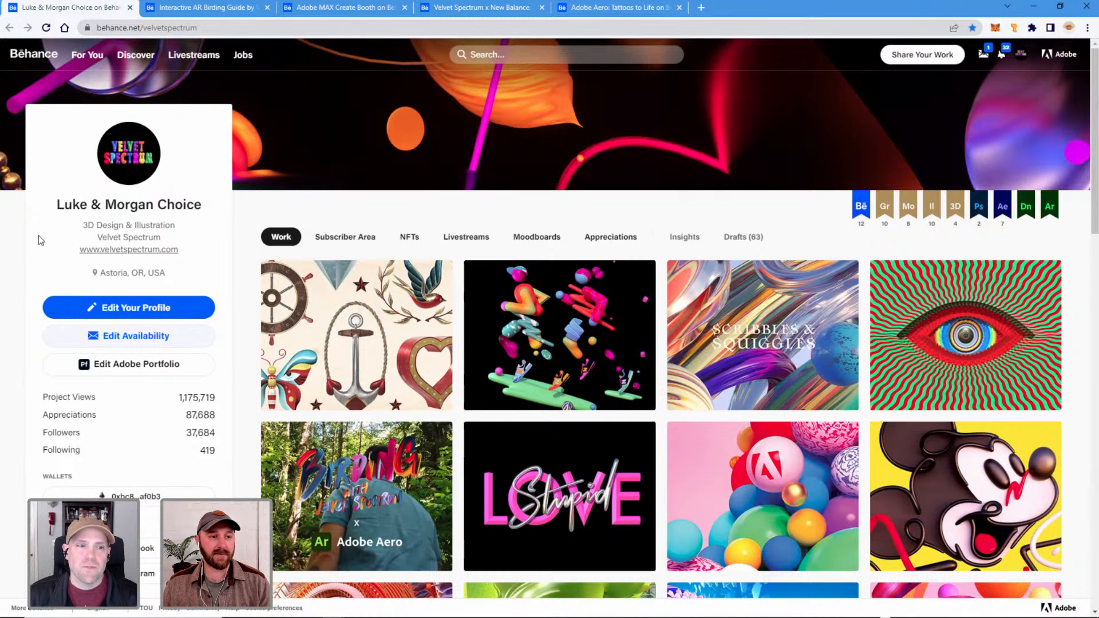
# Open the Interactive AR Birding Guide project and examine its introduction, video, QR code section and three bird illustrations.
pyautogui.click(223, 10)
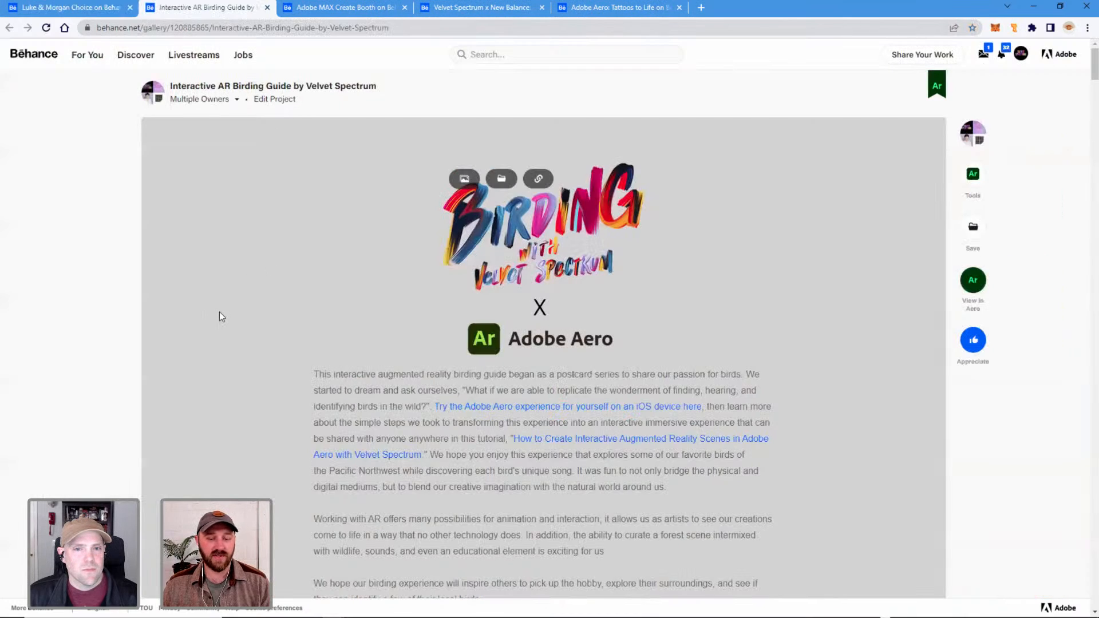
pyautogui.scroll(-2, 241, 354)
pyautogui.scroll(2, 241, 353)
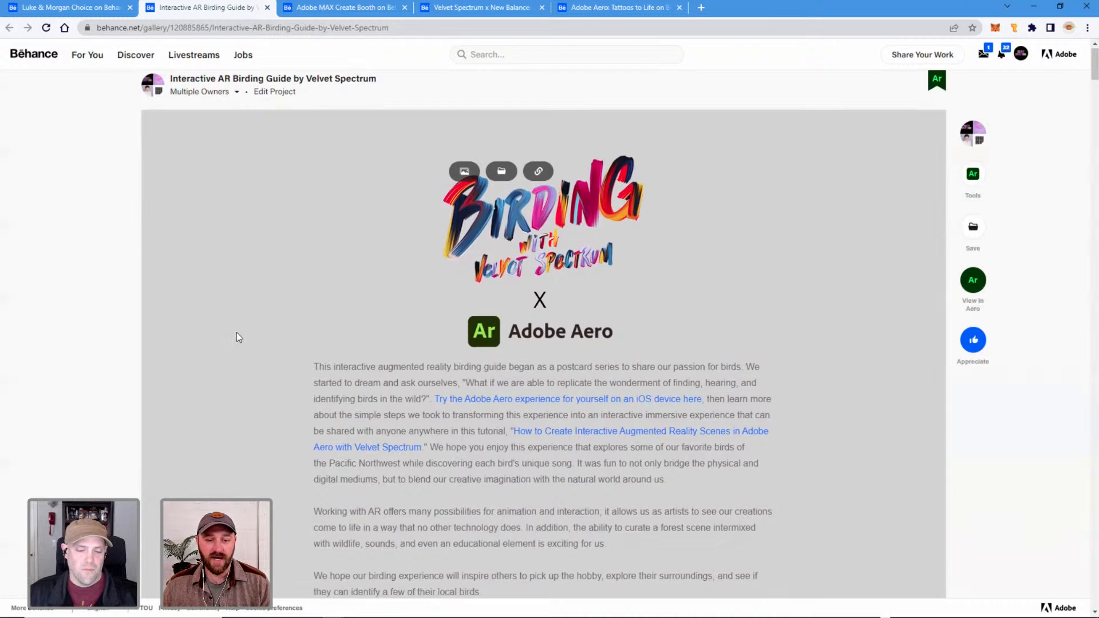
pyautogui.scroll(-9, 237, 338)
pyautogui.scroll(1, 237, 337)
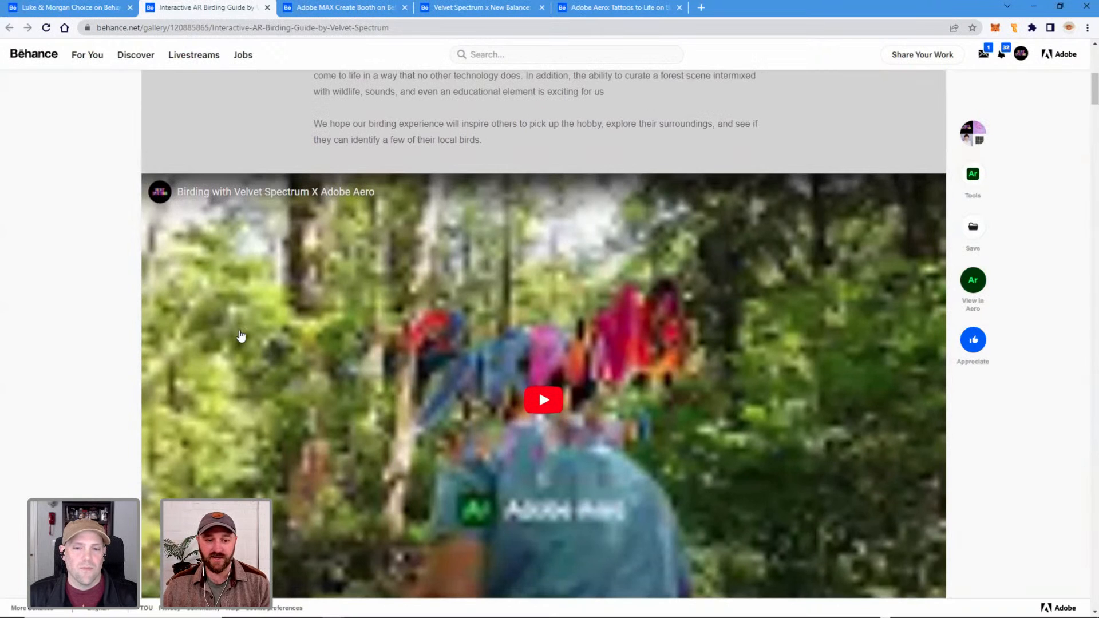
pyautogui.scroll(-1, 240, 336)
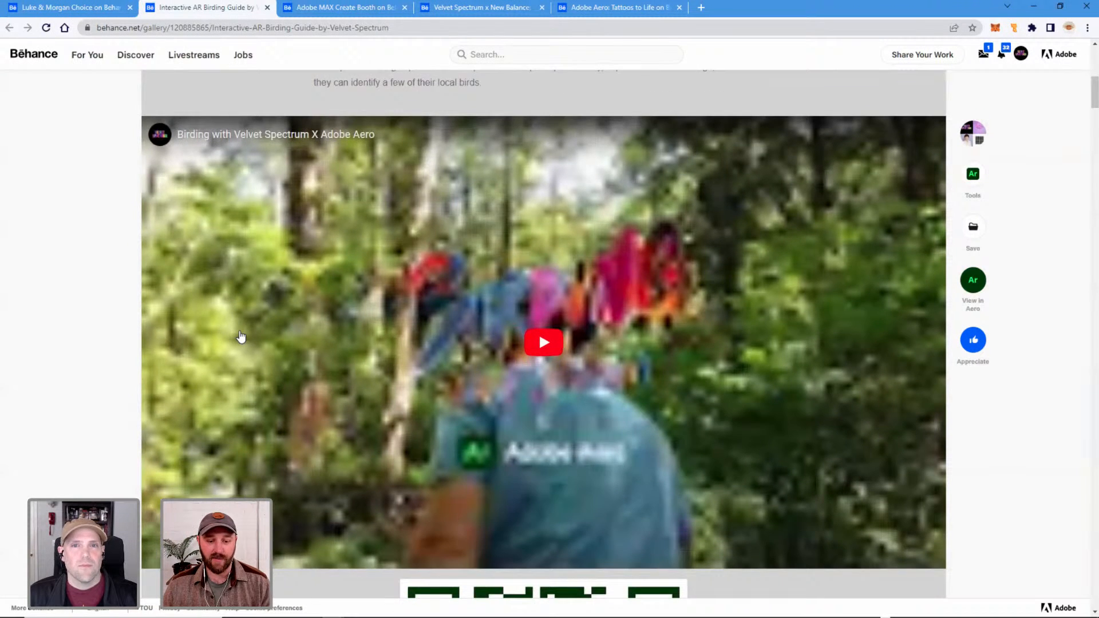
pyautogui.scroll(-8, 241, 337)
pyautogui.scroll(-4, 241, 336)
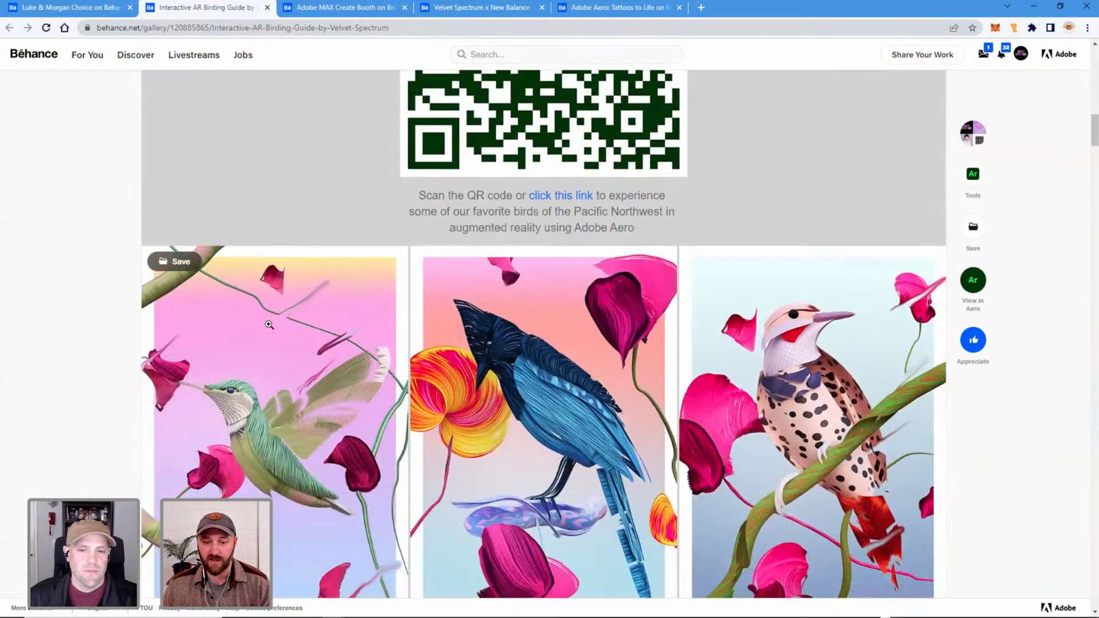
pyautogui.scroll(-1, 272, 330)
pyautogui.scroll(-1, 272, 329)
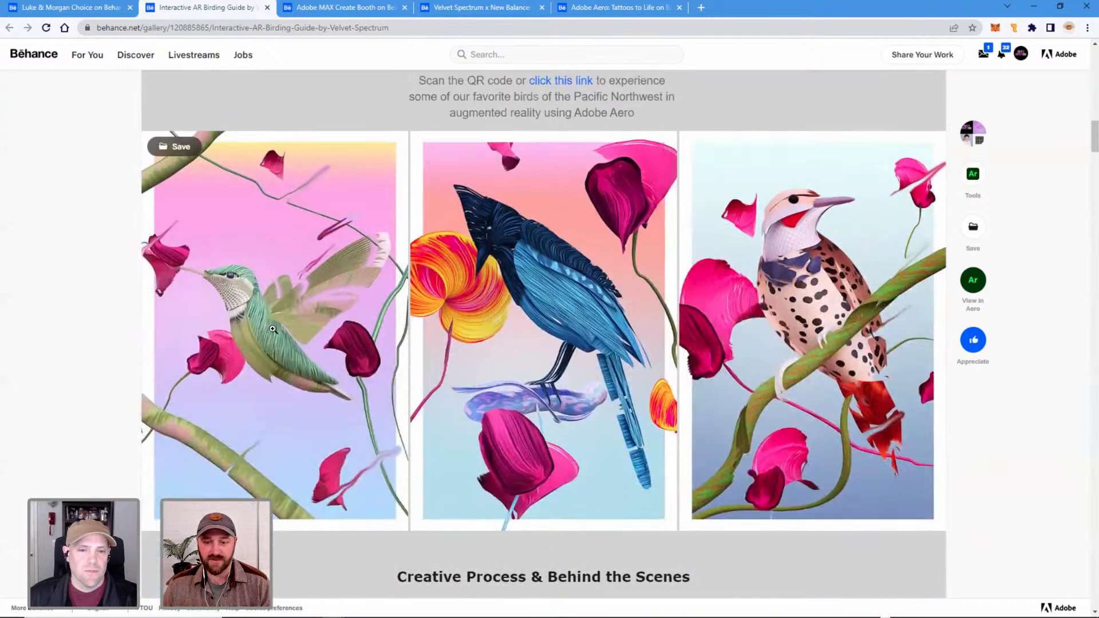
pyautogui.scroll(1, 274, 328)
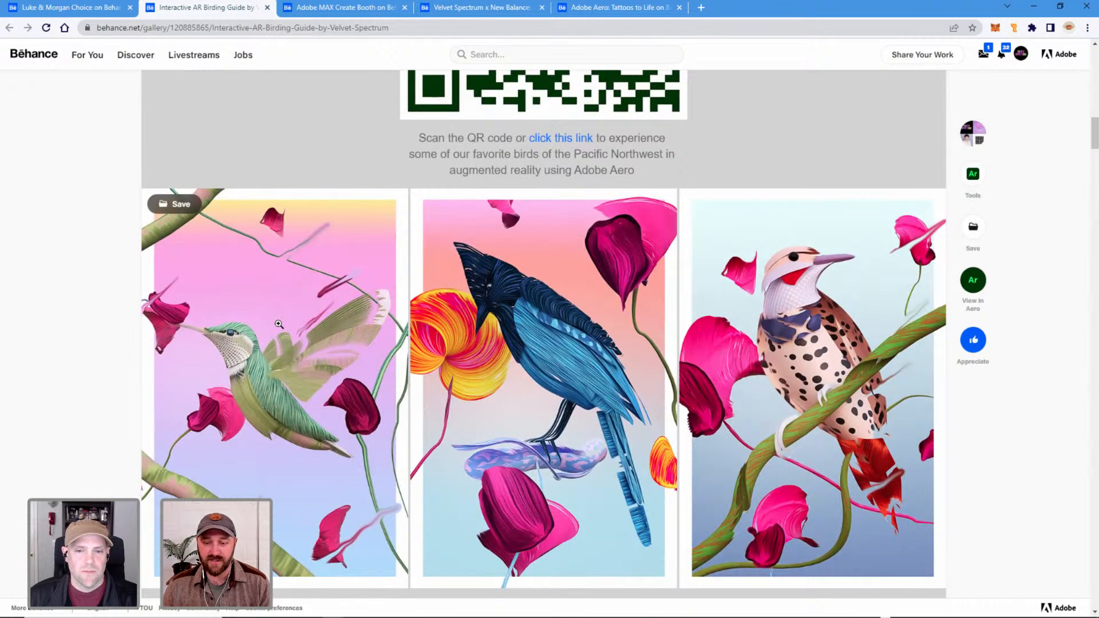
# Review the birding guide's Creative Process & Behind the Scenes section and its Postcards photos.
pyautogui.scroll(-9, 279, 324)
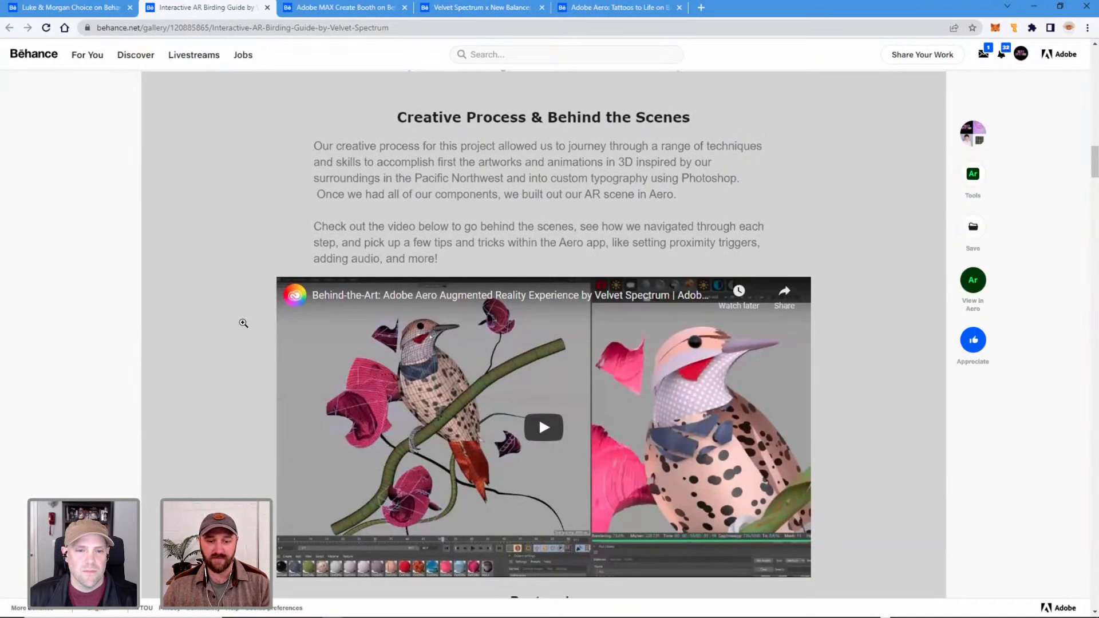
pyautogui.scroll(-11, 235, 275)
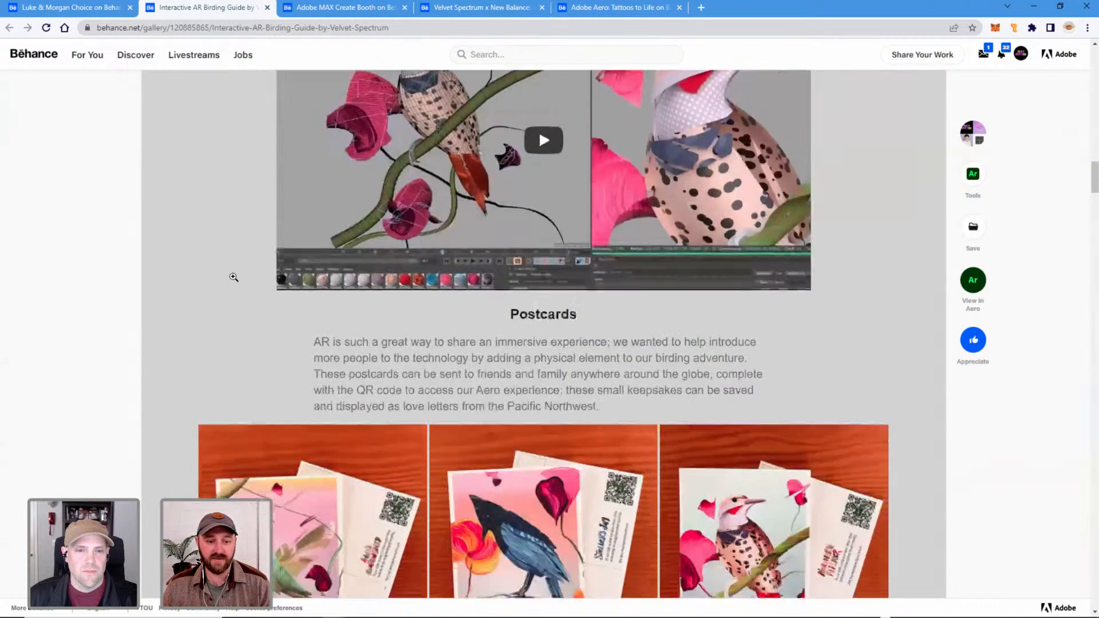
pyautogui.scroll(-1, 219, 310)
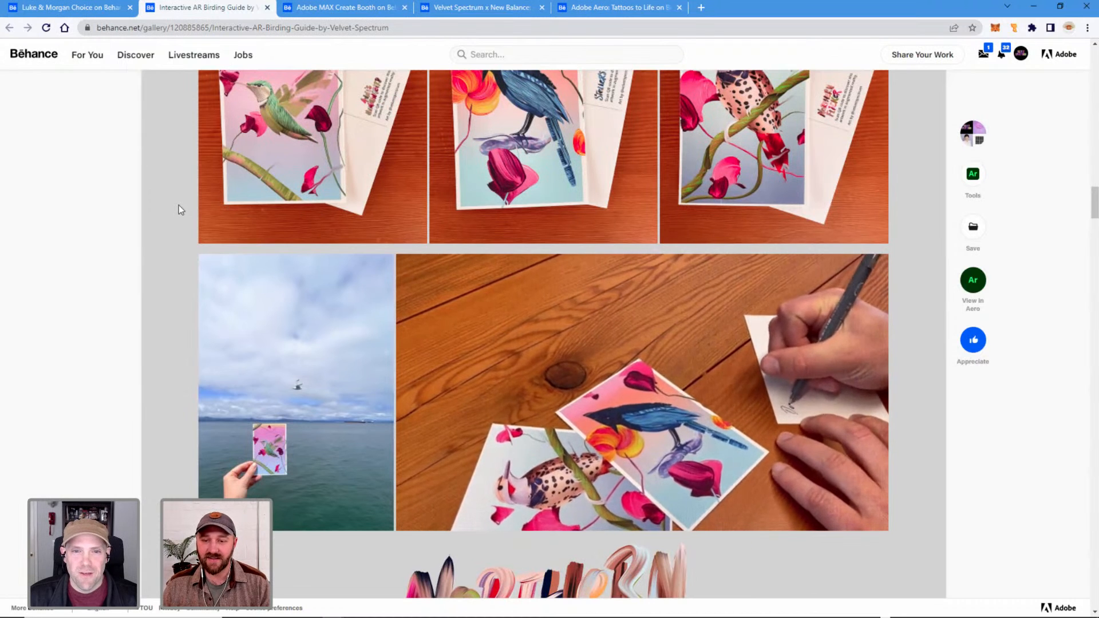
pyautogui.scroll(-1, 194, 202)
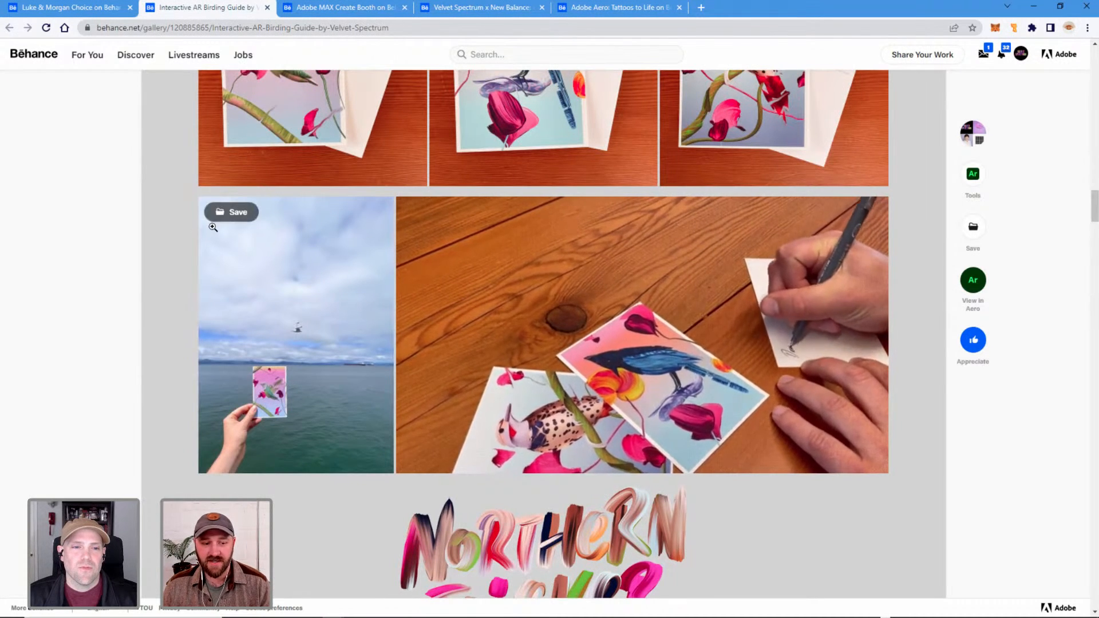
# Examine the Northern Flicker lettering and artwork, followed by the large blue bird illustration, in the birding guide.
pyautogui.scroll(-1, 163, 269)
pyautogui.scroll(-2, 163, 267)
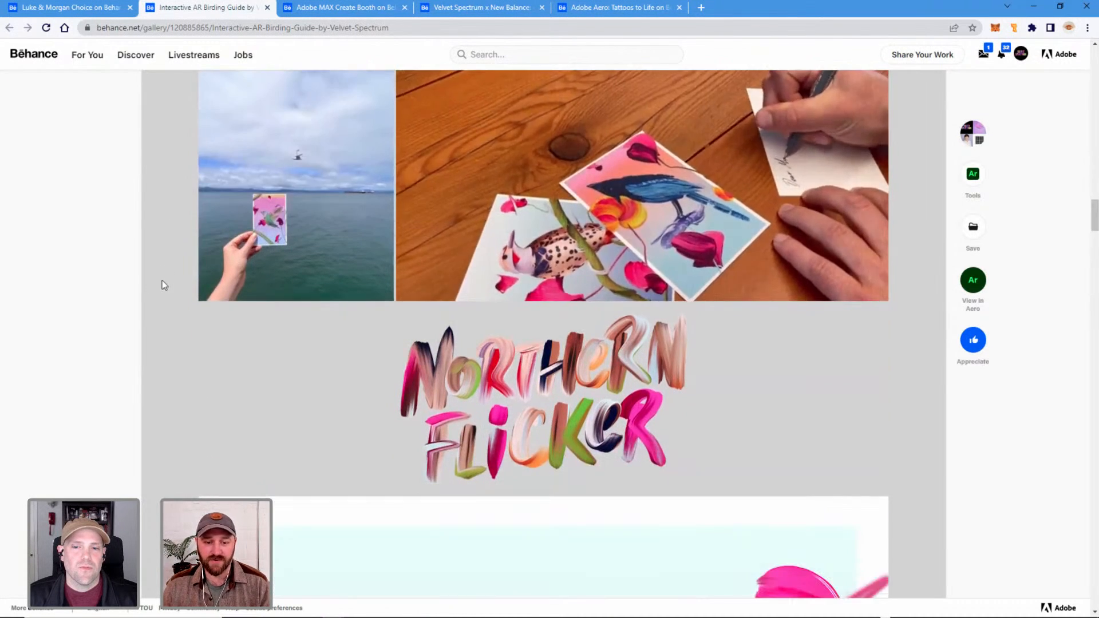
pyautogui.scroll(-7, 178, 297)
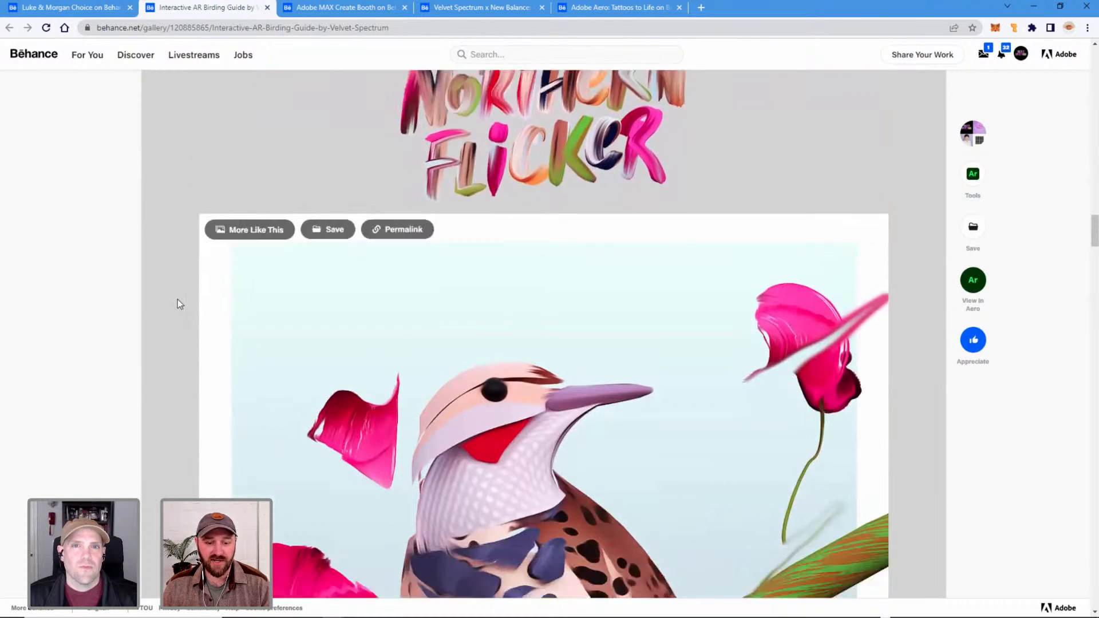
pyautogui.scroll(-2, 178, 304)
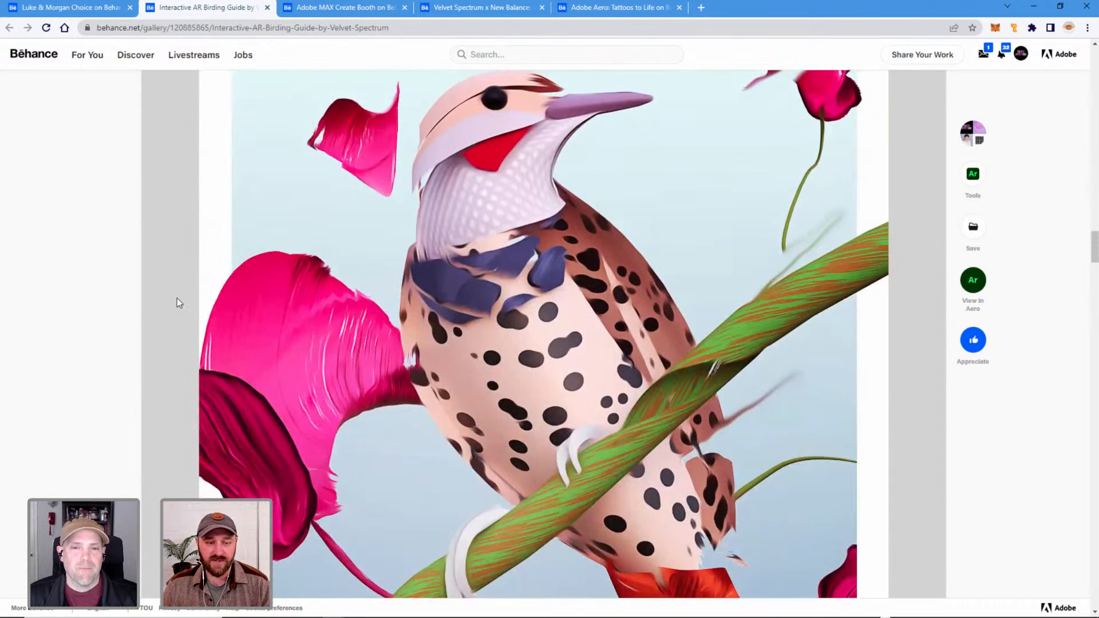
pyautogui.scroll(-8, 179, 297)
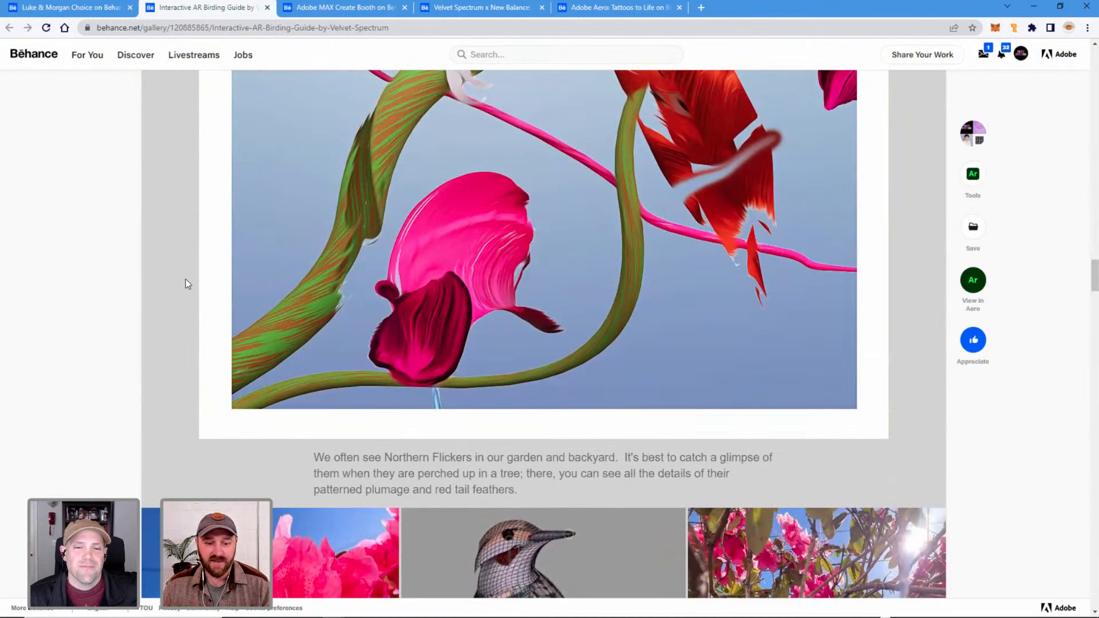
pyautogui.scroll(-5, 185, 279)
pyautogui.scroll(-8, 183, 279)
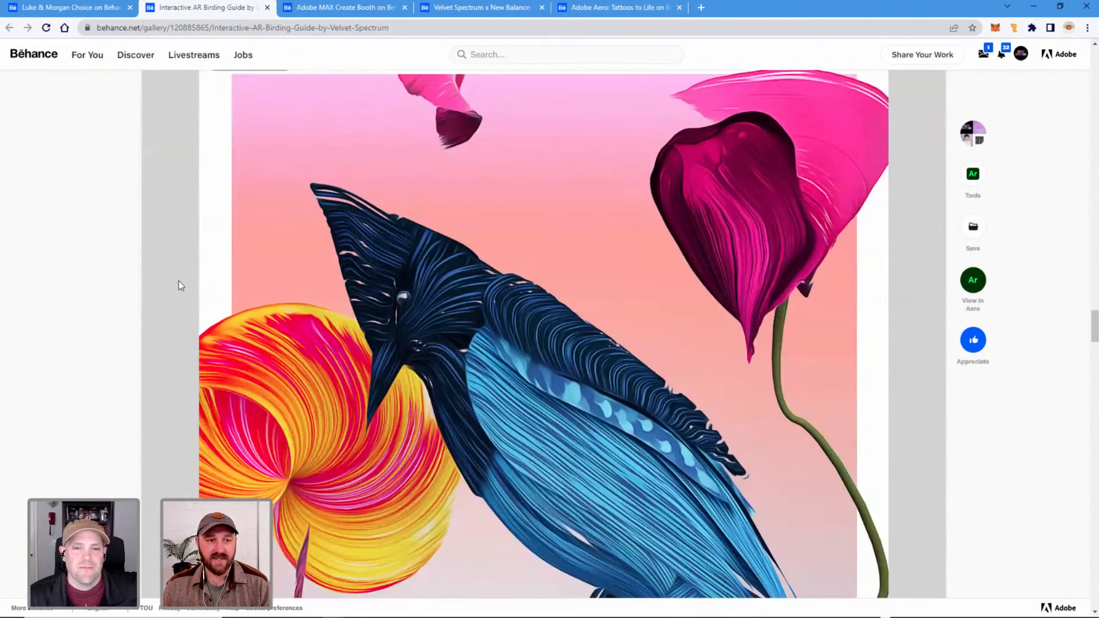
pyautogui.scroll(-2, 197, 299)
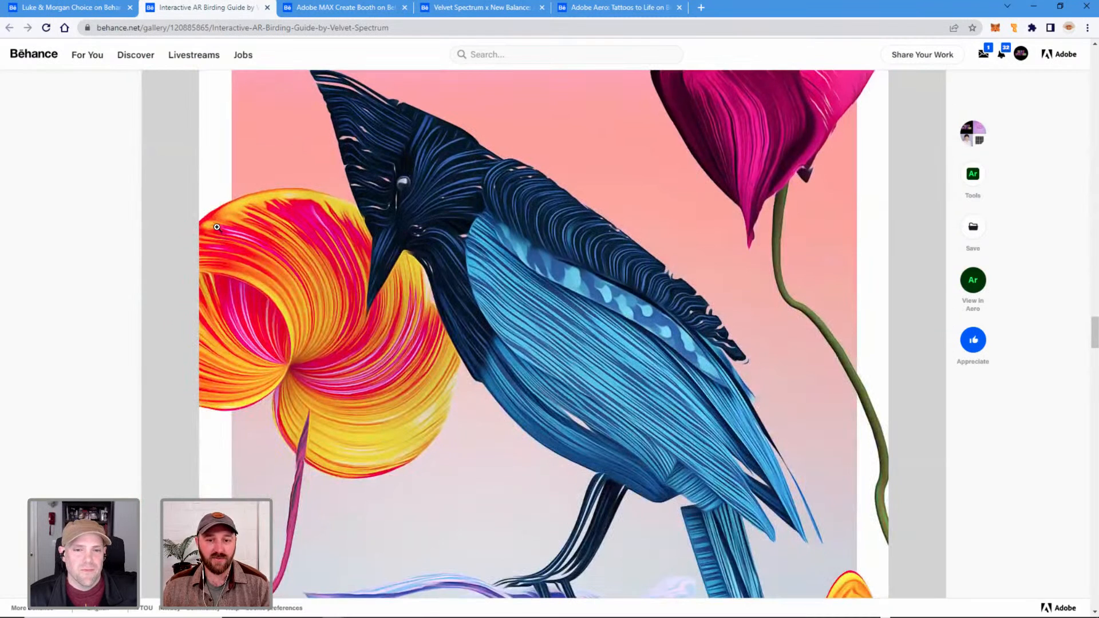
# Open the Adobe MAX Create Booth project and examine its introduction, smudge script tutorial images, Create lettering and pink backdrop artwork.
pyautogui.click(351, 13)
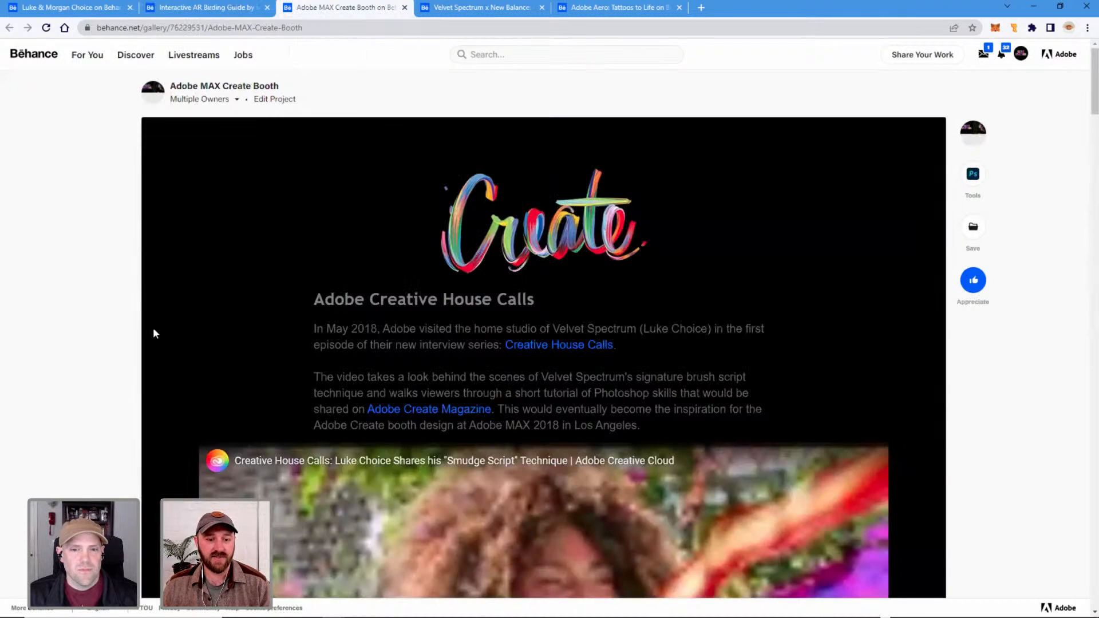
pyautogui.scroll(-2, 166, 312)
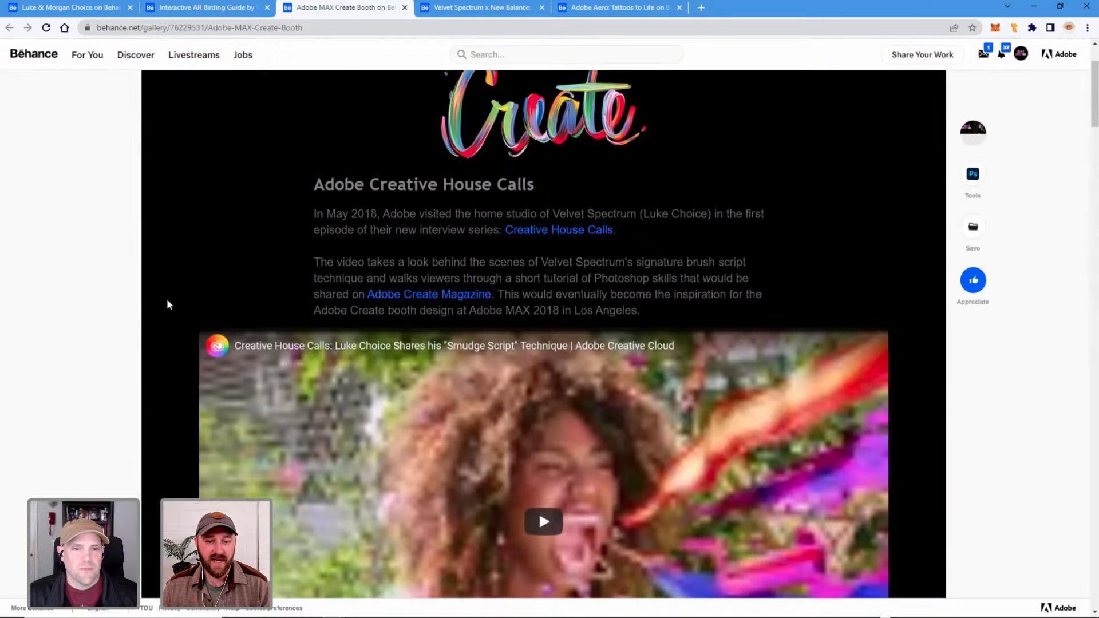
pyautogui.scroll(-7, 166, 303)
pyautogui.scroll(-2, 165, 298)
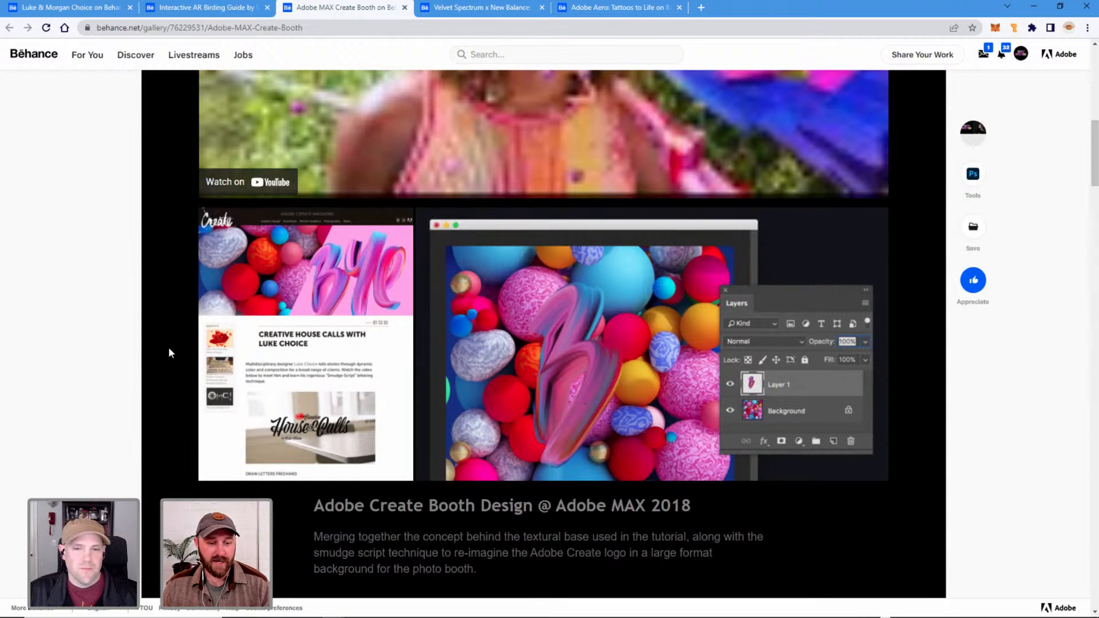
pyautogui.scroll(-1, 168, 332)
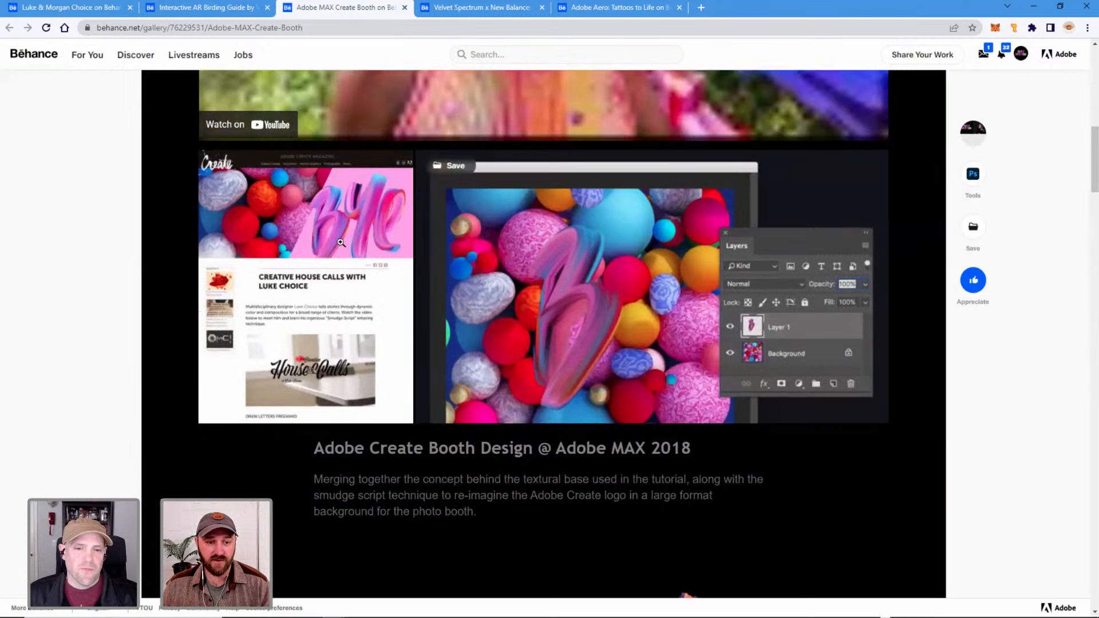
pyautogui.scroll(-7, 178, 302)
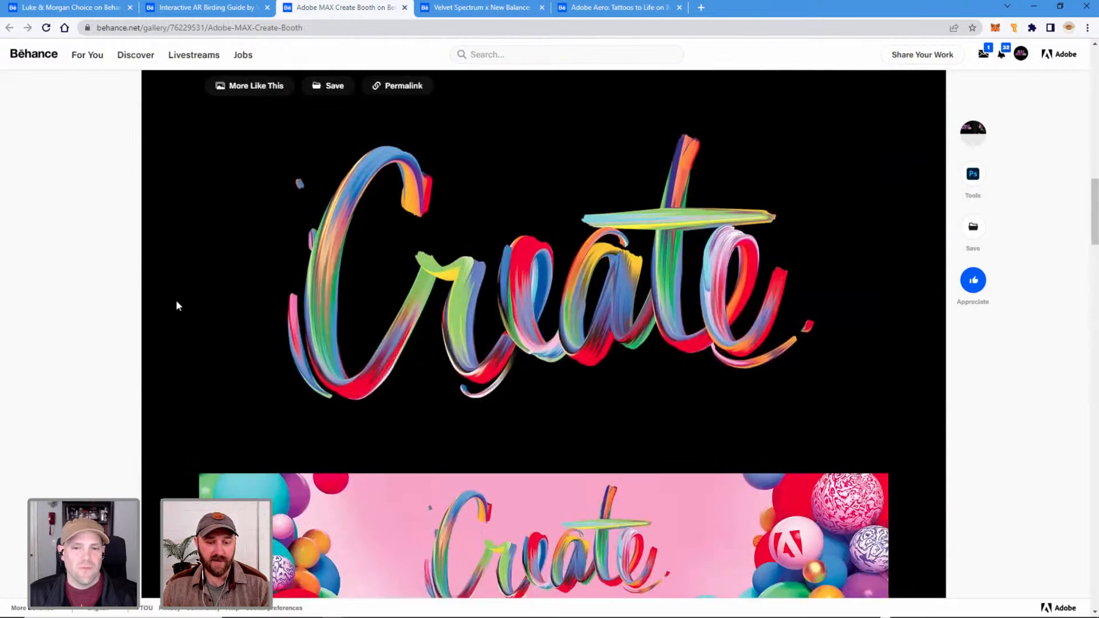
pyautogui.scroll(1, 176, 303)
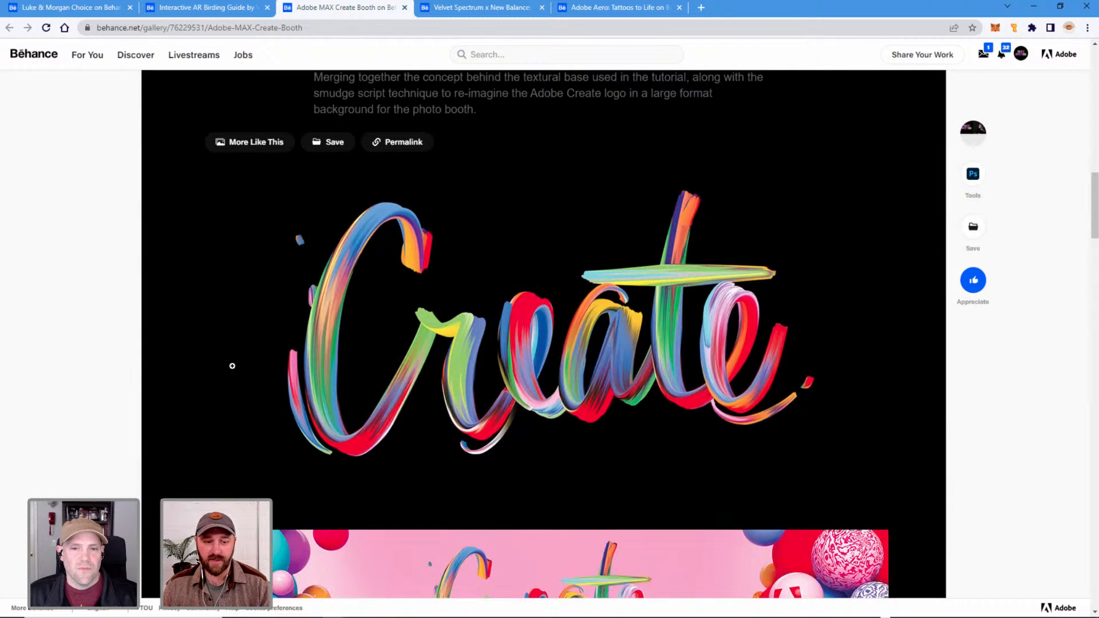
pyautogui.scroll(-6, 176, 372)
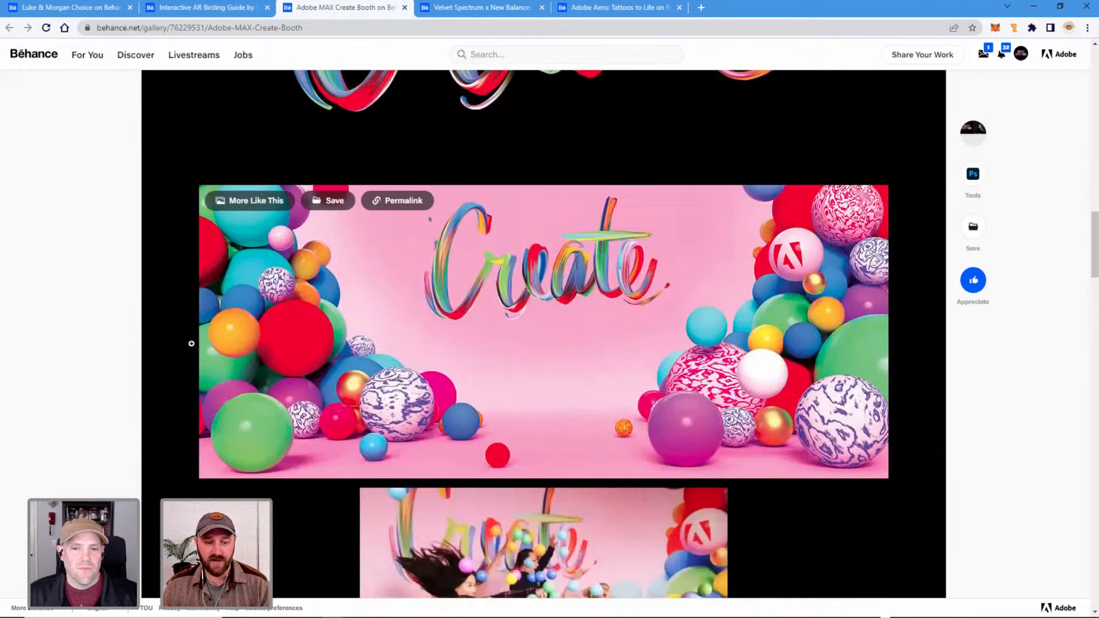
pyautogui.scroll(-2, 191, 373)
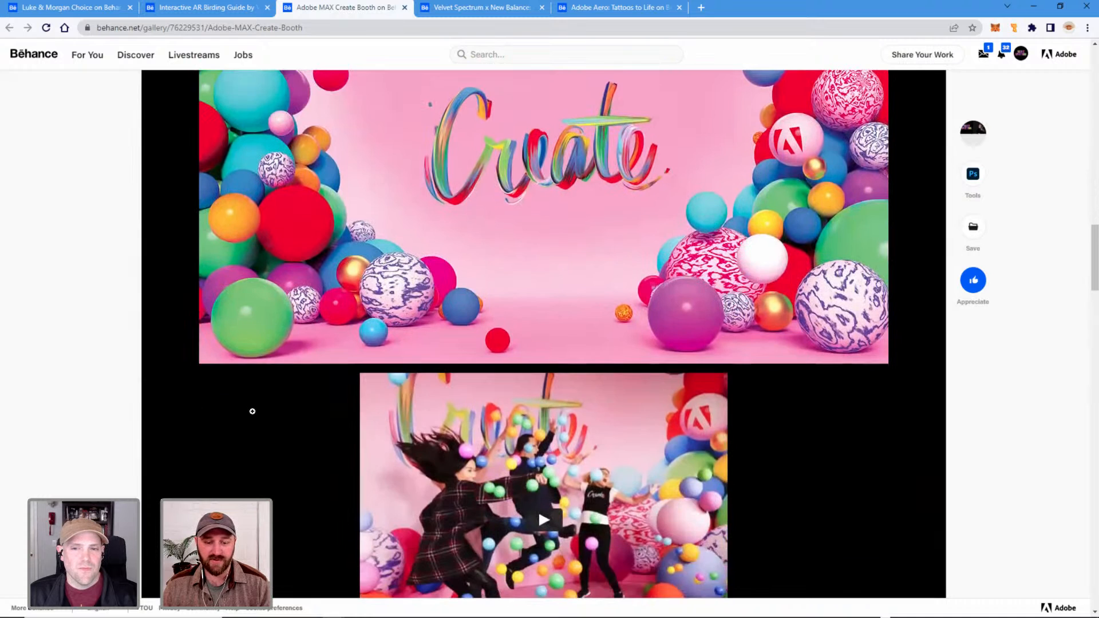
# Examine the booth's bullet-time video, layout rendering, jump photo and camera setup images in the Create Booth project.
pyautogui.scroll(-3, 246, 411)
pyautogui.moveTo(566, 389)
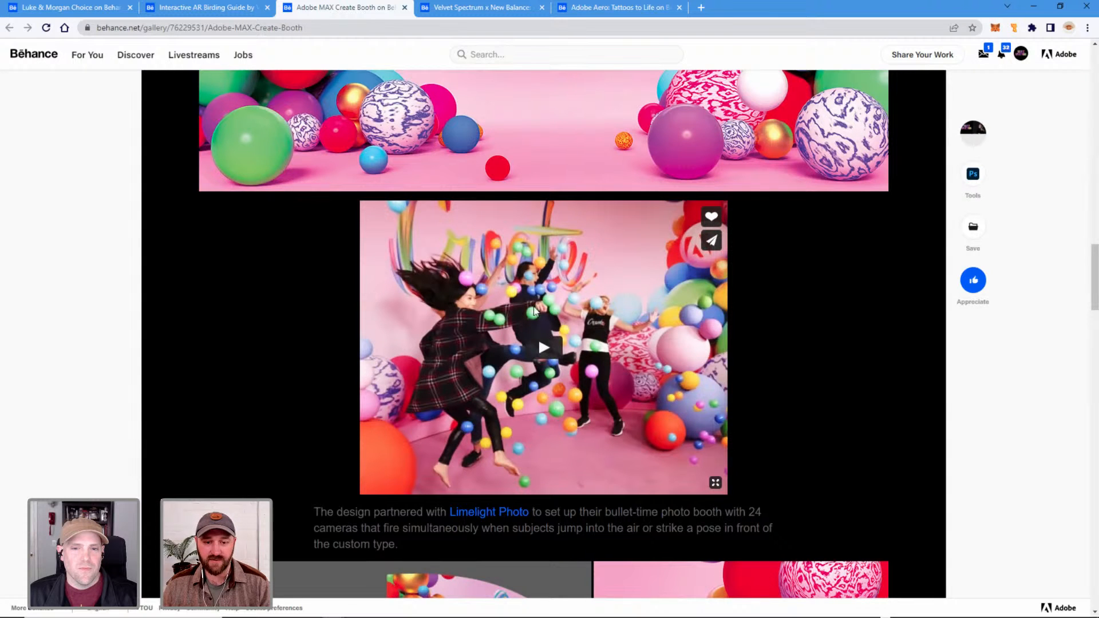
pyautogui.scroll(-6, 266, 391)
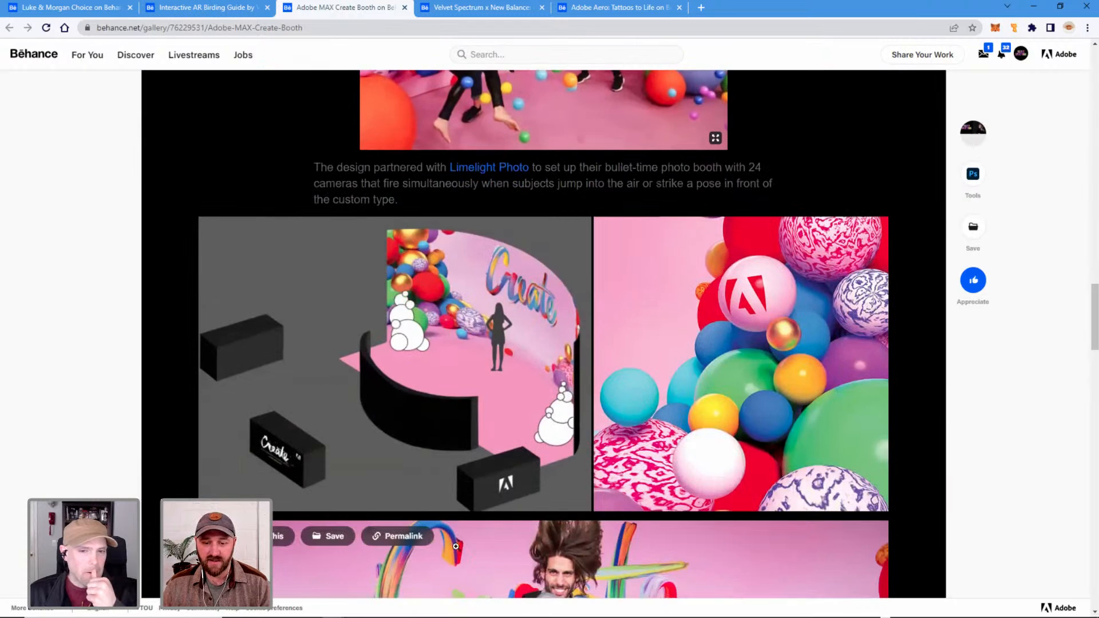
pyautogui.scroll(-2, 531, 489)
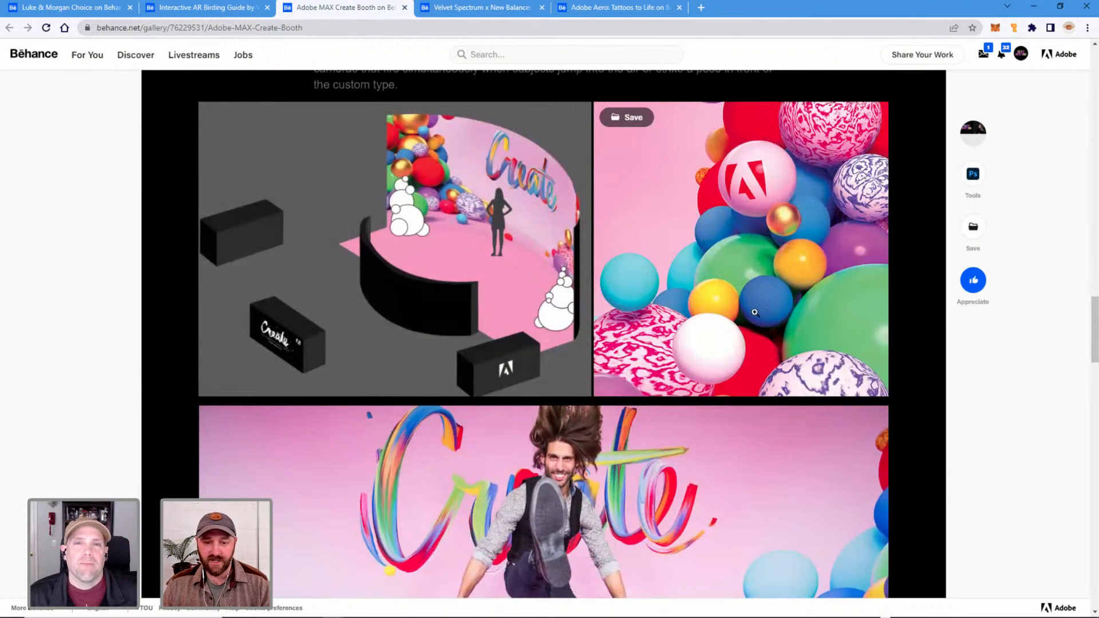
pyautogui.scroll(-3, 159, 384)
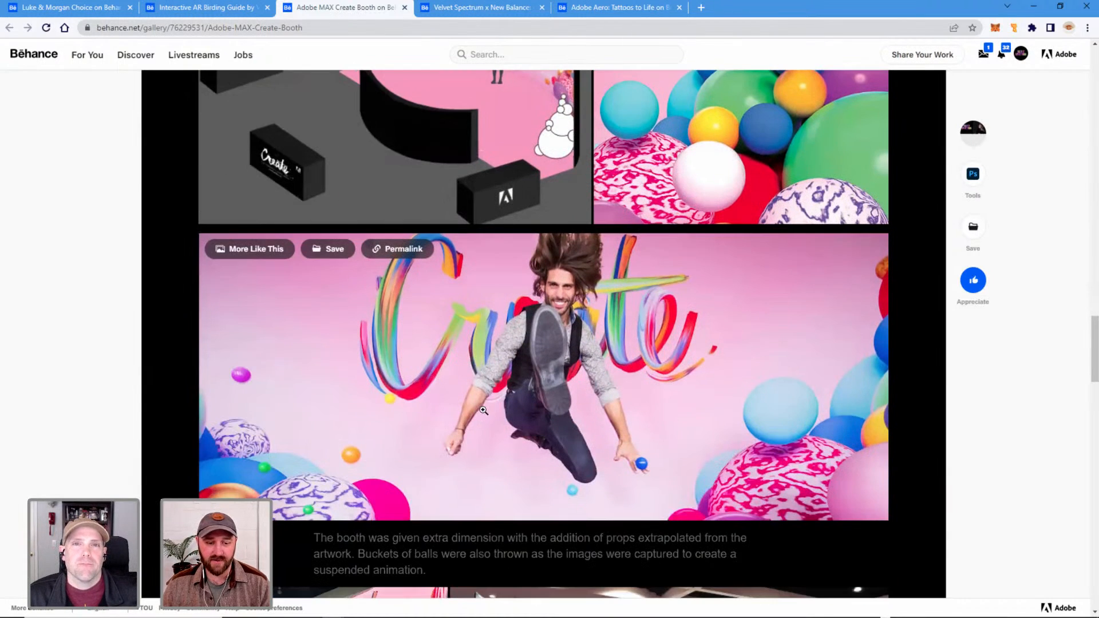
pyautogui.scroll(-6, 159, 381)
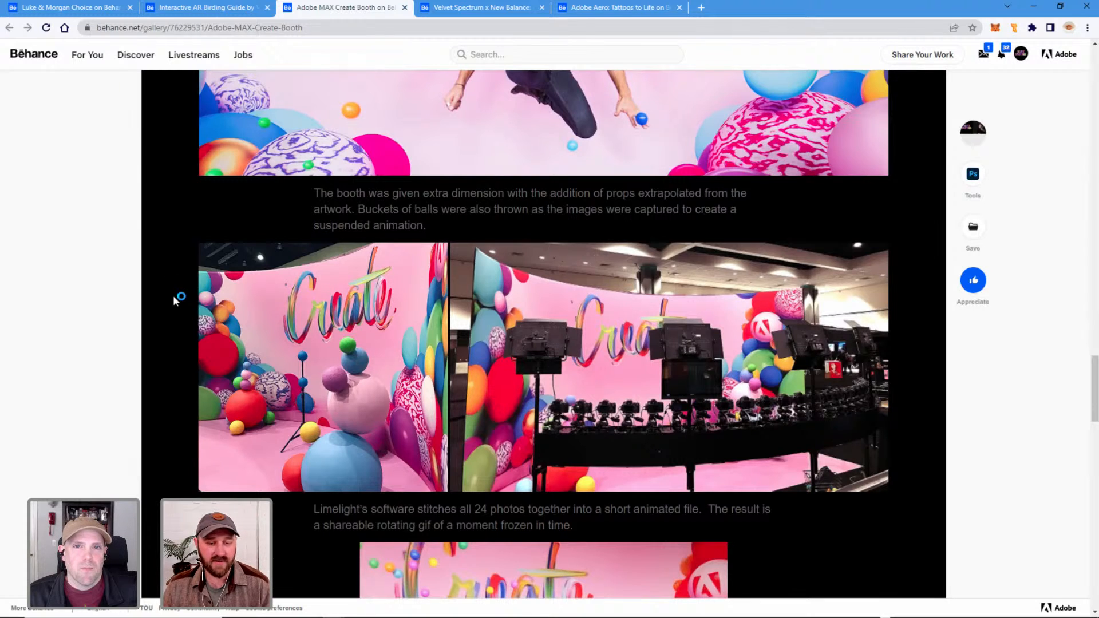
pyautogui.scroll(-3, 173, 295)
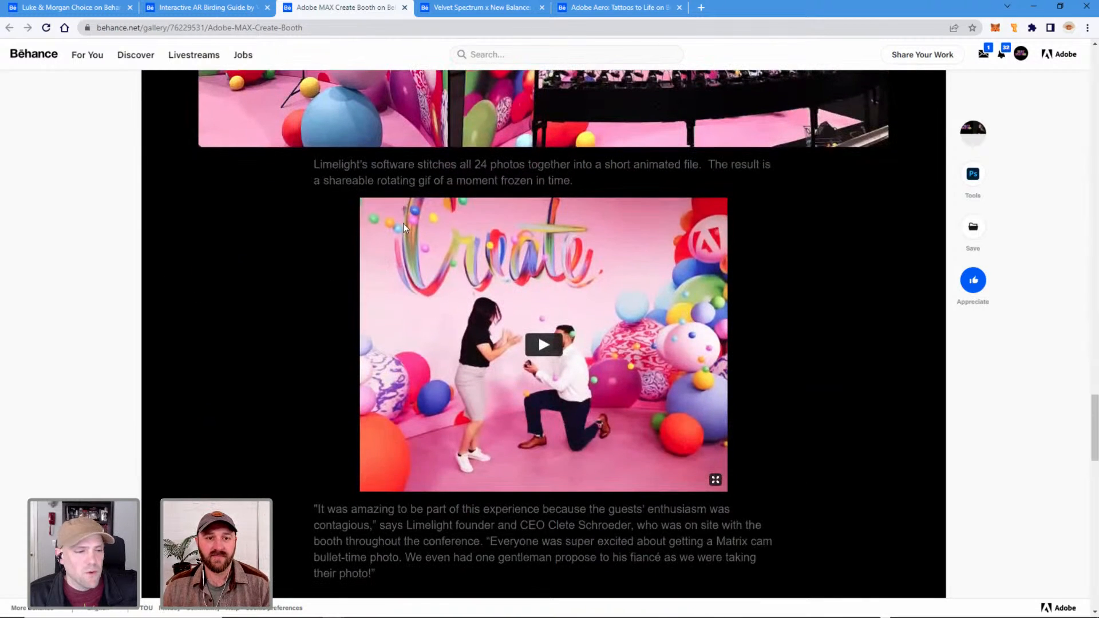
pyautogui.scroll(12, 173, 316)
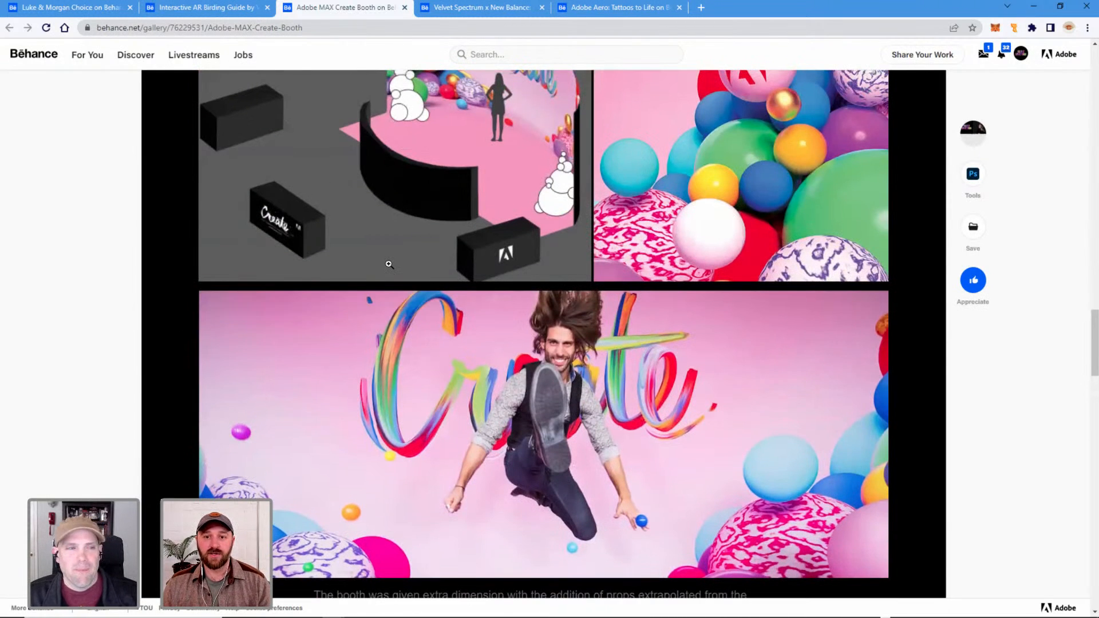
# Open the Adobe Aero: Tattoos to Life project and read its title banner and introduction text.
pyautogui.hotkey('ctrl', 'Tab')
pyautogui.hotkey('ctrl', 'Tab')
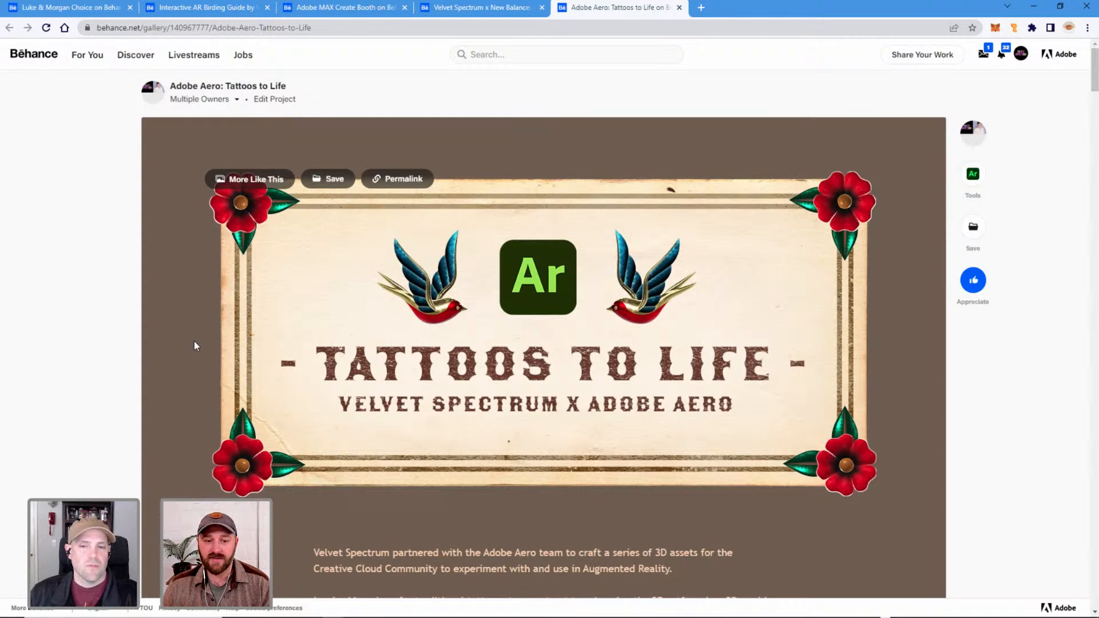
pyautogui.scroll(-1, 188, 341)
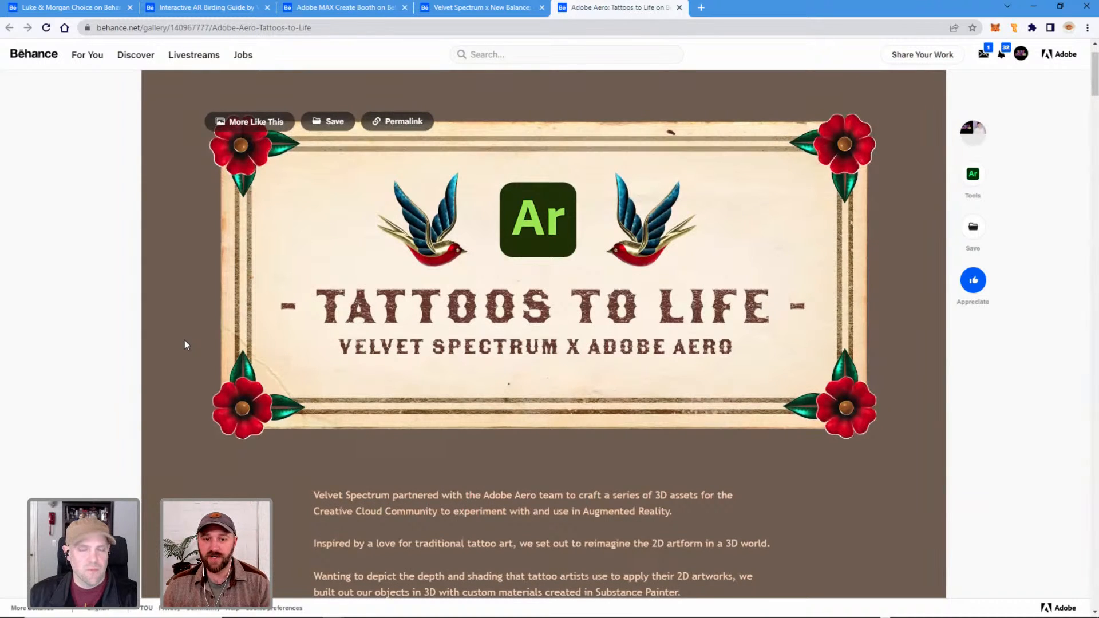
pyautogui.scroll(-2, 190, 333)
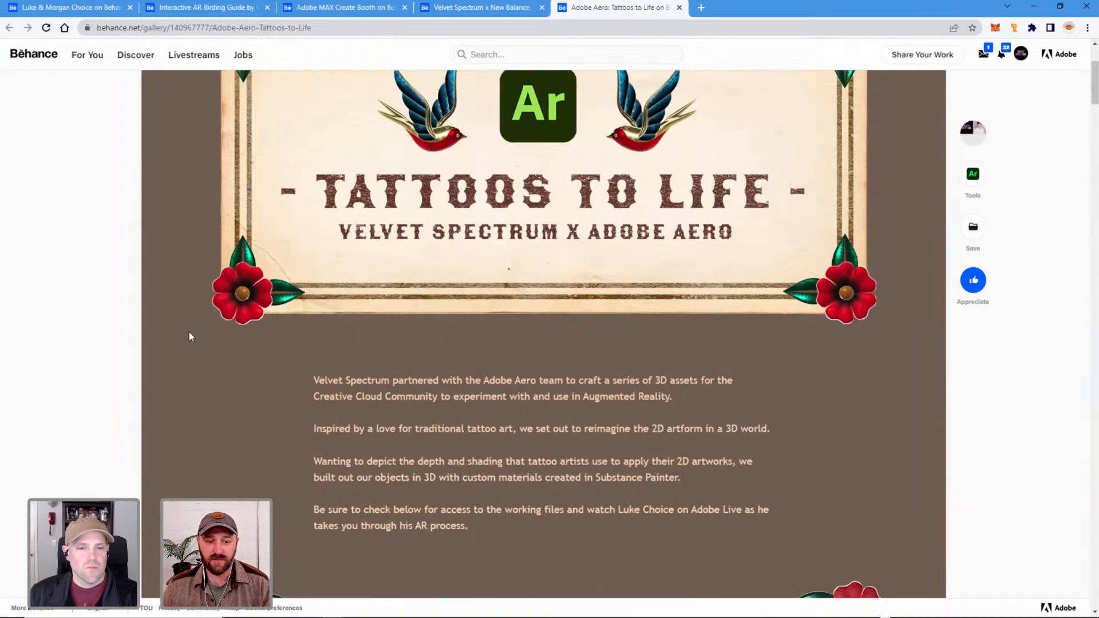
# Examine the Tattoos to Life project's flash sheet artwork, QR code, 3D asset images and creative assets download section.
pyautogui.scroll(-7, 190, 336)
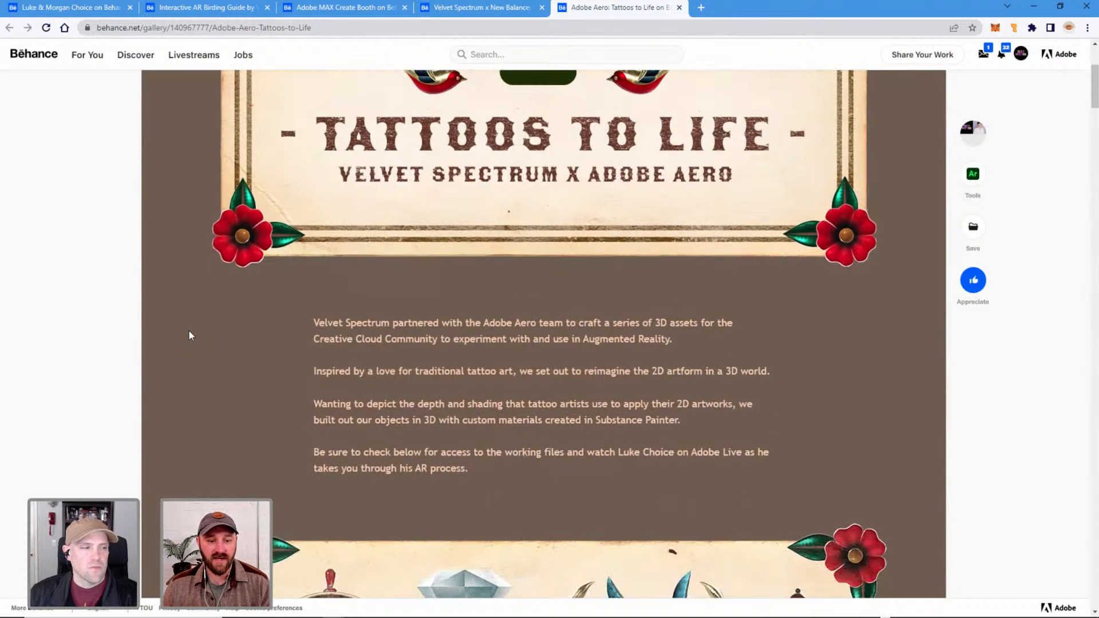
pyautogui.scroll(-1, 190, 335)
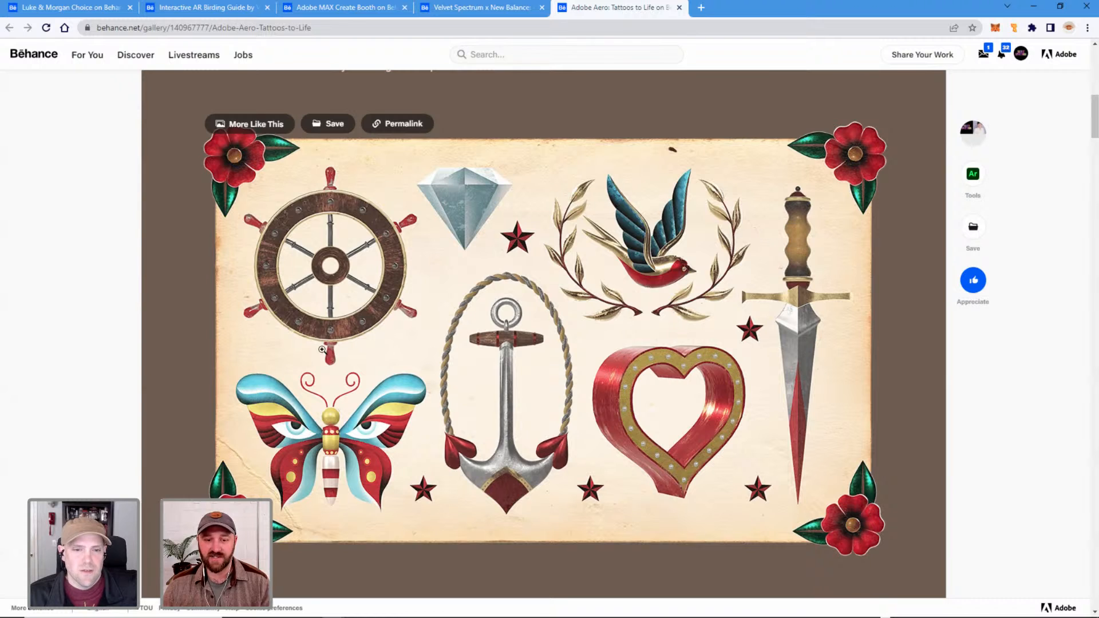
pyautogui.scroll(-8, 255, 420)
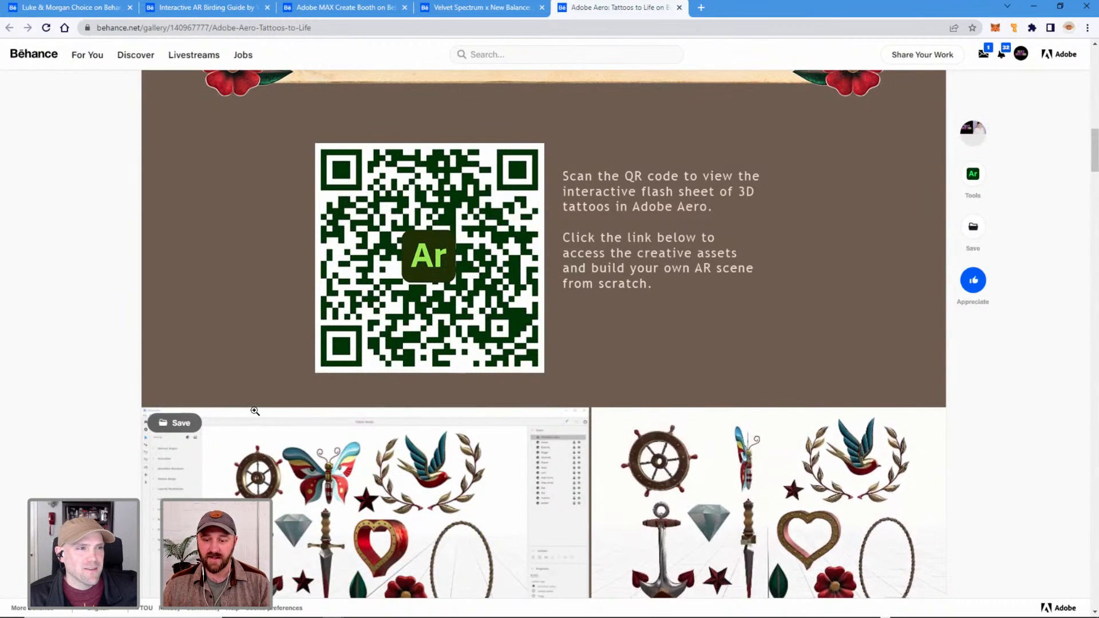
pyautogui.scroll(-1, 252, 420)
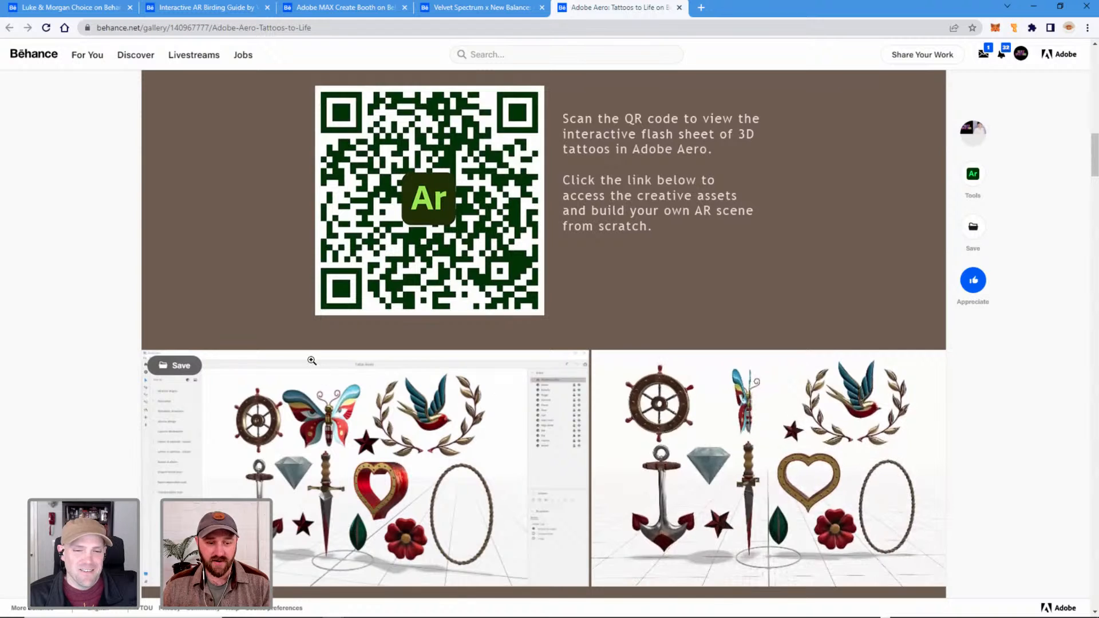
pyautogui.scroll(-2, 423, 404)
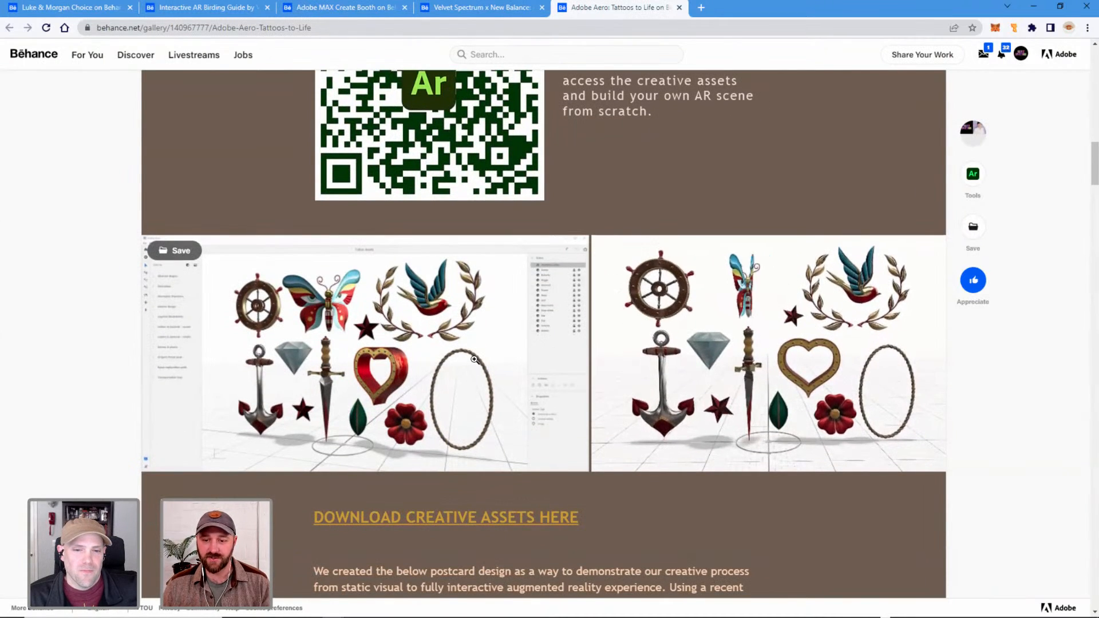
pyautogui.scroll(-2, 307, 331)
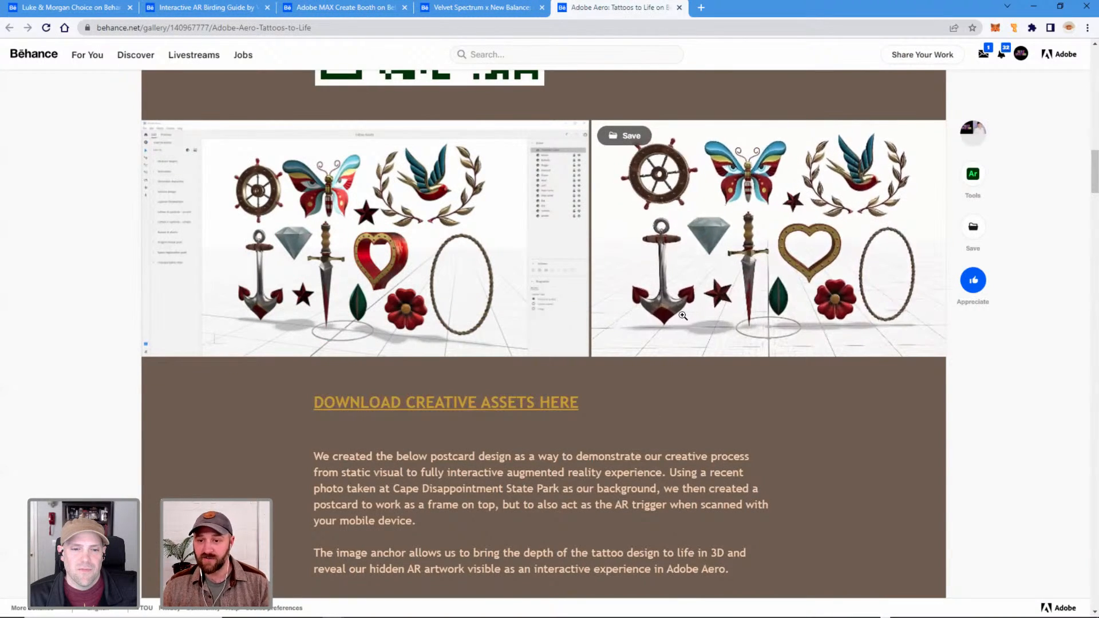
pyautogui.scroll(-1, 244, 416)
pyautogui.scroll(-1, 243, 412)
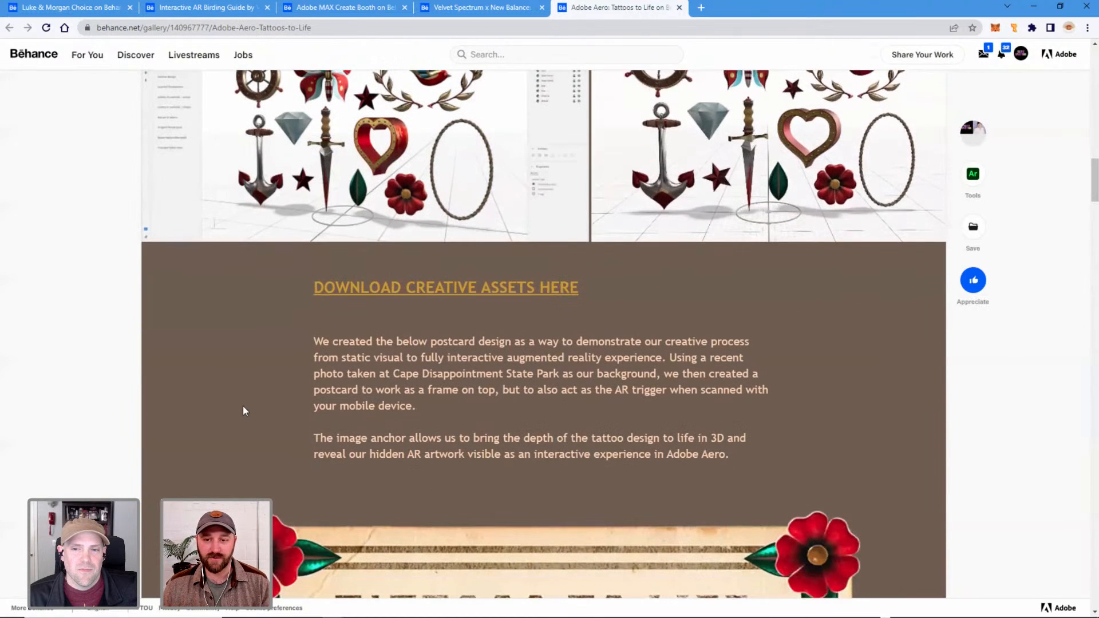
# Examine the Tattoos to Life postcard design, its Aero scene and tablet preview images, and the QR code with the blank image anchor.
pyautogui.scroll(-7, 202, 396)
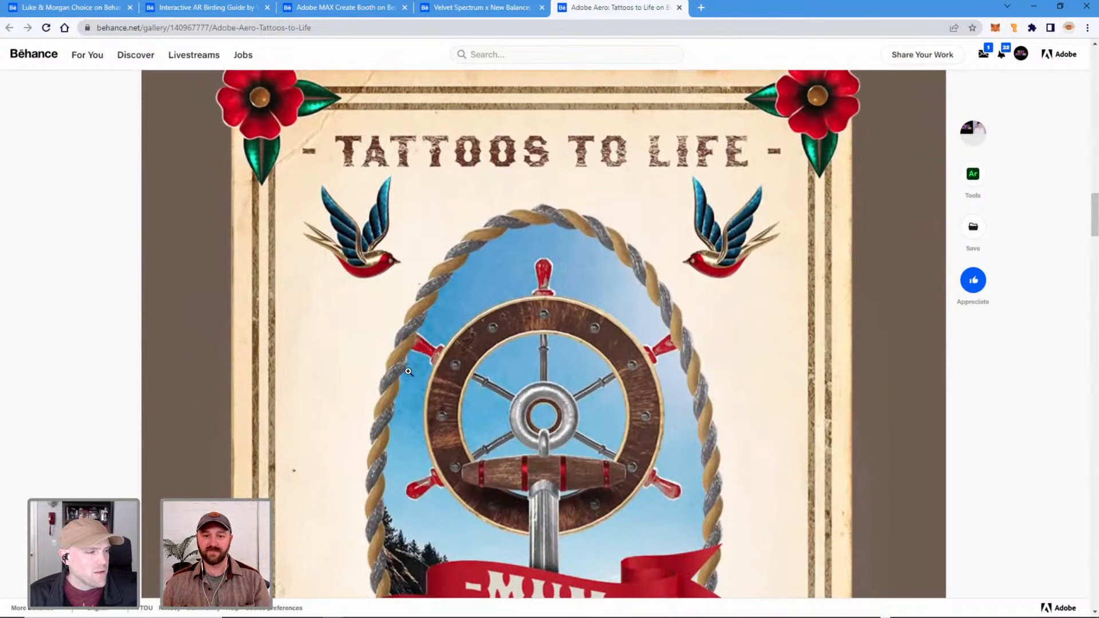
pyautogui.scroll(-4, 408, 367)
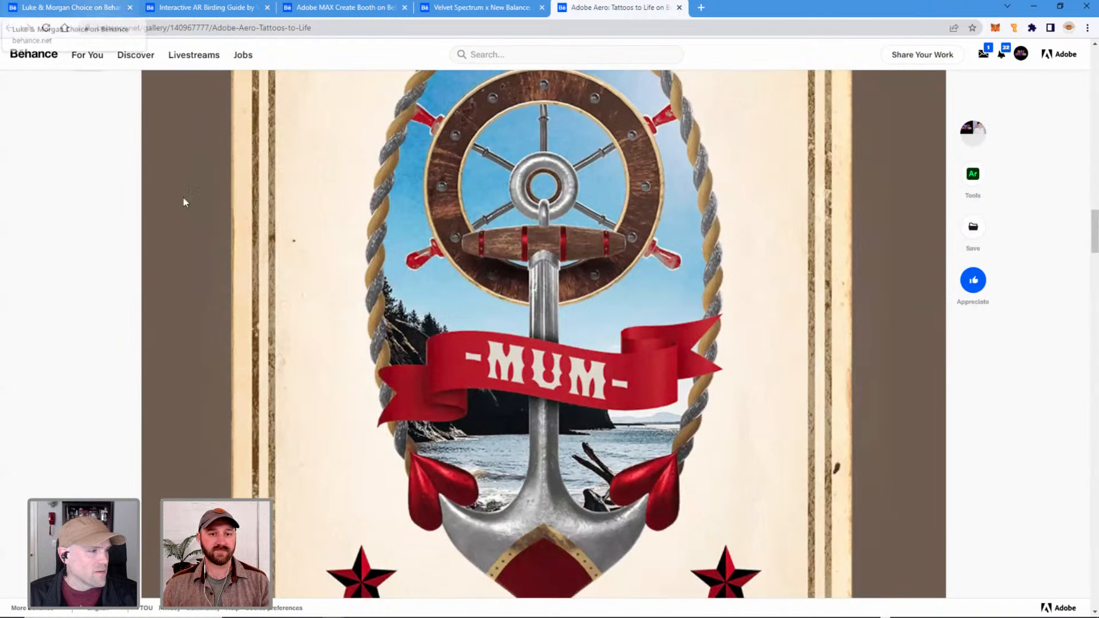
pyautogui.scroll(-6, 440, 369)
pyautogui.scroll(-3, 439, 370)
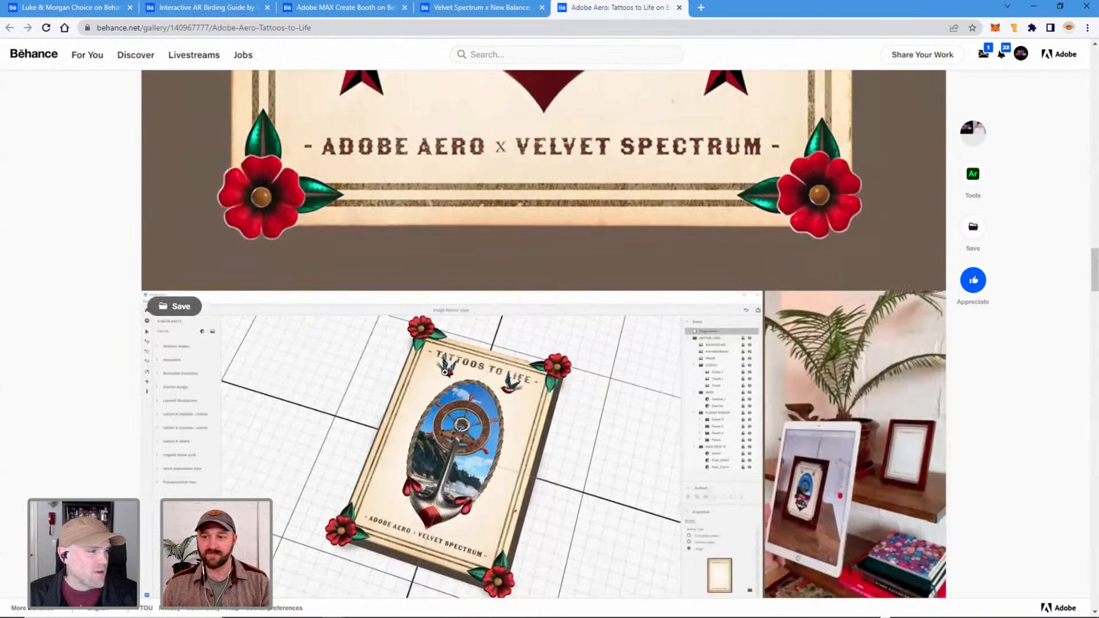
pyautogui.scroll(-2, 489, 384)
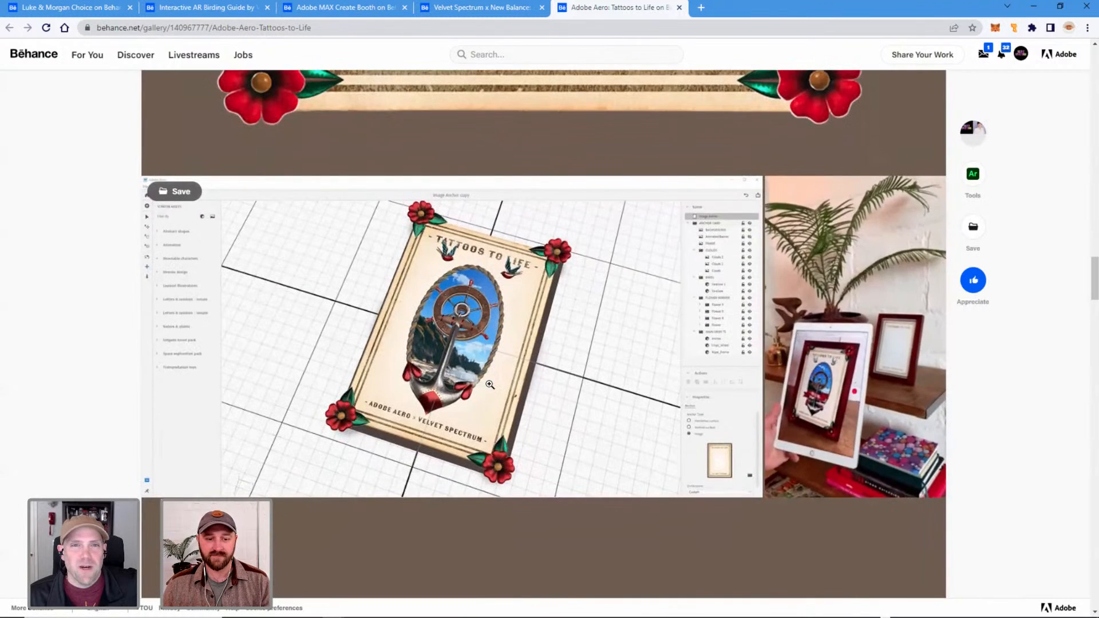
pyautogui.scroll(-8, 489, 384)
pyautogui.scroll(-1, 489, 384)
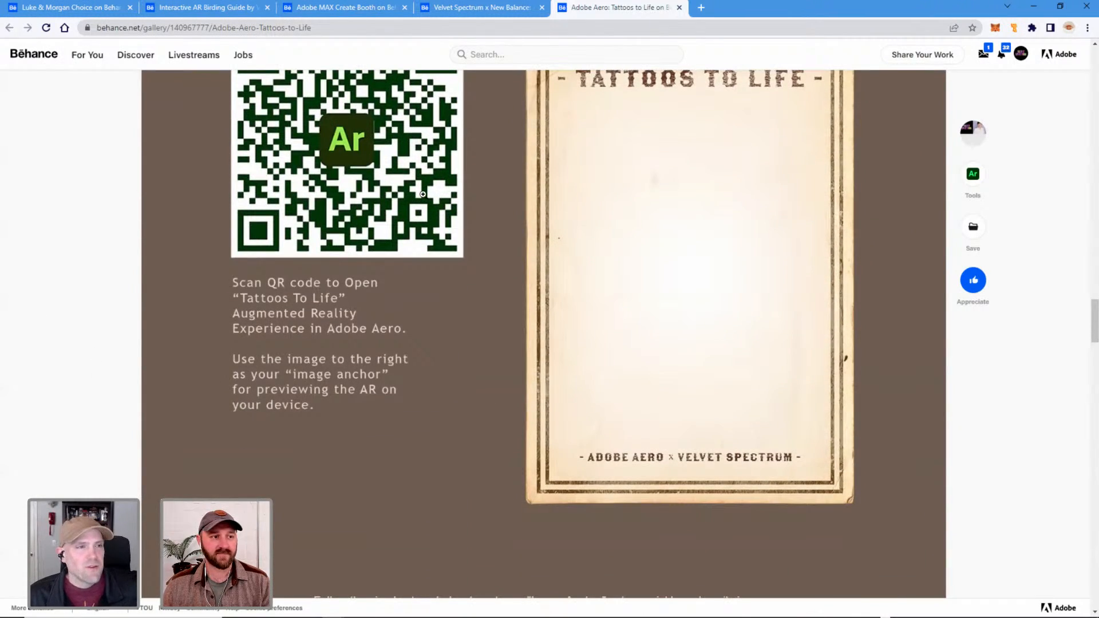
# Switch to Adobe Aero, open the Tattoo Flash Set file from the ADOBE LIVE folder and look over its 3D tattoo objects.
pyautogui.press('alt')
pyautogui.hotkey('alt', 'Tab')
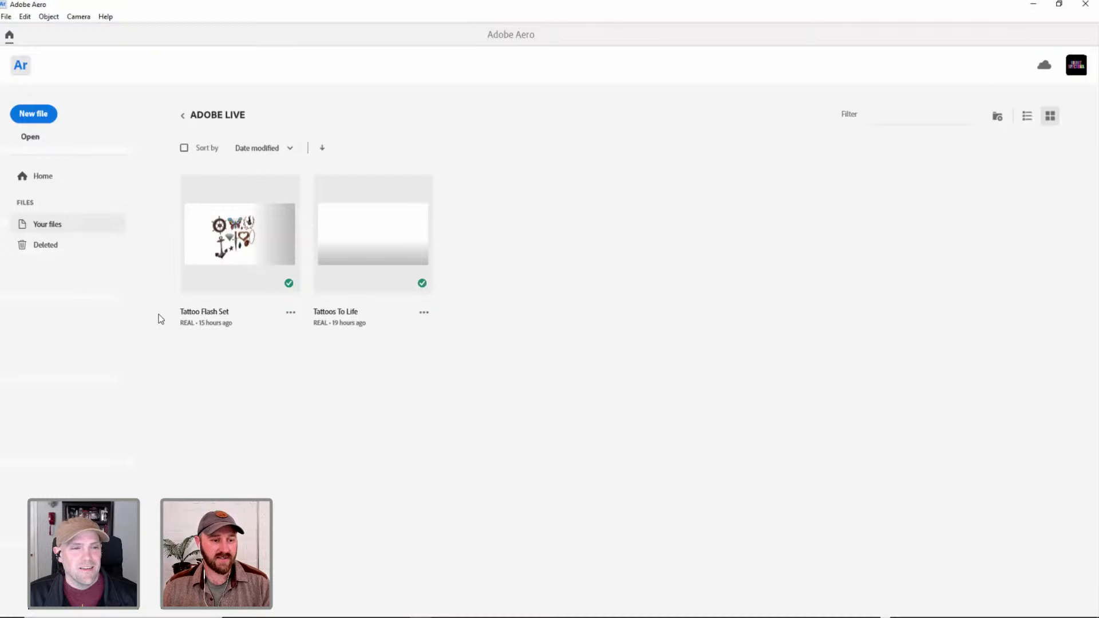
pyautogui.click(249, 231)
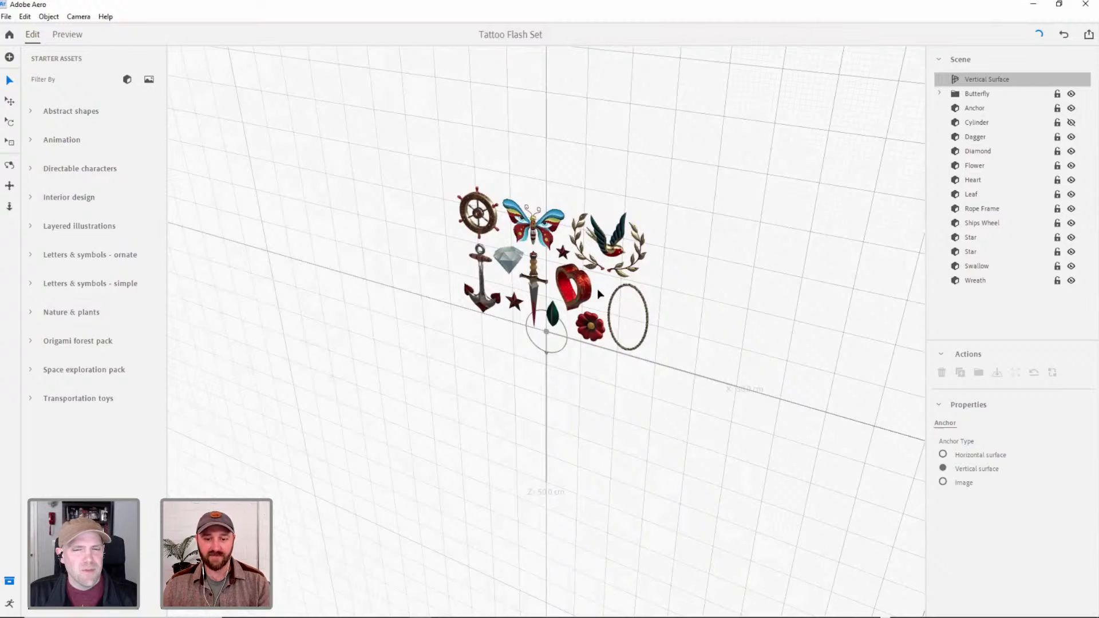
pyautogui.scroll(4, 597, 282)
pyautogui.moveTo(627, 254); pyautogui.dragTo(626, 220, button='right')
pyautogui.moveTo(626, 220); pyautogui.dragTo(610, 246, button='middle')
pyautogui.scroll(5, 610, 246)
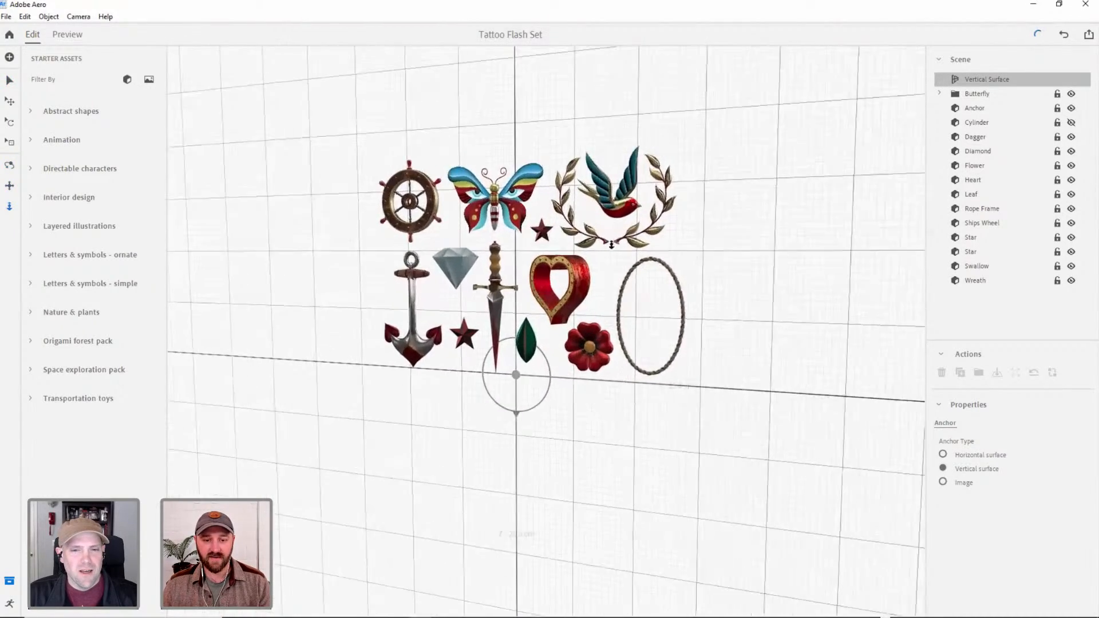
pyautogui.moveTo(610, 246); pyautogui.dragTo(631, 259, button='right')
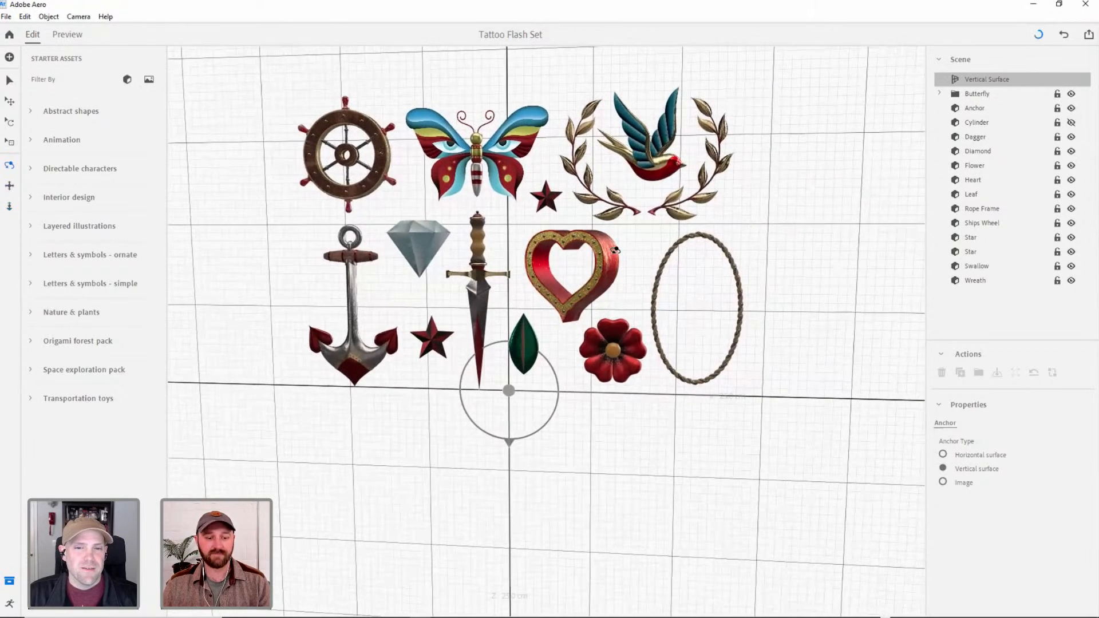
pyautogui.moveTo(608, 268); pyautogui.dragTo(630, 298, button='right')
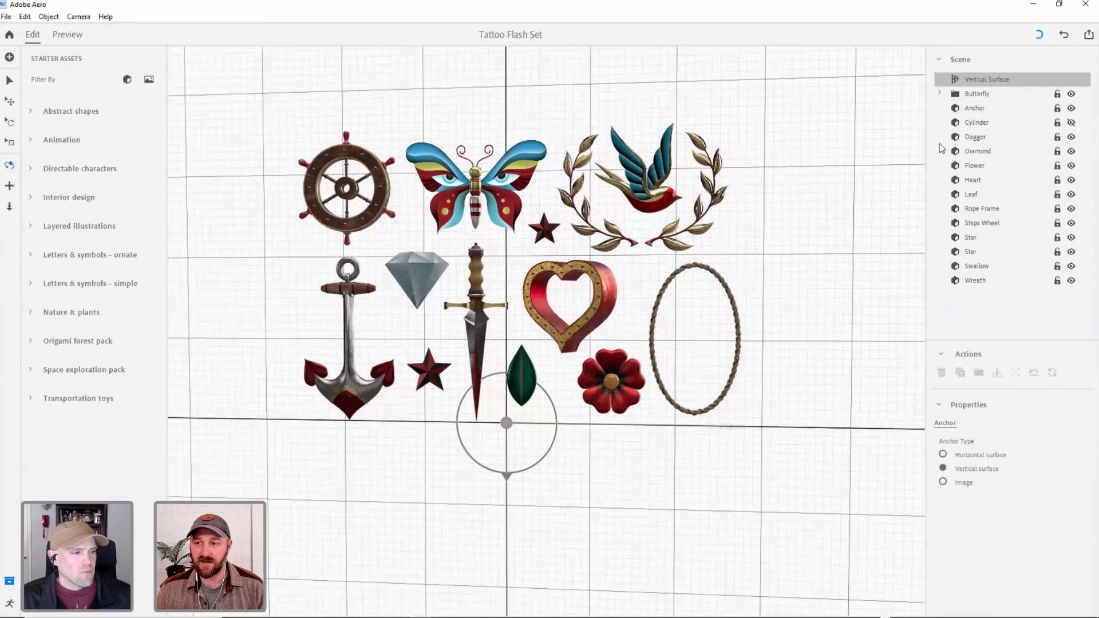
# Select the Anchor, Cylinder, Degger, Diamond, Flower, Heart, Leaf and Rope Frame objects one by one to inspect each in the scene.
pyautogui.click(983, 108)
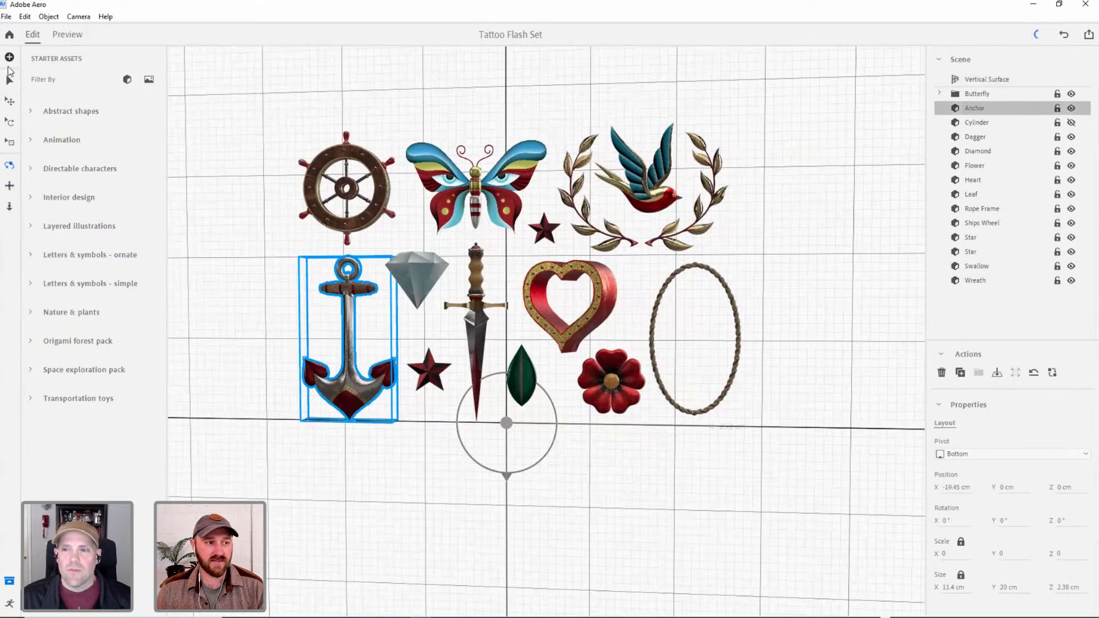
pyautogui.click(9, 80)
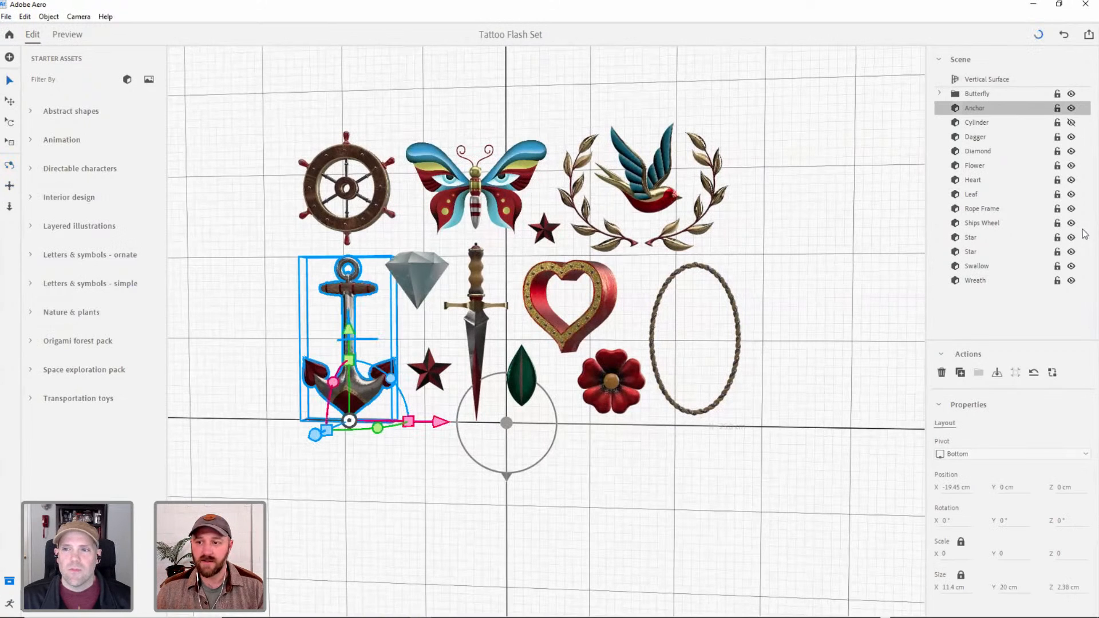
pyautogui.click(977, 124)
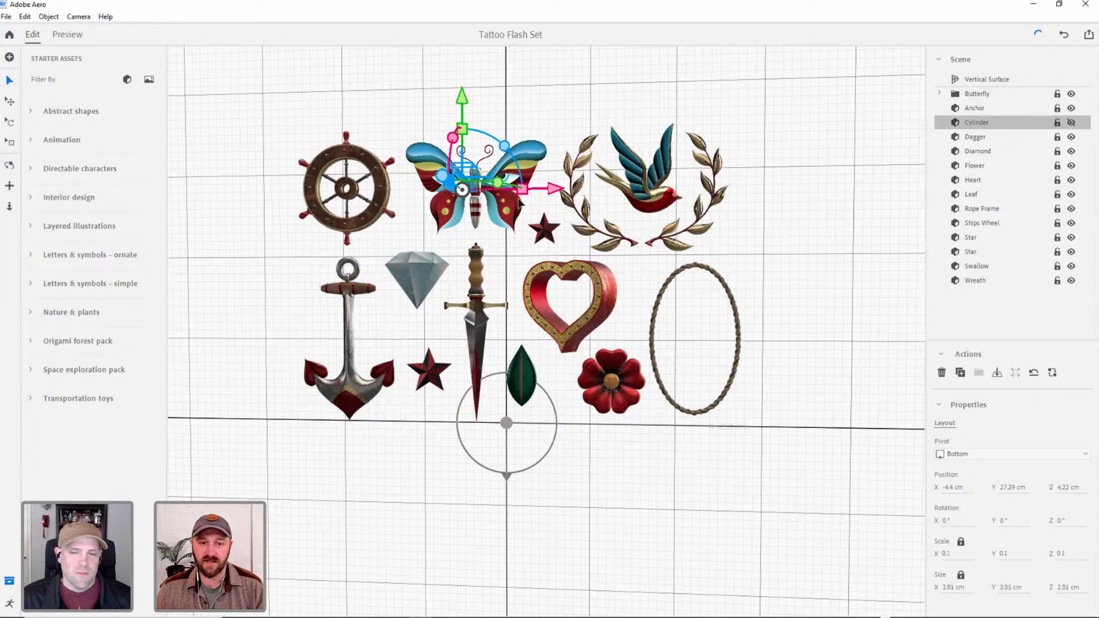
pyautogui.click(993, 139)
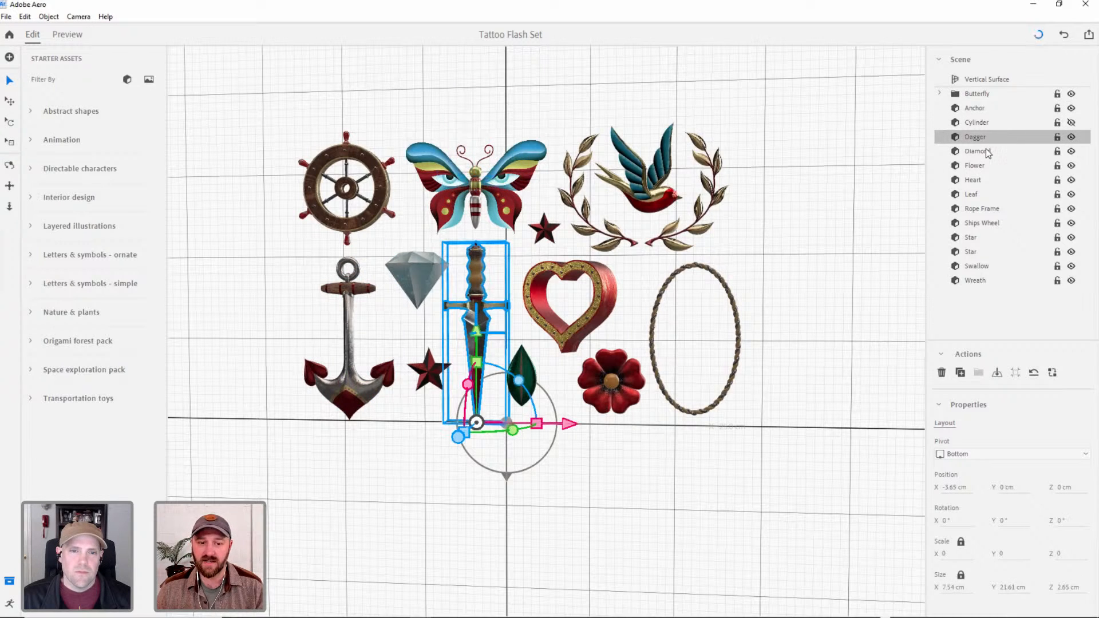
pyautogui.click(986, 151)
pyautogui.click(983, 164)
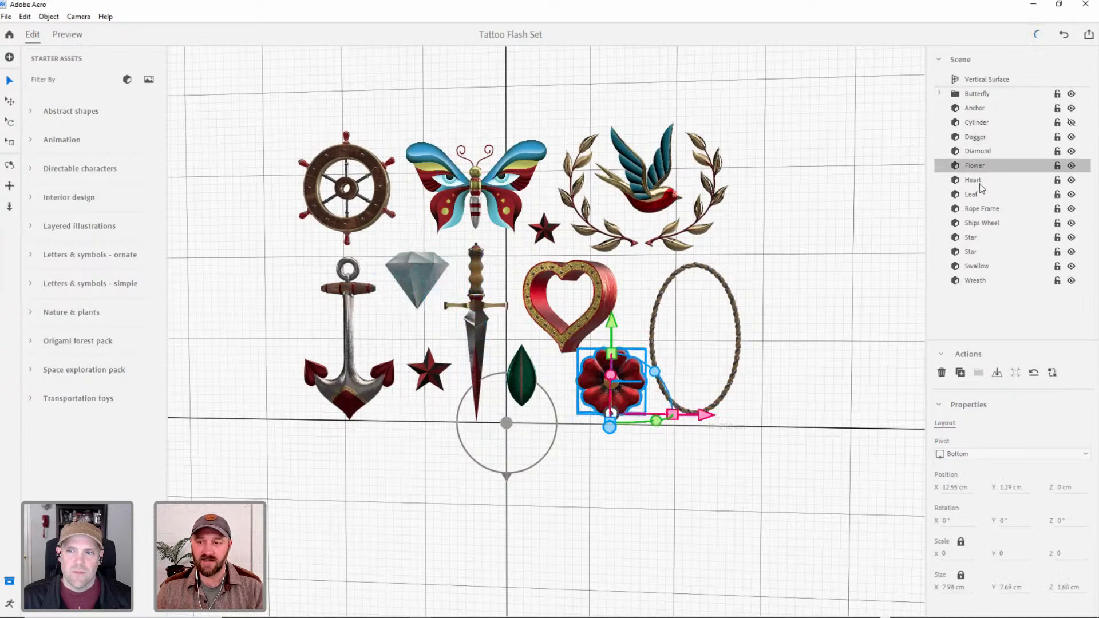
pyautogui.click(979, 180)
pyautogui.click(971, 194)
pyautogui.click(1000, 208)
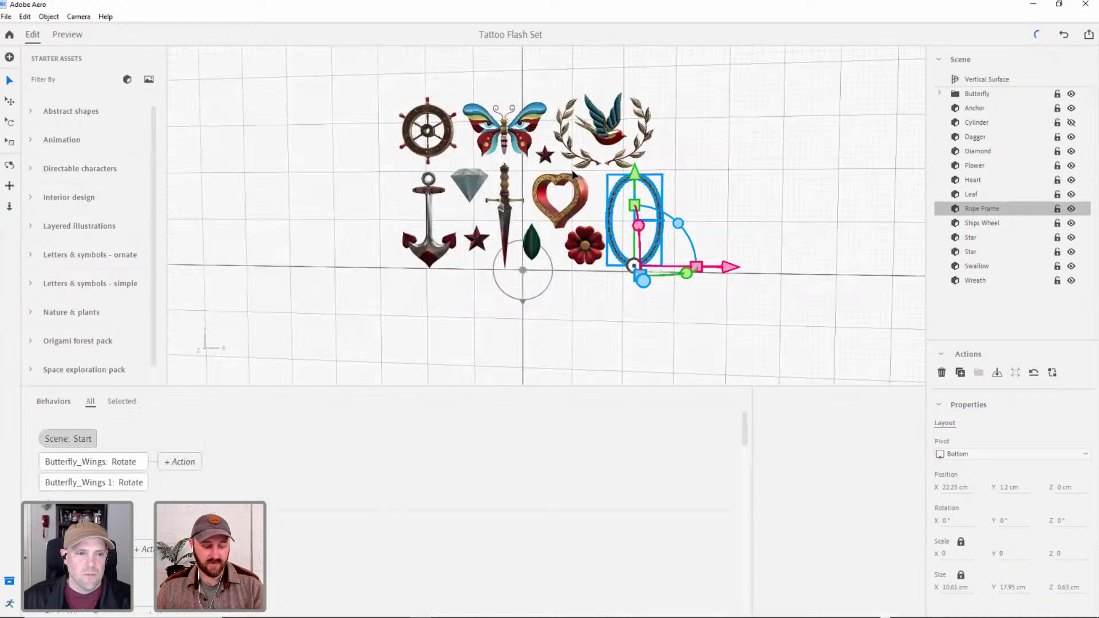
# Preview the Tattoo Flash Set scene with its animated butterfly and return to editing.
pyautogui.click(66, 35)
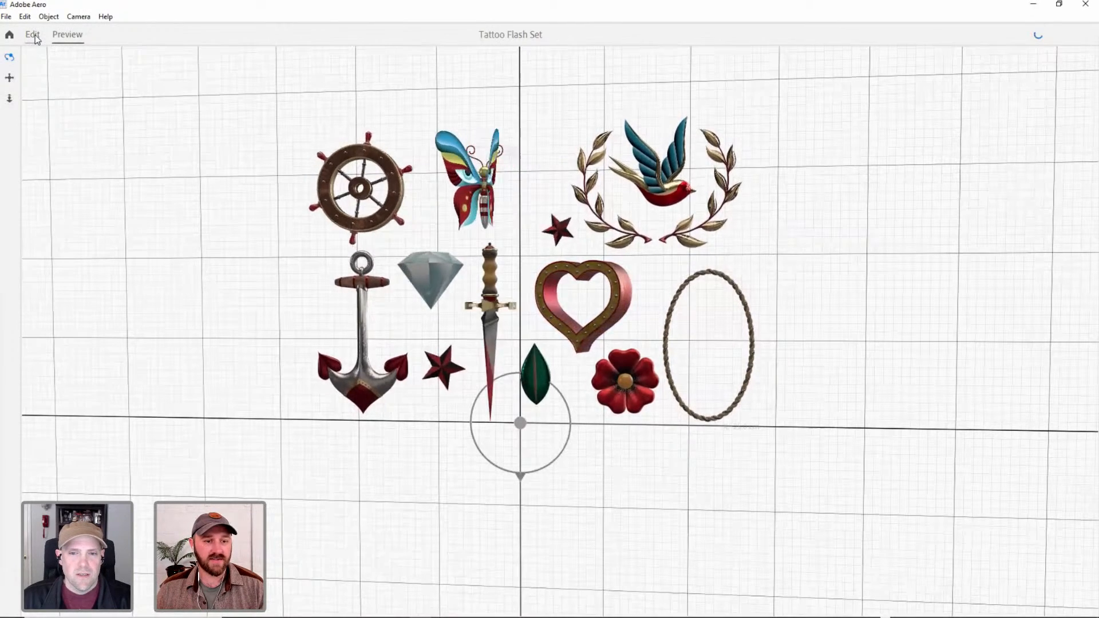
pyautogui.click(33, 35)
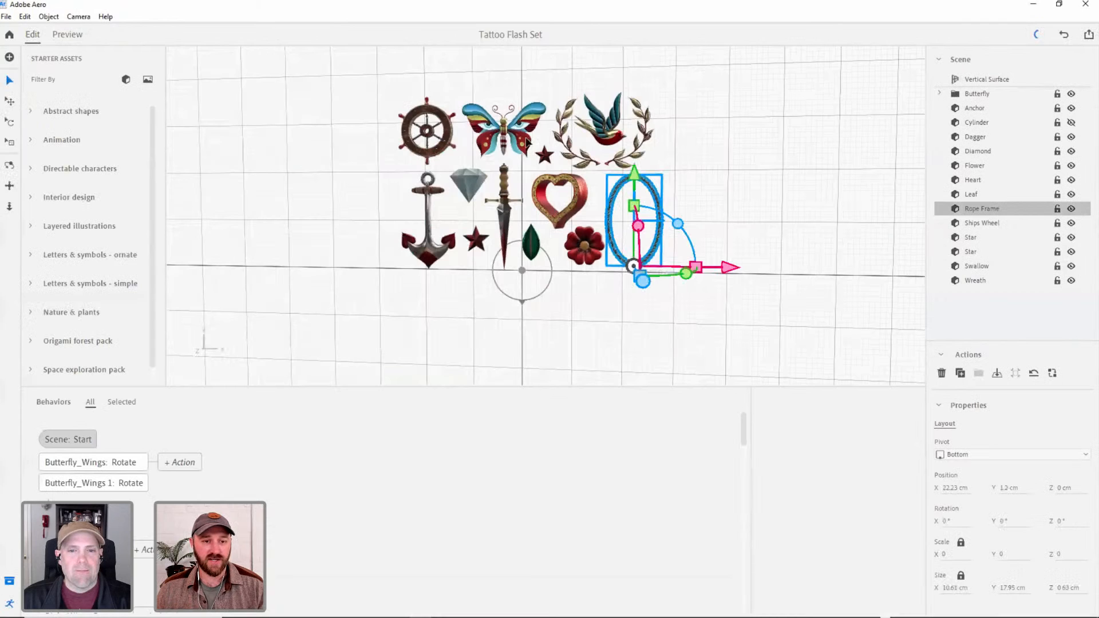
pyautogui.keyDown('alt'); pyautogui.moveTo(432, 129); pyautogui.dragTo(410, 90, button='right'); pyautogui.keyUp('alt')
pyautogui.keyDown('alt'); pyautogui.moveTo(508, 213); pyautogui.dragTo(490, 173, button='middle'); pyautogui.keyUp('alt')
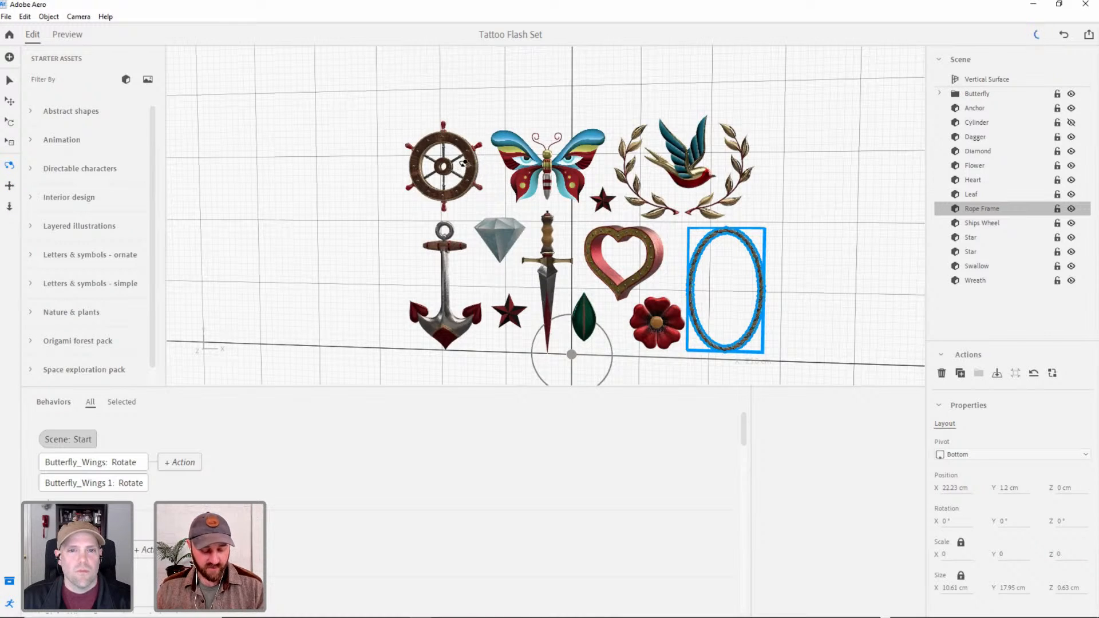
# Inspect the tattoo objects from an angle and up close, concentrating on the butterfly, ship's wheel, diamond and swallow.
pyautogui.moveTo(464, 169); pyautogui.dragTo(582, 175)
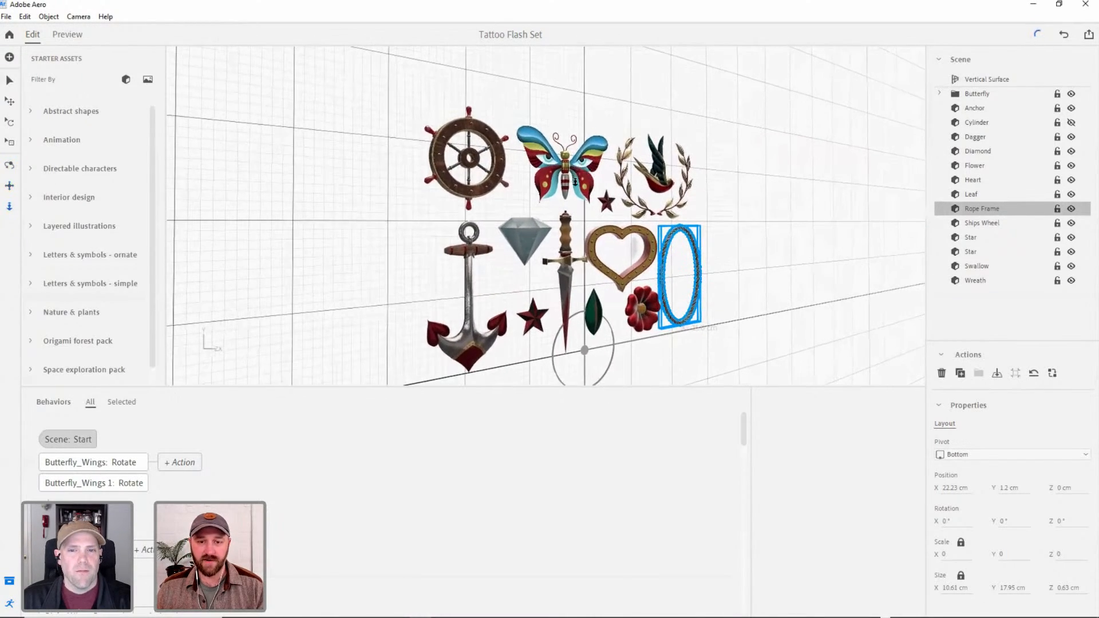
pyautogui.scroll(10, 575, 180)
pyautogui.moveTo(556, 150); pyautogui.dragTo(572, 167, button='right')
pyautogui.moveTo(573, 167); pyautogui.dragTo(568, 192, button='middle')
pyautogui.scroll(1, 568, 192)
pyautogui.scroll(-2, 568, 192)
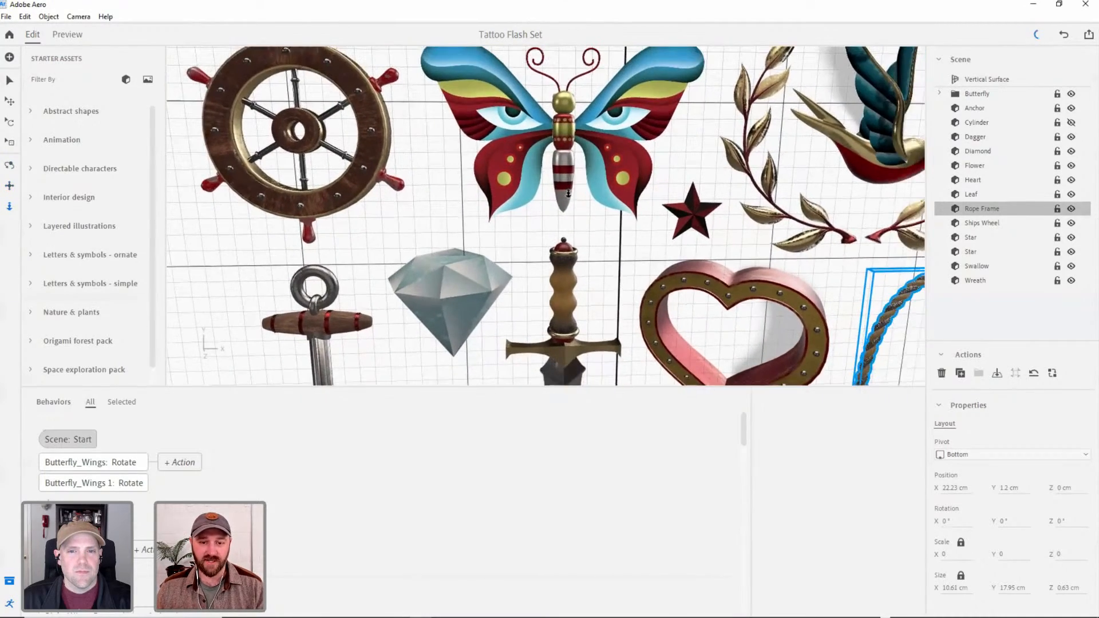
pyautogui.moveTo(568, 200); pyautogui.dragTo(562, 184, button='right')
pyautogui.moveTo(562, 184); pyautogui.dragTo(542, 245, button='middle')
pyautogui.scroll(-2, 551, 243)
pyautogui.scroll(-2, 550, 243)
pyautogui.moveTo(551, 244); pyautogui.dragTo(509, 235, button='right')
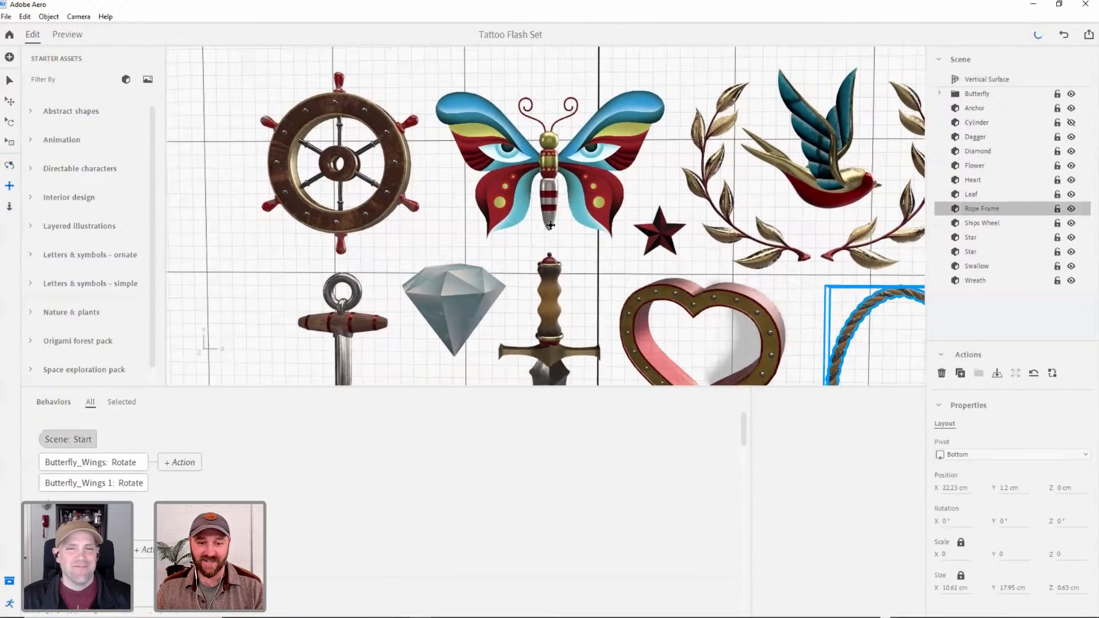
pyautogui.moveTo(508, 235); pyautogui.dragTo(476, 245, button='middle')
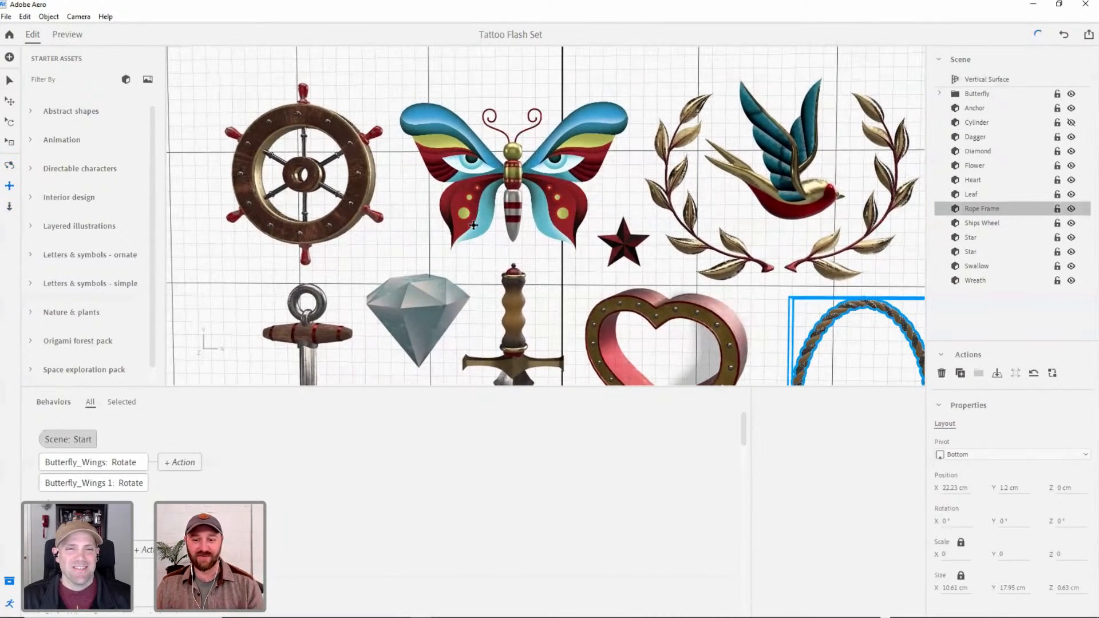
# Select the Ships Wheel object and enlarge the area showing its actions and properties.
pyautogui.click(9, 80)
pyautogui.click(330, 124)
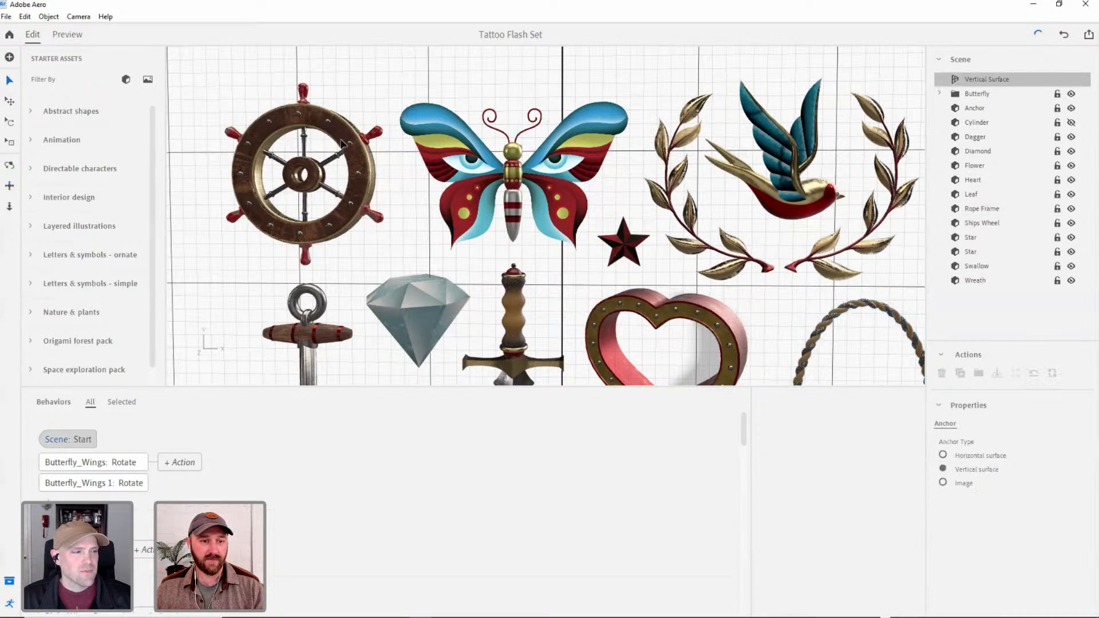
pyautogui.click(978, 223)
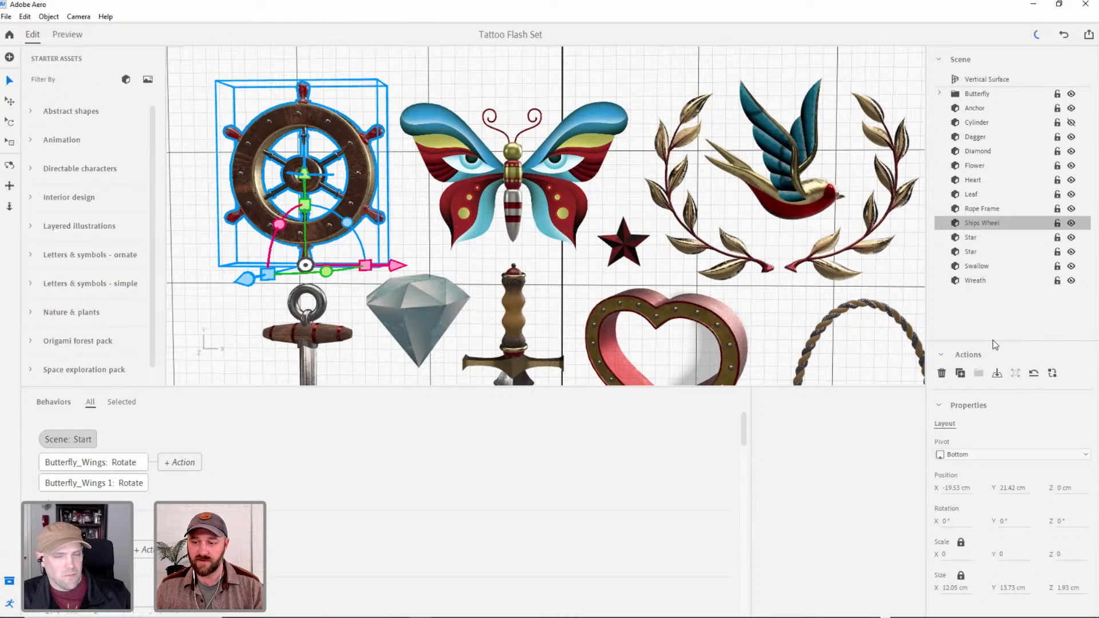
pyautogui.moveTo(992, 341); pyautogui.dragTo(992, 312)
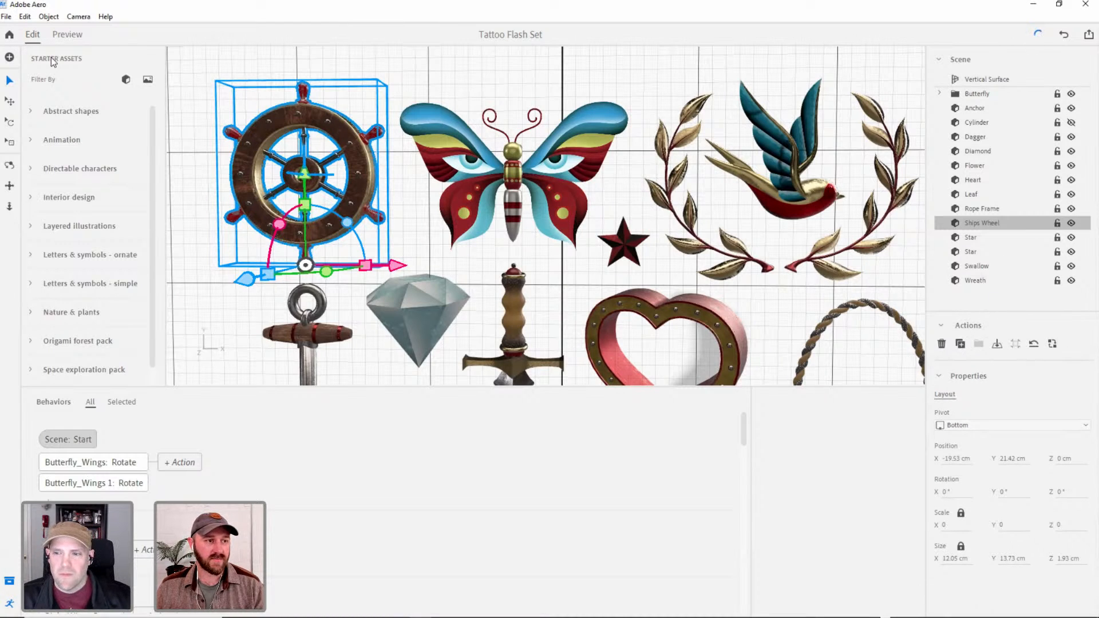
# Expand the Abstract shapes category of the starter assets to view its ready-made shapes.
pyautogui.click(33, 112)
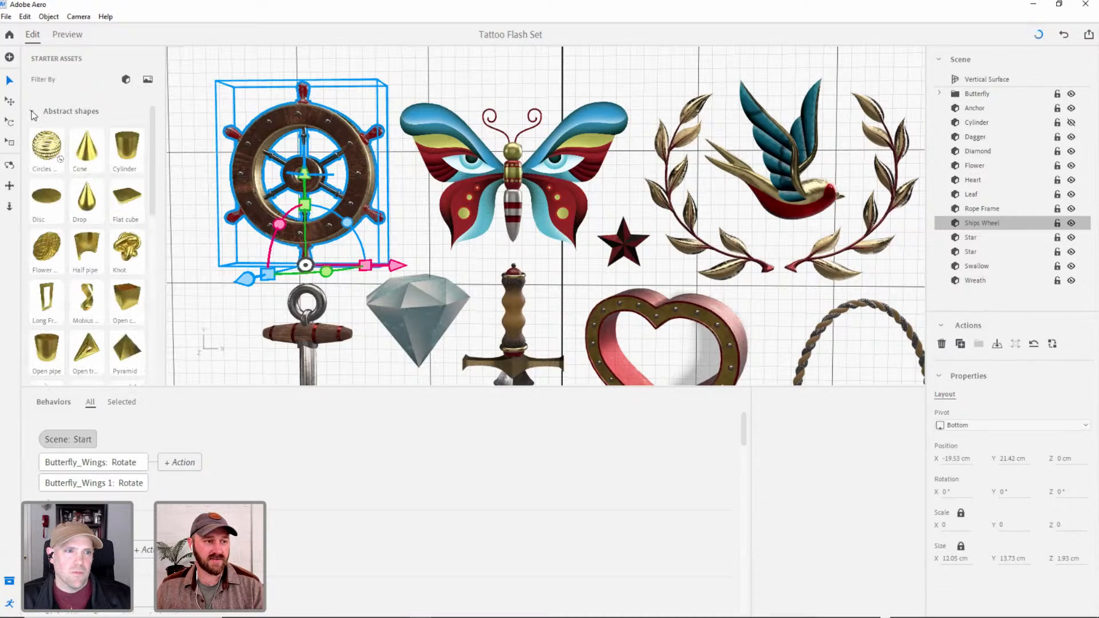
pyautogui.moveTo(155, 187)
pyautogui.mouseDown()
pyautogui.moveTo(156, 280)
pyautogui.moveTo(157, 174)
pyautogui.mouseUp()
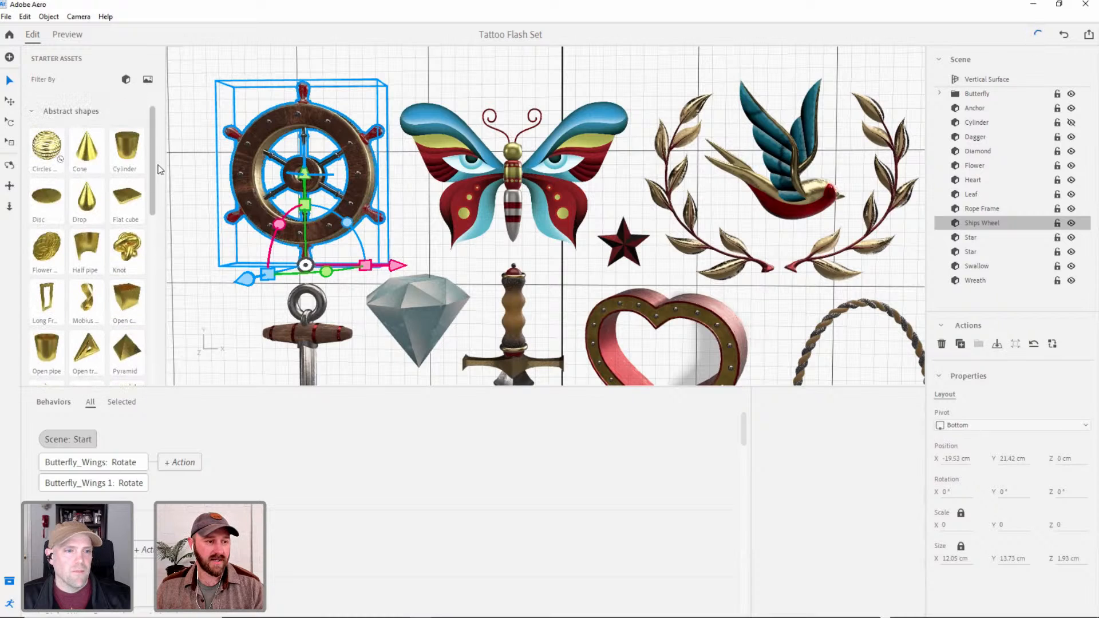
# Collapse the Abstract shapes category and hide the starter assets to widen the scene view.
pyautogui.click(35, 111)
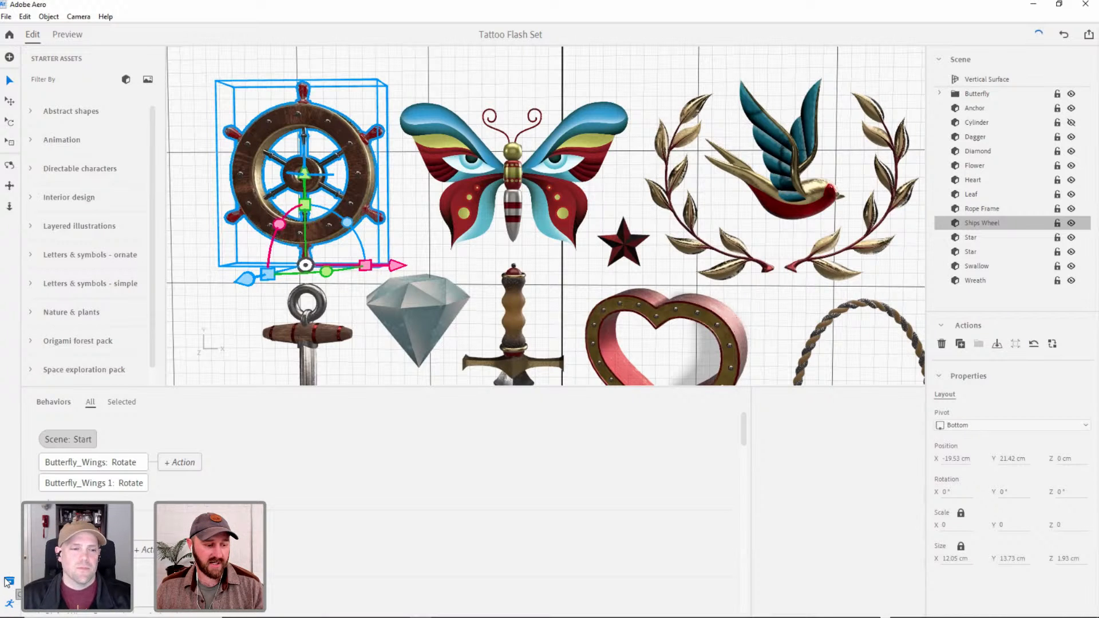
pyautogui.click(10, 583)
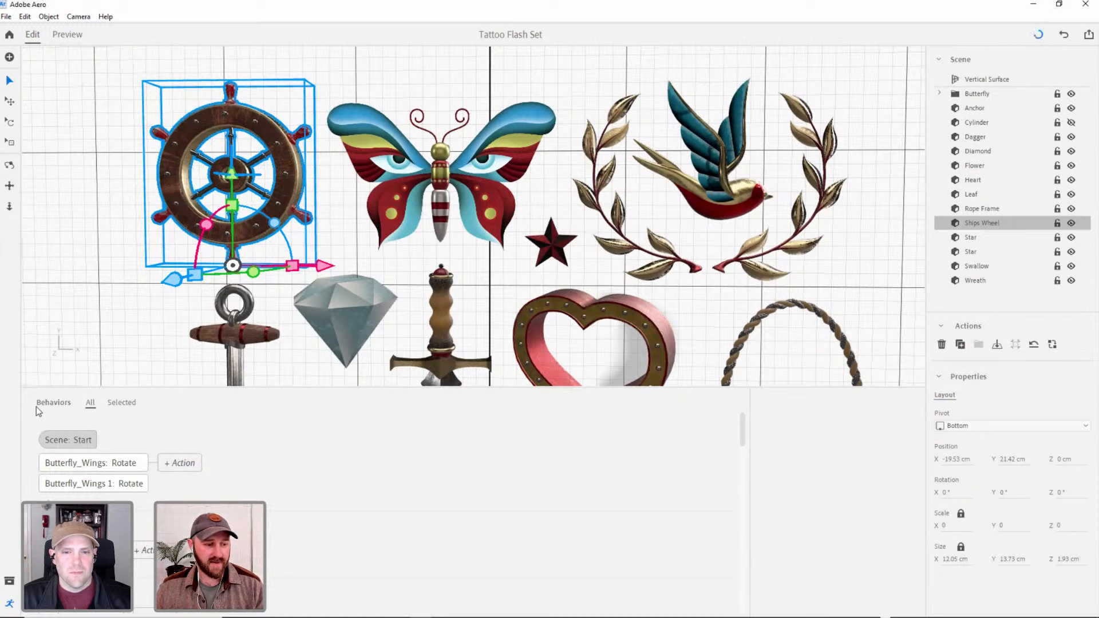
pyautogui.click(11, 606)
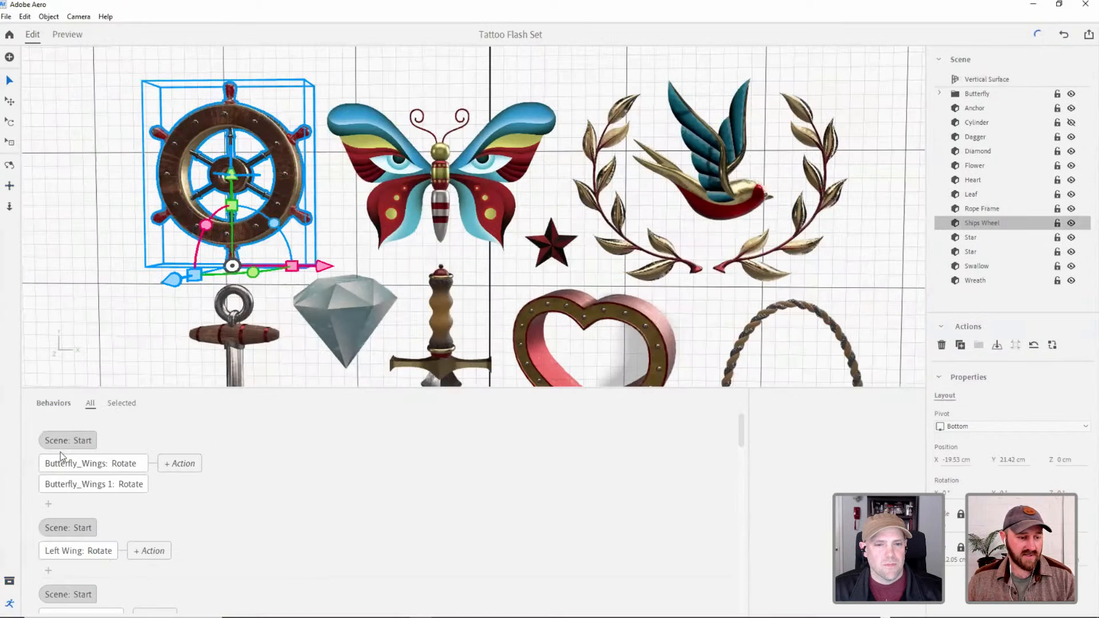
# Show only the Ships Wheel's behaviors, delete its existing Rotate behavior, and set the object's pivot to Center.
pyautogui.click(123, 404)
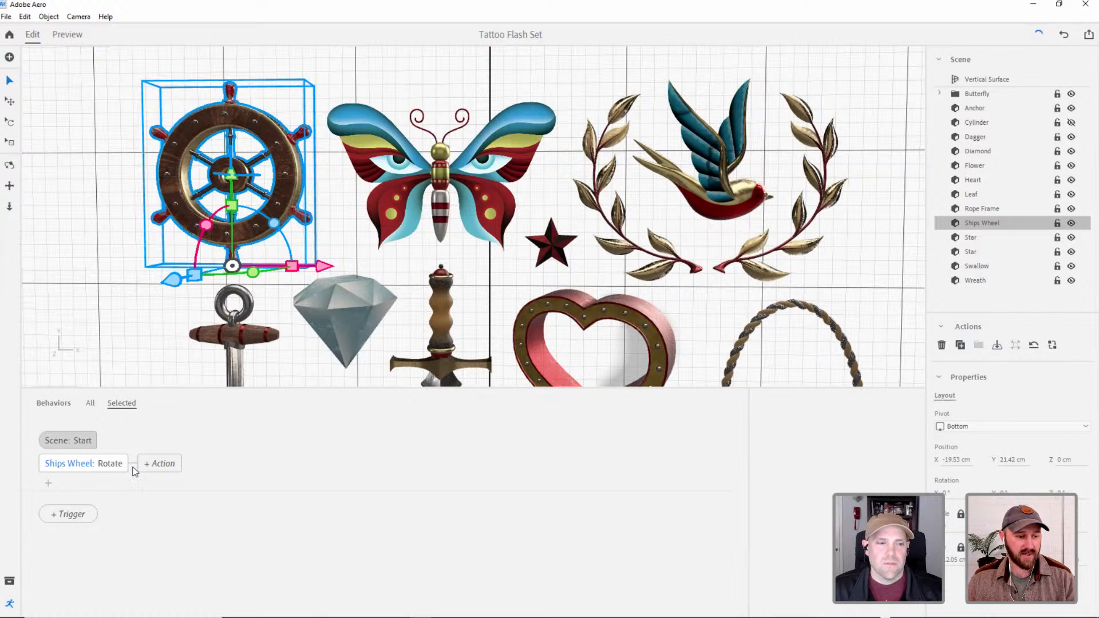
pyautogui.click(110, 469)
pyautogui.press('Delete')
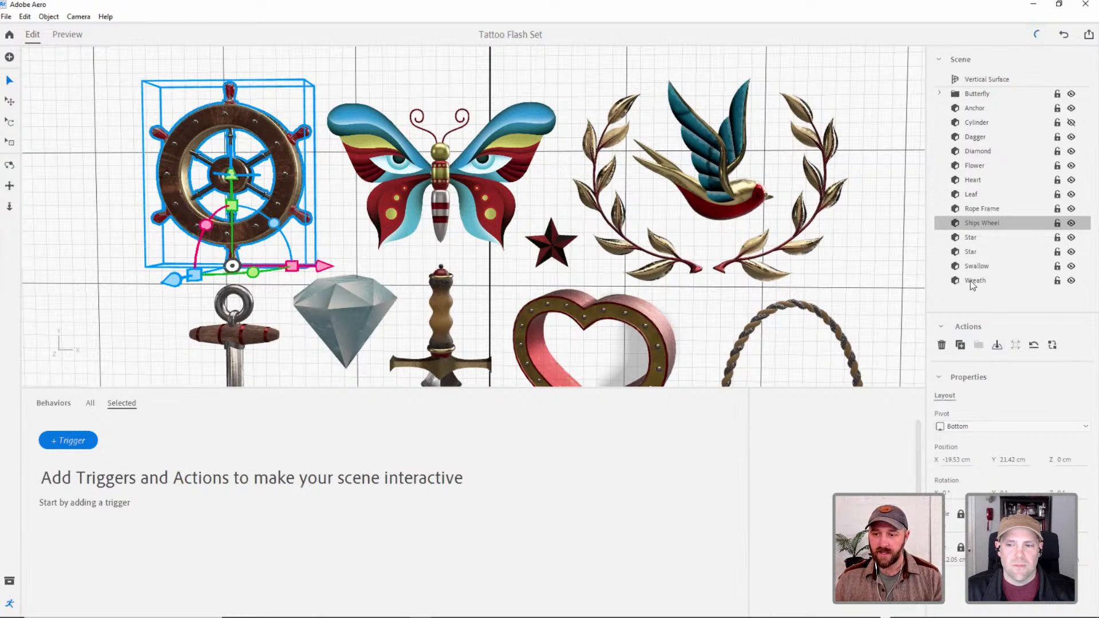
pyautogui.click(965, 429)
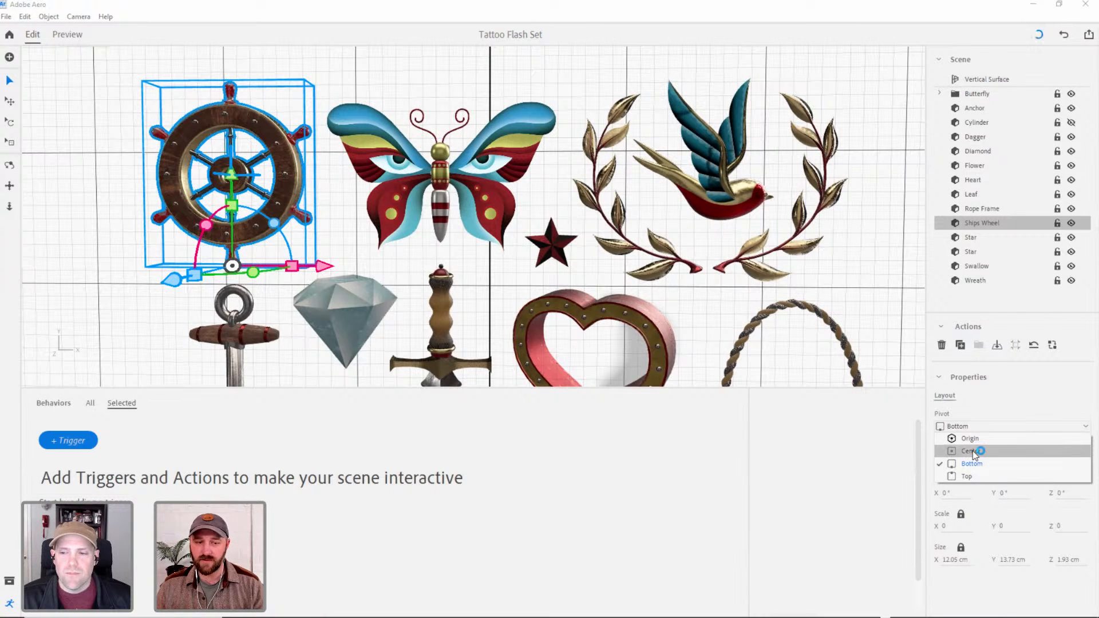
pyautogui.click(971, 452)
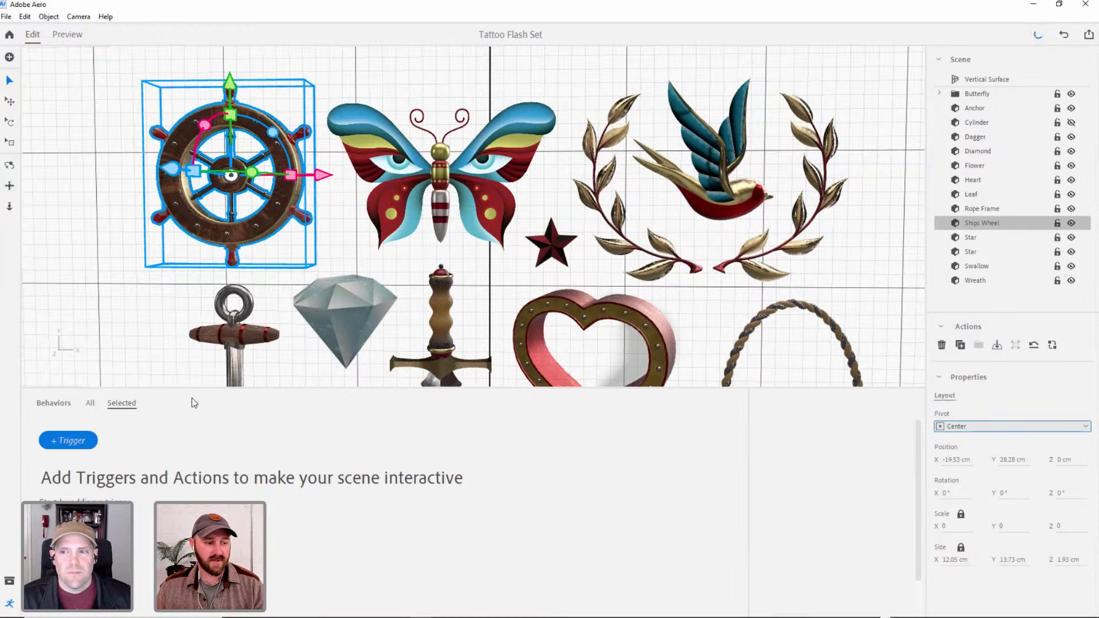
# Add a Start trigger with a Rotate action for the Ships Wheel.
pyautogui.click(65, 446)
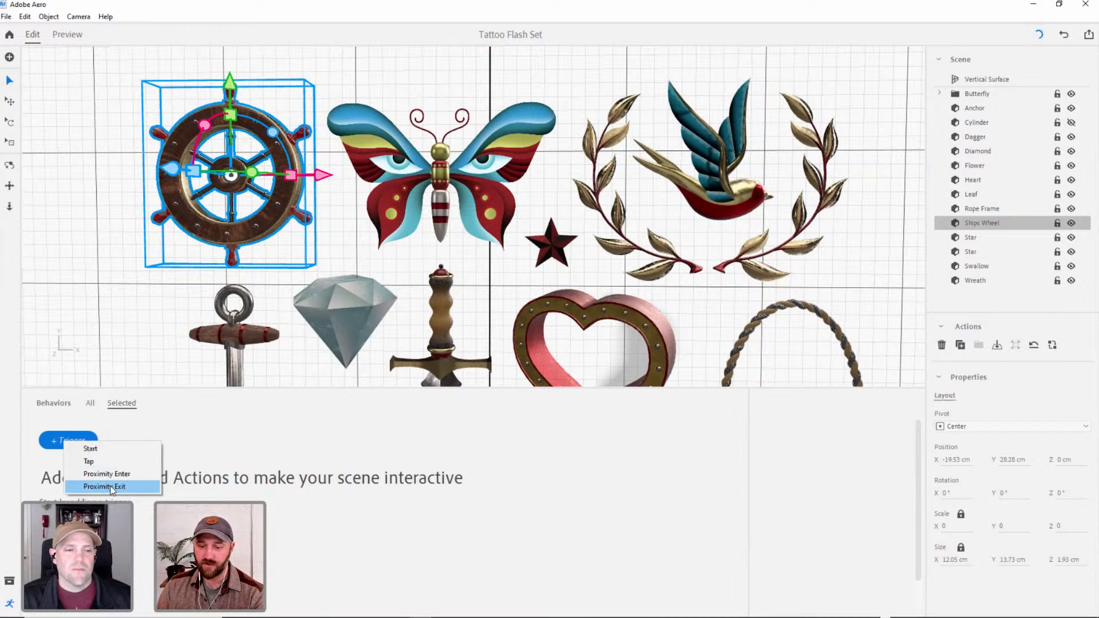
pyautogui.click(91, 450)
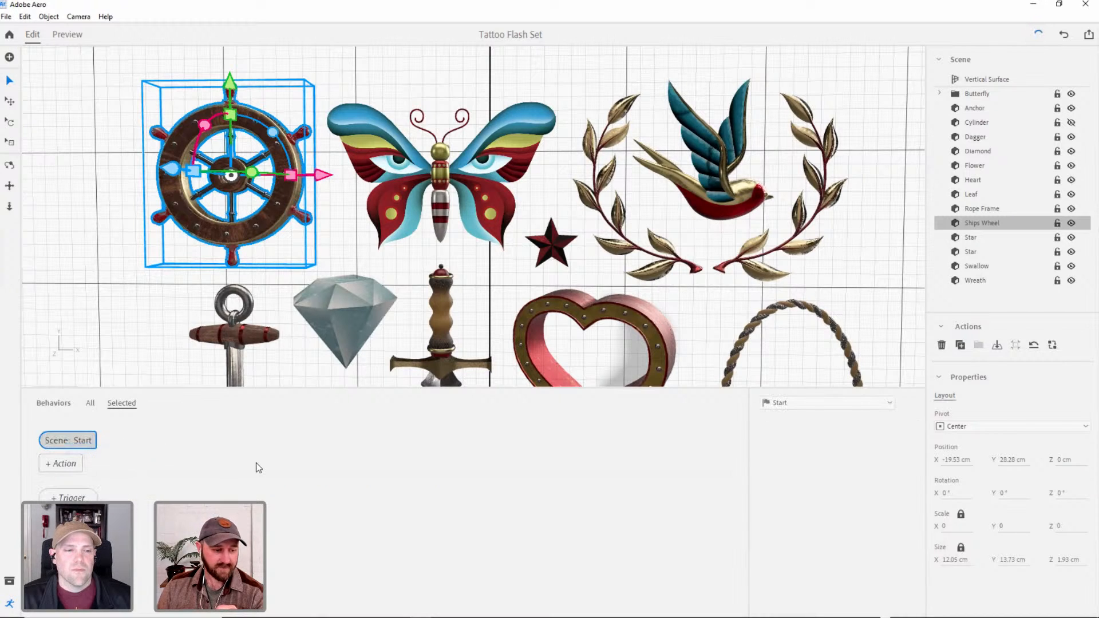
pyautogui.click(62, 465)
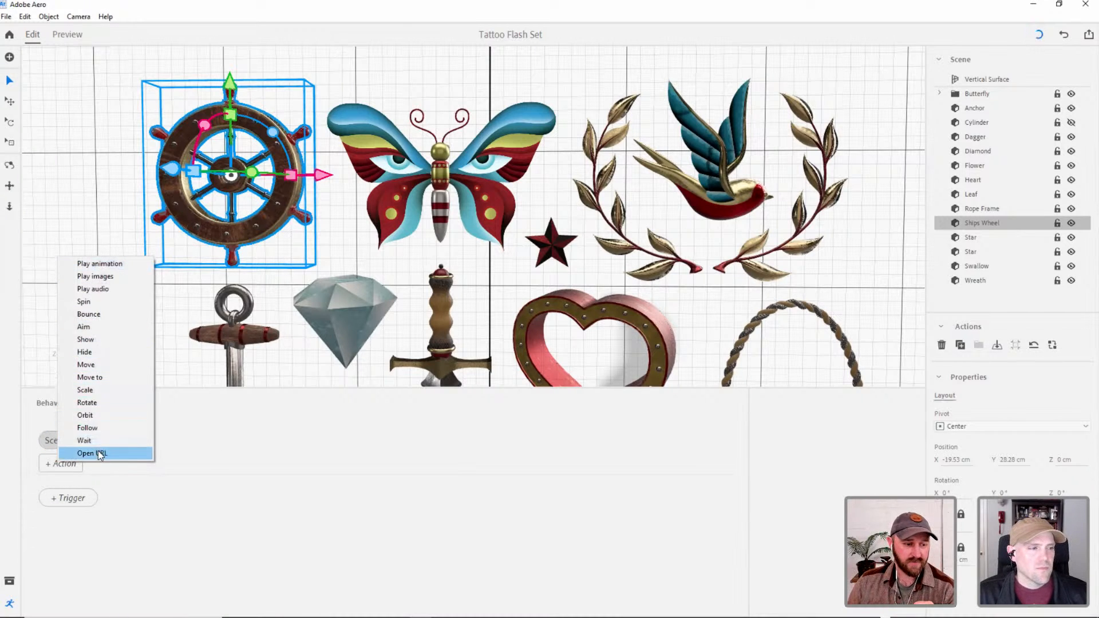
pyautogui.click(87, 405)
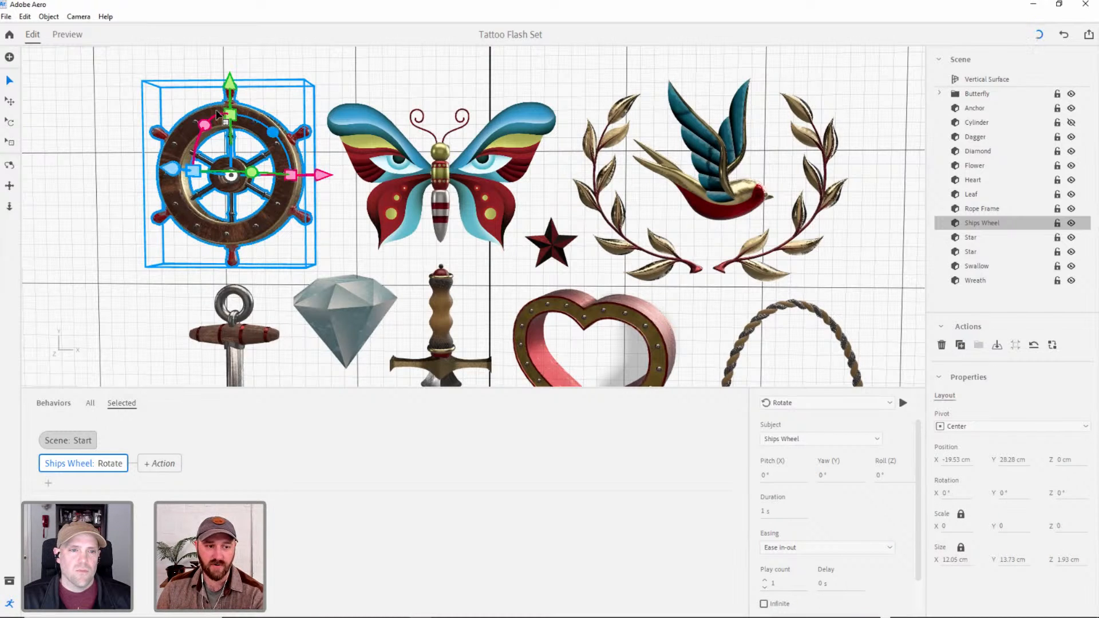
# Try tilting the Ships Wheel 12° about Z and reset its Z rotation to 0°.
pyautogui.moveTo(1059, 496); pyautogui.dragTo(1069, 493)
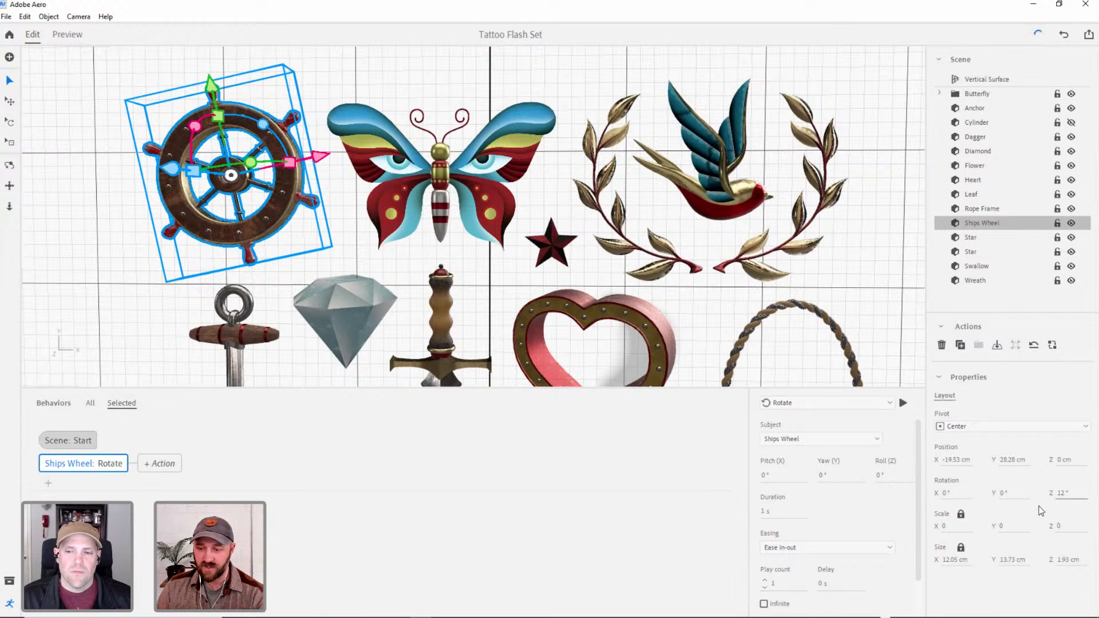
pyautogui.click(1064, 496)
pyautogui.write('0')
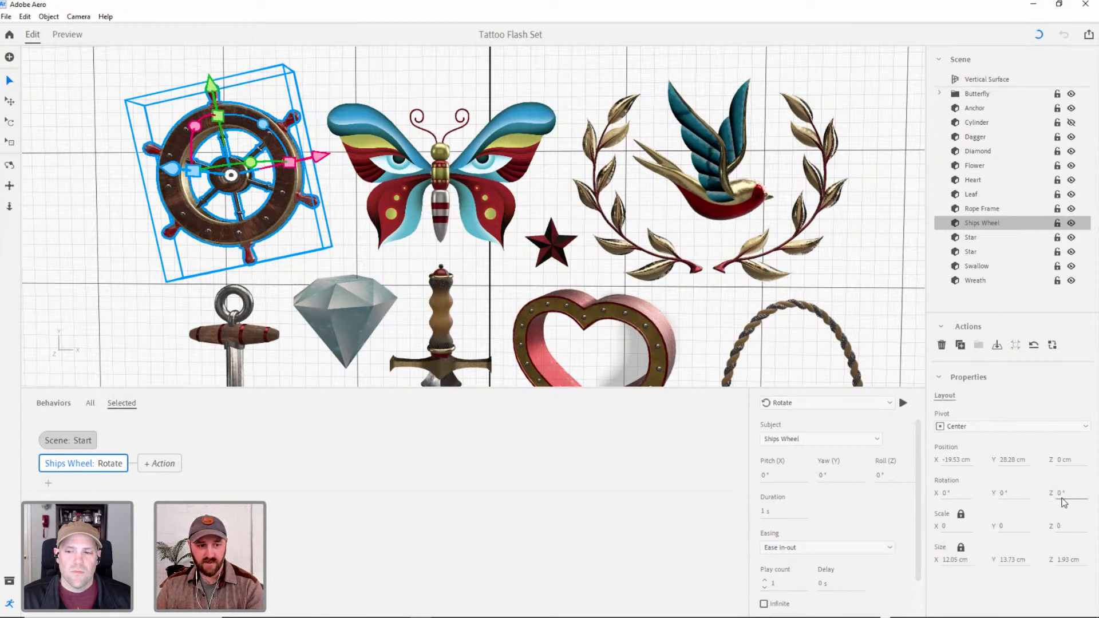
pyautogui.press('Return')
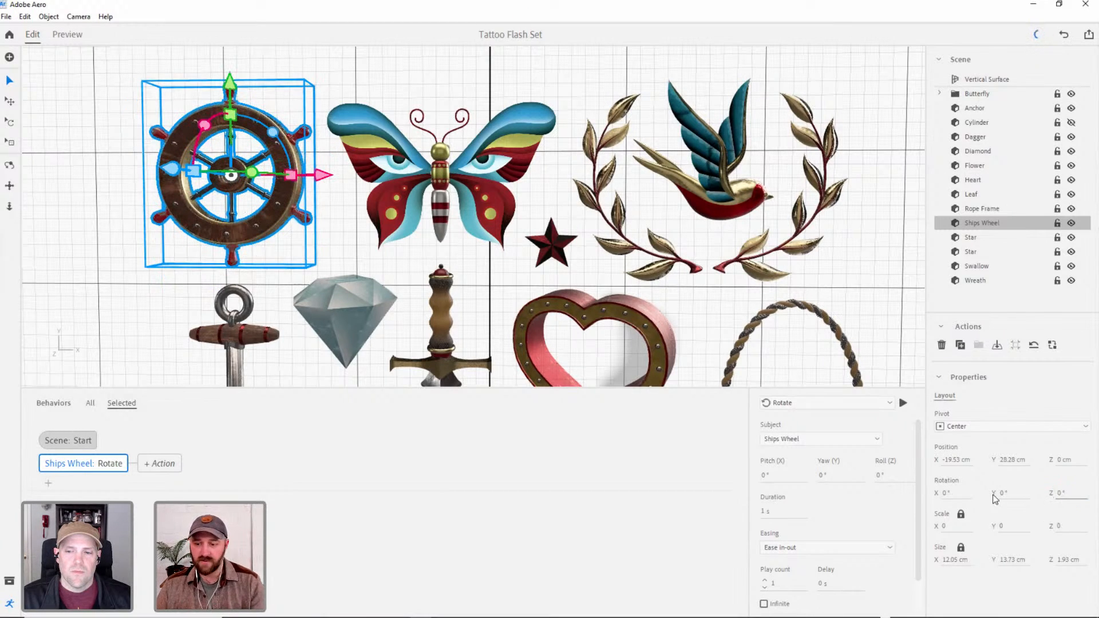
# Set the Rotate action's Roll (Z) to 360°.
pyautogui.click(875, 476)
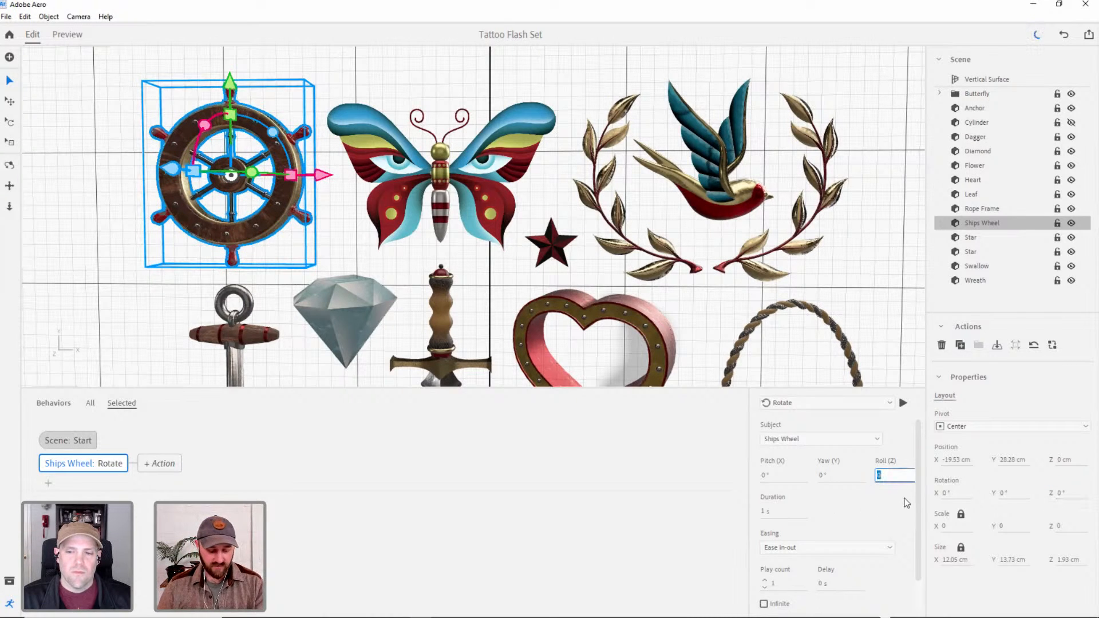
pyautogui.write('360')
pyautogui.press('Tab')
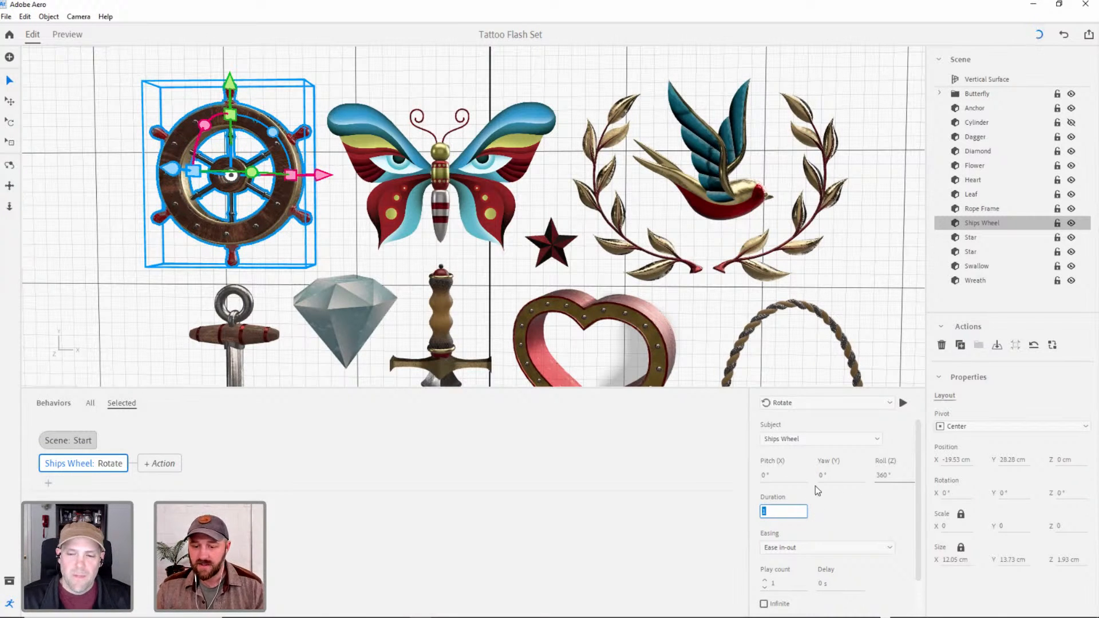
# Try tilting the Ships Wheel about X and Y, and reset both rotations to 0°.
pyautogui.moveTo(999, 493); pyautogui.dragTo(976, 496)
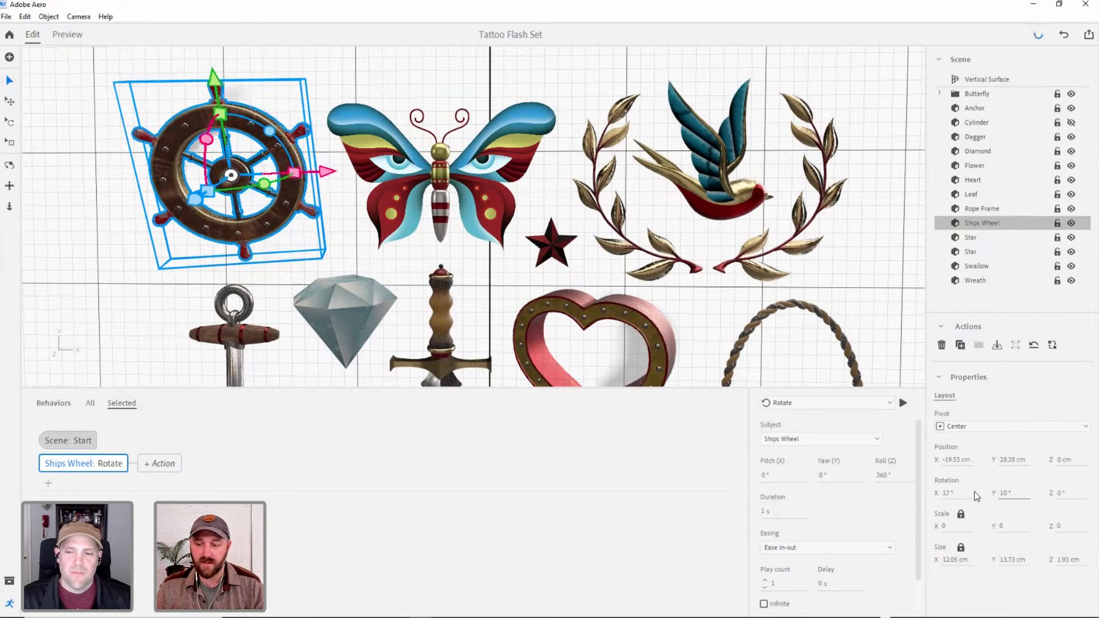
pyautogui.click(947, 497)
pyautogui.write('0')
pyautogui.press('Tab')
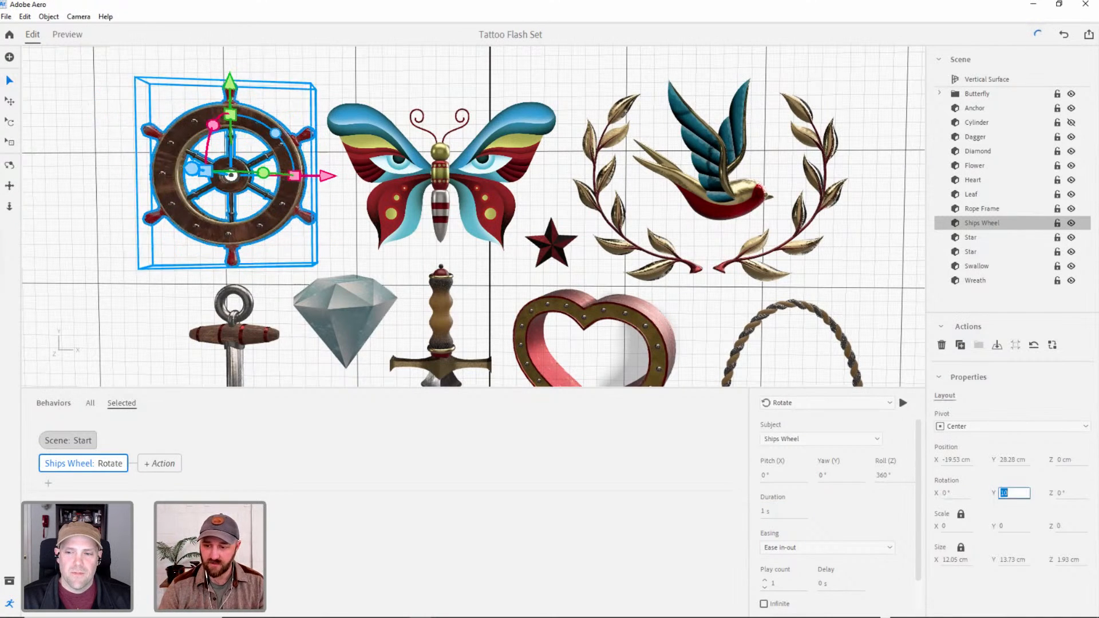
pyautogui.write('0')
pyautogui.press('Tab')
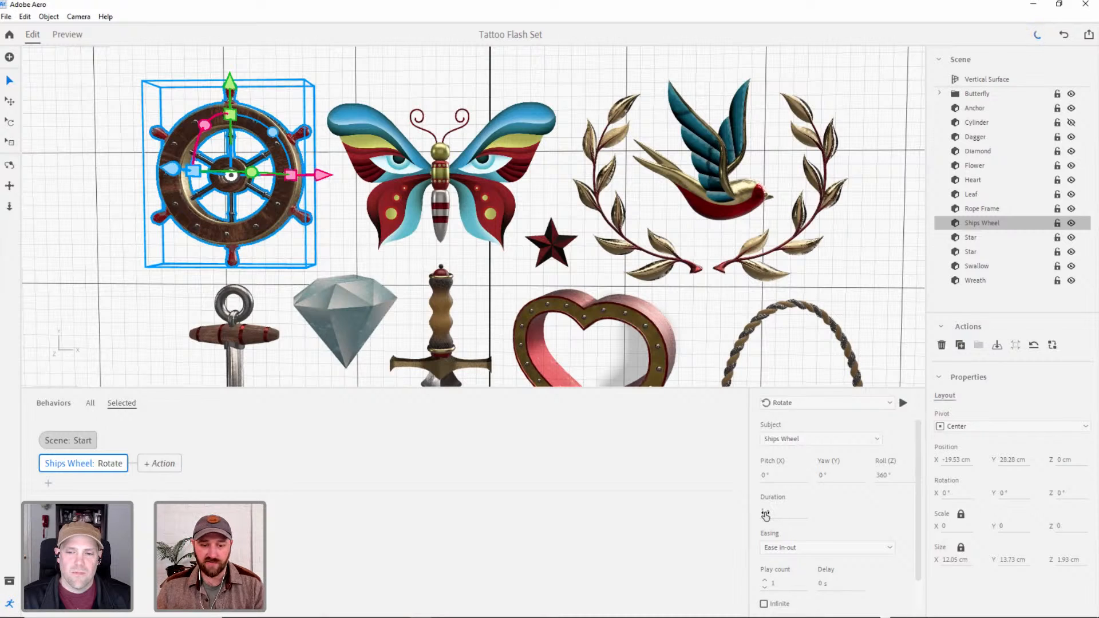
# Play the Rotate action at its current speed, set its duration to 10 s, and play it again.
pyautogui.click(903, 404)
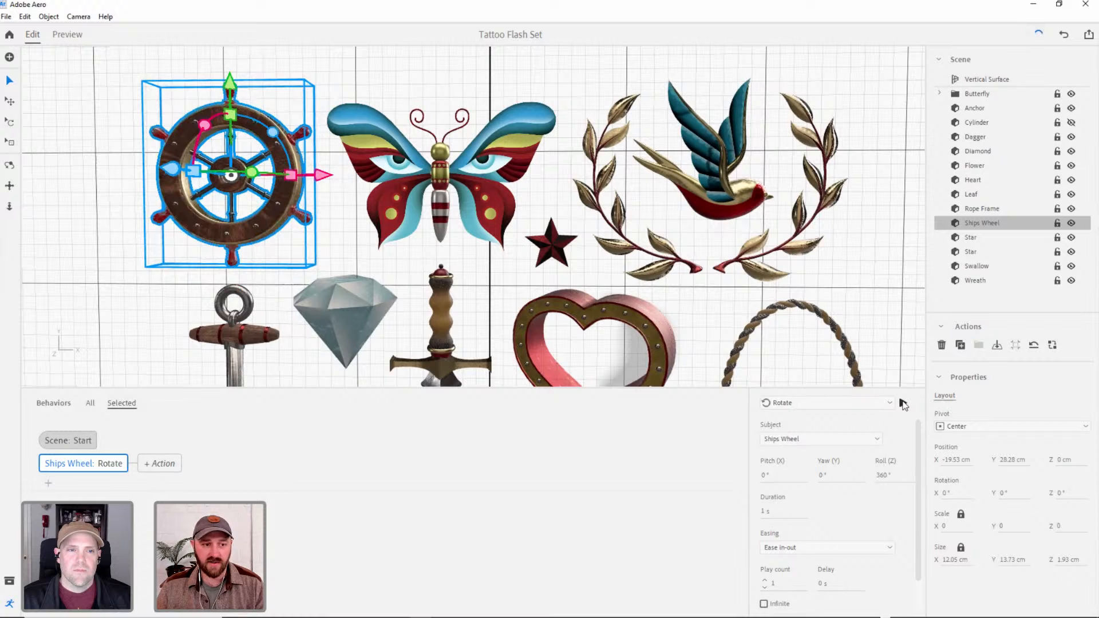
pyautogui.click(765, 511)
pyautogui.write('10')
pyautogui.click(909, 512)
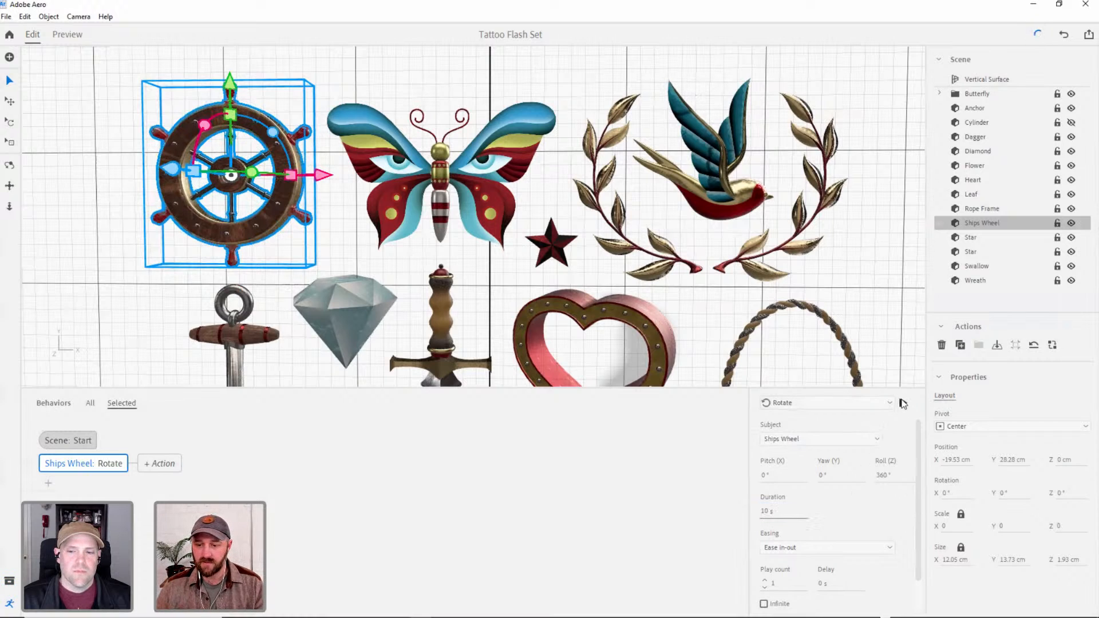
pyautogui.click(903, 404)
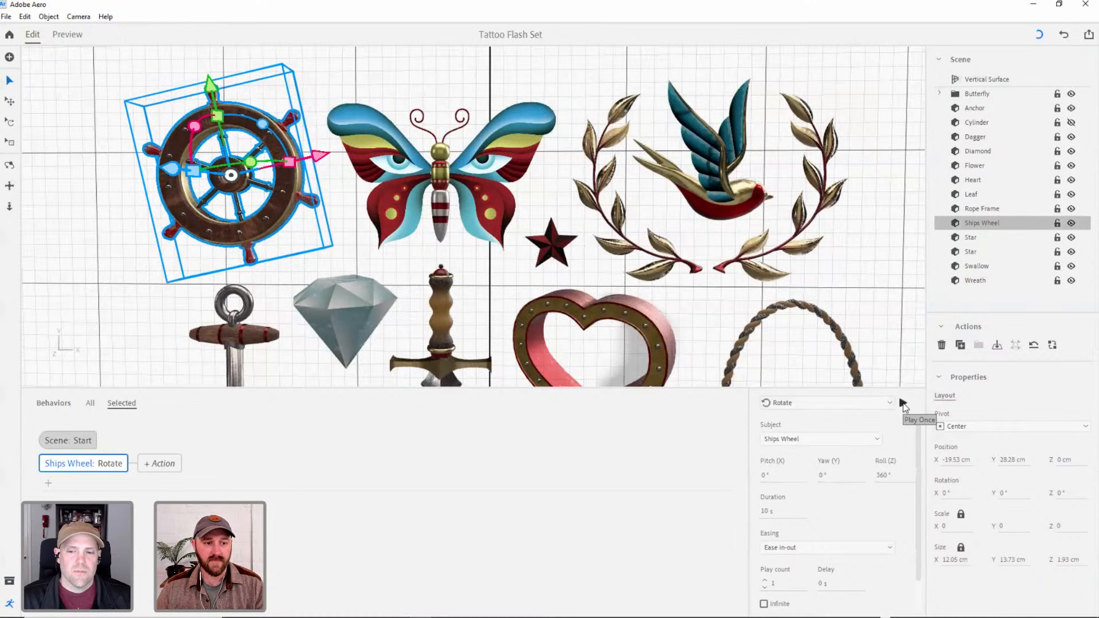
# Set the Rotate action's duration to 5 s and play it to check the speed.
pyautogui.click(766, 511)
pyautogui.write('5')
pyautogui.press('Return')
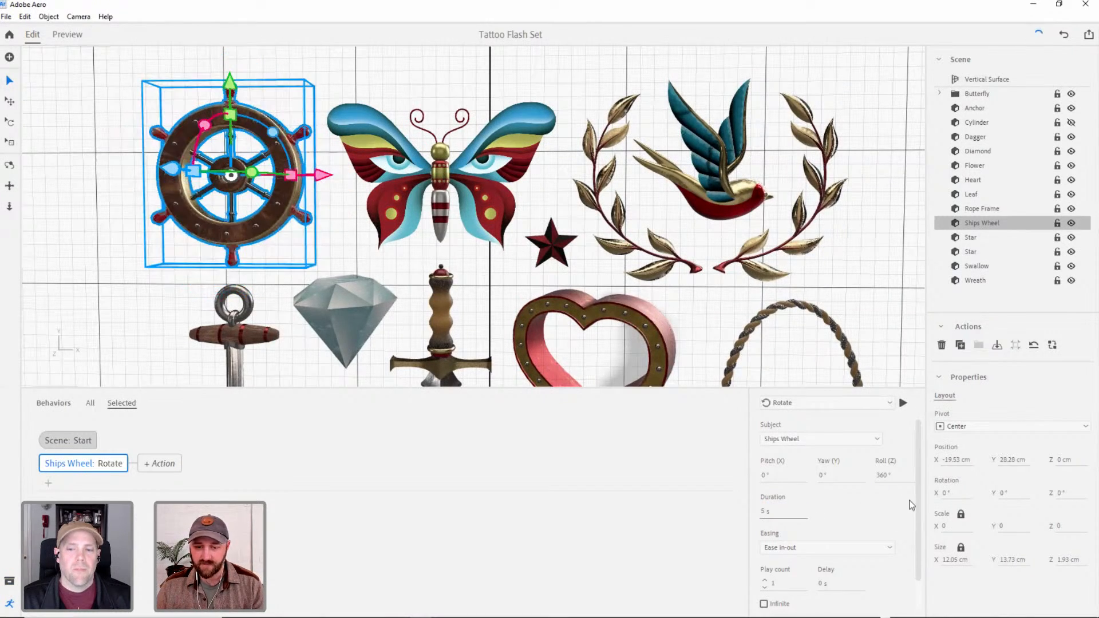
pyautogui.click(902, 403)
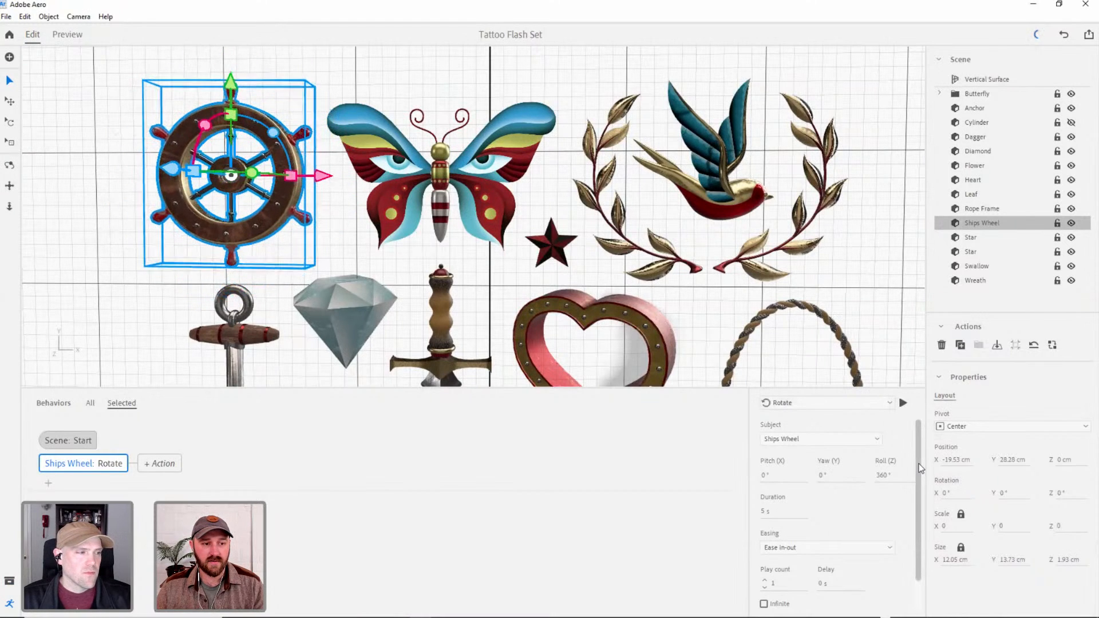
# Examine the easing options available for the Rotate action, keeping the current choice.
pyautogui.scroll(-3, 921, 469)
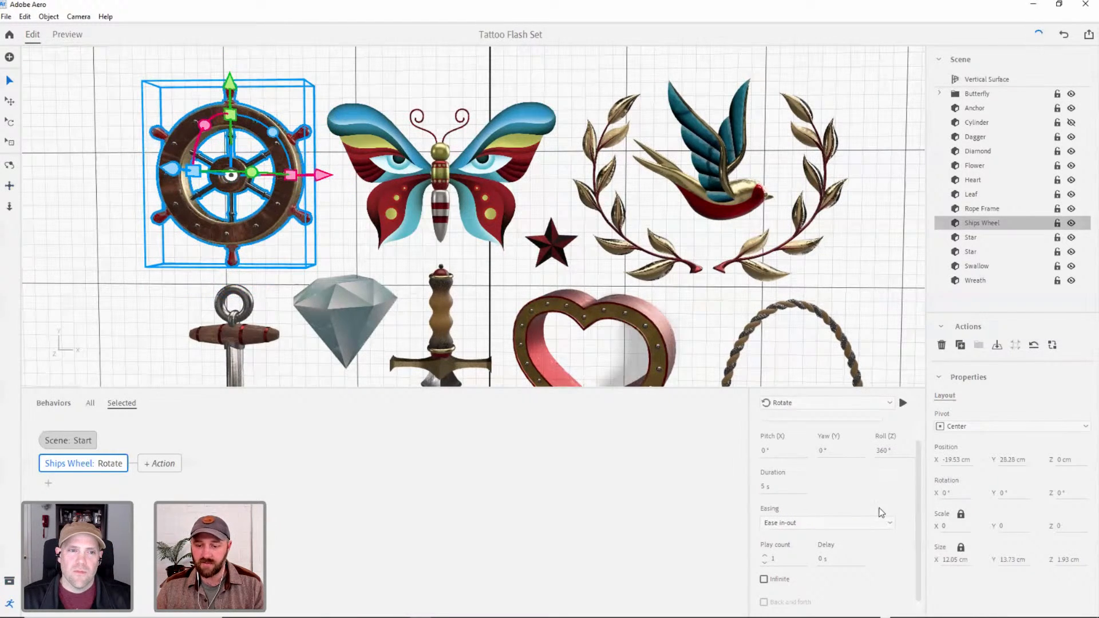
pyautogui.click(884, 524)
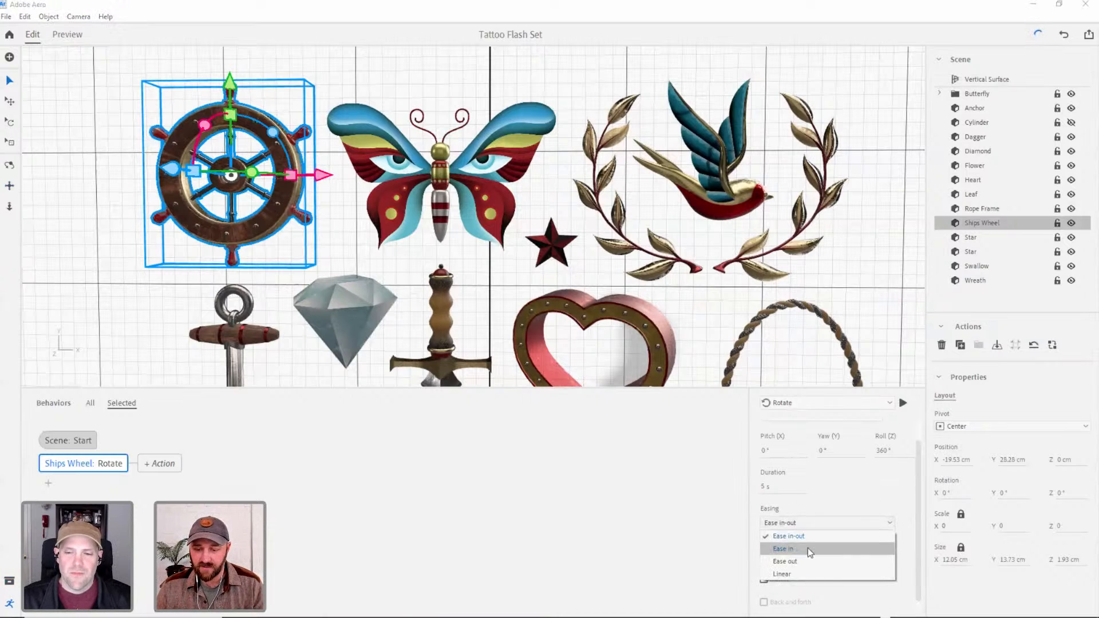
pyautogui.click(877, 490)
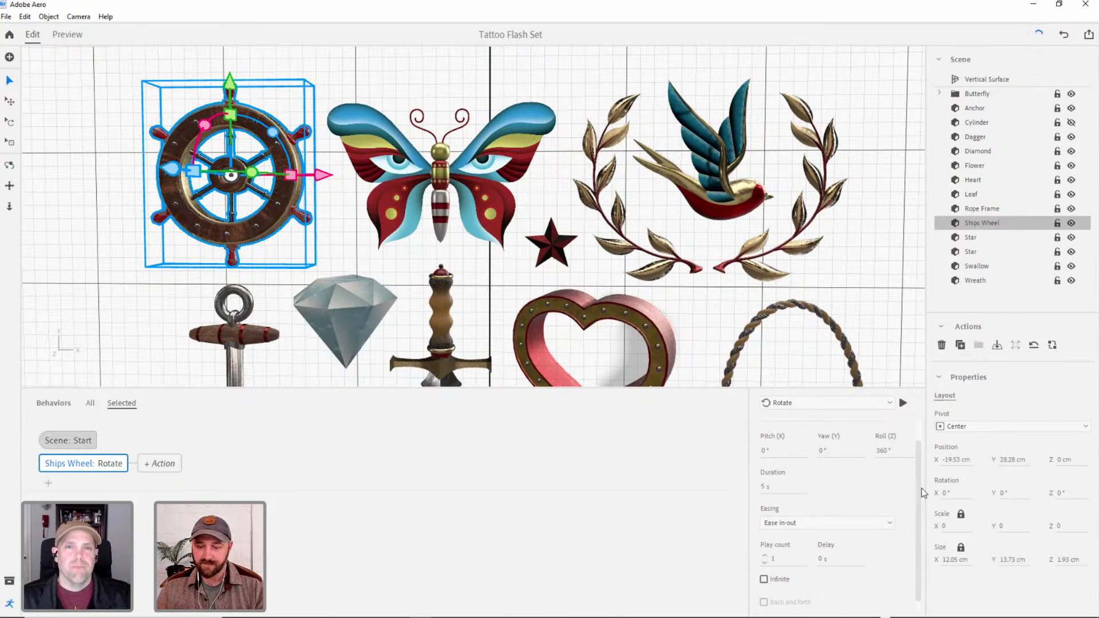
# Set the Rotate action's play count to 2.
pyautogui.scroll(-1, 918, 517)
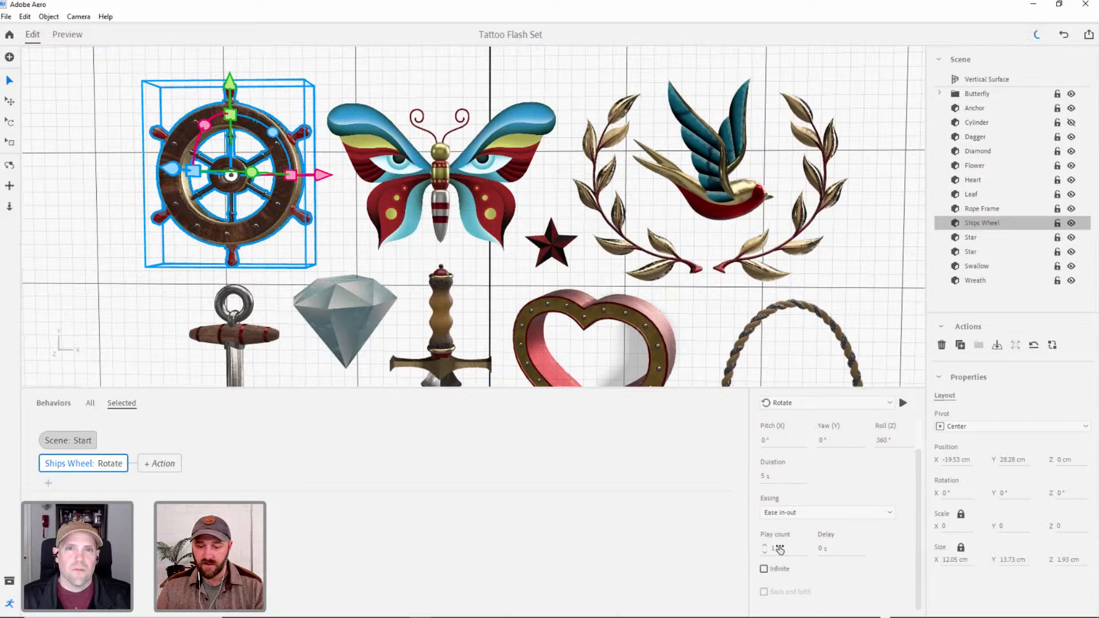
pyautogui.click(765, 545)
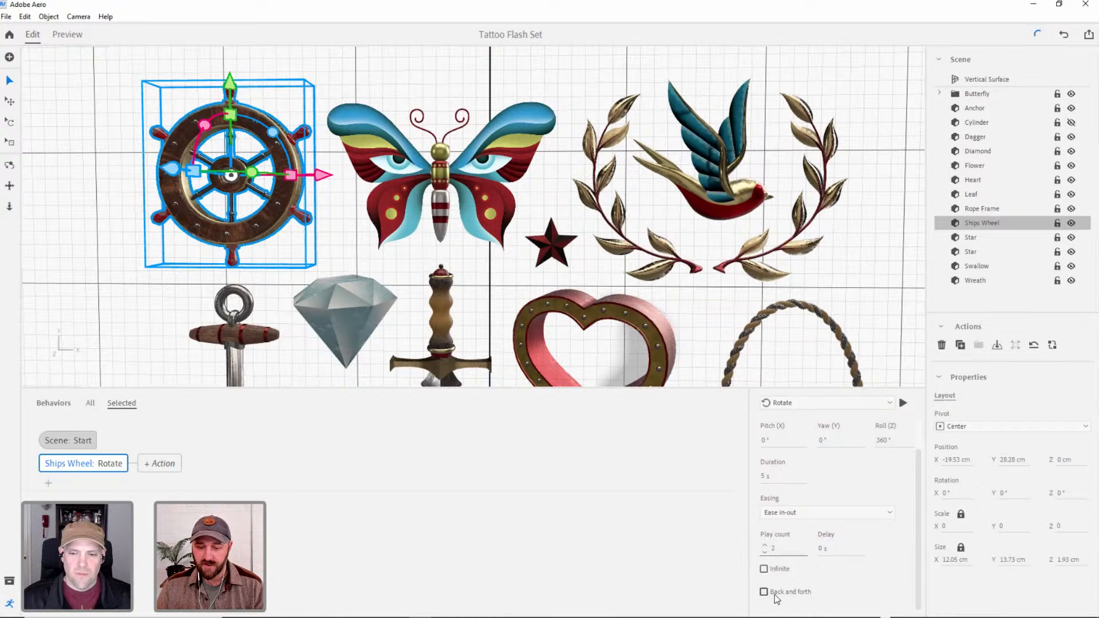
pyautogui.click(766, 551)
pyautogui.click(765, 546)
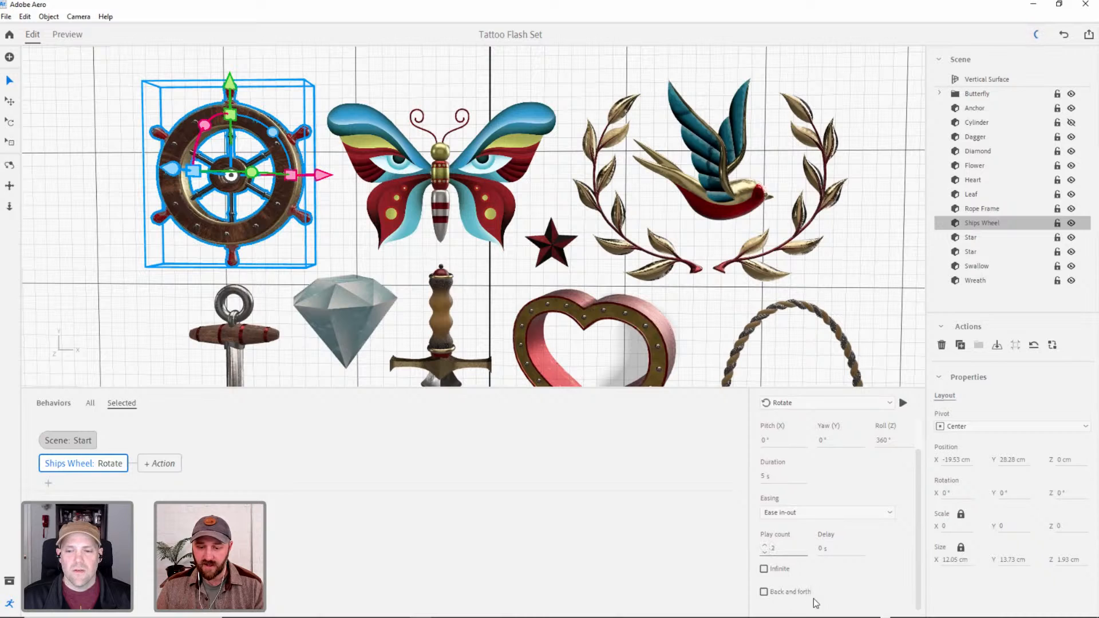
# Make the Rotate action repeat with Infinite and Back and forth enabled, and play it.
pyautogui.click(764, 569)
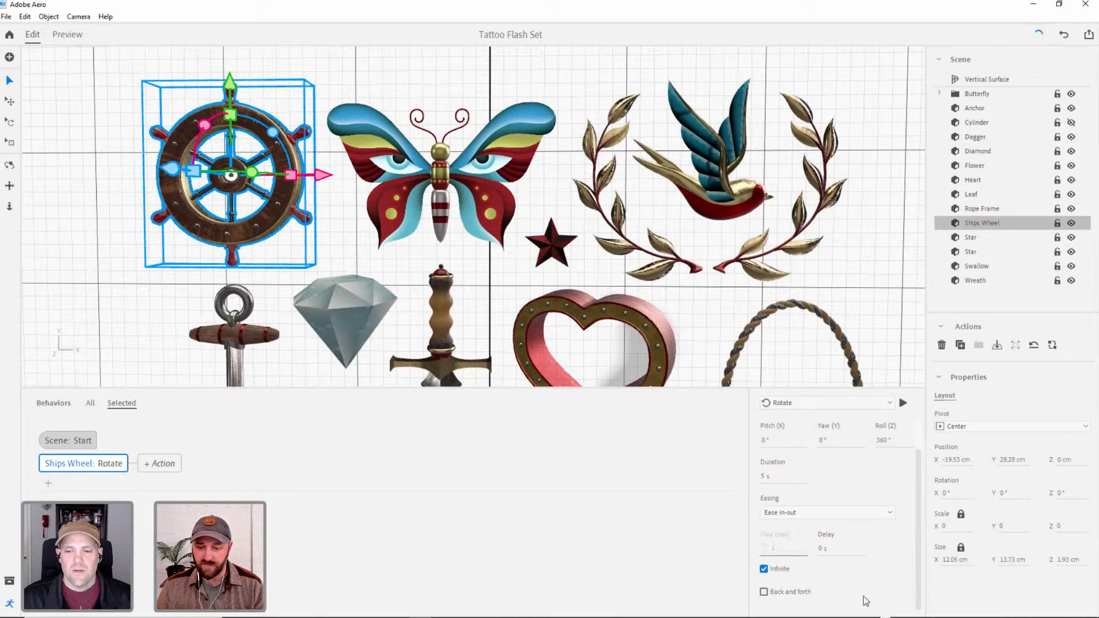
pyautogui.click(764, 593)
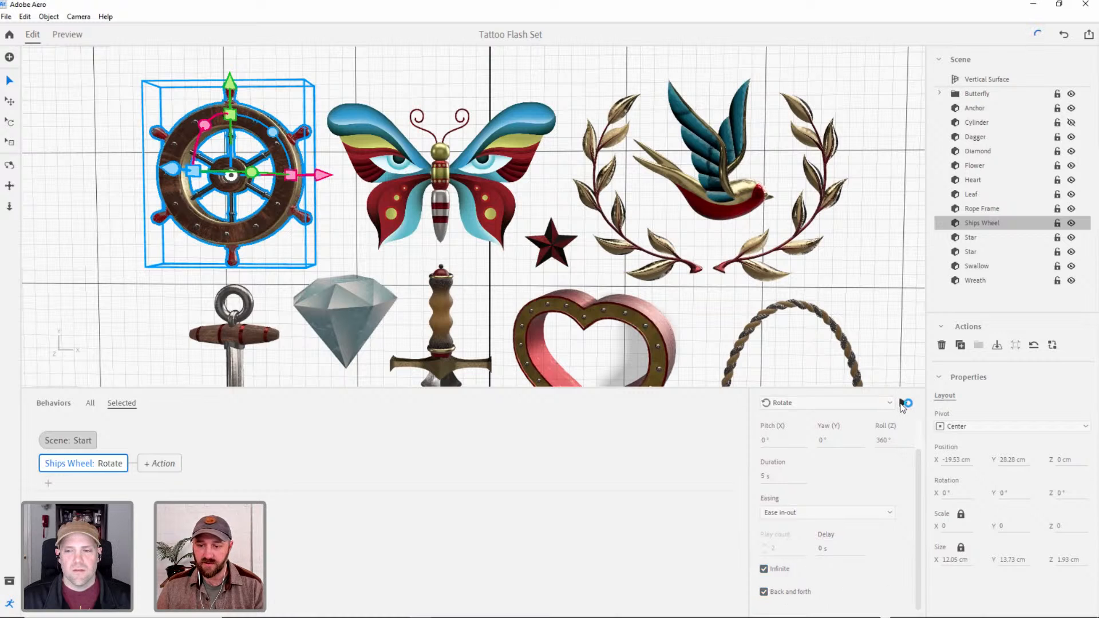
pyautogui.click(902, 404)
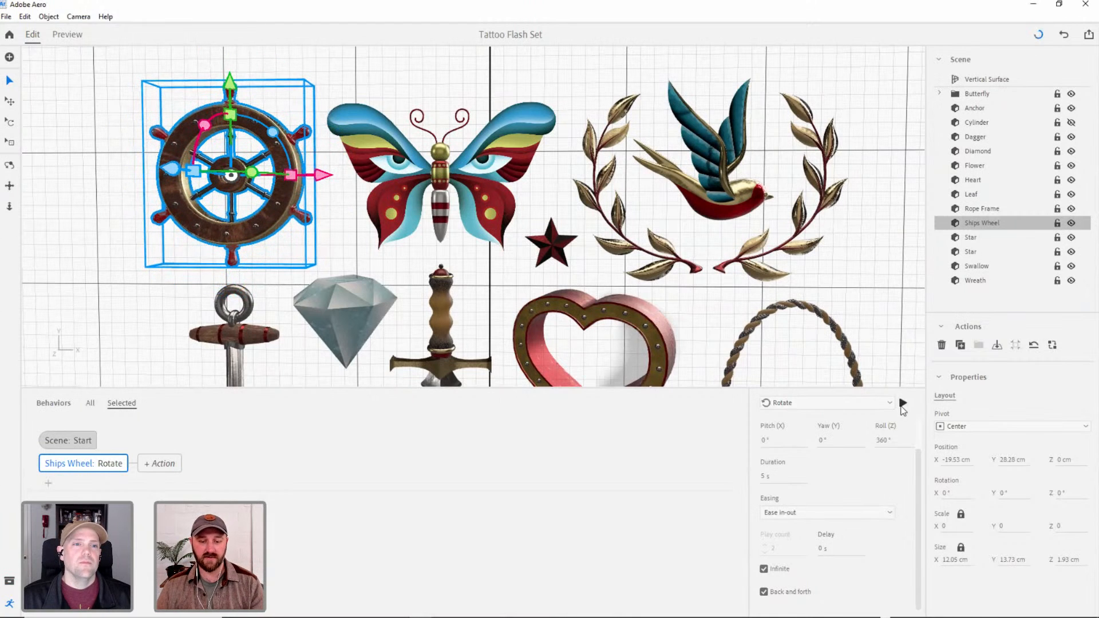
# Preview the scene with the rotating ship's wheel and frame the whole tattoo set.
pyautogui.click(68, 36)
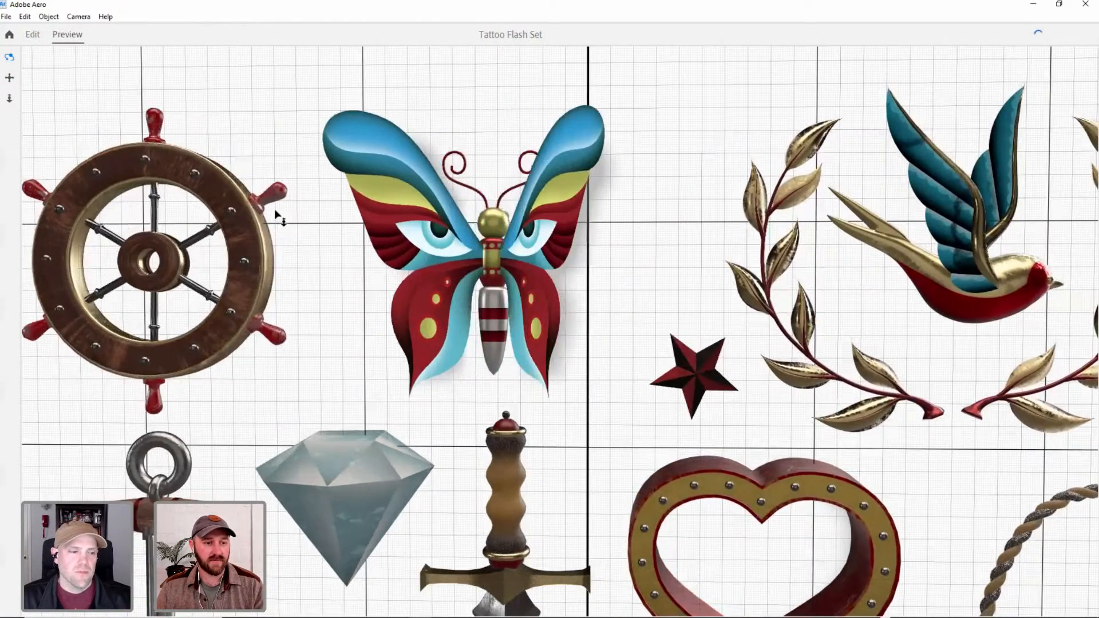
pyautogui.scroll(-4, 271, 256)
pyautogui.moveTo(282, 264); pyautogui.dragTo(257, 62, button='middle')
pyautogui.scroll(-3, 286, 201)
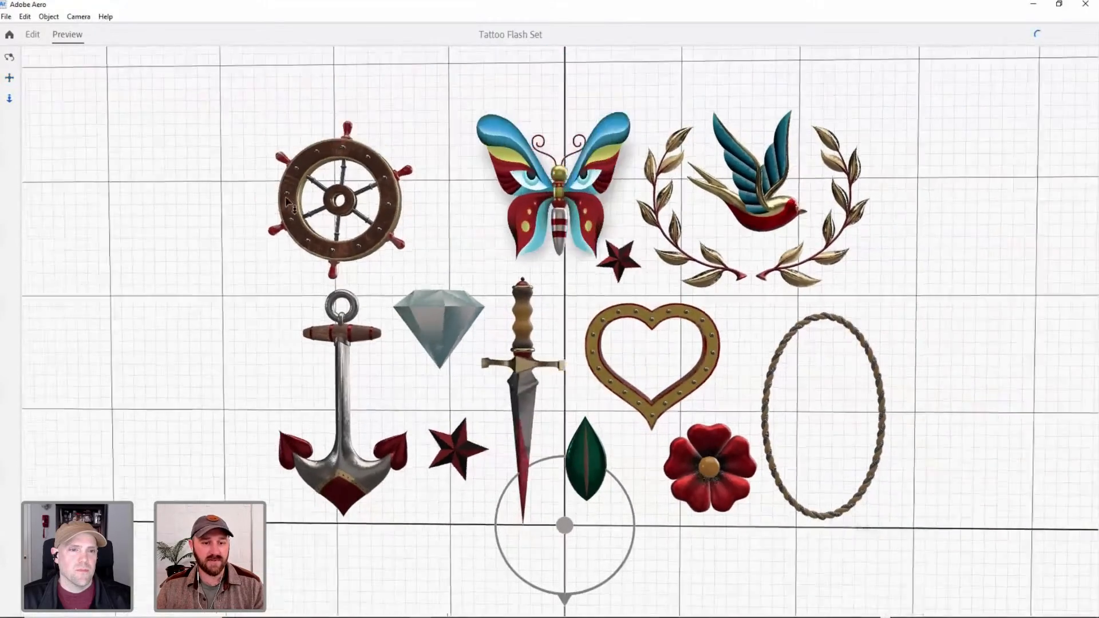
# Leave the preview and reframe the whole tattoo set in the editing view.
pyautogui.scroll(-1, 287, 202)
pyautogui.moveTo(345, 224); pyautogui.dragTo(368, 220, button='right')
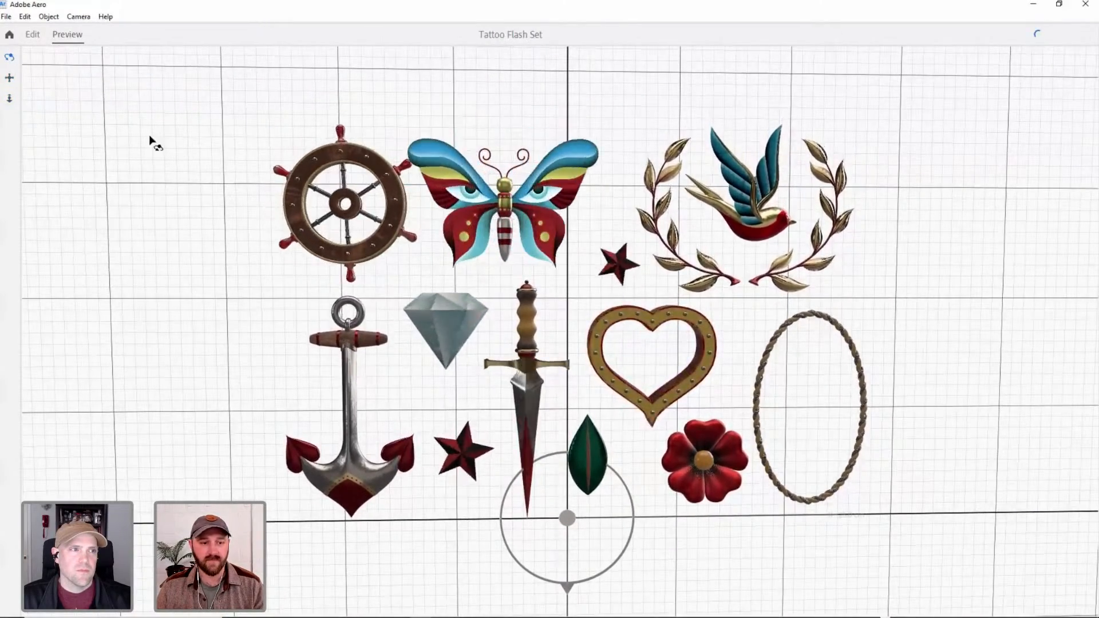
pyautogui.click(32, 35)
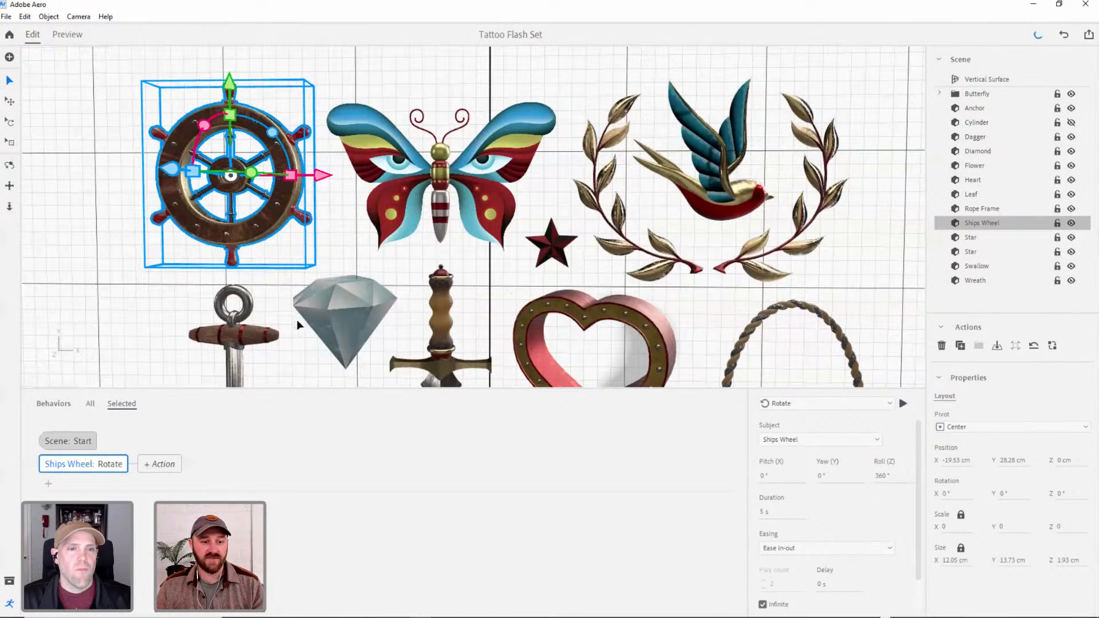
pyautogui.keyDown('alt'); pyautogui.moveTo(395, 293); pyautogui.dragTo(438, 231, button='right'); pyautogui.keyUp('alt')
pyautogui.keyDown('alt'); pyautogui.moveTo(438, 230); pyautogui.dragTo(434, 235); pyautogui.keyUp('alt')
pyautogui.keyDown('alt'); pyautogui.moveTo(437, 240); pyautogui.dragTo(433, 257, button='middle'); pyautogui.keyUp('alt')
pyautogui.scroll(1, 482, 230)
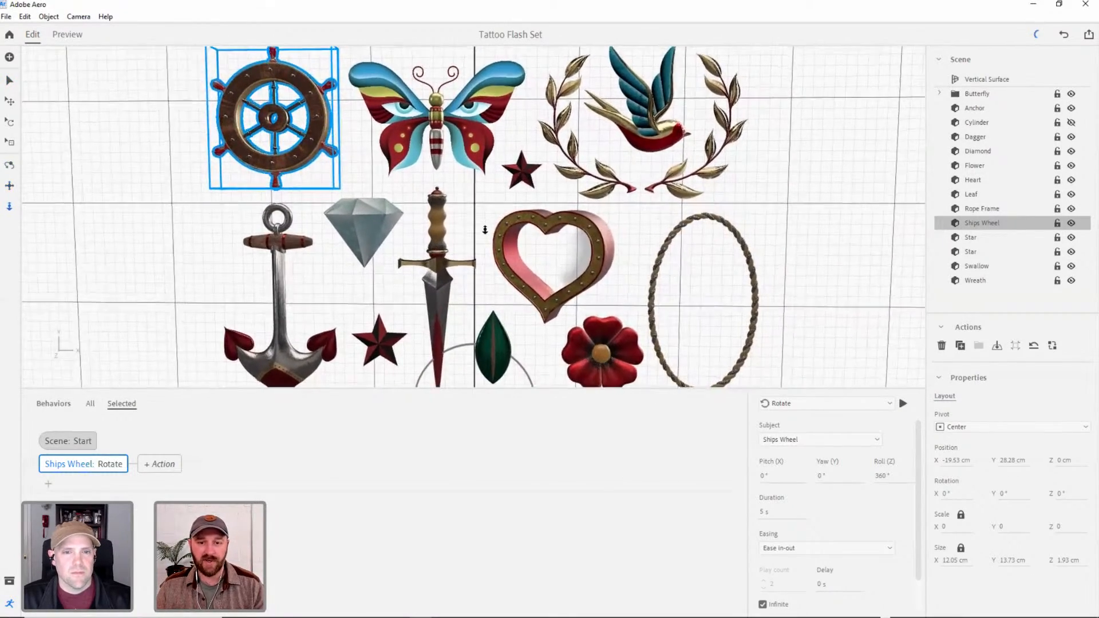
pyautogui.scroll(-4, 484, 231)
pyautogui.keyDown('alt'); pyautogui.moveTo(492, 241); pyautogui.dragTo(498, 241, button='middle'); pyautogui.keyUp('alt')
pyautogui.keyDown('alt'); pyautogui.moveTo(497, 241); pyautogui.dragTo(511, 238); pyautogui.keyUp('alt')
pyautogui.keyDown('alt'); pyautogui.moveTo(511, 238); pyautogui.dragTo(515, 250, button='right'); pyautogui.keyUp('alt')
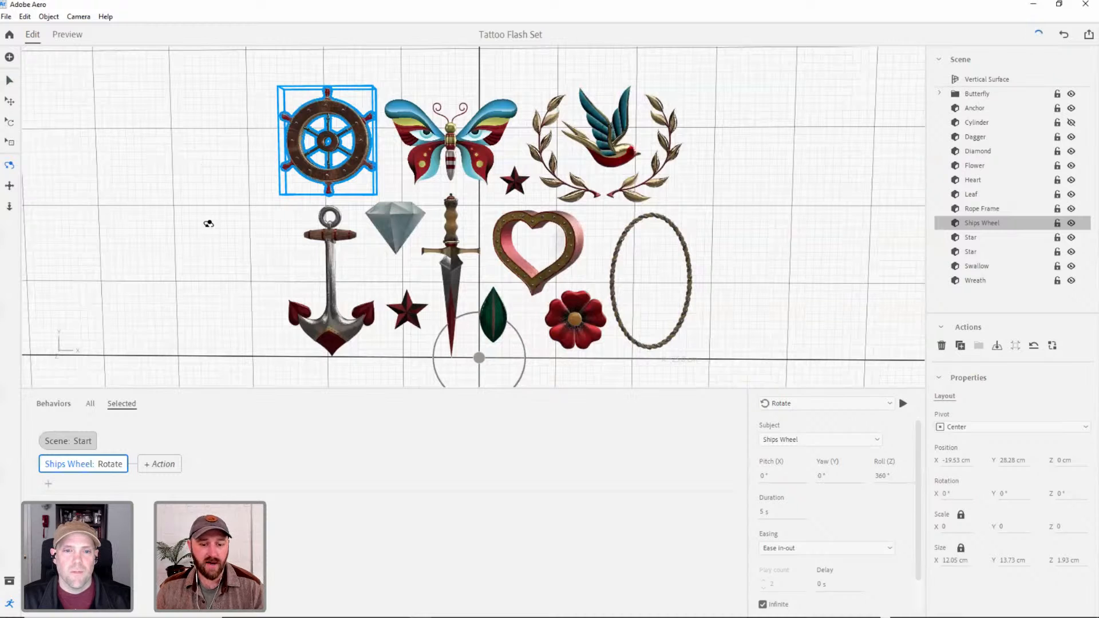
# Open the Tattoos To Life project and turn the view to face its card straight on.
pyautogui.click(9, 35)
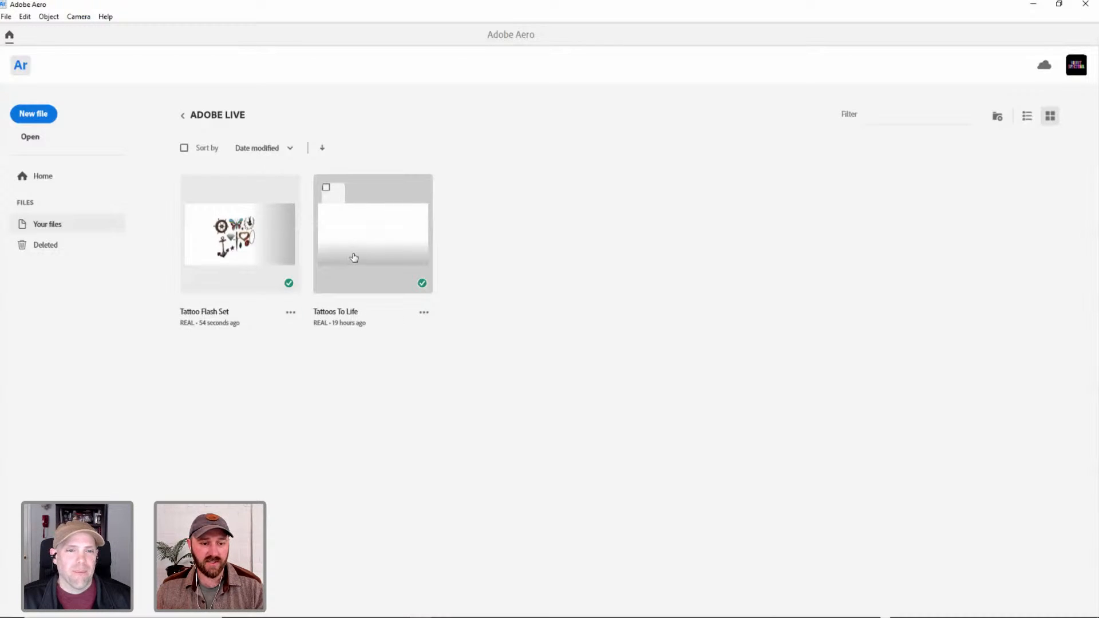
pyautogui.doubleClick(380, 242)
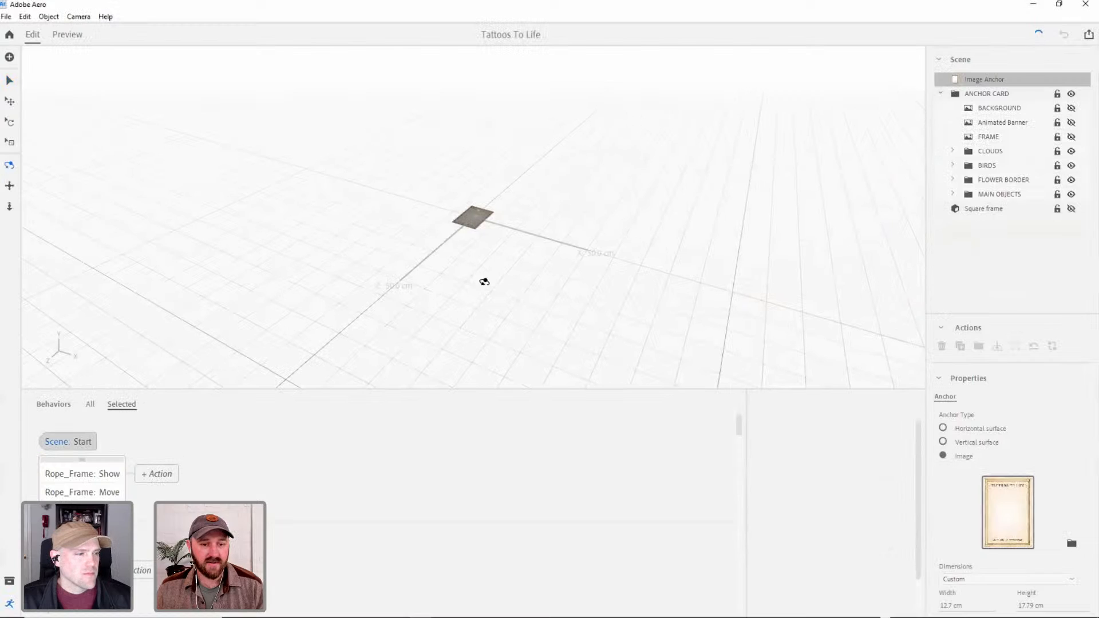
pyautogui.moveTo(484, 204); pyautogui.dragTo(506, 263)
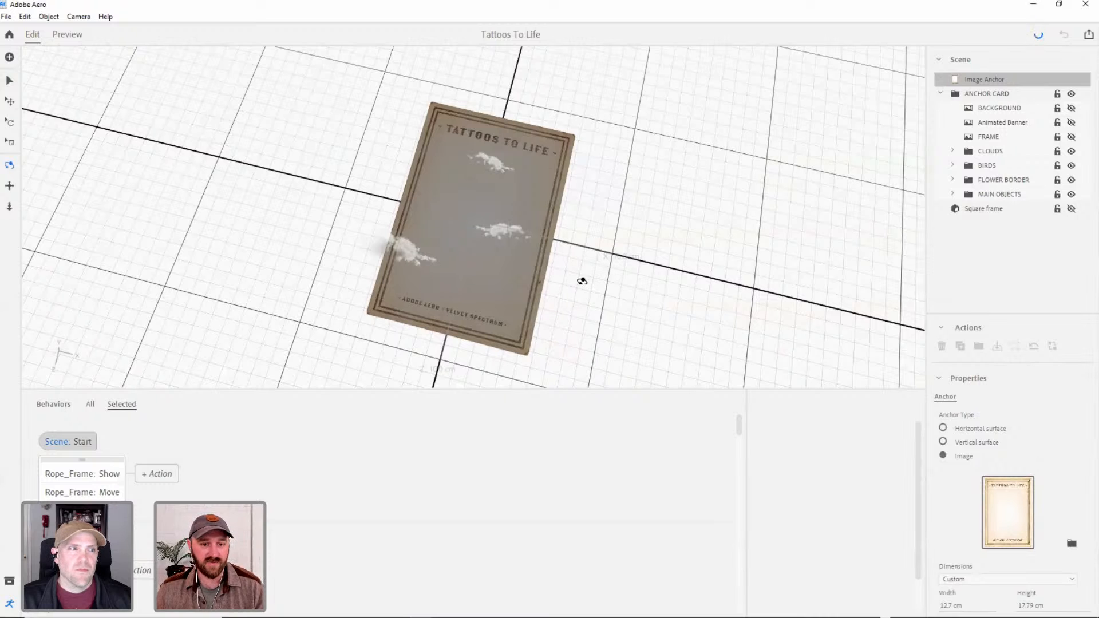
pyautogui.moveTo(525, 260); pyautogui.dragTo(558, 267)
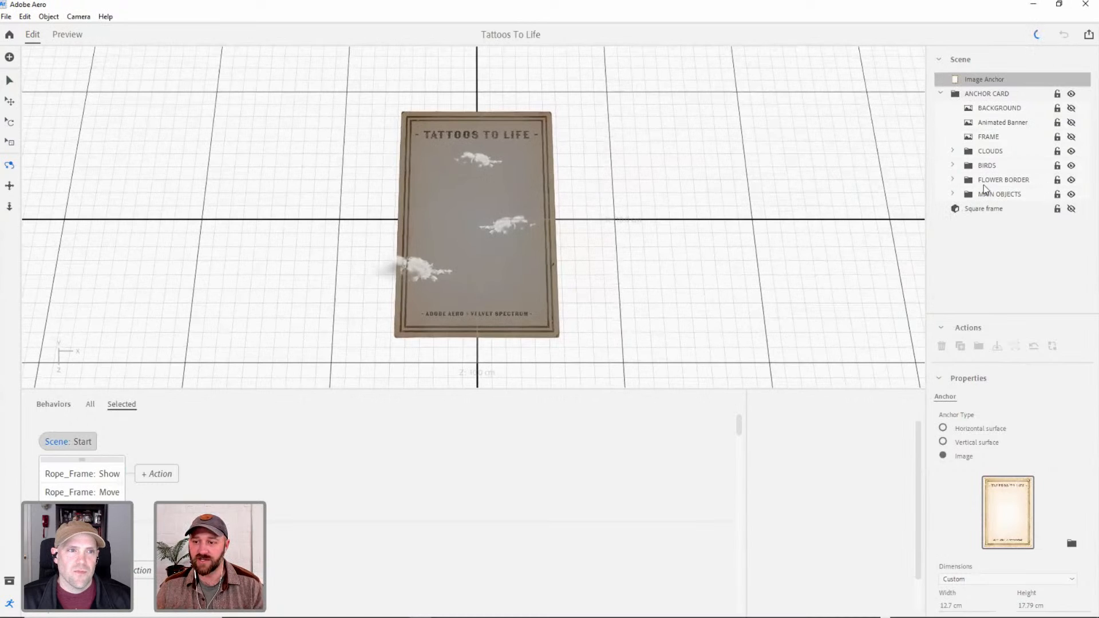
# Expand the MAIN OBJECTS, FLOWER BORDER, BIRDS and CLOUDS folders and look through their contents.
pyautogui.click(953, 194)
pyautogui.click(953, 179)
pyautogui.click(953, 165)
pyautogui.click(953, 151)
pyautogui.moveTo(1088, 155); pyautogui.dragTo(1085, 268)
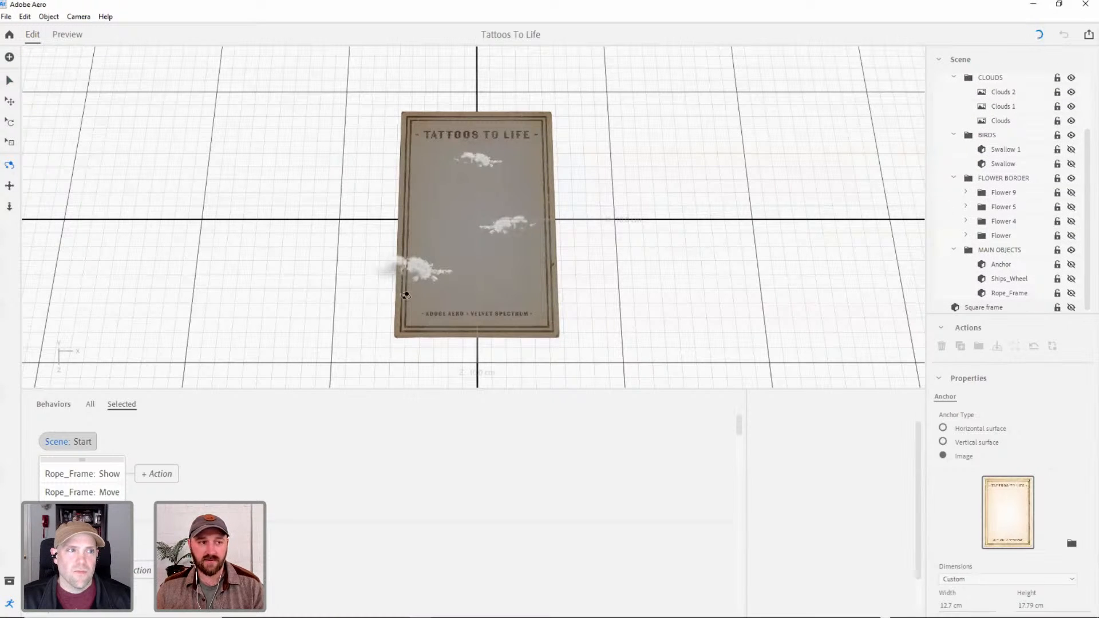
# Preview the Tattoos To Life scene with the whole card in frame, and return to editing.
pyautogui.click(66, 35)
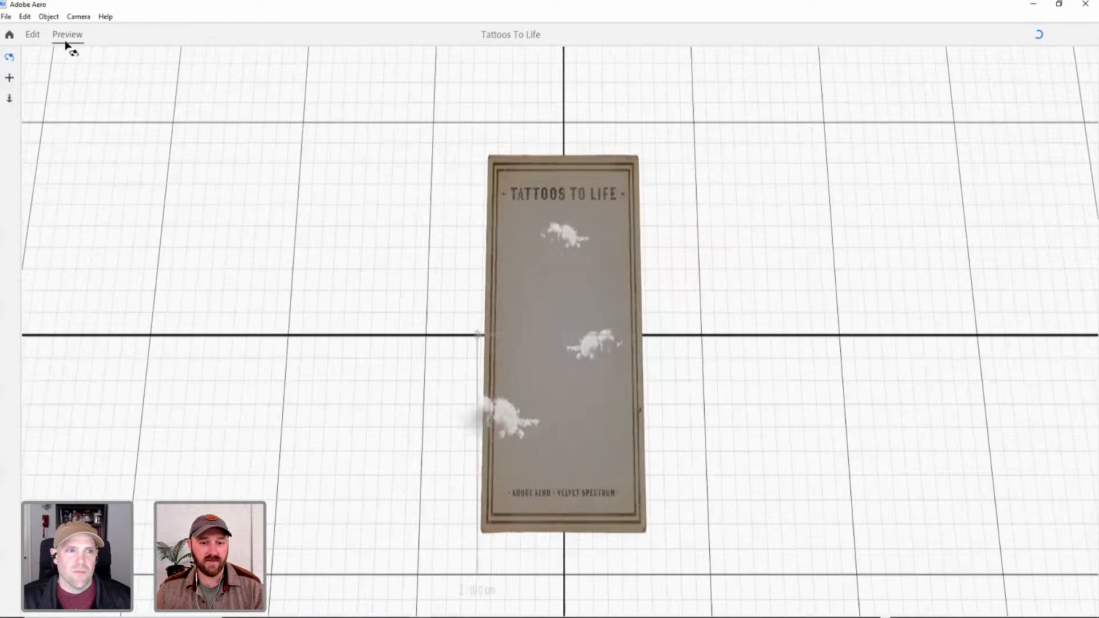
pyautogui.scroll(-1, 593, 304)
pyautogui.scroll(-2, 596, 322)
pyautogui.moveTo(596, 322); pyautogui.dragTo(593, 367, button='right')
pyautogui.moveTo(572, 243); pyautogui.dragTo(554, 176, button='middle')
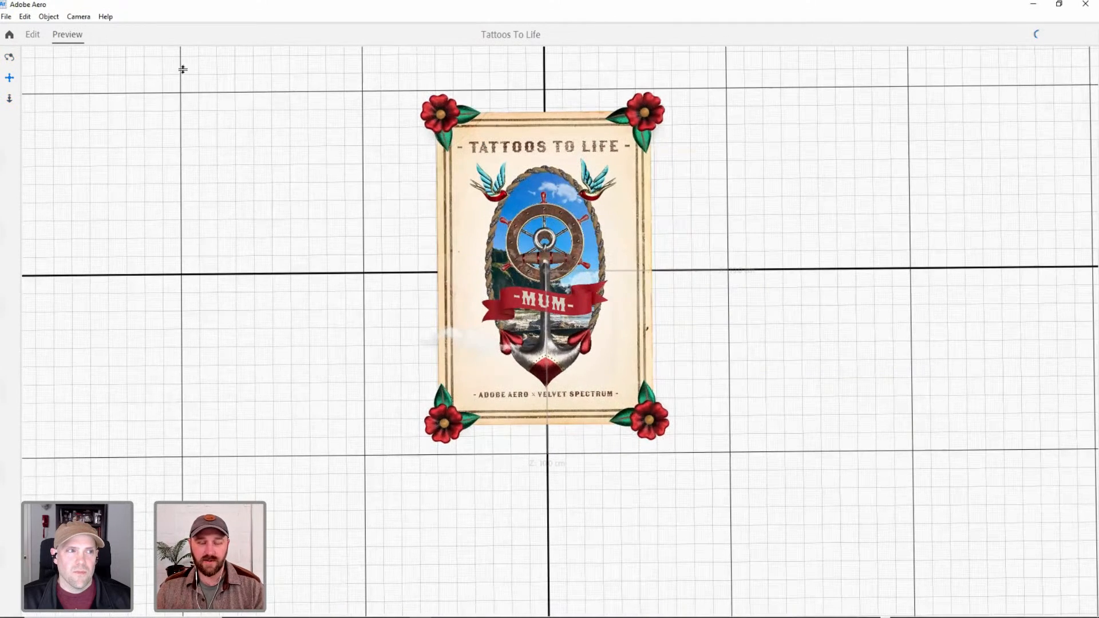
pyautogui.click(35, 36)
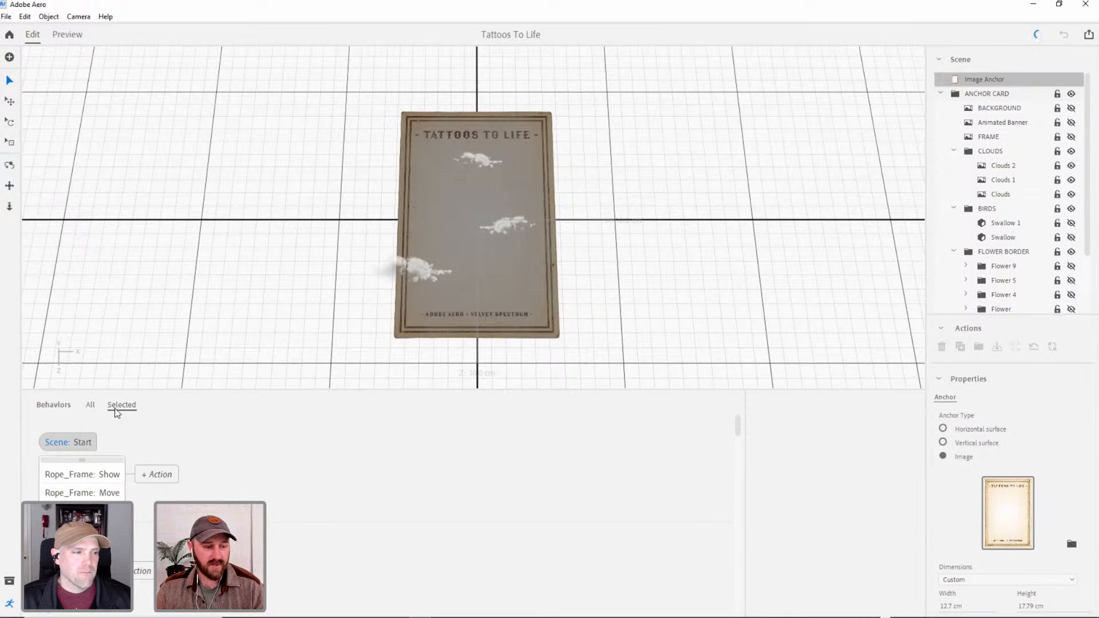
# Collapse the CLOUDS, BIRDS and FLOWER BORDER folders in the scene hierarchy.
pyautogui.click(953, 151)
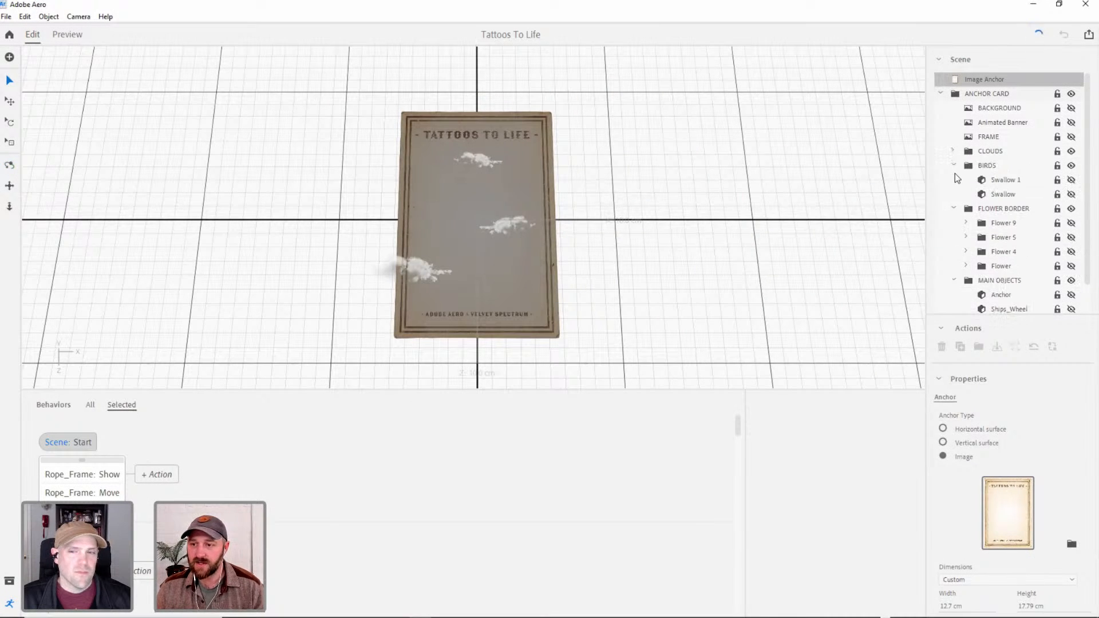
pyautogui.click(953, 165)
pyautogui.click(953, 179)
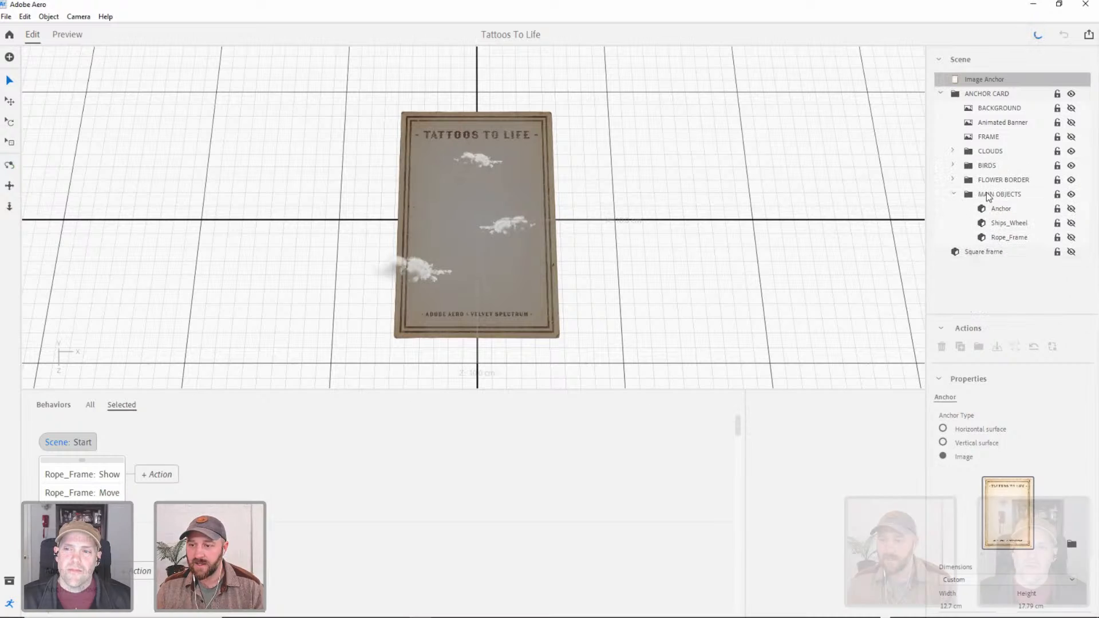
# Select the Anchor in MAIN OBJECTS and make it visible on the card.
pyautogui.click(1012, 208)
pyautogui.click(1070, 209)
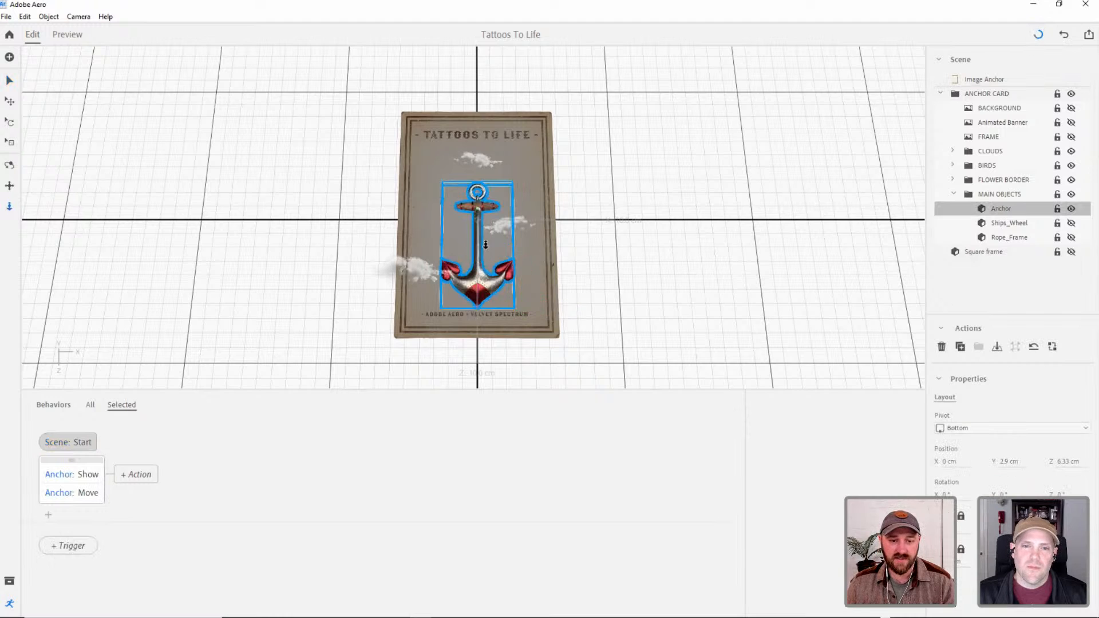
pyautogui.scroll(5, 486, 245)
pyautogui.moveTo(504, 289); pyautogui.dragTo(496, 339)
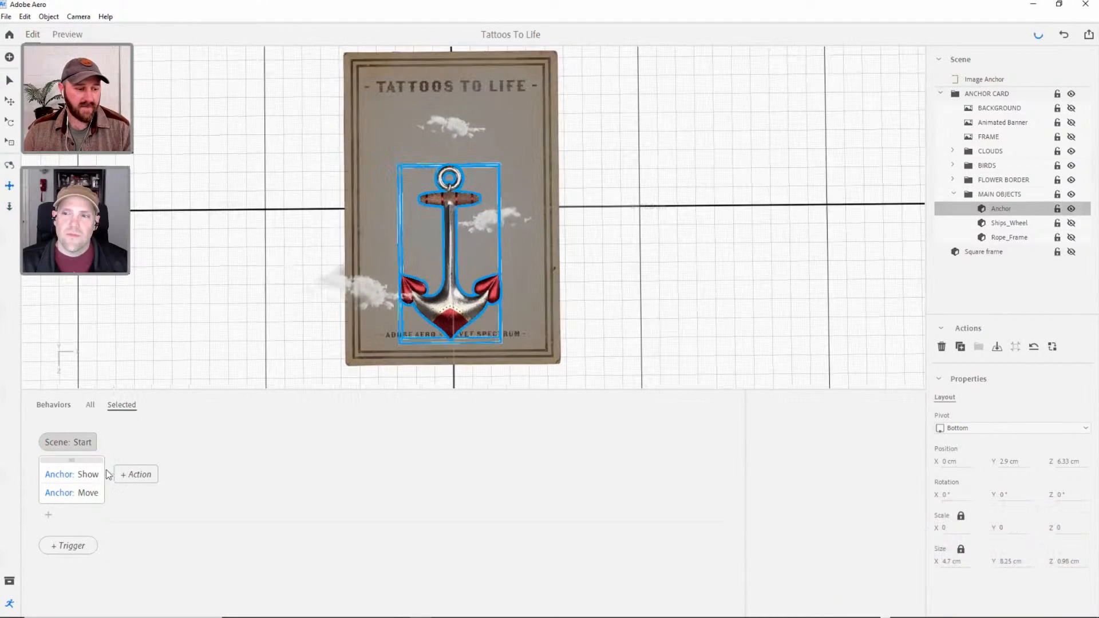
# Examine the effect options of the Anchor's Show action, keeping Fade.
pyautogui.click(71, 478)
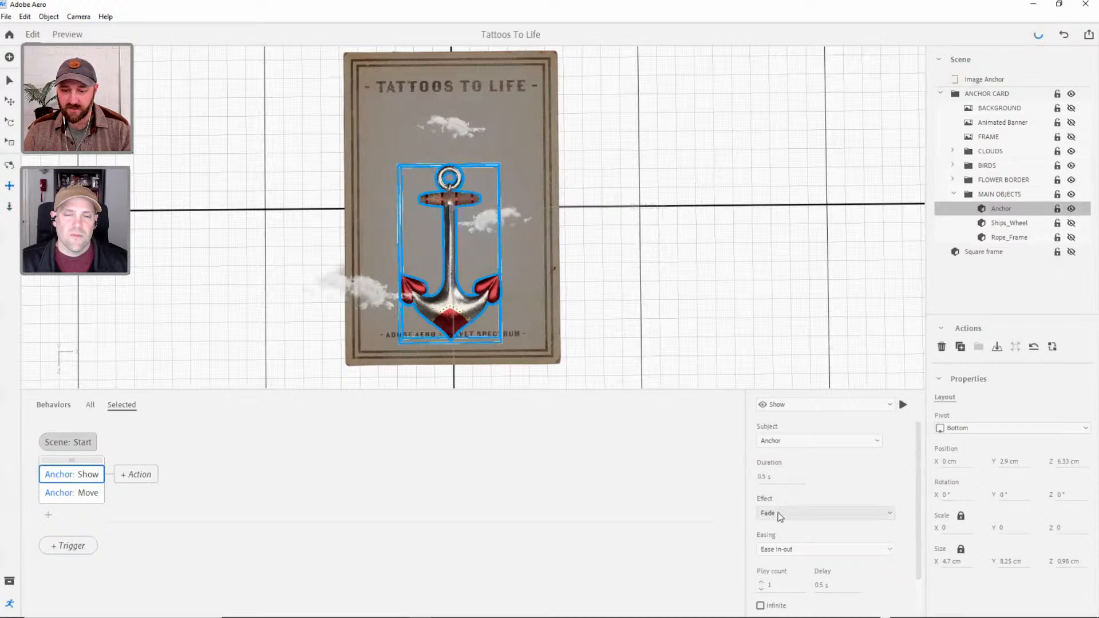
pyautogui.click(889, 514)
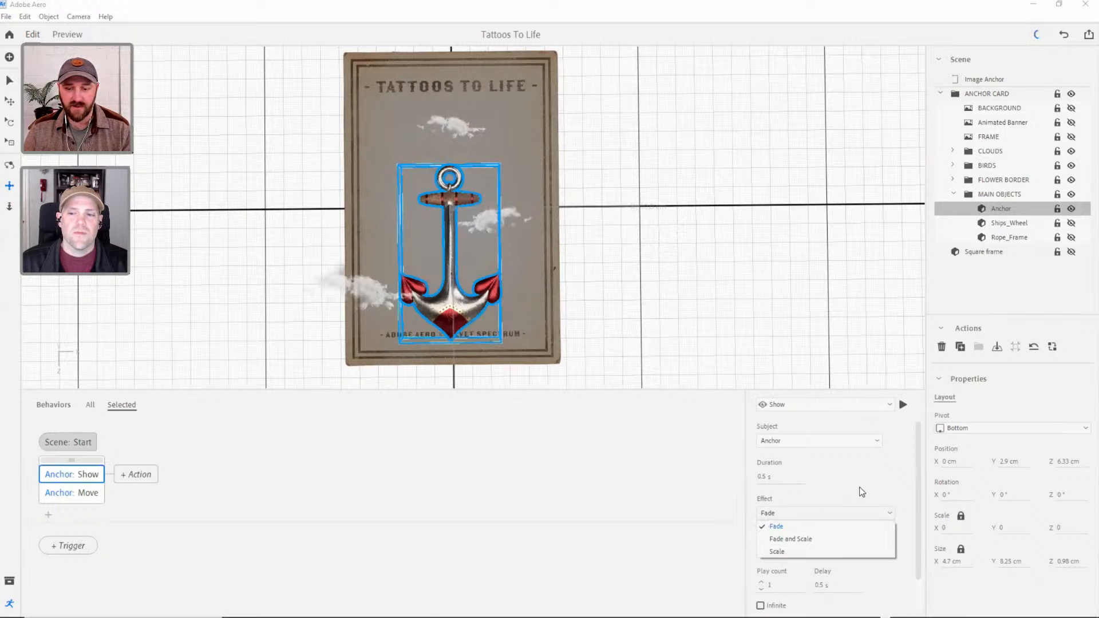
pyautogui.click(891, 477)
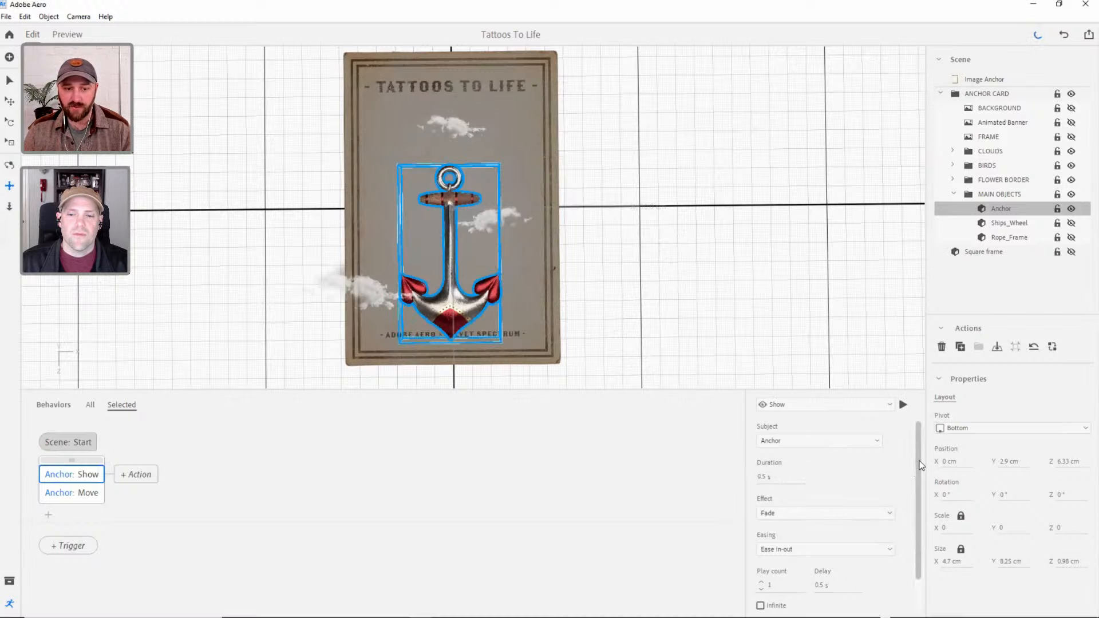
# Hide the Anchor and preview the scene to watch the card's objects animate in.
pyautogui.click(1072, 210)
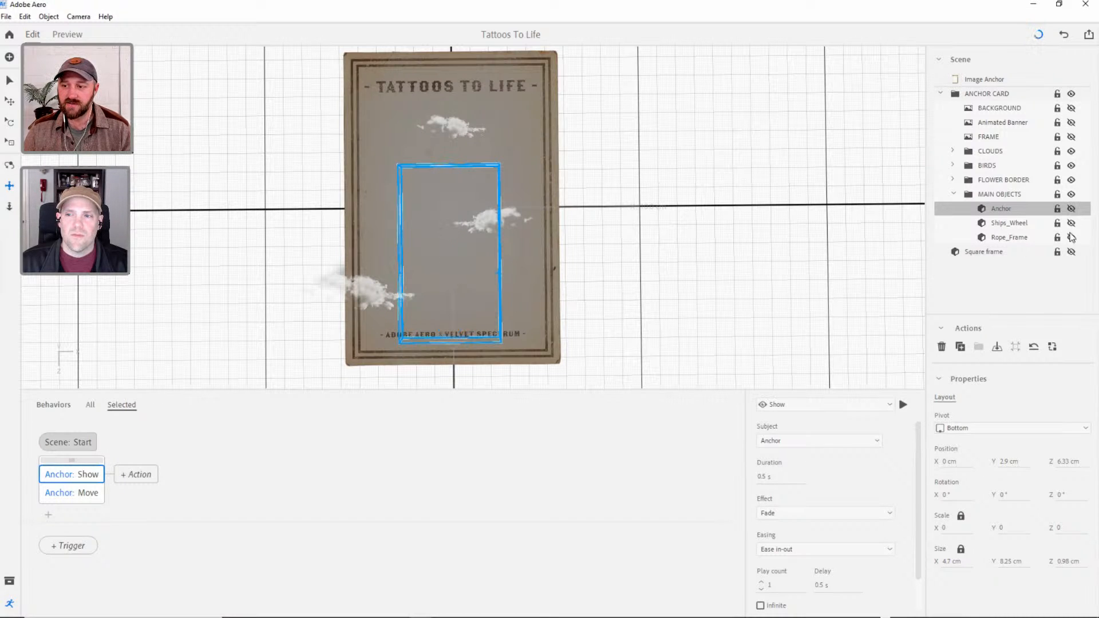
pyautogui.click(68, 35)
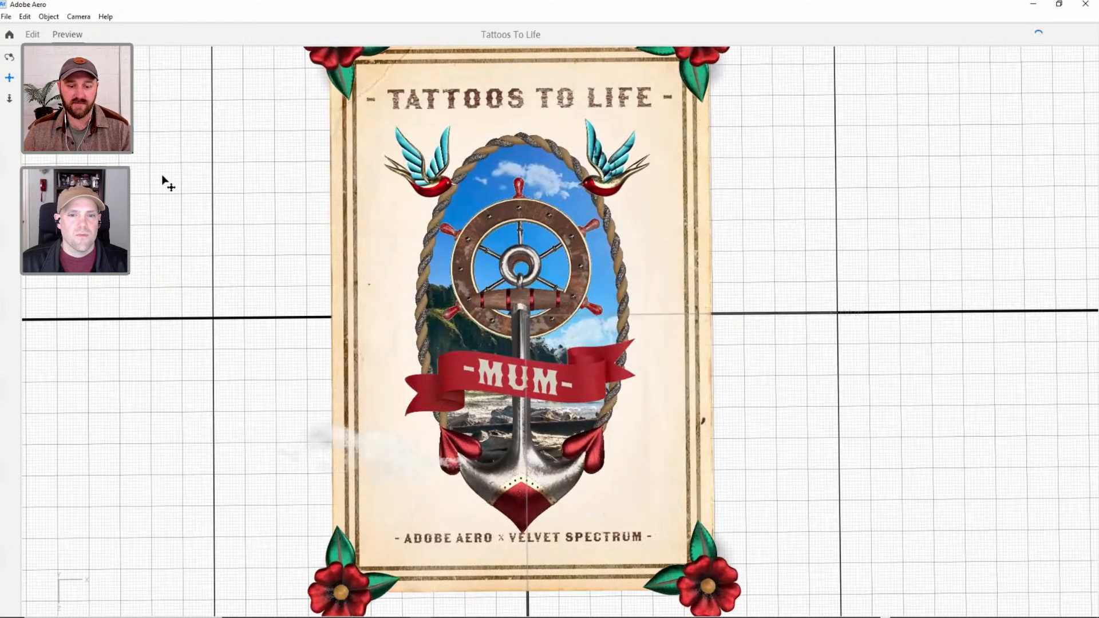
pyautogui.click(32, 35)
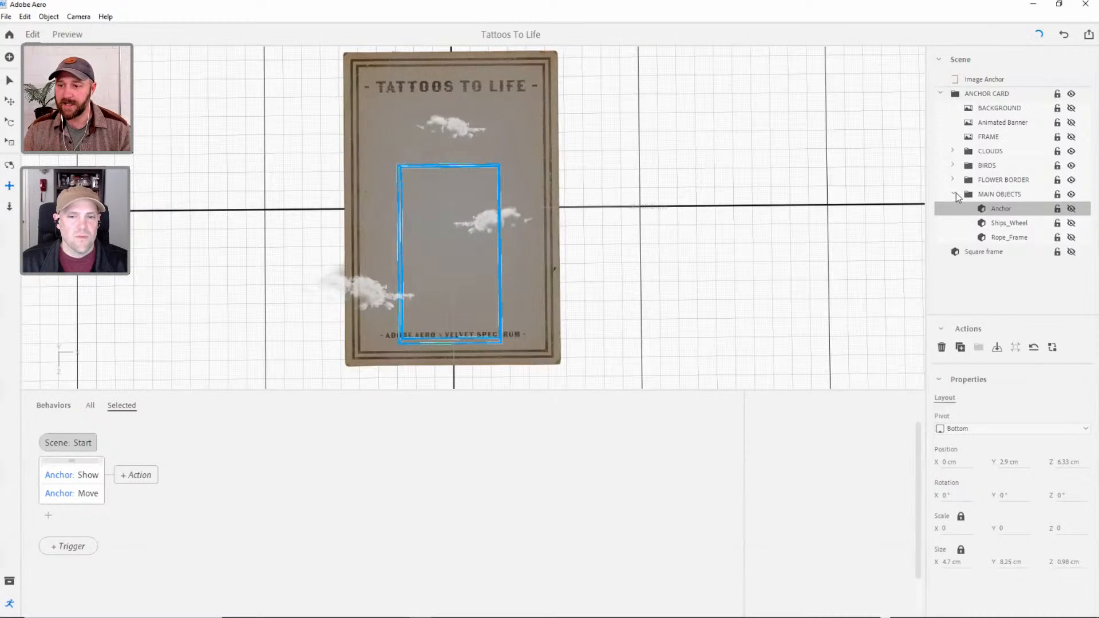
# Collapse the MAIN OBJECTS folder and deselect the Anchor.
pyautogui.click(954, 194)
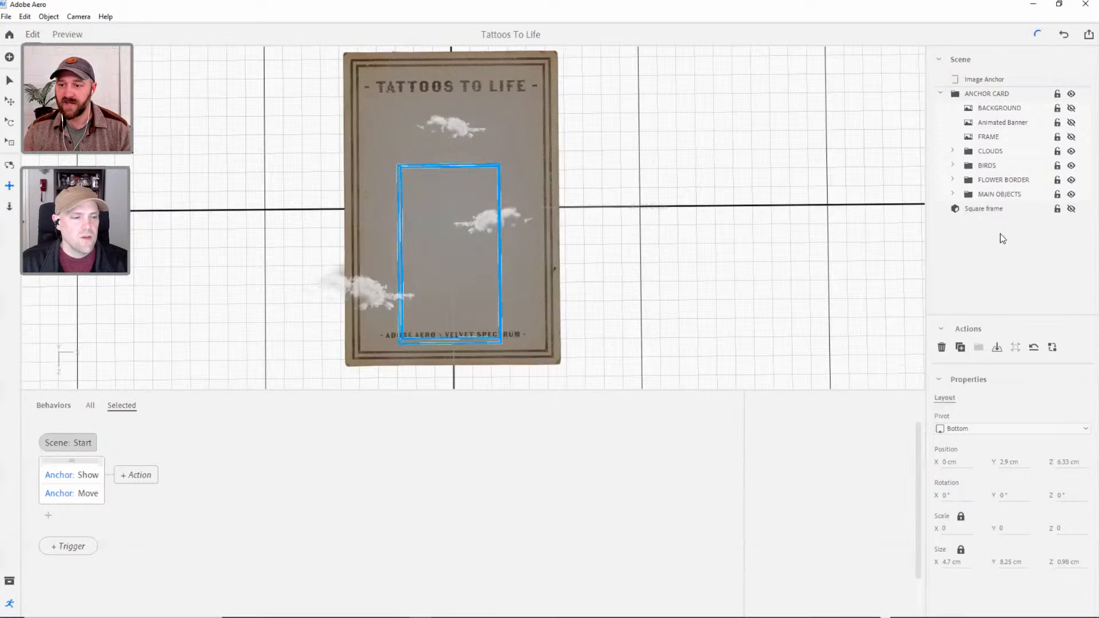
pyautogui.click(9, 80)
pyautogui.click(325, 198)
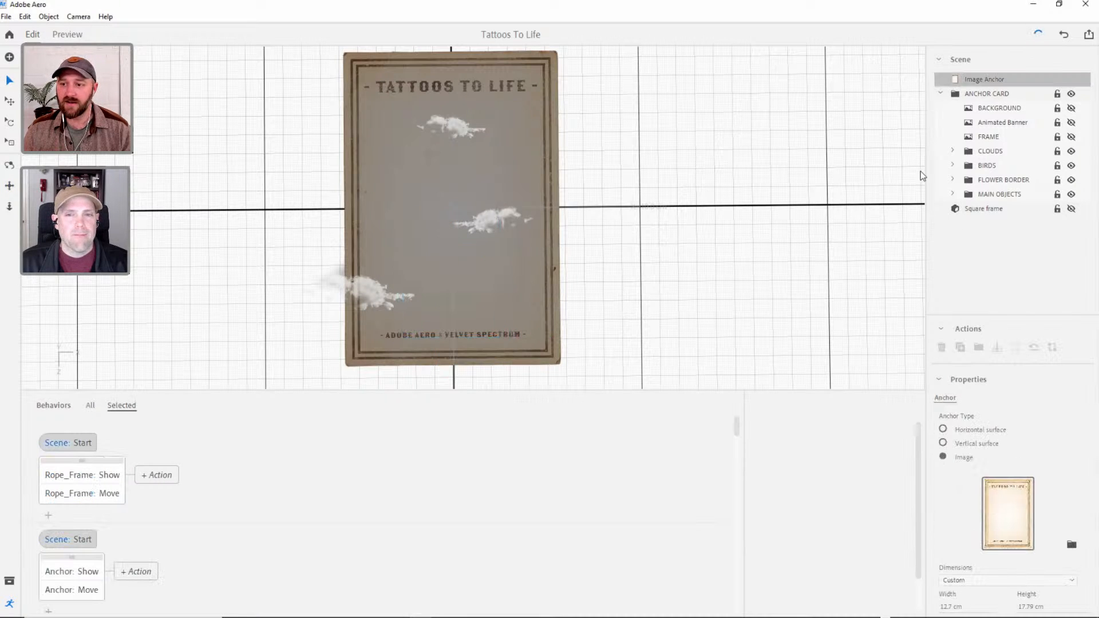
# Inspect the CLOUDS, BIRDS, FLOWER BORDER and MAIN OBJECTS groups by selecting each in turn, and clear the selection.
pyautogui.click(990, 151)
pyautogui.click(994, 165)
pyautogui.click(992, 181)
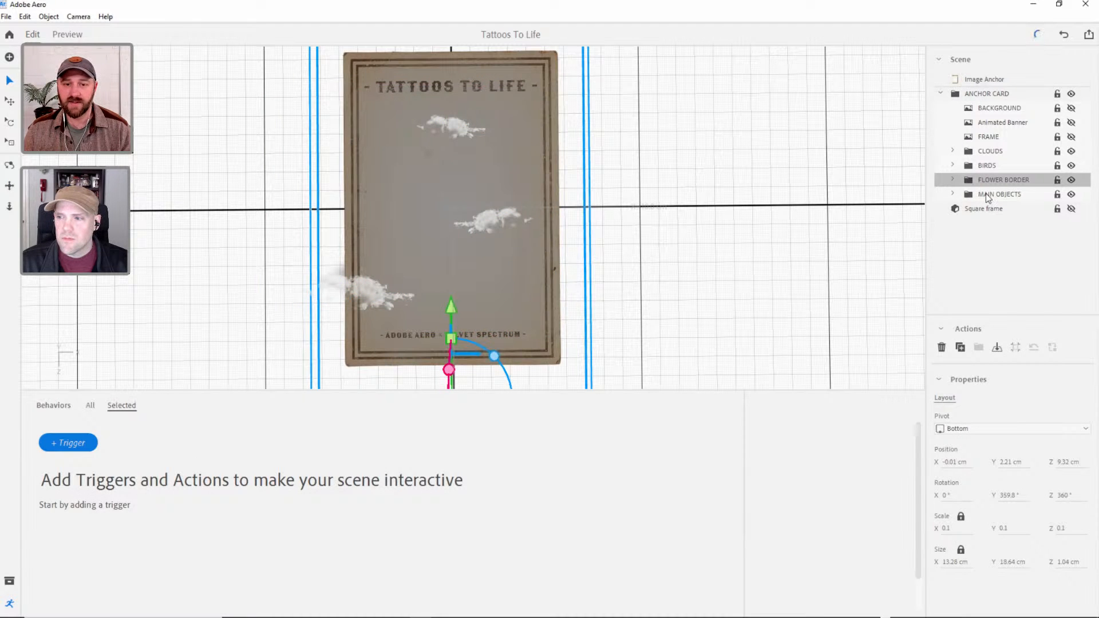
pyautogui.click(988, 194)
pyautogui.keyDown('alt'); pyautogui.moveTo(574, 180); pyautogui.dragTo(613, 214, button='right'); pyautogui.keyUp('alt')
pyautogui.keyDown('alt'); pyautogui.moveTo(630, 220); pyautogui.dragTo(658, 238, button='middle'); pyautogui.keyUp('alt')
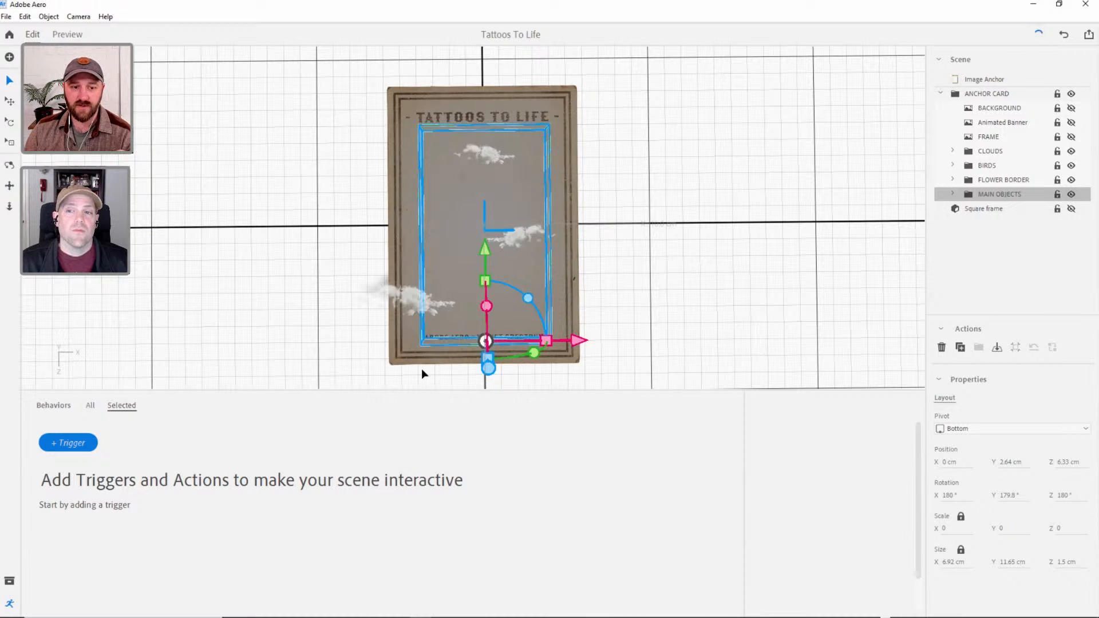
pyautogui.click(726, 172)
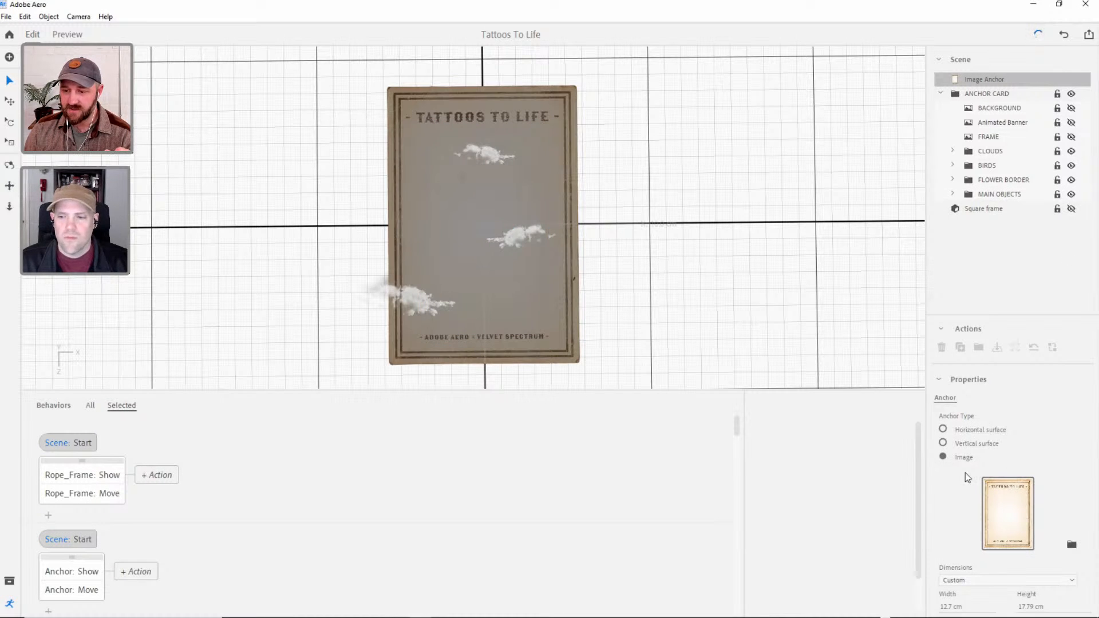
# Collapse the ANCHOR CARD folder and examine the image anchor's dimension settings.
pyautogui.click(938, 94)
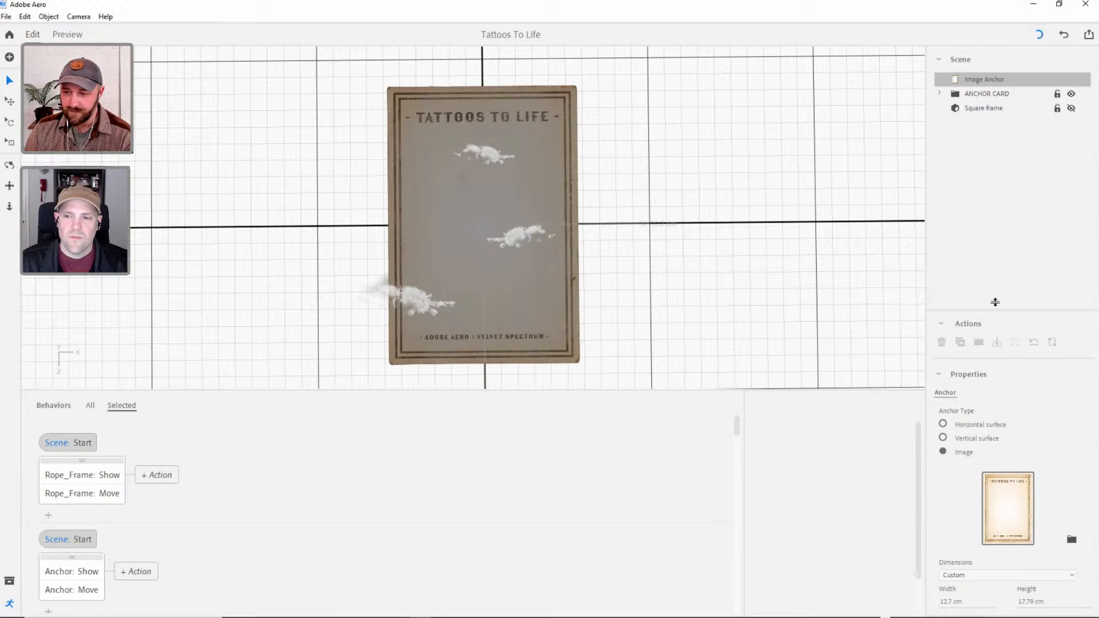
pyautogui.moveTo(995, 316); pyautogui.dragTo(995, 272)
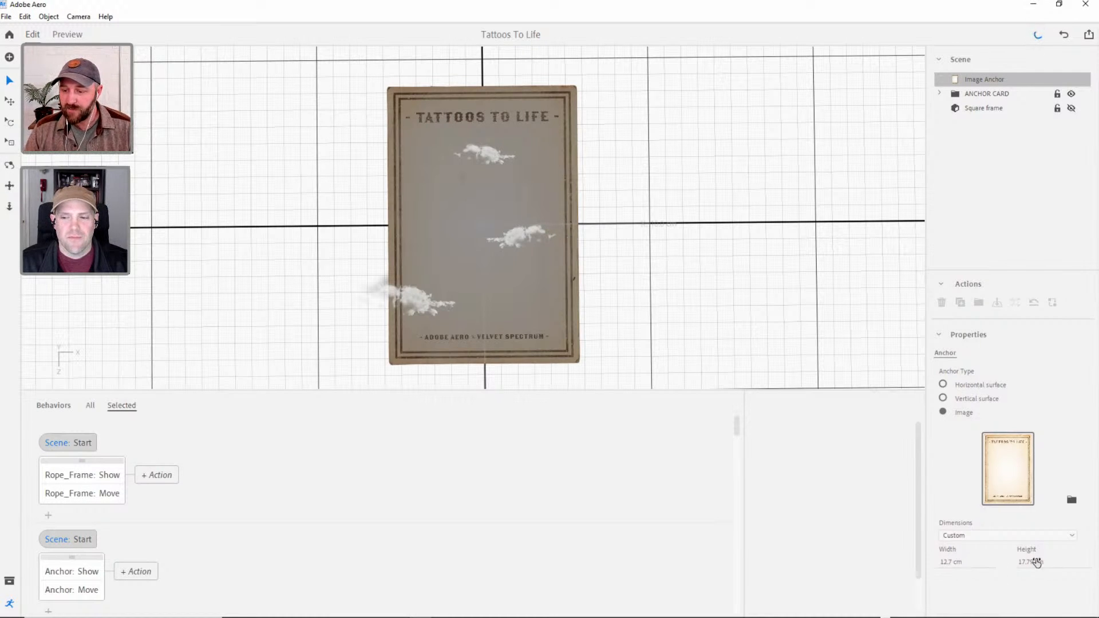
pyautogui.click(947, 562)
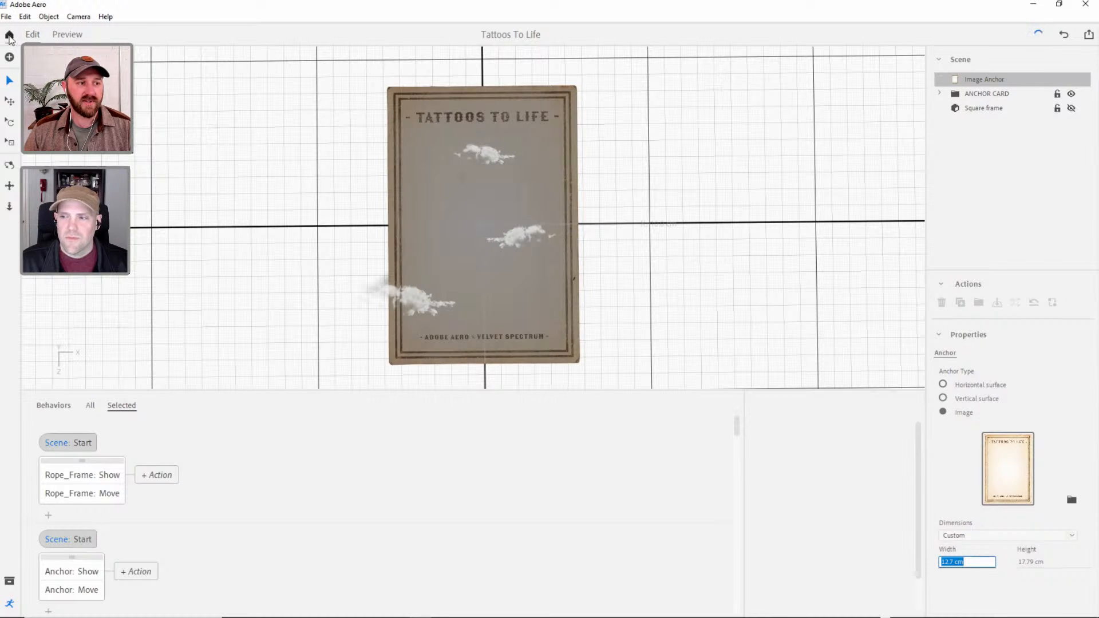
# Create a new project named "Adobe Live Day 1".
pyautogui.click(9, 36)
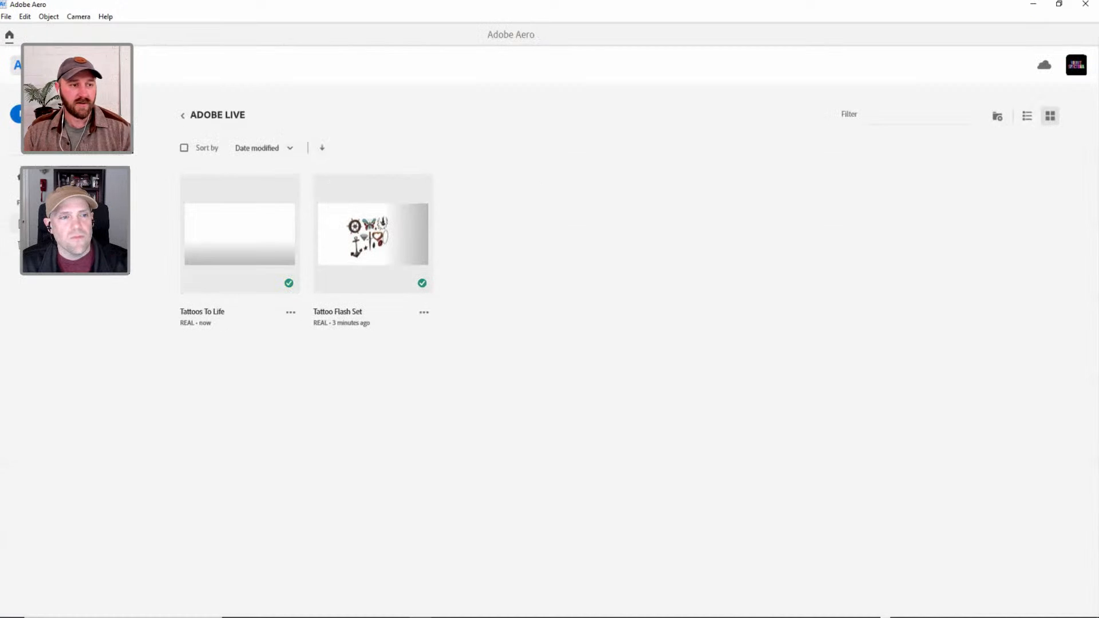
pyautogui.click(35, 114)
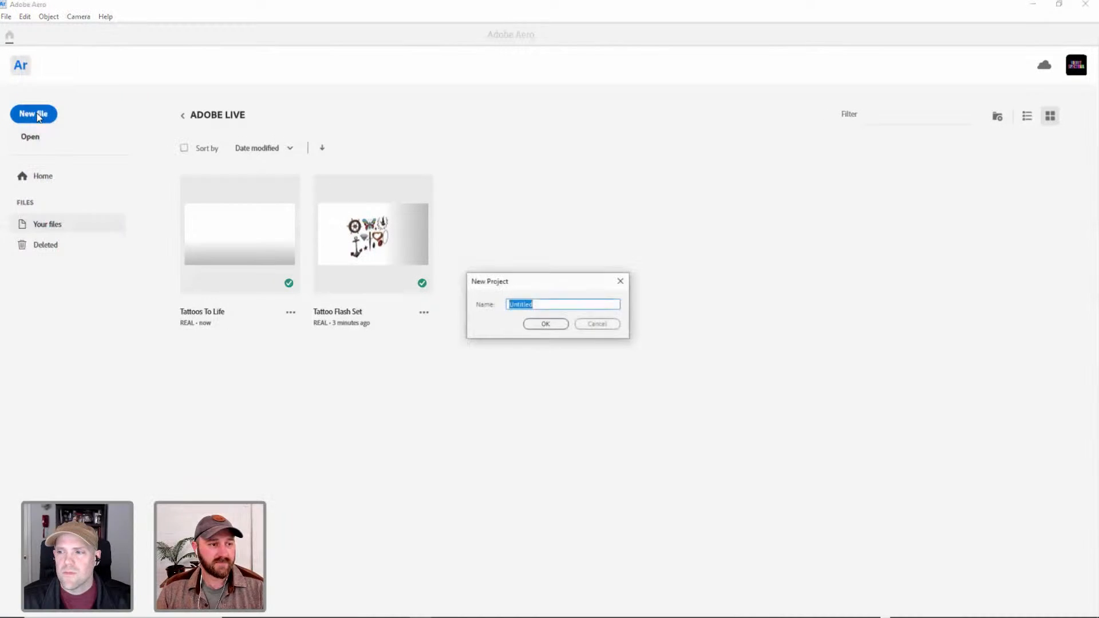
pyautogui.write('Adobe Live Day 1')
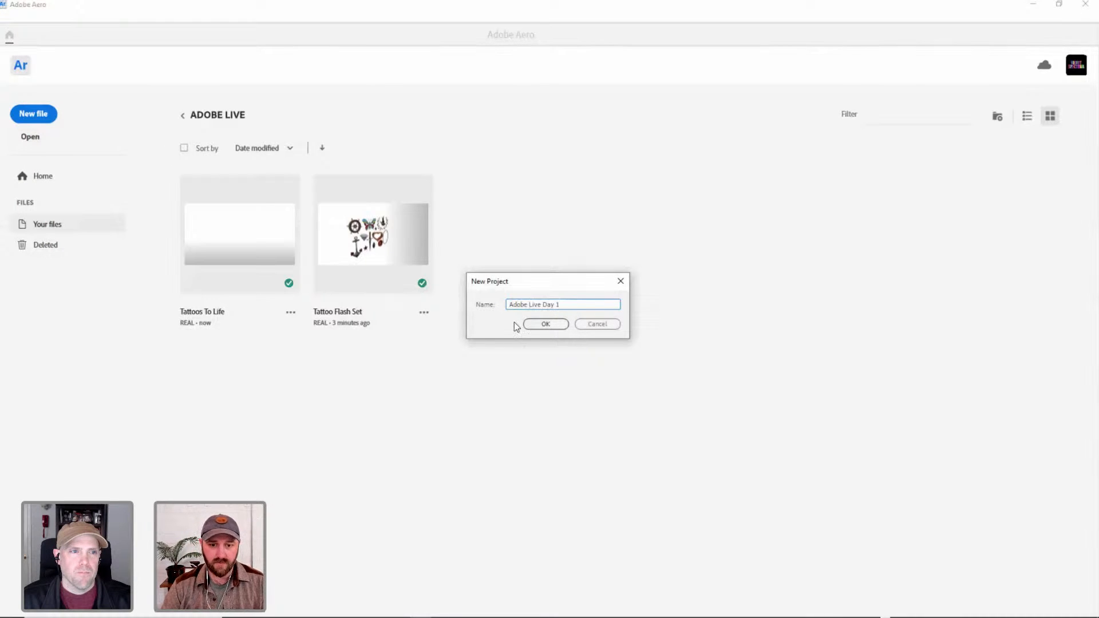
pyautogui.press('Return')
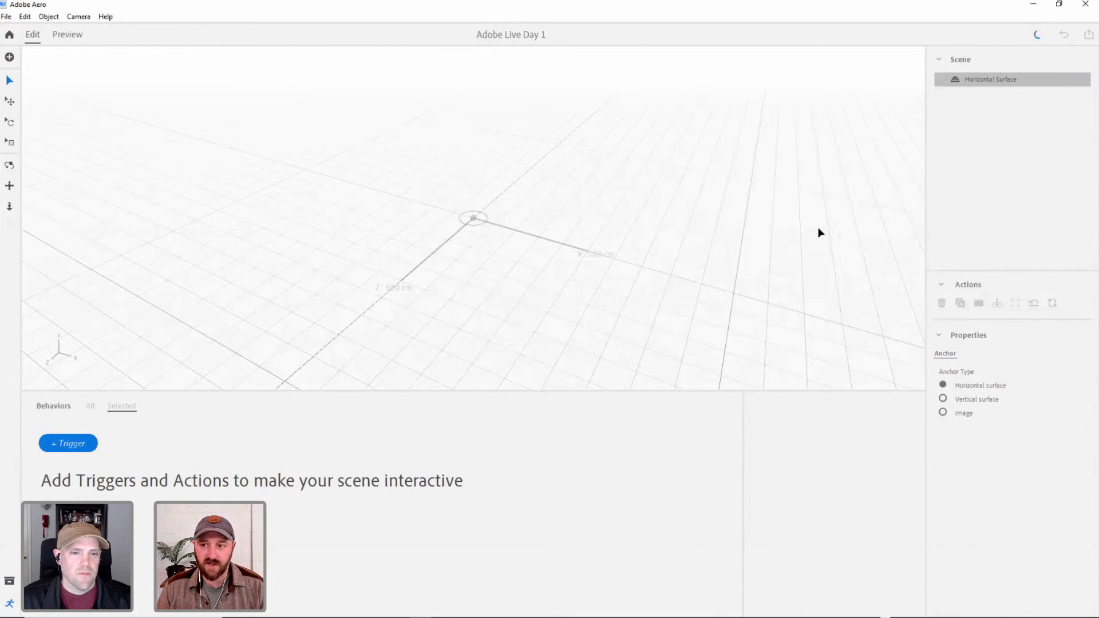
pyautogui.scroll(5, 478, 211)
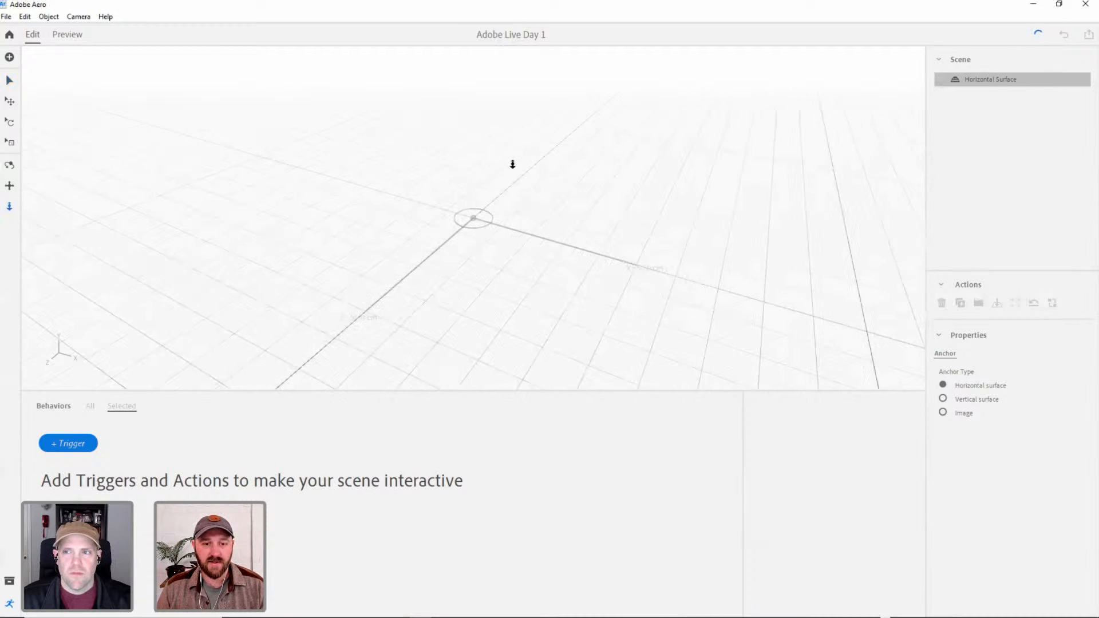
pyautogui.click(10, 81)
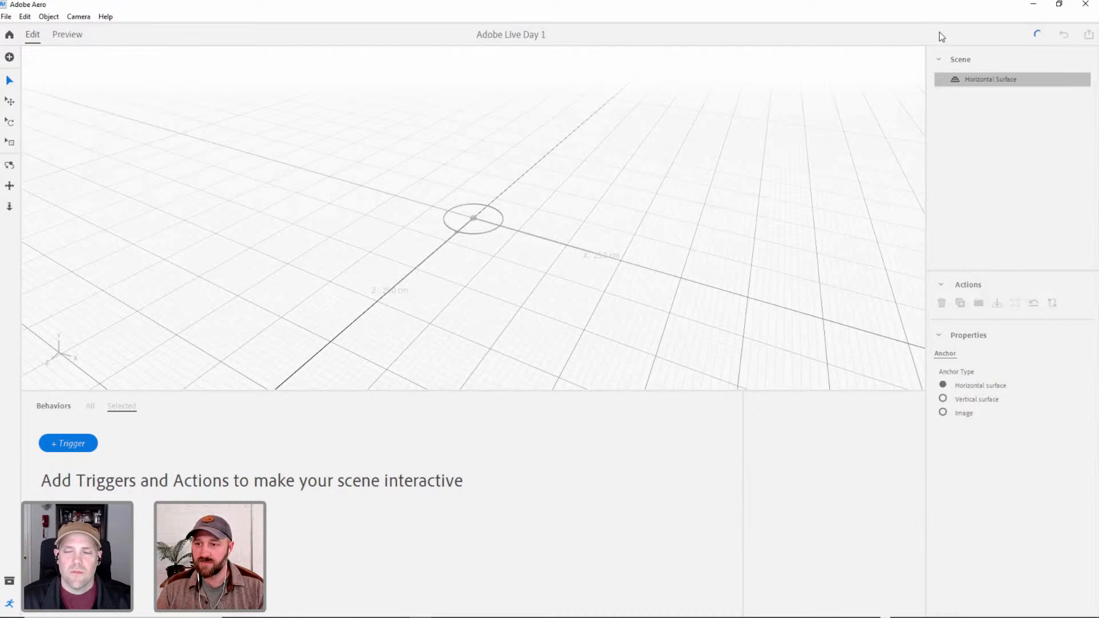
pyautogui.click(942, 413)
pyautogui.click(206, 339)
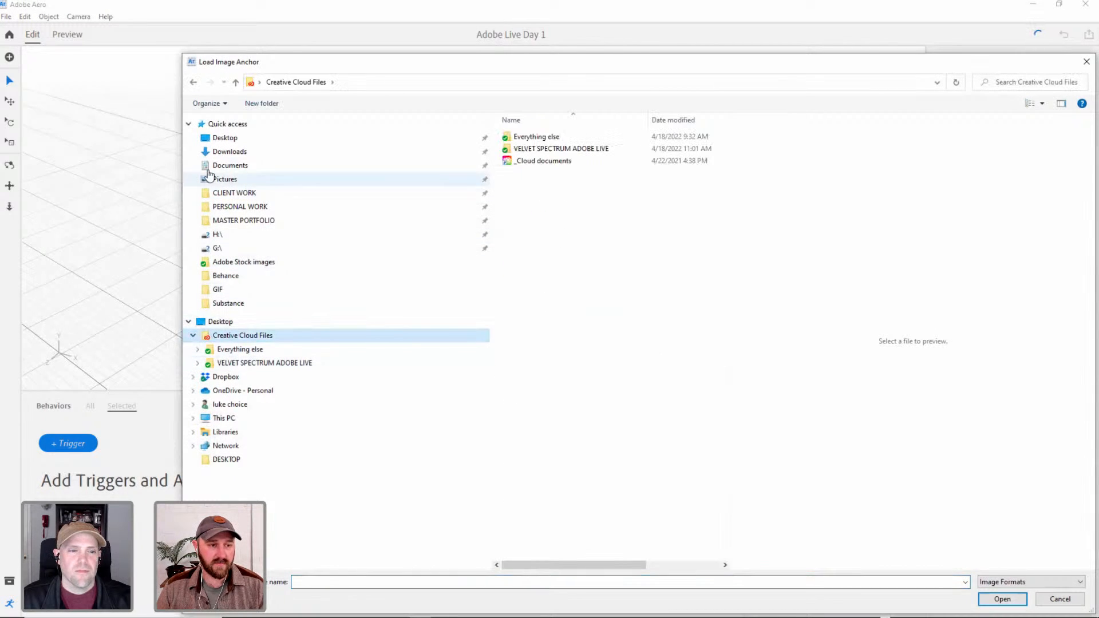
pyautogui.click(189, 124)
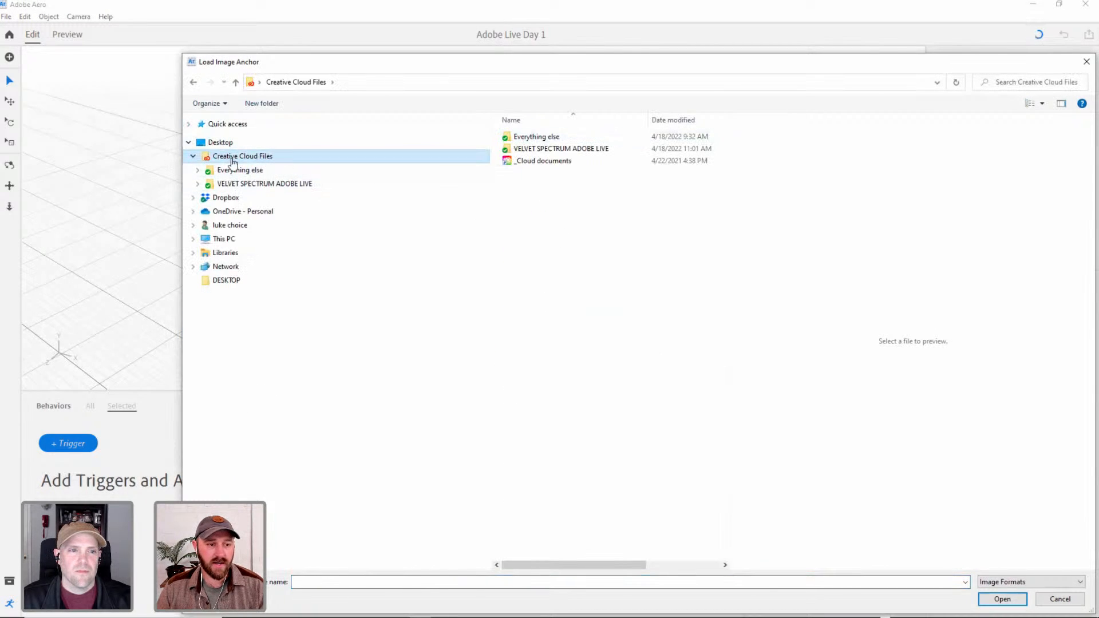
pyautogui.click(222, 185)
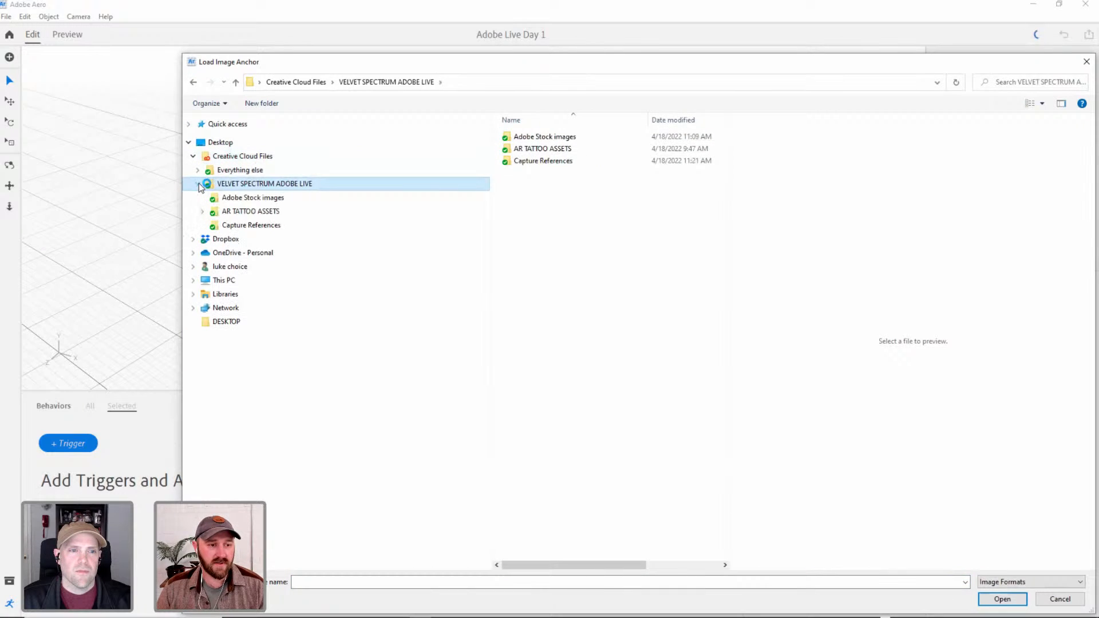
pyautogui.click(203, 212)
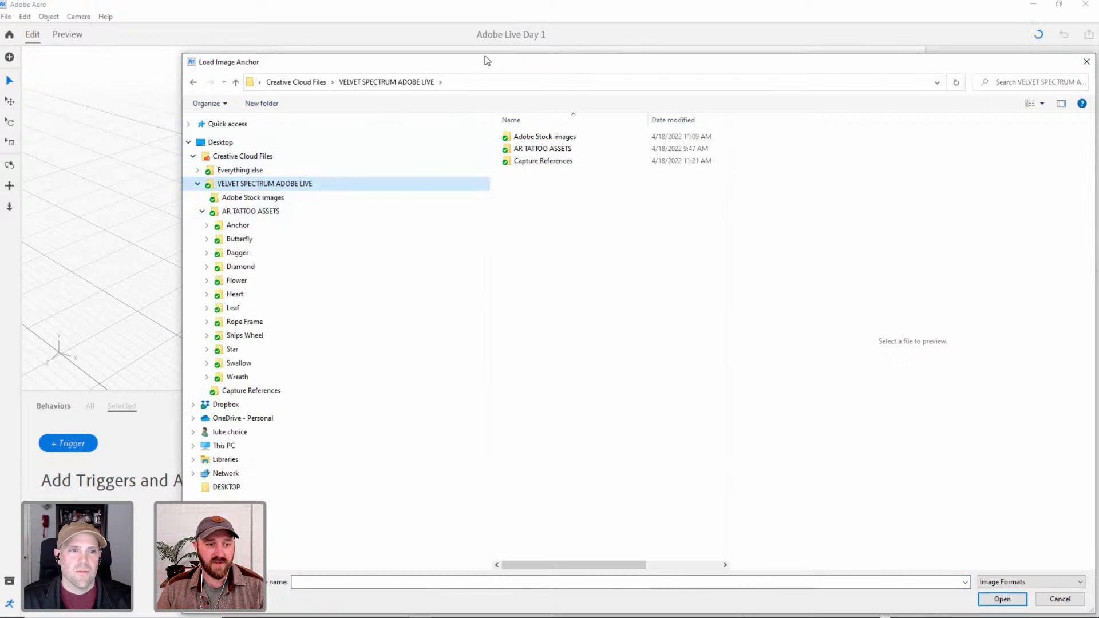
pyautogui.moveTo(486, 61); pyautogui.dragTo(486, 23)
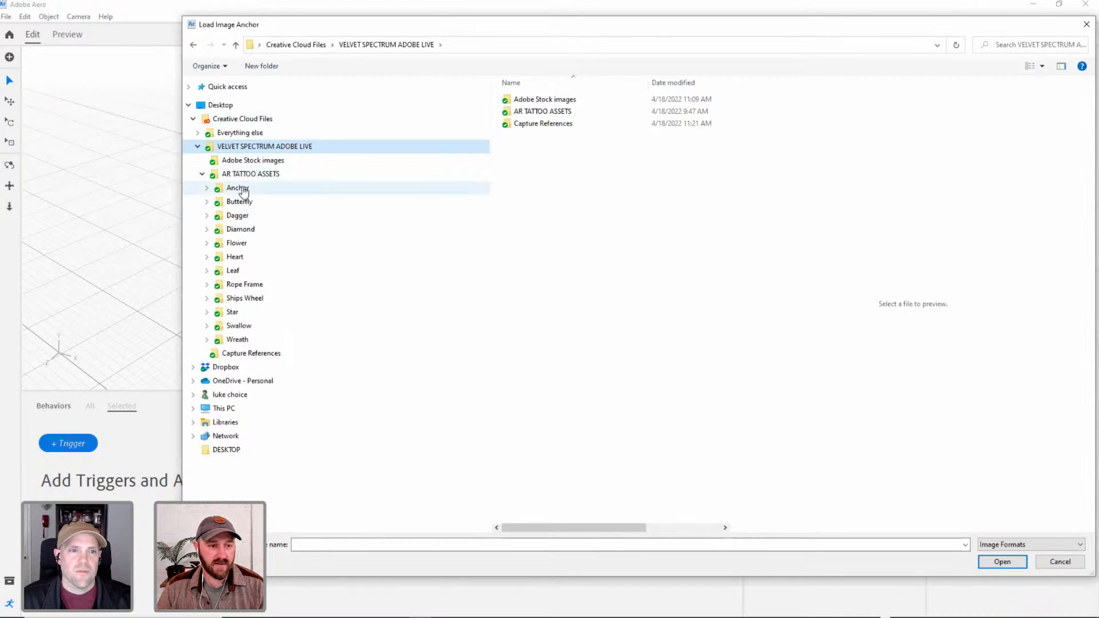
pyautogui.click(208, 188)
pyautogui.click(219, 190)
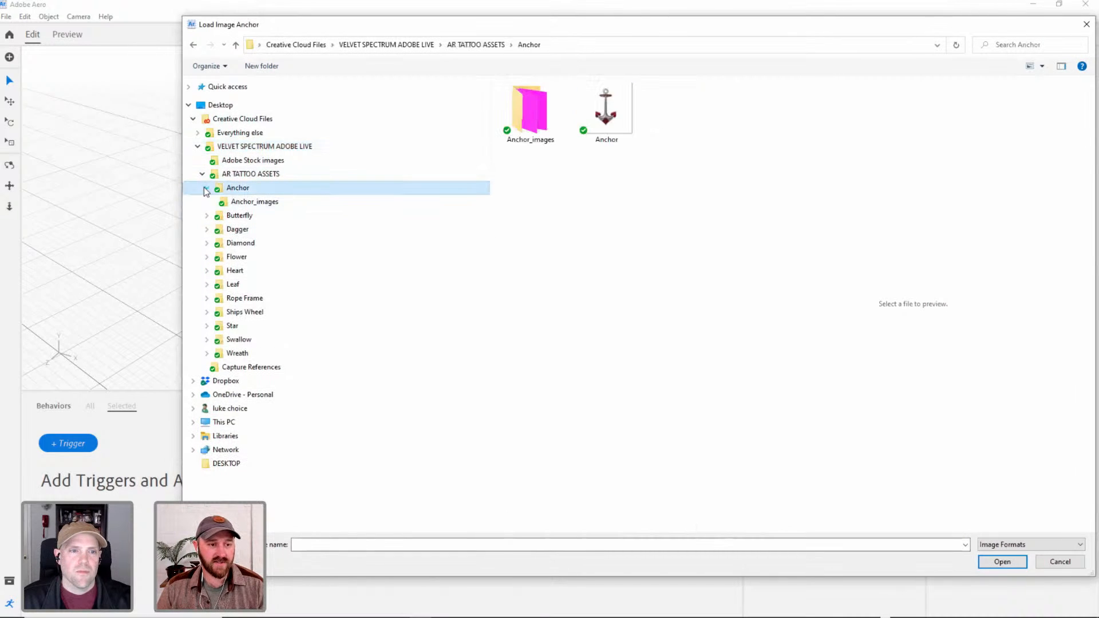
pyautogui.click(207, 188)
pyautogui.click(216, 175)
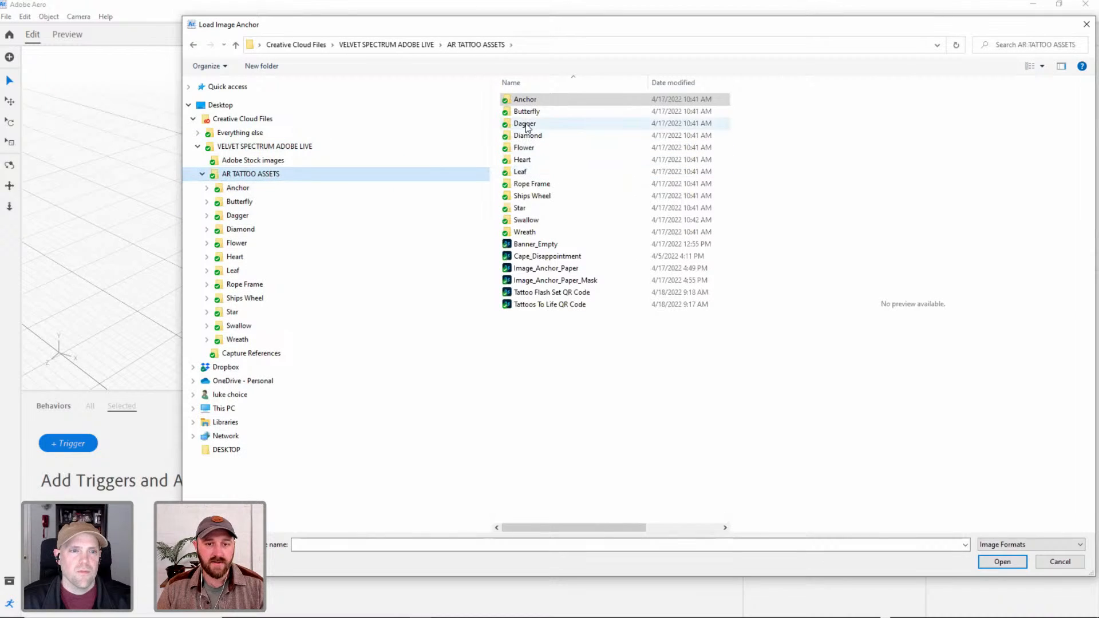
pyautogui.doubleClick(525, 100)
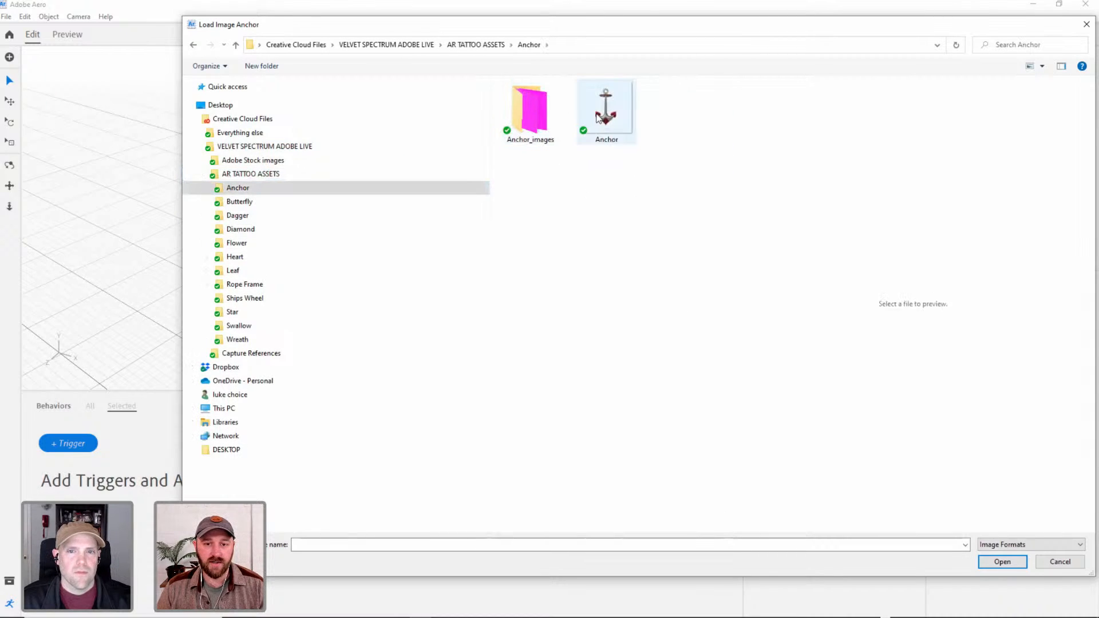
pyautogui.click(214, 175)
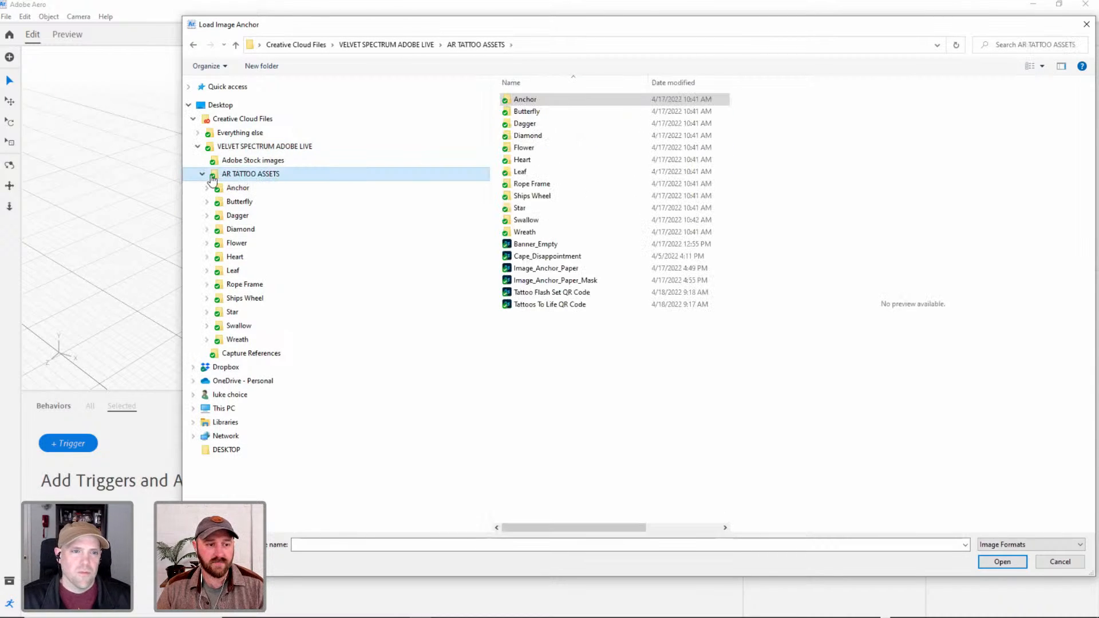
pyautogui.click(202, 174)
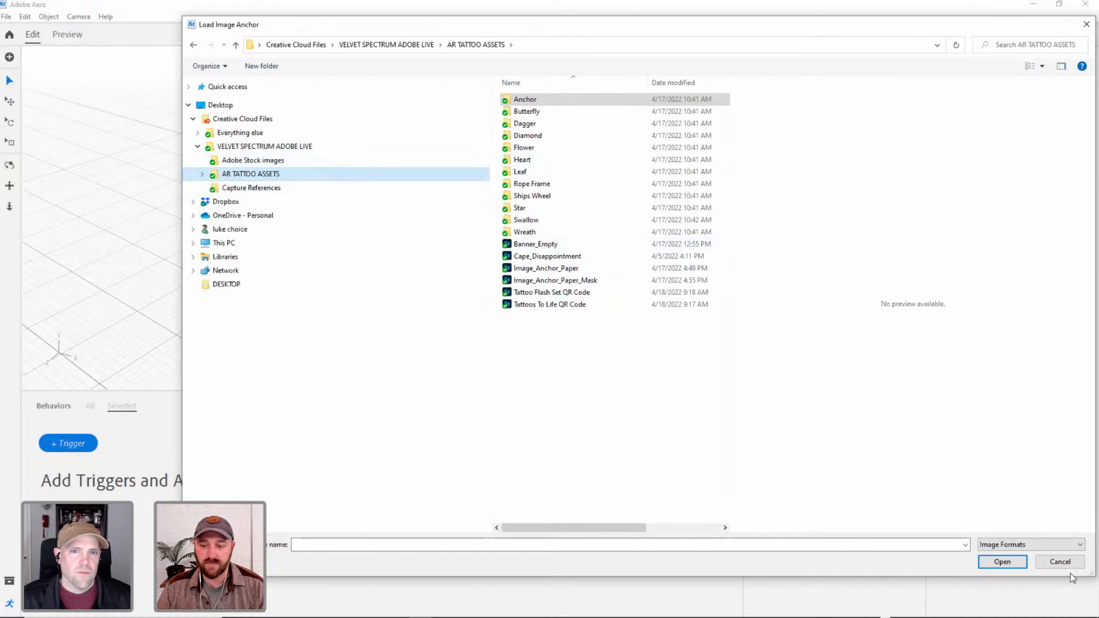
pyautogui.doubleClick(528, 100)
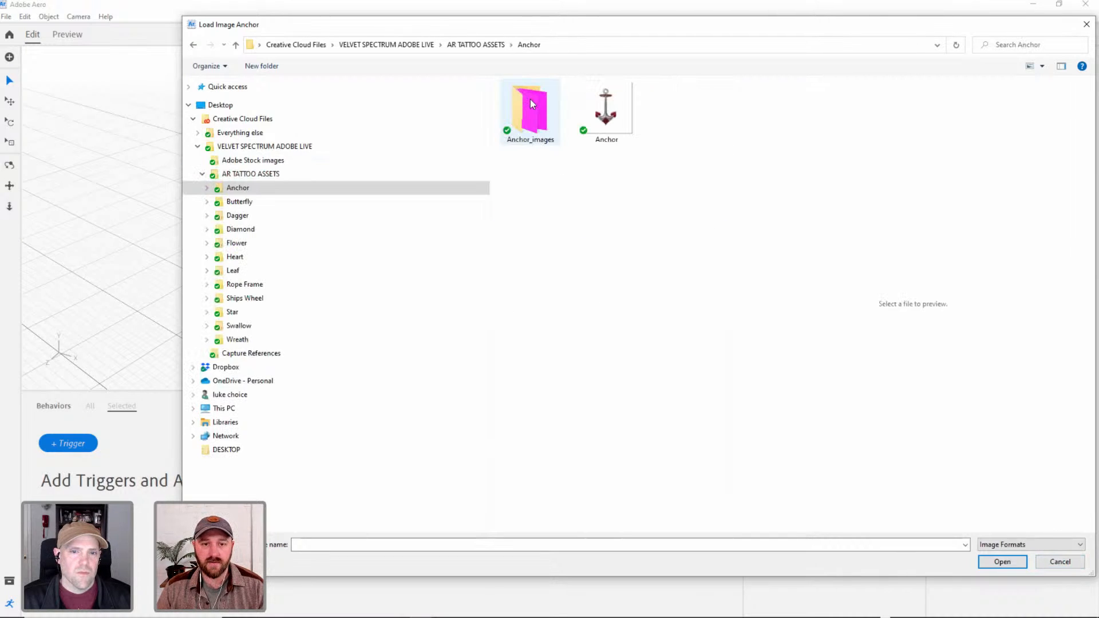
pyautogui.doubleClick(531, 104)
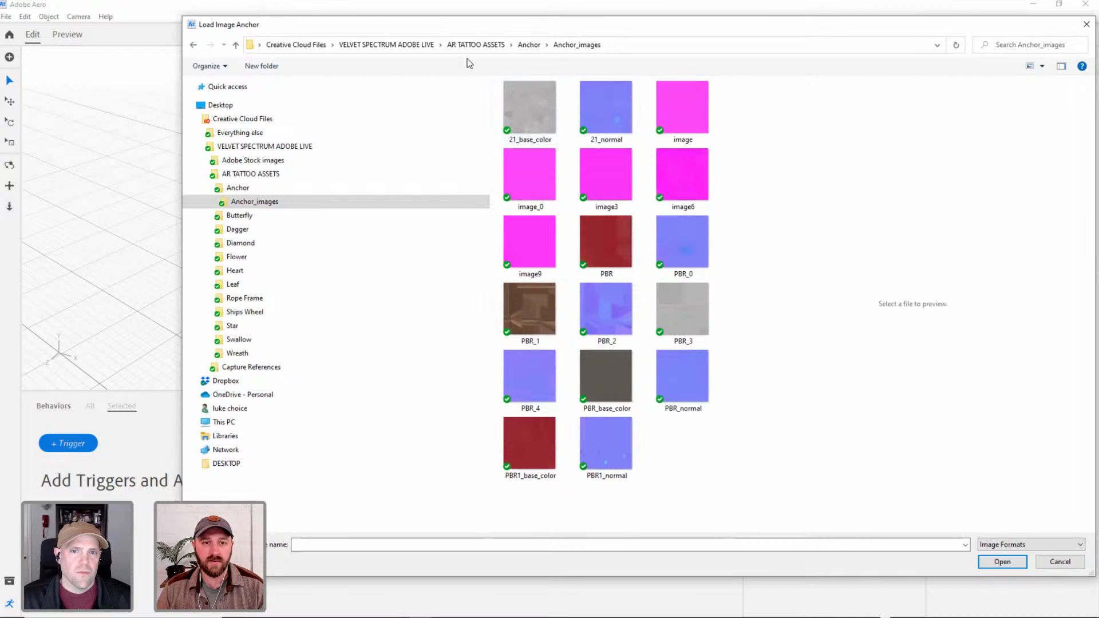
pyautogui.click(528, 45)
pyautogui.click(486, 46)
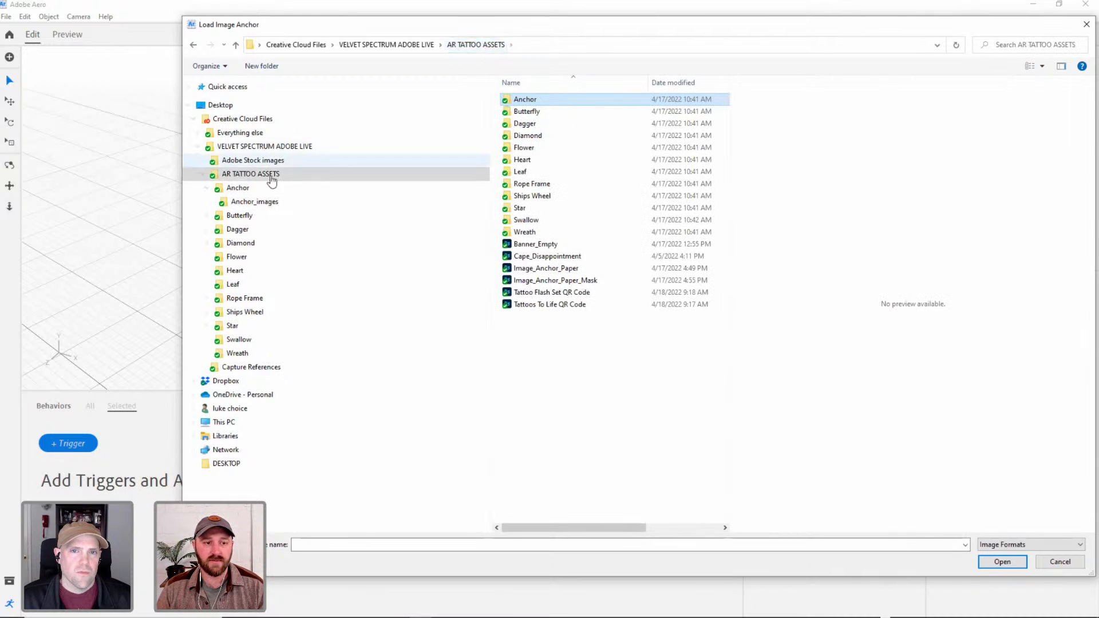
pyautogui.click(203, 174)
pyautogui.click(246, 146)
pyautogui.click(540, 112)
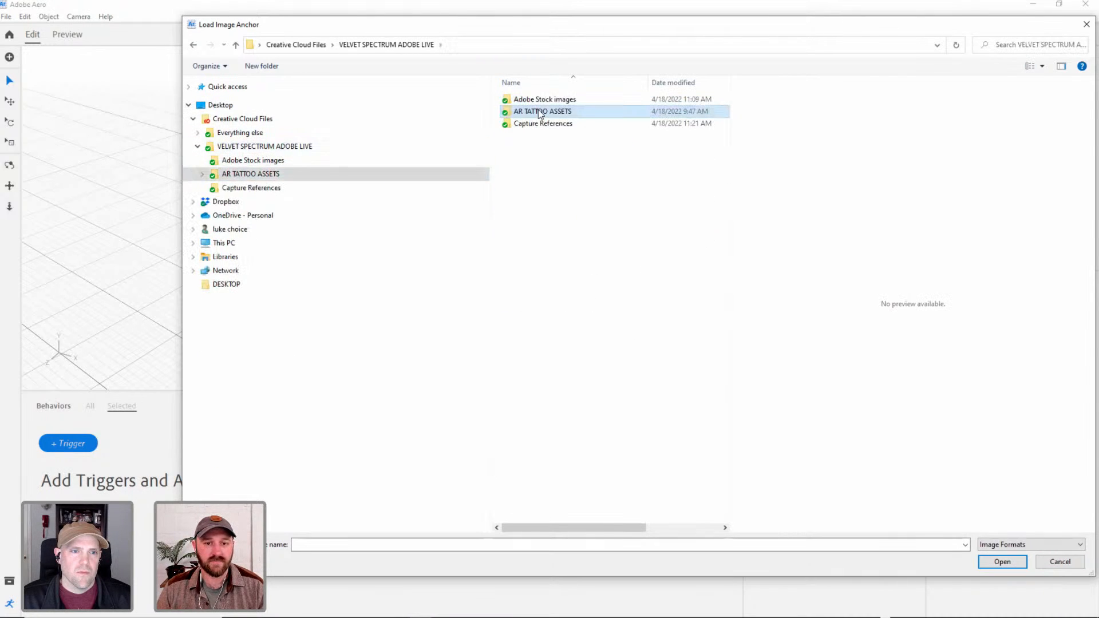
pyautogui.doubleClick(540, 112)
pyautogui.doubleClick(541, 104)
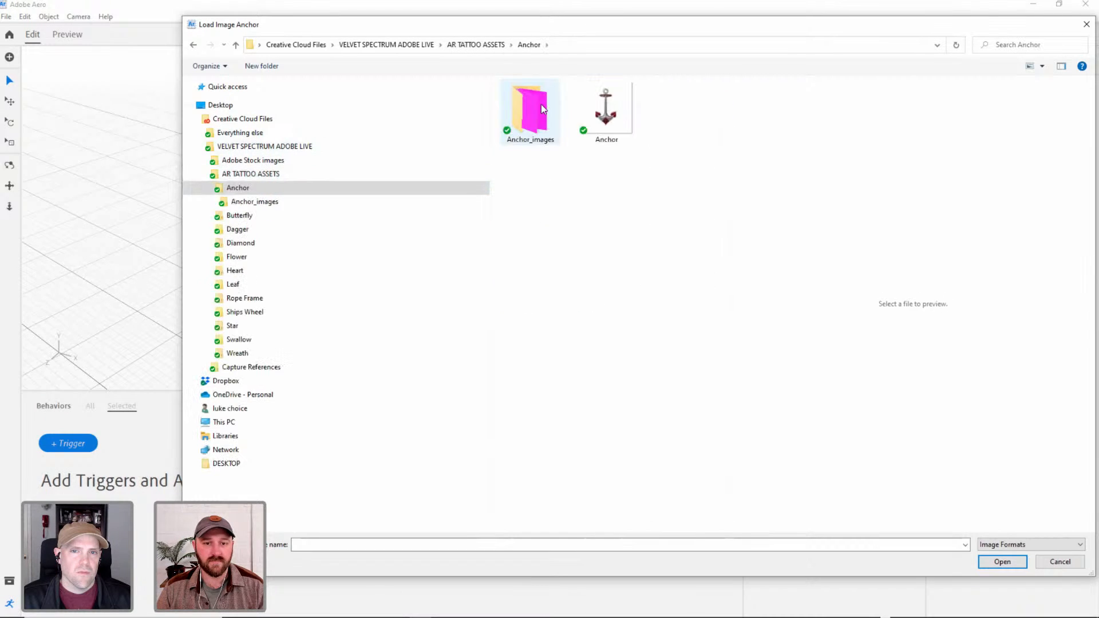
pyautogui.click(467, 46)
pyautogui.click(387, 45)
pyautogui.click(252, 215)
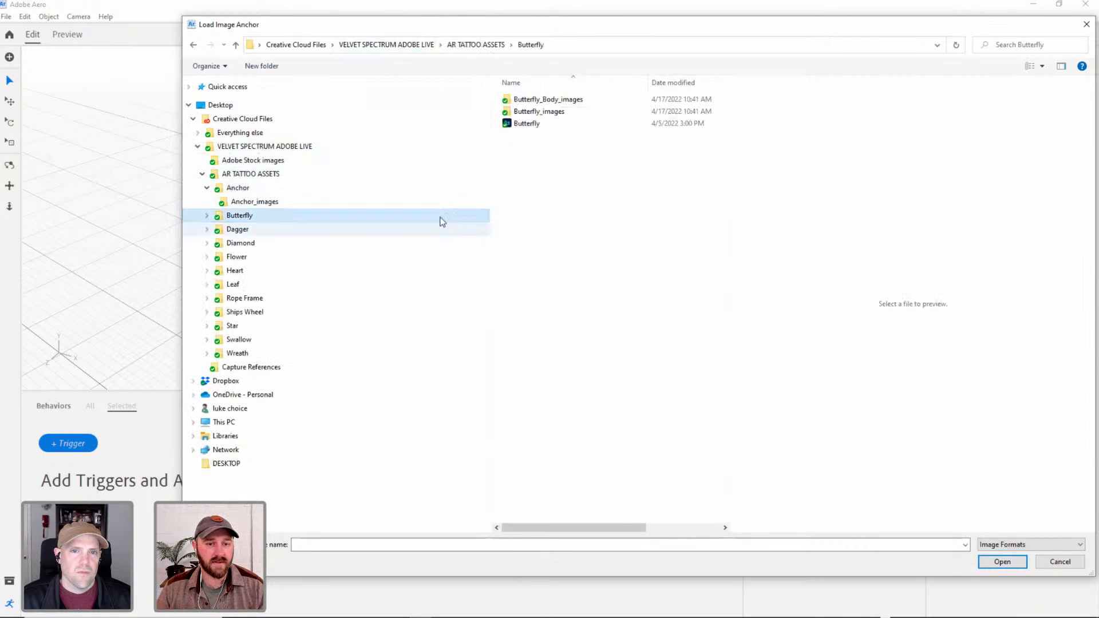
pyautogui.click(203, 174)
pyautogui.click(198, 146)
pyautogui.click(245, 120)
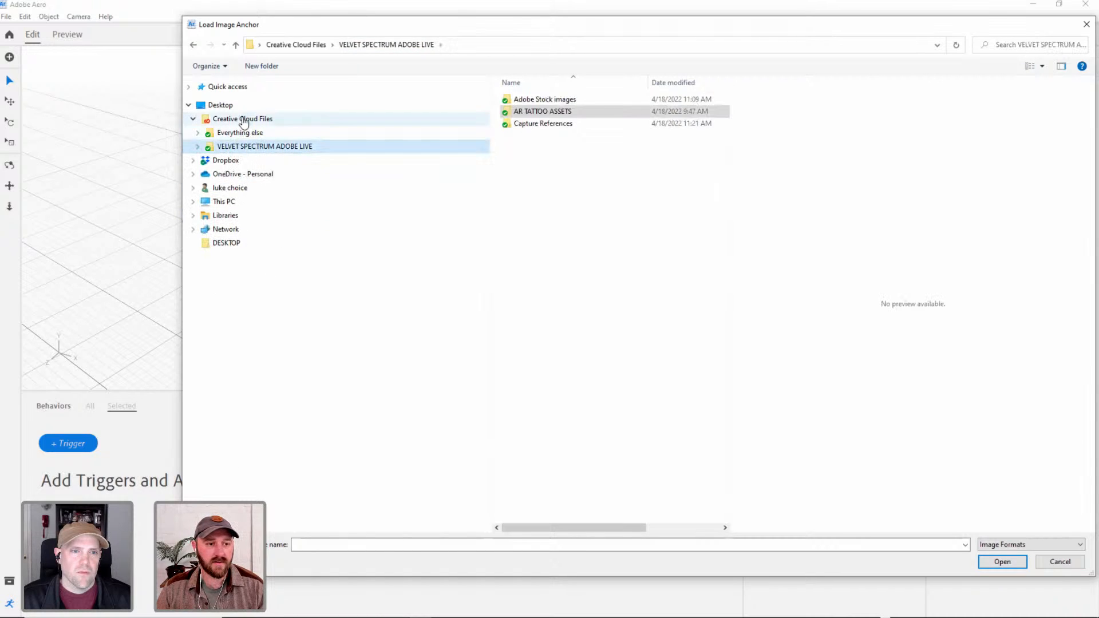
pyautogui.doubleClick(543, 111)
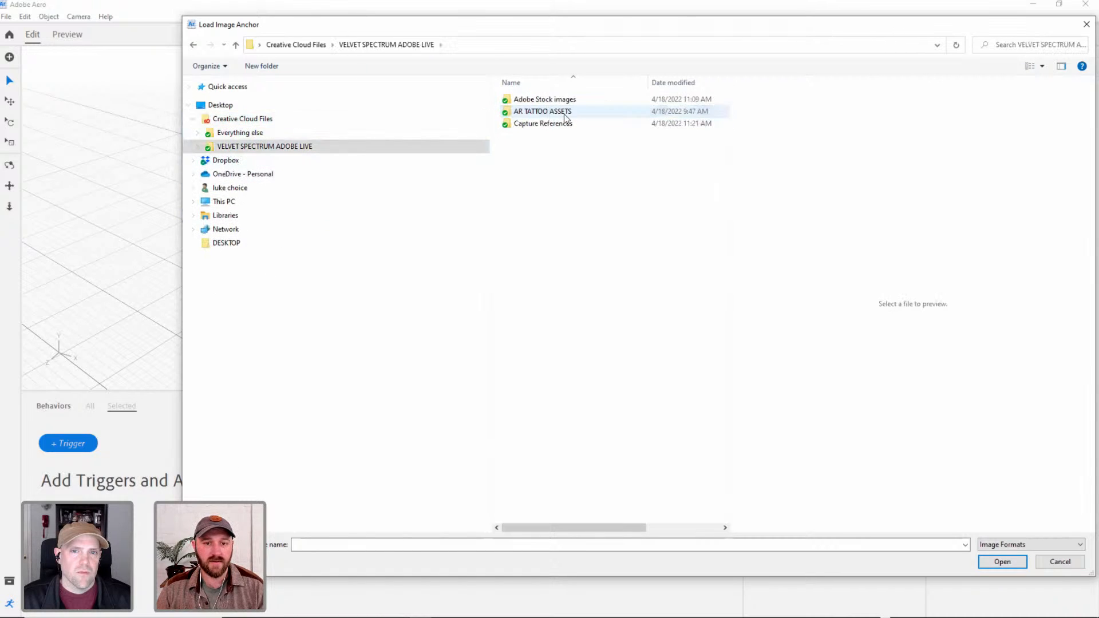
pyautogui.doubleClick(547, 112)
pyautogui.doubleClick(546, 100)
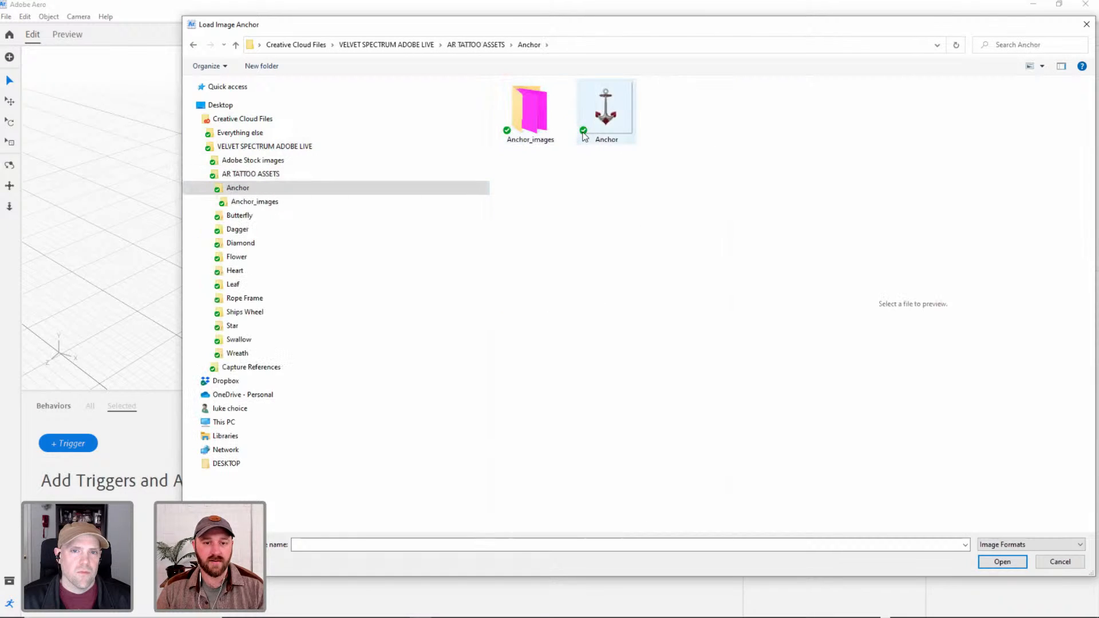
pyautogui.click(207, 215)
pyautogui.click(207, 215)
pyautogui.click(207, 230)
pyautogui.click(207, 230)
pyautogui.click(206, 216)
pyautogui.click(206, 188)
pyautogui.click(202, 174)
pyautogui.click(197, 147)
pyautogui.click(1068, 560)
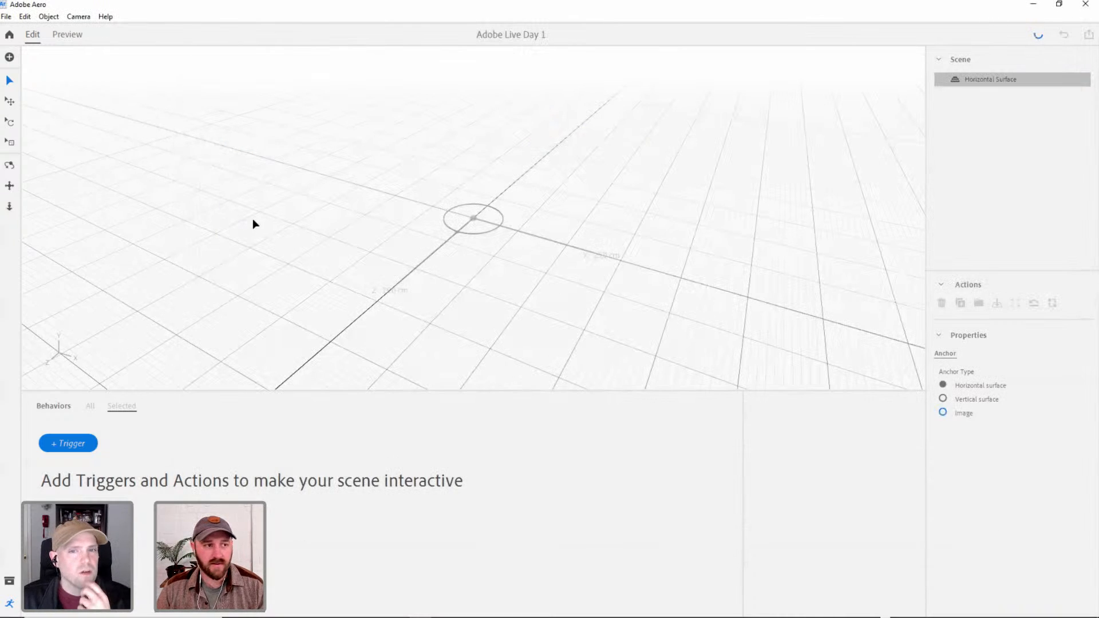
# Import the Anchor 3D object from the Anchor folder of AR TATTOO ASSETS, listing the folder's files with their details.
pyautogui.click(10, 57)
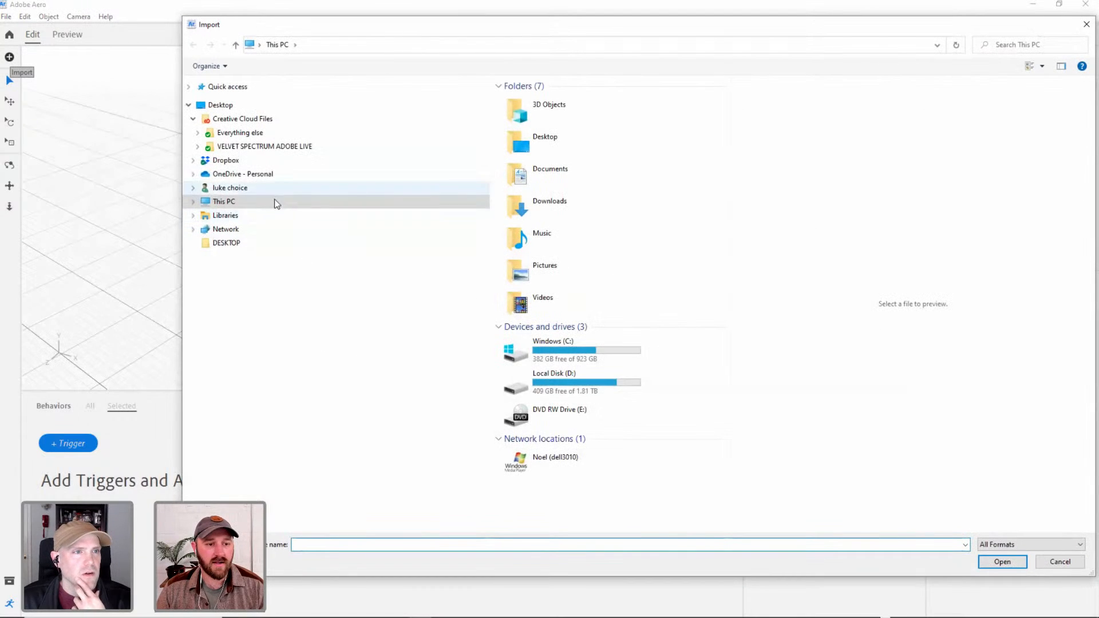
pyautogui.click(245, 147)
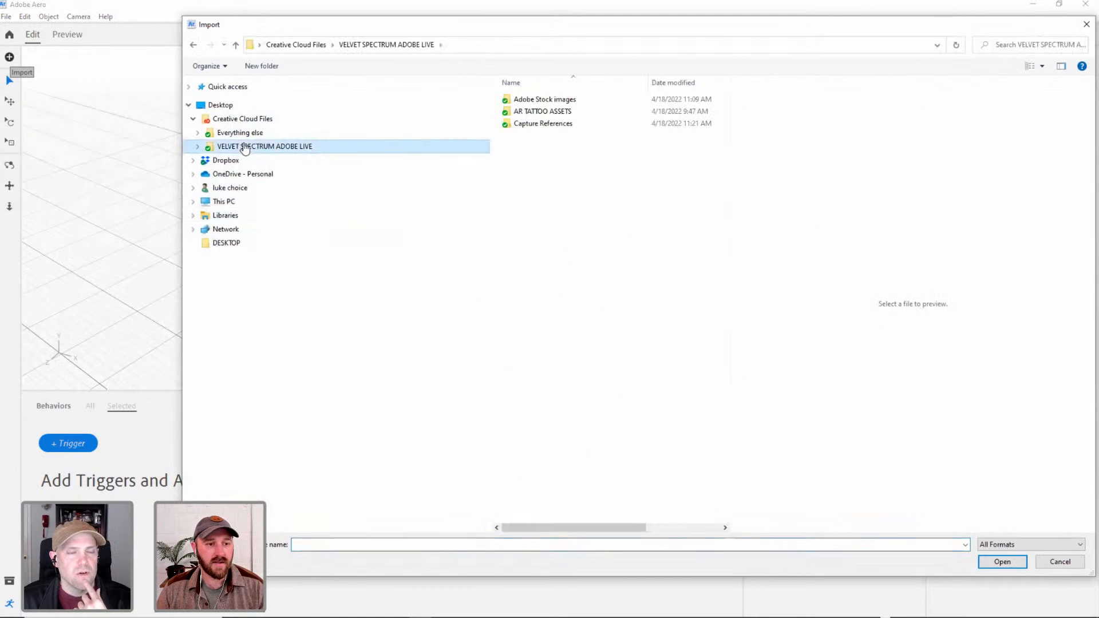
pyautogui.doubleClick(560, 112)
pyautogui.doubleClick(564, 105)
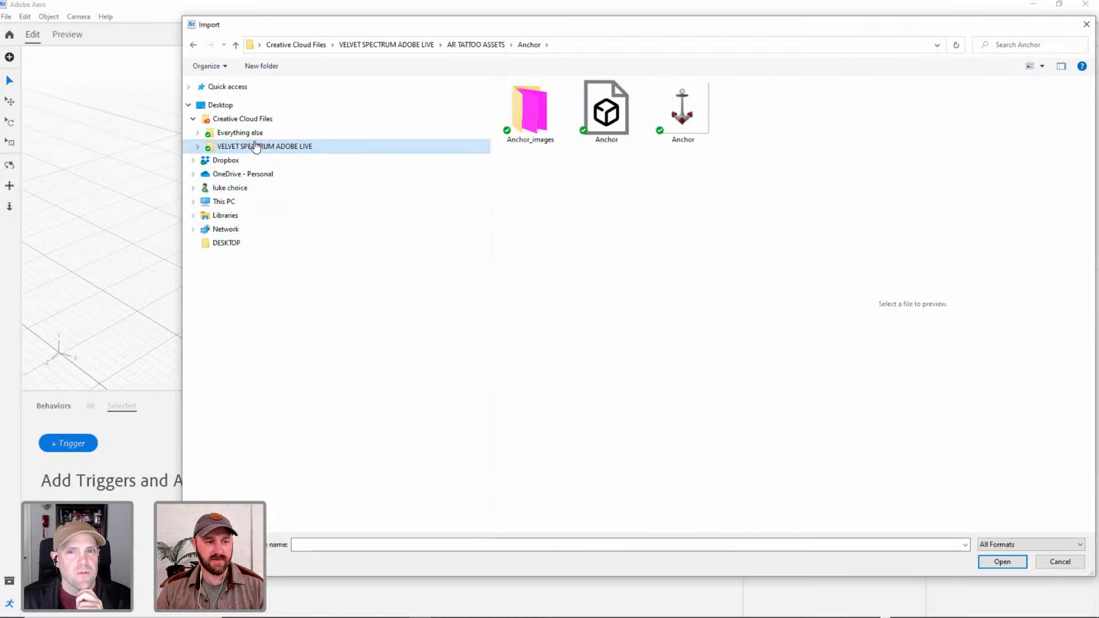
pyautogui.click(607, 117)
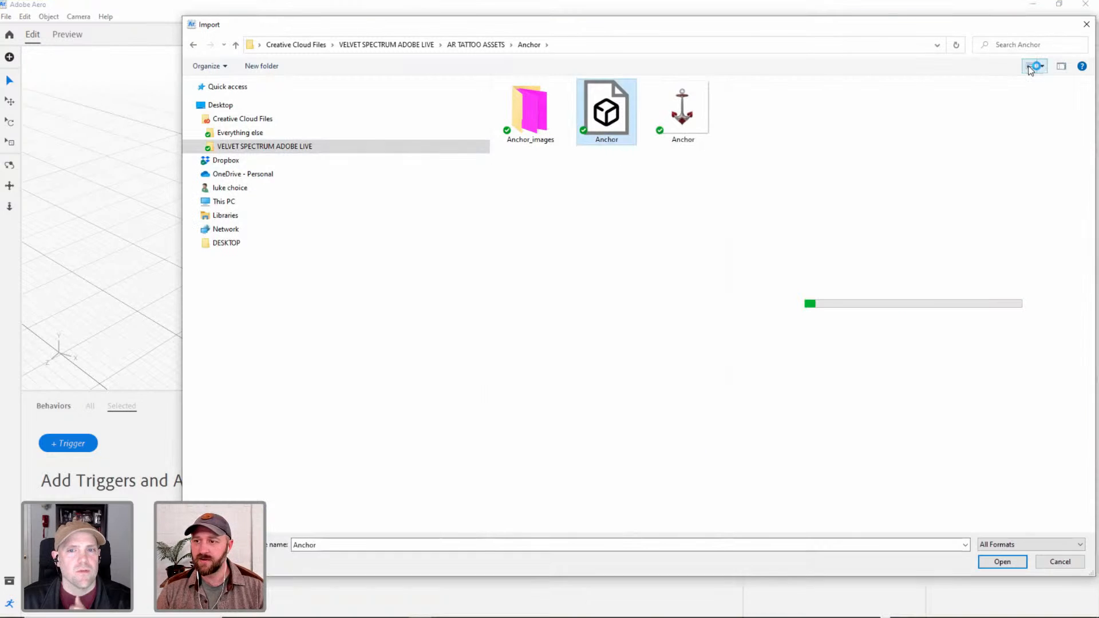
pyautogui.click(1030, 65)
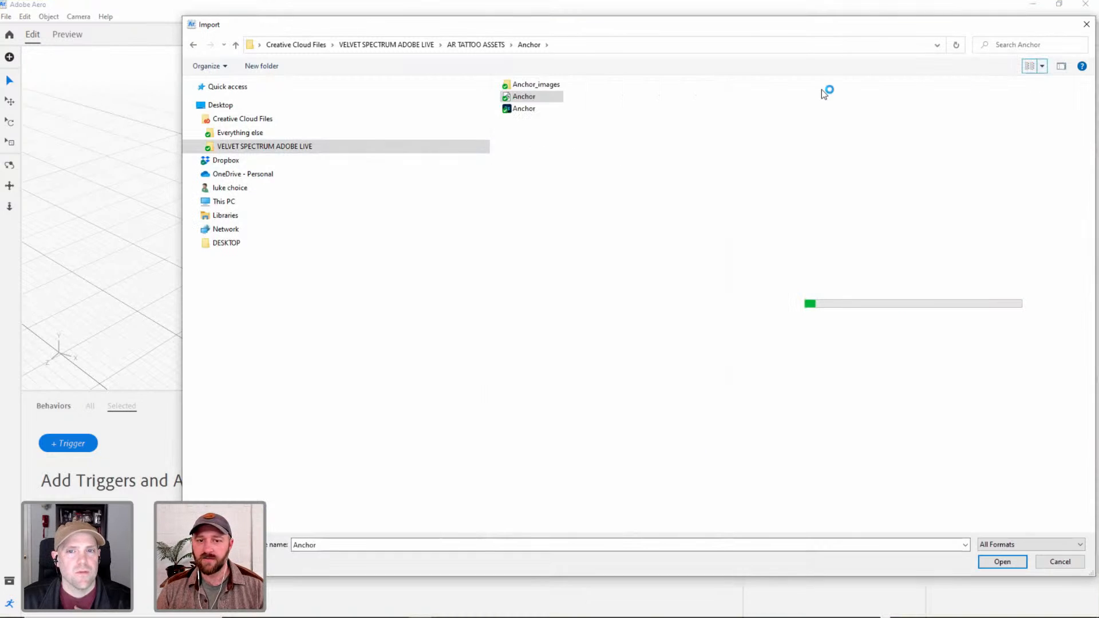
pyautogui.click(1030, 66)
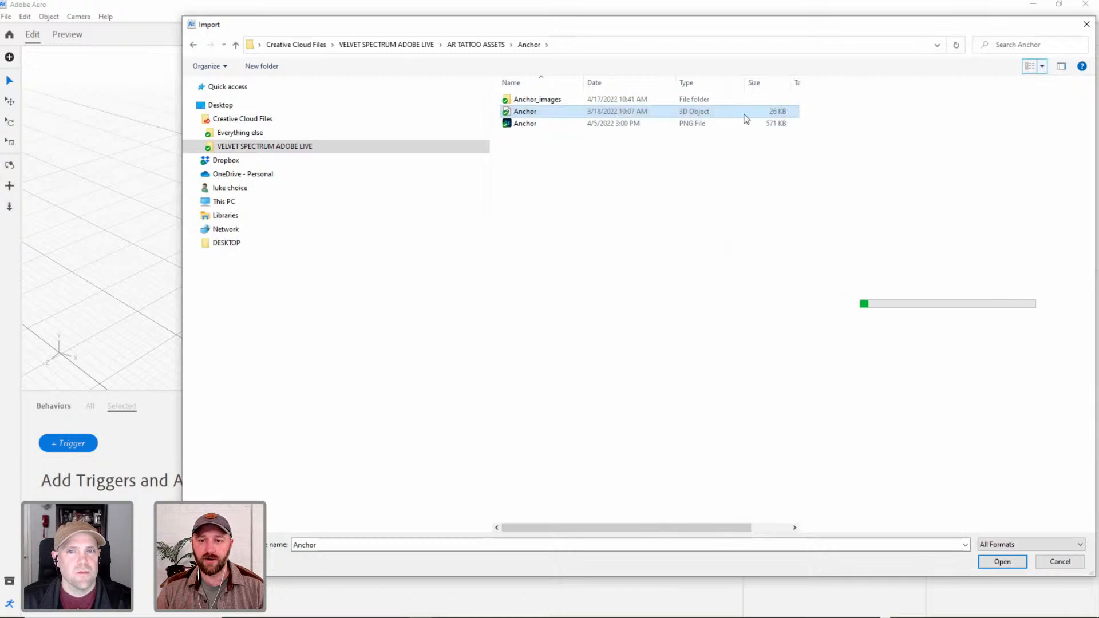
pyautogui.click(534, 128)
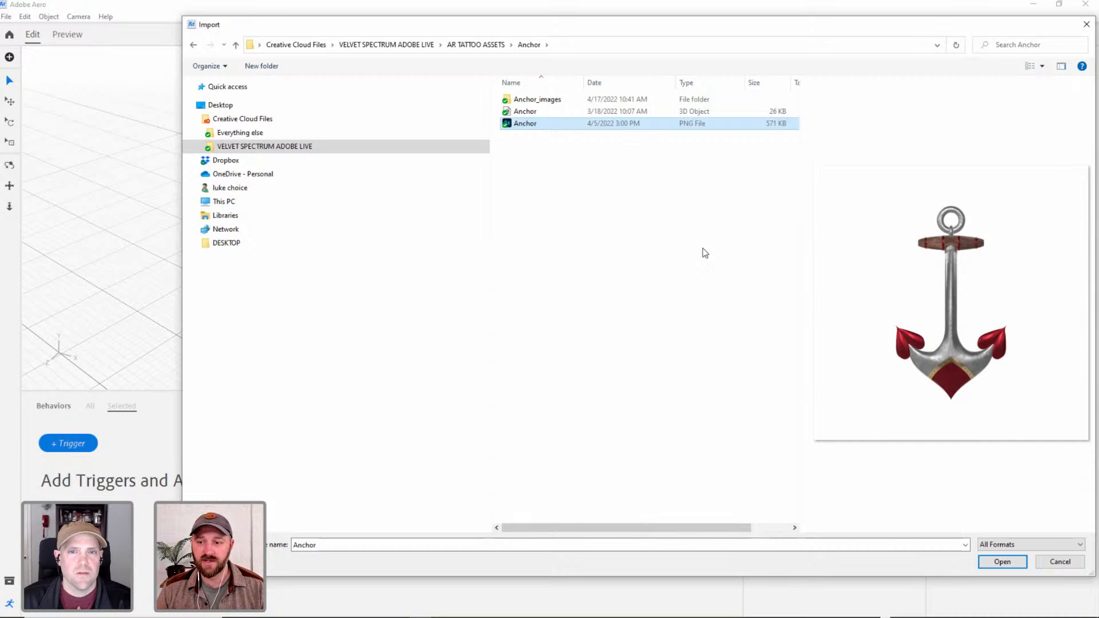
pyautogui.click(529, 112)
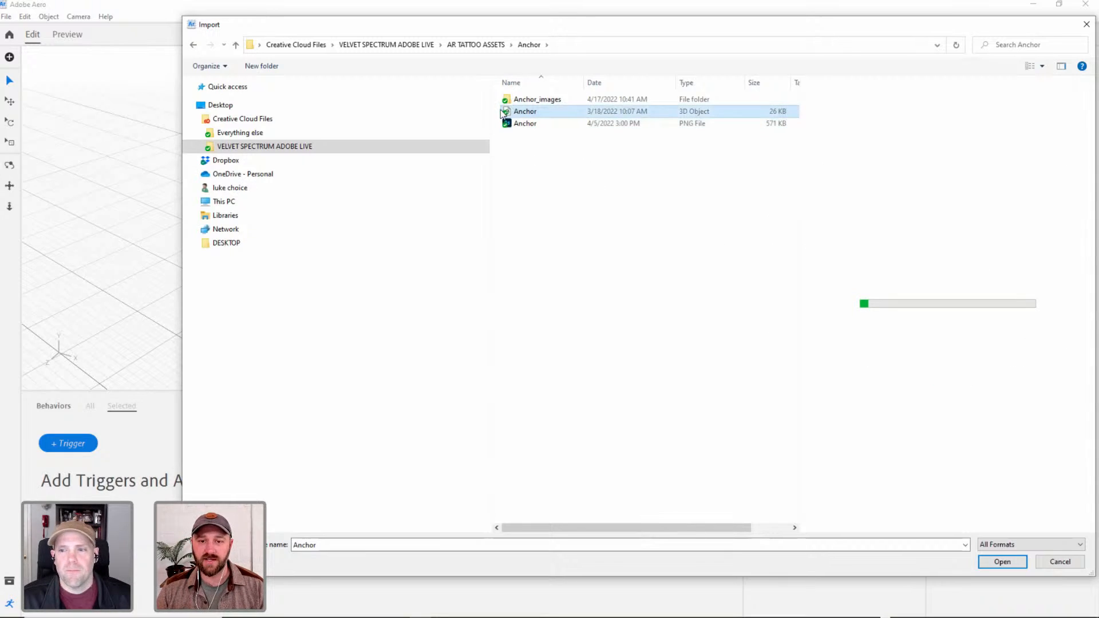
pyautogui.click(1000, 562)
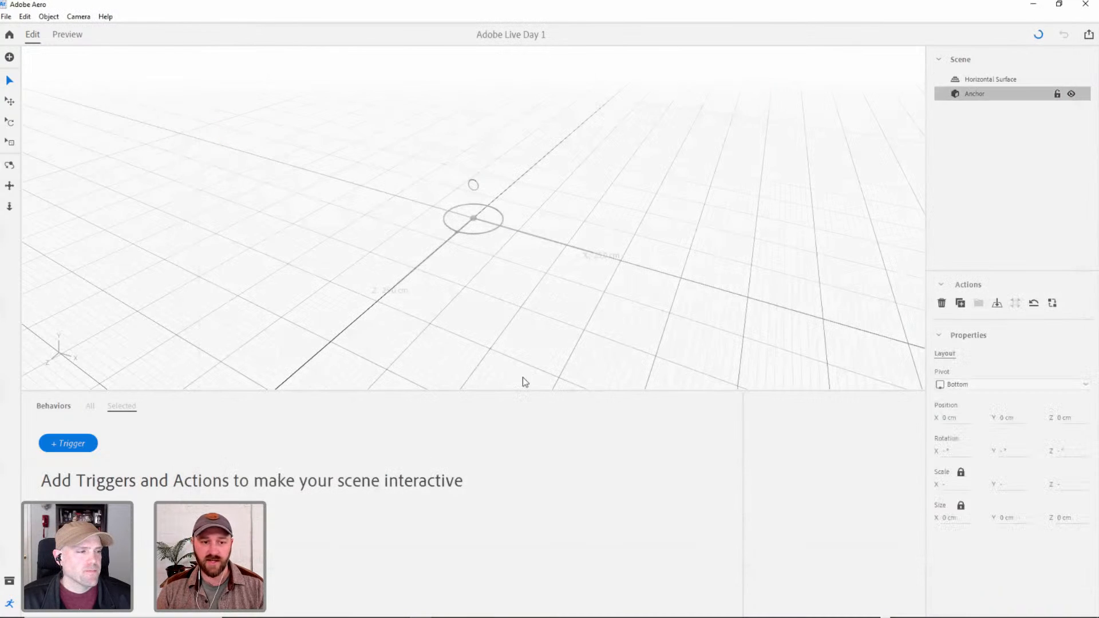
# Frame the whole imported anchor model in the viewport and clear its selection.
pyautogui.keyDown('alt'); pyautogui.moveTo(475, 186); pyautogui.dragTo(578, 109, button='right'); pyautogui.keyUp('alt')
pyautogui.keyDown('alt'); pyautogui.moveTo(479, 270); pyautogui.dragTo(487, 263, button='middle'); pyautogui.keyUp('alt')
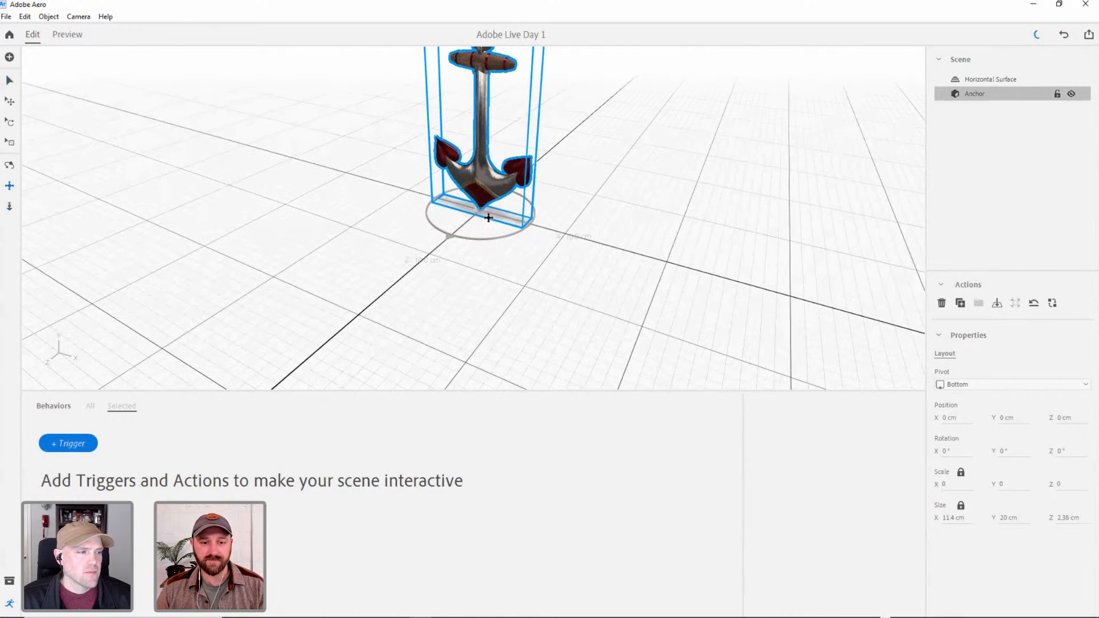
pyautogui.keyDown('alt'); pyautogui.moveTo(482, 218); pyautogui.dragTo(482, 358, button='middle'); pyautogui.keyUp('alt')
pyautogui.keyDown('alt'); pyautogui.moveTo(491, 251); pyautogui.dragTo(486, 313, button='middle'); pyautogui.keyUp('alt')
pyautogui.keyDown('alt'); pyautogui.moveTo(486, 294); pyautogui.dragTo(491, 252); pyautogui.keyUp('alt')
pyautogui.moveTo(491, 252)
pyautogui.keyDown('alt'); pyautogui.mouseDown(button='right')
pyautogui.moveTo(496, 242)
pyautogui.moveTo(493, 260)
pyautogui.mouseUp(button='right'); pyautogui.keyUp('alt')
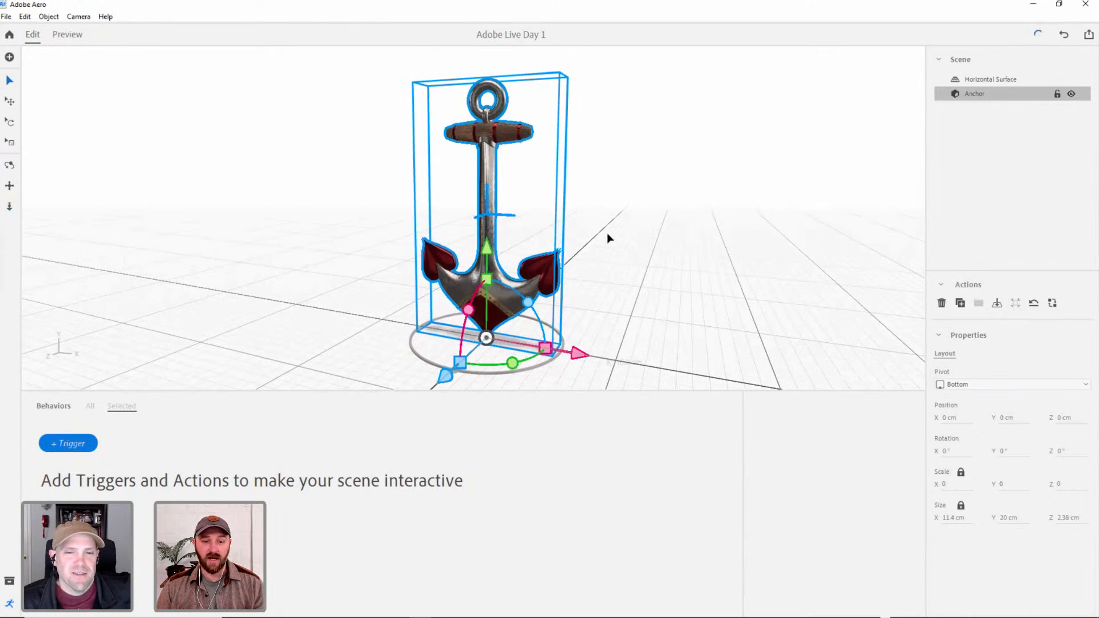
pyautogui.click(595, 249)
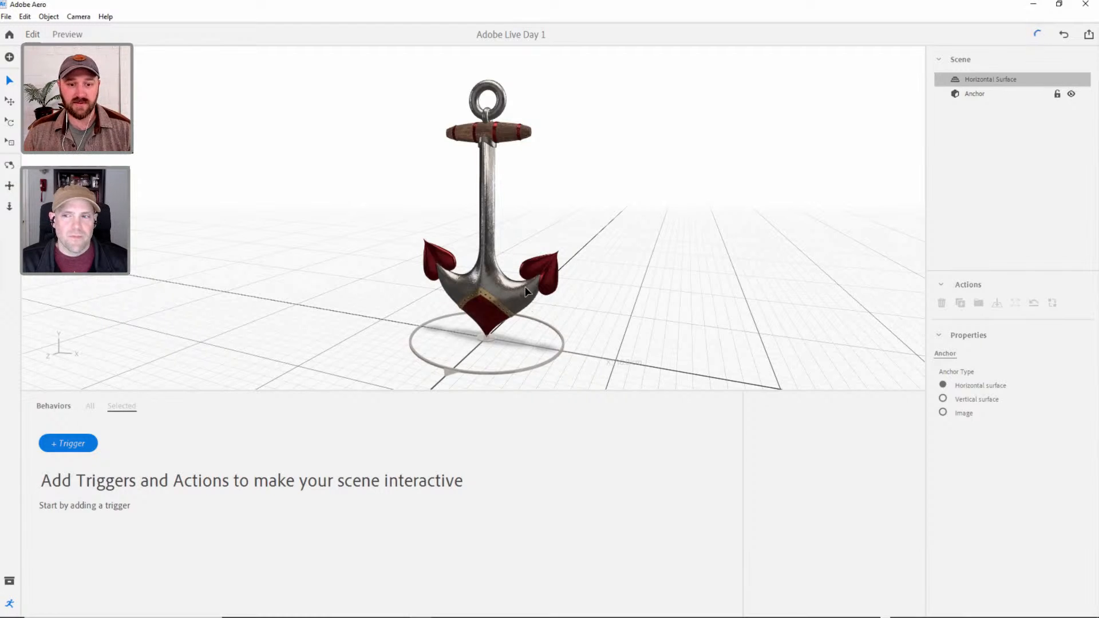
# View the anchor from a slightly higher angle and reduce the height of the Behaviors area a little.
pyautogui.press('1')
pyautogui.moveTo(493, 284); pyautogui.dragTo(474, 308)
pyautogui.press('2')
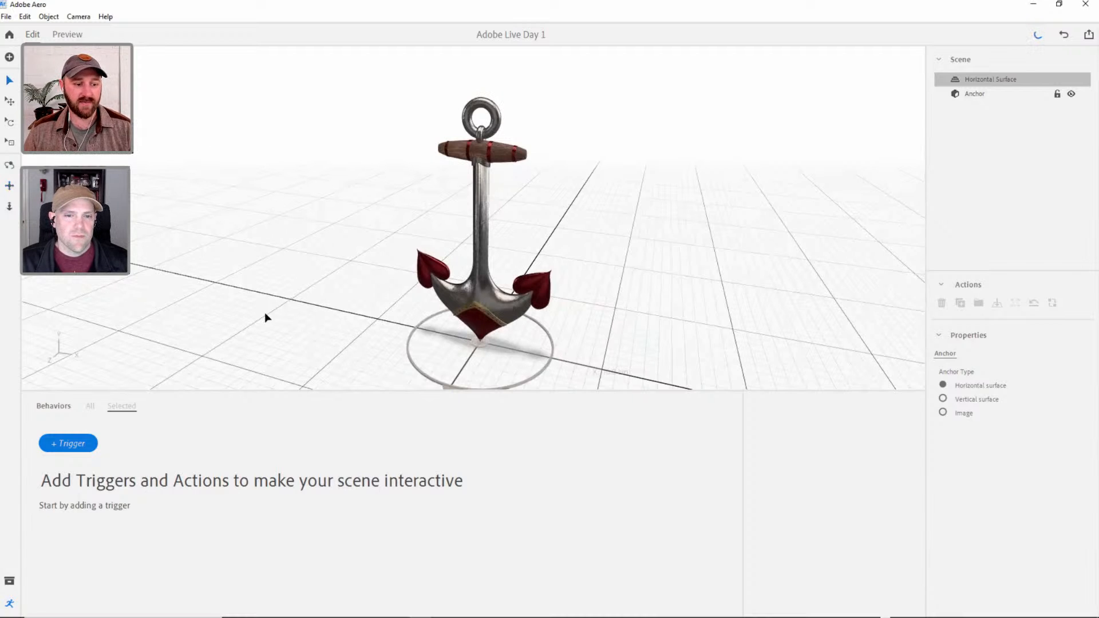
pyautogui.moveTo(340, 391); pyautogui.dragTo(338, 395)
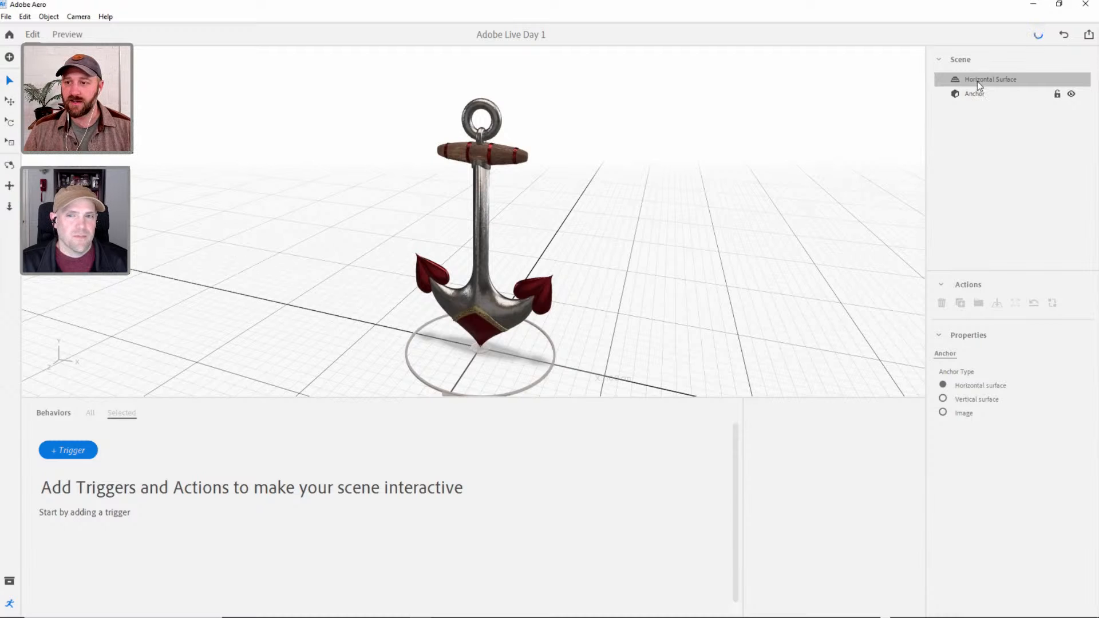
# Change the scene's anchor type to Image, using Image_Anchor_Paper from the AR TATTOO ASSETS folder.
pyautogui.click(943, 412)
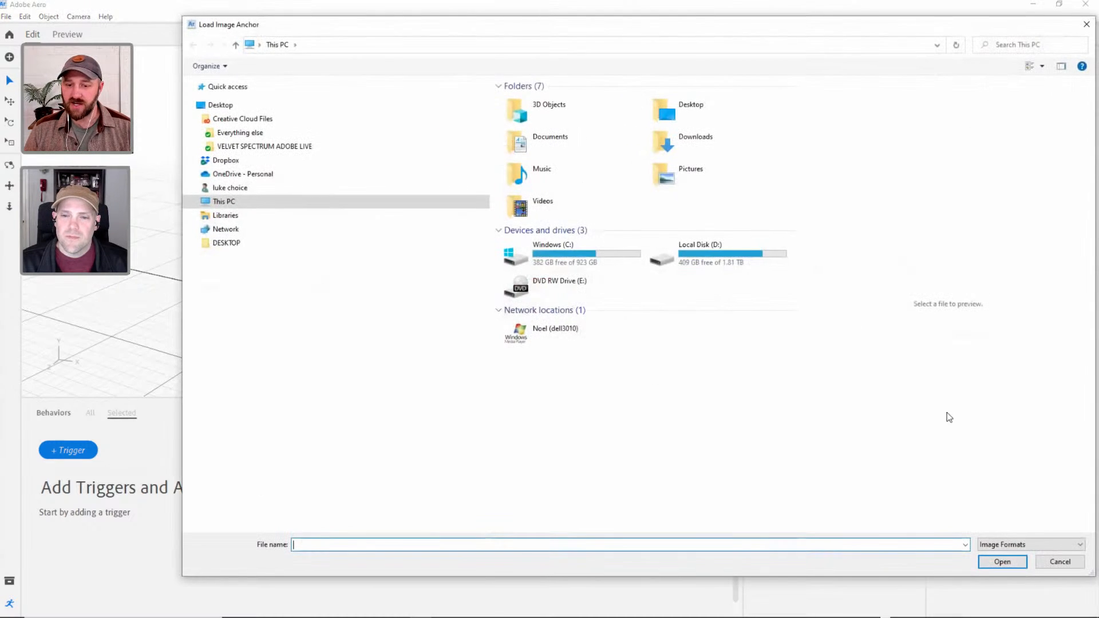
pyautogui.click(233, 147)
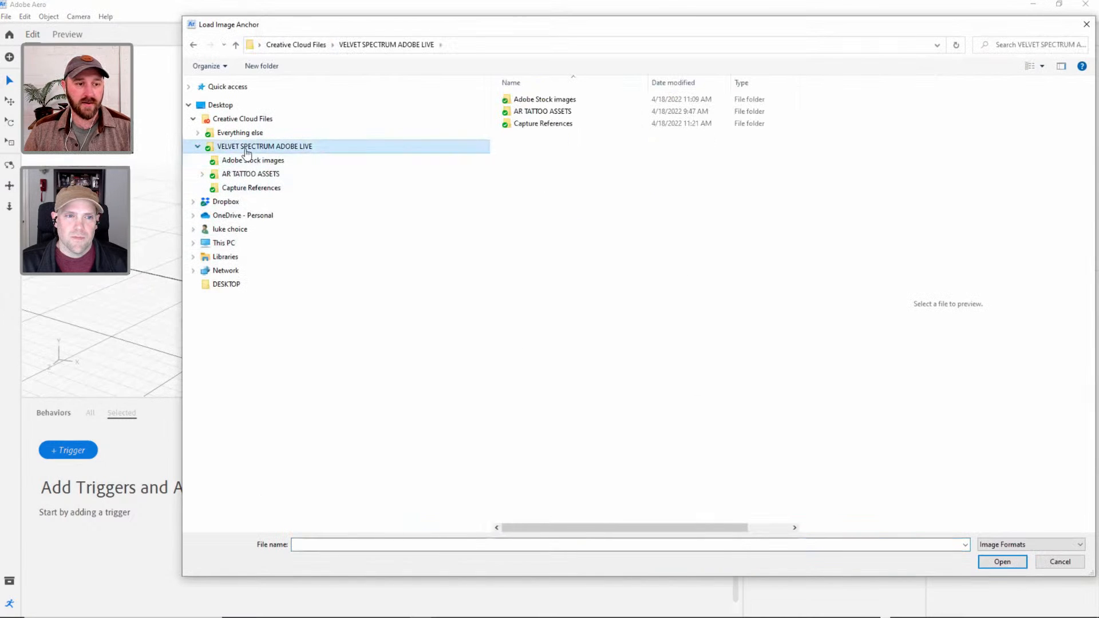
pyautogui.doubleClick(543, 111)
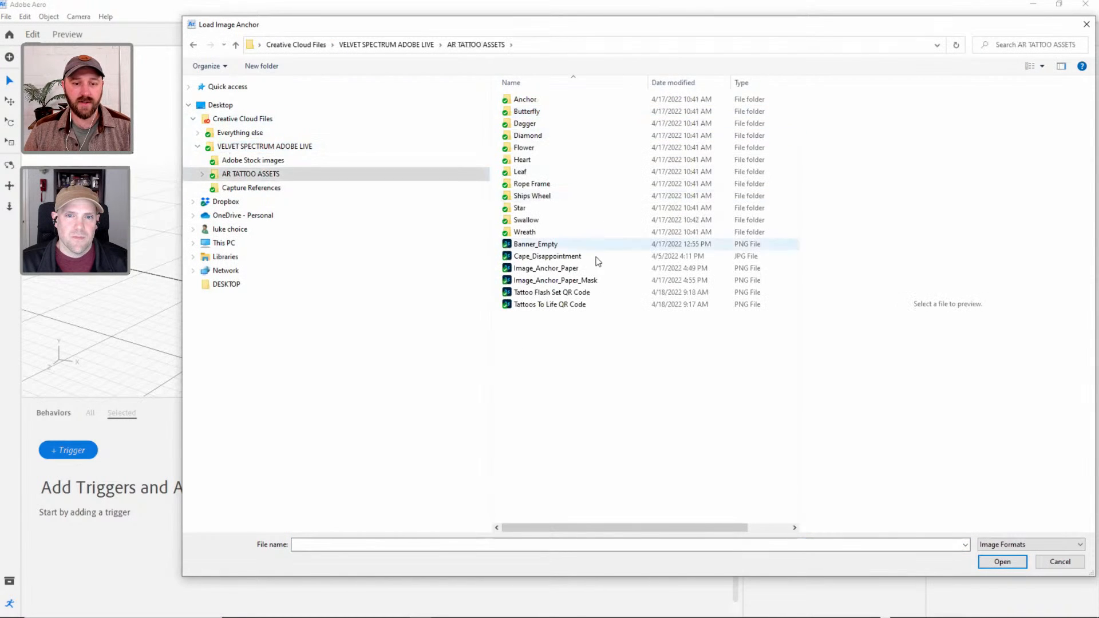
pyautogui.click(569, 269)
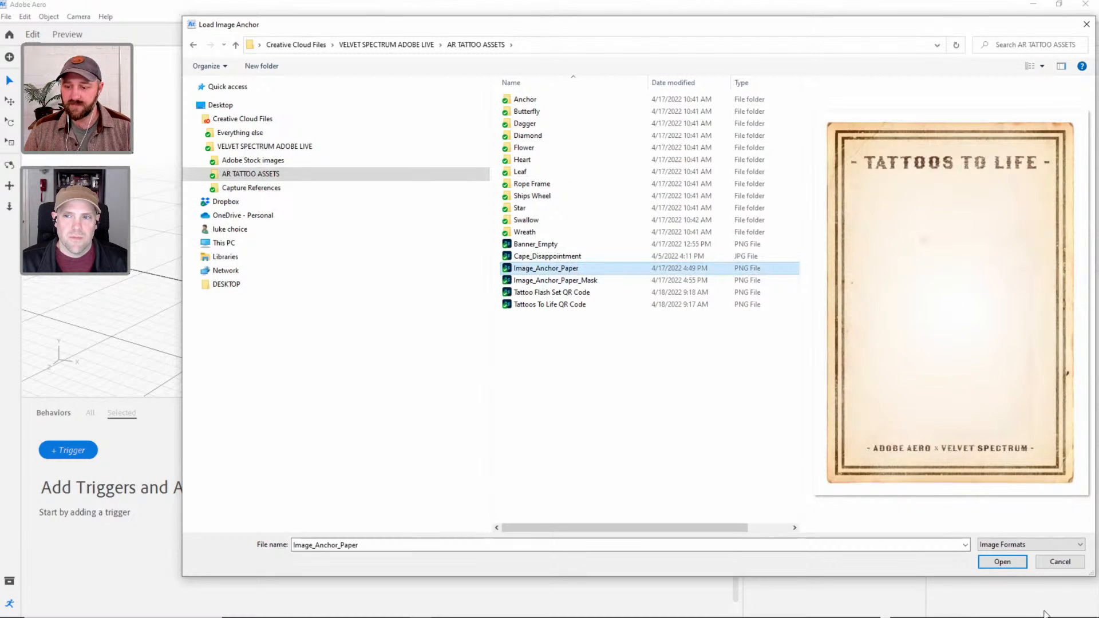
pyautogui.click(1006, 562)
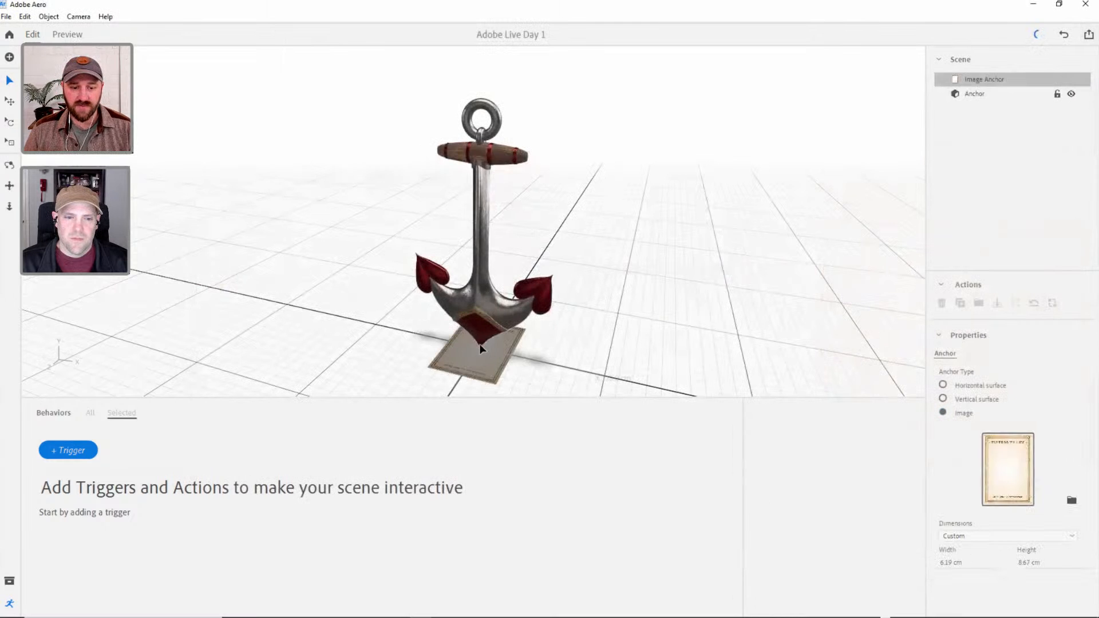
# Set the image anchor's width to 12.7 cm, keeping its proportions.
pyautogui.keyDown('alt'); pyautogui.moveTo(479, 340); pyautogui.dragTo(486, 272, button='middle'); pyautogui.keyUp('alt')
pyautogui.keyDown('alt'); pyautogui.moveTo(482, 300); pyautogui.dragTo(562, 282, button='right'); pyautogui.keyUp('alt')
pyautogui.keyDown('alt'); pyautogui.moveTo(506, 315); pyautogui.dragTo(514, 350); pyautogui.keyUp('alt')
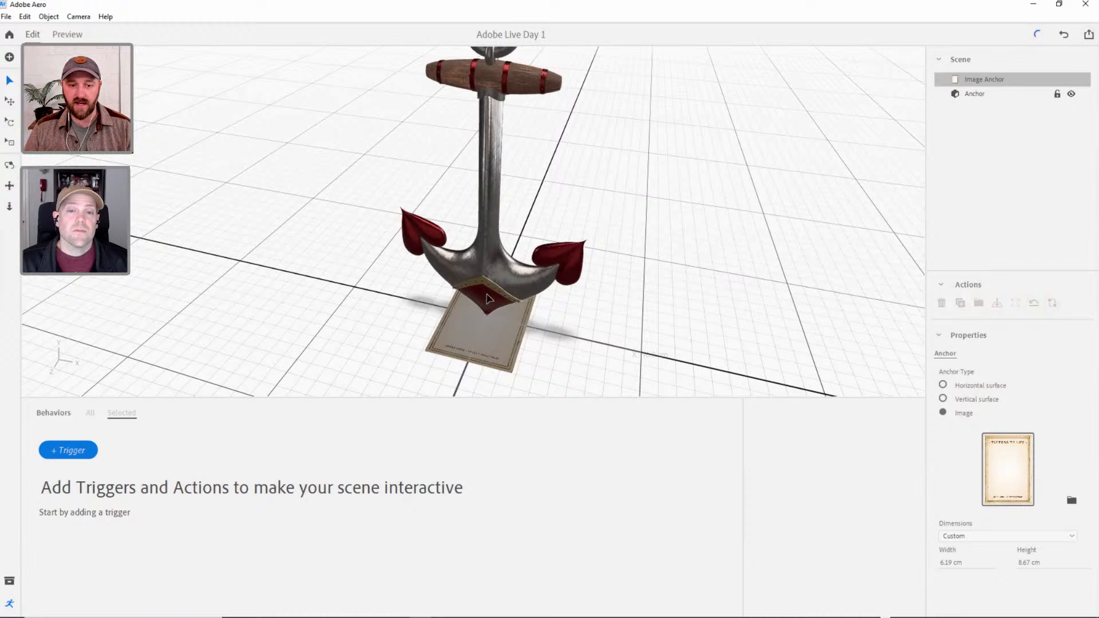
pyautogui.click(490, 300)
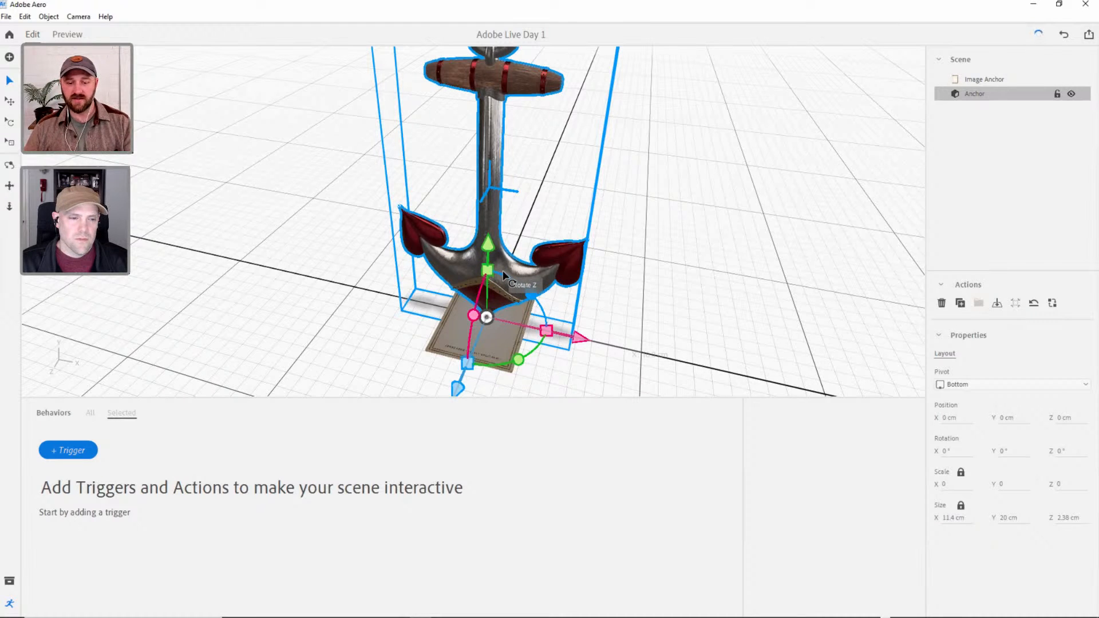
pyautogui.click(984, 80)
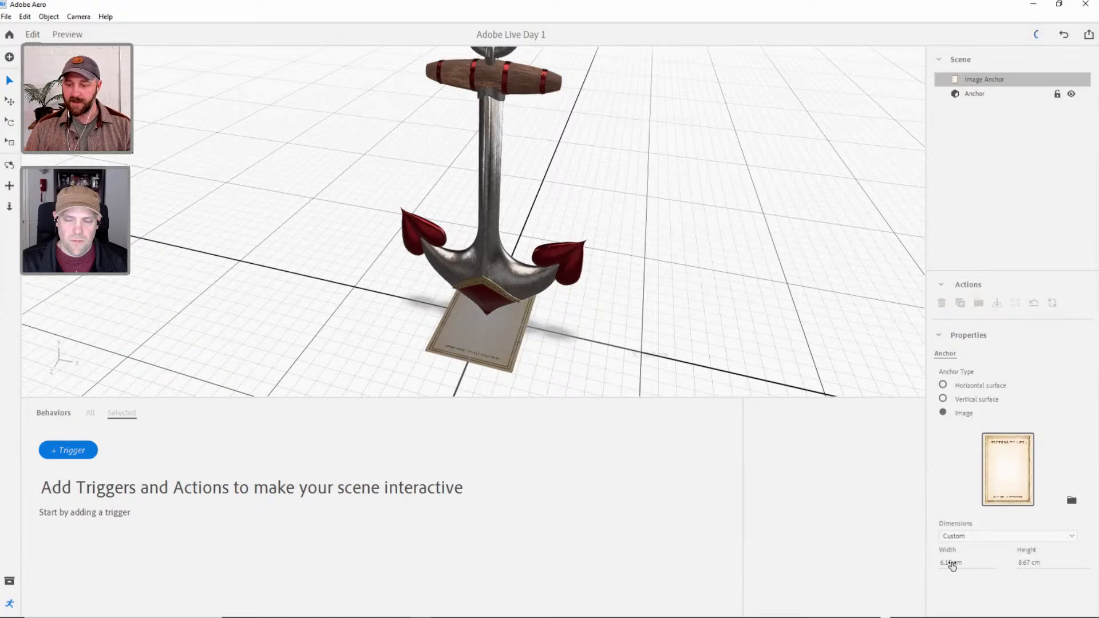
pyautogui.click(951, 563)
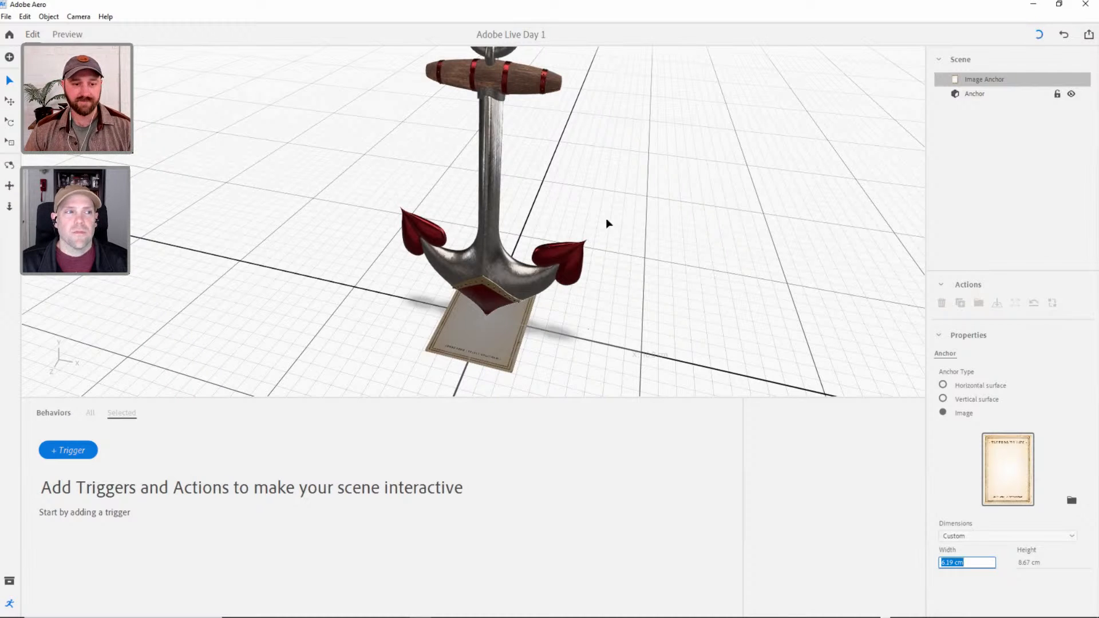
pyautogui.click(485, 247)
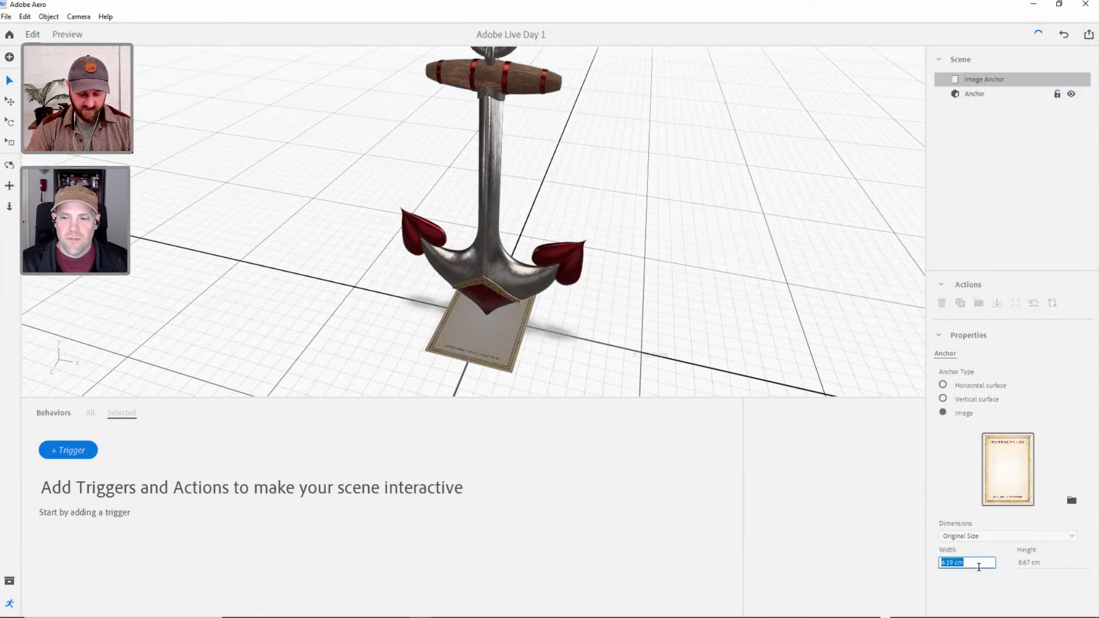
pyautogui.write('5')
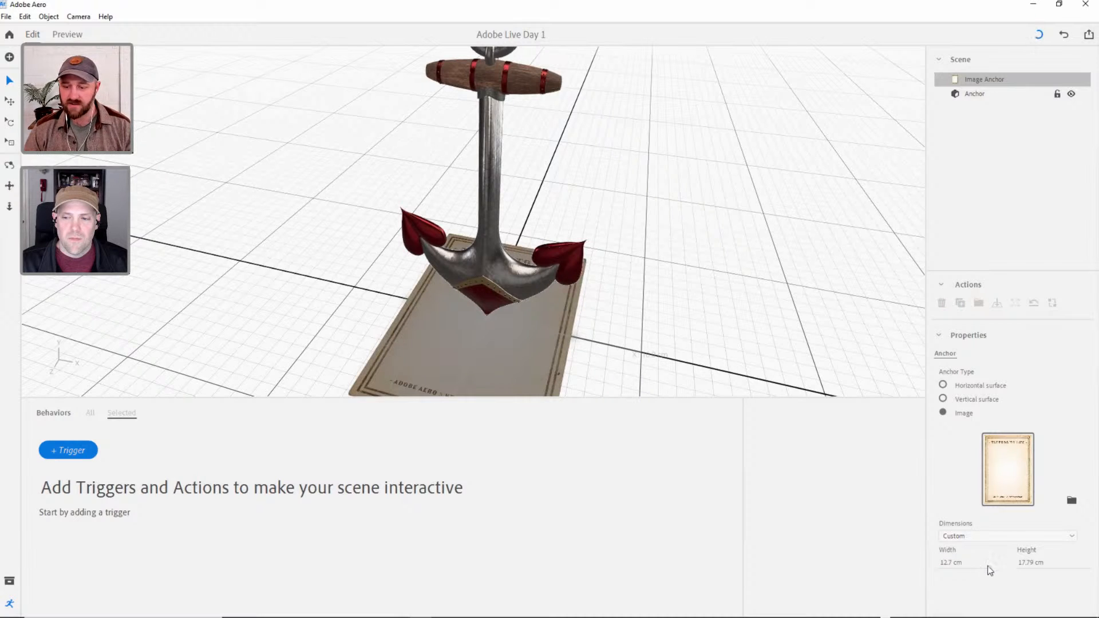
# Import the Image_Anchor_Paper_Mask PNG from the AR TATTOO ASSETS folder into the scene.
pyautogui.moveTo(580, 338); pyautogui.dragTo(573, 277, button='middle')
pyautogui.scroll(-4, 556, 238)
pyautogui.moveTo(505, 260)
pyautogui.mouseDown(button='right')
pyautogui.moveTo(524, 291)
pyautogui.moveTo(519, 255)
pyautogui.mouseUp(button='right')
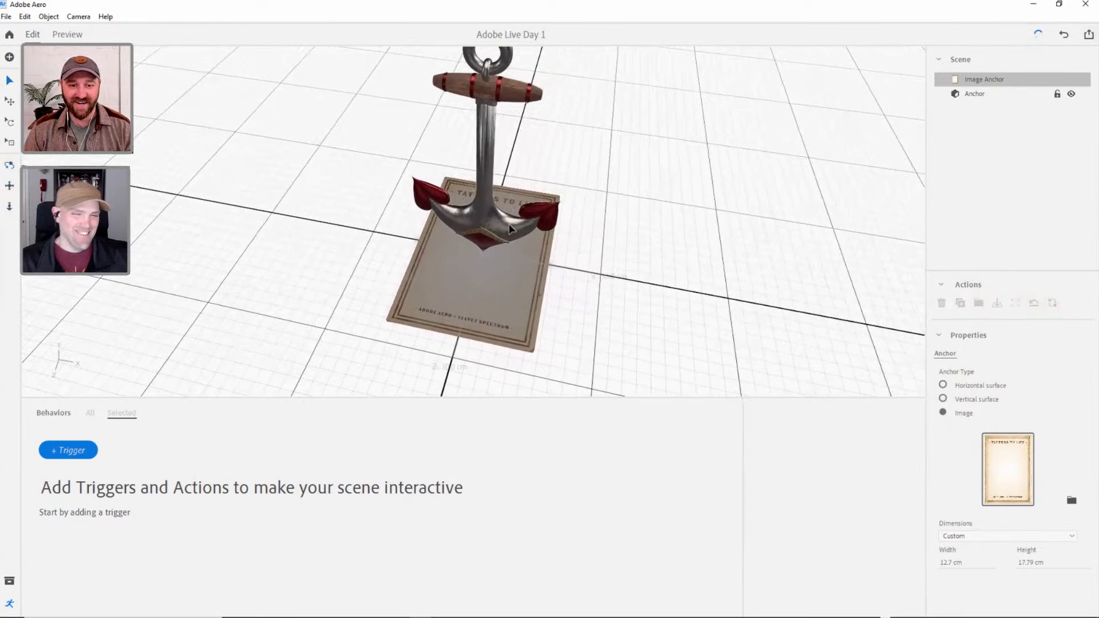
pyautogui.click(524, 236)
pyautogui.click(977, 82)
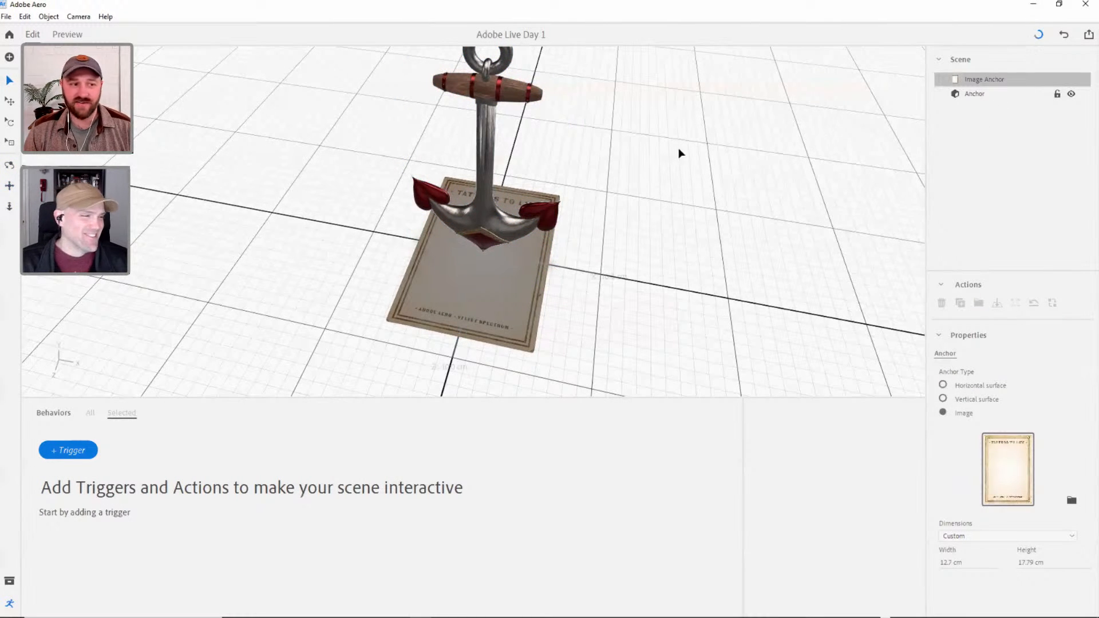
pyautogui.click(10, 57)
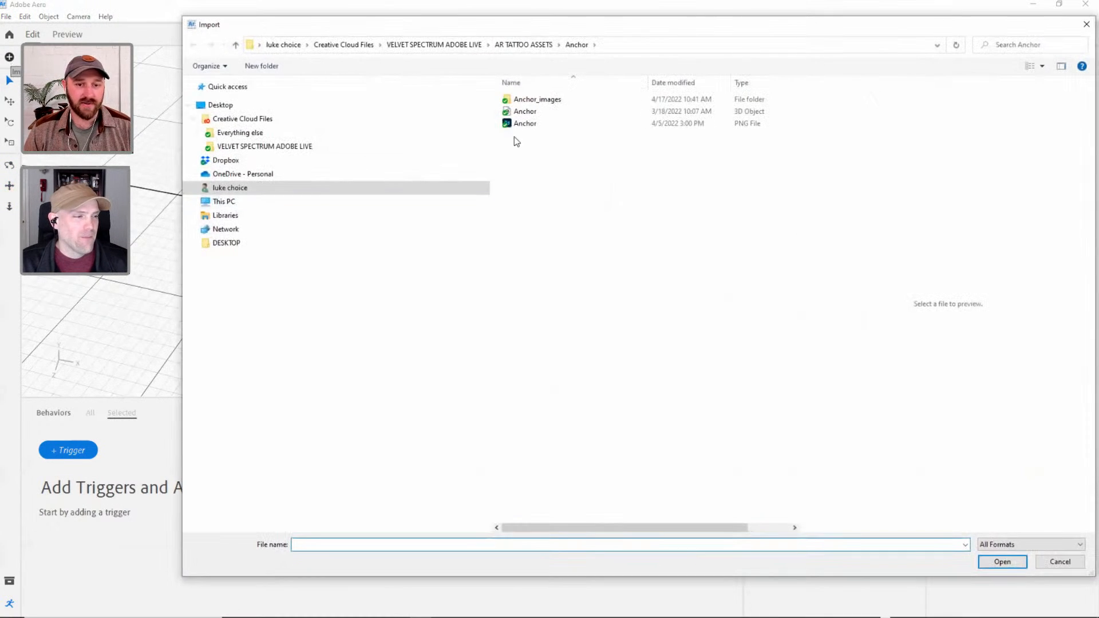
pyautogui.click(239, 146)
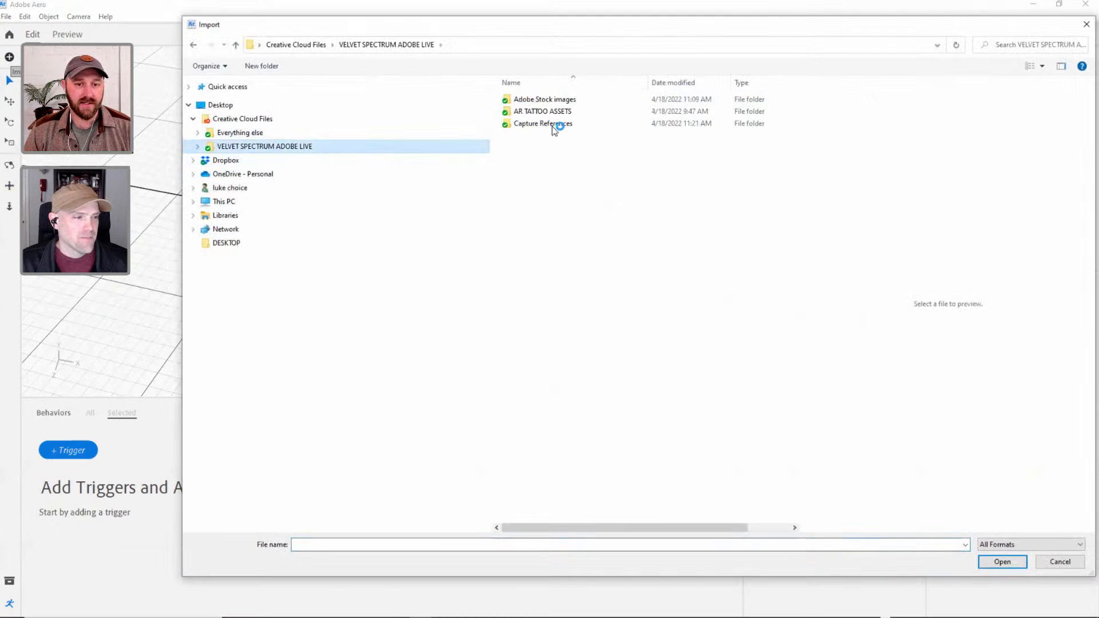
pyautogui.doubleClick(573, 113)
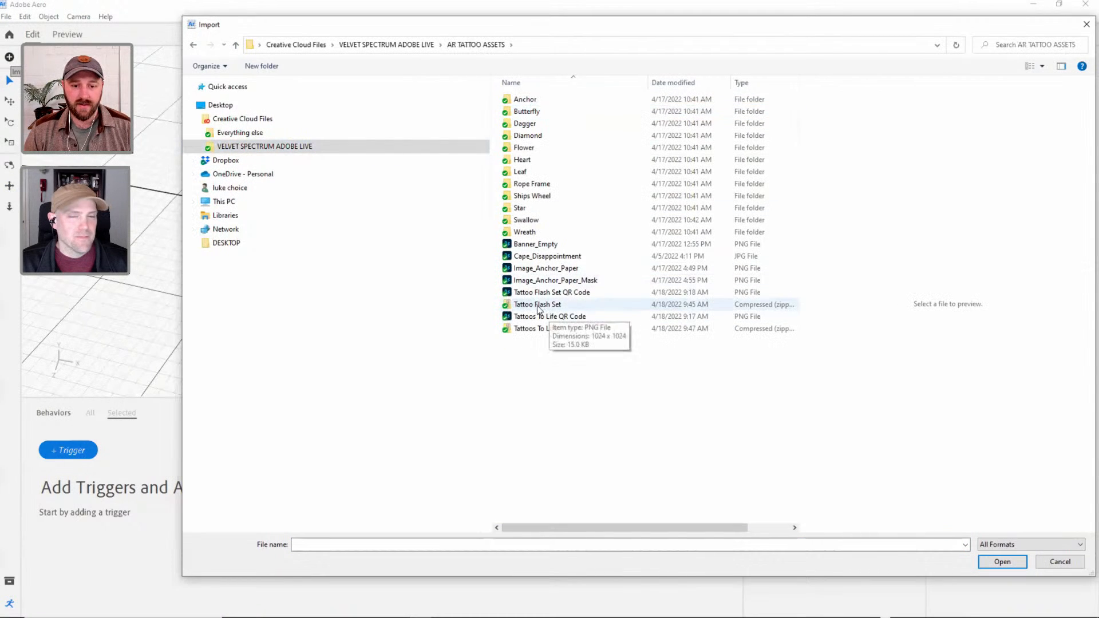
pyautogui.click(554, 280)
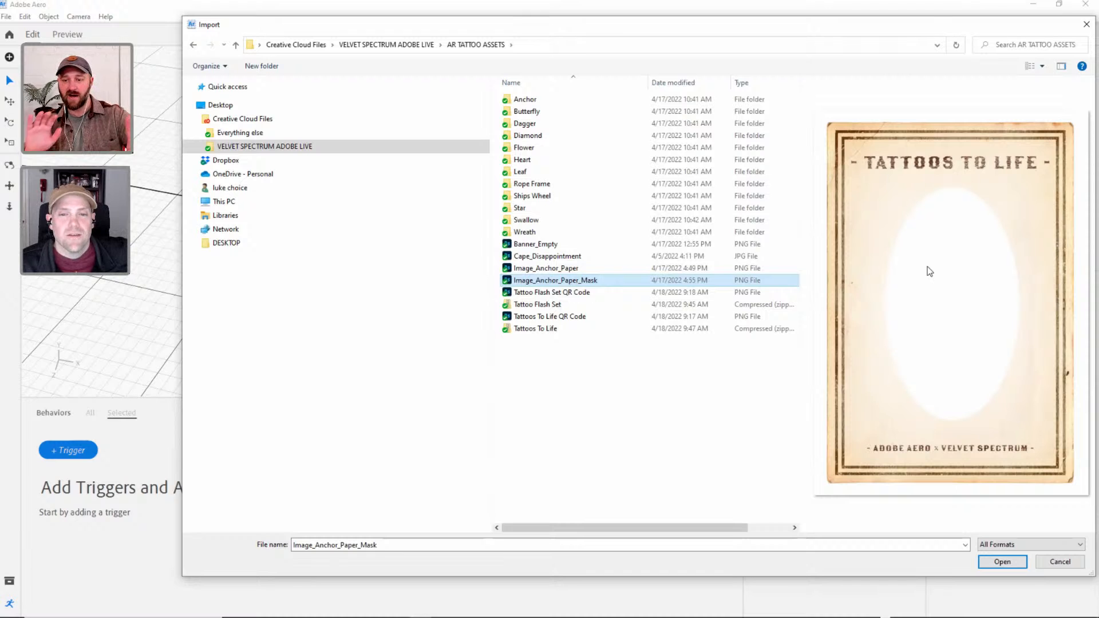
pyautogui.click(999, 560)
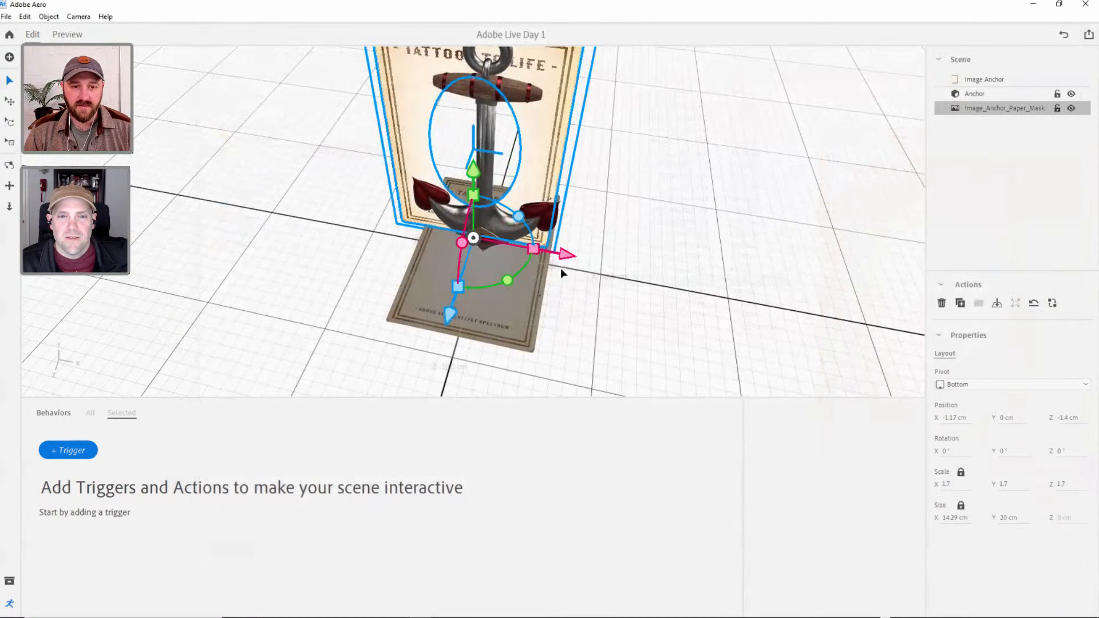
# Clear the selection, view the standing paper mask from the side, and hide the Behaviors area to enlarge the viewport.
pyautogui.click(473, 179)
pyautogui.moveTo(452, 171); pyautogui.dragTo(558, 131, button='right')
pyautogui.moveTo(537, 238); pyautogui.dragTo(543, 291, button='middle')
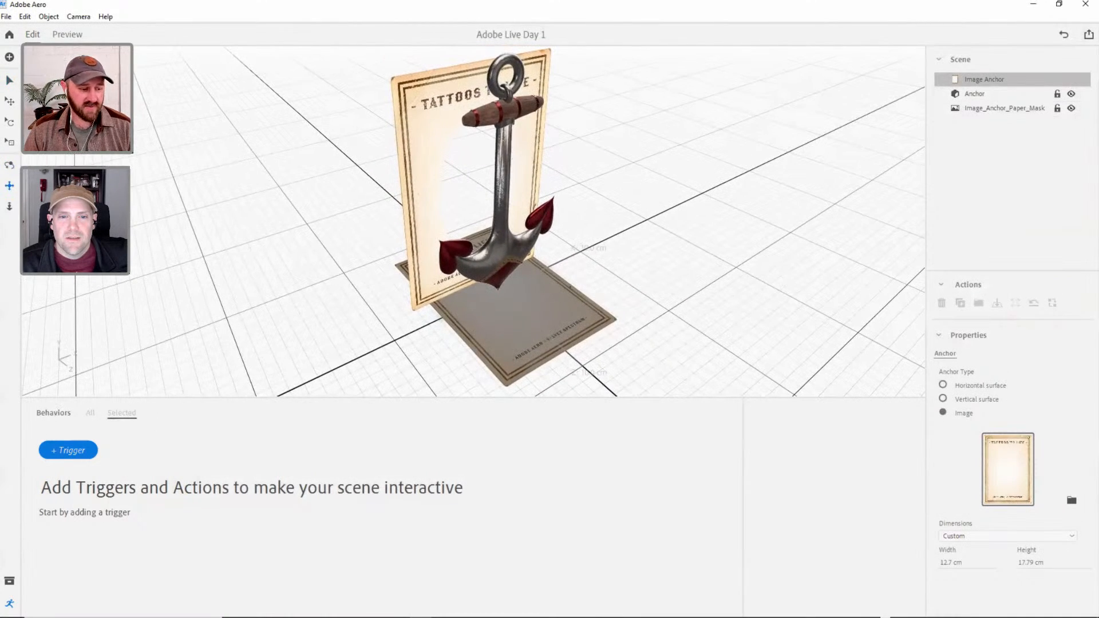
pyautogui.click(8, 608)
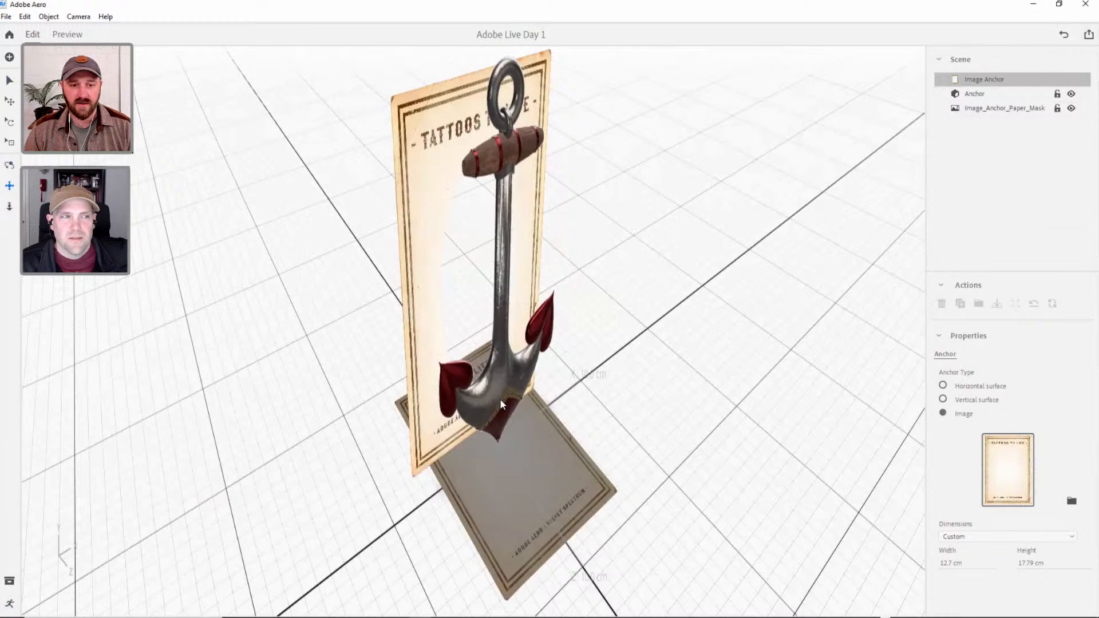
# Set the paper mask's pivot to Center and its X, Y and Z position to 0 cm.
pyautogui.click(973, 108)
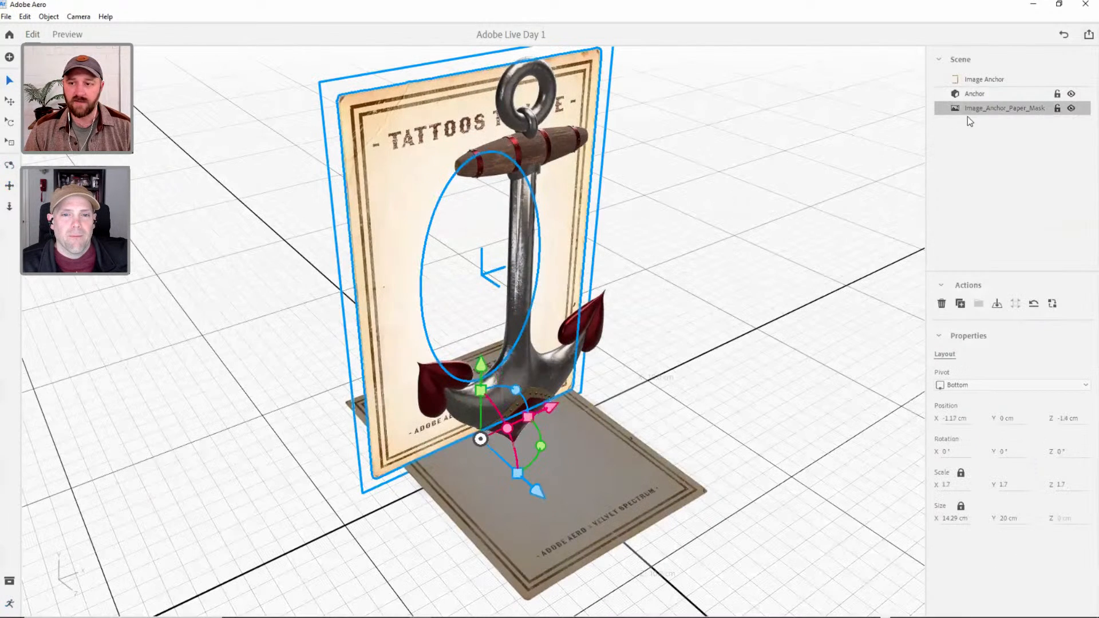
pyautogui.click(969, 385)
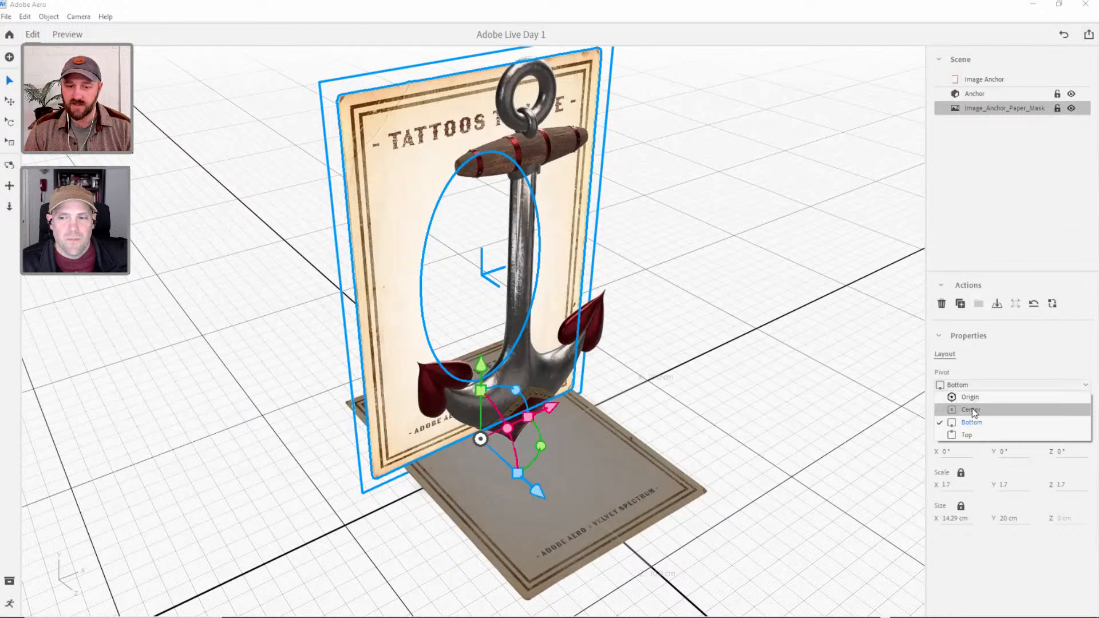
pyautogui.click(972, 410)
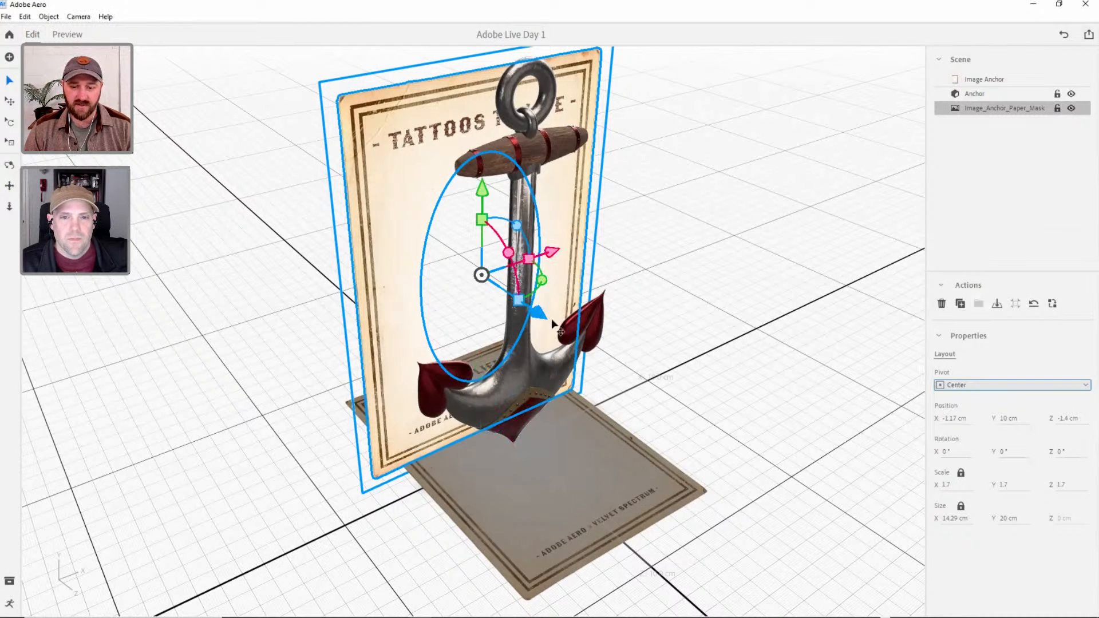
pyautogui.click(952, 420)
pyautogui.write('0')
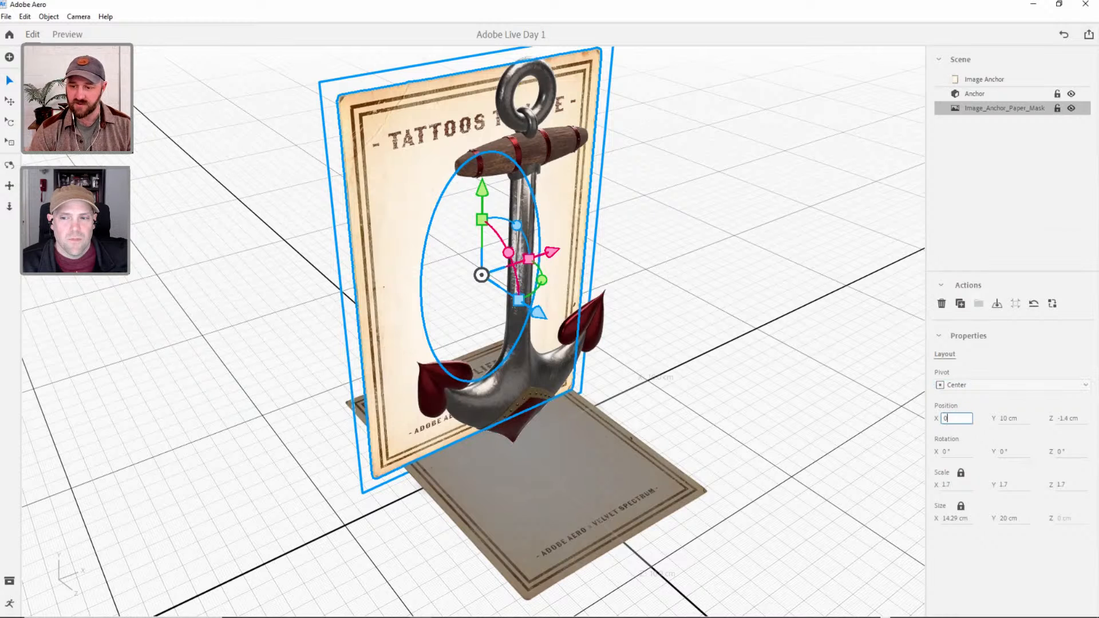
pyautogui.press('Tab')
pyautogui.write('0')
pyautogui.press('Tab')
pyautogui.write('0')
pyautogui.press('Tab')
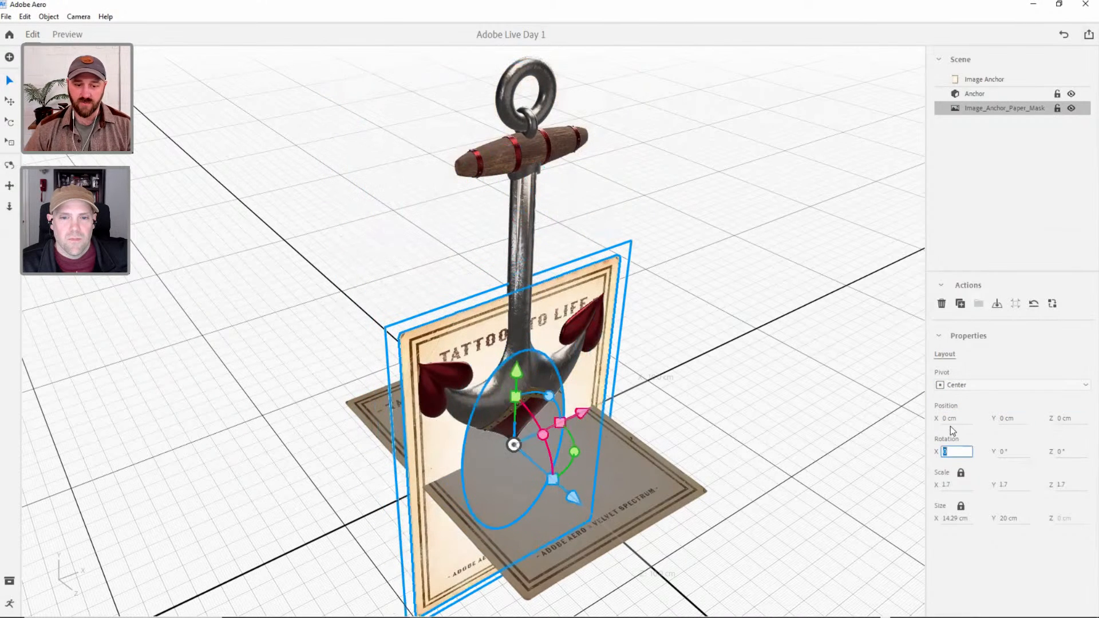
pyautogui.click(962, 104)
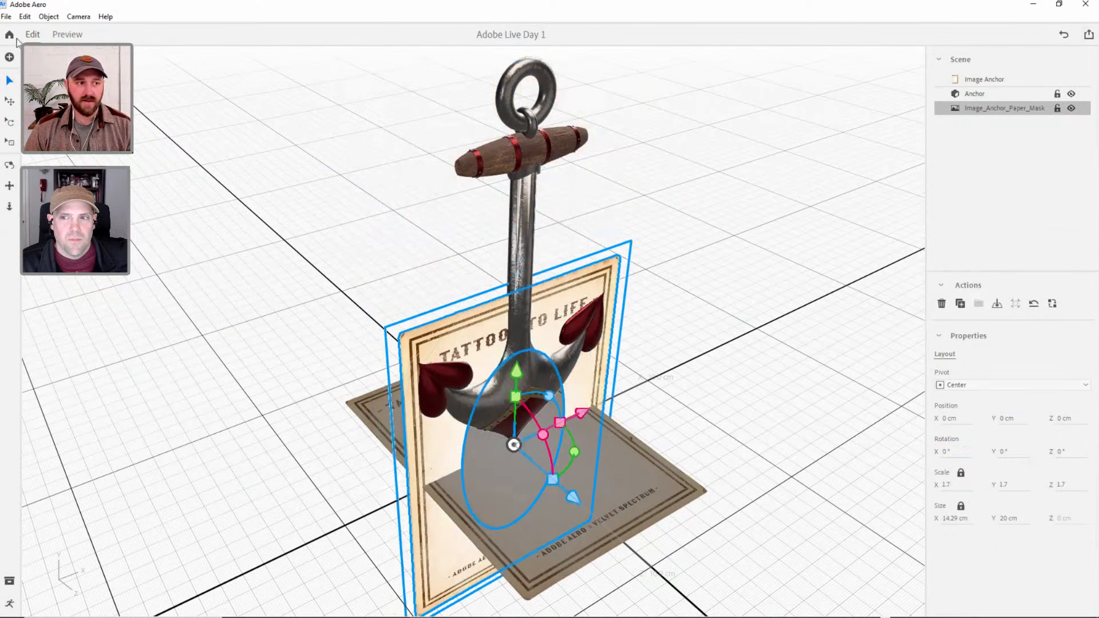
# Rotate the paper mask to 270° about X so it lies flat, and scale it uniformly to 1.5.
pyautogui.click(10, 124)
pyautogui.moveTo(553, 449); pyautogui.dragTo(488, 388)
pyautogui.press('v')
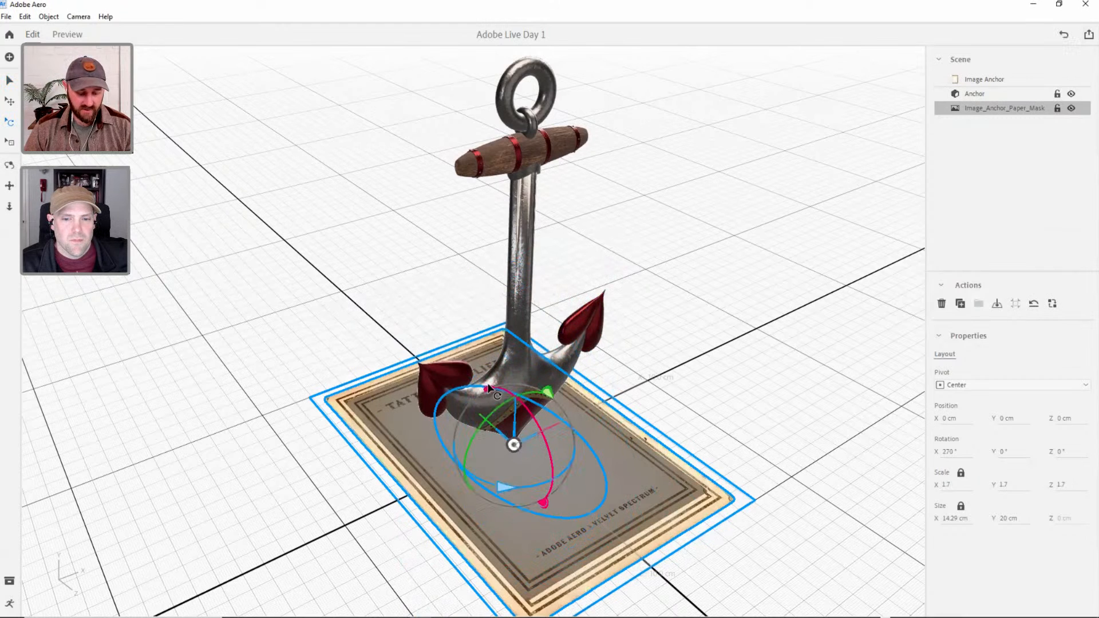
pyautogui.moveTo(516, 375); pyautogui.dragTo(512, 372)
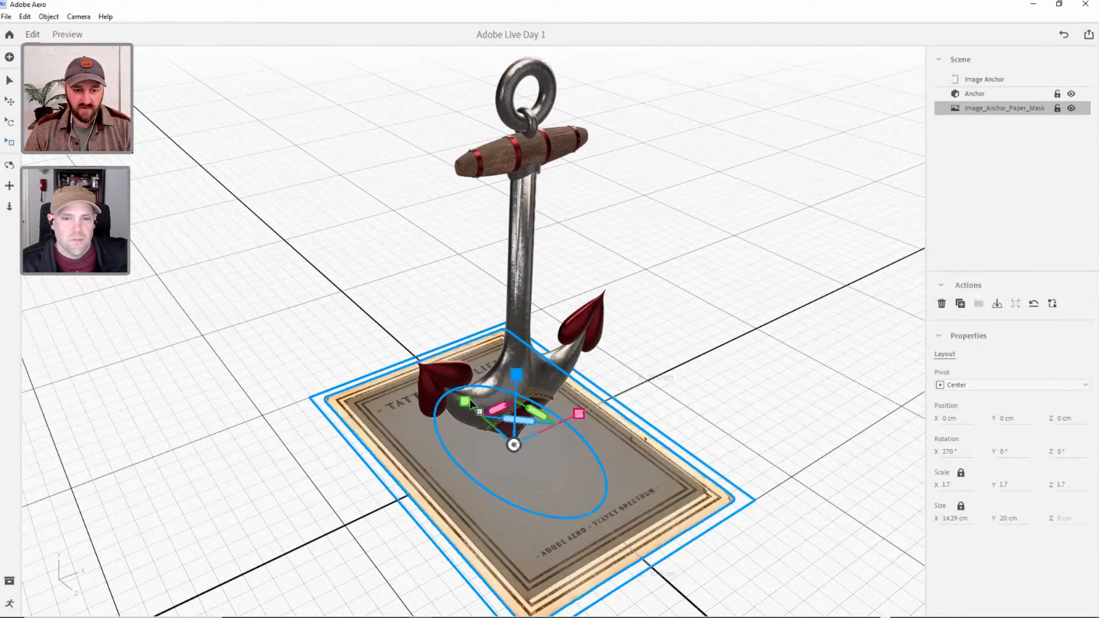
pyautogui.moveTo(465, 405); pyautogui.dragTo(470, 404)
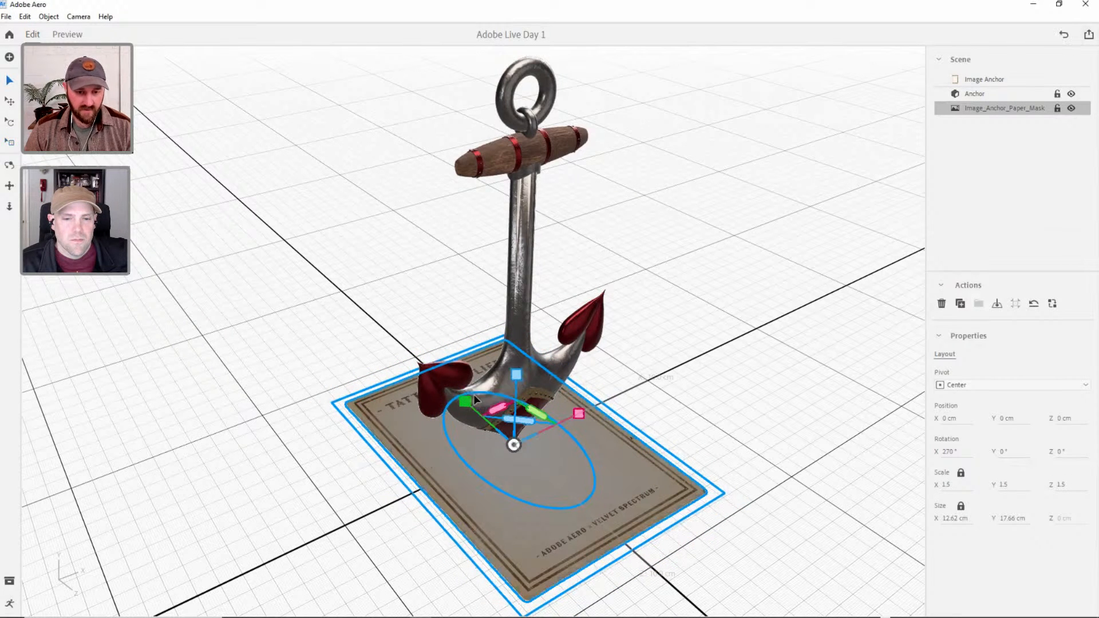
# Raise the paper mask a short distance above the image anchor and deselect it.
pyautogui.moveTo(515, 373); pyautogui.dragTo(519, 306)
pyautogui.moveTo(557, 452); pyautogui.dragTo(683, 460, button='right')
pyautogui.click(569, 446)
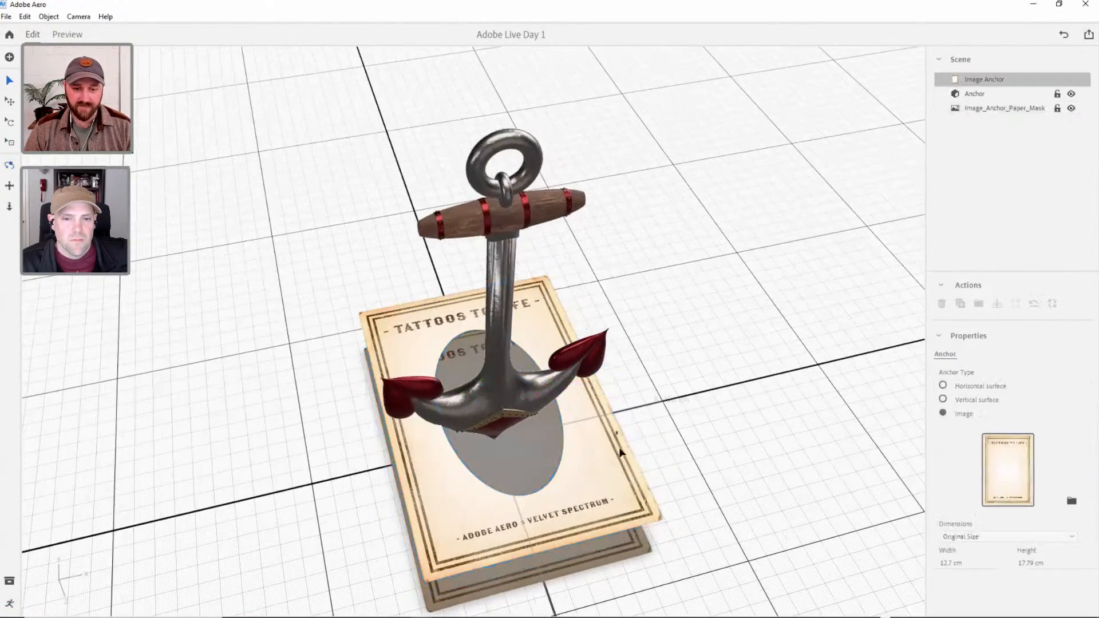
# Set the 3D anchor's pivot to Center and rotate it to 270° about X so it lies flat above the paper.
pyautogui.moveTo(592, 418); pyautogui.dragTo(511, 438, button='right')
pyautogui.click(490, 360)
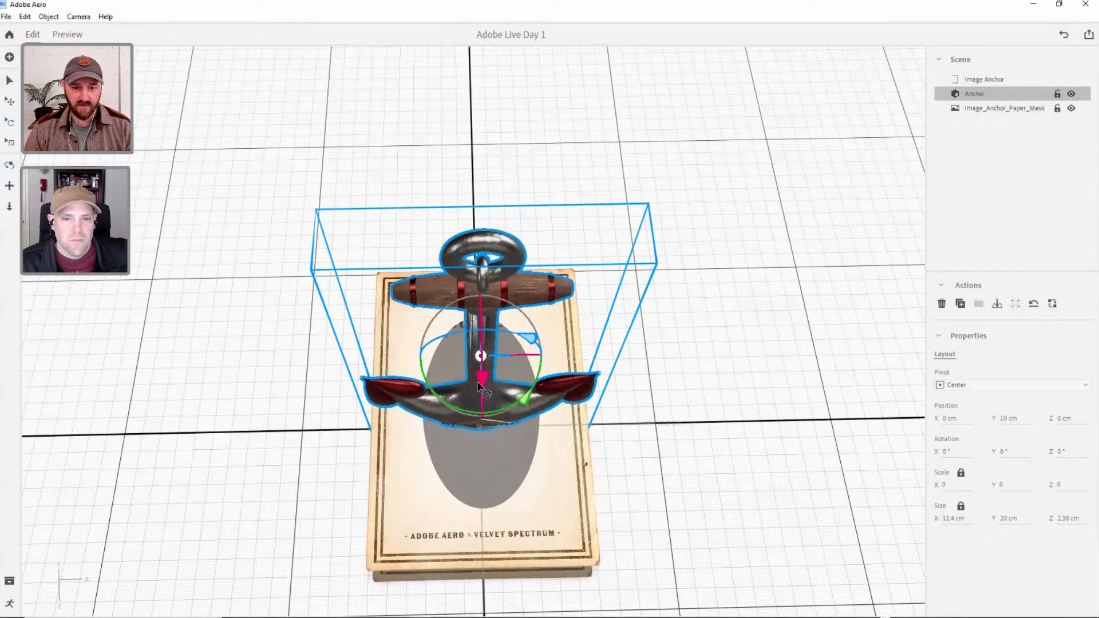
pyautogui.moveTo(483, 382); pyautogui.dragTo(493, 219)
# Lower the 3D anchor to a Y position of 5.5 cm and scale it down uniformly to 11 cm long.
pyautogui.moveTo(455, 334); pyautogui.dragTo(587, 263, button='right')
pyautogui.press('s')
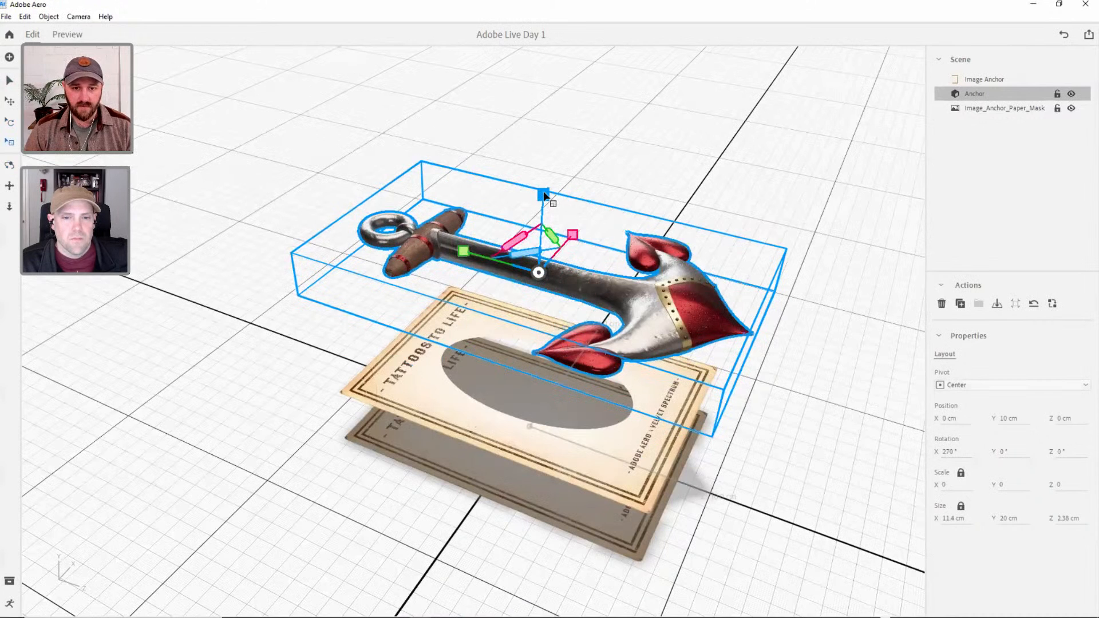
pyautogui.press('v')
pyautogui.moveTo(543, 193); pyautogui.dragTo(543, 273)
pyautogui.press('s')
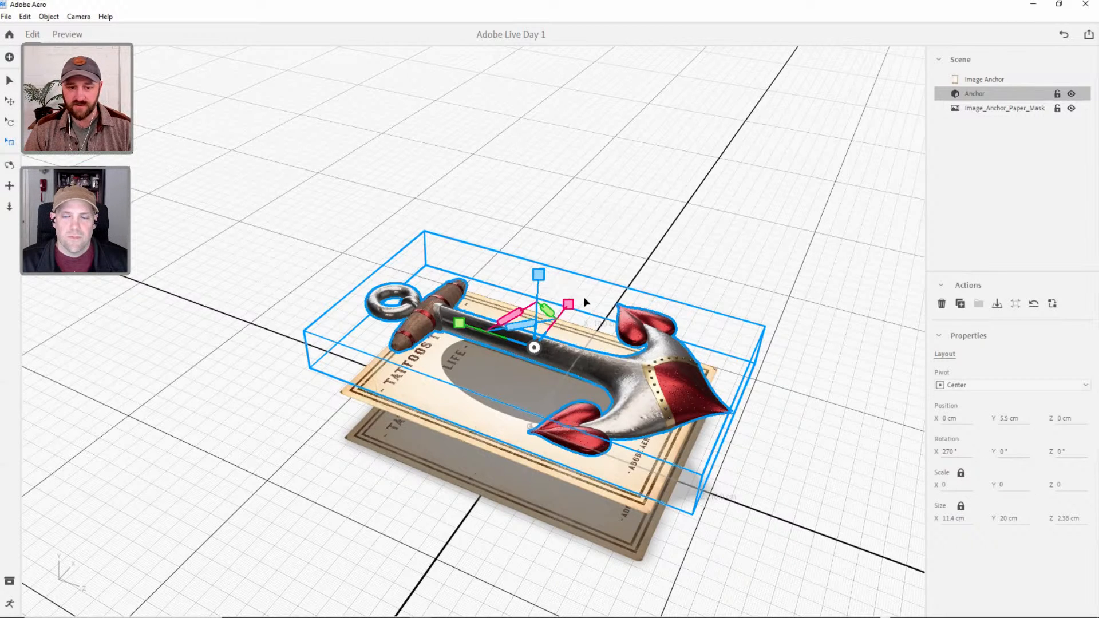
pyautogui.moveTo(538, 275); pyautogui.dragTo(513, 314)
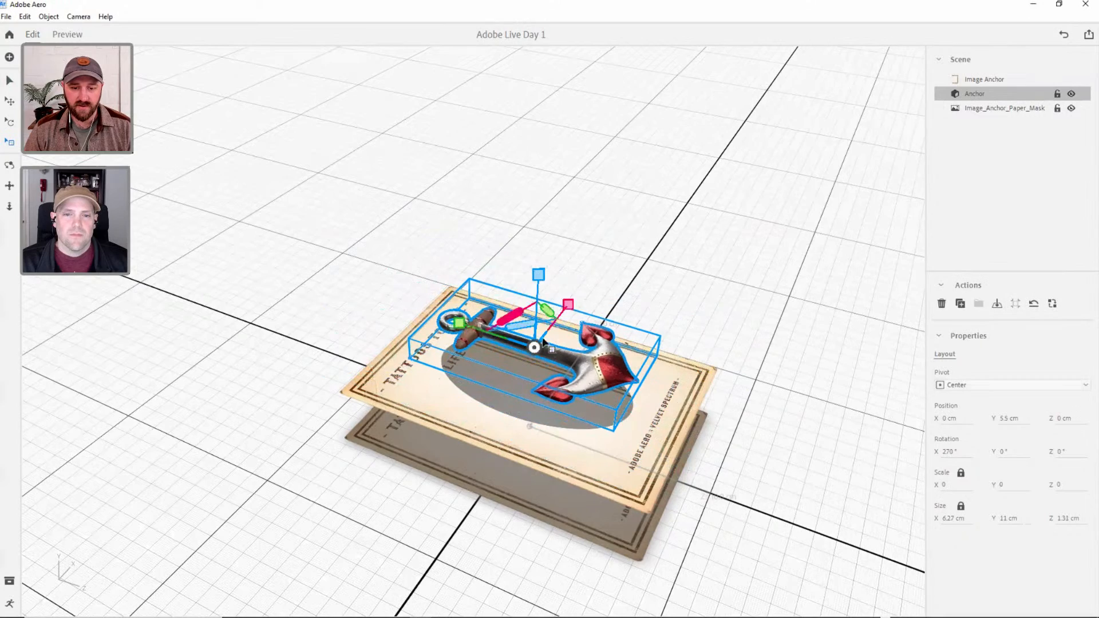
pyautogui.moveTo(595, 364); pyautogui.dragTo(547, 316, button='right')
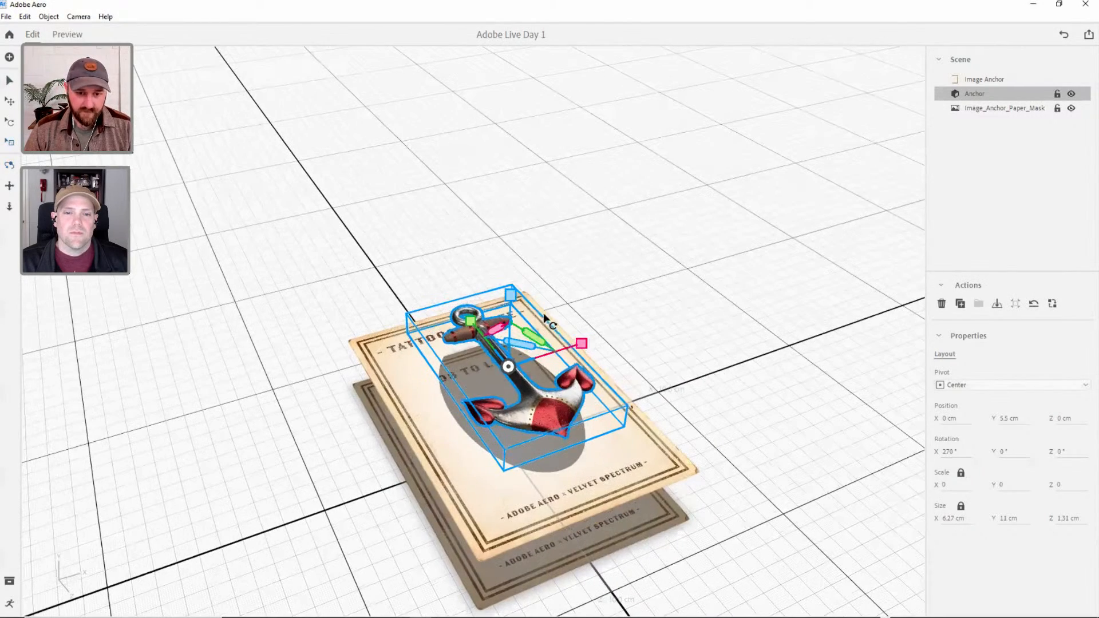
# Fine-tune the 3D anchor's height and uniform scale so it fits over the paper mask's oval opening, and deselect it.
pyautogui.moveTo(509, 295); pyautogui.dragTo(473, 350)
pyautogui.keyDown('alt'); pyautogui.moveTo(483, 470); pyautogui.dragTo(483, 502); pyautogui.keyUp('alt')
pyautogui.press('s')
pyautogui.moveTo(486, 338); pyautogui.dragTo(478, 323)
pyautogui.click(481, 376)
pyautogui.keyDown('alt'); pyautogui.moveTo(481, 376); pyautogui.dragTo(484, 342); pyautogui.keyUp('alt')
pyautogui.scroll(5, 530, 316)
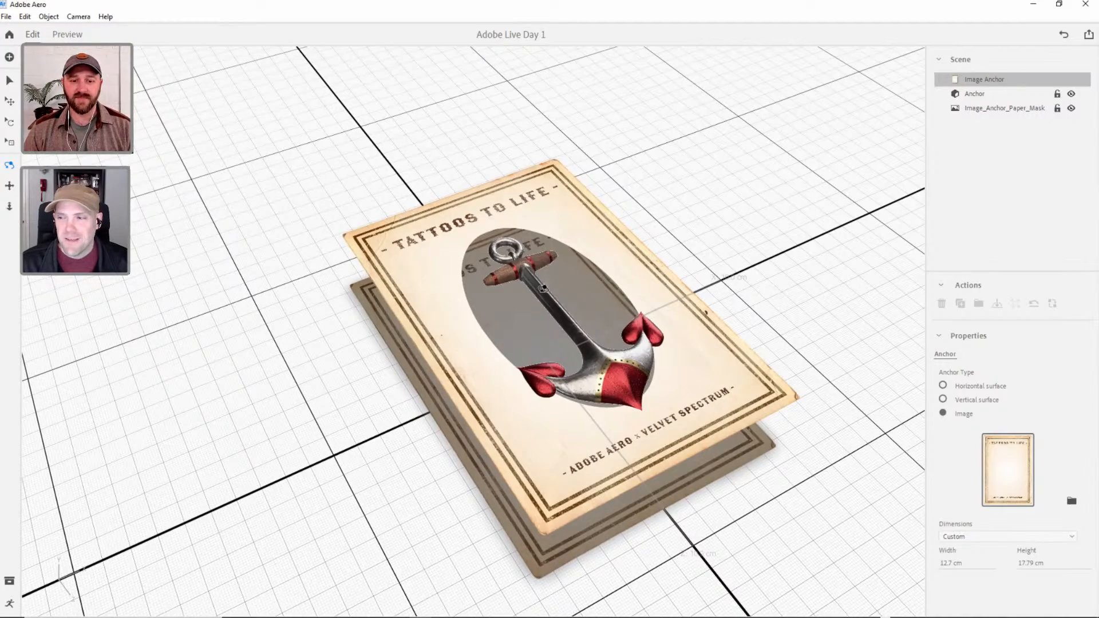
# Examine from several angles how the 3D anchor and paper mask are layered above the image anchor.
pyautogui.moveTo(542, 287)
pyautogui.mouseDown()
pyautogui.moveTo(568, 288)
pyautogui.moveTo(550, 299)
pyautogui.mouseUp()
pyautogui.scroll(1, 567, 293)
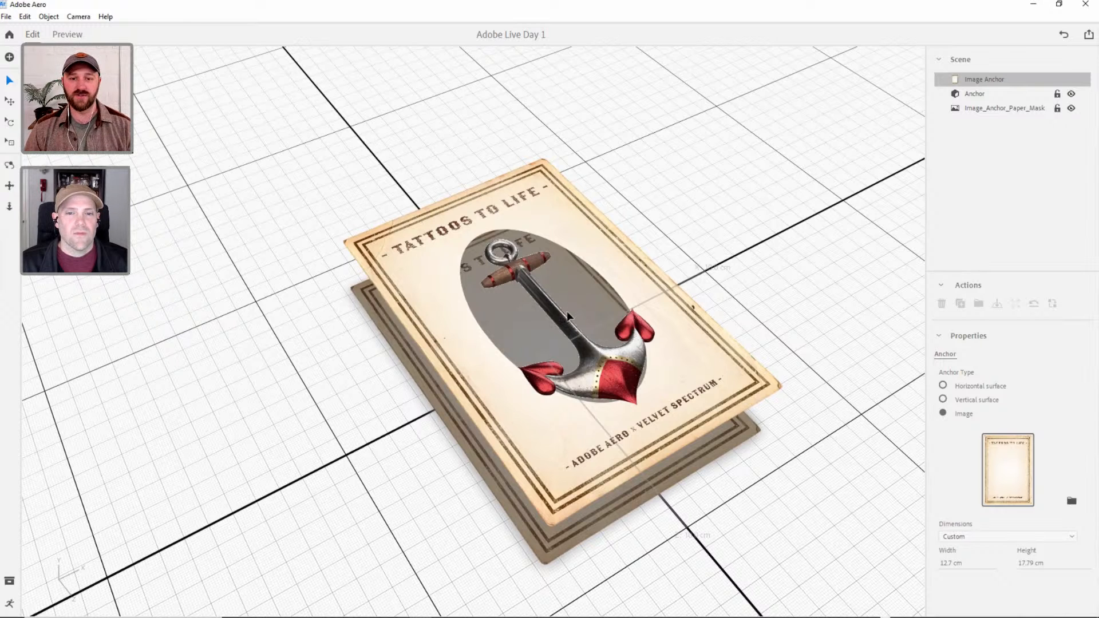
pyautogui.keyDown('alt'); pyautogui.moveTo(574, 309); pyautogui.dragTo(566, 312, button='middle'); pyautogui.keyUp('alt')
pyautogui.keyDown('alt'); pyautogui.moveTo(566, 312); pyautogui.dragTo(565, 354, button='right'); pyautogui.keyUp('alt')
pyautogui.keyDown('alt'); pyautogui.moveTo(563, 355); pyautogui.dragTo(561, 349); pyautogui.keyUp('alt')
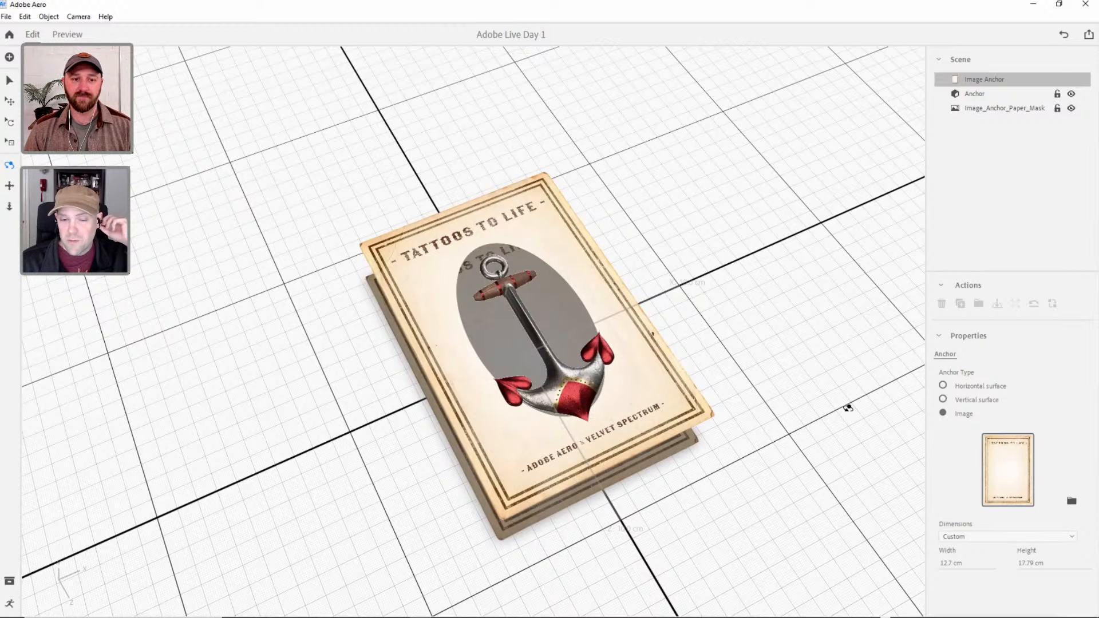
pyautogui.moveTo(630, 388); pyautogui.dragTo(364, 193)
# Import the Cape_Disappointment photo from the AR TATTOO ASSETS folder into the scene.
pyautogui.click(9, 57)
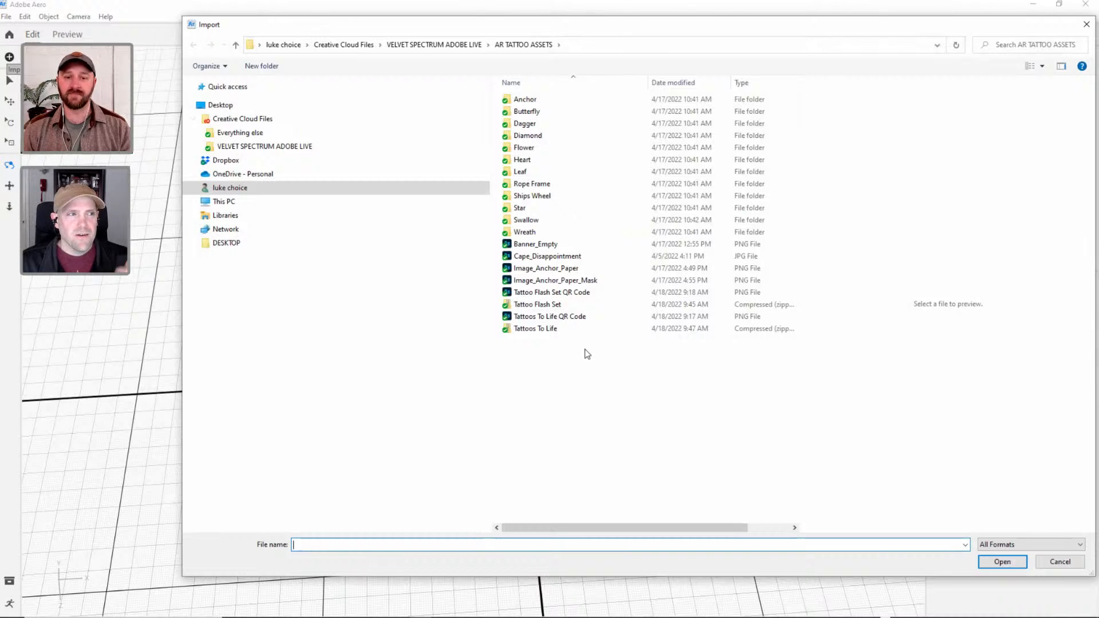
pyautogui.press('Escape')
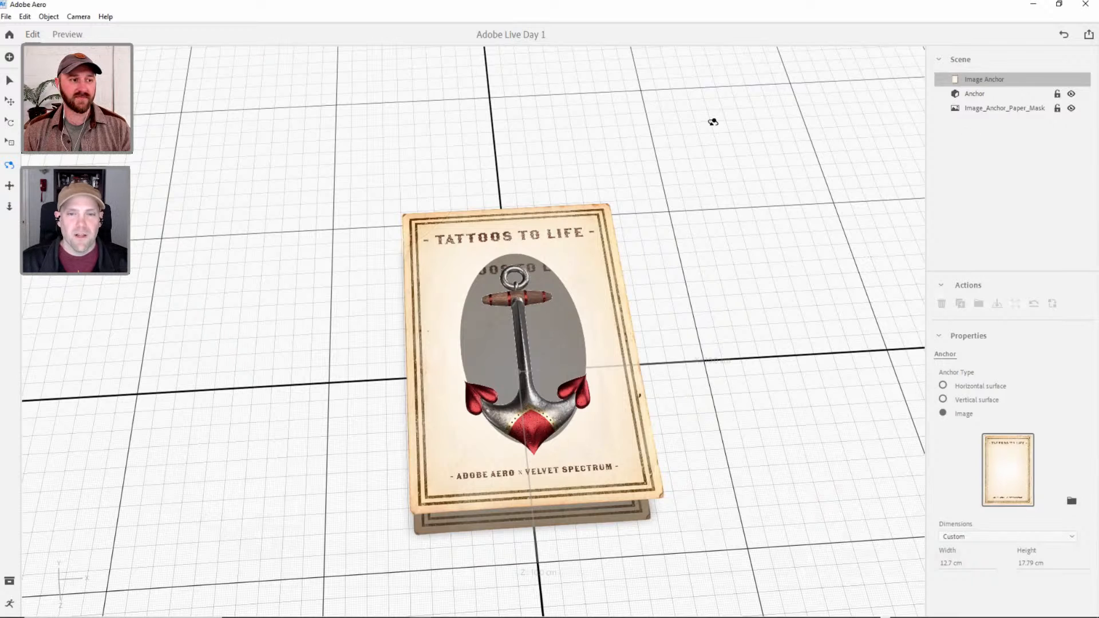
pyautogui.click(9, 57)
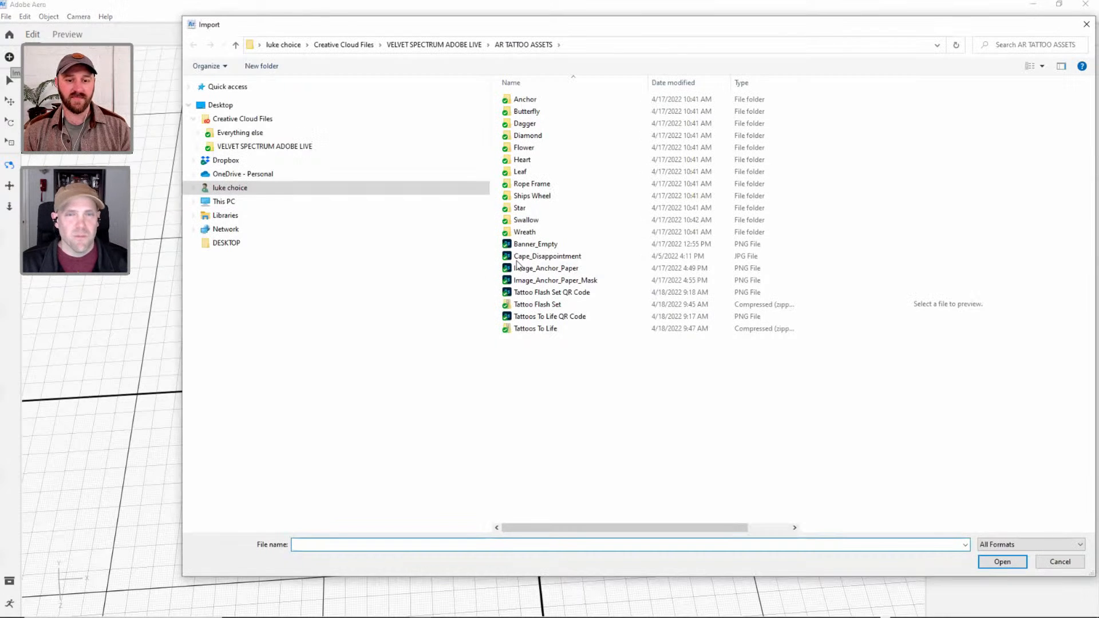
pyautogui.click(555, 257)
pyautogui.click(1002, 561)
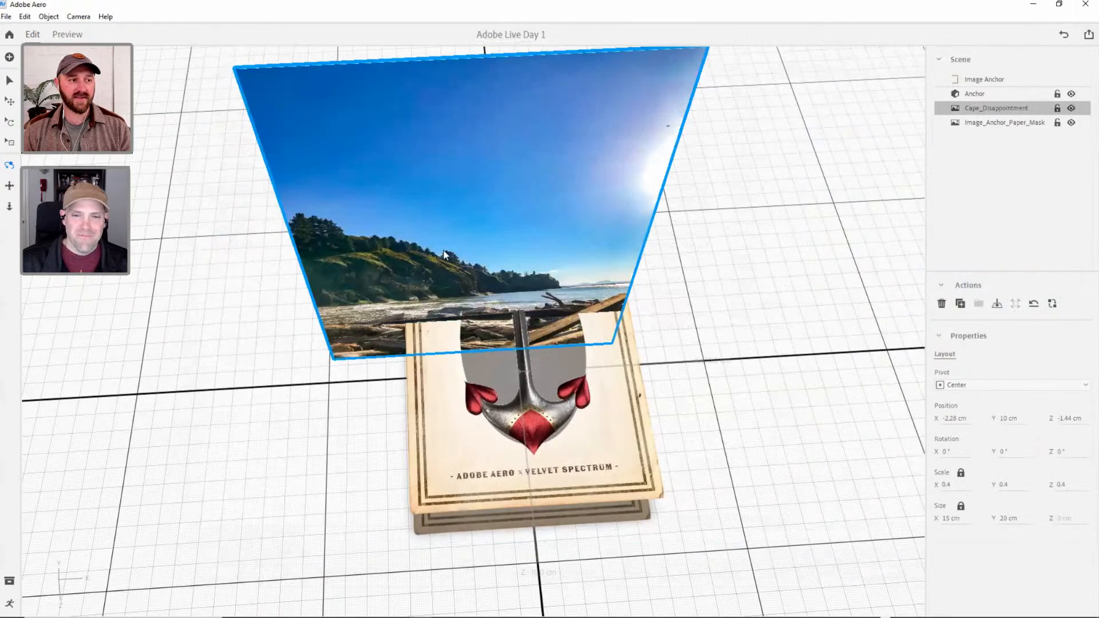
# Set the Cape_Disappointment photo's position to 0 cm on X, Y and Z to centre it on the image anchor.
pyautogui.press('v')
pyautogui.moveTo(498, 348); pyautogui.dragTo(628, 281, button='right')
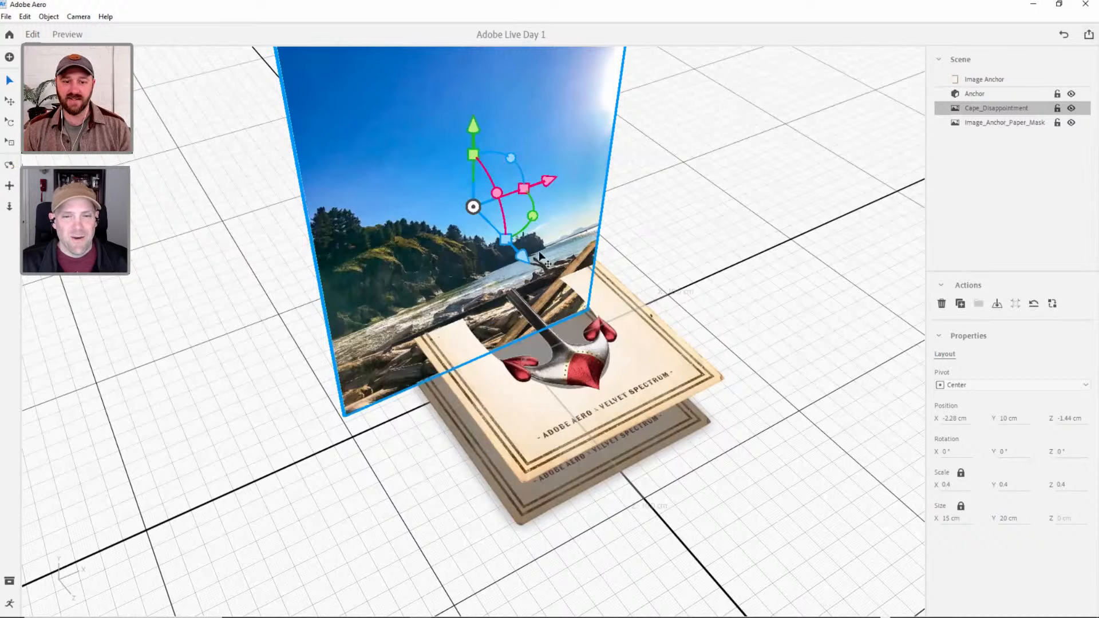
pyautogui.write('0')
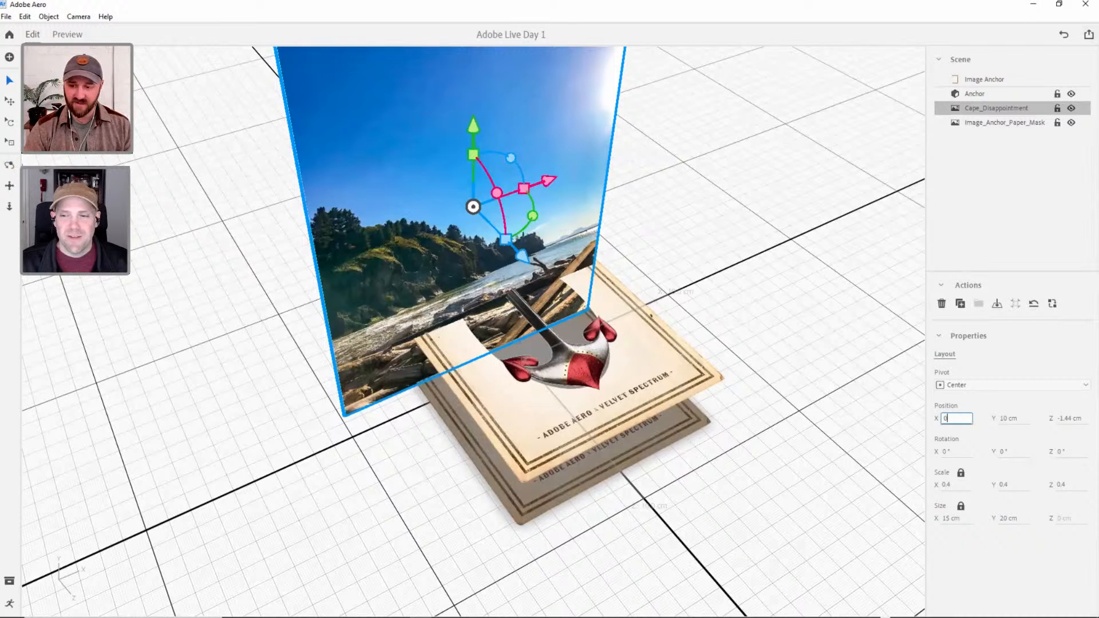
pyautogui.press('Tab')
pyautogui.write('0')
pyautogui.press('Tab')
pyautogui.write('0')
pyautogui.press('Tab')
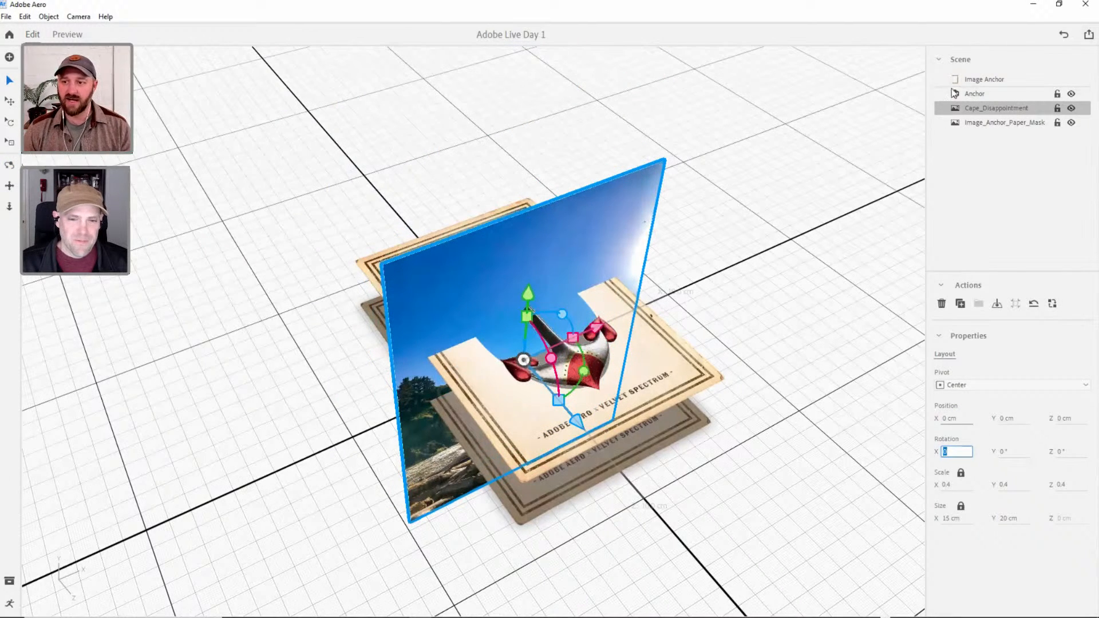
# Rotate the Cape_Disappointment photo to 270° about X so it lies flat, and raise it to a Y position of 1.8 cm.
pyautogui.click(547, 357)
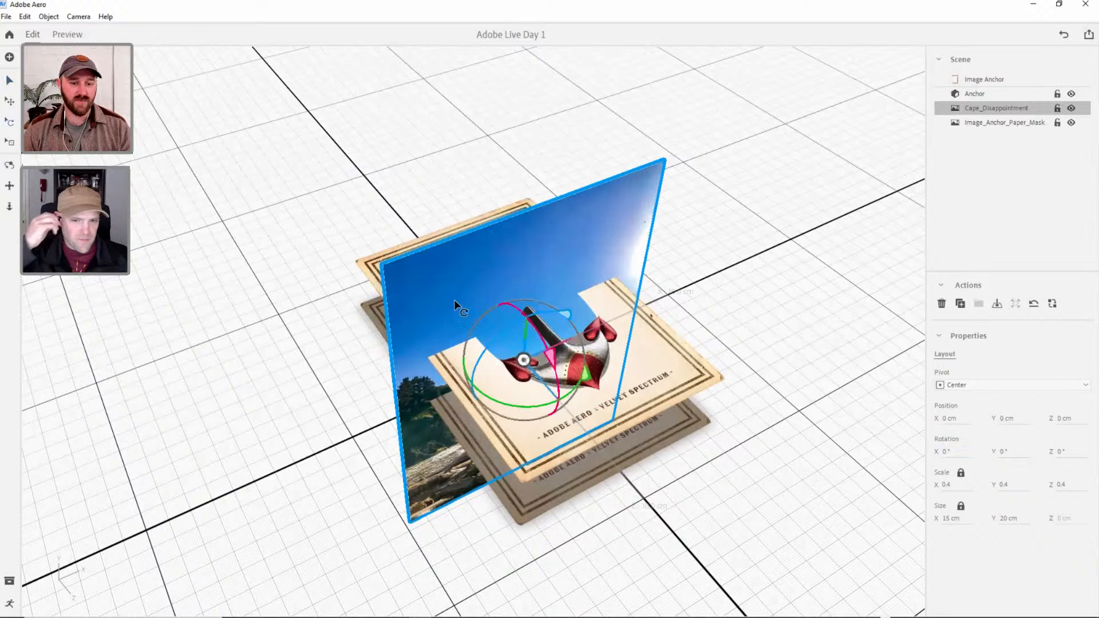
pyautogui.moveTo(547, 358); pyautogui.dragTo(527, 265)
pyautogui.press('v')
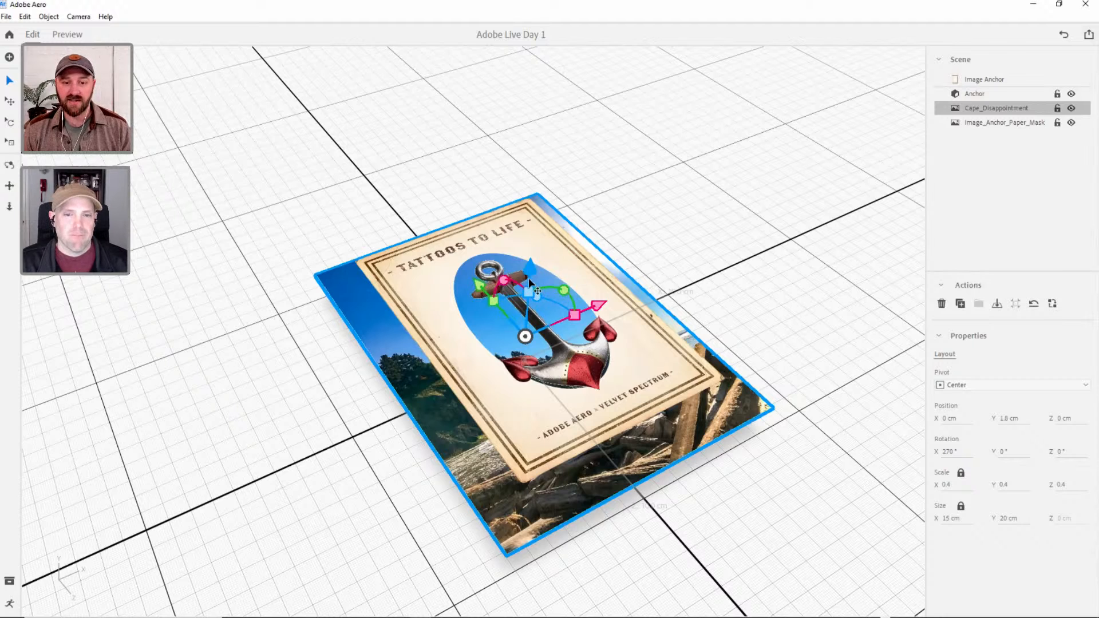
# Scale the photo uniformly to 0.3, shift it to a Z position of -0.67 cm behind the oval opening, and deselect it.
pyautogui.moveTo(493, 300)
pyautogui.mouseDown()
pyautogui.moveTo(484, 293)
pyautogui.moveTo(491, 302)
pyautogui.mouseUp()
pyautogui.moveTo(501, 371); pyautogui.dragTo(495, 403, button='right')
pyautogui.moveTo(514, 273); pyautogui.dragTo(515, 260)
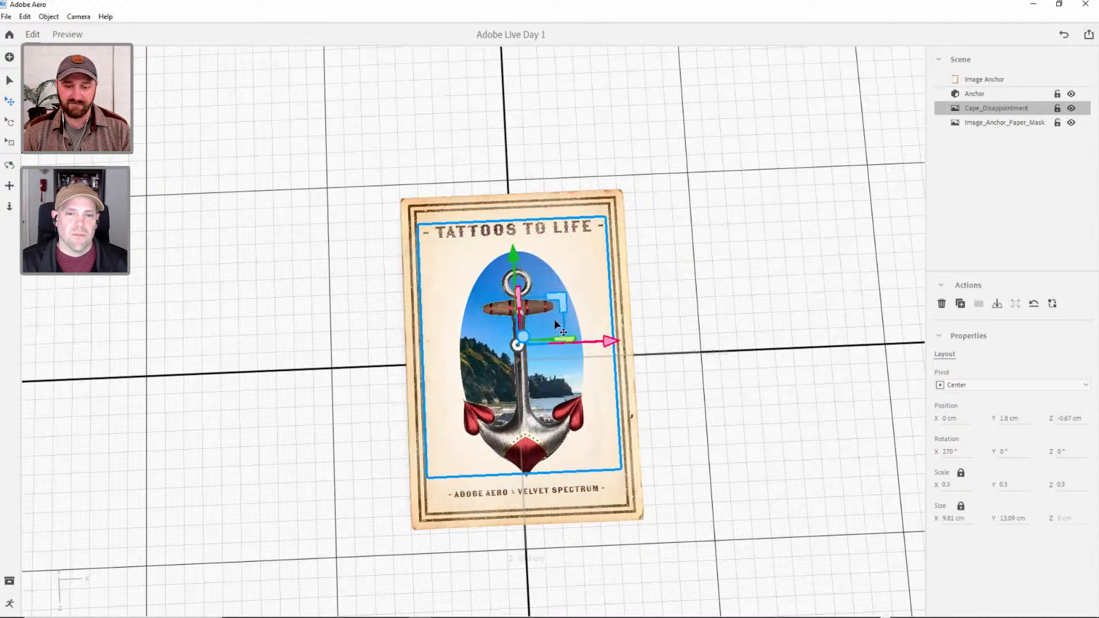
pyautogui.click(706, 396)
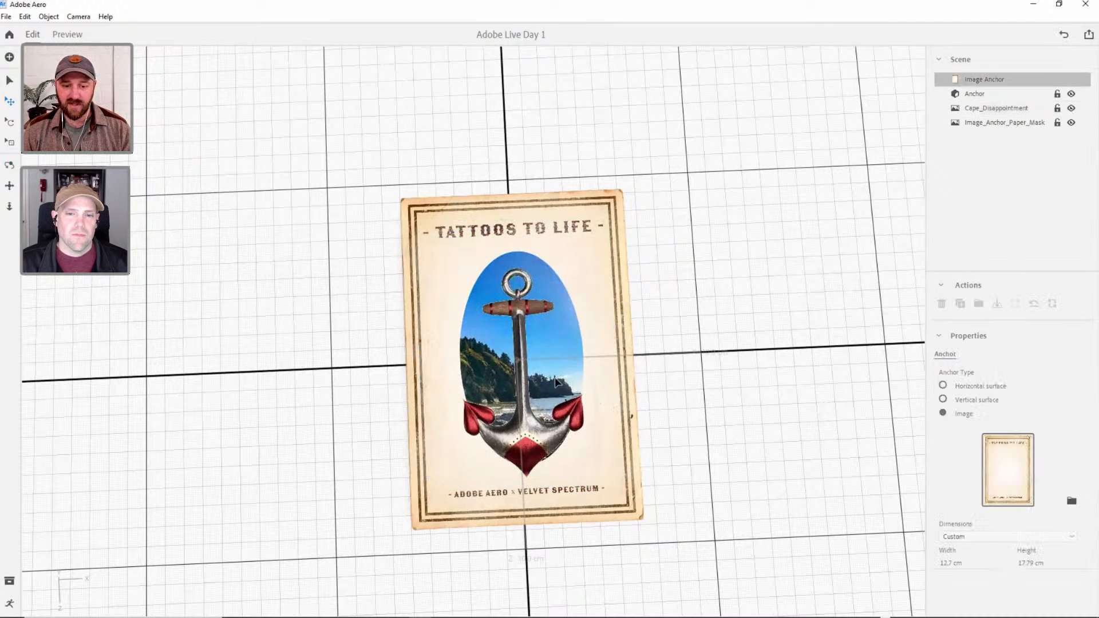
pyautogui.moveTo(595, 334); pyautogui.dragTo(550, 359, button='right')
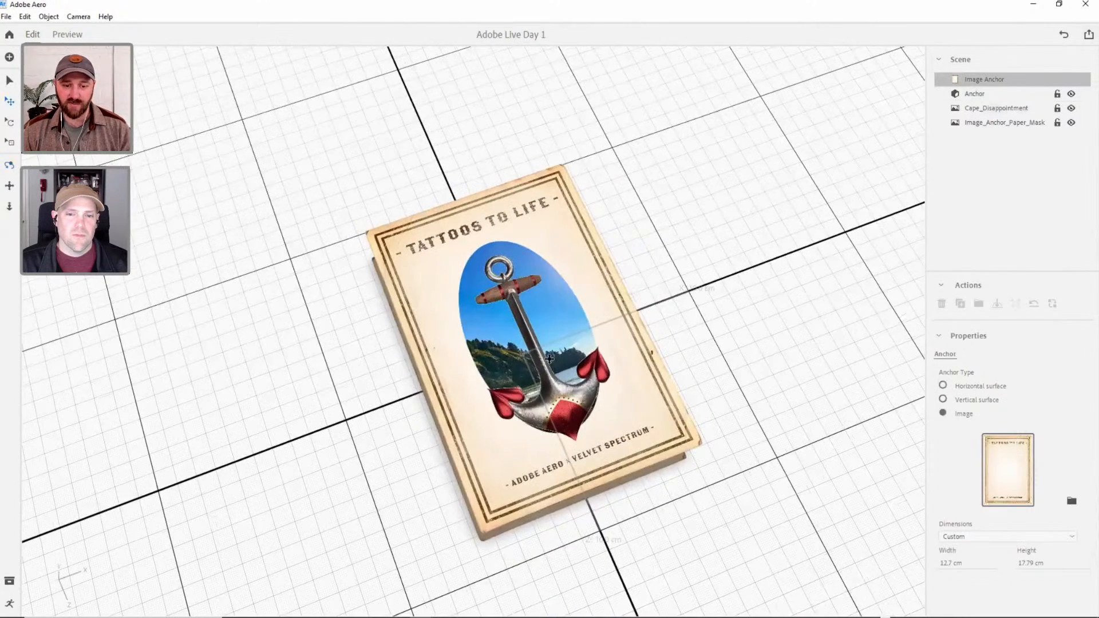
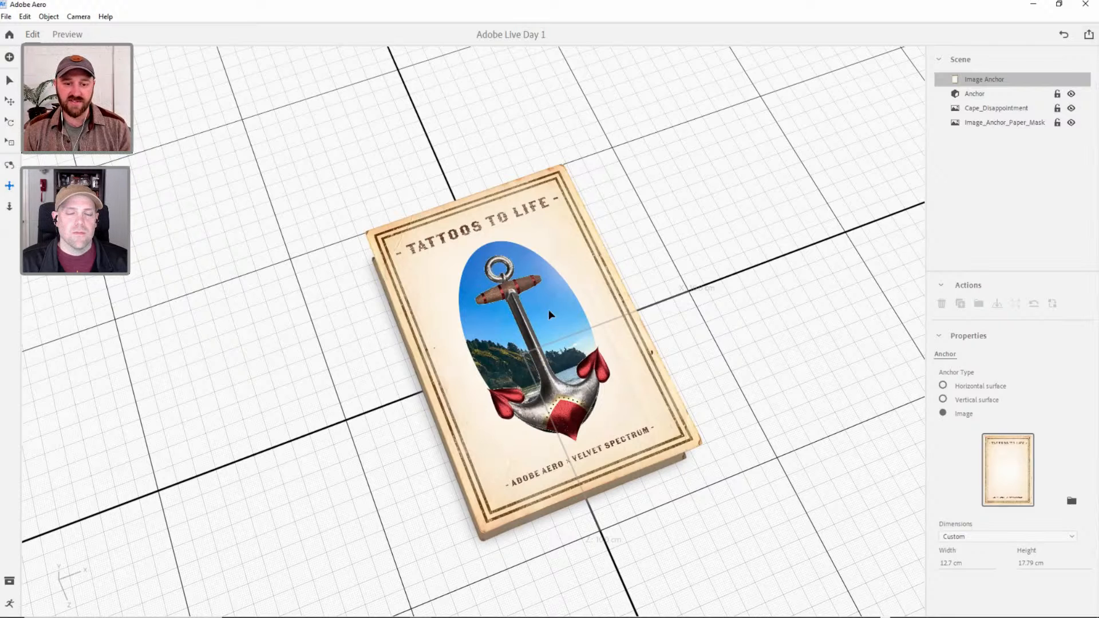
# Lower the Cape_Disappointment photo to a Y position of about 0.93 cm, farther beneath the masked paper, and deselect it.
pyautogui.click(990, 108)
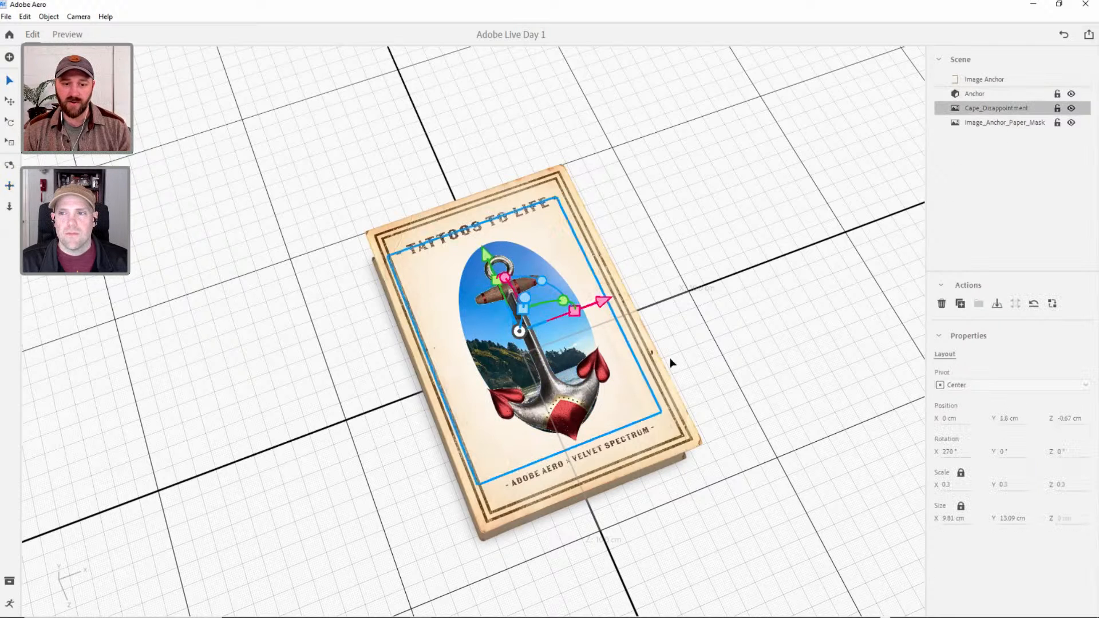
pyautogui.moveTo(605, 399); pyautogui.dragTo(561, 319, button='right')
pyautogui.scroll(1, 613, 382)
pyautogui.scroll(2, 612, 382)
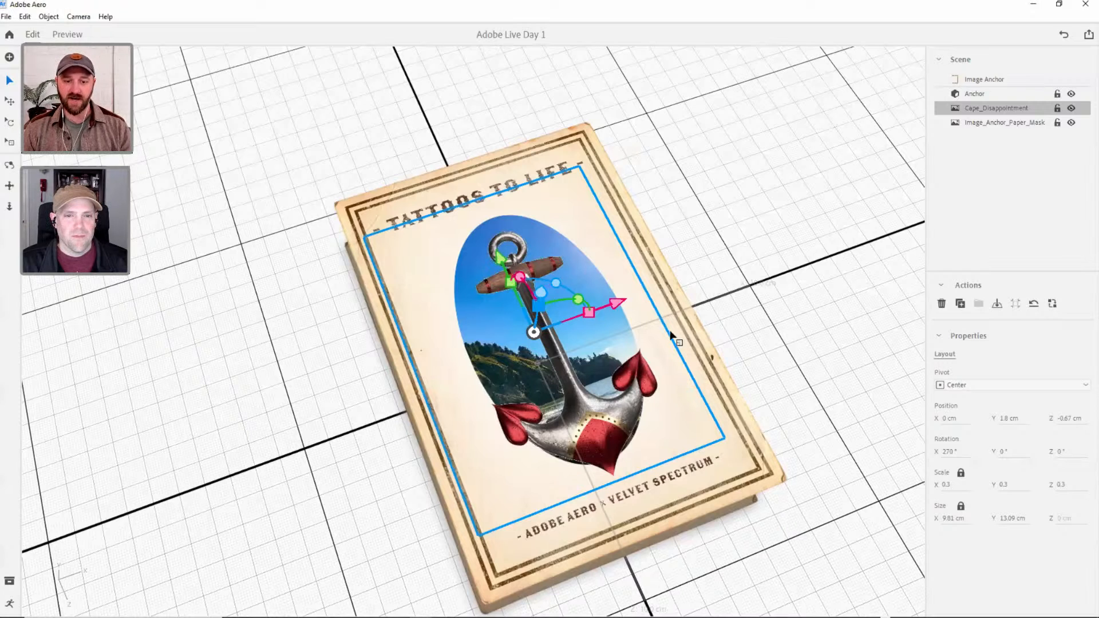
pyautogui.click(335, 419)
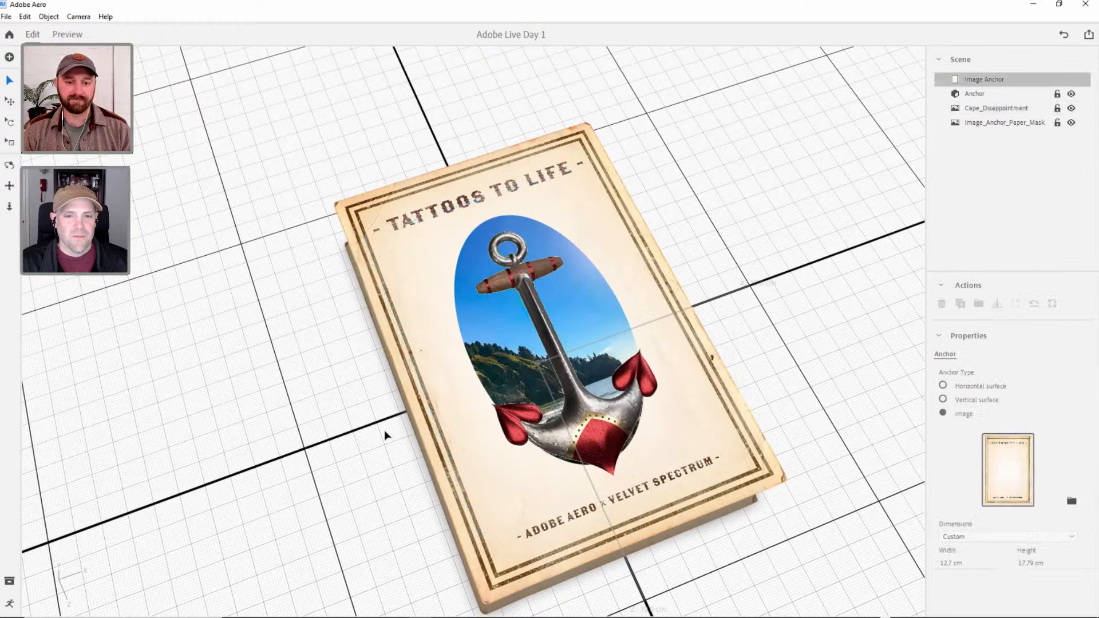
pyautogui.moveTo(572, 252); pyautogui.dragTo(687, 189, button='right')
pyautogui.click(620, 347)
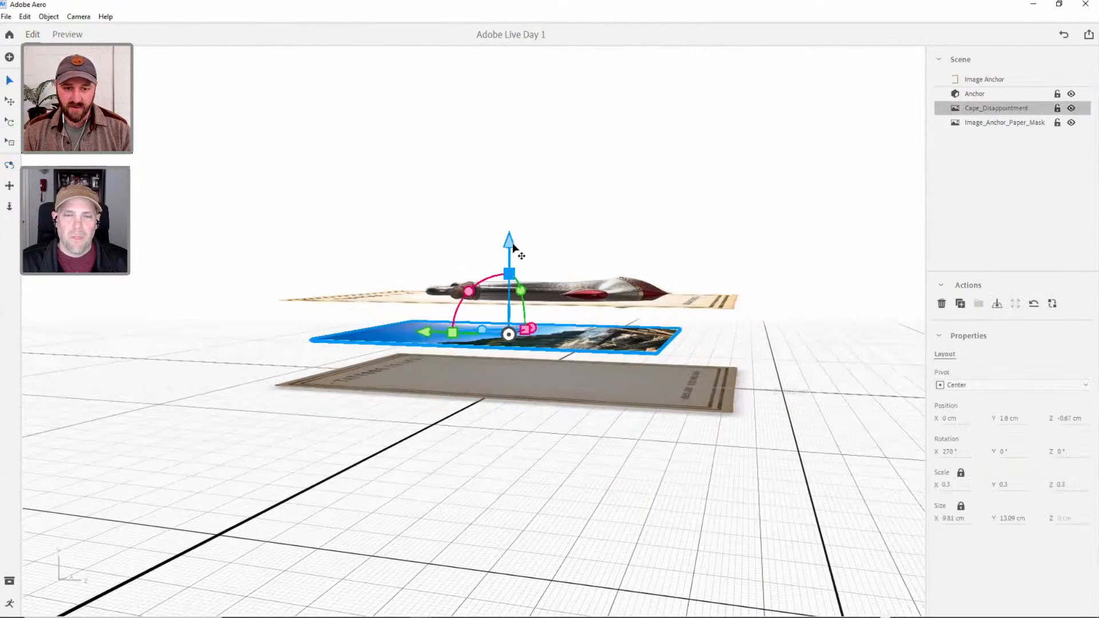
pyautogui.moveTo(508, 247)
pyautogui.mouseDown()
pyautogui.moveTo(509, 274)
pyautogui.moveTo(512, 267)
pyautogui.mouseUp()
pyautogui.moveTo(563, 283); pyautogui.dragTo(533, 310, button='right')
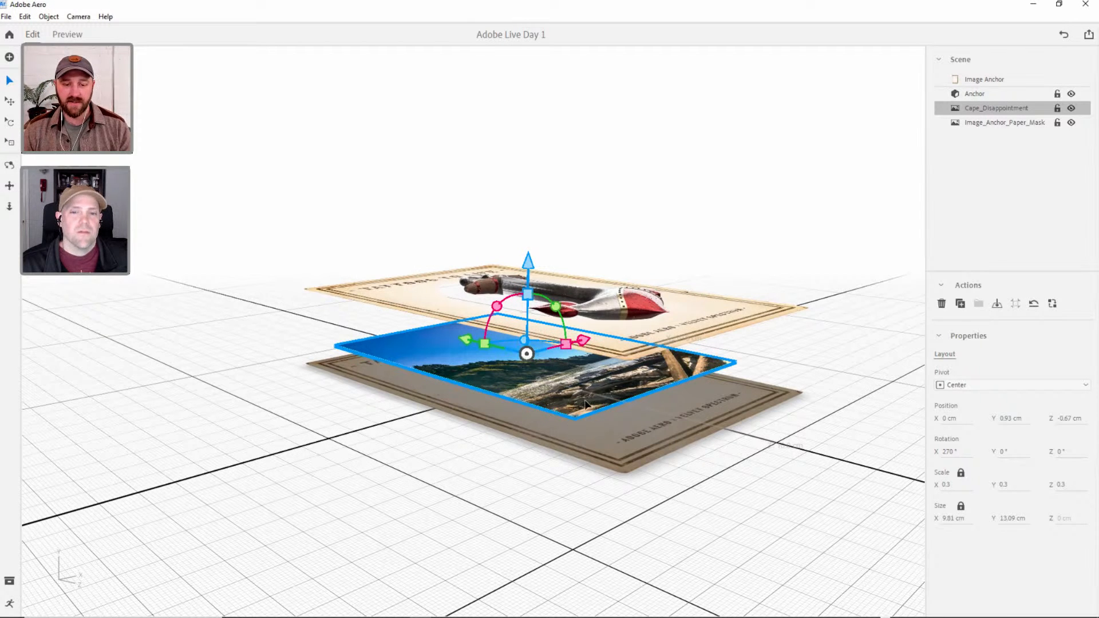
pyautogui.moveTo(710, 255); pyautogui.dragTo(605, 398, button='middle')
pyautogui.scroll(-1, 589, 411)
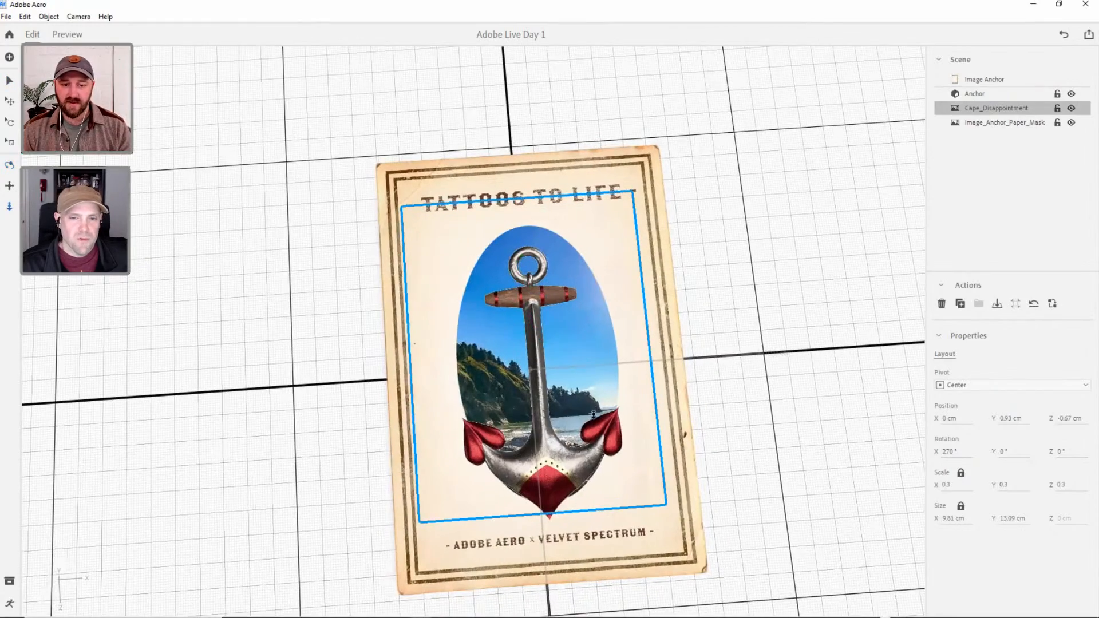
pyautogui.scroll(-3, 587, 412)
pyautogui.moveTo(675, 380); pyautogui.dragTo(626, 388, button='middle')
pyautogui.click(627, 388)
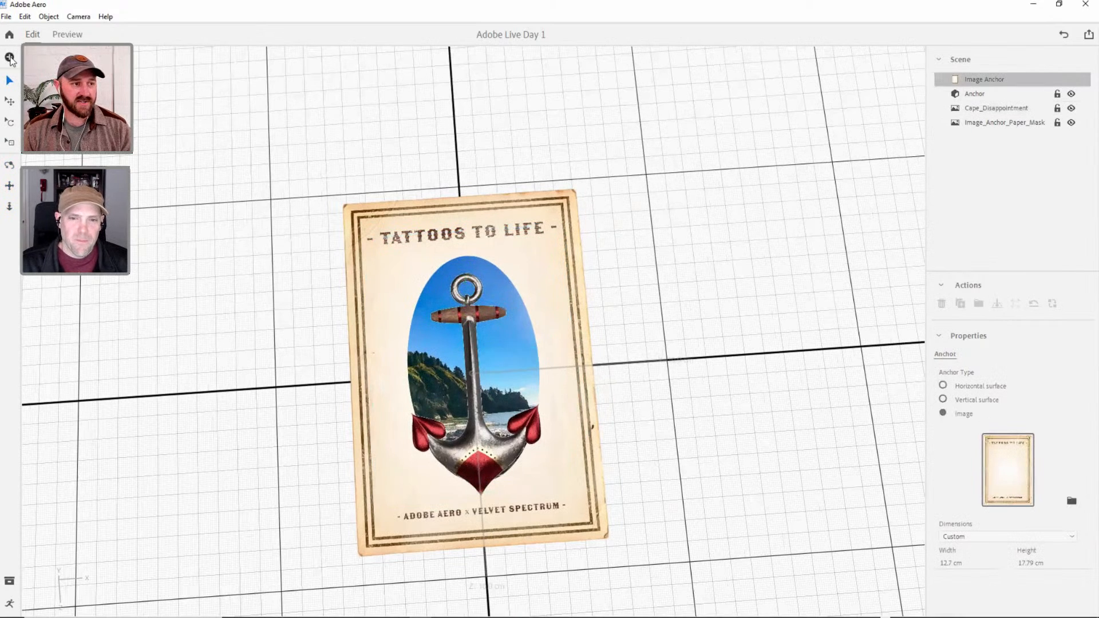
# Import the Rope_Frame 3D object from the Rope Frame folder in AR TATTOO ASSETS.
pyautogui.click(9, 58)
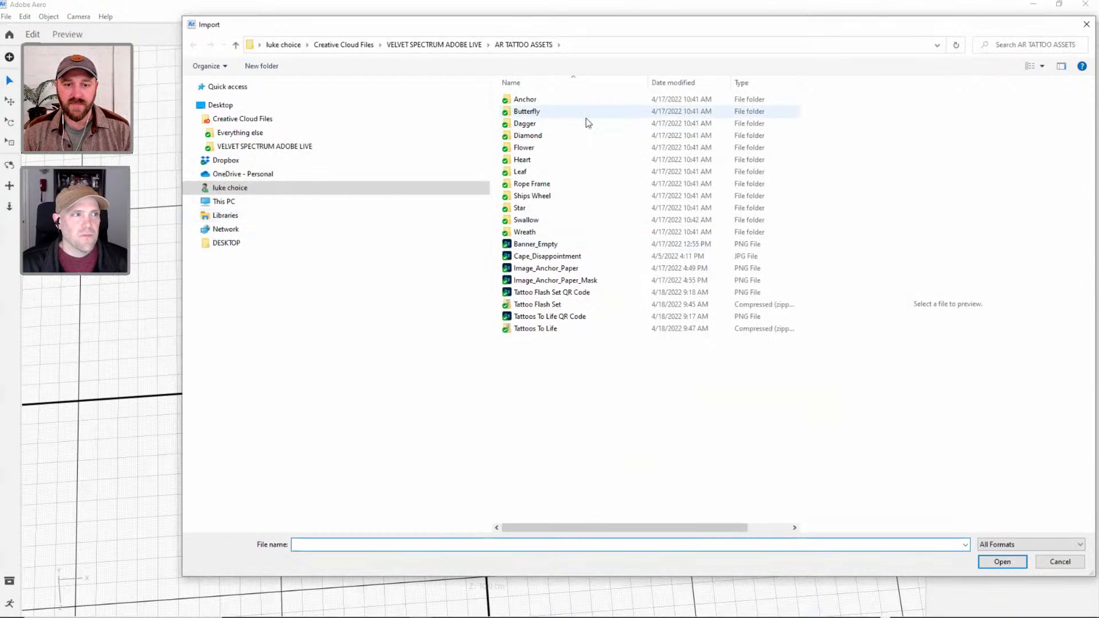
pyautogui.doubleClick(542, 184)
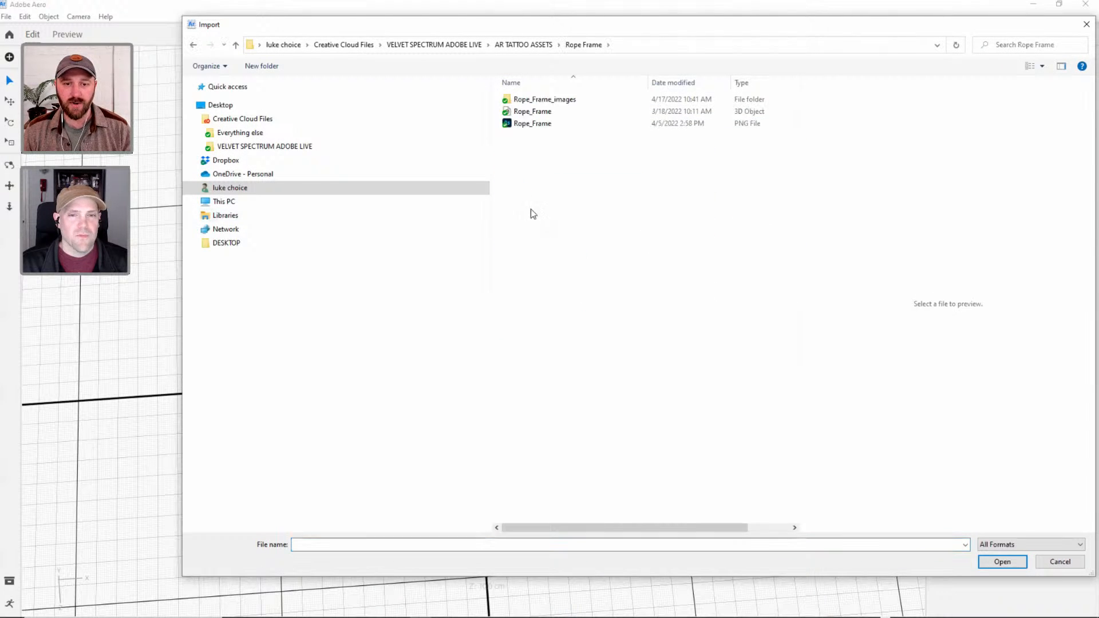
pyautogui.click(533, 113)
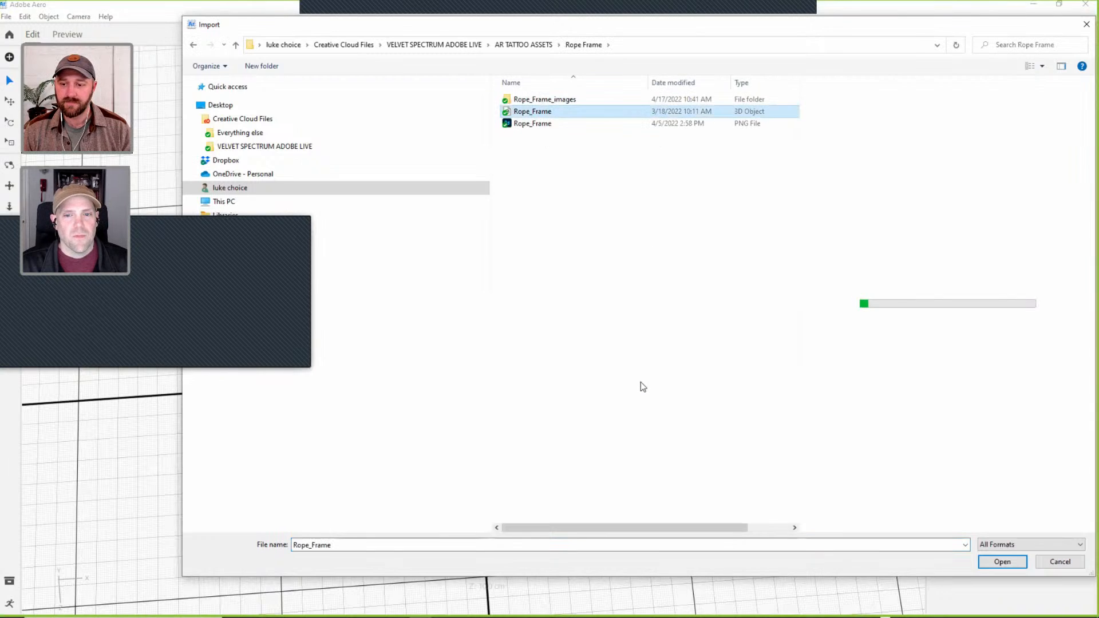
pyautogui.click(1003, 562)
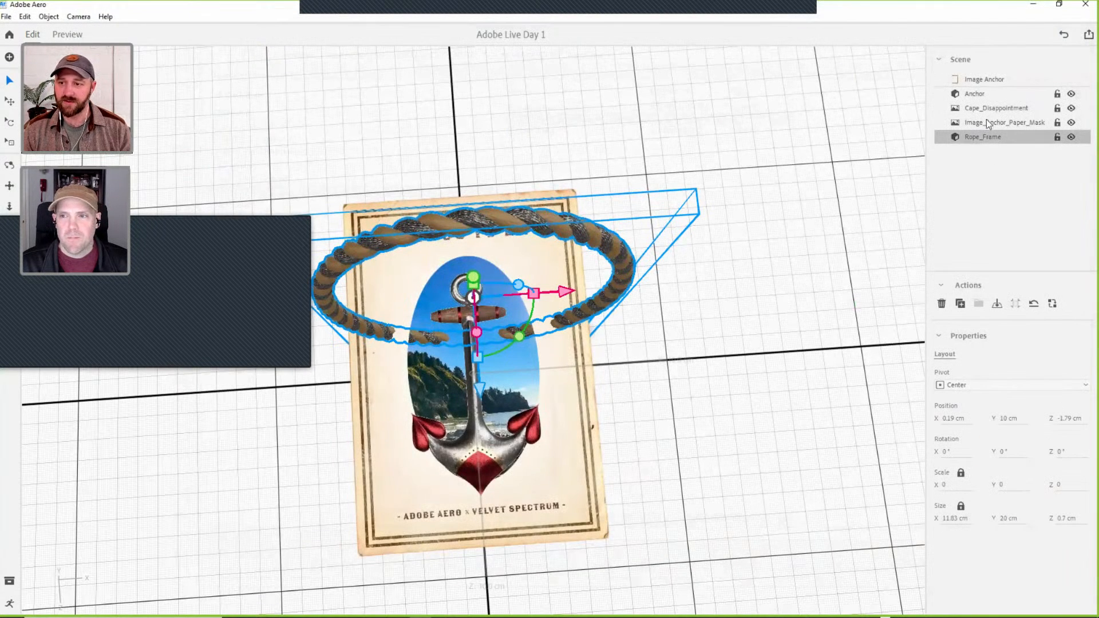
# Set the Rope_Frame's position to 0 cm on X, Y and Z to centre it on the image anchor, and deselect it.
pyautogui.click(954, 419)
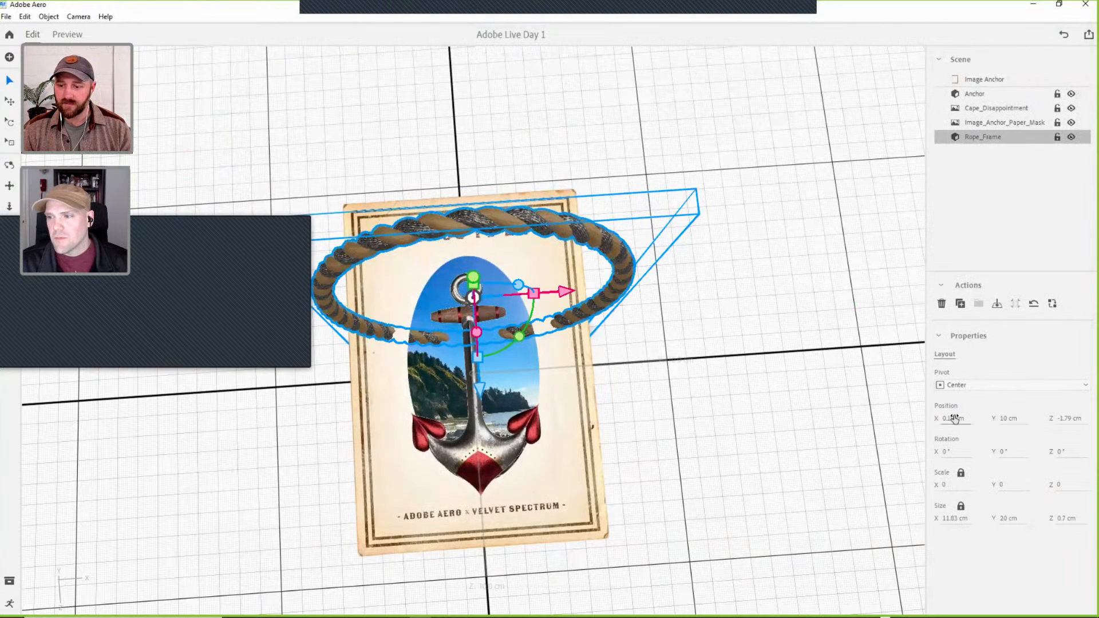
pyautogui.write('0')
pyautogui.press('Tab')
pyautogui.write('0')
pyautogui.press('Tab')
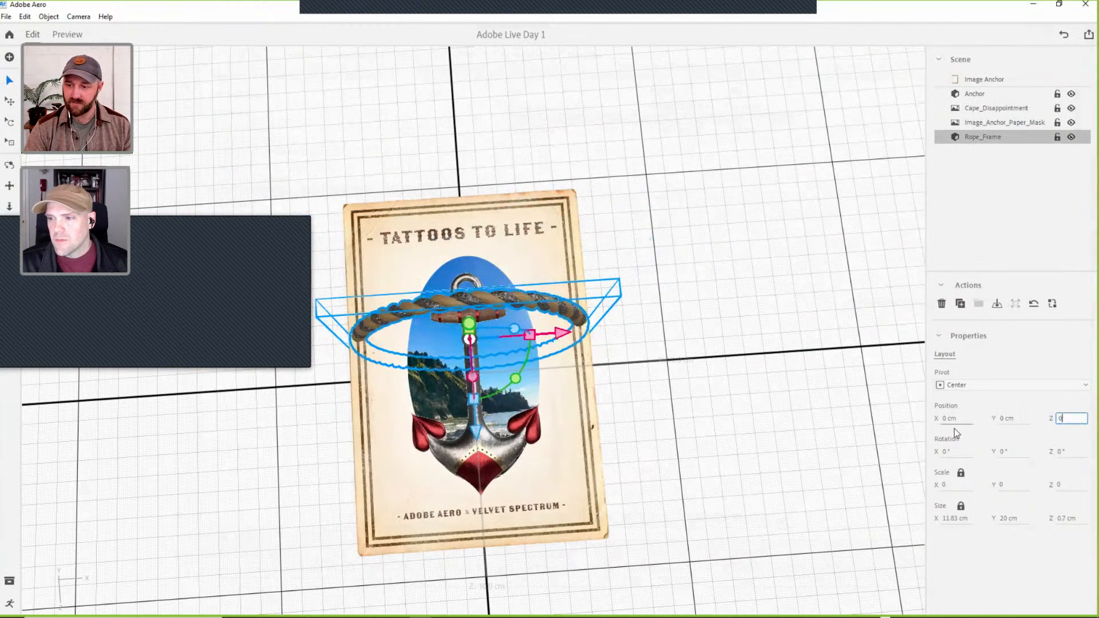
pyautogui.write('0')
pyautogui.press('Tab')
pyautogui.click(694, 449)
# Rotate the Rope_Frame to 270° about X so it lies parallel to the paper.
pyautogui.press('1')
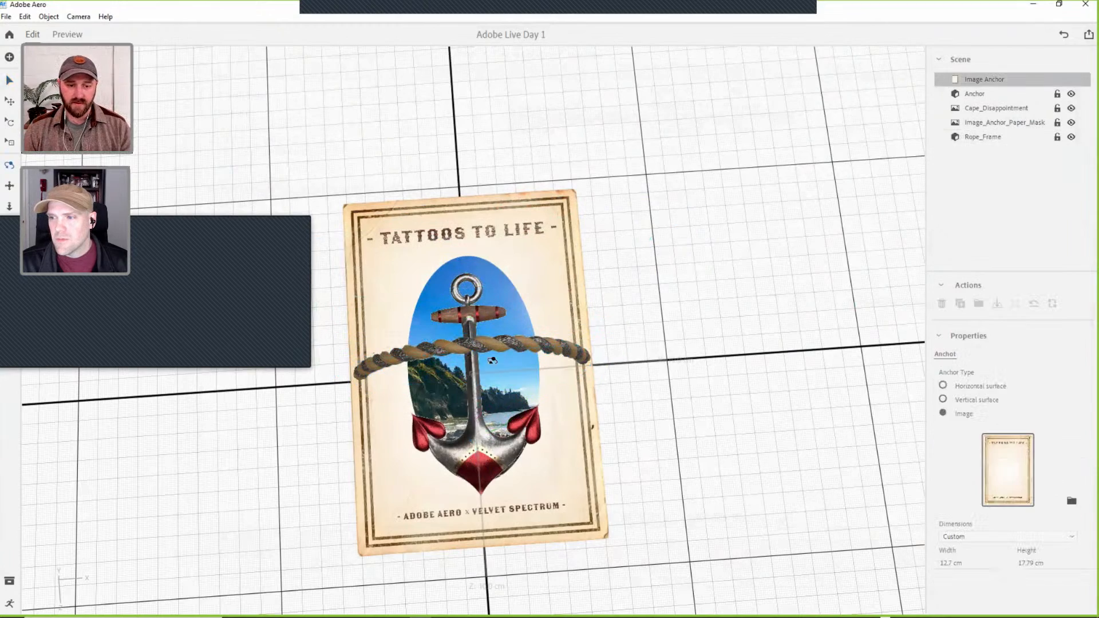
pyautogui.moveTo(568, 306); pyautogui.dragTo(482, 276)
pyautogui.press('v')
pyautogui.click(481, 277)
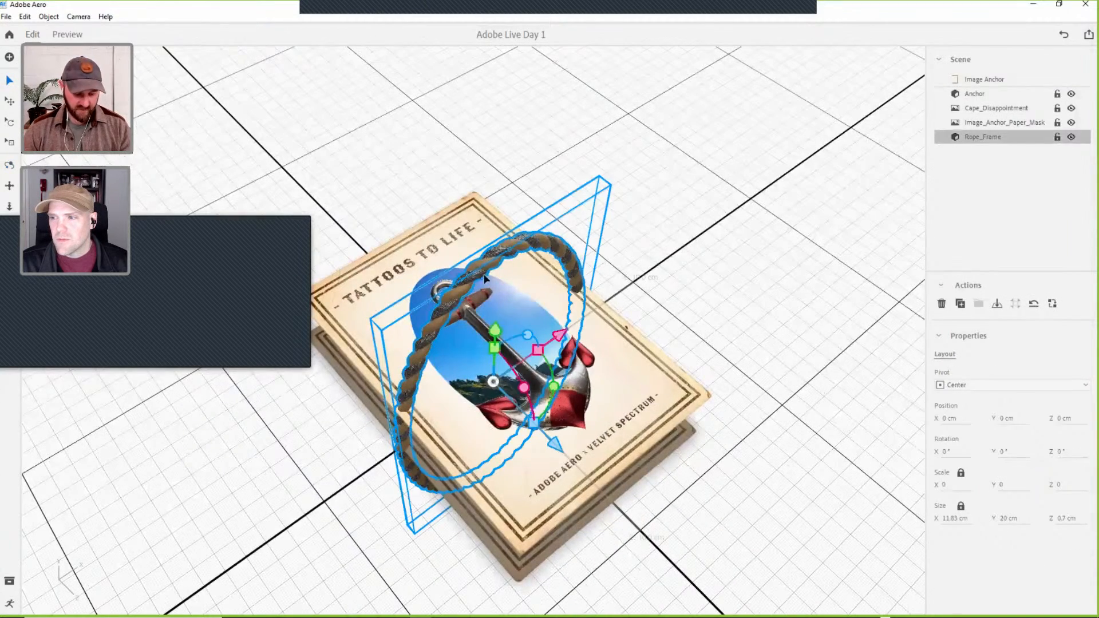
pyautogui.moveTo(524, 387); pyautogui.dragTo(482, 297)
# Raise the Rope_Frame to a Y position of about 4.57 cm and scale it uniformly to about 5.97 × 10.1 cm.
pyautogui.press('v')
pyautogui.moveTo(422, 357); pyautogui.dragTo(402, 348, button='right')
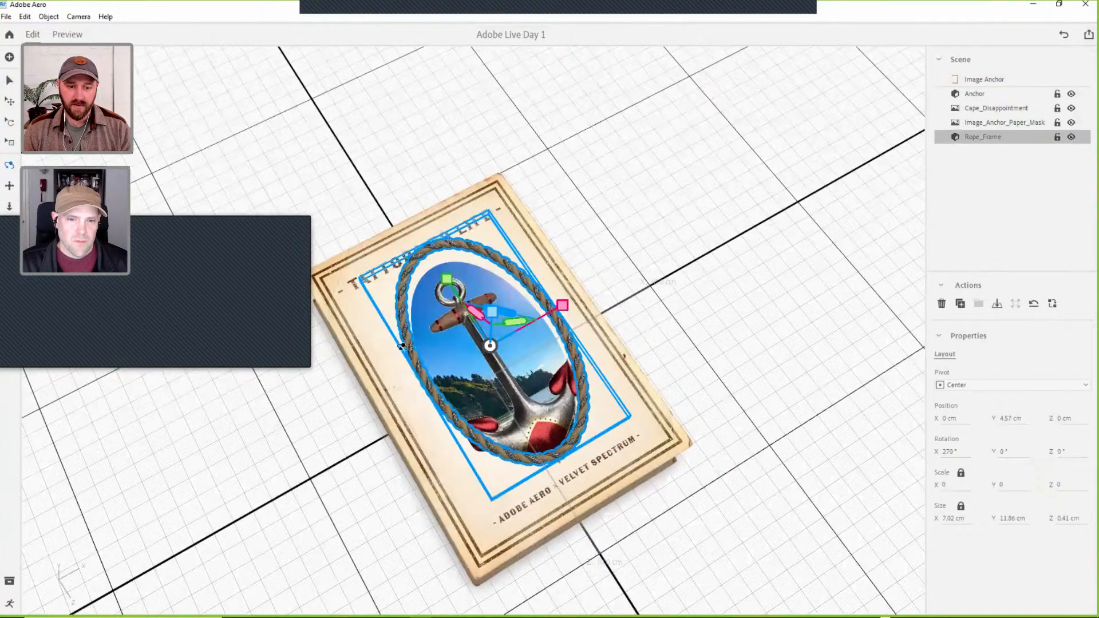
pyautogui.moveTo(473, 337); pyautogui.dragTo(475, 347)
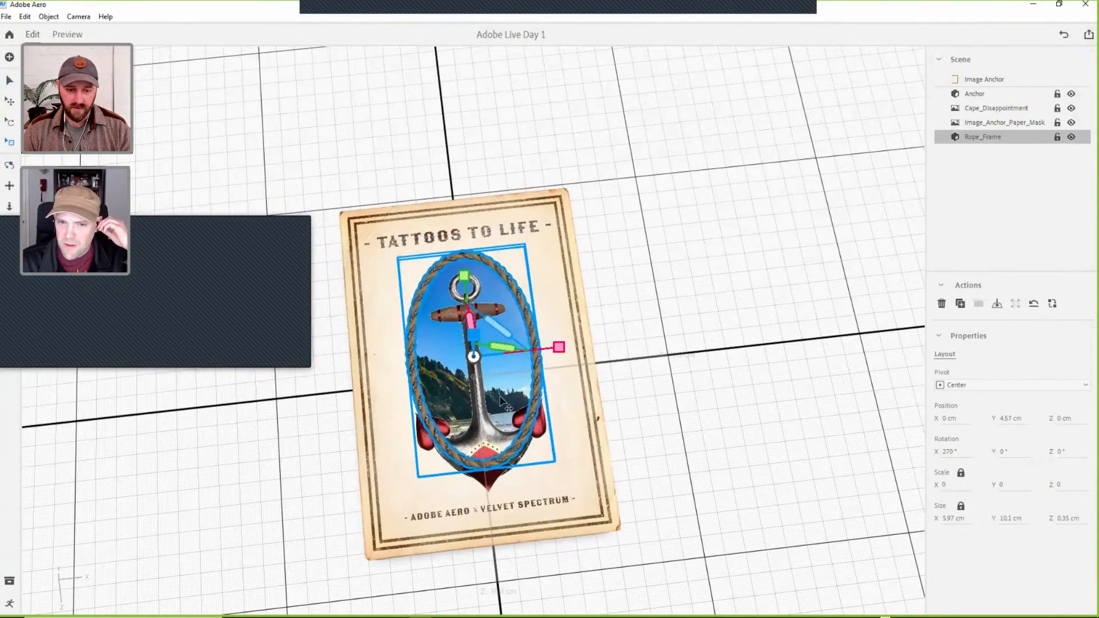
# Lower the Rope_Frame to a Y position of about 3.35 cm, shift it to a Z position of about -0.32 cm, and deselect it.
pyautogui.moveTo(633, 310); pyautogui.dragTo(673, 229, button='right')
pyautogui.moveTo(511, 196); pyautogui.dragTo(511, 222)
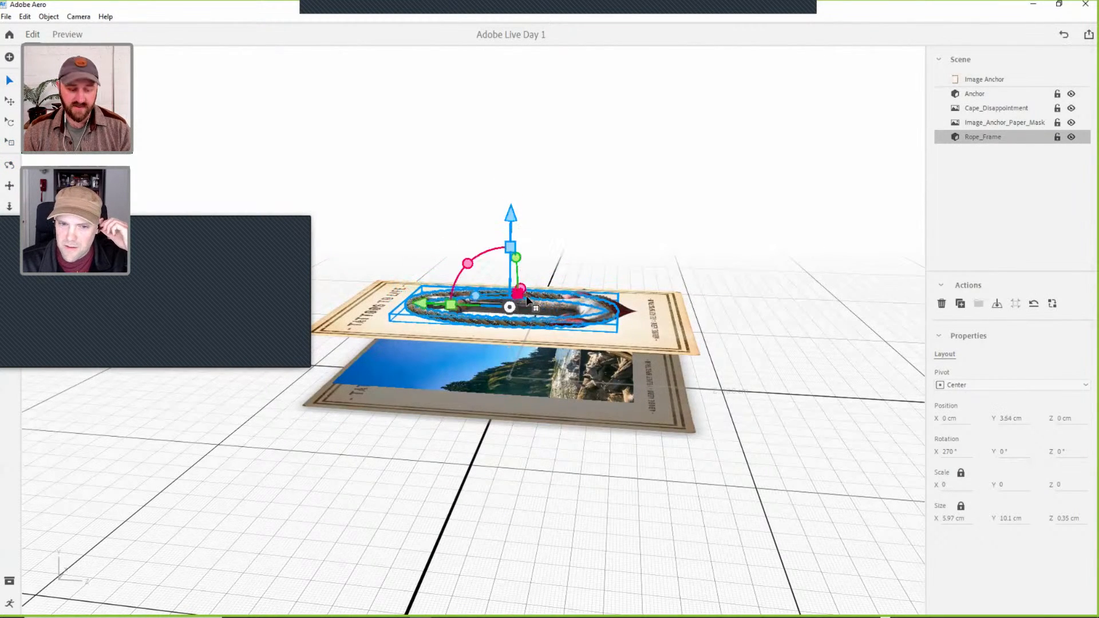
pyautogui.keyDown('alt'); pyautogui.moveTo(513, 339); pyautogui.dragTo(486, 392, button='right'); pyautogui.keyUp('alt')
pyautogui.moveTo(521, 247); pyautogui.dragTo(520, 248)
pyautogui.moveTo(530, 273); pyautogui.dragTo(446, 359, button='right')
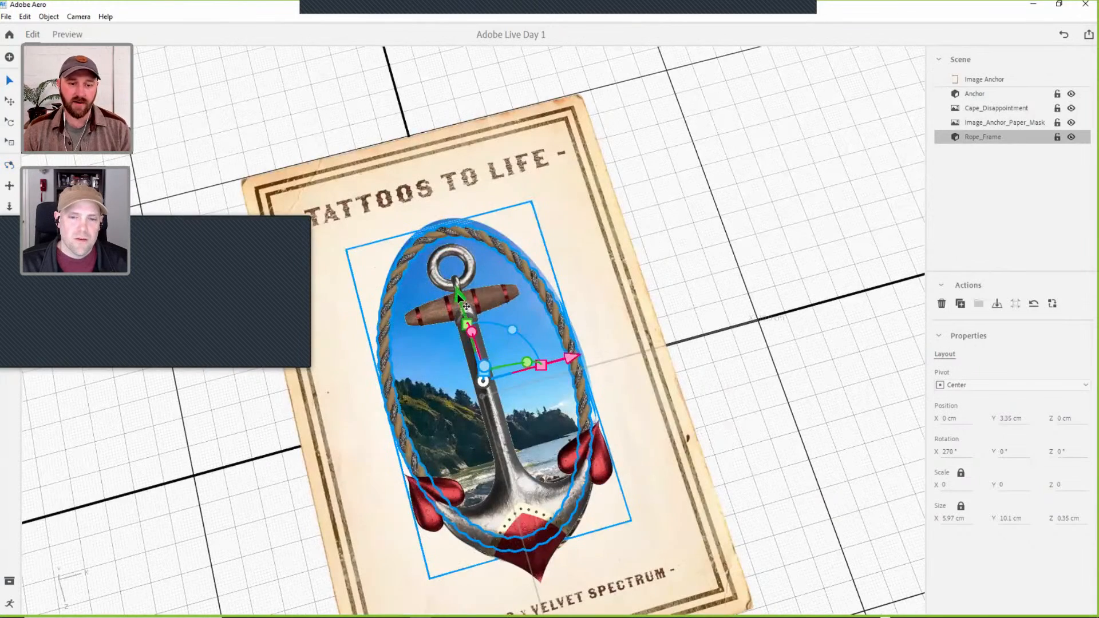
pyautogui.moveTo(455, 293); pyautogui.dragTo(453, 282)
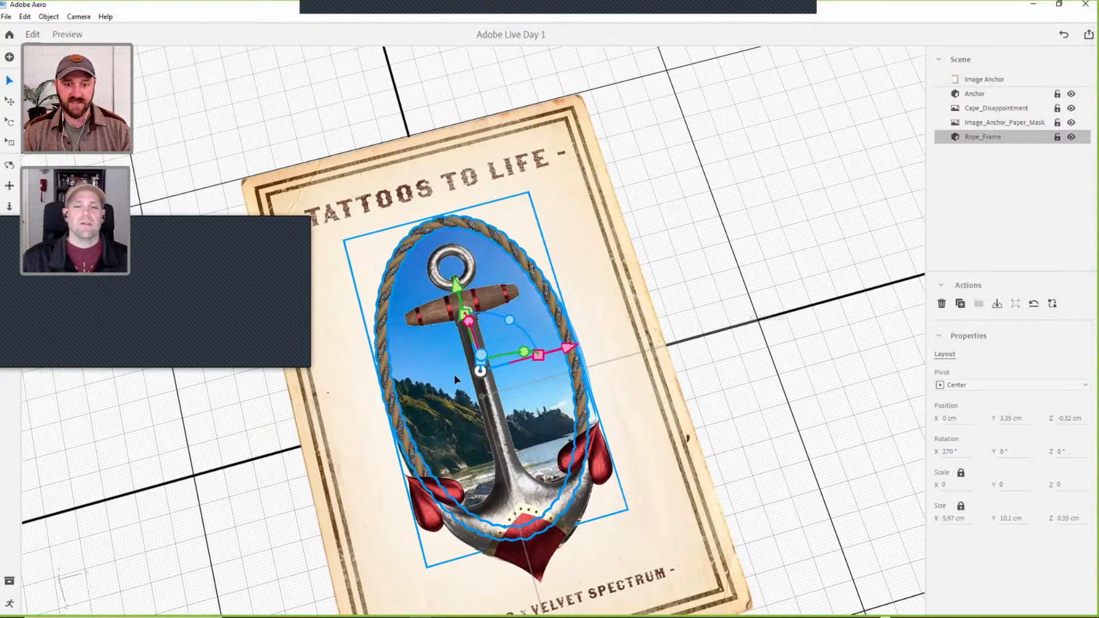
pyautogui.click(696, 445)
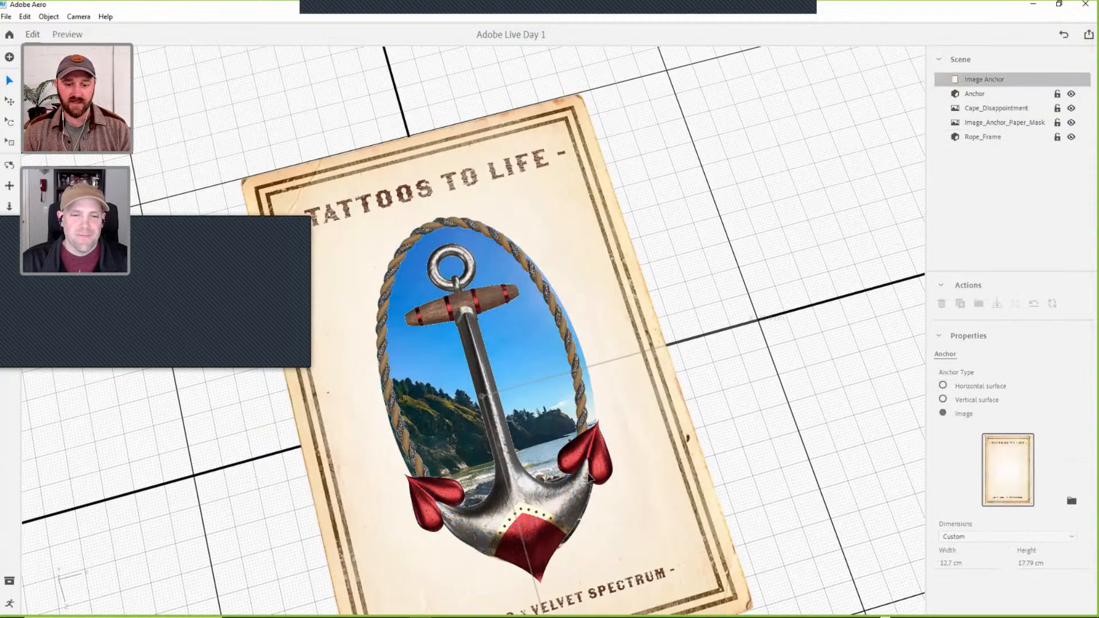
# Enlarge the Rope_Frame uniformly to about 6.31 × 10.67 cm and shift it to a Z position of about -0.1 cm around the oval opening.
pyautogui.keyDown('alt'); pyautogui.moveTo(575, 451); pyautogui.dragTo(560, 419); pyautogui.keyUp('alt')
pyautogui.click(561, 418)
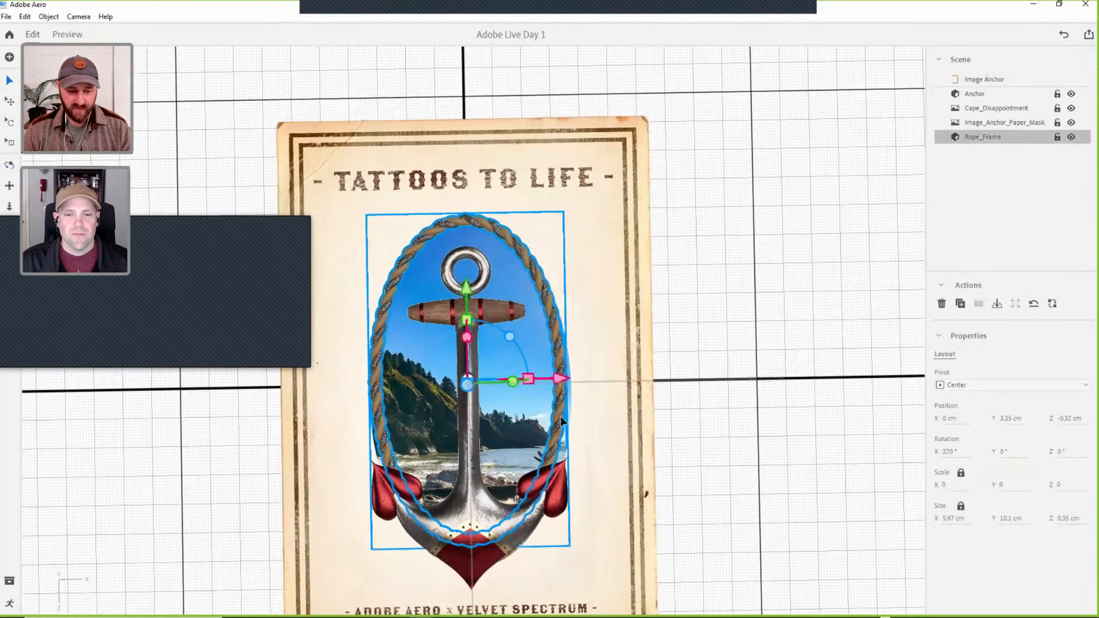
pyautogui.press('s')
pyautogui.moveTo(467, 297)
pyautogui.mouseDown()
pyautogui.moveTo(466, 284)
pyautogui.moveTo(468, 296)
pyautogui.mouseUp()
pyautogui.press('v')
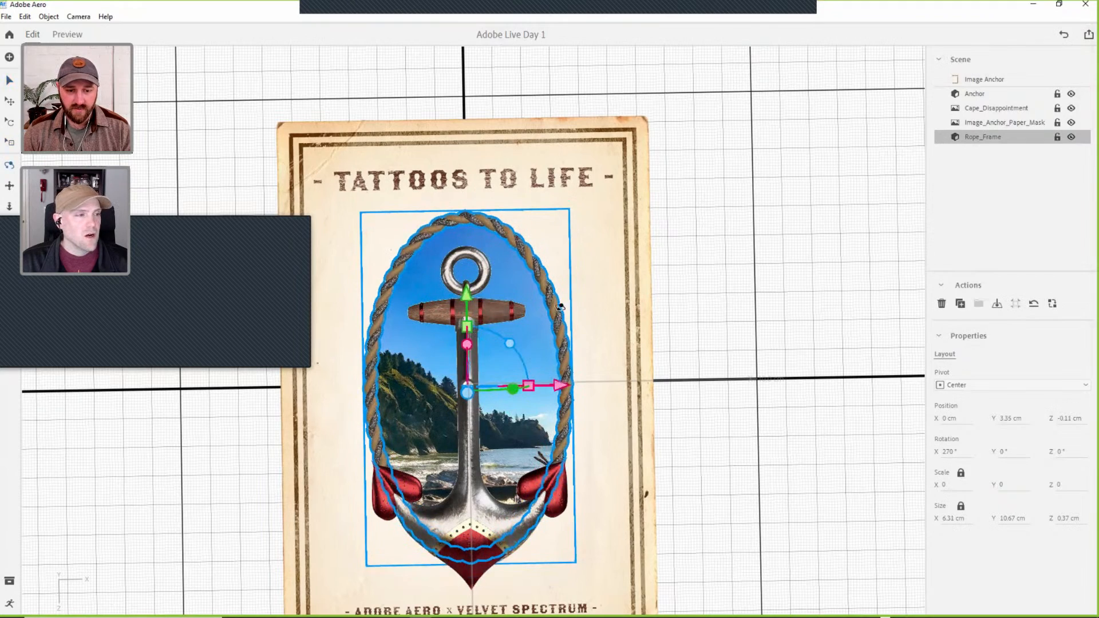
# Fine-tune the Rope_Frame's height just above the masked paper.
pyautogui.keyDown('alt'); pyautogui.moveTo(579, 245); pyautogui.dragTo(592, 245); pyautogui.keyUp('alt')
pyautogui.moveTo(510, 226); pyautogui.dragTo(510, 224)
pyautogui.keyDown('alt'); pyautogui.moveTo(550, 358); pyautogui.dragTo(502, 474); pyautogui.keyUp('alt')
# Raise the 3D Anchor above the rope to a Y position of about 4.03 cm, and deselect it.
pyautogui.click(502, 474)
pyautogui.keyDown('alt'); pyautogui.moveTo(604, 366); pyautogui.dragTo(624, 300); pyautogui.keyUp('alt')
pyautogui.moveTo(549, 226); pyautogui.dragTo(542, 191)
pyautogui.keyDown('alt'); pyautogui.moveTo(618, 294); pyautogui.dragTo(531, 401); pyautogui.keyUp('alt')
pyautogui.keyDown('alt'); pyautogui.moveTo(530, 442); pyautogui.dragTo(508, 455); pyautogui.keyUp('alt')
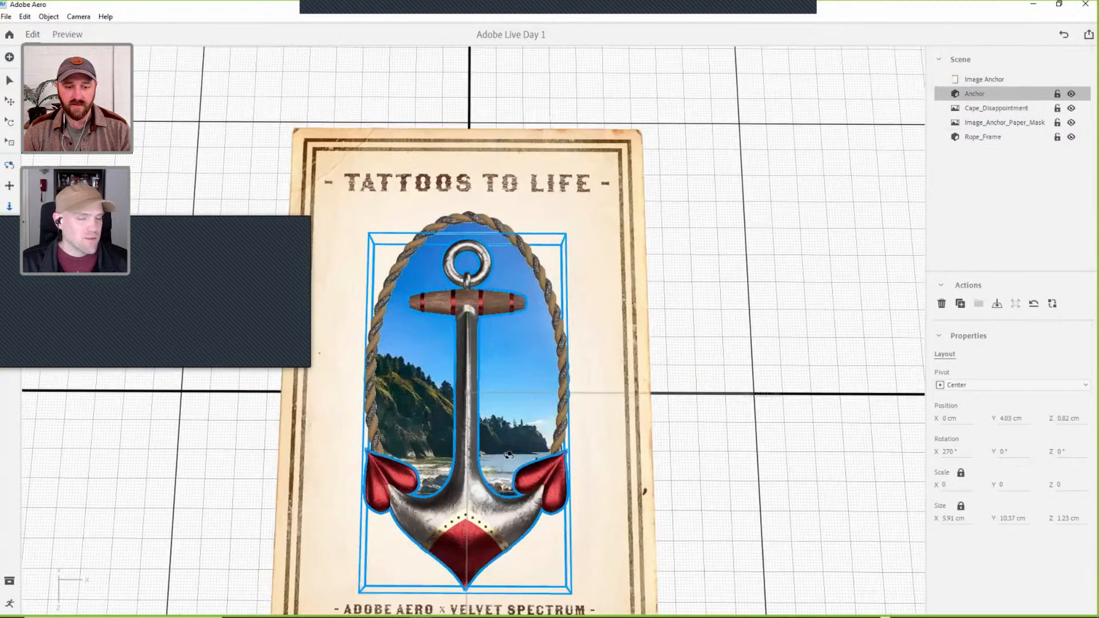
pyautogui.scroll(-2, 509, 474)
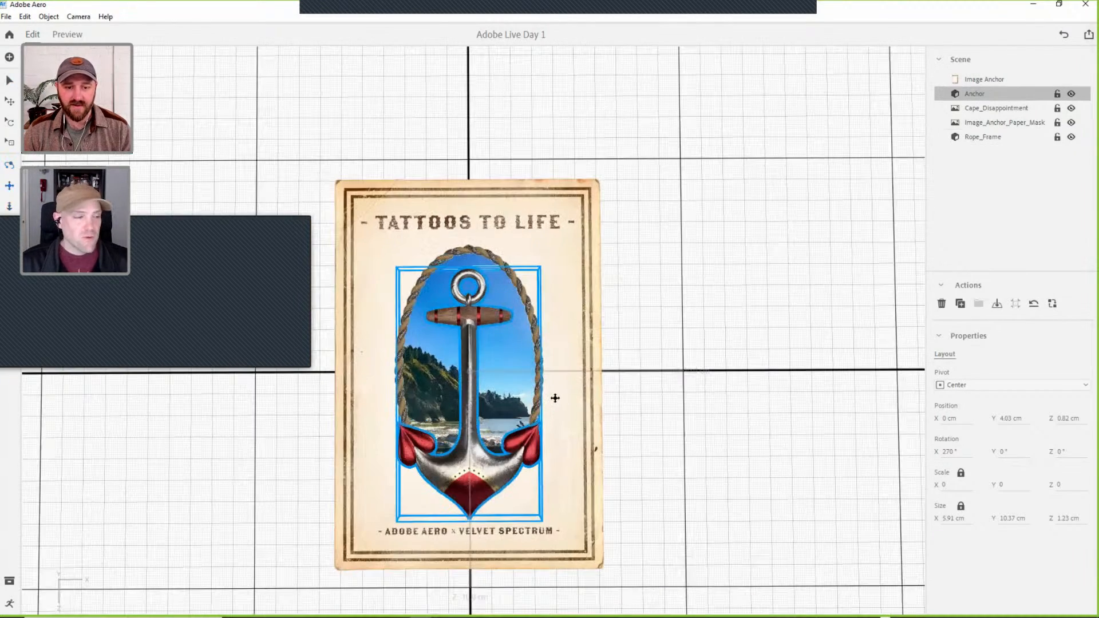
pyautogui.click(544, 330)
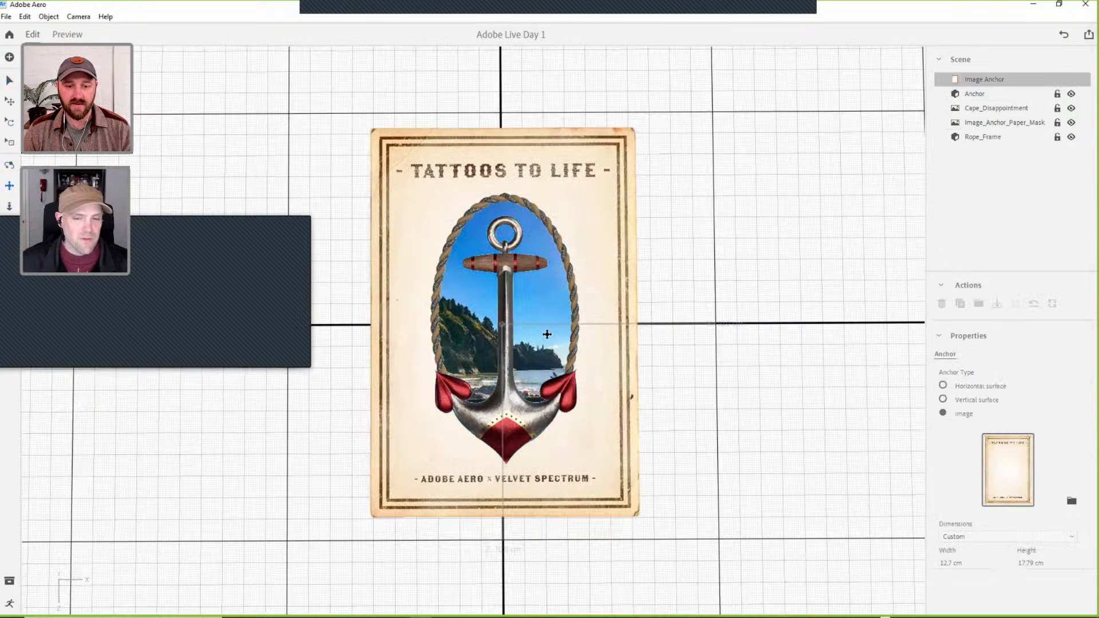
pyautogui.moveTo(547, 335); pyautogui.dragTo(549, 336)
pyautogui.moveTo(400, 386); pyautogui.dragTo(417, 388)
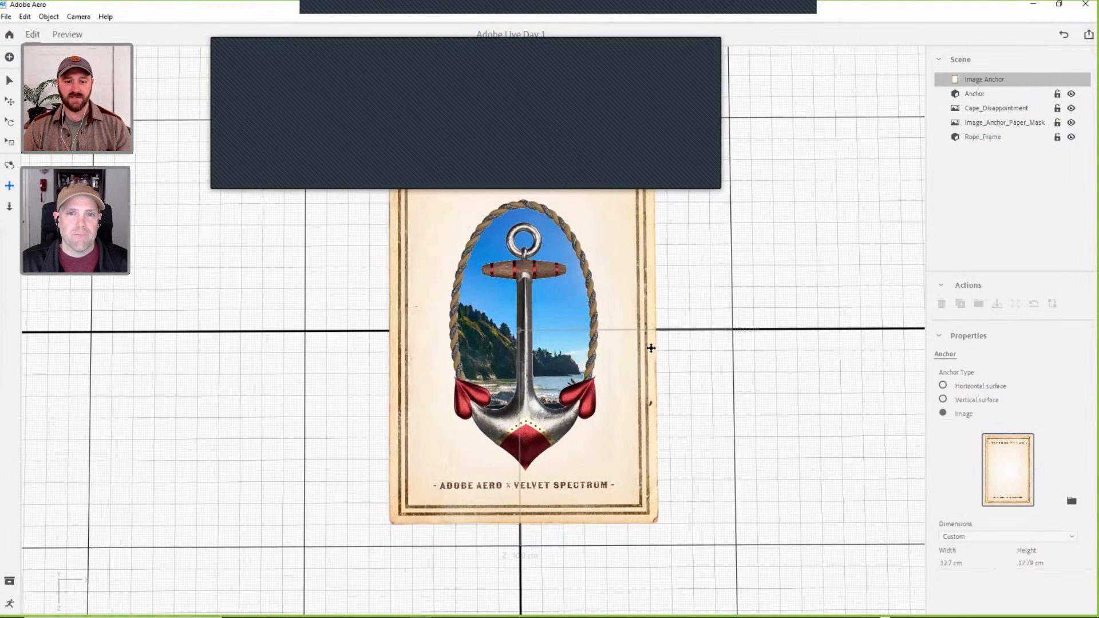
pyautogui.moveTo(532, 296); pyautogui.dragTo(484, 343)
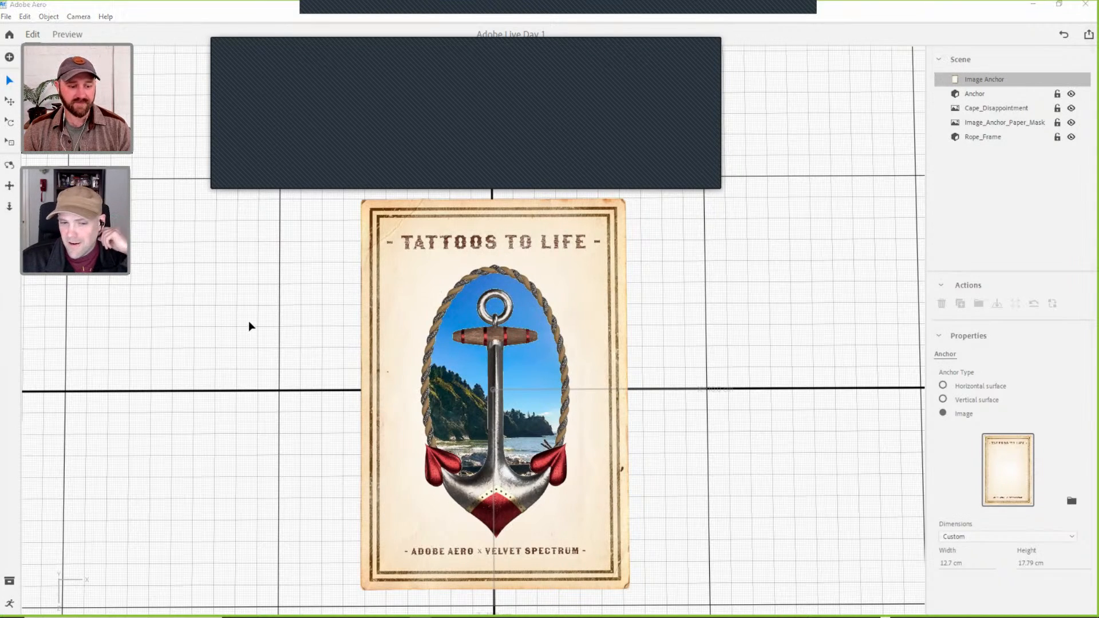
# Switch to Photoshop, open the cloud image AdobeStock_161092348.jpeg from the Adobe Stock images folder, and float its document window.
pyautogui.hotkey('alt', 'Tab')
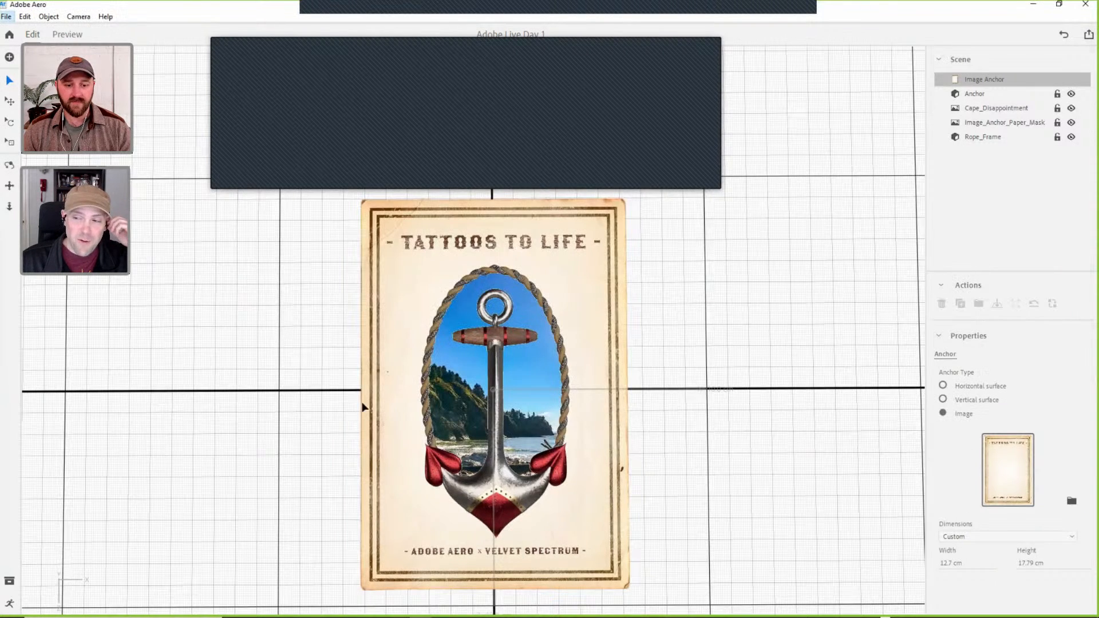
pyautogui.click(398, 606)
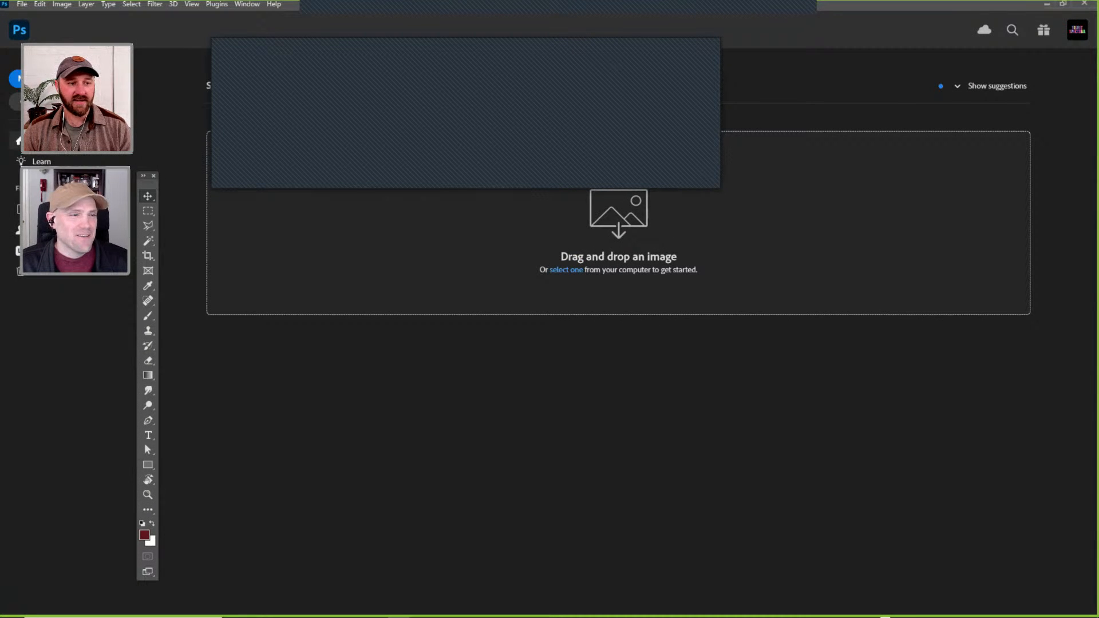
pyautogui.hotkey('ctrl', 'o')
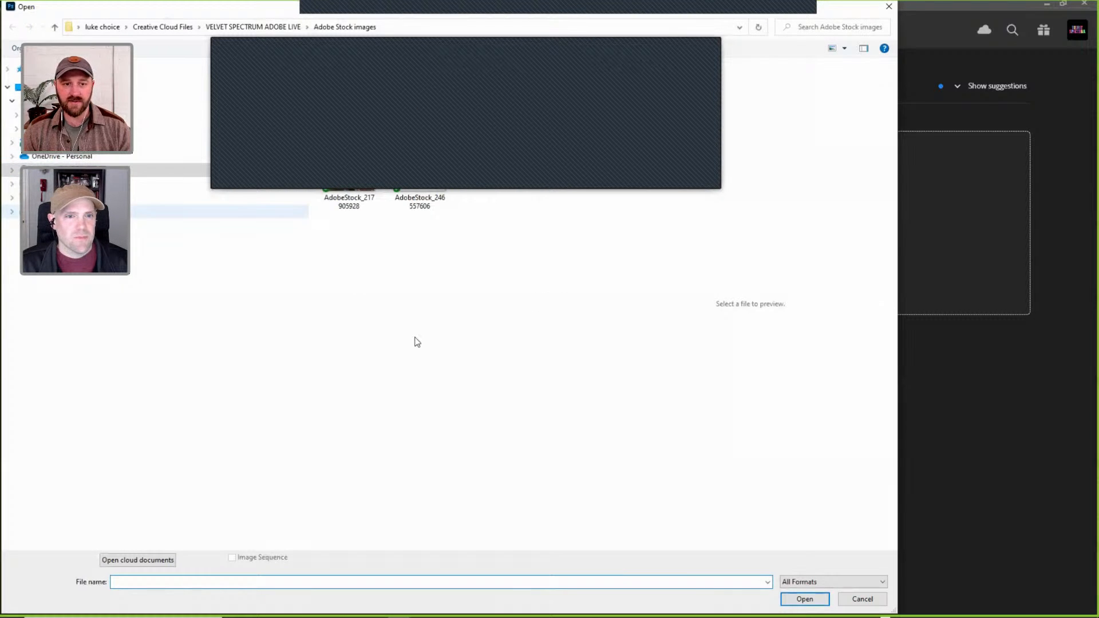
pyautogui.click(419, 96)
pyautogui.click(803, 598)
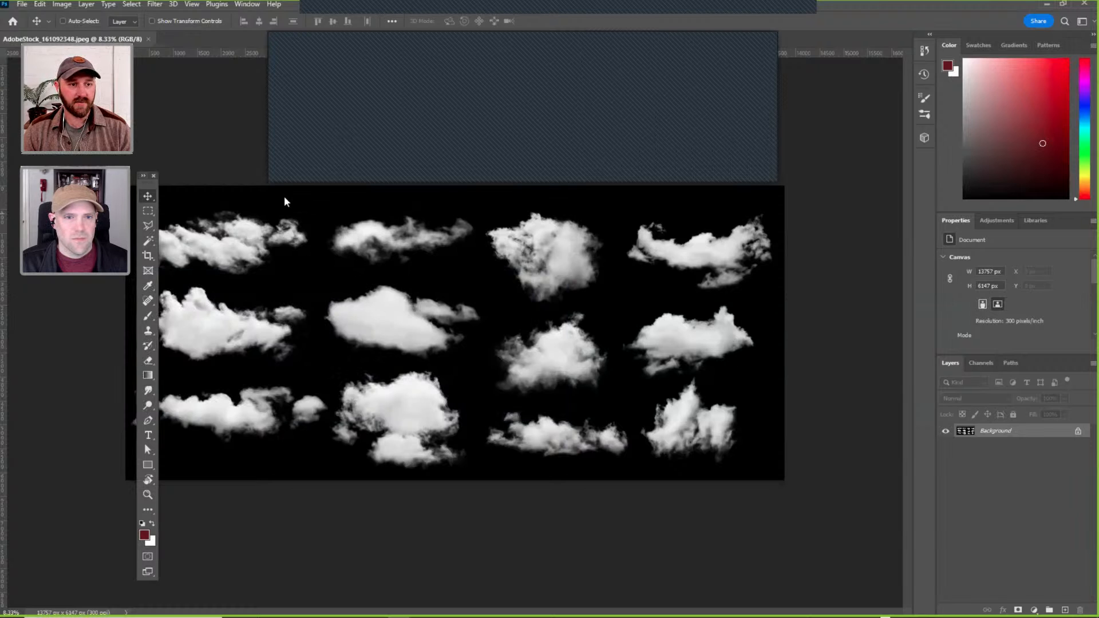
pyautogui.moveTo(237, 92); pyautogui.dragTo(361, 223)
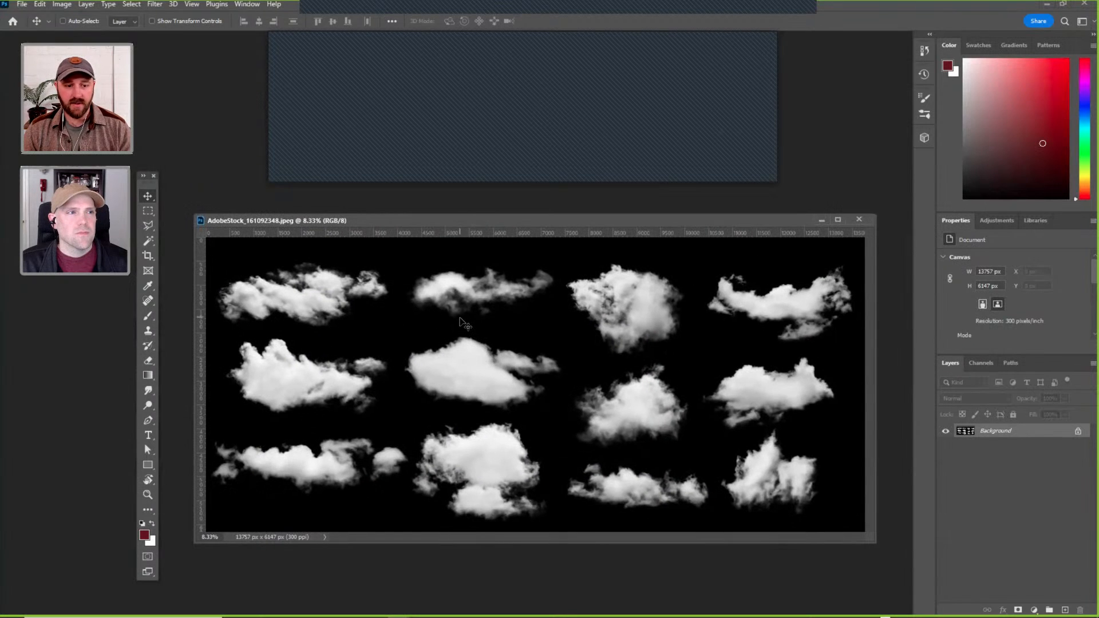
# Copy the first cloud in the upper row to a new layer with a rectangular marquee selection, and hide the Background layer.
pyautogui.press('m')
pyautogui.moveTo(398, 324); pyautogui.dragTo(569, 417)
pyautogui.click(275, 294)
pyautogui.moveTo(211, 256); pyautogui.dragTo(393, 333)
pyautogui.hotkey('ctrl', 'j')
pyautogui.click(946, 446)
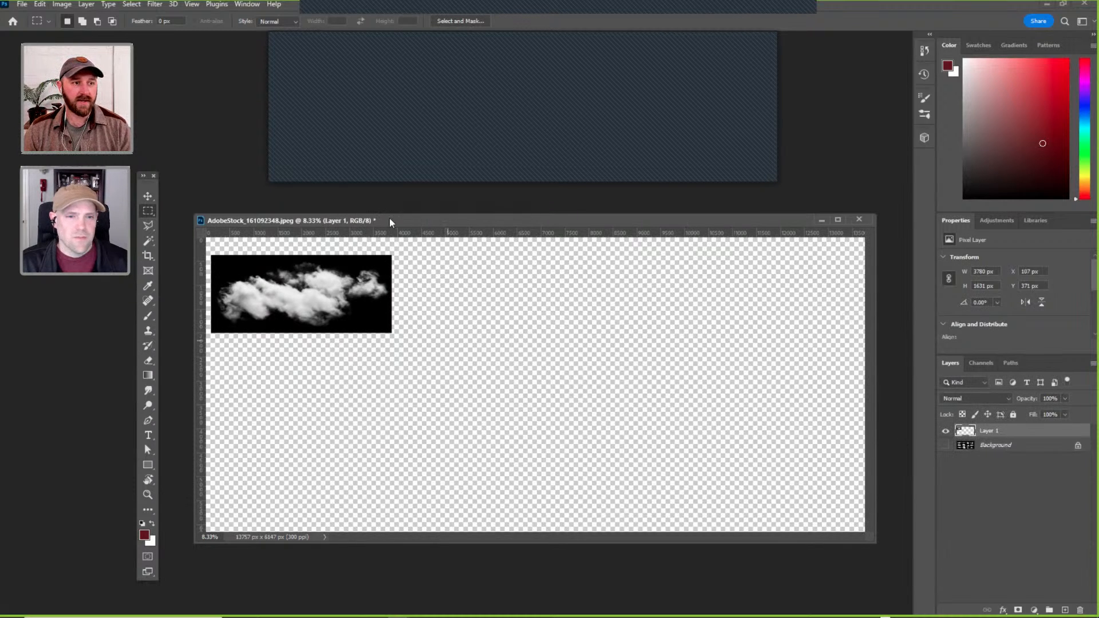
# Select the cloud's white areas with Color Range at a fuzziness of 82, copy them to a new layer, and hide Layer 1.
pyautogui.click(132, 4)
pyautogui.click(169, 116)
pyautogui.click(292, 291)
pyautogui.moveTo(545, 275); pyautogui.dragTo(518, 274)
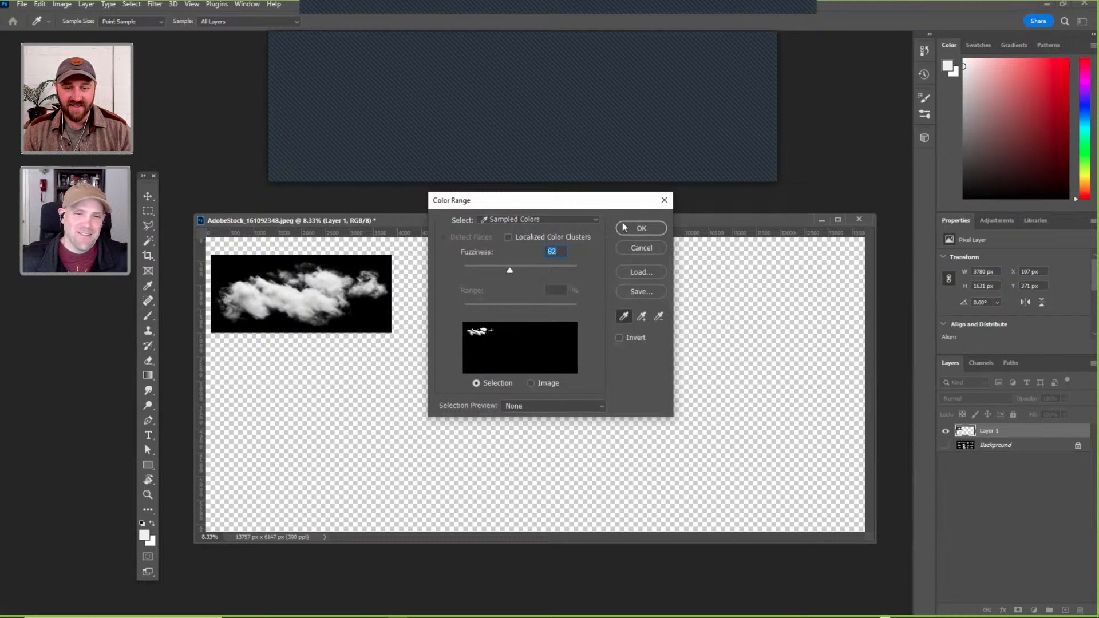
pyautogui.click(640, 229)
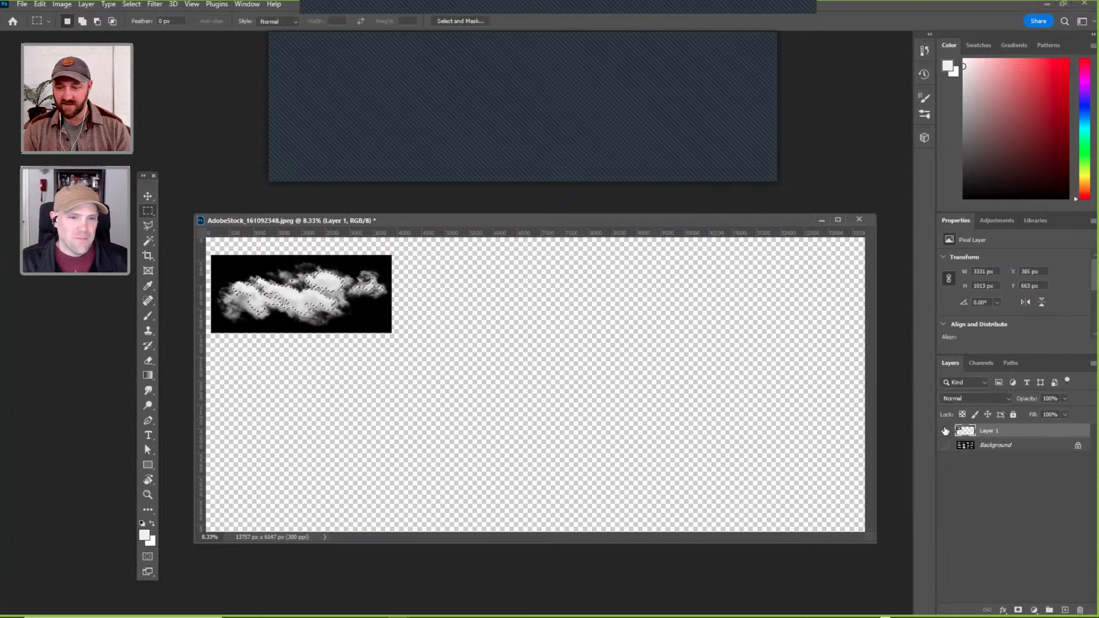
pyautogui.hotkey('ctrl', 'j')
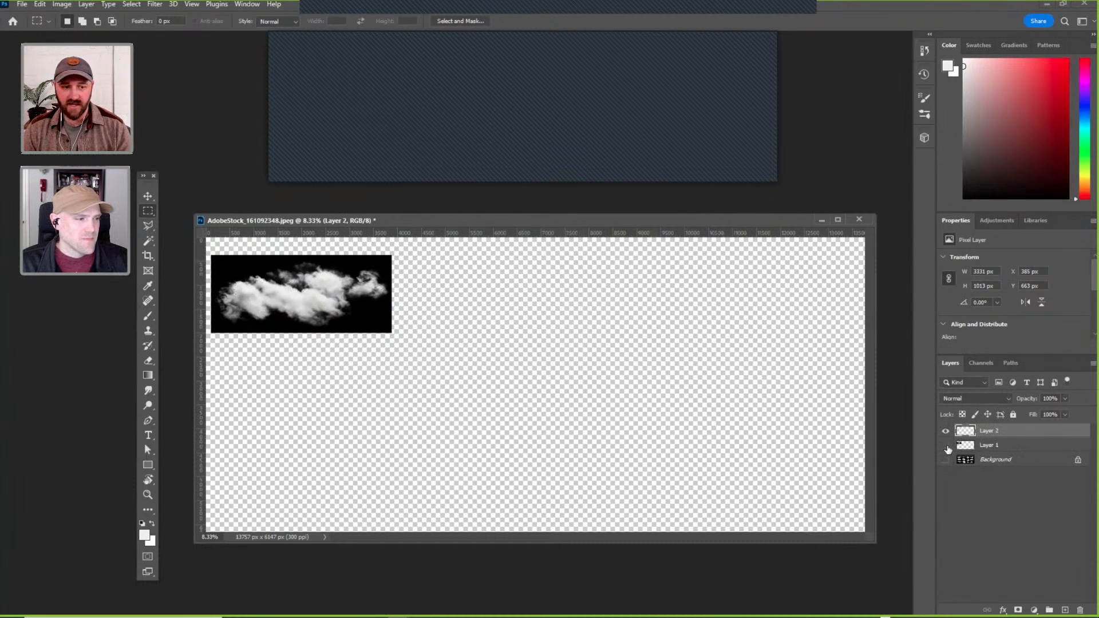
pyautogui.click(945, 445)
# Add a dark red (842e2e) Solid Color fill layer directly above the Background layer as a backdrop for the cloud.
pyautogui.click(964, 461)
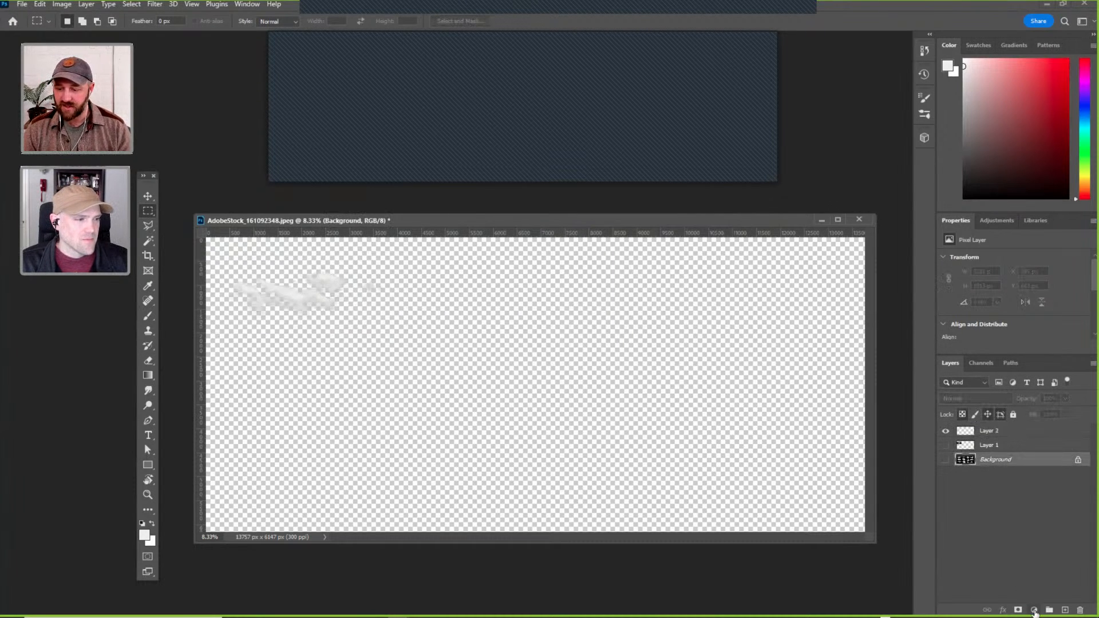
pyautogui.click(1033, 610)
pyautogui.click(1034, 409)
pyautogui.moveTo(813, 220); pyautogui.dragTo(891, 222)
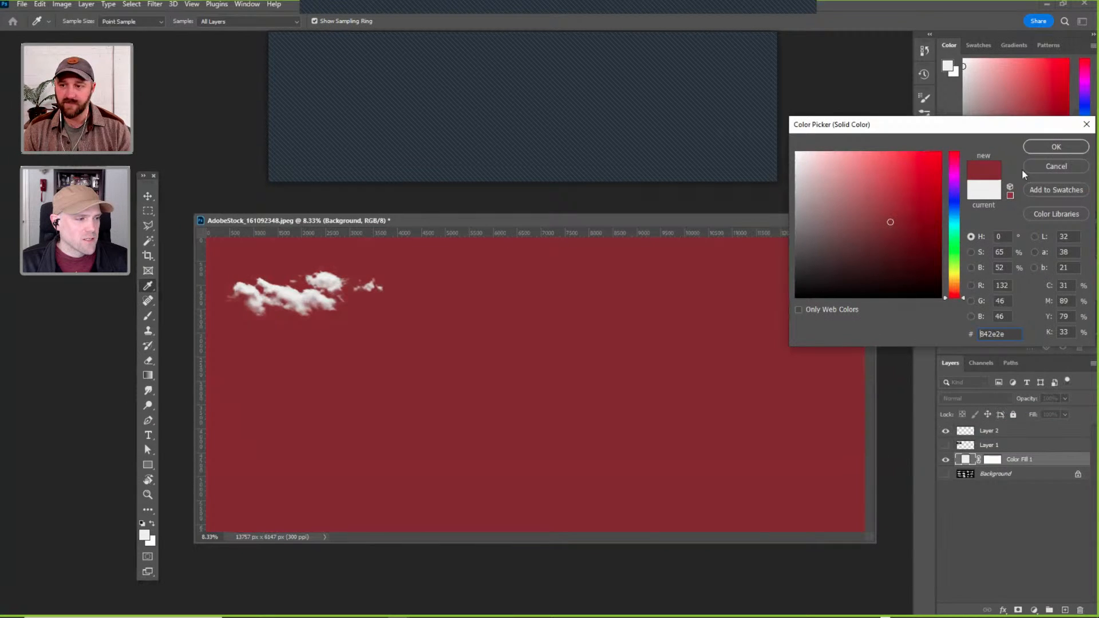
pyautogui.click(1056, 146)
# Move the cut-out cloud on Layer 2 toward the middle of the canvas, to about X 4847 px and Y 2280 px.
pyautogui.click(966, 434)
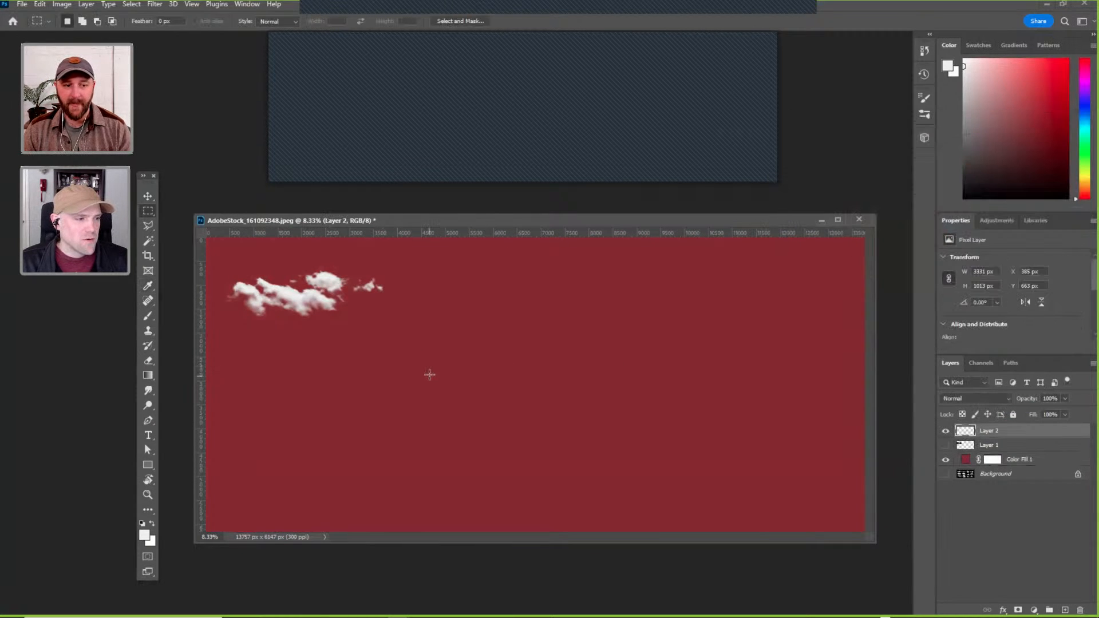
pyautogui.press('v')
pyautogui.moveTo(406, 224); pyautogui.dragTo(397, 220)
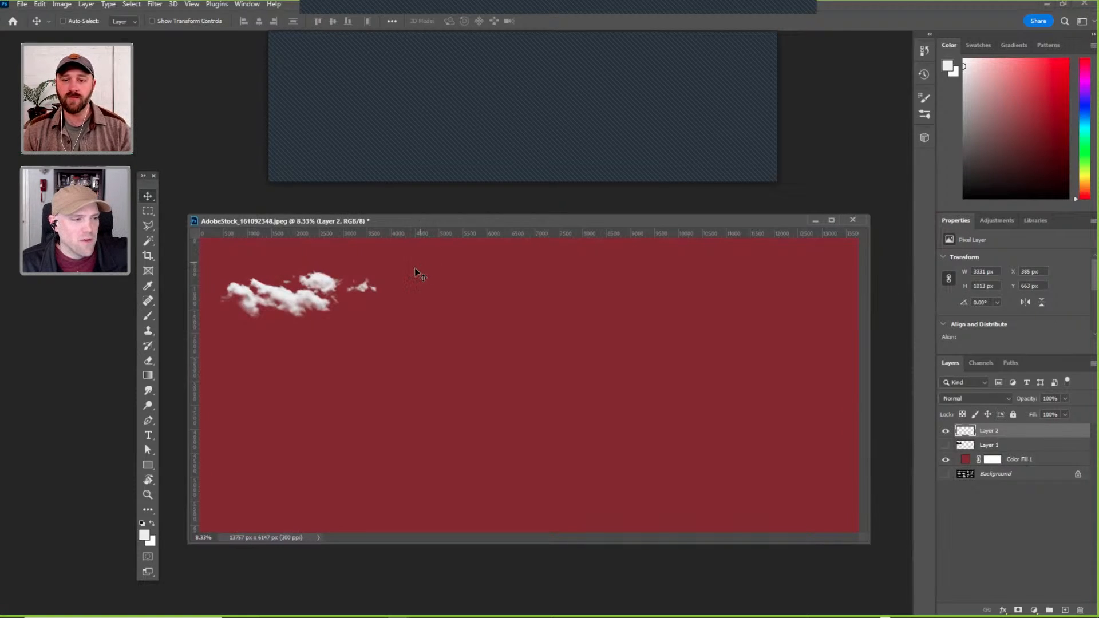
pyautogui.moveTo(413, 221); pyautogui.dragTo(405, 223)
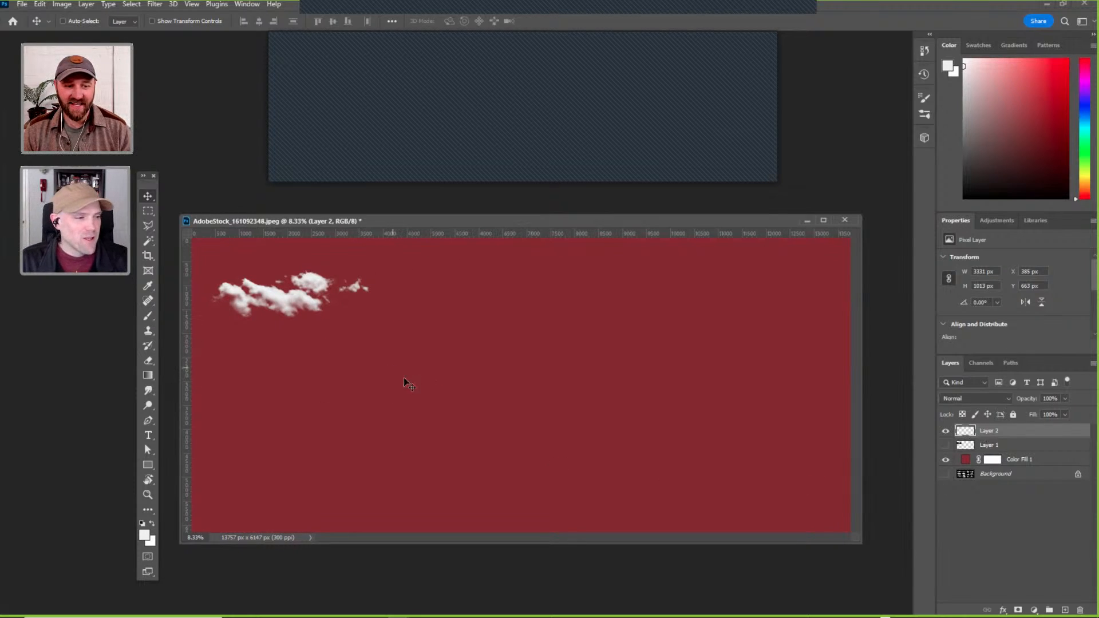
pyautogui.moveTo(305, 289); pyautogui.dragTo(514, 370)
pyautogui.keyDown('alt'); pyautogui.scroll(5, 517, 380); pyautogui.keyUp('alt')
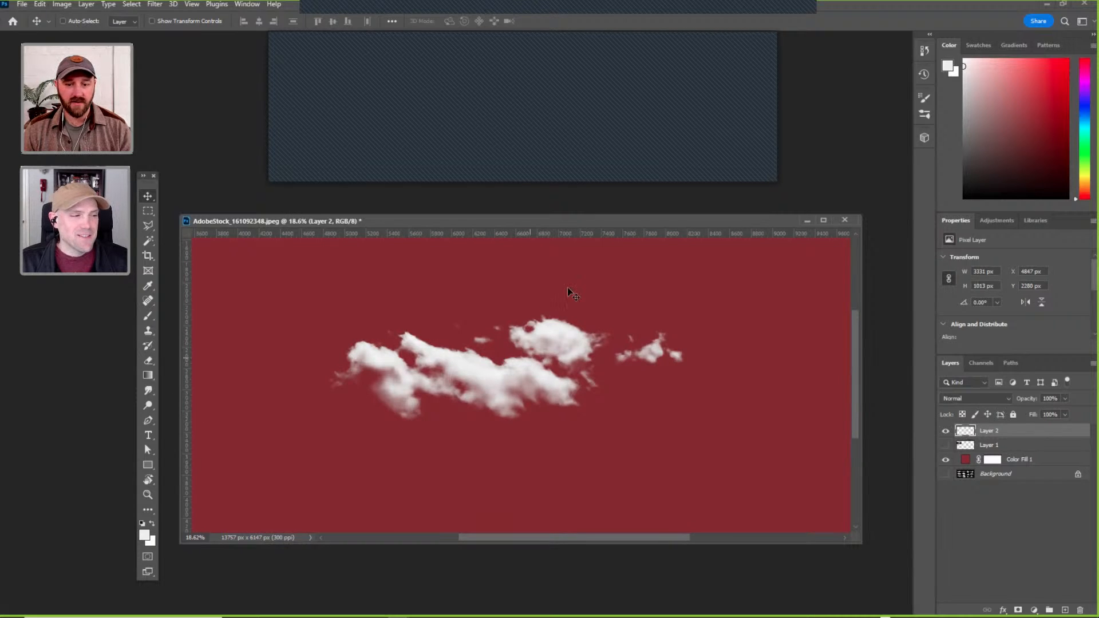
# Convert the cut-out cloud's Layer 2 to a smart object, and open its contents in a floating window.
pyautogui.rightClick(1014, 433)
pyautogui.click(1039, 437)
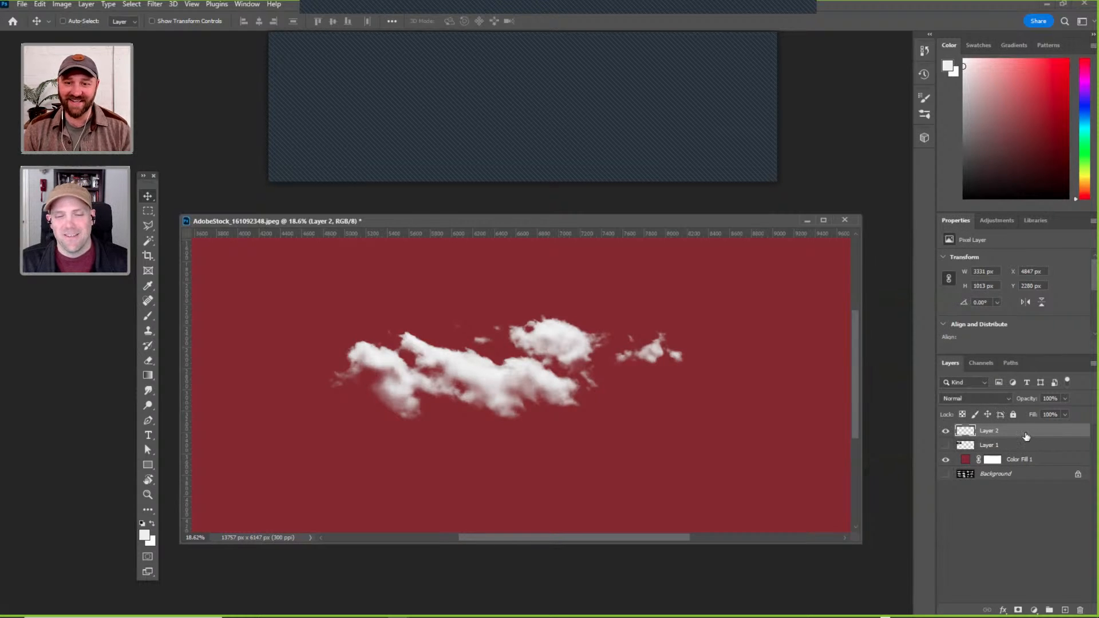
pyautogui.moveTo(456, 221); pyautogui.dragTo(462, 208)
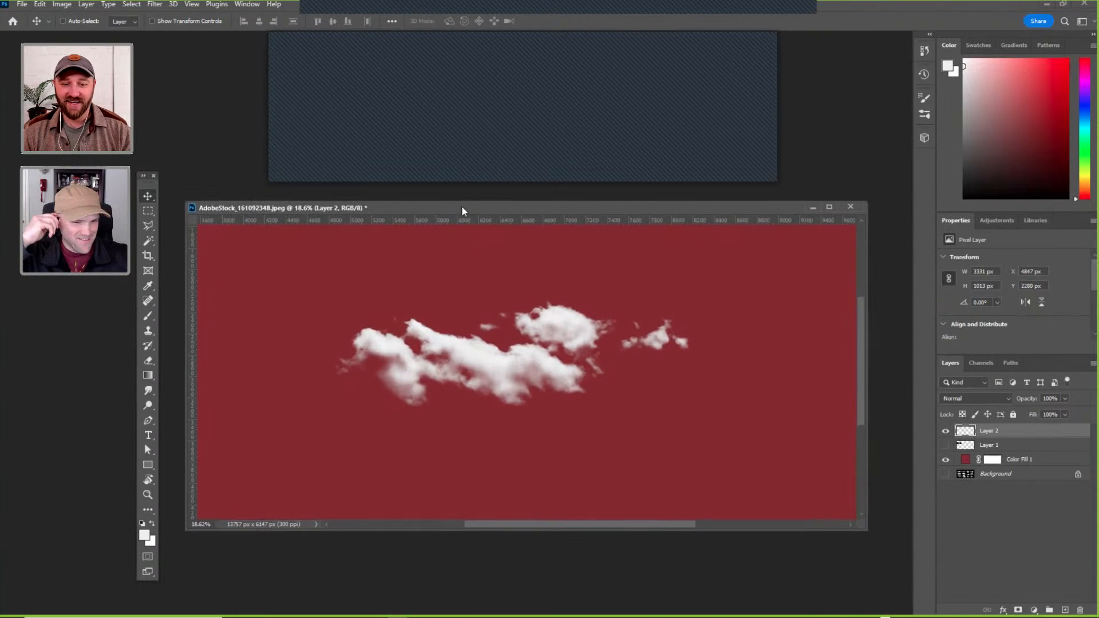
pyautogui.rightClick(1005, 435)
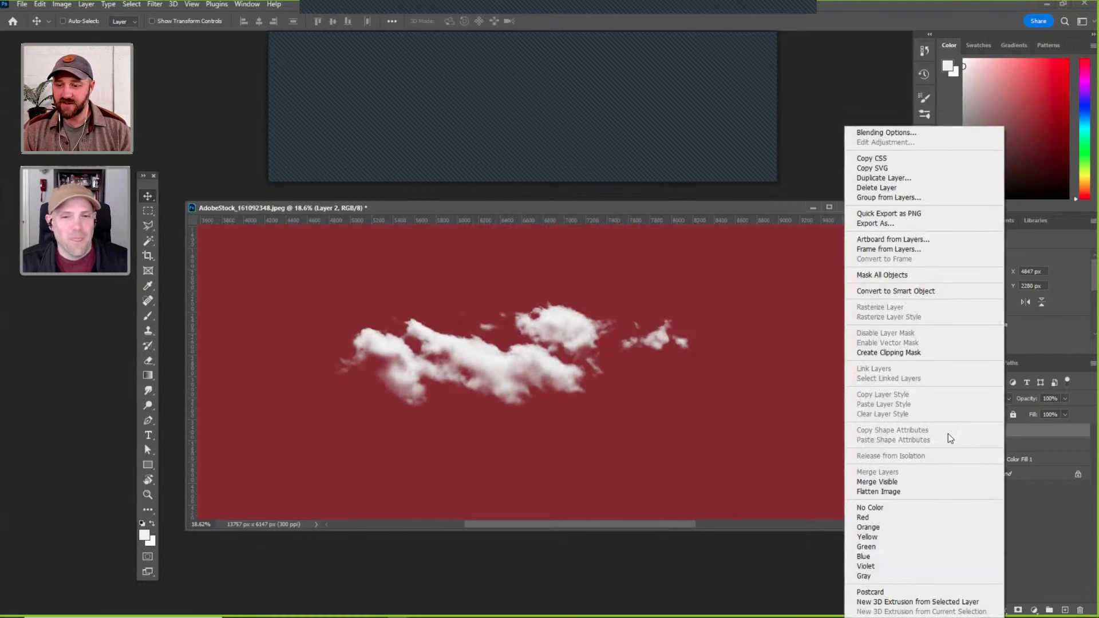
pyautogui.click(897, 292)
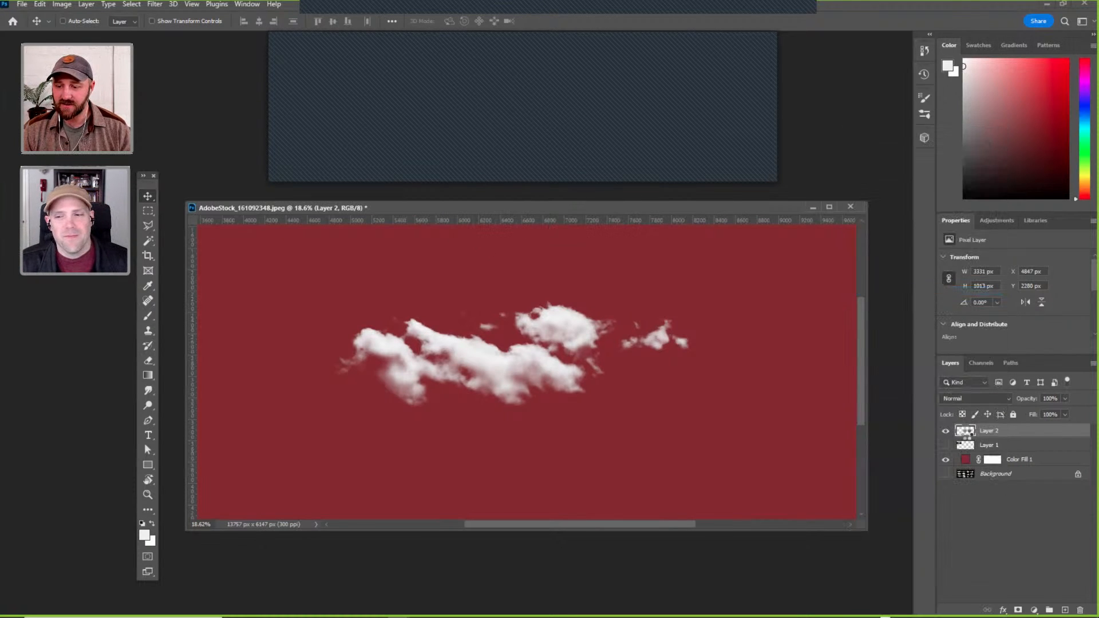
pyautogui.doubleClick(972, 435)
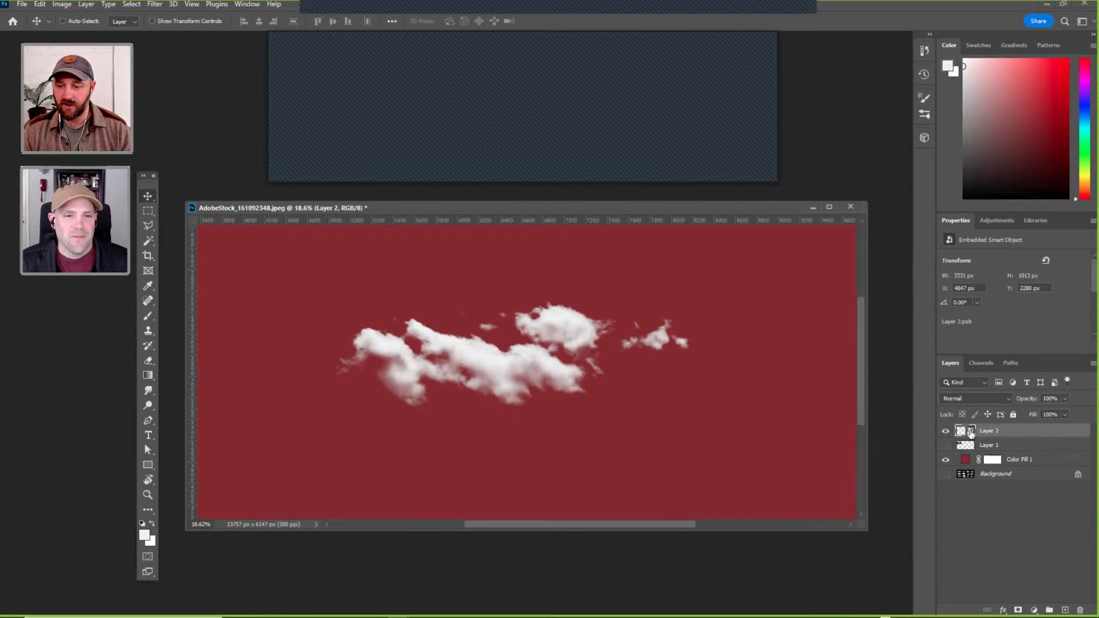
pyautogui.moveTo(438, 223); pyautogui.dragTo(184, 306)
pyautogui.moveTo(493, 280); pyautogui.dragTo(544, 190)
# Add a Gradient Map adjustment above the cloud in the smart object, using the Black, White preset from Basics.
pyautogui.click(1033, 609)
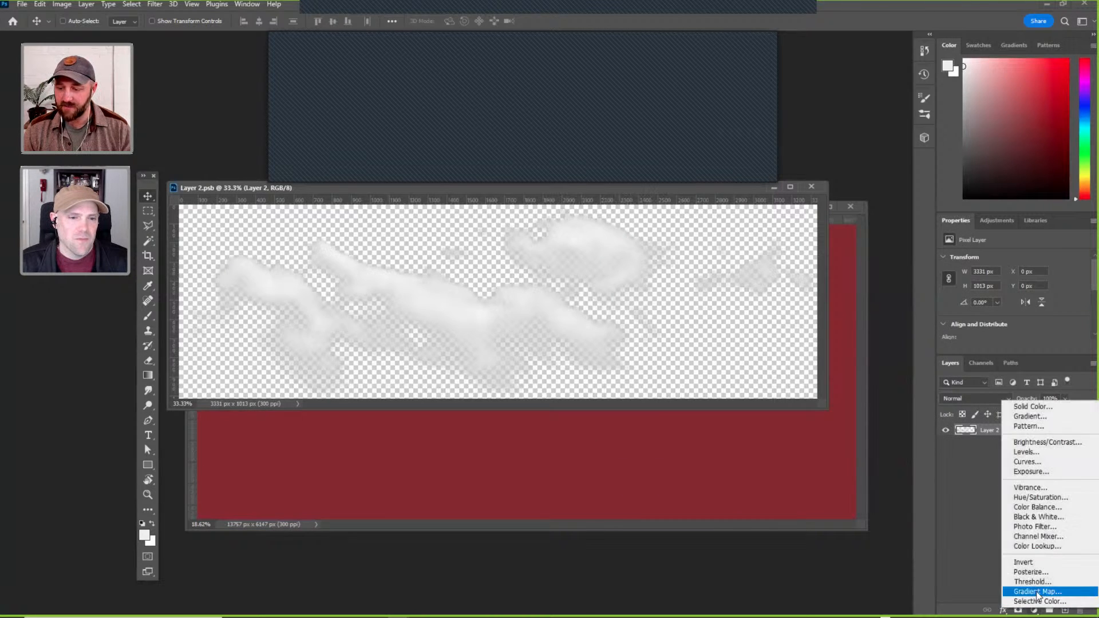
pyautogui.click(1039, 593)
pyautogui.keyDown('alt'); pyautogui.click(962, 437); pyautogui.keyUp('alt')
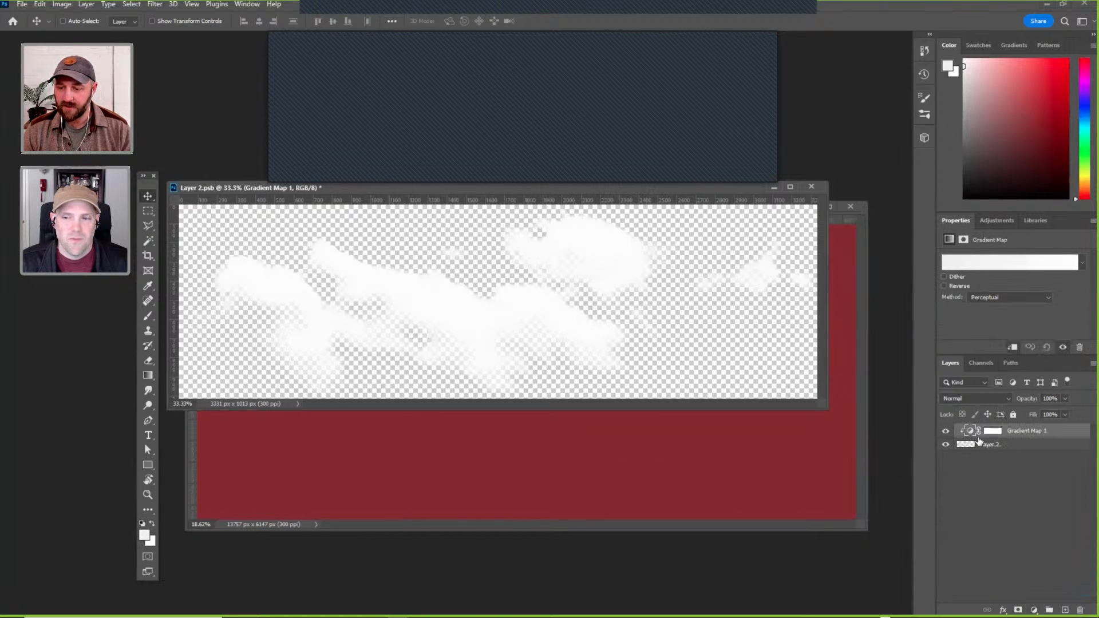
pyautogui.click(988, 264)
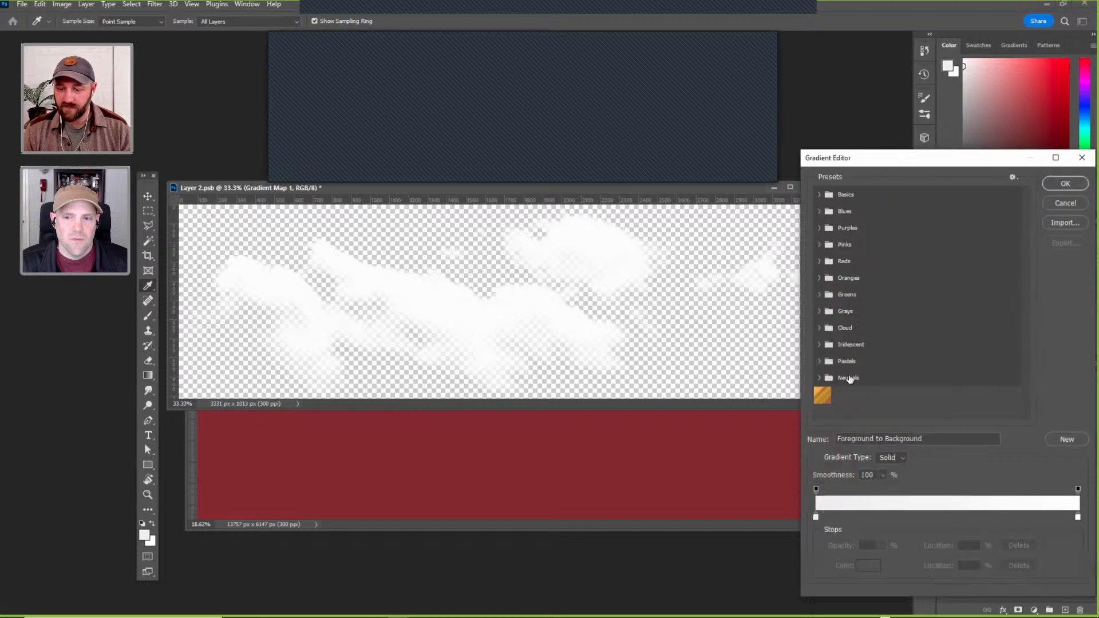
pyautogui.click(819, 194)
pyautogui.click(870, 216)
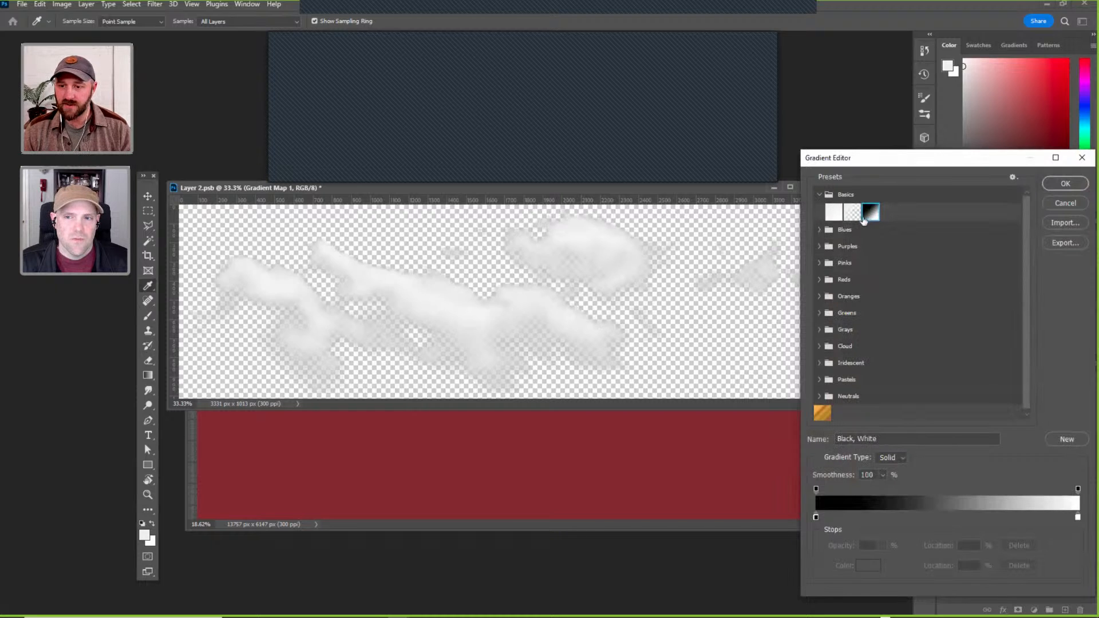
# Change the gradient map's black stop to a light sky blue, keeping the other end white.
pyautogui.doubleClick(816, 517)
pyautogui.moveTo(884, 216)
pyautogui.mouseDown()
pyautogui.moveTo(928, 207)
pyautogui.moveTo(956, 225)
pyautogui.moveTo(956, 215)
pyautogui.mouseUp()
pyautogui.moveTo(871, 162); pyautogui.dragTo(852, 162)
pyautogui.click(1035, 150)
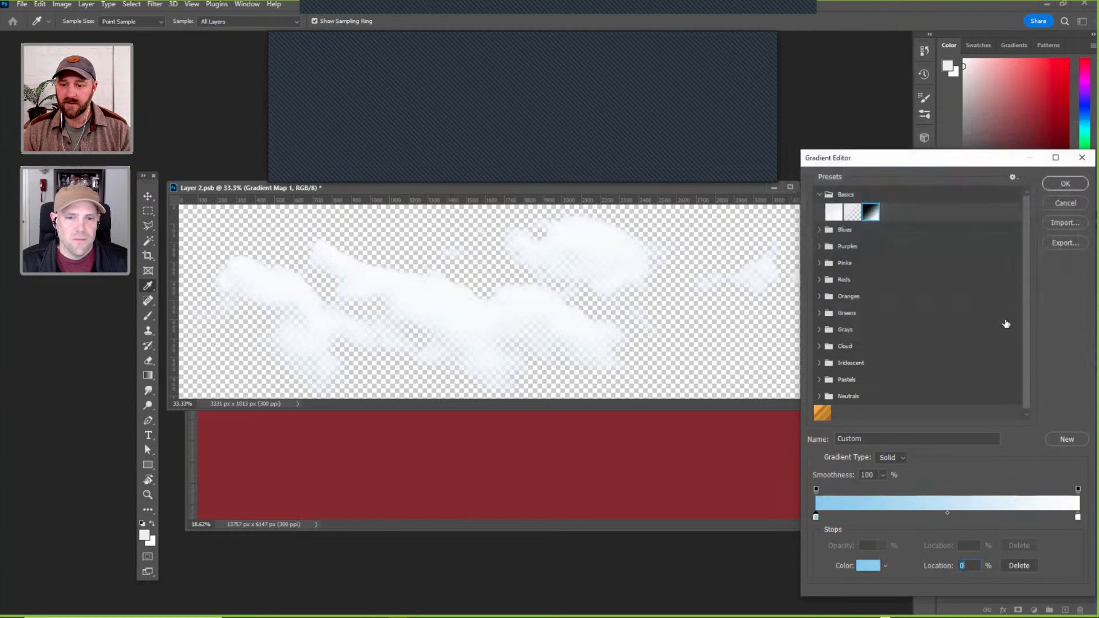
pyautogui.click(1066, 184)
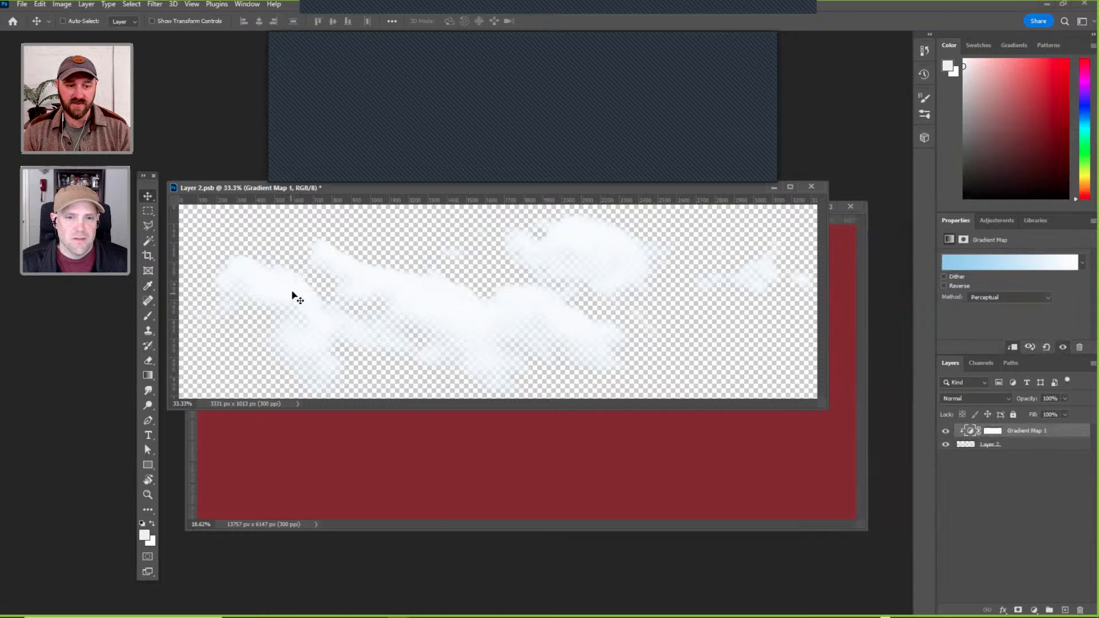
# Compare the cloud without the gradient map, darken the gradient's blue stop to a muted dark blue, and merge the adjustment into Layer 2.
pyautogui.click(946, 431)
pyautogui.click(945, 431)
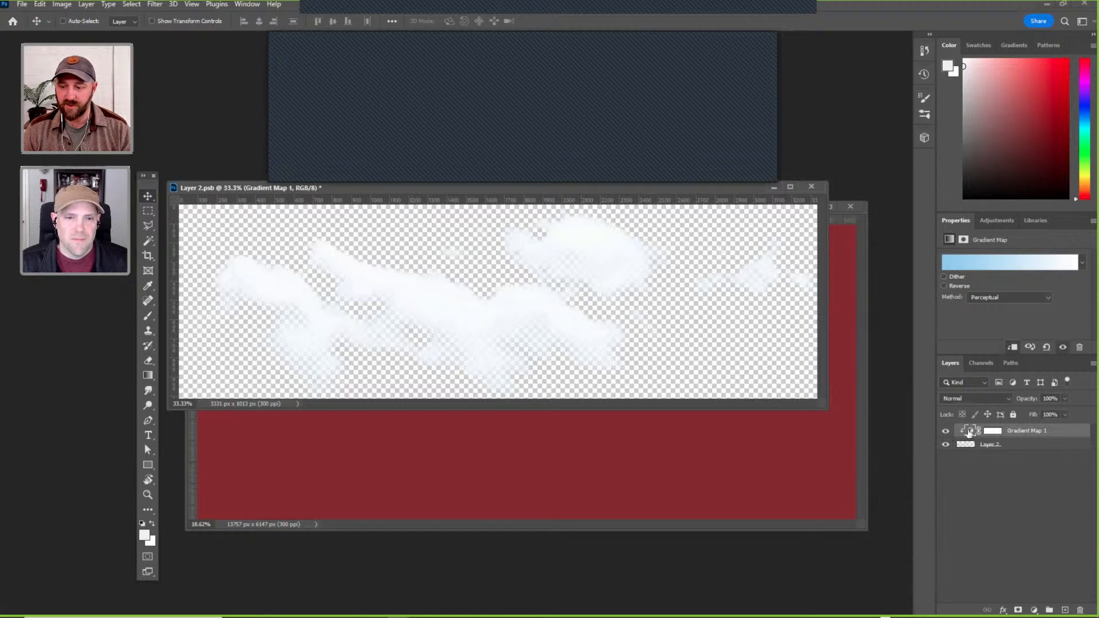
pyautogui.click(990, 263)
pyautogui.doubleClick(815, 517)
pyautogui.click(871, 205)
pyautogui.moveTo(872, 205); pyautogui.dragTo(877, 233)
pyautogui.press('Return')
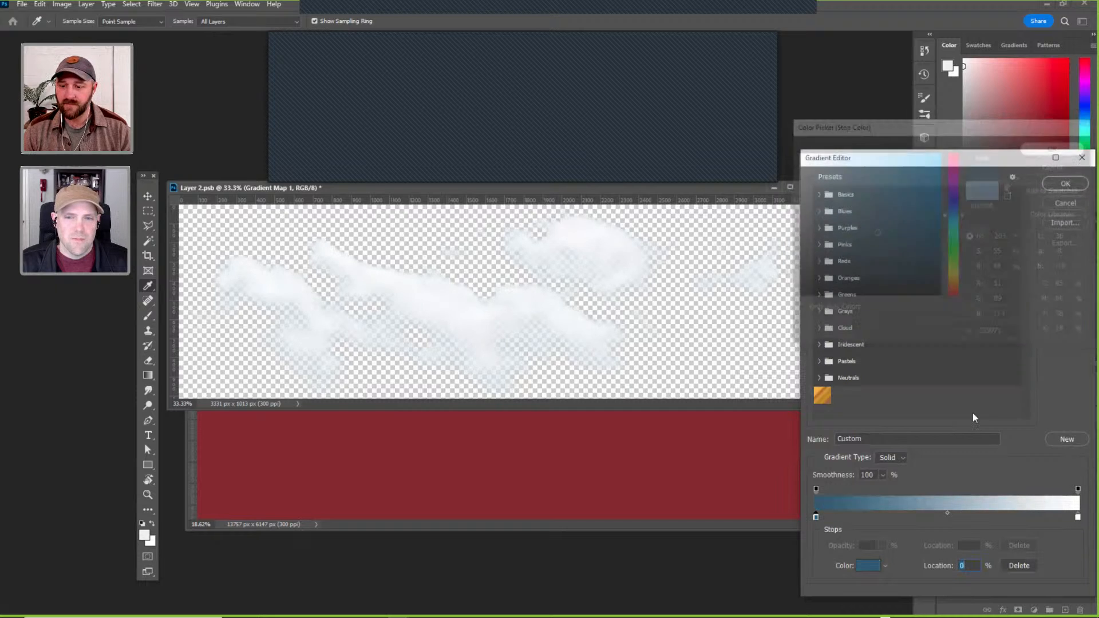
pyautogui.press('Return')
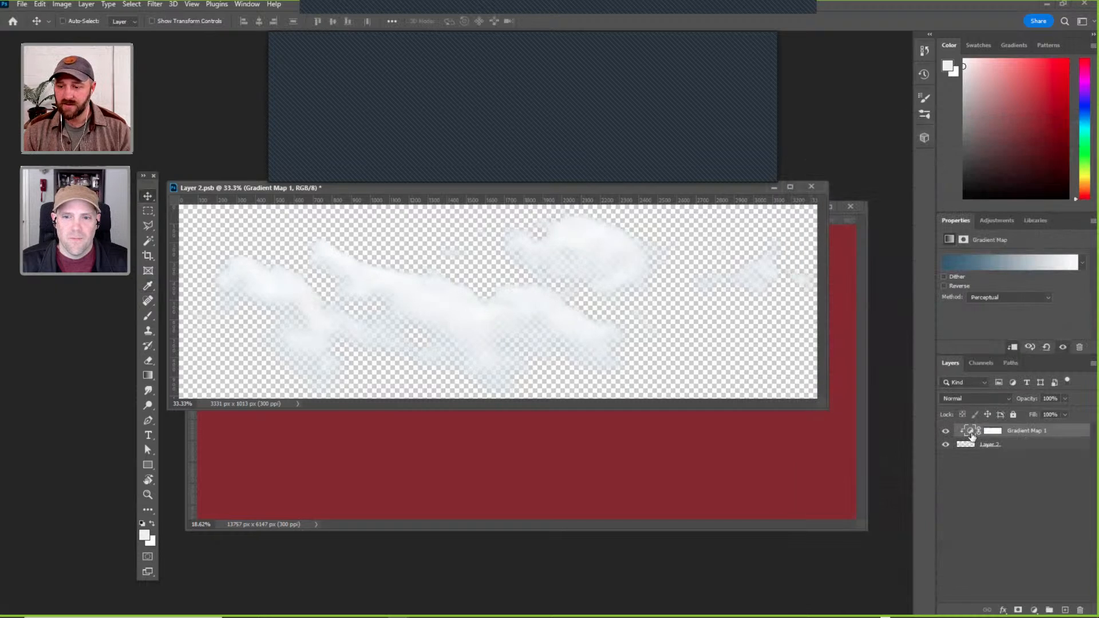
pyautogui.hotkey('ctrl', 'e')
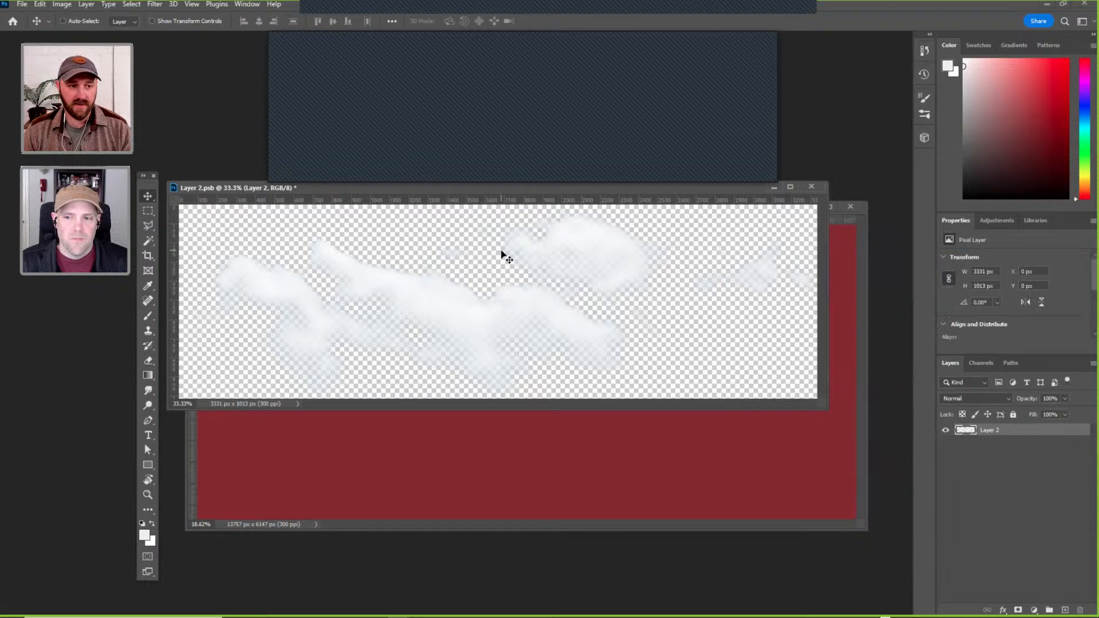
# Save the tinted cloud as Cloud1 in Photoshop PSD format in the AR TATTOO ASSETS folder.
pyautogui.hotkey('ctrl', 'shift', 's')
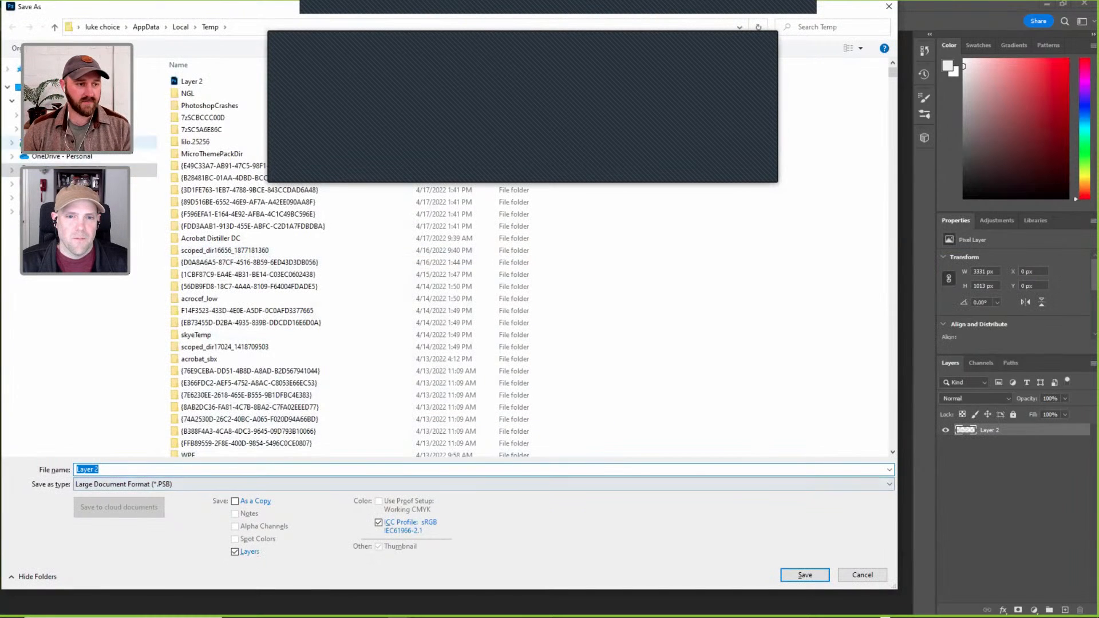
pyautogui.click(91, 129)
pyautogui.doubleClick(214, 93)
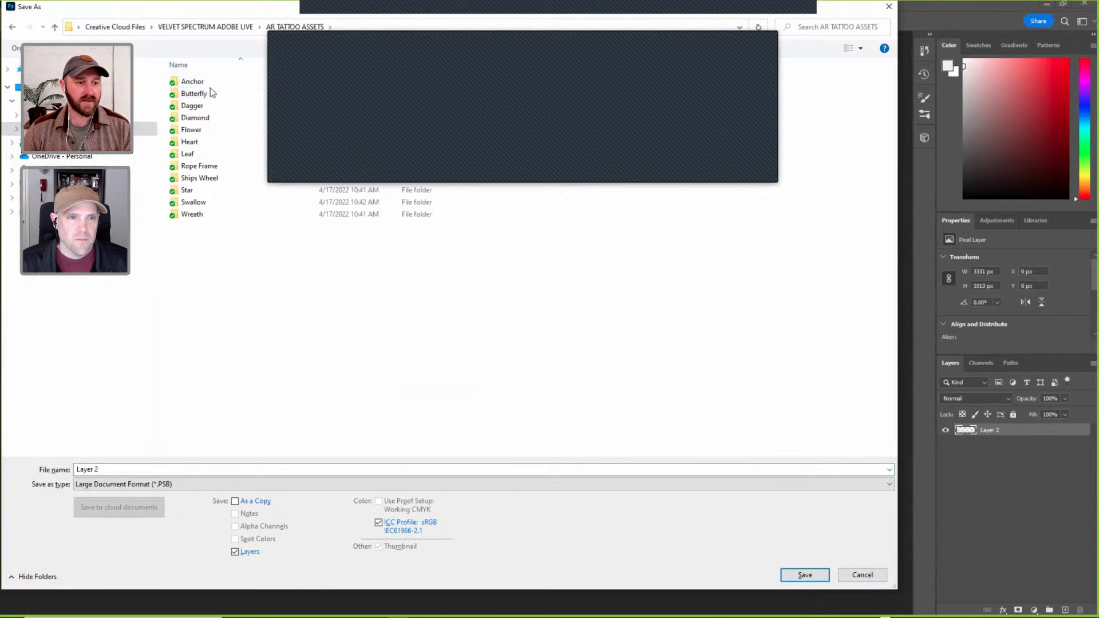
pyautogui.tripleClick(122, 470)
pyautogui.write('Cloud1')
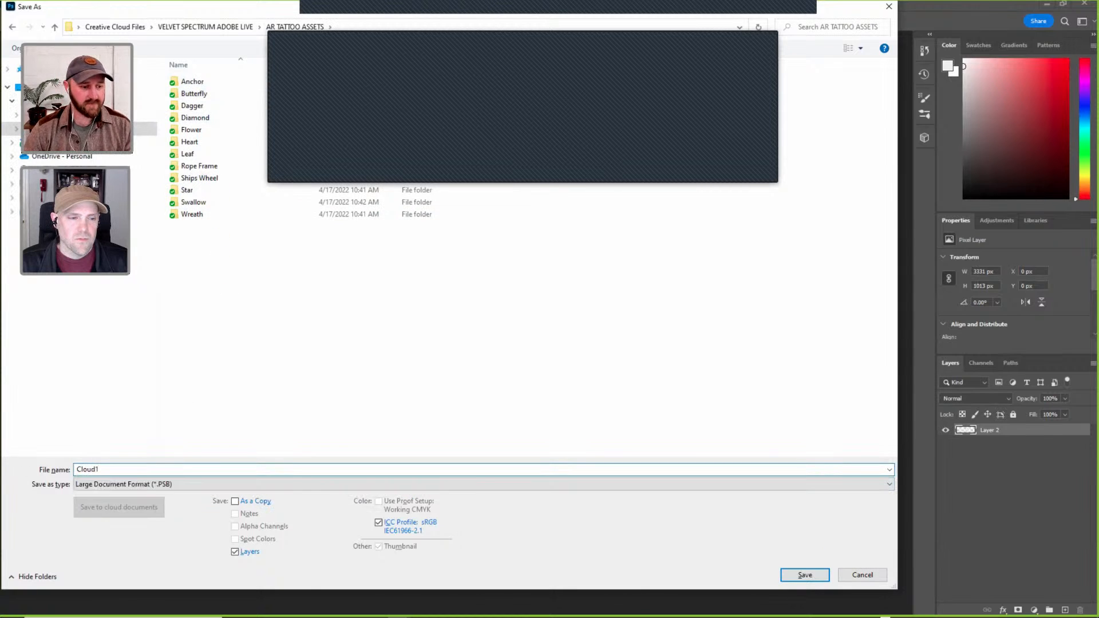
pyautogui.click(133, 484)
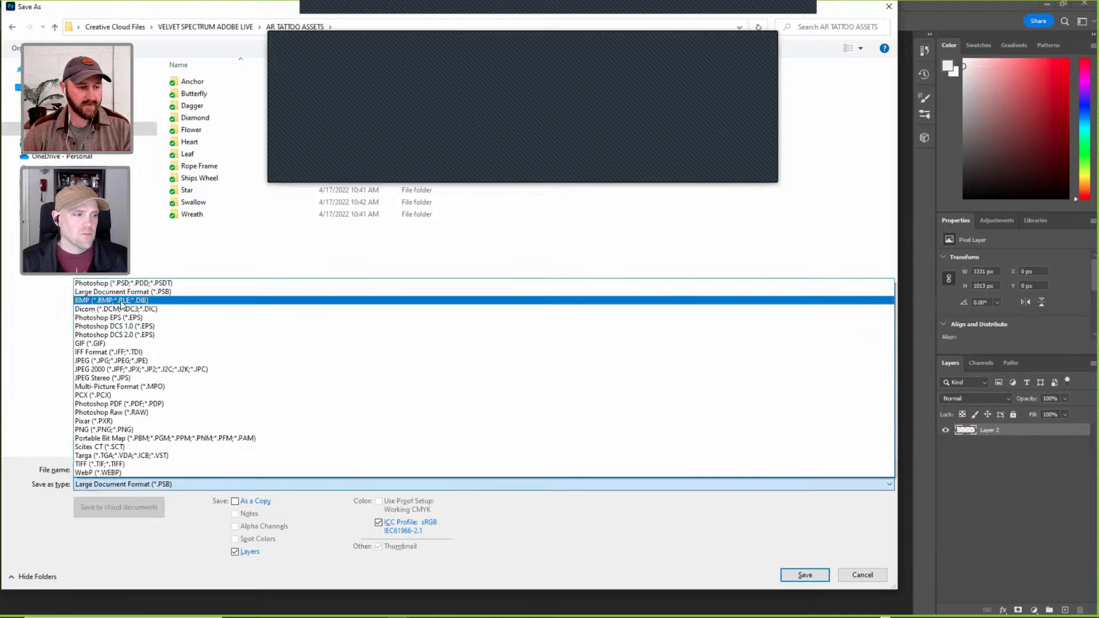
pyautogui.click(120, 284)
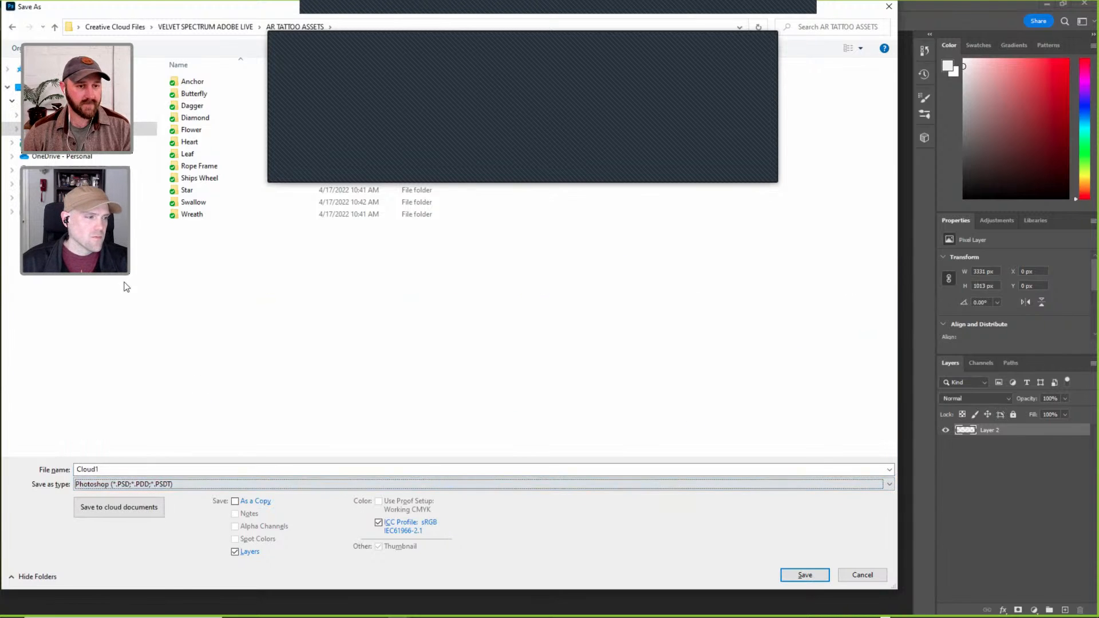
pyautogui.click(819, 573)
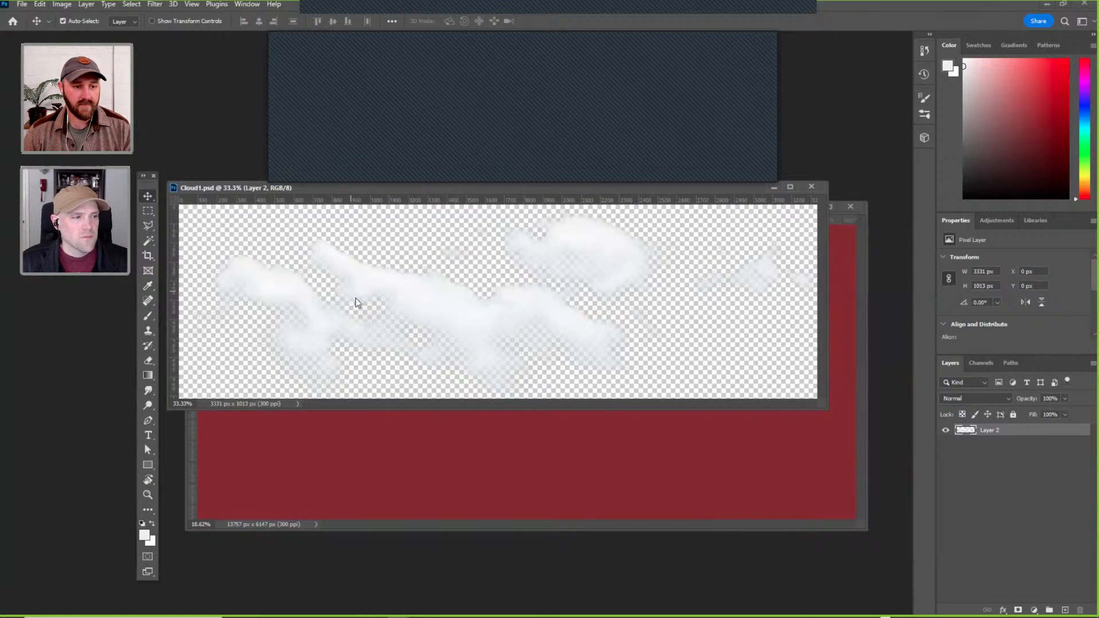
# Save a PNG copy of Cloud1 in the AR TATTOO ASSETS folder with the smallest file size option.
pyautogui.hotkey('ctrl', 'shift', 's')
pyautogui.click(138, 484)
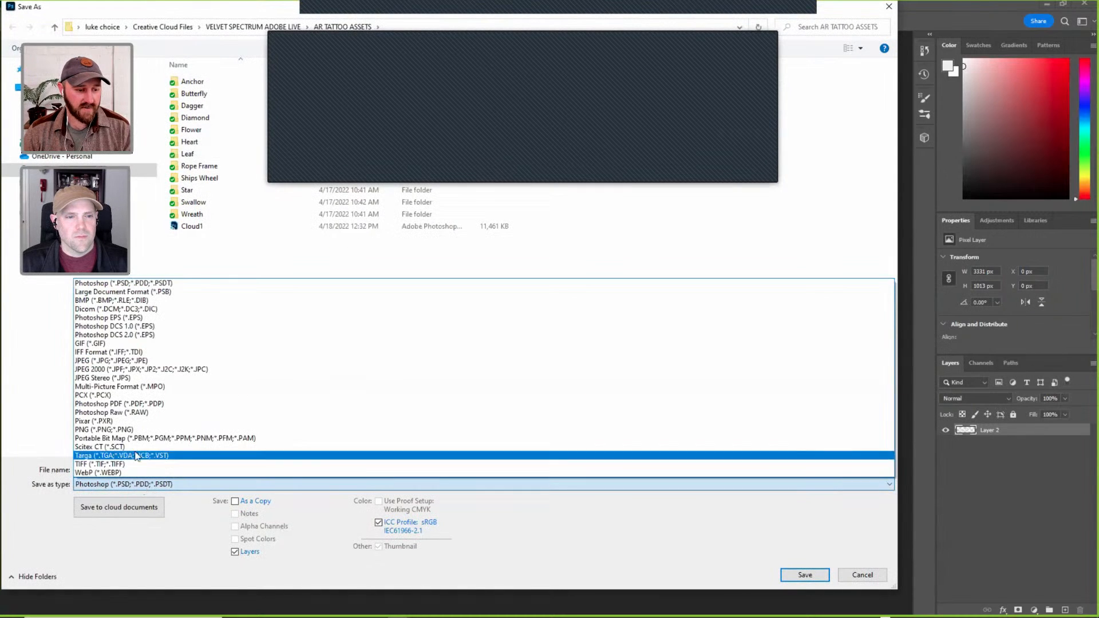
pyautogui.click(132, 430)
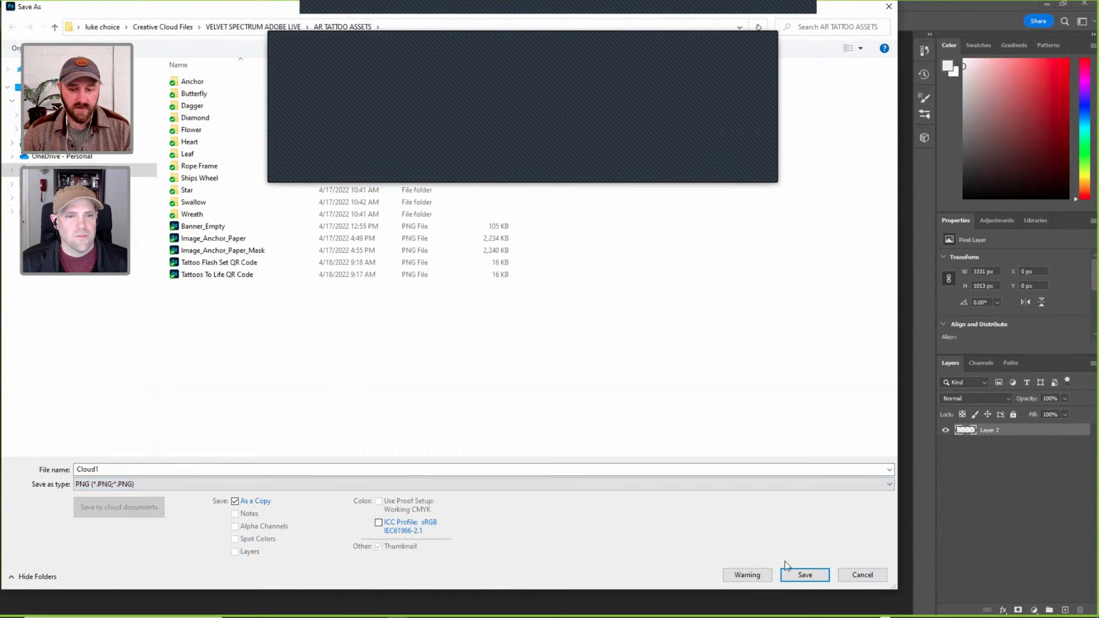
pyautogui.click(803, 573)
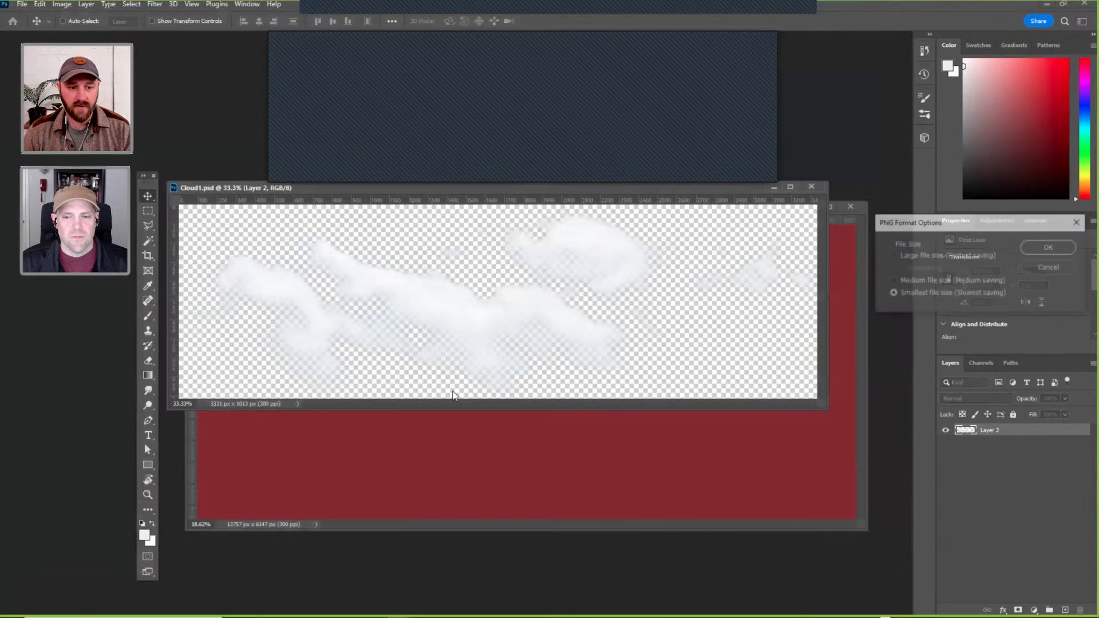
pyautogui.click(1050, 248)
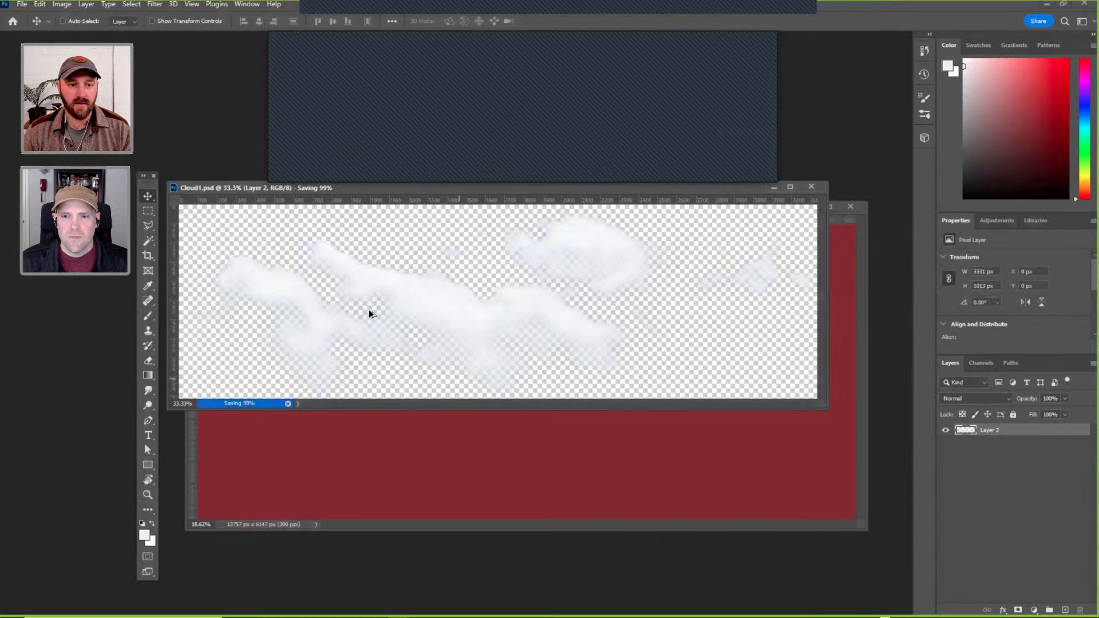
# Switch to Adobe Aero and import the Cloud1 PNG from the AR TATTOO ASSETS folder into the scene.
pyautogui.hotkey('alt', 'Tab')
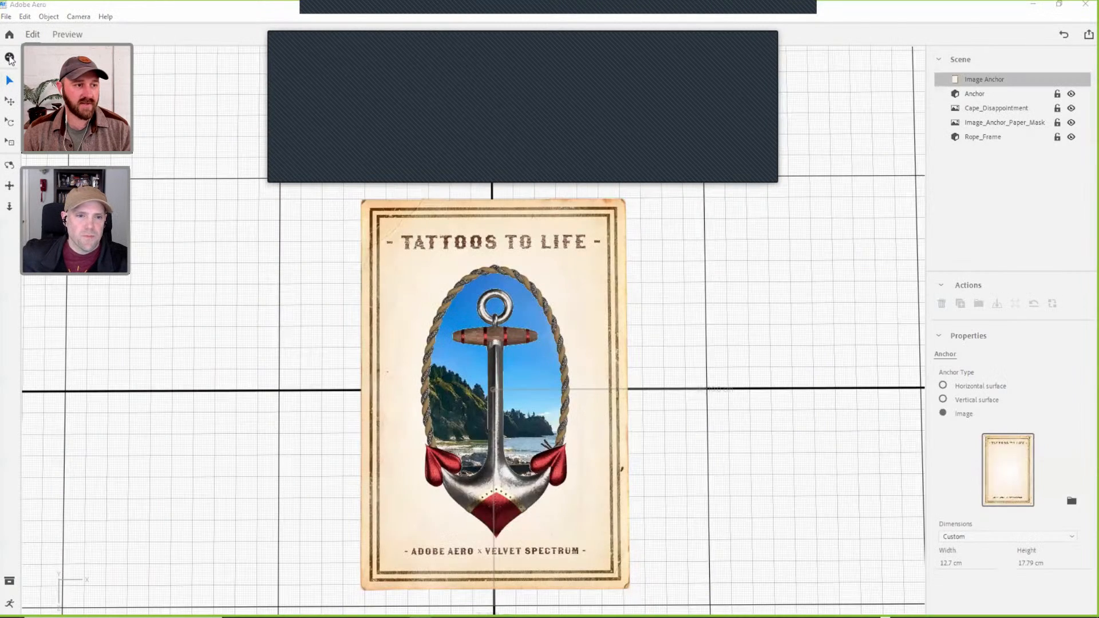
pyautogui.click(10, 58)
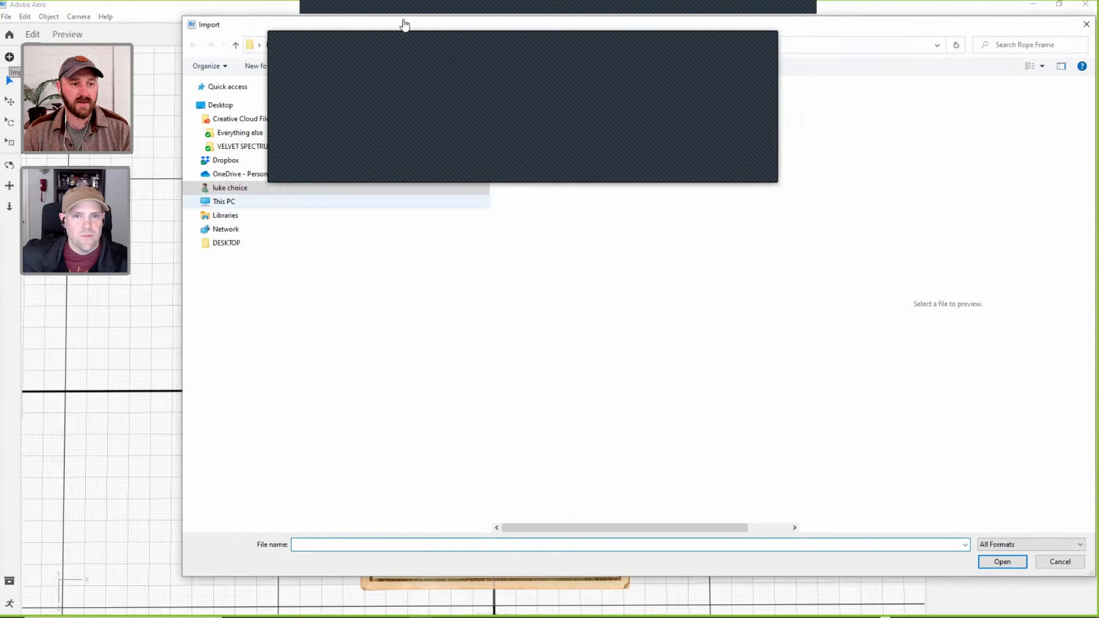
pyautogui.click(331, 148)
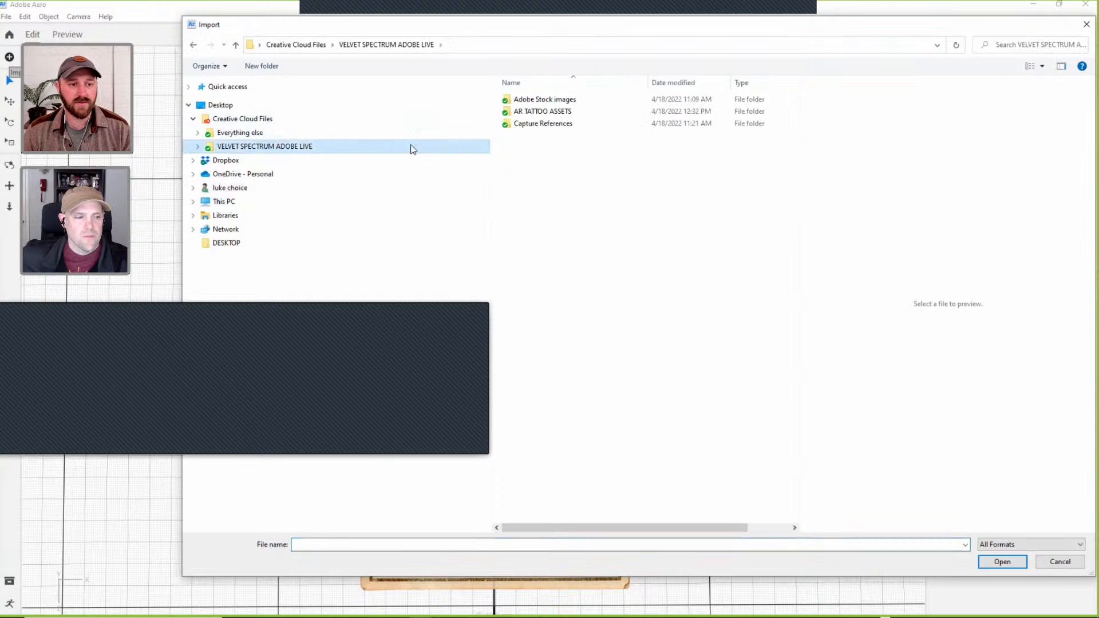
pyautogui.doubleClick(558, 111)
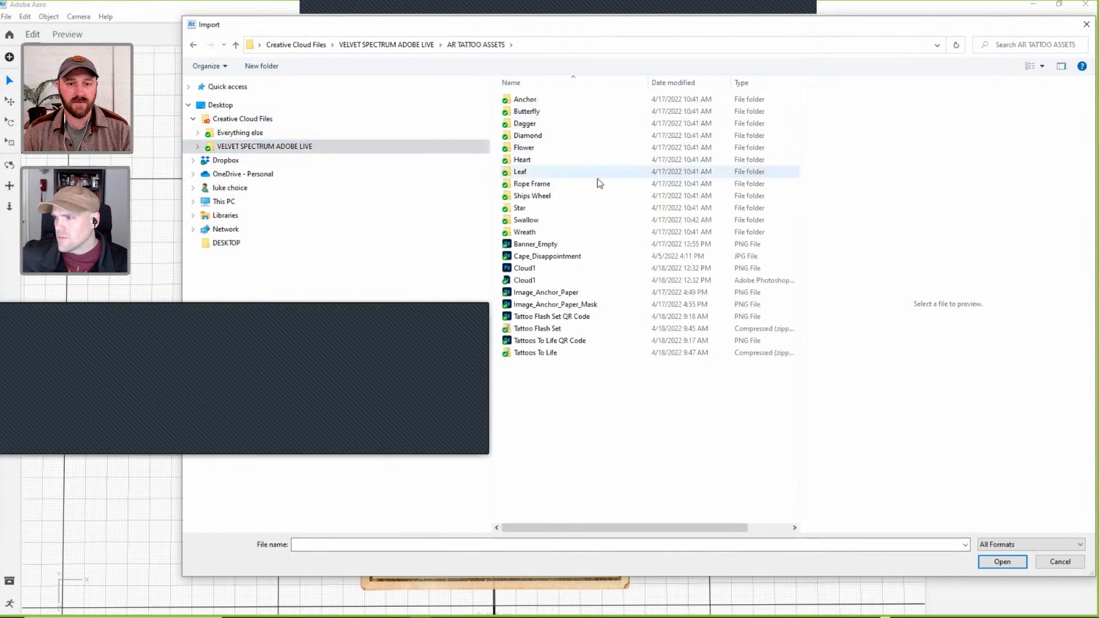
pyautogui.click(532, 268)
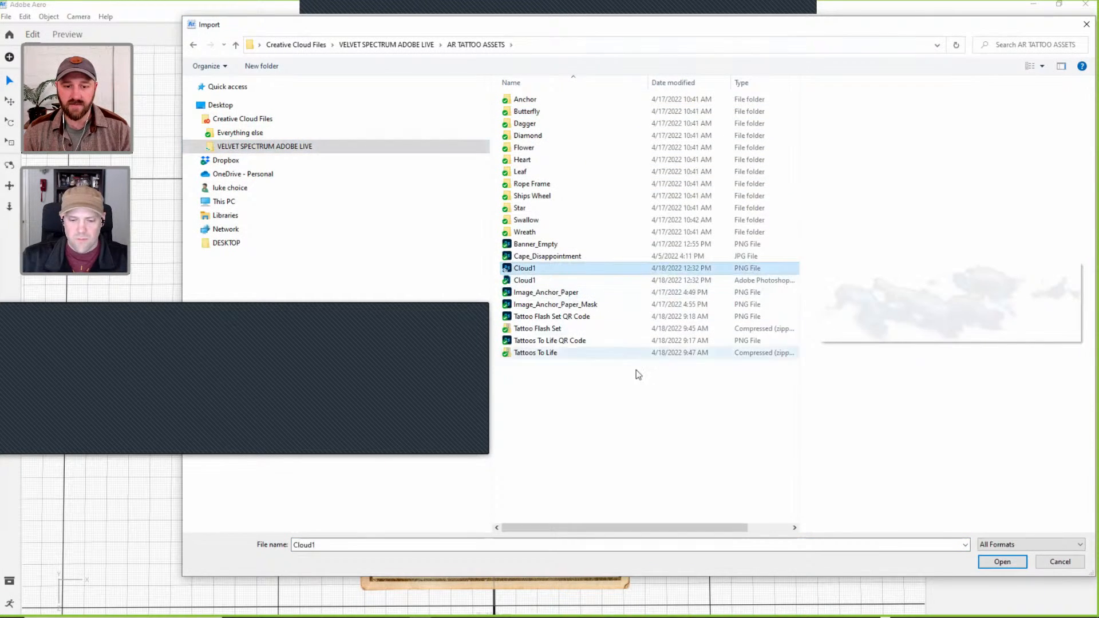
pyautogui.click(1002, 562)
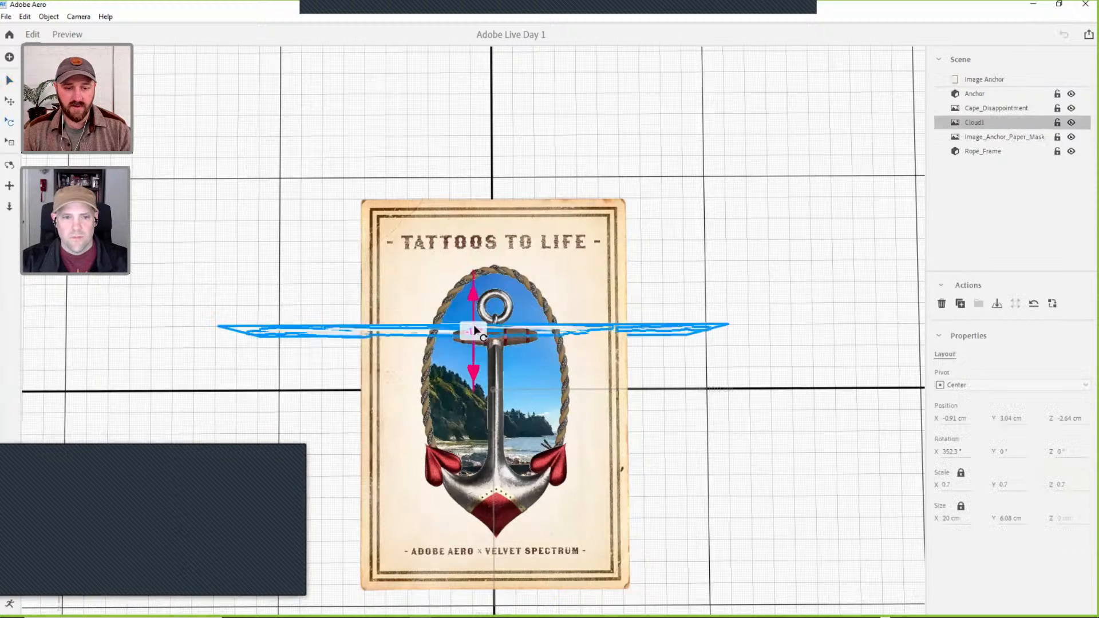
# Lay Cloud1 flat with an X rotation of 270° and scale it down to 0.3.
pyautogui.moveTo(476, 200); pyautogui.dragTo(476, 198)
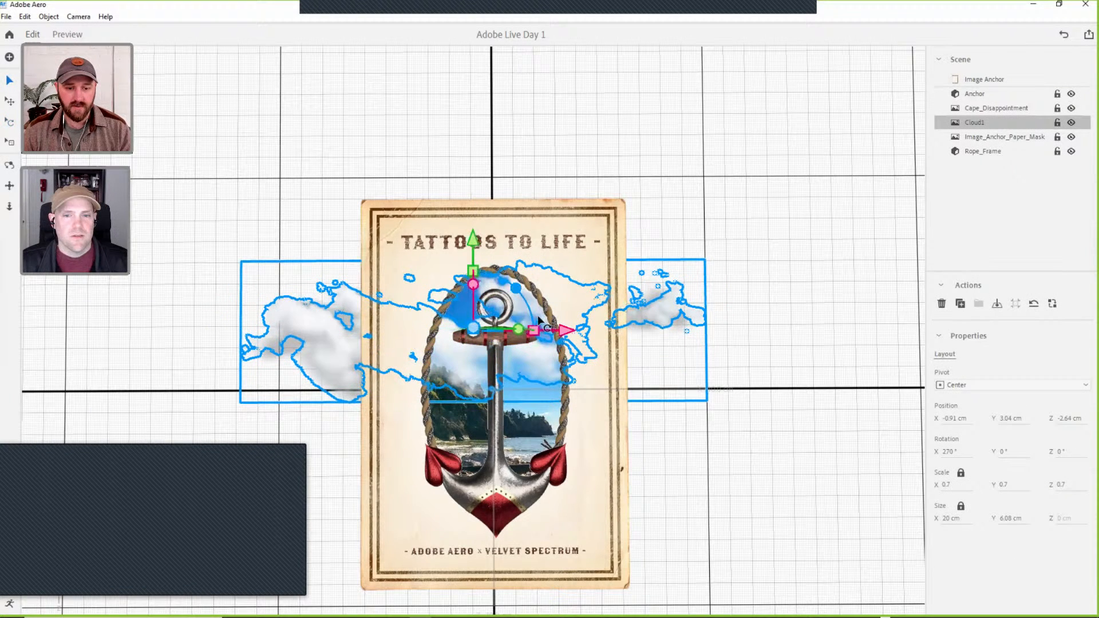
pyautogui.press('r')
pyautogui.moveTo(474, 245); pyautogui.dragTo(399, 293)
pyautogui.moveTo(588, 196); pyautogui.dragTo(508, 248, button='right')
pyautogui.press('v')
pyautogui.moveTo(478, 226); pyautogui.dragTo(477, 255)
pyautogui.click(488, 350)
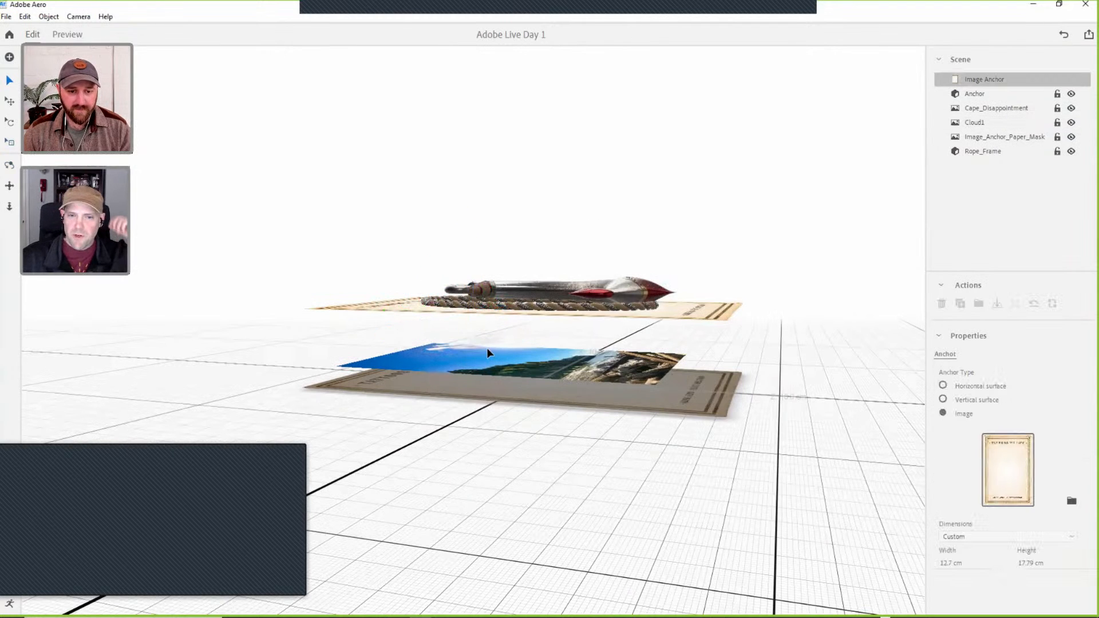
# Lower Cloud1 to a Y position of about 1.26 cm, just above the Cape_Disappointment photo.
pyautogui.moveTo(485, 341)
pyautogui.mouseDown(button='right')
pyautogui.moveTo(503, 344)
pyautogui.moveTo(460, 381)
pyautogui.moveTo(471, 314)
pyautogui.moveTo(441, 311)
pyautogui.moveTo(473, 312)
pyautogui.moveTo(470, 339)
pyautogui.mouseUp(button='right')
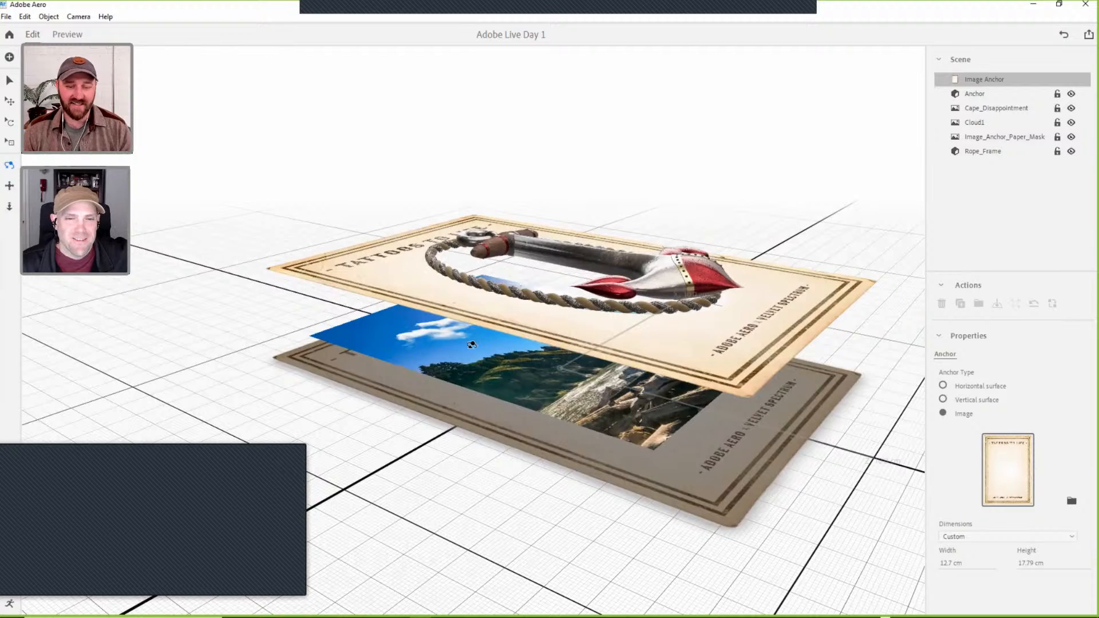
pyautogui.moveTo(458, 338)
pyautogui.mouseDown(button='right')
pyautogui.moveTo(441, 318)
pyautogui.moveTo(475, 344)
pyautogui.moveTo(517, 309)
pyautogui.moveTo(497, 295)
pyautogui.moveTo(483, 315)
pyautogui.moveTo(452, 323)
pyautogui.mouseUp(button='right')
pyautogui.click(976, 122)
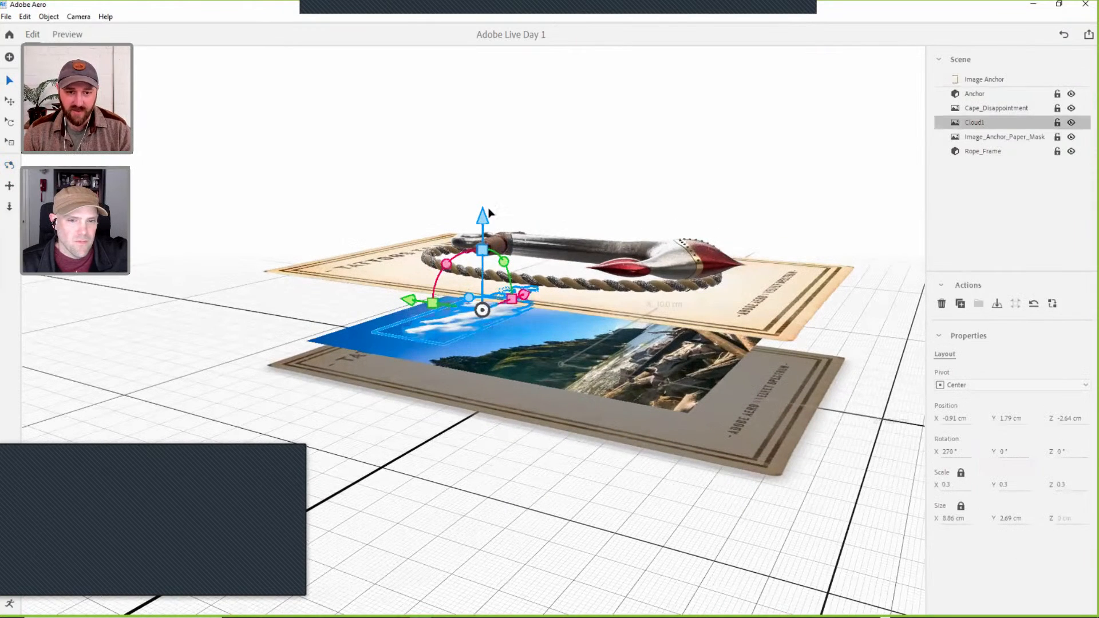
pyautogui.moveTo(484, 217); pyautogui.dragTo(483, 231)
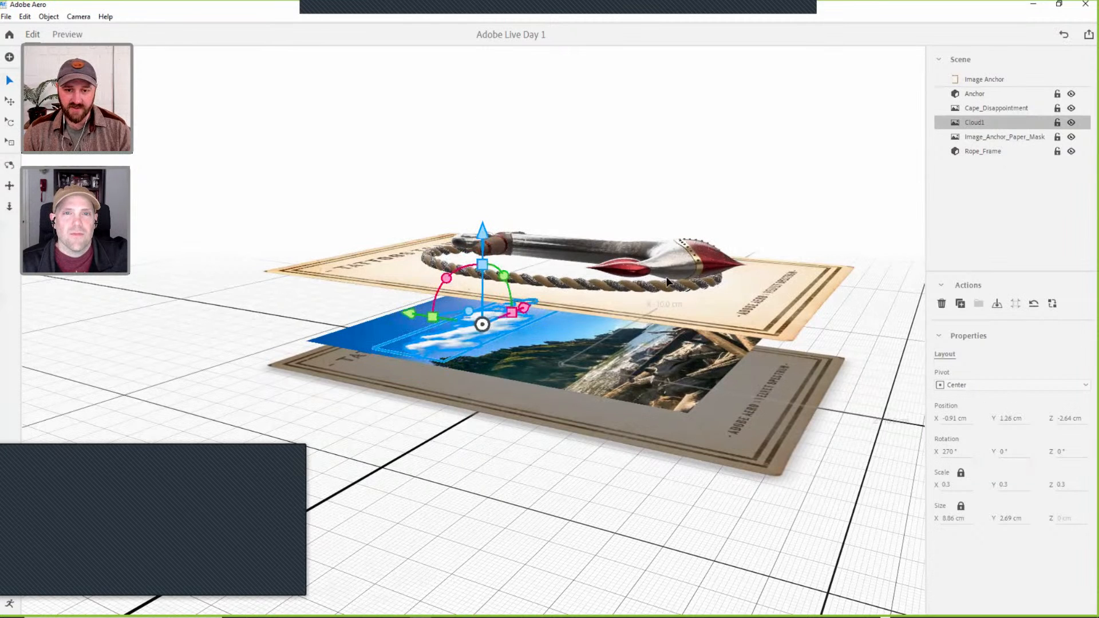
# Examine how the cloud sits inside the rope frame opening, first at an angle and then from straight above the card.
pyautogui.moveTo(567, 268); pyautogui.dragTo(490, 345, button='right')
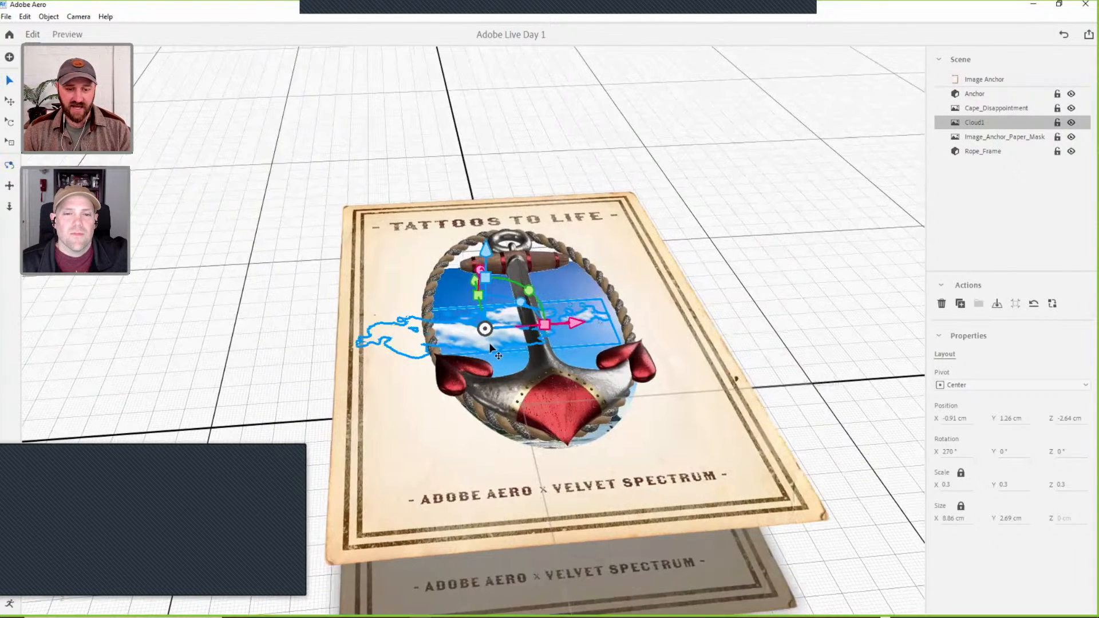
pyautogui.moveTo(564, 388); pyautogui.dragTo(556, 491, button='right')
pyautogui.moveTo(598, 395); pyautogui.dragTo(582, 357, button='right')
pyautogui.scroll(-3, 568, 396)
pyautogui.moveTo(568, 397); pyautogui.dragTo(572, 354, button='right')
pyautogui.moveTo(579, 341); pyautogui.dragTo(582, 308, button='middle')
pyautogui.click(415, 431)
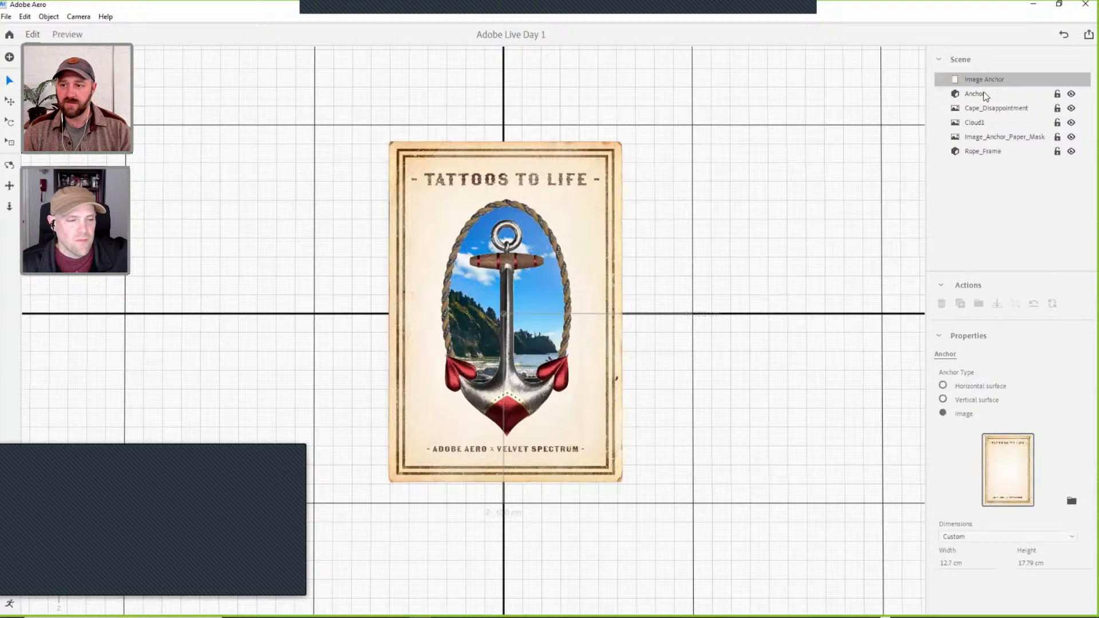
# Give Cloud1 a Start trigger with a Move action.
pyautogui.click(1007, 123)
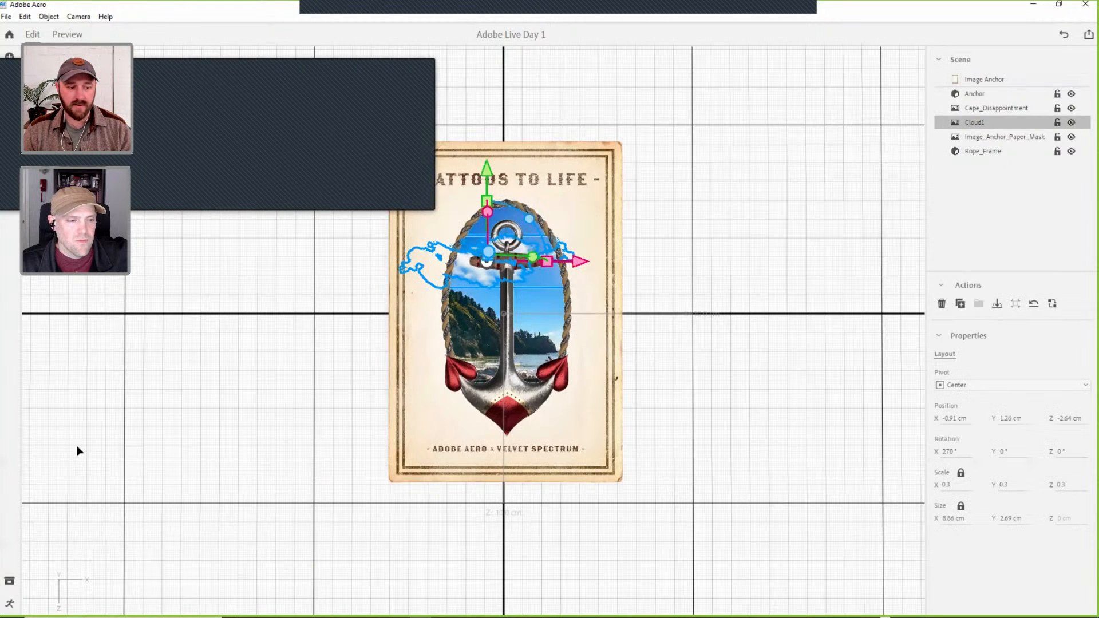
pyautogui.click(12, 603)
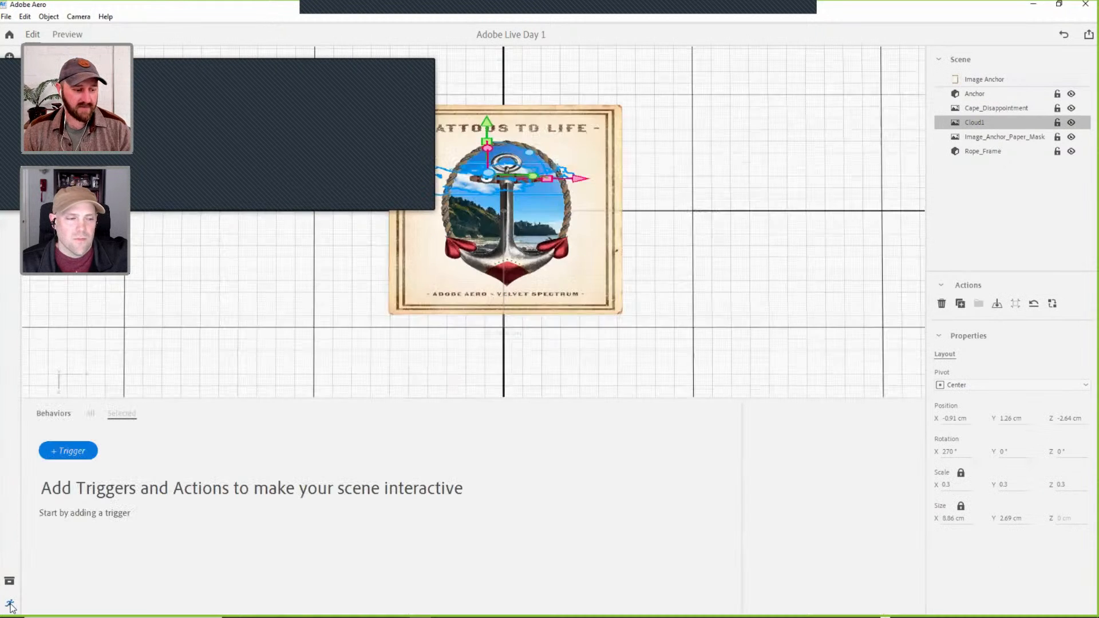
pyautogui.click(64, 454)
pyautogui.click(86, 459)
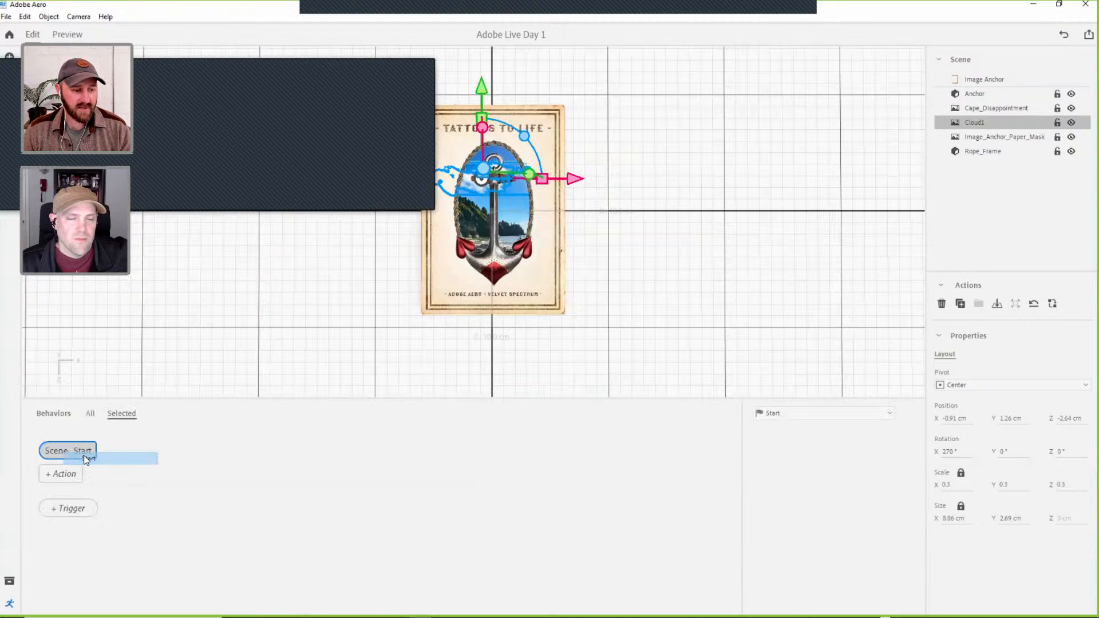
pyautogui.click(68, 476)
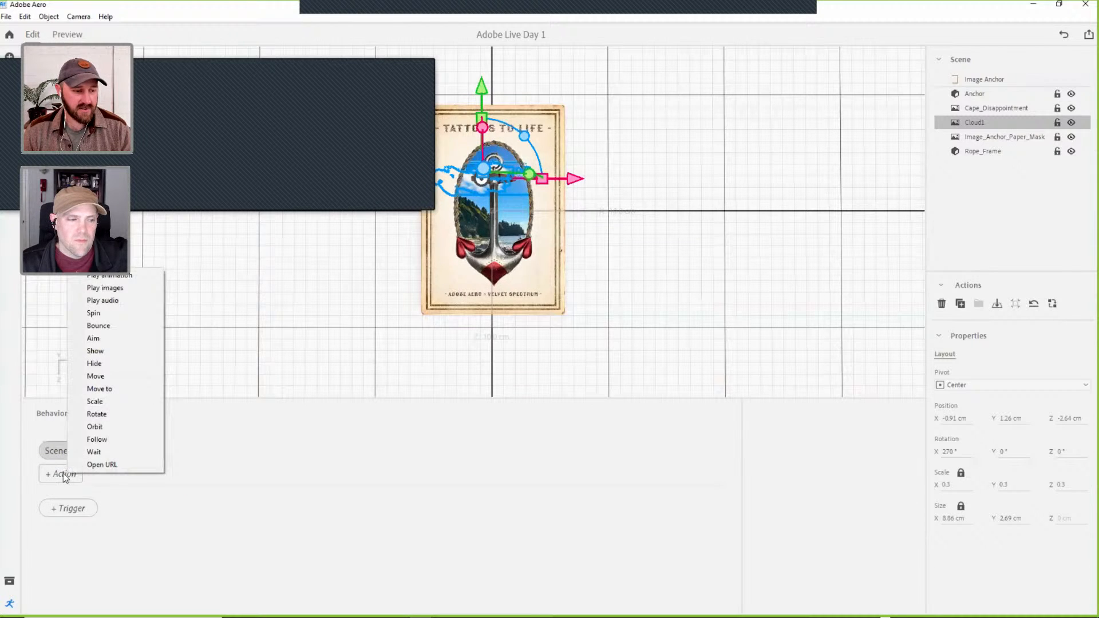
pyautogui.click(95, 376)
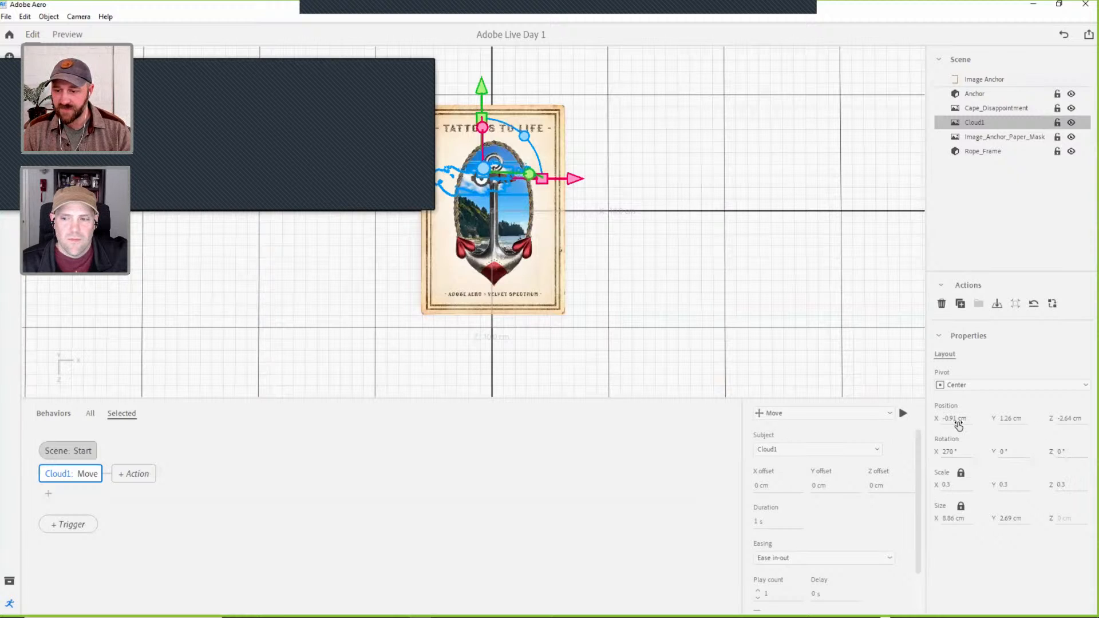
# Open Cloud1's X position value for editing.
pyautogui.moveTo(1070, 418); pyautogui.dragTo(950, 423)
pyautogui.hotkey('ctrl', 'z')
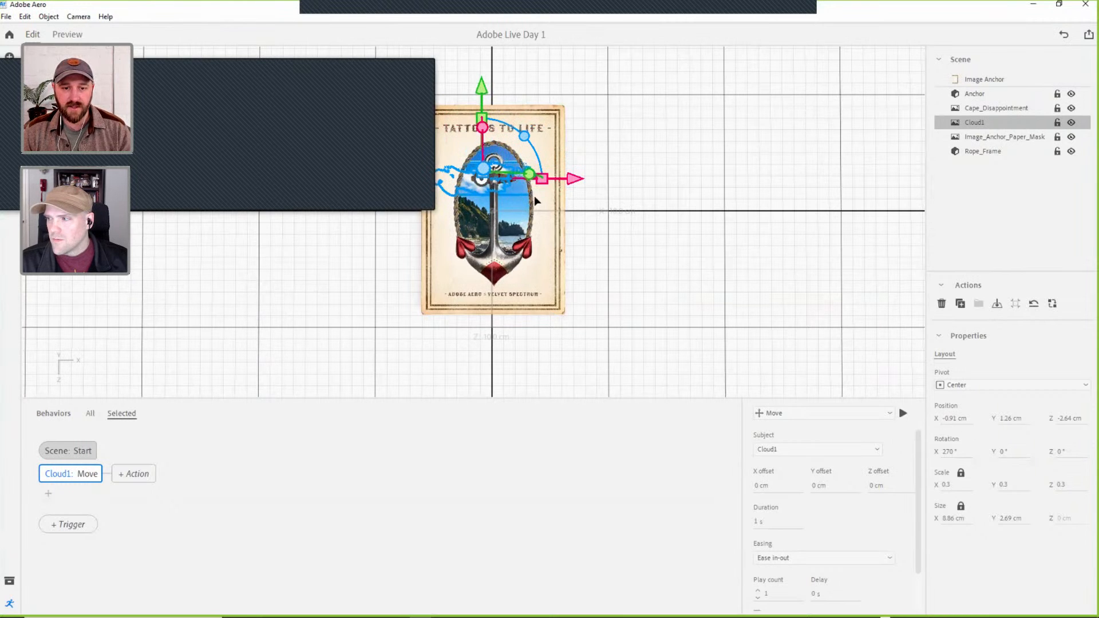
pyautogui.moveTo(557, 216); pyautogui.dragTo(598, 234, button='middle')
pyautogui.keyDown('alt'); pyautogui.moveTo(638, 193); pyautogui.dragTo(655, 239, button='right'); pyautogui.keyUp('alt')
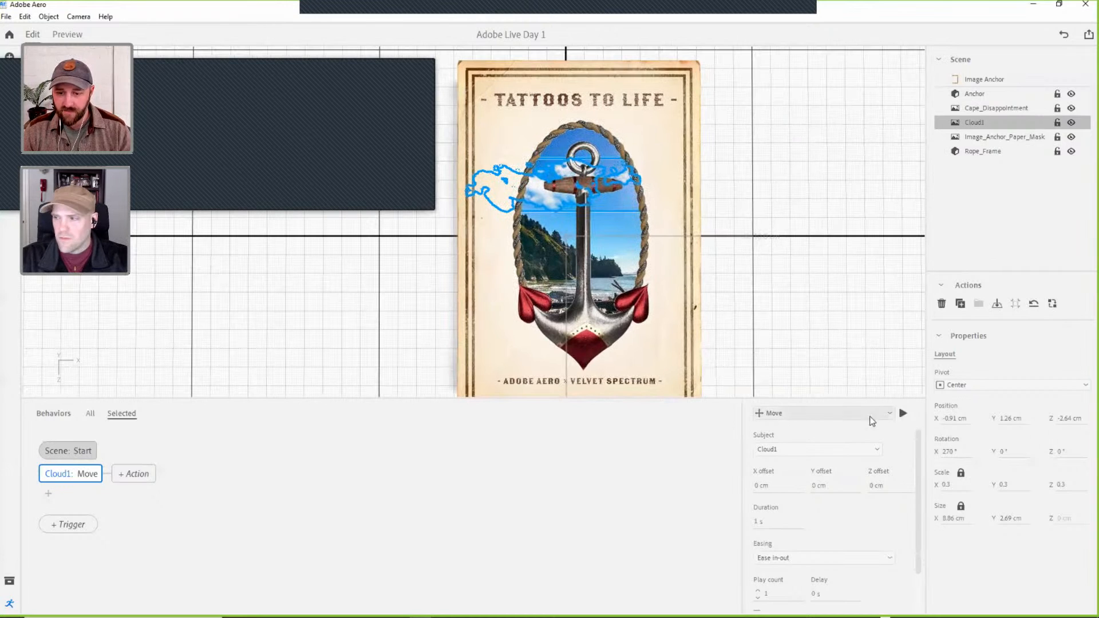
pyautogui.click(763, 486)
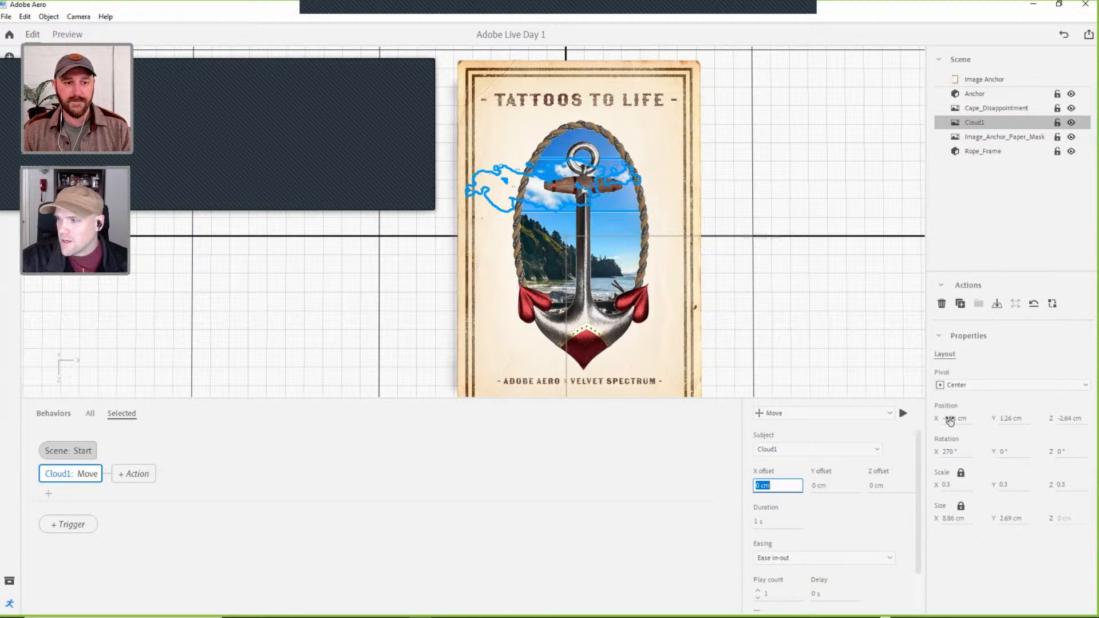
pyautogui.click(974, 411)
pyautogui.click(954, 419)
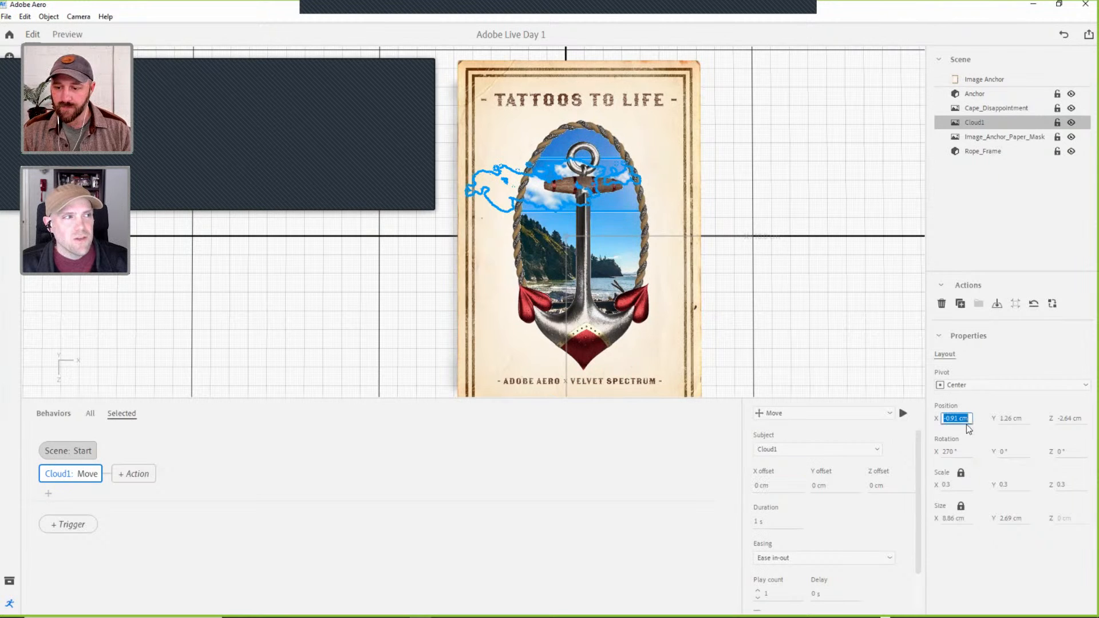
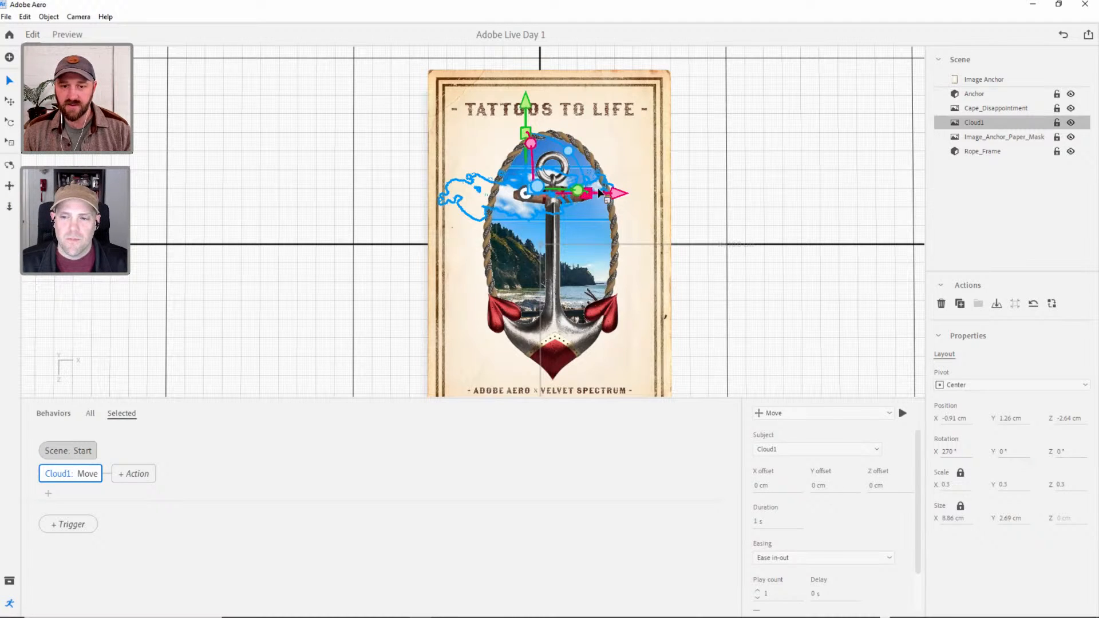
# Shift Cloud1 along the X axis to a position of -1.6 cm, keeping its height and depth.
pyautogui.moveTo(616, 195)
pyautogui.mouseDown()
pyautogui.moveTo(549, 198)
pyautogui.moveTo(606, 196)
pyautogui.mouseUp()
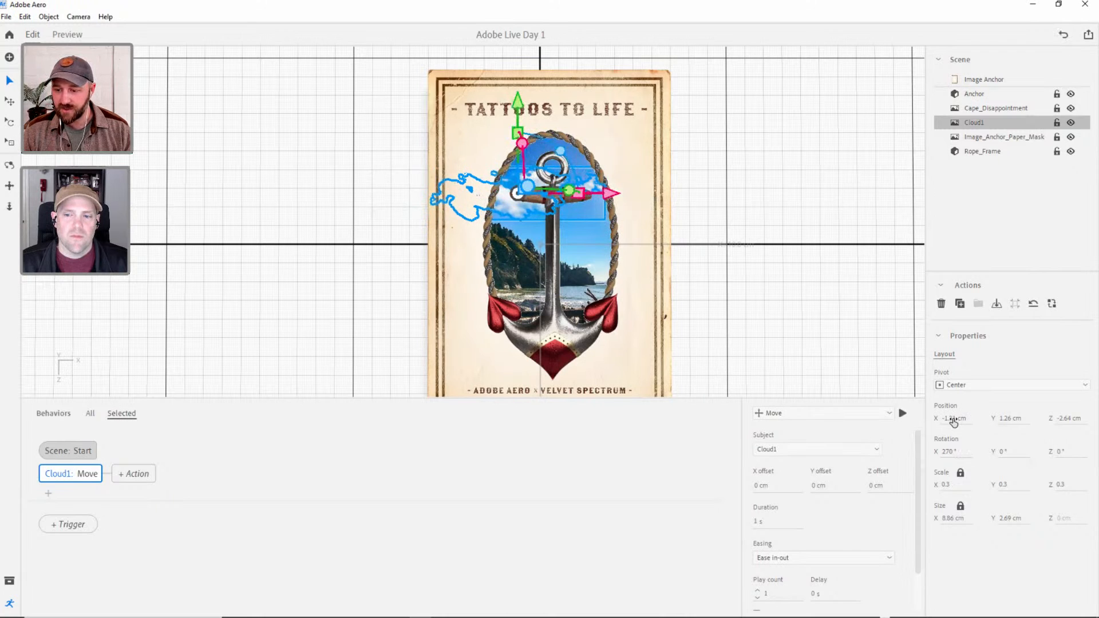
pyautogui.moveTo(953, 422); pyautogui.dragTo(972, 417)
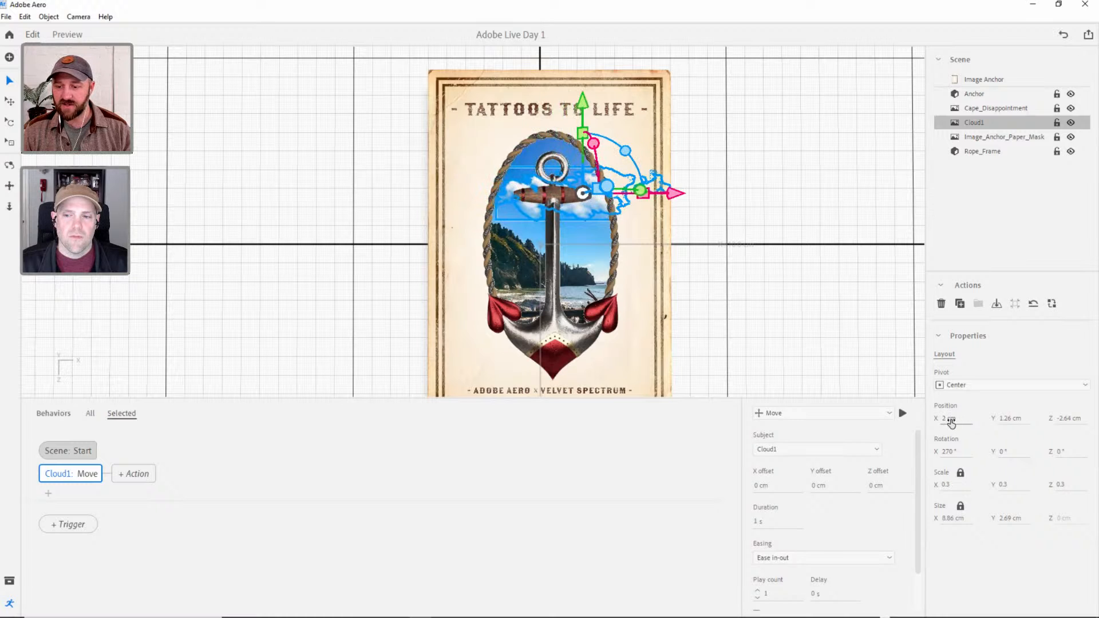
pyautogui.moveTo(947, 419); pyautogui.dragTo(928, 422)
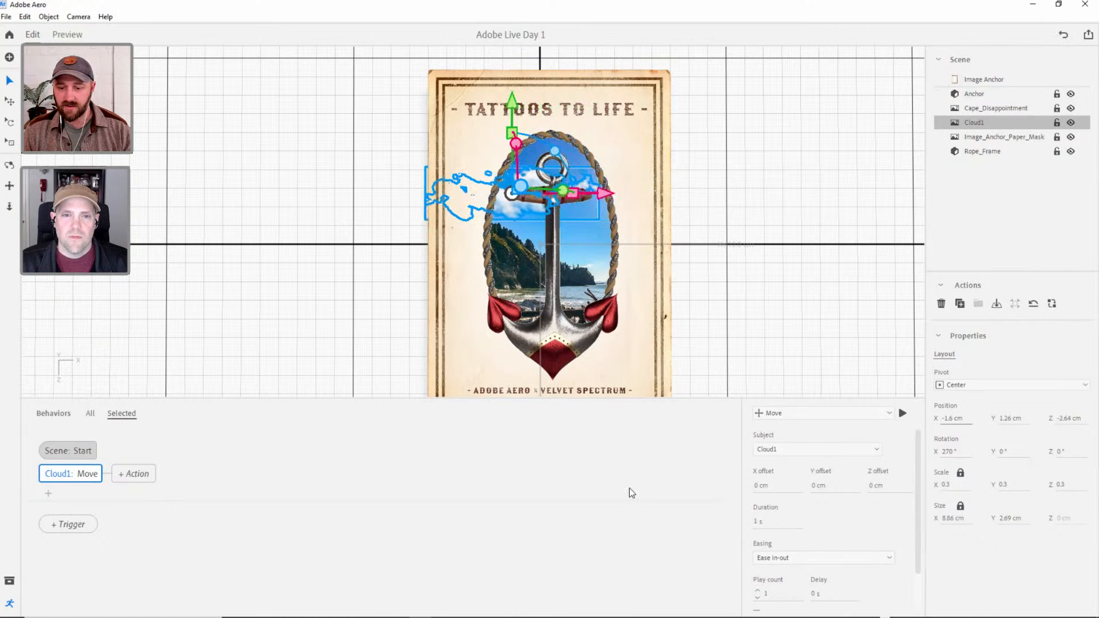
# Set the X offset of Cloud1's Move action to 3 cm and its duration to 30 s.
pyautogui.click(767, 486)
pyautogui.write('3')
pyautogui.press('Return')
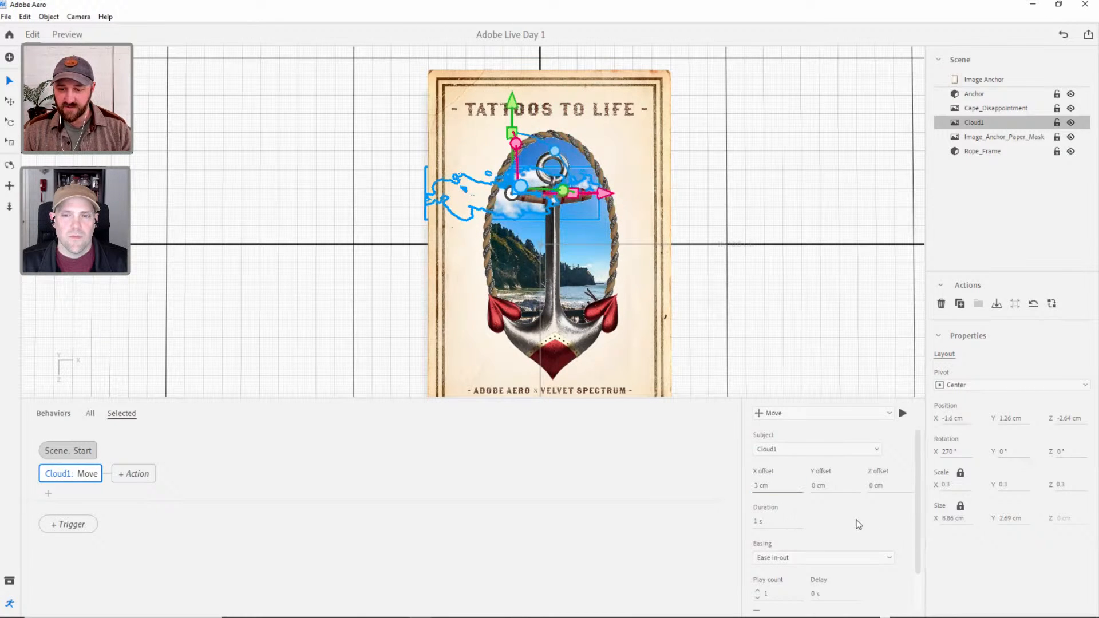
pyautogui.scroll(-2, 915, 506)
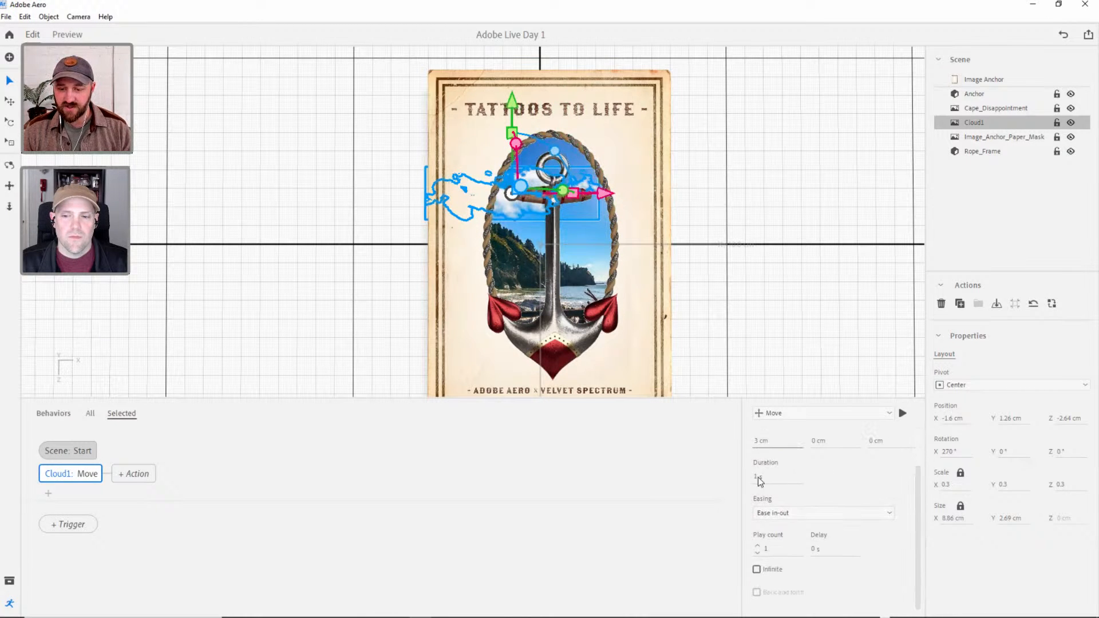
pyautogui.click(759, 479)
pyautogui.write('30')
pyautogui.press('Tab')
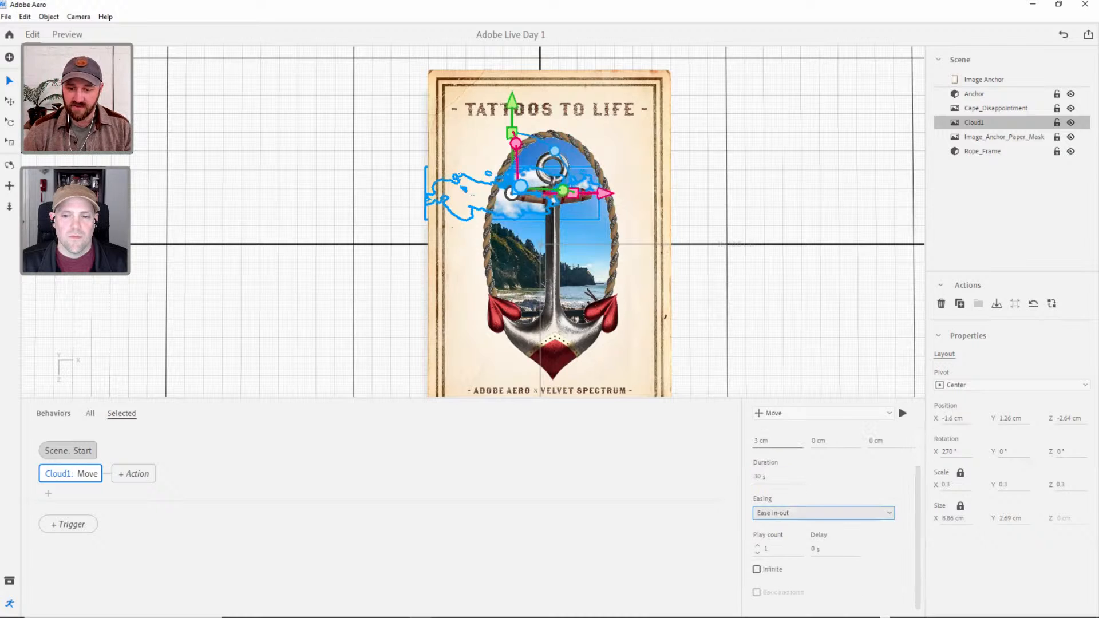
# Give Cloud1's Move action Linear easing and make it play infinitely, back and forth.
pyautogui.click(805, 511)
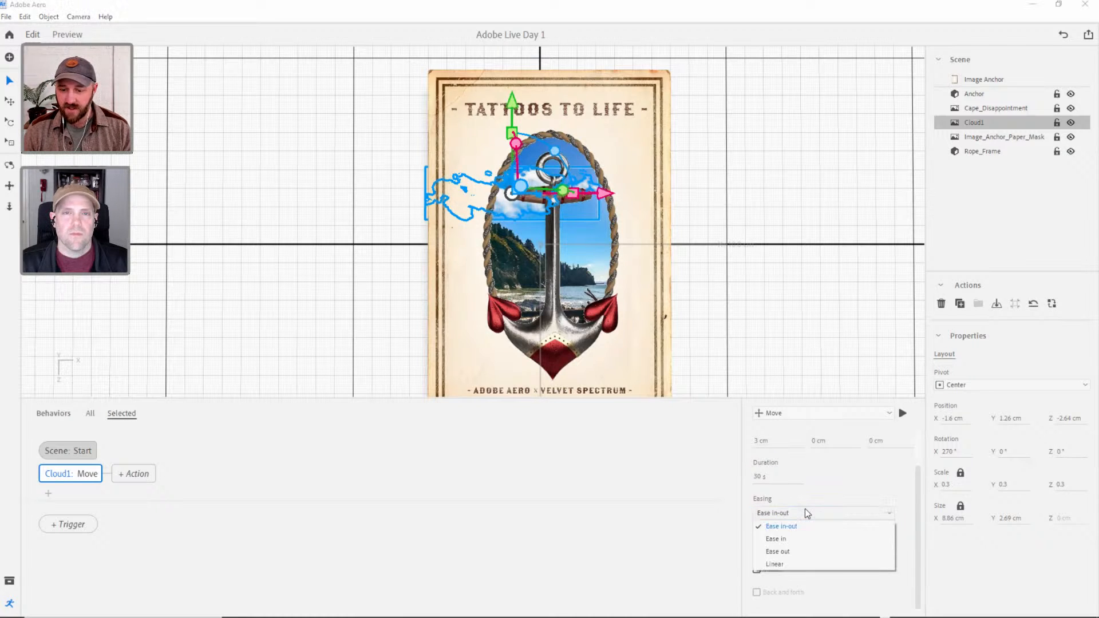
pyautogui.click(790, 564)
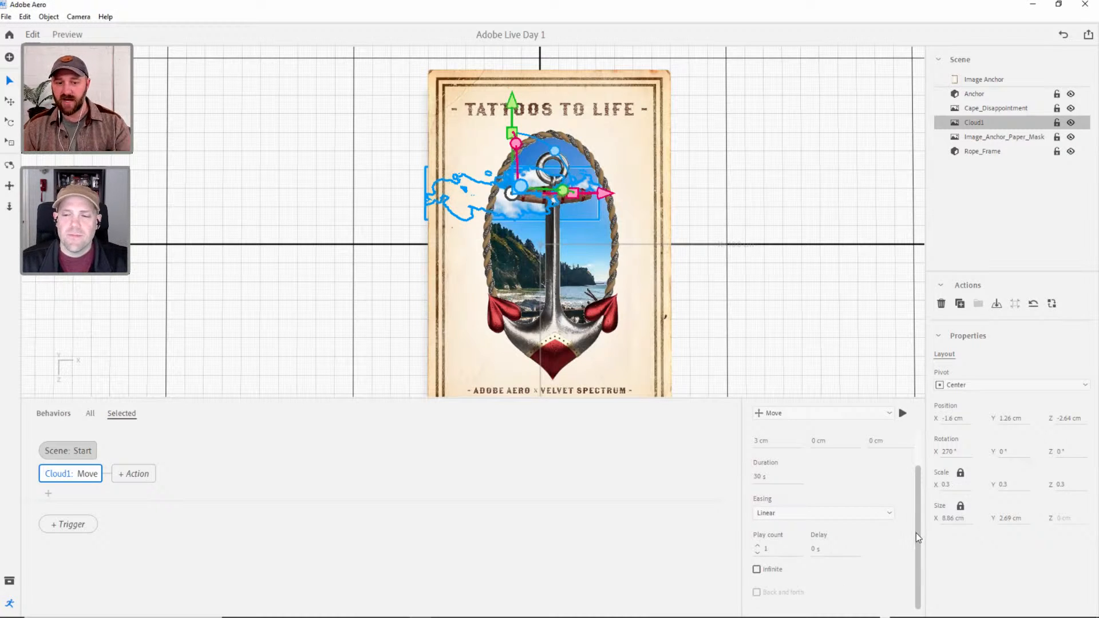
pyautogui.click(758, 546)
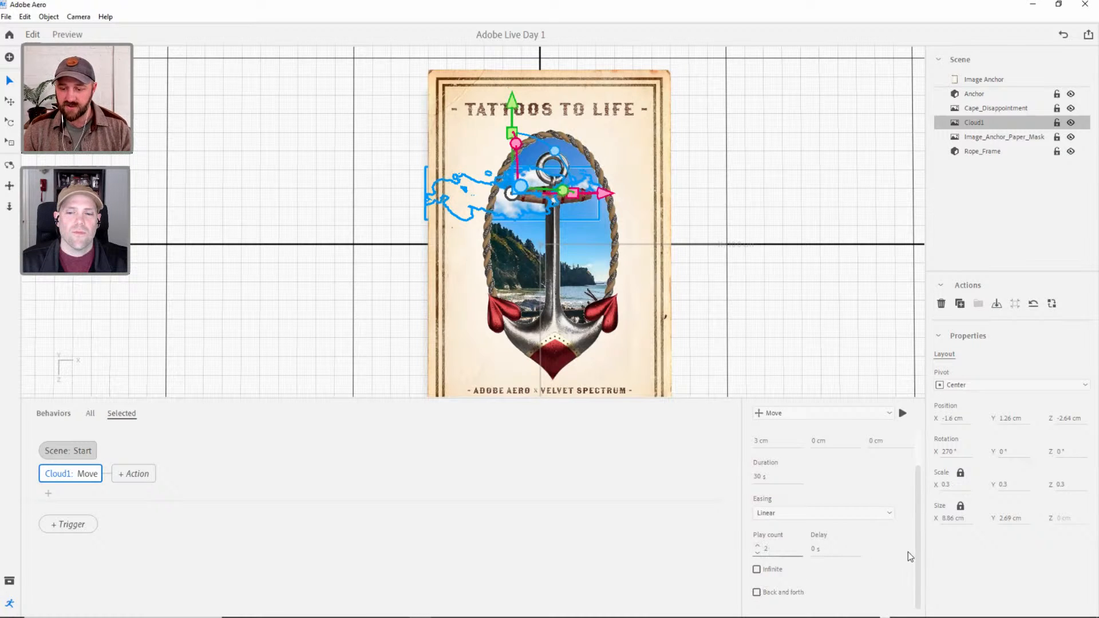
pyautogui.click(756, 569)
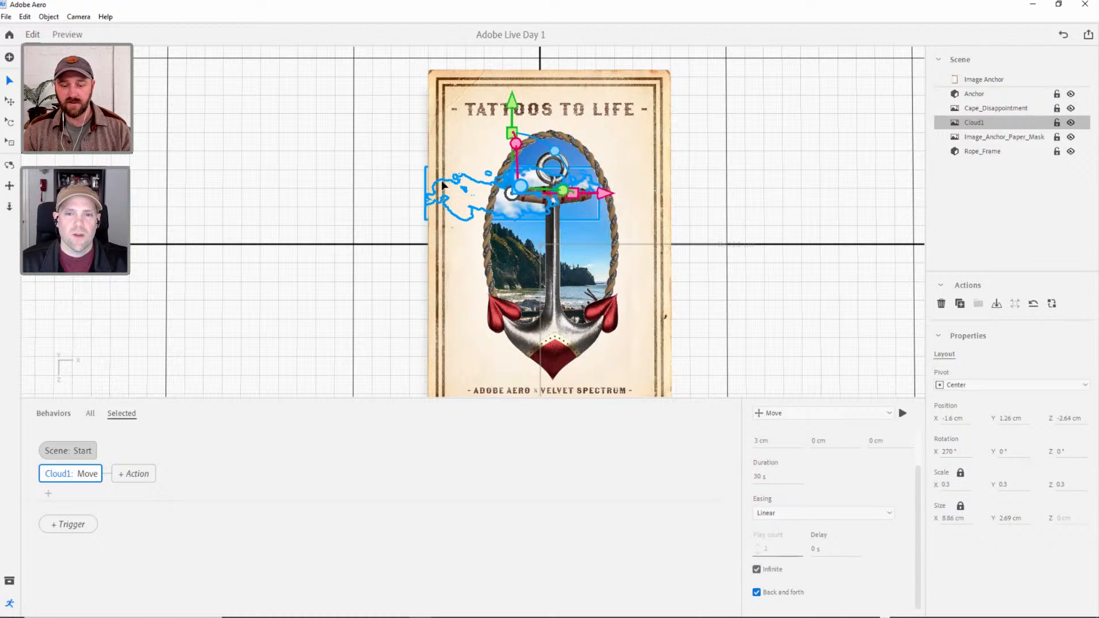
# Preview the scene and examine Cloud1's drift inside the rope frame from several angles, finishing back in edit mode.
pyautogui.click(73, 36)
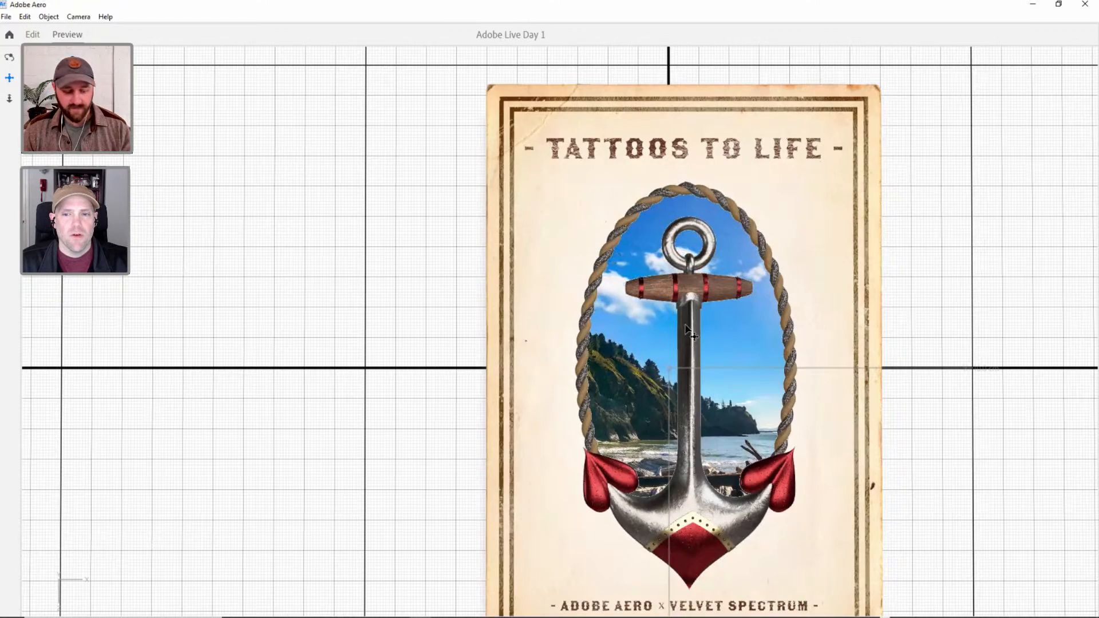
pyautogui.moveTo(724, 307); pyautogui.dragTo(503, 202)
pyautogui.press('3')
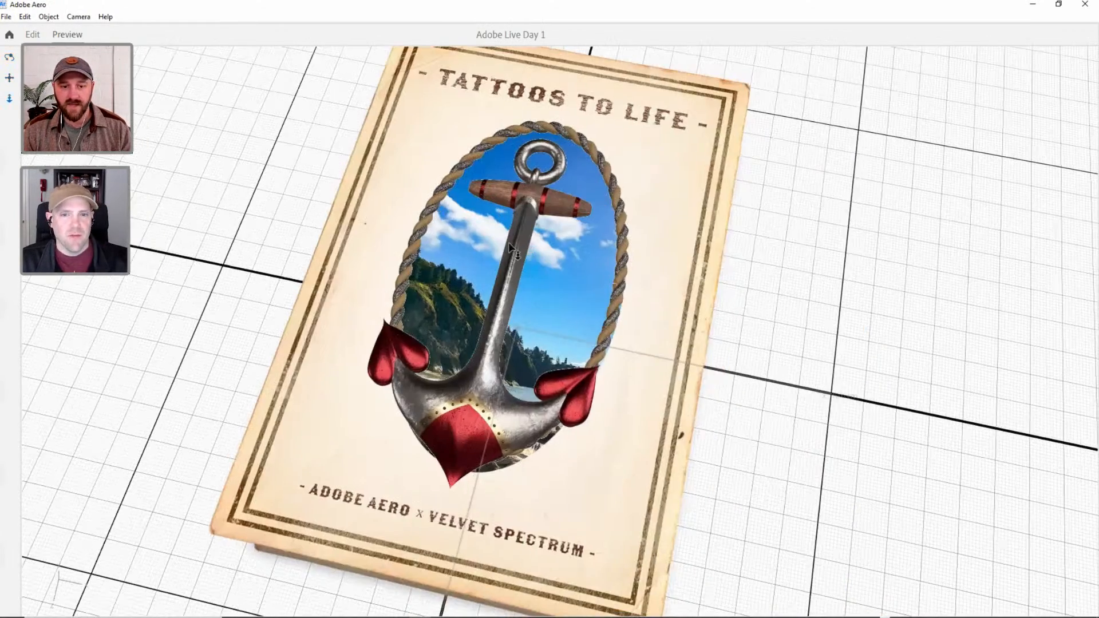
pyautogui.moveTo(511, 263); pyautogui.dragTo(546, 284)
pyautogui.press('1')
pyautogui.press('3')
pyautogui.press('2')
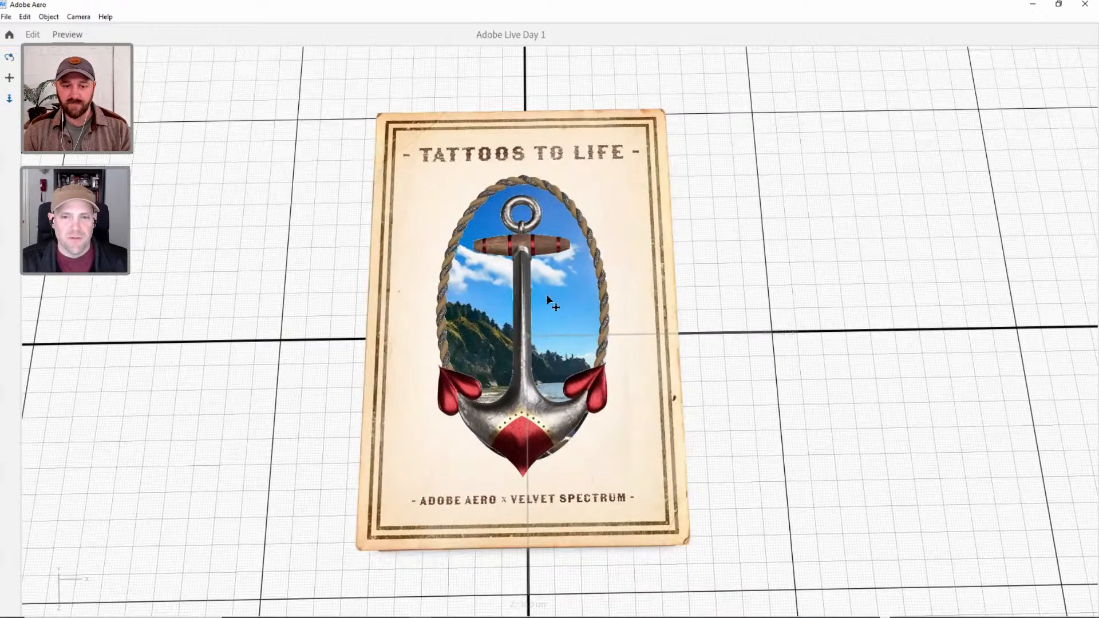
pyautogui.press('3')
pyautogui.moveTo(522, 218); pyautogui.dragTo(537, 338)
pyautogui.press('1')
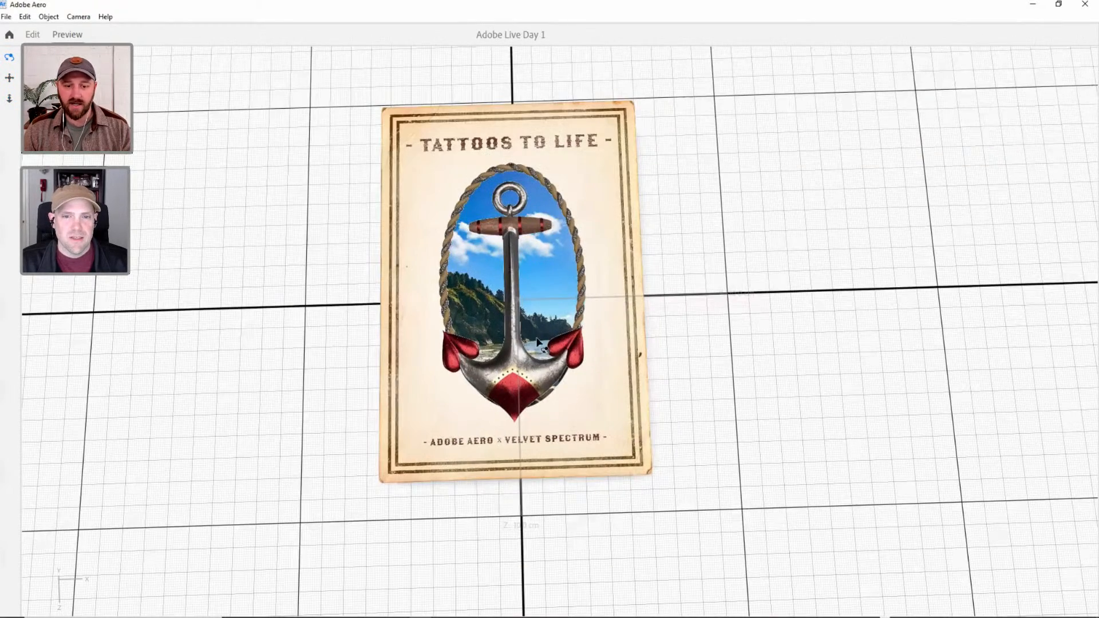
pyautogui.moveTo(418, 403); pyautogui.dragTo(387, 416)
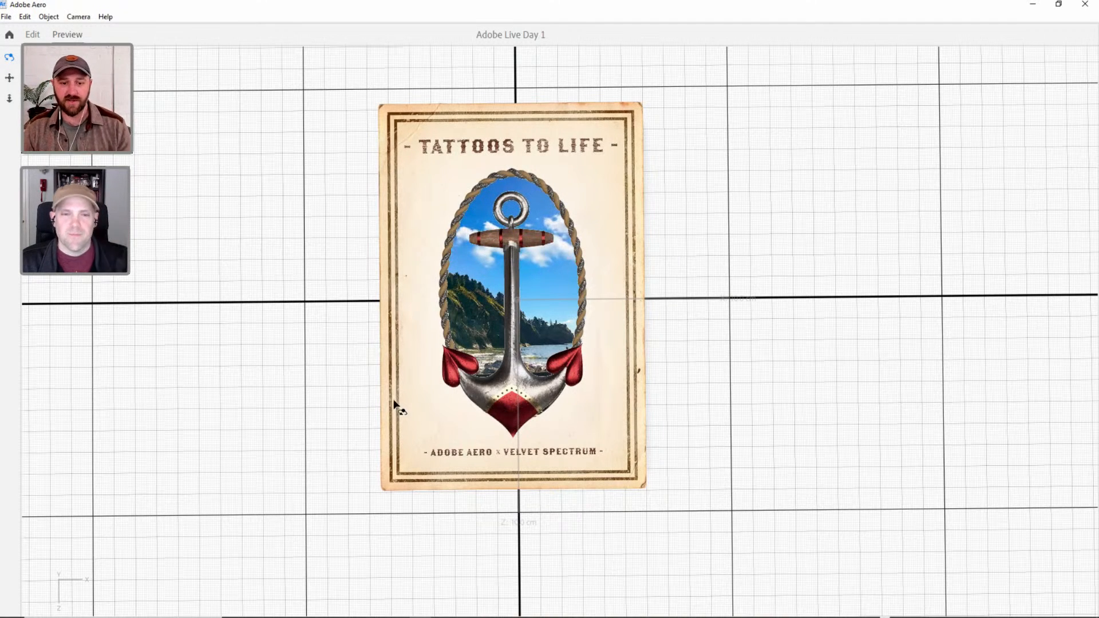
pyautogui.click(33, 35)
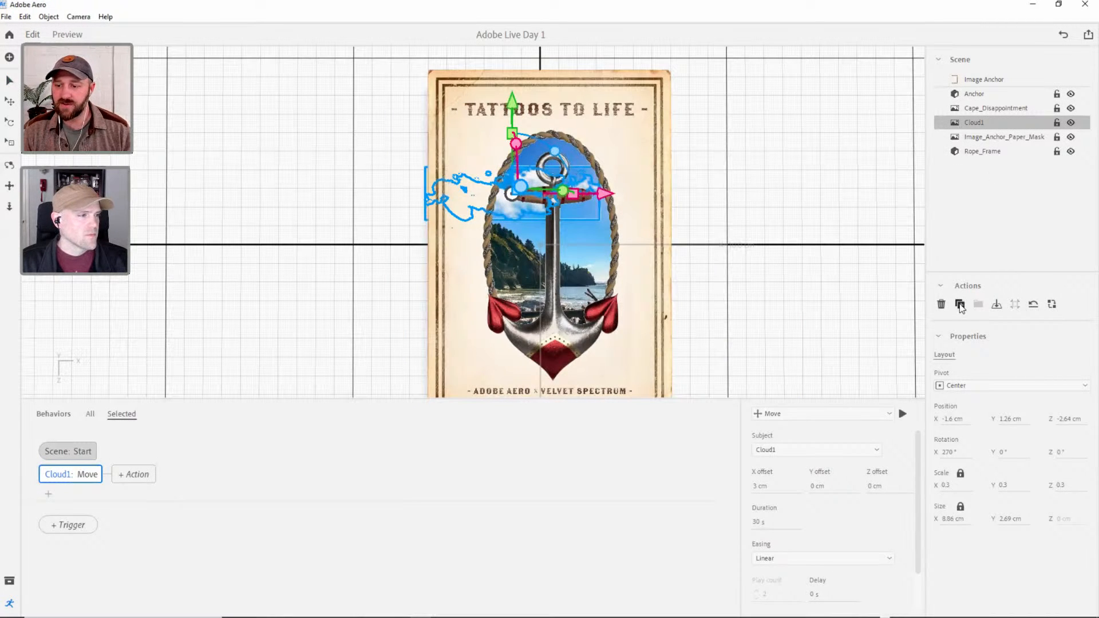
# Duplicate Cloud1 and move the copy above the card's lower half, at about Y 8.48 cm and Z 3.47 cm.
pyautogui.click(960, 305)
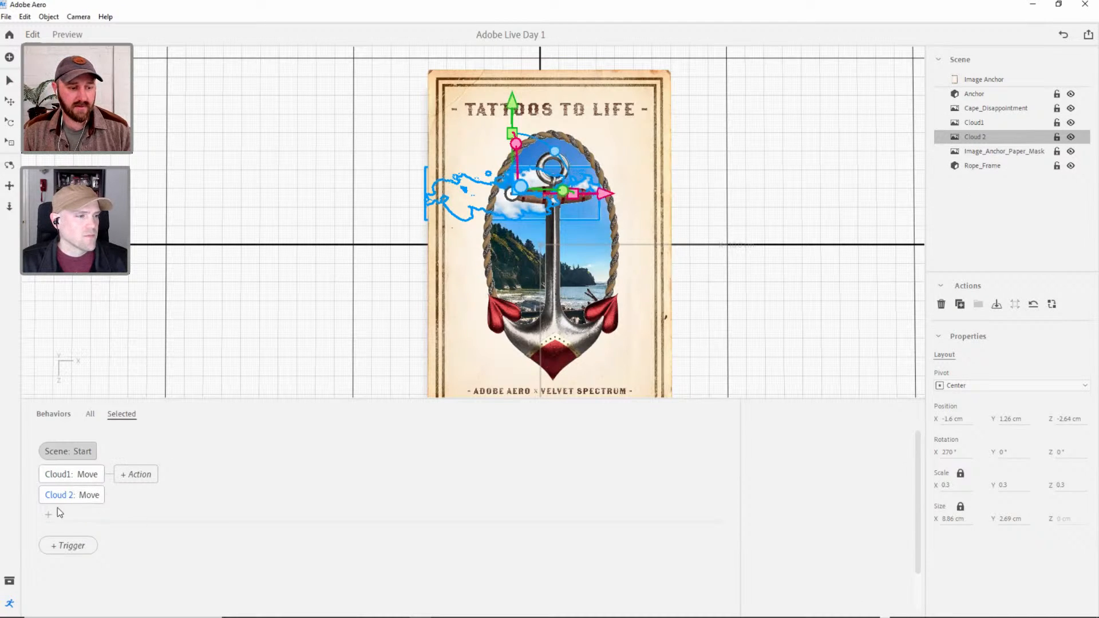
pyautogui.click(79, 496)
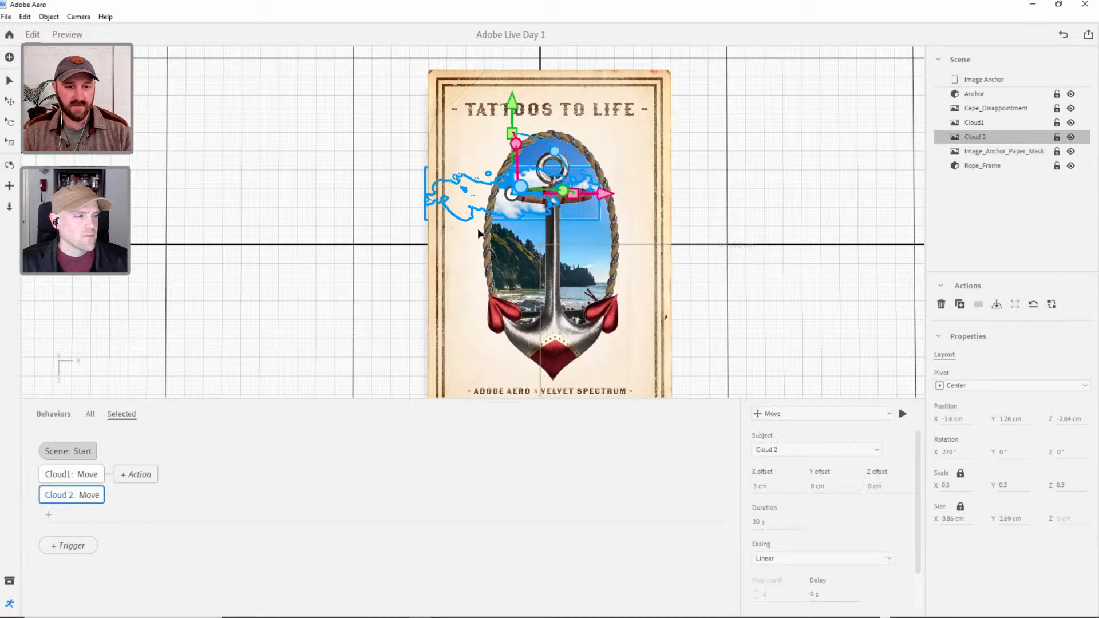
pyautogui.scroll(-4, 570, 198)
pyautogui.moveTo(571, 197); pyautogui.dragTo(402, 221)
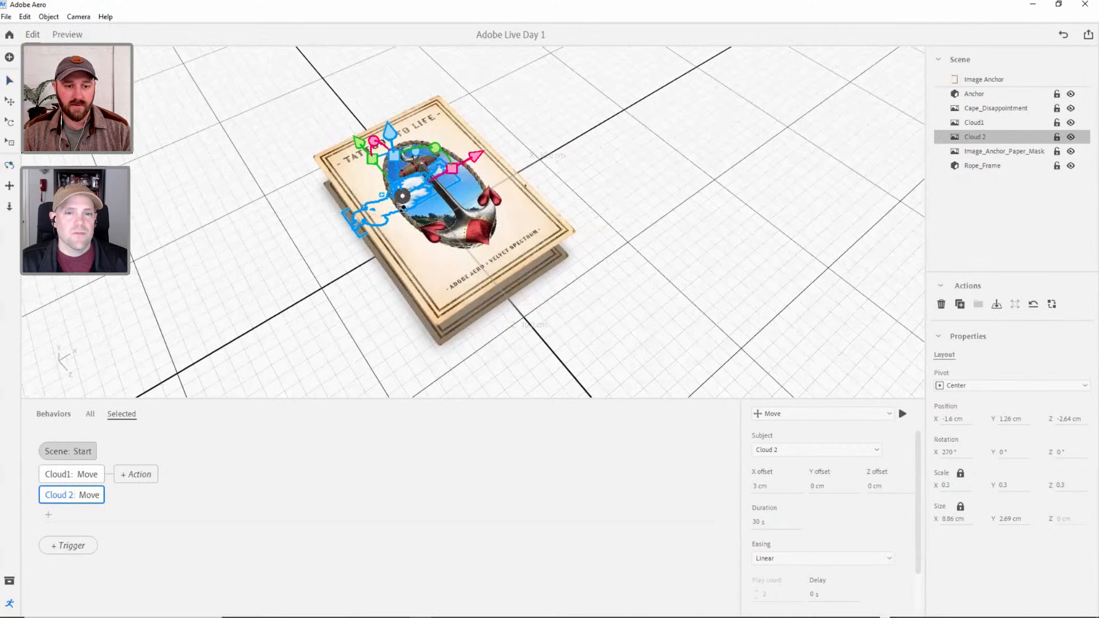
pyautogui.moveTo(418, 194); pyautogui.dragTo(420, 195, button='middle')
pyautogui.moveTo(420, 196); pyautogui.dragTo(515, 245, button='right')
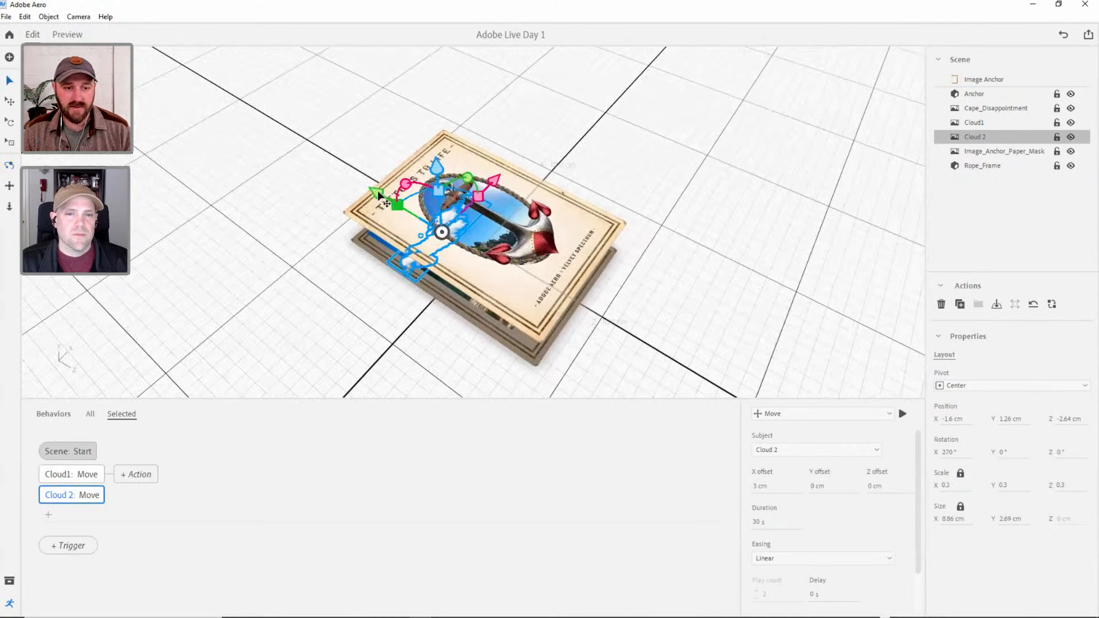
pyautogui.moveTo(378, 195); pyautogui.dragTo(521, 118)
pyautogui.moveTo(544, 120); pyautogui.dragTo(511, 293, button='right')
pyautogui.scroll(3, 475, 272)
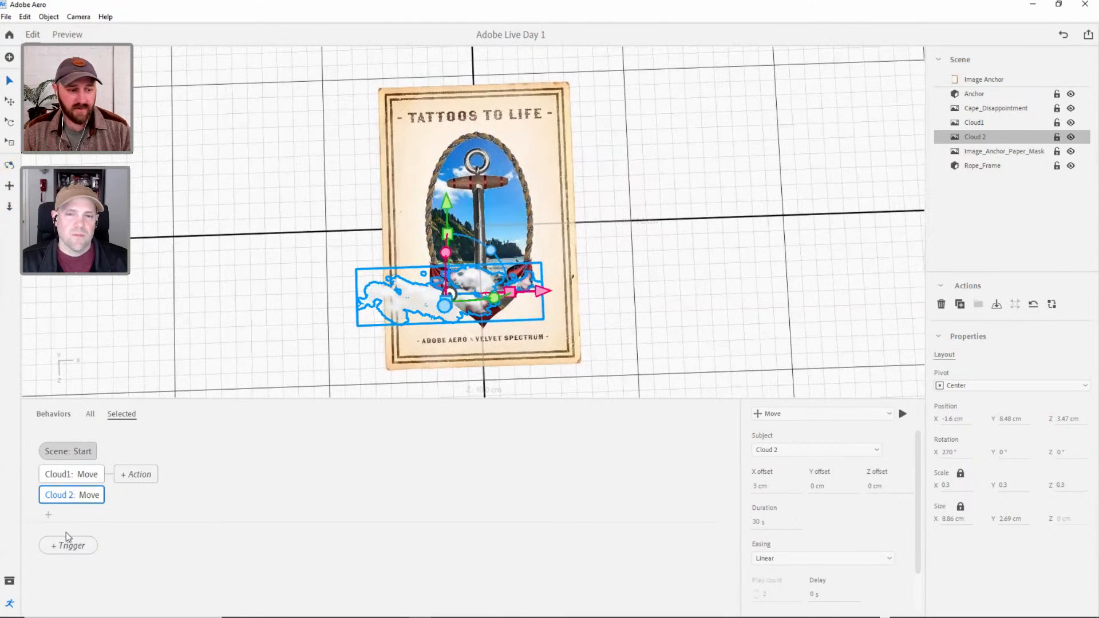
# Delete the Move action that Cloud 2 inherited from Cloud1's behavior.
pyautogui.click(121, 505)
pyautogui.click(73, 494)
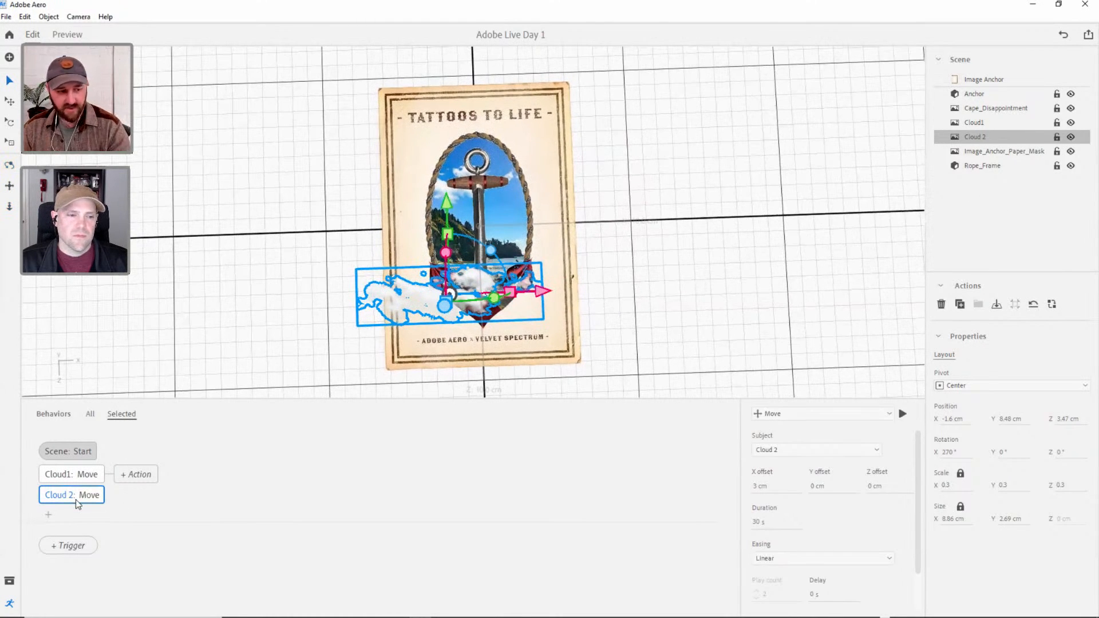
pyautogui.press('Delete')
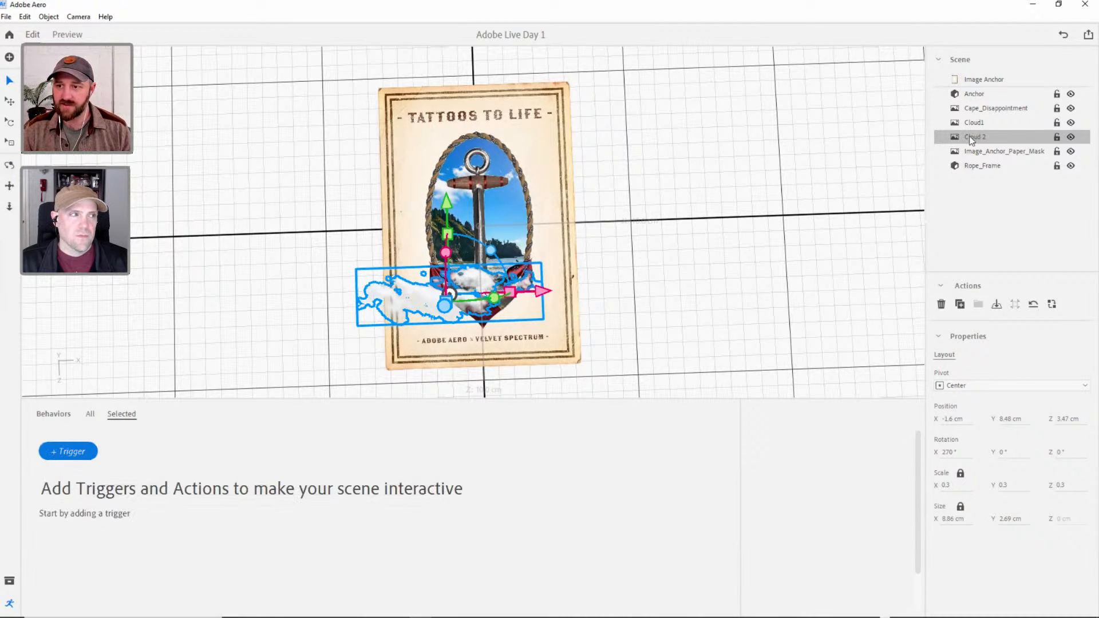
# Give Cloud 2 its own Start trigger with a Move action.
pyautogui.click(72, 458)
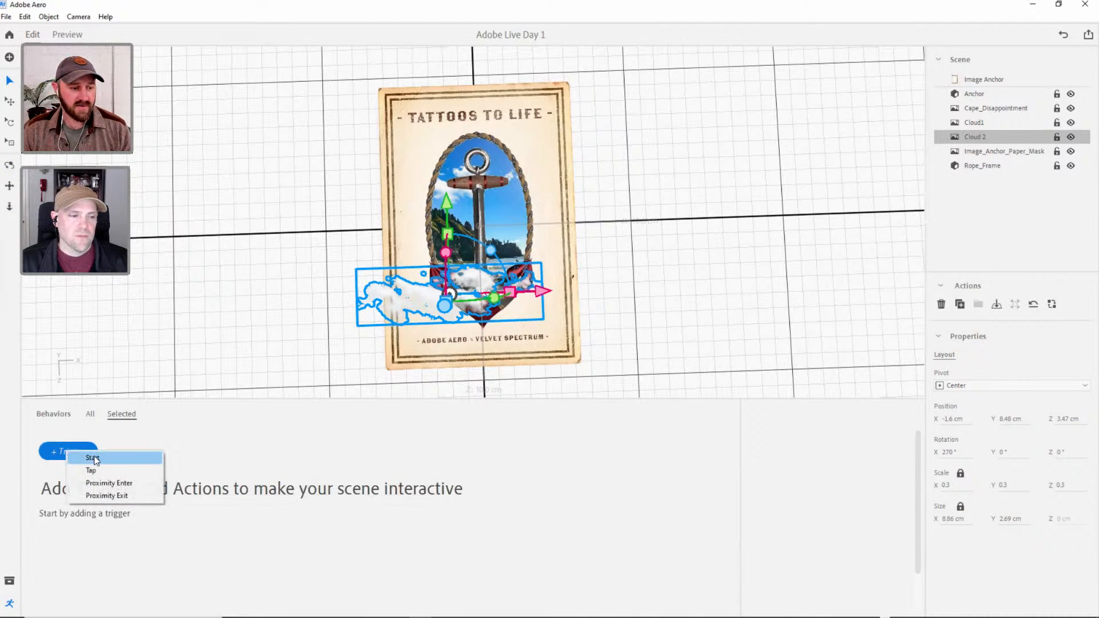
pyautogui.click(93, 458)
pyautogui.click(60, 475)
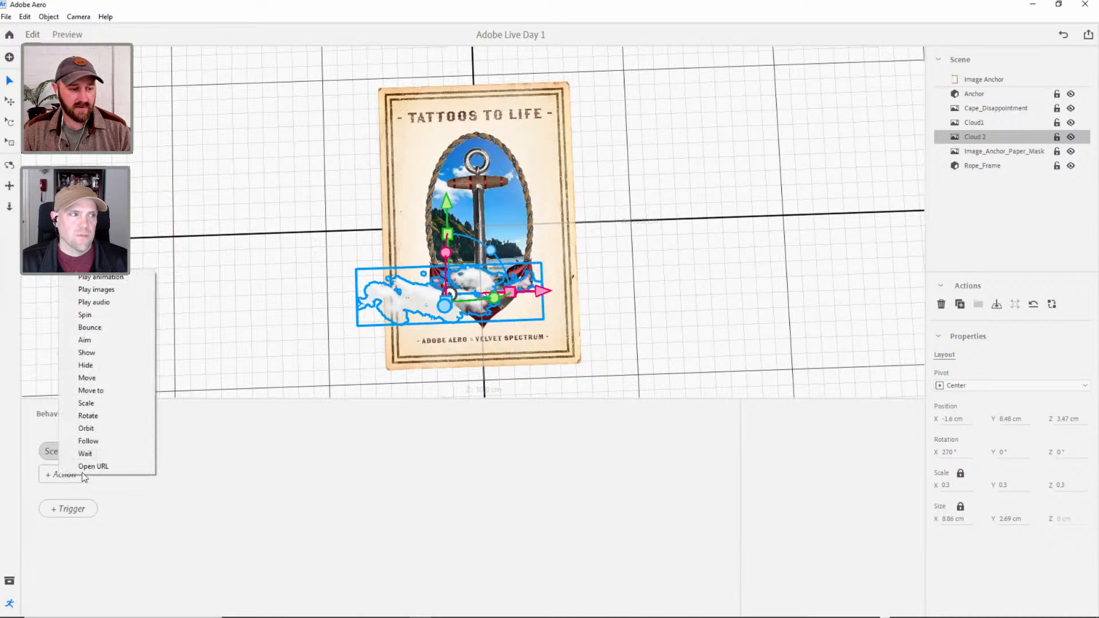
pyautogui.click(93, 376)
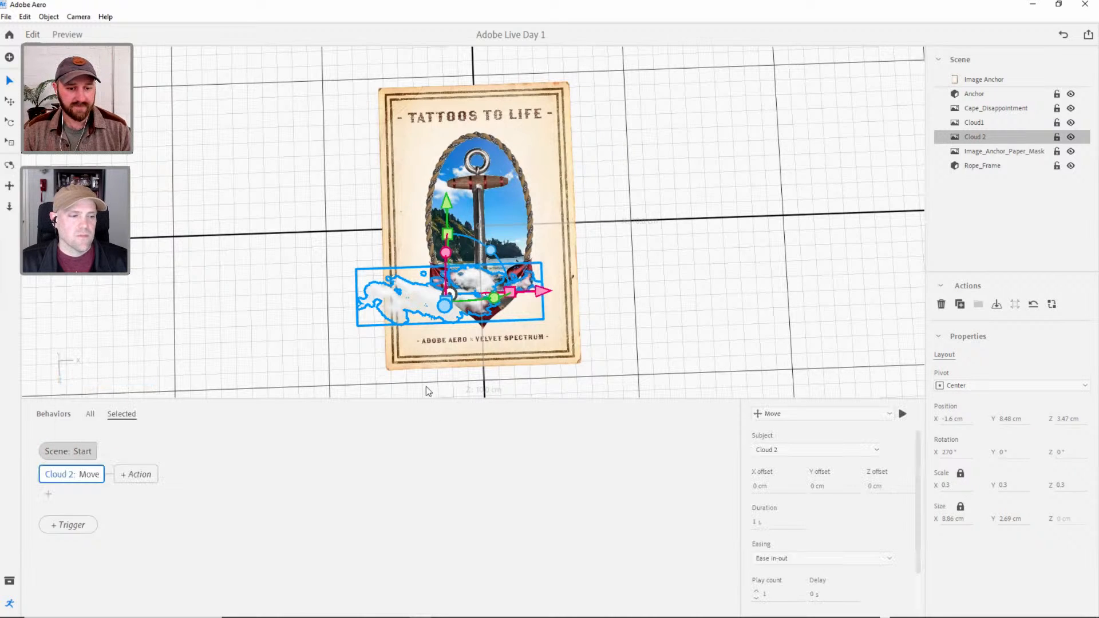
# Set the X offset of Cloud 2's Move action to 5 cm.
pyautogui.click(763, 488)
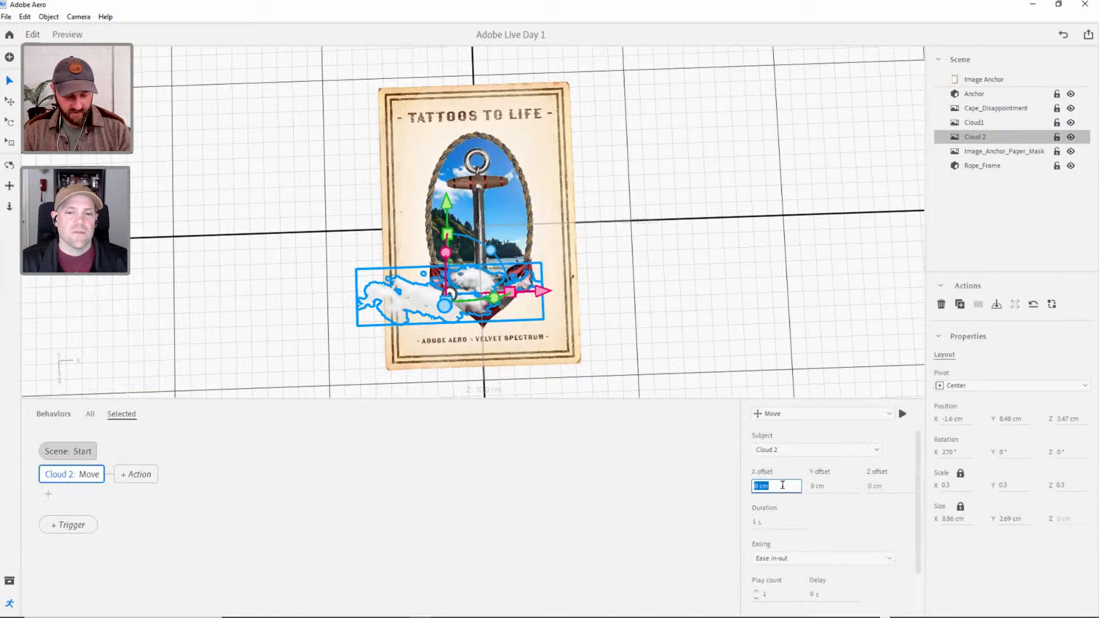
pyautogui.write('3')
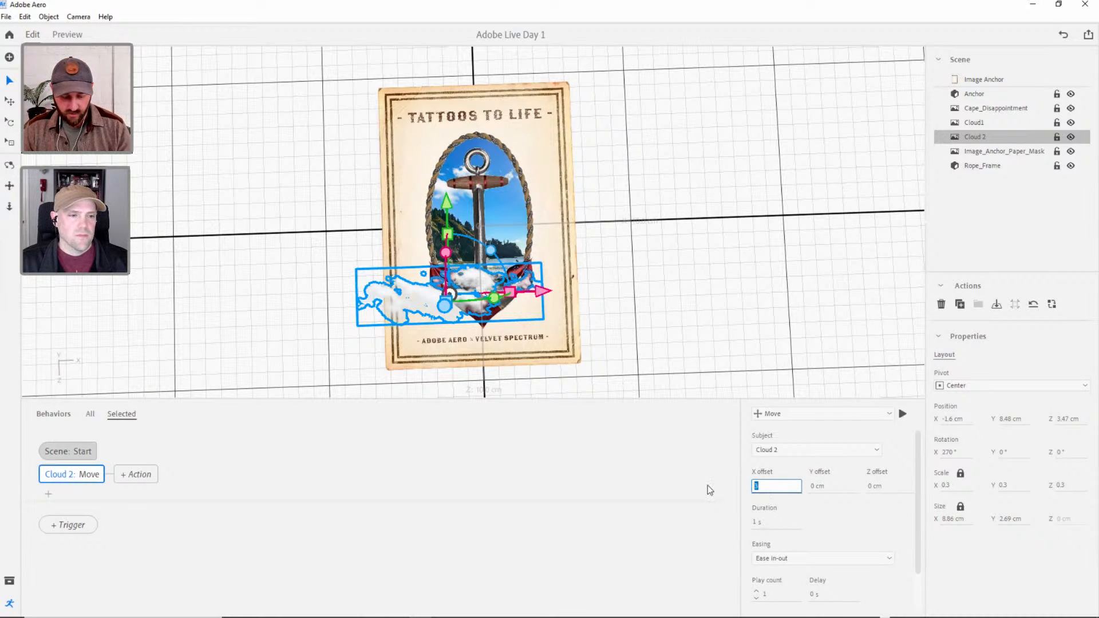
pyautogui.write('5')
pyautogui.scroll(-3, 918, 513)
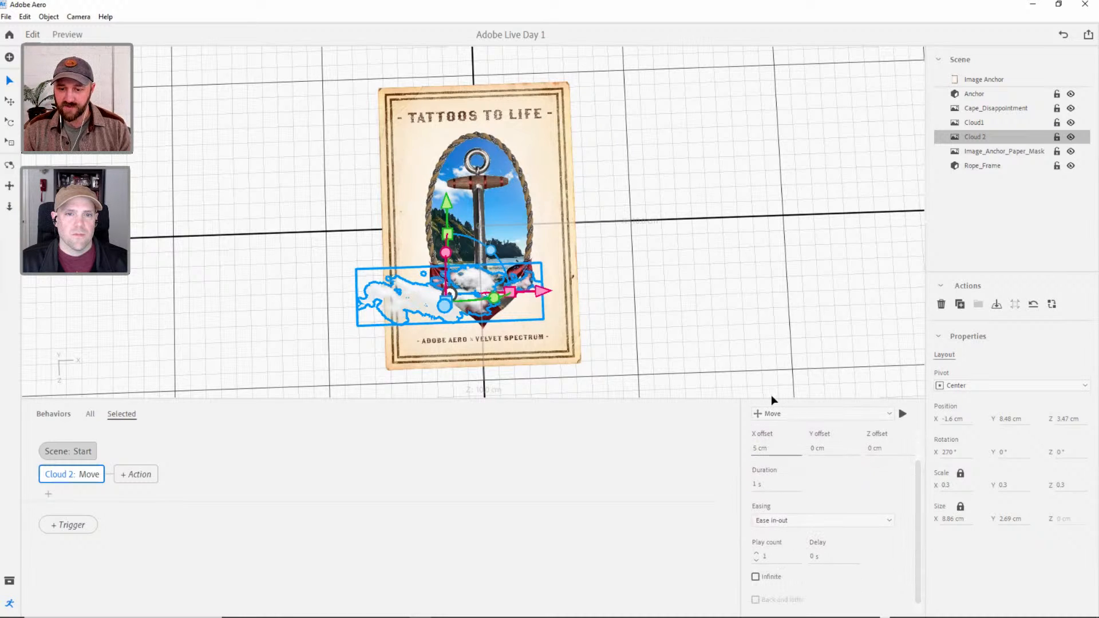
# Preview the scene briefly to check Cloud 2's movement across the card, and return to editing.
pyautogui.moveTo(770, 397); pyautogui.dragTo(747, 365)
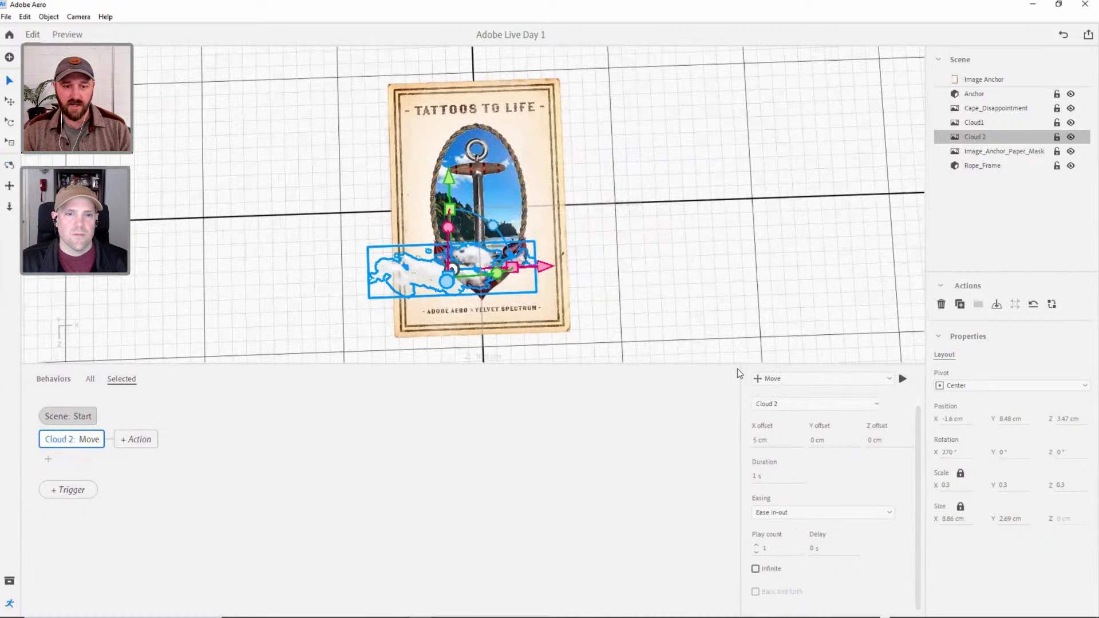
pyautogui.click(68, 35)
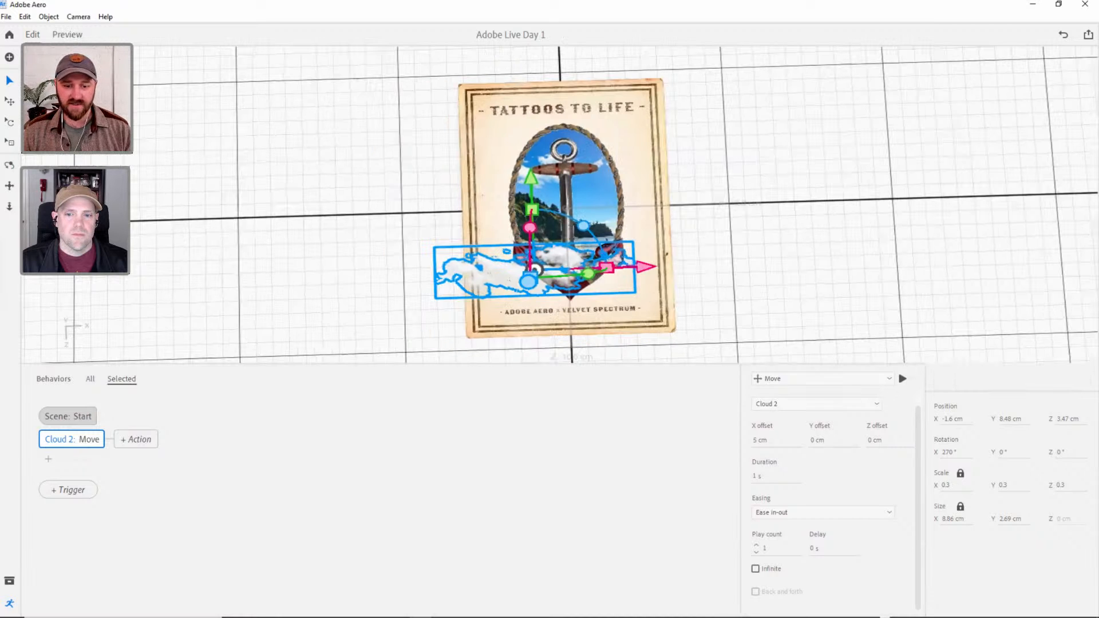
pyautogui.press('Escape')
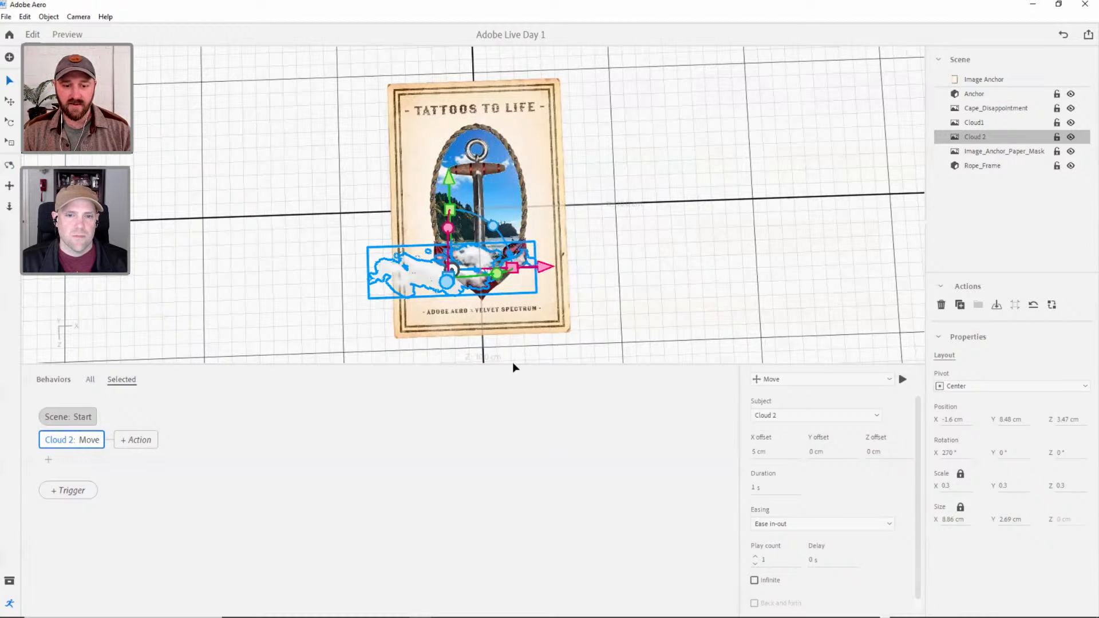
pyautogui.moveTo(513, 364); pyautogui.dragTo(512, 397)
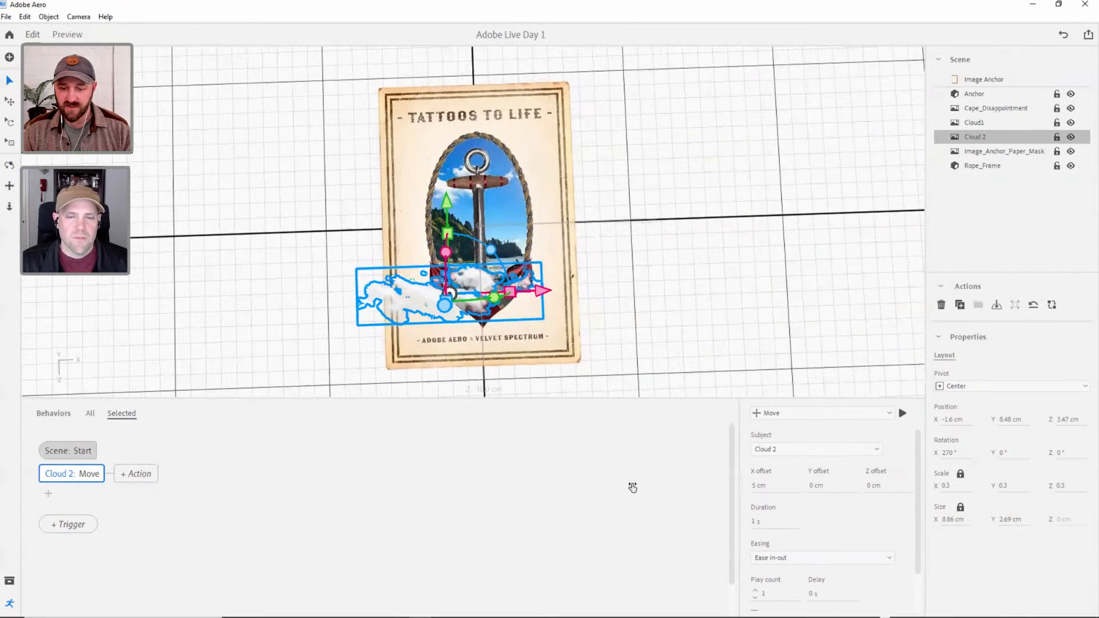
# Set the duration of Cloud 2's Move action to 30 s with Linear easing.
pyautogui.click(790, 526)
pyautogui.write('30')
pyautogui.press('Tab')
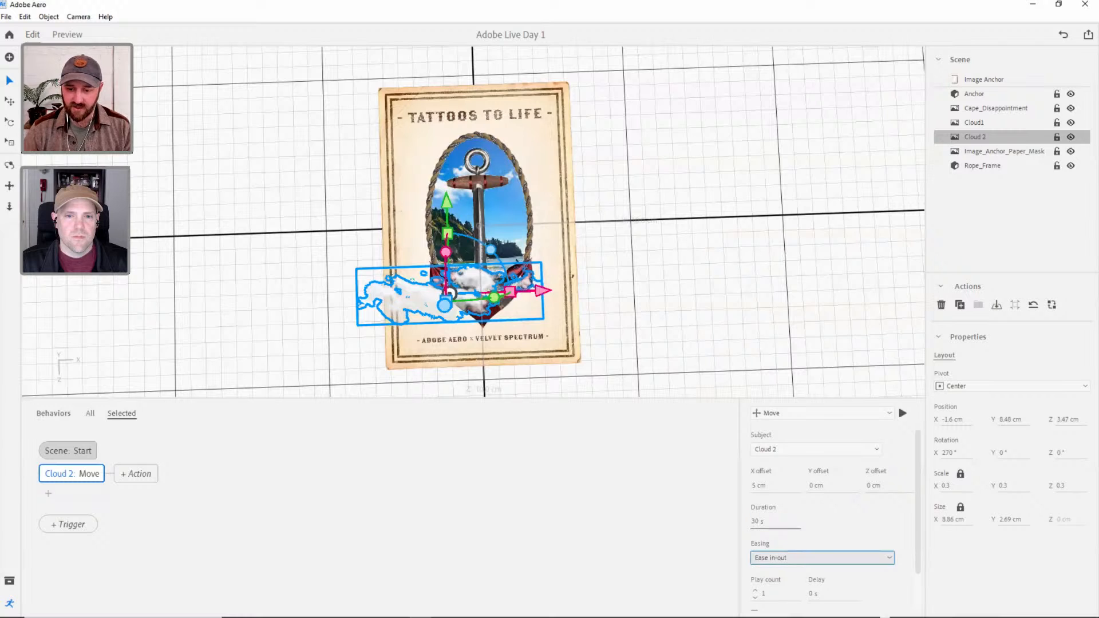
pyautogui.click(788, 555)
pyautogui.click(813, 606)
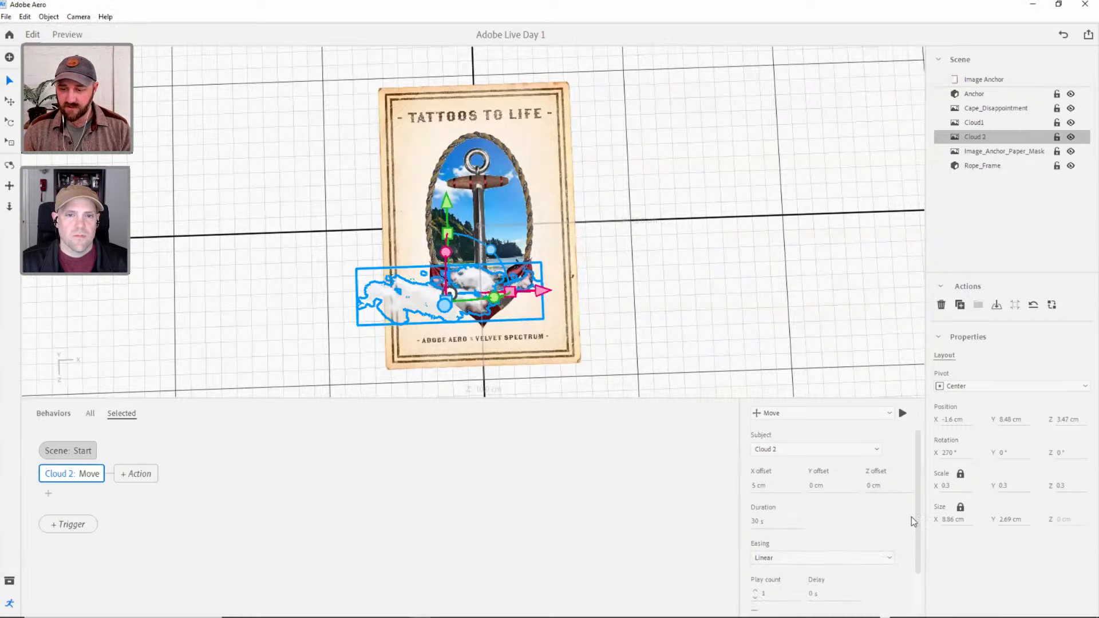
# Make Cloud 2's Move action repeat infinitely, going back and forth.
pyautogui.moveTo(912, 517); pyautogui.dragTo(765, 557)
pyautogui.click(755, 543)
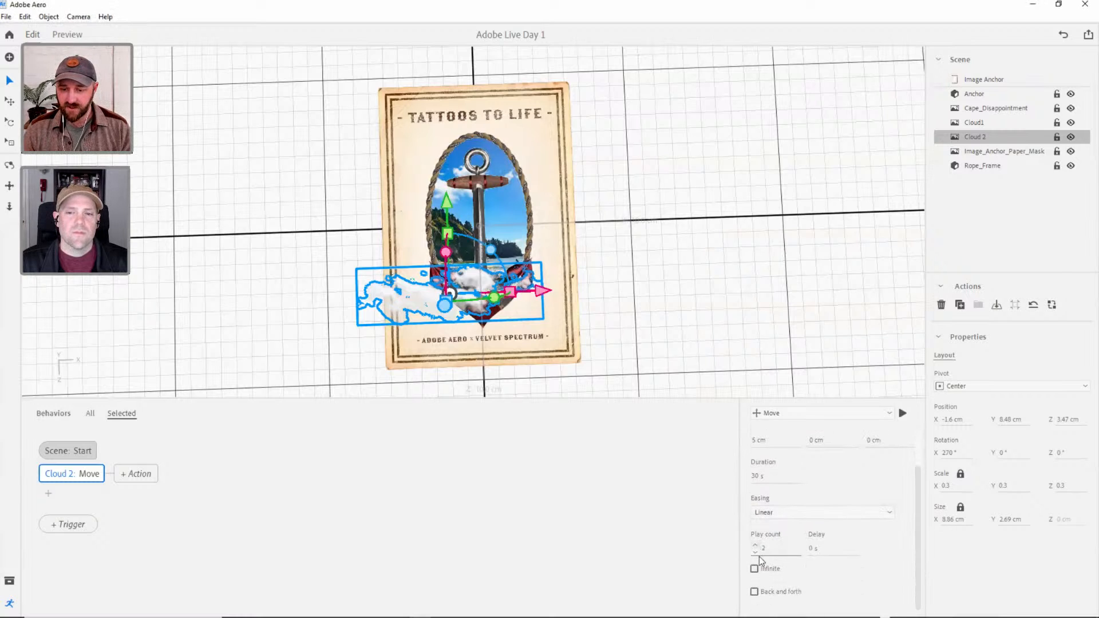
pyautogui.click(755, 569)
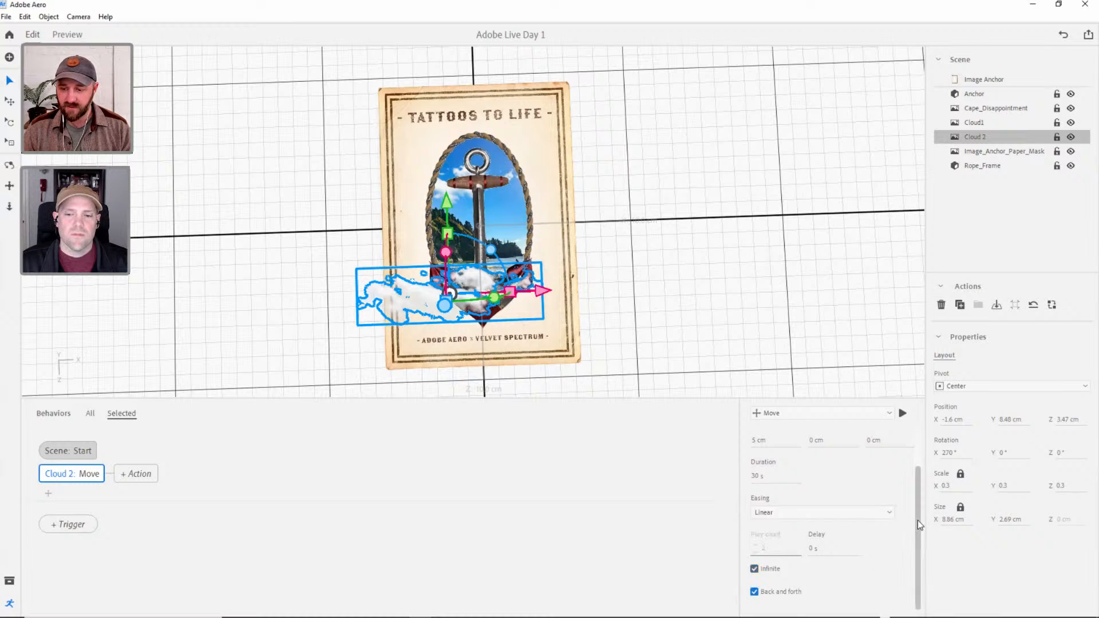
# Set the duration of Cloud 2's Move action to 40 s.
pyautogui.scroll(2, 918, 520)
pyautogui.click(757, 519)
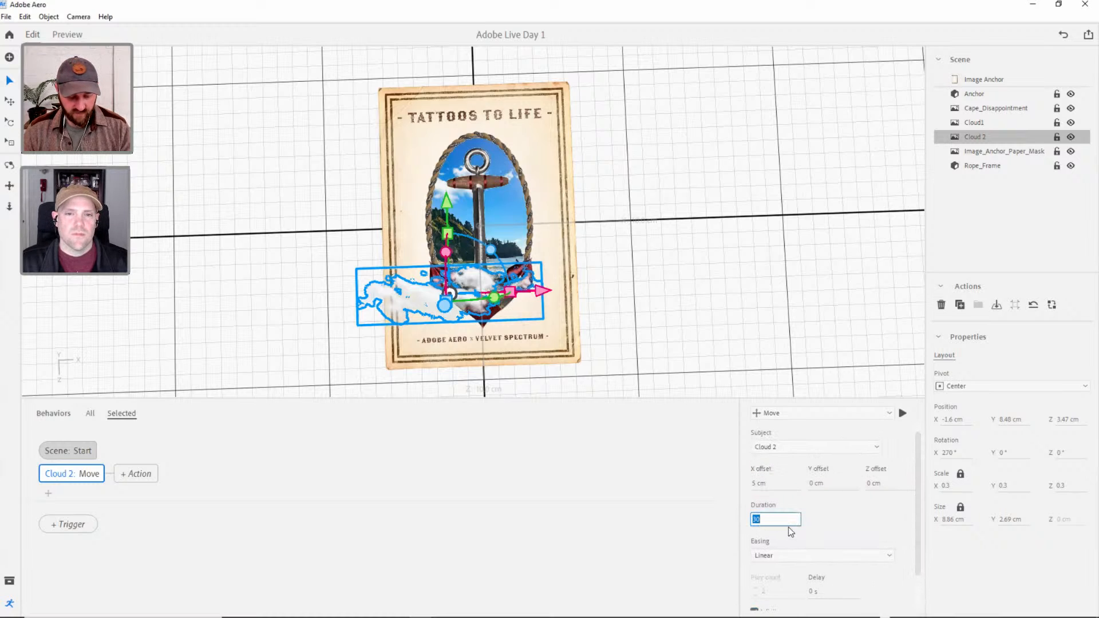
pyautogui.write('40')
pyautogui.press('Tab')
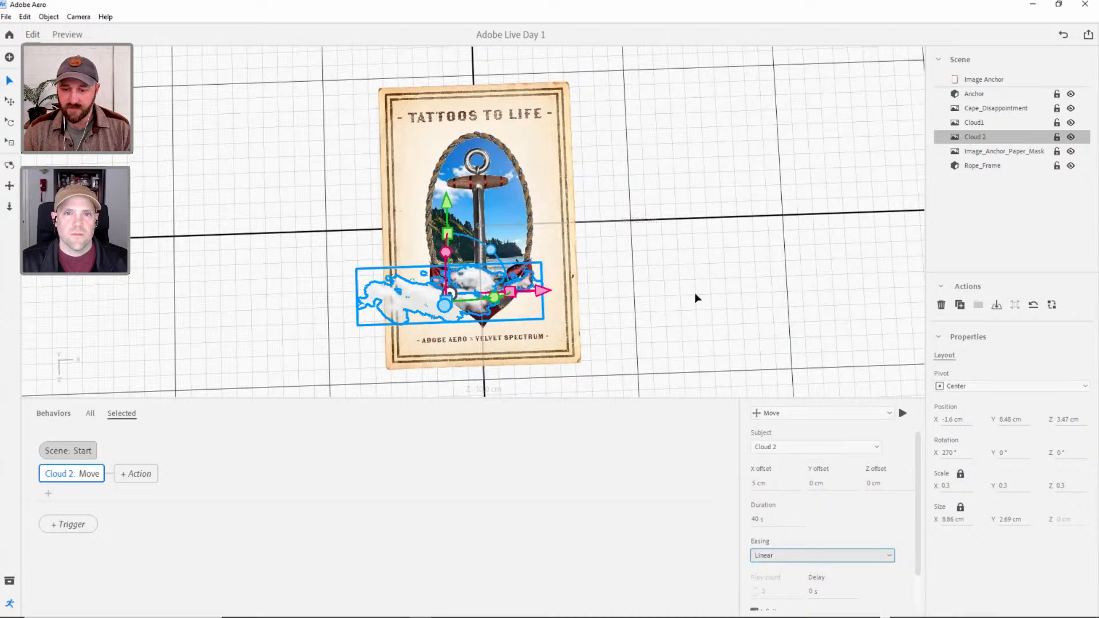
# Preview the slower cloud movement over the card, and return to editing.
pyautogui.click(68, 35)
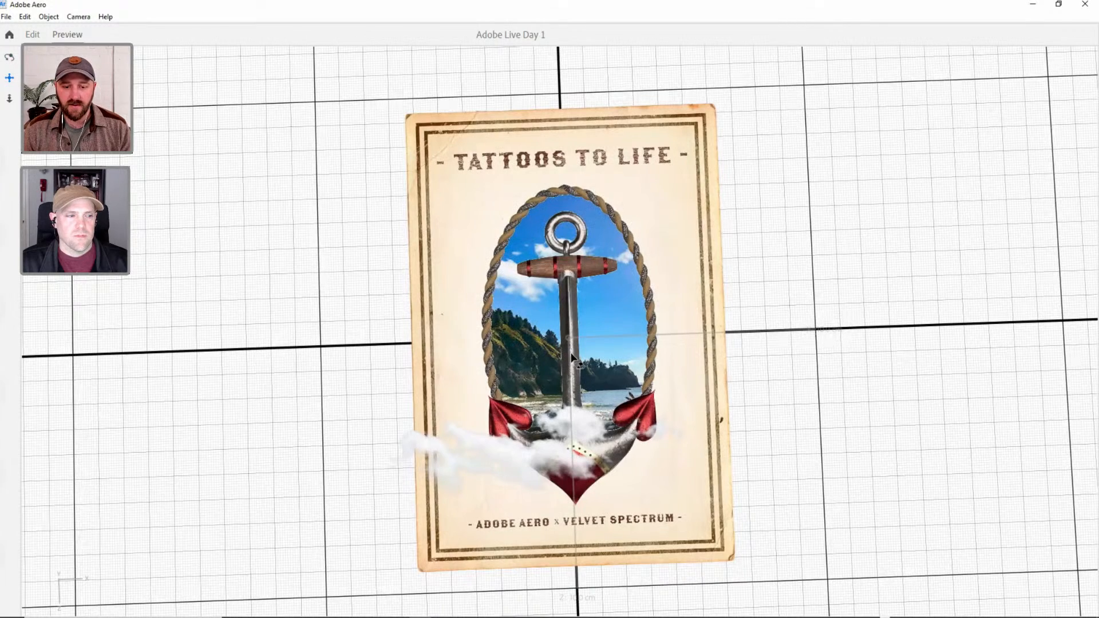
pyautogui.moveTo(576, 348); pyautogui.dragTo(510, 357)
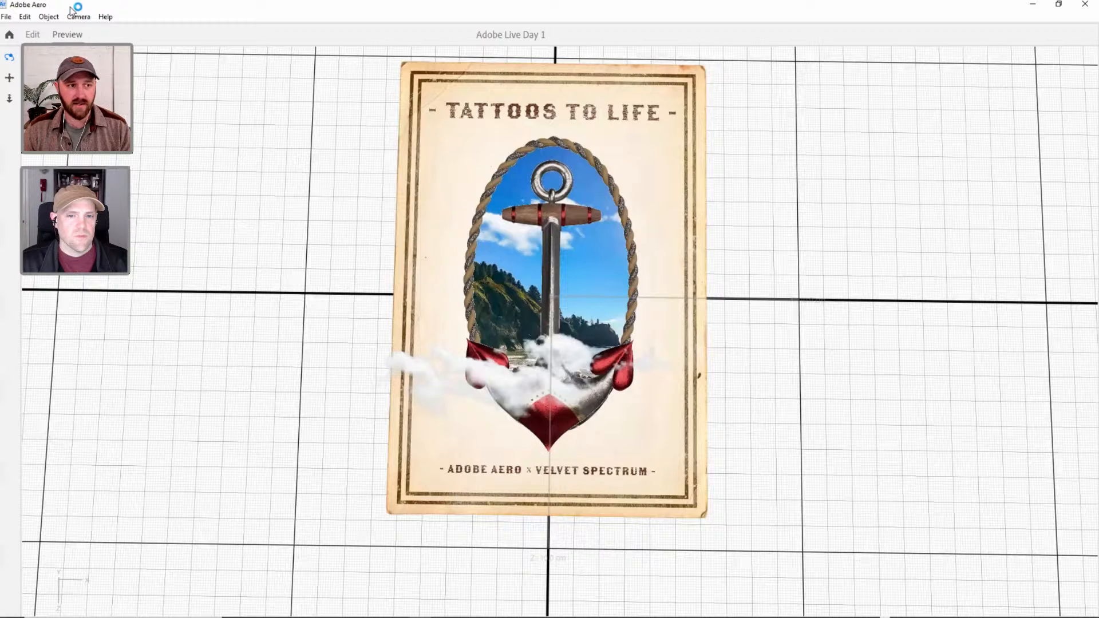
pyautogui.click(32, 35)
# Scale Cloud 2 down to 0.2 and shift it sideways to about X -2.79 cm at the card's edge.
pyautogui.click(375, 308)
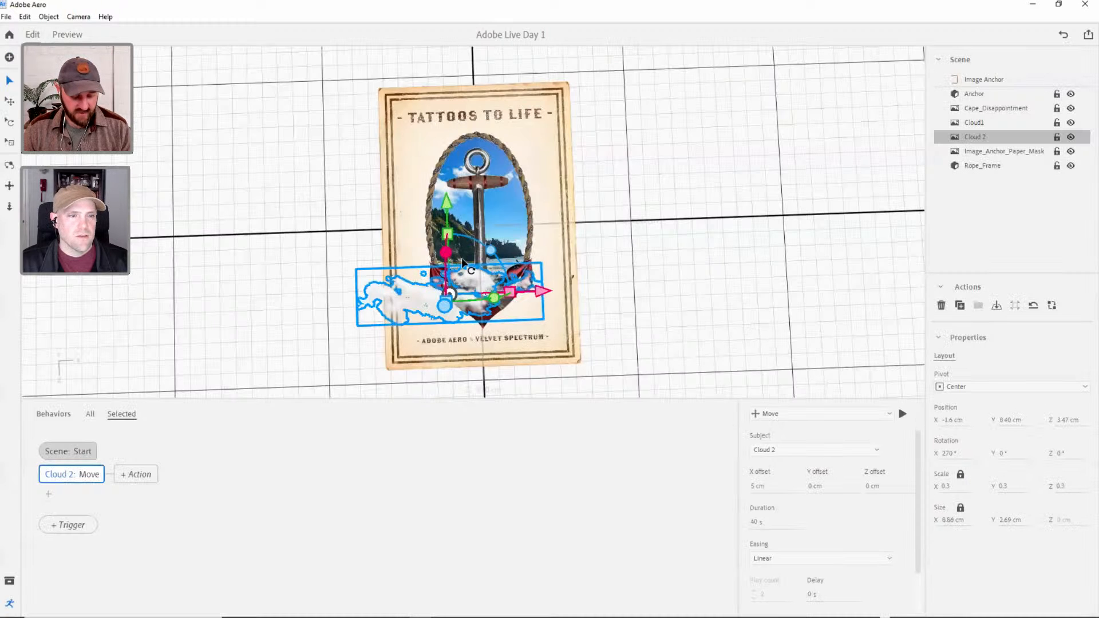
pyautogui.moveTo(450, 213); pyautogui.dragTo(442, 293)
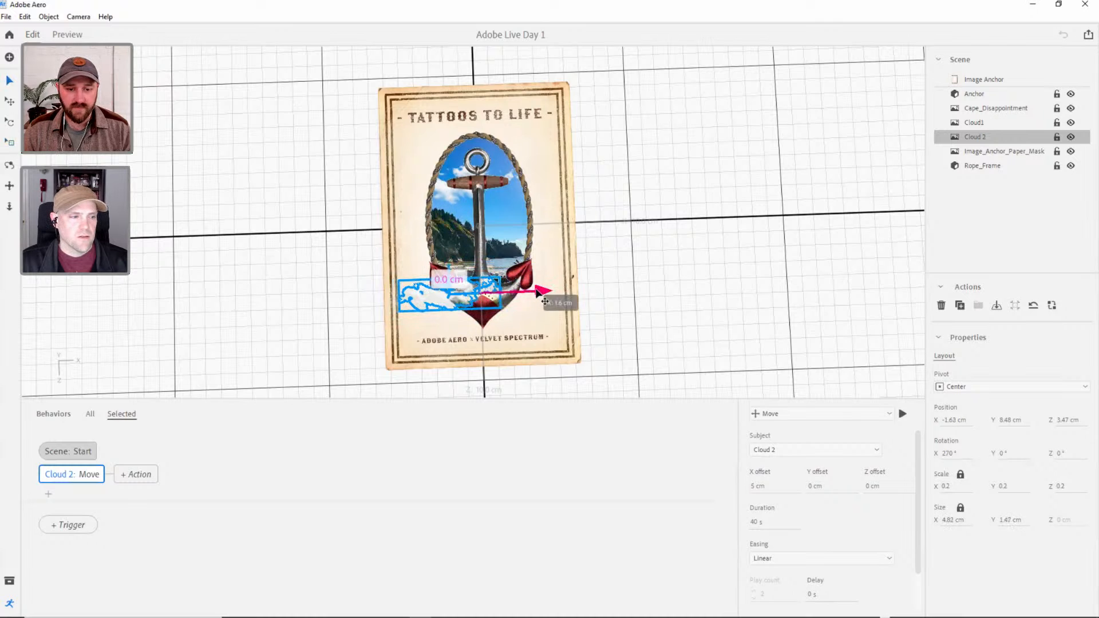
pyautogui.moveTo(535, 292); pyautogui.dragTo(515, 295)
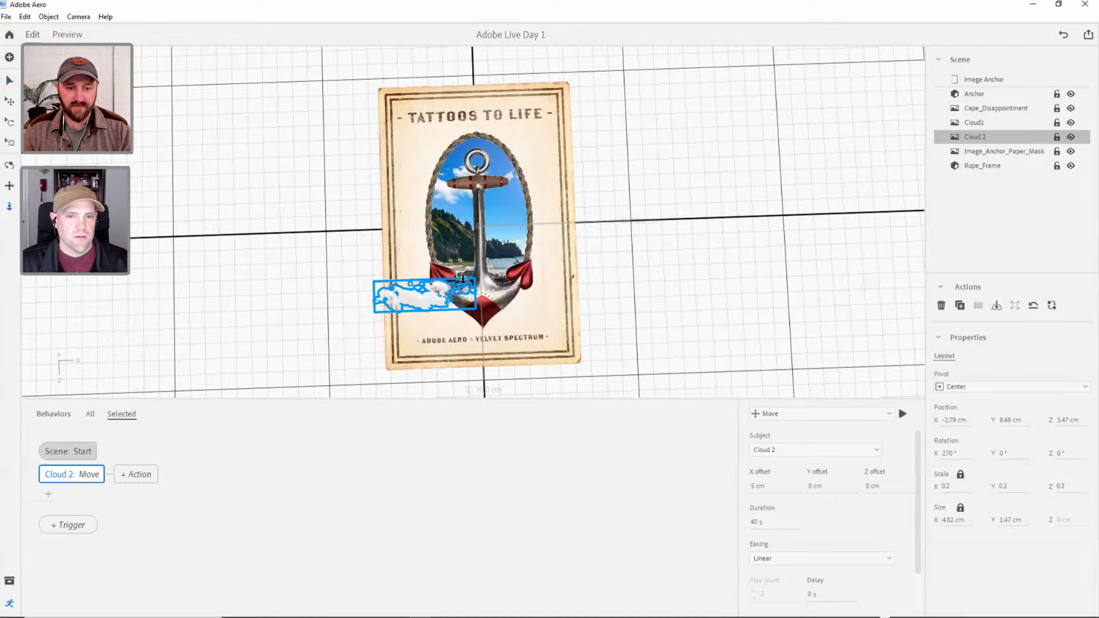
# Preview the smaller Cloud 2 drifting across the card from above and at a distance, and return to editing.
pyautogui.moveTo(473, 294); pyautogui.dragTo(511, 242, button='right')
pyautogui.scroll(2, 480, 249)
pyautogui.scroll(3, 480, 249)
pyautogui.click(77, 36)
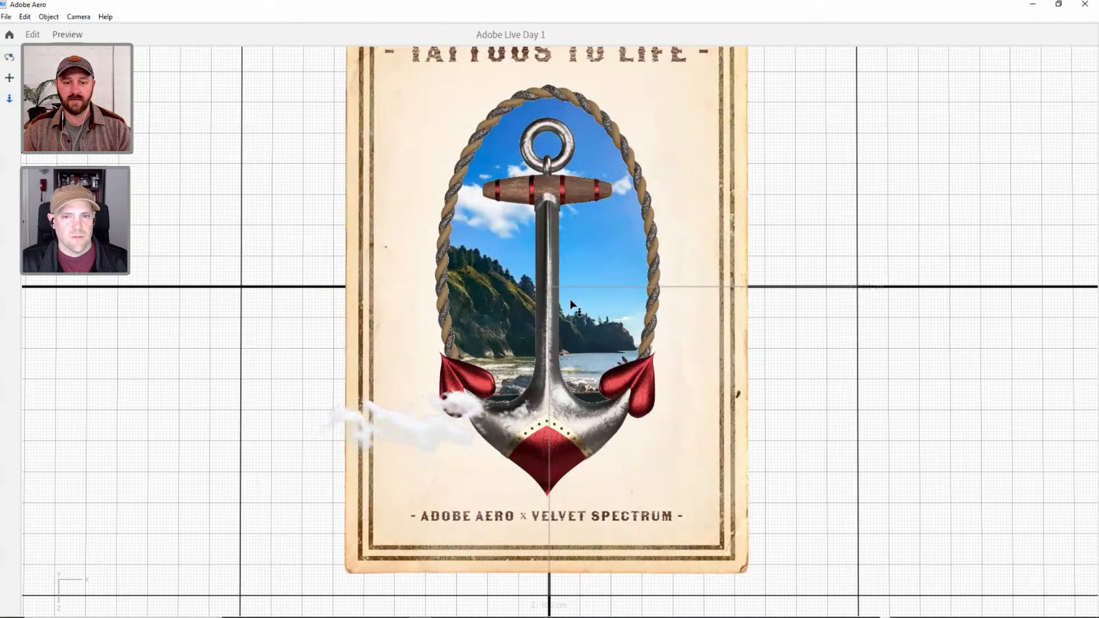
pyautogui.scroll(-1, 578, 333)
pyautogui.scroll(-2, 578, 333)
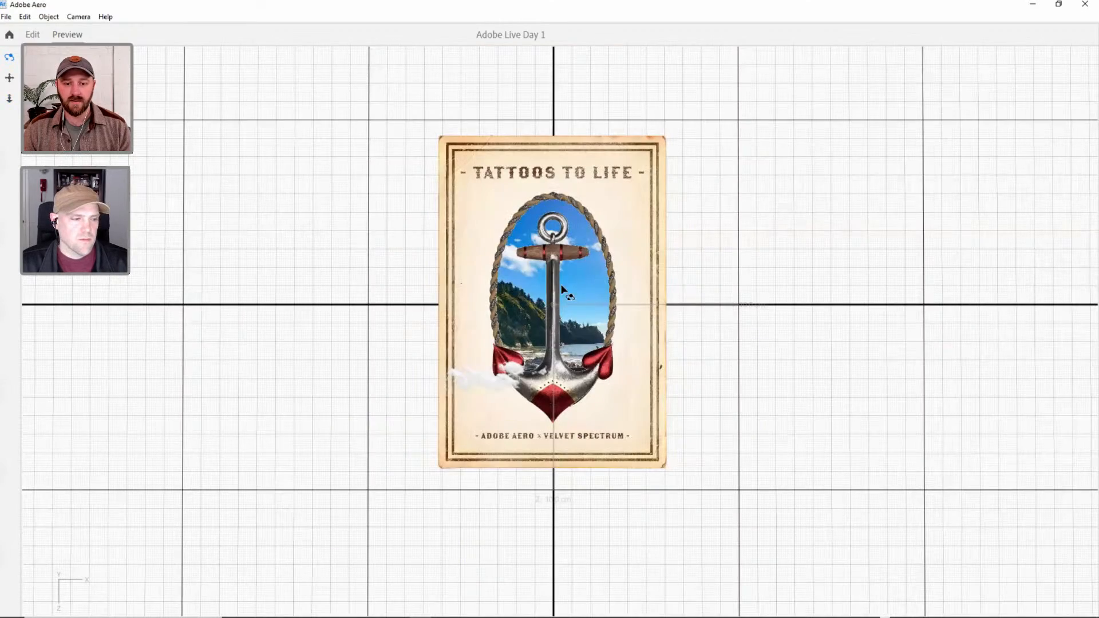
pyautogui.moveTo(557, 265); pyautogui.dragTo(518, 248)
pyautogui.click(33, 34)
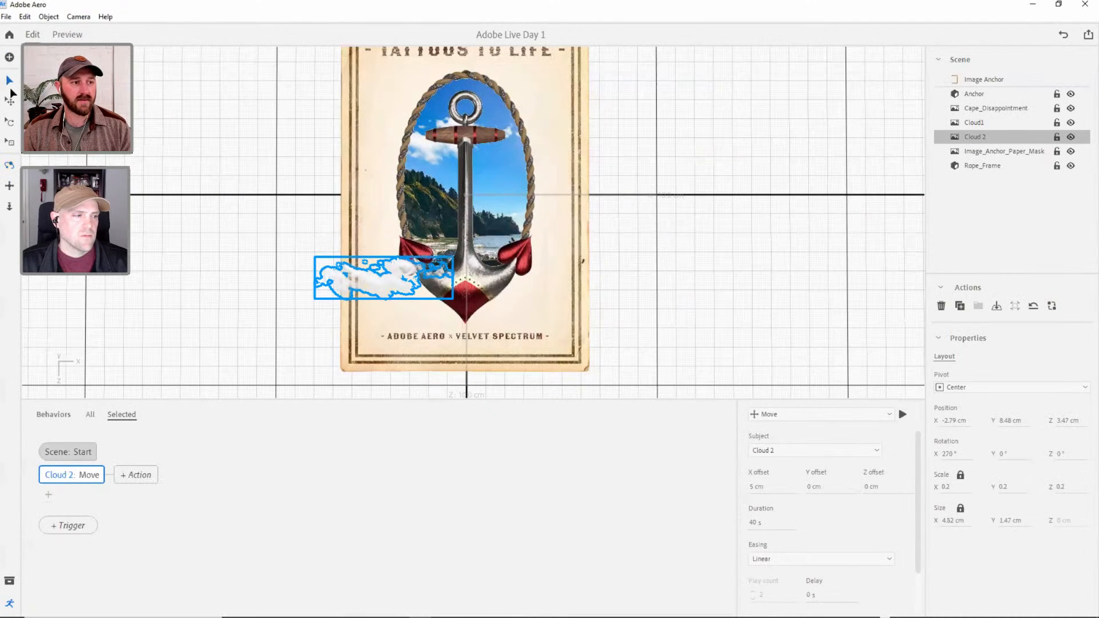
# Move Cloud1 lower inside the oval opening, to about Z -1.34 cm.
pyautogui.click(496, 122)
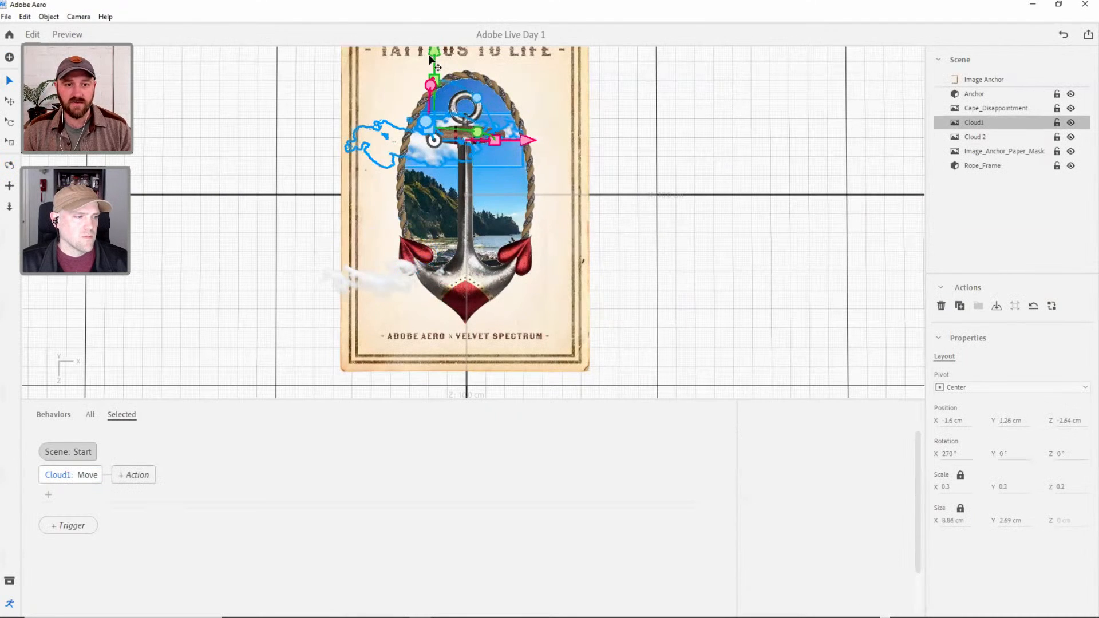
pyautogui.moveTo(431, 57); pyautogui.dragTo(434, 83)
pyautogui.scroll(-5, 472, 154)
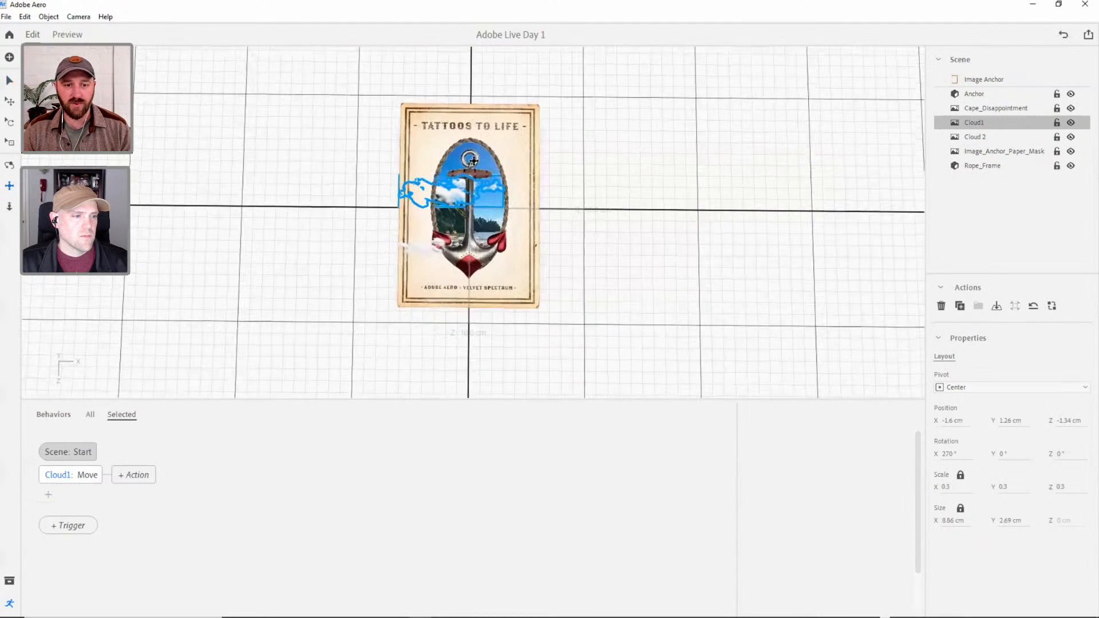
# Preview the scene to check Cloud1's lower position behind the anchor, and return to editing.
pyautogui.moveTo(473, 154); pyautogui.dragTo(518, 213, button='right')
pyautogui.scroll(4, 499, 196)
pyautogui.scroll(3, 499, 195)
pyautogui.click(67, 35)
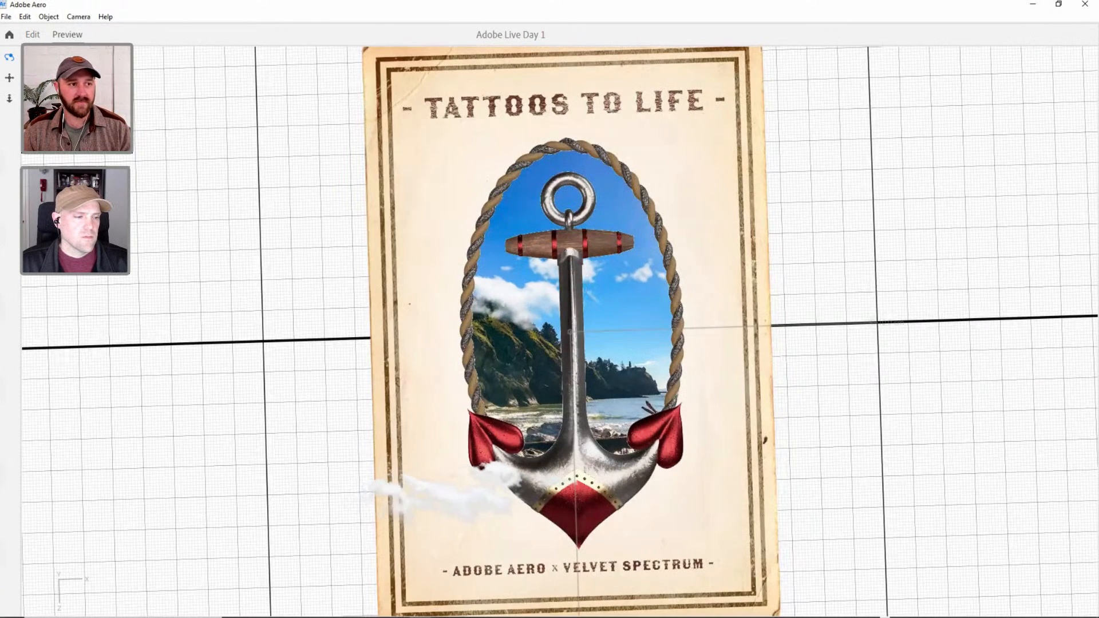
pyautogui.click(32, 34)
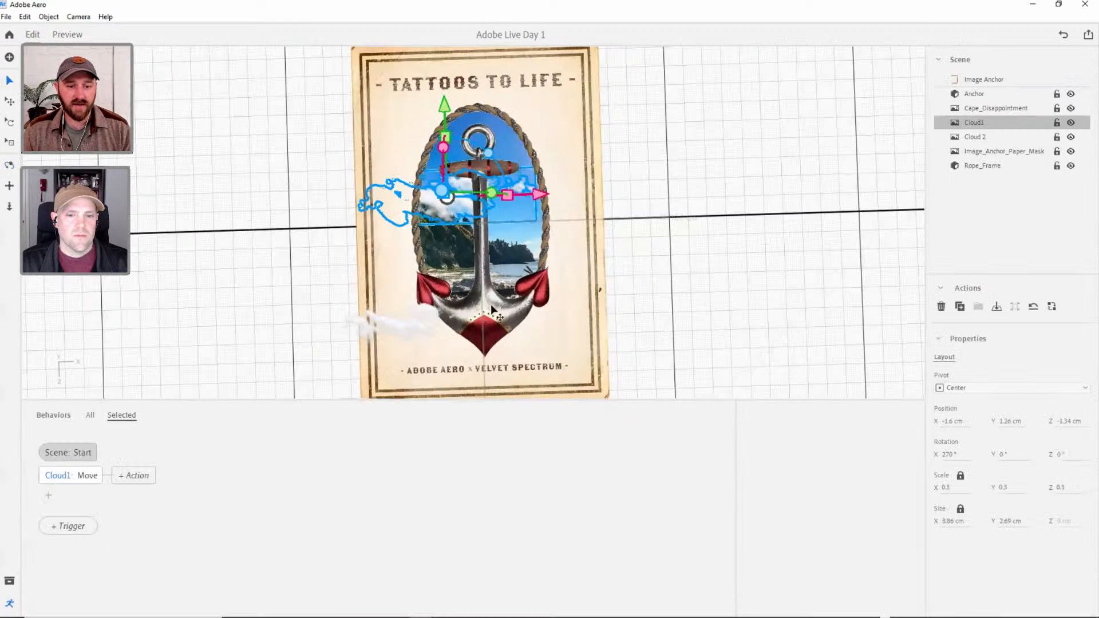
# Scale Rope_Frame up slightly to about 6.65 × 11.25 cm so it frames the oval opening more generously.
pyautogui.click(491, 303)
pyautogui.click(546, 204)
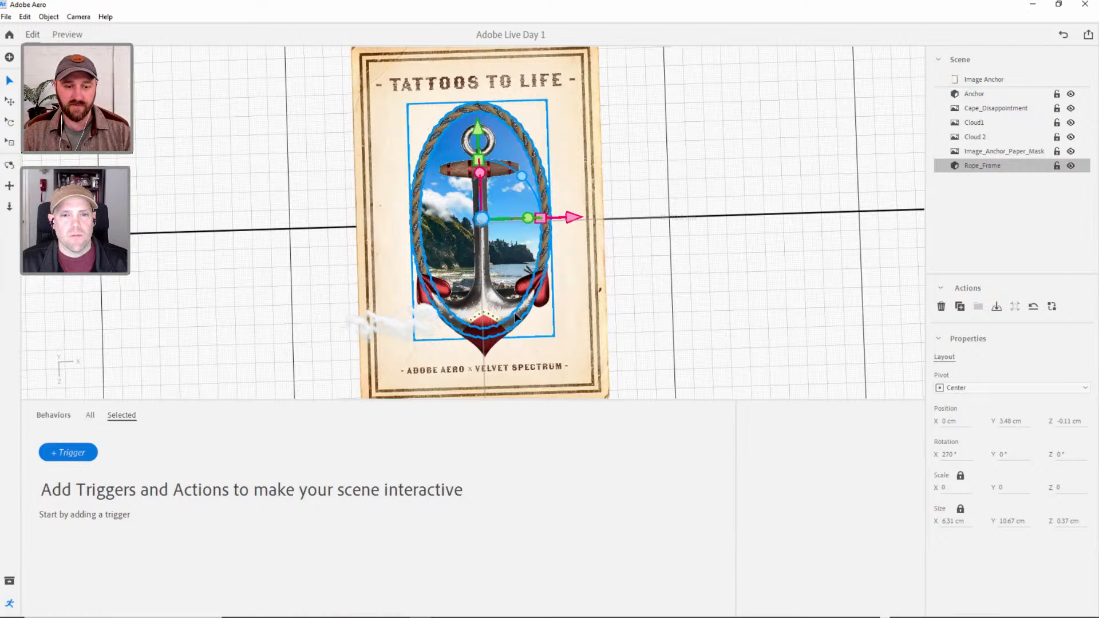
pyautogui.click(494, 303)
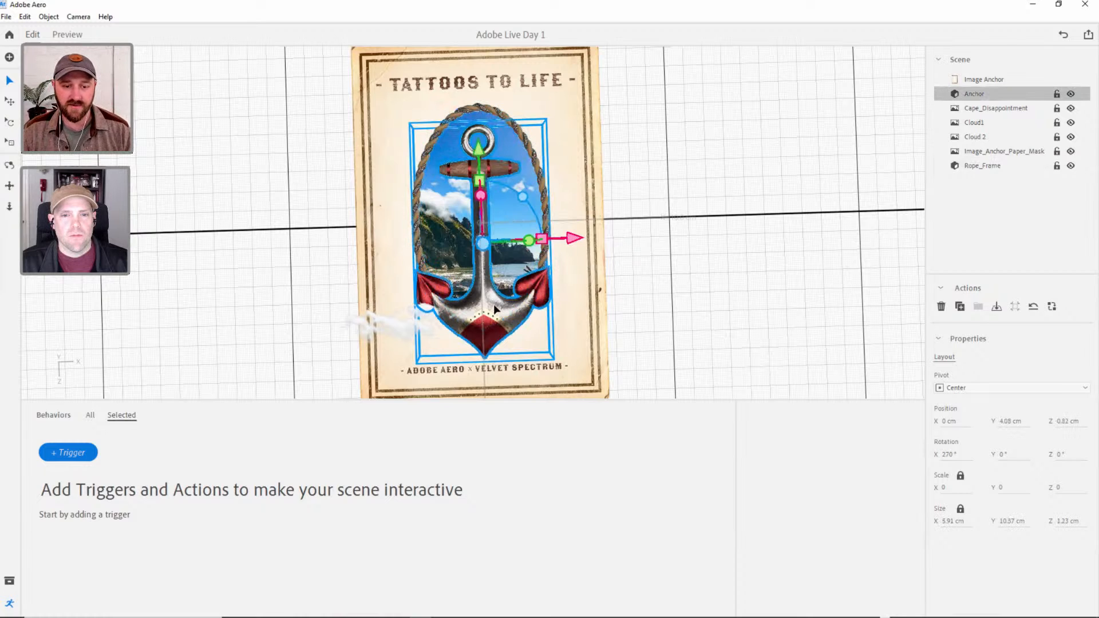
pyautogui.click(527, 173)
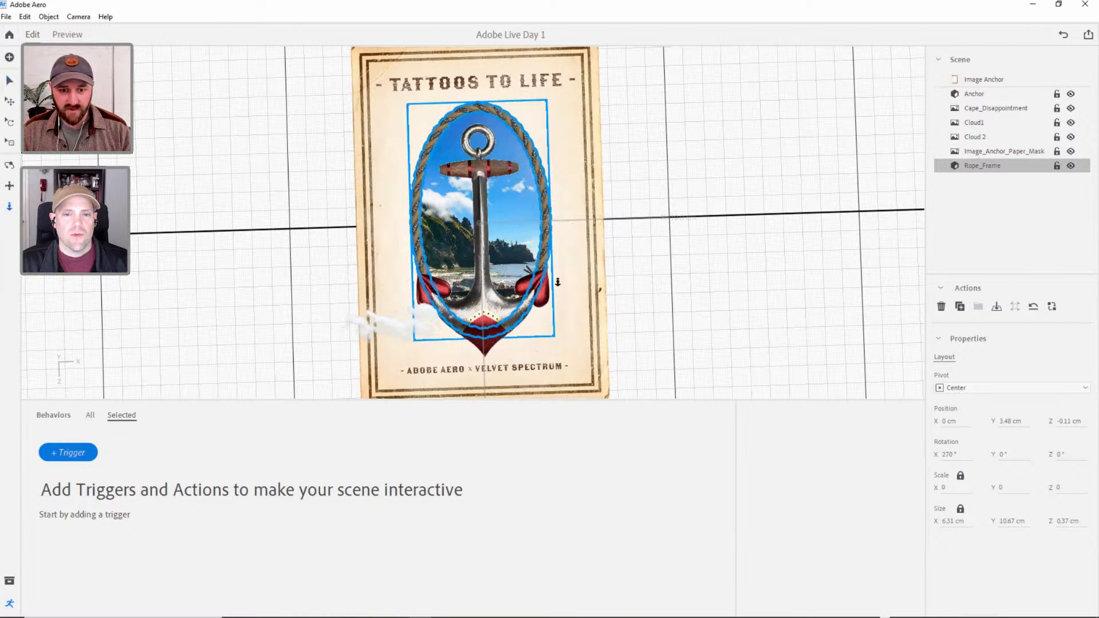
pyautogui.click(9, 164)
pyautogui.moveTo(459, 241); pyautogui.dragTo(501, 213)
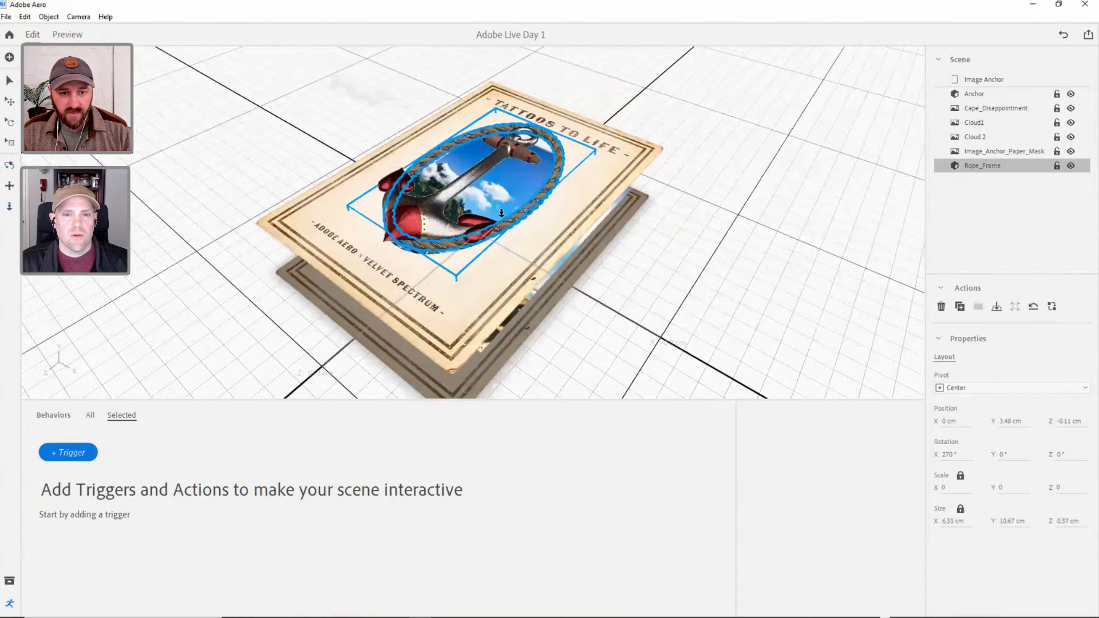
pyautogui.press('r')
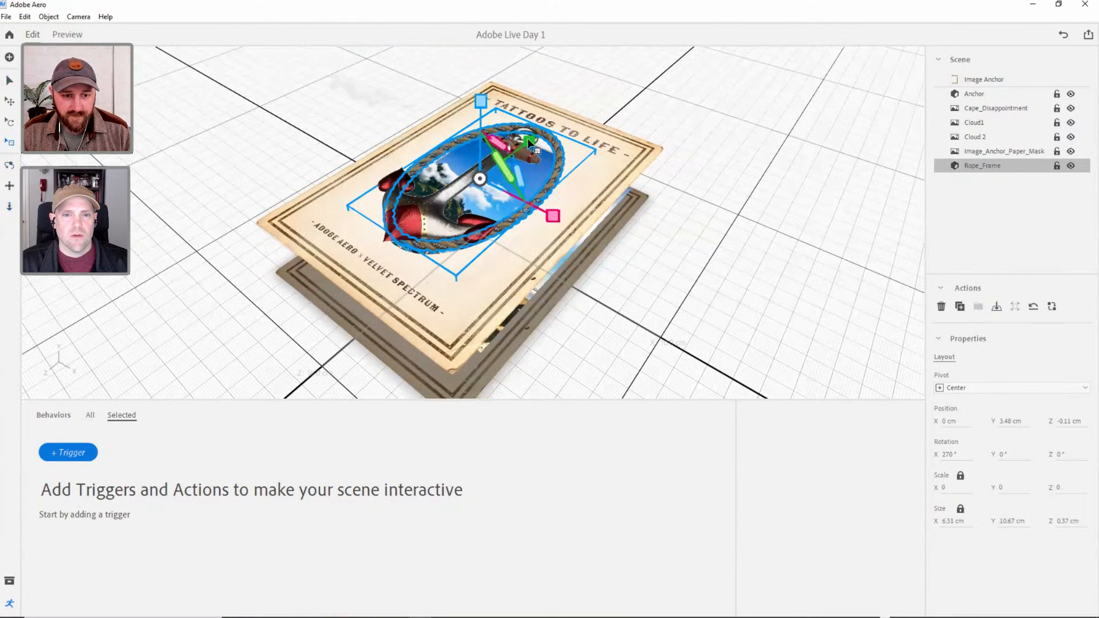
pyautogui.moveTo(527, 139); pyautogui.dragTo(532, 139)
pyautogui.moveTo(563, 176); pyautogui.dragTo(621, 250, button='right')
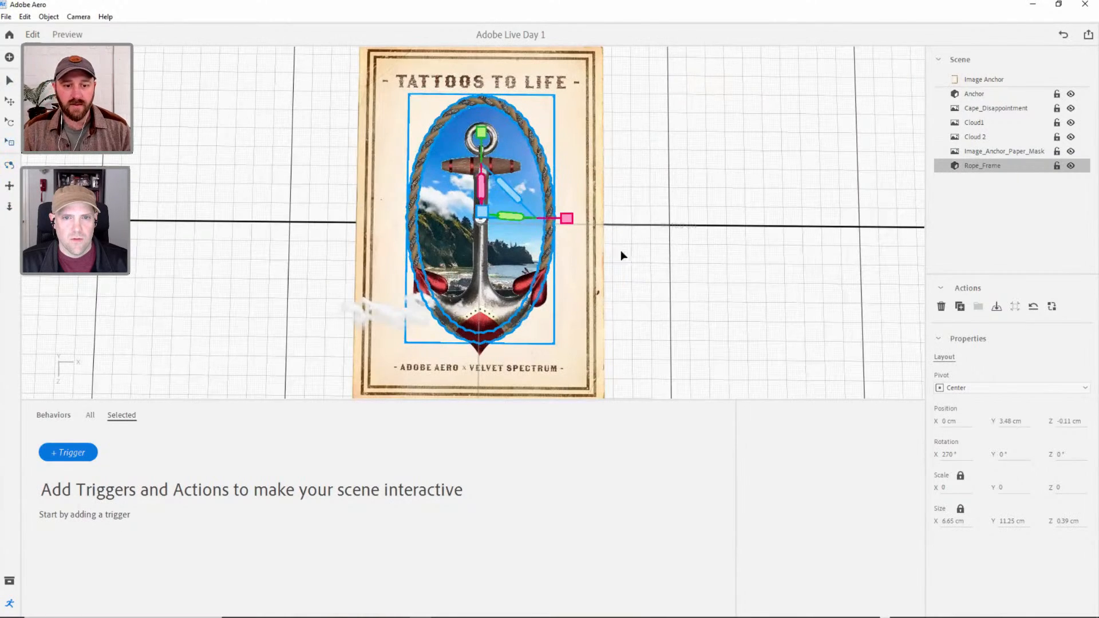
# Move the Anchor model slightly down the card, to about Z 1.1 cm.
pyautogui.press('v')
pyautogui.click(664, 241)
pyautogui.moveTo(518, 324); pyautogui.dragTo(485, 237, button='right')
pyautogui.click(485, 236)
pyautogui.moveTo(472, 144); pyautogui.dragTo(472, 152)
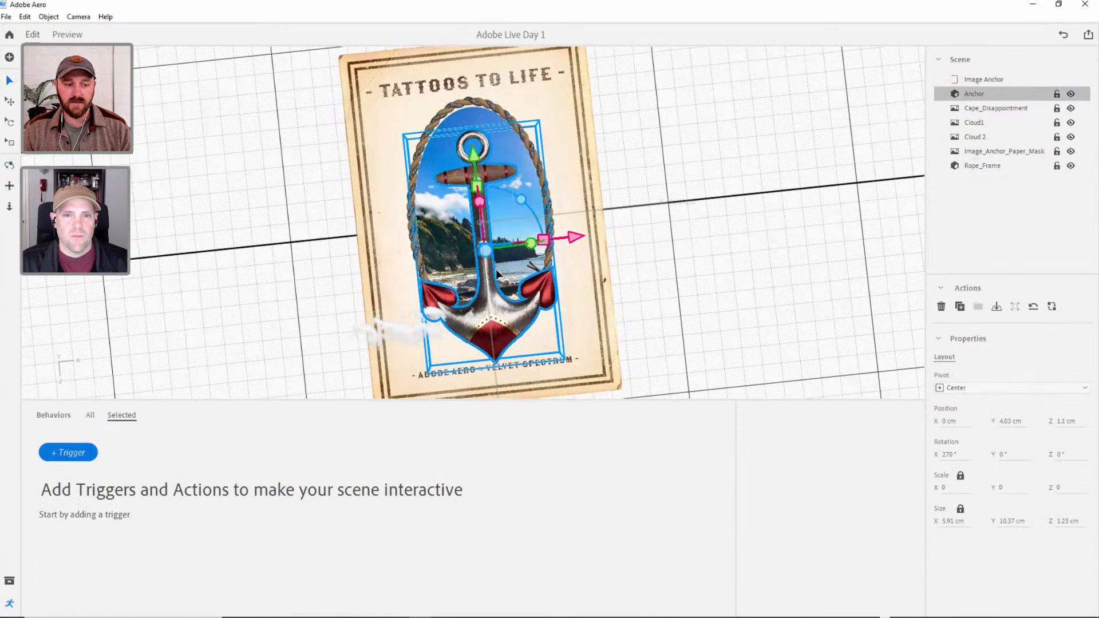
# Check the card from above, refine the rope frame's fit around the anchor, and clear the object selection.
pyautogui.press('3')
pyautogui.press('2')
pyautogui.moveTo(517, 285); pyautogui.dragTo(479, 133)
pyautogui.press('v')
pyautogui.click(505, 109)
pyautogui.press('s')
pyautogui.press('v')
pyautogui.click(694, 196)
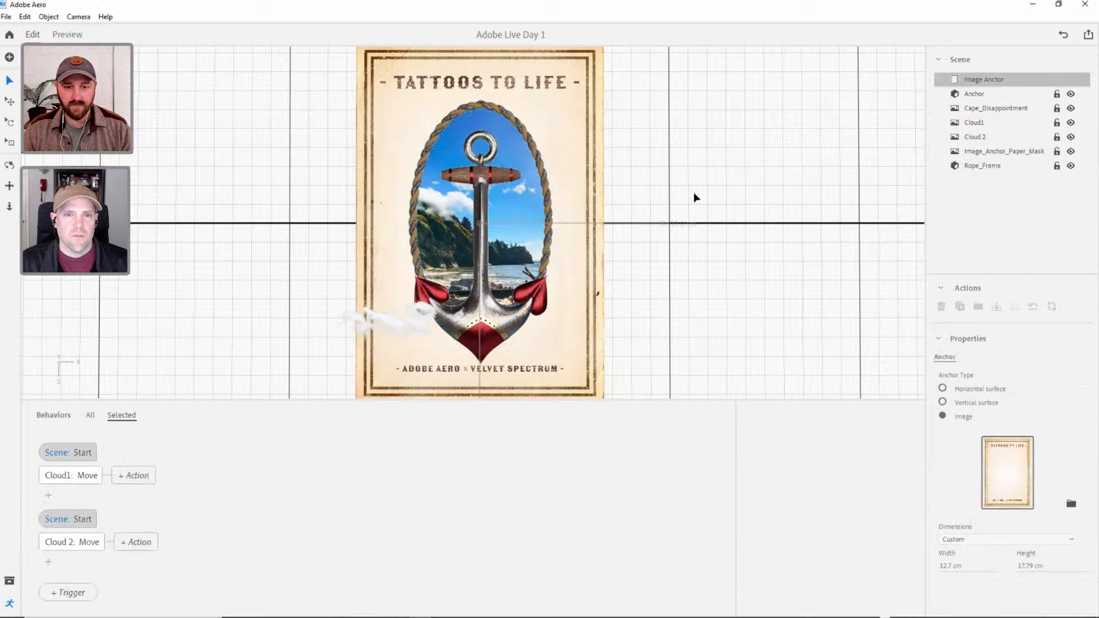
pyautogui.click(481, 150)
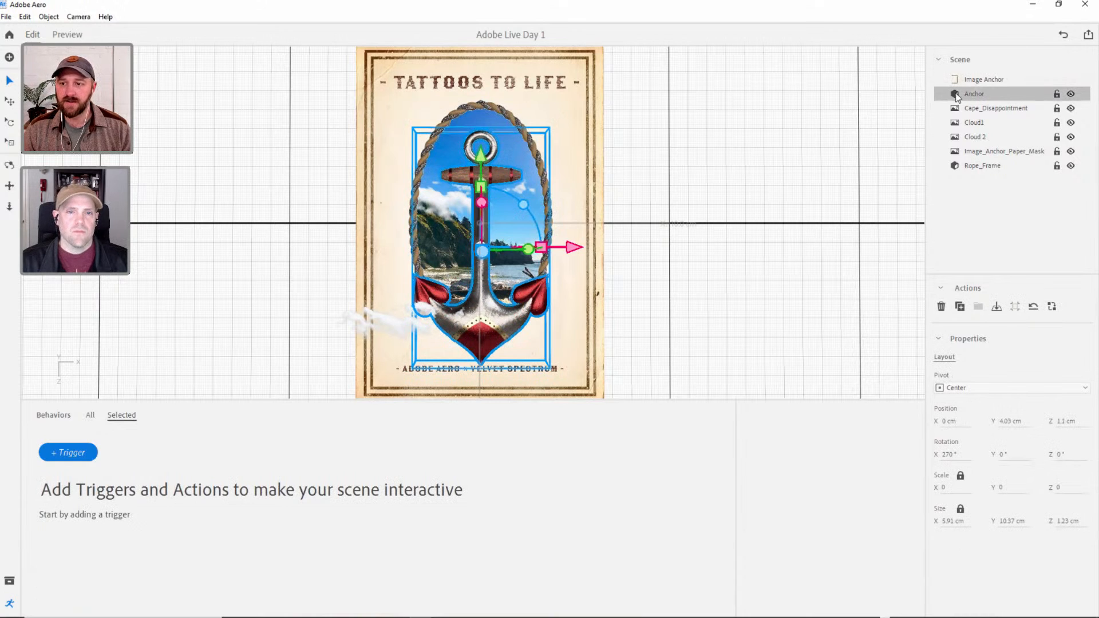
pyautogui.click(84, 455)
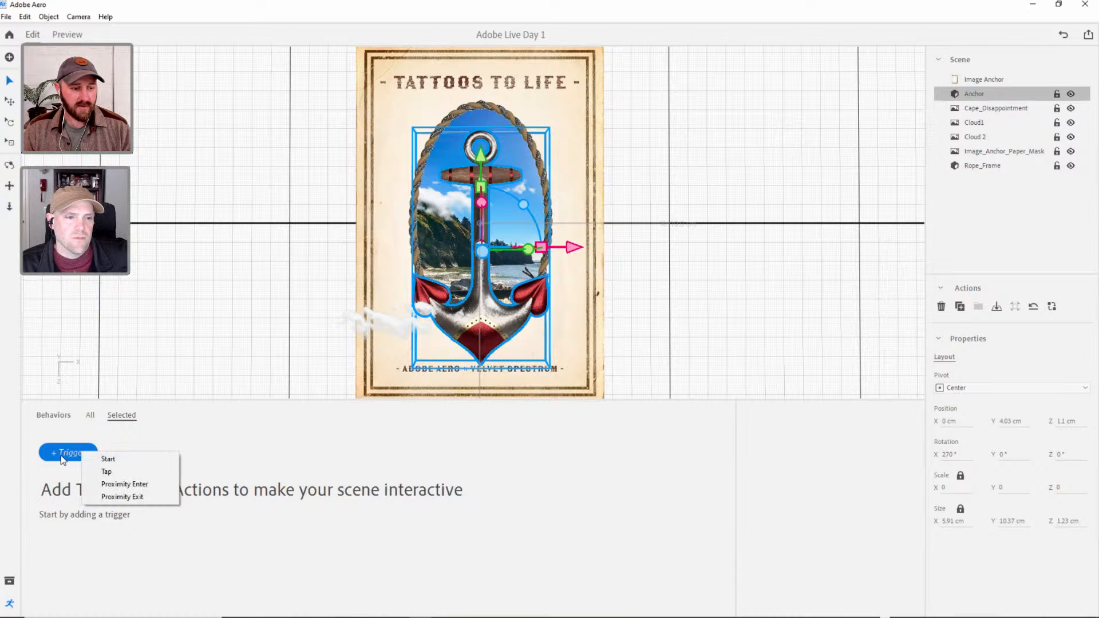
pyautogui.click(227, 440)
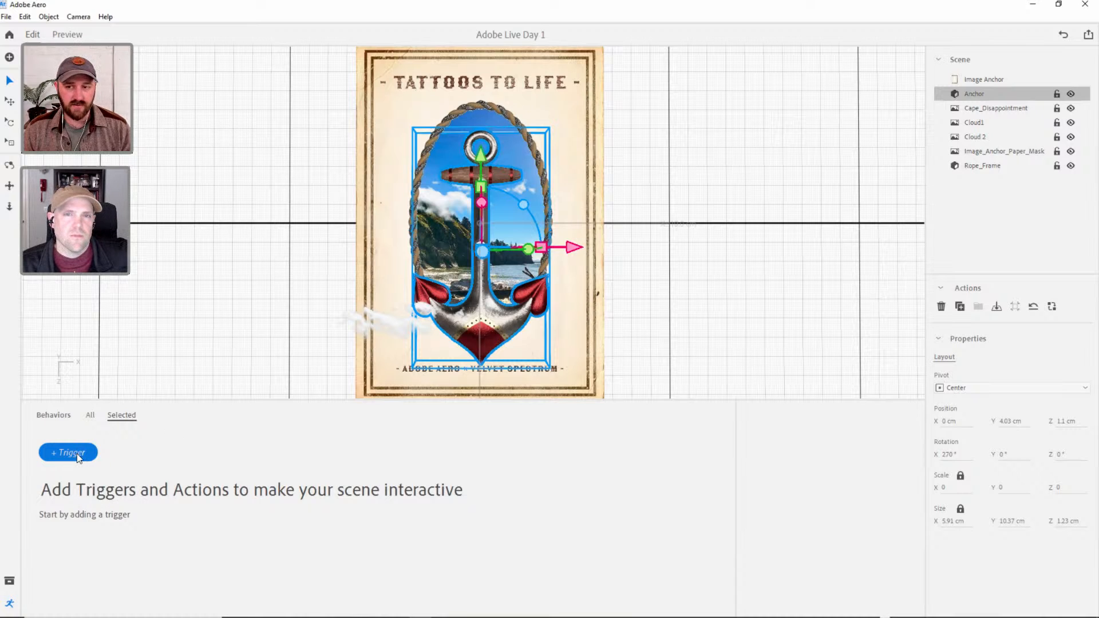
# Preview the scene with the adjusted anchor and rope frame, and return to editing.
pyautogui.click(67, 35)
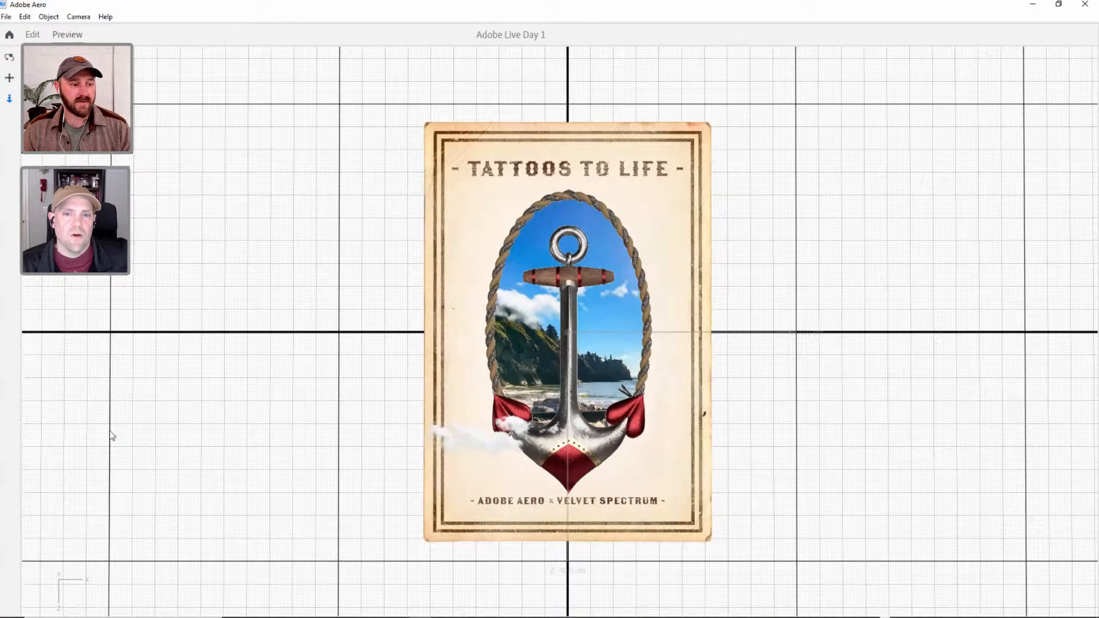
pyautogui.click(33, 35)
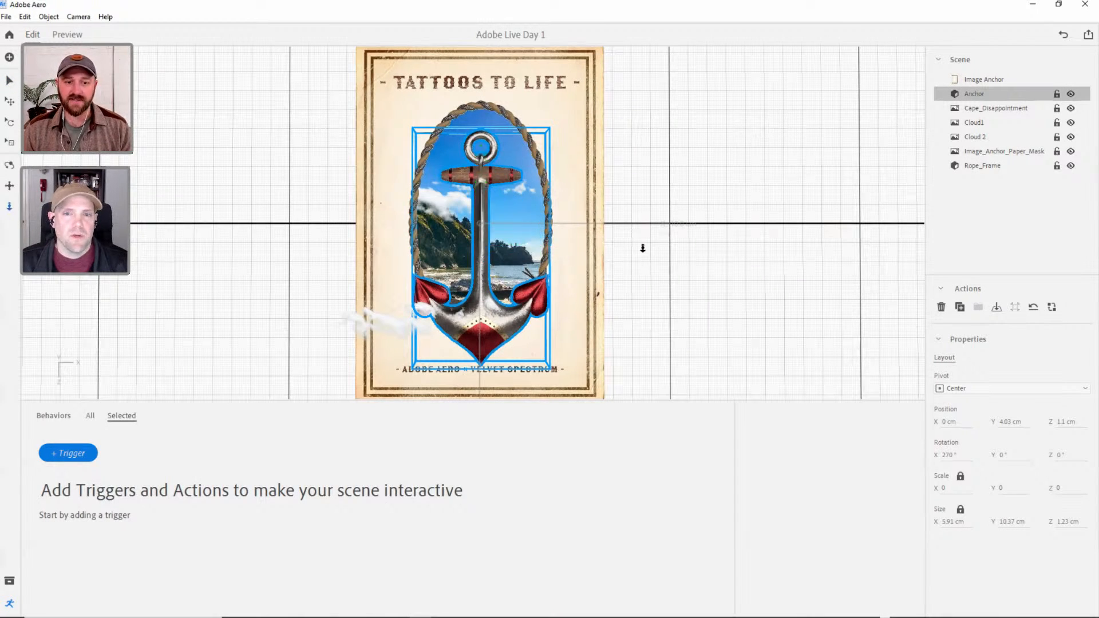
# Hide the Anchor object in the scene.
pyautogui.scroll(-3, 642, 248)
pyautogui.scroll(2, 641, 245)
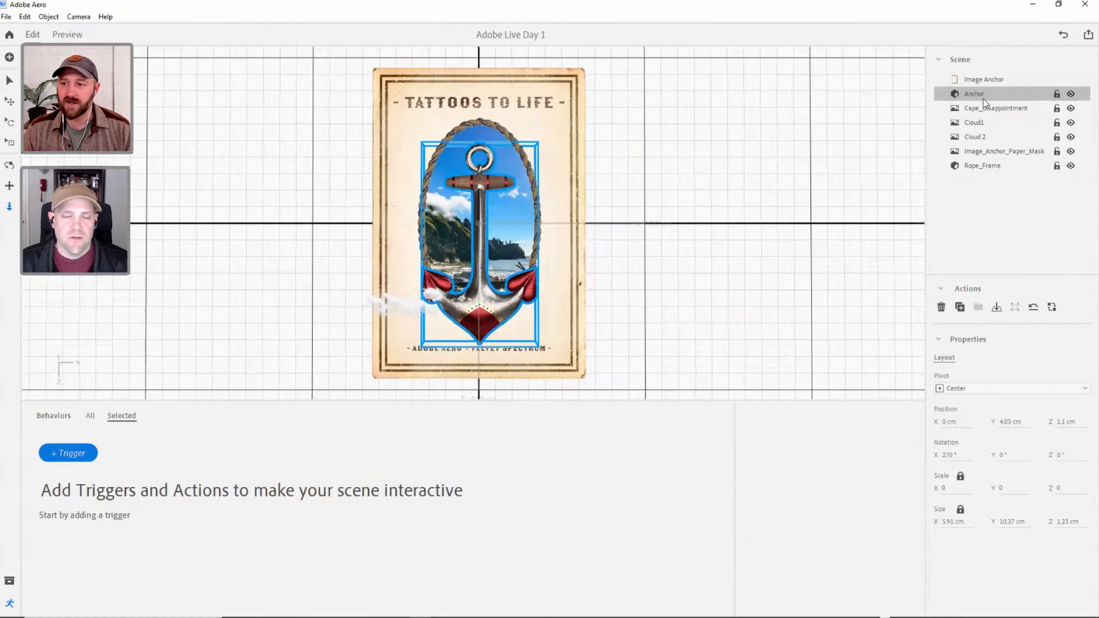
pyautogui.click(1071, 94)
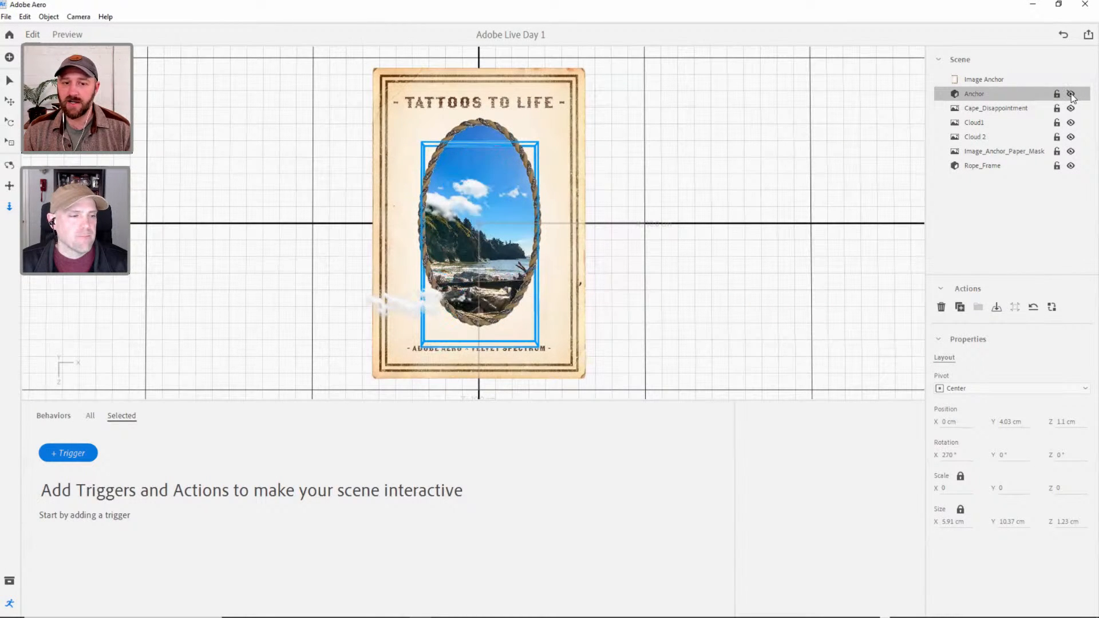
# Add a Start trigger to the hidden Anchor object with a Show action.
pyautogui.click(64, 452)
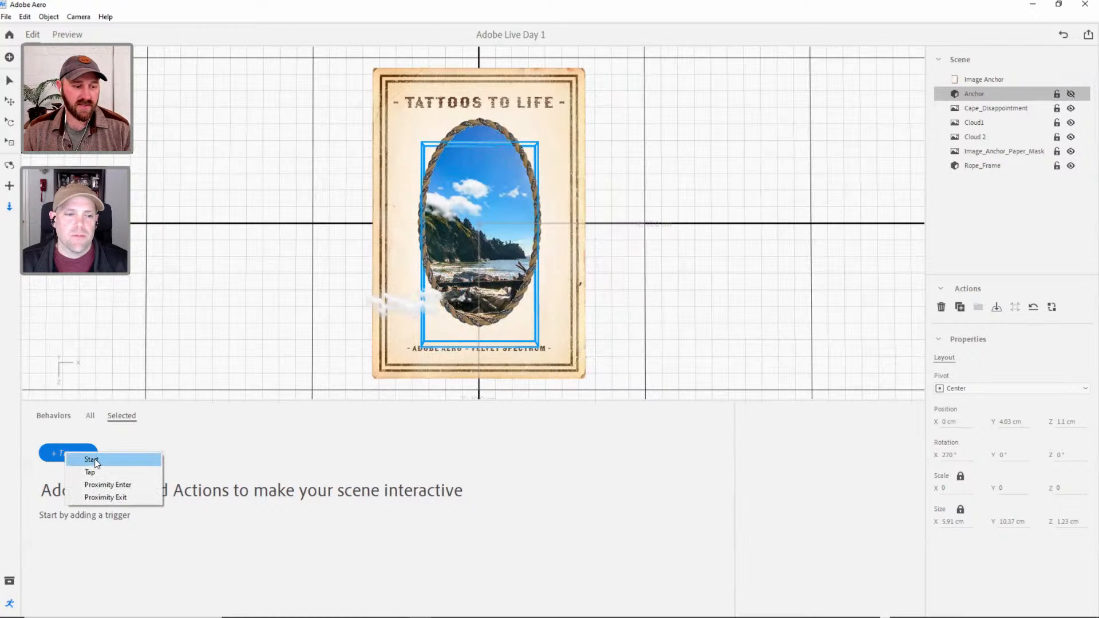
pyautogui.click(92, 460)
pyautogui.click(63, 478)
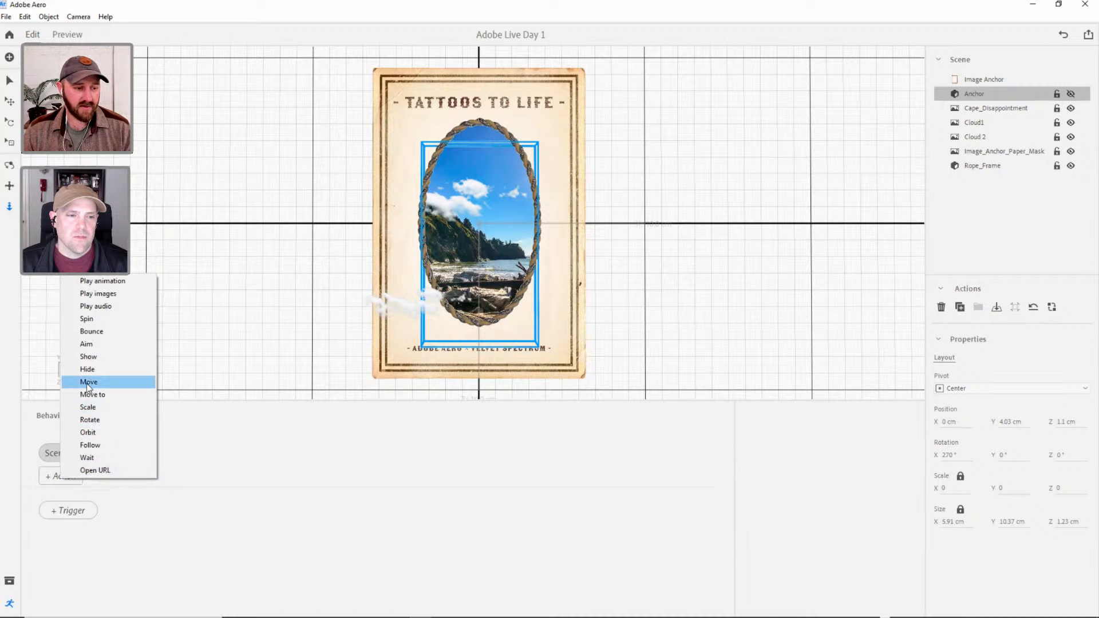
pyautogui.click(97, 356)
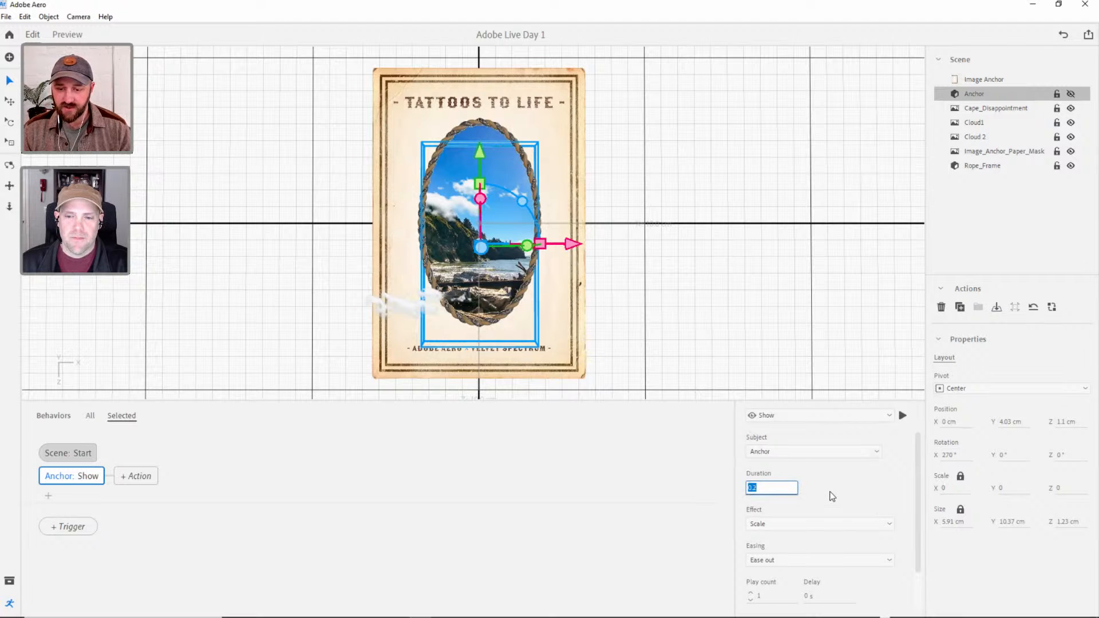
# Set the anchor's Show action to a 1 s duration with the Fade effect and Ease in-out easing.
pyautogui.write('1 s')
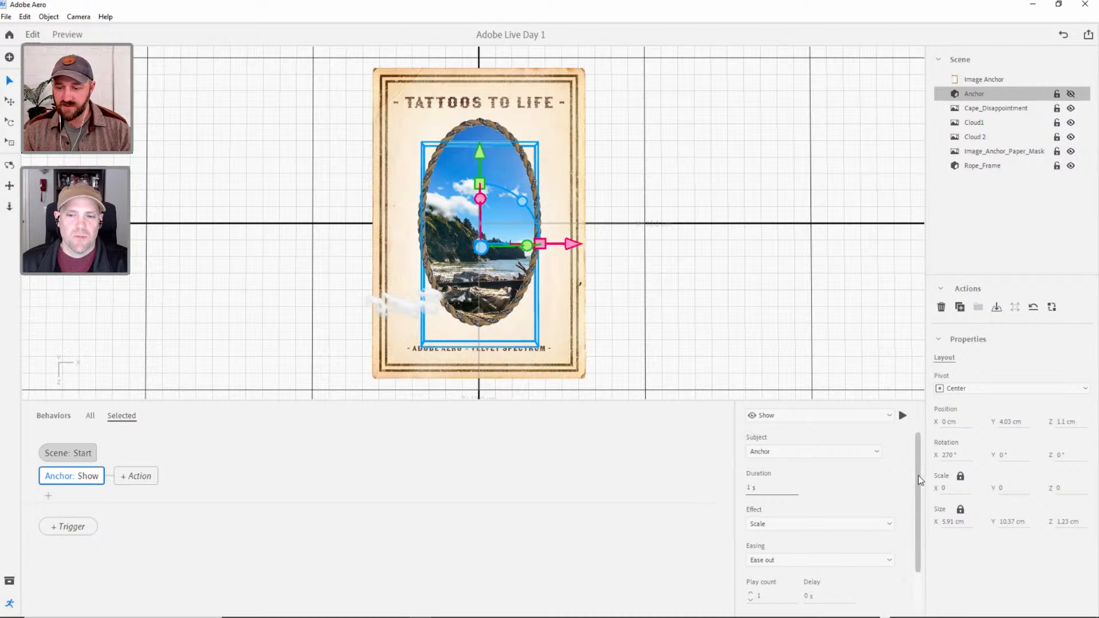
pyautogui.scroll(-1, 918, 476)
pyautogui.click(816, 492)
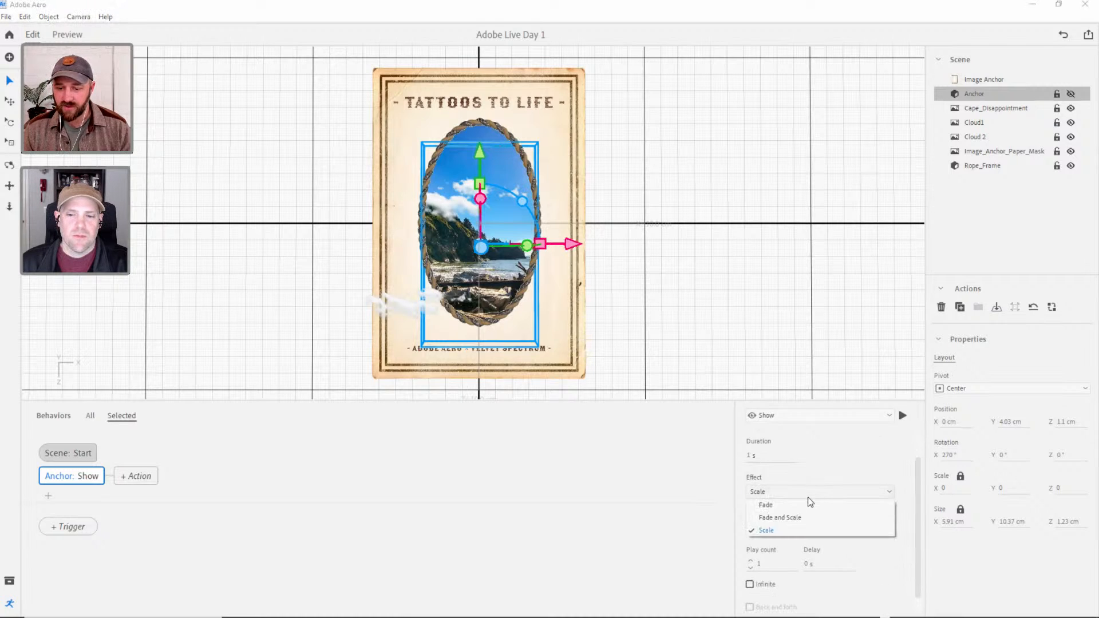
pyautogui.click(784, 504)
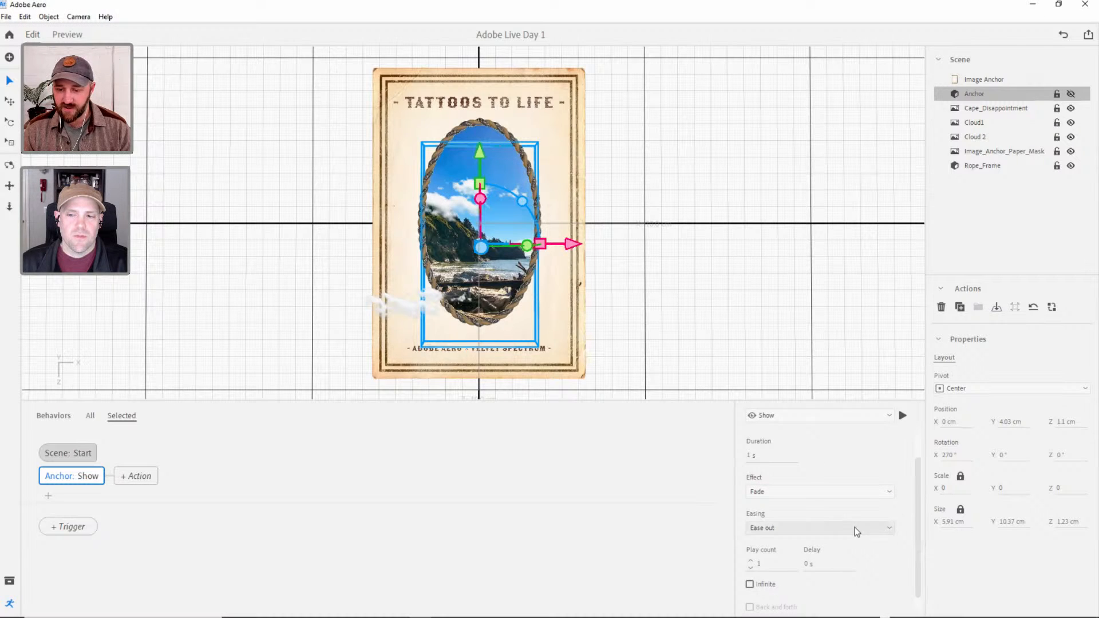
pyautogui.click(839, 531)
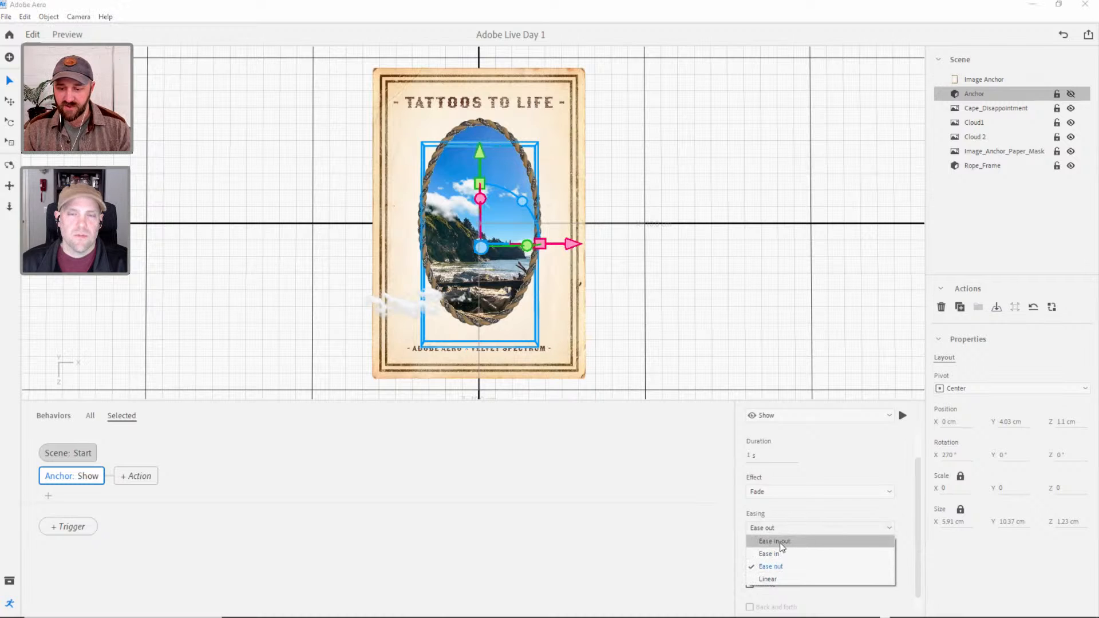
pyautogui.click(780, 542)
pyautogui.moveTo(918, 539); pyautogui.dragTo(918, 552)
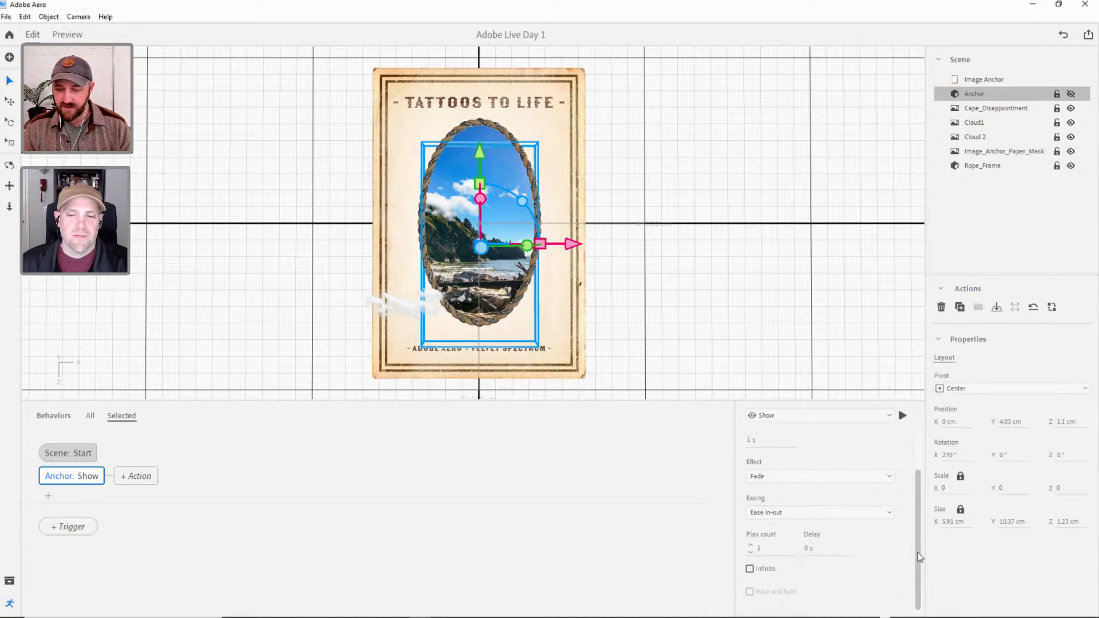
# Play the anchor's Show action, preview the whole scene from above, and return to editing.
pyautogui.click(902, 416)
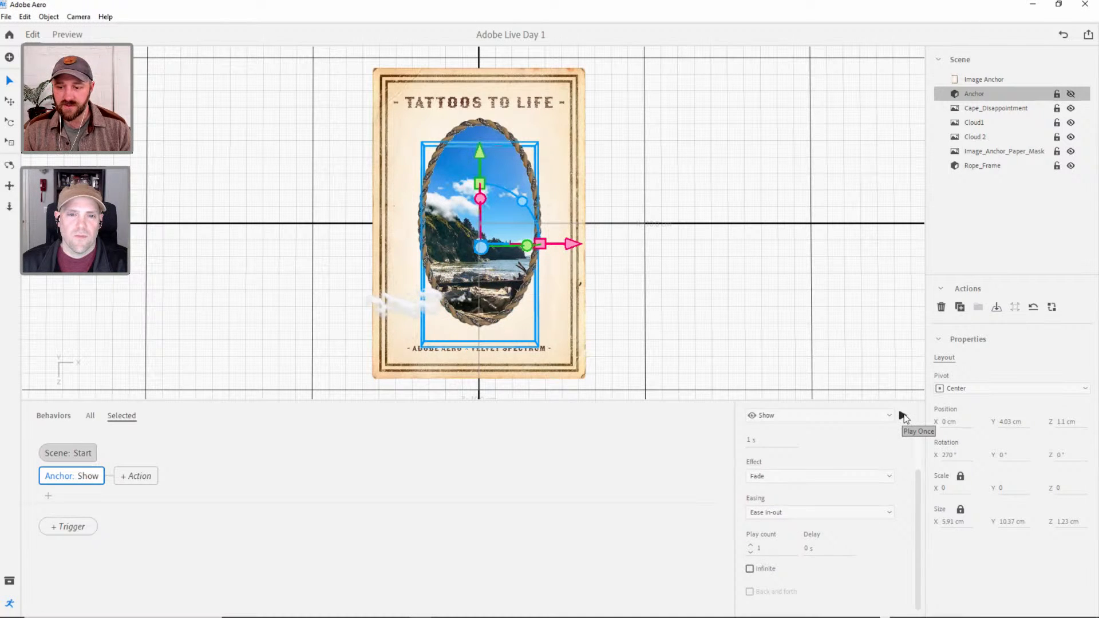
pyautogui.click(903, 417)
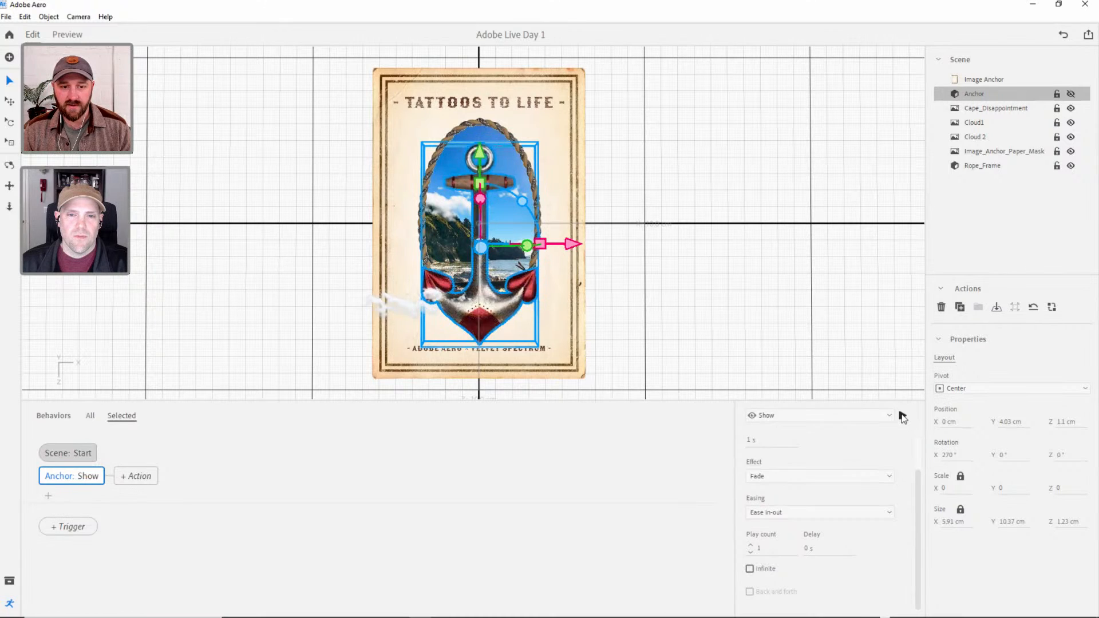
pyautogui.click(68, 34)
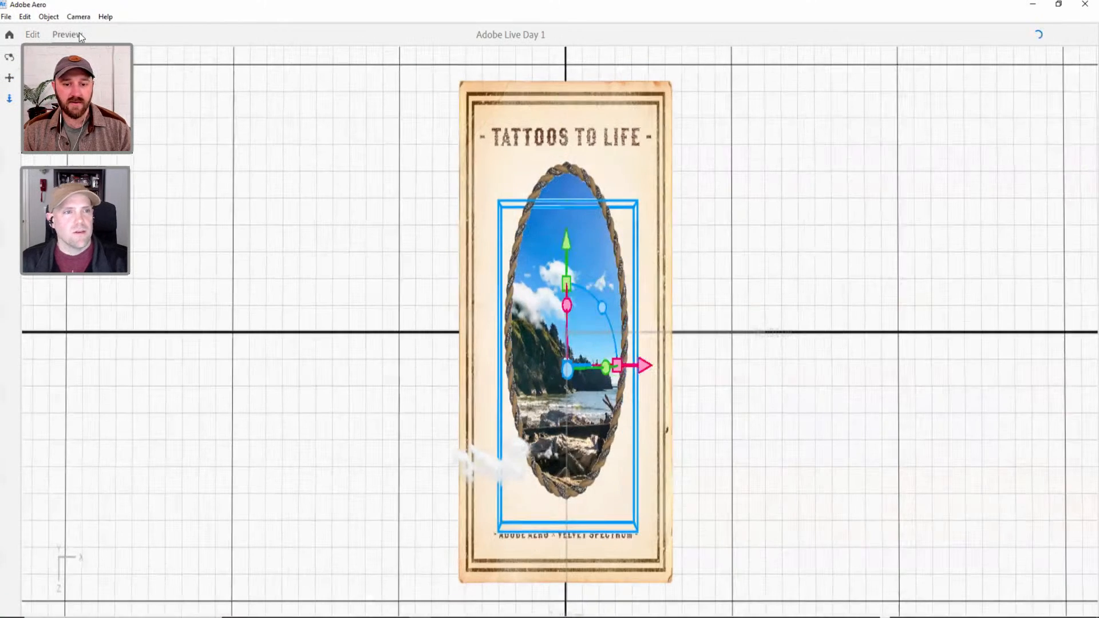
pyautogui.click(34, 35)
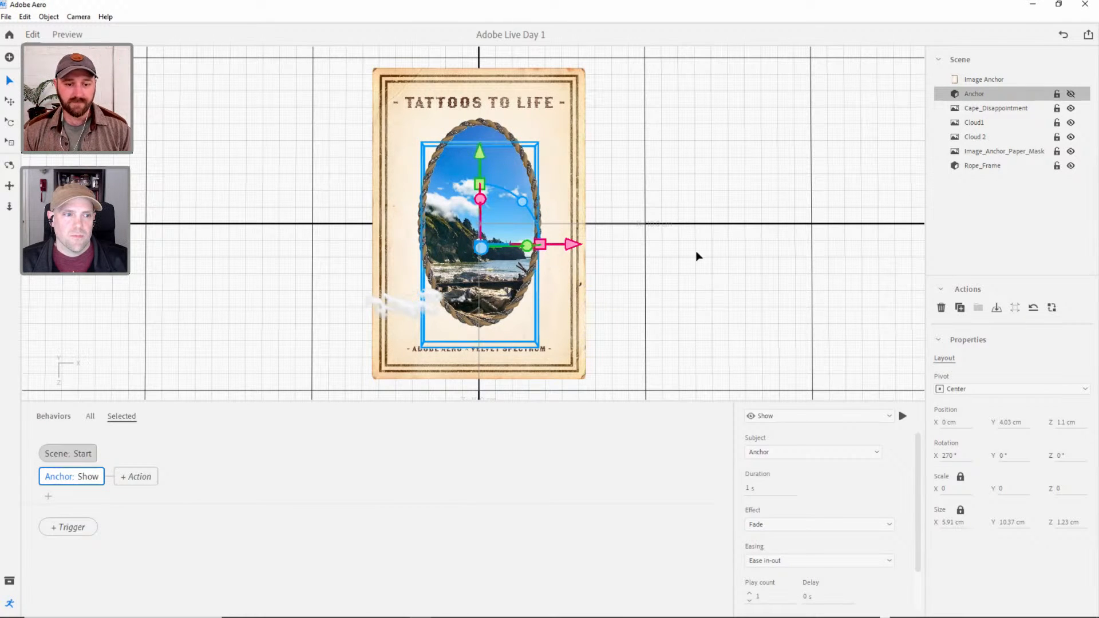
# Clear the object selection, preview the anchor's reveal from angled and low side views, and return to editing.
pyautogui.click(966, 202)
pyautogui.moveTo(527, 189); pyautogui.dragTo(537, 213, button='middle')
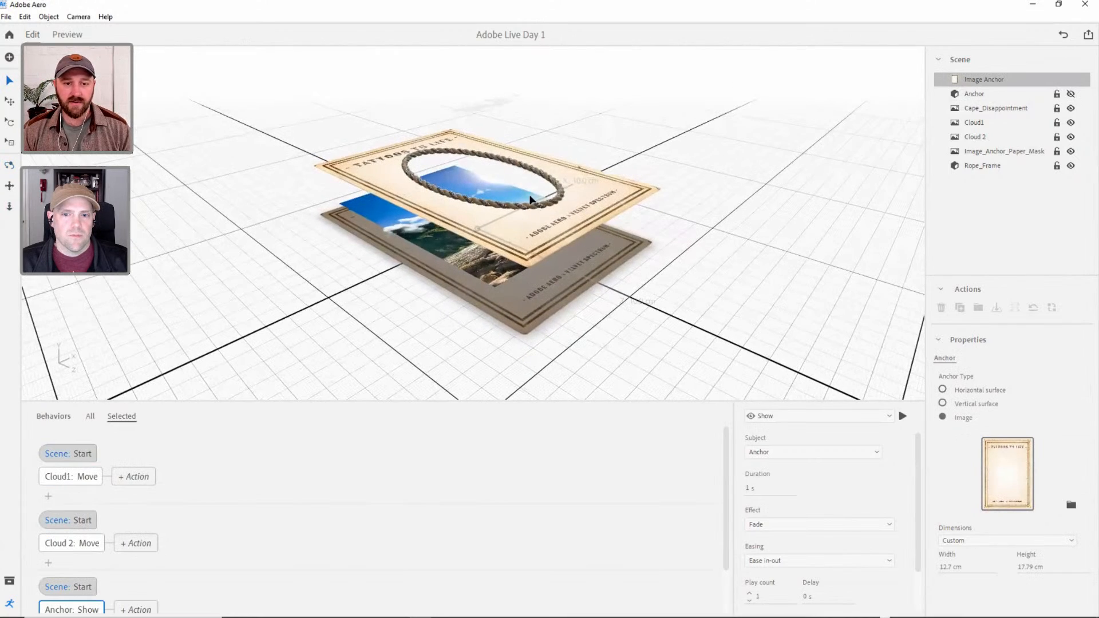
pyautogui.scroll(3, 527, 192)
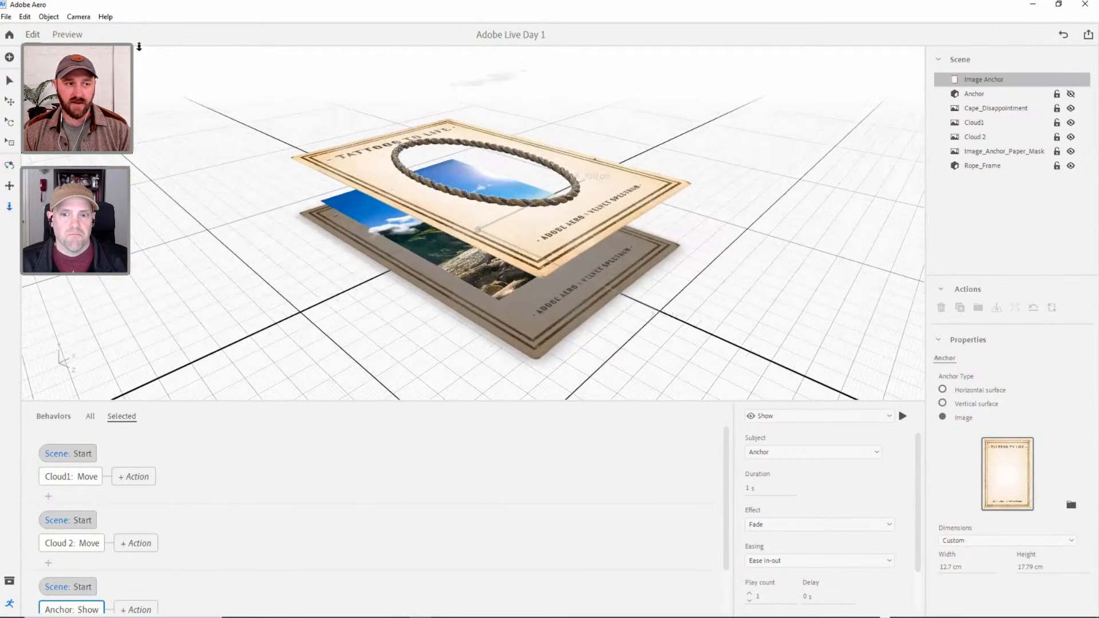
pyautogui.click(68, 35)
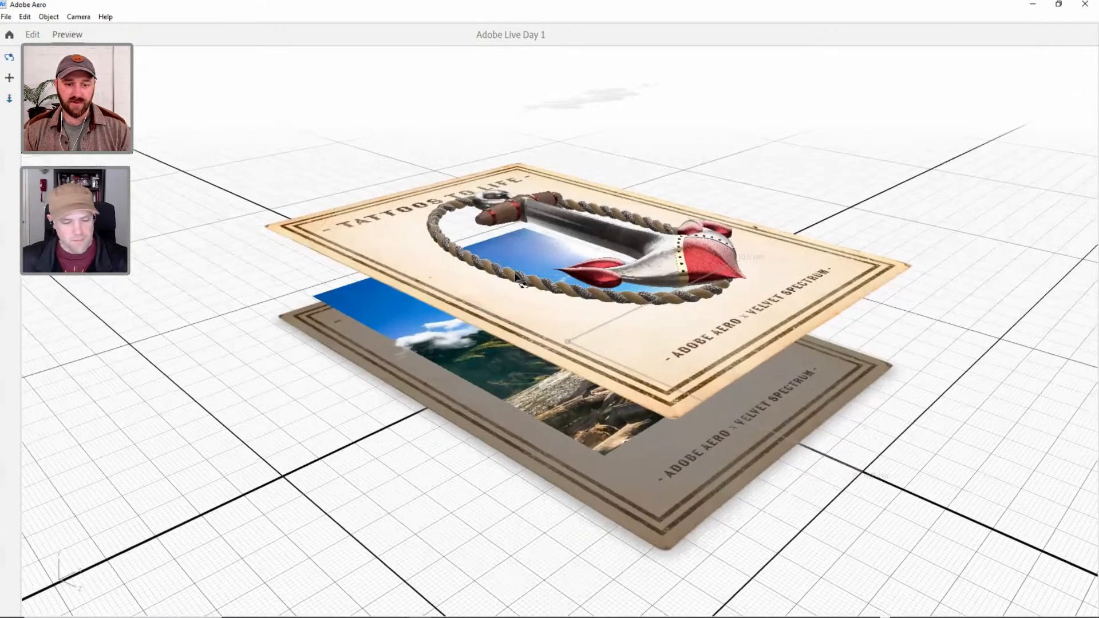
pyautogui.moveTo(429, 304); pyautogui.dragTo(369, 333, button='middle')
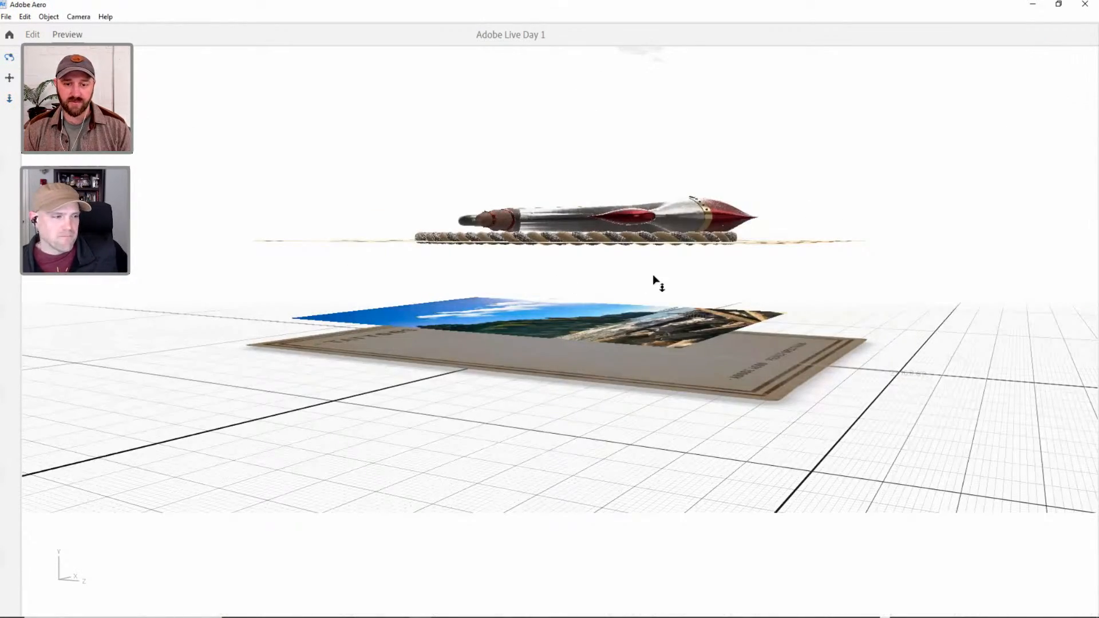
pyautogui.moveTo(653, 276); pyautogui.dragTo(466, 221, button='middle')
pyautogui.click(32, 35)
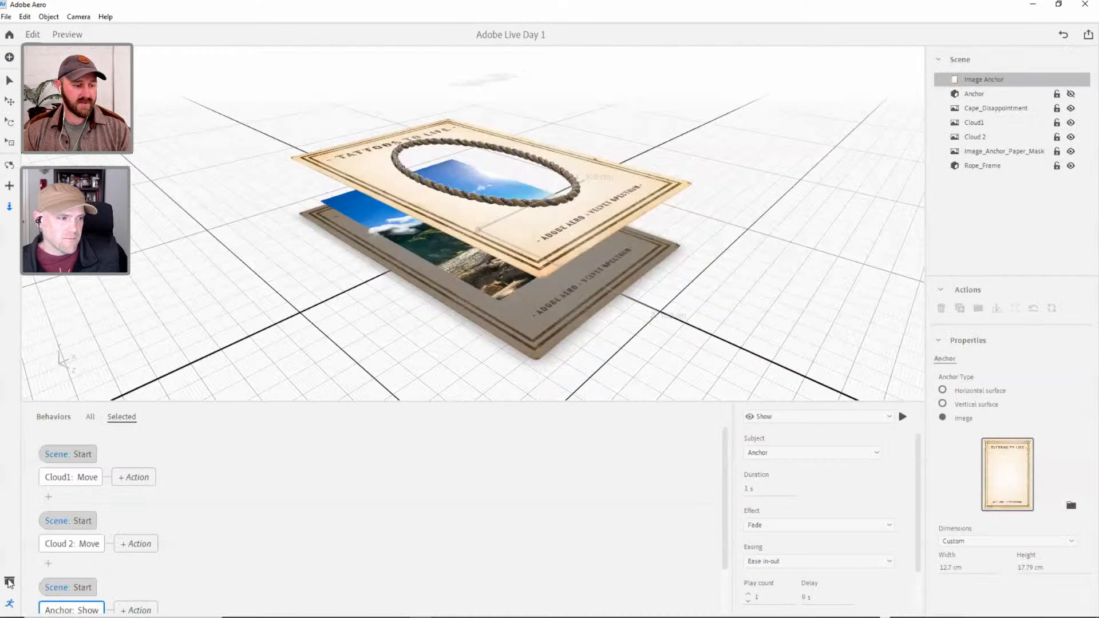
# Add the Square frame model from the starter assets to the scene.
pyautogui.click(10, 582)
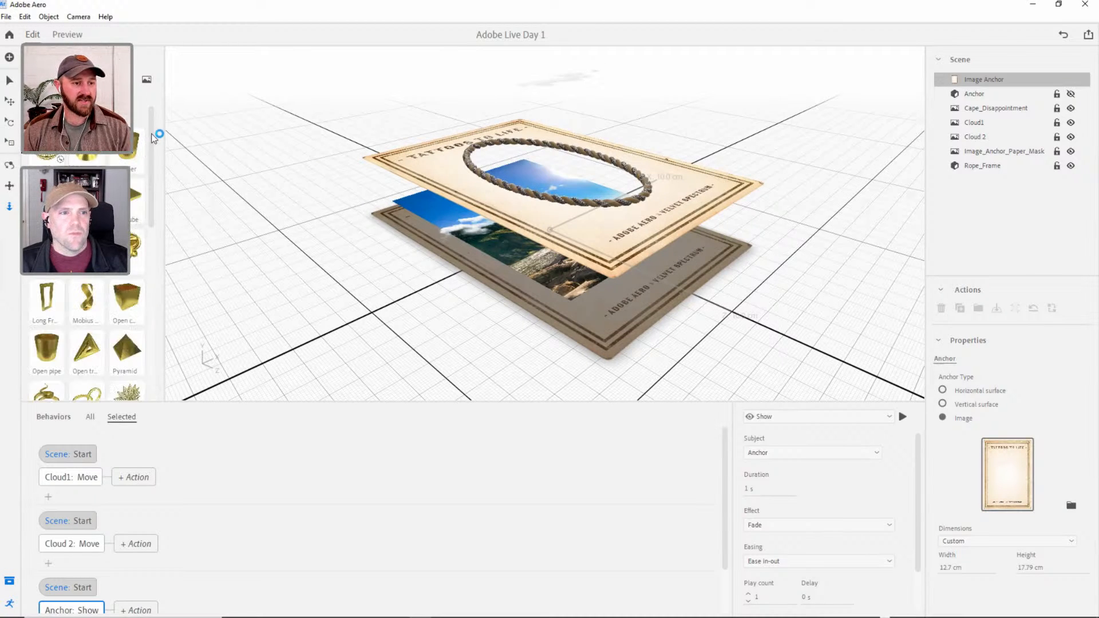
pyautogui.scroll(-3, 154, 137)
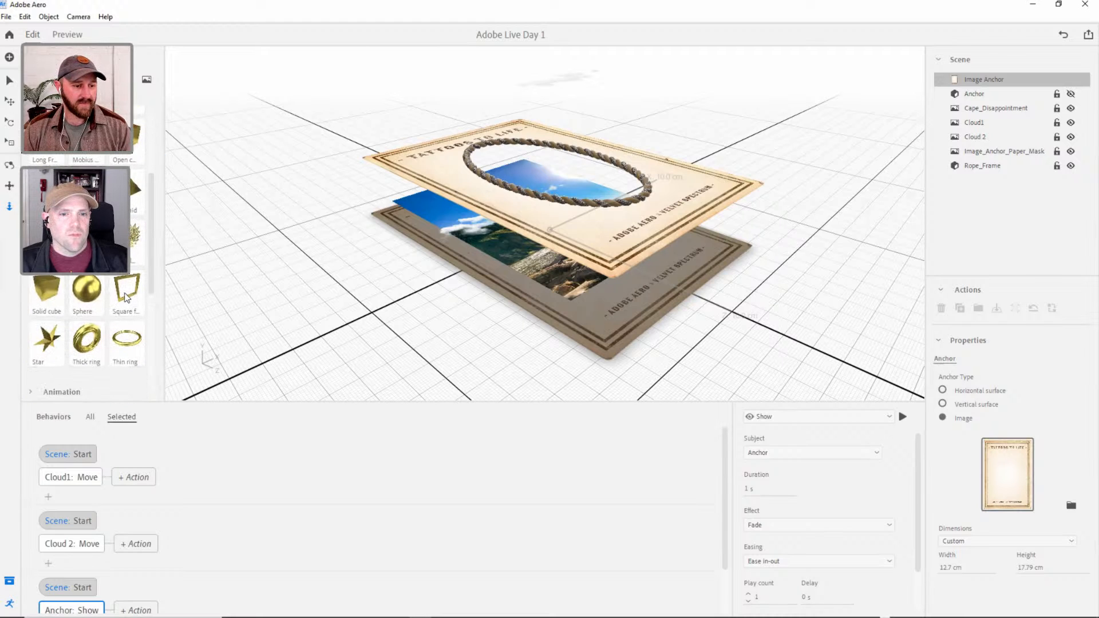
pyautogui.click(126, 291)
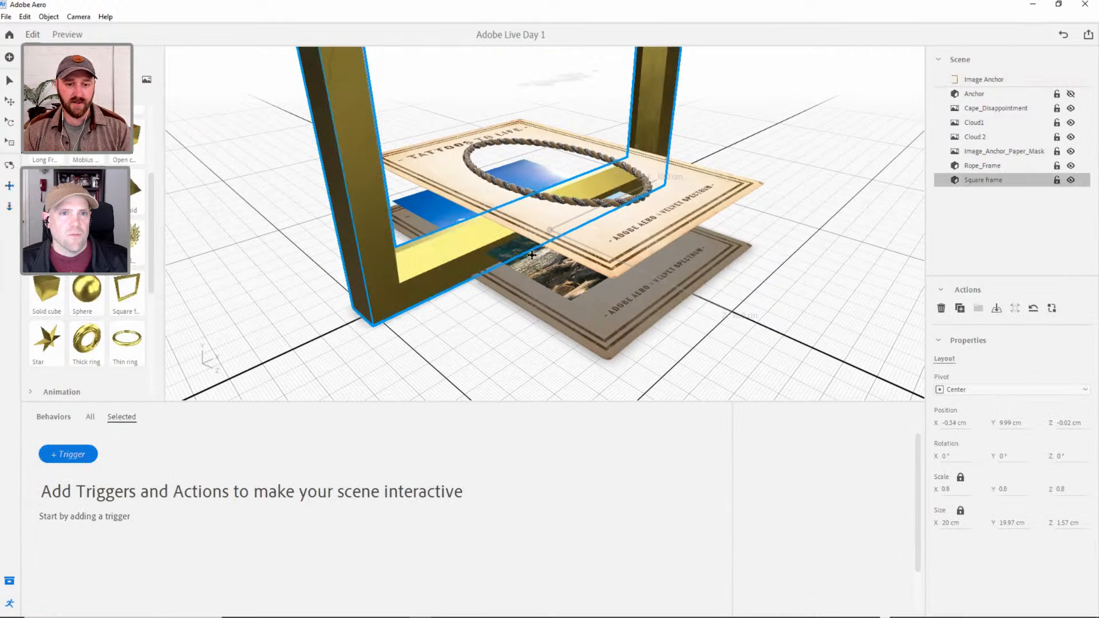
pyautogui.moveTo(532, 255); pyautogui.dragTo(557, 276, button='right')
pyautogui.scroll(-5, 504, 283)
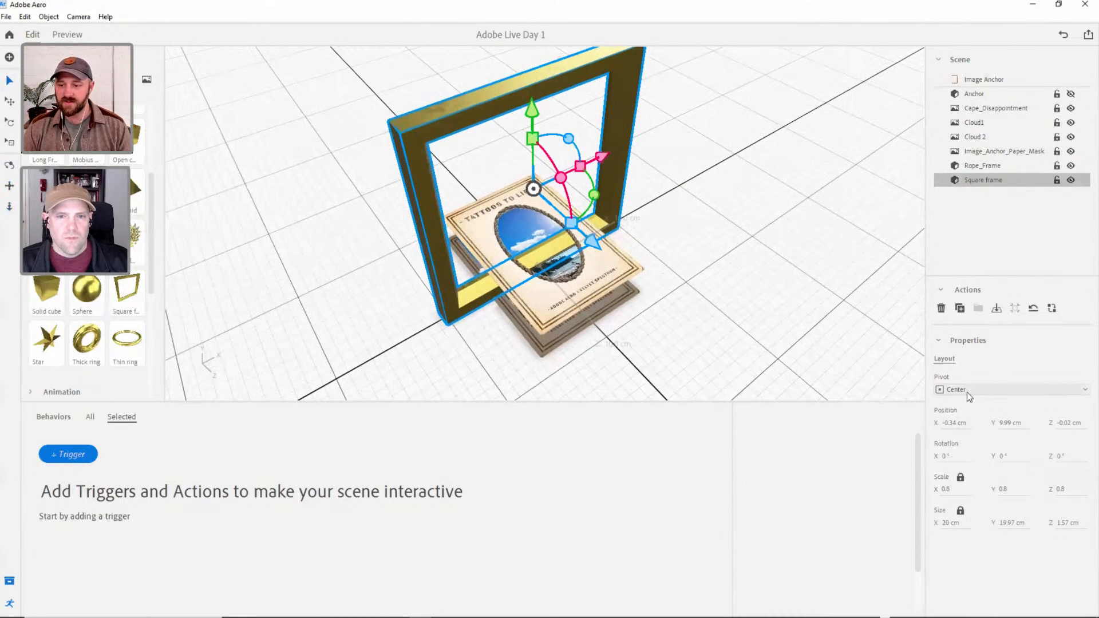
# Set the square frame's position to 0 cm on X, Y and Z.
pyautogui.click(956, 422)
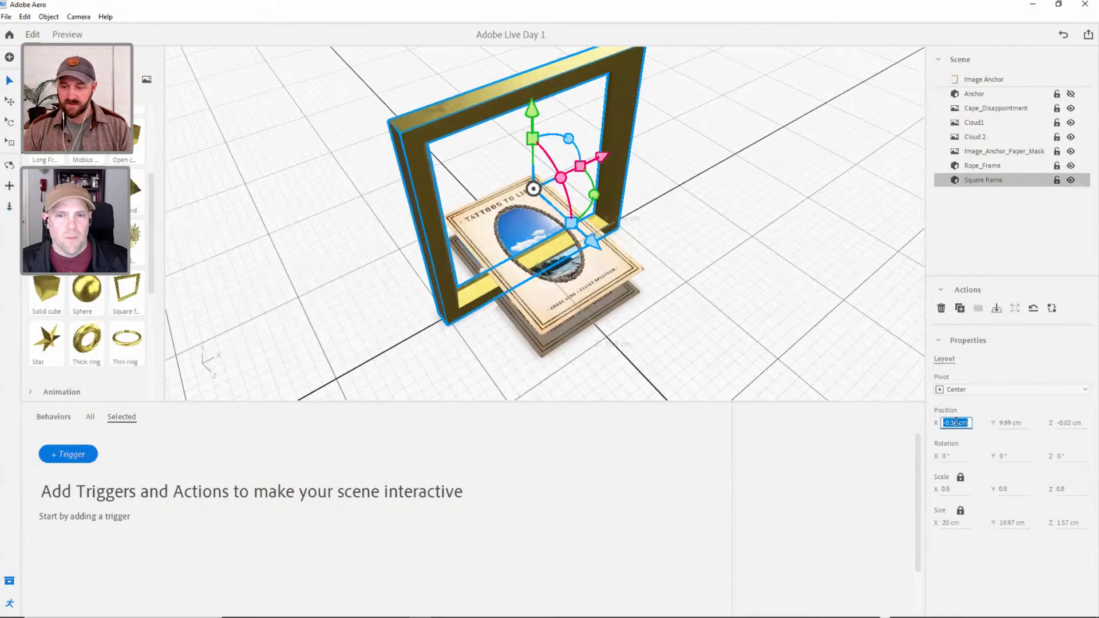
pyautogui.write('0')
pyautogui.press('Tab')
pyautogui.write('0')
pyautogui.press('Tab')
pyautogui.write('0')
pyautogui.press('Tab')
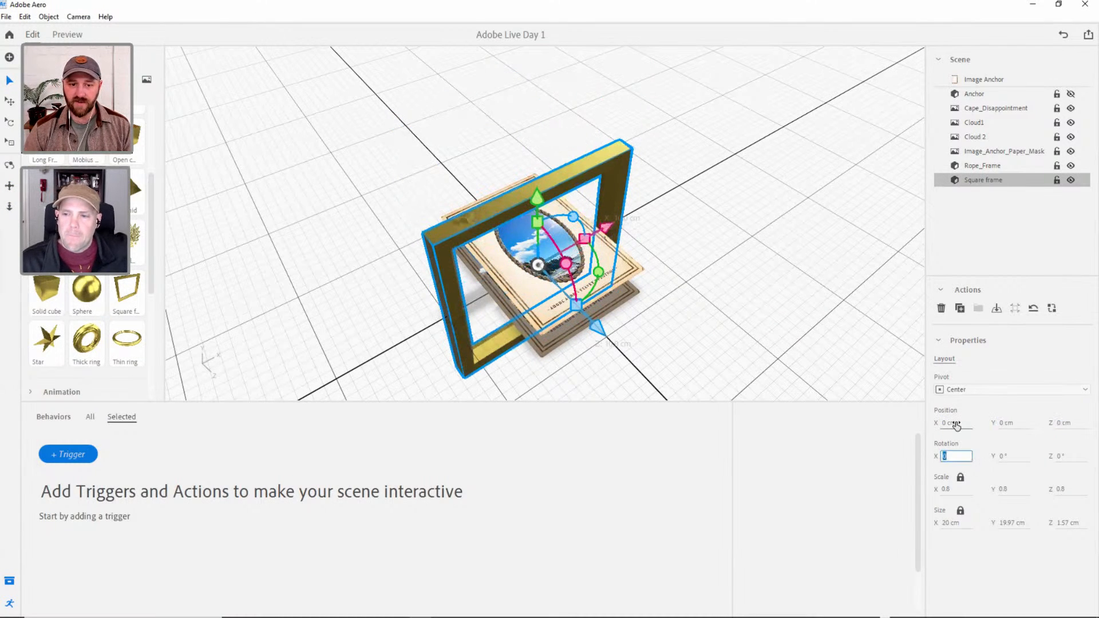
# Rotate the square frame to 270° about X so it lies flat around the card.
pyautogui.click(9, 122)
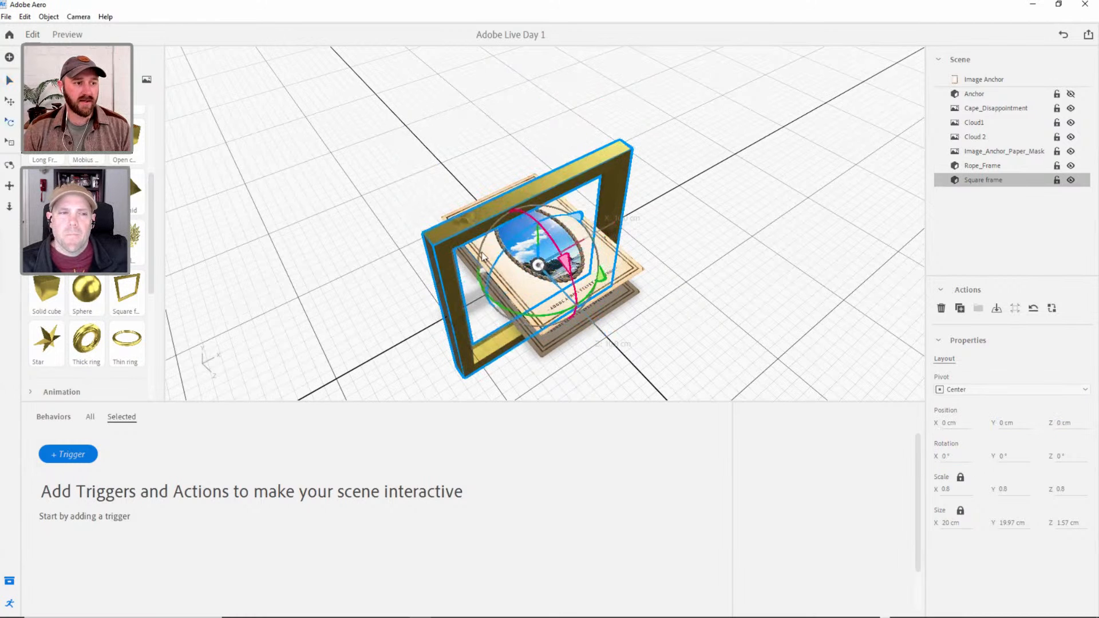
pyautogui.moveTo(566, 262); pyautogui.dragTo(527, 241)
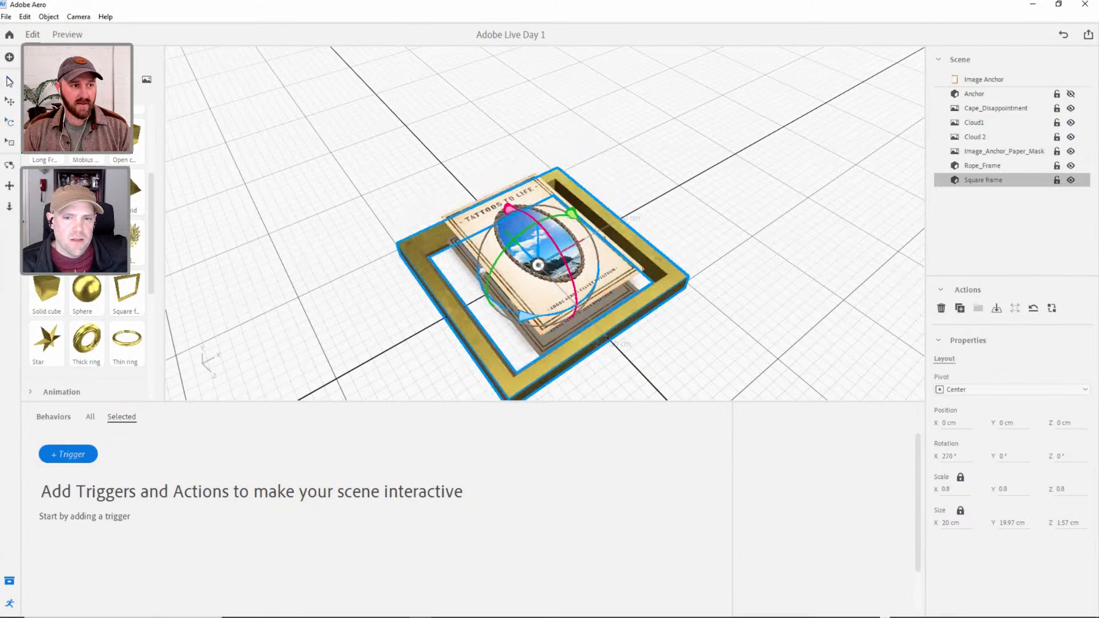
pyautogui.click(8, 79)
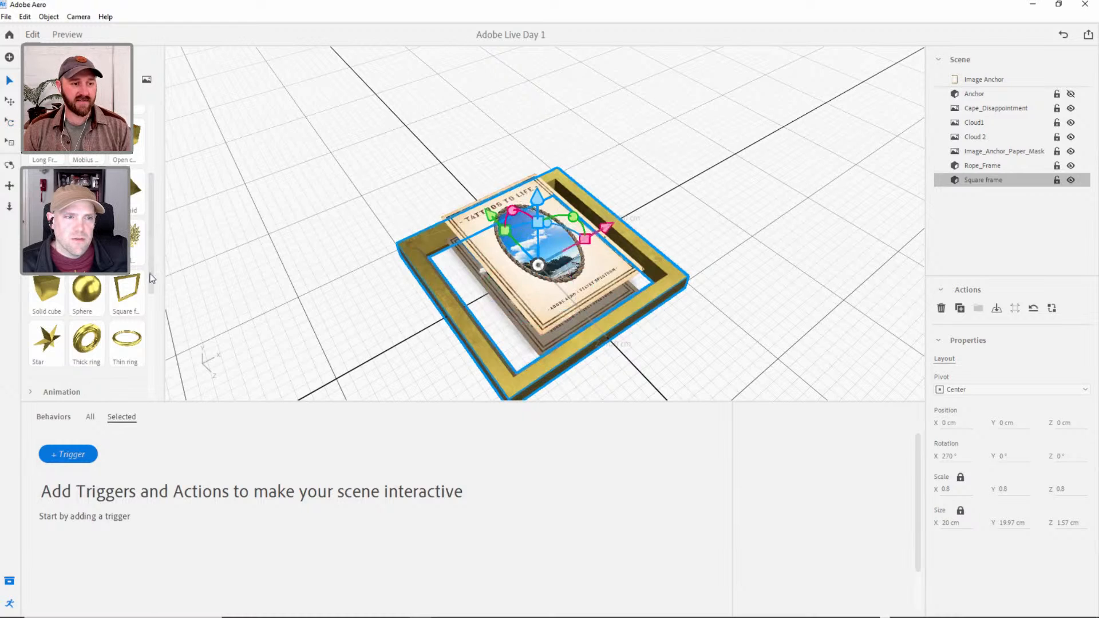
# Browse the starter asset categories, including the animated models and directable characters.
pyautogui.scroll(1, 155, 227)
pyautogui.moveTo(152, 228); pyautogui.dragTo(147, 293)
pyautogui.click(86, 243)
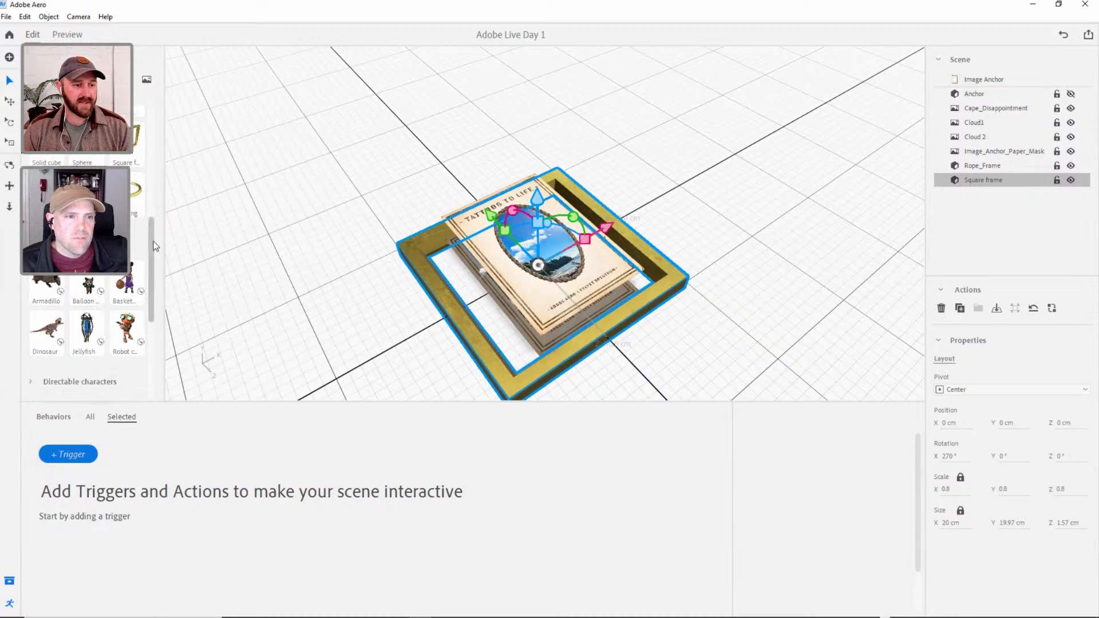
pyautogui.moveTo(154, 245); pyautogui.dragTo(153, 281)
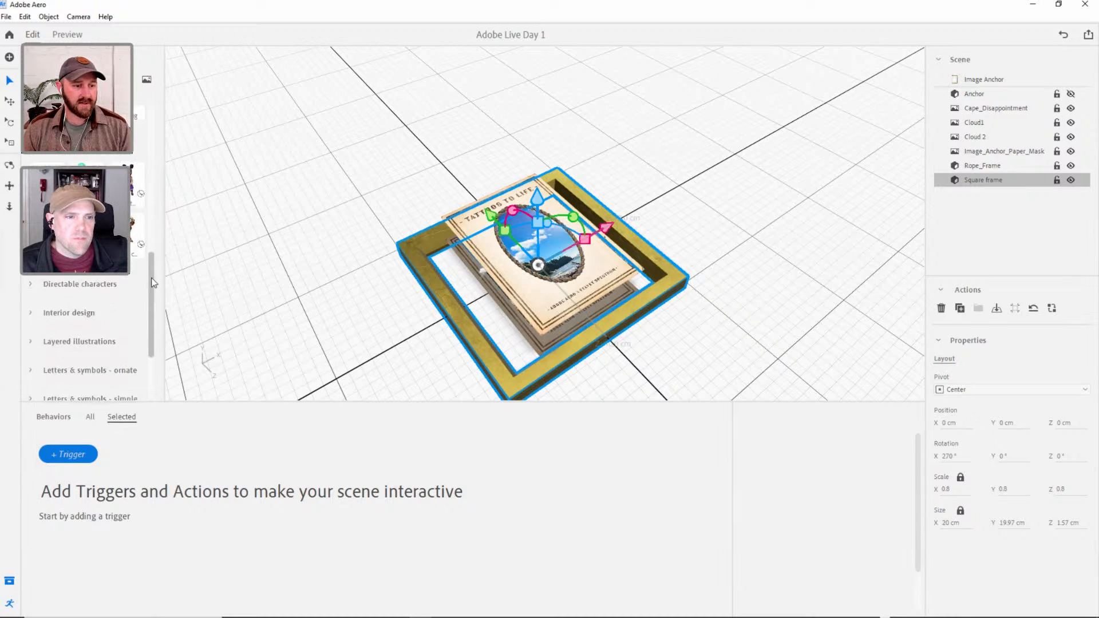
pyautogui.click(33, 291)
pyautogui.scroll(-3, 86, 297)
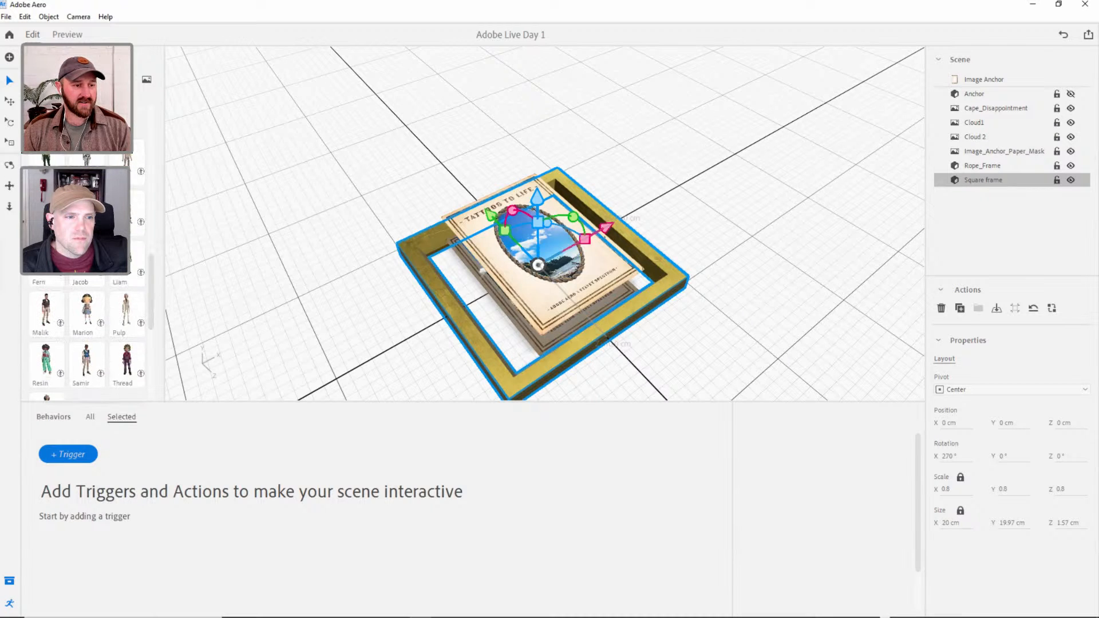
pyautogui.click(31, 123)
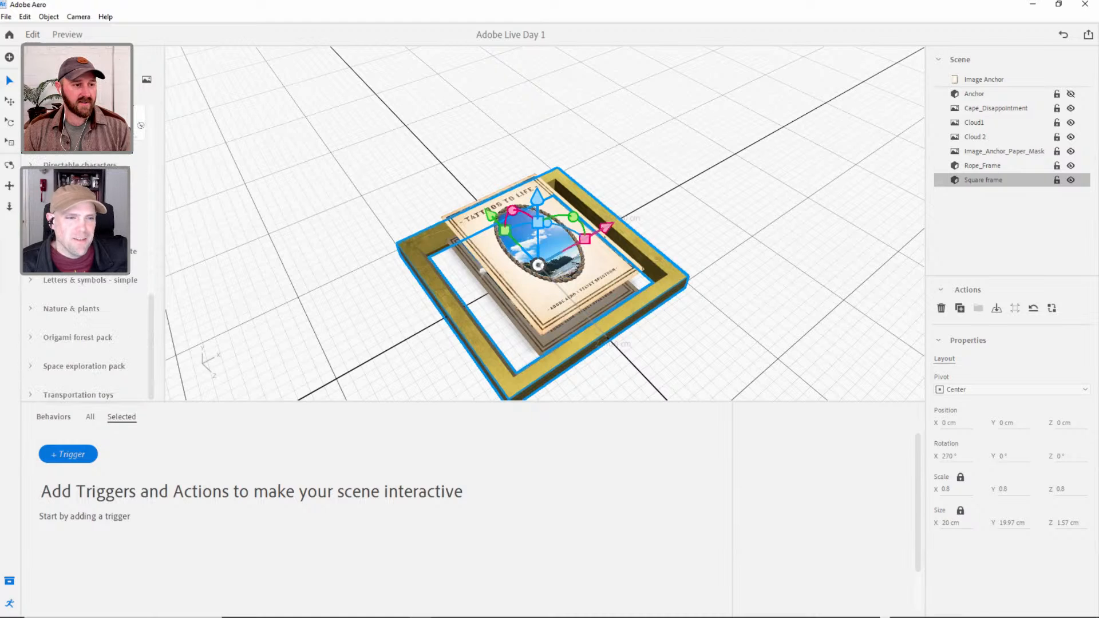
pyautogui.scroll(2, 63, 286)
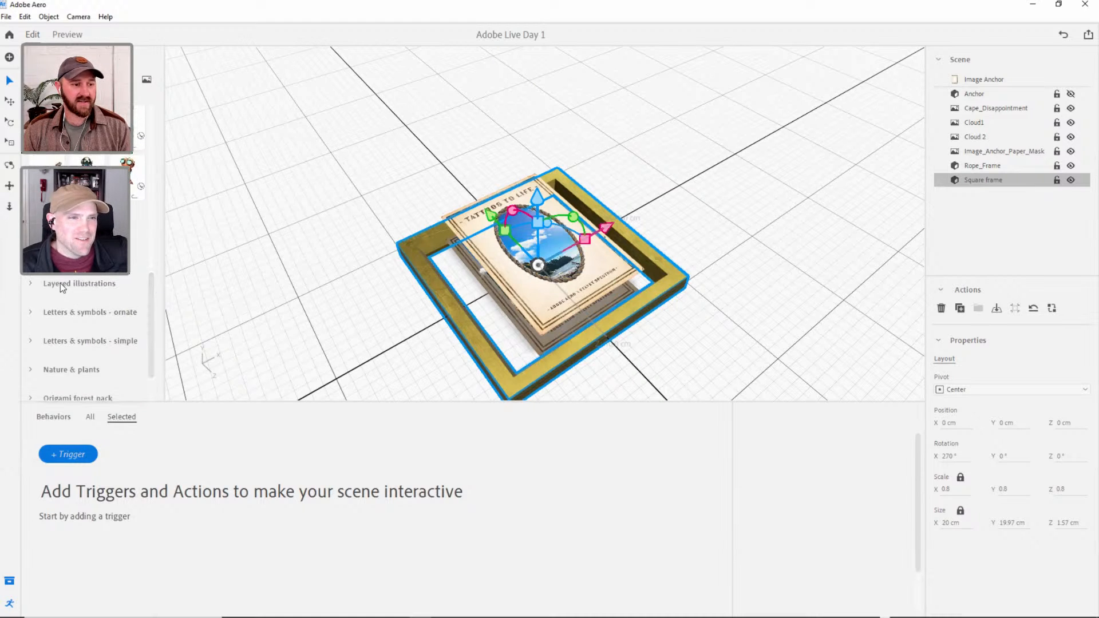
pyautogui.moveTo(151, 295); pyautogui.dragTo(153, 154)
pyautogui.click(31, 219)
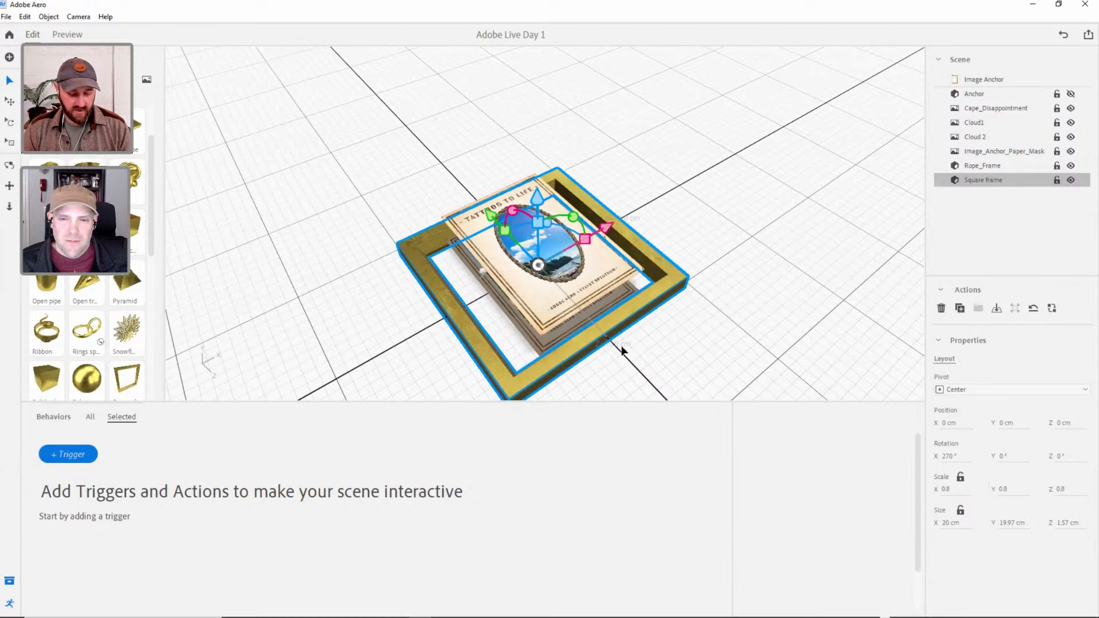
# Narrow the square frame along X only, to a scale of about 0.4 and a width of about 9.55 cm.
pyautogui.press('s')
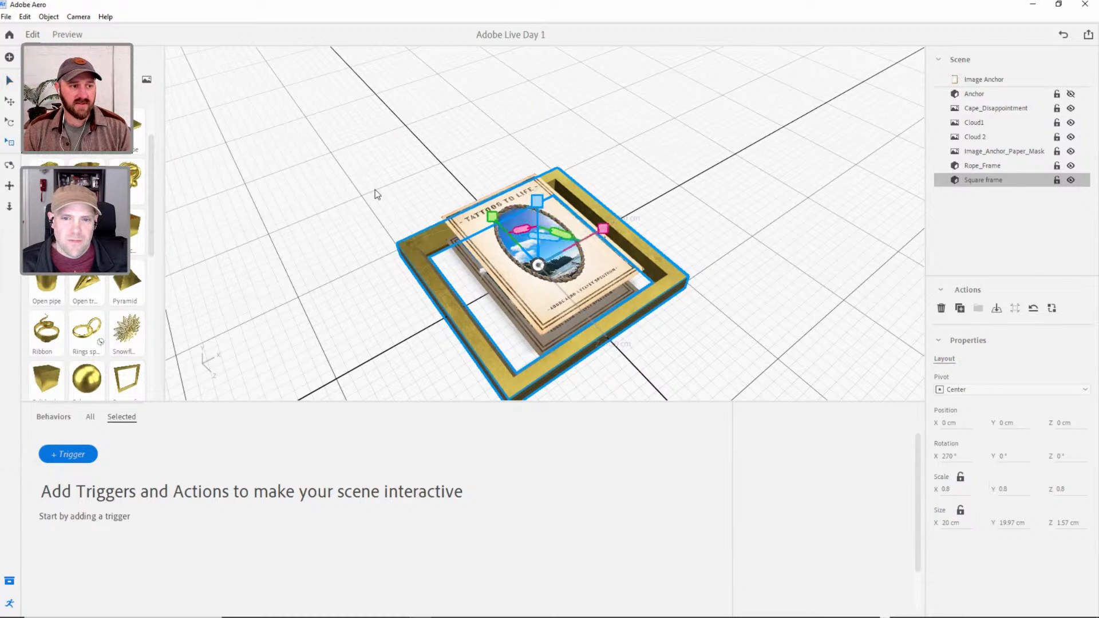
pyautogui.moveTo(605, 230); pyautogui.dragTo(547, 310)
pyautogui.keyDown('alt'); pyautogui.moveTo(567, 297); pyautogui.dragTo(552, 247, button='right'); pyautogui.keyUp('alt')
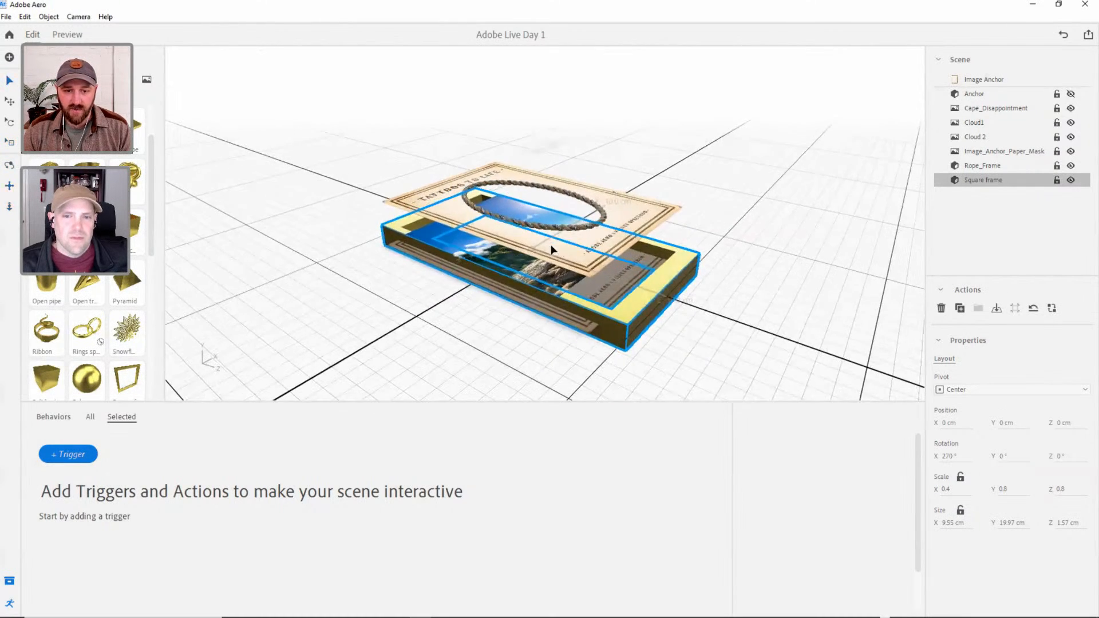
# Raise the square frame to about 0.89 cm on Y and shorten it along its Y axis to about 15.19 cm.
pyautogui.press('v')
pyautogui.moveTo(529, 158); pyautogui.dragTo(527, 159)
pyautogui.press('s')
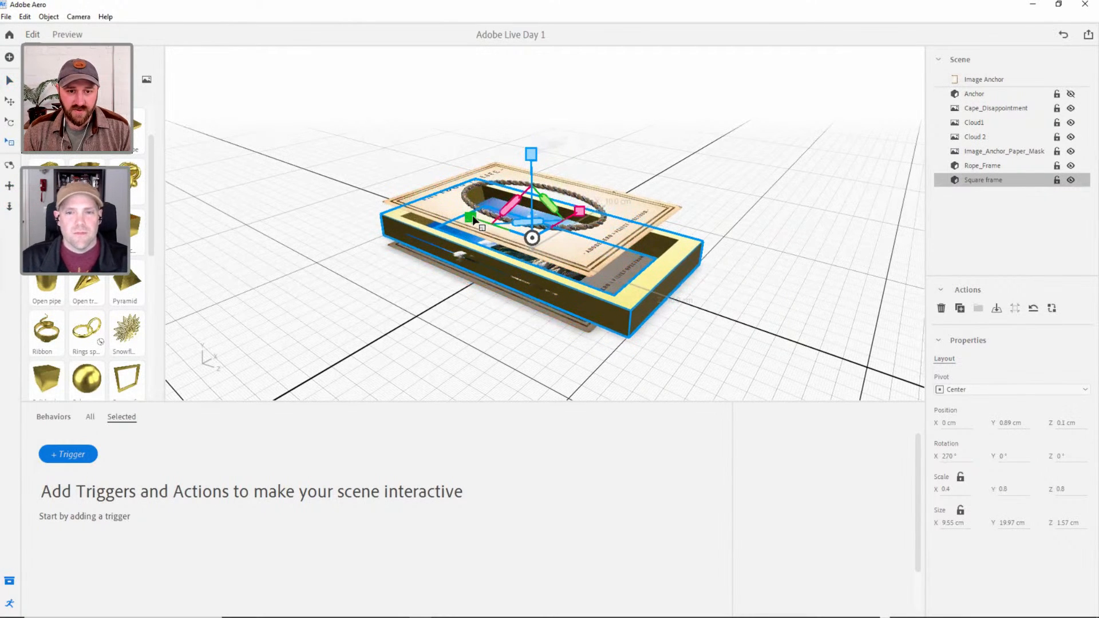
pyautogui.moveTo(472, 218); pyautogui.dragTo(483, 222)
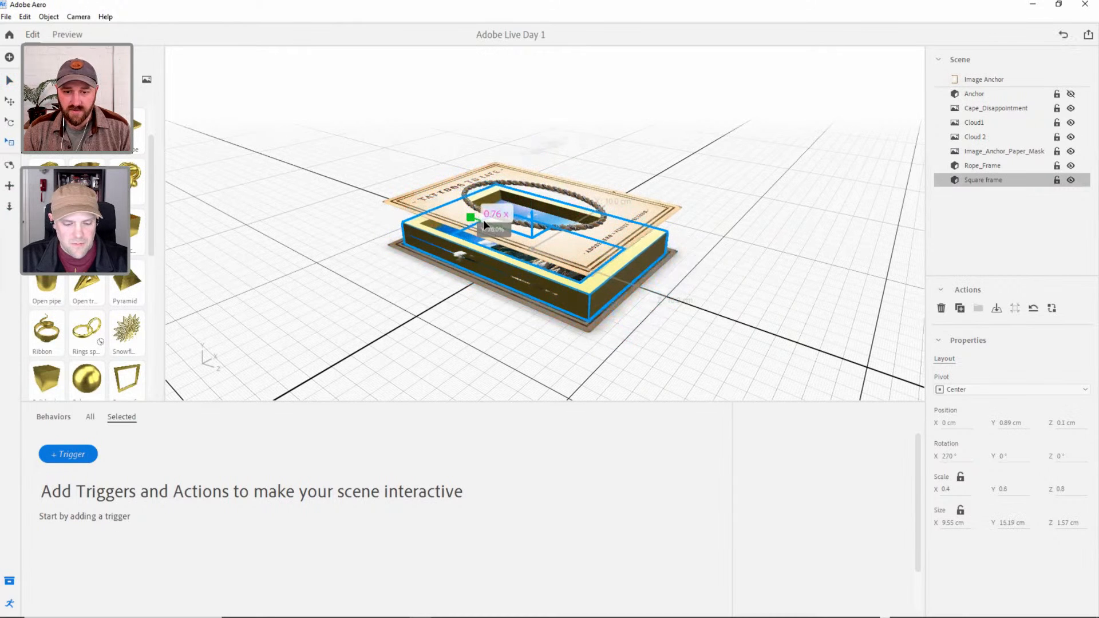
# Enlarge the square frame slightly to about 10.27 cm on X and 15.27 cm on Y to fit the card.
pyautogui.keyDown('alt'); pyautogui.moveTo(675, 251); pyautogui.dragTo(635, 368, button='right'); pyautogui.keyUp('alt')
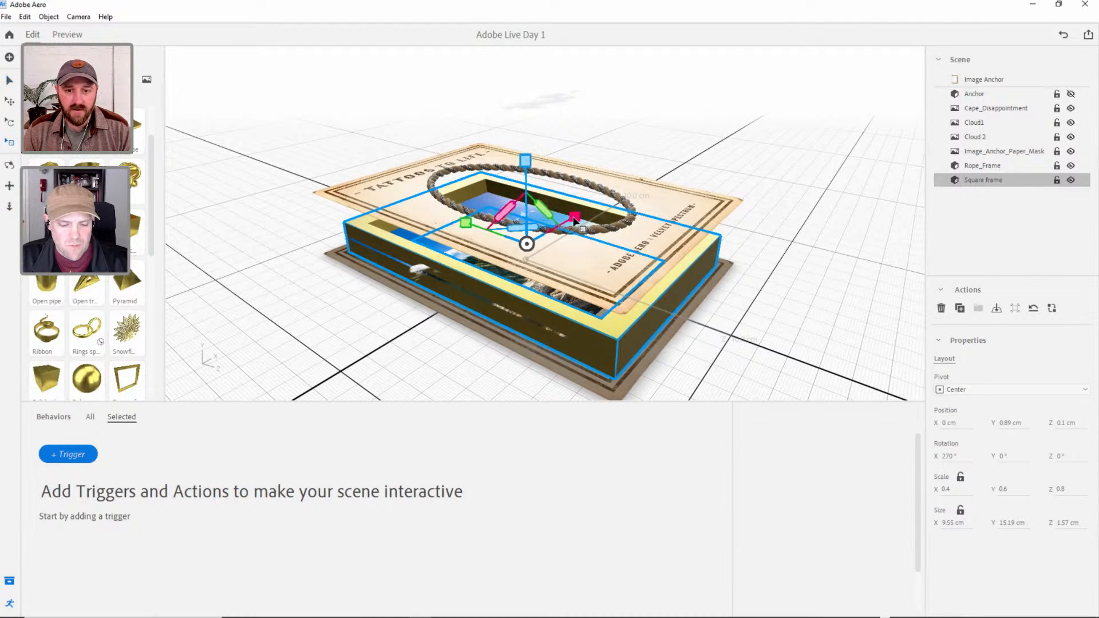
pyautogui.moveTo(574, 218); pyautogui.dragTo(465, 222)
pyautogui.scroll(1, 480, 238)
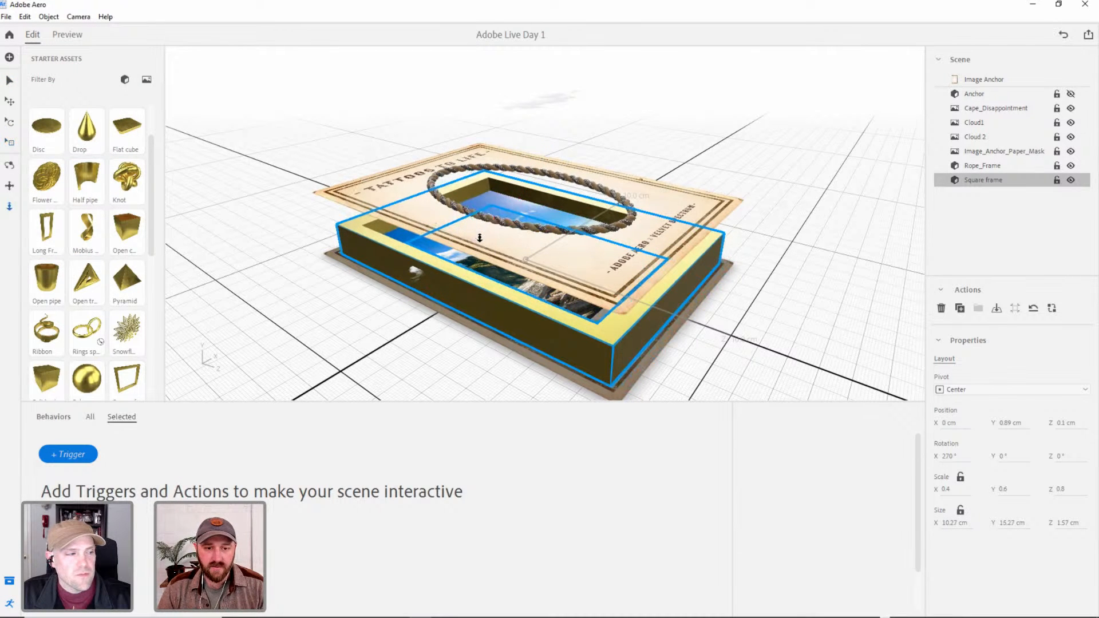
# Deepen the square frame to about 2.99 cm and reposition it at about 1.68 cm on Y and -0.08 cm on Z.
pyautogui.moveTo(545, 238); pyautogui.dragTo(578, 243)
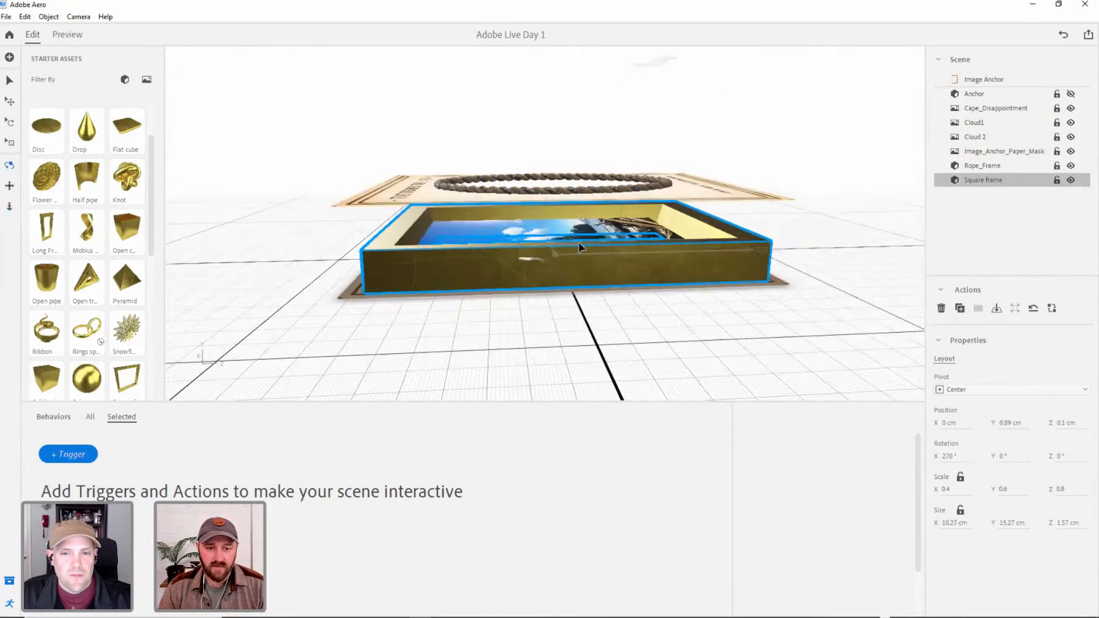
pyautogui.moveTo(464, 238); pyautogui.dragTo(460, 239)
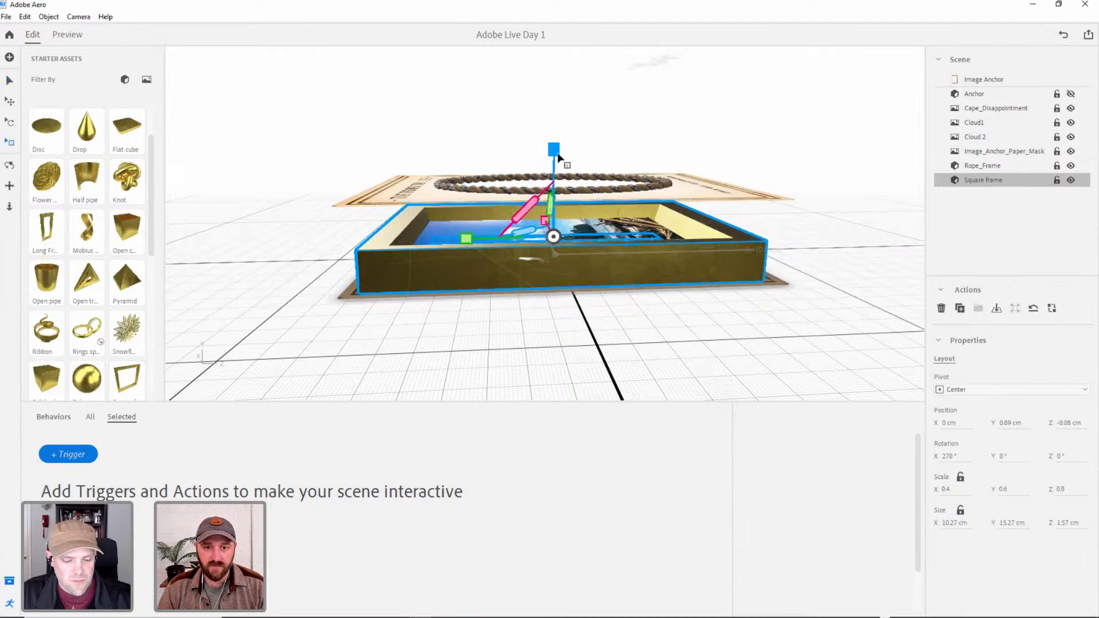
pyautogui.moveTo(553, 150)
pyautogui.mouseDown()
pyautogui.moveTo(559, 91)
pyautogui.moveTo(554, 146)
pyautogui.moveTo(553, 137)
pyautogui.mouseUp()
pyautogui.press('s')
pyautogui.press('v')
pyautogui.moveTo(555, 177); pyautogui.dragTo(412, 213, button='right')
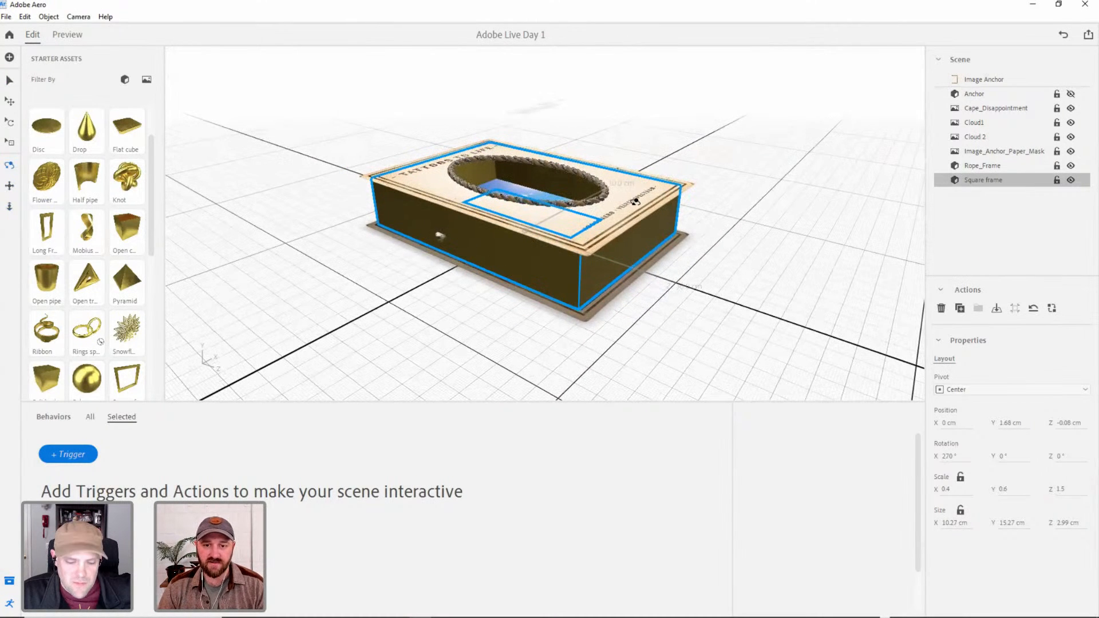
# Preview the scene and inspect the anchor, clouds and square frame from several angles, ending back in editing mode.
pyautogui.moveTo(639, 190); pyautogui.dragTo(520, 332, button='right')
pyautogui.click(71, 34)
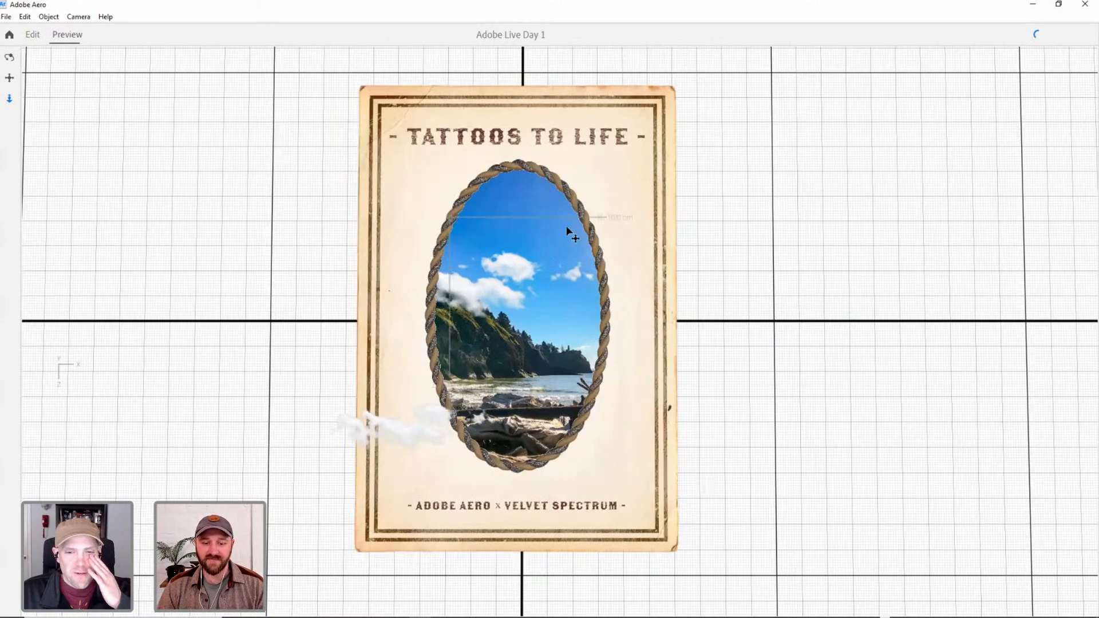
pyautogui.moveTo(694, 140); pyautogui.dragTo(687, 37)
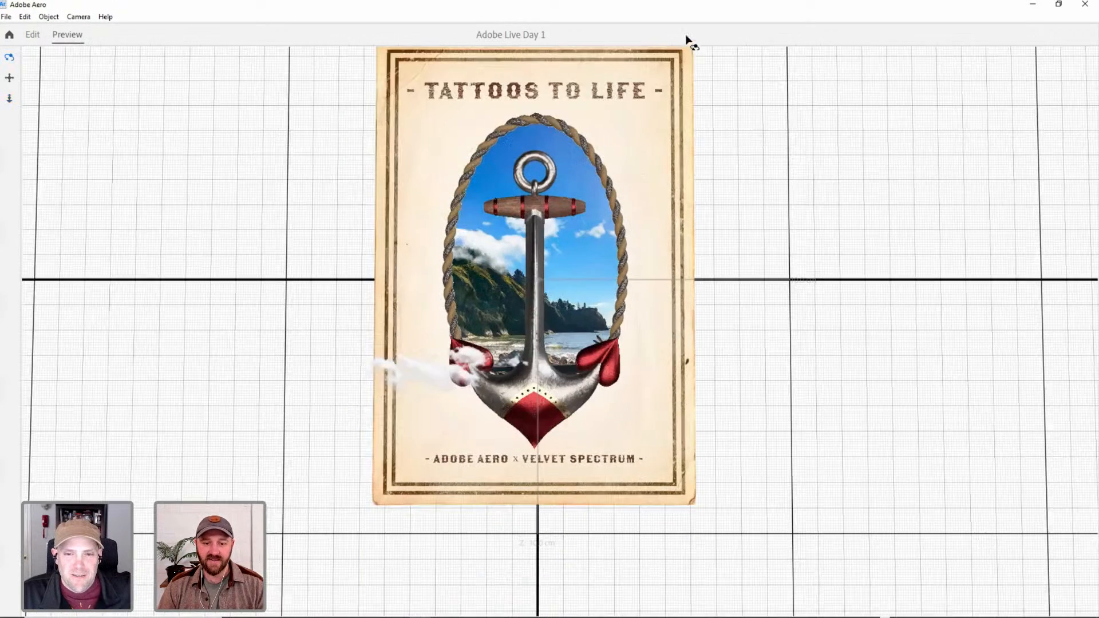
pyautogui.moveTo(545, 296); pyautogui.dragTo(568, 308)
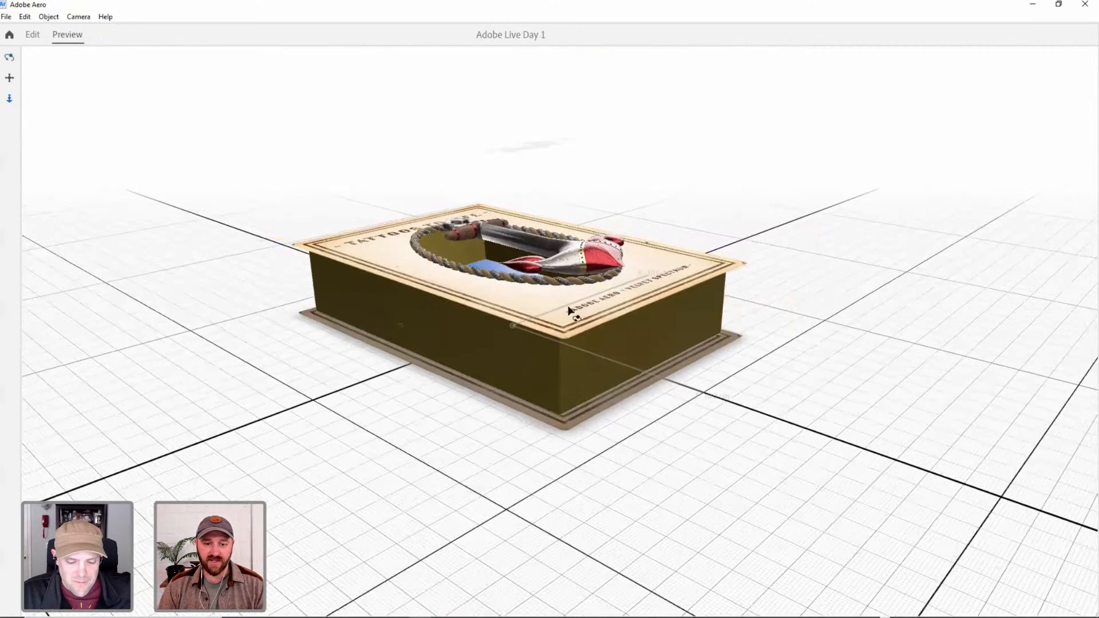
pyautogui.scroll(-3, 525, 377)
pyautogui.moveTo(525, 376); pyautogui.dragTo(521, 317)
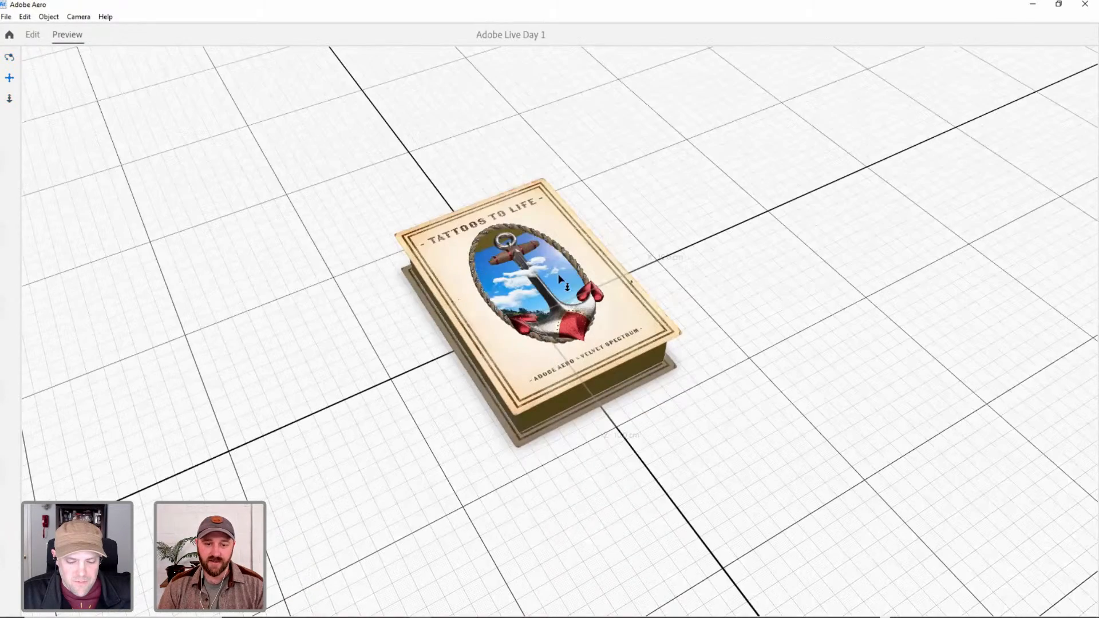
pyautogui.moveTo(559, 278); pyautogui.dragTo(590, 219)
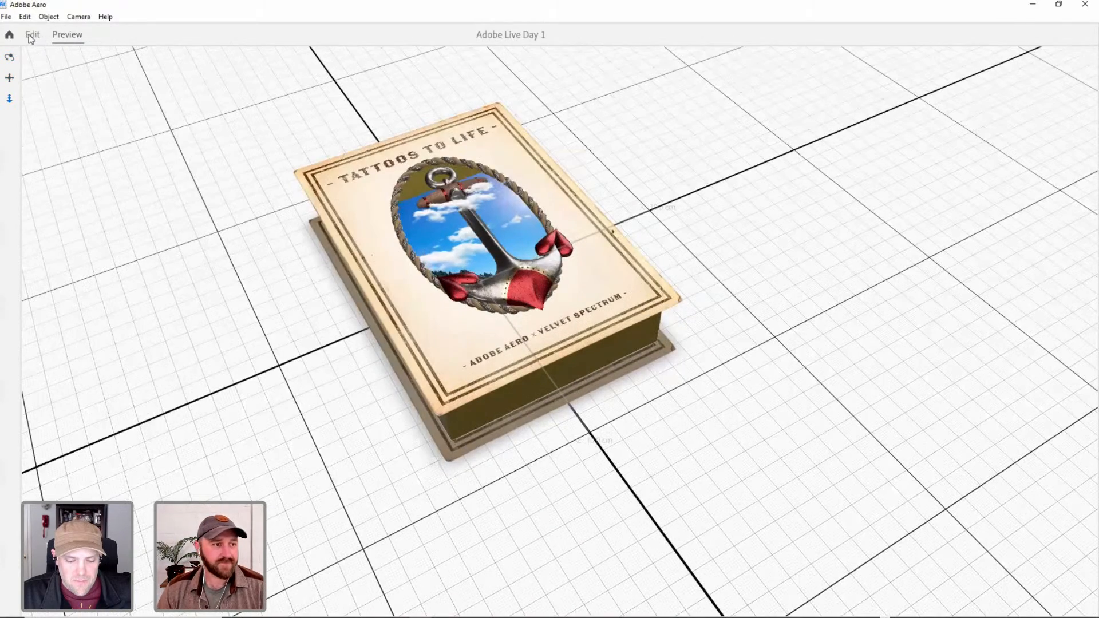
pyautogui.click(33, 35)
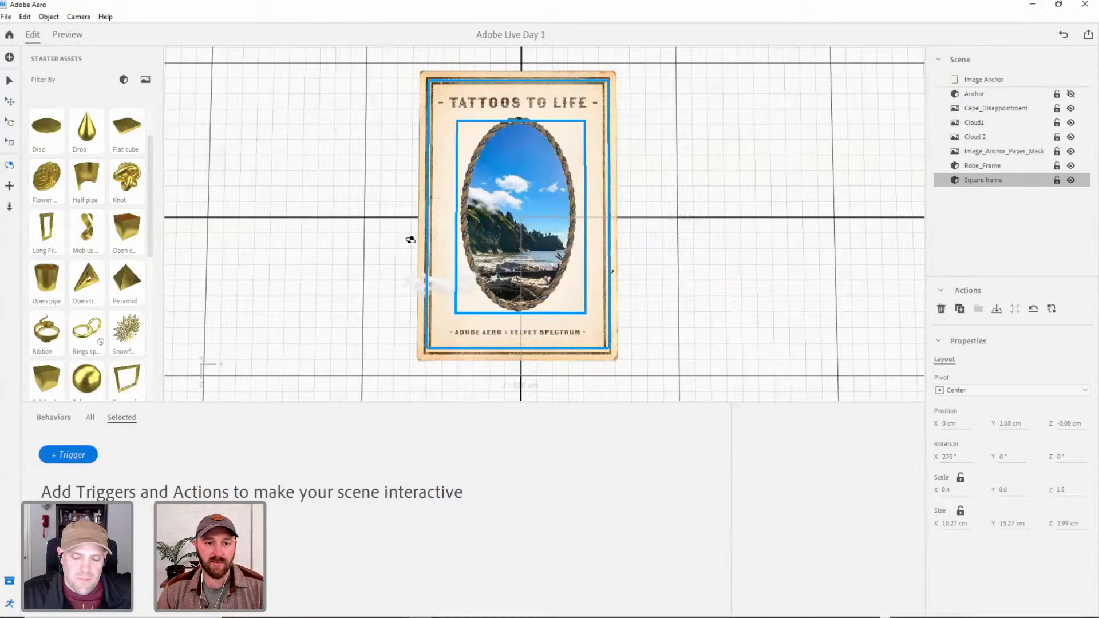
# Switch to the Creative Cloud files in Chrome, play the IMG_3205 capture video, and return to Aero.
pyautogui.click(468, 144)
pyautogui.click(593, 269)
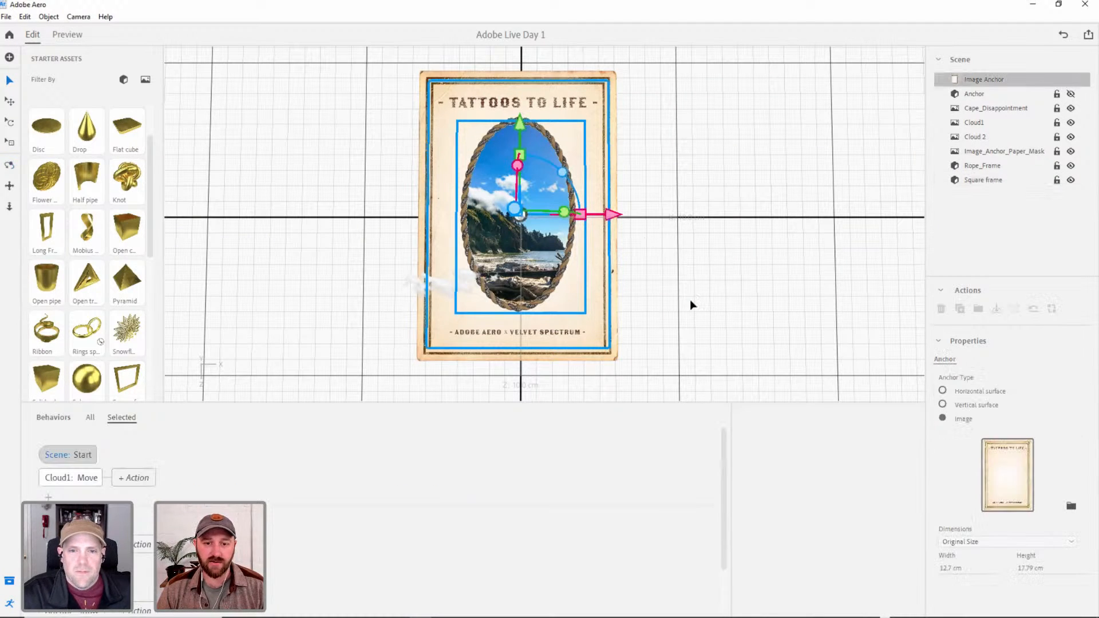
pyautogui.hotkey('alt', 'Tab')
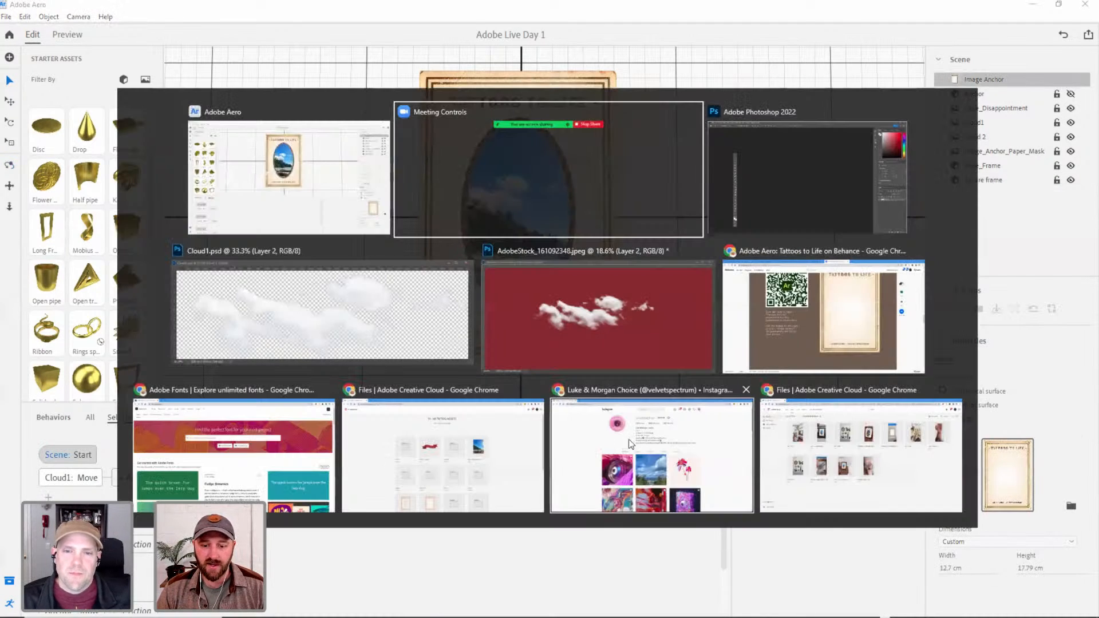
pyautogui.click(895, 486)
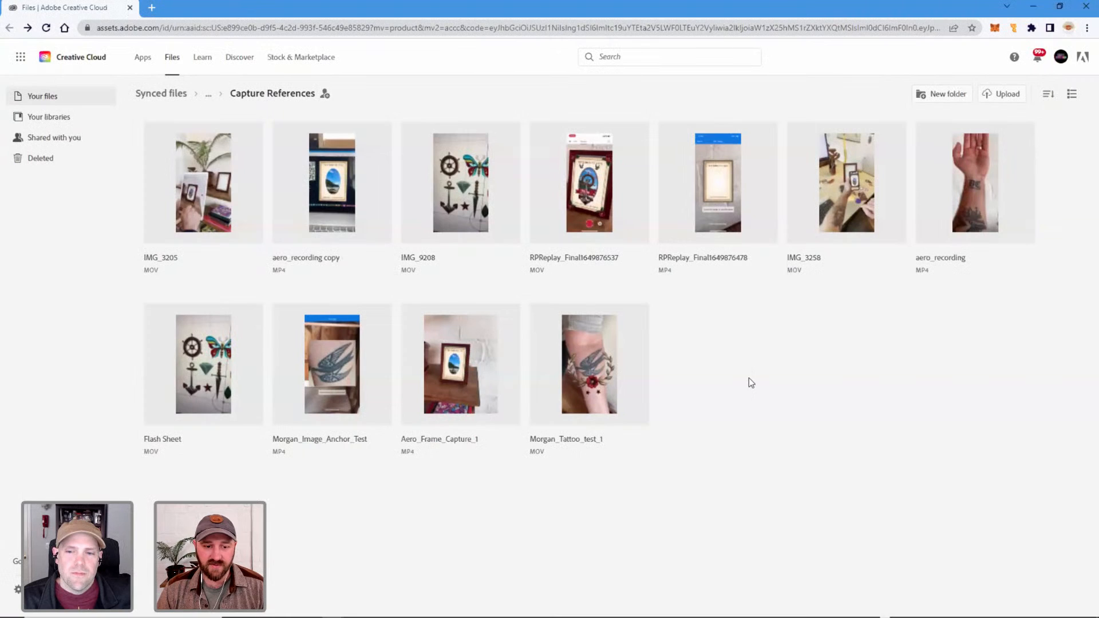
pyautogui.click(207, 187)
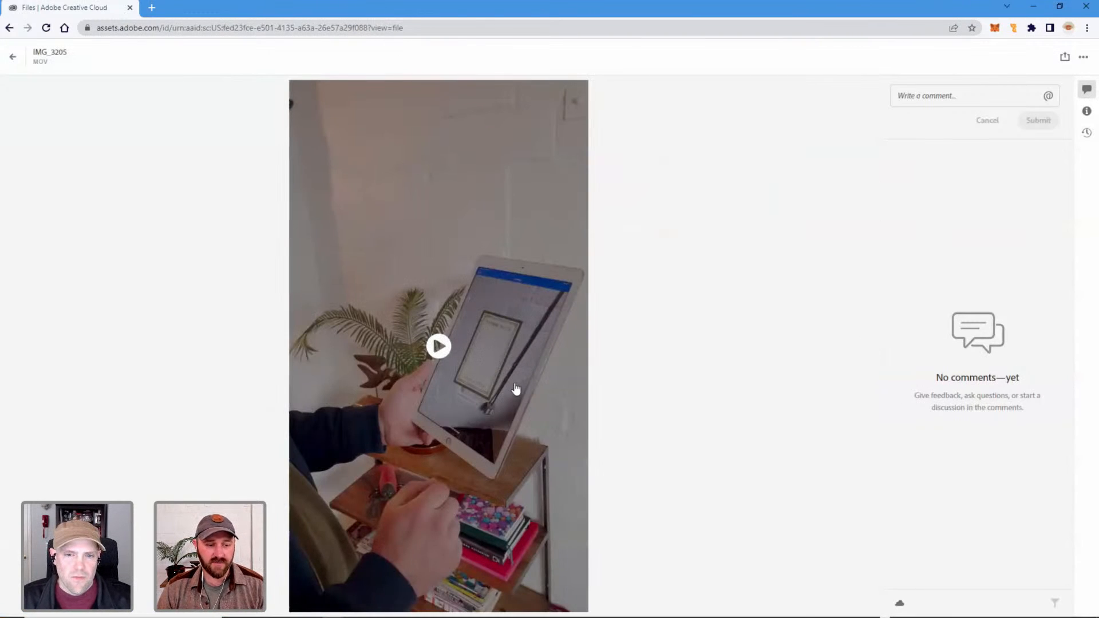
pyautogui.click(439, 347)
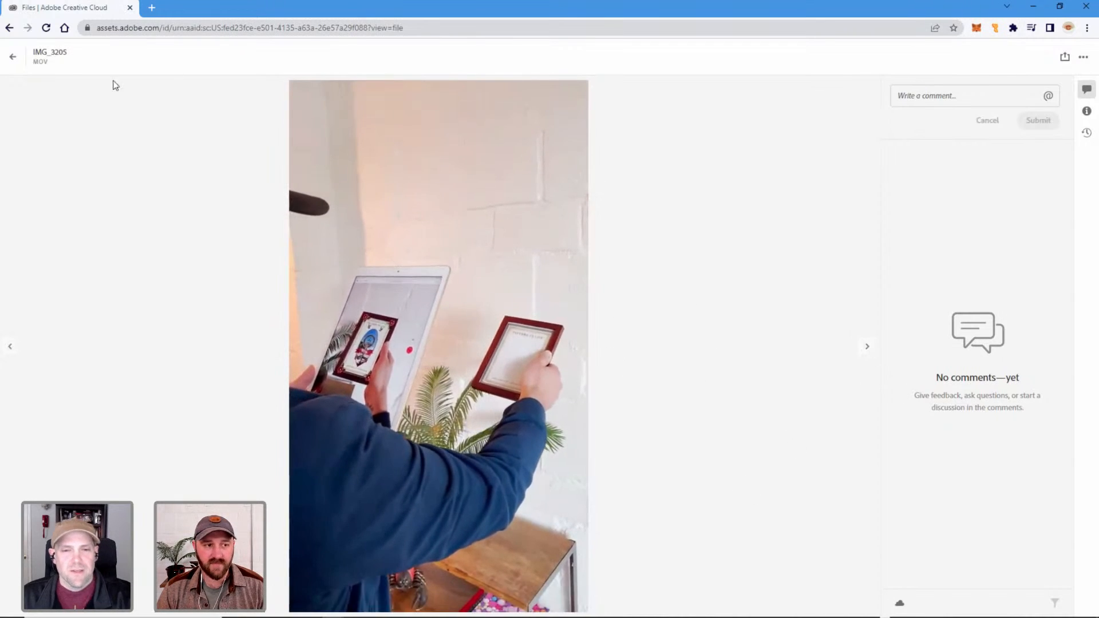
pyautogui.click(12, 59)
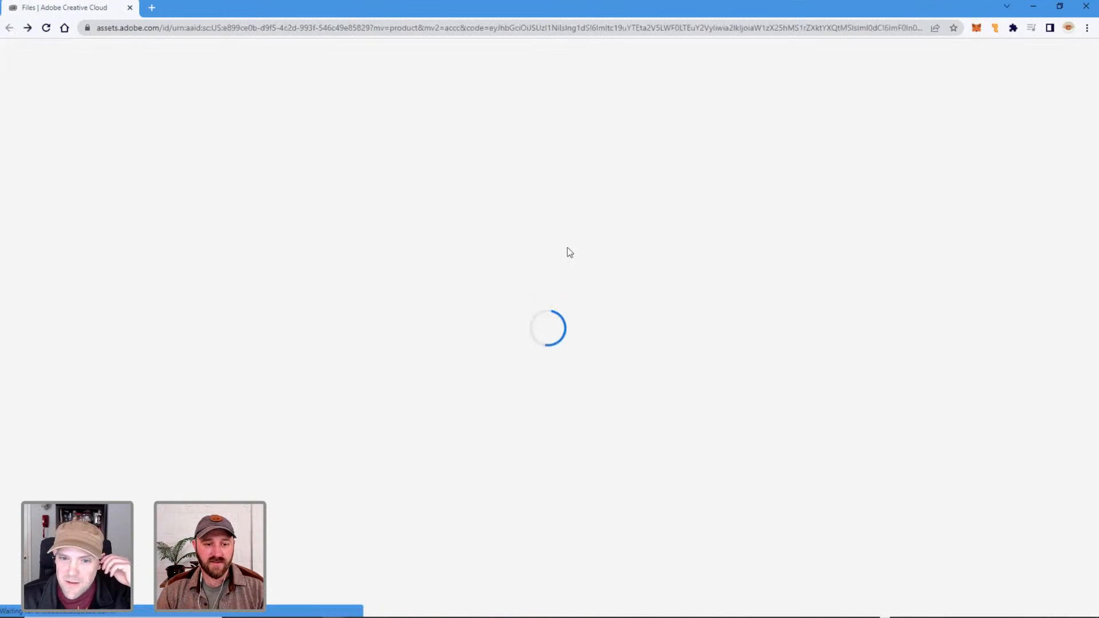
pyautogui.press('super+Tab')
pyautogui.click(515, 194)
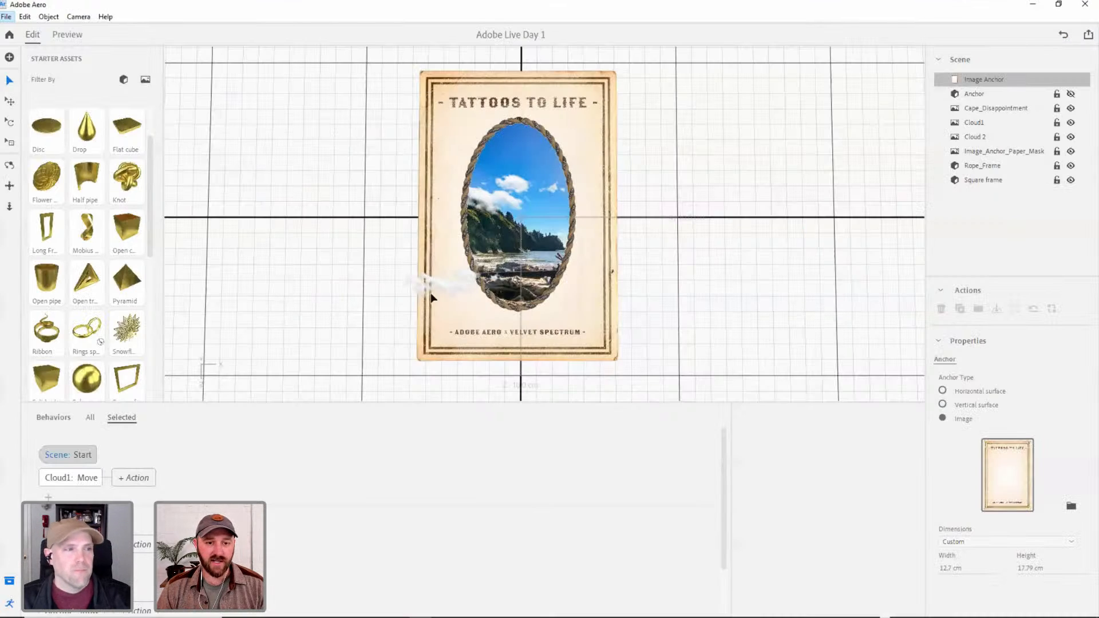
# Lock Cloud1's proportions and scale it down uniformly to 0.2, about 6.73 by 2.05 cm.
pyautogui.click(574, 269)
pyautogui.click(662, 282)
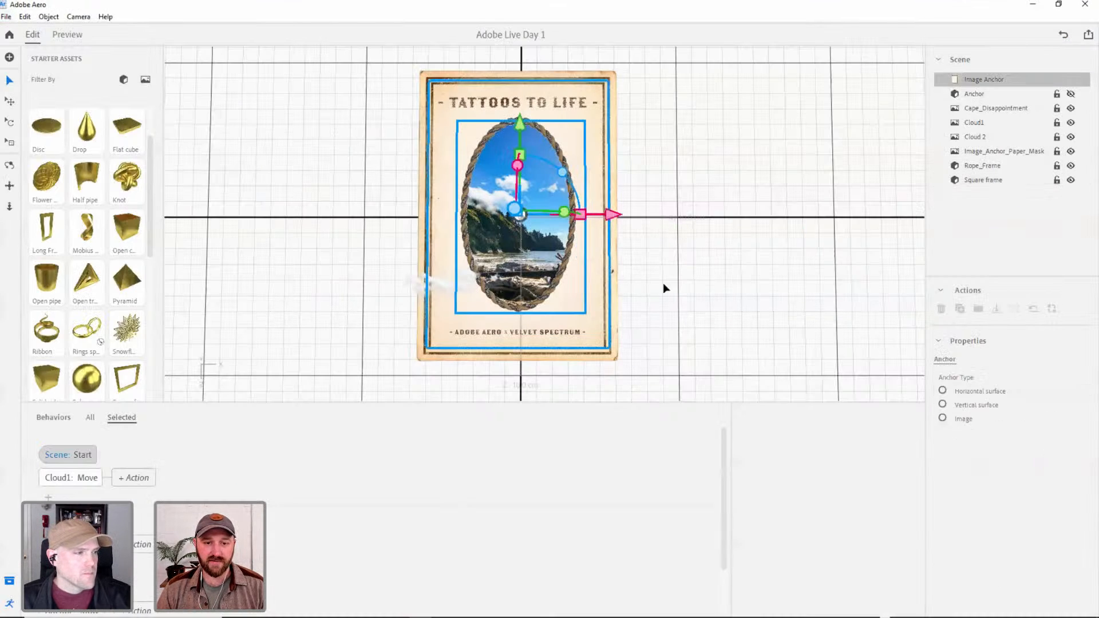
pyautogui.moveTo(566, 254); pyautogui.dragTo(529, 246, button='right')
pyautogui.click(475, 263)
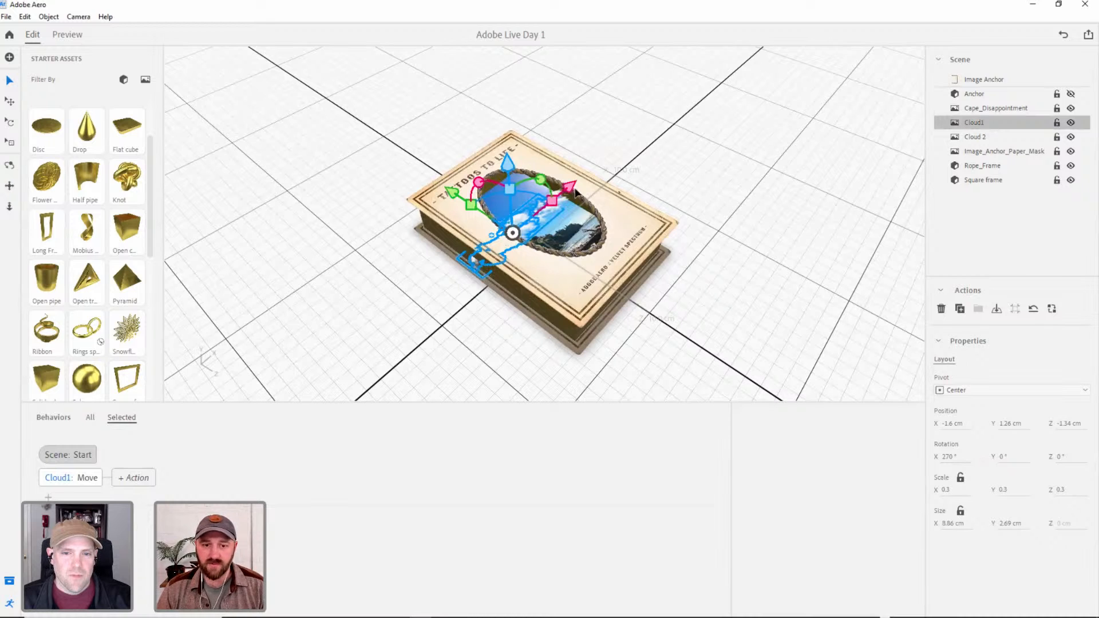
pyautogui.press('s')
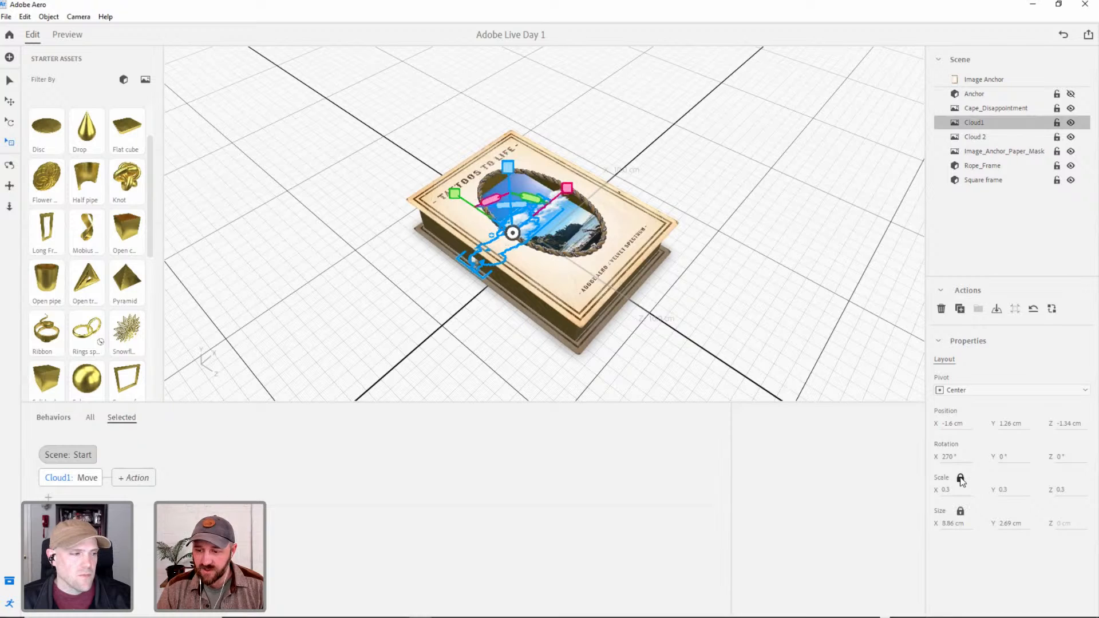
pyautogui.moveTo(505, 165); pyautogui.dragTo(481, 182)
pyautogui.moveTo(504, 301); pyautogui.dragTo(334, 190, button='right')
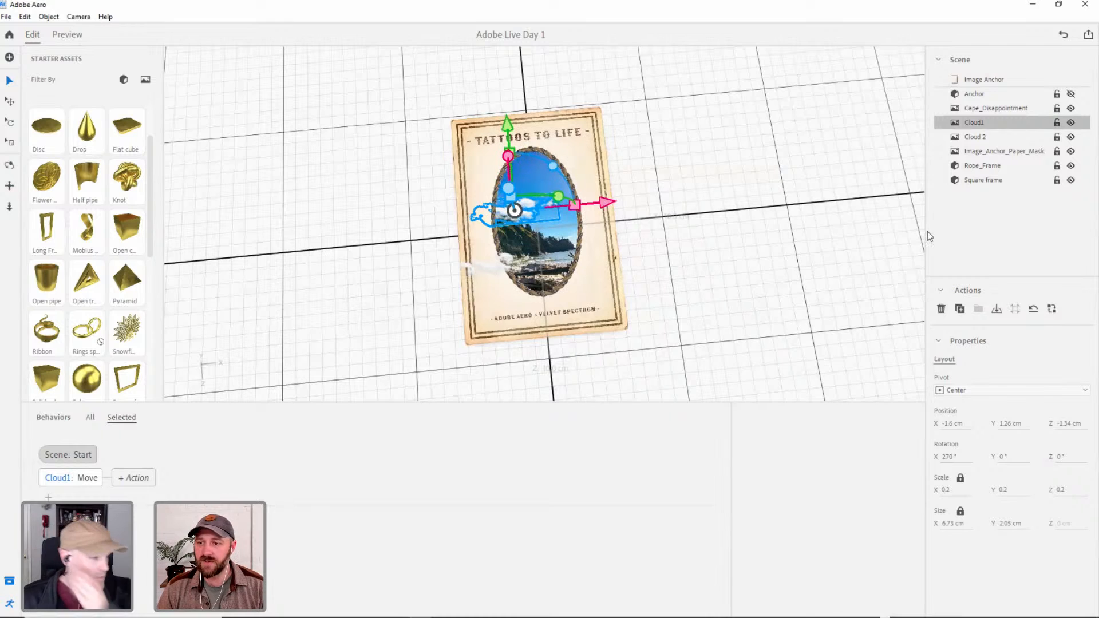
# Make the hidden Anchor object visible in the scene.
pyautogui.click(984, 152)
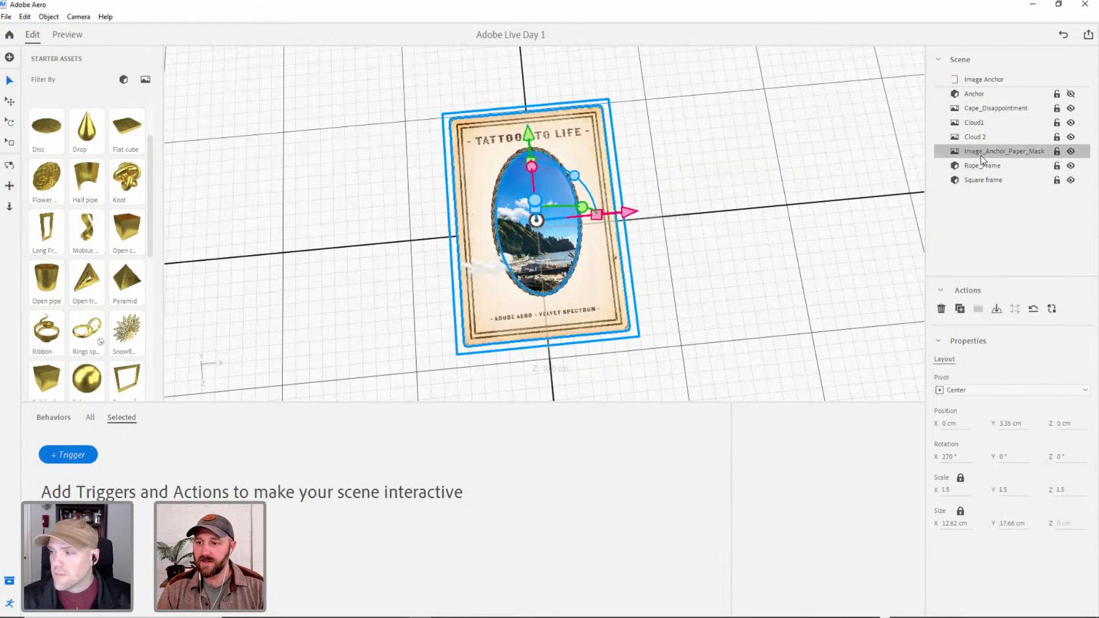
pyautogui.click(1028, 96)
pyautogui.click(1071, 94)
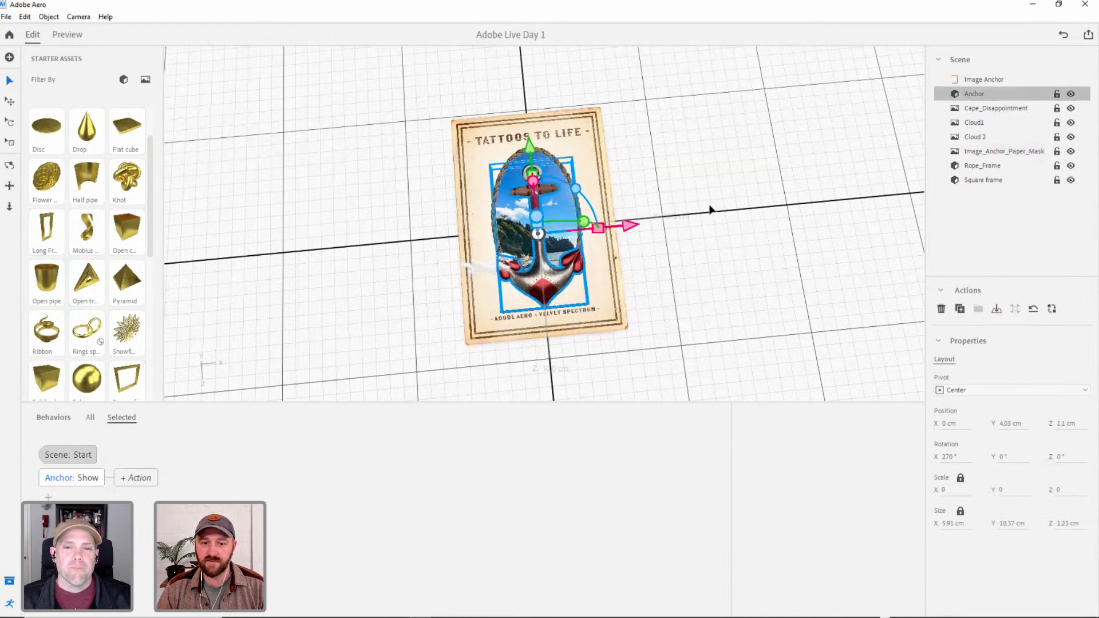
pyautogui.click(526, 241)
pyautogui.scroll(3, 549, 211)
pyautogui.moveTo(550, 212); pyautogui.dragTo(550, 258, button='right')
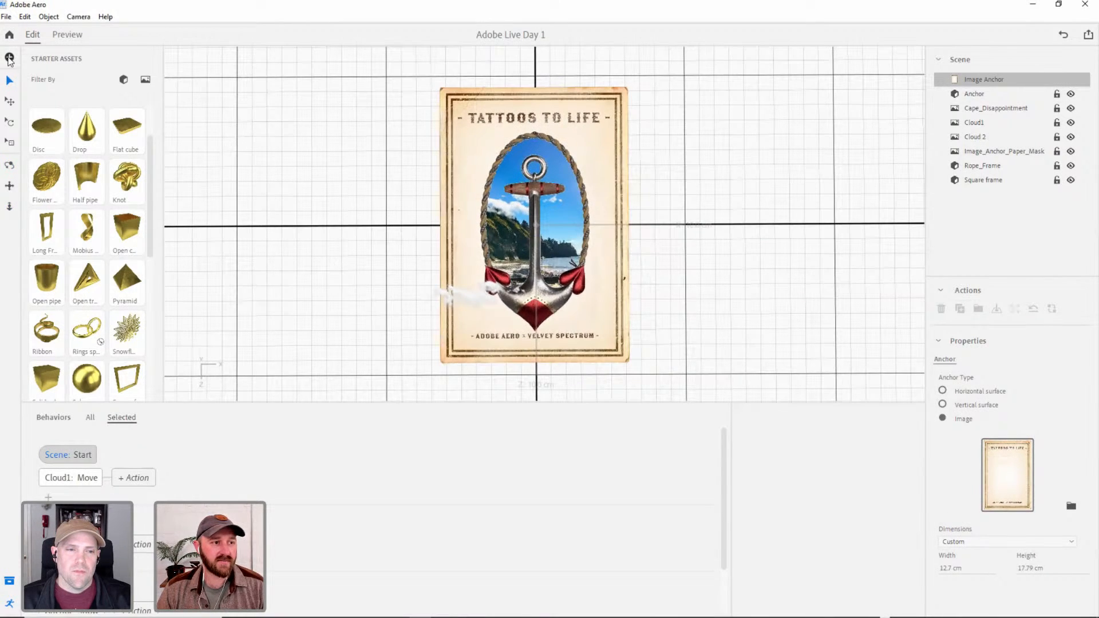
# Import the Flower 3D object from the Flower folder of the AR TATTOO ASSETS.
pyautogui.click(9, 57)
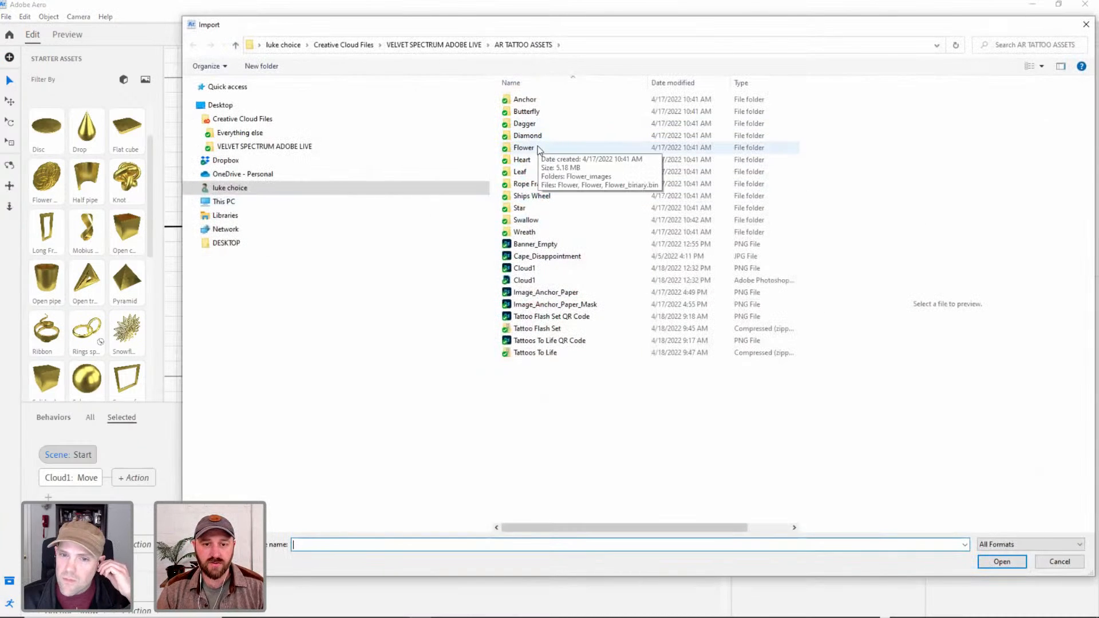
pyautogui.doubleClick(537, 148)
pyautogui.doubleClick(523, 112)
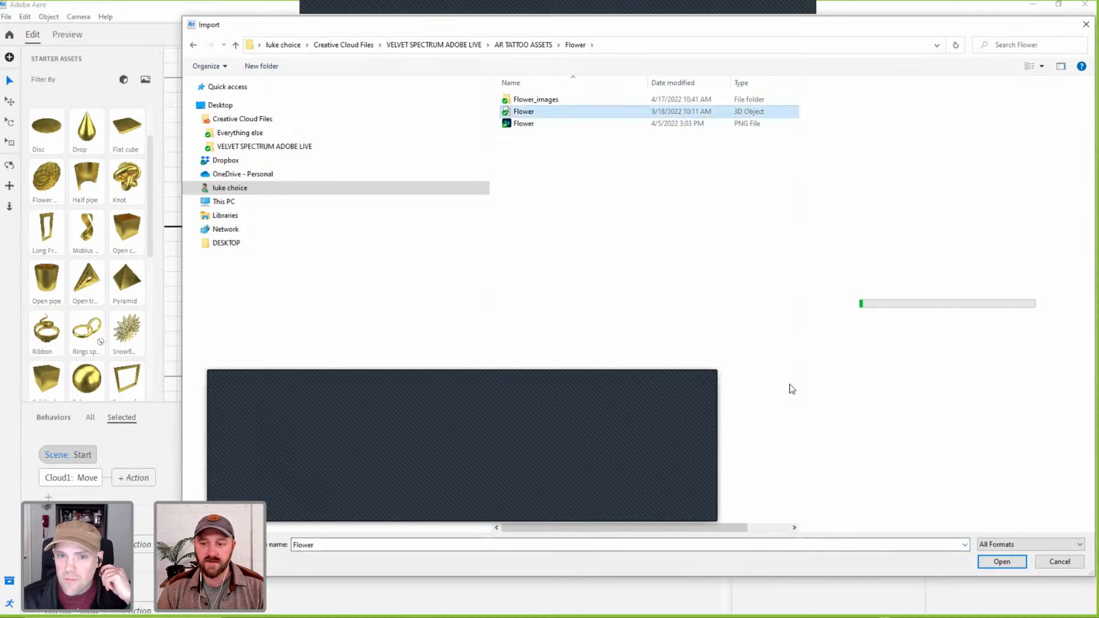
pyautogui.click(1013, 566)
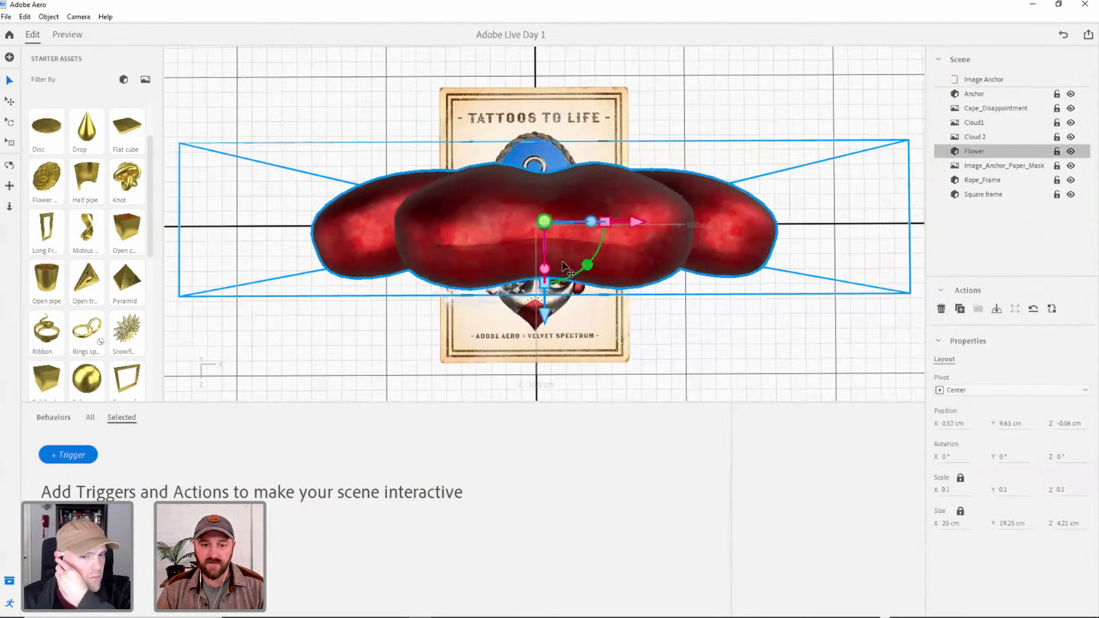
# Rotate the flower to 270° about X so it faces up, and scale it down uniformly to about 3.31 cm wide.
pyautogui.press('r')
pyautogui.moveTo(545, 255); pyautogui.dragTo(563, 121)
pyautogui.press('r')
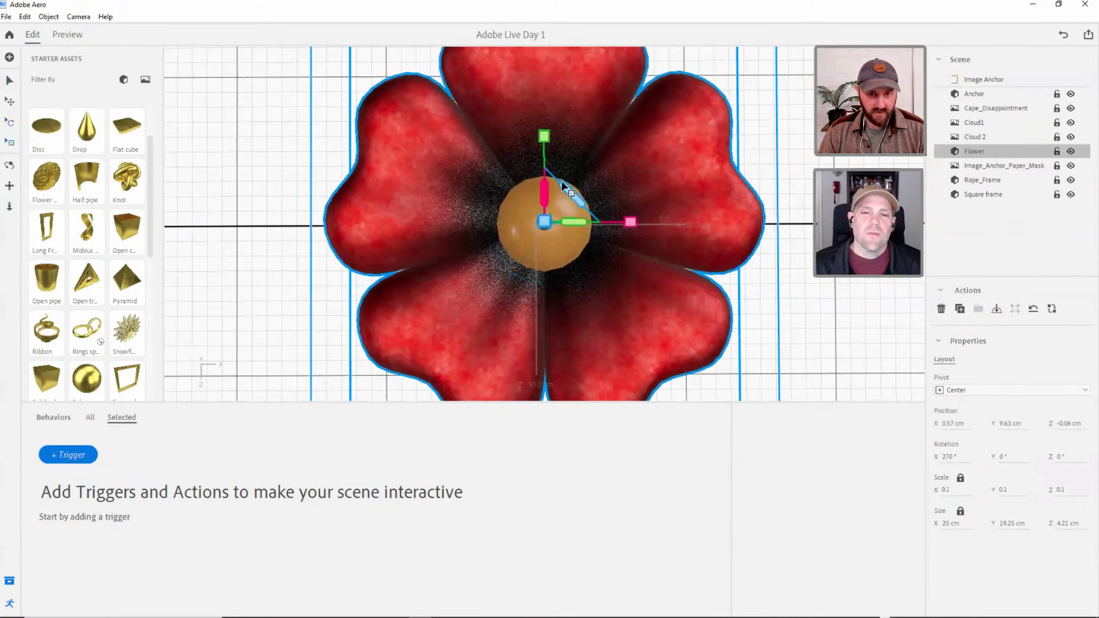
pyautogui.moveTo(538, 155); pyautogui.dragTo(599, 343)
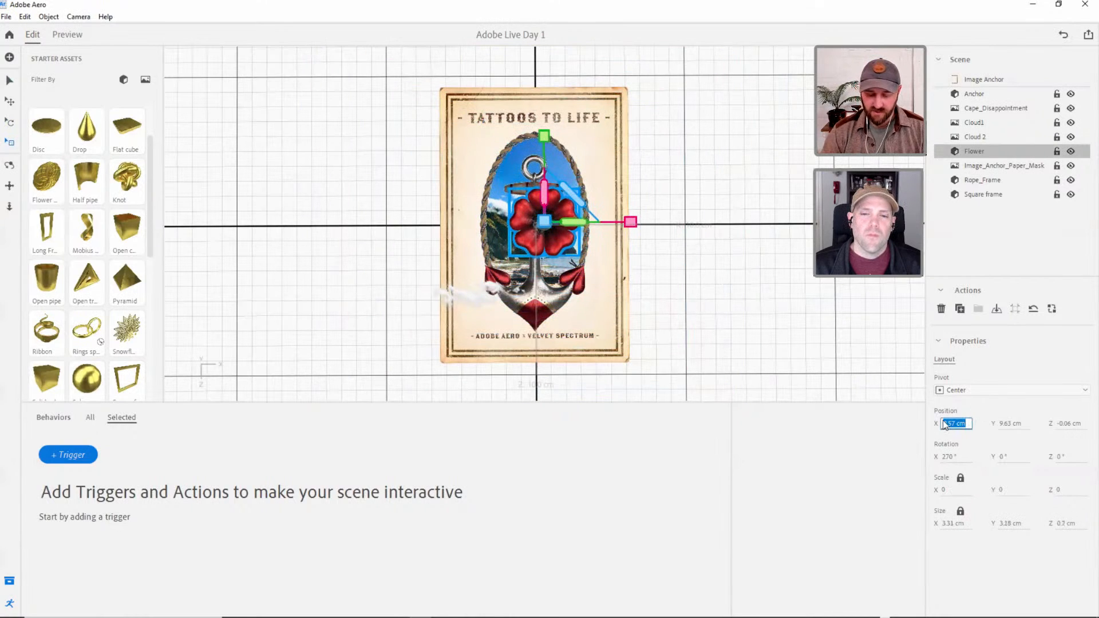
# Set the flower's position to 0 cm on X, Y and Z.
pyautogui.write('0')
pyautogui.press('Tab')
pyautogui.write('0')
pyautogui.press('Tab')
pyautogui.write('0')
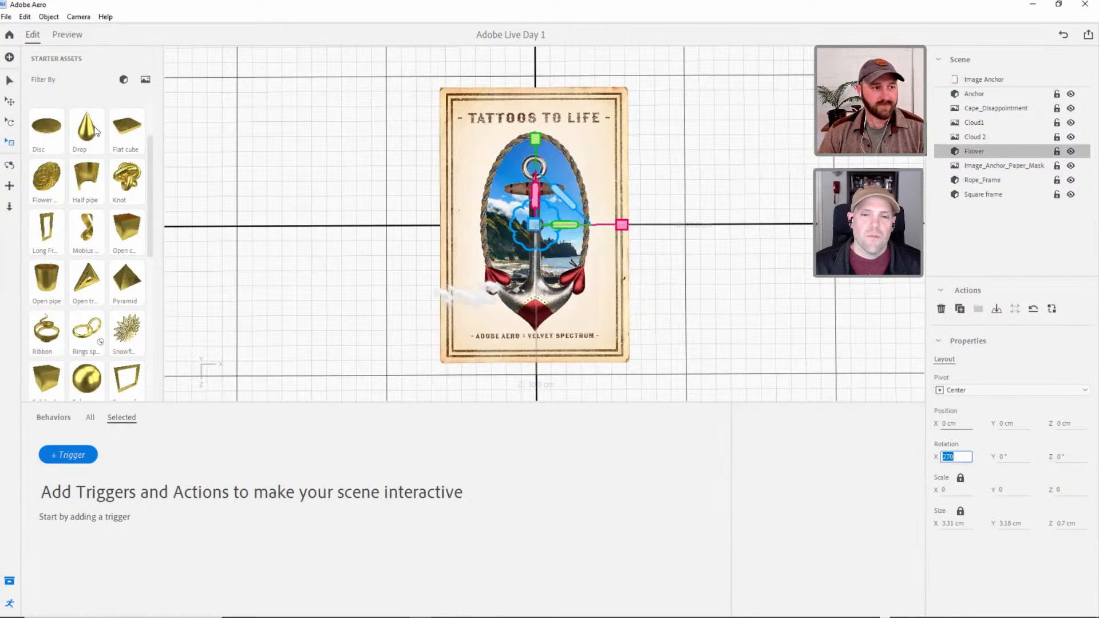
# Raise the flower along Y to about 4.54 cm so it sits above the anchor.
pyautogui.click(11, 81)
pyautogui.moveTo(558, 237); pyautogui.dragTo(636, 117, button='right')
pyautogui.moveTo(541, 155); pyautogui.dragTo(544, 96)
pyautogui.moveTo(517, 207); pyautogui.dragTo(505, 246, button='right')
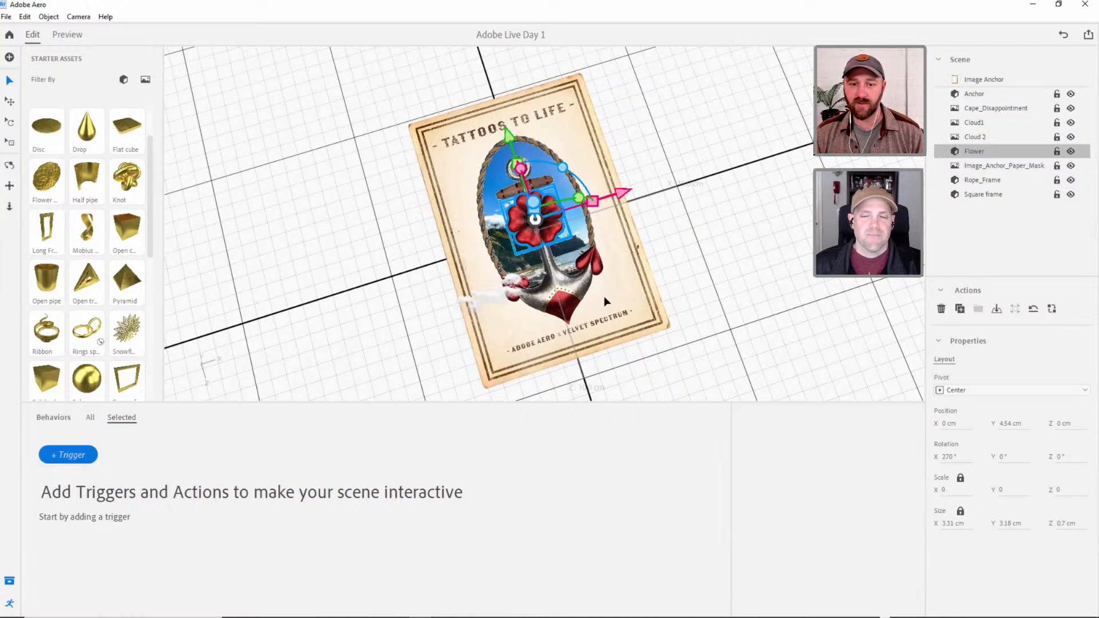
pyautogui.moveTo(577, 285); pyautogui.dragTo(589, 251, button='right')
pyautogui.moveTo(580, 279); pyautogui.dragTo(580, 289, button='middle')
pyautogui.scroll(4, 584, 279)
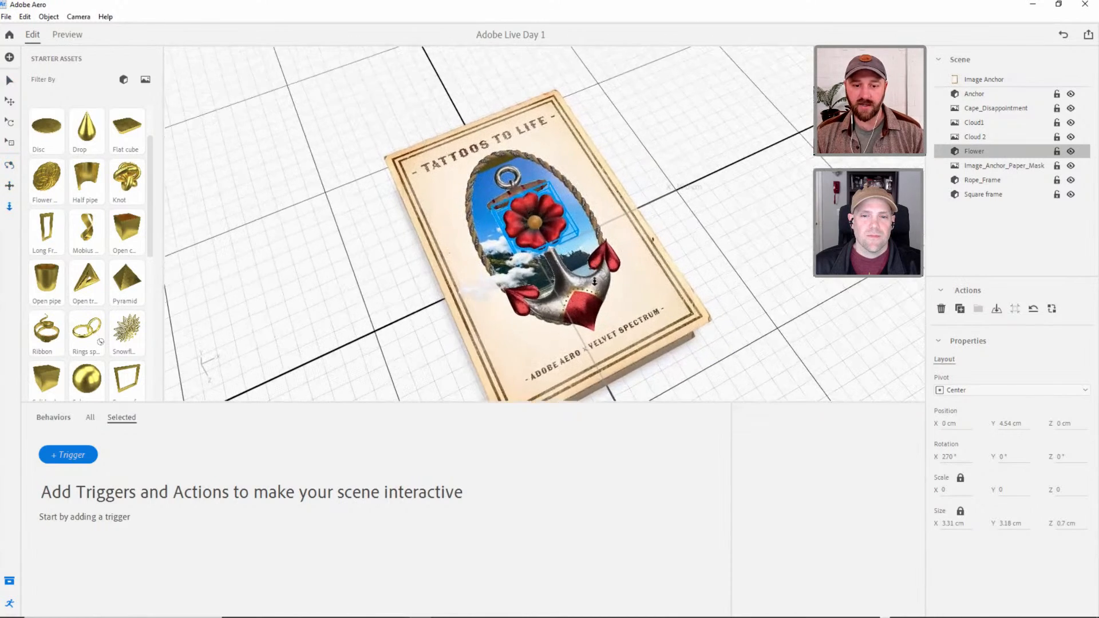
pyautogui.moveTo(587, 305); pyautogui.dragTo(542, 319, button='right')
pyautogui.scroll(-2, 562, 305)
pyautogui.scroll(-1, 561, 303)
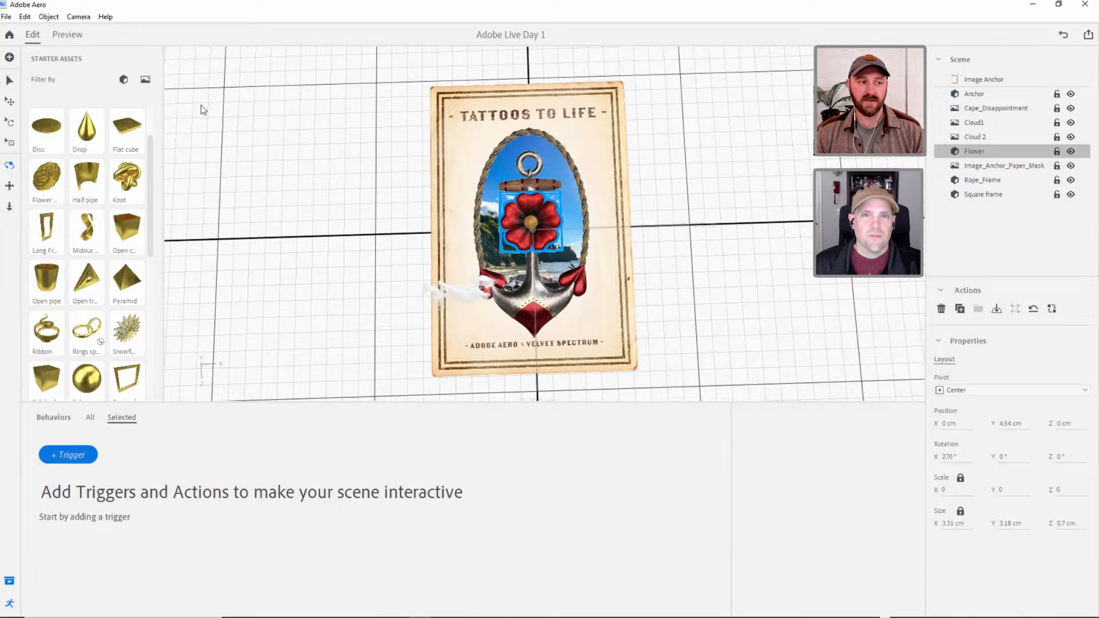
pyautogui.click(10, 80)
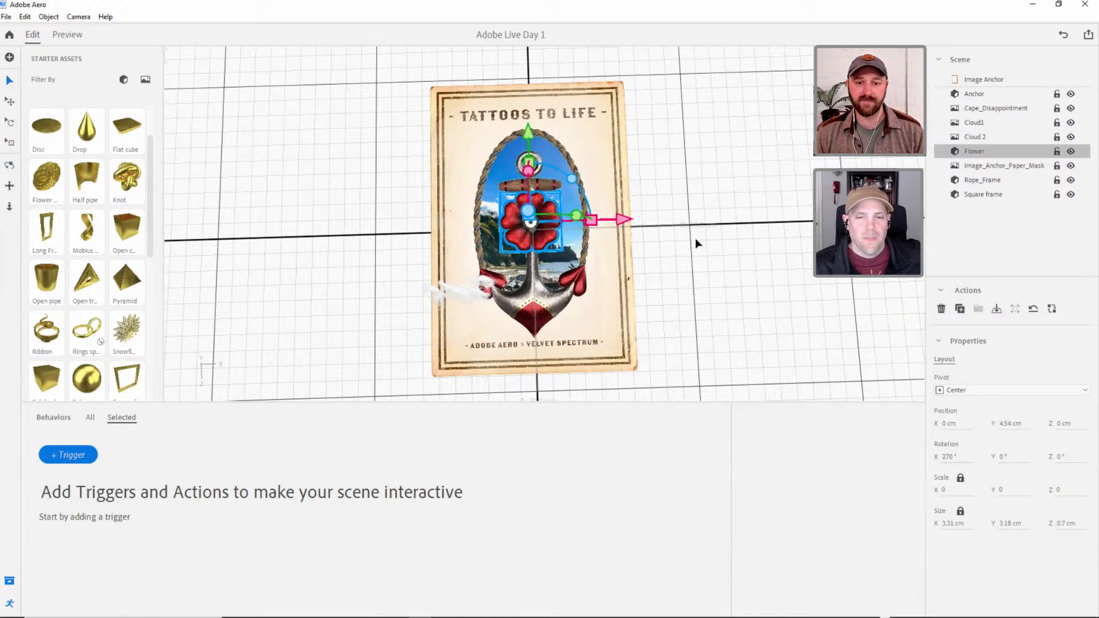
pyautogui.click(532, 227)
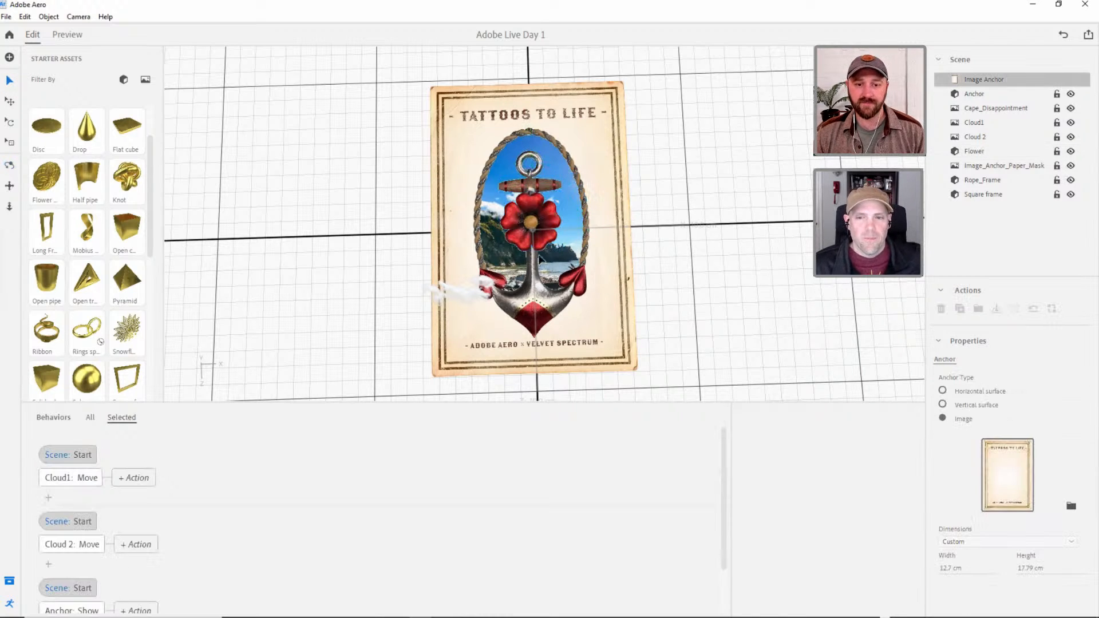
pyautogui.click(976, 94)
pyautogui.click(977, 151)
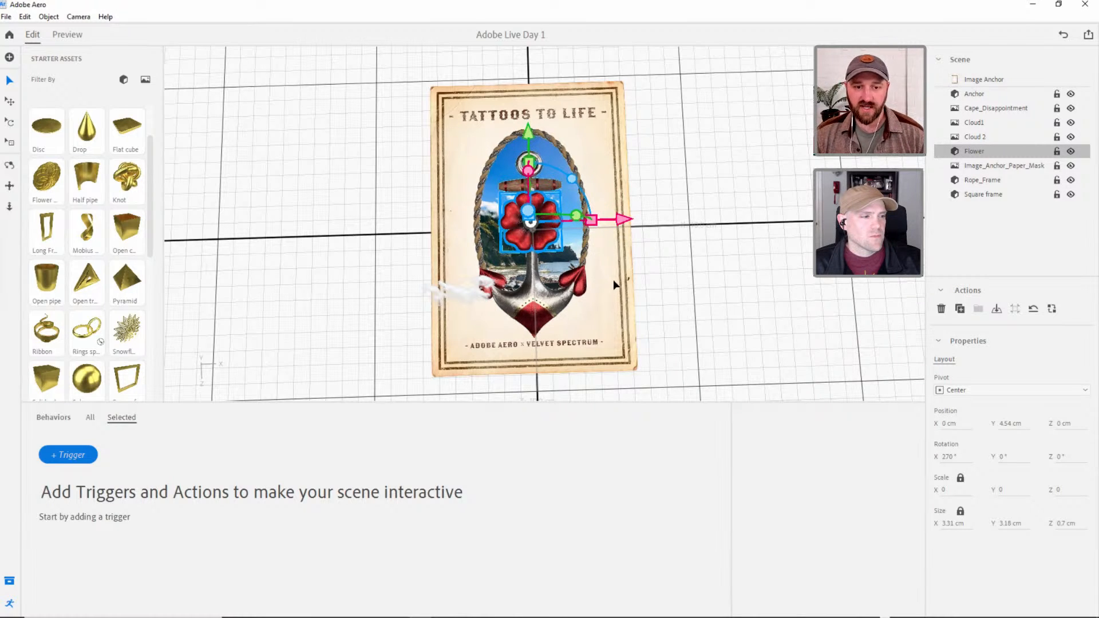
# Import the Leaf 3D object from the Leaf folder of the AR TATTOO ASSETS.
pyautogui.click(9, 57)
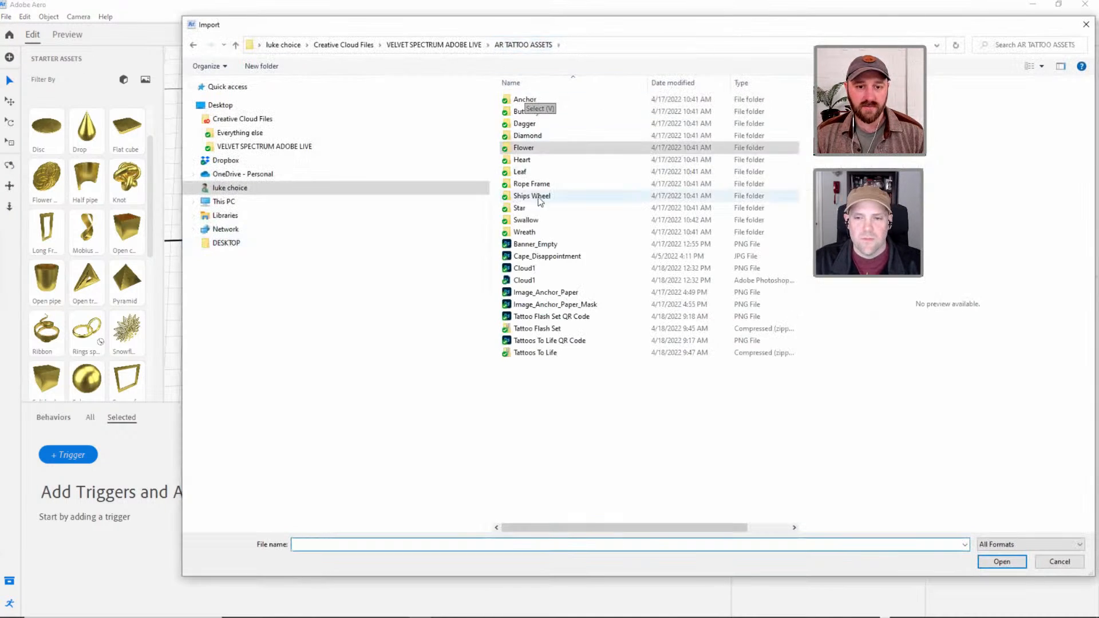
pyautogui.doubleClick(534, 172)
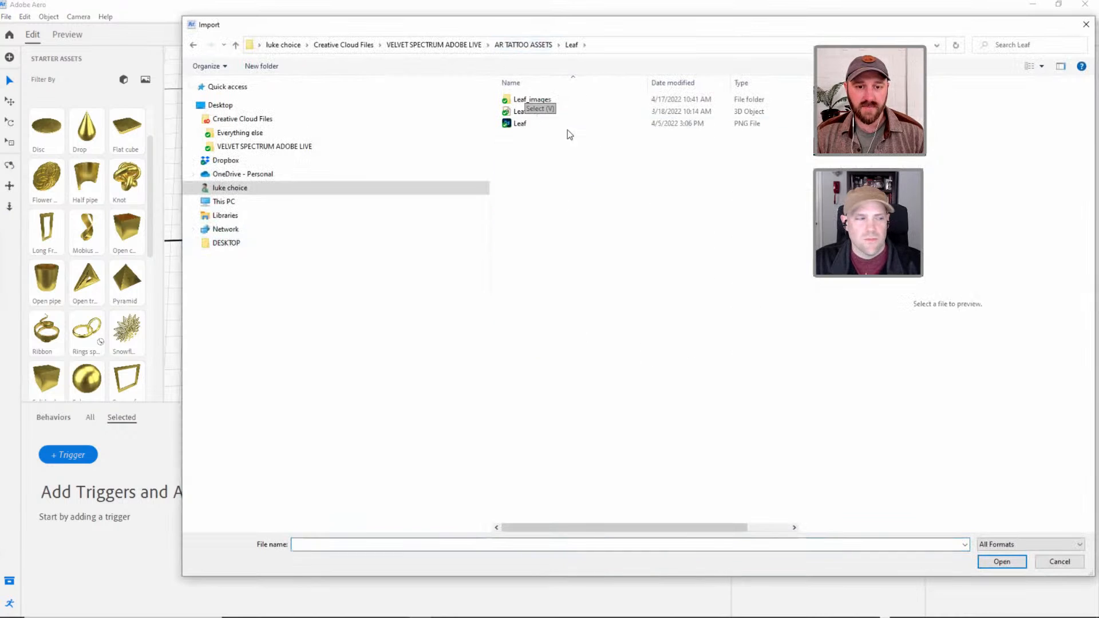
pyautogui.click(505, 111)
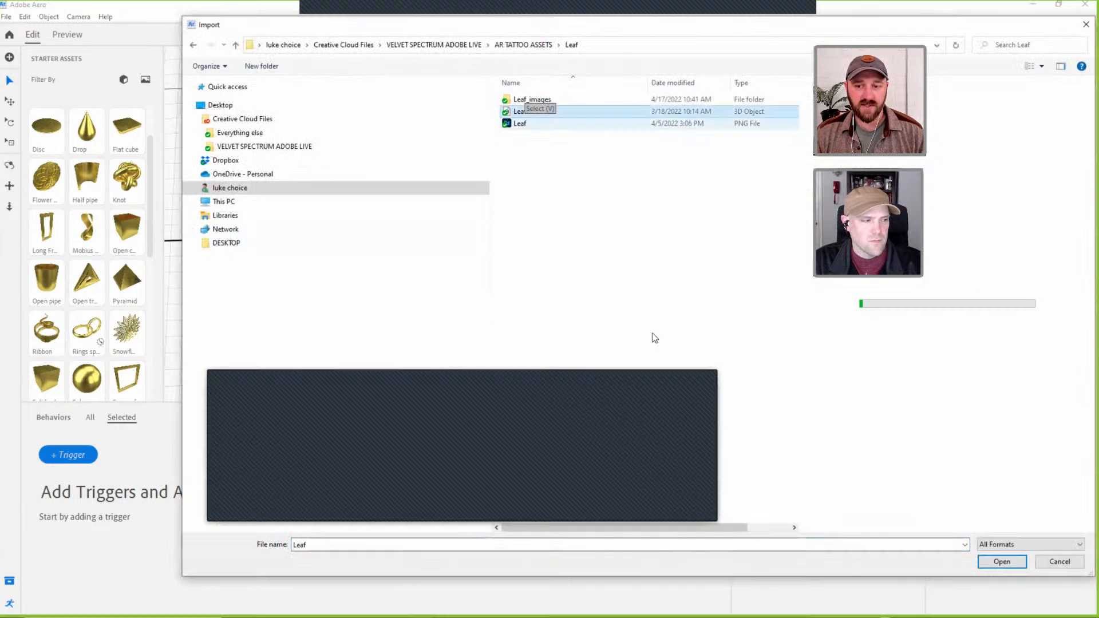
pyautogui.click(1000, 562)
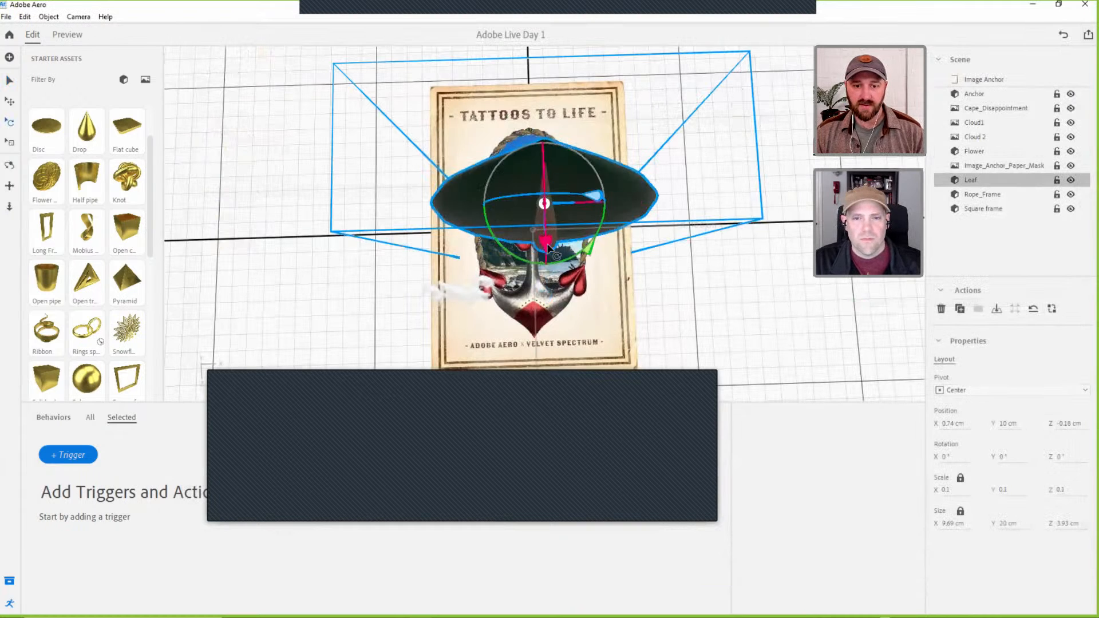
# Rotate the leaf to 270° about X, scaled down uniformly to about 1.3 cm wide, with its position at about X 0.11, Z -0.83 cm.
pyautogui.moveTo(548, 247); pyautogui.dragTo(527, 195)
pyautogui.press('v')
pyautogui.moveTo(631, 200); pyautogui.dragTo(615, 199)
pyautogui.moveTo(527, 116); pyautogui.dragTo(526, 101)
# Duplicate the flower and combine the original and its copy into a group.
pyautogui.click(968, 151)
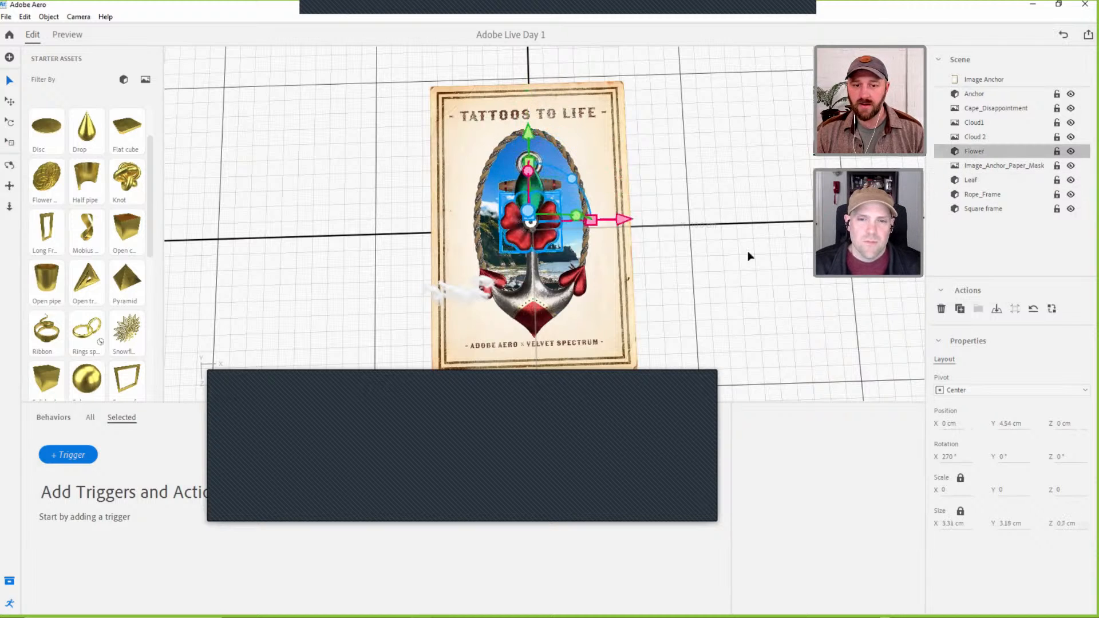
pyautogui.scroll(1, 528, 226)
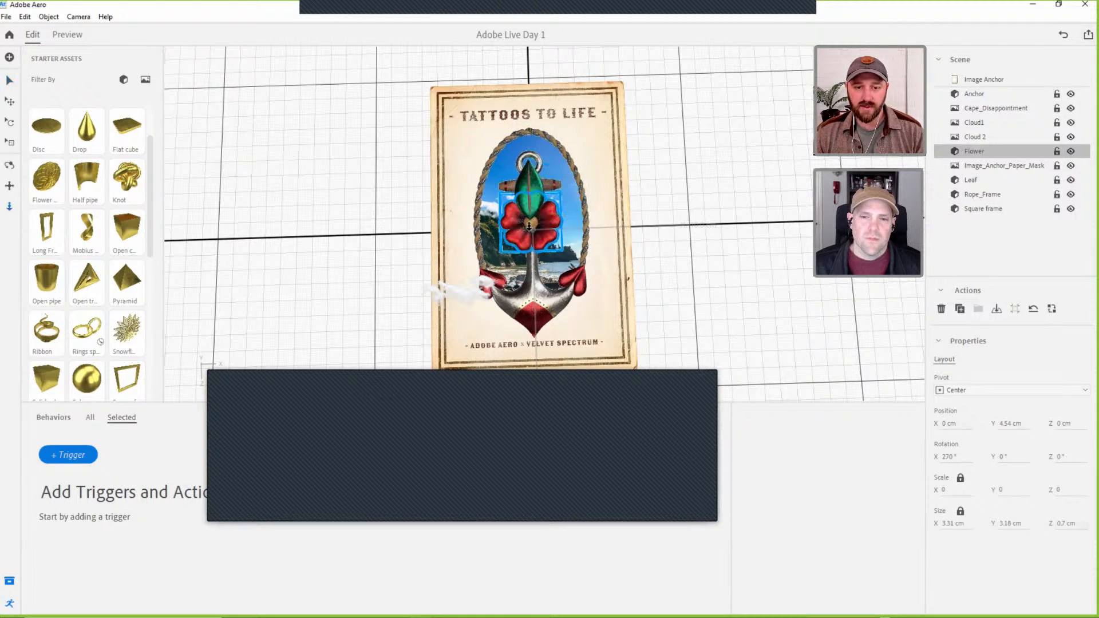
pyautogui.scroll(5, 528, 226)
pyautogui.moveTo(611, 186); pyautogui.dragTo(510, 149, button='right')
pyautogui.click(516, 100)
pyautogui.click(553, 198)
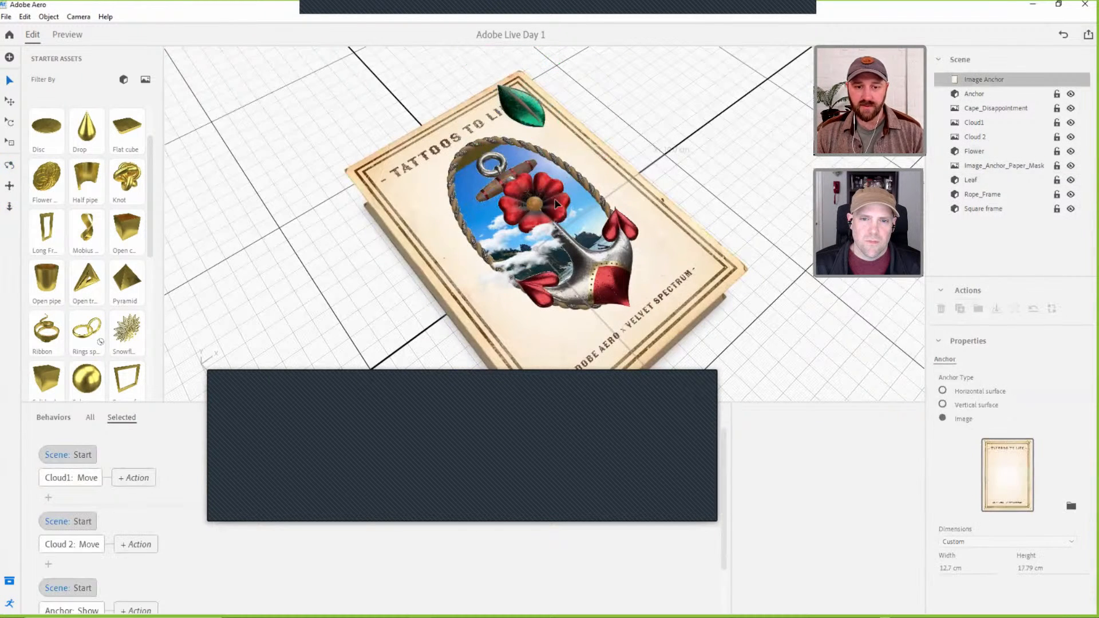
pyautogui.click(555, 204)
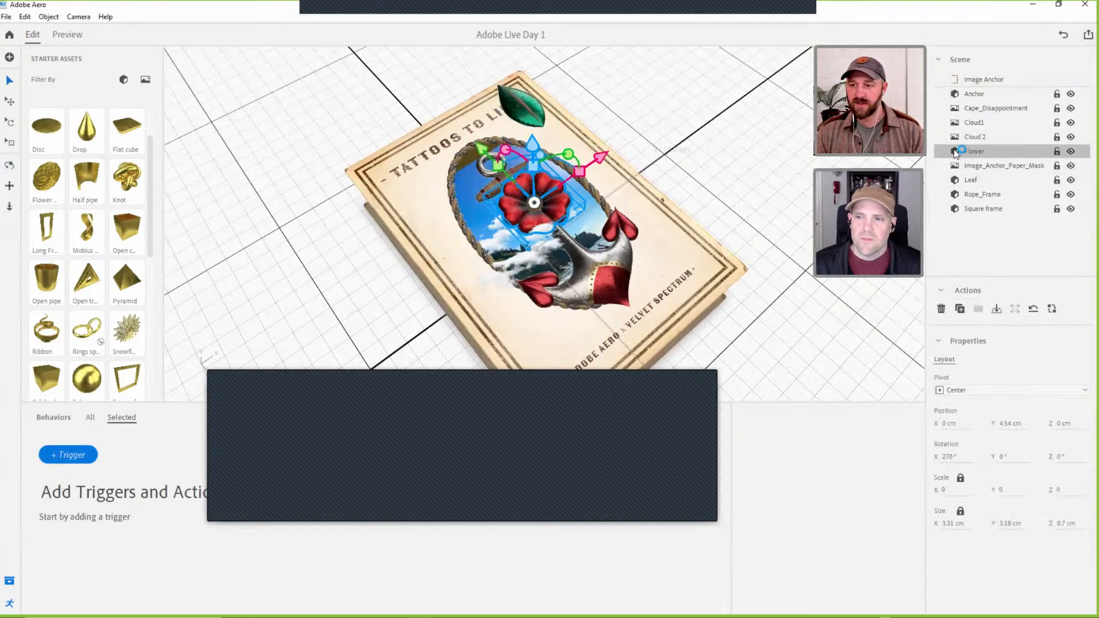
pyautogui.click(959, 309)
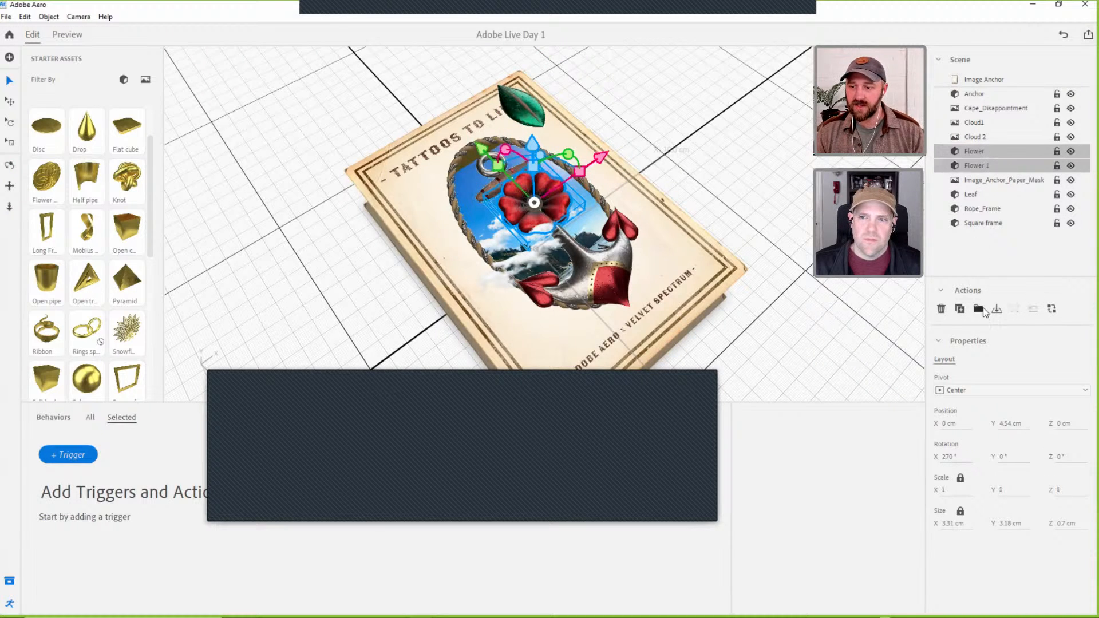
pyautogui.click(978, 309)
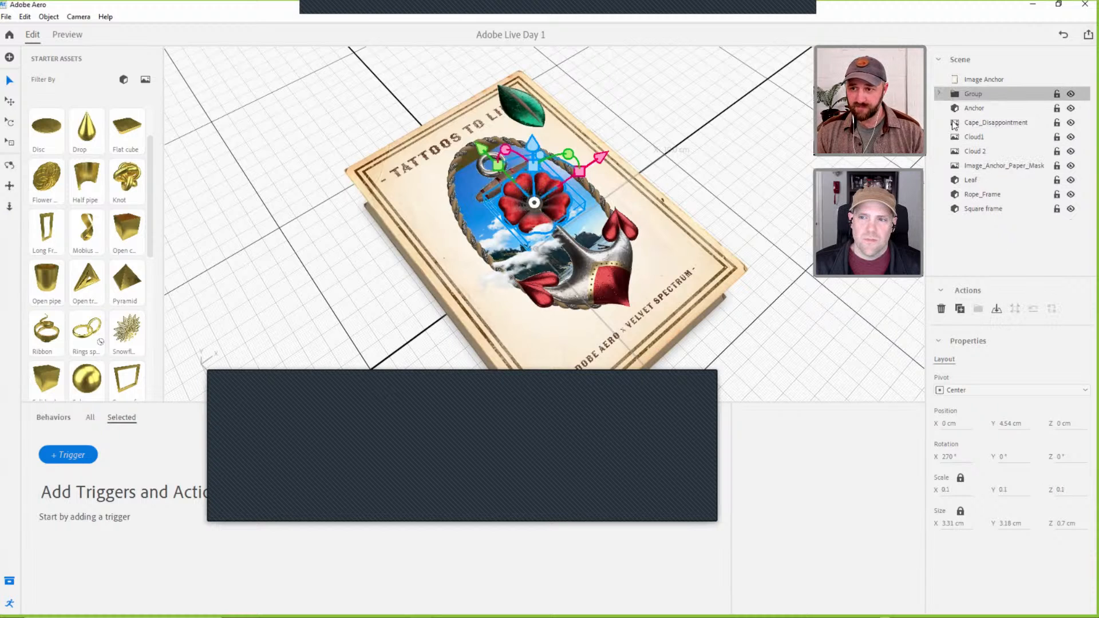
# Delete the duplicate flower from the group, keeping the original inside it.
pyautogui.click(940, 94)
pyautogui.click(970, 110)
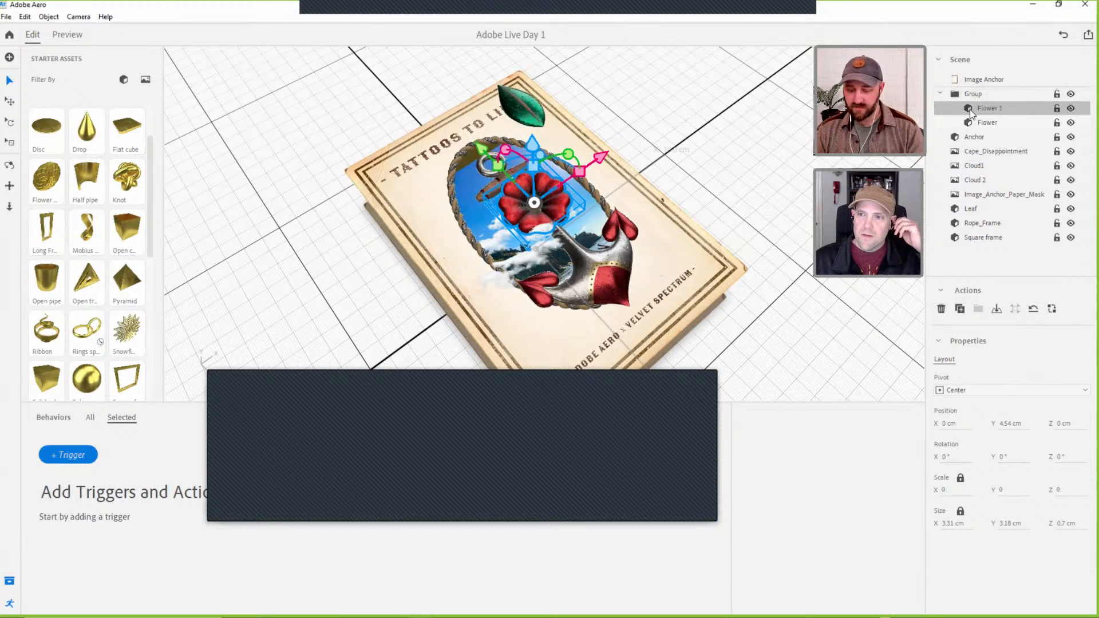
pyautogui.press('Delete')
pyautogui.click(970, 95)
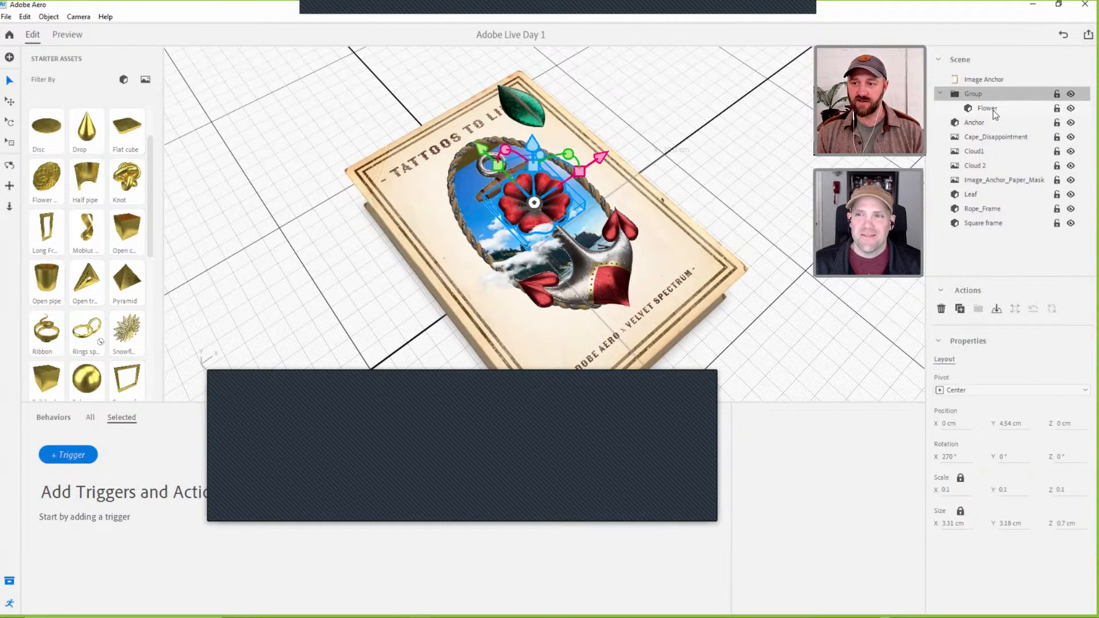
# Place the leaf inside the flower's group in the scene hierarchy.
pyautogui.click(579, 113)
pyautogui.click(968, 194)
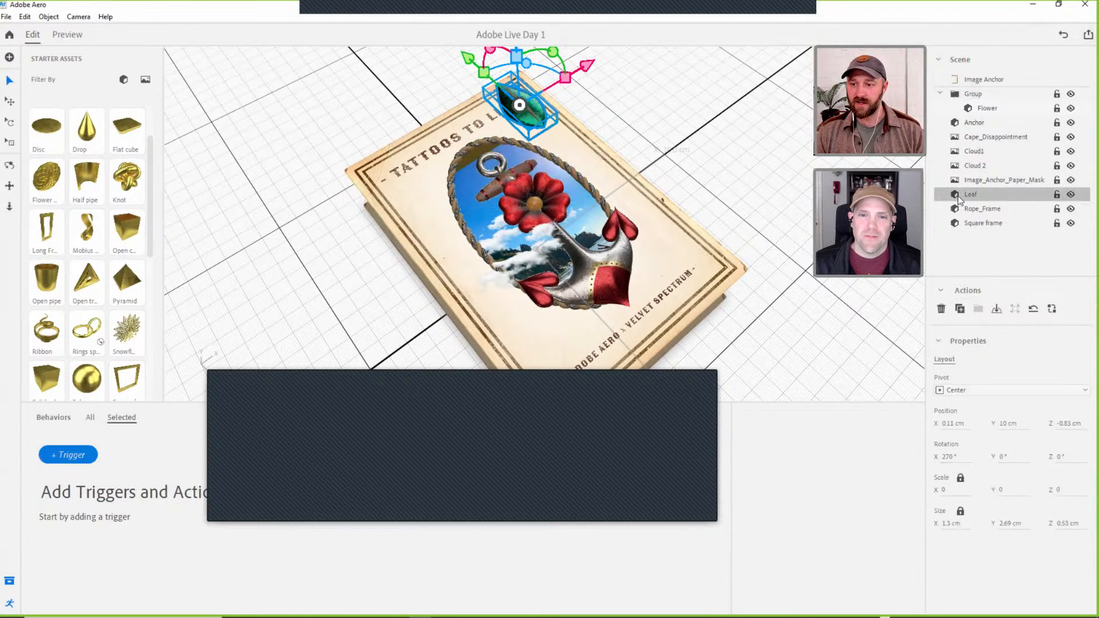
pyautogui.moveTo(958, 198); pyautogui.dragTo(973, 97)
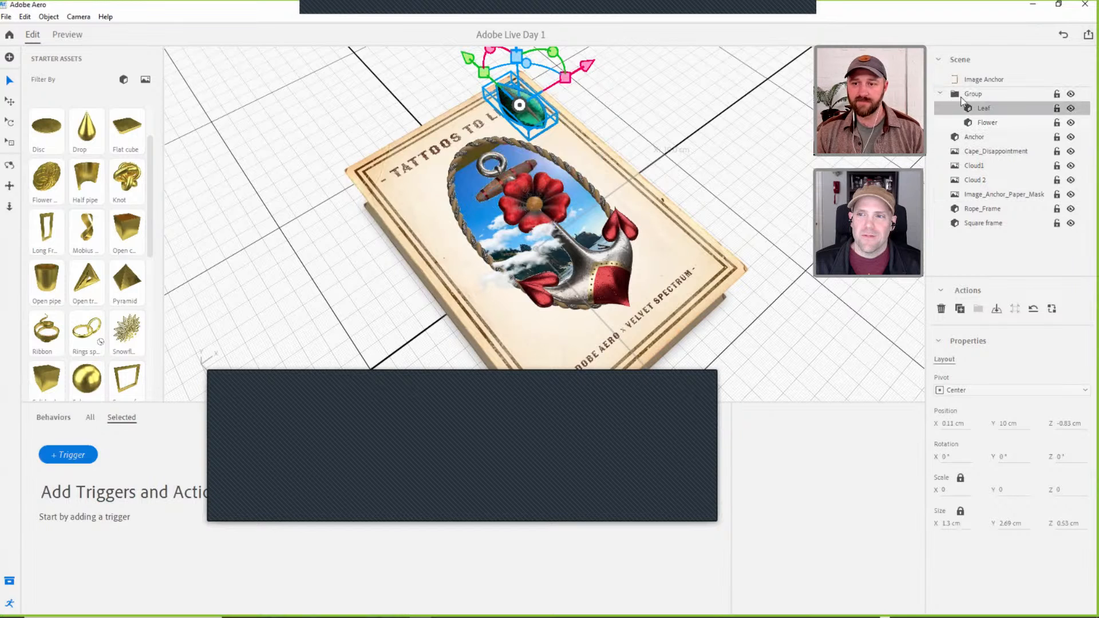
# Lower the leaf to about Y 3.96 cm and shift it to about Z -2.11 cm so it tucks behind the flower.
pyautogui.press('1')
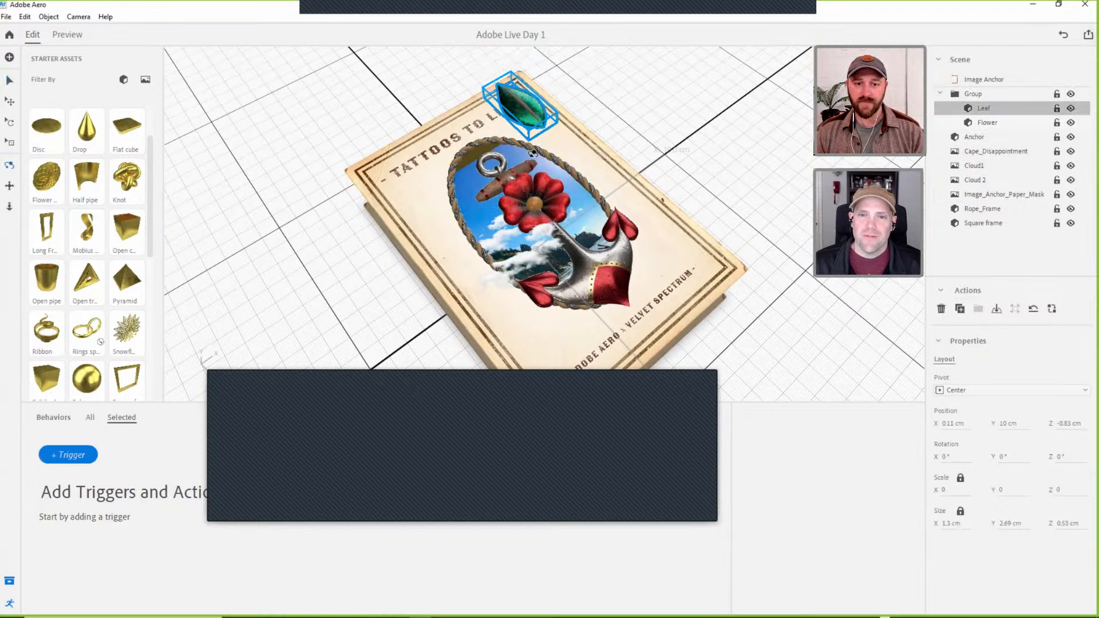
pyautogui.moveTo(532, 153); pyautogui.dragTo(522, 61)
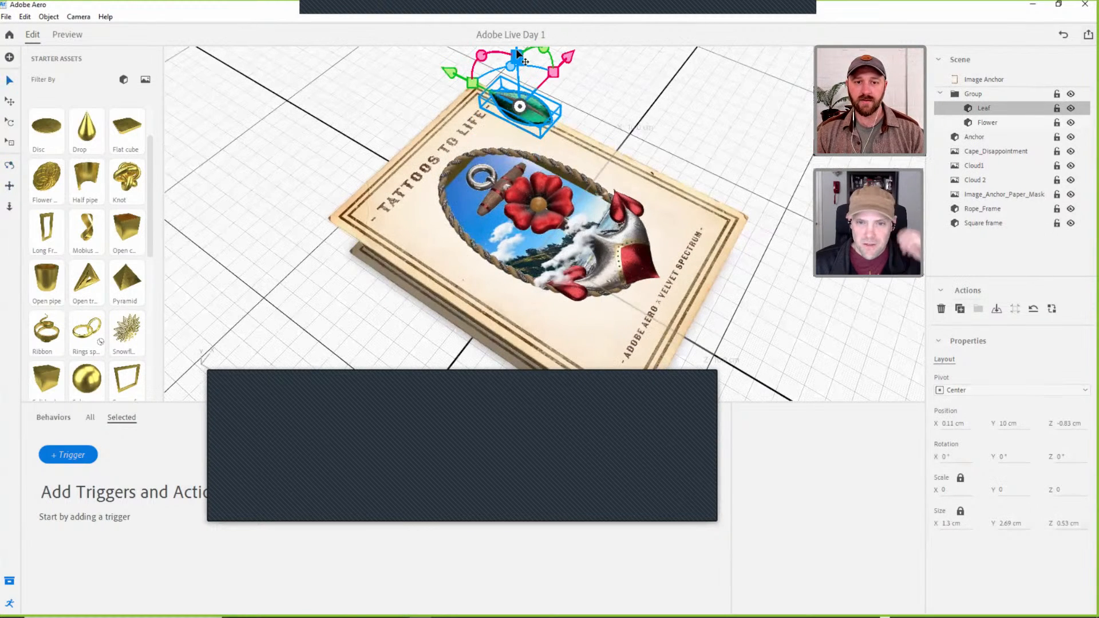
pyautogui.press('2')
pyautogui.moveTo(541, 115); pyautogui.dragTo(541, 148)
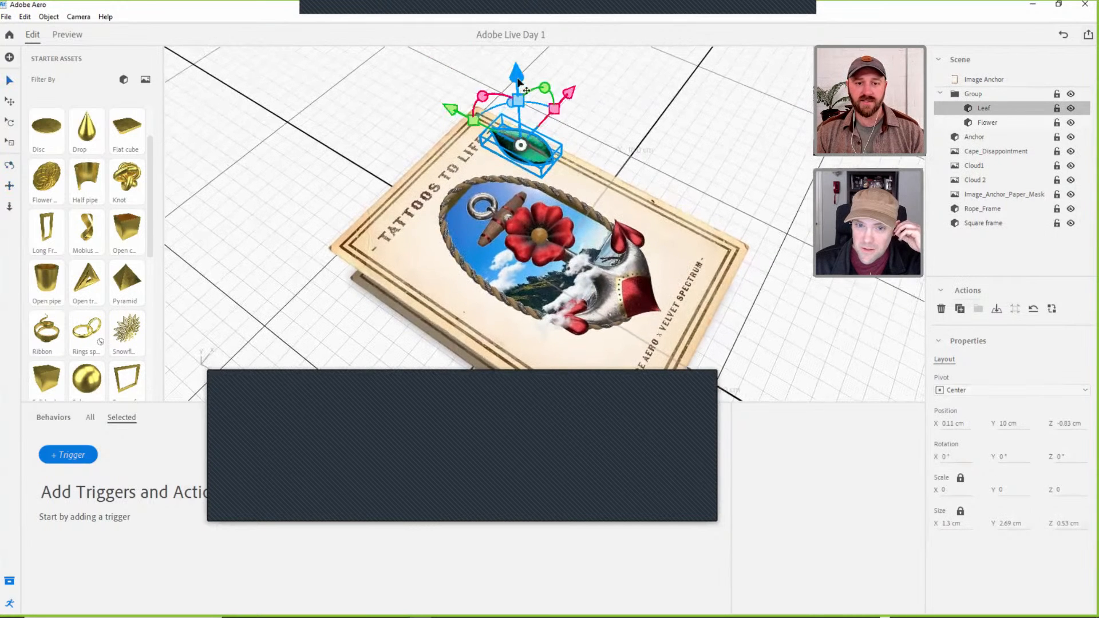
pyautogui.moveTo(516, 75); pyautogui.dragTo(440, 173)
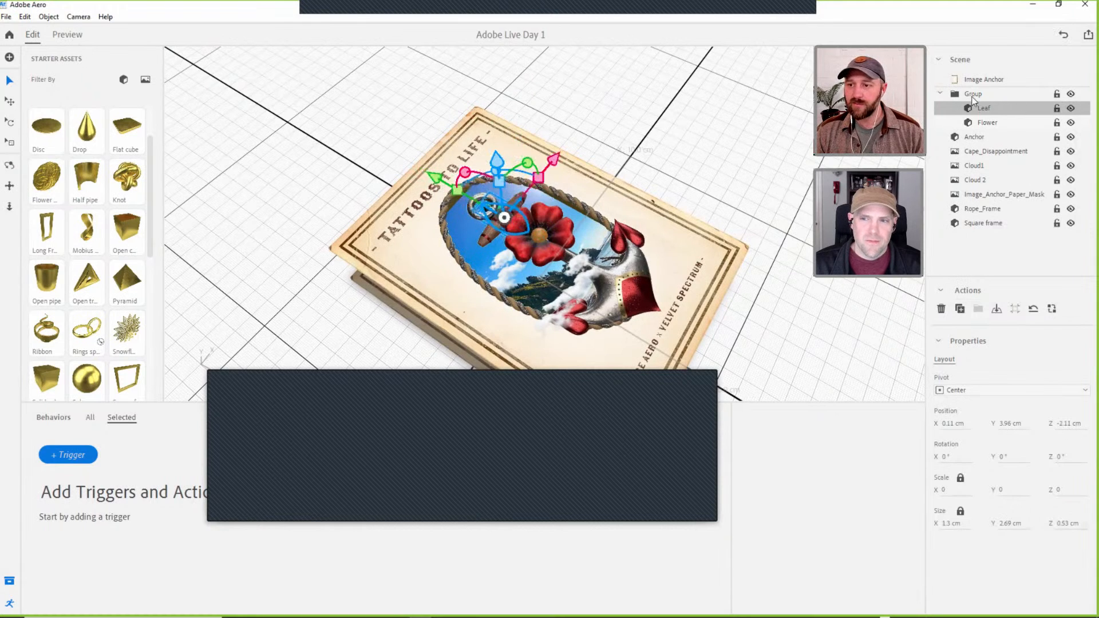
# Set the pivot of the group holding the leaf and flower to Origin.
pyautogui.click(998, 94)
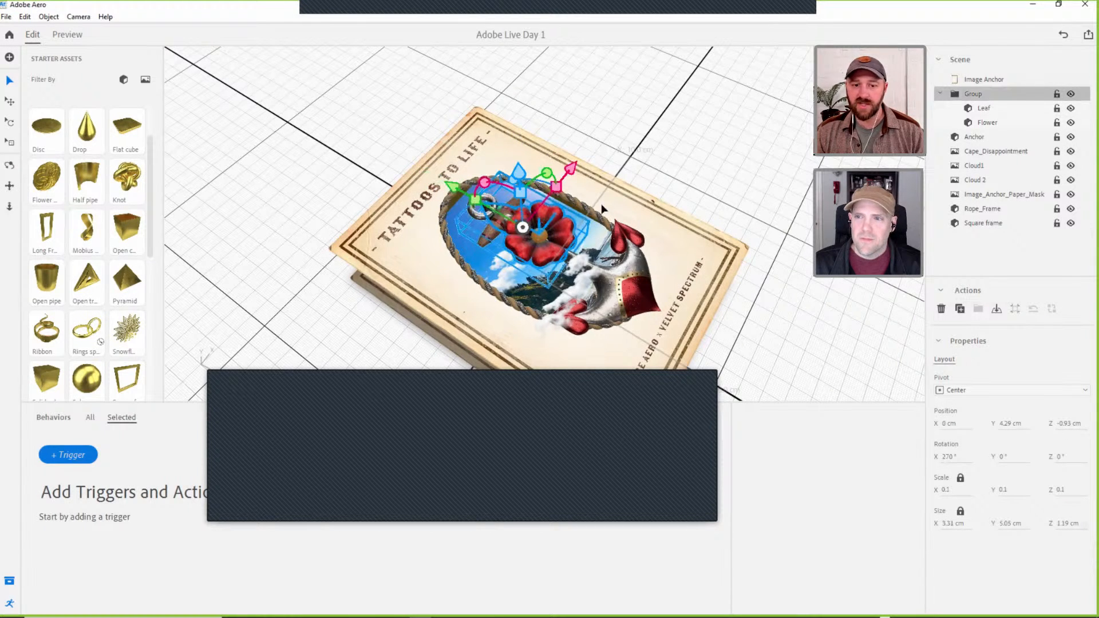
pyautogui.click(961, 390)
pyautogui.click(972, 402)
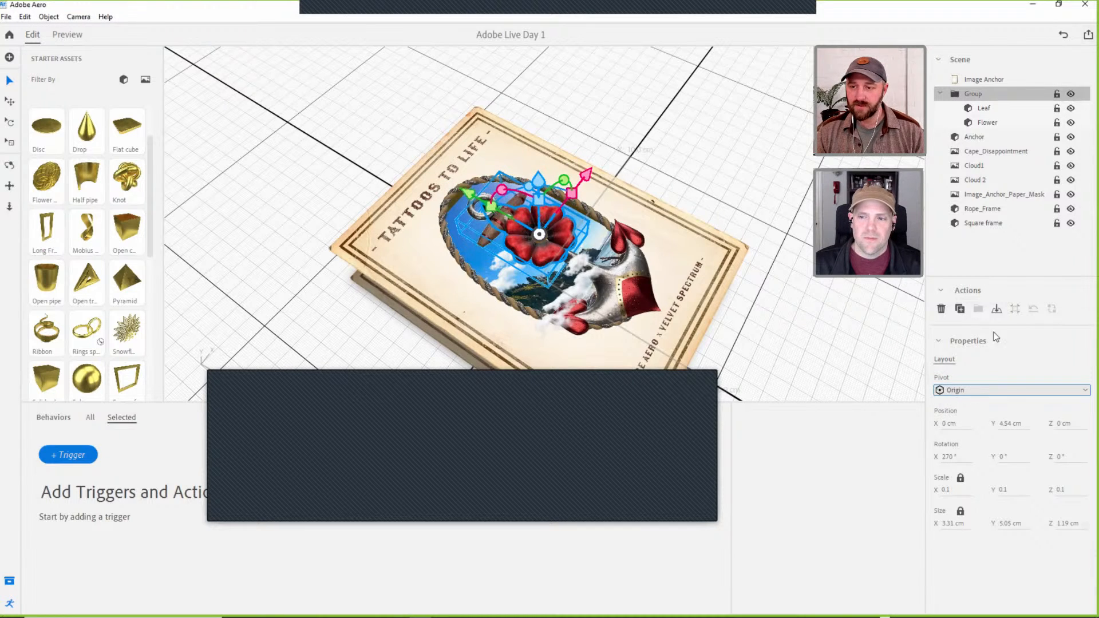
# Rename the group "Flower group" and collapse it in the scene hierarchy.
pyautogui.doubleClick(997, 95)
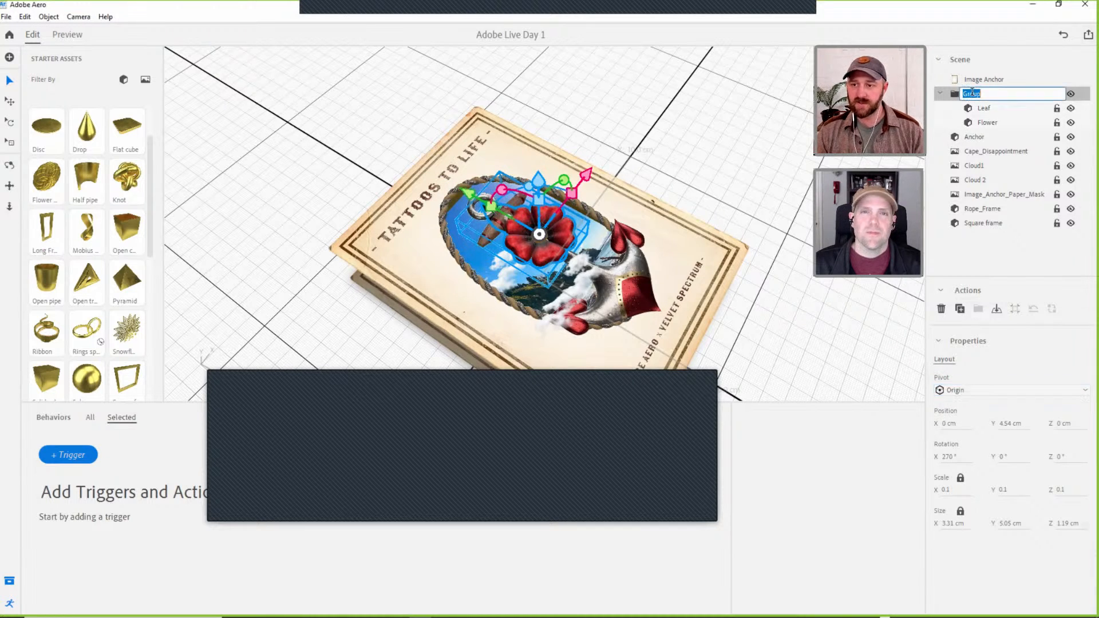
pyautogui.write('Flower g')
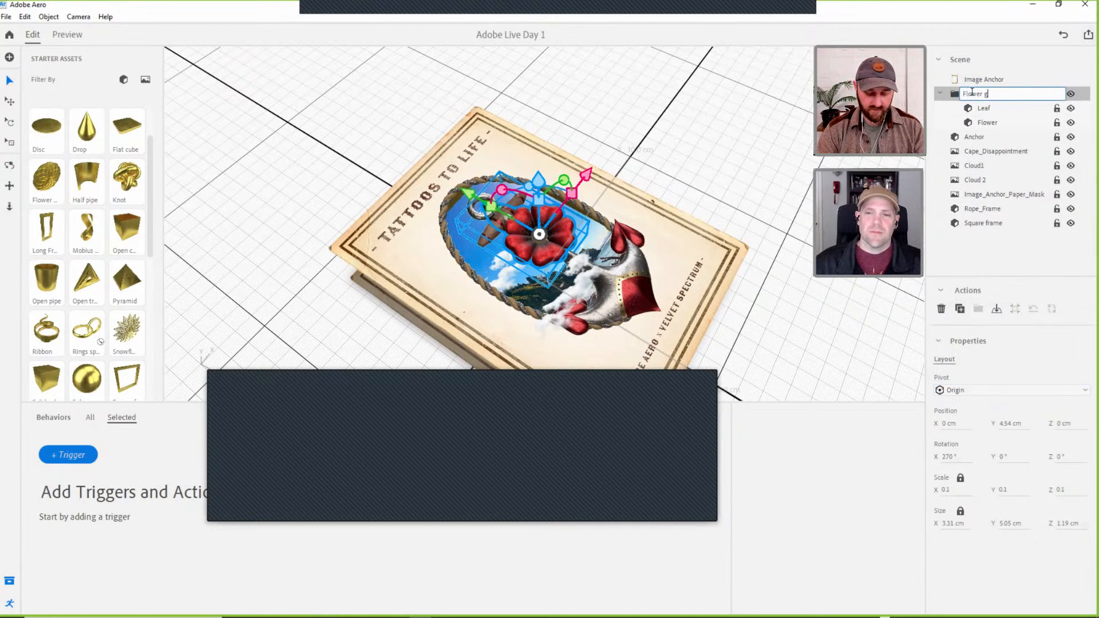
pyautogui.write('rou')
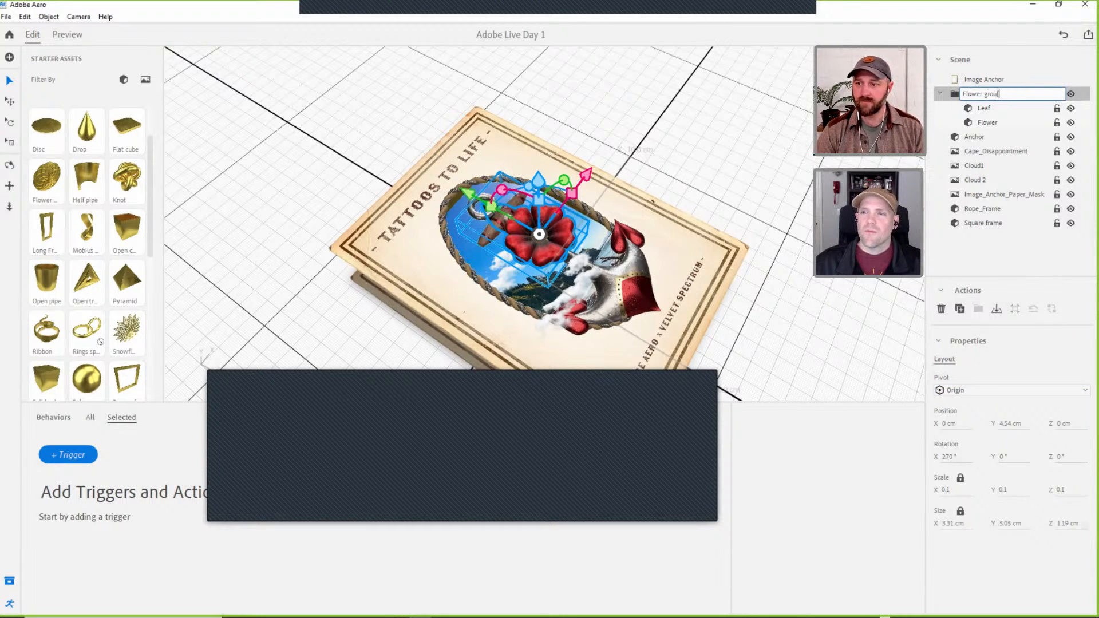
pyautogui.write('p')
pyautogui.press('Return')
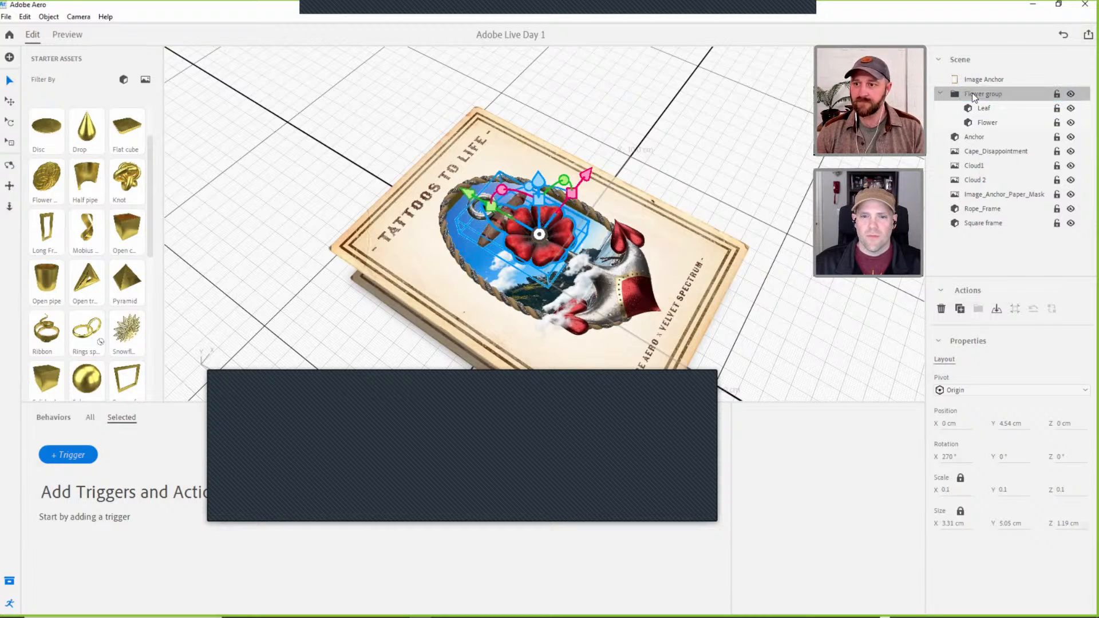
pyautogui.click(938, 93)
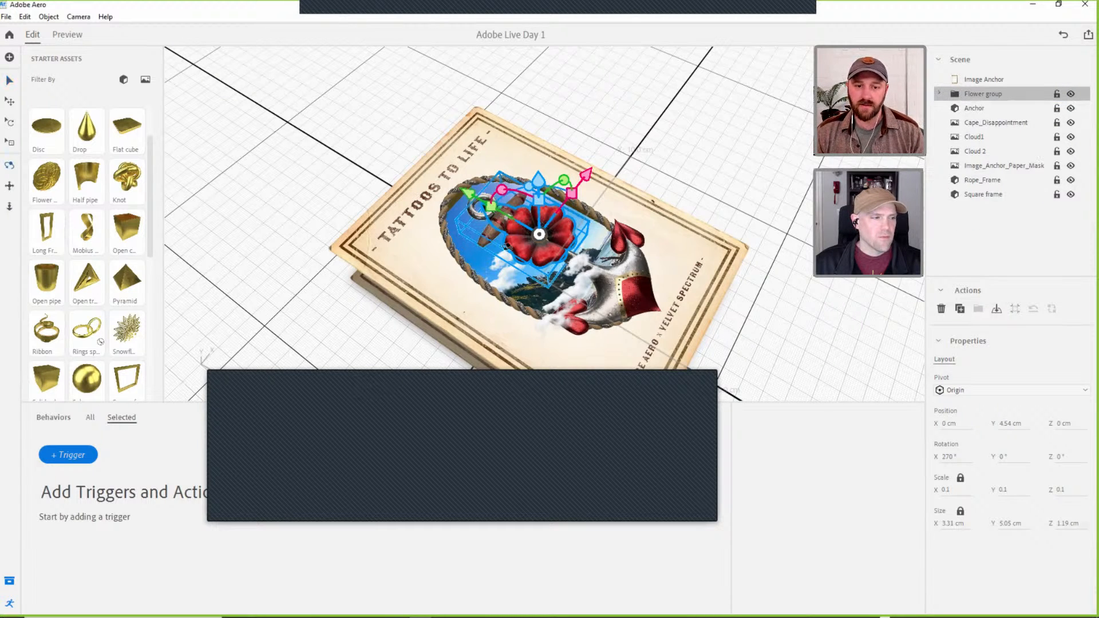
# Move the flower group to the book's lower-left corner, at about X -5.01, Y 3.89, Z 7.66 cm.
pyautogui.moveTo(630, 184); pyautogui.dragTo(512, 216, button='right')
pyautogui.moveTo(511, 216); pyautogui.dragTo(513, 179, button='middle')
pyautogui.scroll(-3, 513, 179)
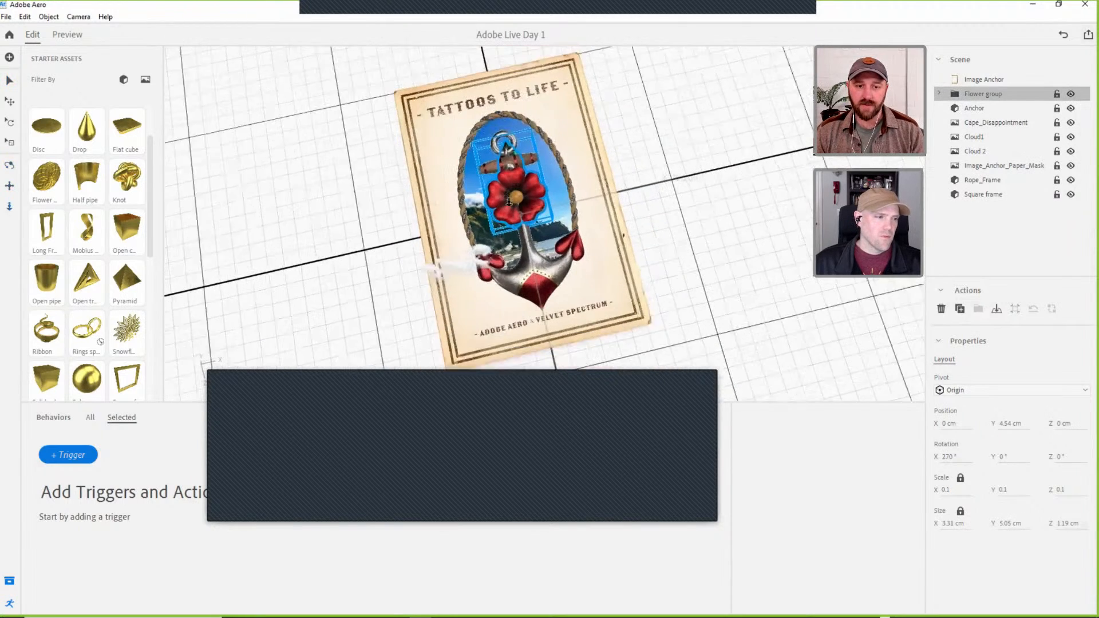
pyautogui.moveTo(605, 182); pyautogui.dragTo(450, 293)
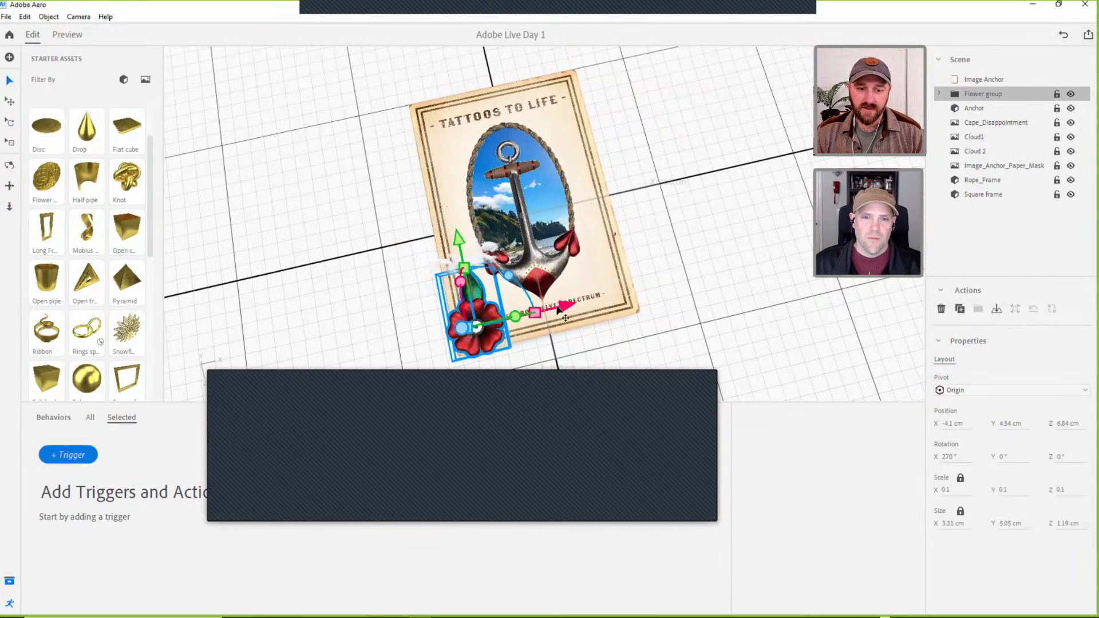
pyautogui.moveTo(504, 318); pyautogui.dragTo(465, 275, button='middle')
pyautogui.moveTo(465, 273); pyautogui.dragTo(574, 109, button='right')
pyautogui.moveTo(528, 123); pyautogui.dragTo(528, 136)
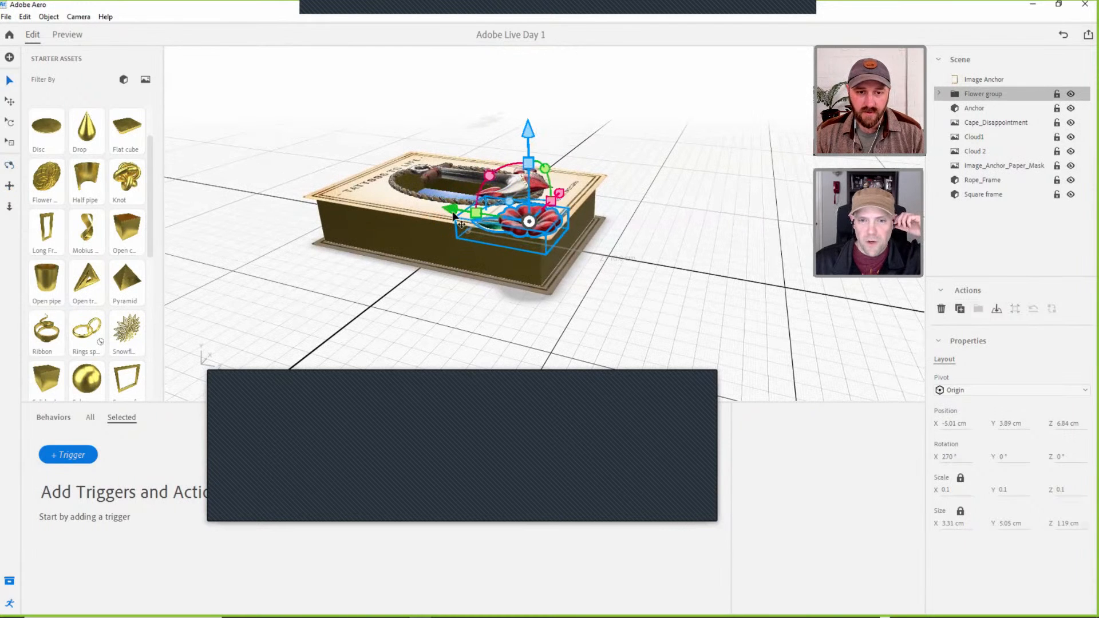
pyautogui.moveTo(453, 210); pyautogui.dragTo(468, 213)
# Scale the flower group down uniformly to about 2.13 cm wide at the book's corner.
pyautogui.scroll(3, 549, 223)
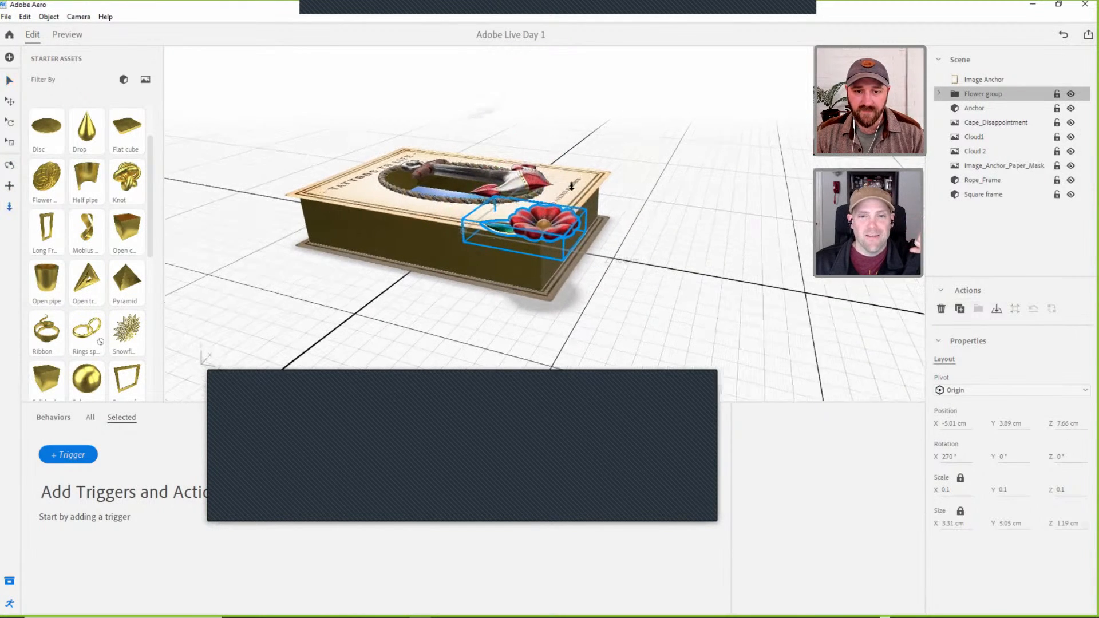
pyautogui.moveTo(583, 237); pyautogui.dragTo(518, 255, button='right')
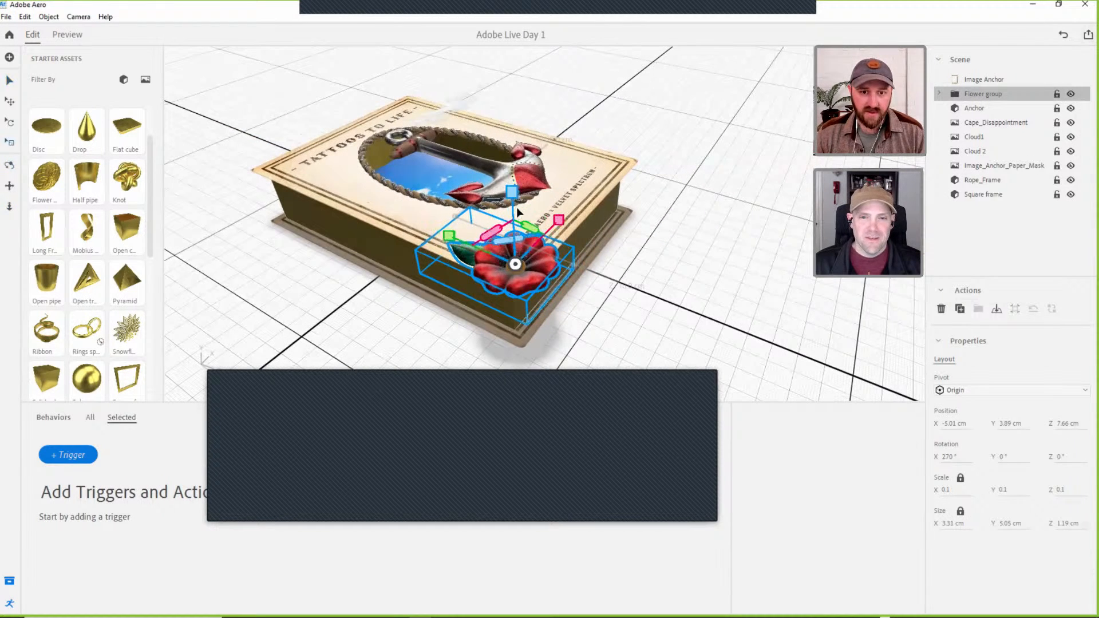
pyautogui.moveTo(514, 193); pyautogui.dragTo(502, 225)
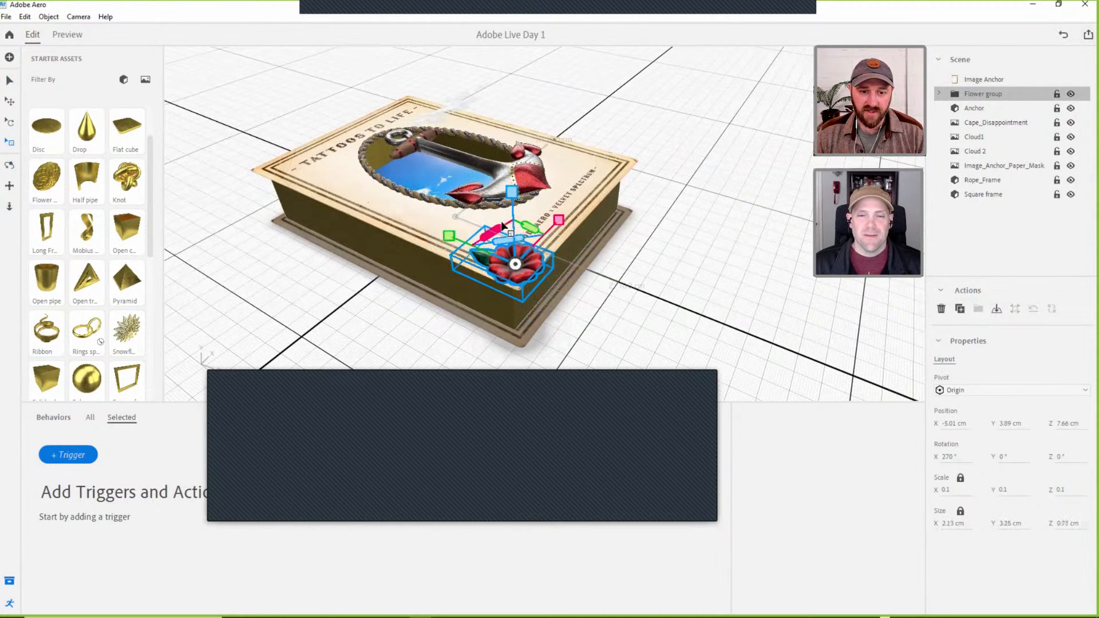
# Nudge the flower group along X to about -5.18 cm at the book's lower-left corner and deselect it.
pyautogui.moveTo(515, 251); pyautogui.dragTo(523, 251, button='right')
pyautogui.moveTo(523, 250); pyautogui.dragTo(477, 284)
pyautogui.scroll(-2, 476, 286)
pyautogui.scroll(2, 477, 286)
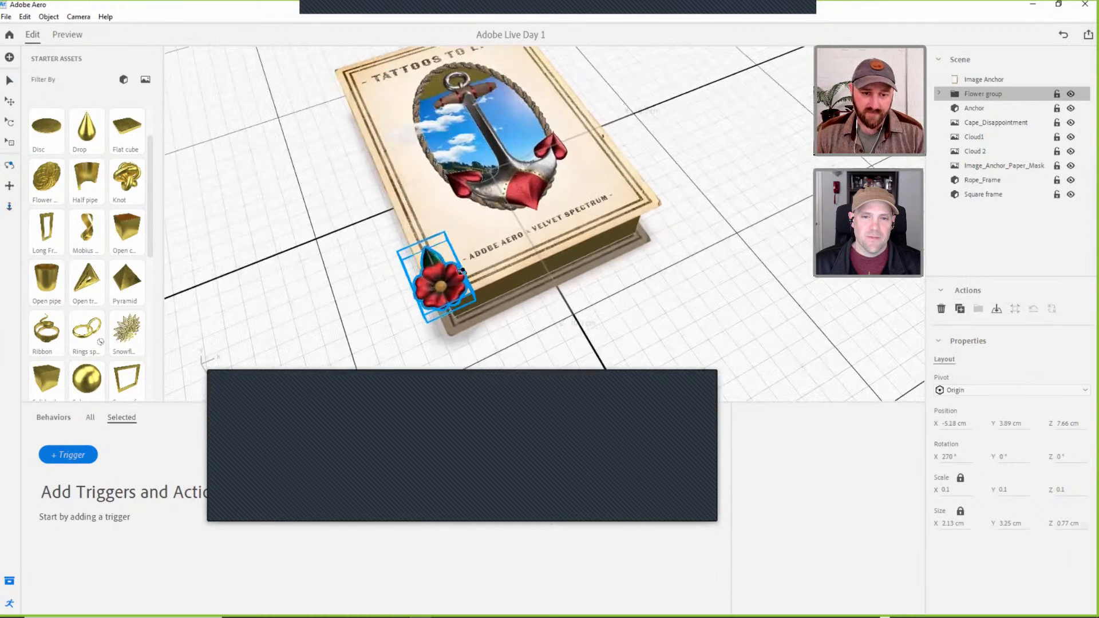
pyautogui.moveTo(447, 288)
pyautogui.mouseDown(button='right')
pyautogui.moveTo(435, 304)
pyautogui.moveTo(454, 297)
pyautogui.mouseUp(button='right')
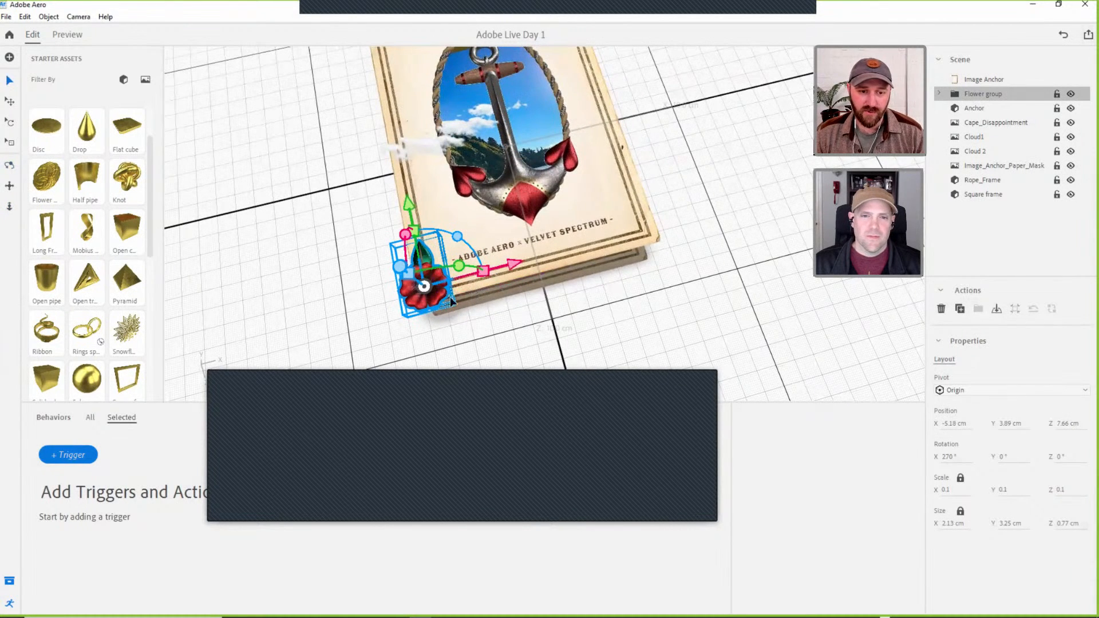
pyautogui.click(421, 292)
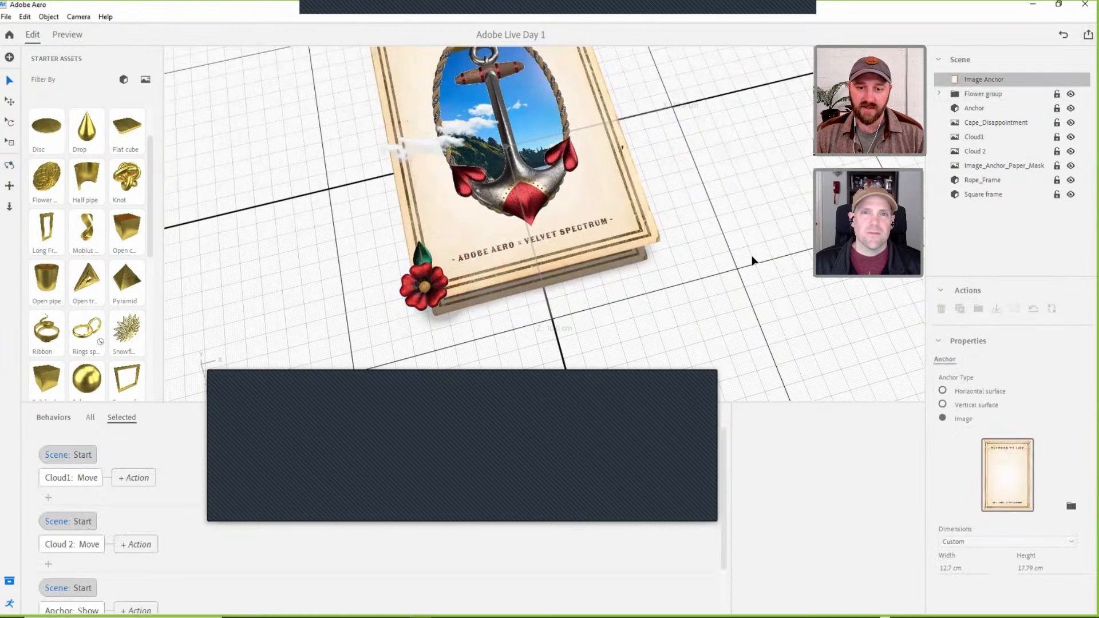
# Duplicate the leaf inside the flower group and shift the copy along X to about -4.53 cm.
pyautogui.click(941, 94)
pyautogui.click(999, 112)
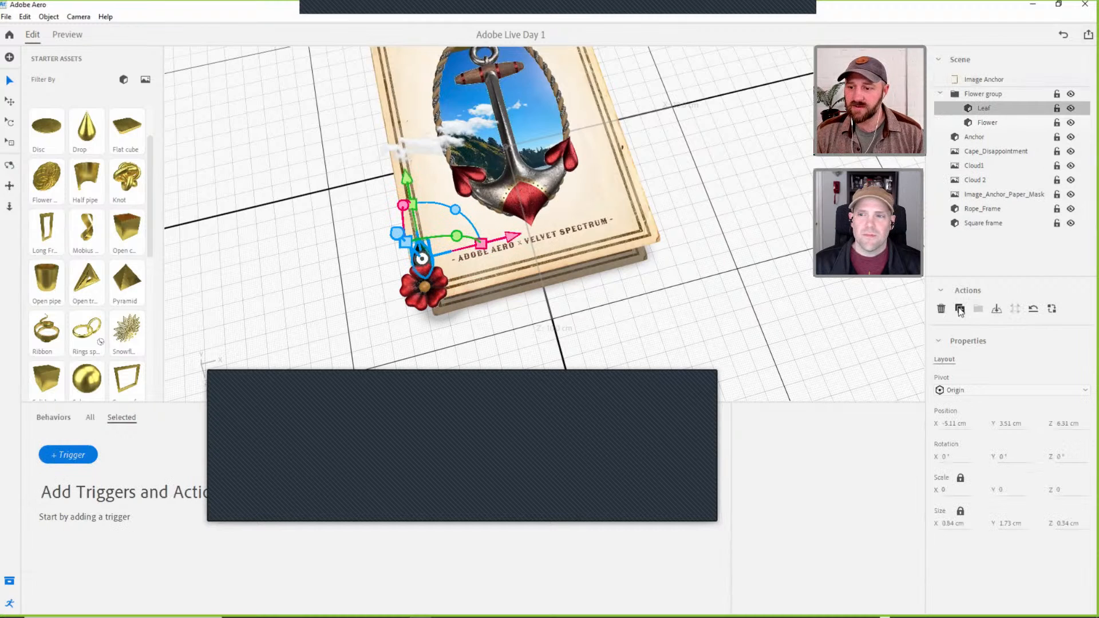
pyautogui.hotkey('ctrl', 'd')
pyautogui.moveTo(514, 234); pyautogui.dragTo(526, 232)
# Rotate the copied leaf to 90° on Z and place it beside the flower, at about X -4.04, Z 7.7 cm.
pyautogui.press('r')
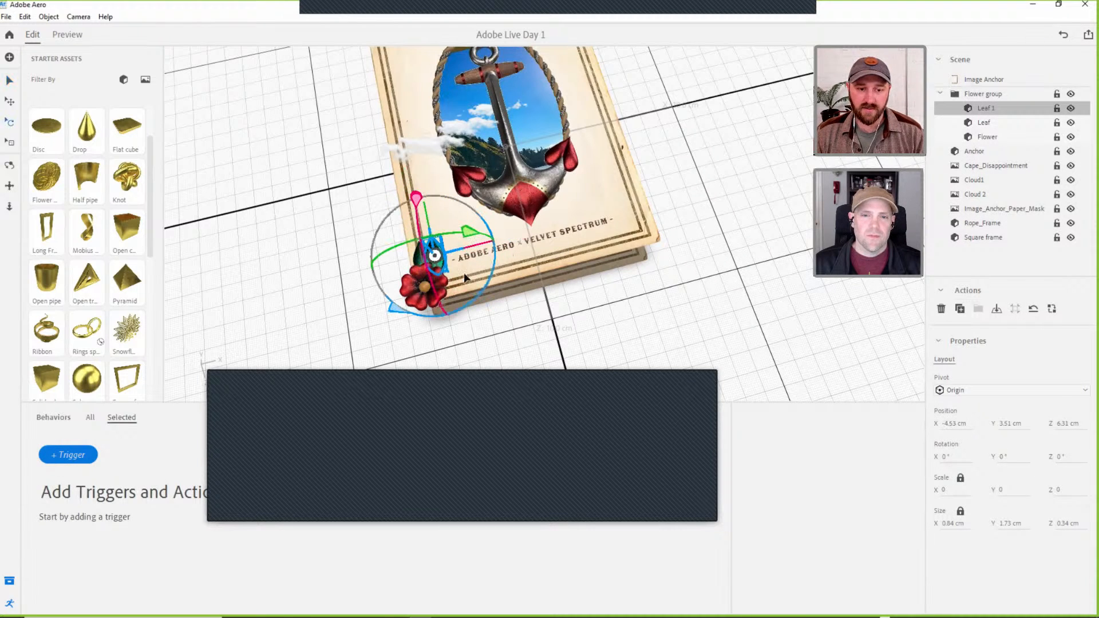
pyautogui.moveTo(413, 307); pyautogui.dragTo(390, 259)
pyautogui.press('v')
pyautogui.moveTo(452, 341); pyautogui.dragTo(460, 378)
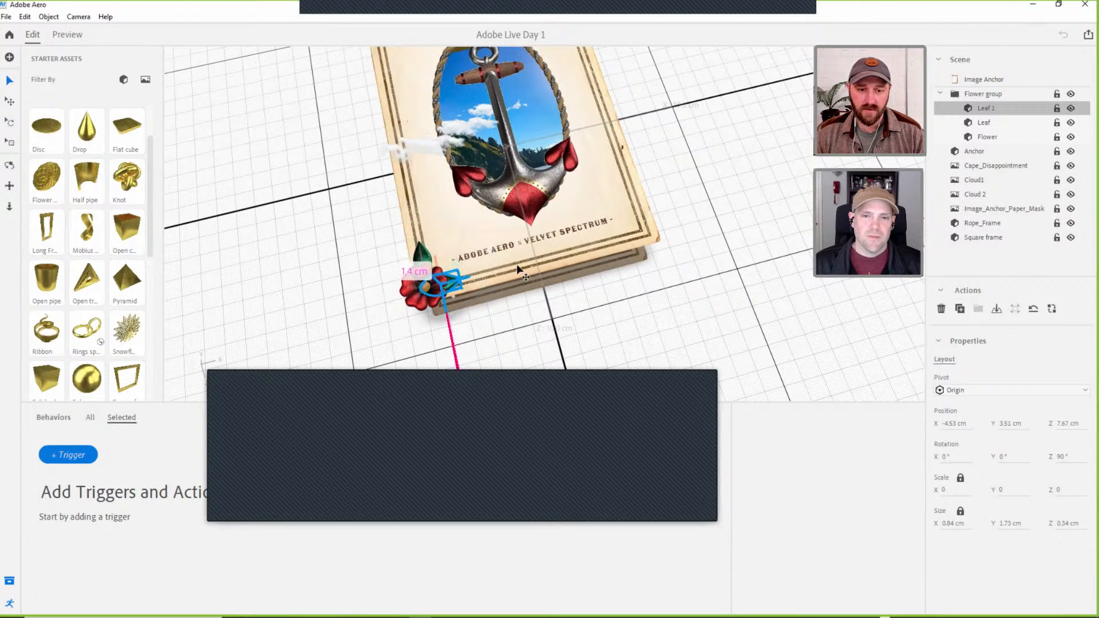
pyautogui.click(508, 308)
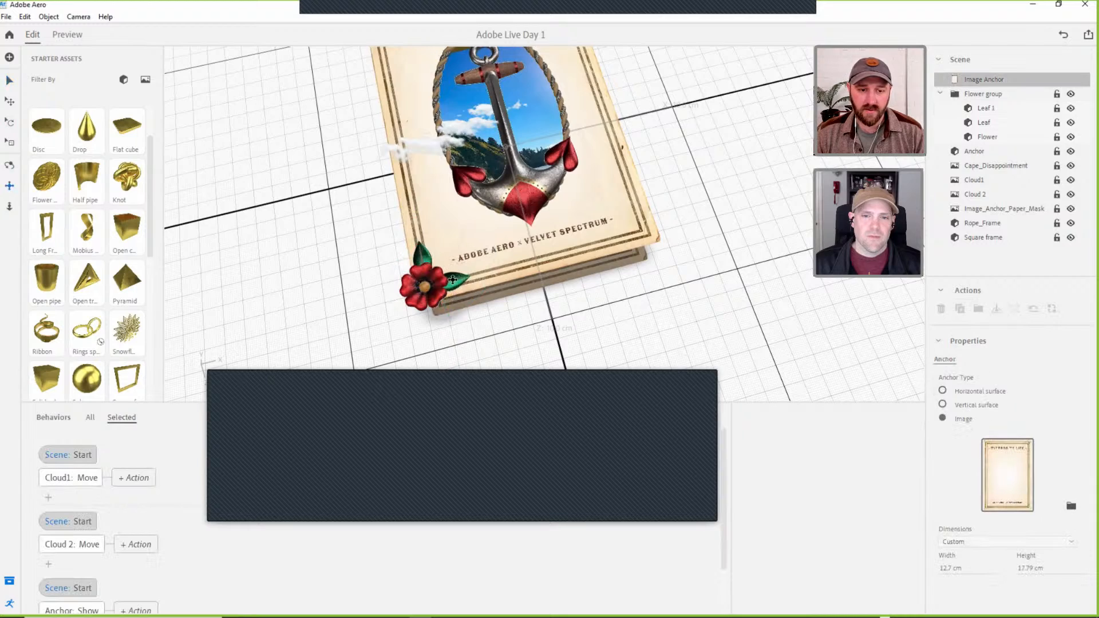
# Examine the flower decoration on the book's corner from several angles, checking the group, both leaves and the flower individually.
pyautogui.moveTo(452, 280); pyautogui.dragTo(478, 273, button='middle')
pyautogui.moveTo(478, 272); pyautogui.dragTo(516, 283, button='right')
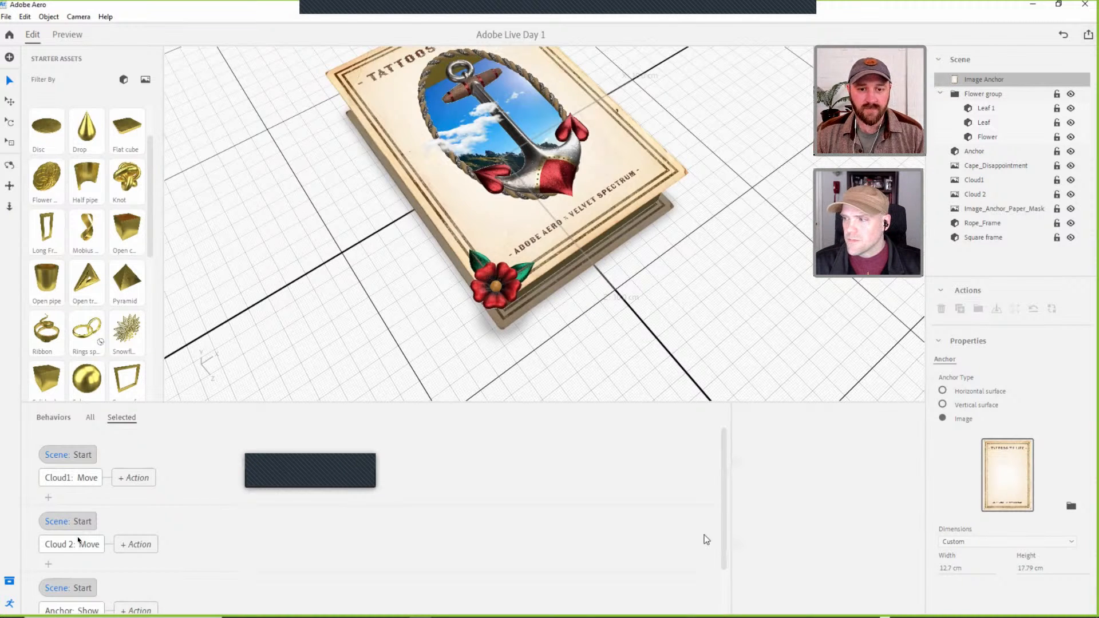
pyautogui.moveTo(590, 276); pyautogui.dragTo(589, 292, button='middle')
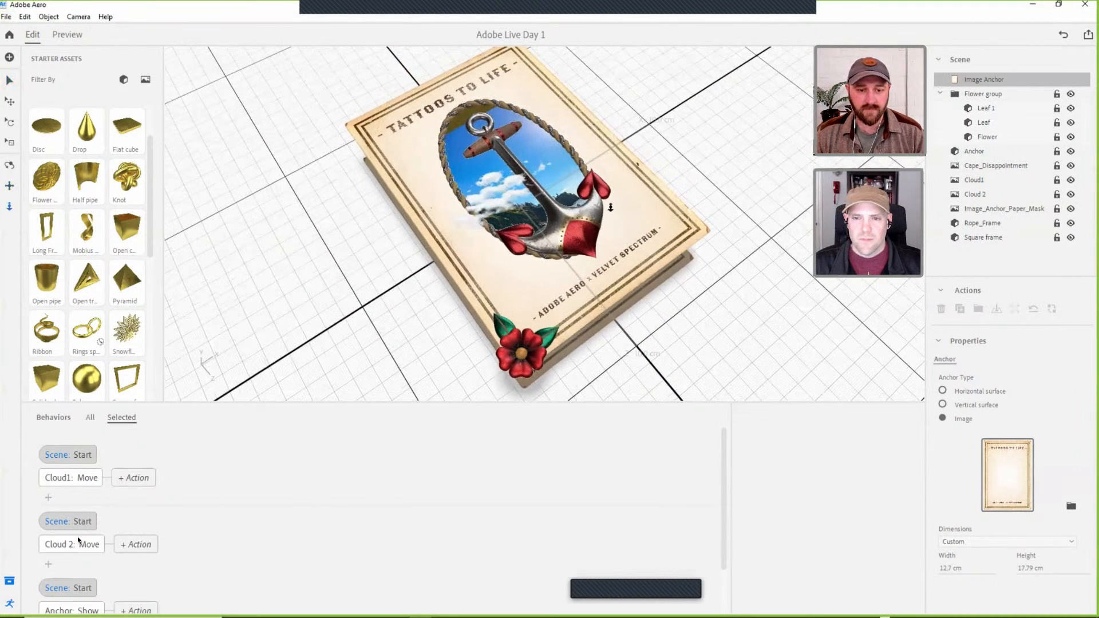
pyautogui.moveTo(512, 238); pyautogui.dragTo(463, 326, button='right')
pyautogui.click(461, 324)
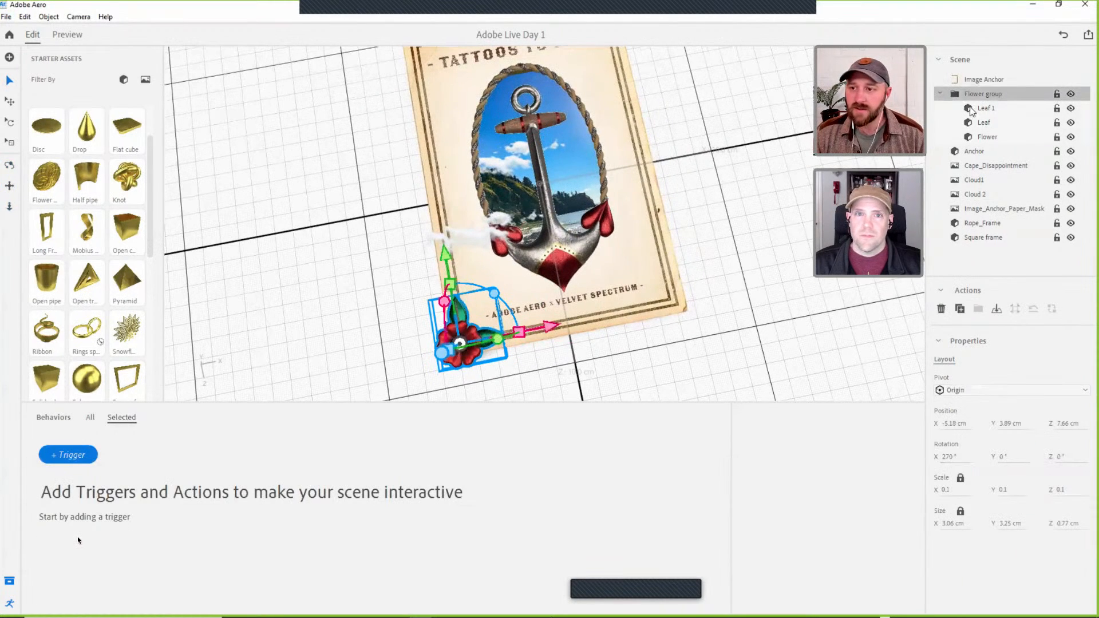
pyautogui.click(985, 108)
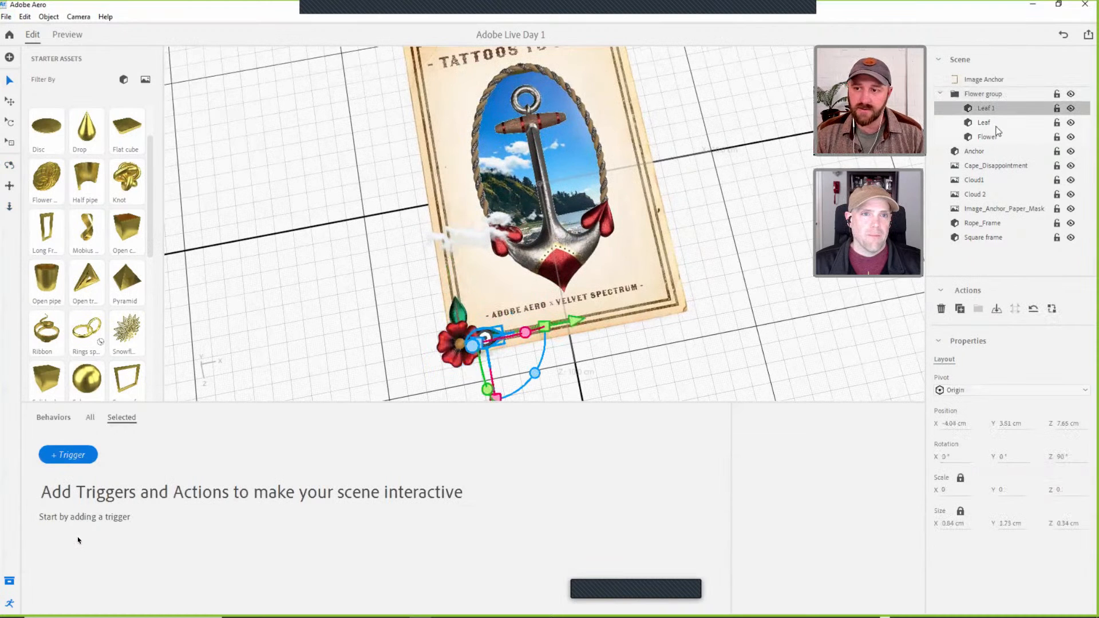
pyautogui.keyDown('shift'); pyautogui.click(996, 125); pyautogui.keyUp('shift')
pyautogui.click(993, 139)
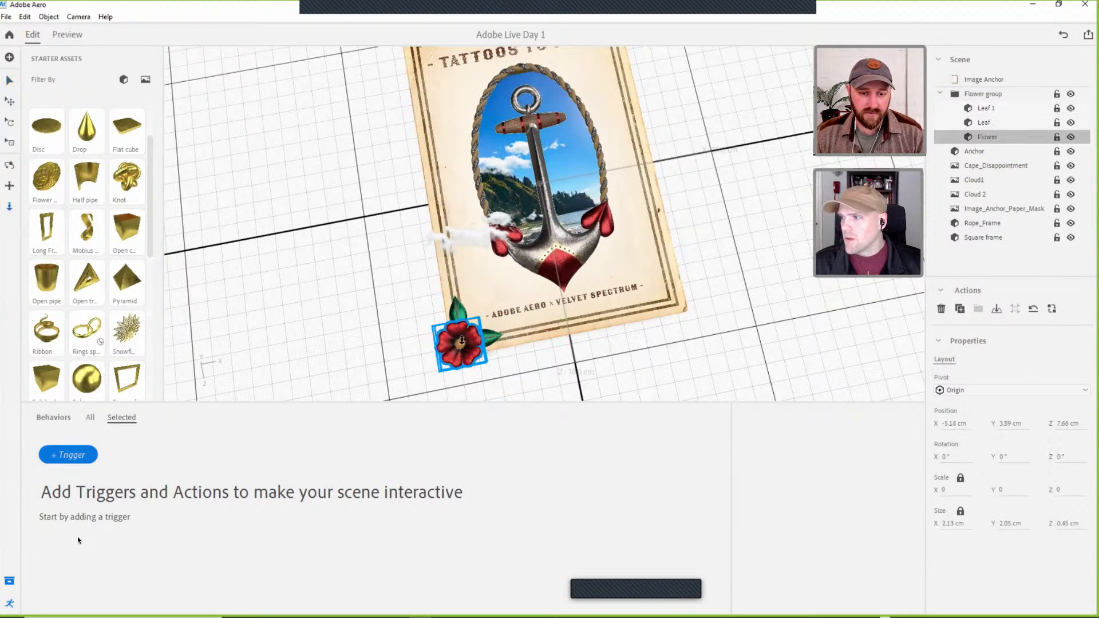
pyautogui.keyDown('alt'); pyautogui.moveTo(471, 338); pyautogui.dragTo(506, 265); pyautogui.keyUp('alt')
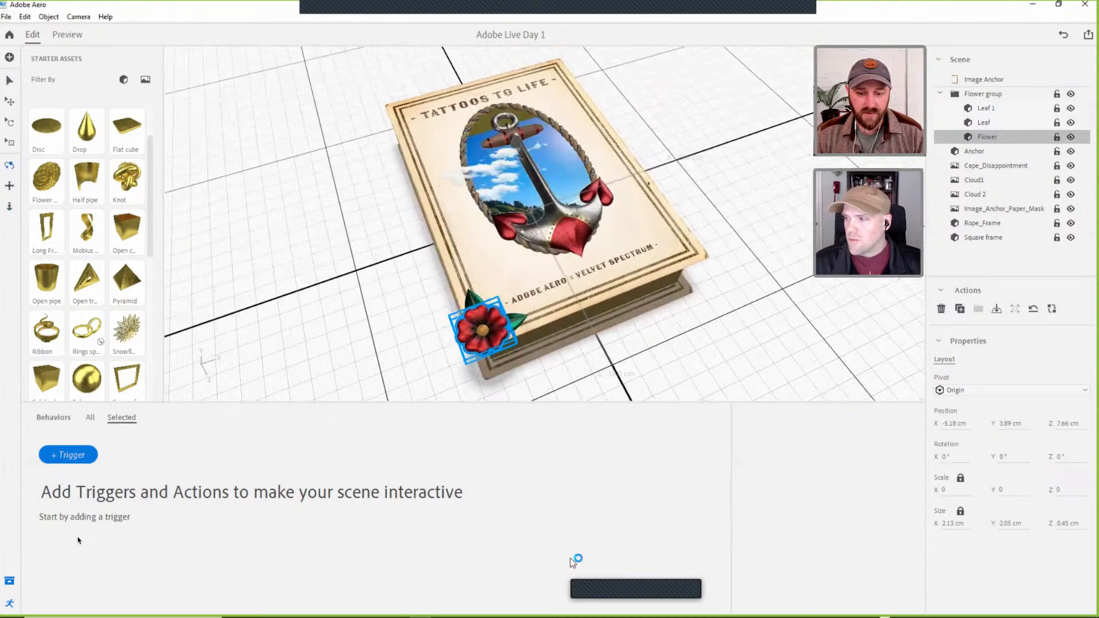
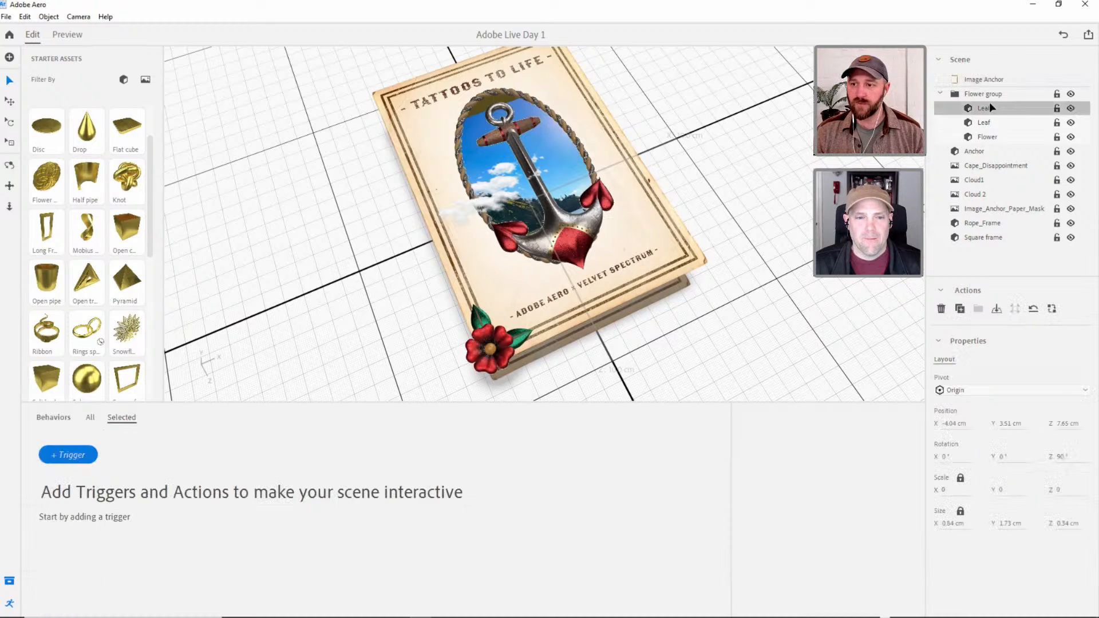
# Give the upper leaf in the flower group a Start trigger with grouped Rotate and Move actions.
pyautogui.press('3')
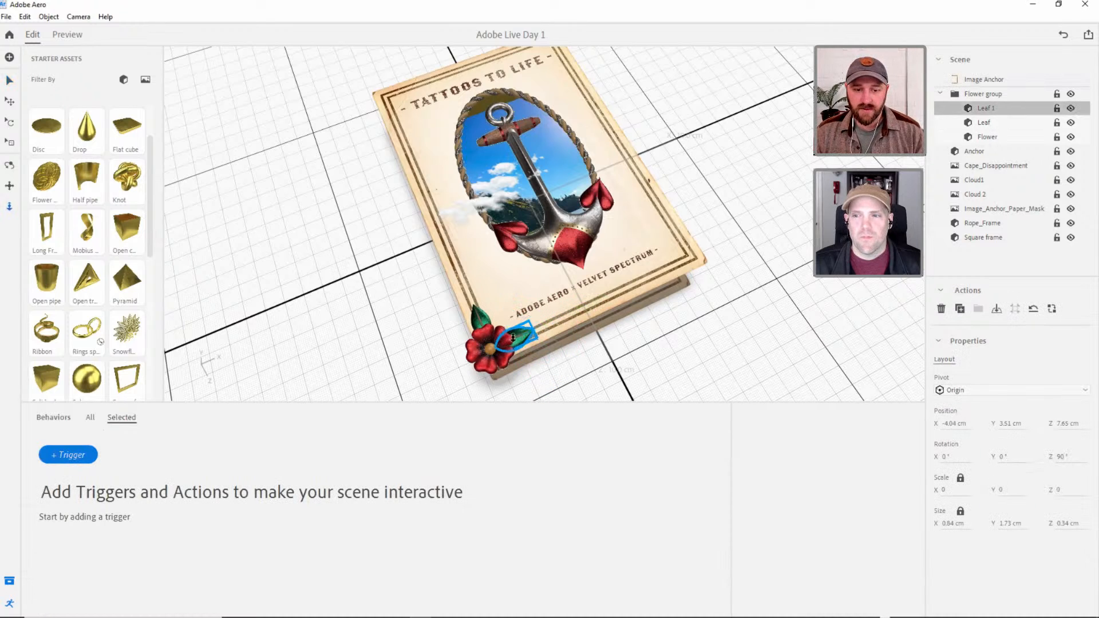
pyautogui.click(981, 123)
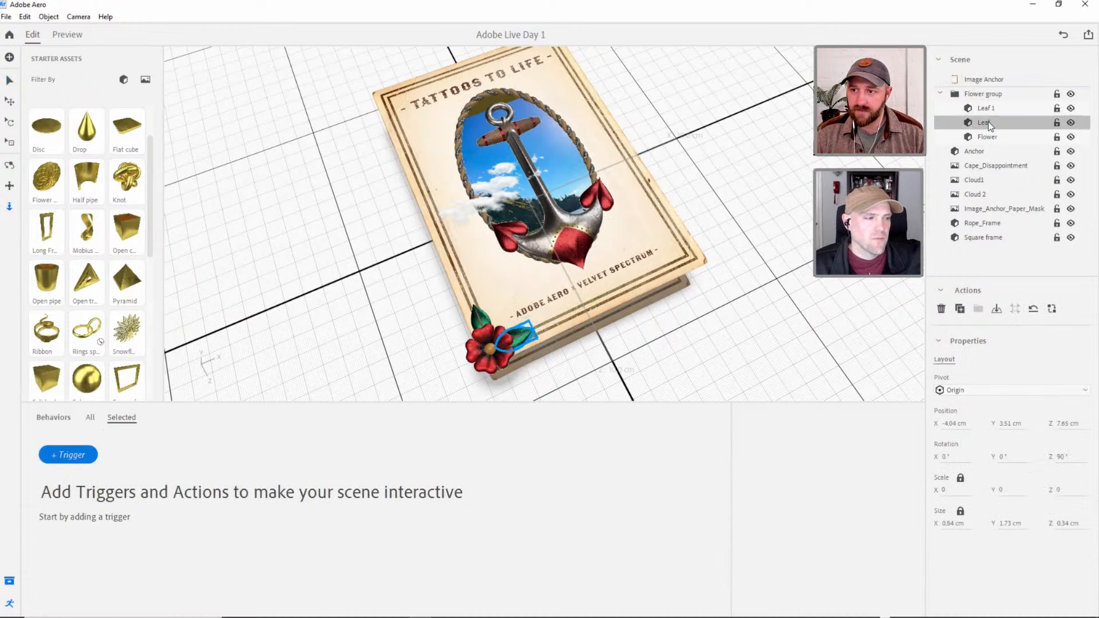
pyautogui.click(63, 455)
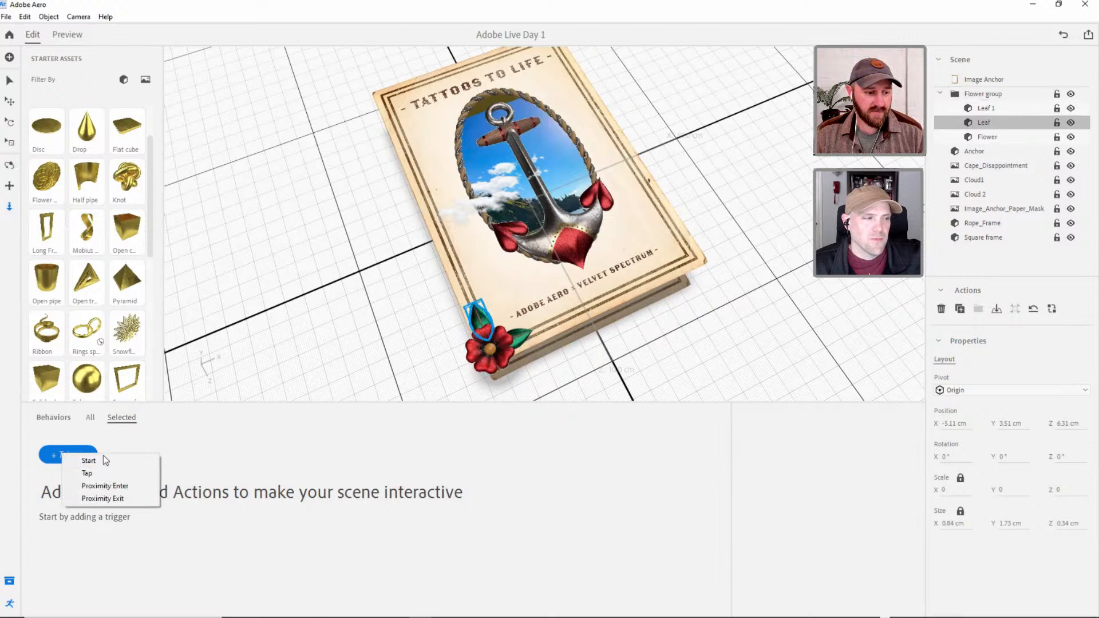
pyautogui.click(102, 458)
pyautogui.click(64, 478)
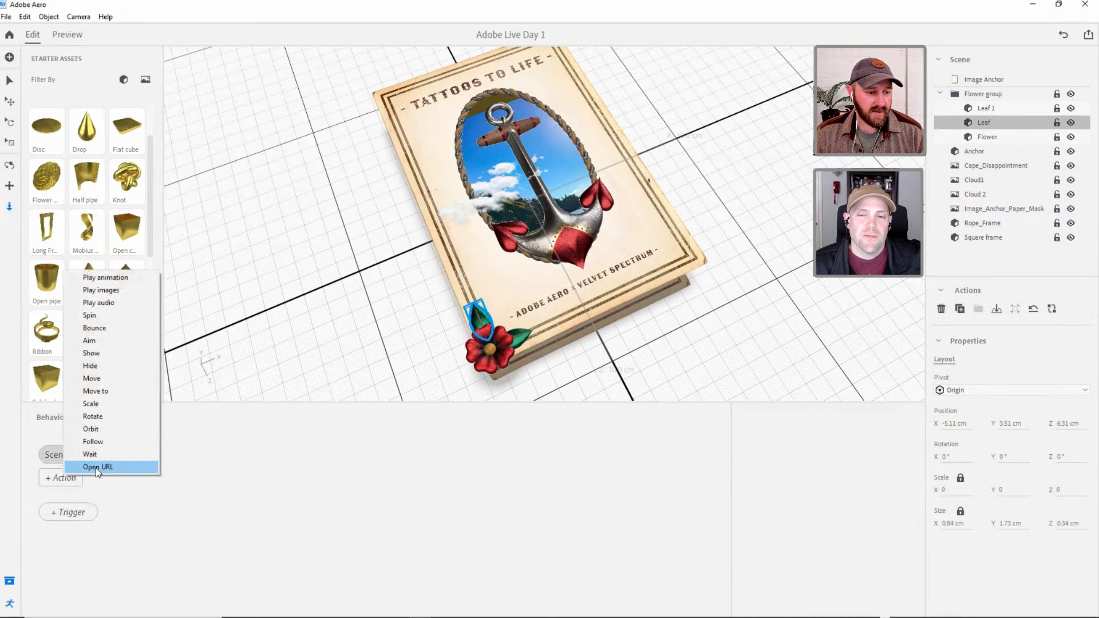
pyautogui.click(90, 417)
pyautogui.click(48, 496)
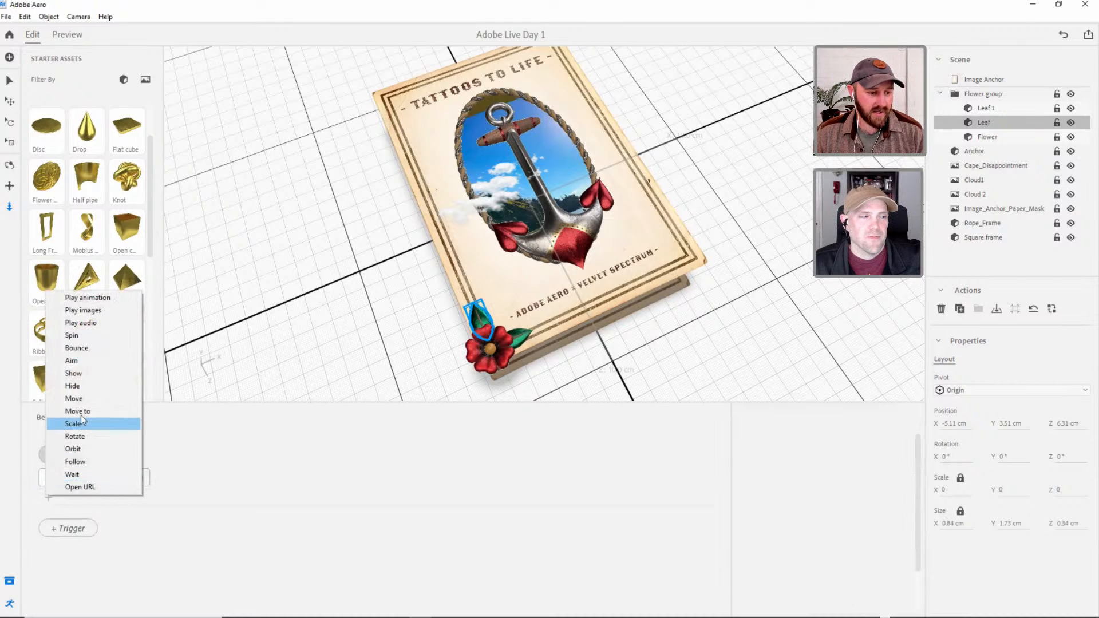
pyautogui.click(80, 401)
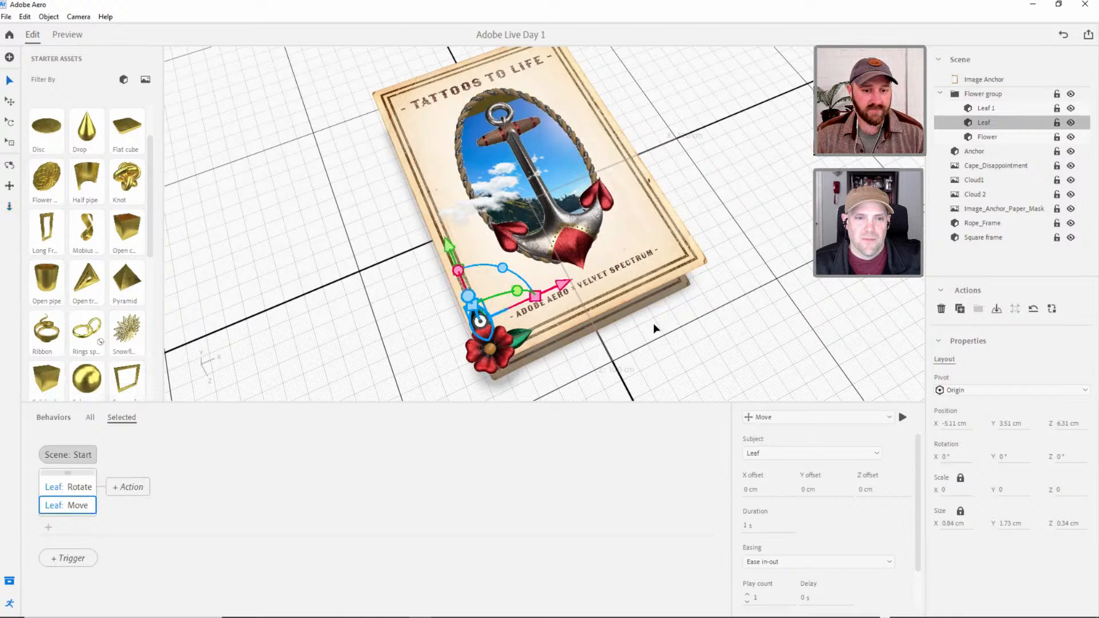
# Hide the starter assets library and shrink the behaviors area slightly to give the scene view more room.
pyautogui.press('3')
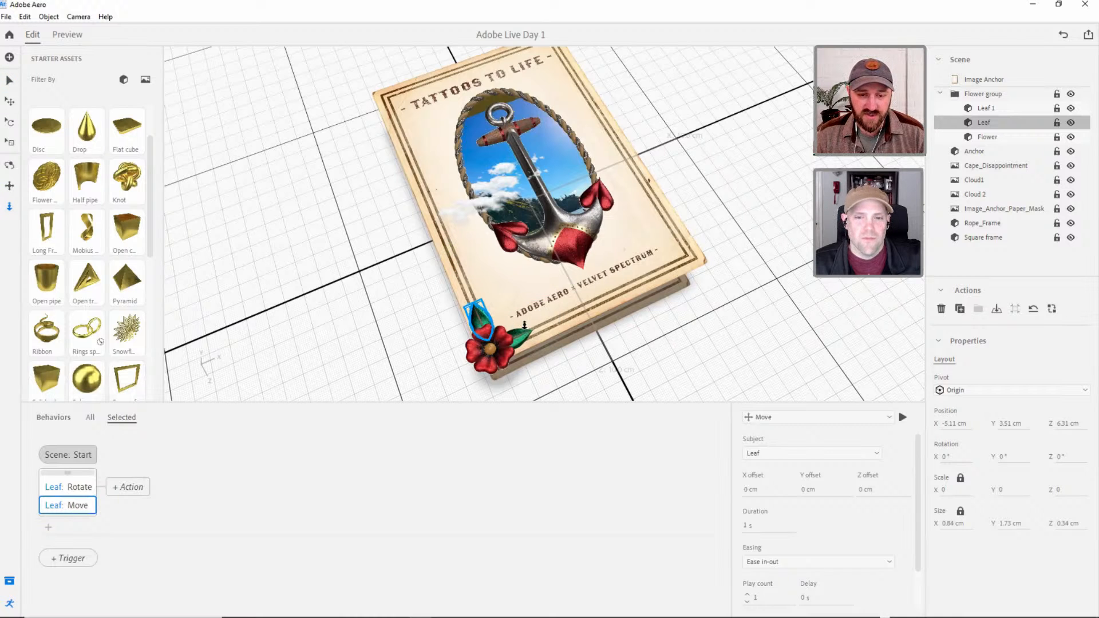
pyautogui.moveTo(559, 310); pyautogui.dragTo(579, 407, button='right')
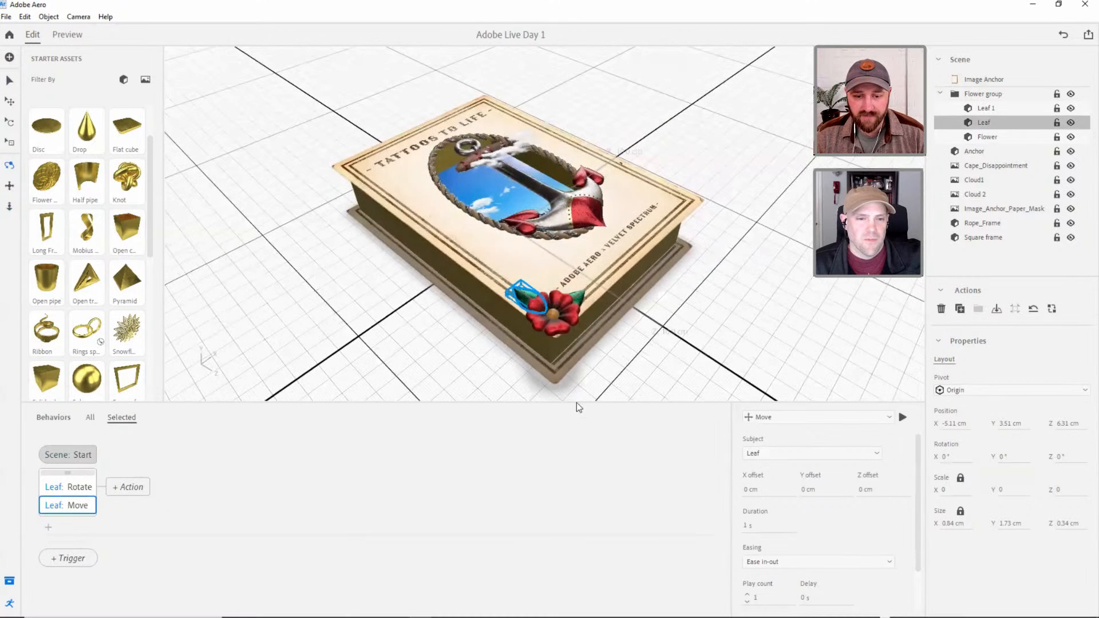
pyautogui.moveTo(574, 403); pyautogui.dragTo(571, 484)
pyautogui.click(10, 80)
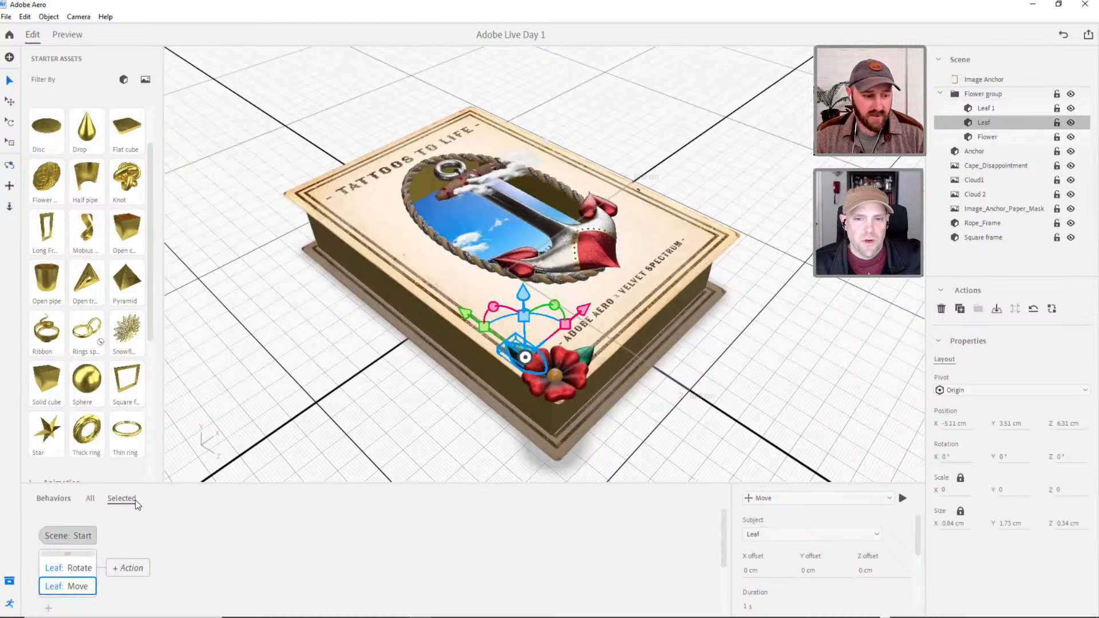
pyautogui.moveTo(187, 481); pyautogui.dragTo(187, 432)
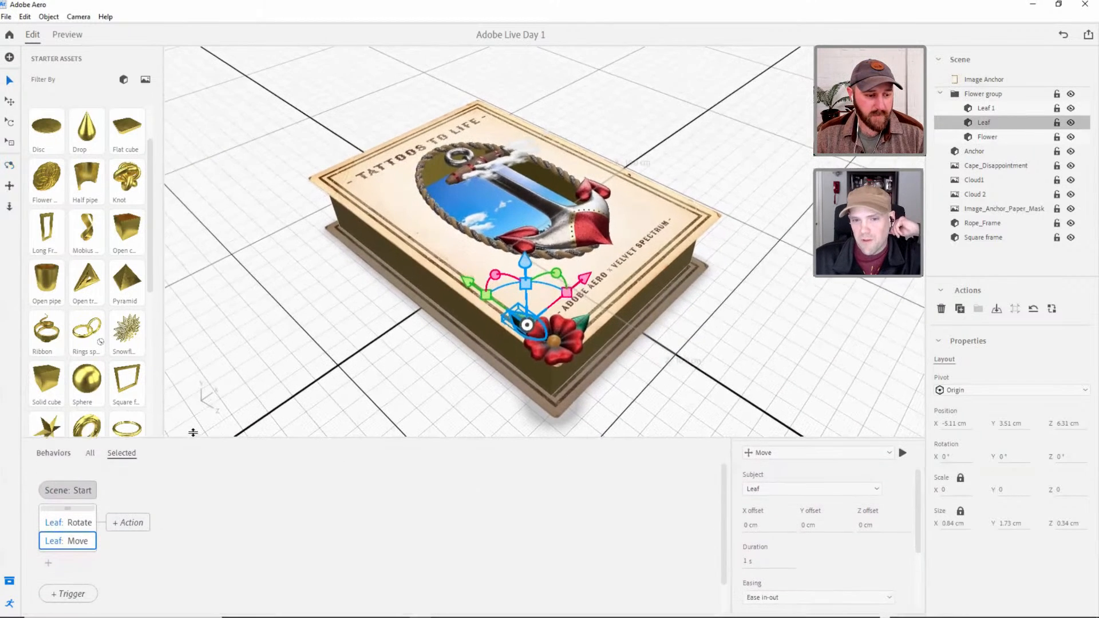
pyautogui.click(8, 583)
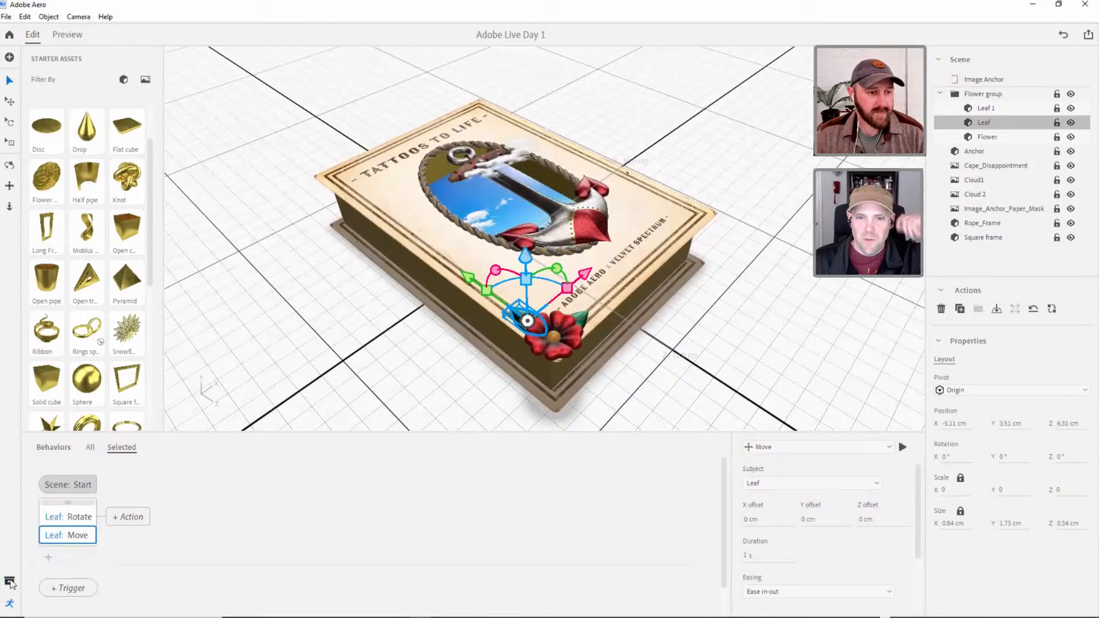
# Examine the book scene from several angles, checking the depth of the anchor, clouds and corner flower from above and from the side.
pyautogui.moveTo(492, 326); pyautogui.dragTo(547, 281, button='middle')
pyautogui.scroll(1, 547, 282)
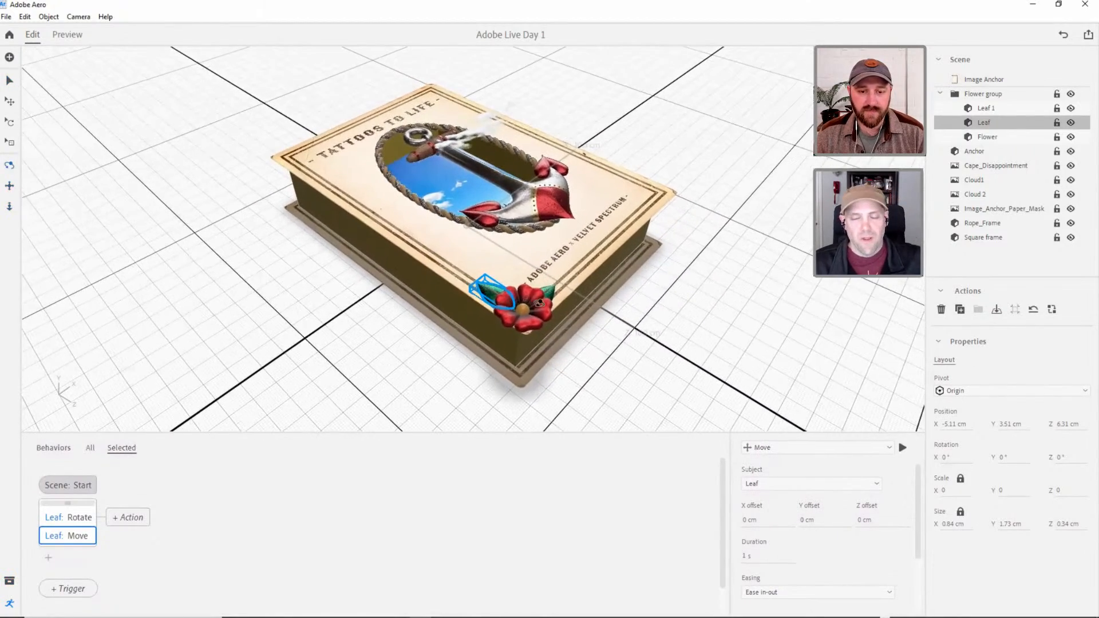
pyautogui.moveTo(539, 304); pyautogui.dragTo(518, 321, button='right')
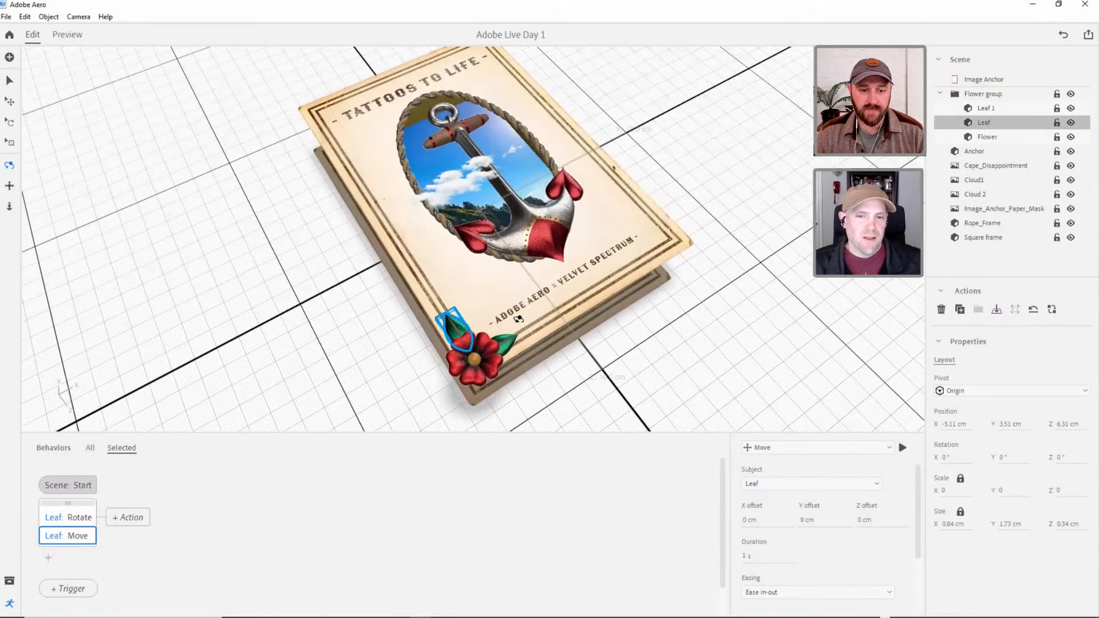
pyautogui.click(632, 355)
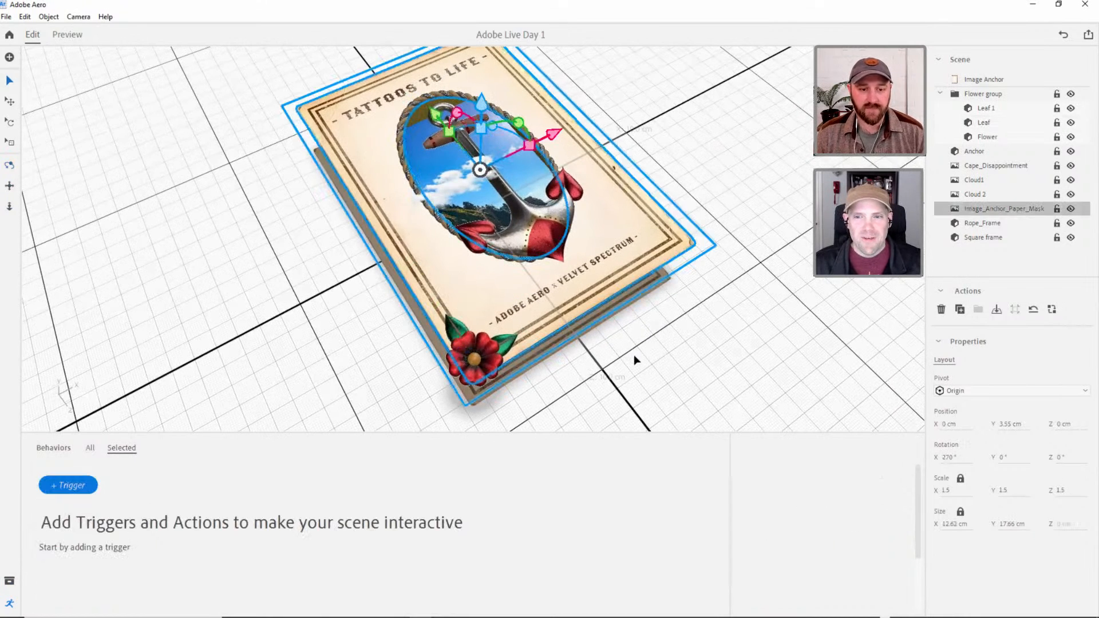
pyautogui.click(666, 363)
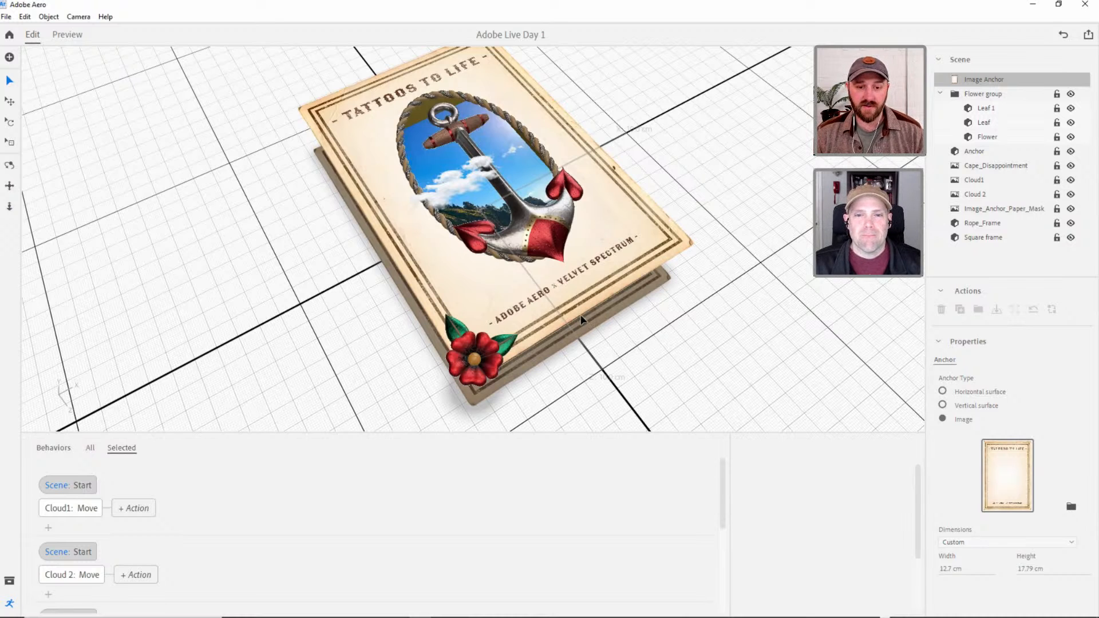
pyautogui.moveTo(549, 323); pyautogui.dragTo(559, 354, button='middle')
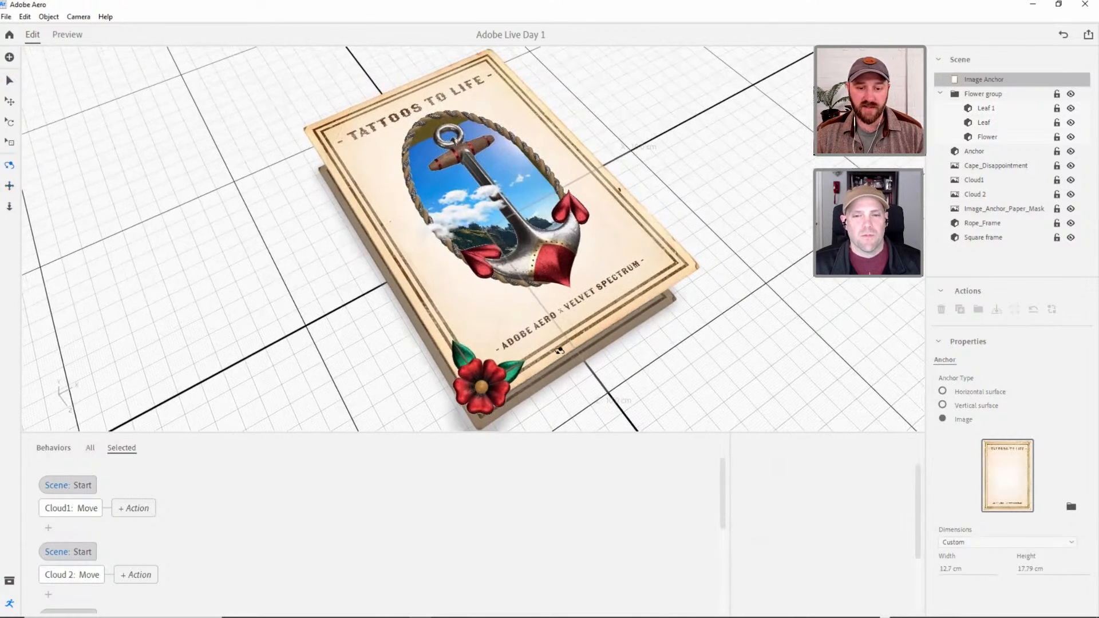
pyautogui.moveTo(560, 353); pyautogui.dragTo(559, 350, button='right')
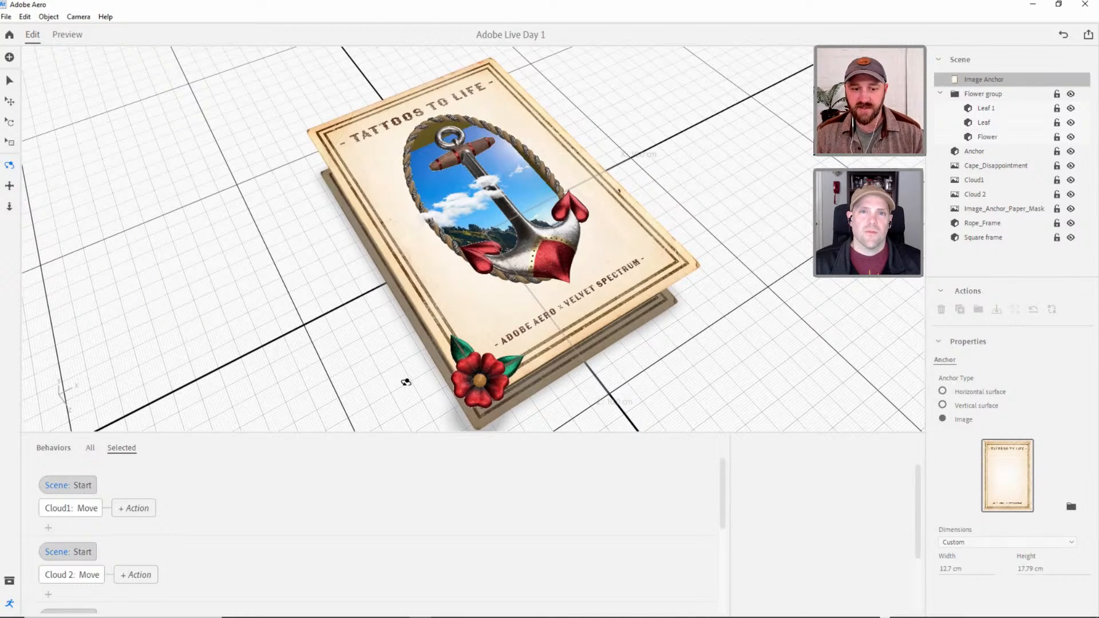
pyautogui.moveTo(559, 303); pyautogui.dragTo(495, 374)
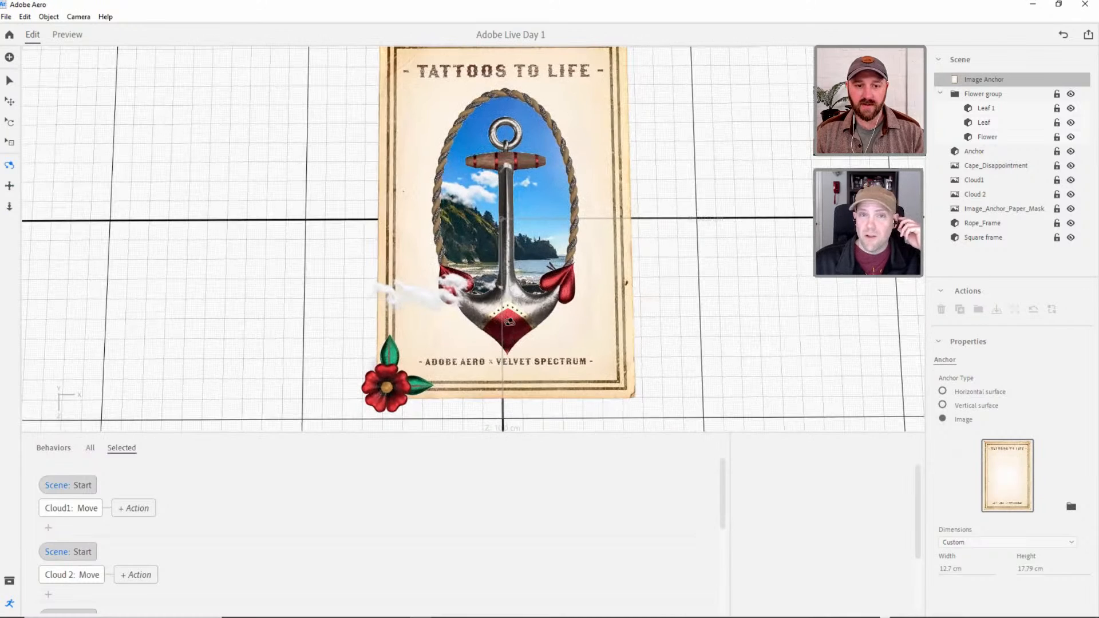
pyautogui.moveTo(508, 322); pyautogui.dragTo(516, 327)
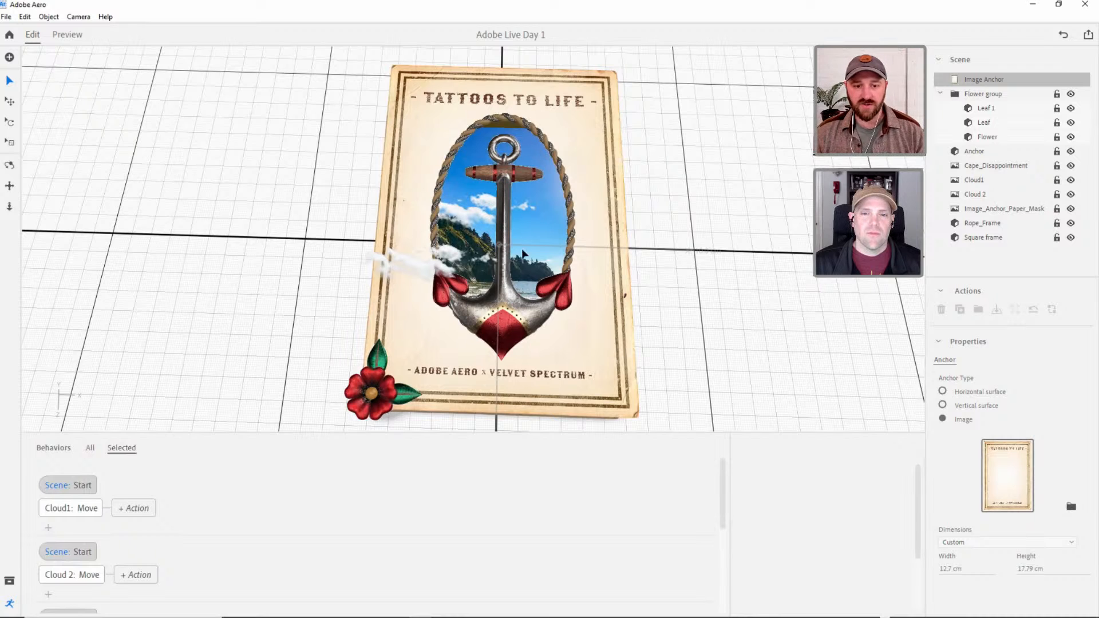
pyautogui.moveTo(463, 303); pyautogui.dragTo(530, 322, button='right')
pyautogui.moveTo(508, 373); pyautogui.dragTo(530, 386, button='right')
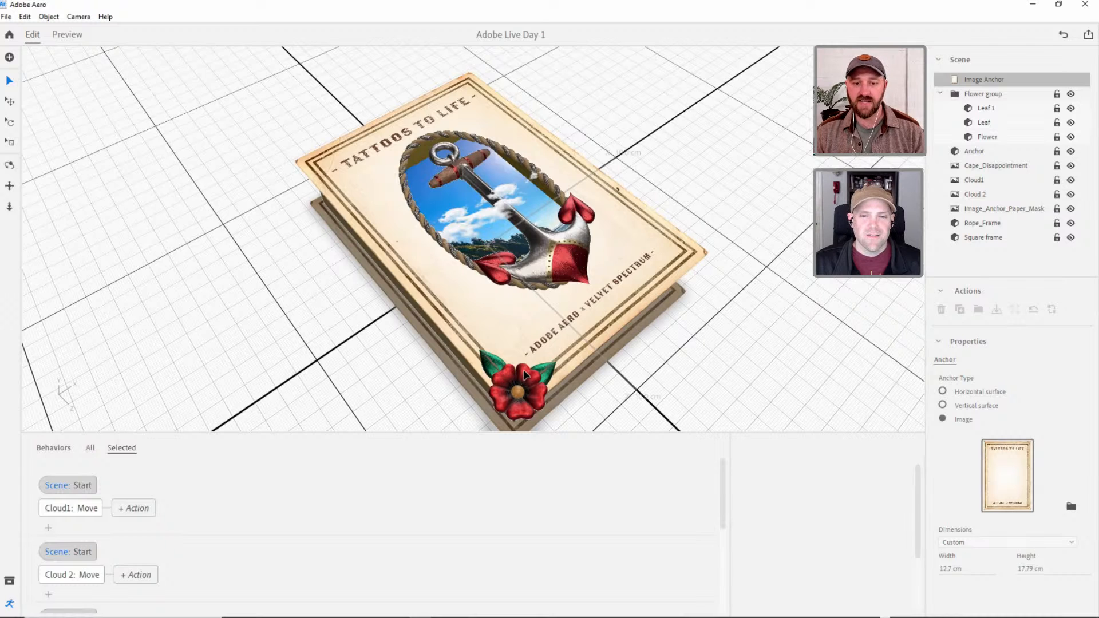
pyautogui.moveTo(553, 243); pyautogui.dragTo(574, 228, button='right')
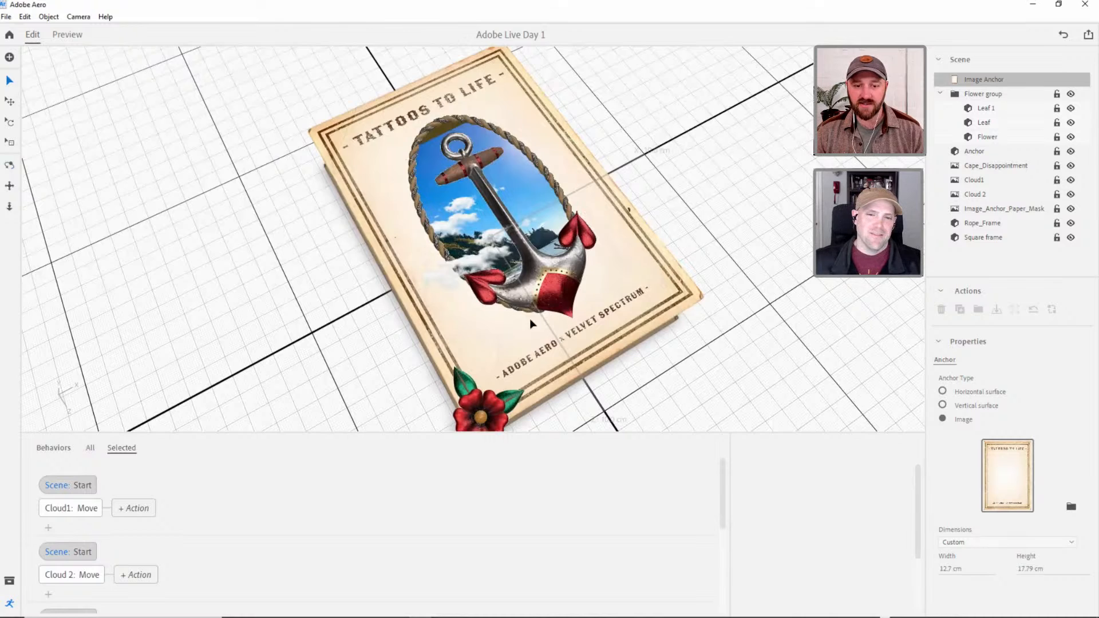
pyautogui.moveTo(576, 281); pyautogui.dragTo(563, 315, button='right')
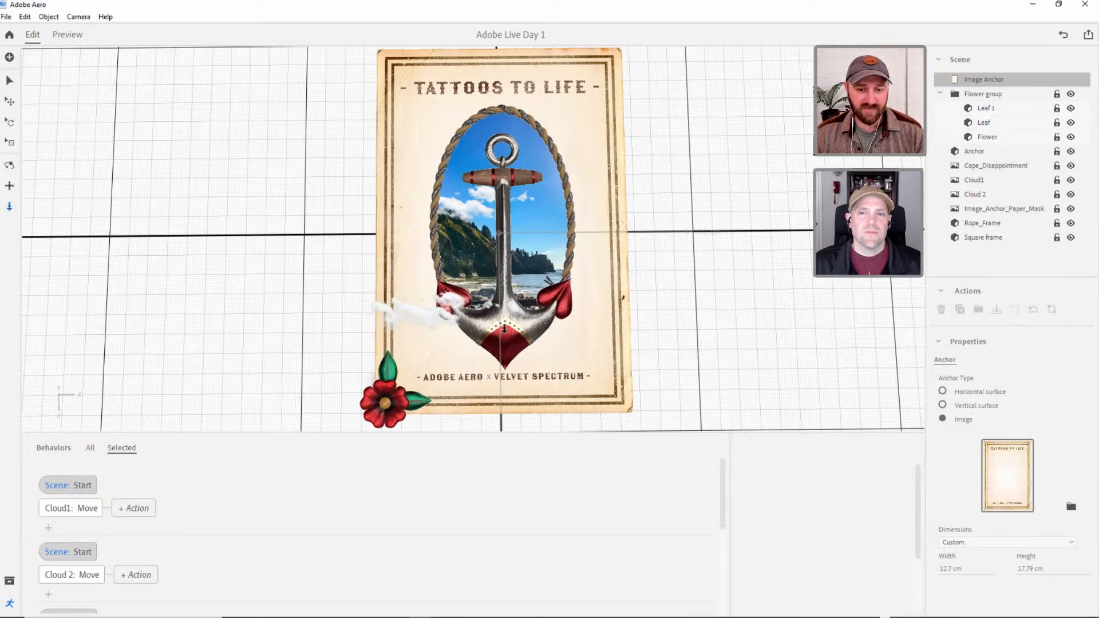
pyautogui.scroll(1, 530, 317)
pyautogui.moveTo(509, 324); pyautogui.dragTo(559, 275, button='right')
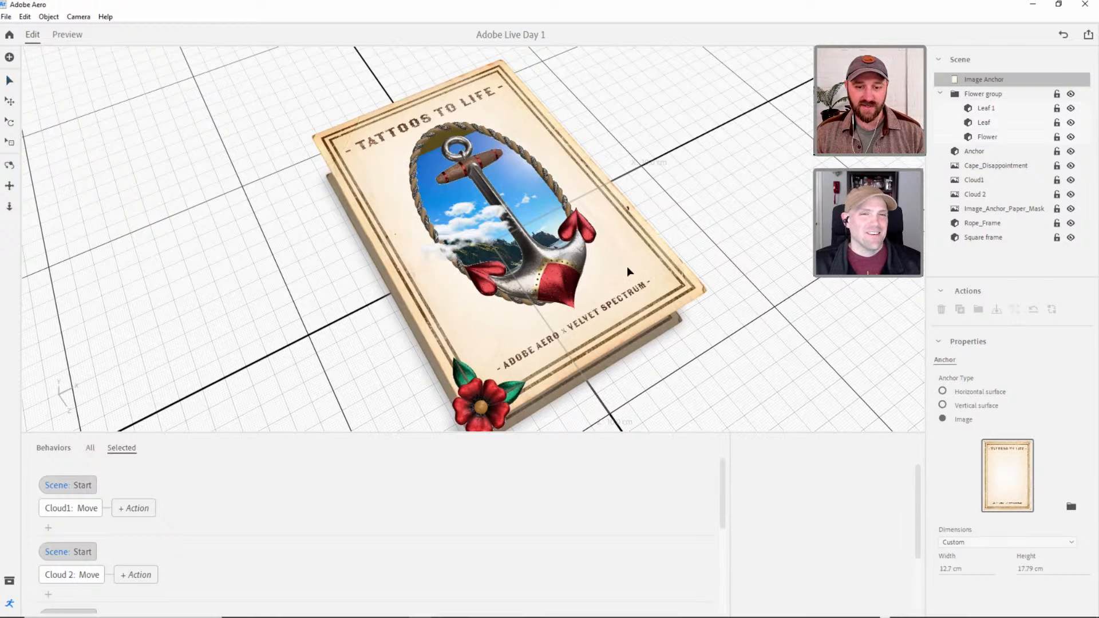
pyautogui.moveTo(628, 267); pyautogui.dragTo(543, 322, button='right')
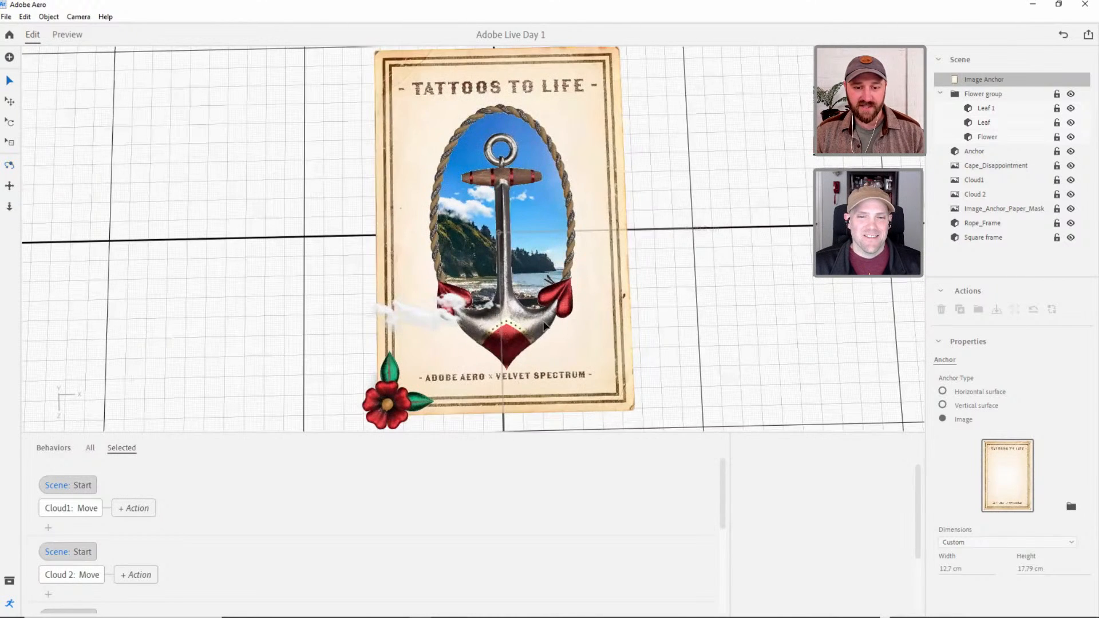
pyautogui.click(543, 325)
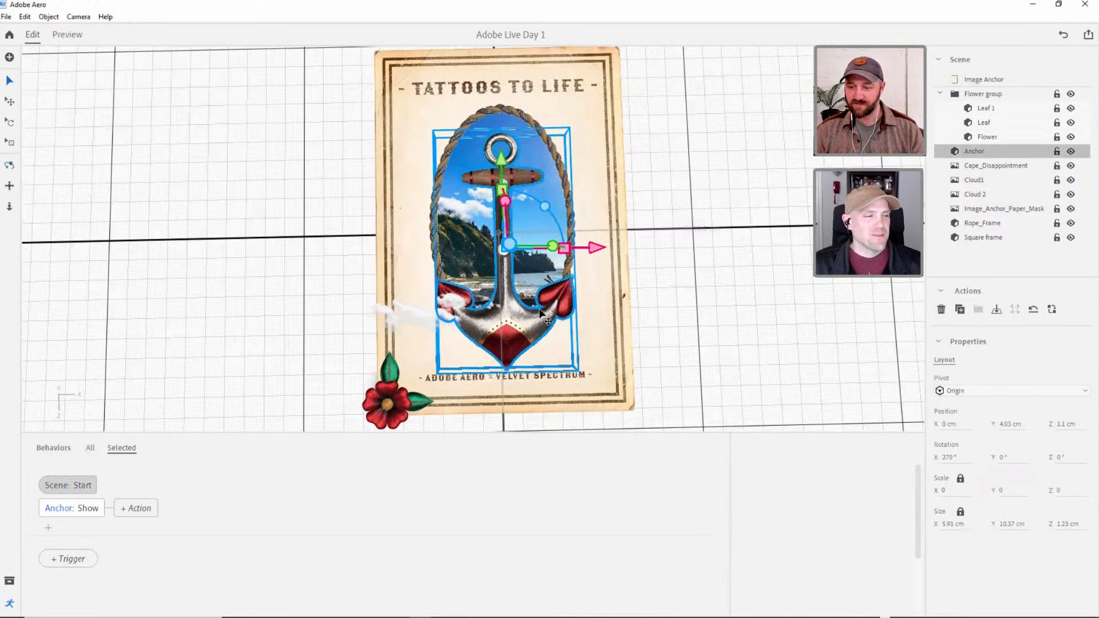
pyautogui.click(1059, 424)
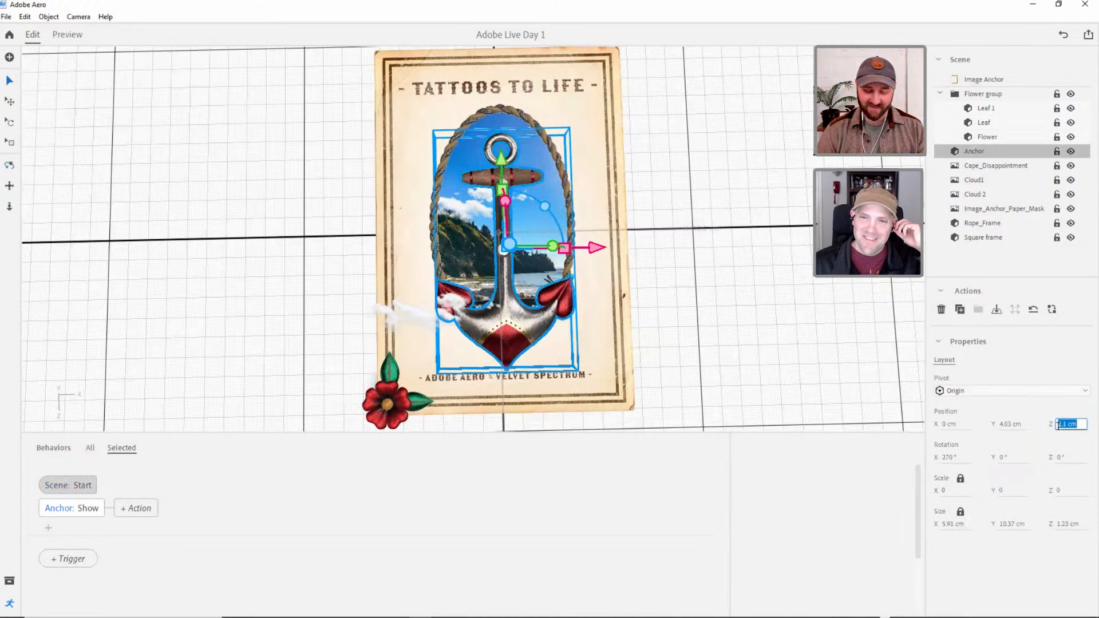
pyautogui.write('0')
pyautogui.press('Return')
pyautogui.hotkey('ctrl', 'z')
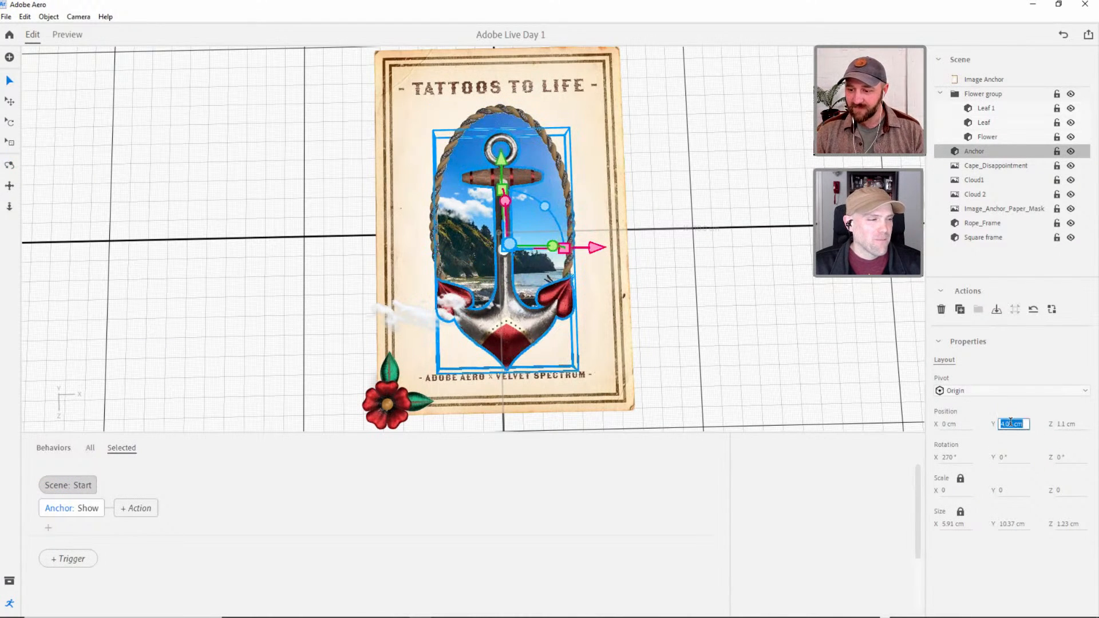
pyautogui.click(459, 334)
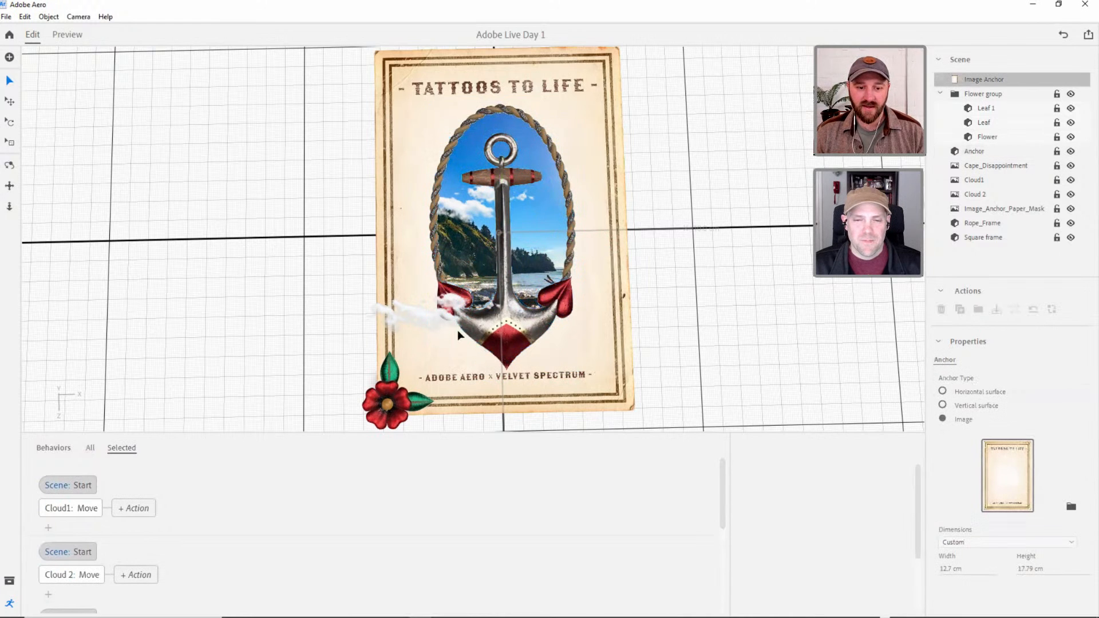
# Open the settings of the upper leaf's Rotate action and enlarge the behaviors area to show more of them.
pyautogui.click(397, 379)
pyautogui.click(989, 124)
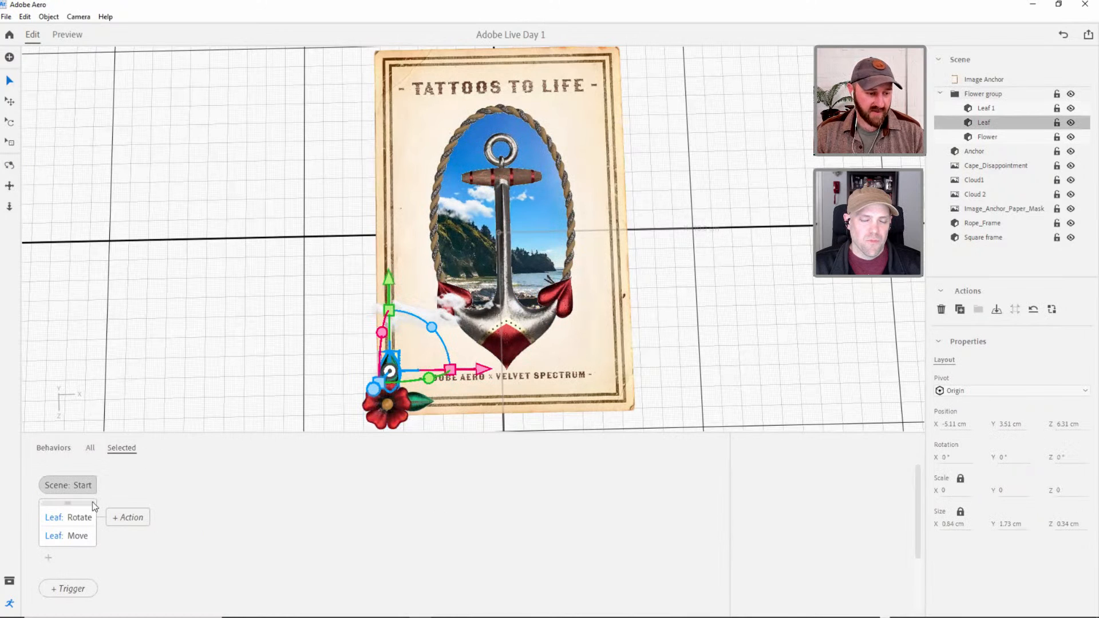
pyautogui.click(79, 517)
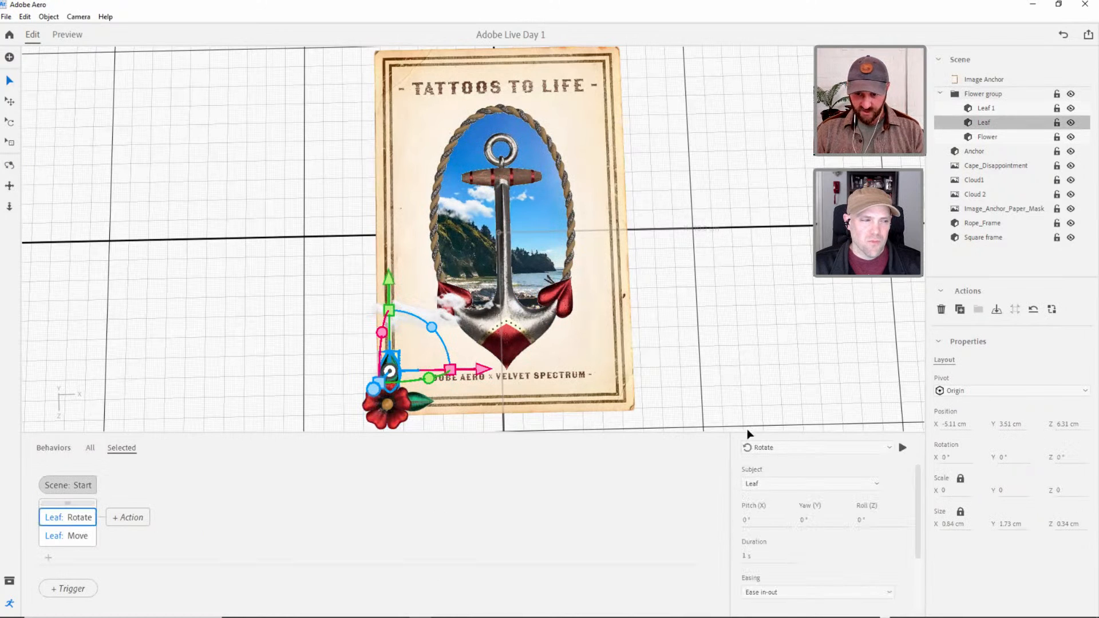
pyautogui.moveTo(747, 432); pyautogui.dragTo(746, 386)
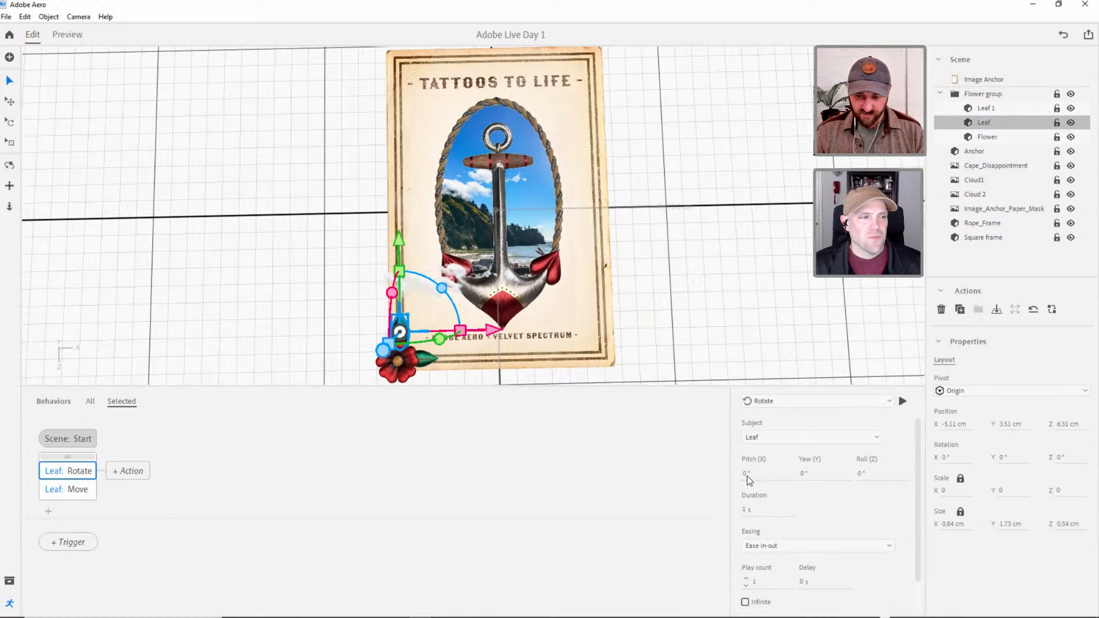
# Set the leaf's Rotate action to 2° pitch, 2° yaw and 2° roll, keeping the 1 s duration.
pyautogui.click(747, 475)
pyautogui.write('2')
pyautogui.press('Tab')
pyautogui.write('2')
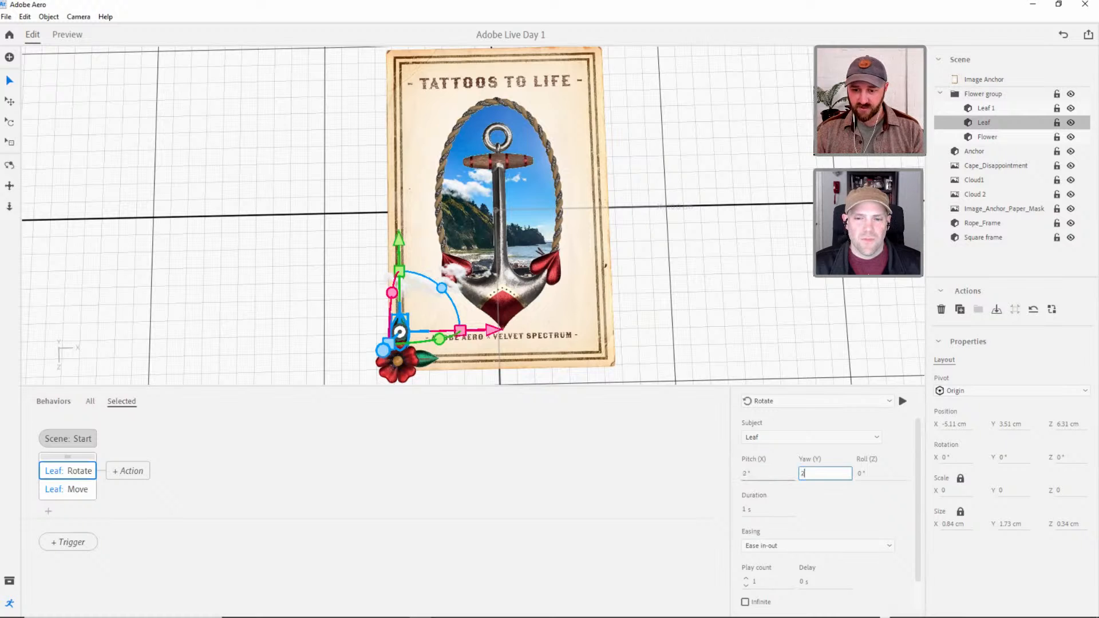
pyautogui.press('Tab')
pyautogui.write('2')
pyautogui.press('Tab')
pyautogui.click(856, 512)
pyautogui.click(747, 509)
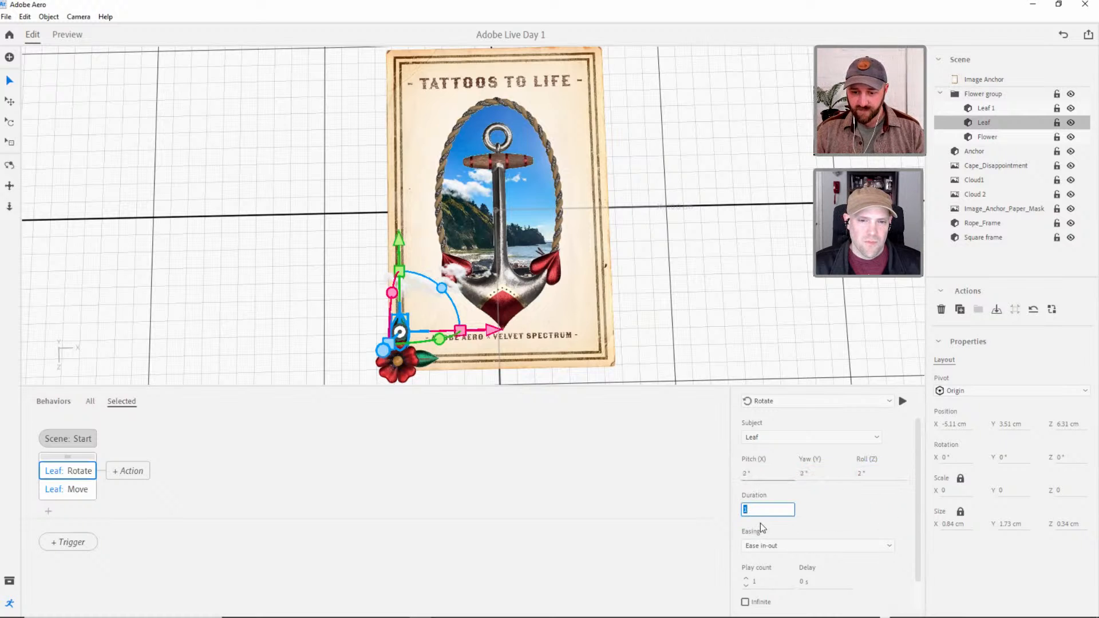
pyautogui.click(854, 501)
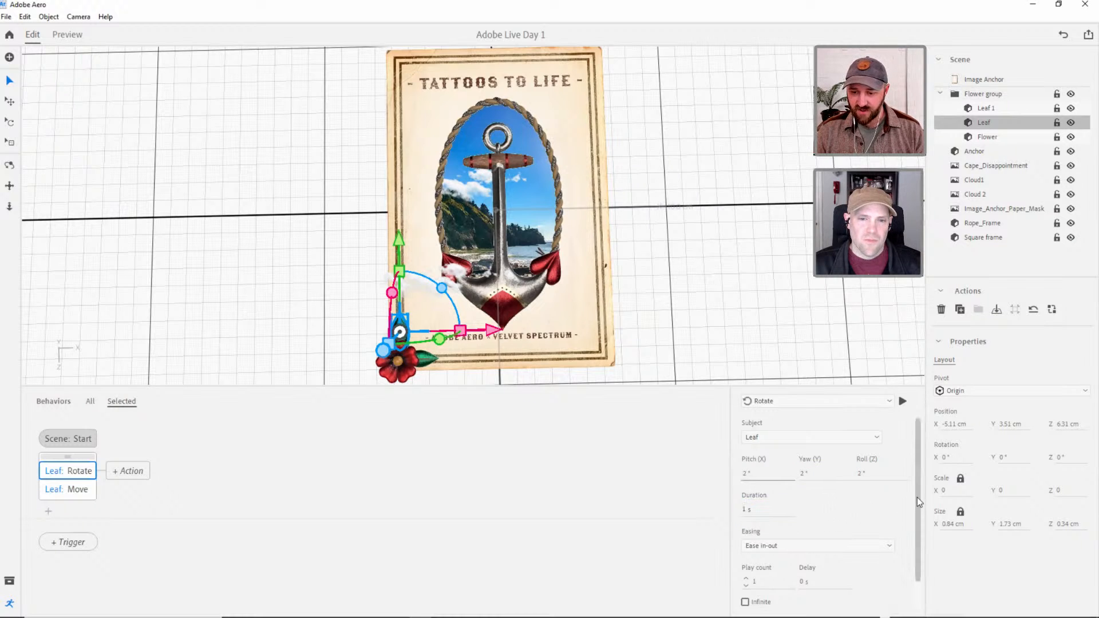
pyautogui.scroll(-1, 919, 503)
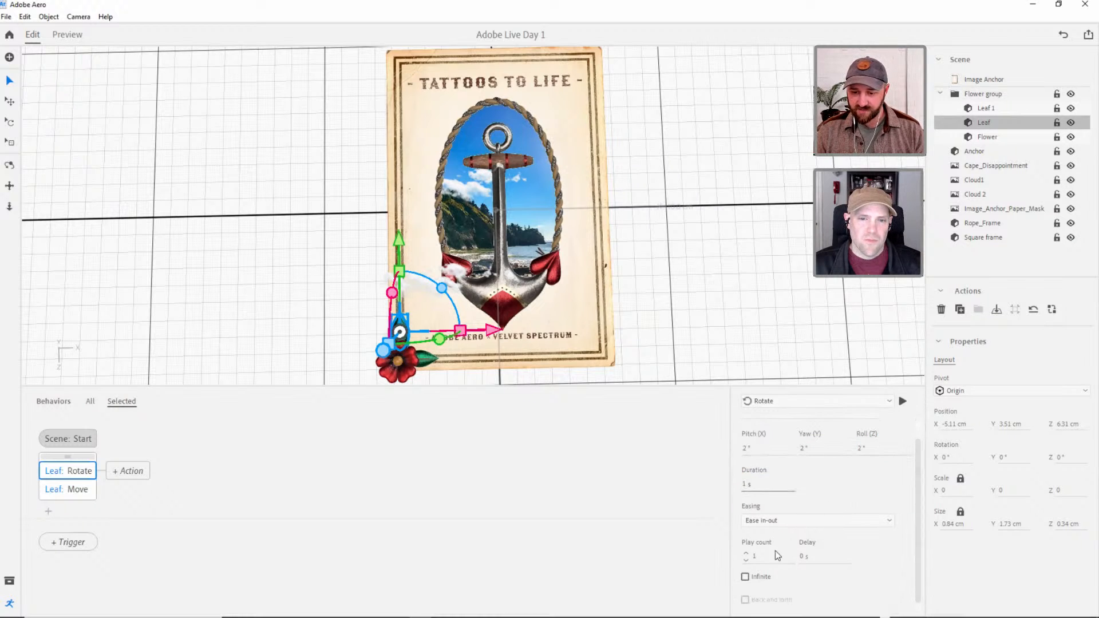
# Make the leaf's Rotate action repeat infinitely and preview the animated scene from an angled view.
pyautogui.click(746, 577)
pyautogui.scroll(-1, 915, 524)
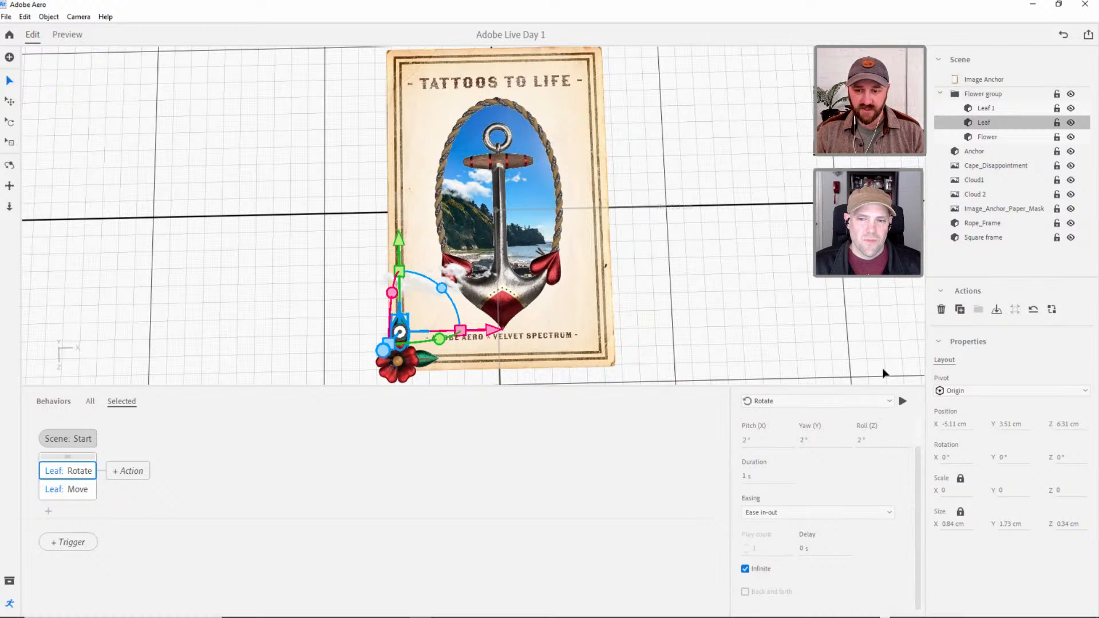
pyautogui.click(67, 34)
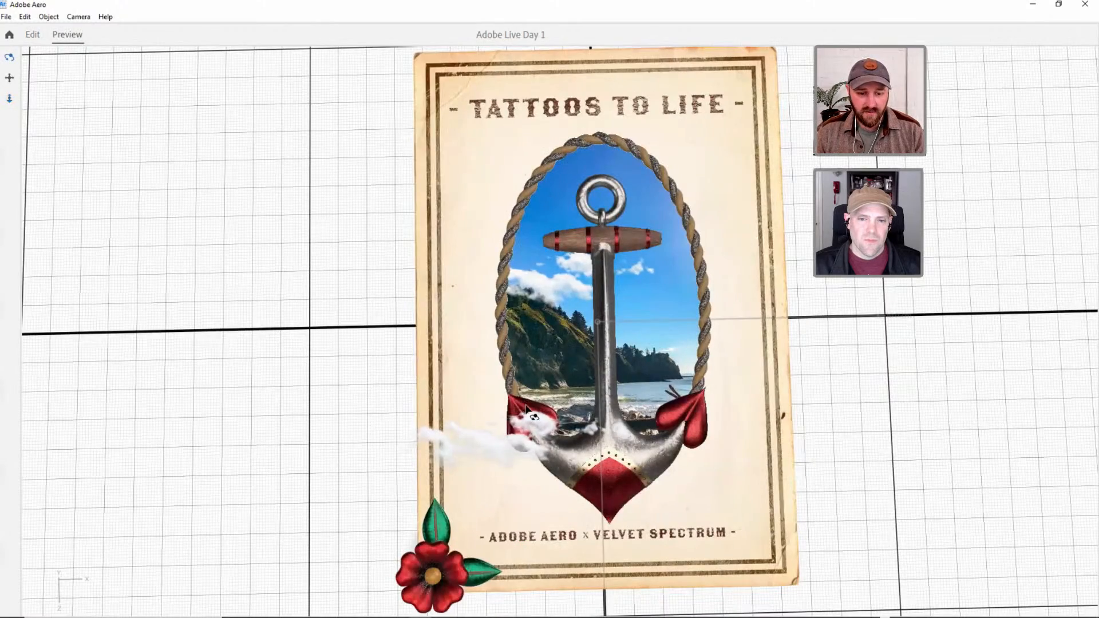
pyautogui.moveTo(455, 537); pyautogui.dragTo(550, 502)
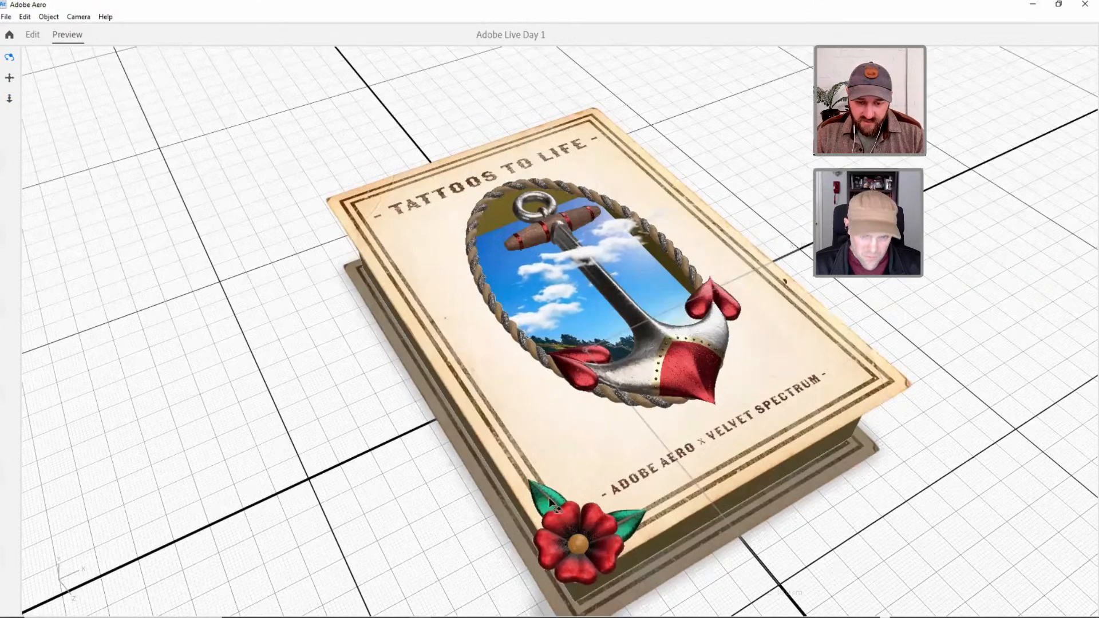
pyautogui.moveTo(542, 379); pyautogui.dragTo(536, 316, button='middle')
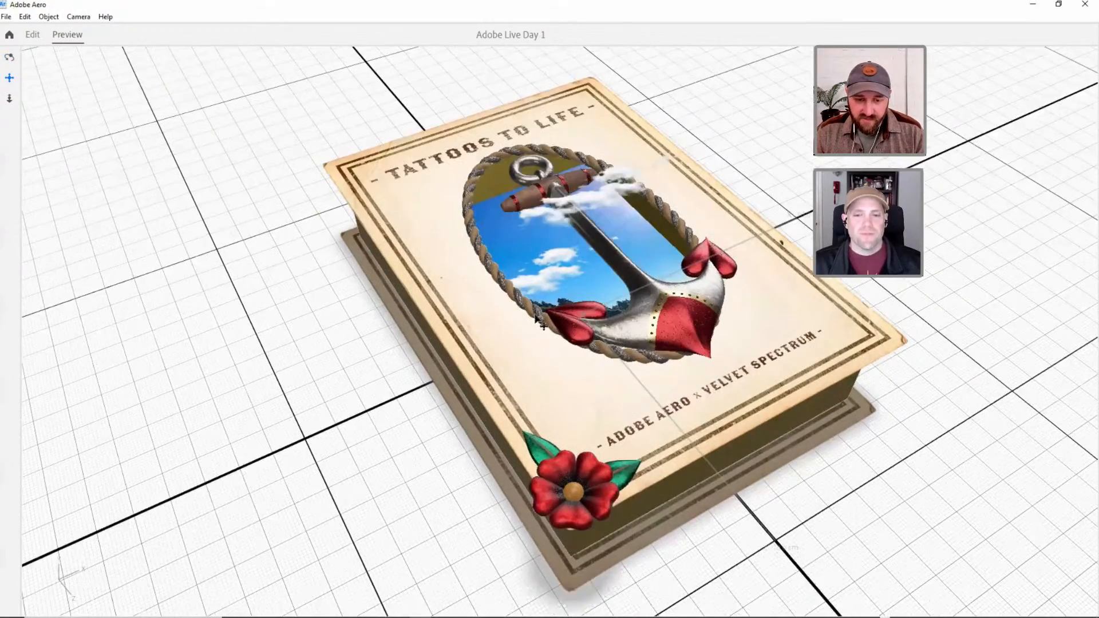
pyautogui.click(33, 34)
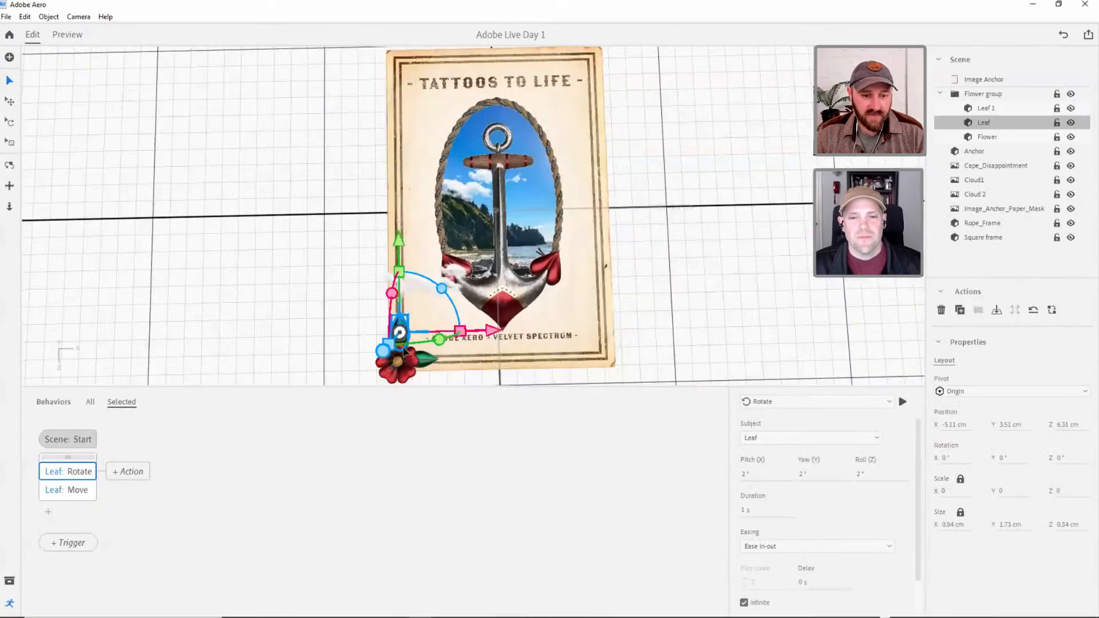
# View the book at an angle, select the upper leaf in the Flower group and open its Move action settings.
pyautogui.moveTo(407, 332); pyautogui.dragTo(475, 233, button='right')
pyautogui.moveTo(474, 232); pyautogui.dragTo(483, 220, button='middle')
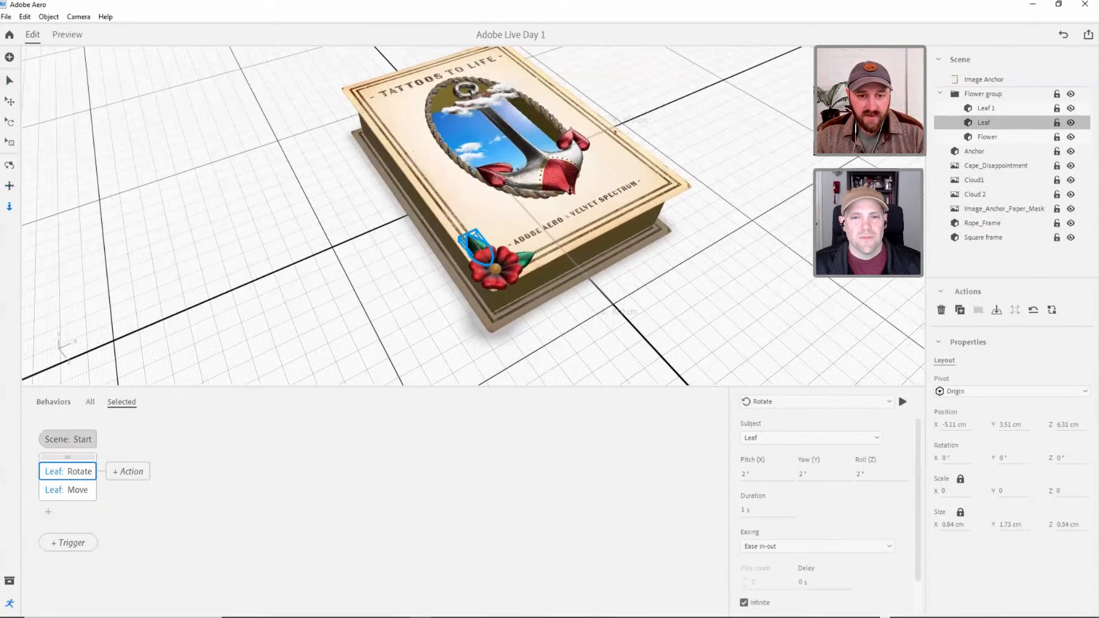
pyautogui.scroll(-5, 494, 243)
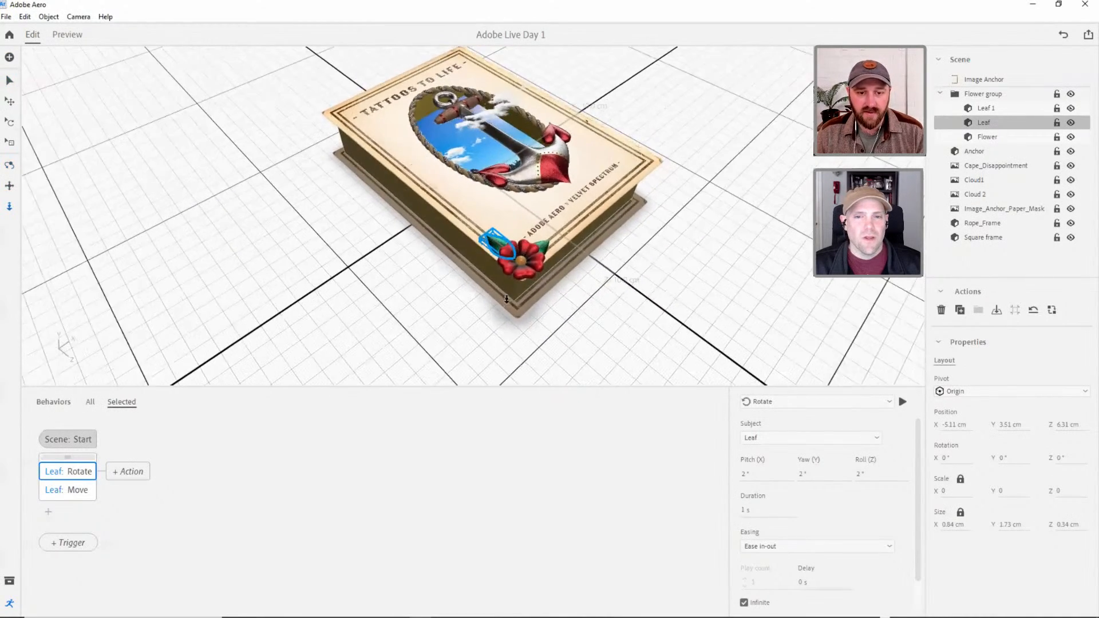
pyautogui.moveTo(522, 210); pyautogui.dragTo(524, 314)
pyautogui.click(589, 342)
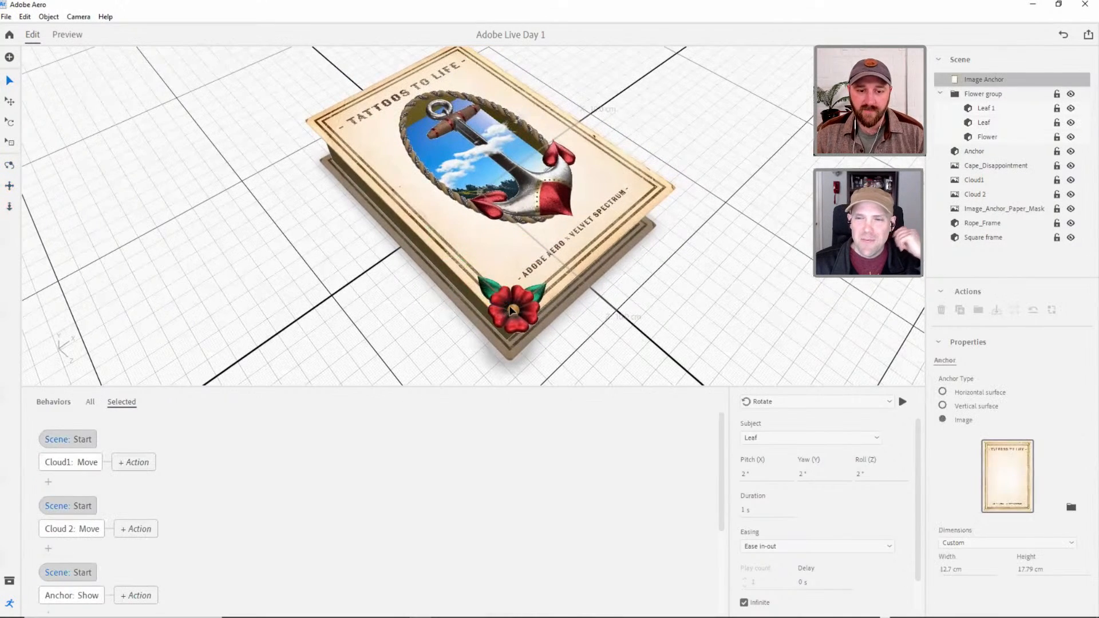
pyautogui.click(495, 290)
pyautogui.click(985, 108)
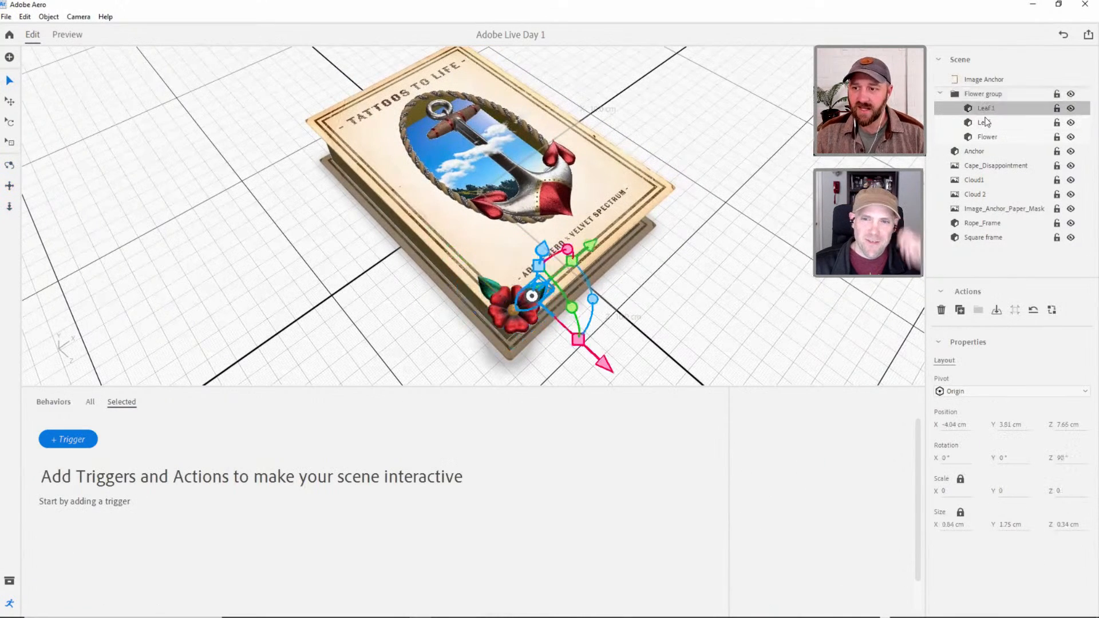
pyautogui.click(983, 124)
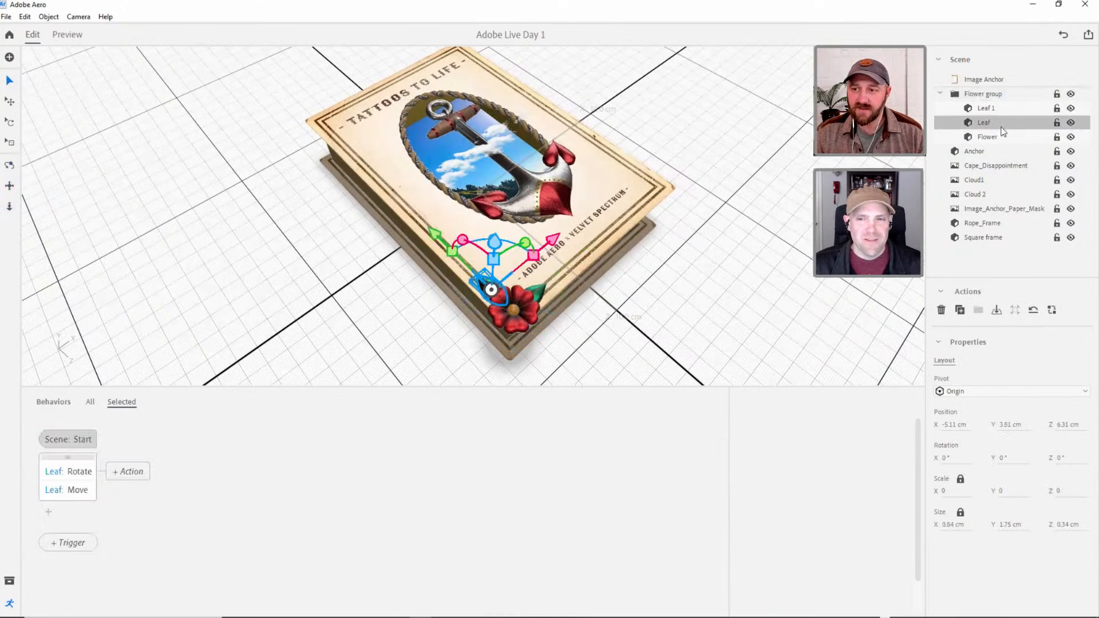
pyautogui.click(83, 493)
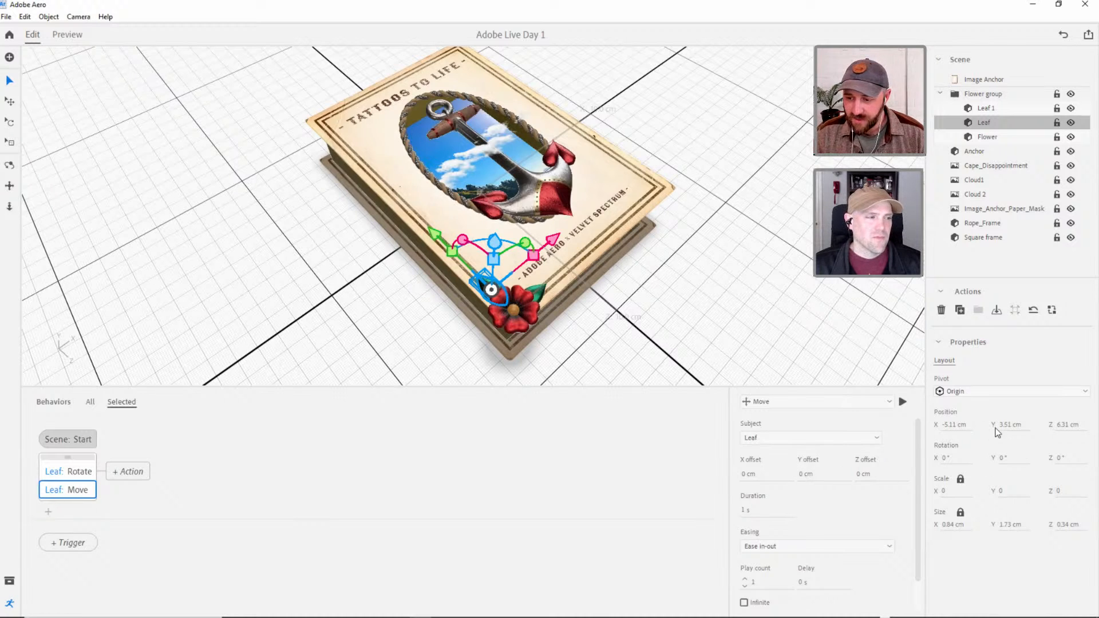
# Try shifting the leaf's position along the Y, X and Z axes to test each direction.
pyautogui.moveTo(1006, 425); pyautogui.dragTo(1018, 426)
pyautogui.hotkey('ctrl', 'z')
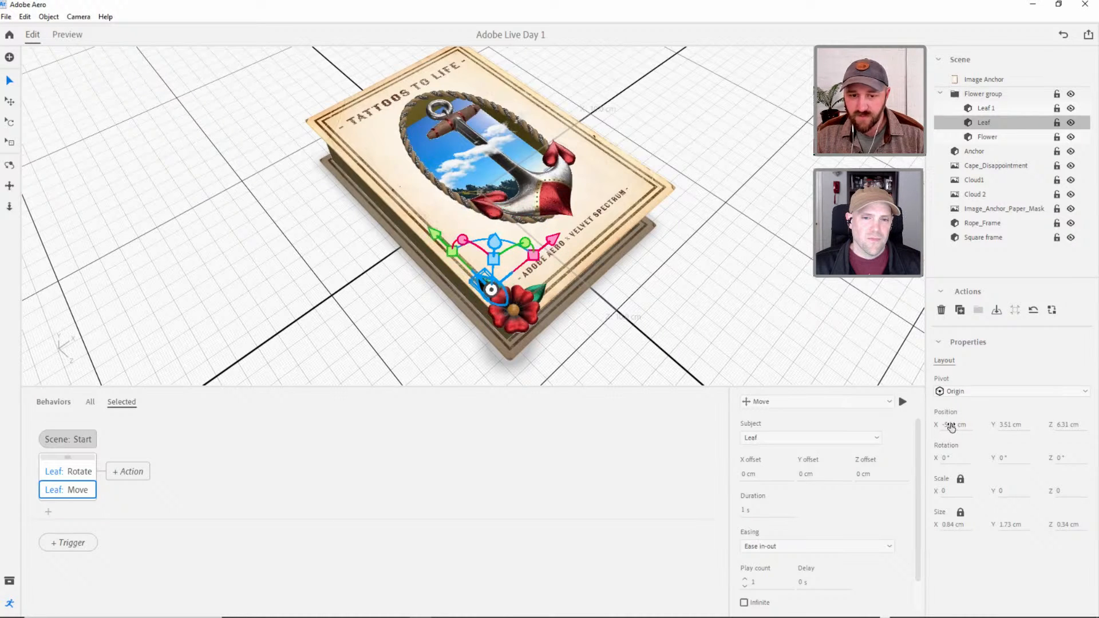
pyautogui.moveTo(950, 426); pyautogui.dragTo(952, 426)
pyautogui.moveTo(1058, 424)
pyautogui.mouseDown()
pyautogui.moveTo(1071, 424)
pyautogui.moveTo(1061, 426)
pyautogui.mouseUp()
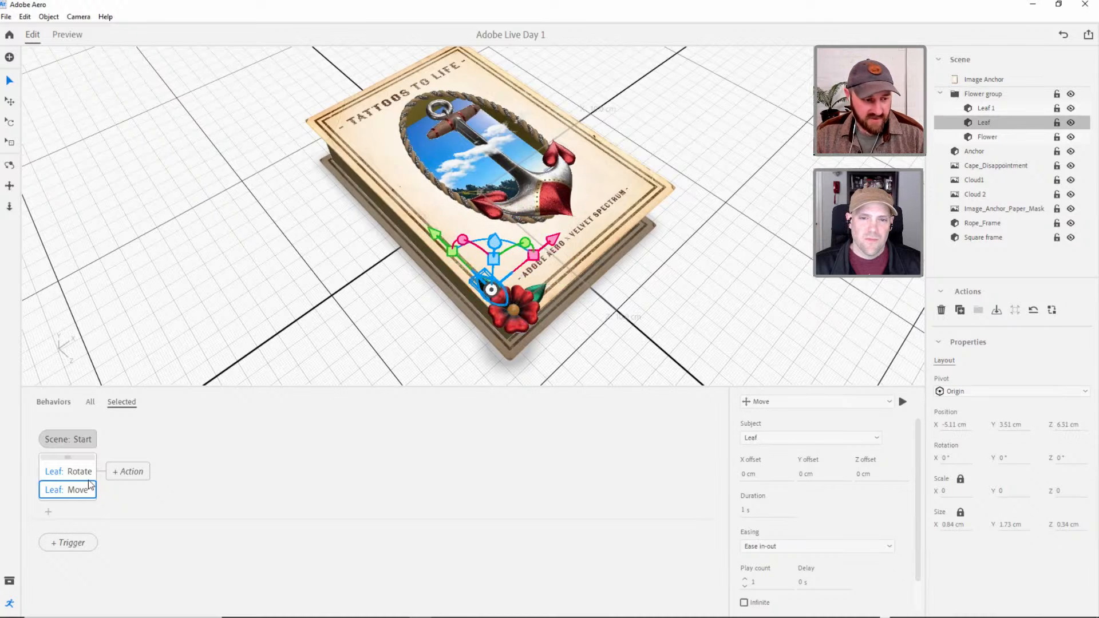
# Set the leaf's Move action to a 0.5 cm Z offset, repeating infinitely back and forth, and preview the motion.
pyautogui.click(867, 475)
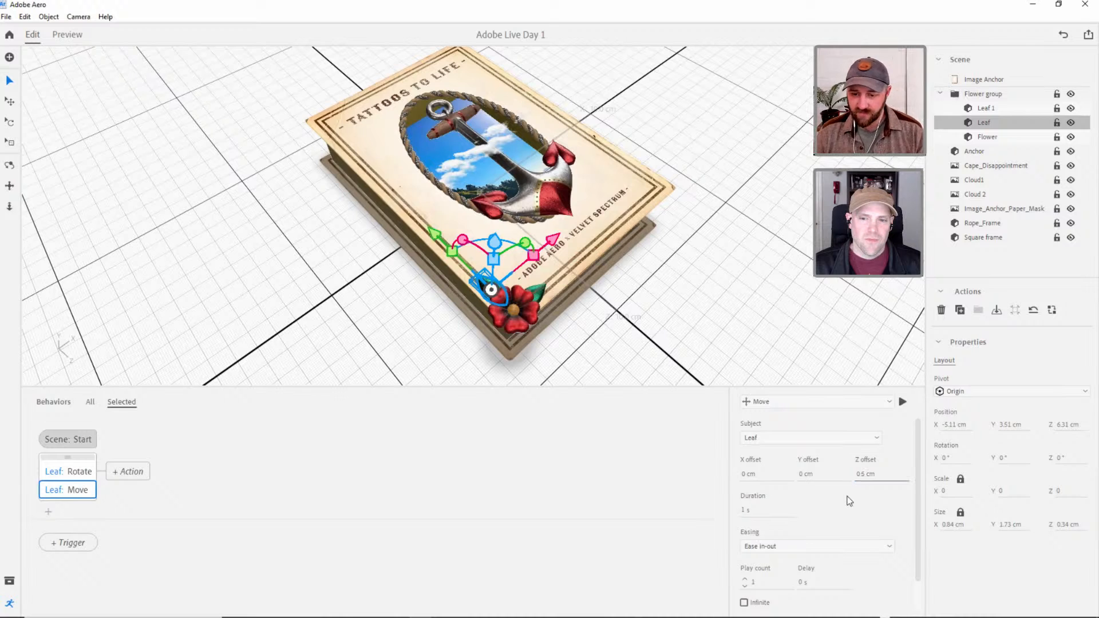
pyautogui.scroll(-1, 913, 518)
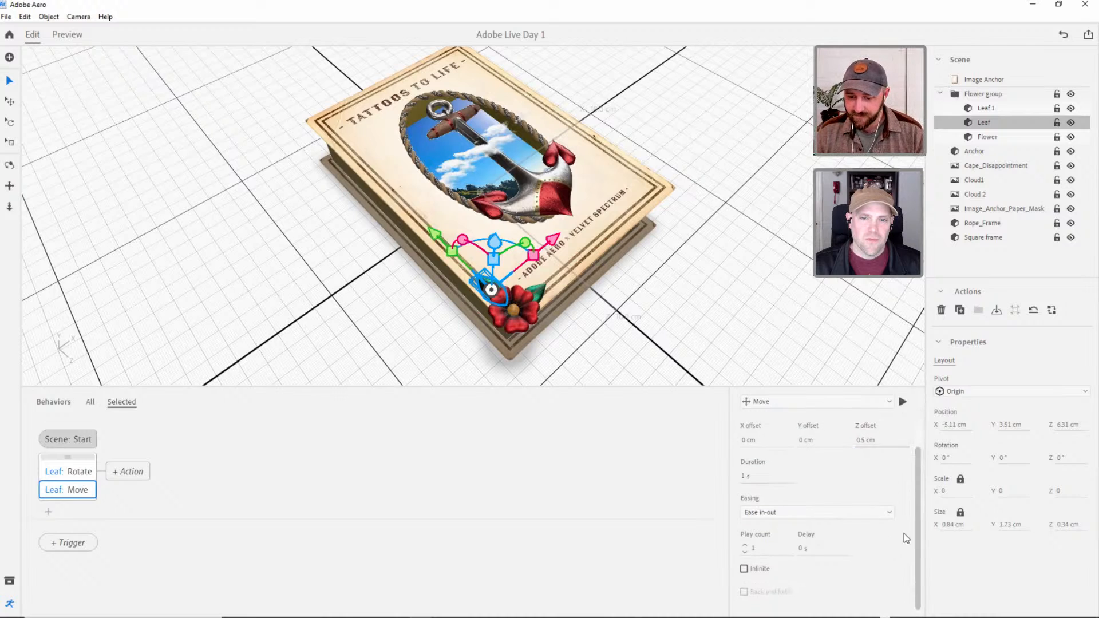
pyautogui.click(745, 569)
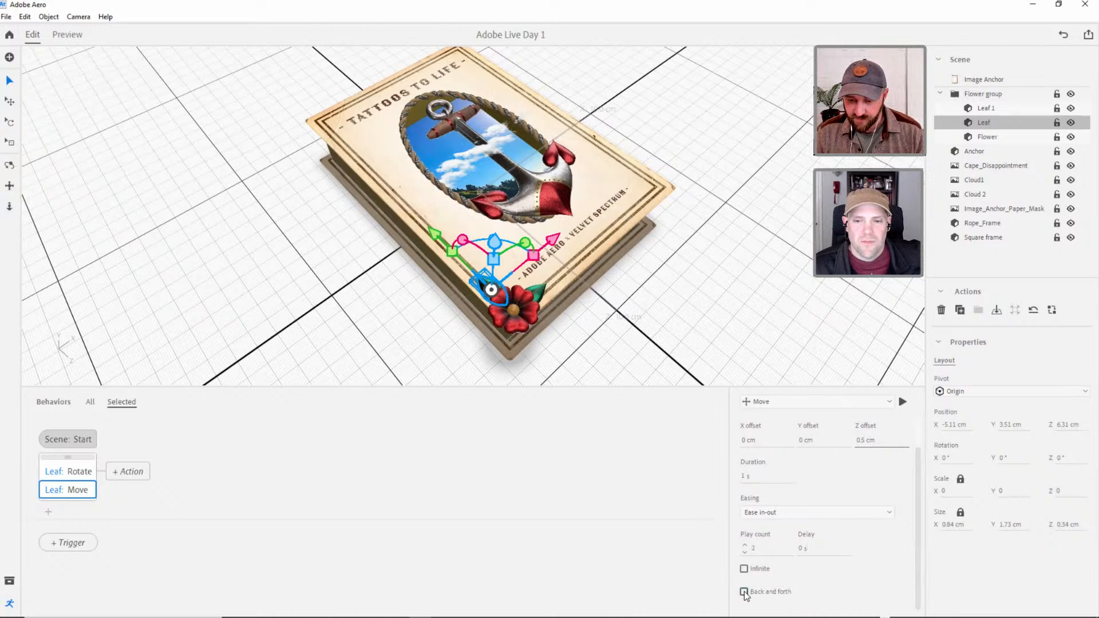
pyautogui.click(744, 568)
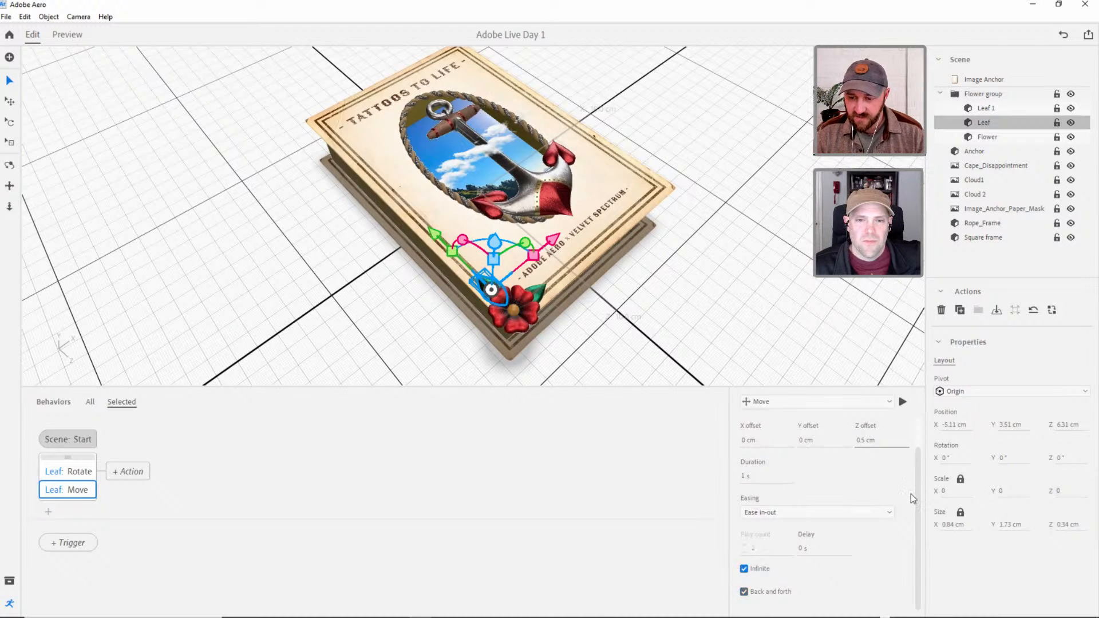
pyautogui.scroll(1, 917, 453)
pyautogui.click(60, 32)
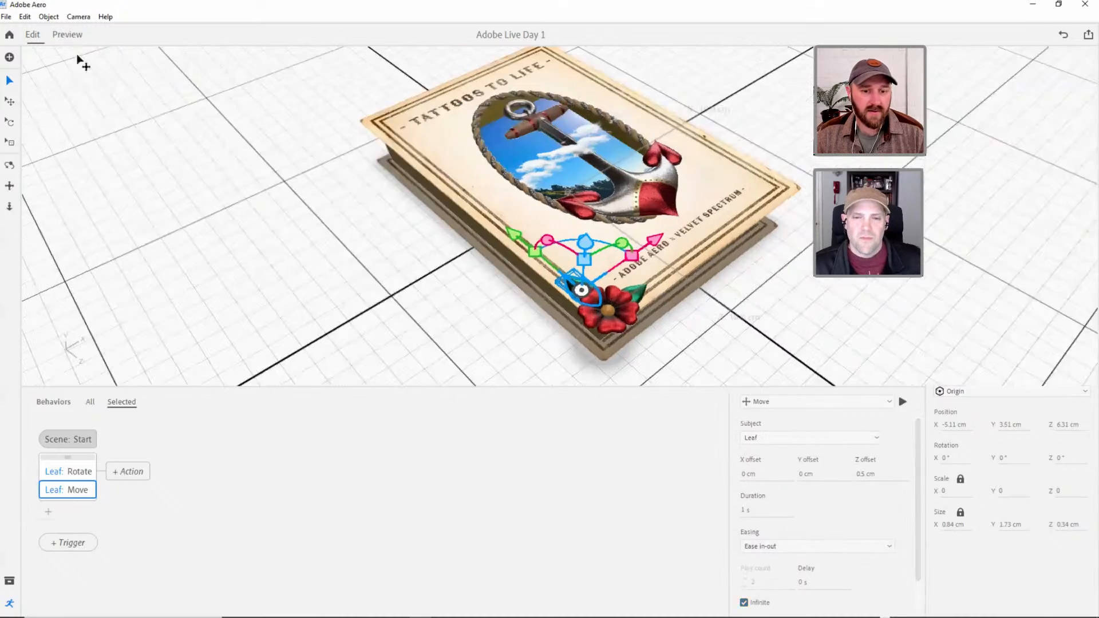
pyautogui.click(32, 36)
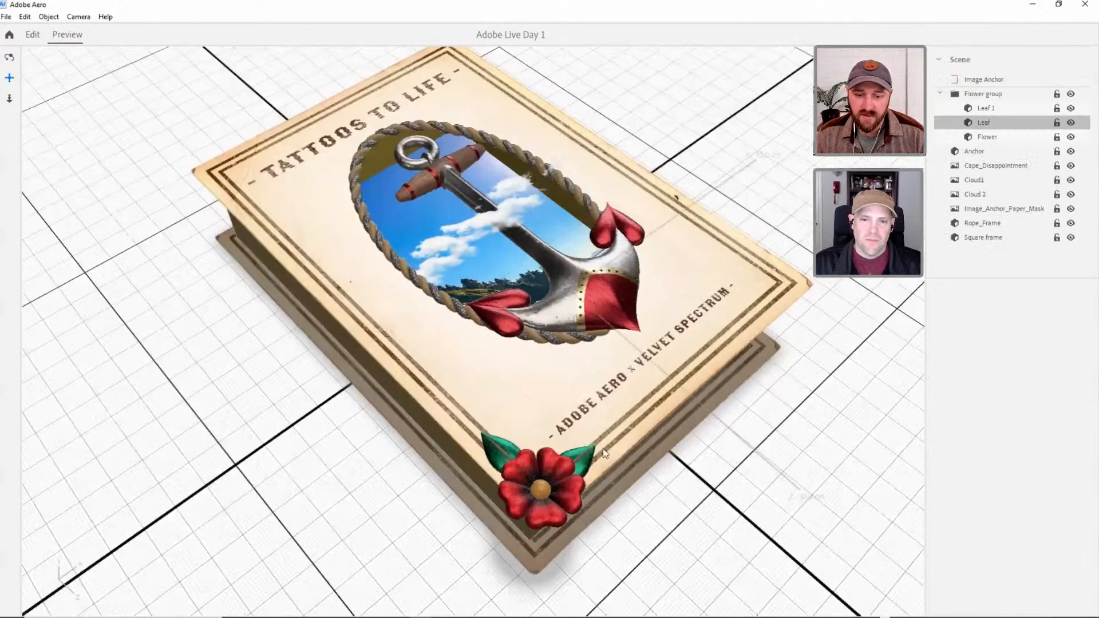
# Reselect the upper leaf in the Flower group and nudge it along its X axis to an X position of -5.22 cm.
pyautogui.click(482, 284)
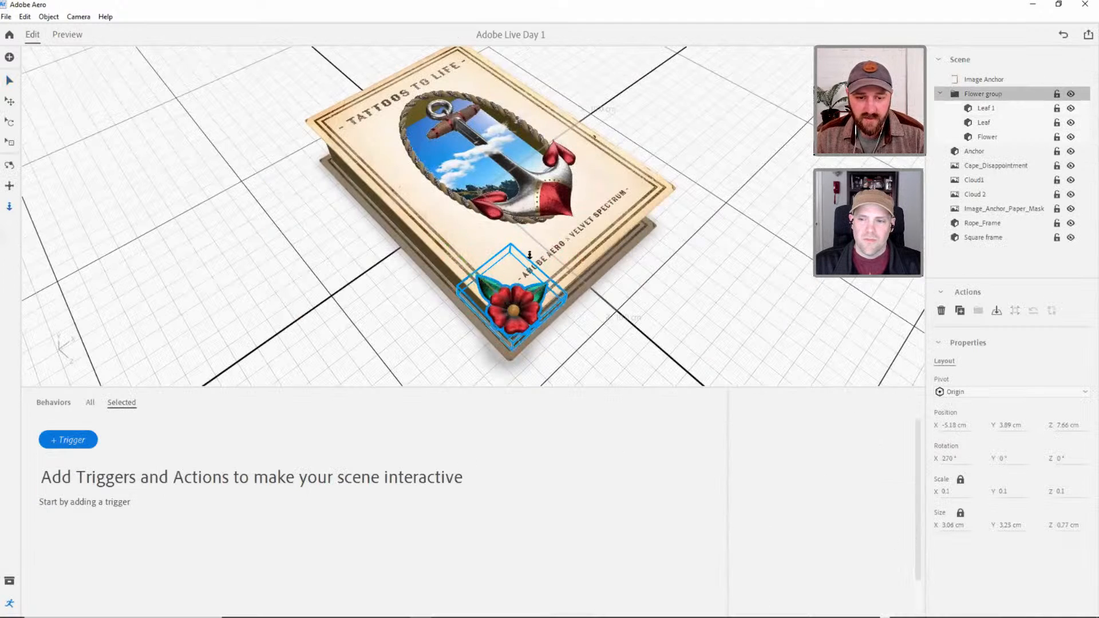
pyautogui.moveTo(503, 285); pyautogui.dragTo(514, 249, button='right')
pyautogui.click(787, 337)
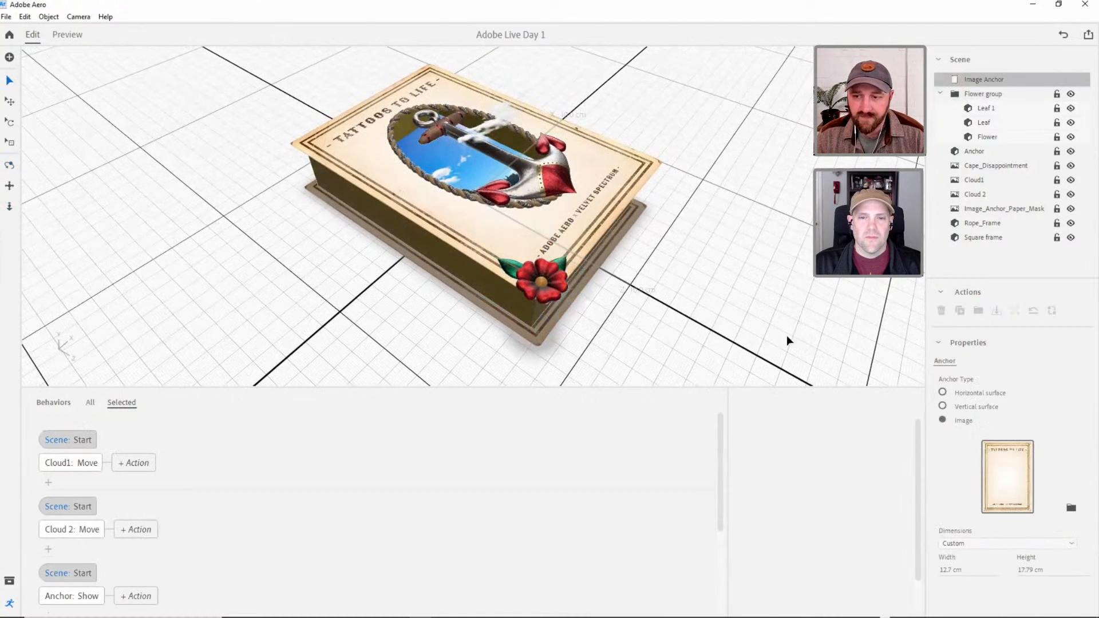
pyautogui.click(982, 107)
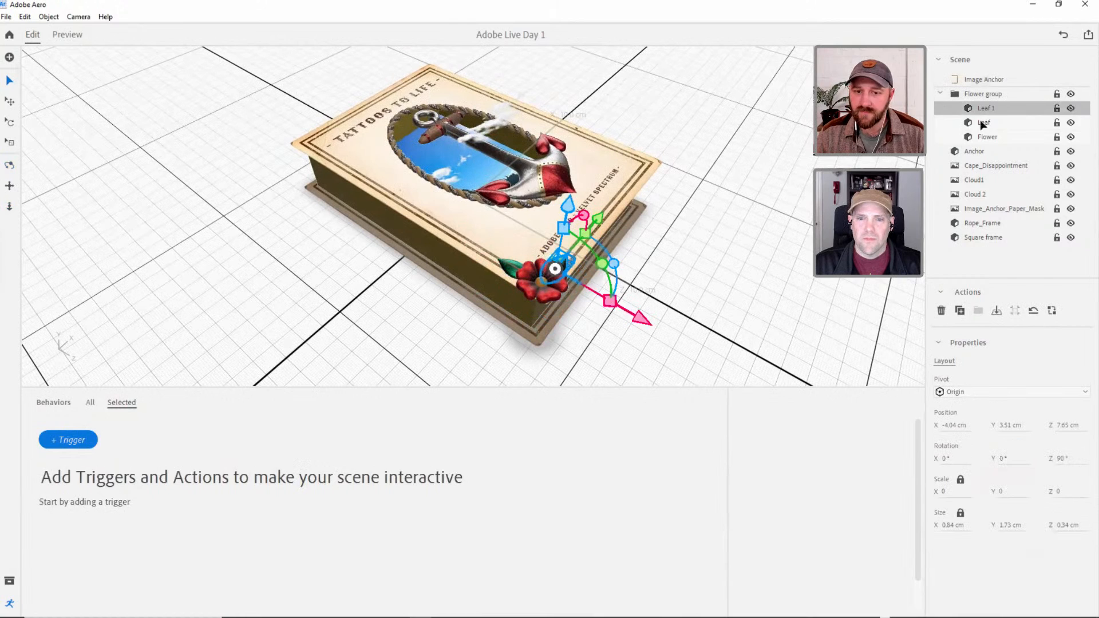
pyautogui.click(981, 122)
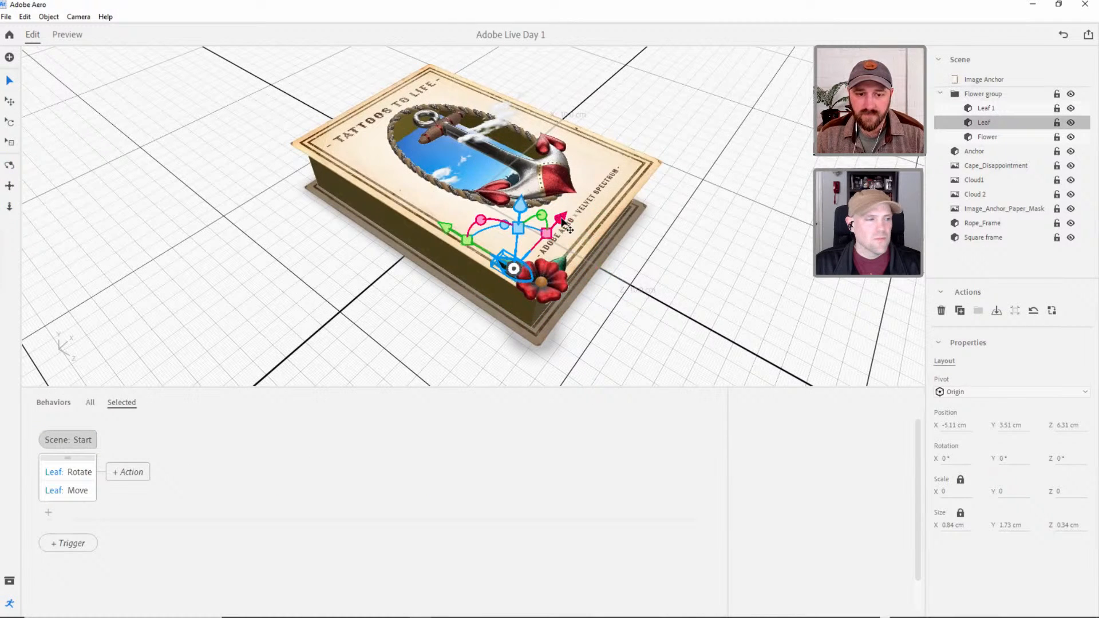
pyautogui.moveTo(562, 221); pyautogui.dragTo(560, 224)
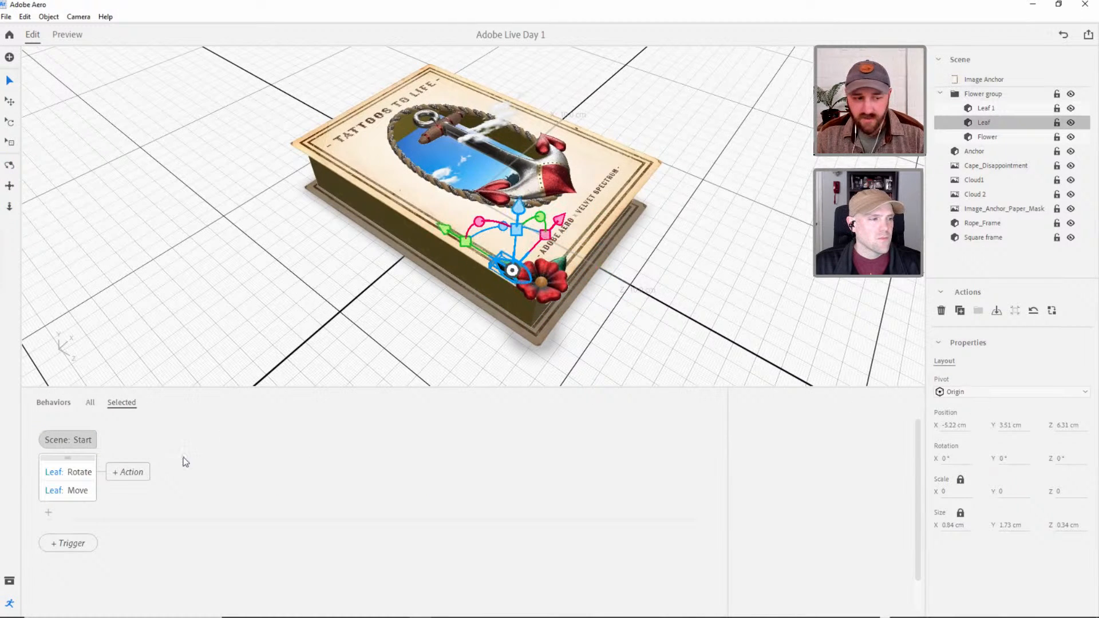
# Reduce the Z offset of the leaf's Move action to 0.2 cm and preview the scene.
pyautogui.click(73, 491)
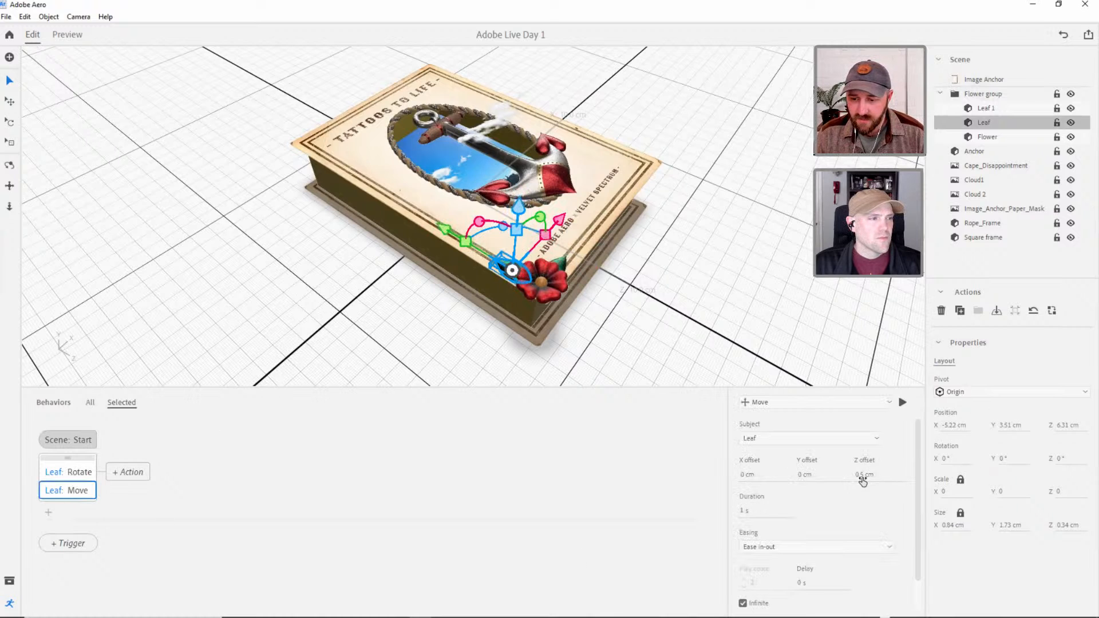
pyautogui.moveTo(1066, 425); pyautogui.dragTo(1066, 455)
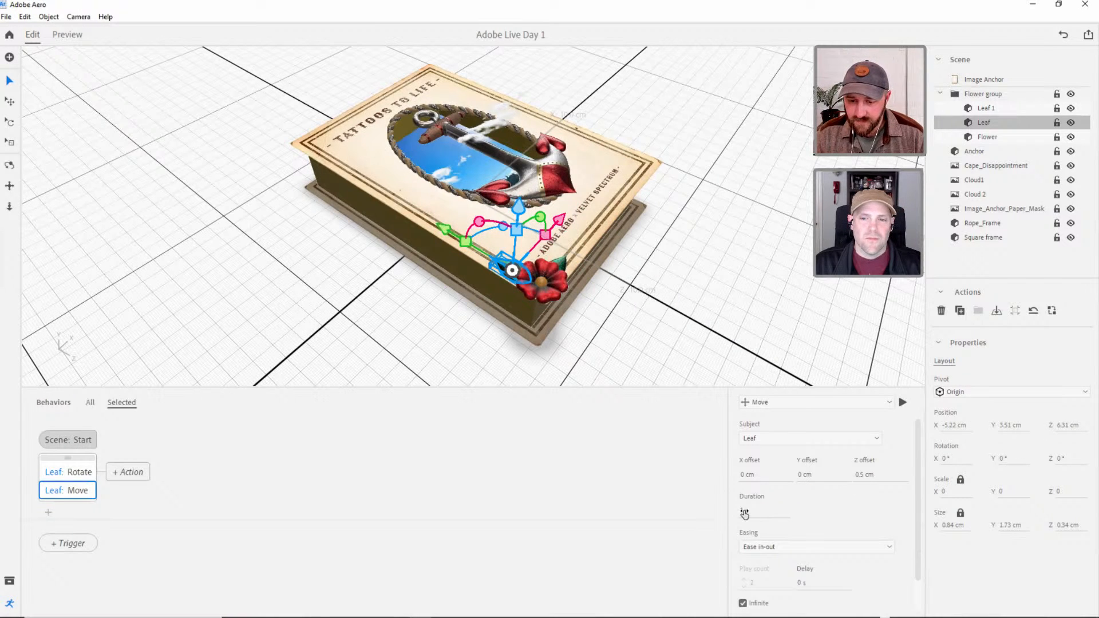
pyautogui.click(866, 478)
pyautogui.write('0.2')
pyautogui.press('Return')
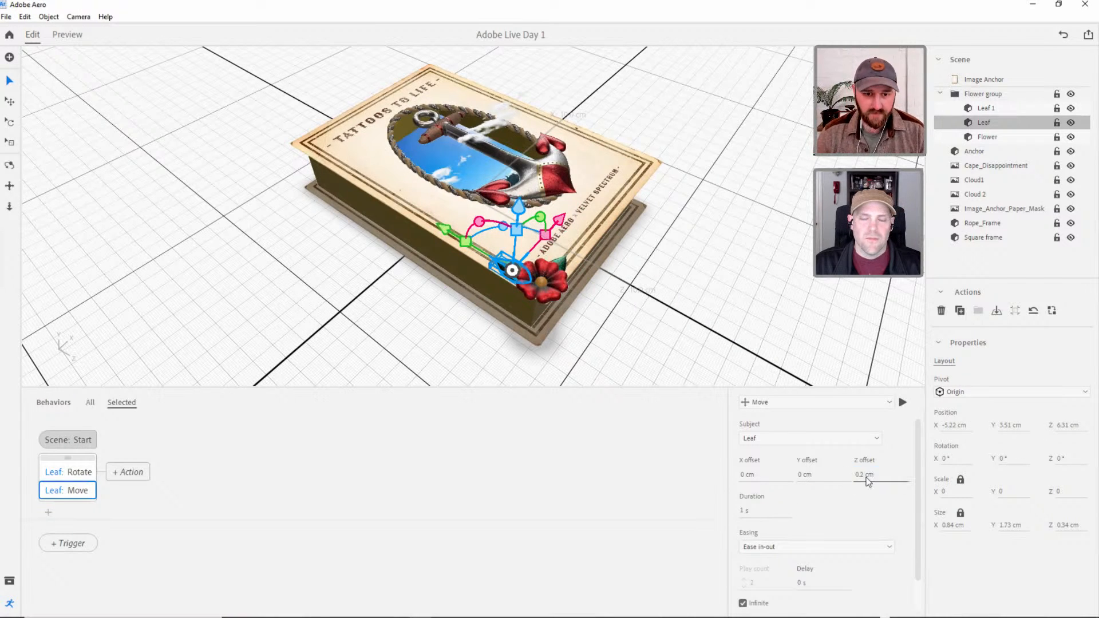
pyautogui.click(67, 35)
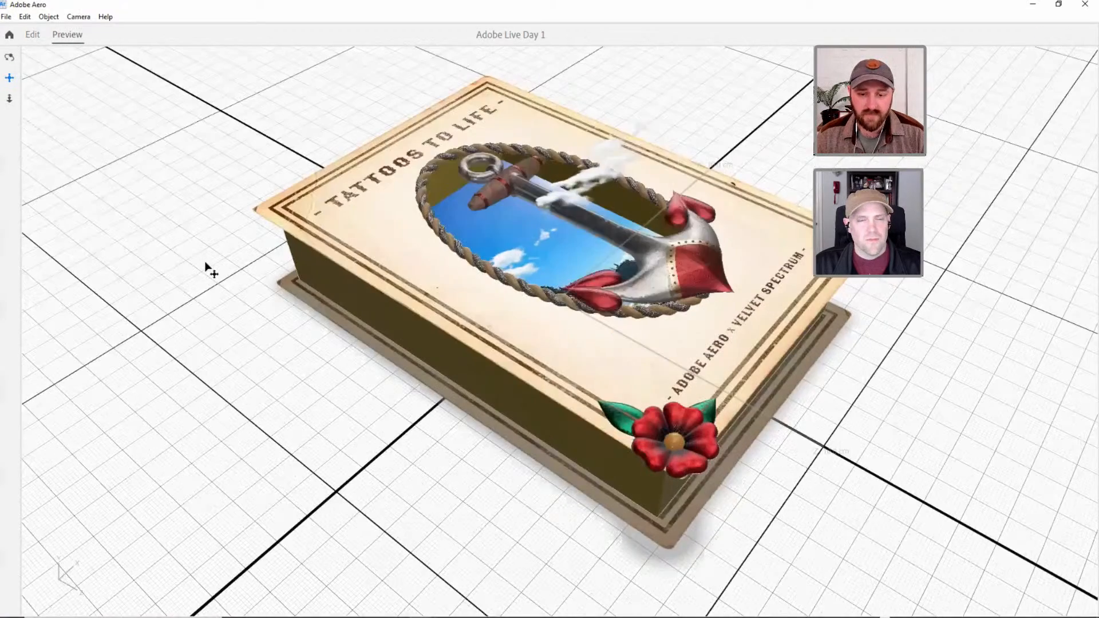
pyautogui.click(32, 36)
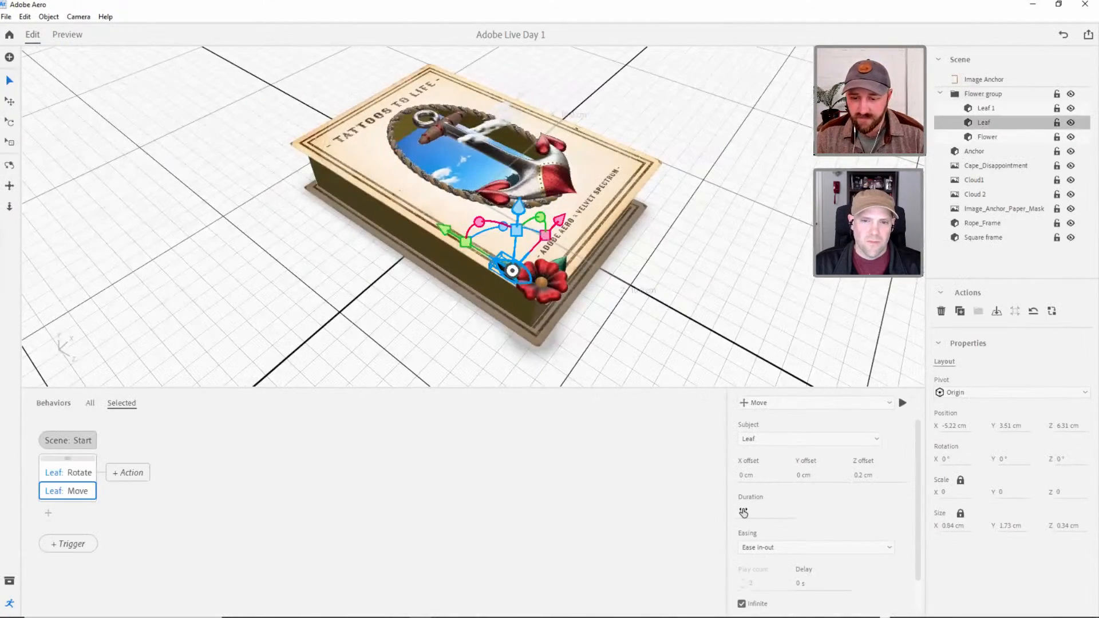
# With the leaf's Rotate action open, change the leaf's pivot to Bottom and preview how it swings.
pyautogui.click(78, 472)
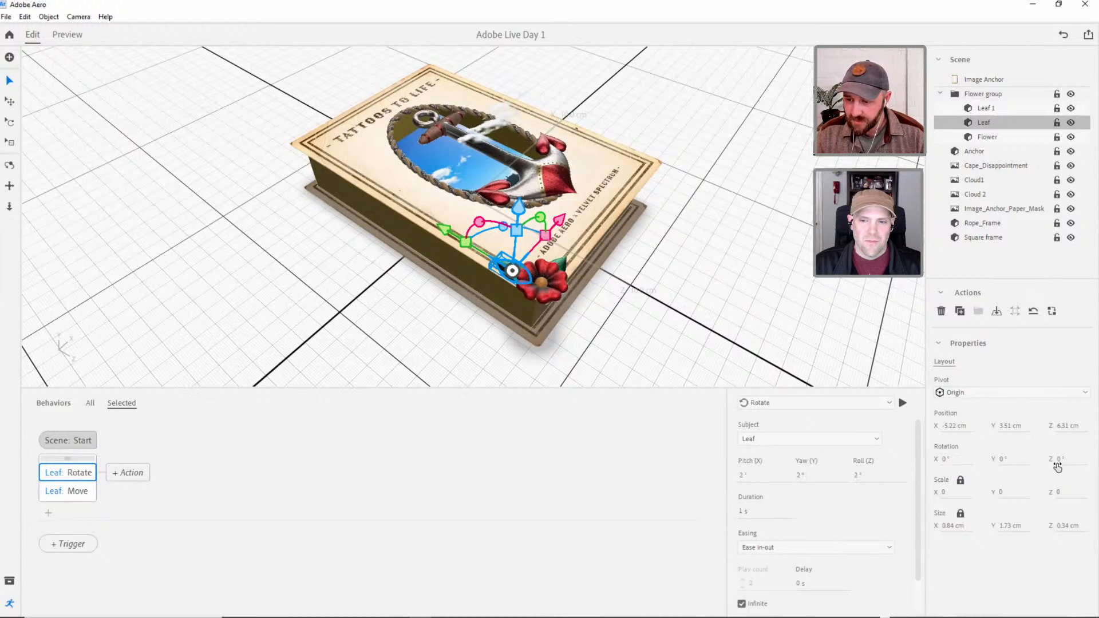
pyautogui.moveTo(1058, 461); pyautogui.dragTo(1053, 481)
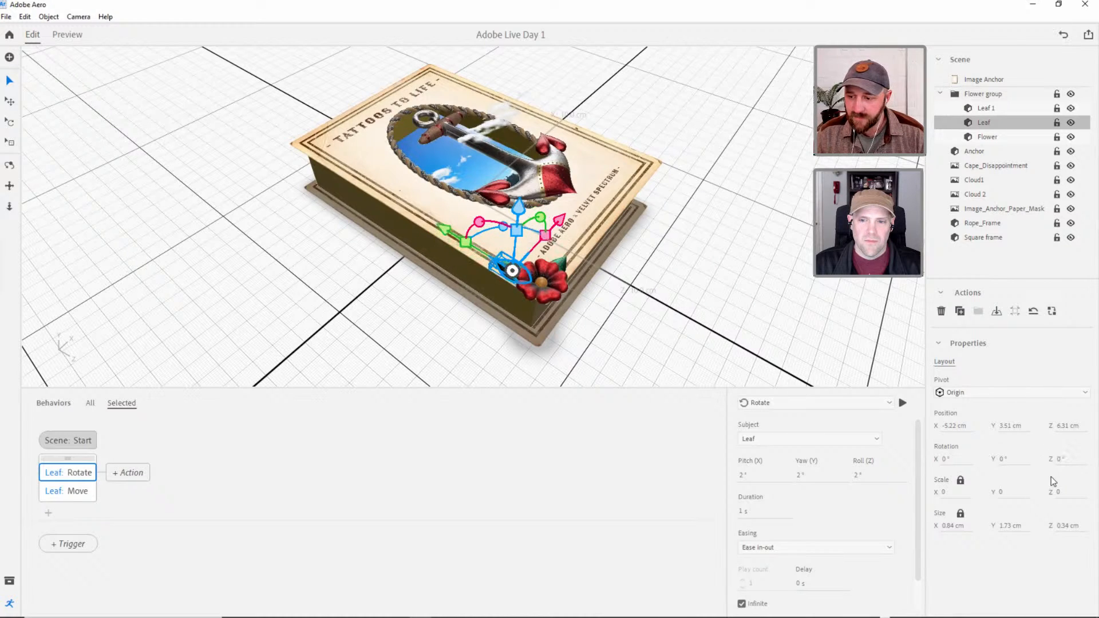
pyautogui.click(980, 392)
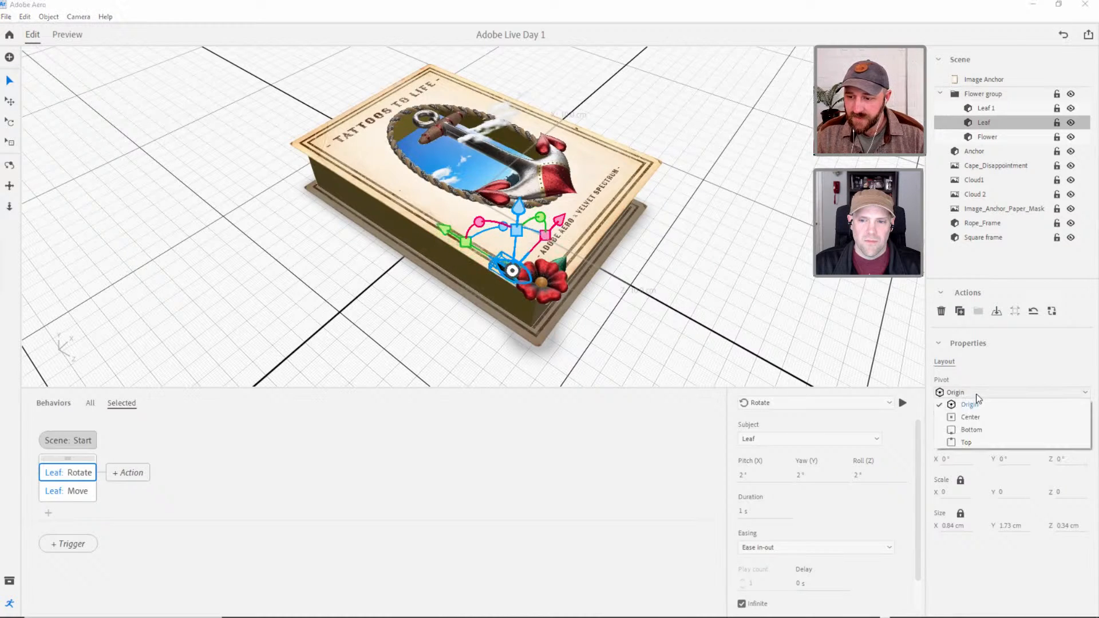
pyautogui.click(971, 433)
pyautogui.scroll(1, 537, 271)
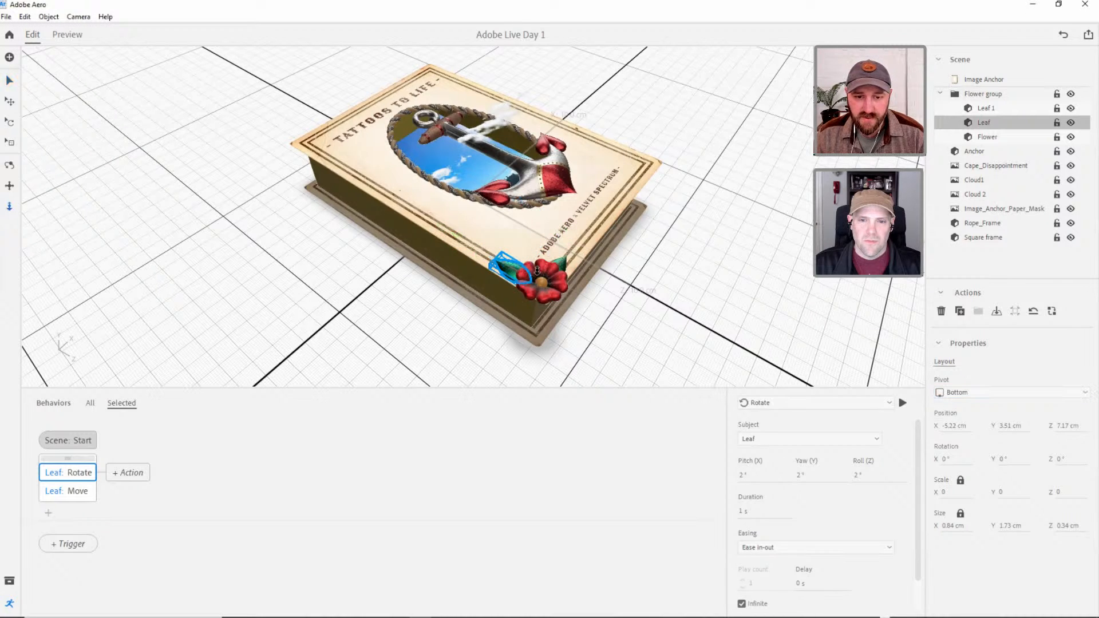
pyautogui.moveTo(531, 285); pyautogui.dragTo(523, 318, button='right')
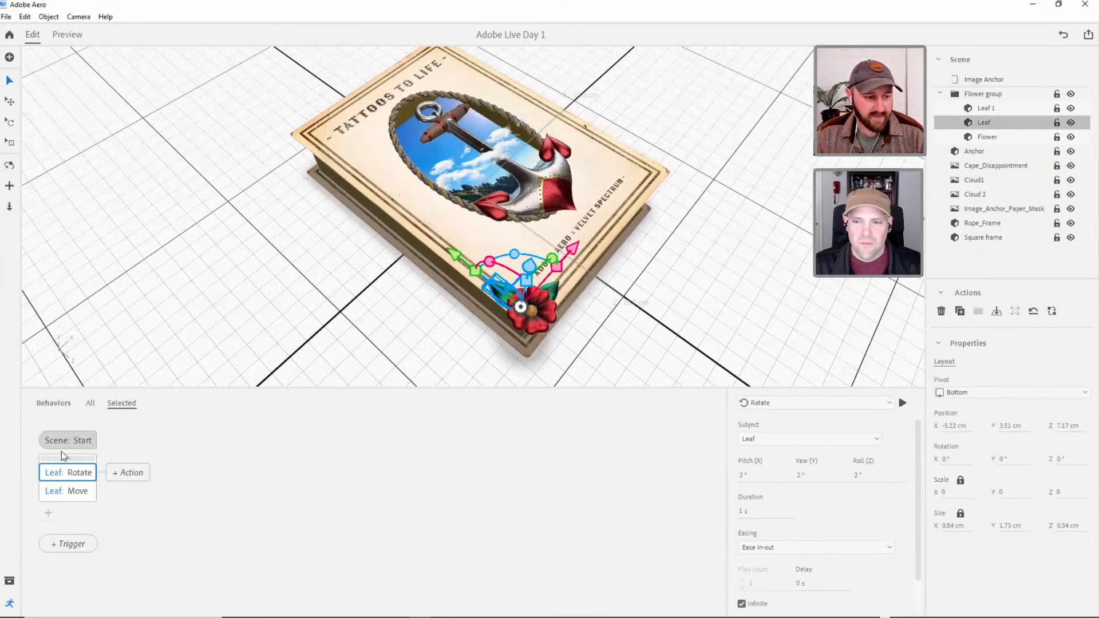
pyautogui.click(69, 34)
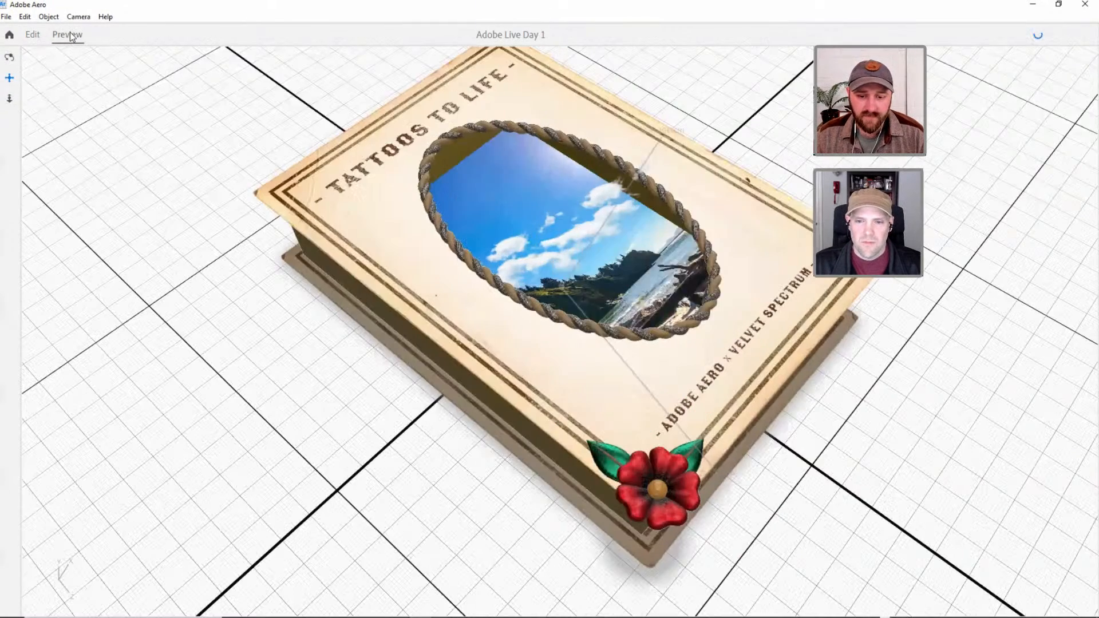
# Set the leaf's Rotate duration to 2 s and its Move action's X and Y offsets to 0.1 cm.
pyautogui.click(32, 35)
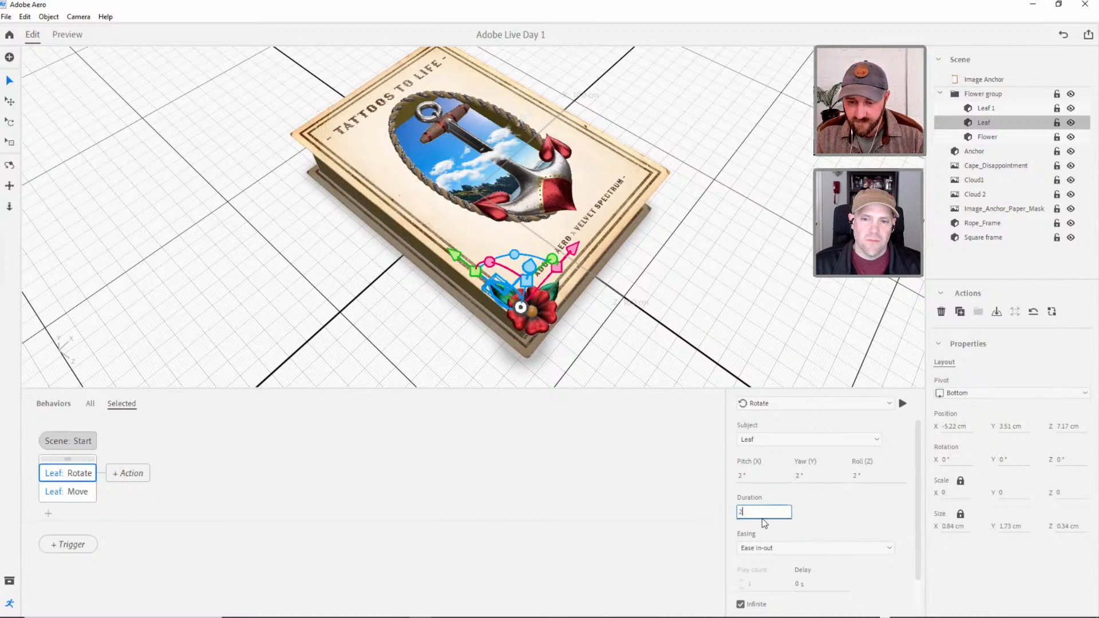
pyautogui.press('Return')
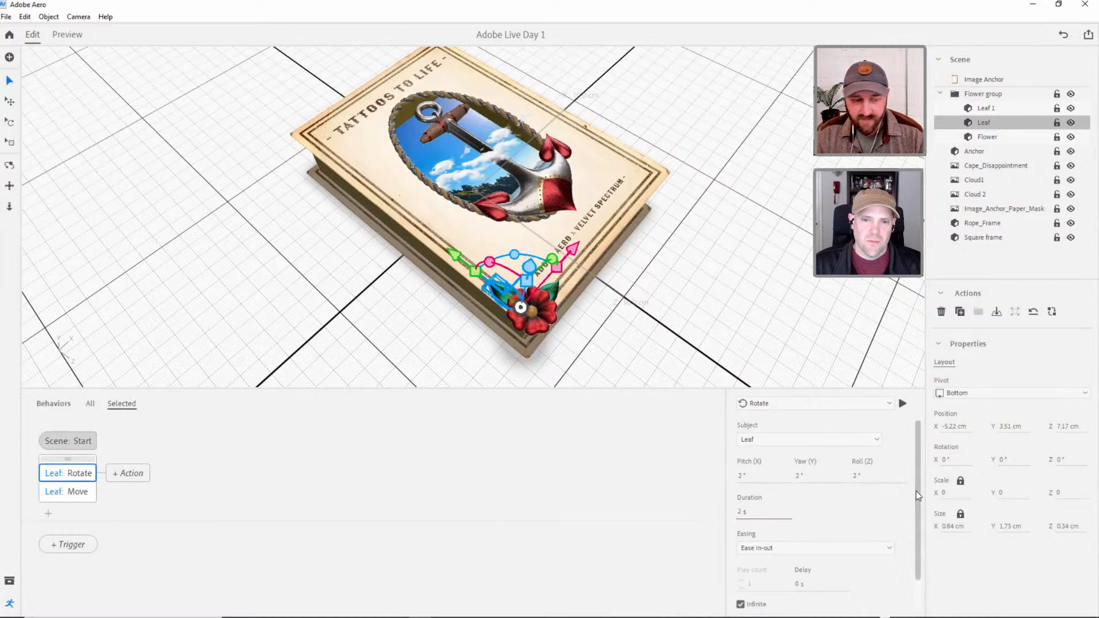
pyautogui.click(67, 491)
pyautogui.click(804, 476)
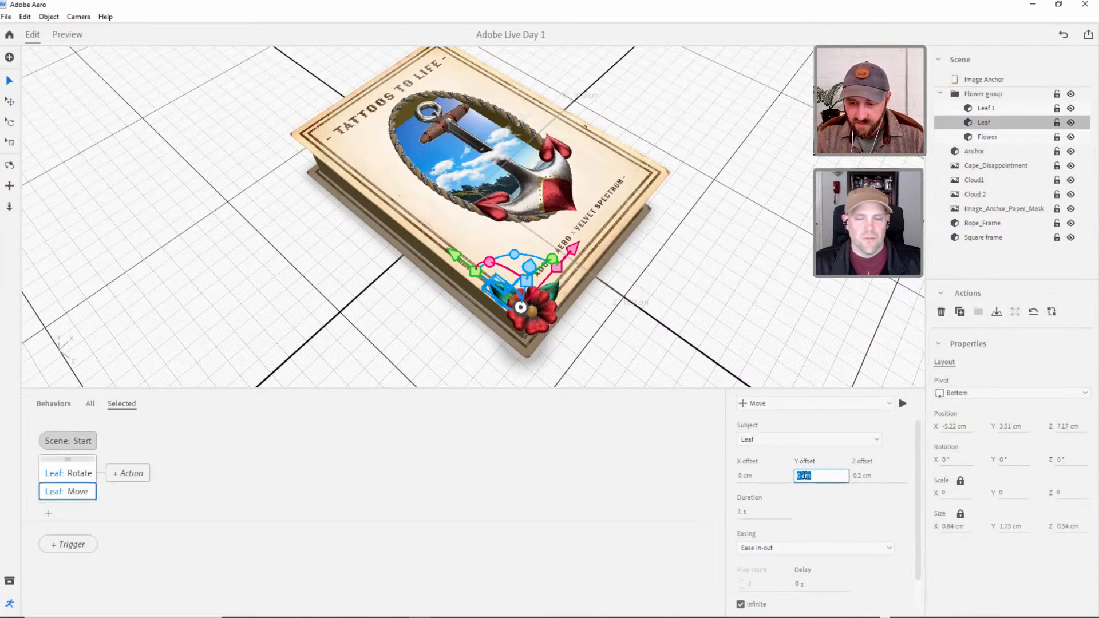
pyautogui.write('.2')
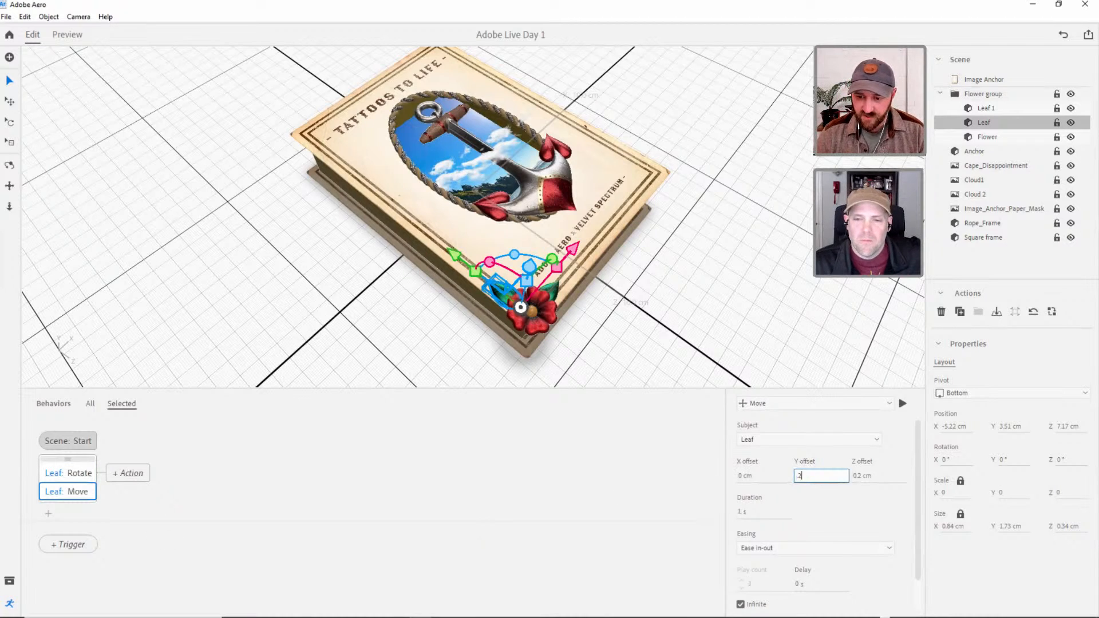
pyautogui.press('Tab')
pyautogui.click(760, 475)
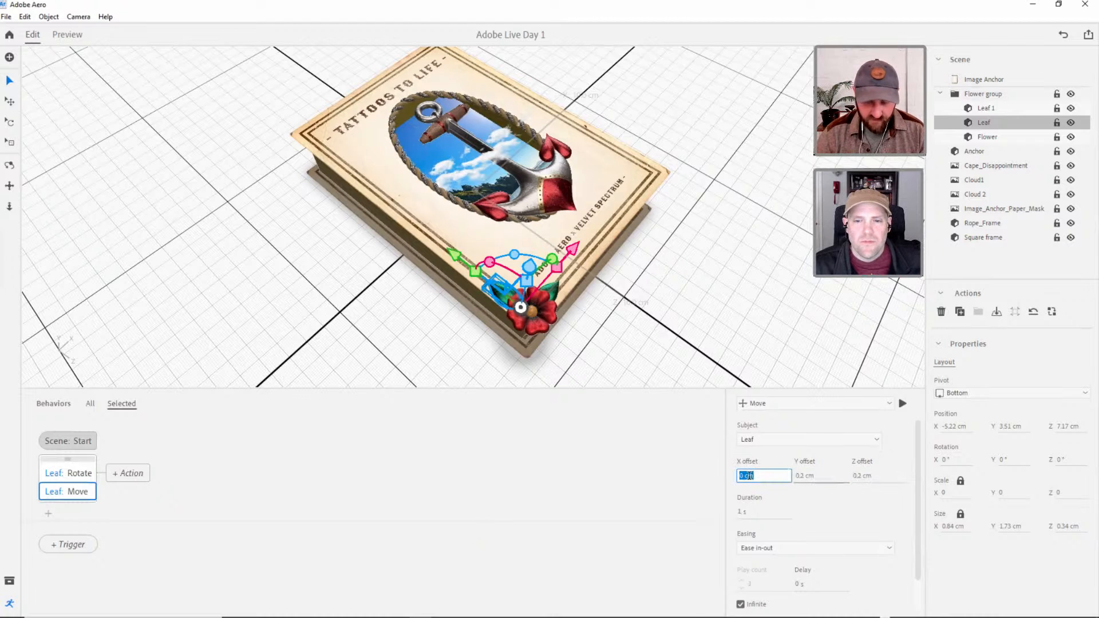
pyautogui.write('1')
pyautogui.press('Tab')
pyautogui.write('.1')
pyautogui.press('Return')
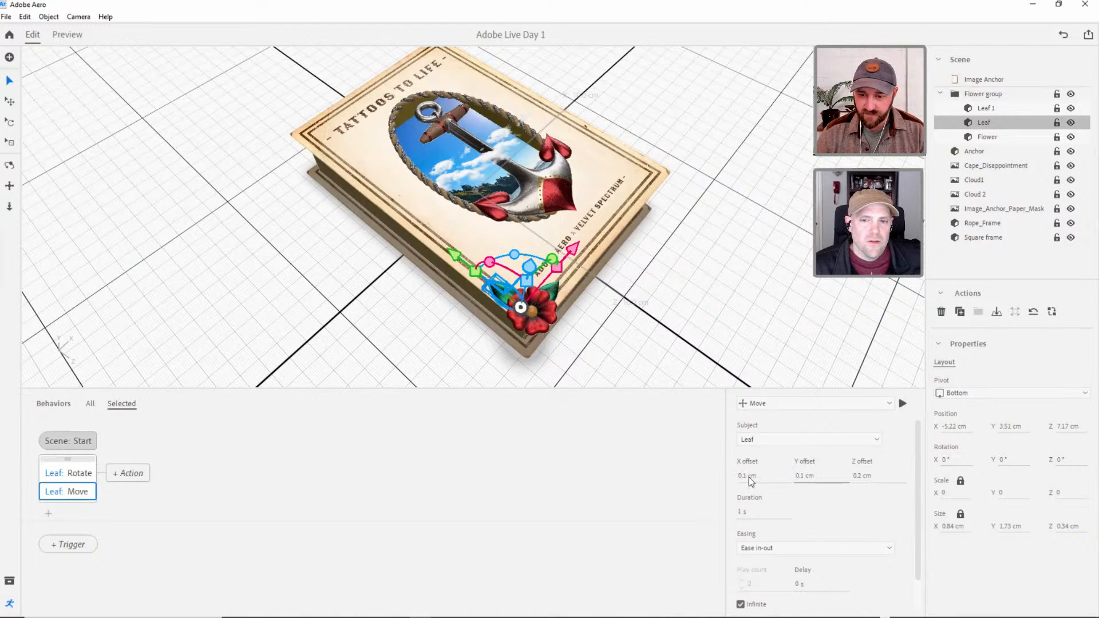
pyautogui.click(902, 403)
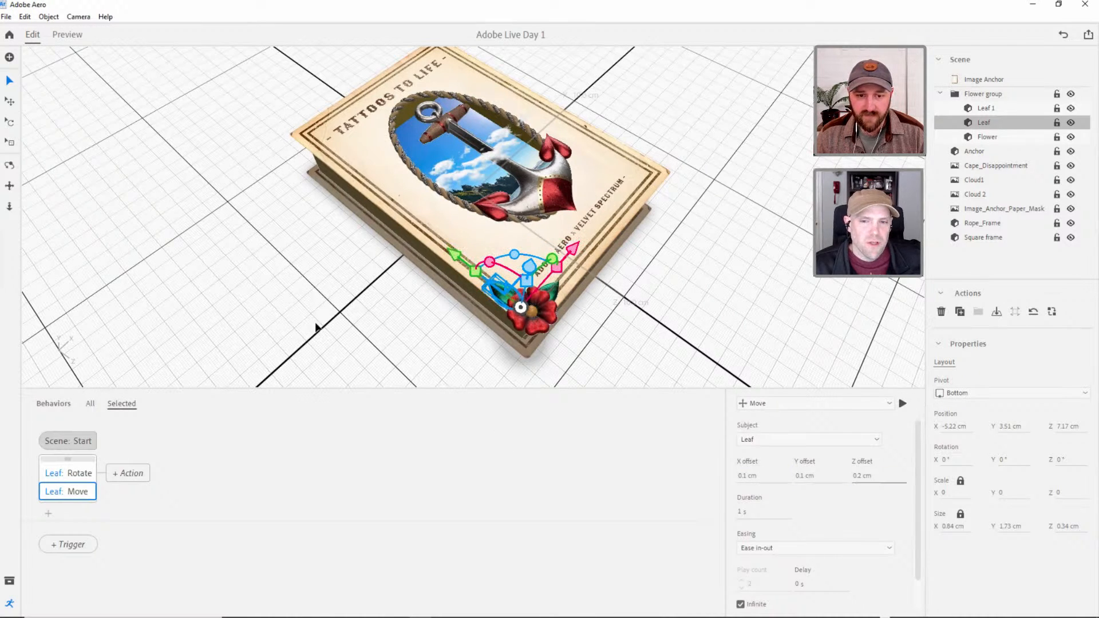
# Collapse the Flower group, then duplicate the whole group and move the copy along X to the cover's lower-right corner.
pyautogui.click(331, 310)
pyautogui.click(537, 323)
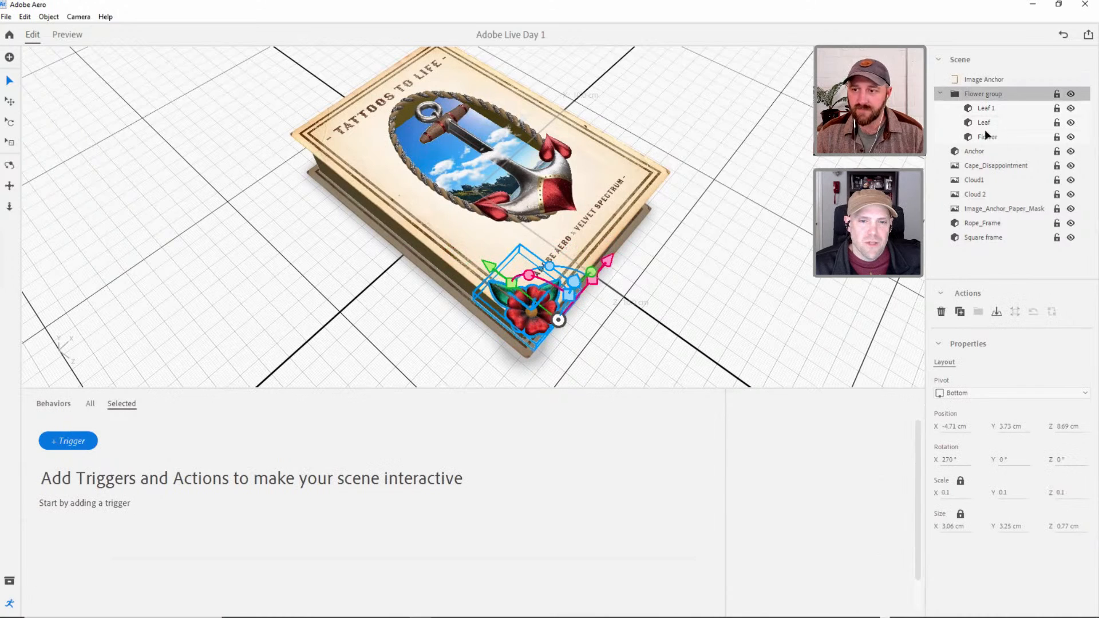
pyautogui.click(985, 136)
pyautogui.click(940, 93)
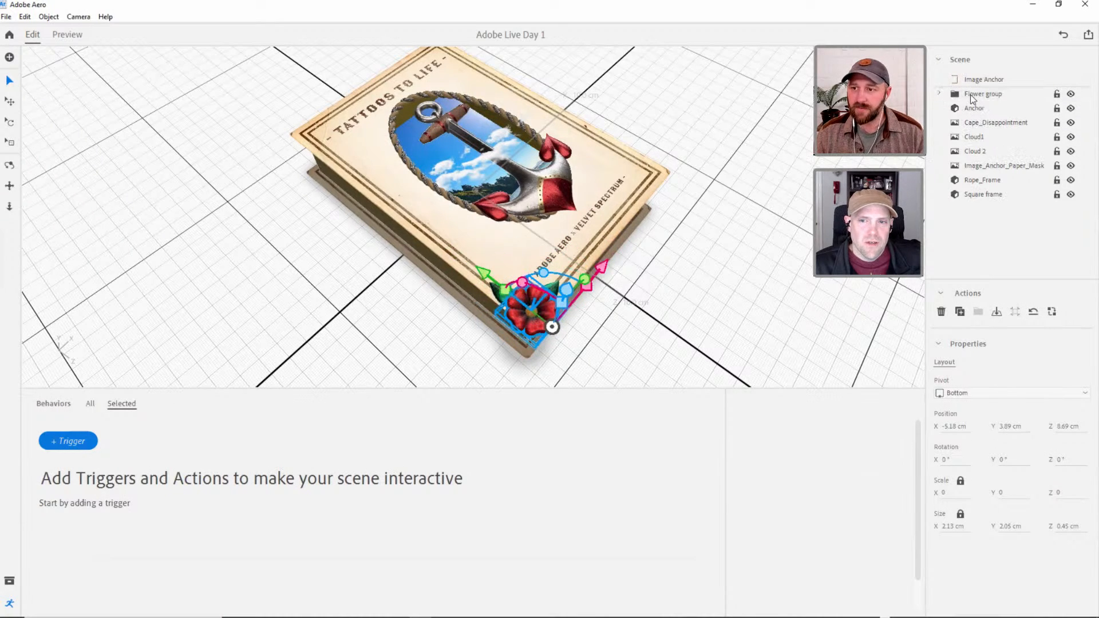
pyautogui.click(970, 94)
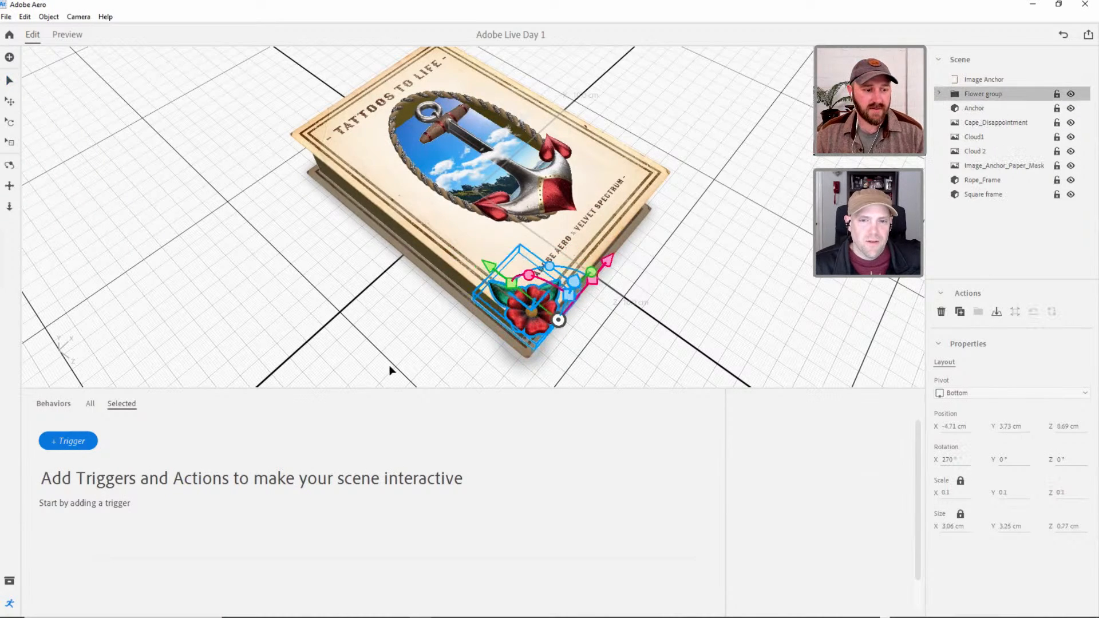
pyautogui.click(650, 314)
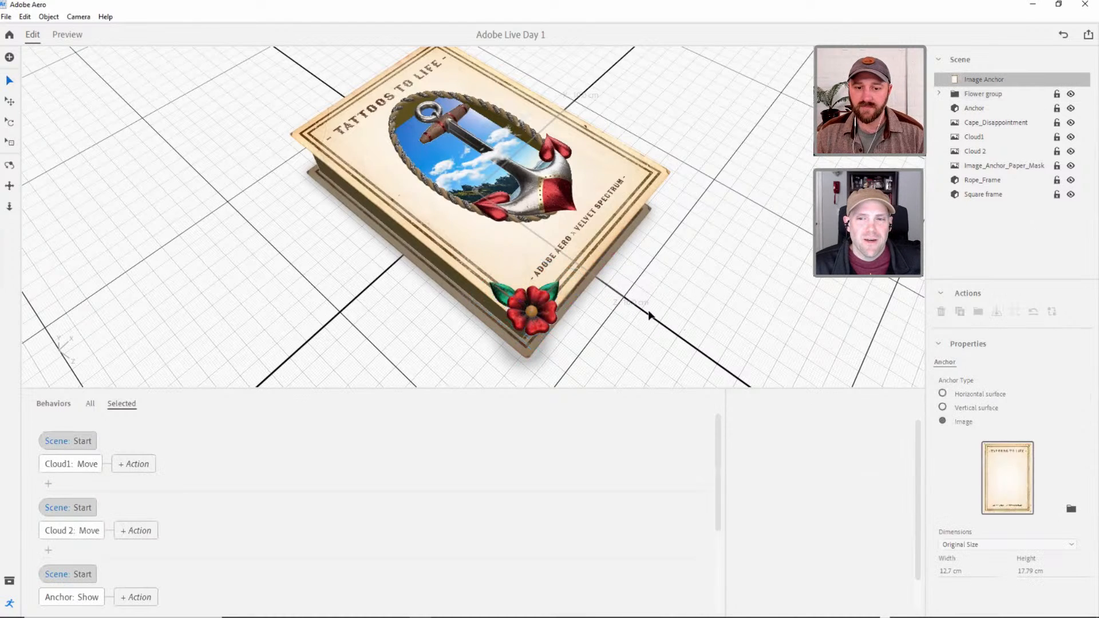
pyautogui.moveTo(650, 314); pyautogui.dragTo(475, 332, button='right')
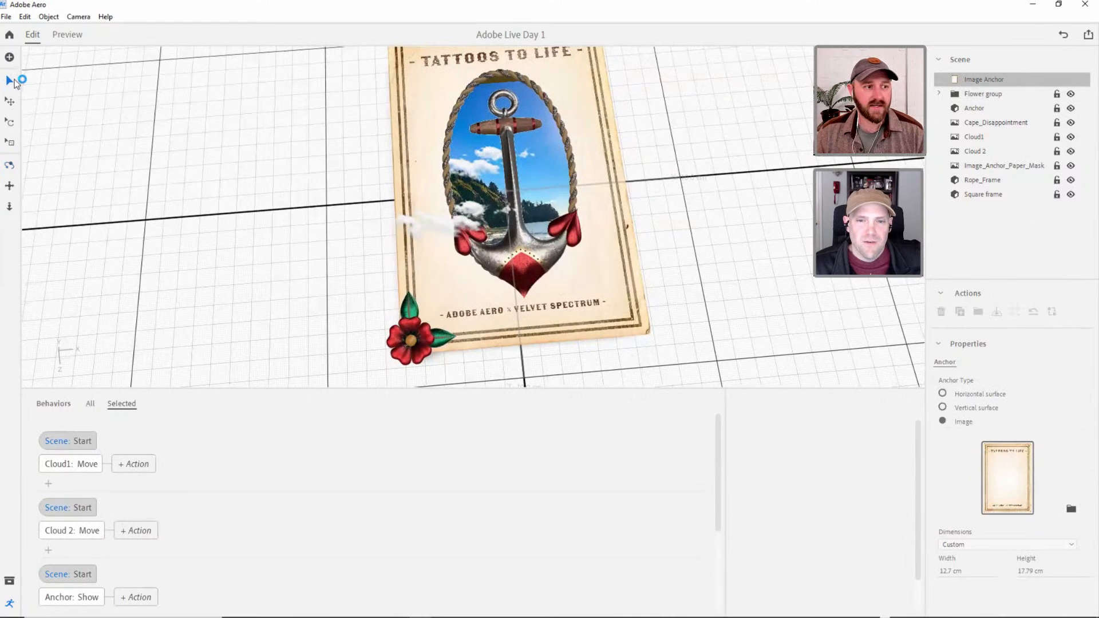
pyautogui.click(1005, 93)
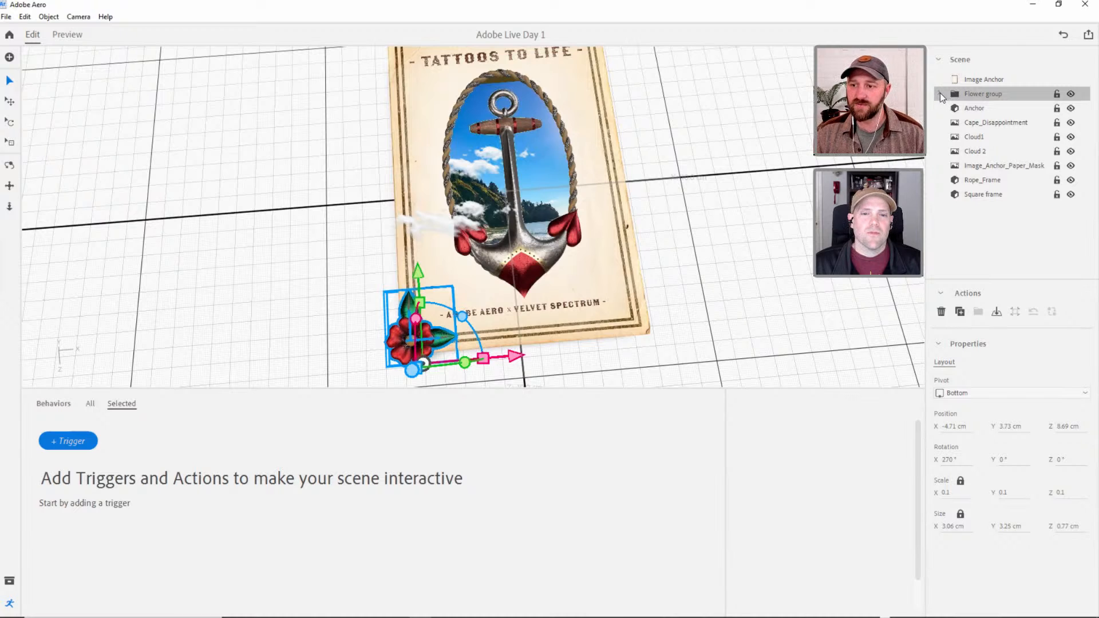
pyautogui.click(959, 312)
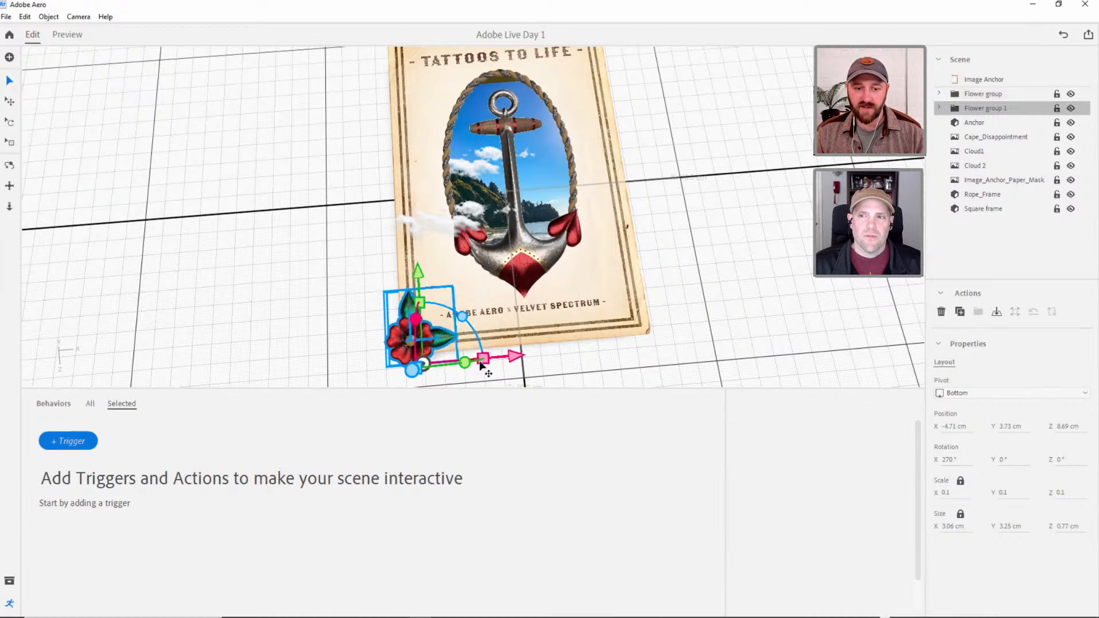
pyautogui.moveTo(513, 359); pyautogui.dragTo(702, 342)
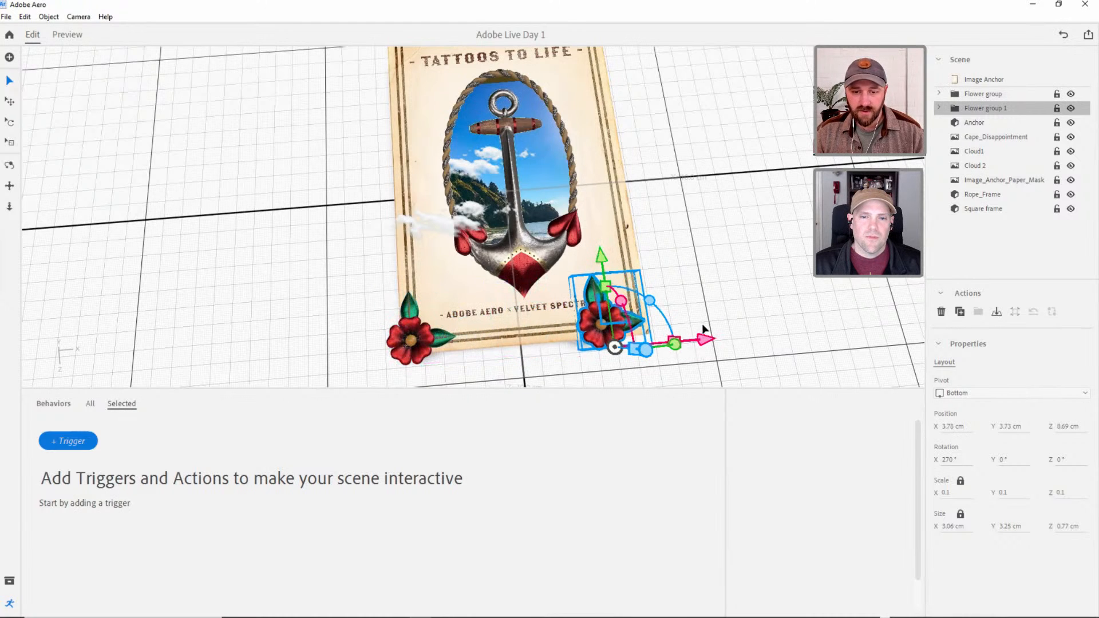
# Rotate the copied flower group to 90°, 180°, 270° and move it into the lower-right corner at X 6.06 cm, Z 7.19 cm.
pyautogui.press('r')
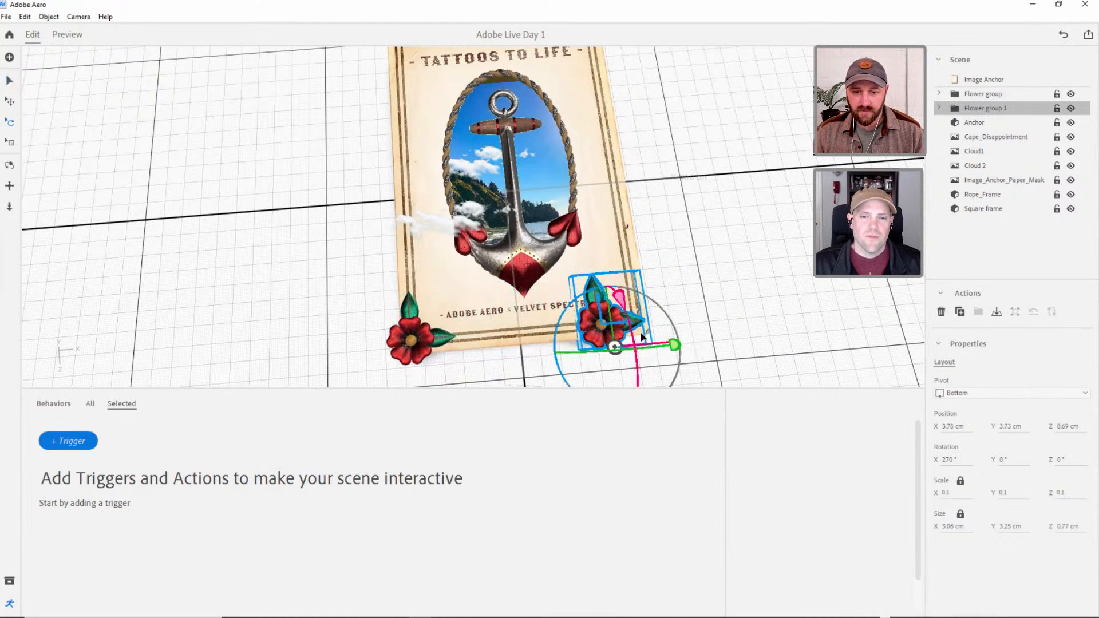
pyautogui.keyDown('alt'); pyautogui.moveTo(636, 312); pyautogui.dragTo(623, 264); pyautogui.keyUp('alt')
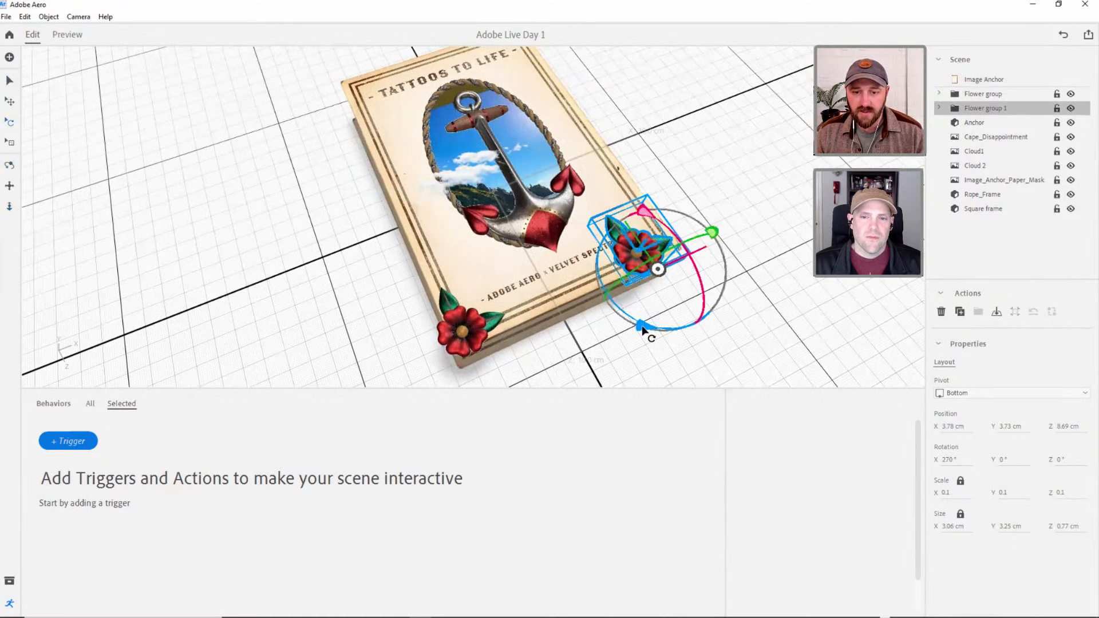
pyautogui.moveTo(645, 328); pyautogui.dragTo(769, 312)
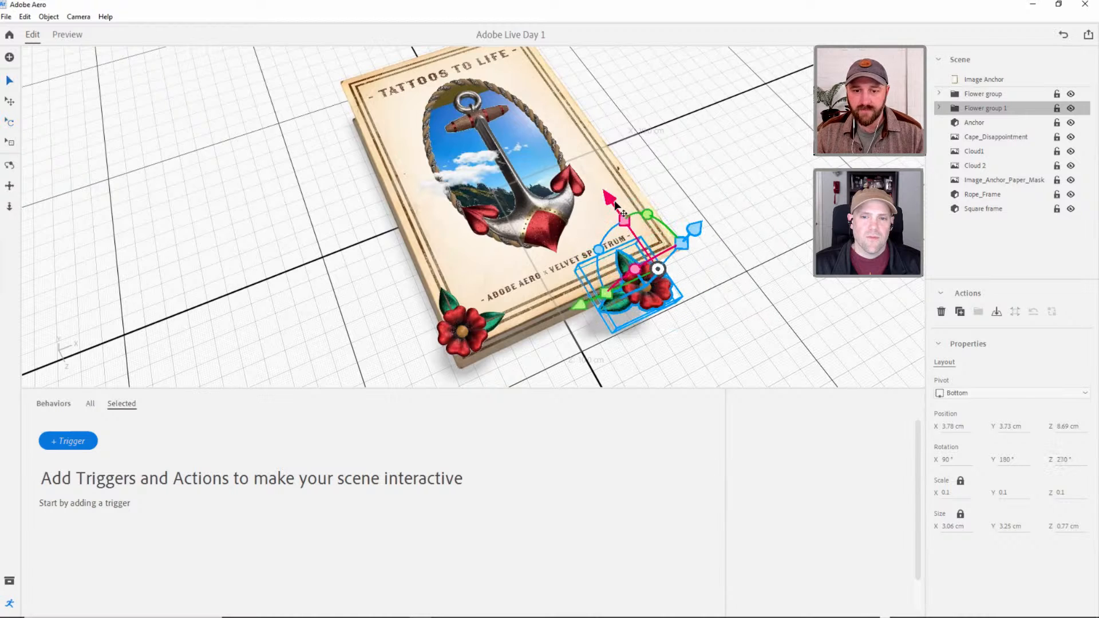
pyautogui.moveTo(623, 213); pyautogui.dragTo(580, 180)
pyautogui.moveTo(566, 271); pyautogui.dragTo(635, 247)
pyautogui.moveTo(590, 271); pyautogui.dragTo(524, 315, button='right')
pyautogui.moveTo(545, 331); pyautogui.dragTo(556, 331)
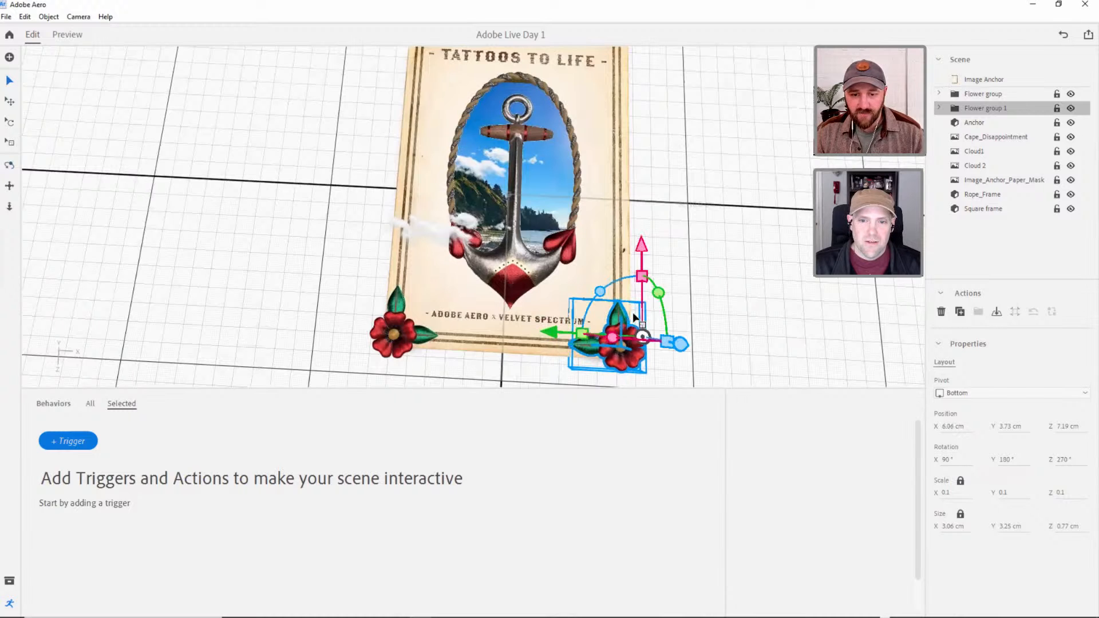
# Check the copied flower group's placement against the opposite corner flower and preview the scene.
pyautogui.click(671, 332)
pyautogui.moveTo(603, 329); pyautogui.dragTo(628, 327, button='right')
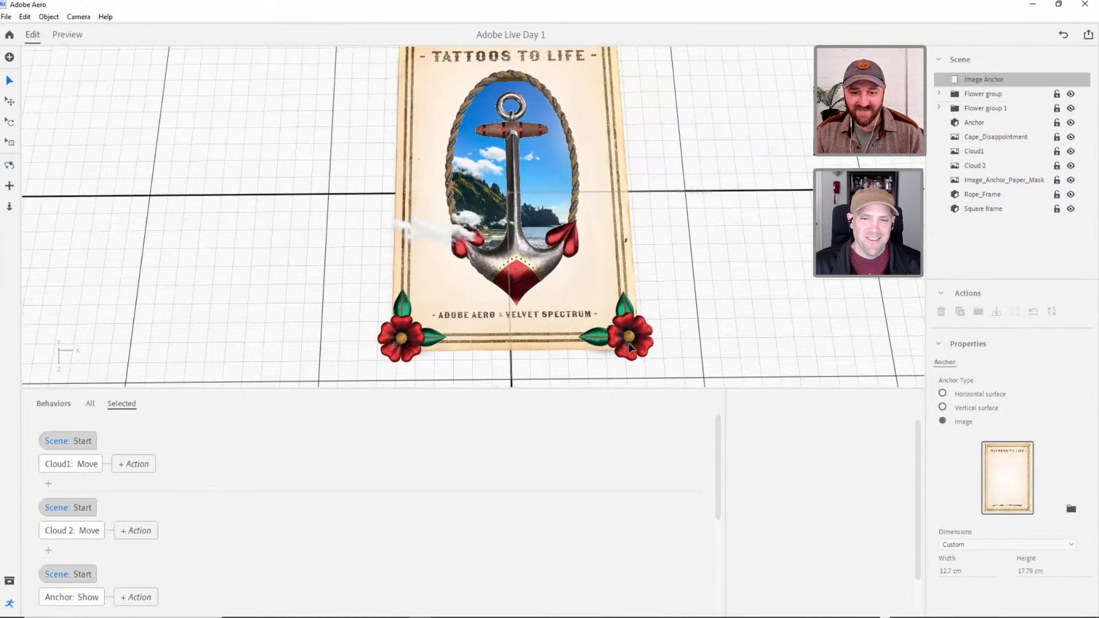
pyautogui.click(630, 330)
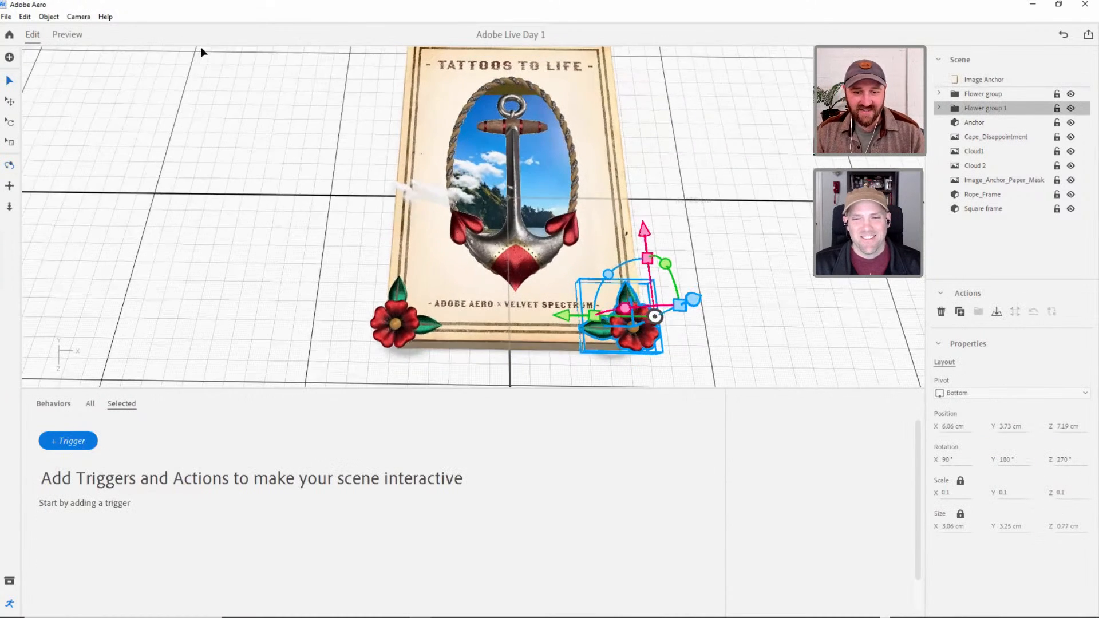
pyautogui.click(204, 49)
pyautogui.click(68, 35)
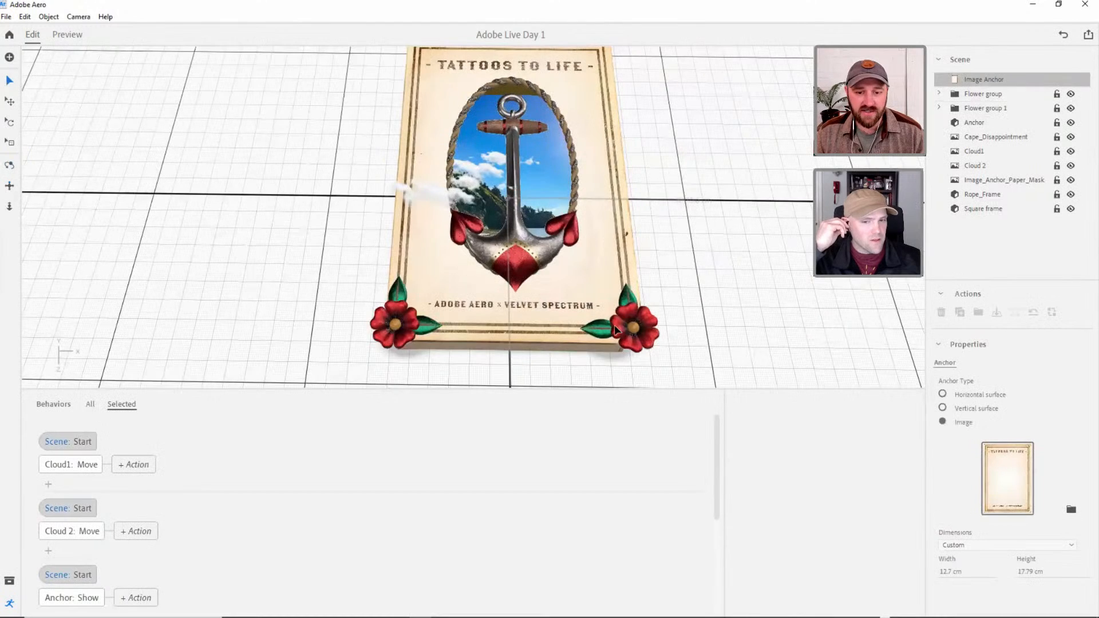
# Delete the copied Flower group 1 and select the original Flower group.
pyautogui.click(984, 108)
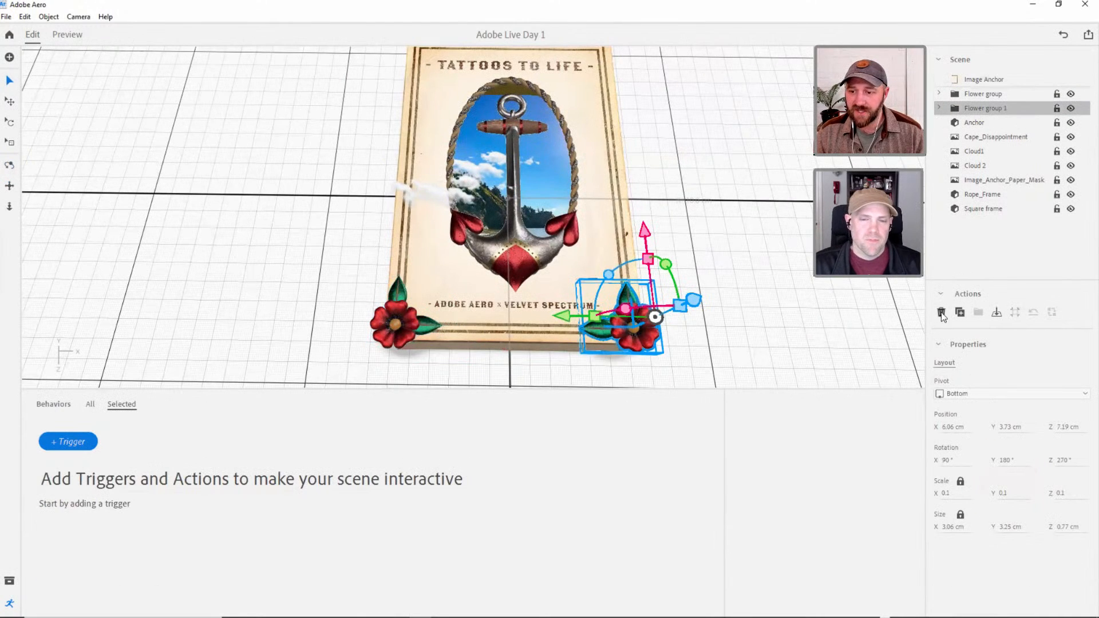
pyautogui.press('Delete')
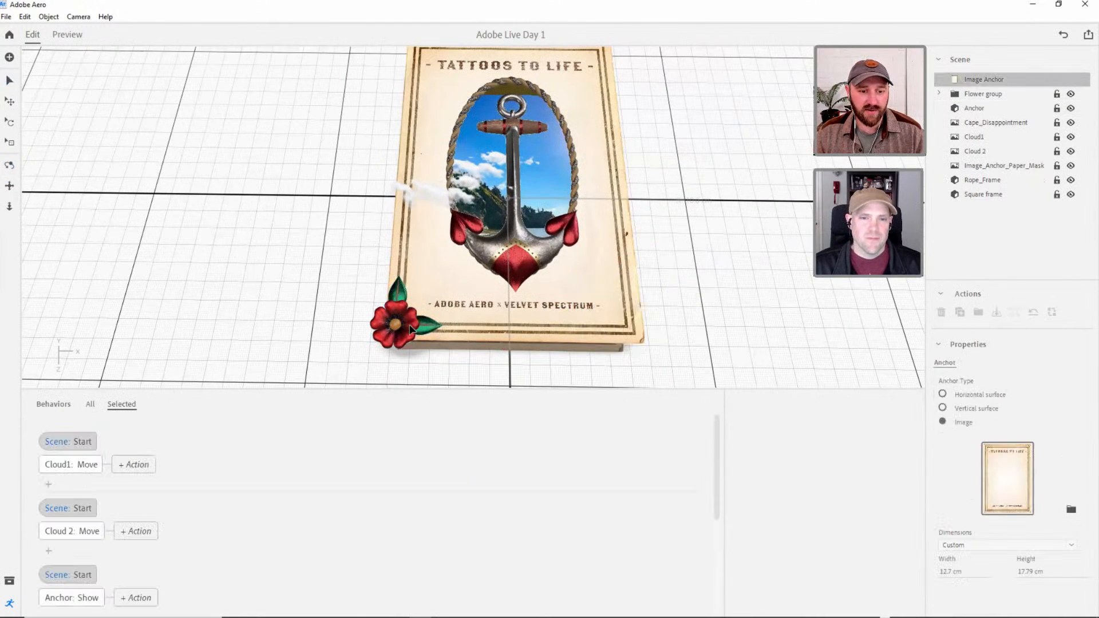
pyautogui.click(401, 341)
pyautogui.press('3')
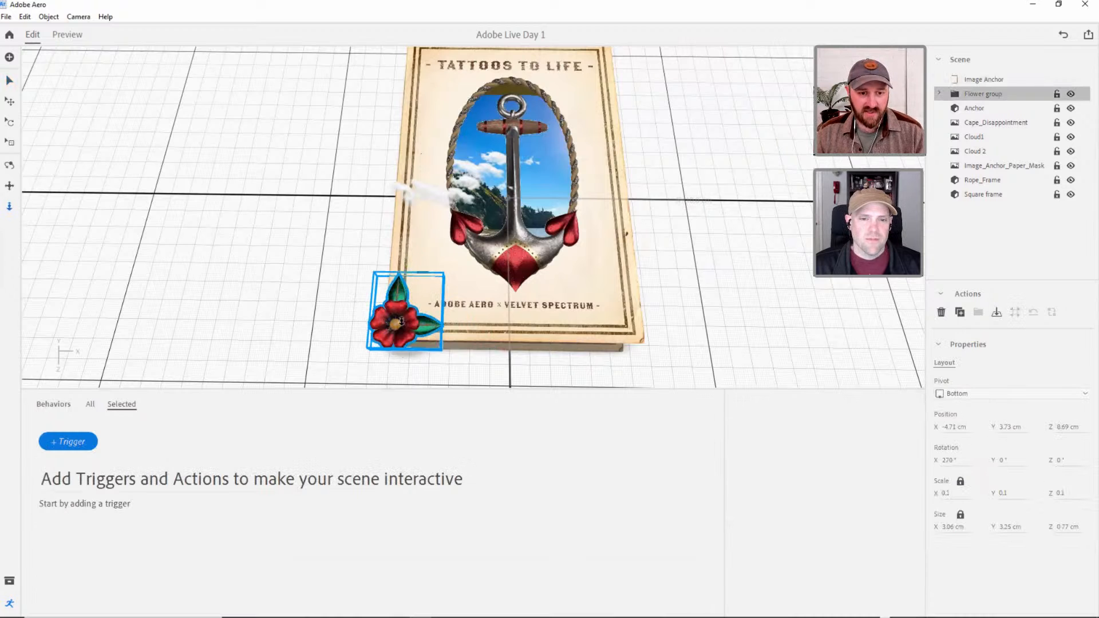
pyautogui.scroll(-1, 402, 321)
pyautogui.scroll(1, 473, 277)
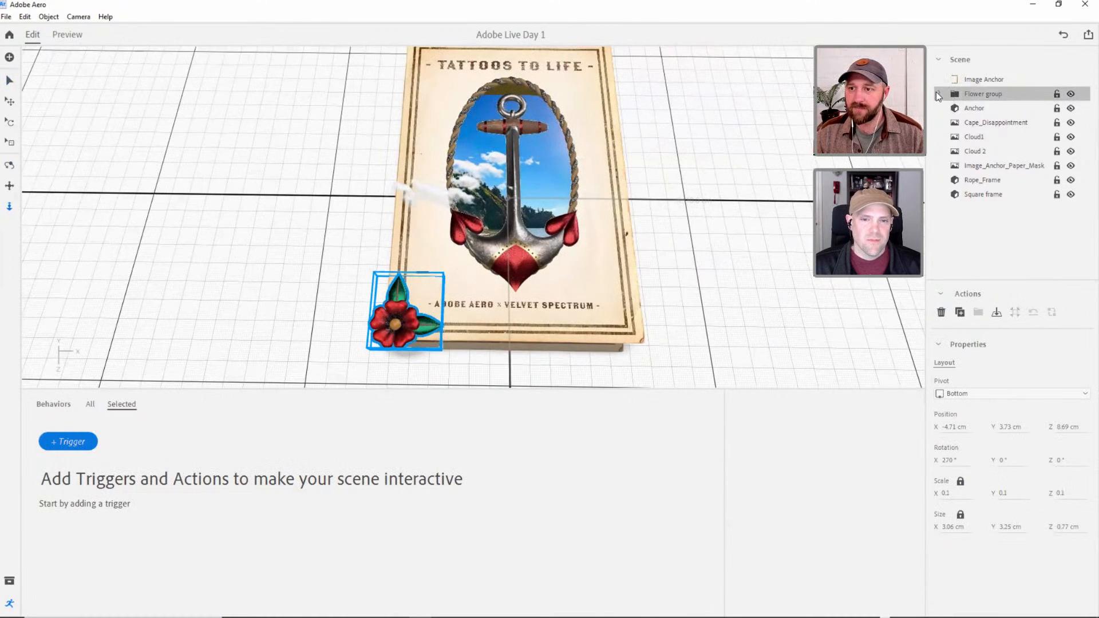
# Expand the Flower group and remove the leaf's orphaned Rotate and Move actions that have no subject.
pyautogui.click(938, 94)
pyautogui.click(984, 108)
pyautogui.click(983, 122)
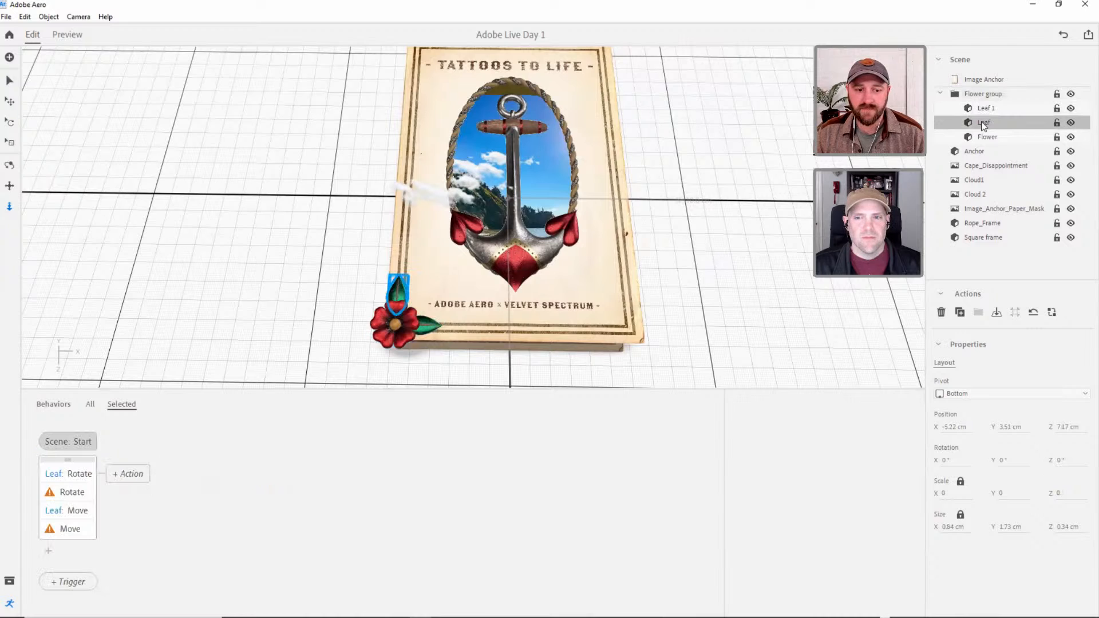
pyautogui.click(79, 494)
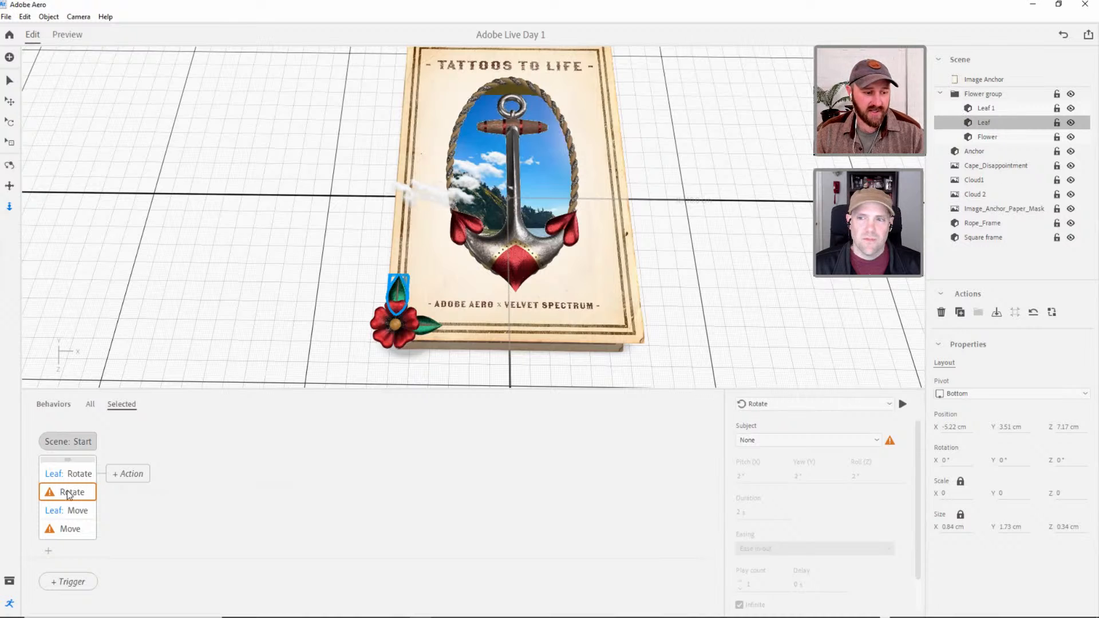
pyautogui.click(70, 532)
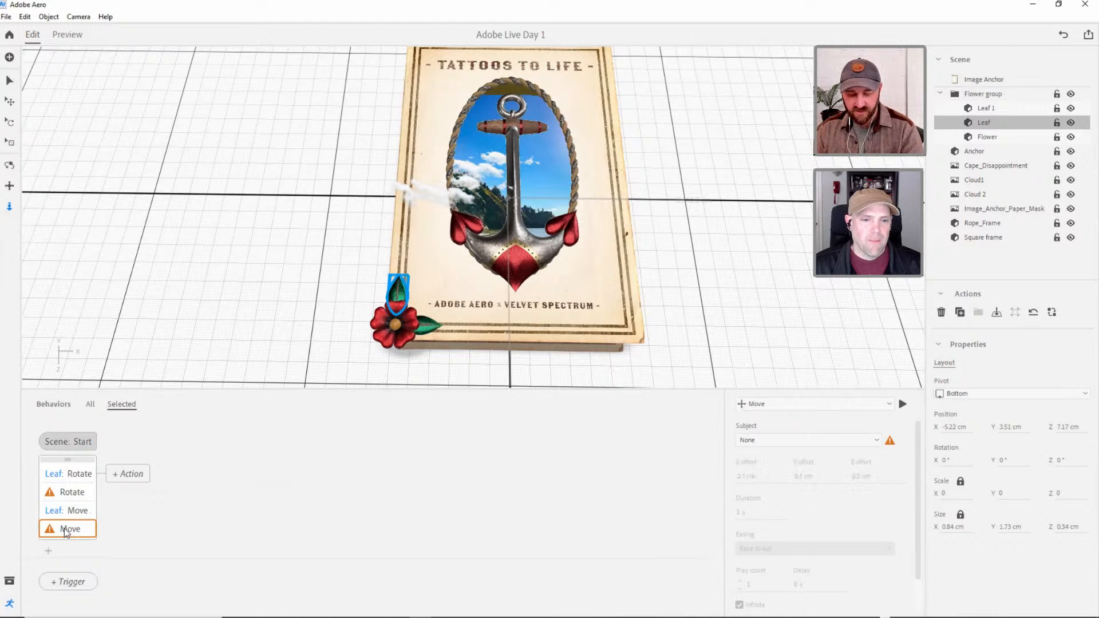
pyautogui.press('Delete')
pyautogui.click(72, 491)
pyautogui.press('Delete')
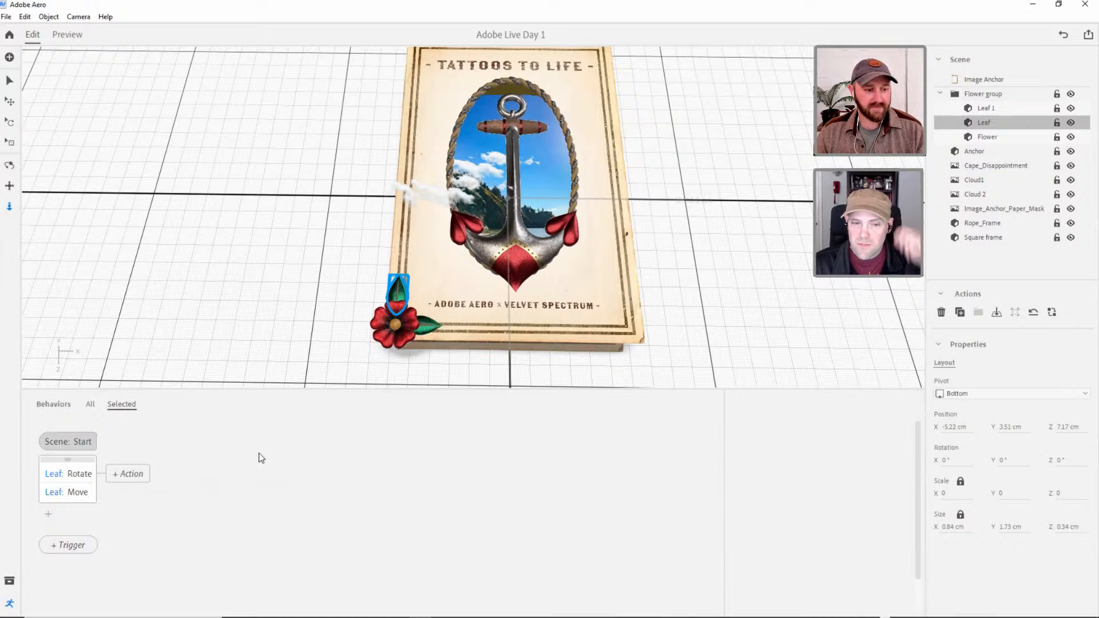
# Add a scene Start trigger with a Rotate action for the Flower inside the Flower group.
pyautogui.click(9, 80)
pyautogui.click(729, 316)
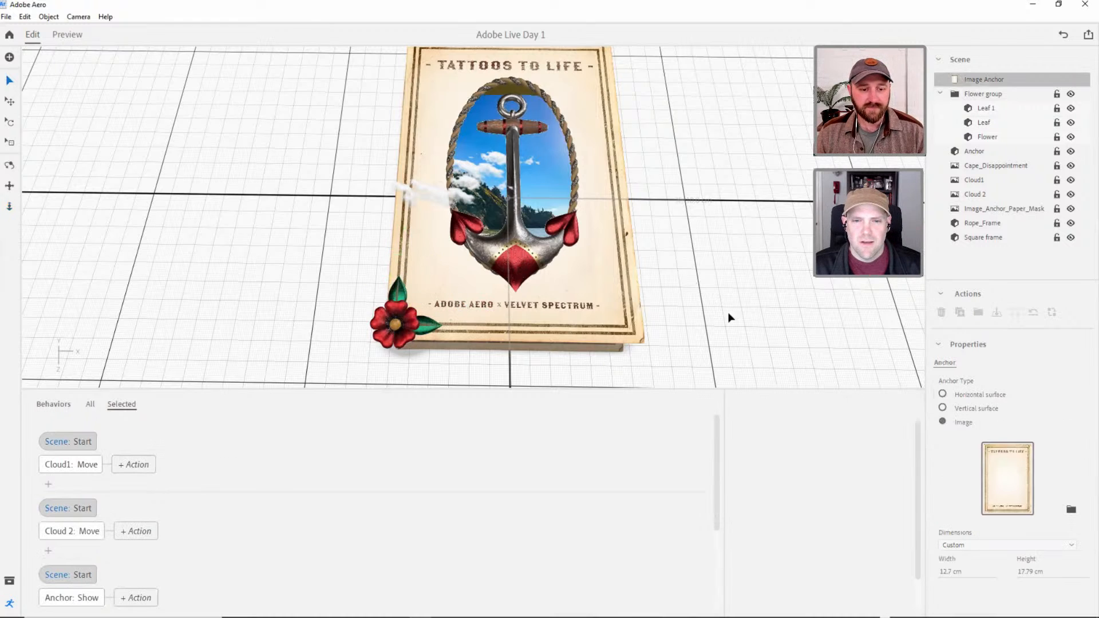
pyautogui.moveTo(520, 265)
pyautogui.mouseDown(button='right')
pyautogui.moveTo(511, 218)
pyautogui.moveTo(511, 259)
pyautogui.mouseUp(button='right')
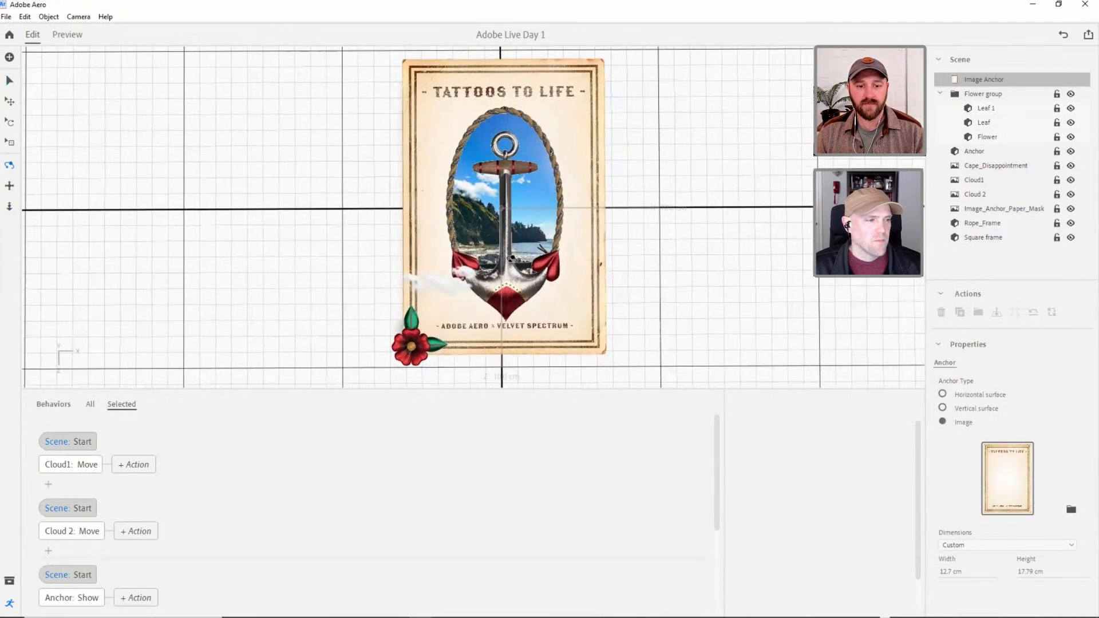
pyautogui.scroll(-2, 509, 235)
pyautogui.moveTo(506, 246); pyautogui.dragTo(526, 288, button='middle')
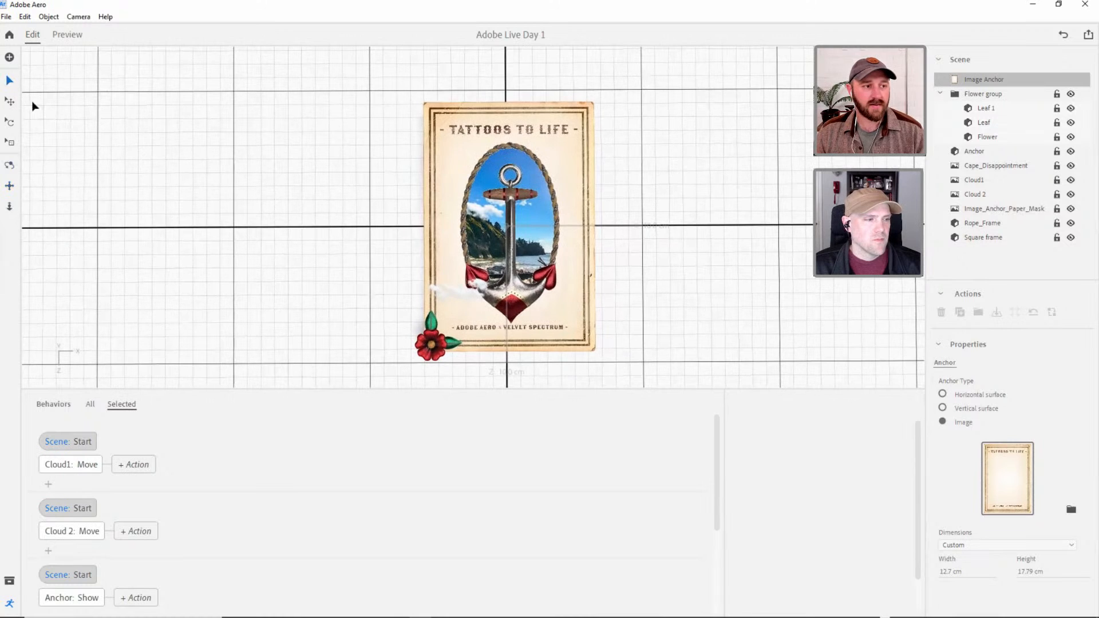
pyautogui.click(940, 94)
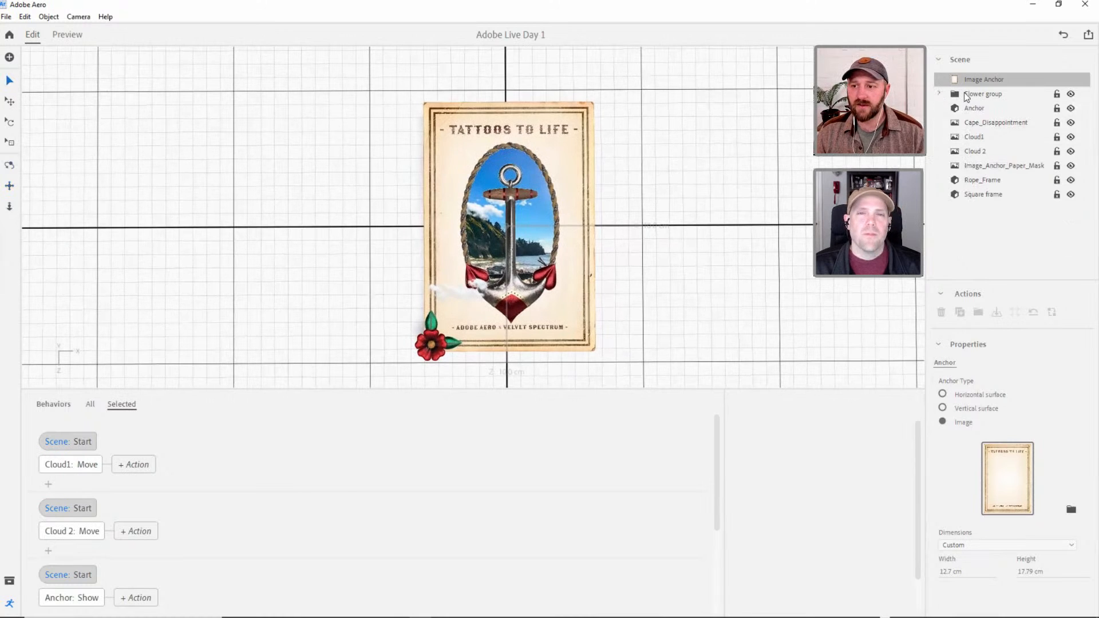
pyautogui.click(965, 93)
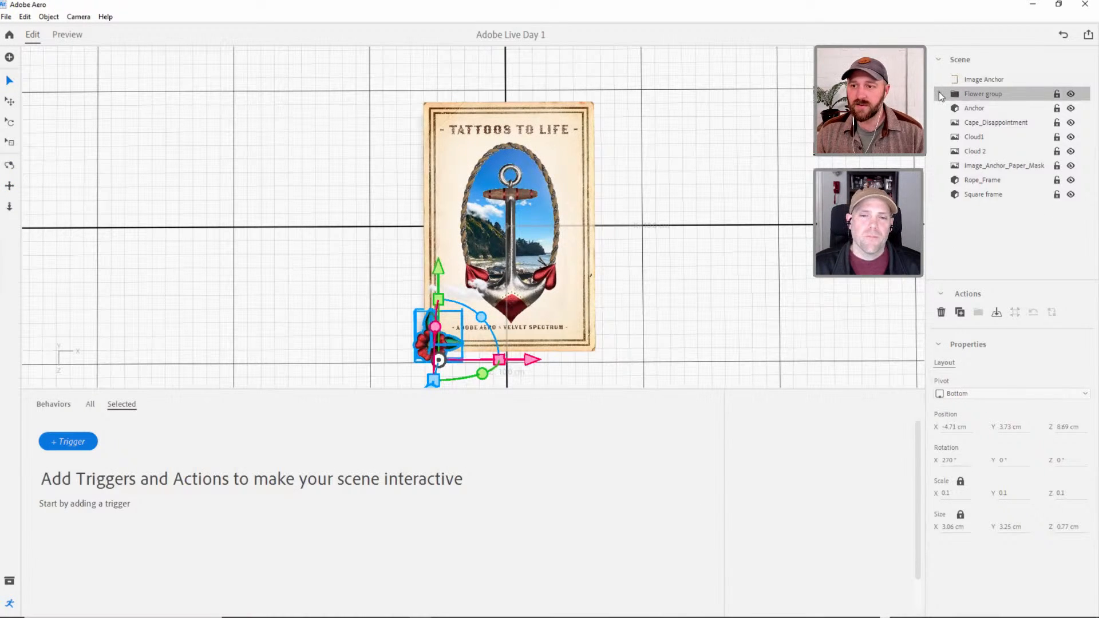
pyautogui.click(940, 95)
pyautogui.click(987, 138)
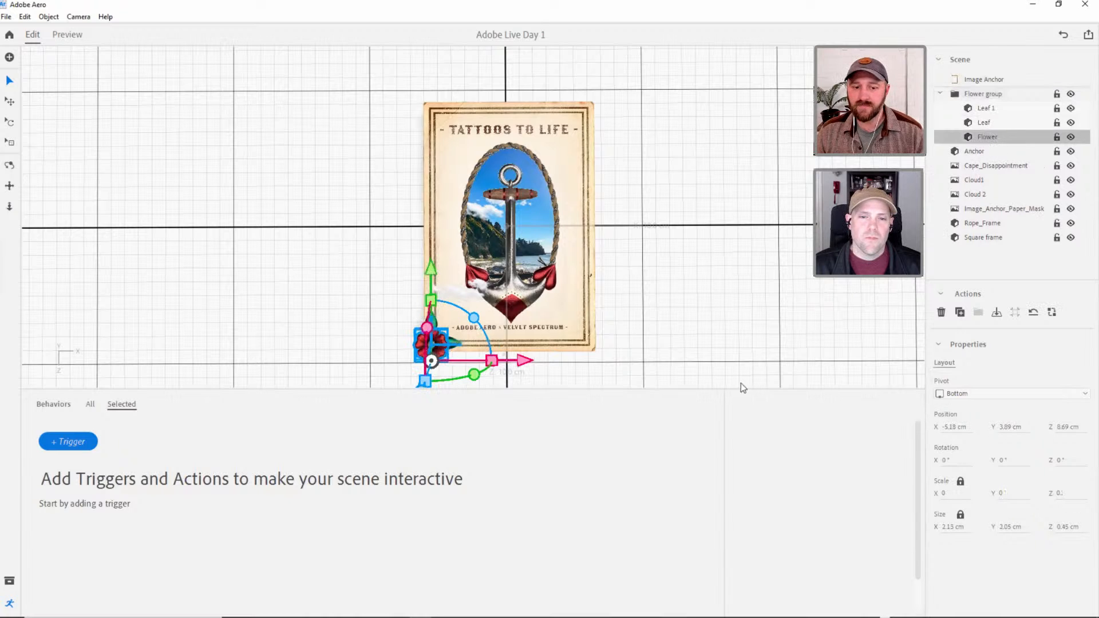
pyautogui.click(76, 445)
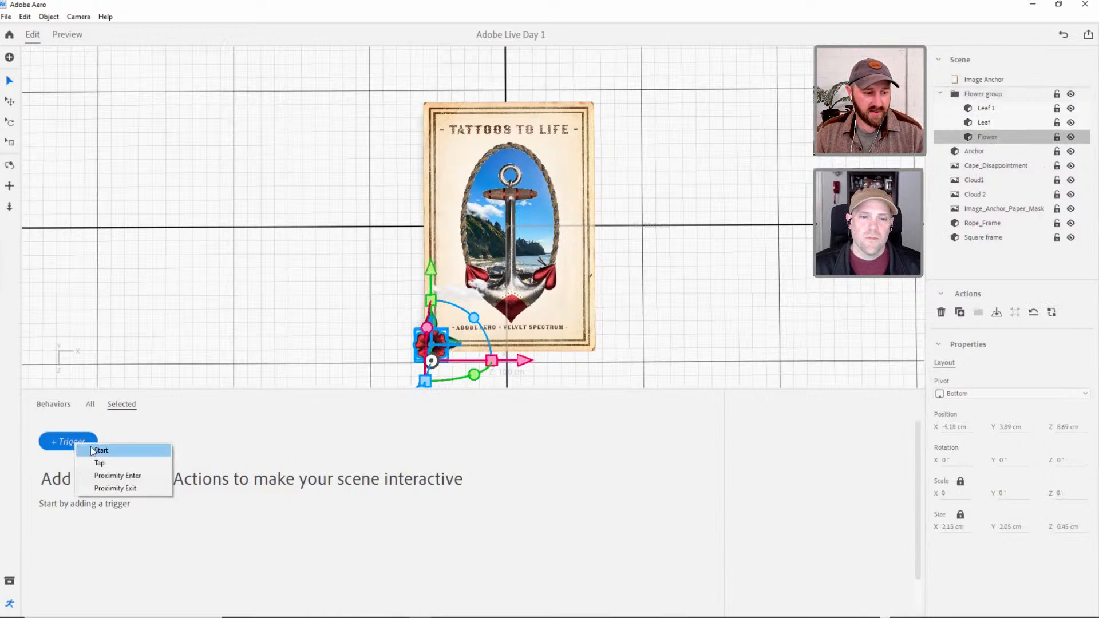
pyautogui.click(102, 451)
pyautogui.click(64, 465)
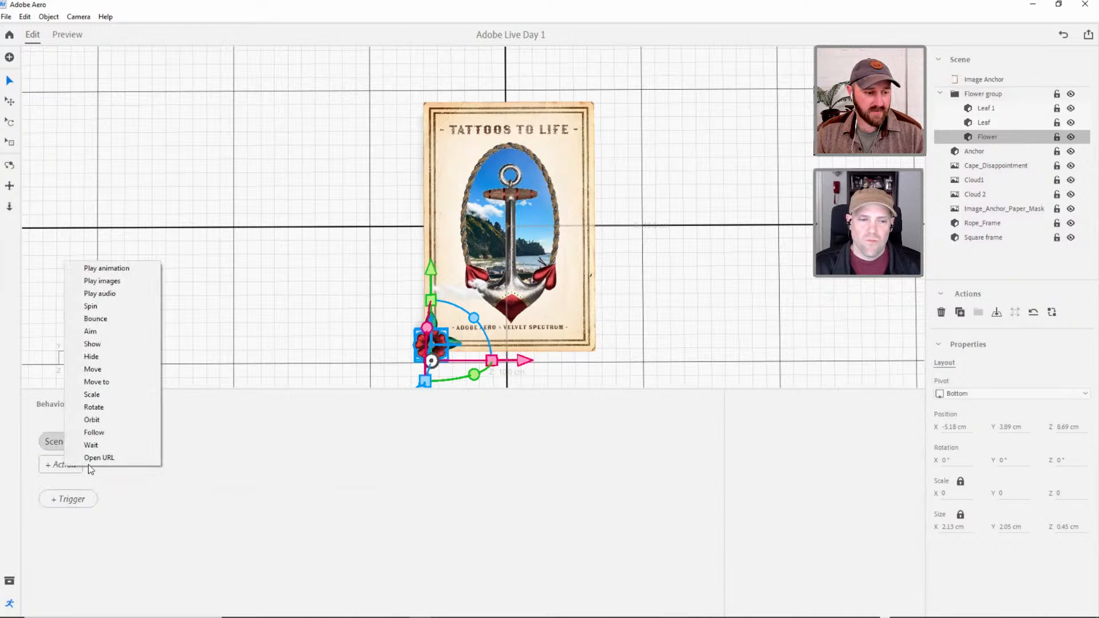
pyautogui.click(93, 407)
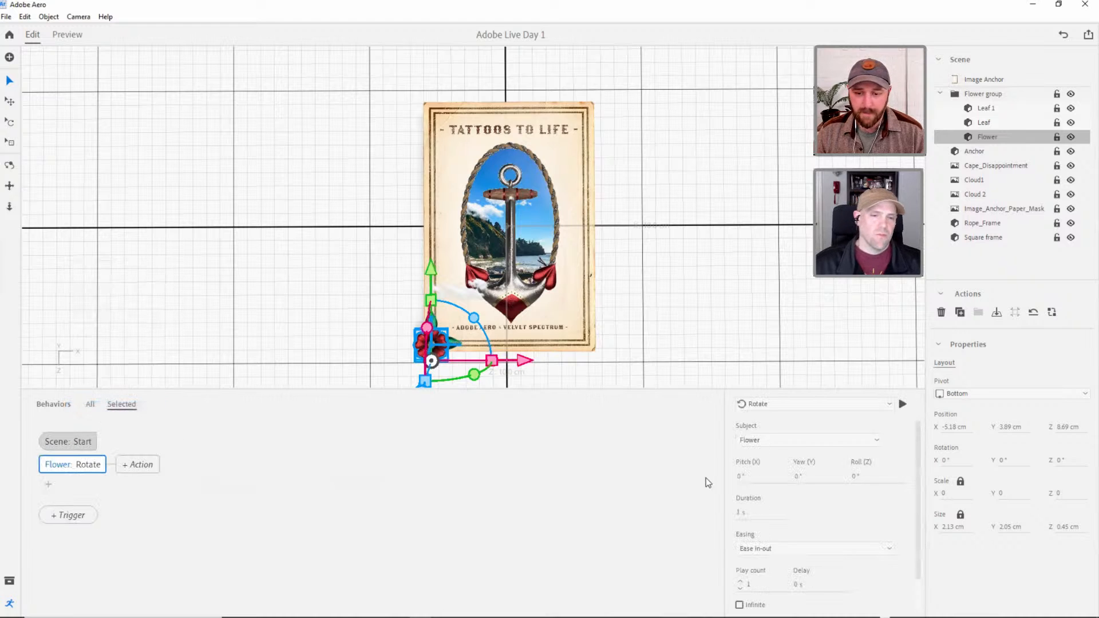
# Set the Flower's pivot to Center.
pyautogui.click(973, 393)
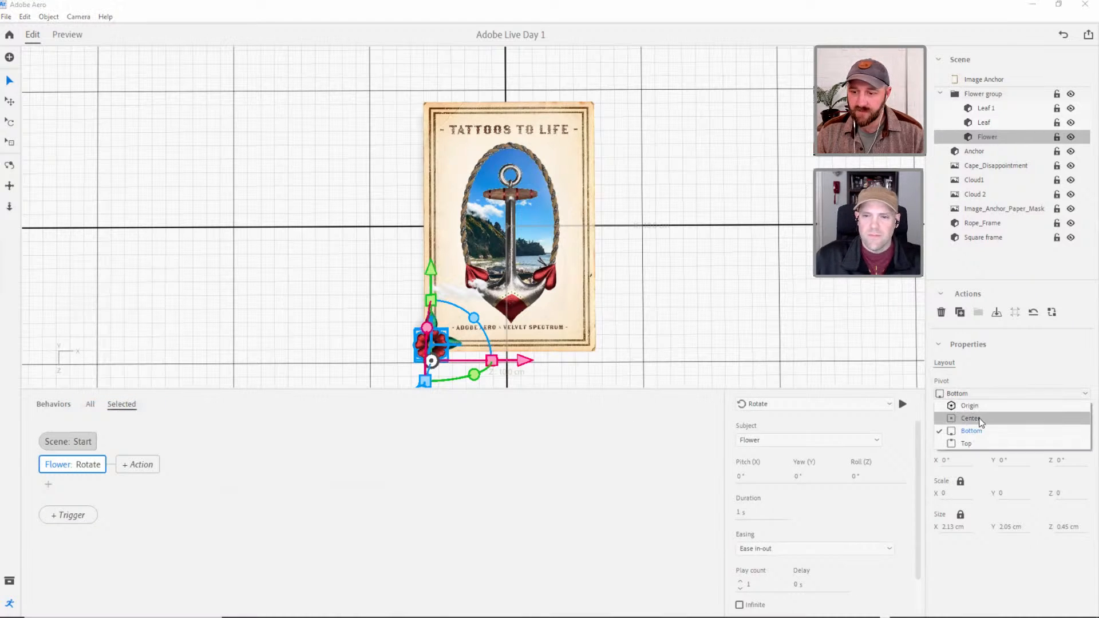
pyautogui.click(981, 419)
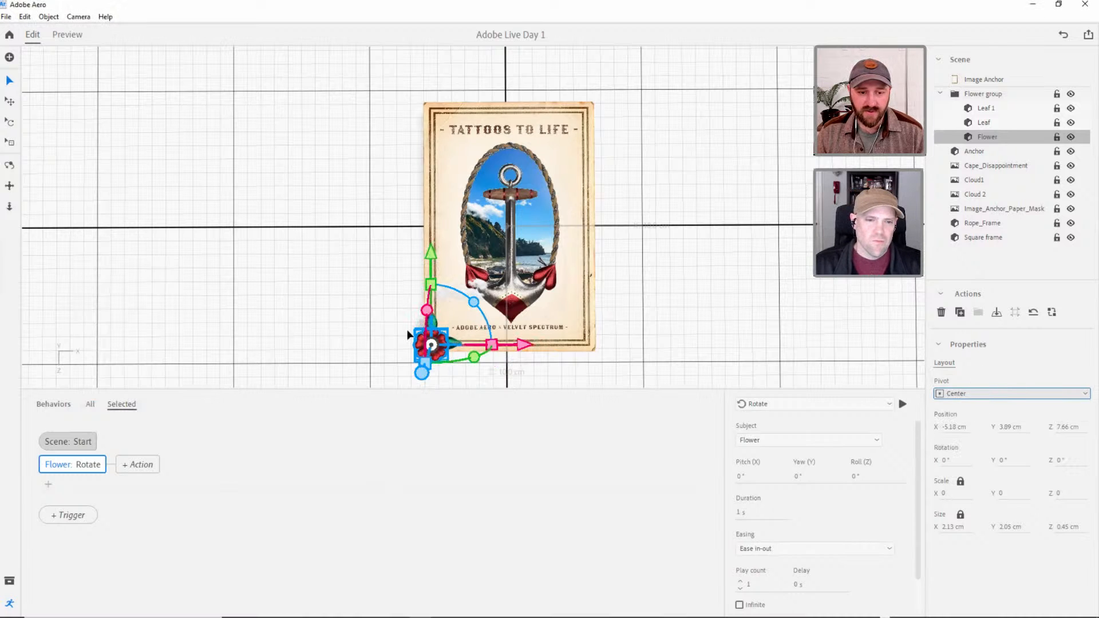
pyautogui.scroll(3, 434, 345)
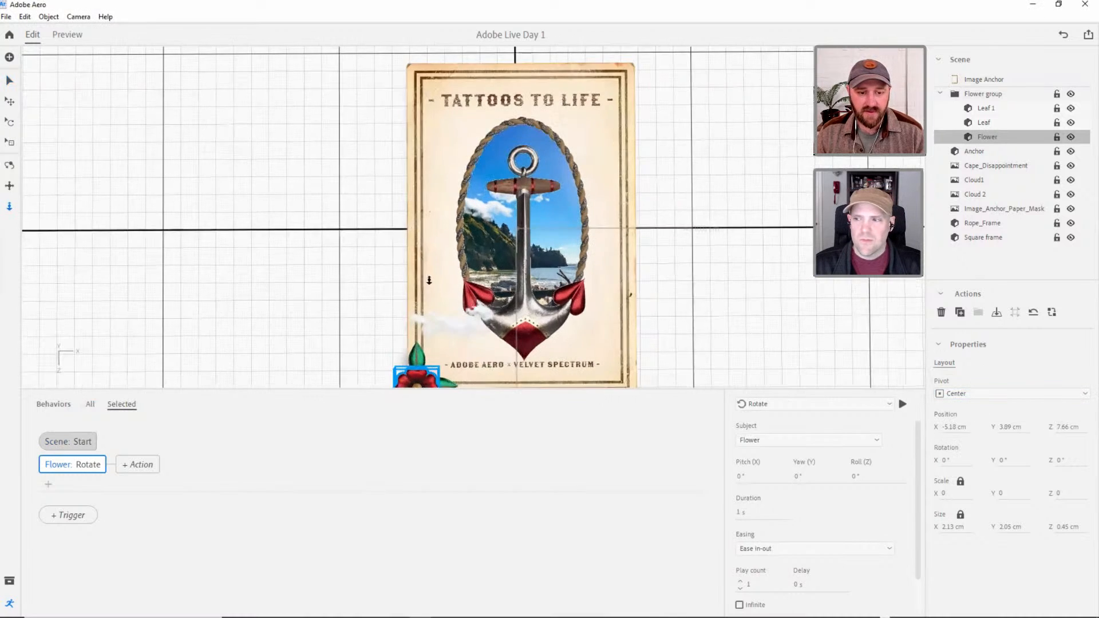
pyautogui.moveTo(427, 322); pyautogui.dragTo(405, 334, button='right')
pyautogui.moveTo(451, 287); pyautogui.dragTo(497, 212, button='middle')
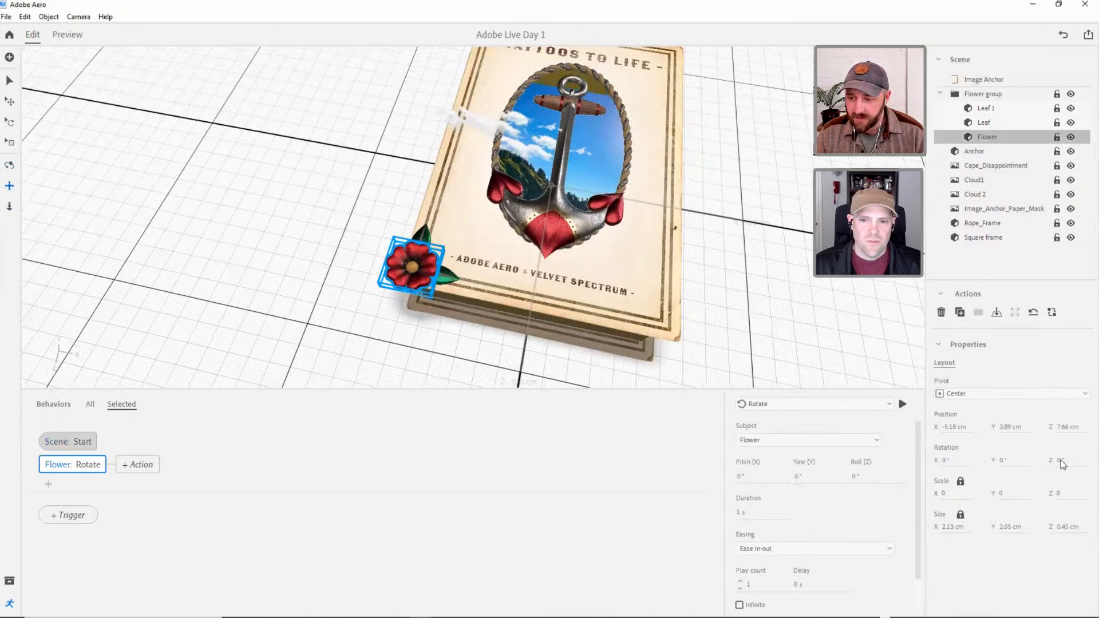
# Set the Flower's Rotate action to 5° roll over 3 s, playing infinitely back and forth.
pyautogui.moveTo(1060, 464); pyautogui.dragTo(1066, 461)
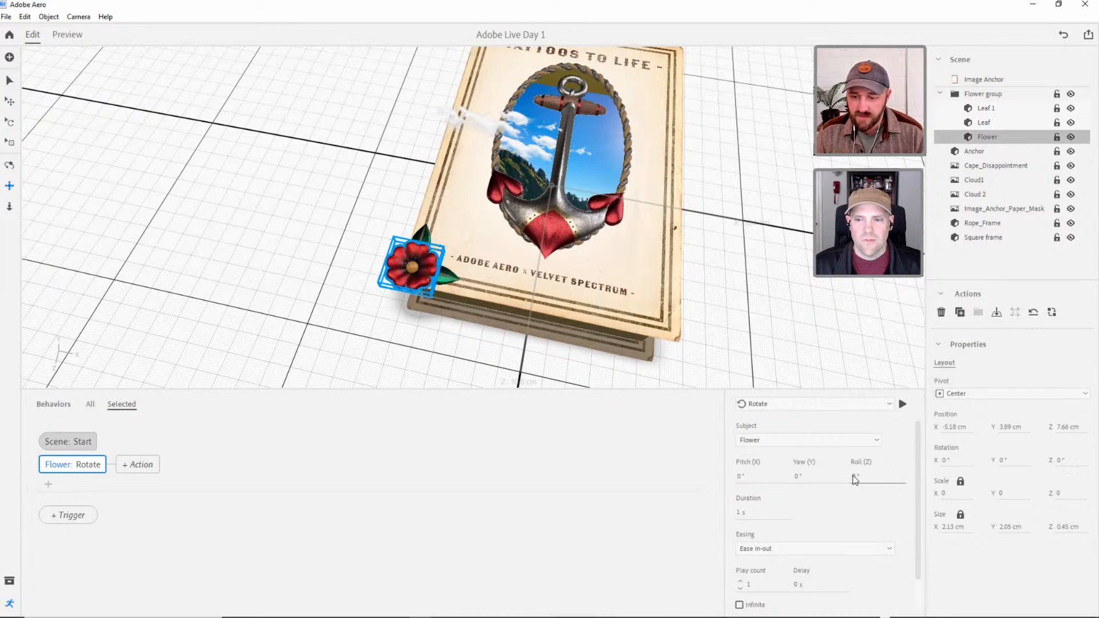
pyautogui.write('5')
pyautogui.press('Return')
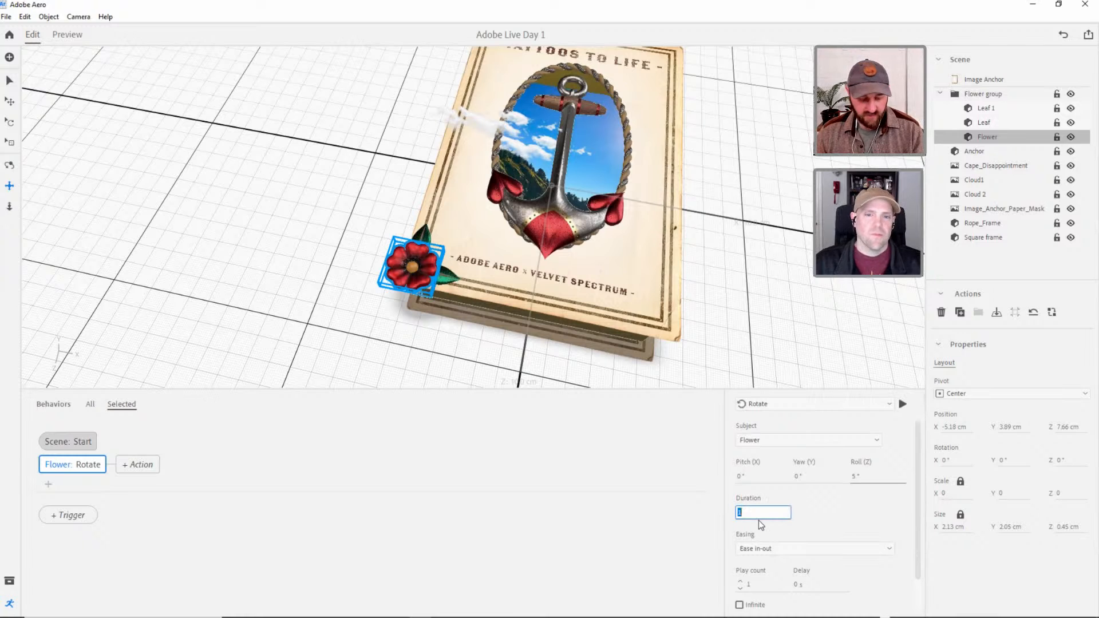
pyautogui.write('3')
pyautogui.press('Return')
pyautogui.scroll(-1, 919, 497)
pyautogui.scroll(-1, 919, 496)
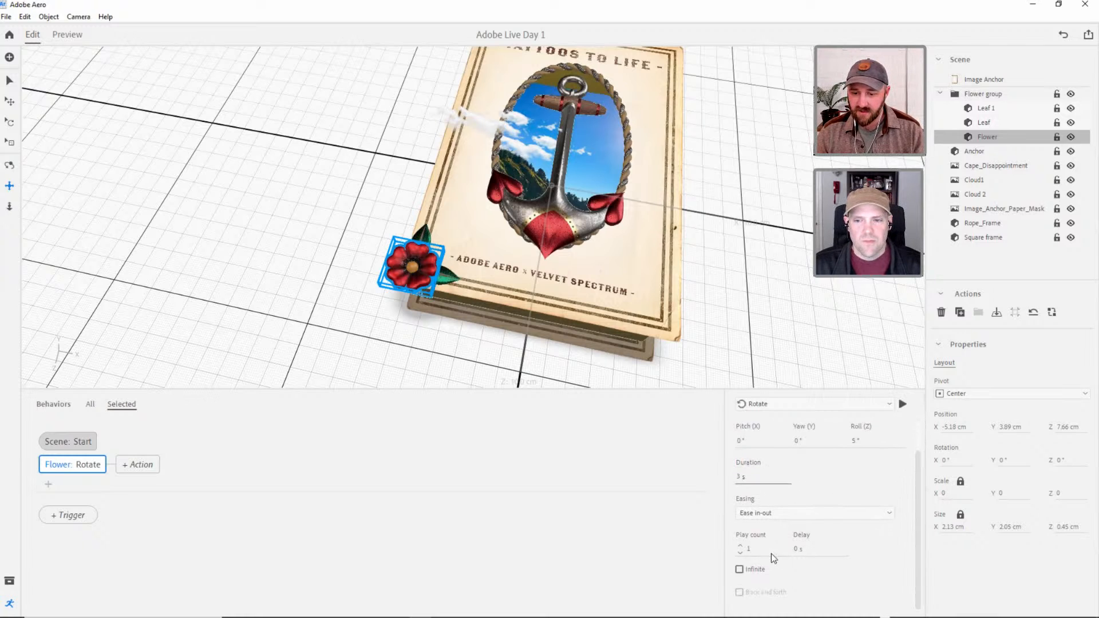
pyautogui.click(739, 545)
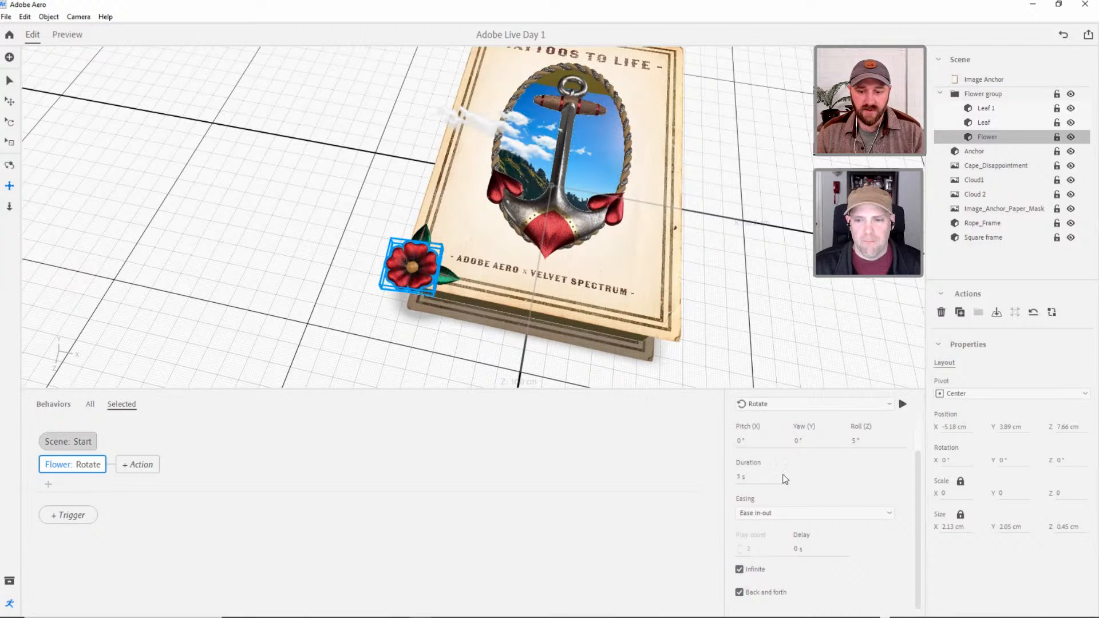
# Set the Flower's rotation duration to 1 s and preview the flower's motion in the scene.
pyautogui.click(743, 479)
pyautogui.write('1')
pyautogui.press('Return')
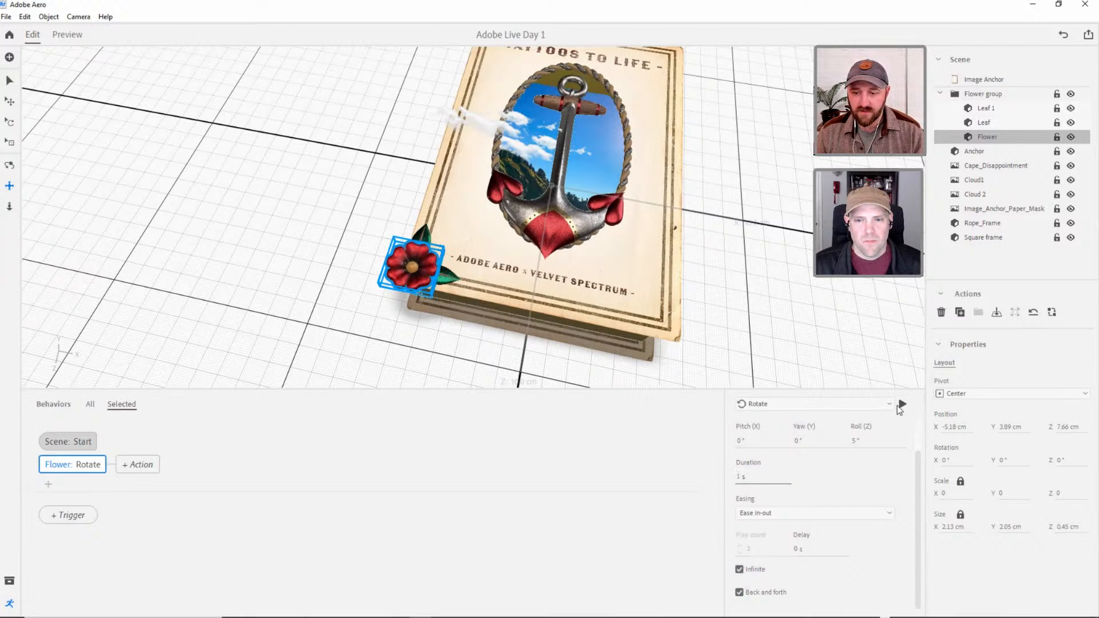
pyautogui.click(71, 35)
pyautogui.scroll(3, 246, 282)
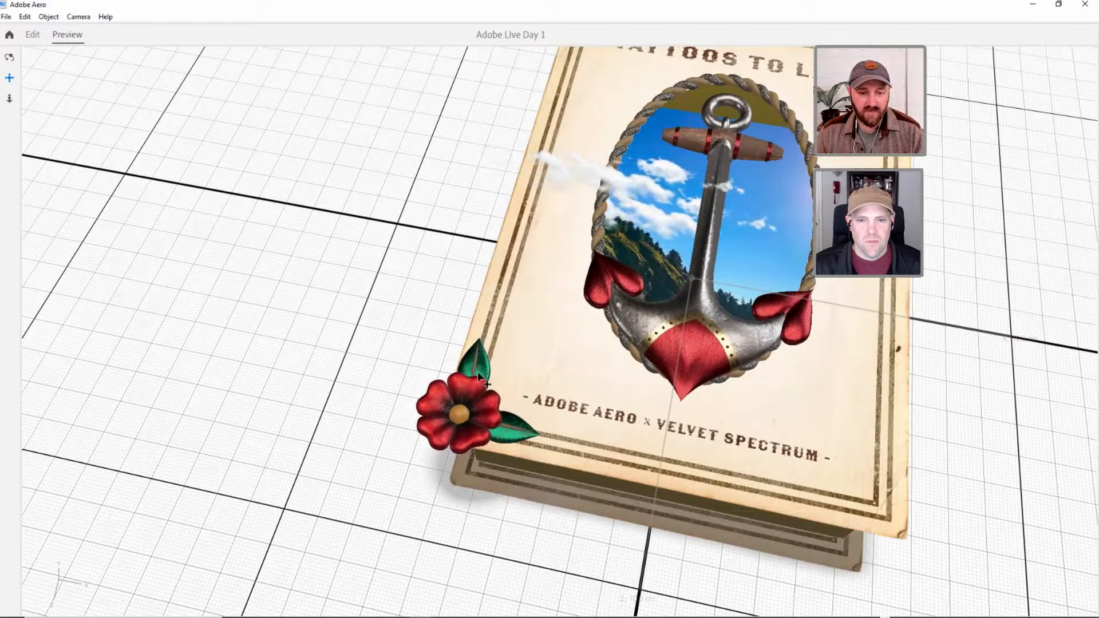
pyautogui.click(36, 38)
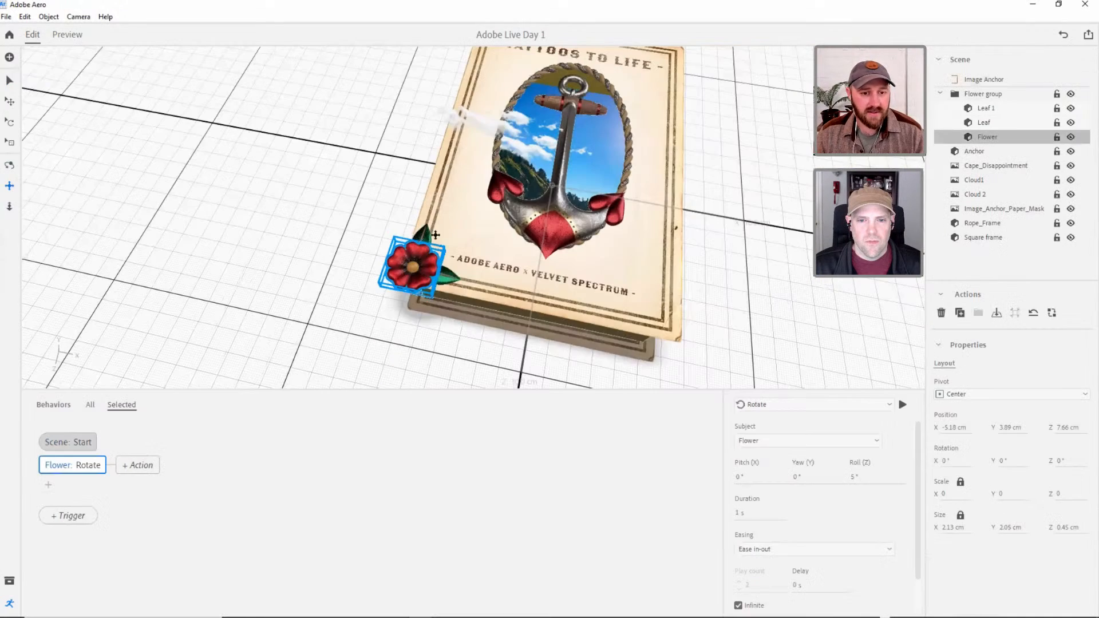
pyautogui.click(979, 108)
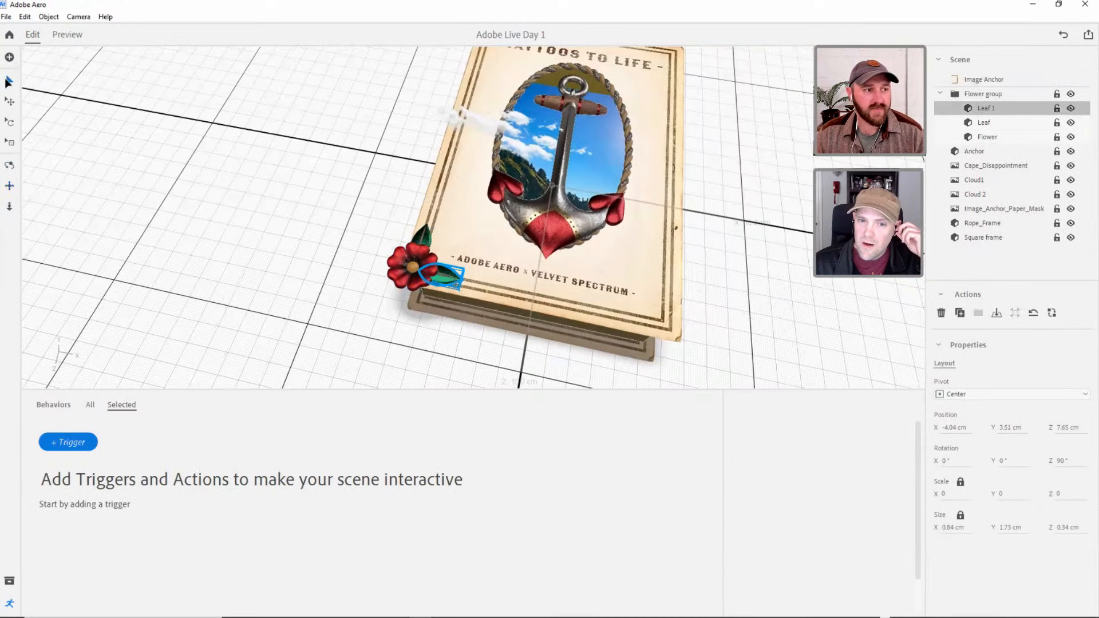
pyautogui.click(449, 256)
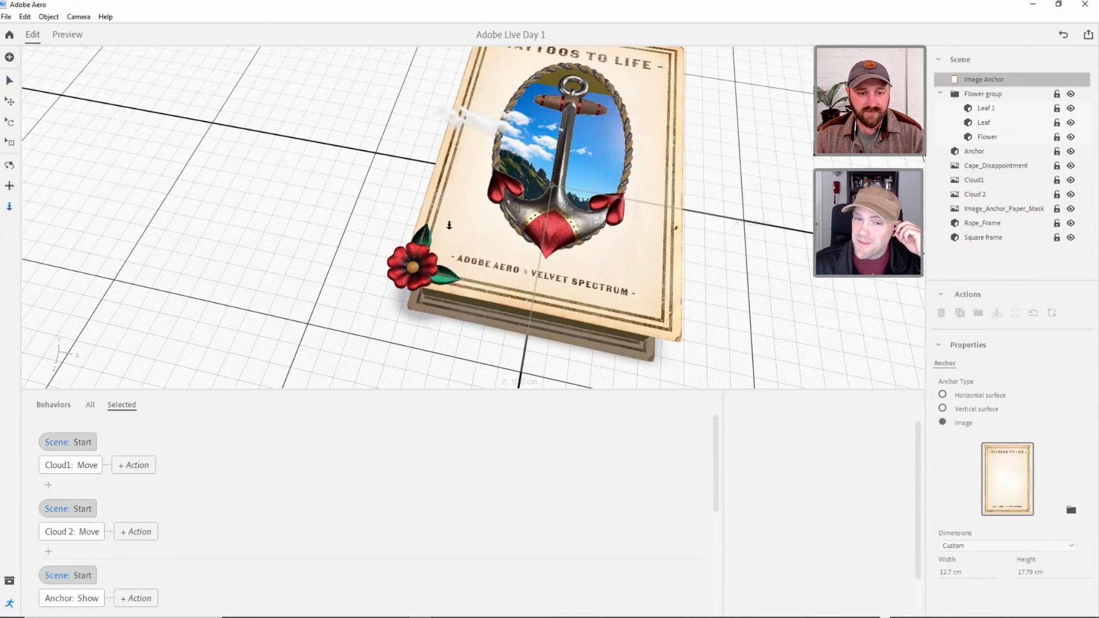
pyautogui.click(989, 110)
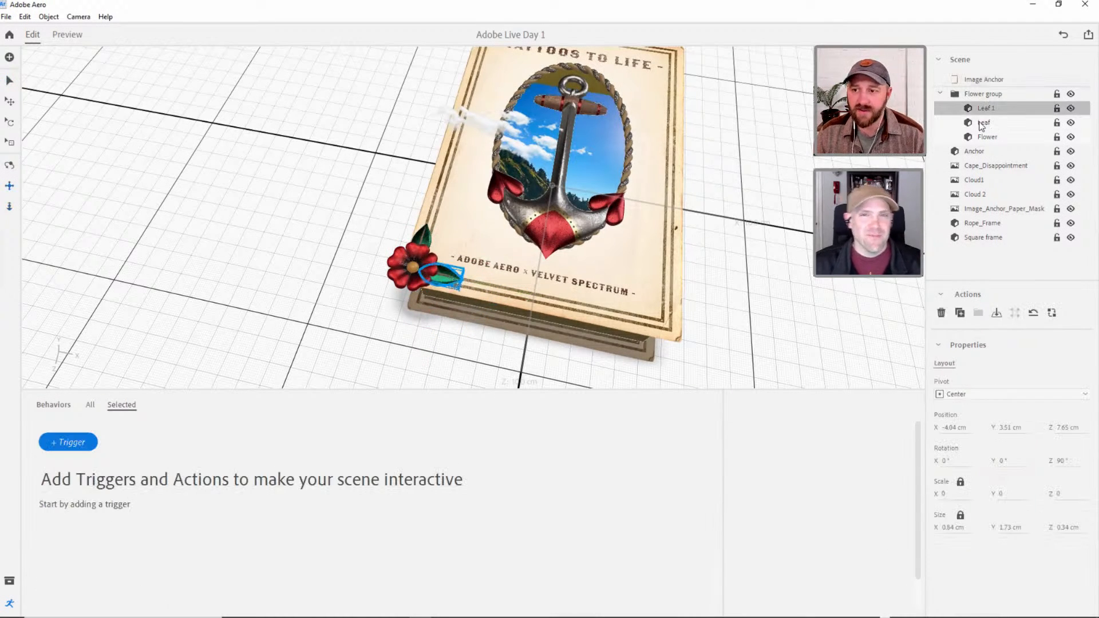
# Set the Leaf's Move action offsets to X 0 cm, Y 0 cm and Z 0.1 cm.
pyautogui.click(982, 124)
pyautogui.click(9, 82)
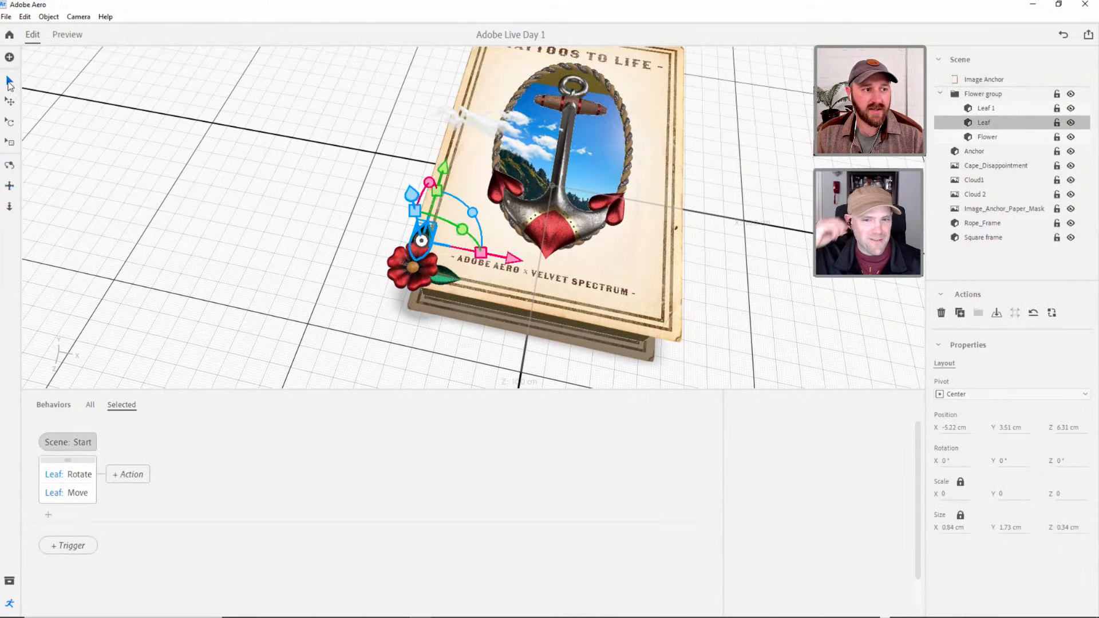
pyautogui.click(86, 495)
pyautogui.click(857, 477)
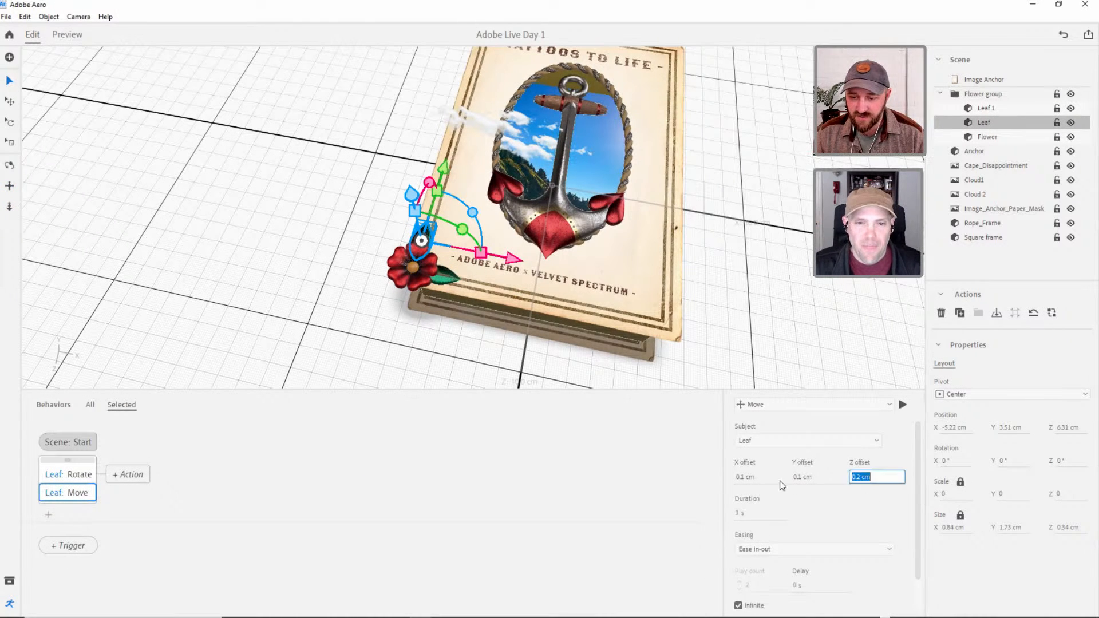
pyautogui.click(749, 476)
pyautogui.write('0')
pyautogui.press('Tab')
pyautogui.write('0')
pyautogui.press('Tab')
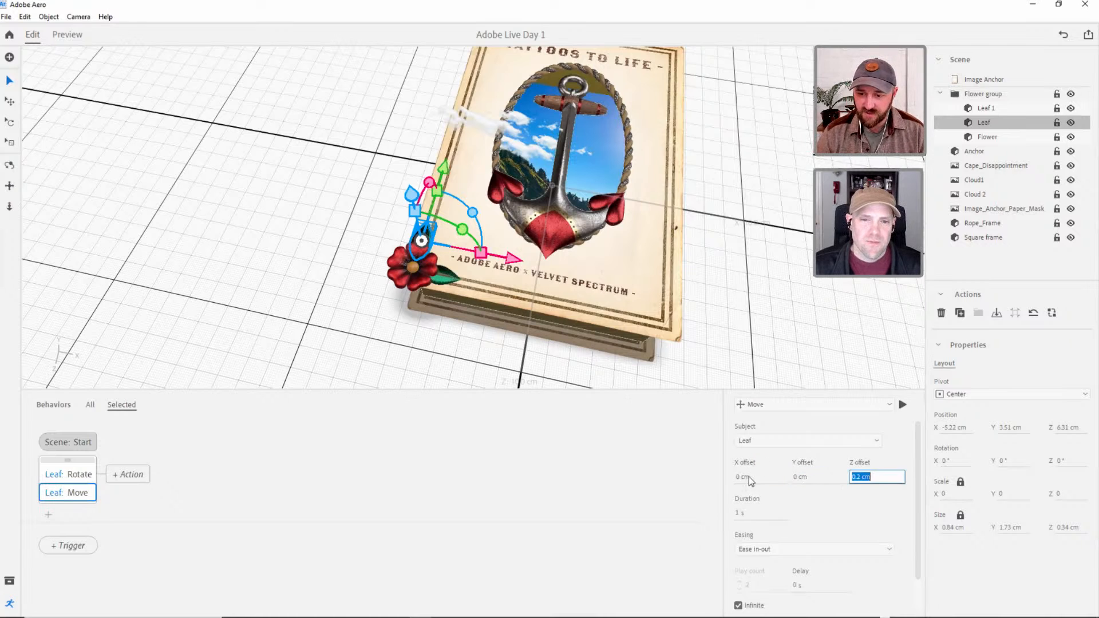
pyautogui.write('0.1')
pyautogui.press('Return')
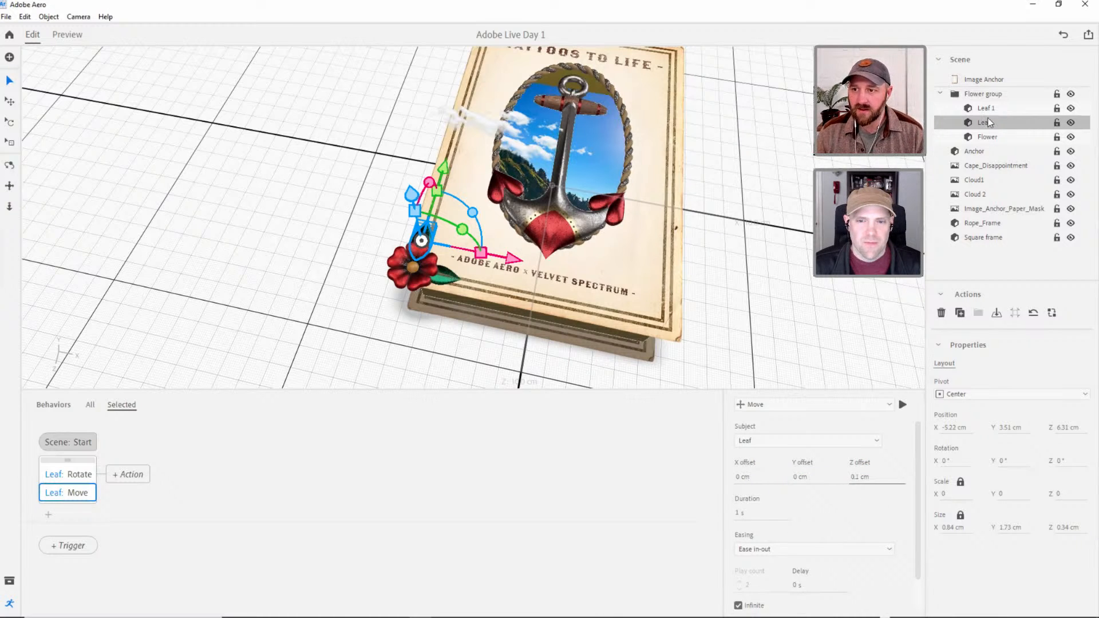
# Set the Leaf's Rotate action to 1° pitch and 1° yaw.
pyautogui.click(75, 481)
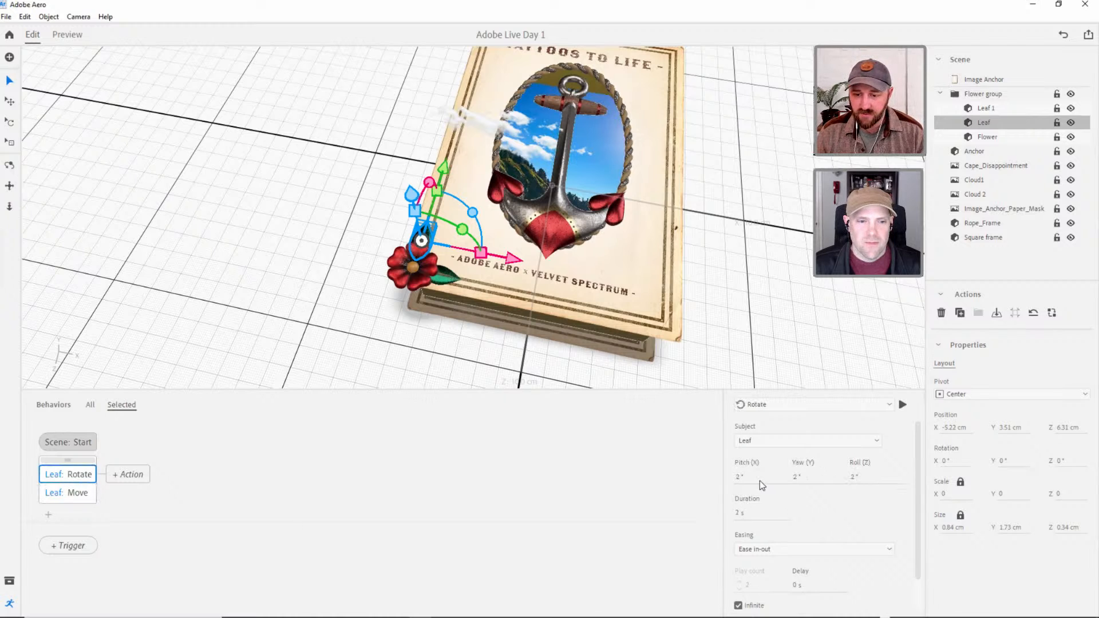
pyautogui.click(736, 477)
pyautogui.write('1')
pyautogui.press('Tab')
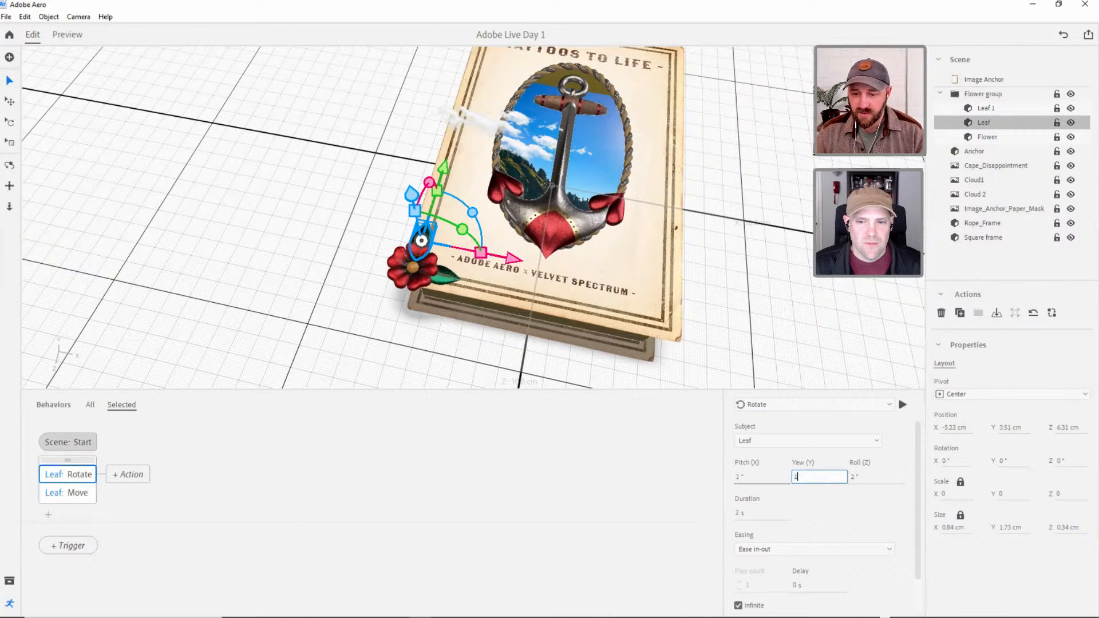
pyautogui.press('Tab')
pyautogui.click(831, 513)
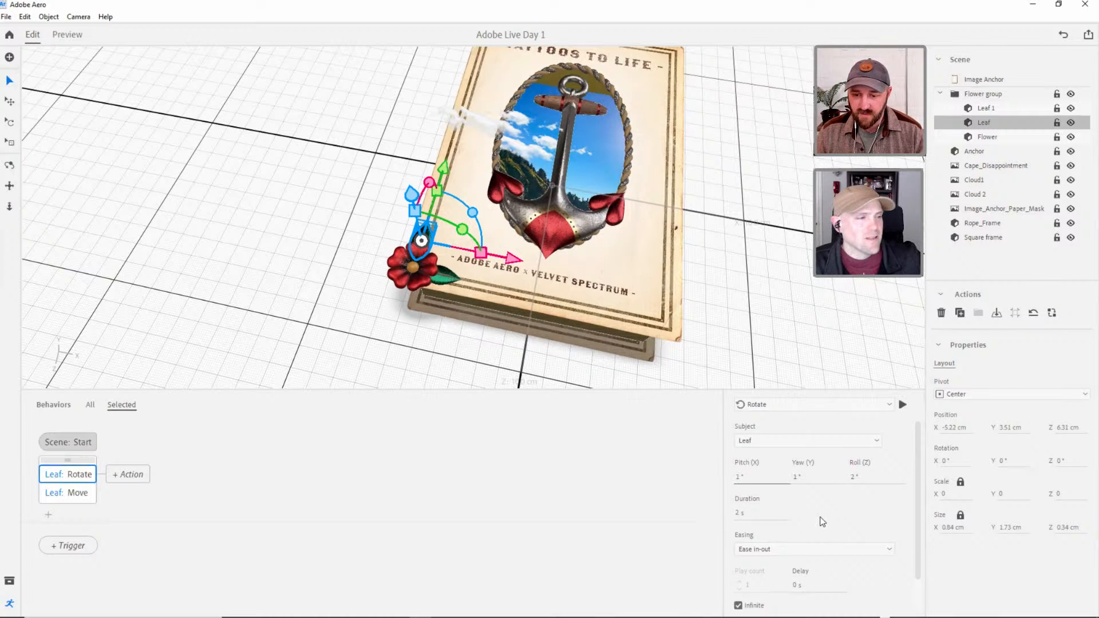
# Preview the scene to check the flower and leaf motion from above, and return to editing.
pyautogui.click(68, 35)
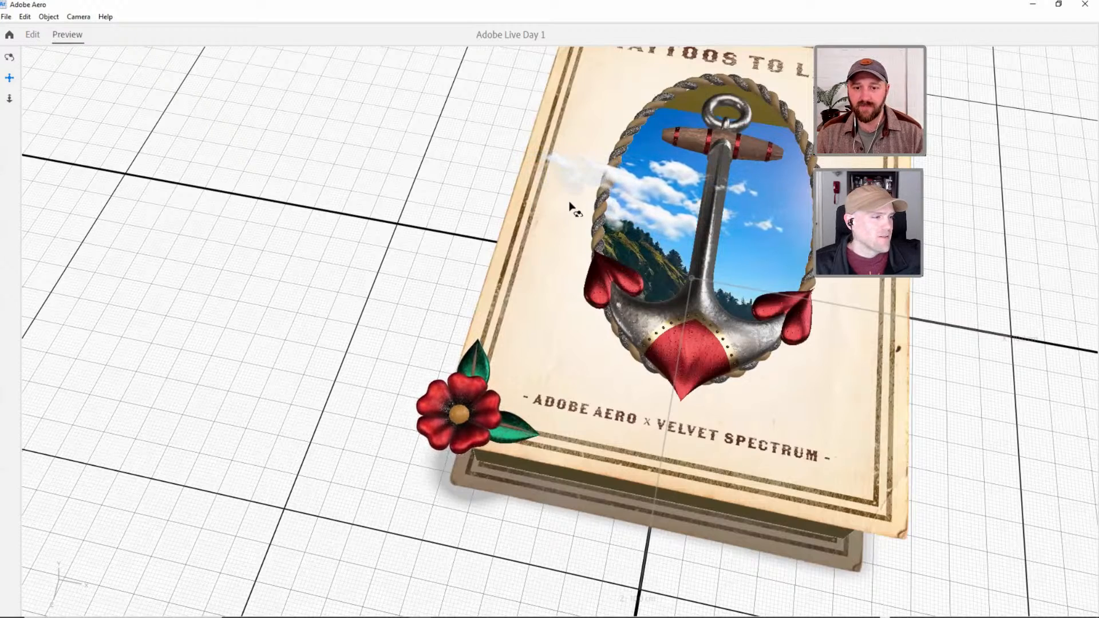
pyautogui.moveTo(617, 221); pyautogui.dragTo(616, 262, button='right')
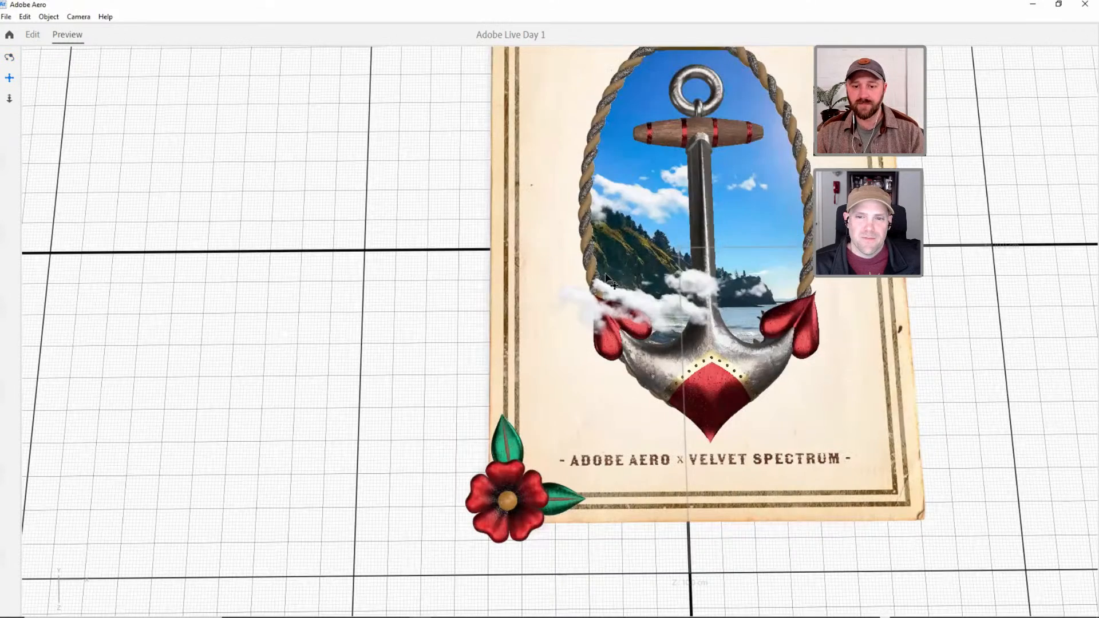
pyautogui.scroll(-3, 475, 358)
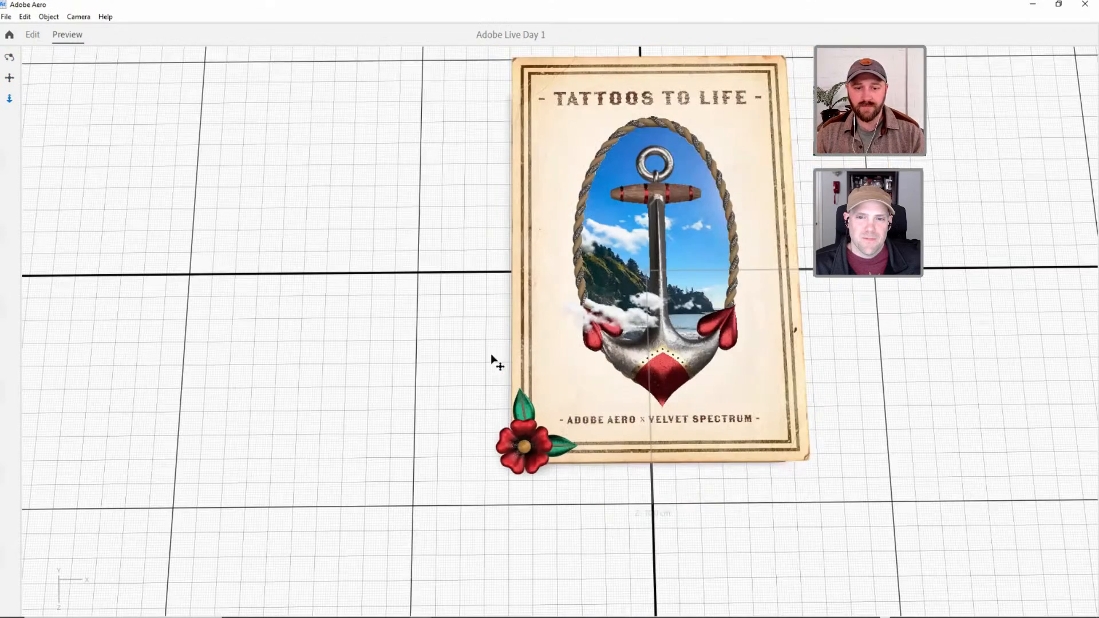
pyautogui.click(33, 34)
pyautogui.click(447, 302)
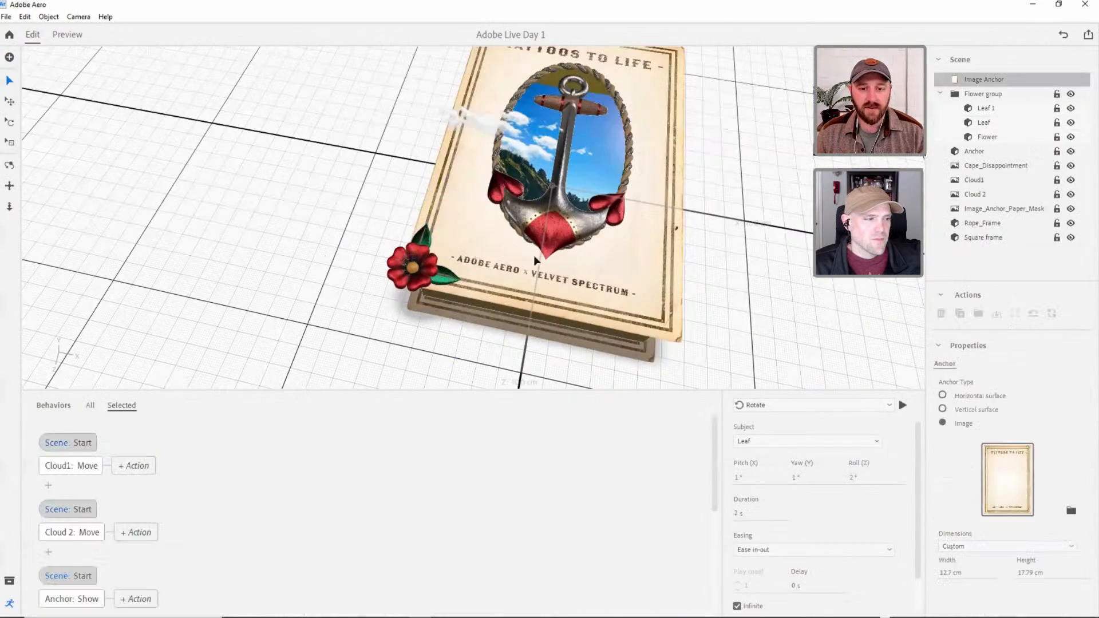
pyautogui.scroll(3, 491, 263)
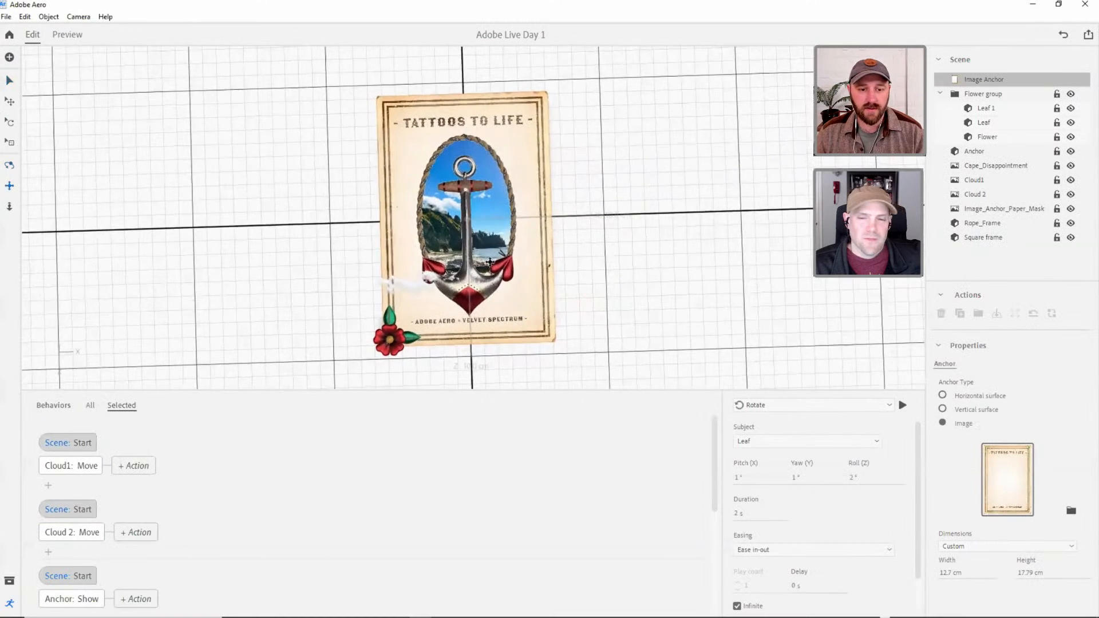
# Delete Leaf 1, the horizontal leaf without behaviors, from the Flower group.
pyautogui.moveTo(521, 255); pyautogui.dragTo(430, 354)
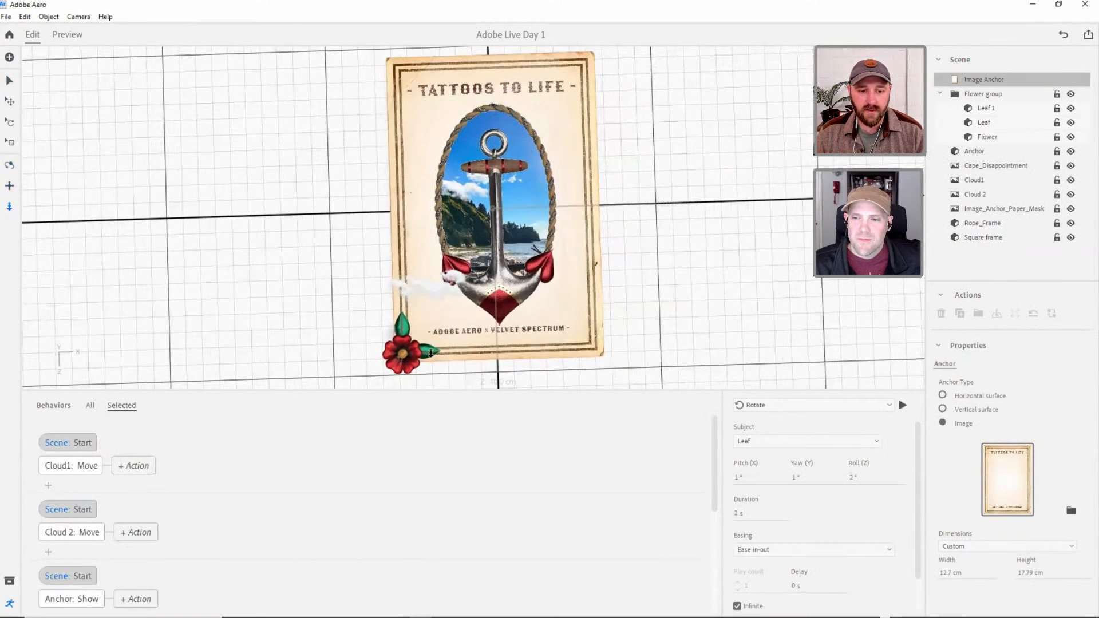
pyautogui.click(998, 122)
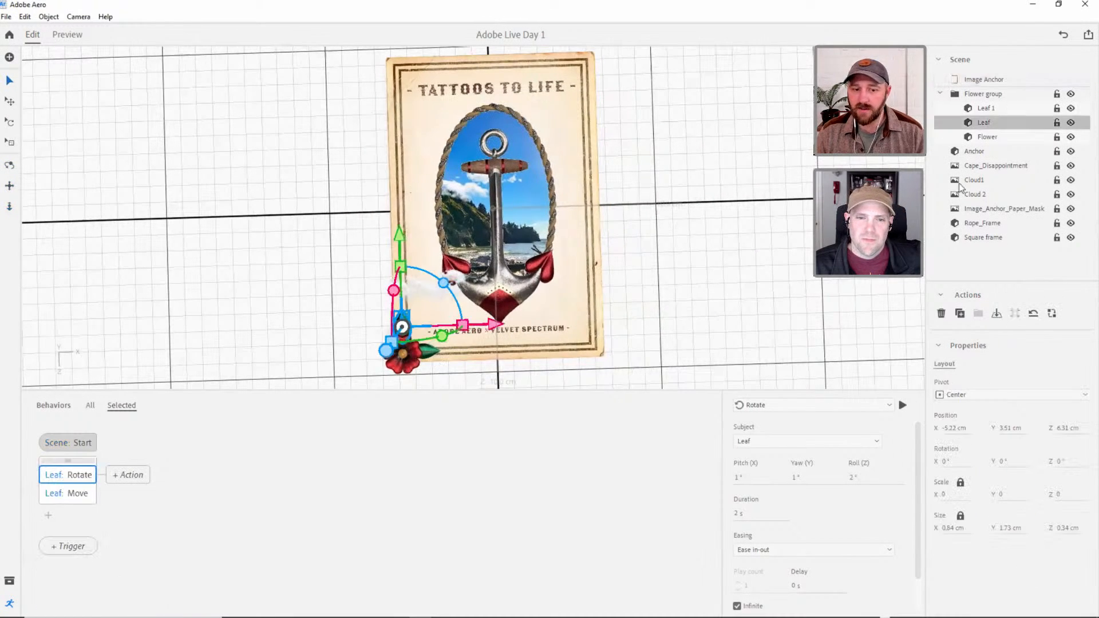
pyautogui.click(992, 109)
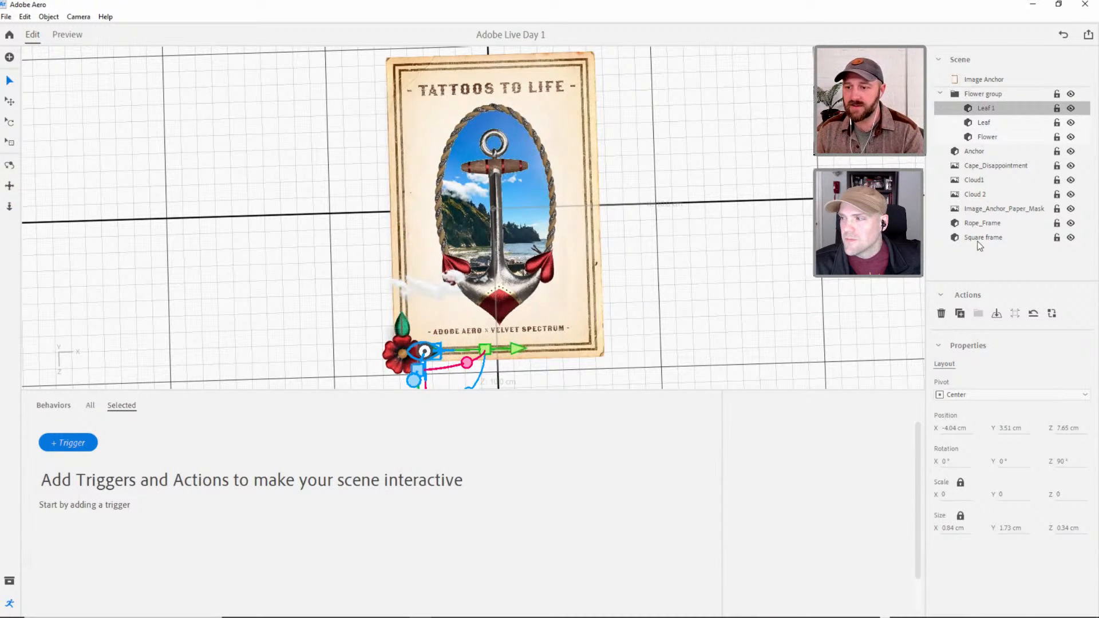
pyautogui.click(941, 313)
# Duplicate the Leaf and place the copy, rotated 90° in Z, at the flower's right side, at about X -4.15 cm and Z 7.73 cm.
pyautogui.click(983, 108)
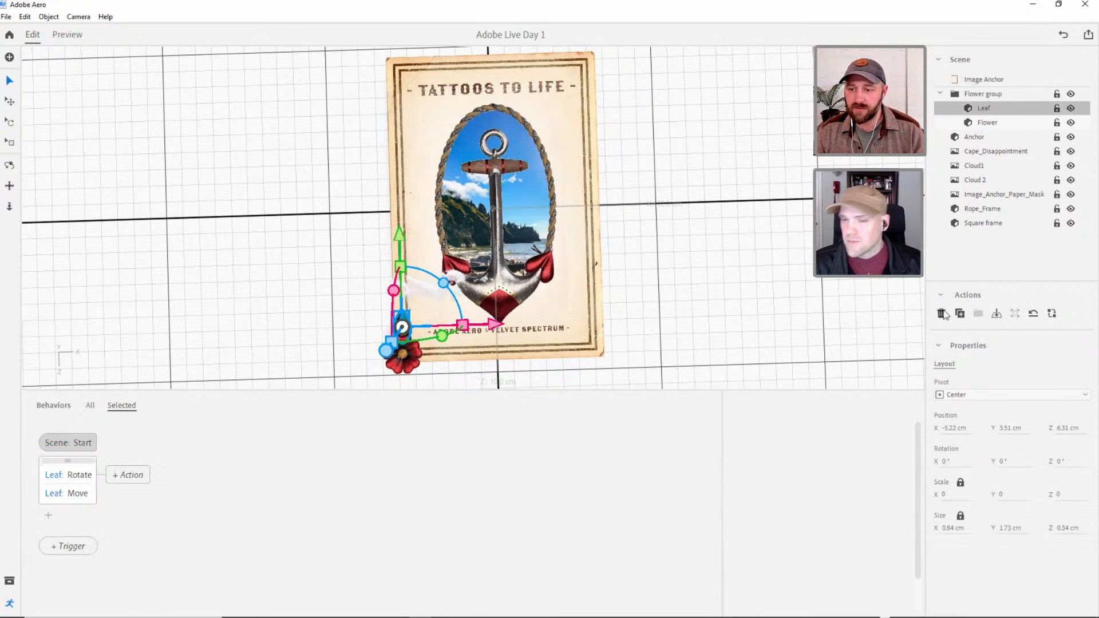
pyautogui.click(960, 314)
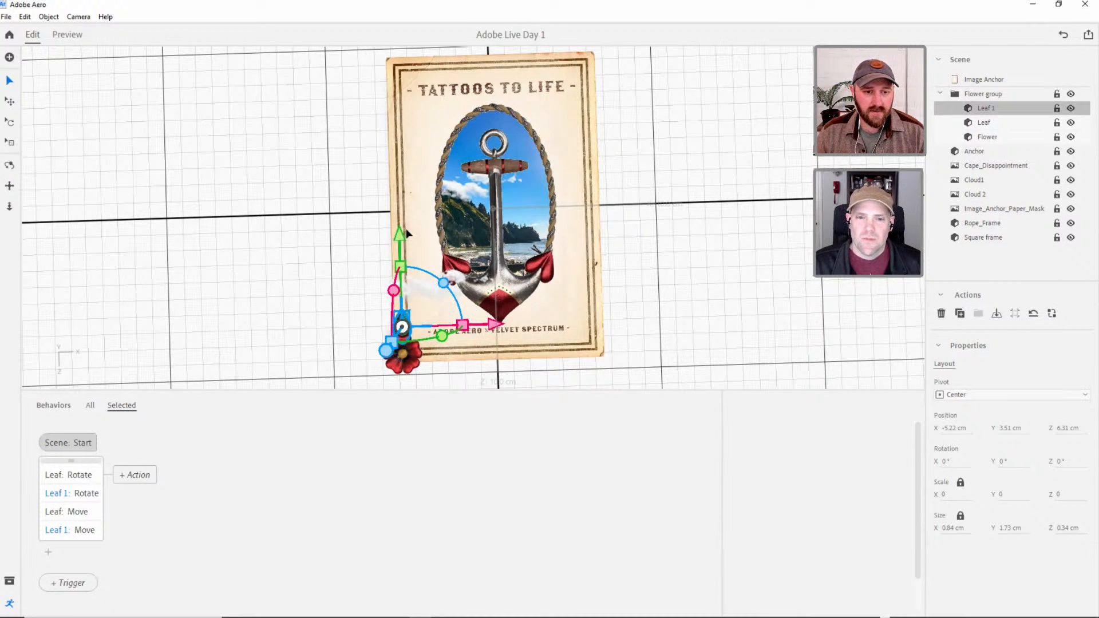
pyautogui.moveTo(402, 234); pyautogui.dragTo(401, 255)
pyautogui.press('r')
pyautogui.moveTo(451, 311); pyautogui.dragTo(441, 375)
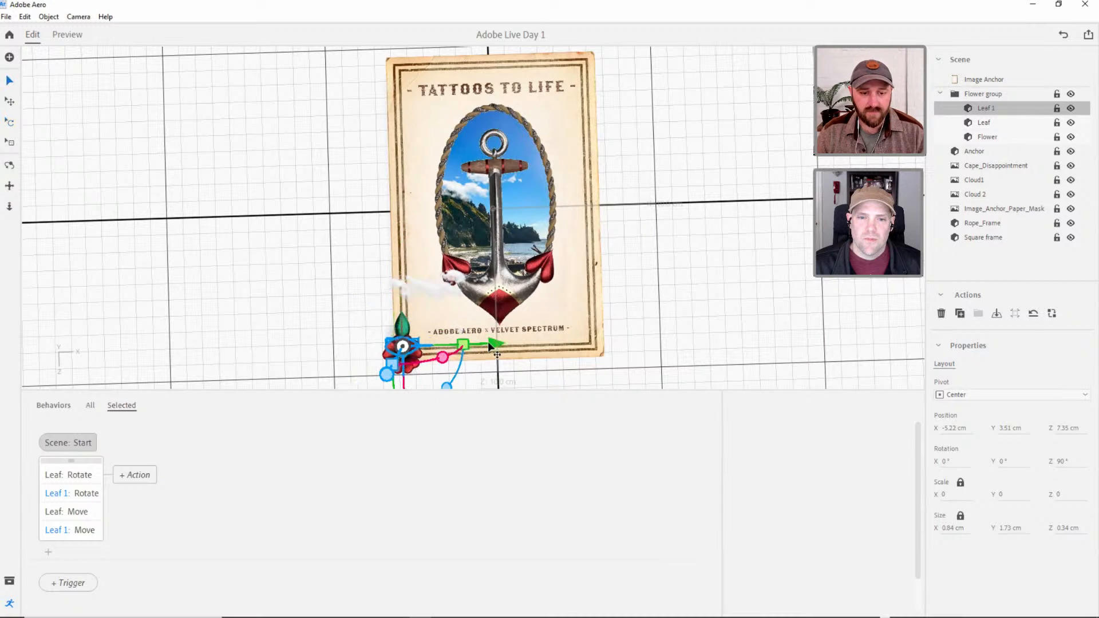
pyautogui.moveTo(490, 345); pyautogui.dragTo(511, 344)
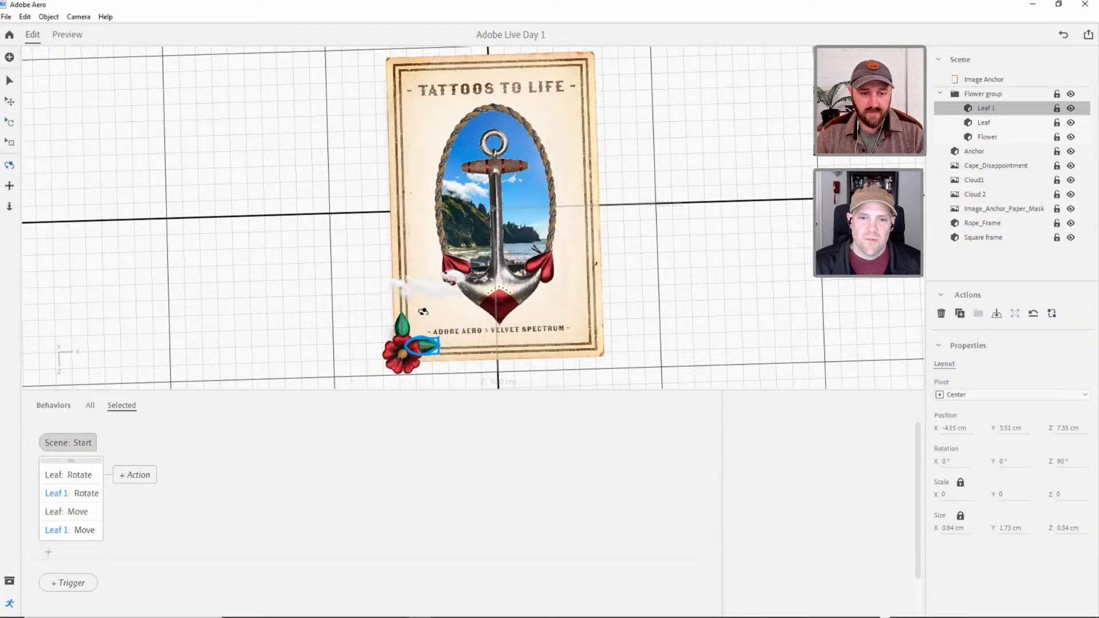
pyautogui.moveTo(393, 315); pyautogui.dragTo(382, 378, button='middle')
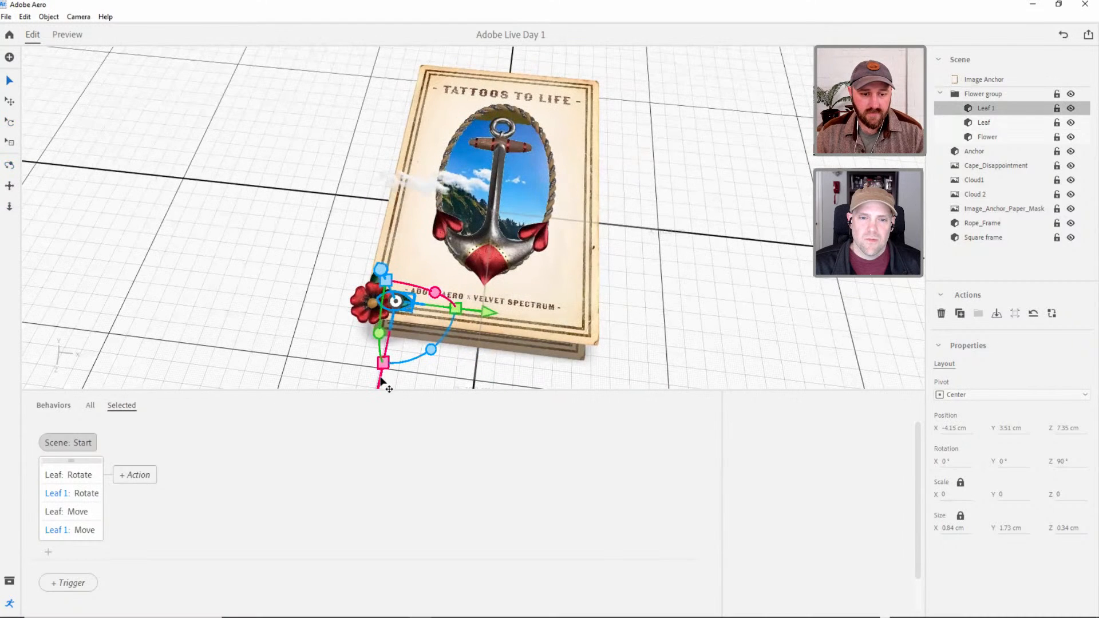
# Preview the scene to check the motion of the duplicated leaf, and return to editing.
pyautogui.click(307, 116)
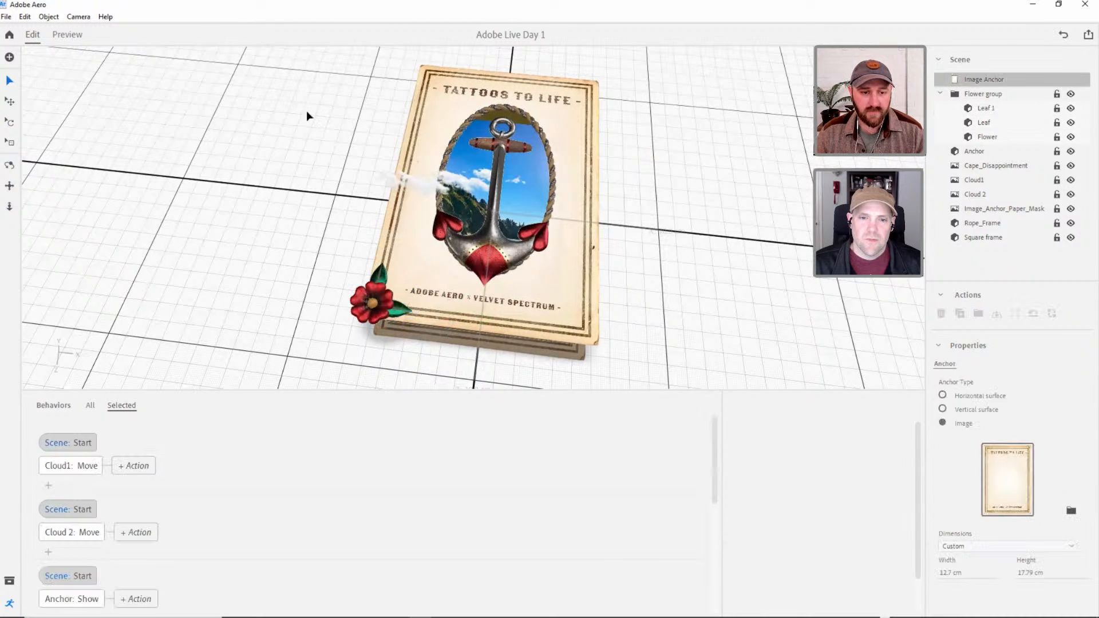
pyautogui.click(67, 36)
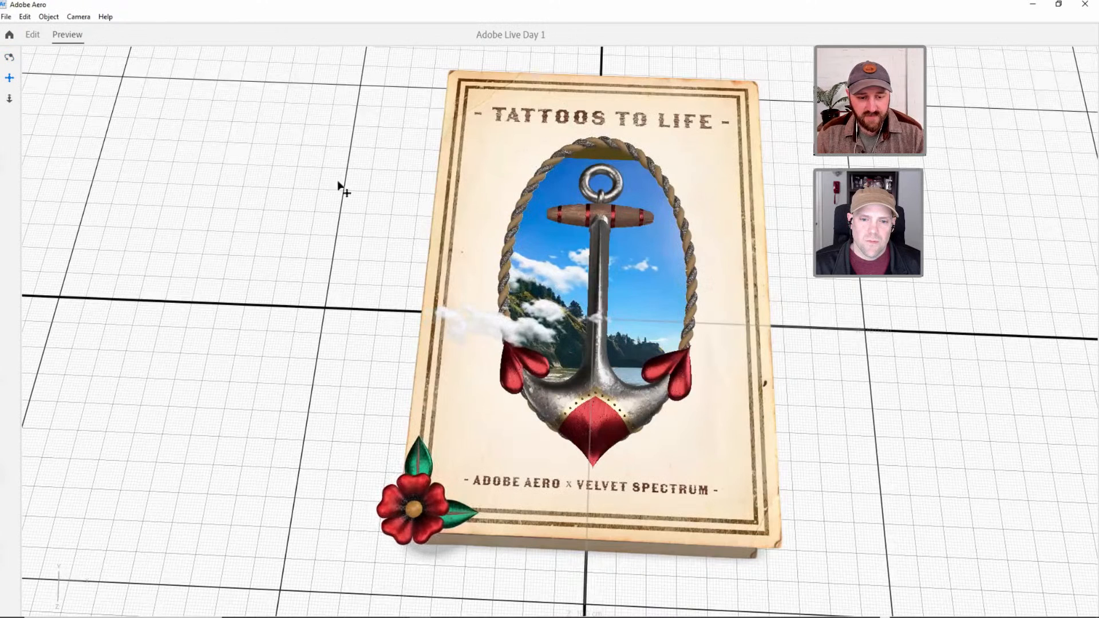
pyautogui.click(34, 35)
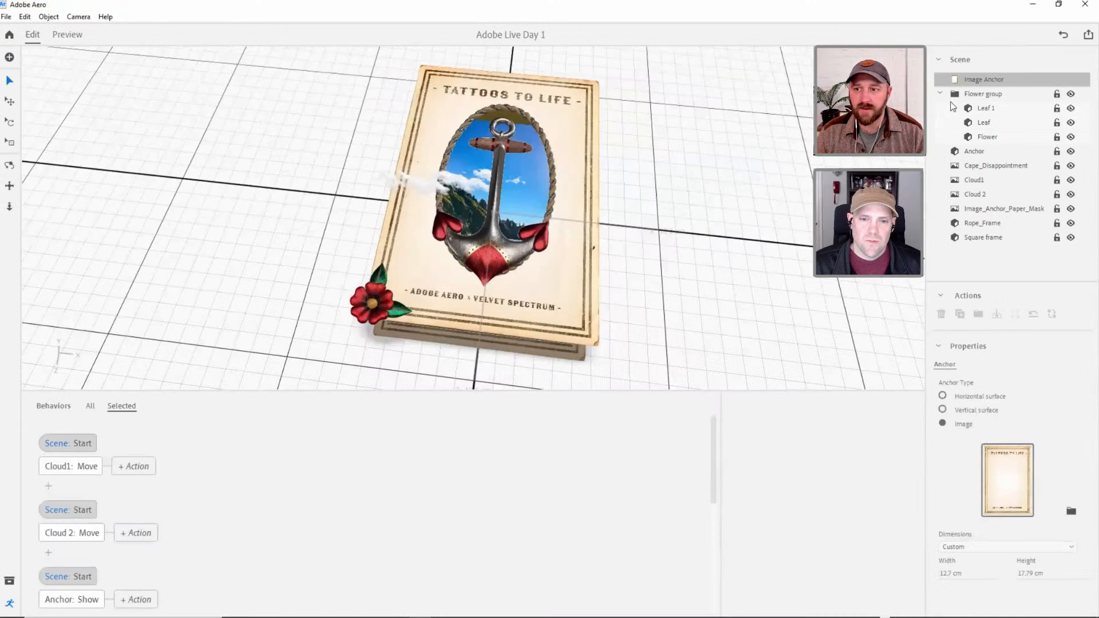
# Duplicate the Flower group with its leaves and flower.
pyautogui.click(955, 96)
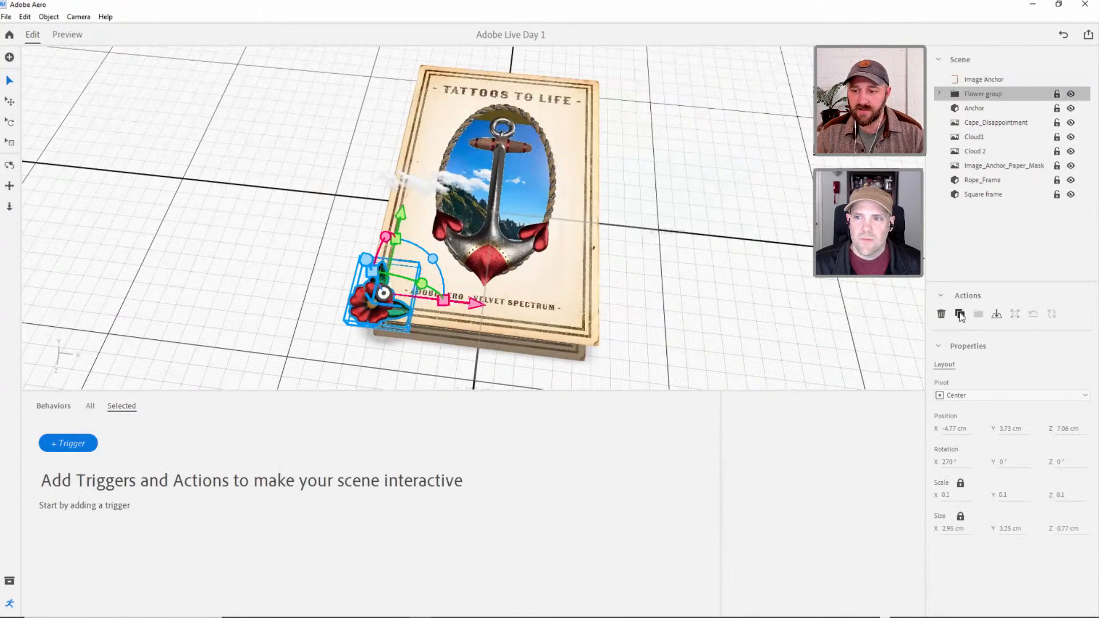
pyautogui.click(959, 314)
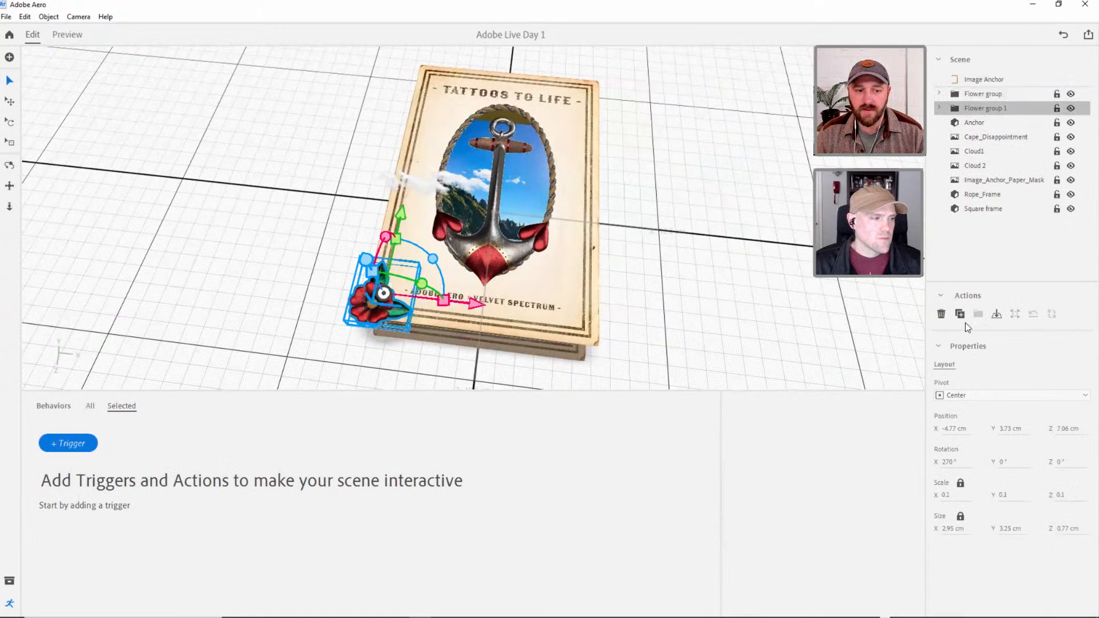
pyautogui.click(959, 314)
pyautogui.click(960, 315)
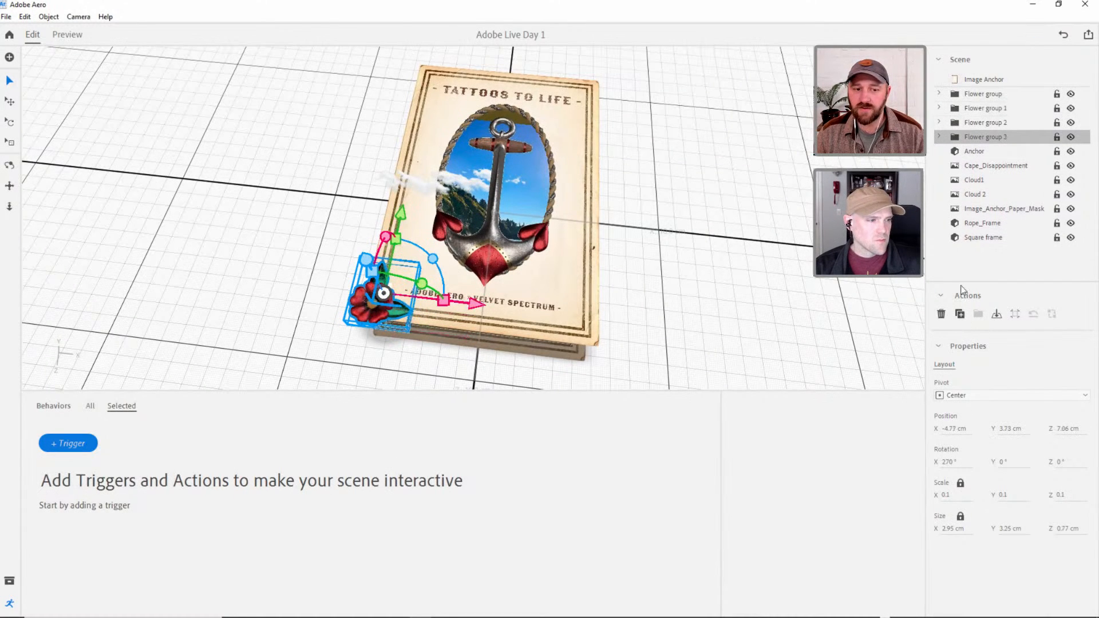
pyautogui.click(982, 122)
pyautogui.keyDown('shift'); pyautogui.click(982, 138); pyautogui.keyUp('shift')
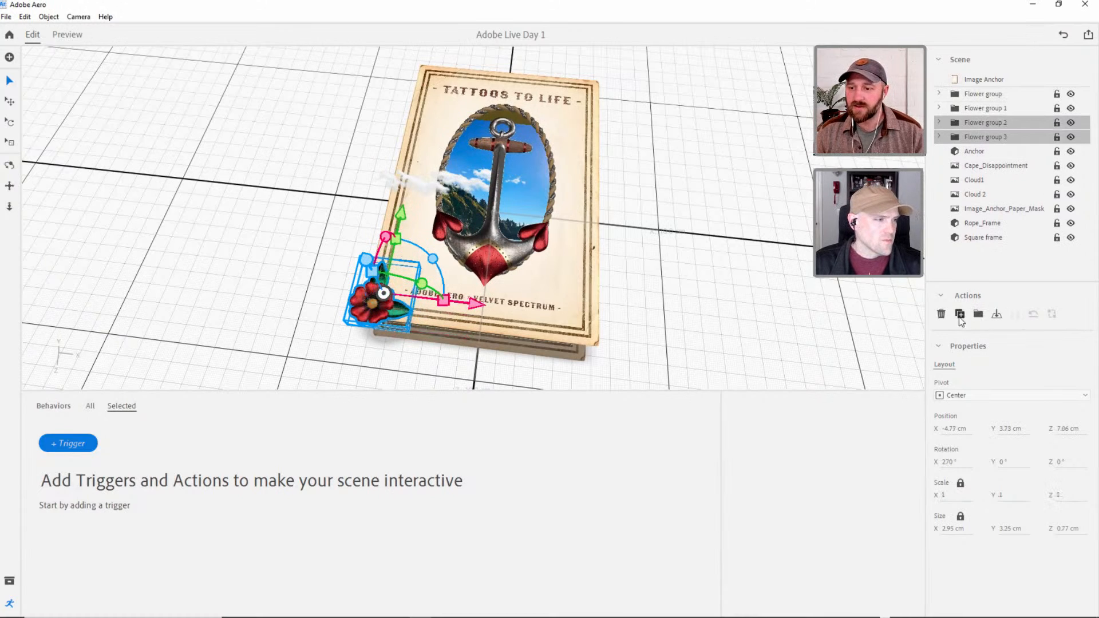
pyautogui.click(941, 314)
pyautogui.click(941, 314)
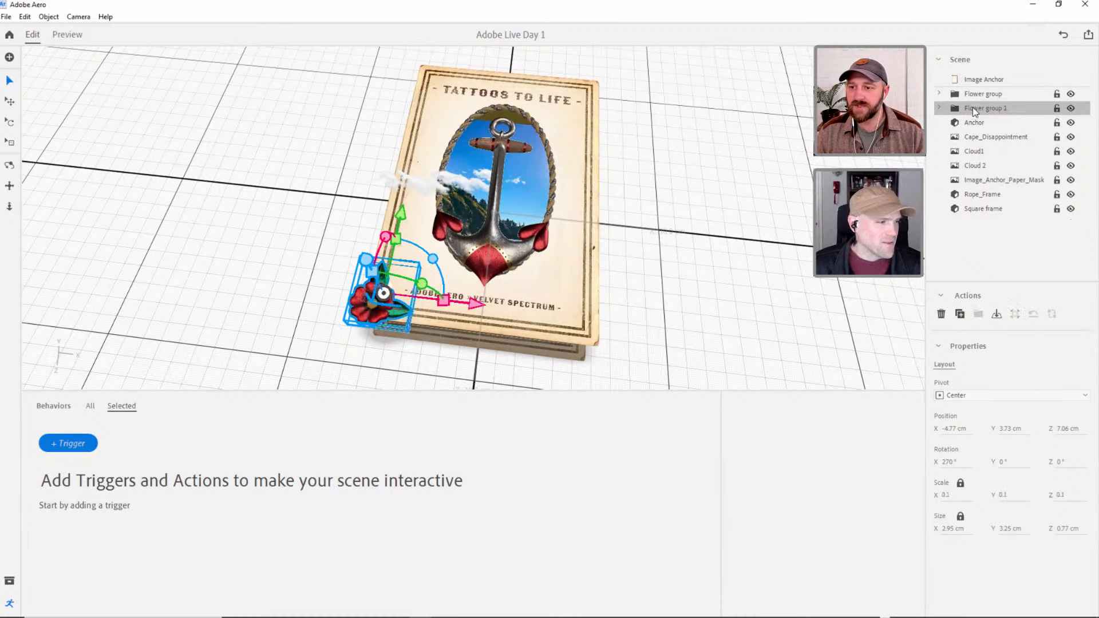
# Move Flower group 1 toward the poster's lower-right corner and rotate it to 90°, 180°, 270° so its leaves point inward.
pyautogui.moveTo(468, 308); pyautogui.dragTo(627, 338)
pyautogui.press('e')
pyautogui.moveTo(491, 351); pyautogui.dragTo(586, 355)
pyautogui.press('v')
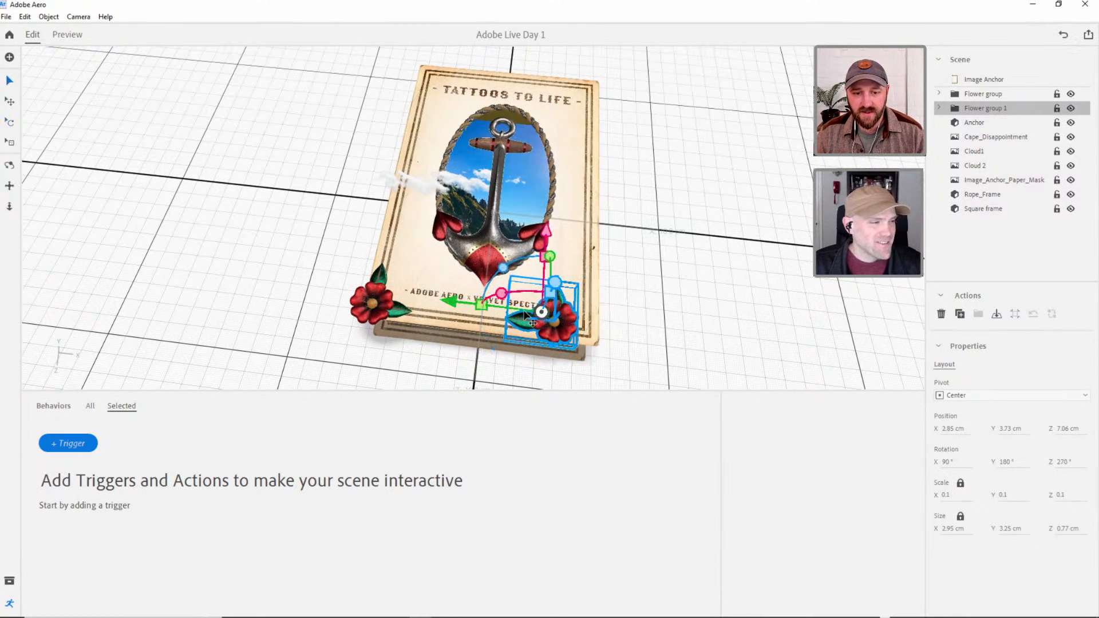
# Shift Flower group 1 outward onto the poster's lower-right corner, at about X 4.31 cm and Z 7.22 cm.
pyautogui.moveTo(523, 312); pyautogui.dragTo(465, 339, button='right')
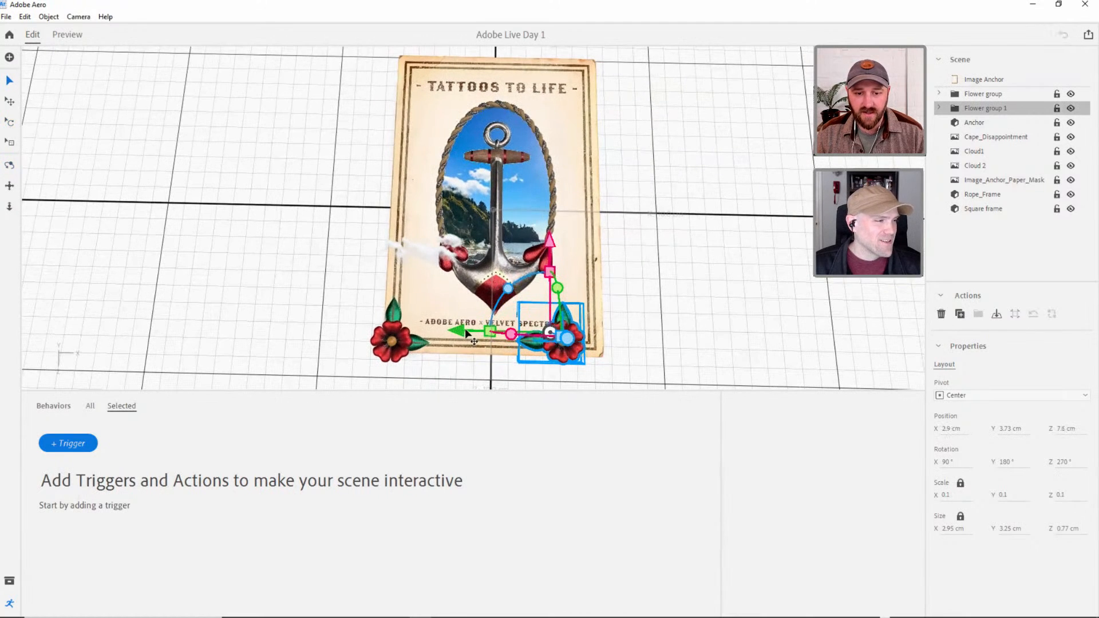
pyautogui.moveTo(466, 333); pyautogui.dragTo(489, 325)
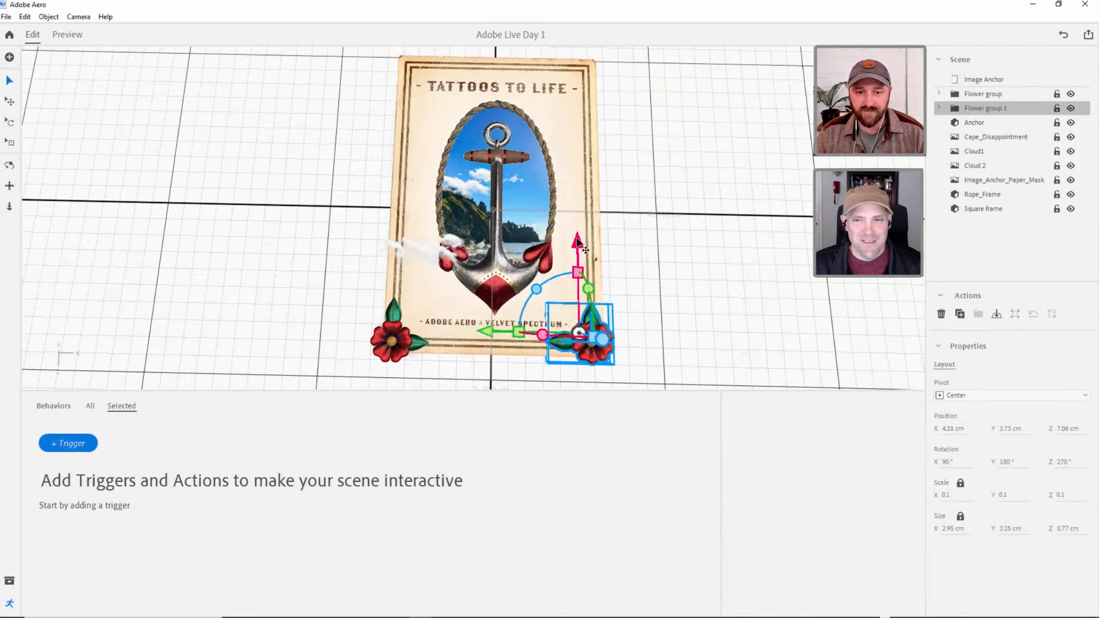
pyautogui.moveTo(585, 250); pyautogui.dragTo(576, 243)
pyautogui.click(685, 259)
pyautogui.moveTo(569, 311); pyautogui.dragTo(573, 317, button='right')
# Nudge Flower group 1 to about Z 7.16 cm so it lines up with the original Flower group.
pyautogui.click(969, 95)
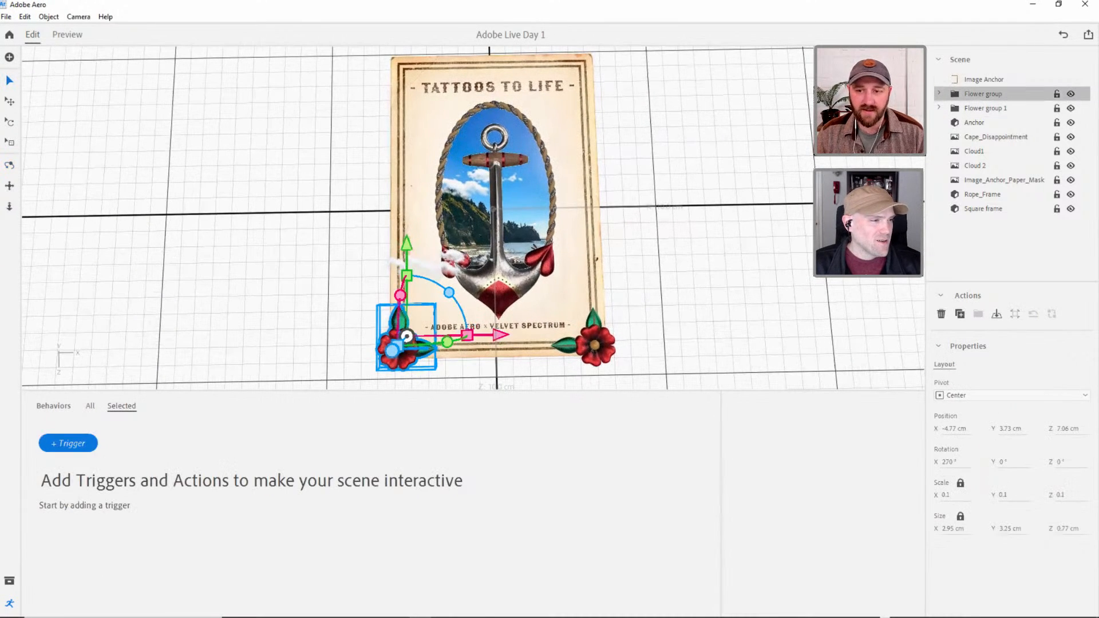
pyautogui.click(973, 109)
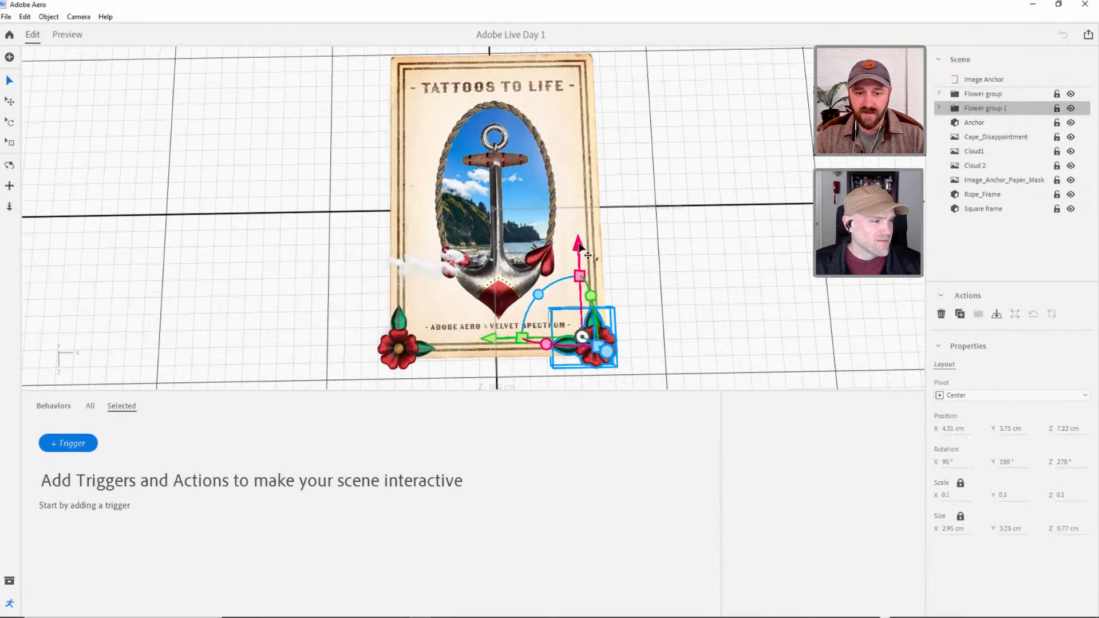
pyautogui.moveTo(579, 246); pyautogui.dragTo(579, 246)
pyautogui.click(642, 279)
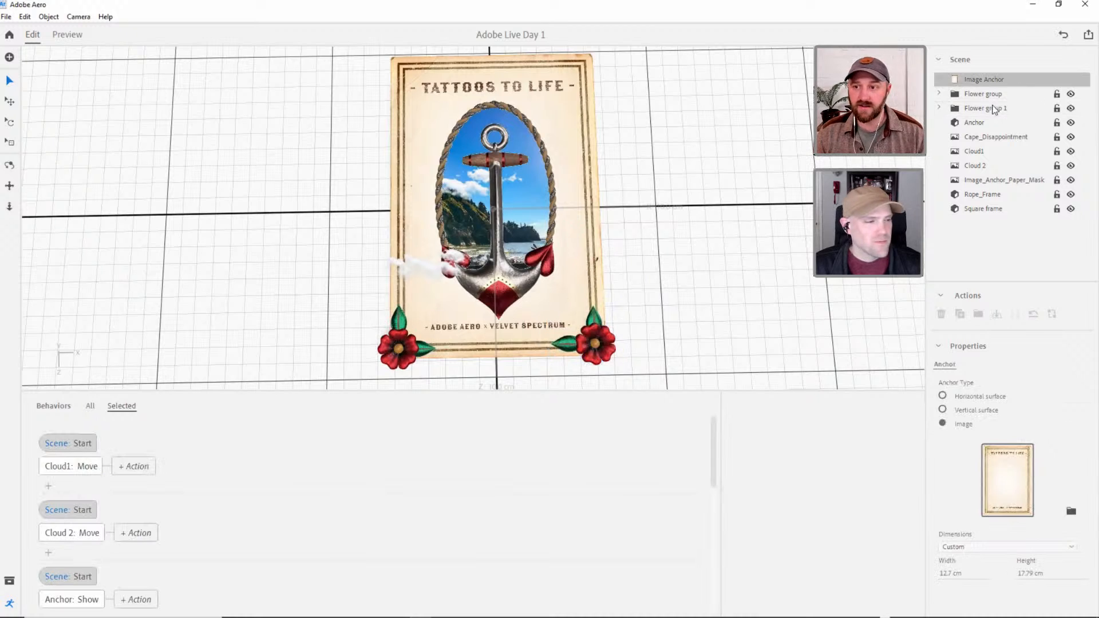
# Move the upright Leaf in the original Flower group closer to its flower, to about Z 6.55 cm.
pyautogui.click(940, 108)
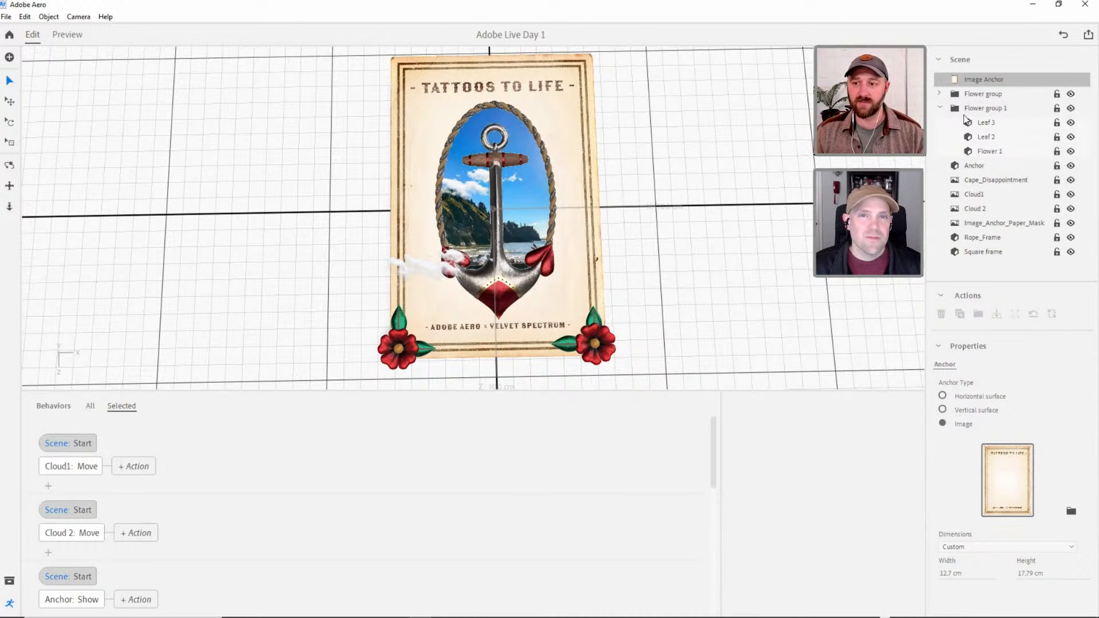
pyautogui.click(985, 122)
pyautogui.click(985, 137)
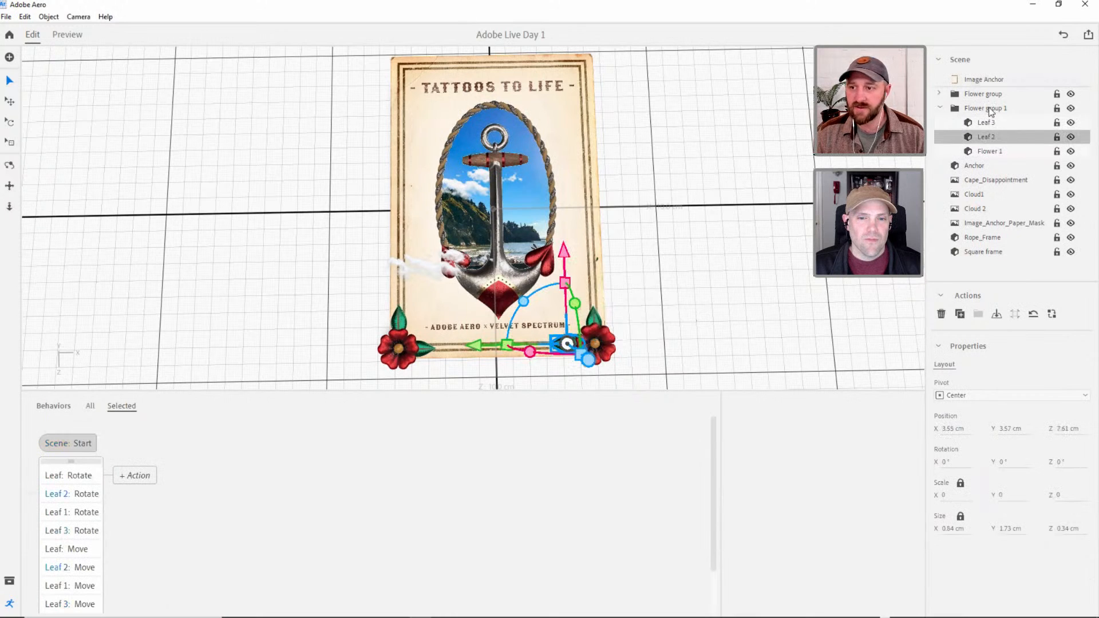
pyautogui.click(940, 93)
pyautogui.click(987, 108)
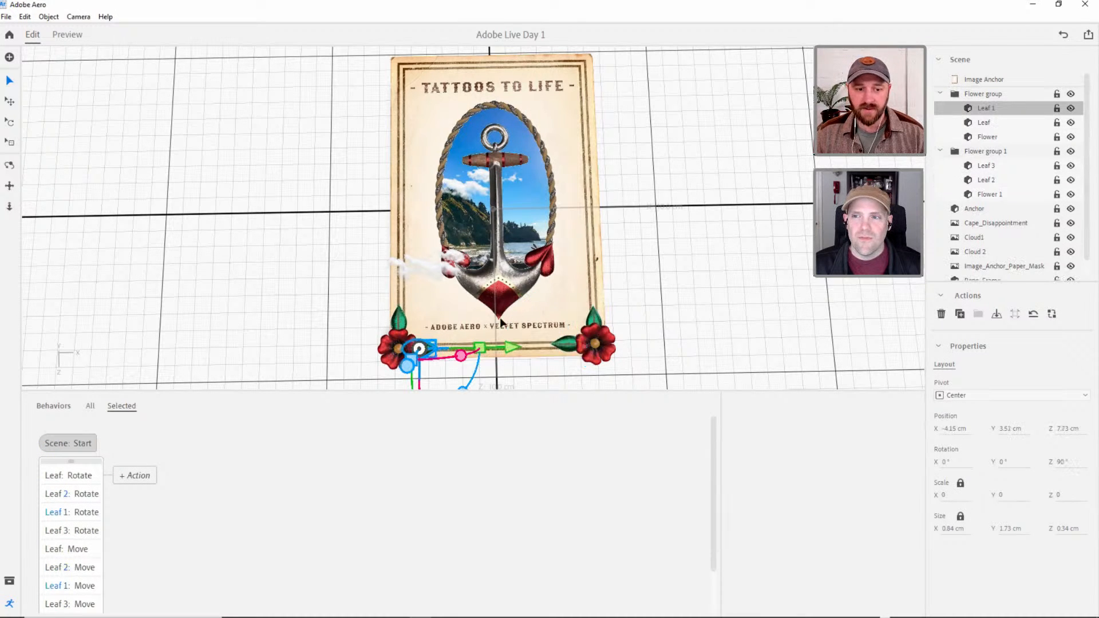
pyautogui.click(1002, 122)
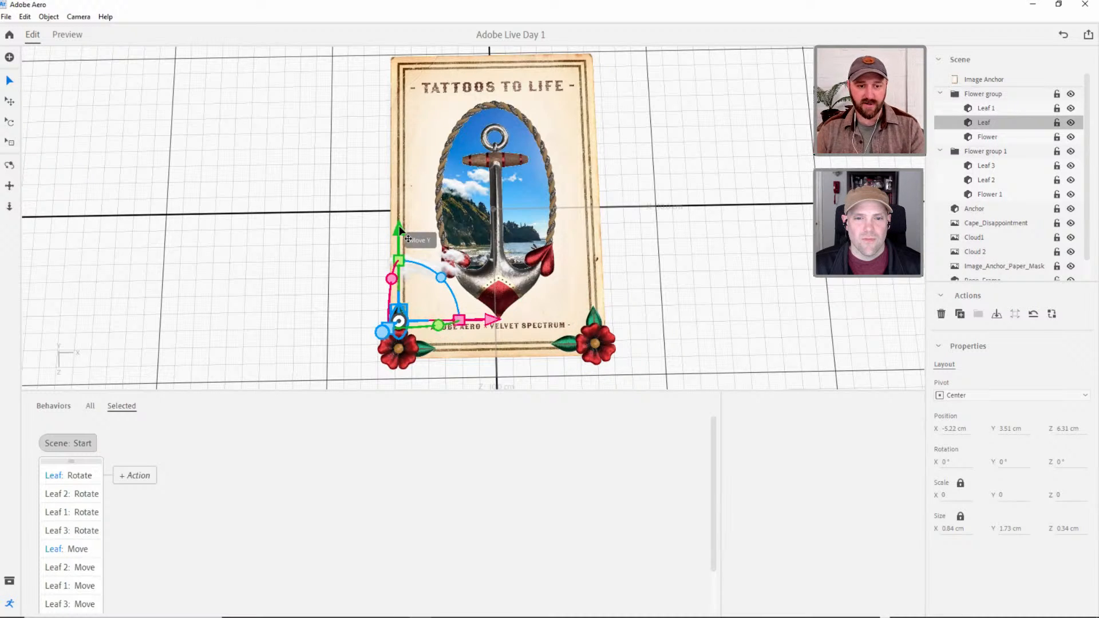
pyautogui.moveTo(399, 228); pyautogui.dragTo(401, 237)
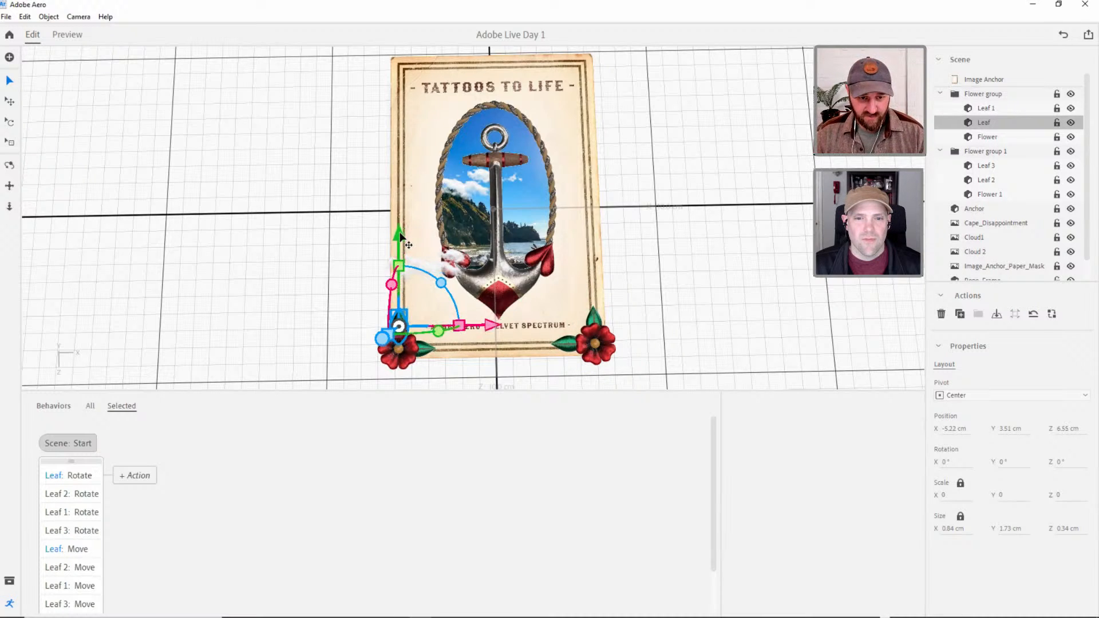
pyautogui.click(693, 323)
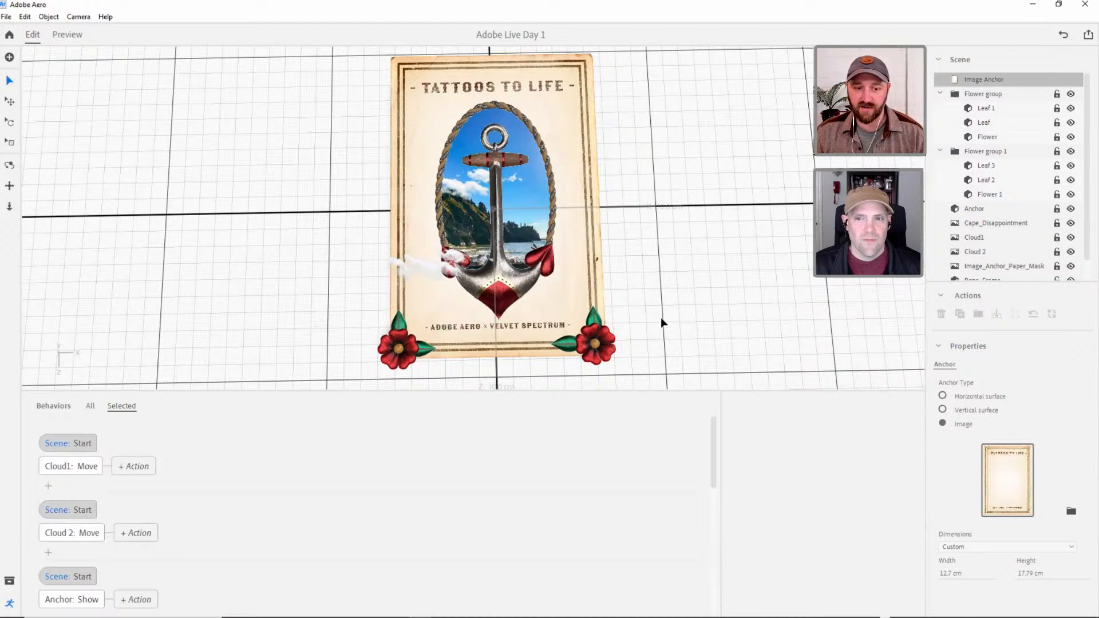
# Collapse the flower groups, preview the motion of both bottom corners from above and from an angle, and return to editing.
pyautogui.click(939, 93)
pyautogui.click(939, 108)
pyautogui.click(982, 94)
pyautogui.click(983, 108)
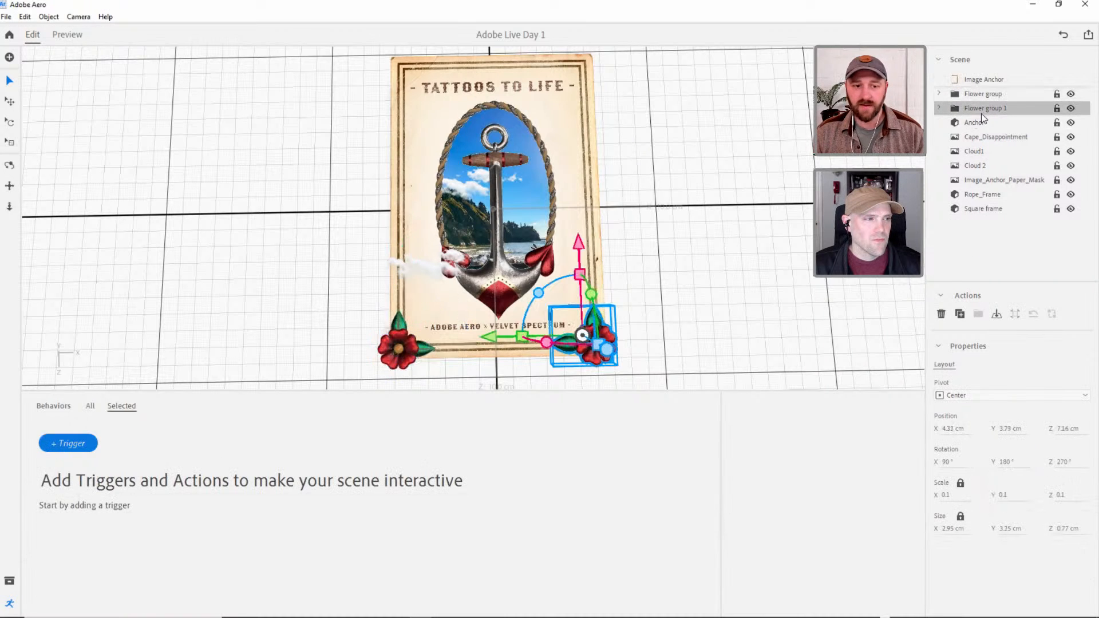
pyautogui.click(67, 35)
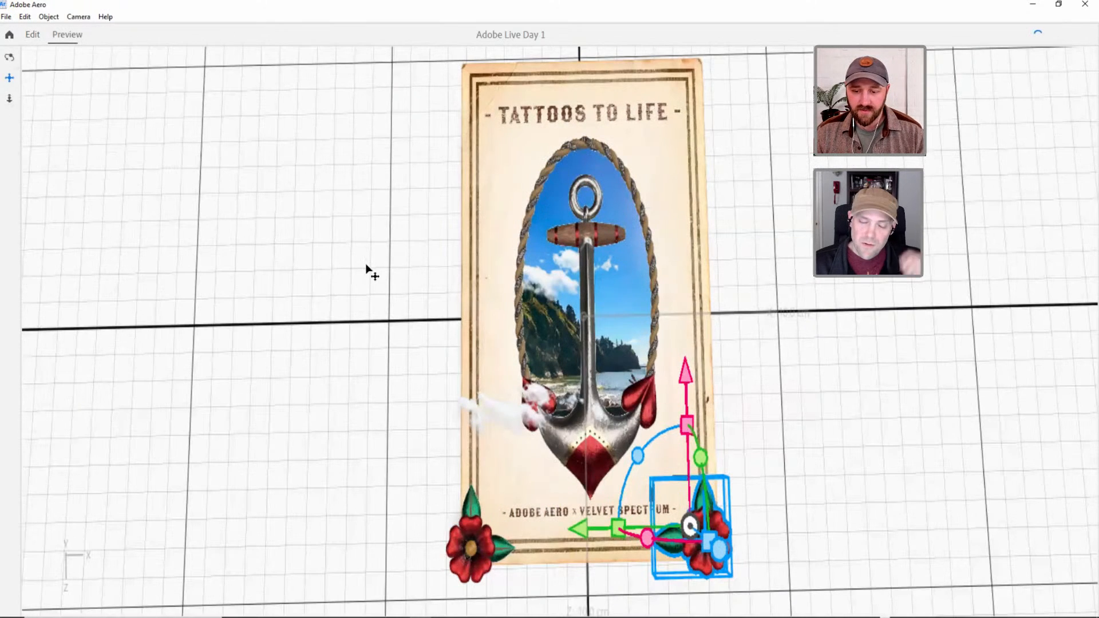
pyautogui.press('3')
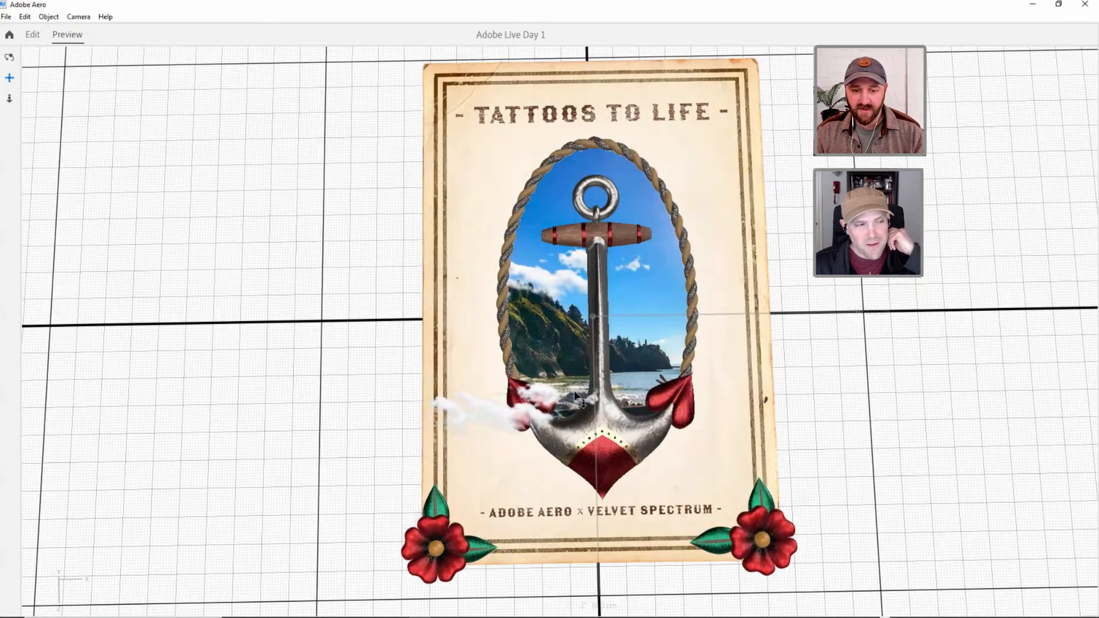
pyautogui.scroll(-1, 545, 357)
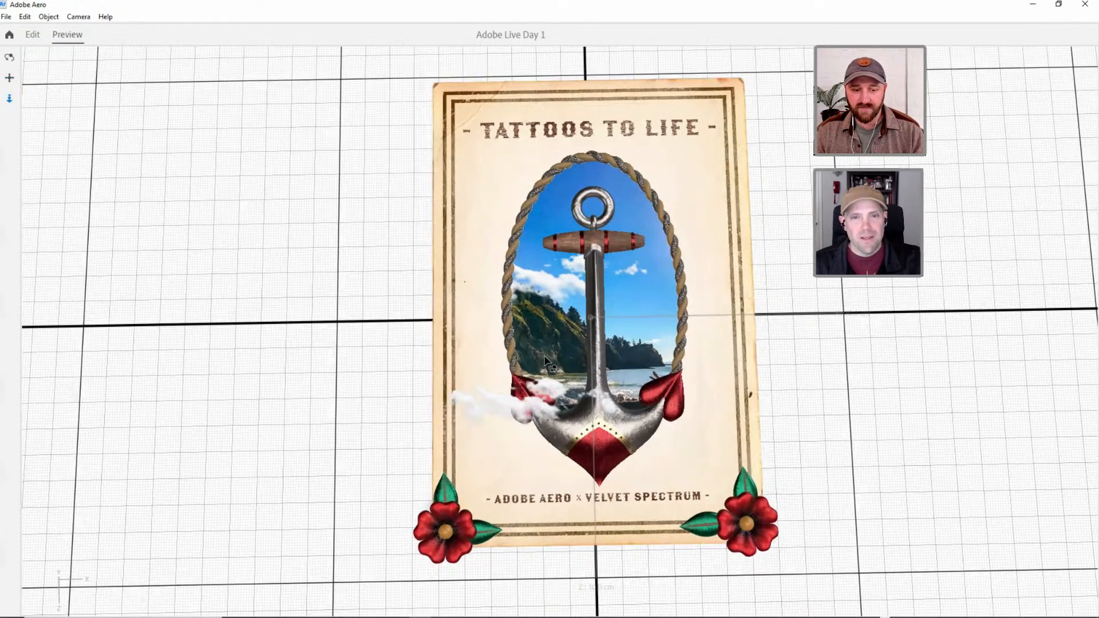
pyautogui.moveTo(547, 360); pyautogui.dragTo(345, 164)
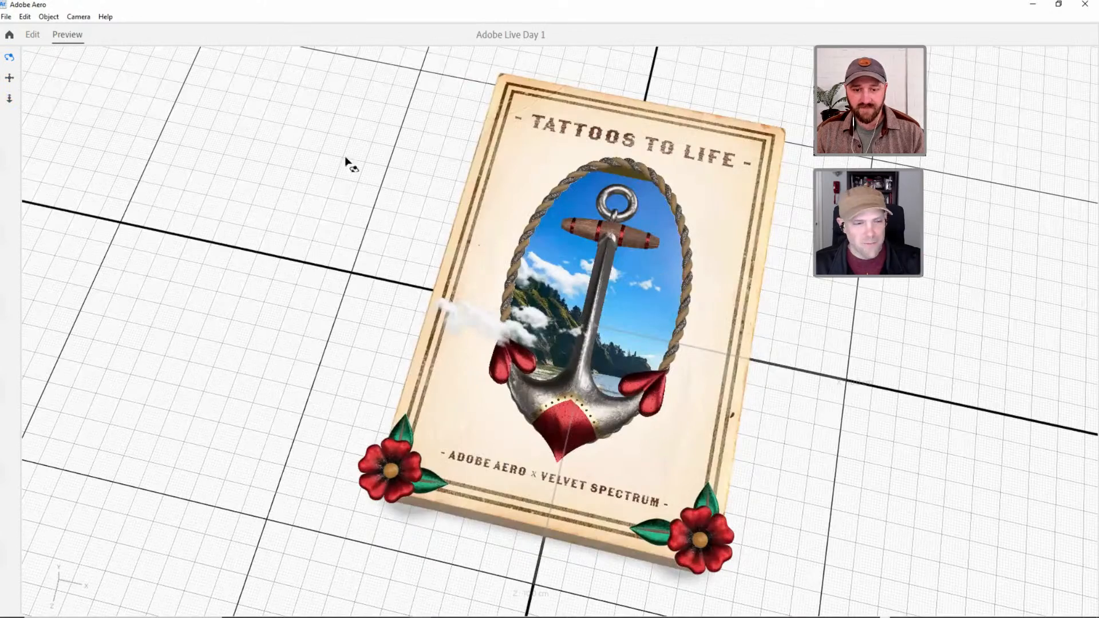
pyautogui.click(33, 35)
# Duplicate Flower group and Flower group 1 together.
pyautogui.click(964, 94)
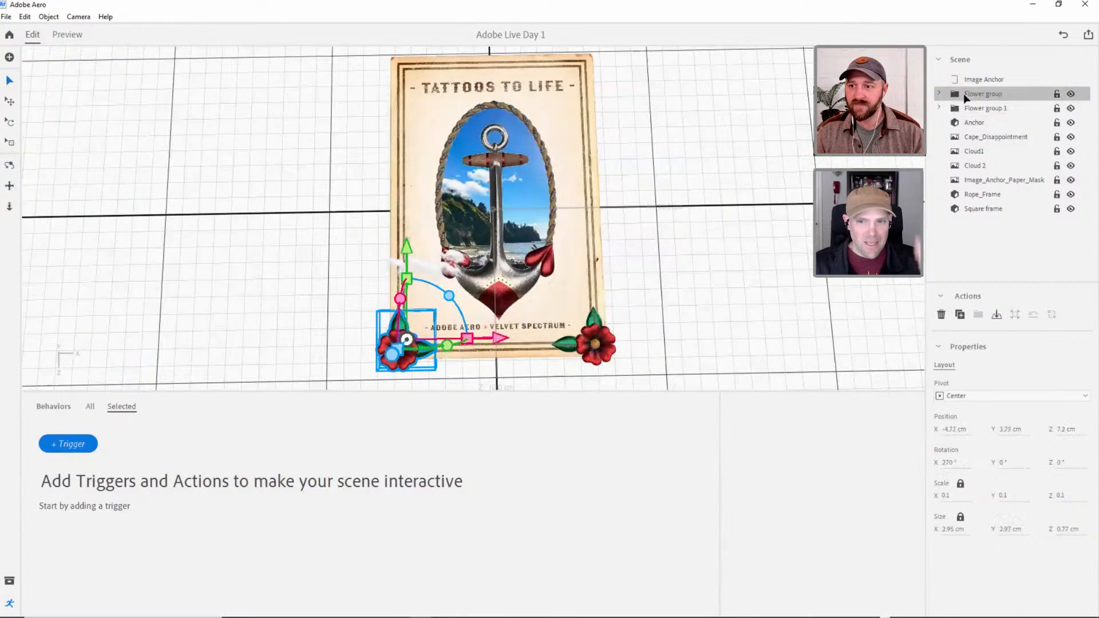
pyautogui.keyDown('shift'); pyautogui.click(973, 108); pyautogui.keyUp('shift')
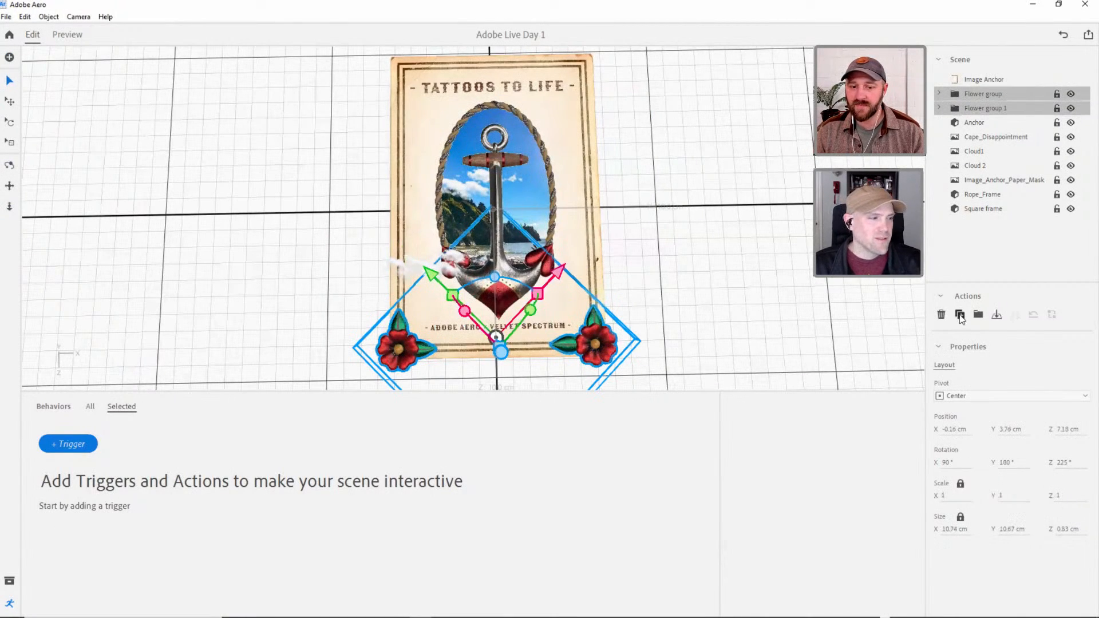
pyautogui.click(960, 315)
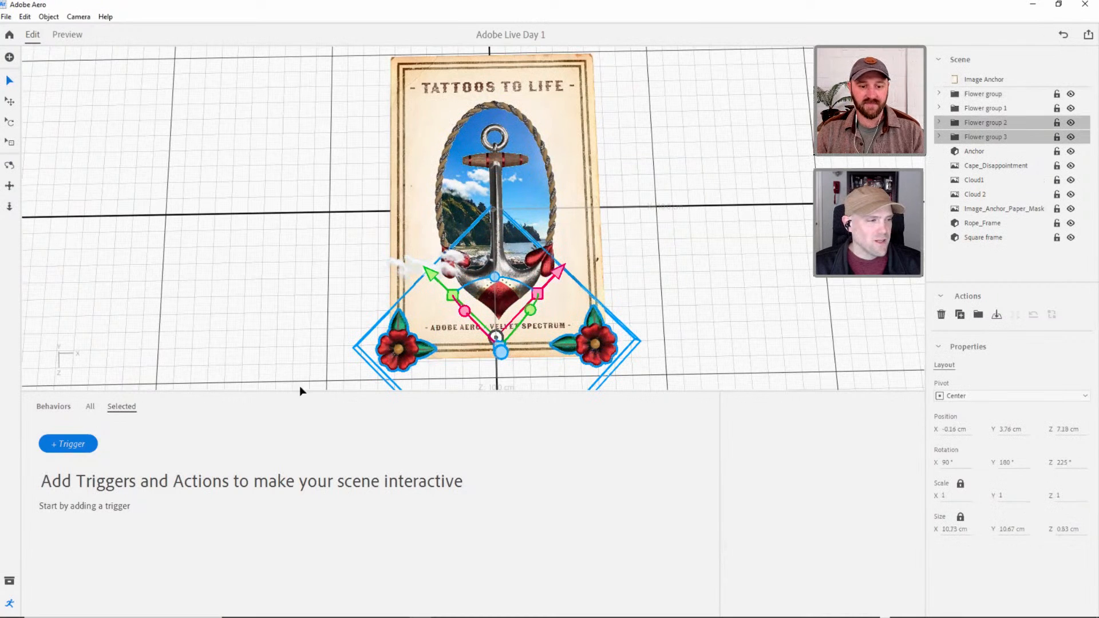
# Close the Behavior Builder and slide the two duplicated flower groups up the poster along the world Z axis to about -3.57 cm.
pyautogui.moveTo(11, 596)
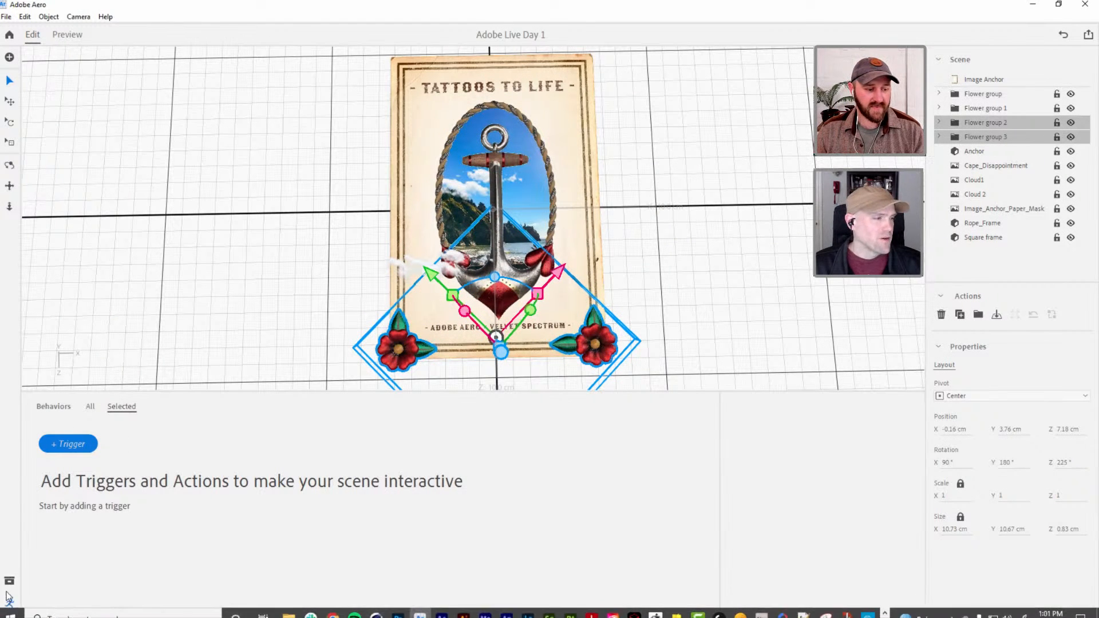
pyautogui.scroll(4, 417, 281)
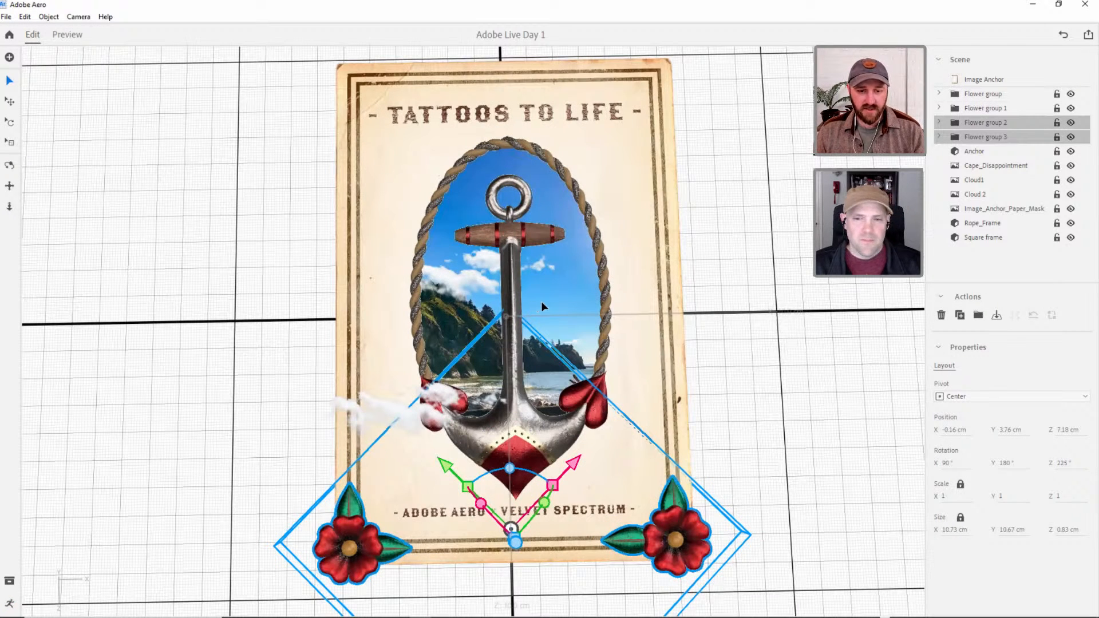
pyautogui.press('`')
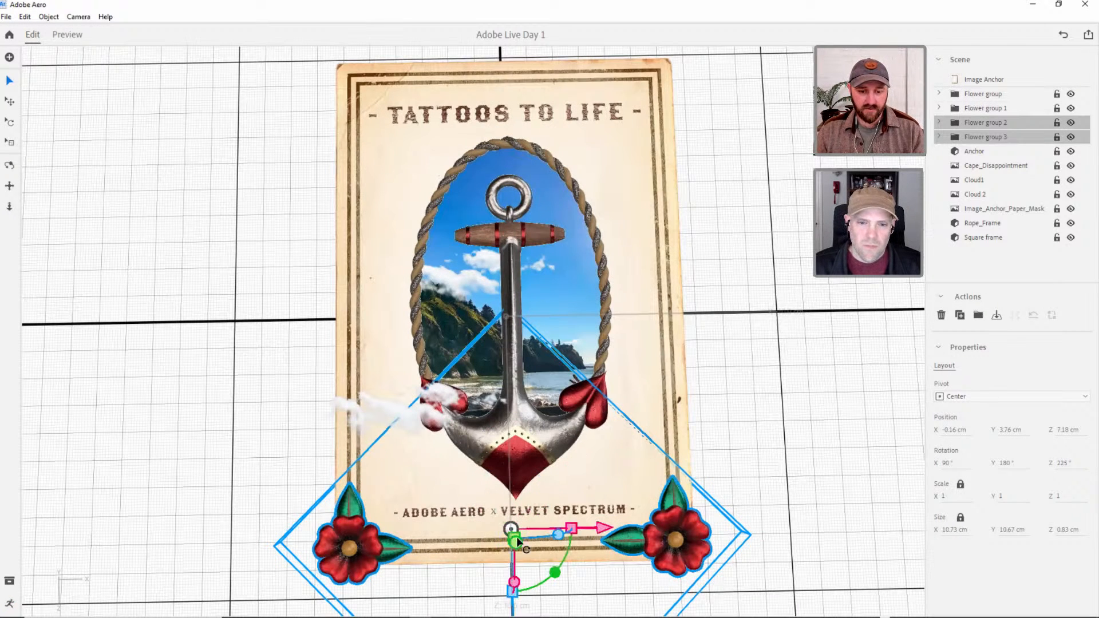
pyautogui.moveTo(499, 411); pyautogui.dragTo(229, 297, button='right')
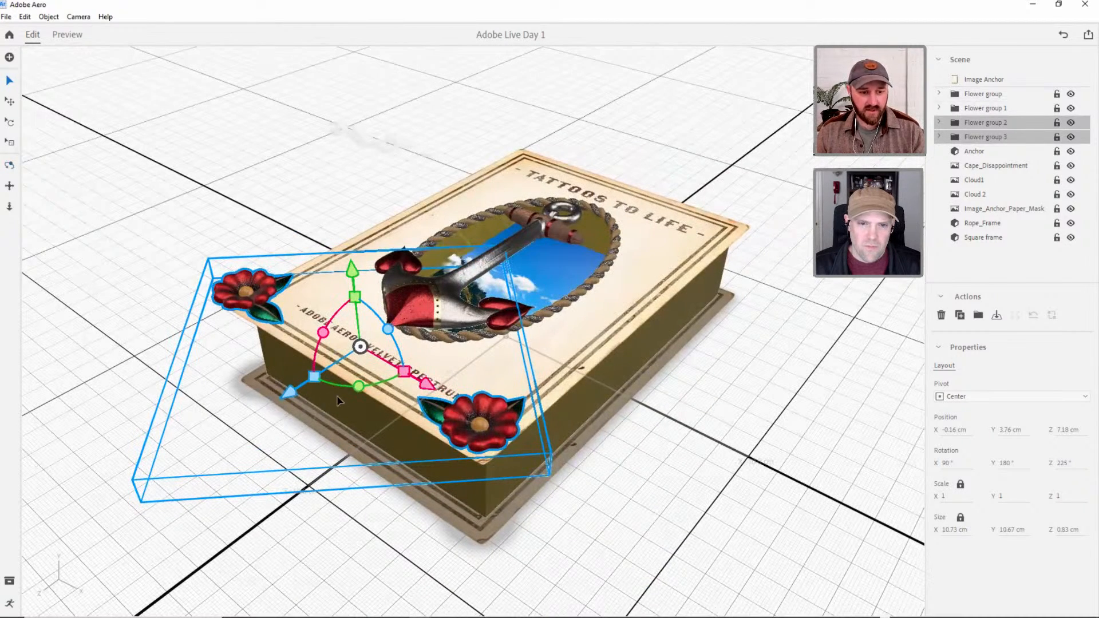
pyautogui.press('`')
pyautogui.moveTo(362, 344); pyautogui.dragTo(416, 420, button='right')
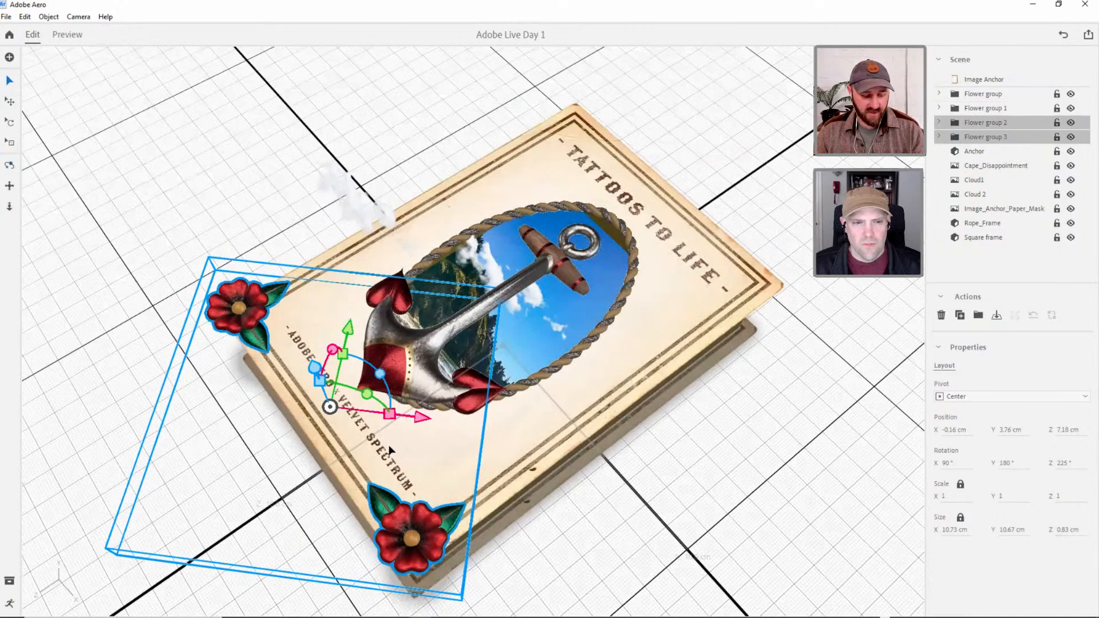
pyautogui.press('`')
pyautogui.moveTo(249, 464); pyautogui.dragTo(549, 327)
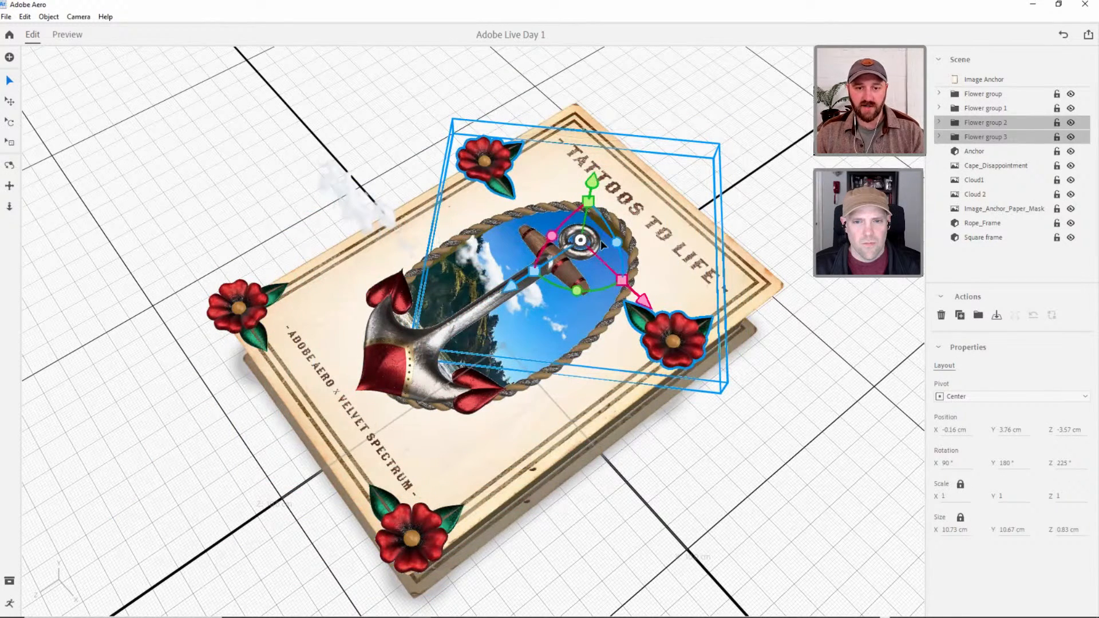
# Rotate the two duplicated flower groups together by -180° in the plane of the poster.
pyautogui.moveTo(630, 216)
pyautogui.keyDown('alt'); pyautogui.mouseDown()
pyautogui.moveTo(656, 221)
pyautogui.moveTo(630, 207)
pyautogui.mouseUp(); pyautogui.keyUp('alt')
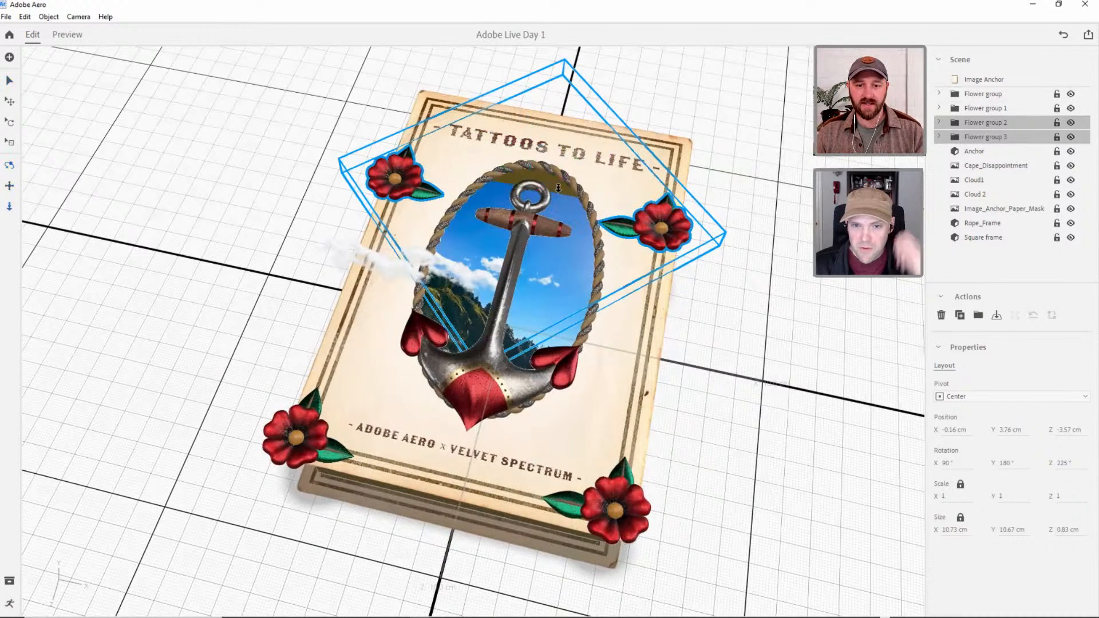
pyautogui.keyDown('alt'); pyautogui.moveTo(555, 185); pyautogui.dragTo(543, 221, button='right'); pyautogui.keyUp('alt')
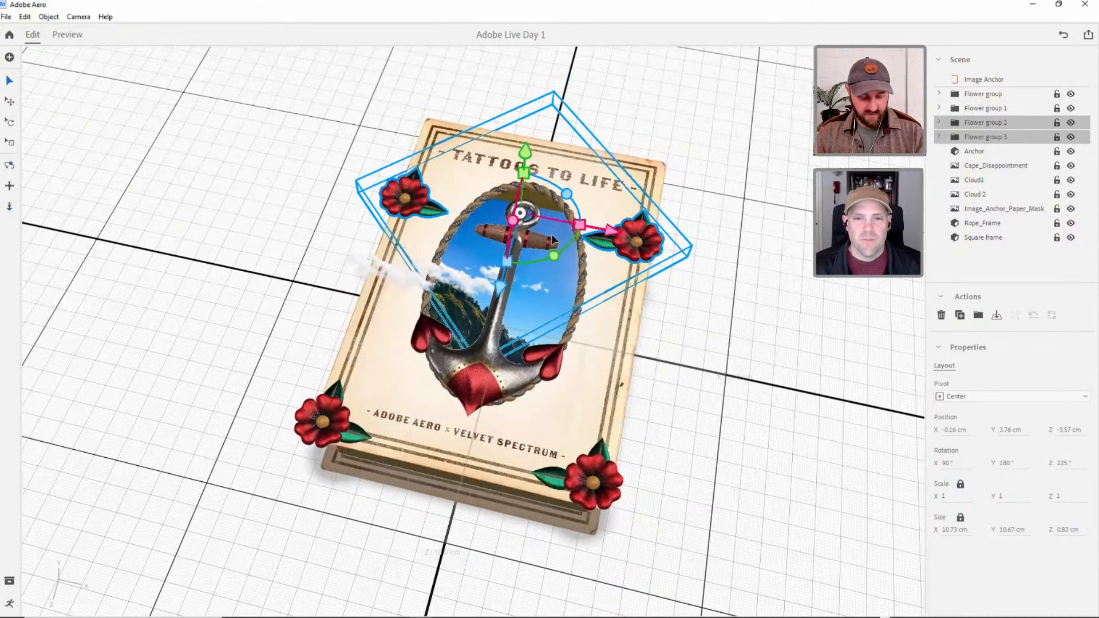
pyautogui.press('r')
pyautogui.moveTo(554, 262); pyautogui.dragTo(424, 111)
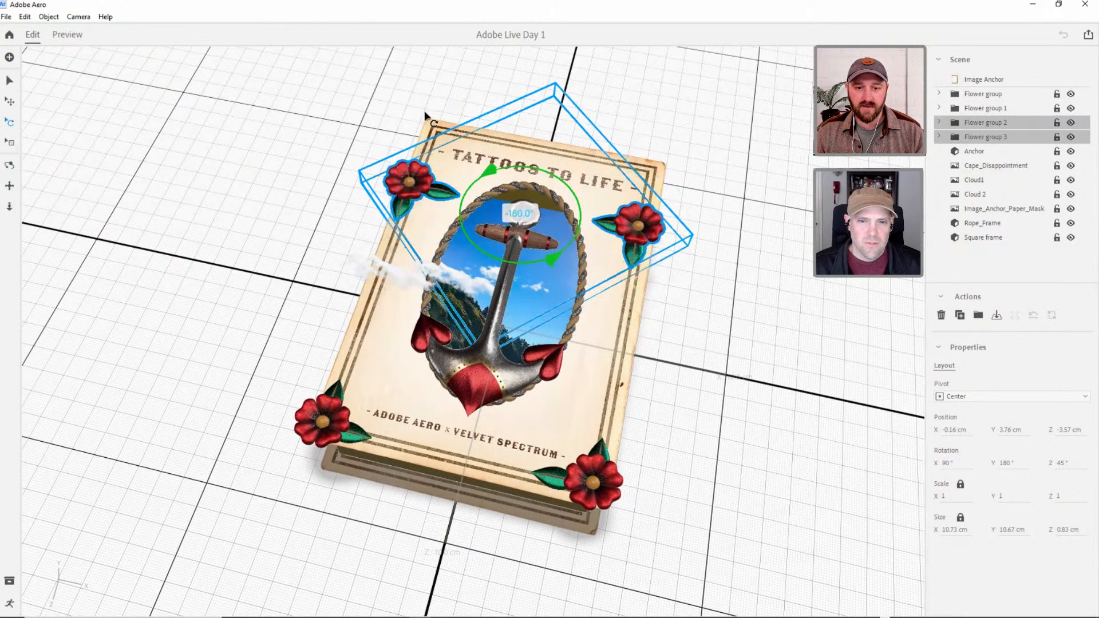
# Move the rotated flower groups onto the poster's upper corners, at about Z -7.16 cm, and deselect them.
pyautogui.press('v')
pyautogui.moveTo(499, 289); pyautogui.dragTo(520, 223)
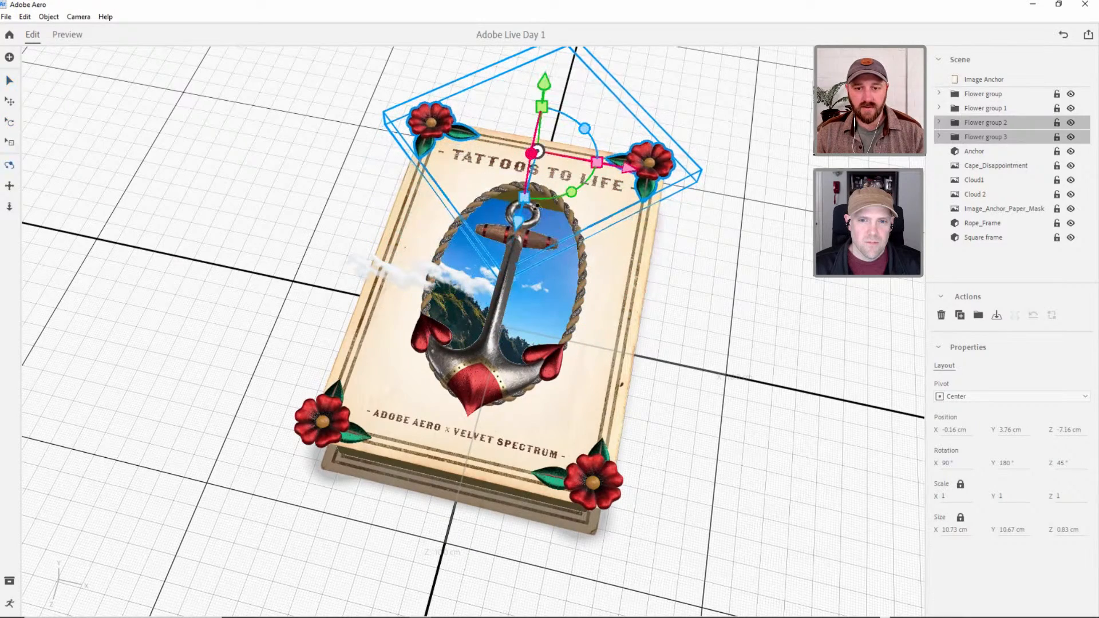
pyautogui.moveTo(524, 106); pyautogui.dragTo(591, 147, button='right')
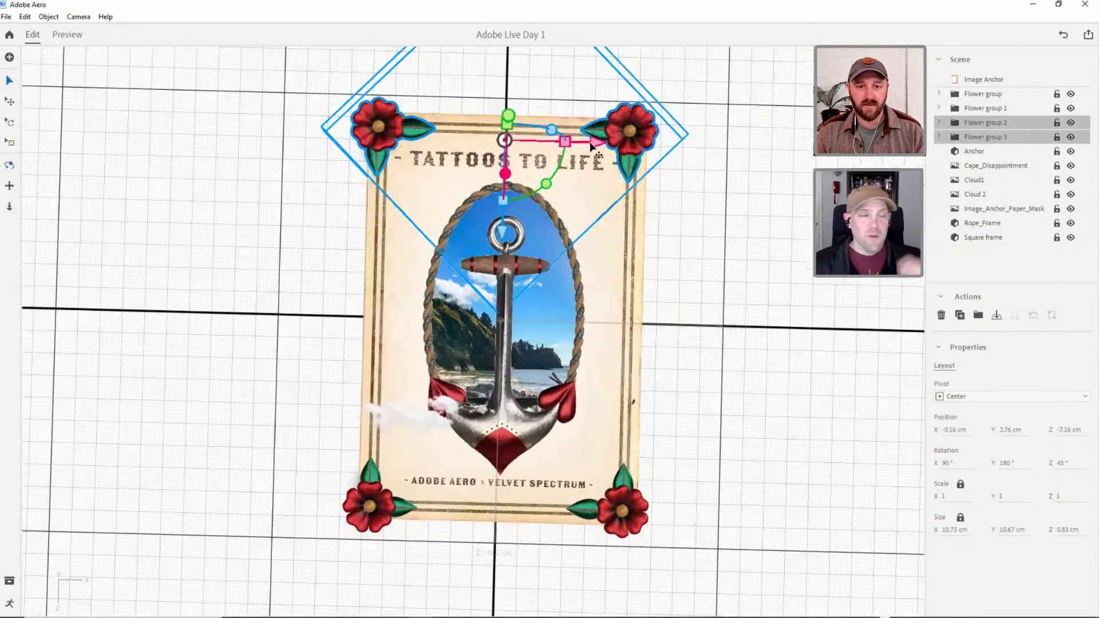
pyautogui.click(779, 232)
# Preview the scene with flowers on all four corners, tilt the view slightly, and return to editing.
pyautogui.click(67, 34)
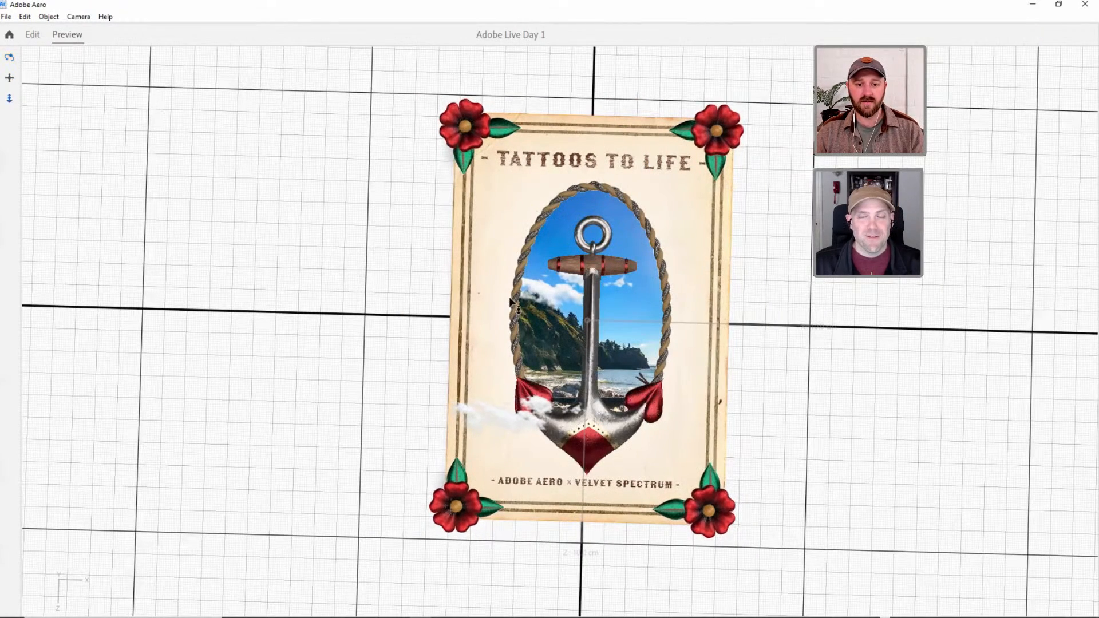
pyautogui.scroll(-2, 520, 316)
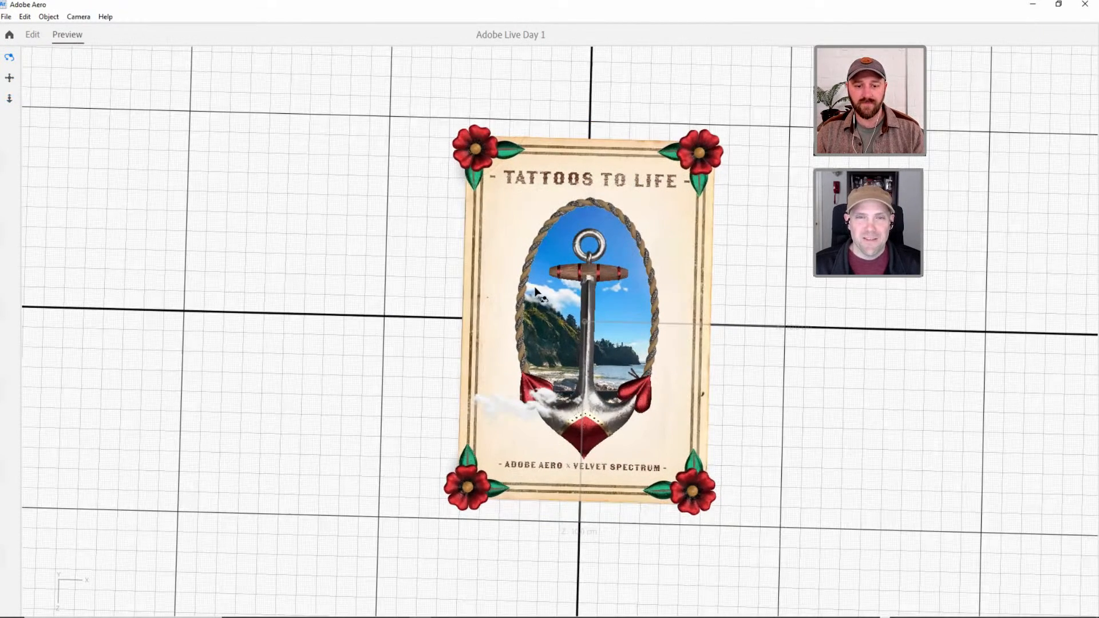
pyautogui.moveTo(523, 313); pyautogui.dragTo(530, 299)
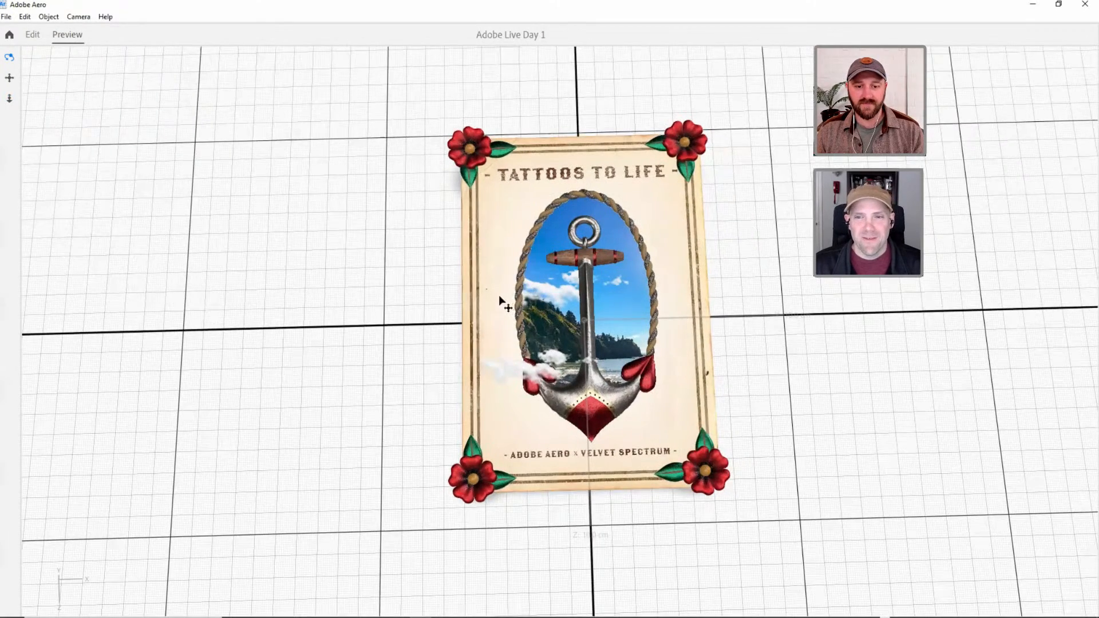
pyautogui.moveTo(547, 296); pyautogui.dragTo(535, 301, button='middle')
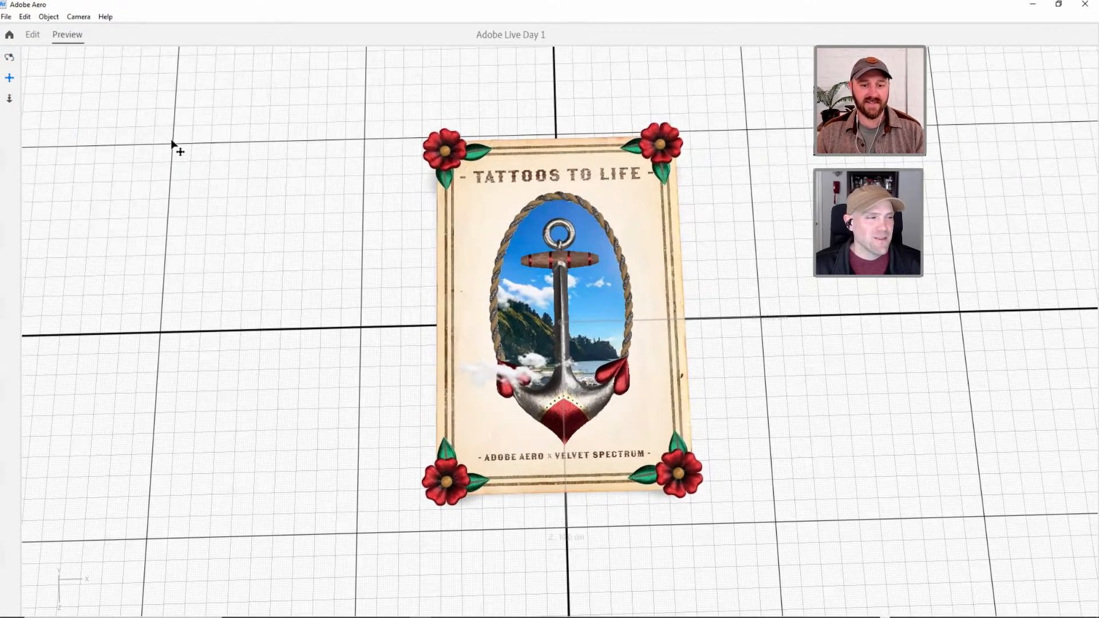
pyautogui.click(32, 34)
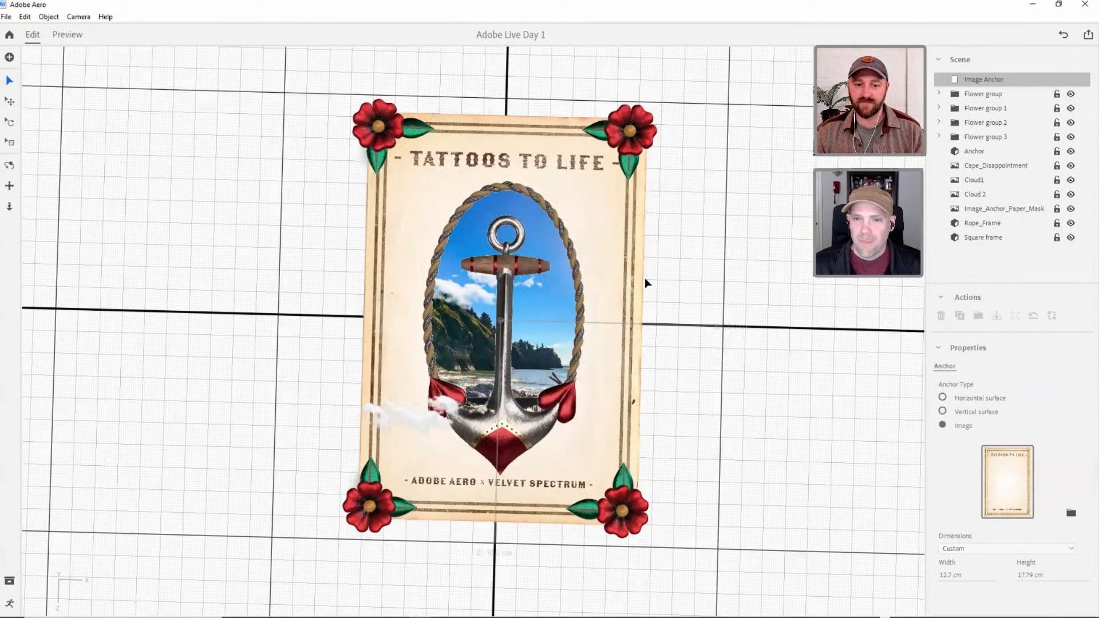
# Examine the layered poster and its four corner flowers from several angles, ending with a view from above.
pyautogui.press('1')
pyautogui.moveTo(587, 219)
pyautogui.mouseDown()
pyautogui.moveTo(564, 234)
pyautogui.moveTo(595, 223)
pyautogui.moveTo(602, 234)
pyautogui.mouseUp()
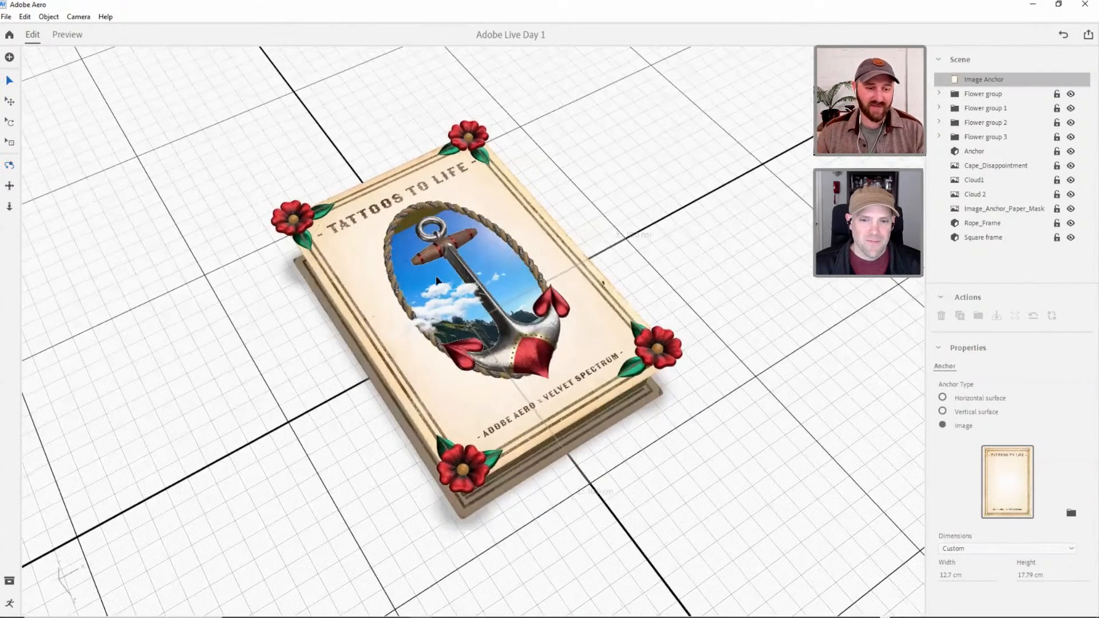
pyautogui.press('2')
pyautogui.moveTo(437, 289); pyautogui.dragTo(474, 281)
pyautogui.press('3')
pyautogui.moveTo(553, 306); pyautogui.dragTo(576, 334)
pyautogui.press('v')
pyautogui.click(567, 324)
pyautogui.click(665, 305)
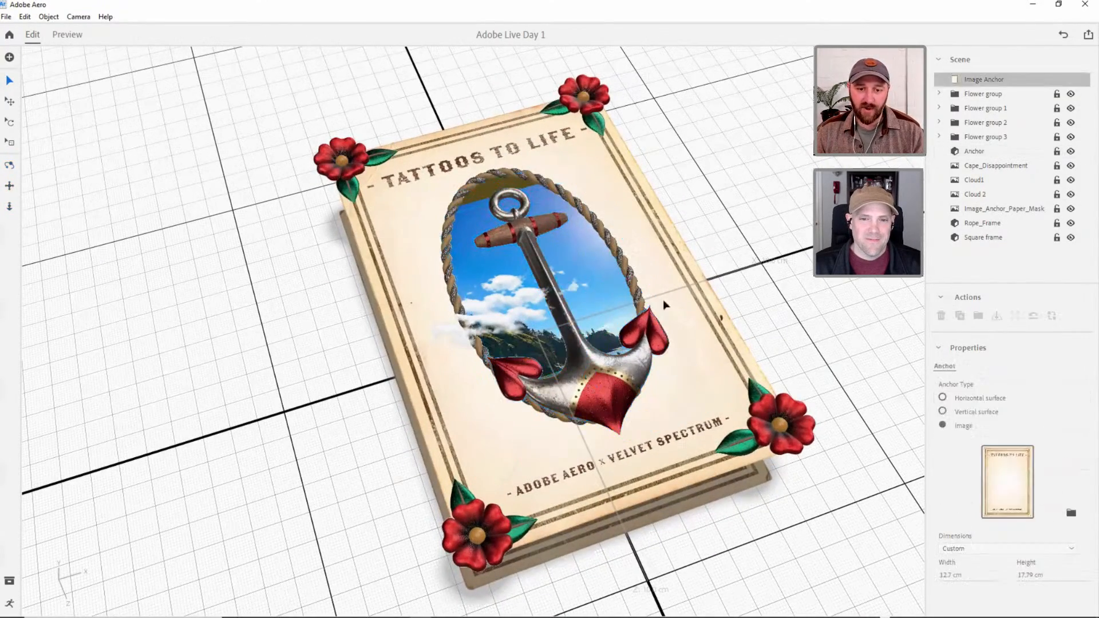
pyautogui.moveTo(577, 244); pyautogui.dragTo(118, 93)
pyautogui.click(10, 80)
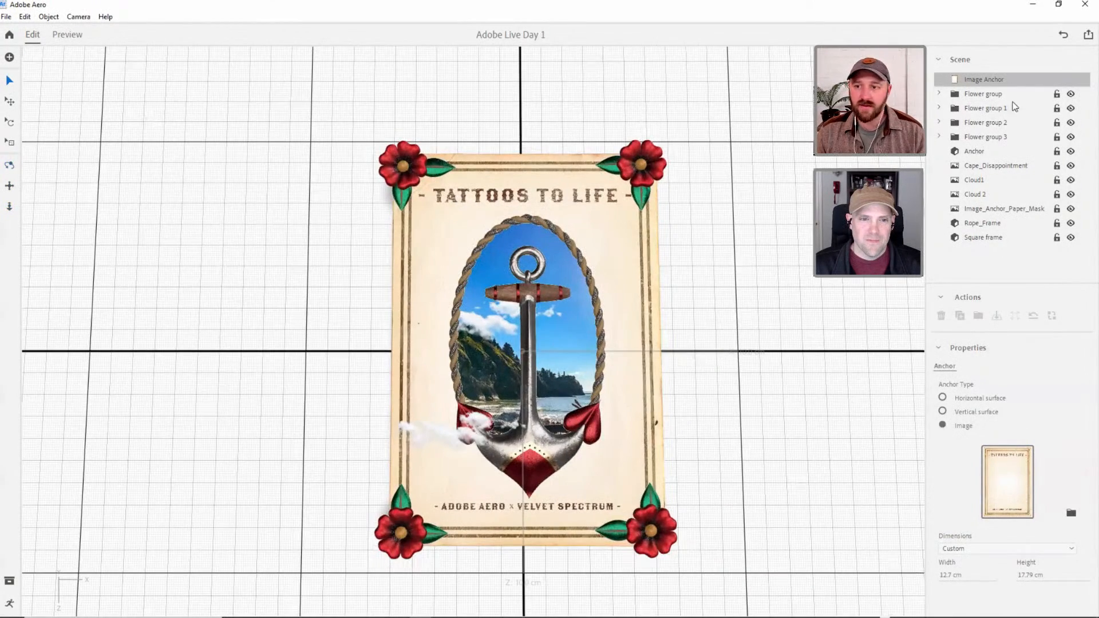
pyautogui.click(983, 93)
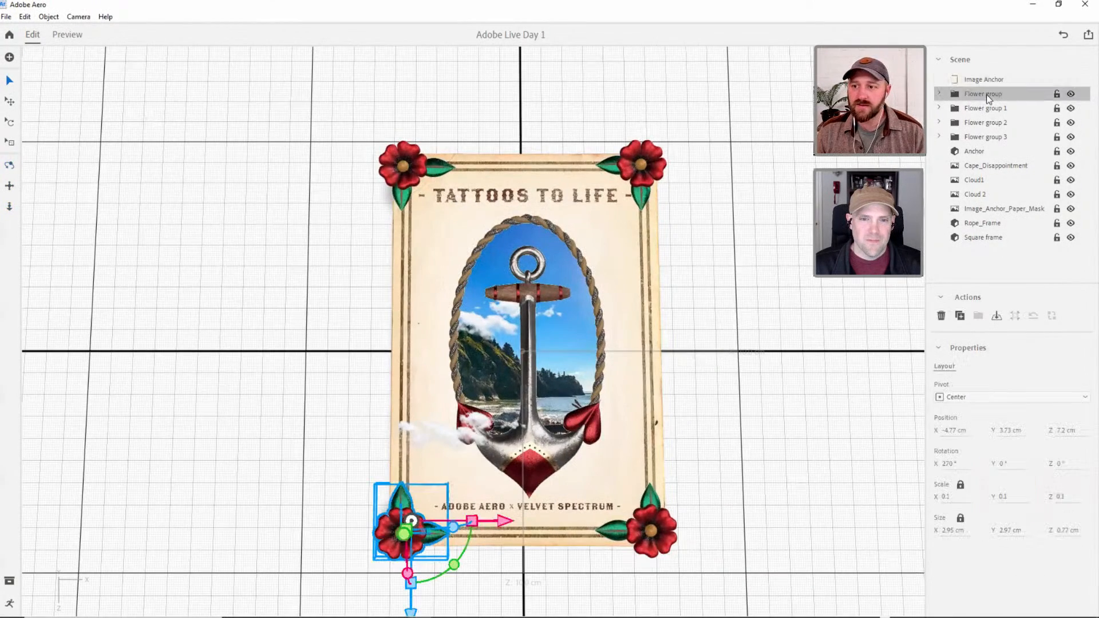
pyautogui.keyDown('shift'); pyautogui.click(995, 137); pyautogui.keyUp('shift')
pyautogui.click(983, 142)
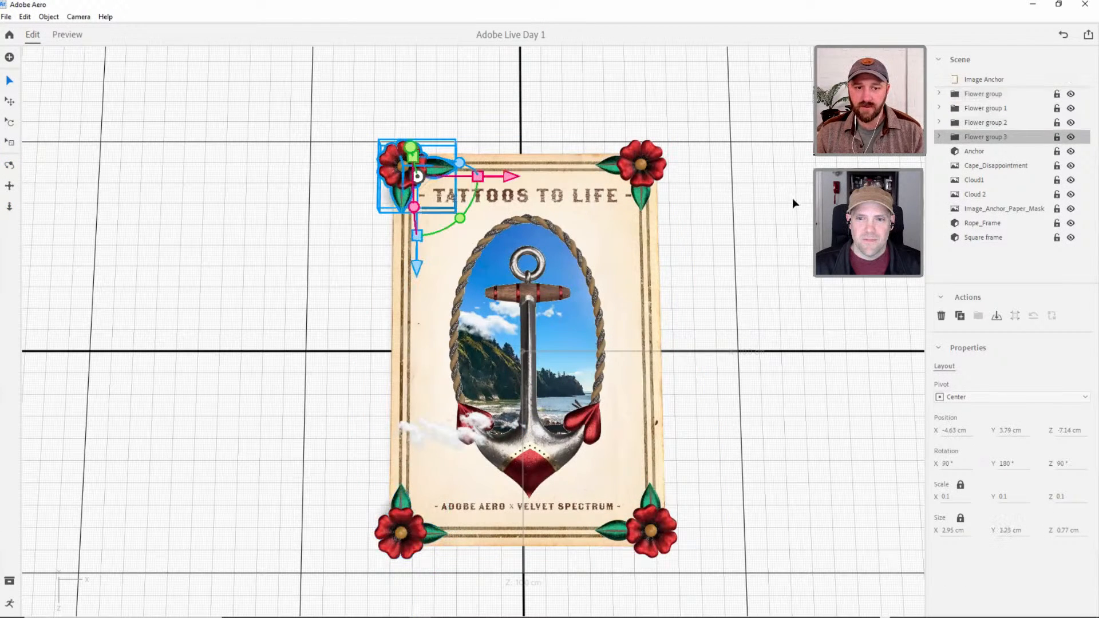
pyautogui.click(806, 214)
pyautogui.click(977, 95)
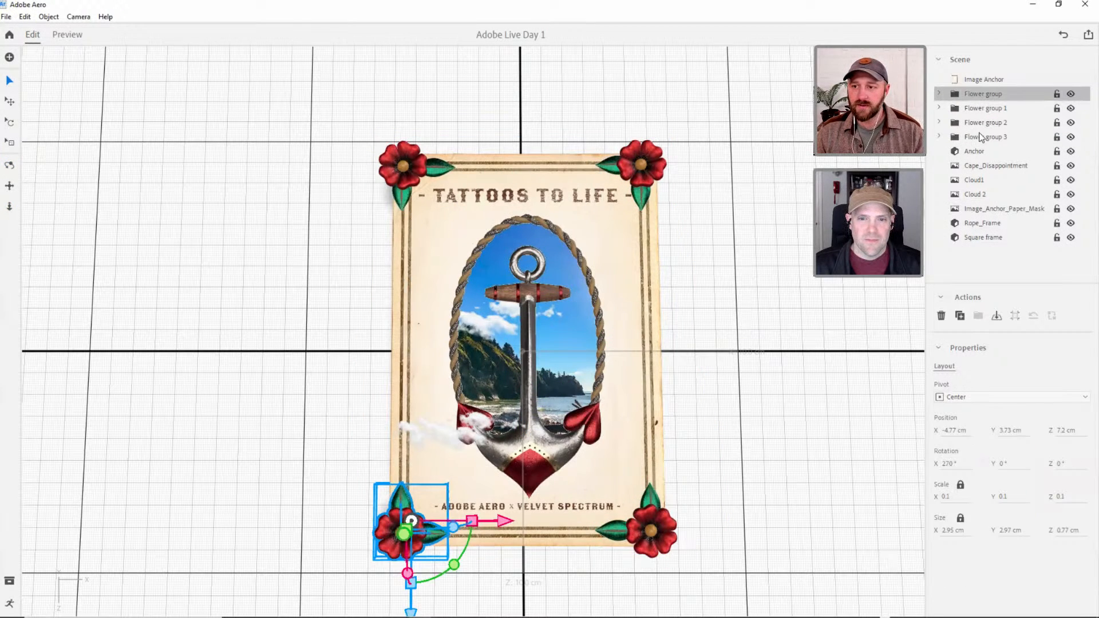
pyautogui.click(982, 109)
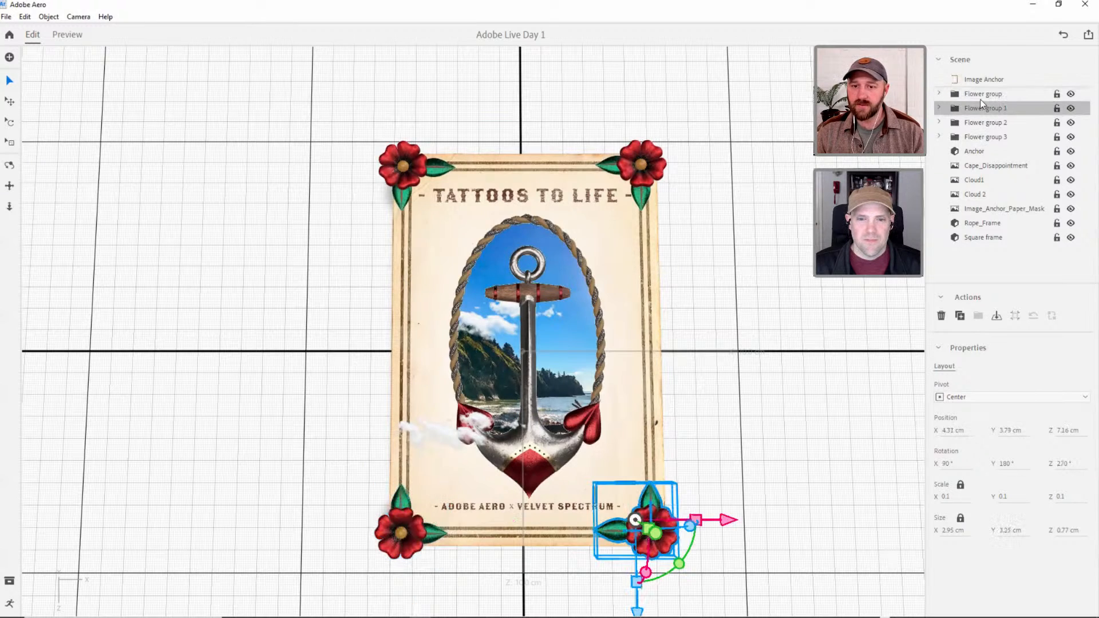
# Group all four flower groups together and name the new group "Flower Border".
pyautogui.keyDown('shift'); pyautogui.click(977, 94); pyautogui.keyUp('shift')
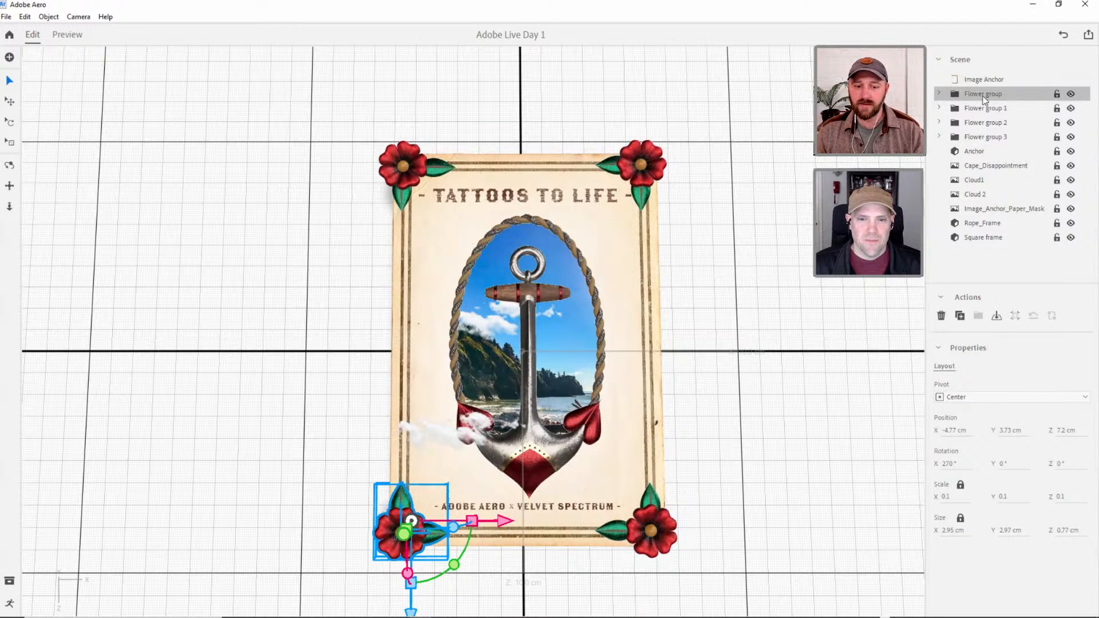
pyautogui.keyDown('shift'); pyautogui.click(973, 138); pyautogui.keyUp('shift')
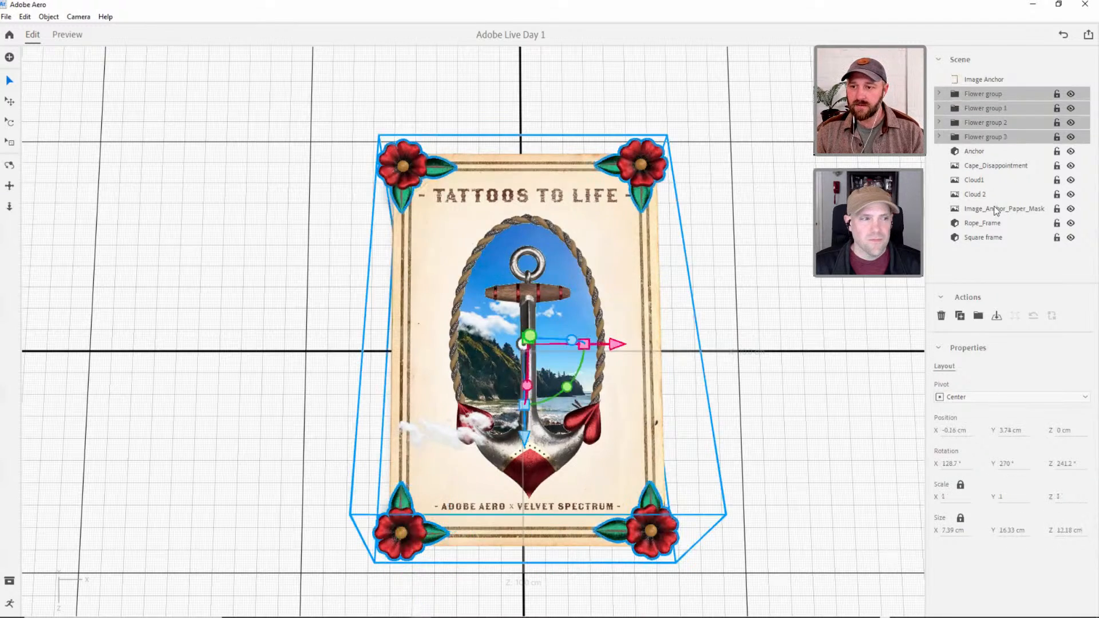
pyautogui.hotkey('ctrl', 'g')
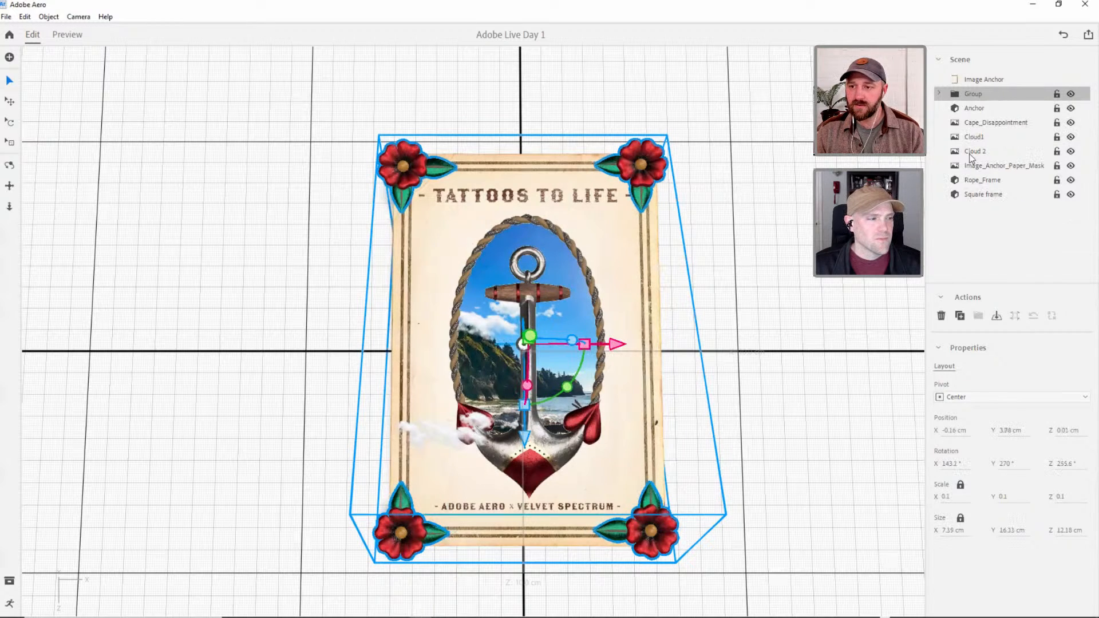
pyautogui.doubleClick(969, 91)
pyautogui.write('Flower')
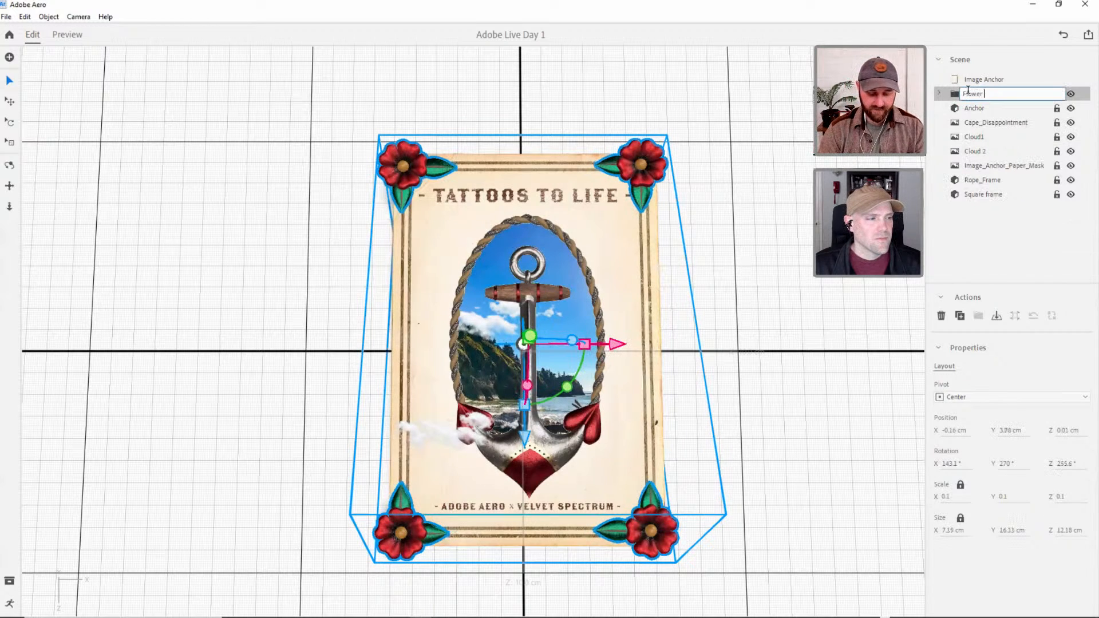
pyautogui.write(' Border')
pyautogui.press('Return')
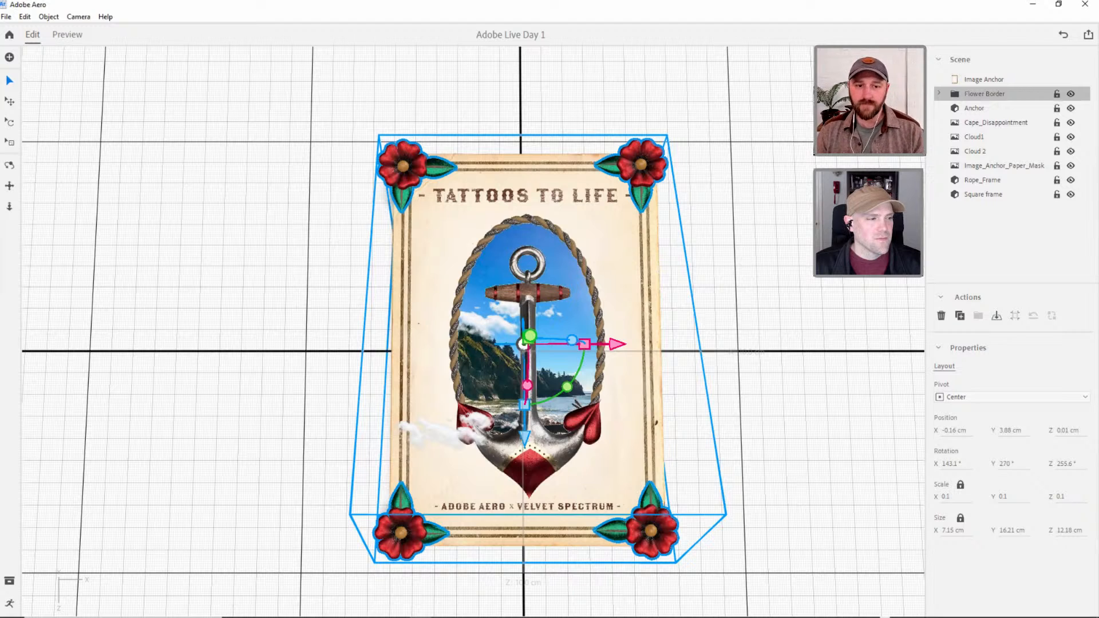
# Hide the Flower Border group and give it a Start trigger with a Show action.
pyautogui.click(1071, 94)
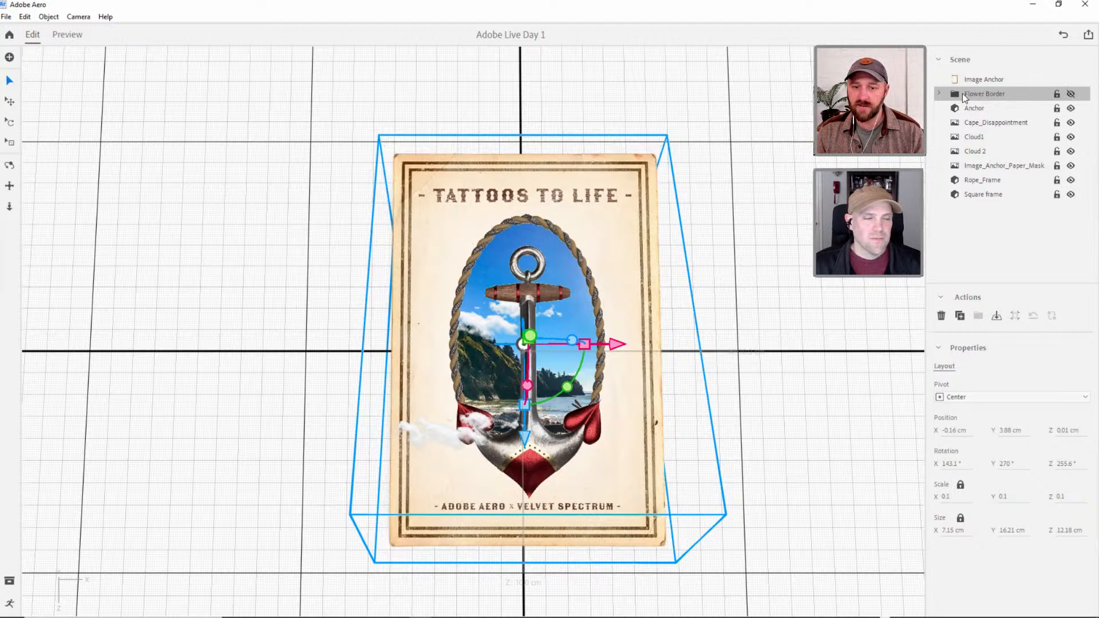
pyautogui.click(10, 603)
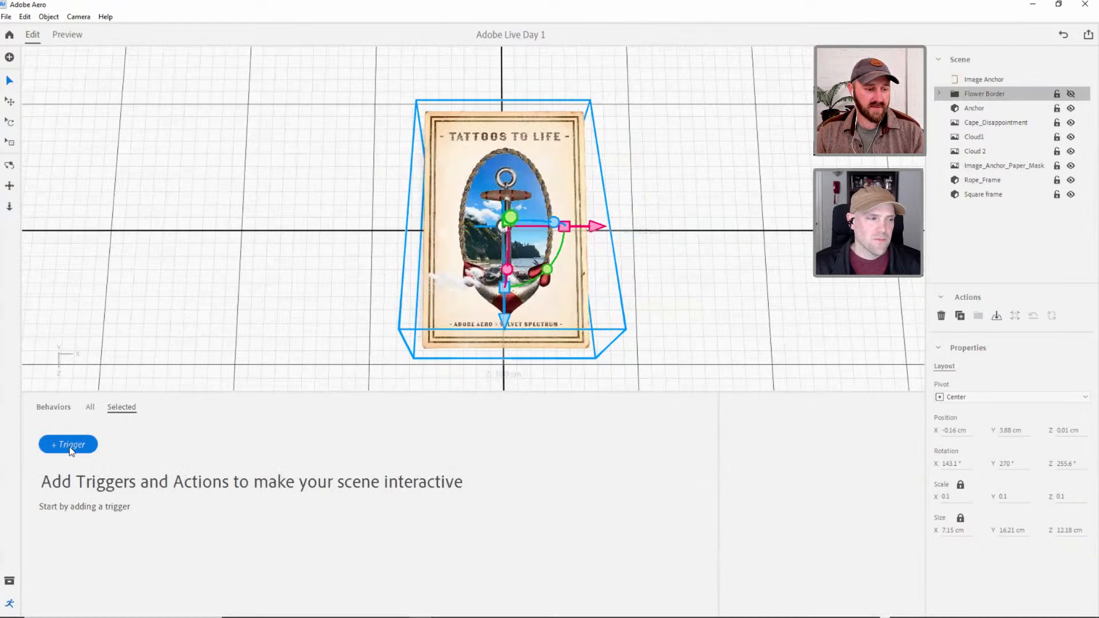
pyautogui.click(70, 449)
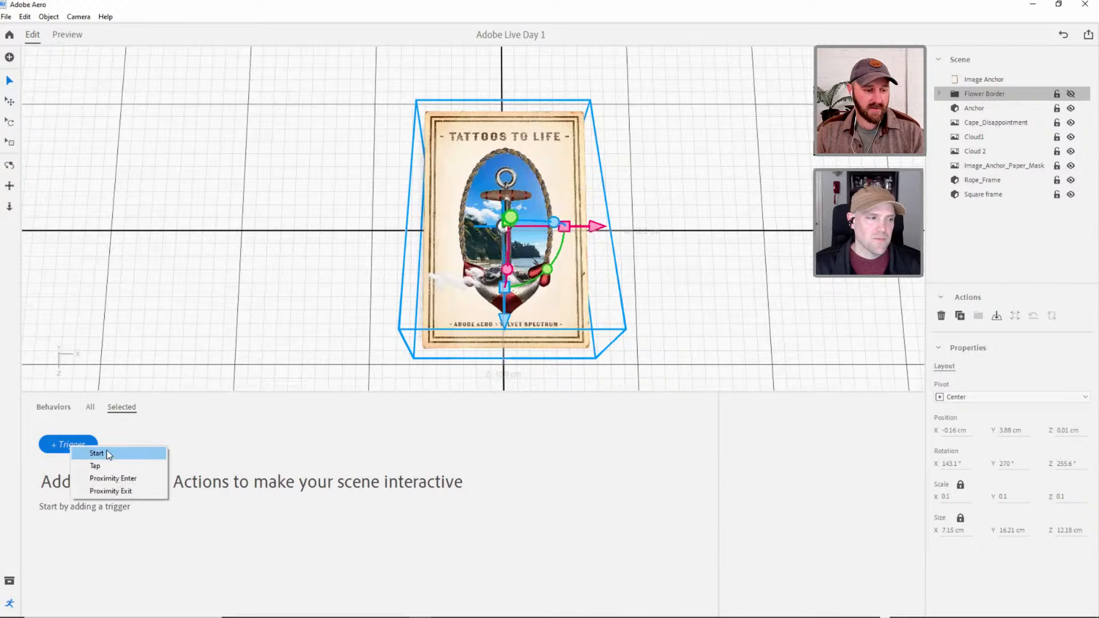
pyautogui.click(106, 452)
pyautogui.click(70, 466)
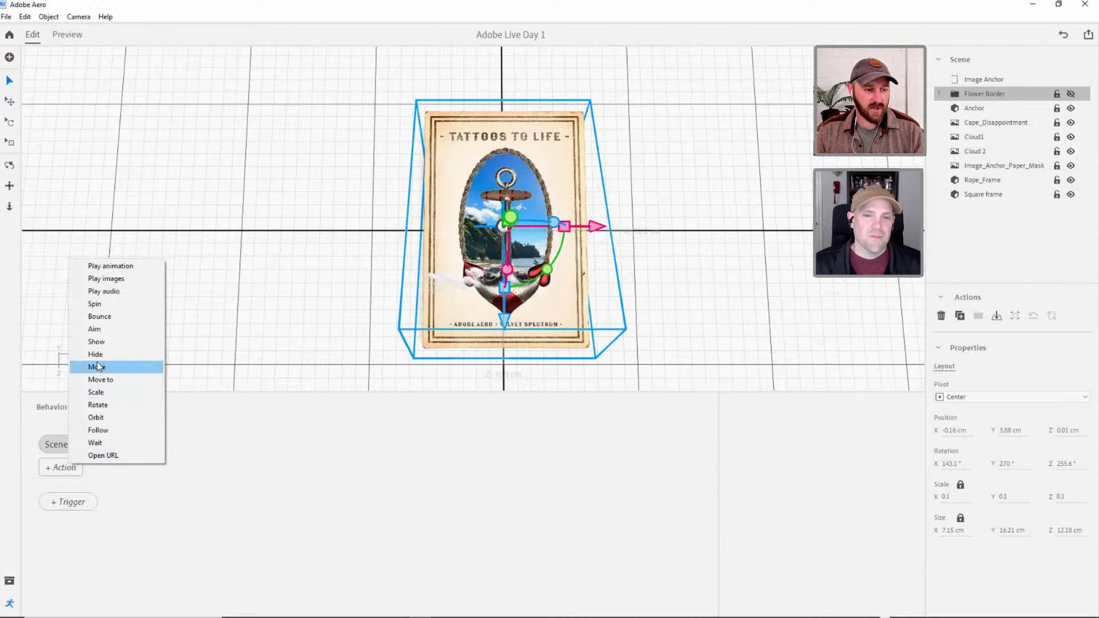
pyautogui.click(97, 342)
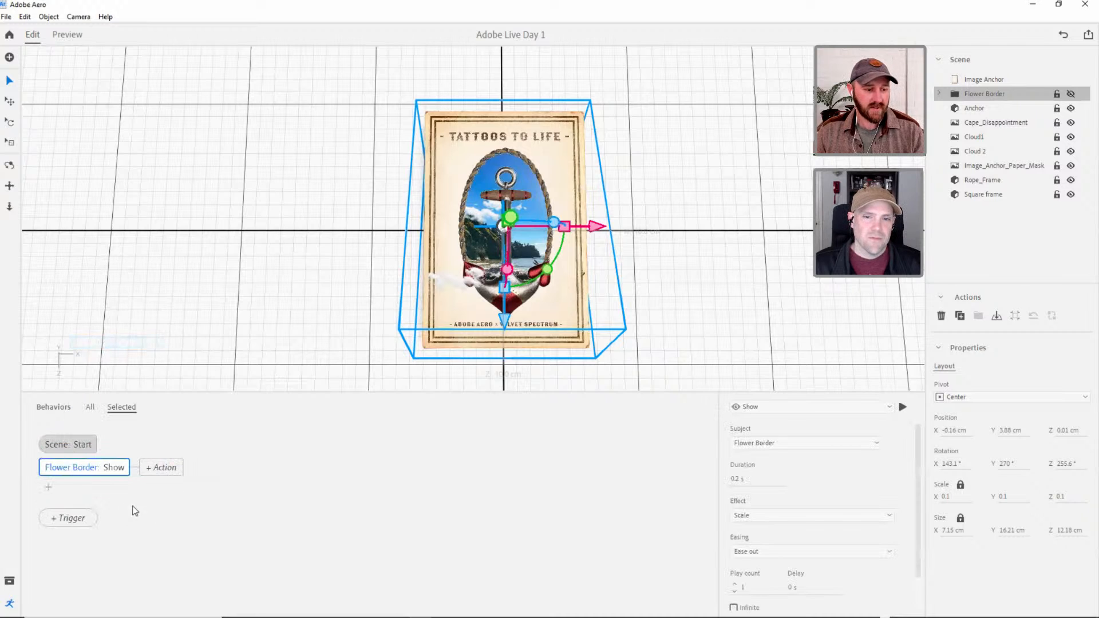
# Set the effect of the Flower Border's Show action to Fade.
pyautogui.click(767, 516)
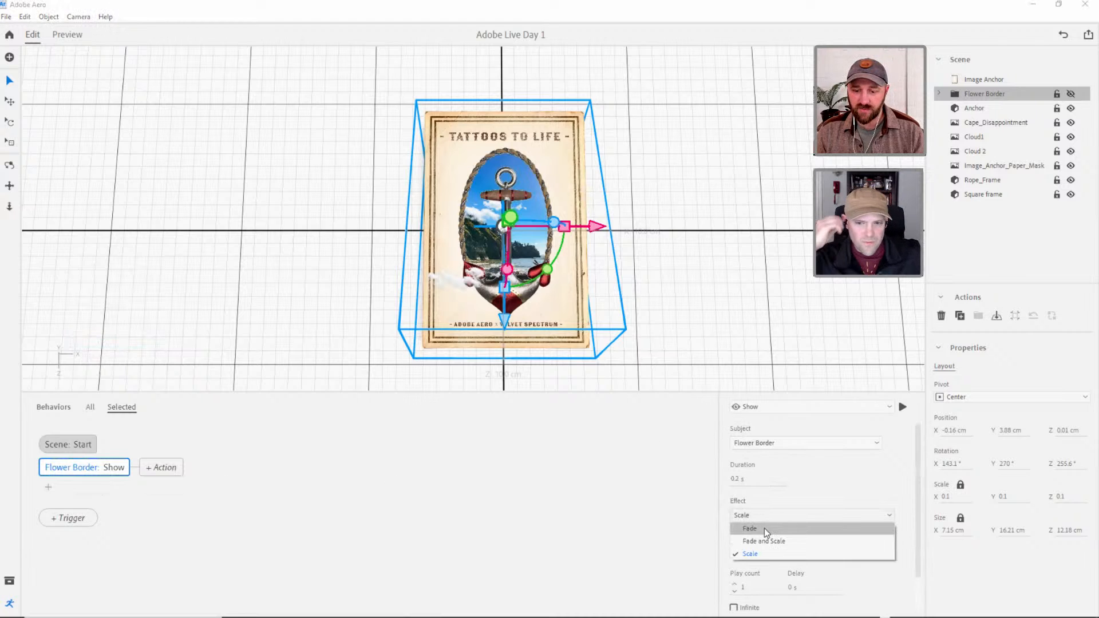
pyautogui.click(764, 528)
pyautogui.scroll(-1, 918, 472)
pyautogui.scroll(1, 918, 474)
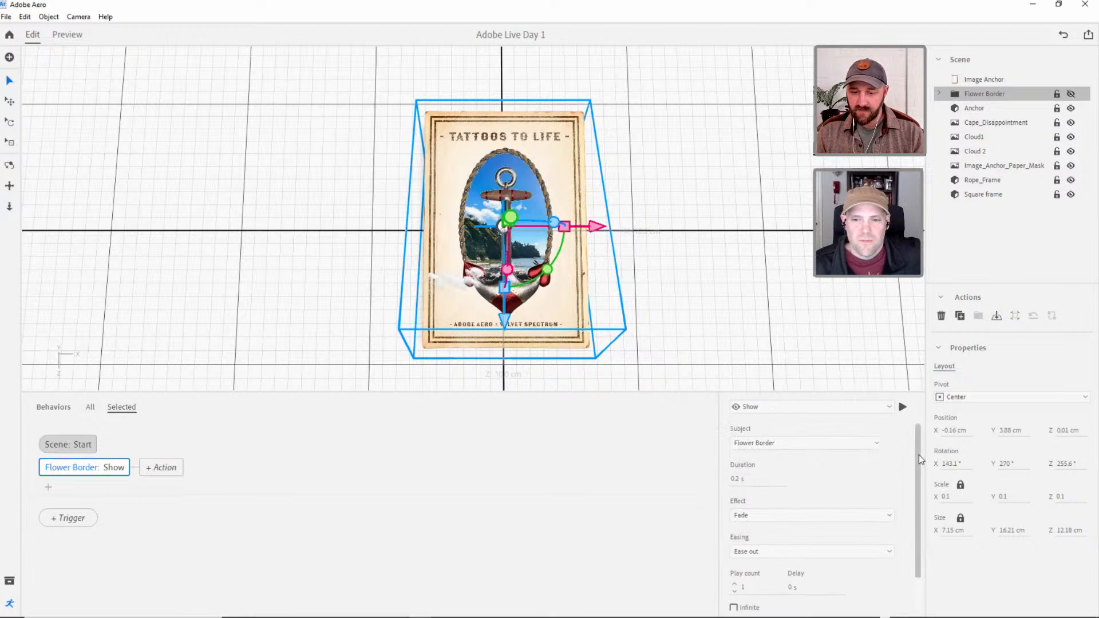
# Select the Anchor object in the scene and hide it initially.
pyautogui.click(483, 189)
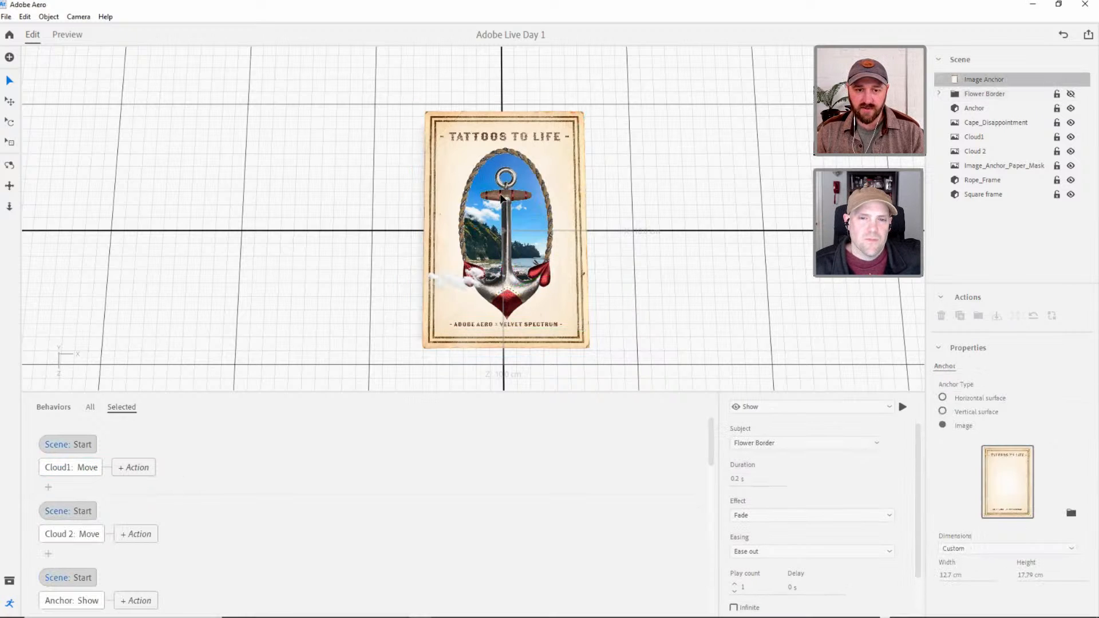
pyautogui.click(501, 198)
pyautogui.click(555, 181)
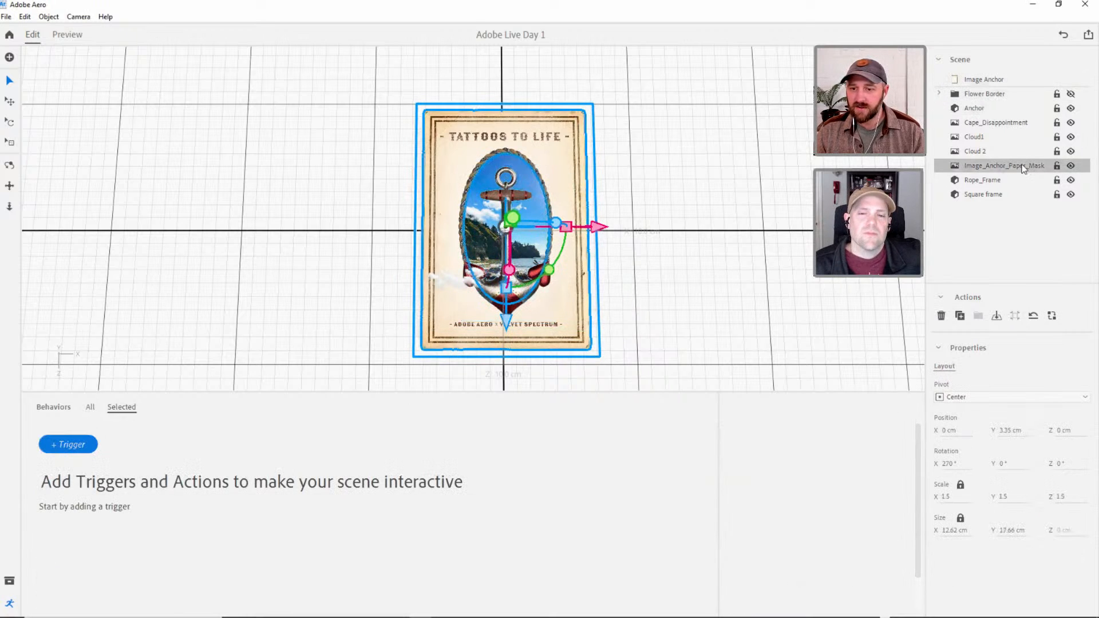
pyautogui.click(995, 80)
pyautogui.click(986, 109)
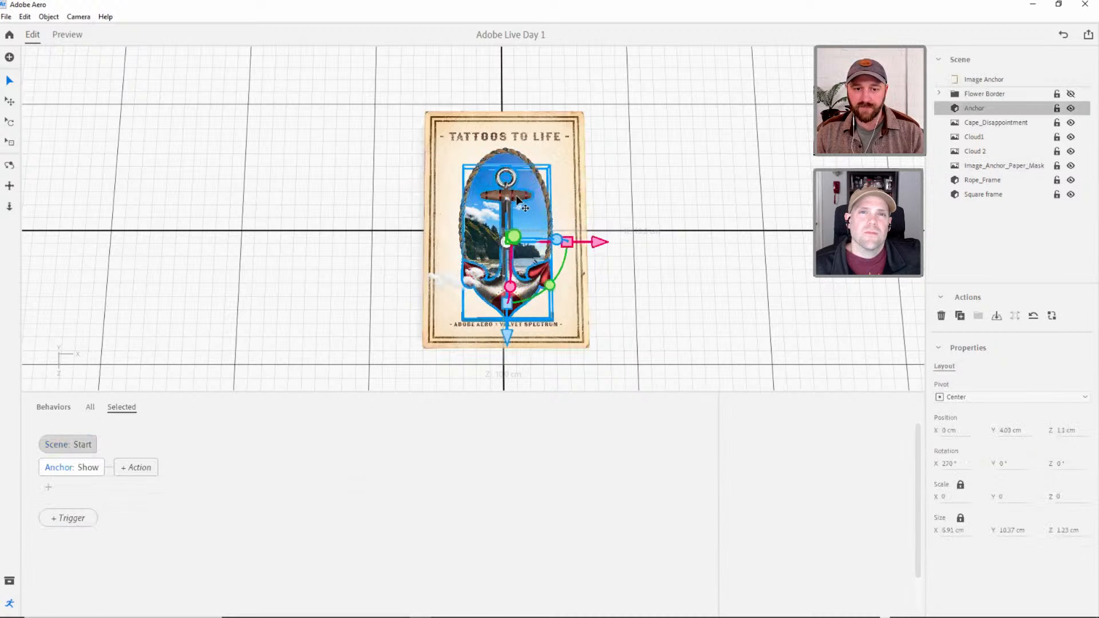
pyautogui.click(1070, 109)
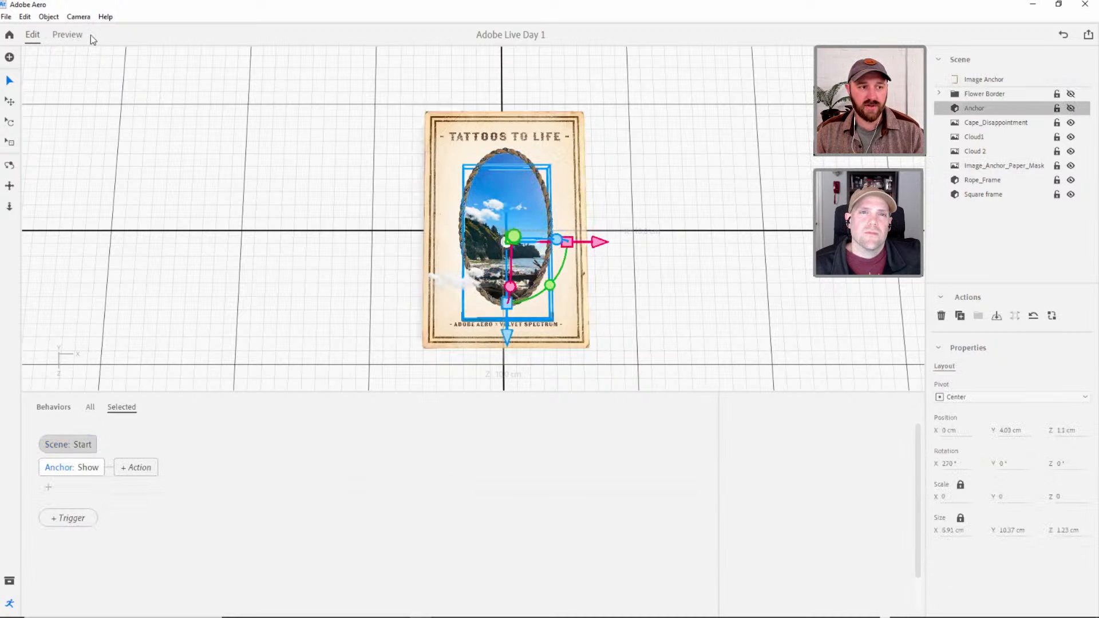
# Preview the start animation of the anchor and Flower Border twice, and return to editing.
pyautogui.click(73, 37)
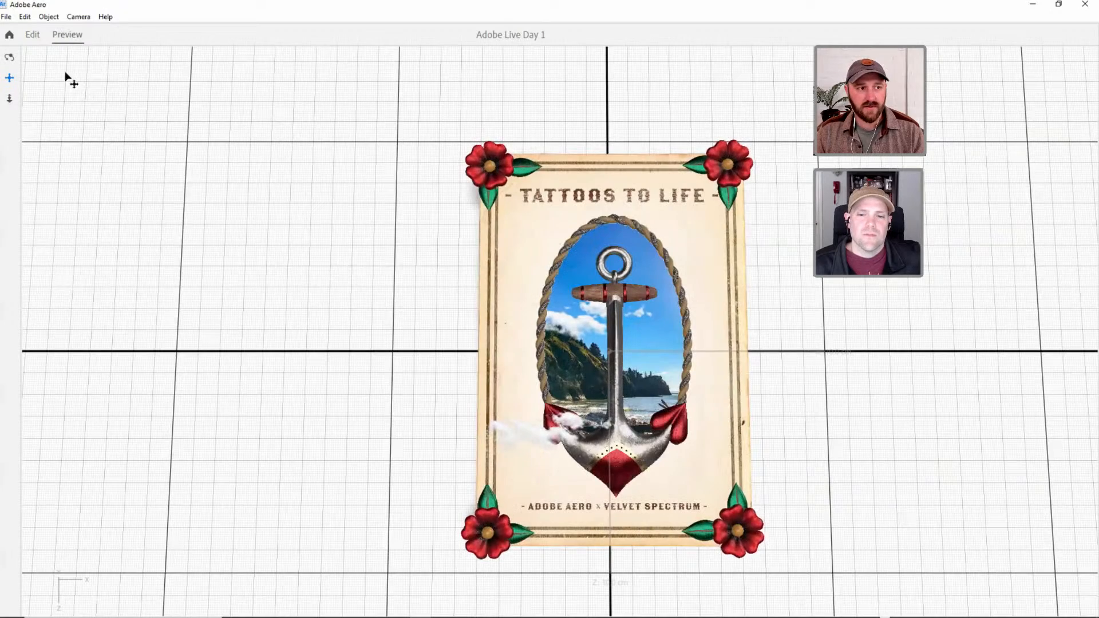
pyautogui.click(35, 34)
pyautogui.click(66, 35)
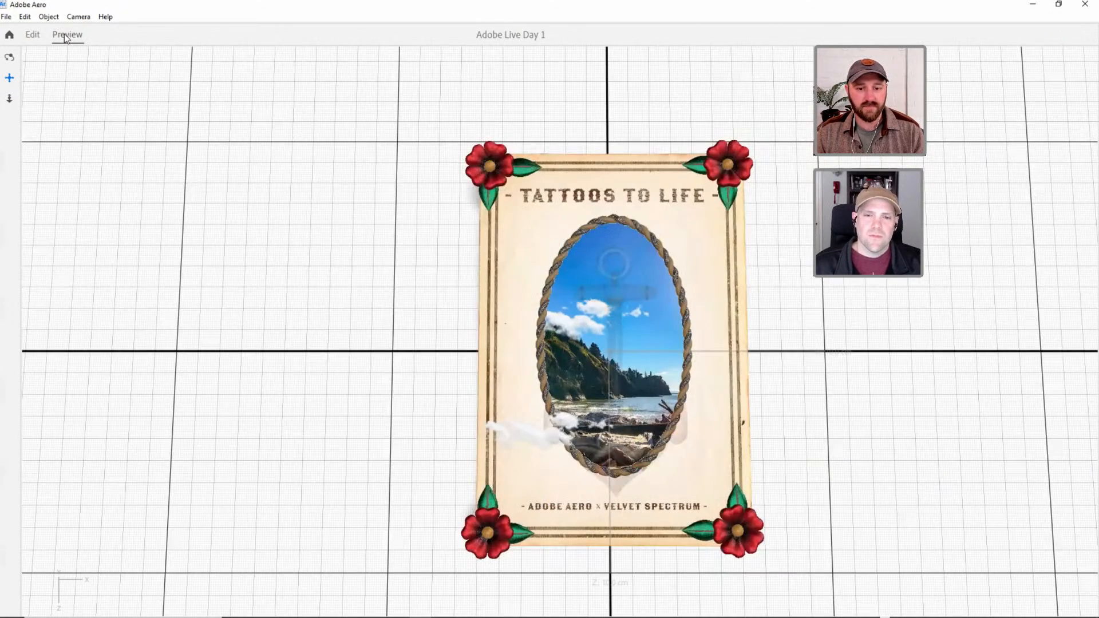
pyautogui.click(32, 34)
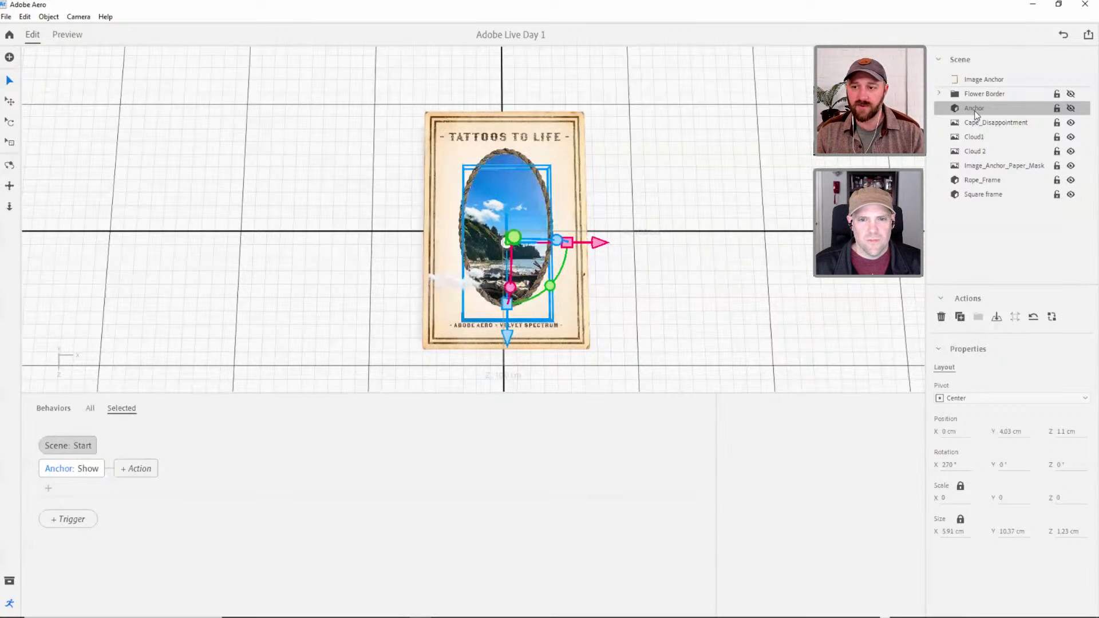
# Compare the Show action settings of the Flower Border with those of the Anchor.
pyautogui.click(972, 95)
pyautogui.click(112, 469)
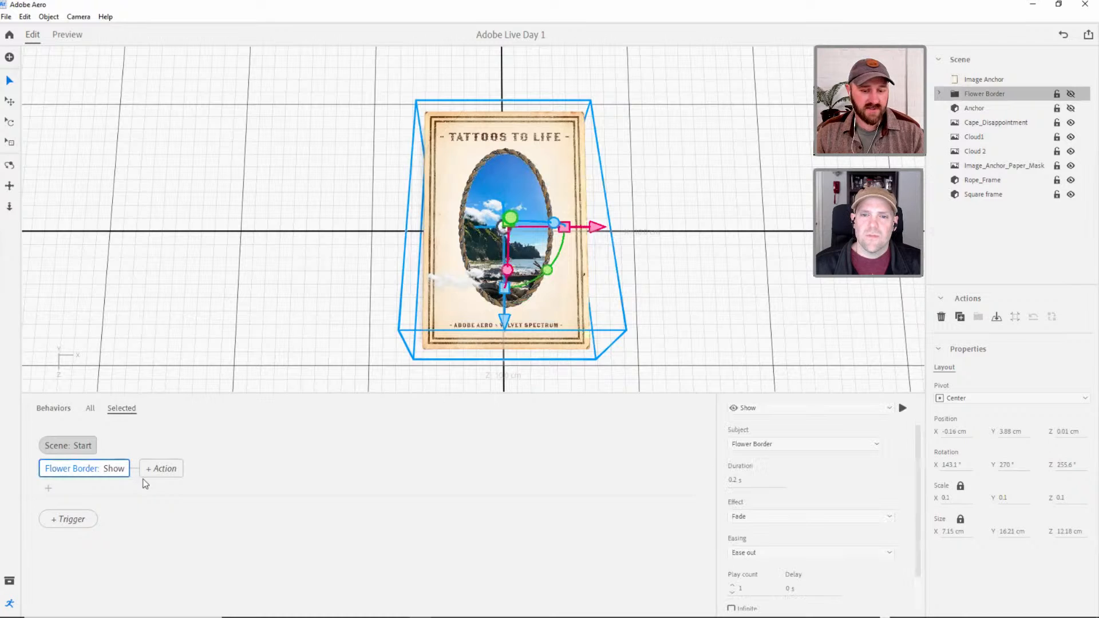
pyautogui.scroll(-1, 916, 544)
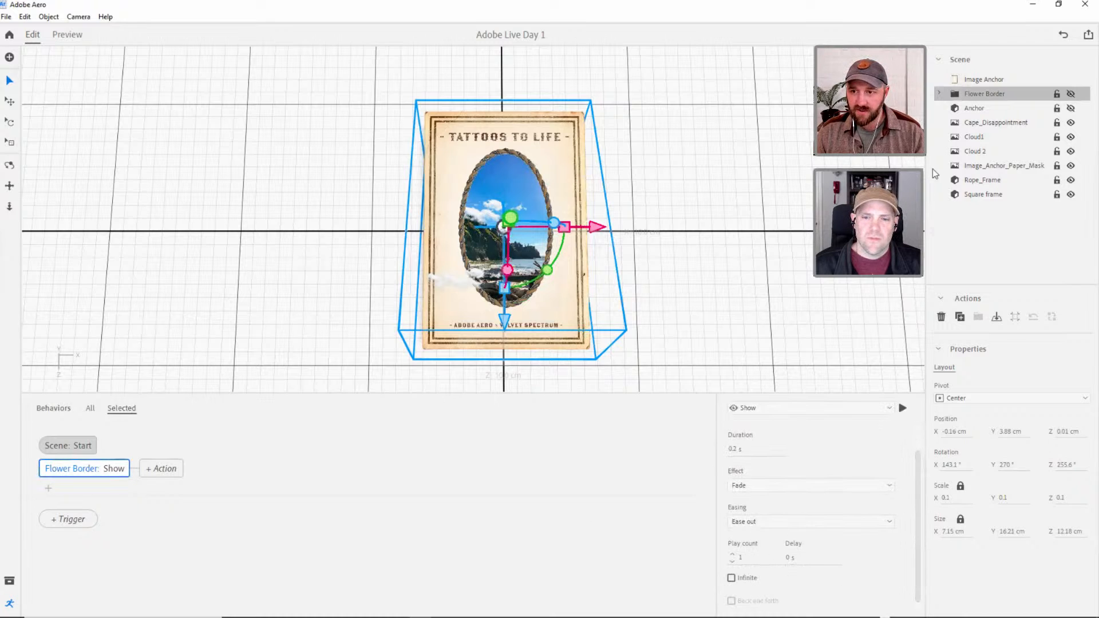
pyautogui.click(979, 109)
pyautogui.click(88, 468)
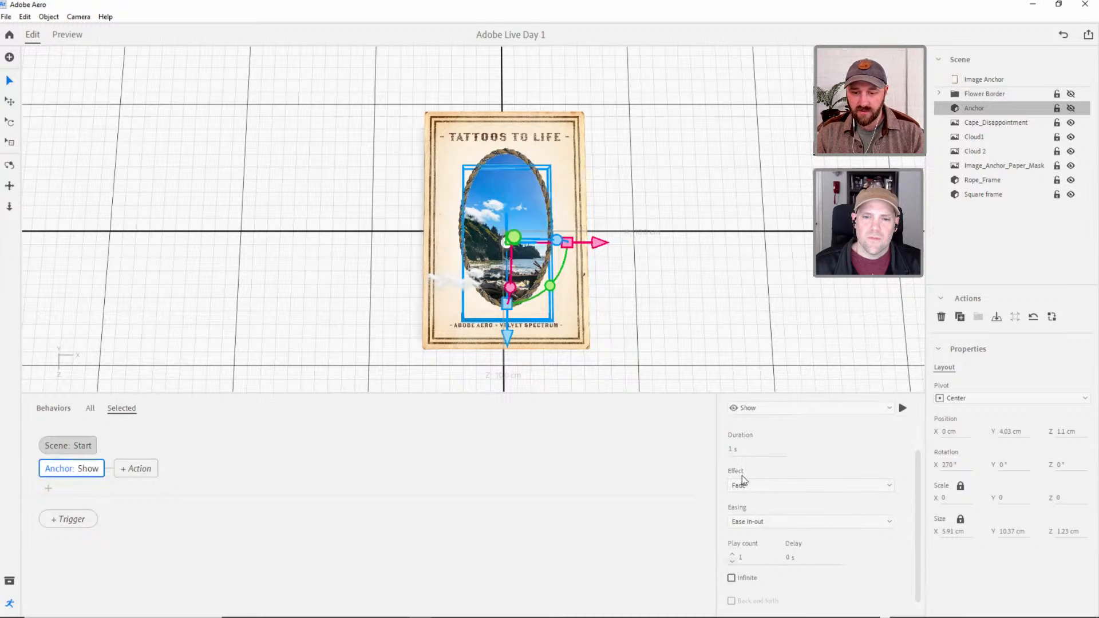
# Set both the delay and the duration of the Flower Border's Show action to 1 s.
pyautogui.click(992, 94)
pyautogui.click(73, 469)
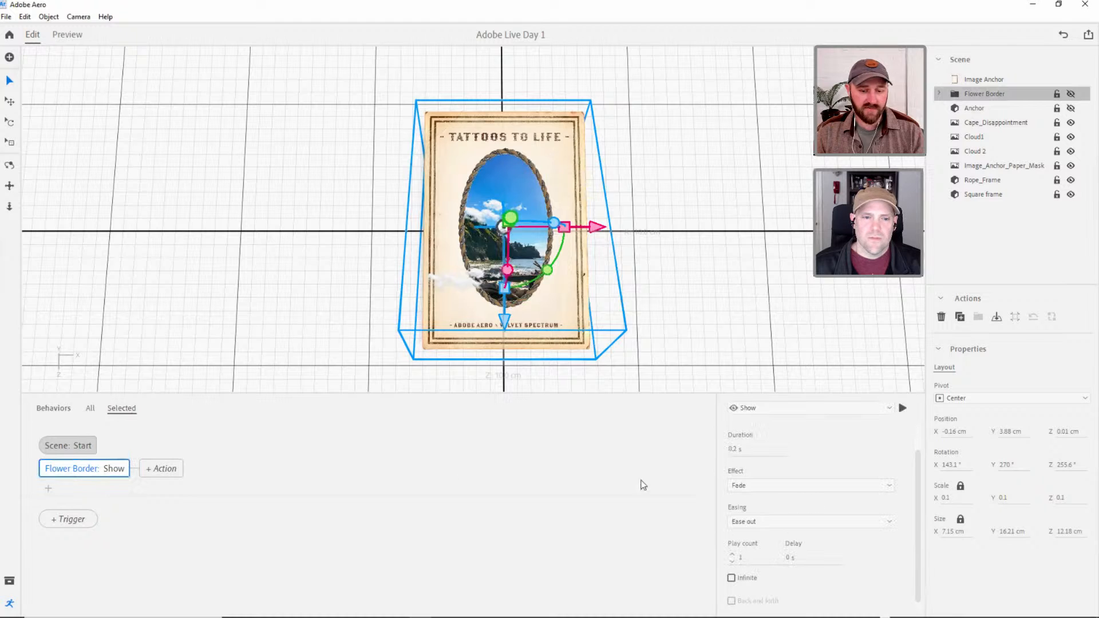
pyautogui.scroll(-1, 915, 533)
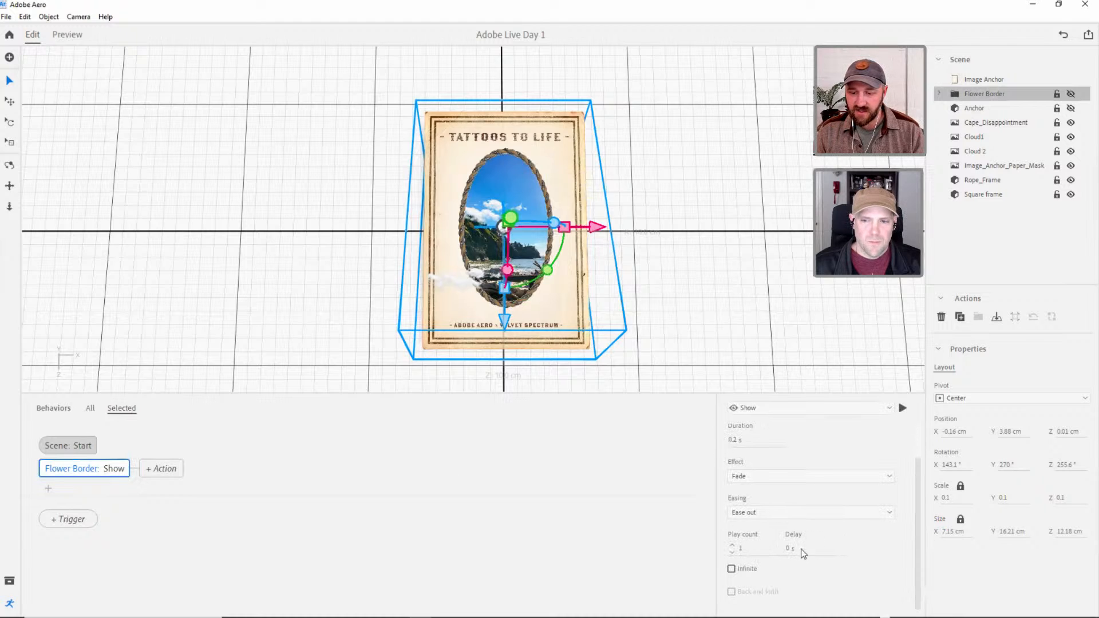
pyautogui.write('1.')
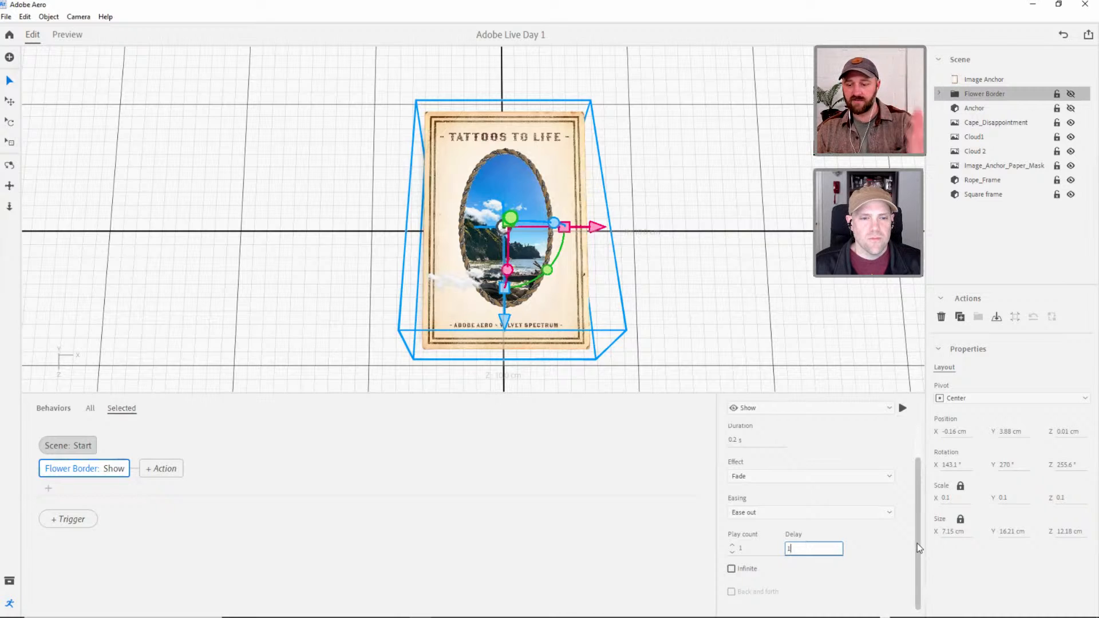
pyautogui.click(734, 440)
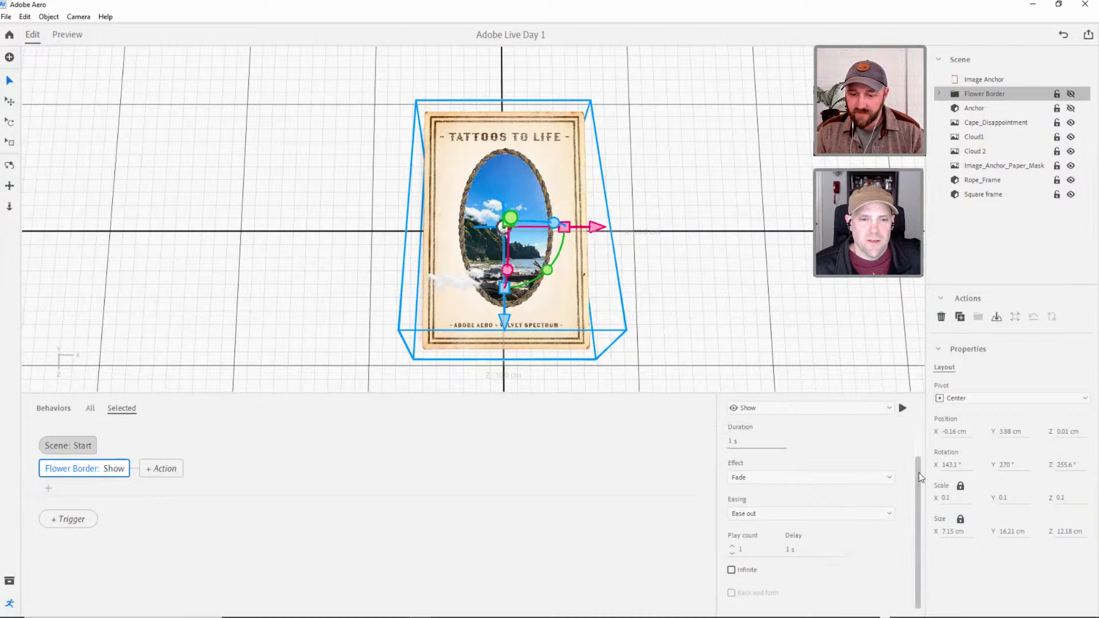
pyautogui.scroll(1, 917, 475)
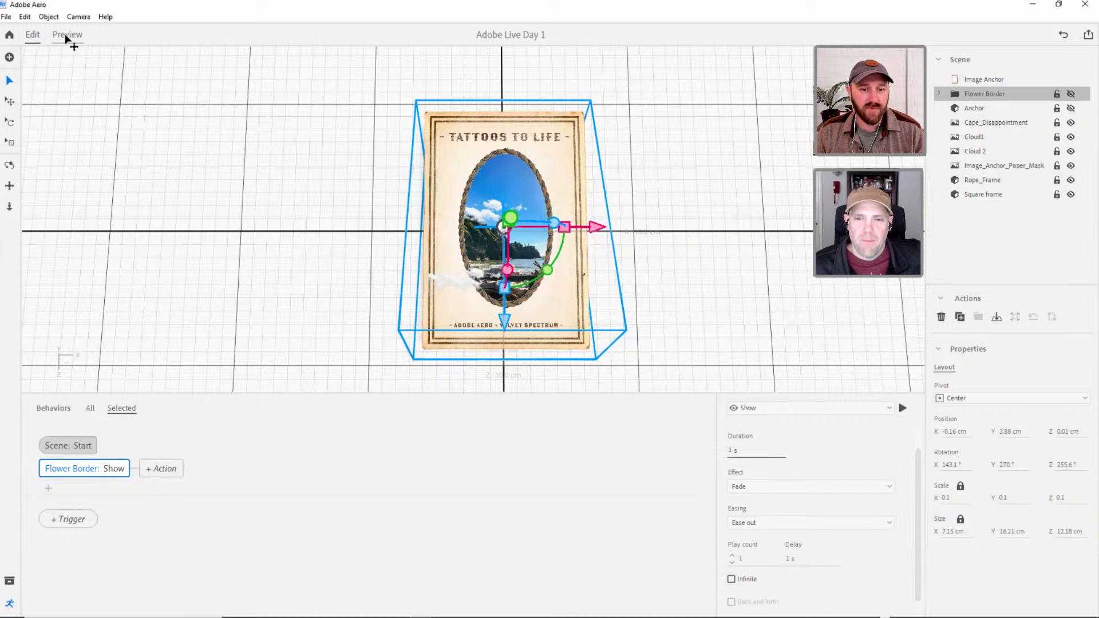
# Preview the retimed start animation, return to editing, and orbit to an angled view of the layered poster.
pyautogui.click(66, 36)
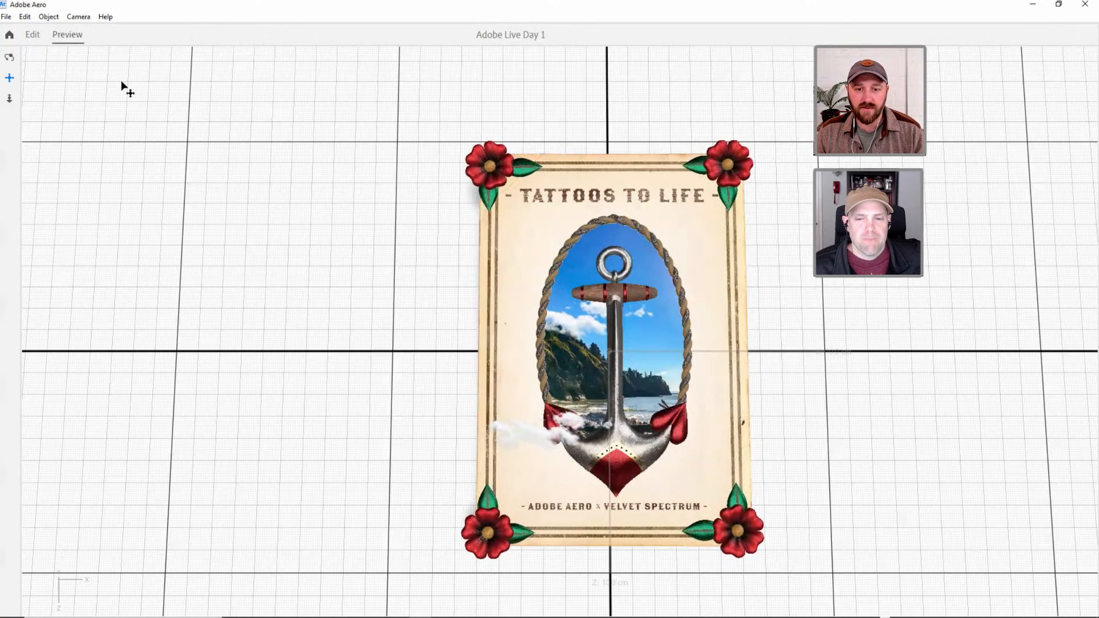
pyautogui.click(33, 35)
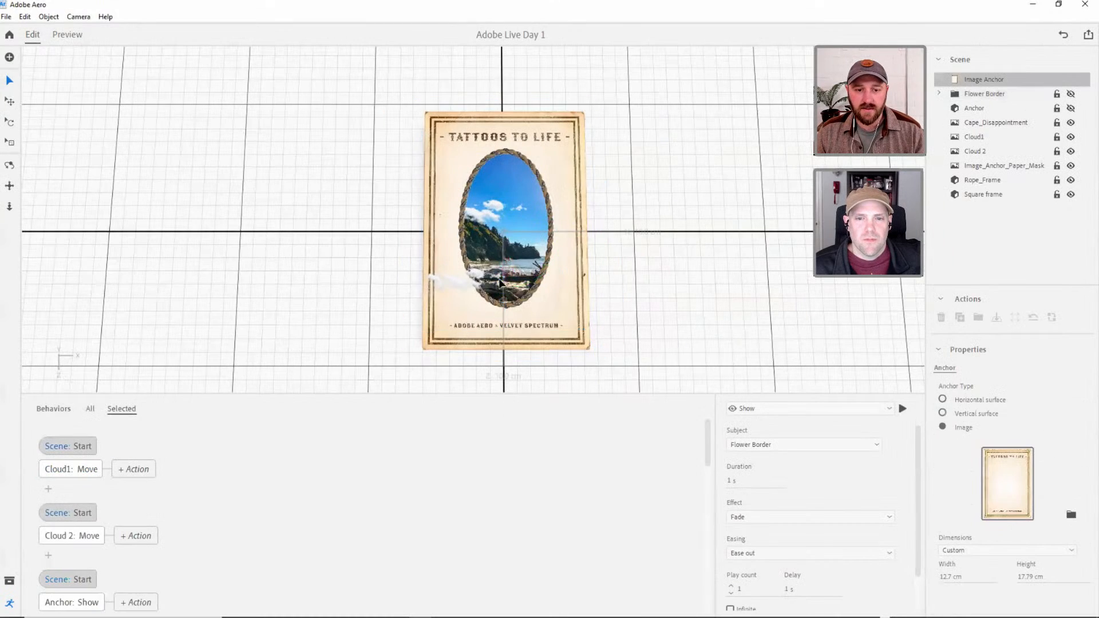
pyautogui.scroll(2, 514, 251)
pyautogui.moveTo(551, 246); pyautogui.dragTo(559, 276)
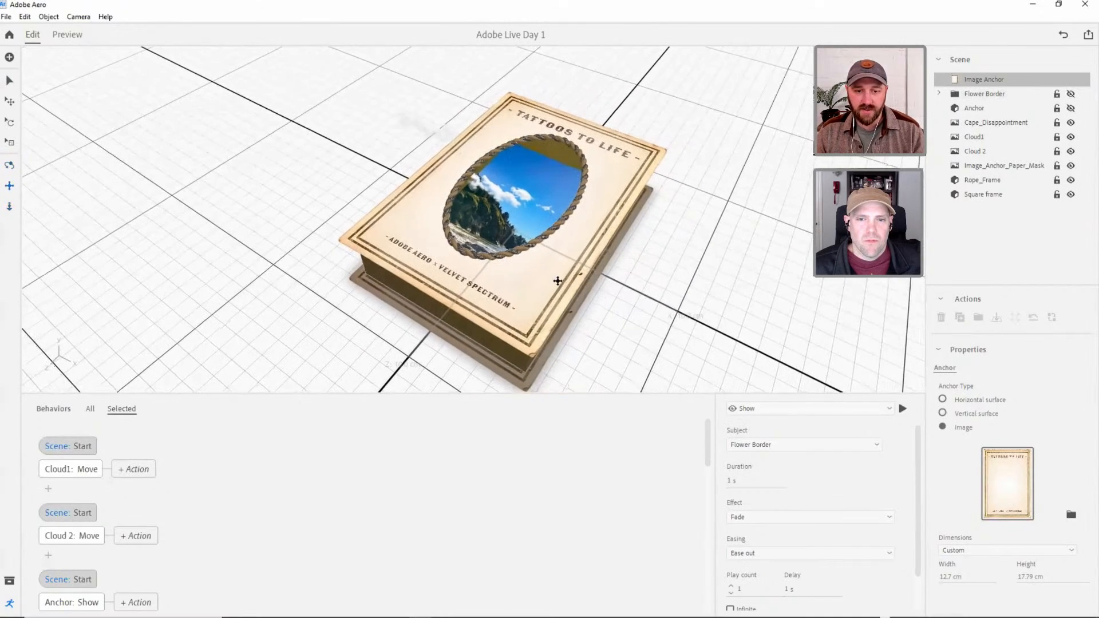
# Set the delay of the Flower Border's Show action to 0.5 s.
pyautogui.click(981, 108)
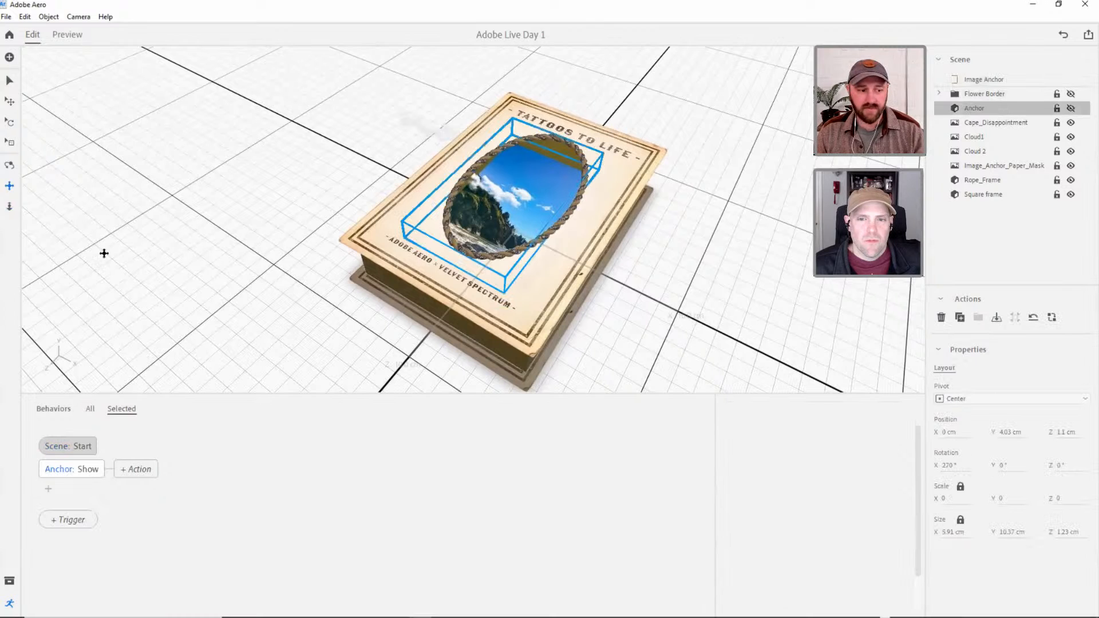
pyautogui.click(9, 80)
pyautogui.click(980, 94)
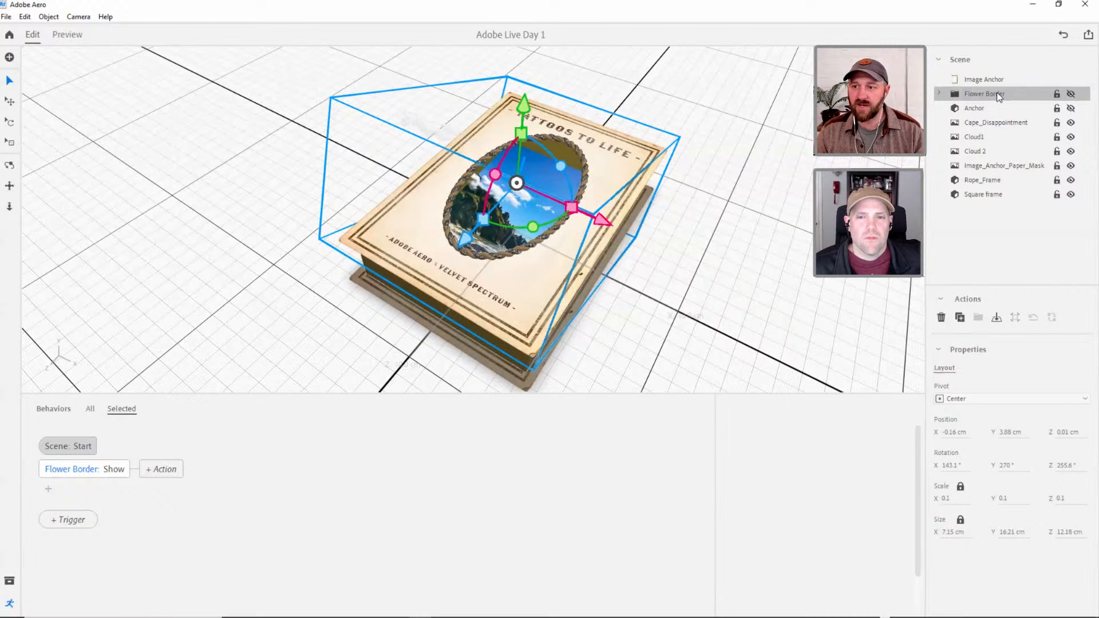
pyautogui.click(82, 469)
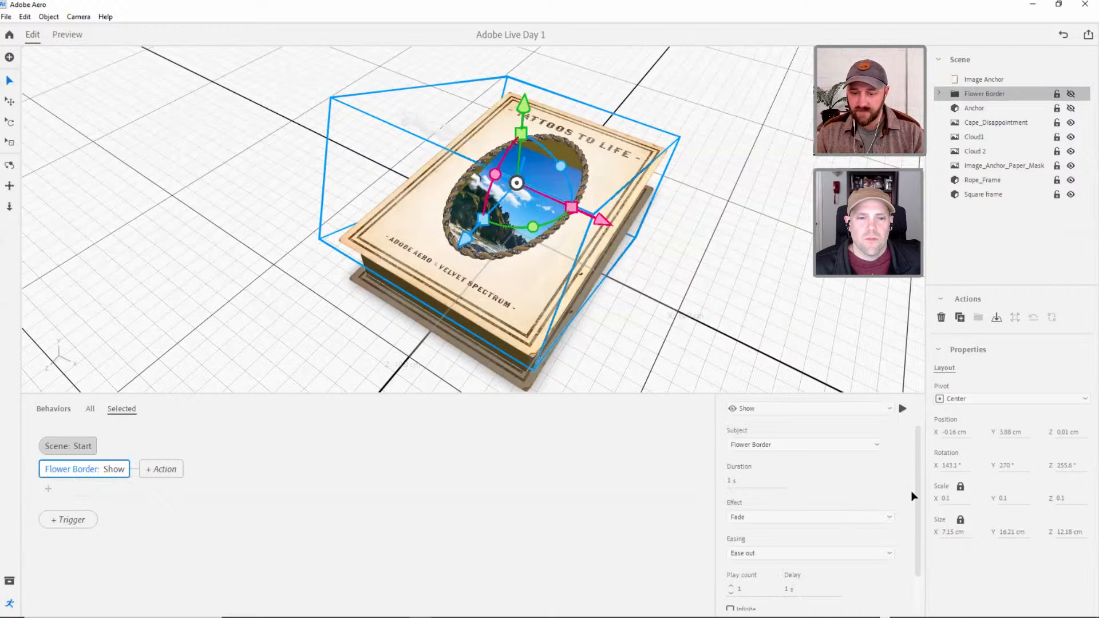
pyautogui.scroll(-1, 914, 495)
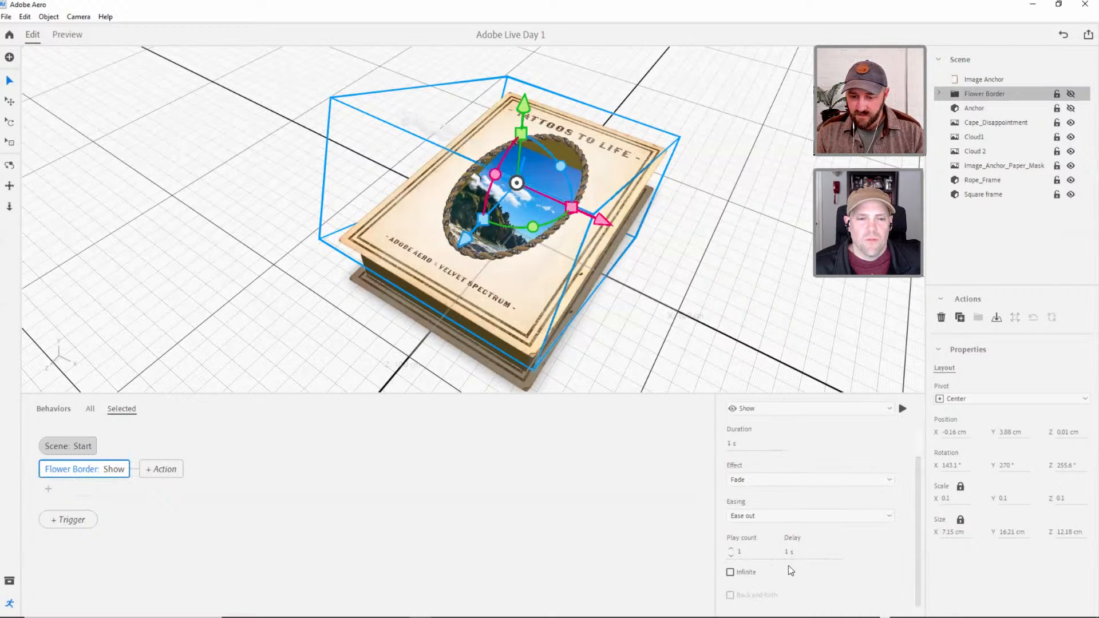
pyautogui.scroll(1, 815, 488)
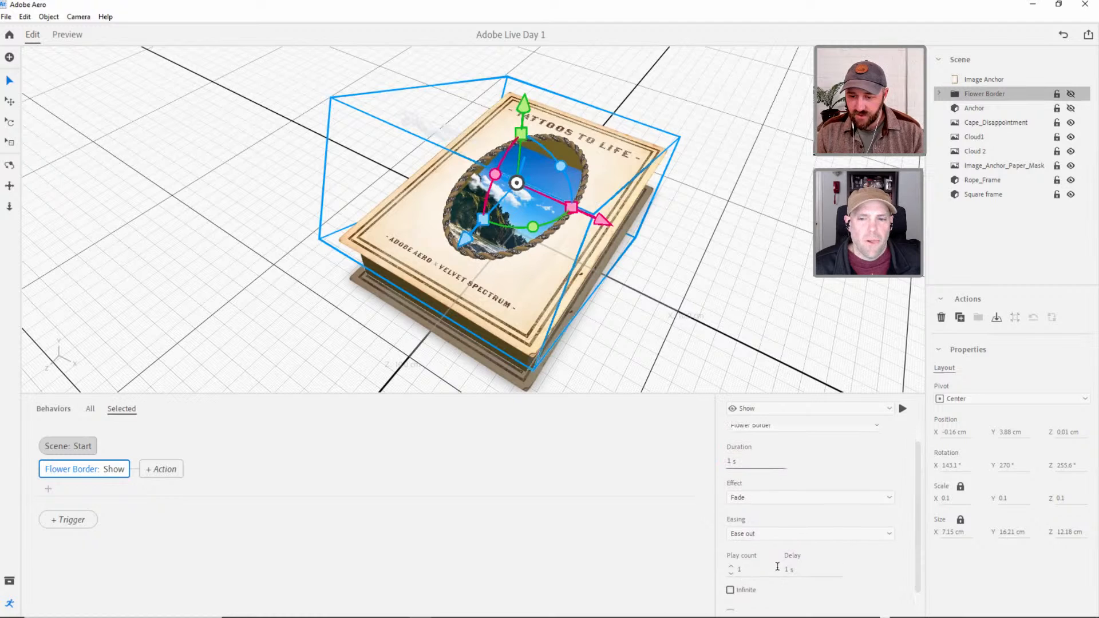
pyautogui.click(798, 570)
pyautogui.write('0.5')
pyautogui.press('Return')
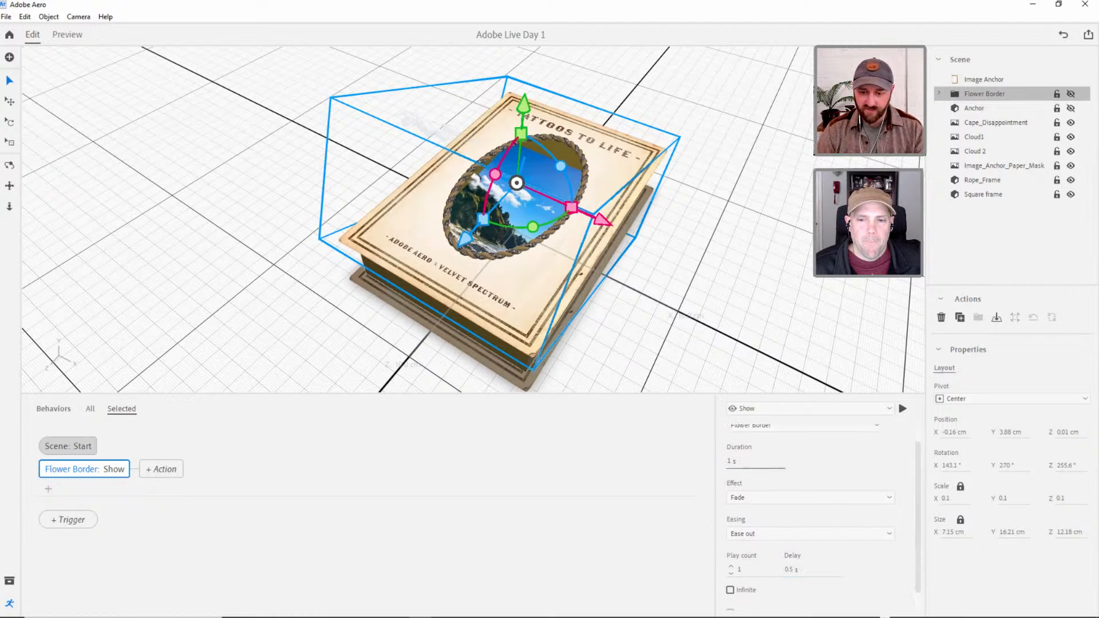
# Preview the scene from an angle and from above, return to editing, and deselect the objects.
pyautogui.click(70, 35)
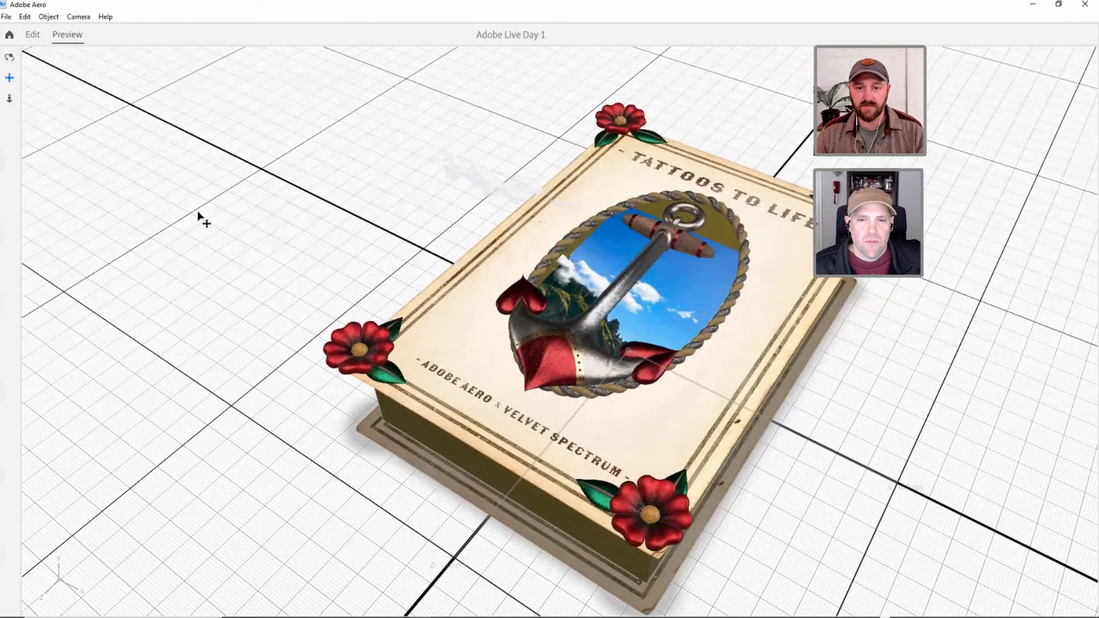
pyautogui.press('3')
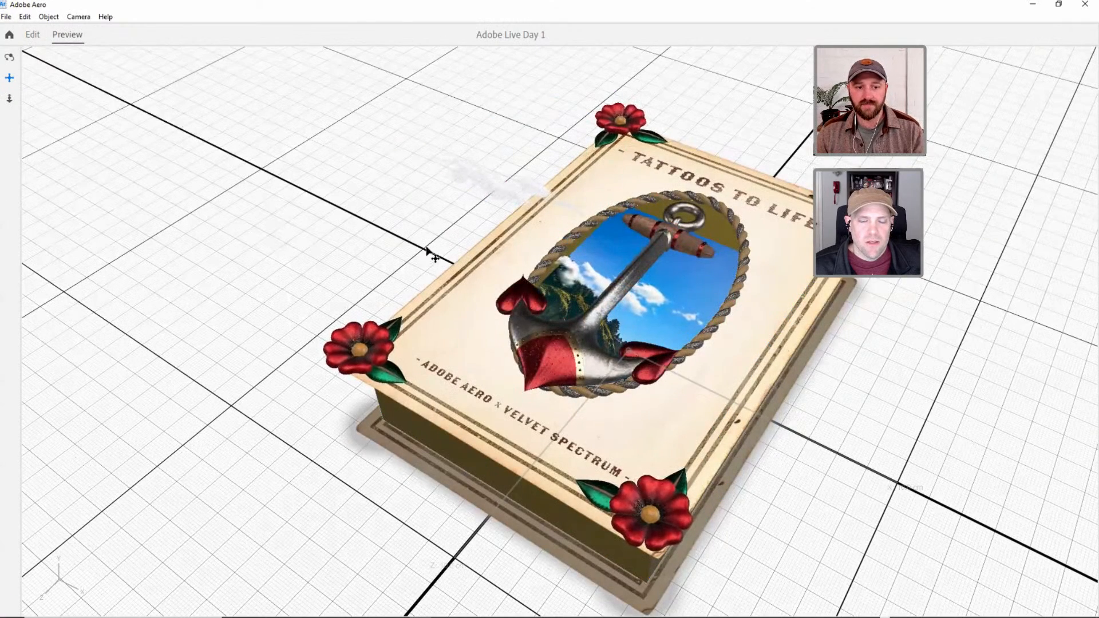
pyautogui.moveTo(427, 254); pyautogui.dragTo(430, 261)
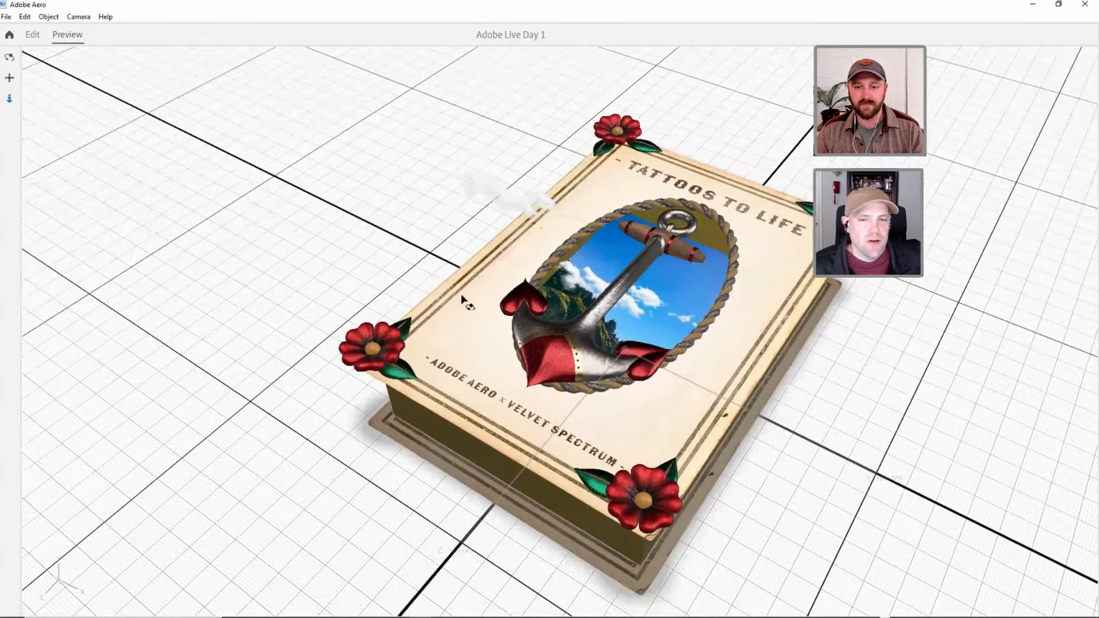
pyautogui.press('1')
pyautogui.moveTo(481, 306); pyautogui.dragTo(465, 326)
pyautogui.press('3')
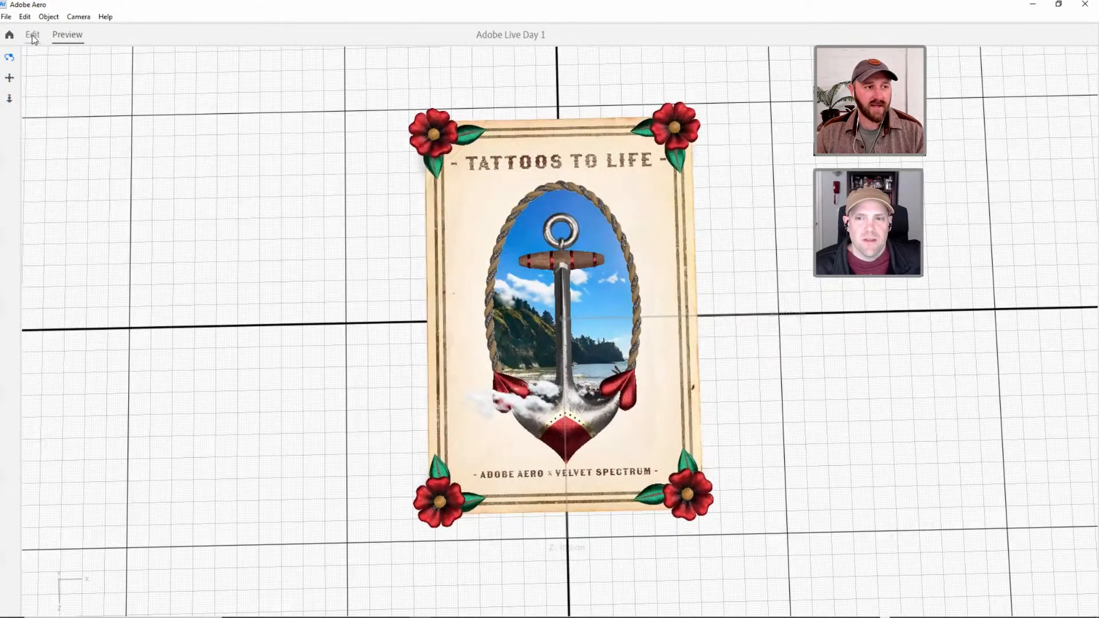
pyautogui.click(338, 356)
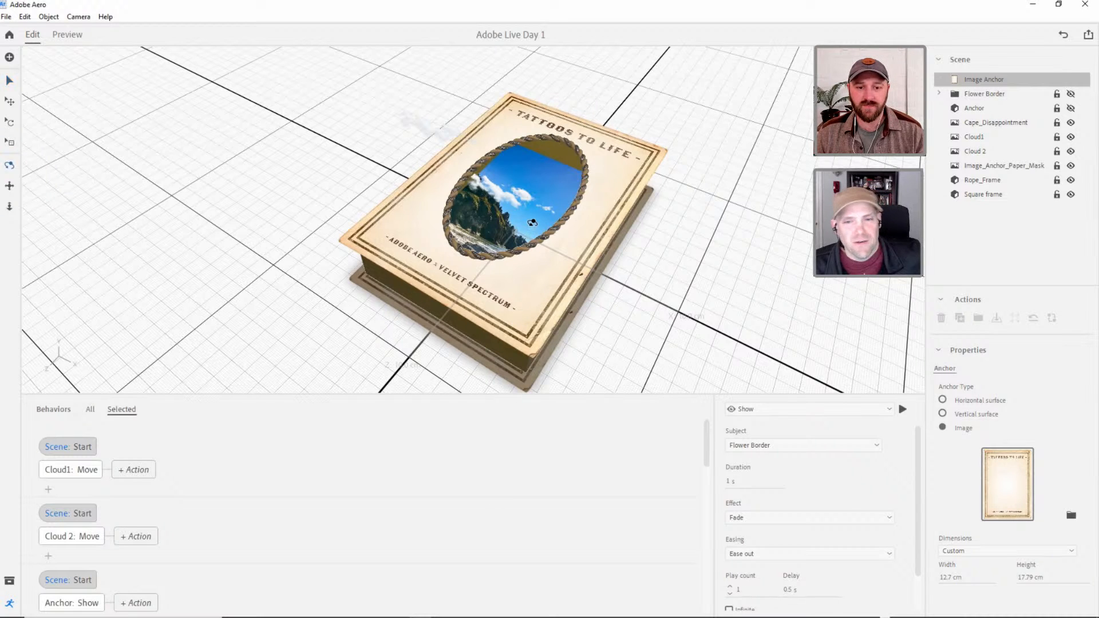
# View the poster closer up and straight from above in the editing view.
pyautogui.moveTo(532, 223); pyautogui.dragTo(533, 263, button='right')
pyautogui.moveTo(533, 263); pyautogui.dragTo(556, 280, button='middle')
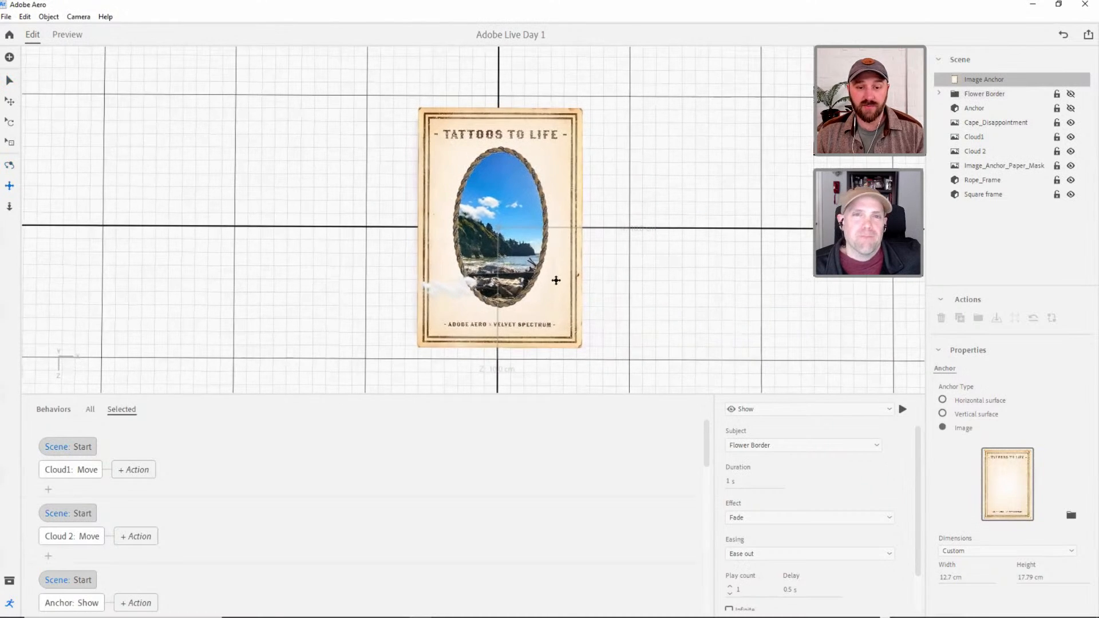
pyautogui.scroll(3, 555, 275)
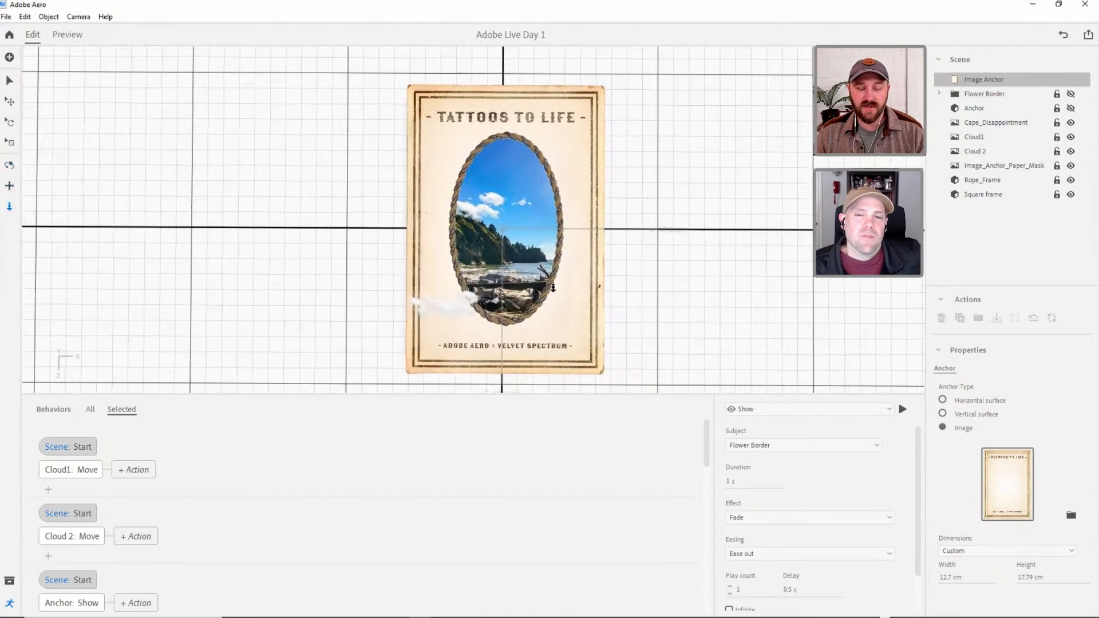
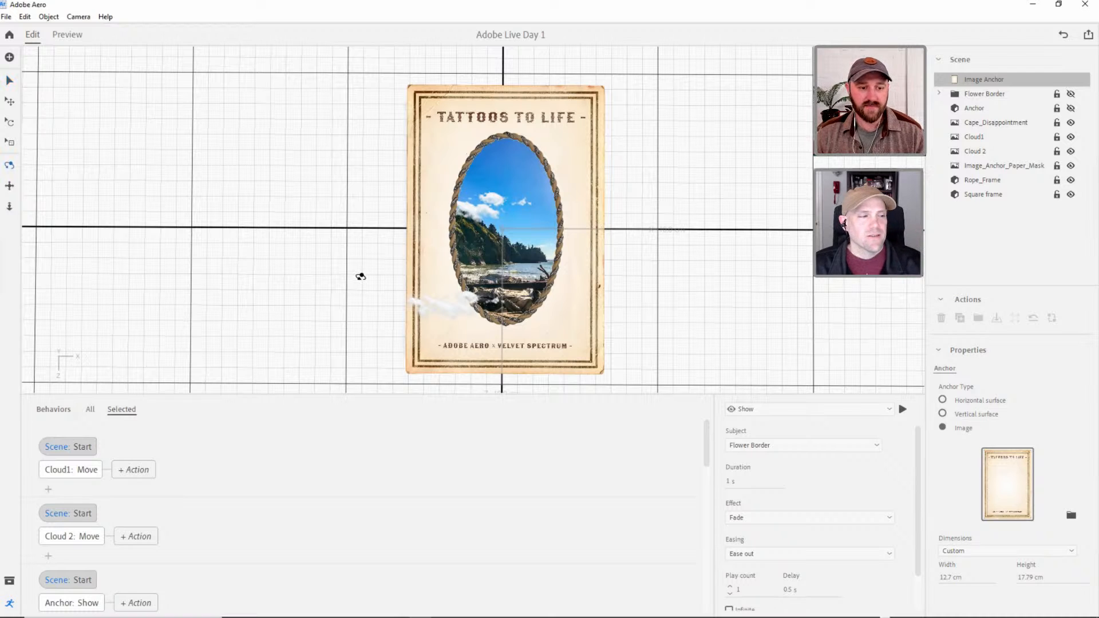
# Browse the Anchor asset folder, inspect its Anchor_images textures and the Anchor PNG preview, and close the import dialog.
pyautogui.hotkey('alt', 'Tab')
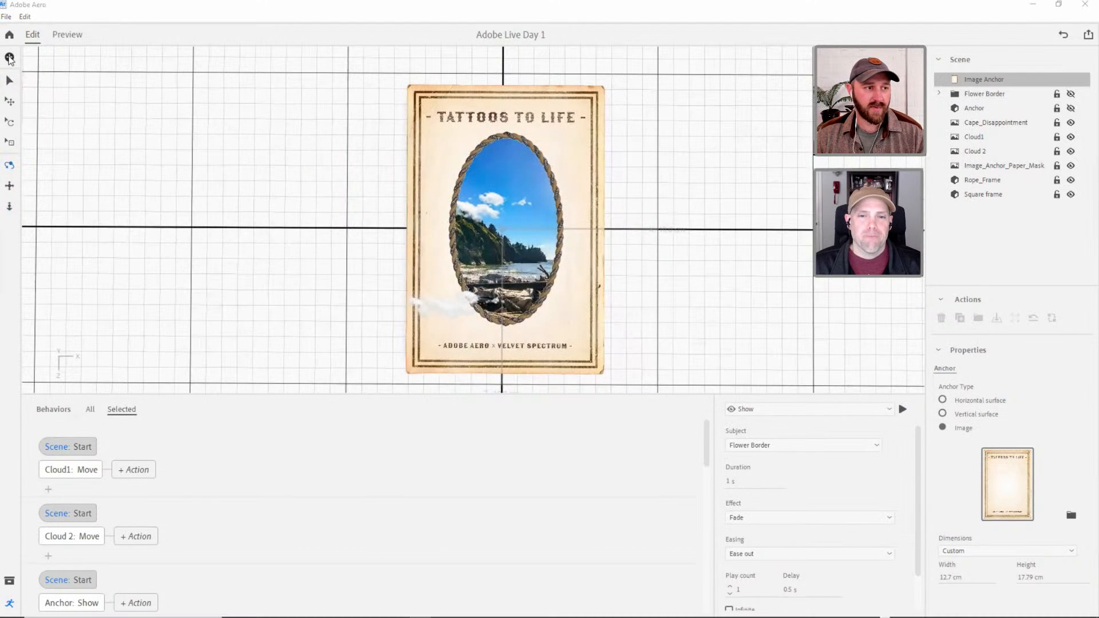
pyautogui.click(10, 57)
pyautogui.click(280, 147)
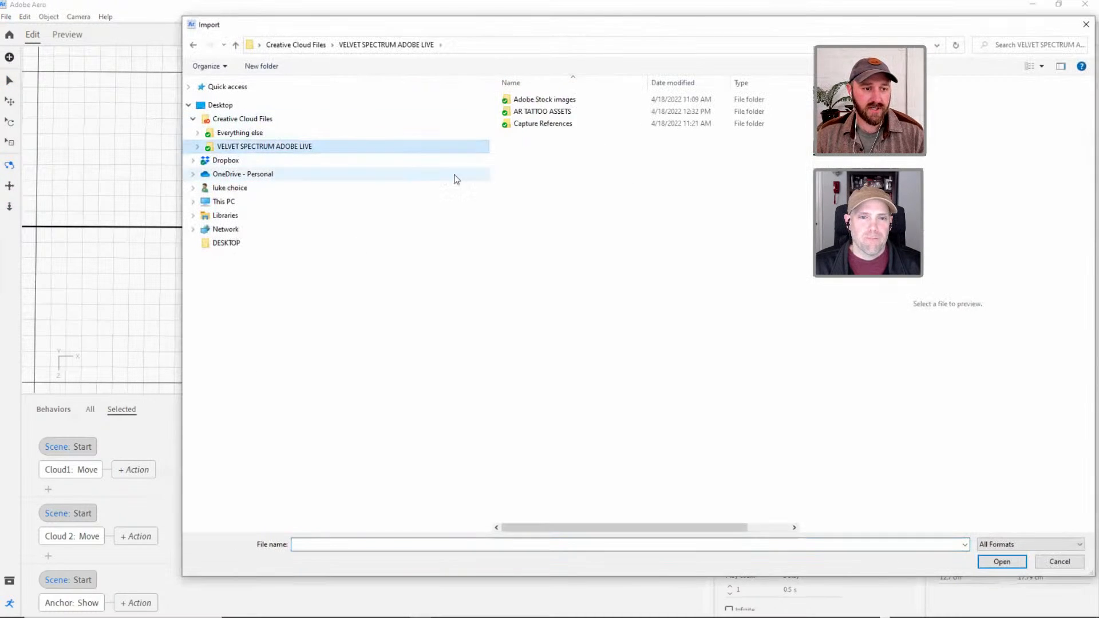
pyautogui.doubleClick(567, 112)
pyautogui.doubleClick(532, 99)
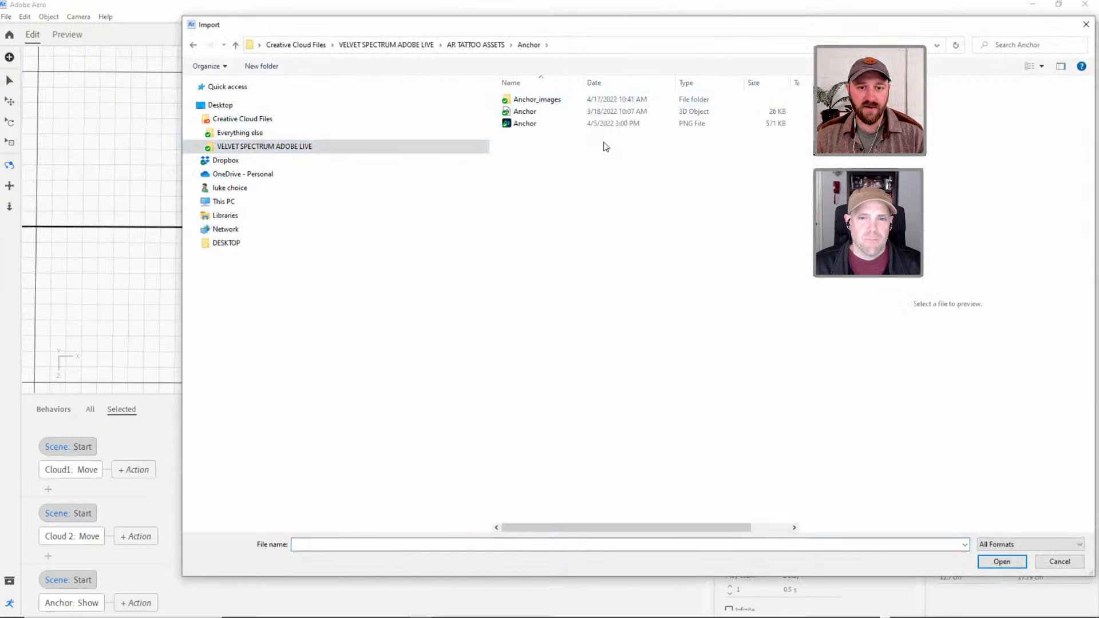
pyautogui.doubleClick(531, 101)
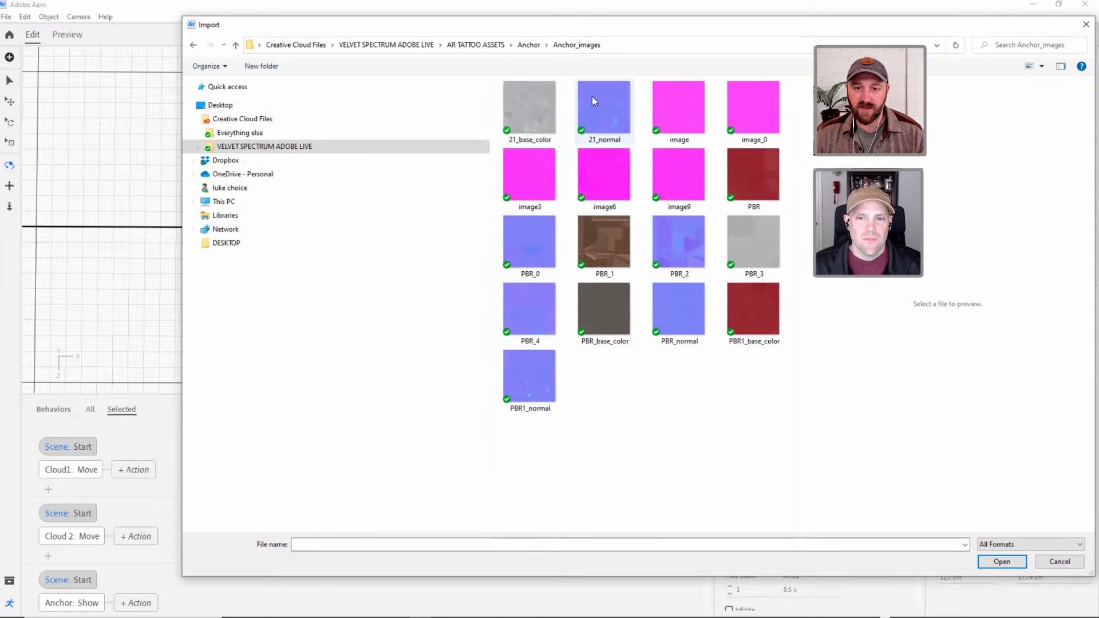
pyautogui.click(528, 44)
pyautogui.click(532, 123)
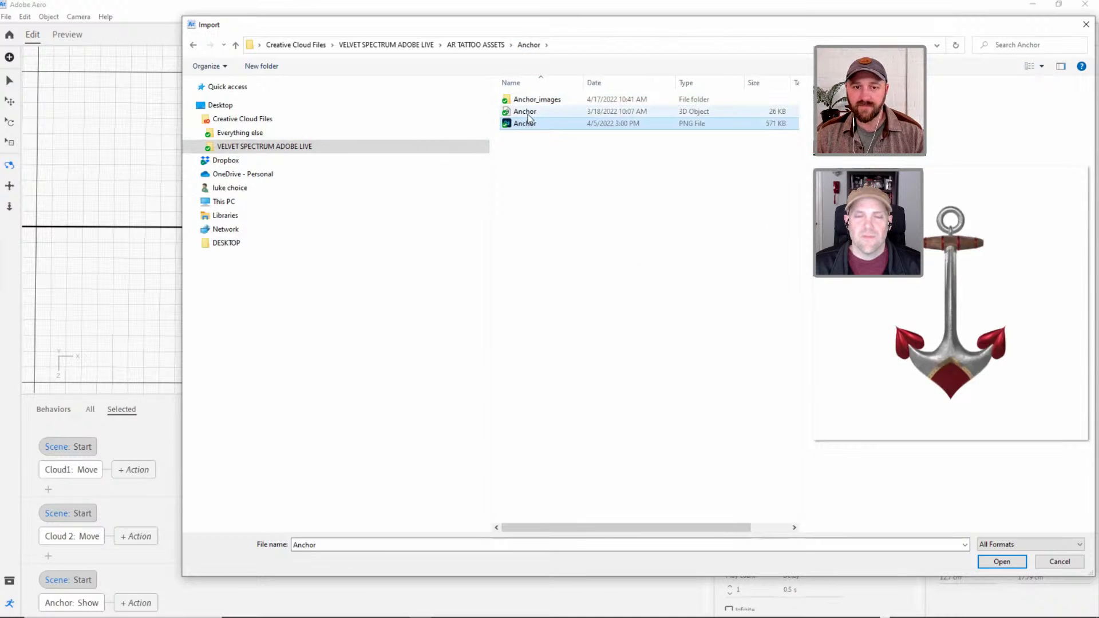
pyautogui.click(1001, 562)
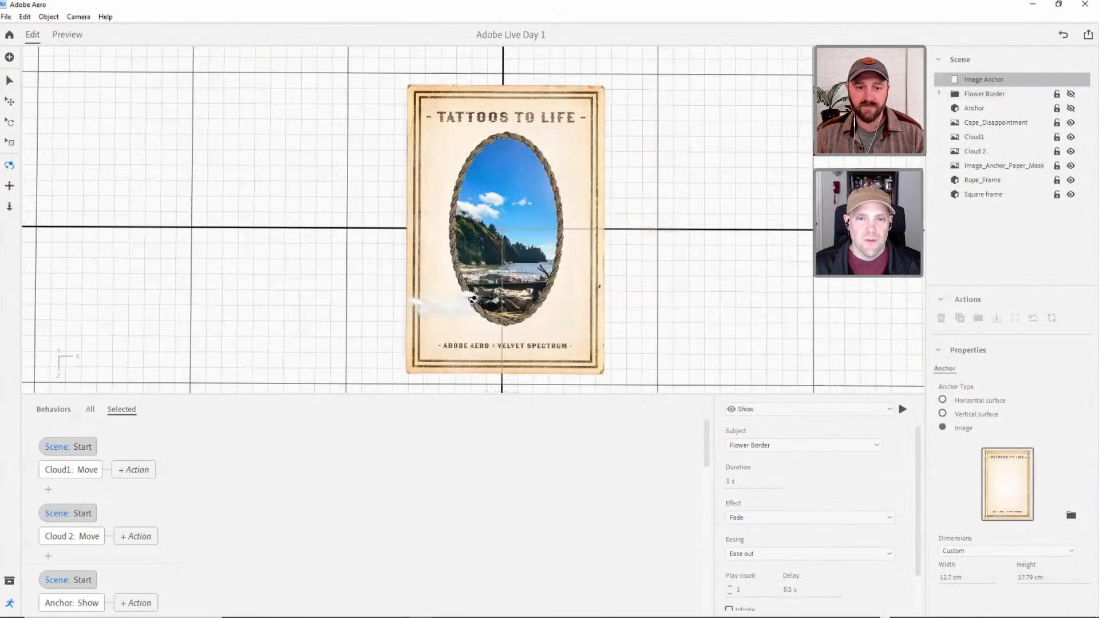
# Examine the layered poster's depth and the image inside the rope oval from an angle and from above.
pyautogui.moveTo(472, 299); pyautogui.dragTo(607, 428)
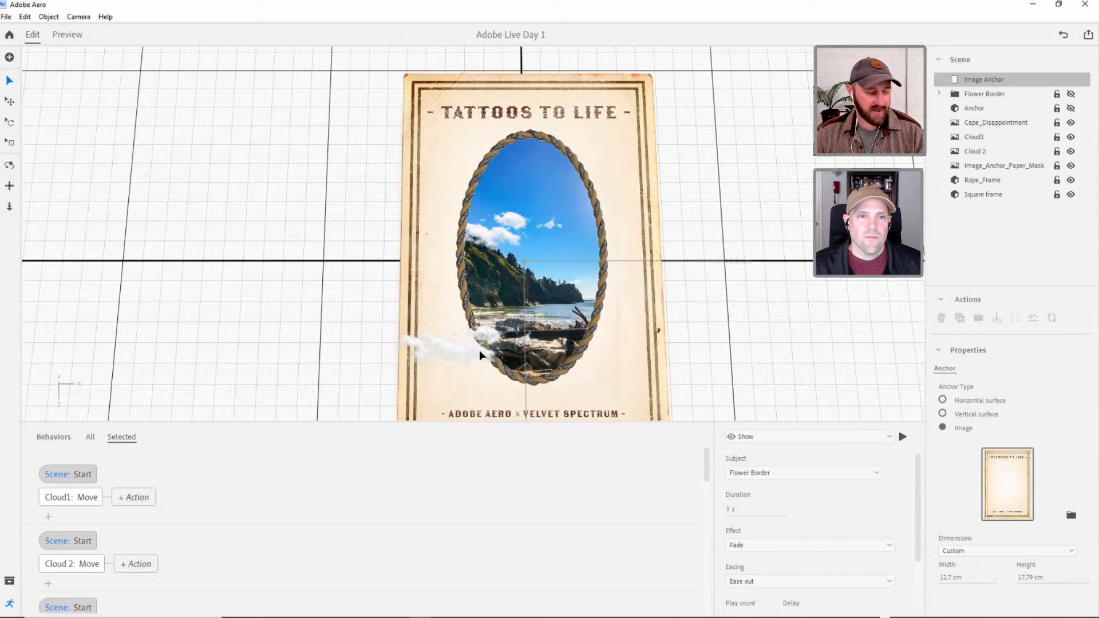
pyautogui.press('3')
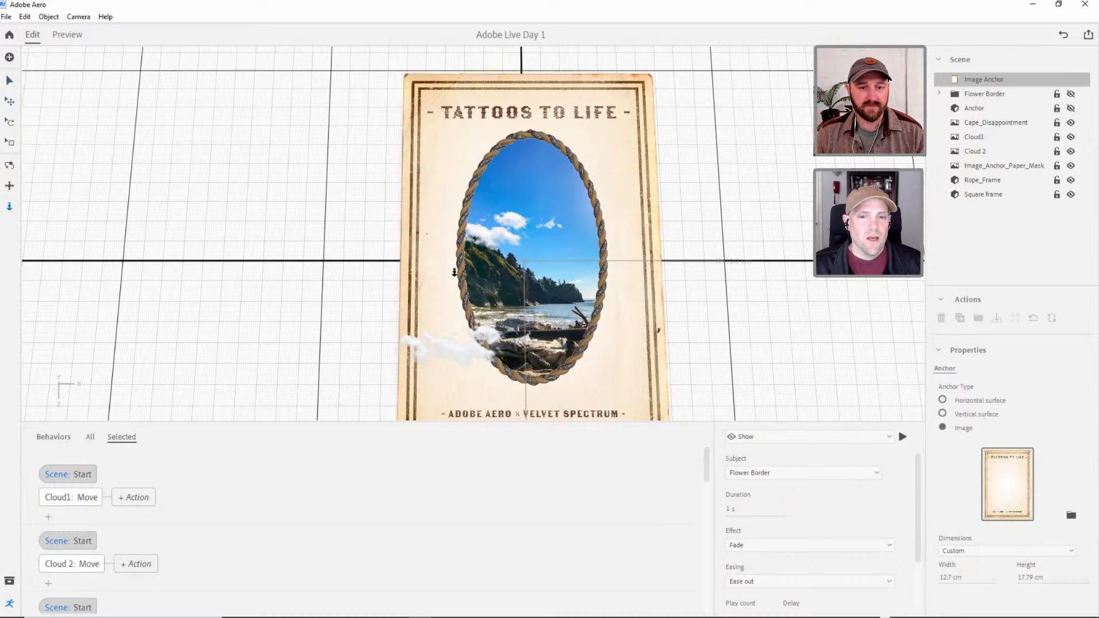
pyautogui.moveTo(454, 273); pyautogui.dragTo(548, 216)
pyautogui.press('1')
pyautogui.press('2')
pyautogui.press('3')
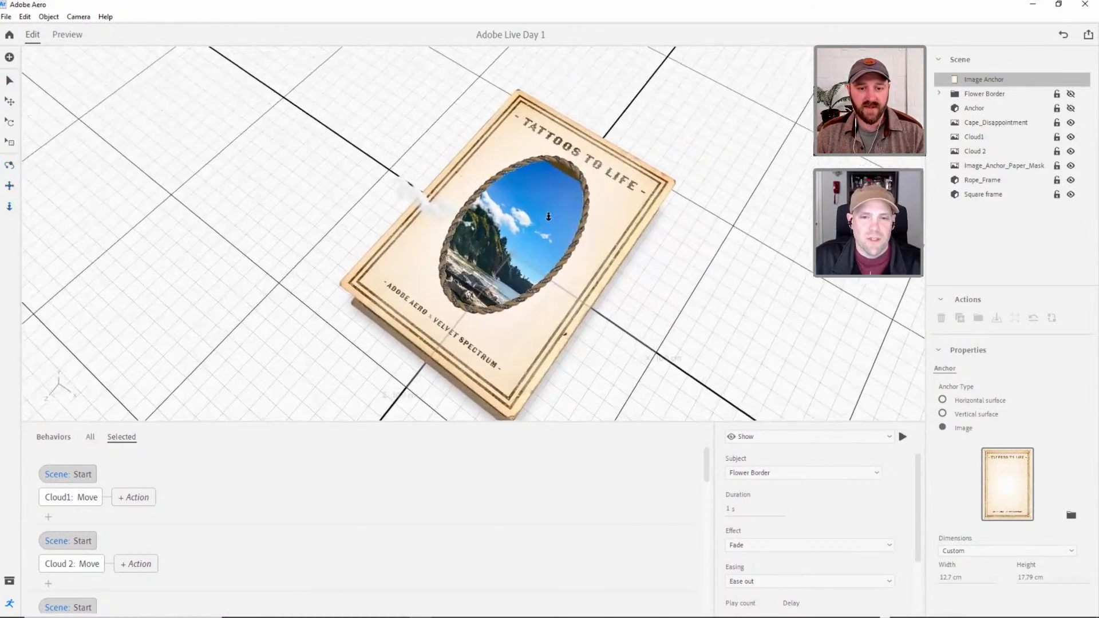
pyautogui.scroll(3, 550, 217)
pyautogui.moveTo(553, 196); pyautogui.dragTo(623, 242, button='right')
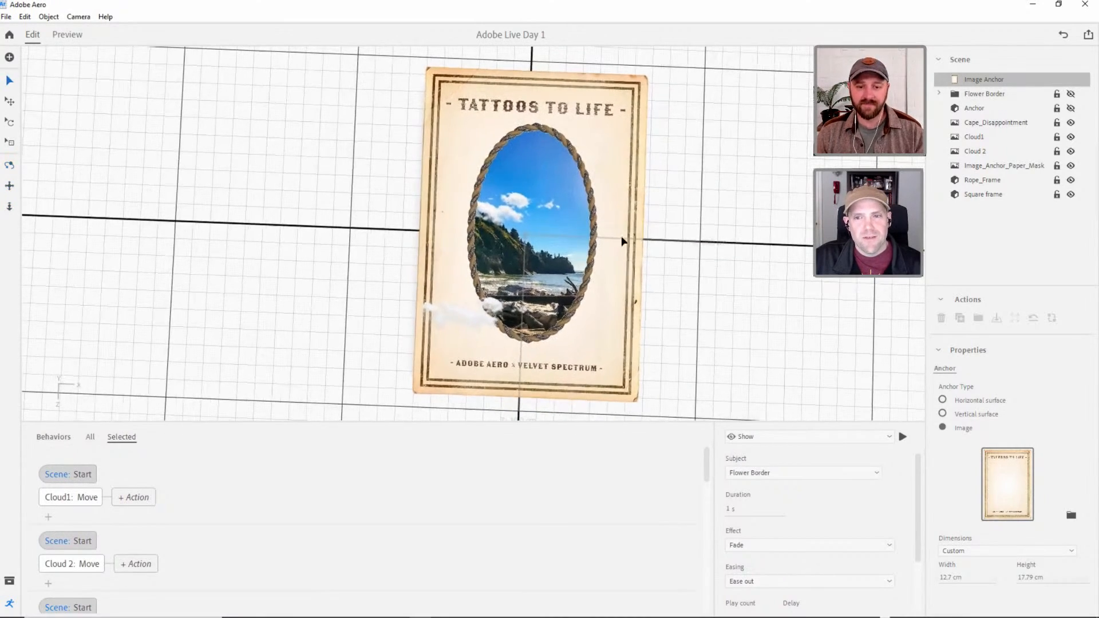
# Reposition the Cape_Disappointment image behind the rope oval to about X 0.05 cm and Z 0.01 cm.
pyautogui.click(982, 194)
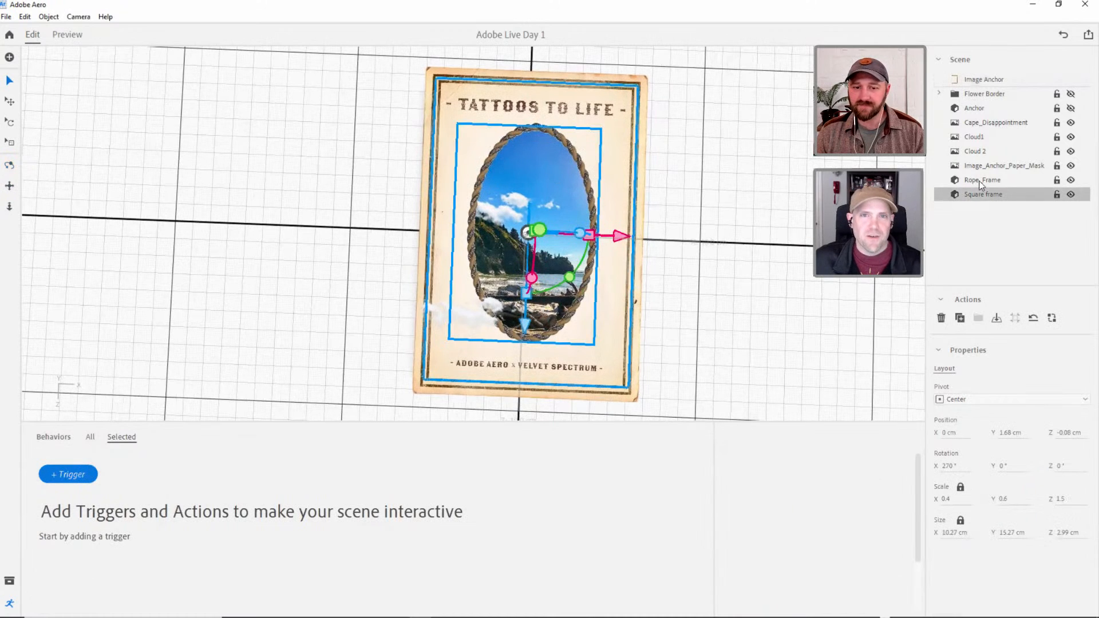
pyautogui.click(979, 181)
pyautogui.click(976, 123)
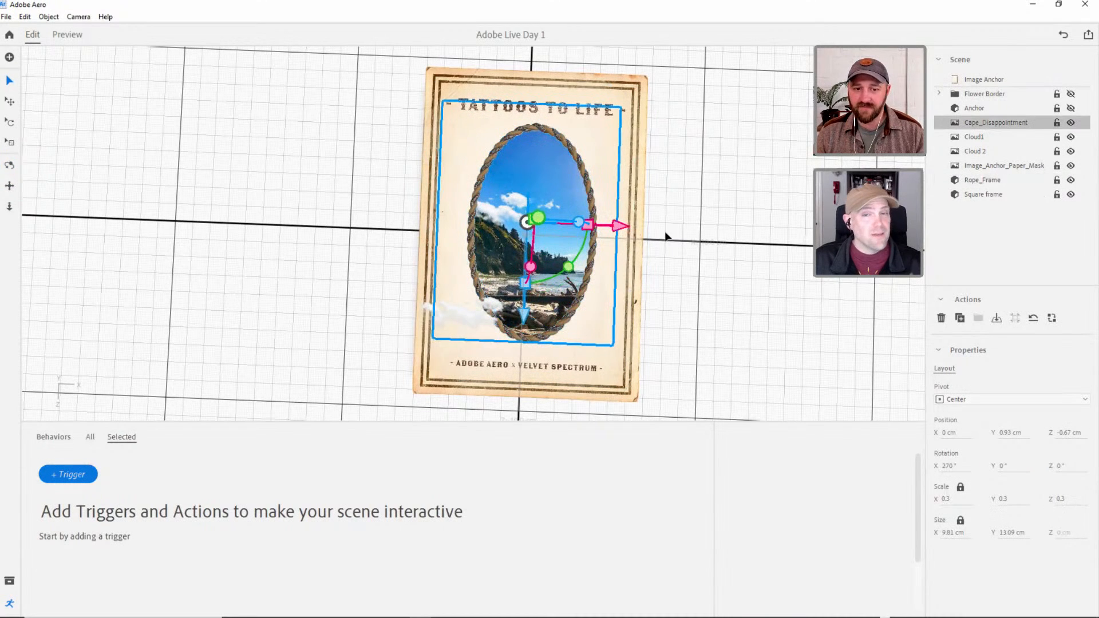
pyautogui.moveTo(523, 316); pyautogui.dragTo(523, 325)
pyautogui.moveTo(596, 289); pyautogui.dragTo(598, 294, button='right')
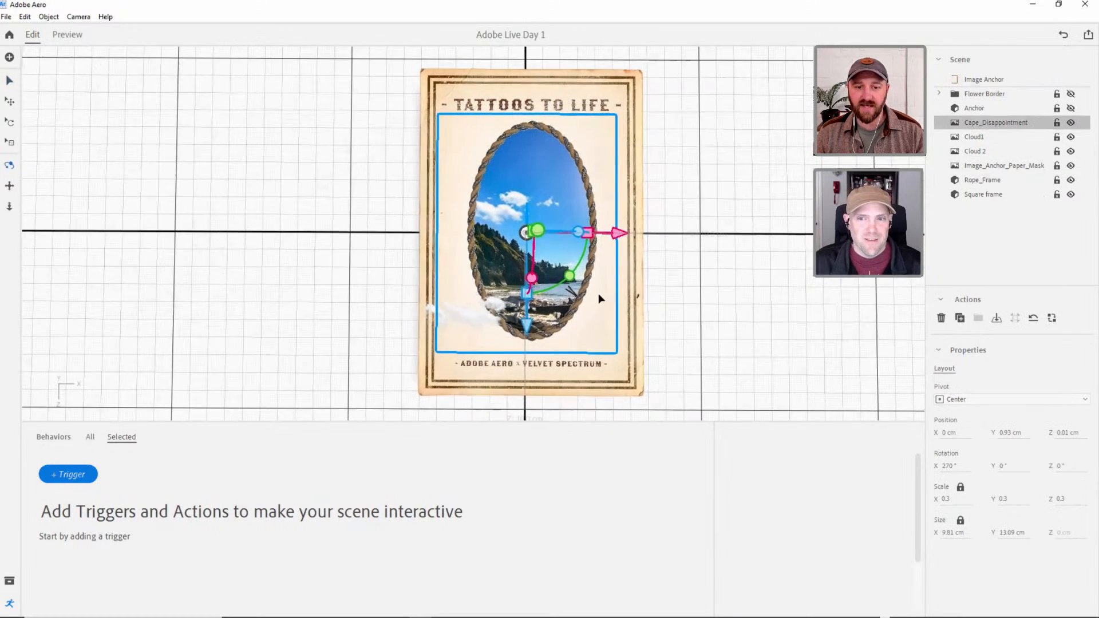
pyautogui.moveTo(595, 294); pyautogui.dragTo(579, 300, button='middle')
pyautogui.scroll(2, 579, 300)
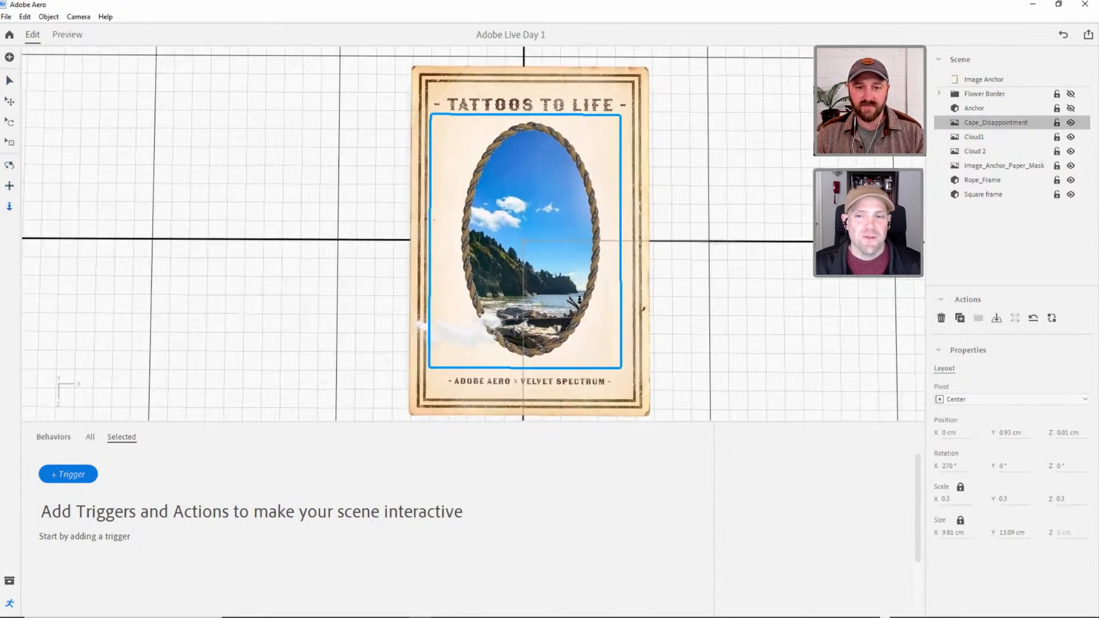
pyautogui.moveTo(600, 240); pyautogui.dragTo(618, 244)
pyautogui.moveTo(617, 245); pyautogui.dragTo(564, 254, button='right')
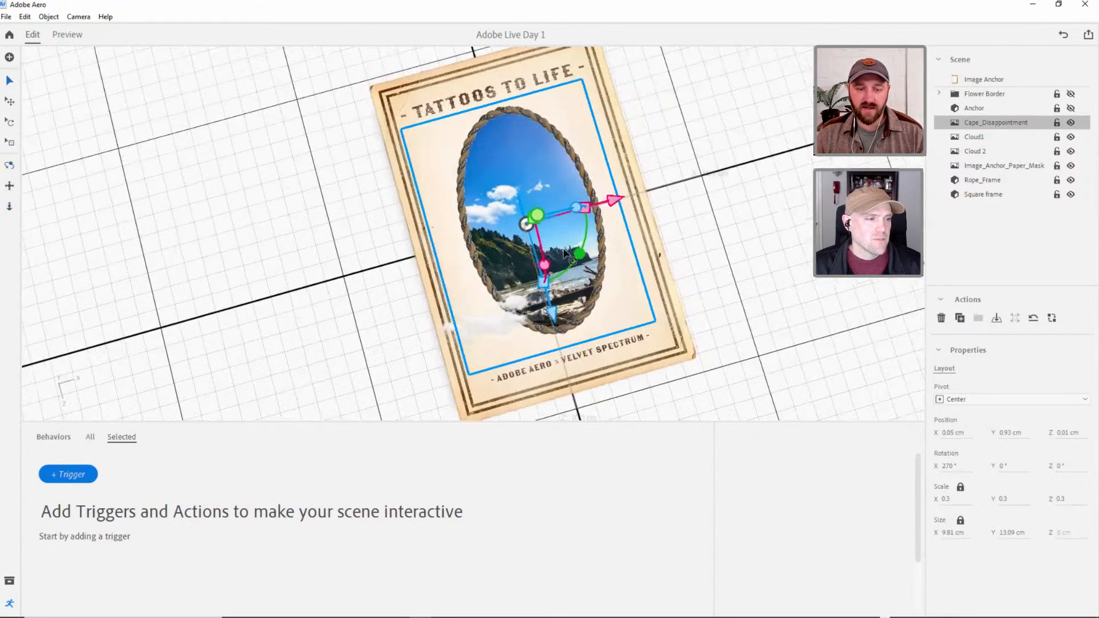
# Hide the Square frame, select the Cape_Disappointment image, and view the exposed layers from a low angle.
pyautogui.moveTo(645, 122); pyautogui.dragTo(569, 226, button='right')
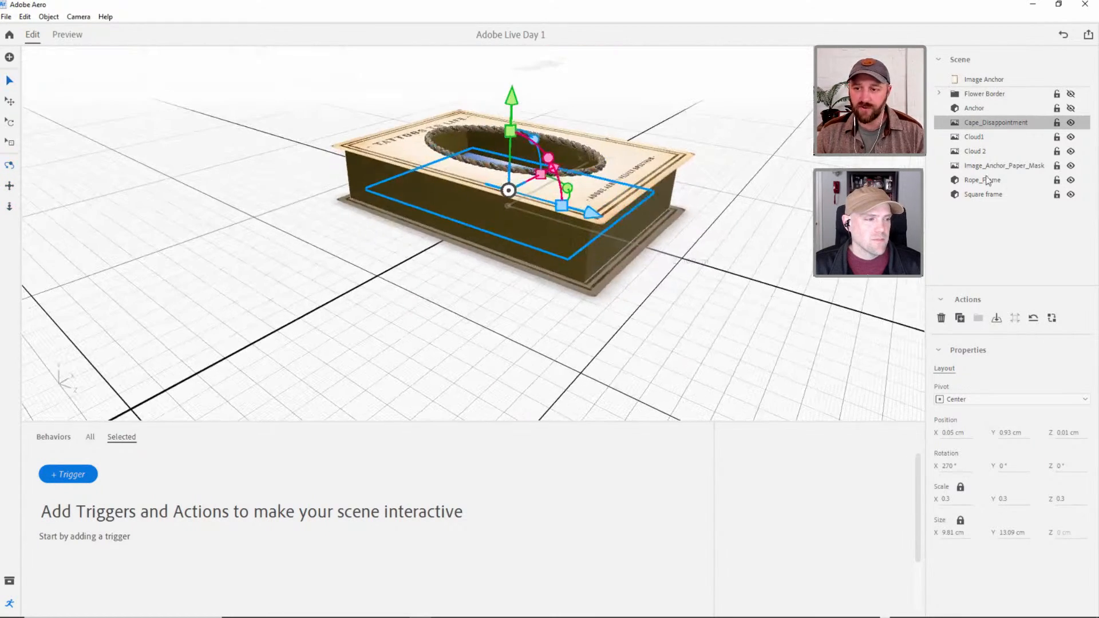
pyautogui.click(990, 194)
pyautogui.click(1071, 194)
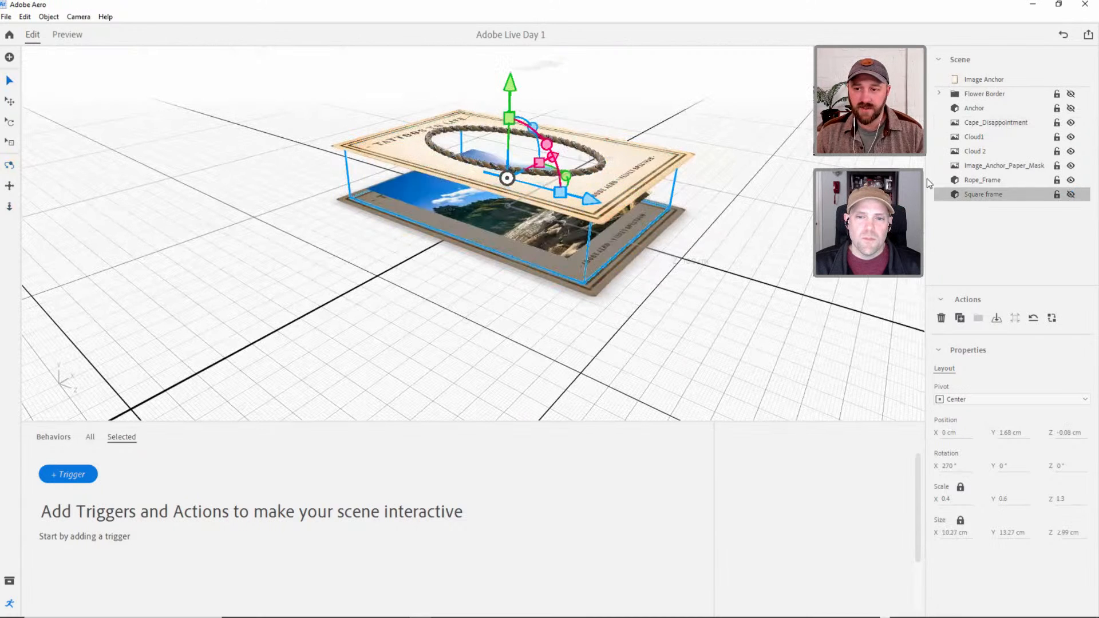
pyautogui.click(996, 122)
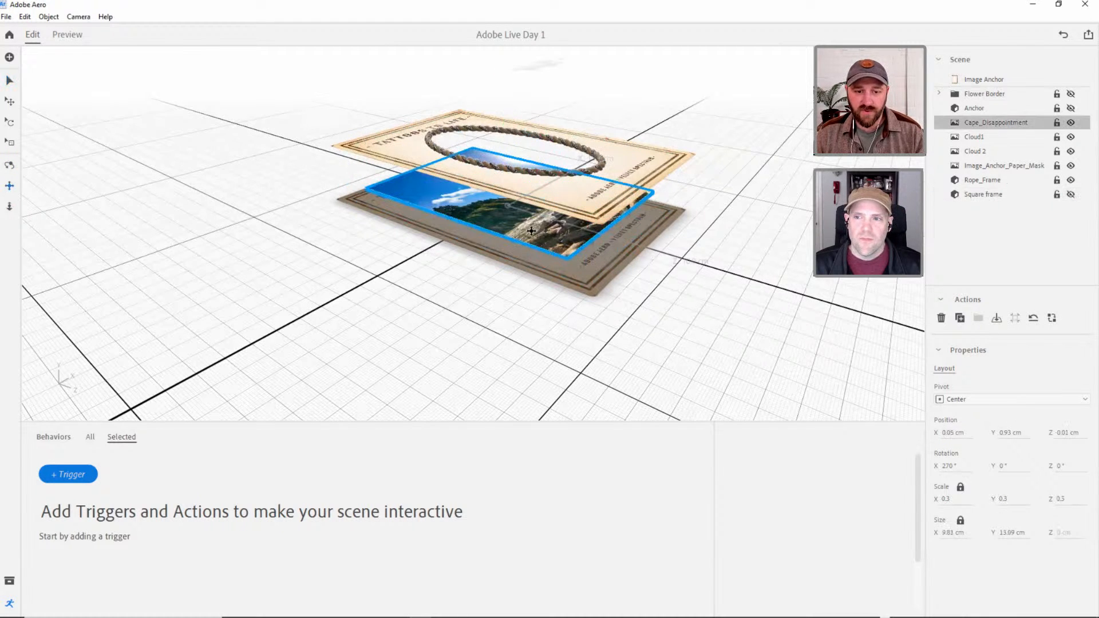
pyautogui.moveTo(531, 231); pyautogui.dragTo(477, 178, button='right')
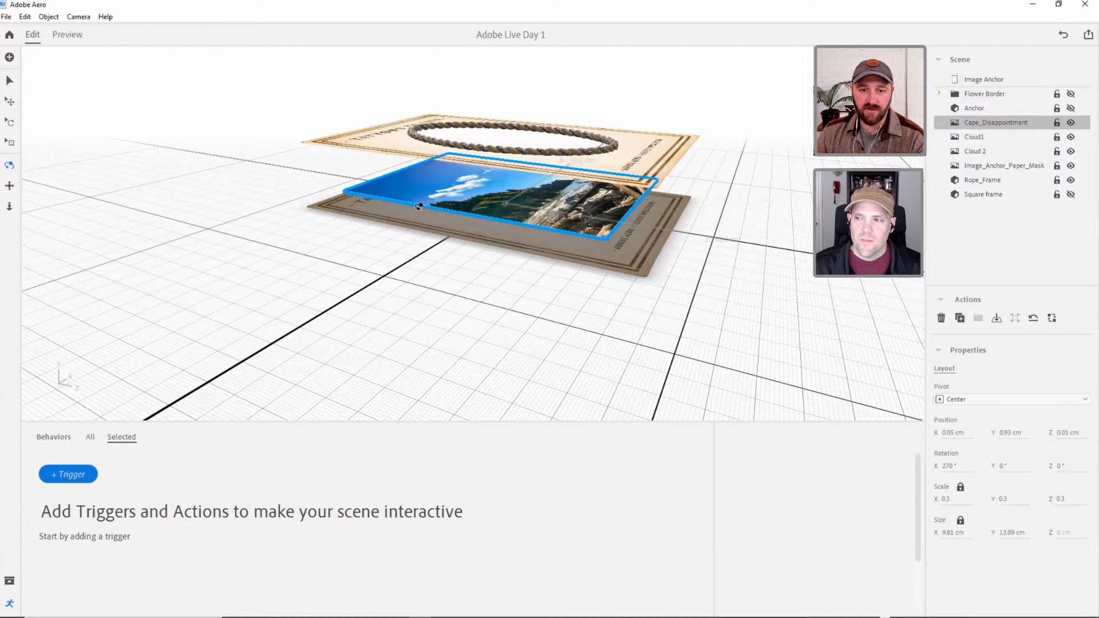
# Add a Start trigger with a Move action to the Cape_Disappointment image.
pyautogui.click(10, 81)
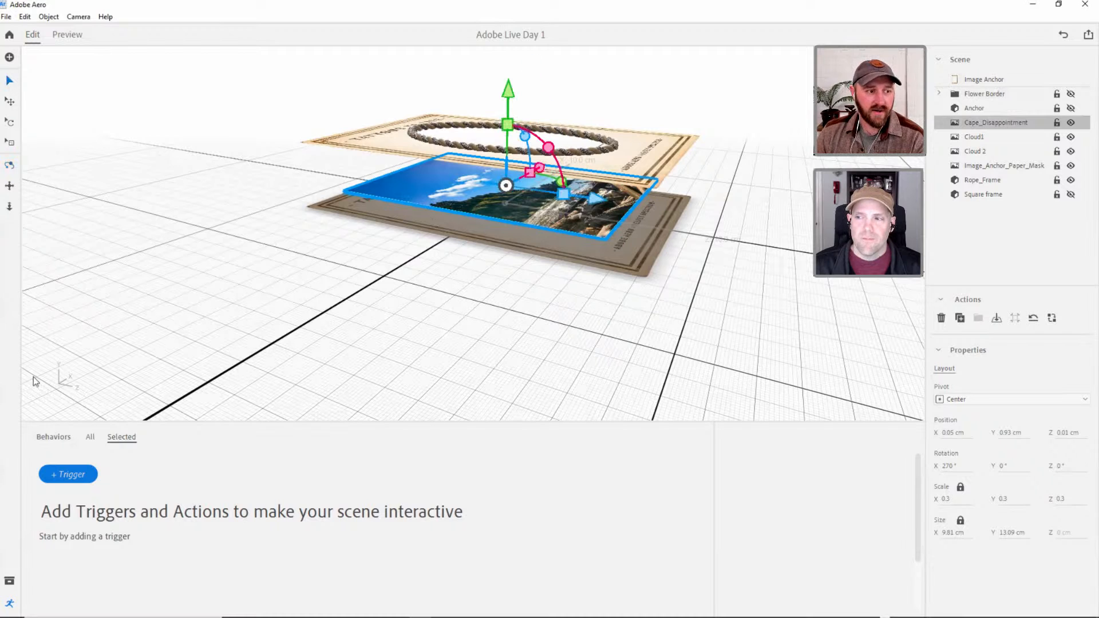
pyautogui.click(68, 474)
pyautogui.click(104, 482)
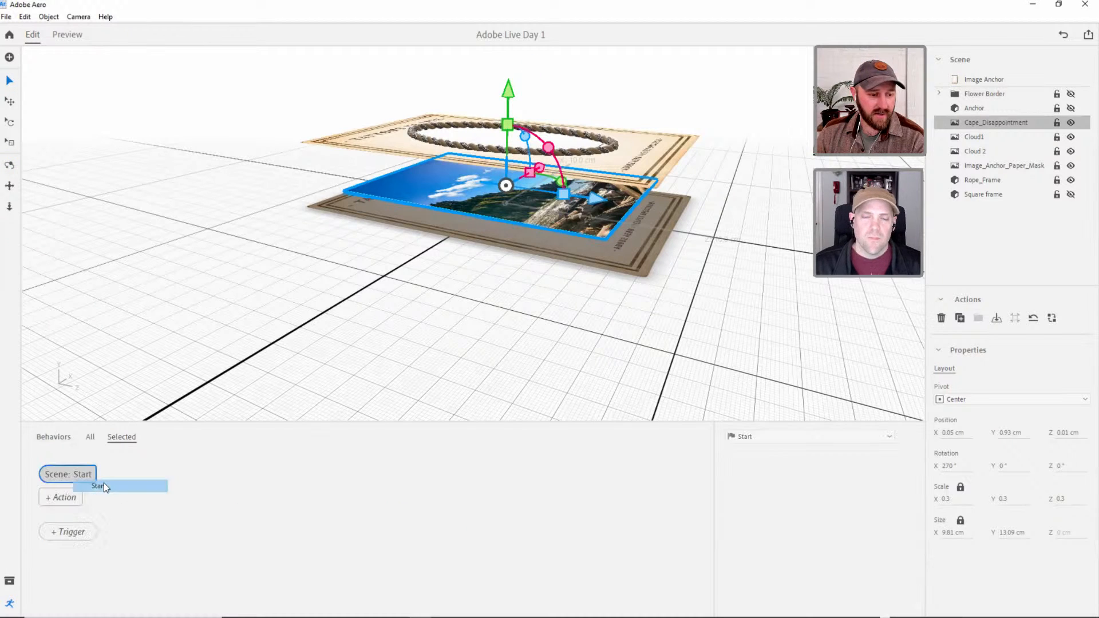
pyautogui.click(64, 497)
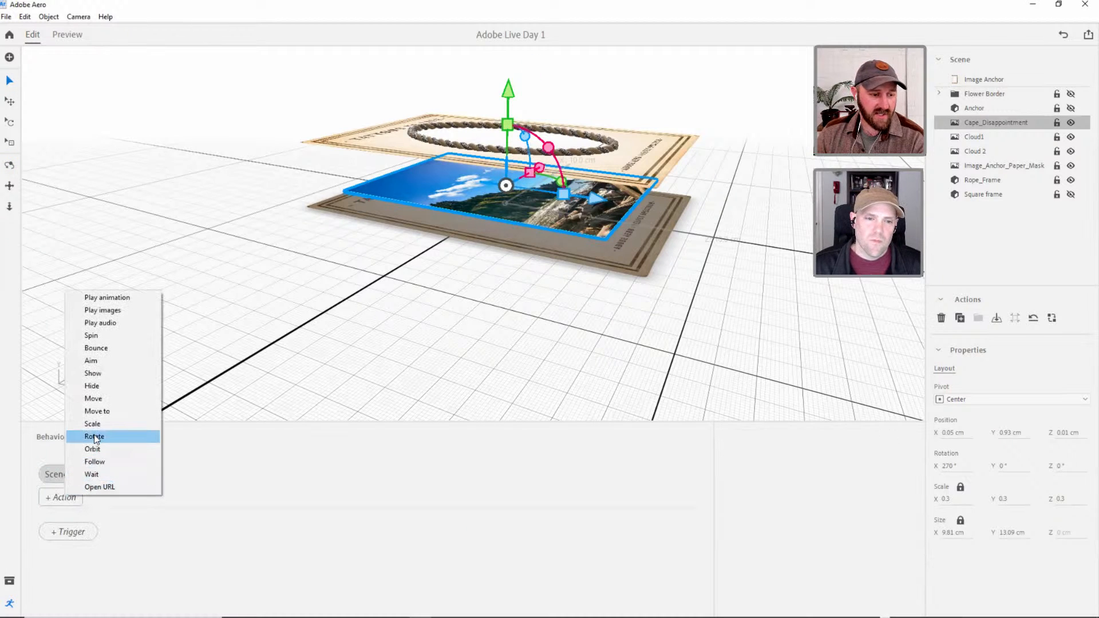
pyautogui.click(94, 397)
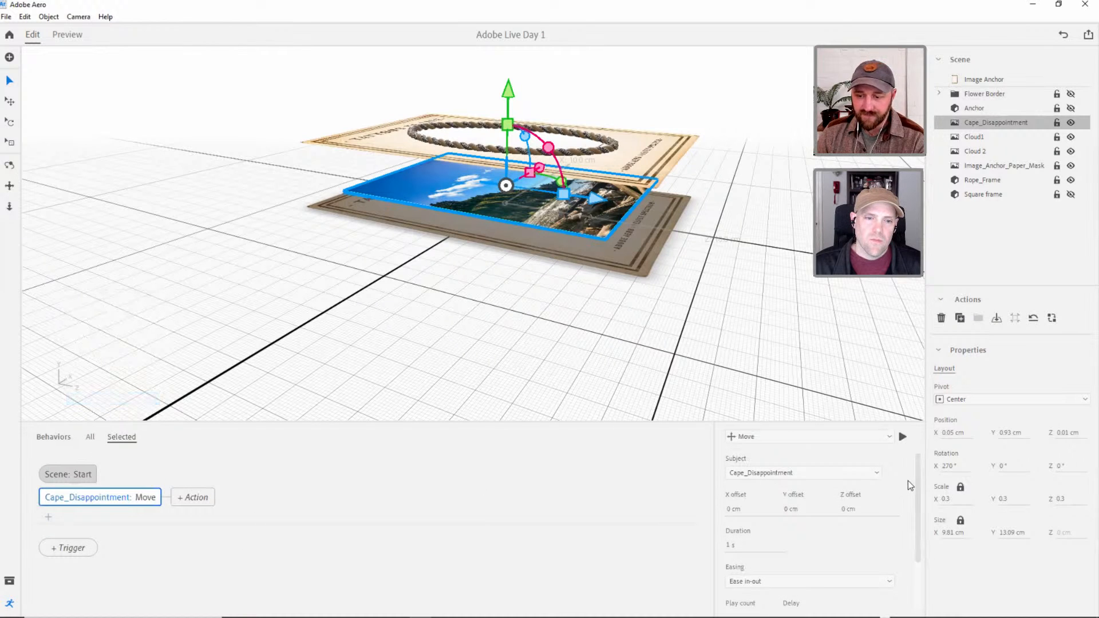
pyautogui.scroll(-1, 918, 479)
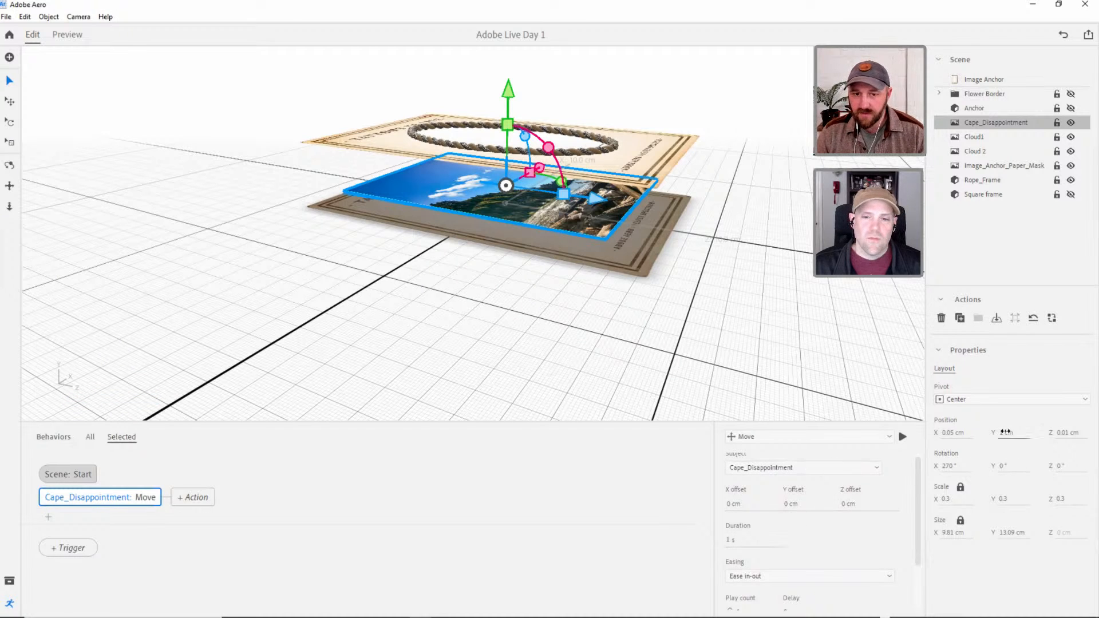
pyautogui.moveTo(1005, 433); pyautogui.dragTo(952, 432)
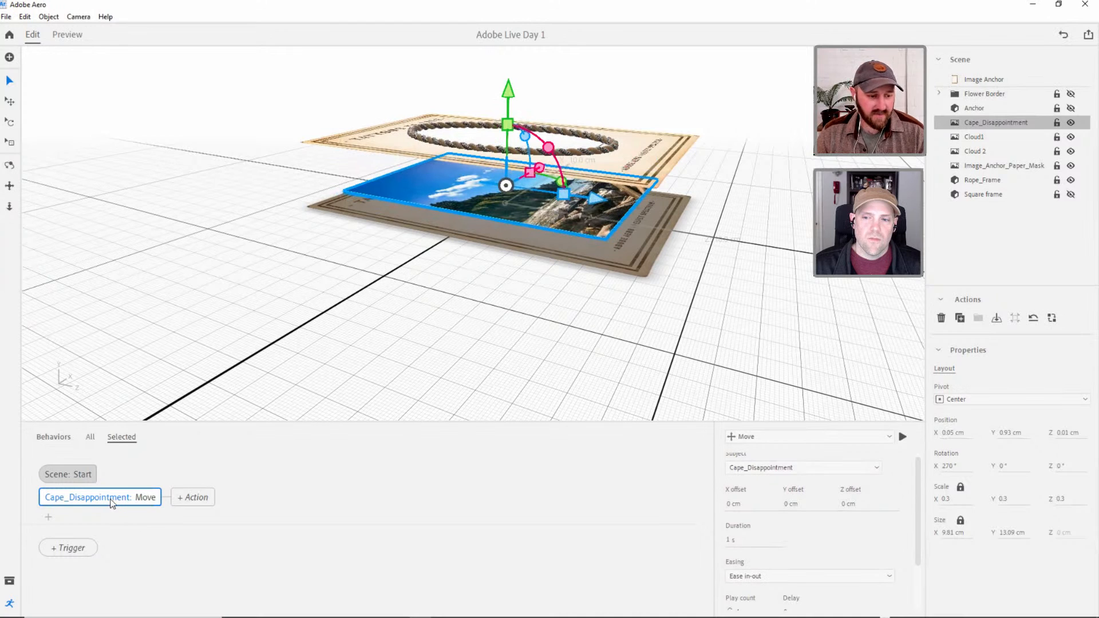
# Set the Cape_Disappointment Move action's X offset to 0.5 cm, duration to 2 s and play count to 2.
pyautogui.click(735, 503)
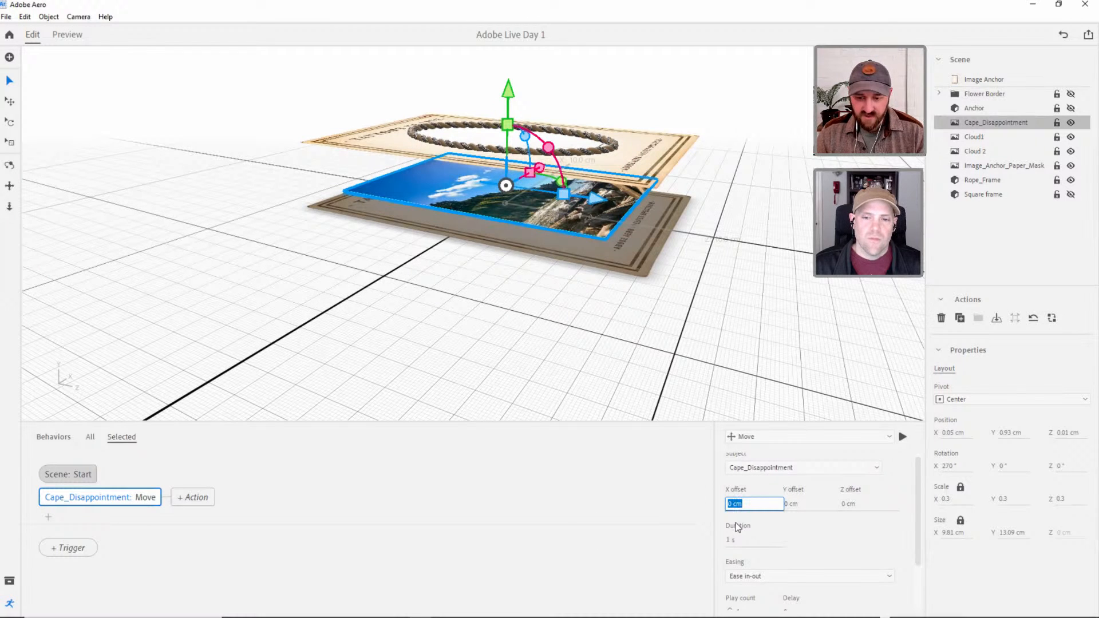
pyautogui.write('5')
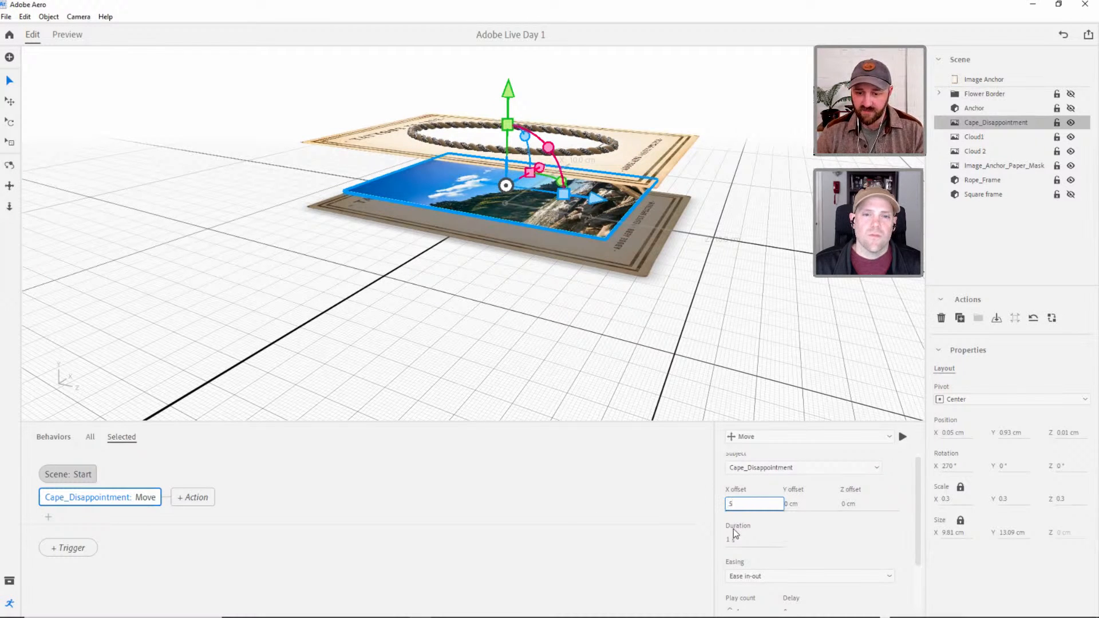
pyautogui.press('Tab')
pyautogui.click(750, 540)
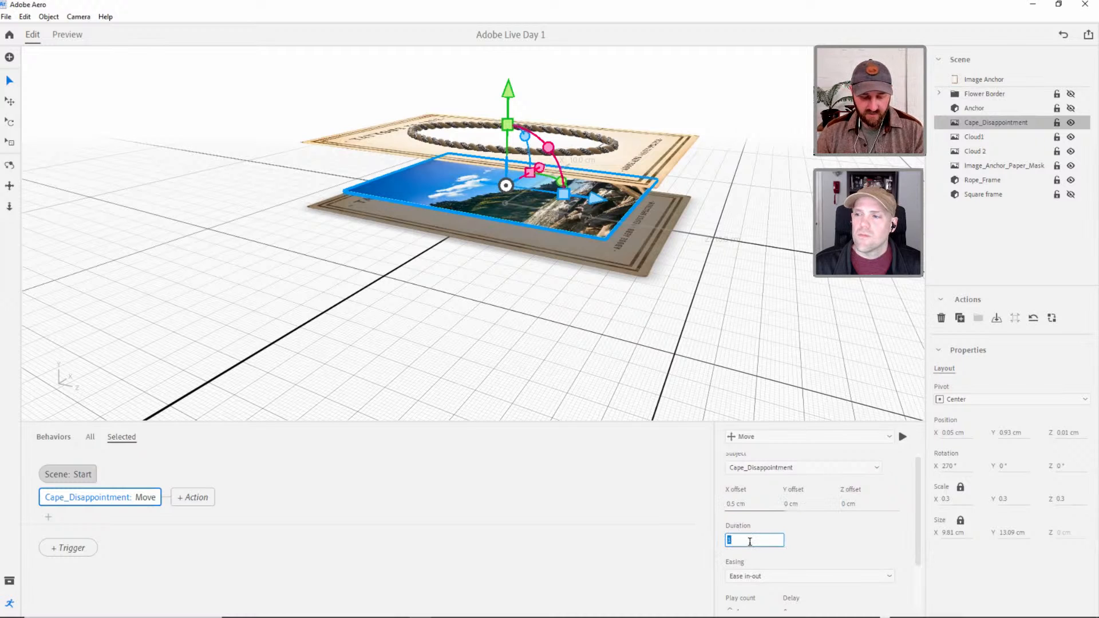
pyautogui.write('2')
pyautogui.press('Return')
pyautogui.scroll(-2, 910, 523)
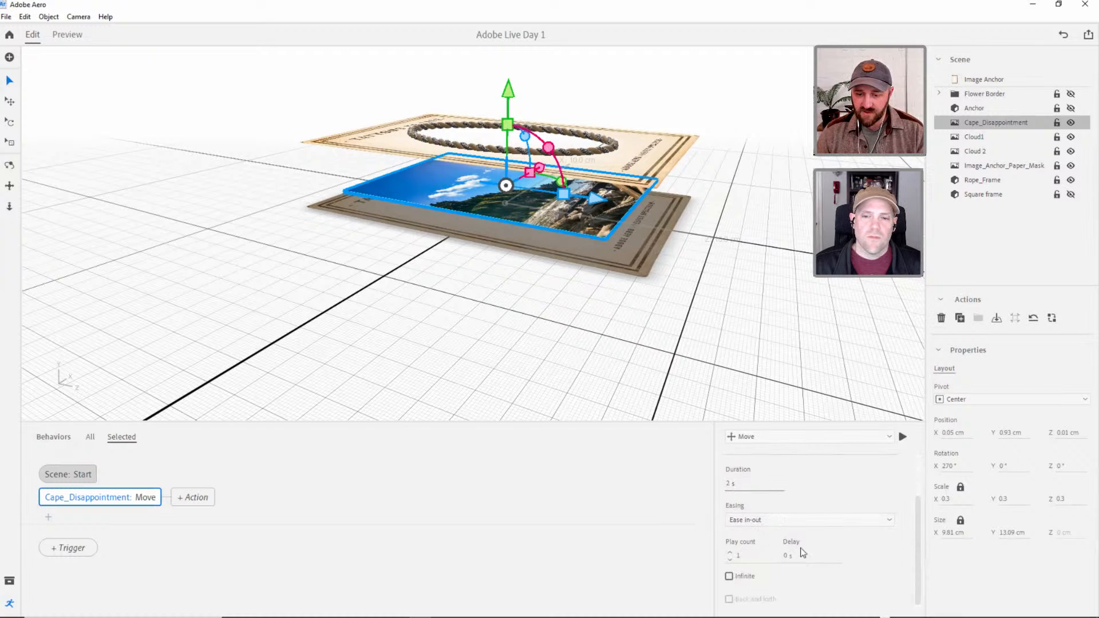
pyautogui.scroll(-1, 910, 542)
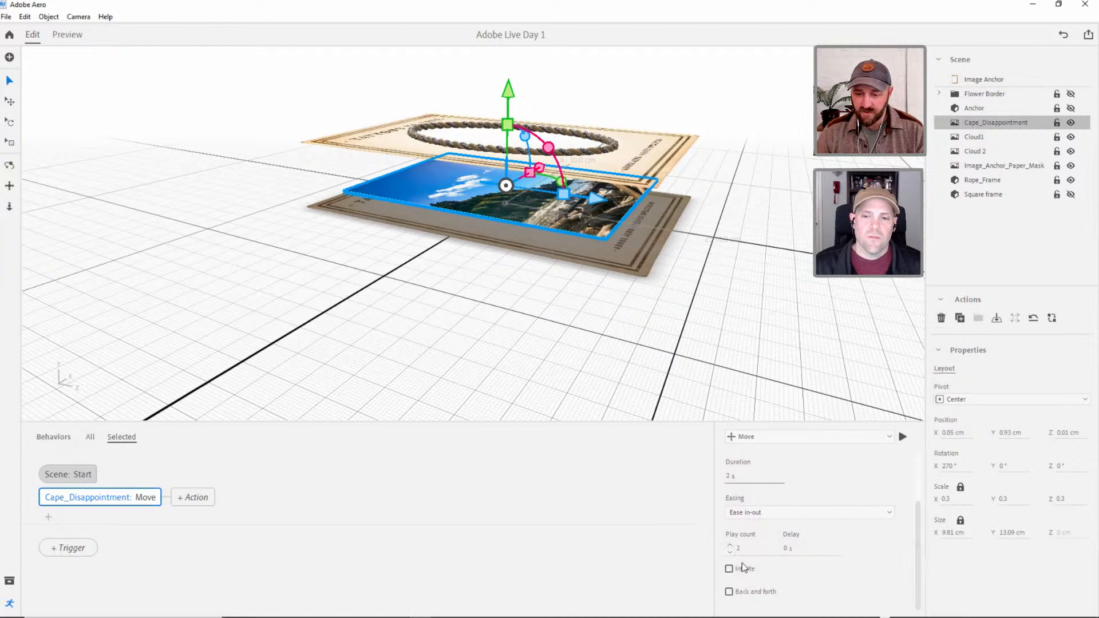
# Preview the image's movement behind the anchor from the side and from above, and return to editing.
pyautogui.click(62, 35)
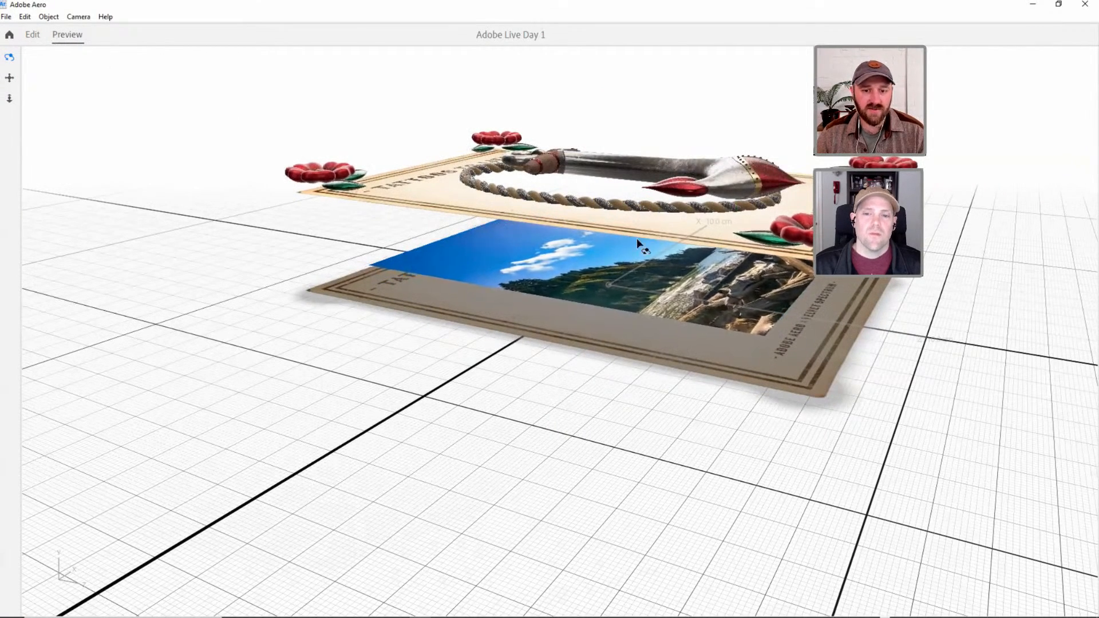
pyautogui.moveTo(637, 238); pyautogui.dragTo(519, 370)
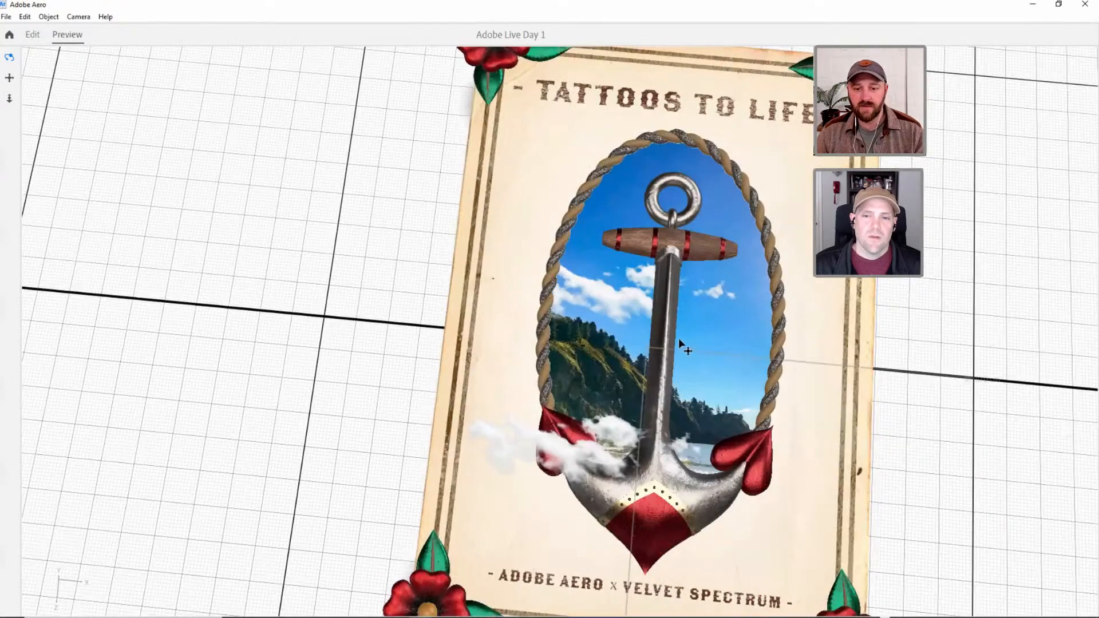
pyautogui.moveTo(679, 339); pyautogui.dragTo(596, 329)
pyautogui.press('3')
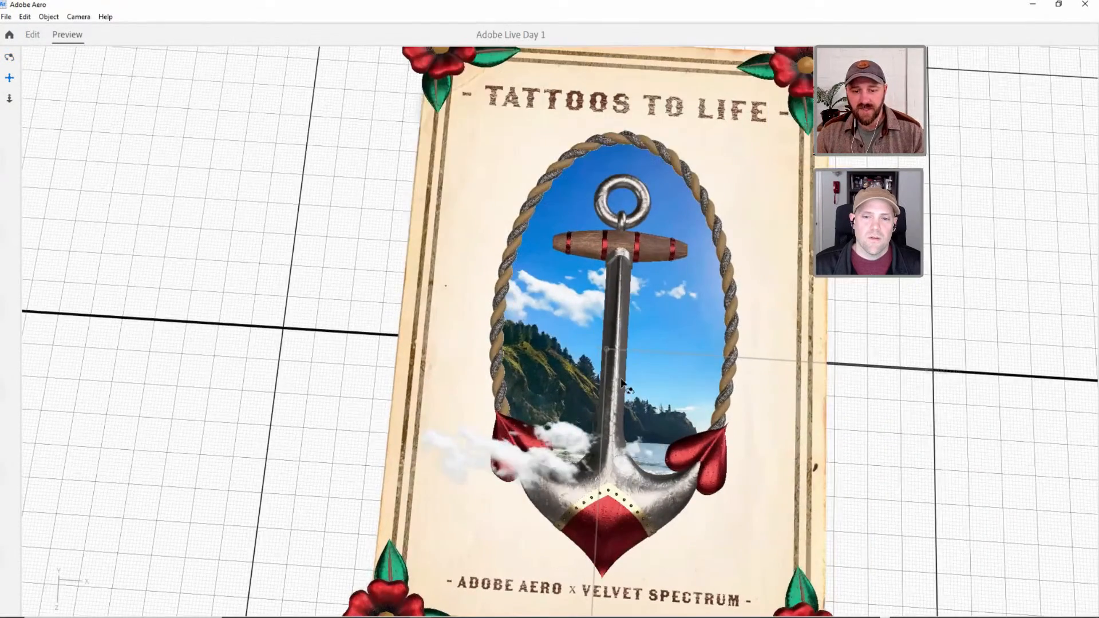
pyautogui.scroll(-3, 621, 382)
pyautogui.moveTo(621, 383); pyautogui.dragTo(610, 389)
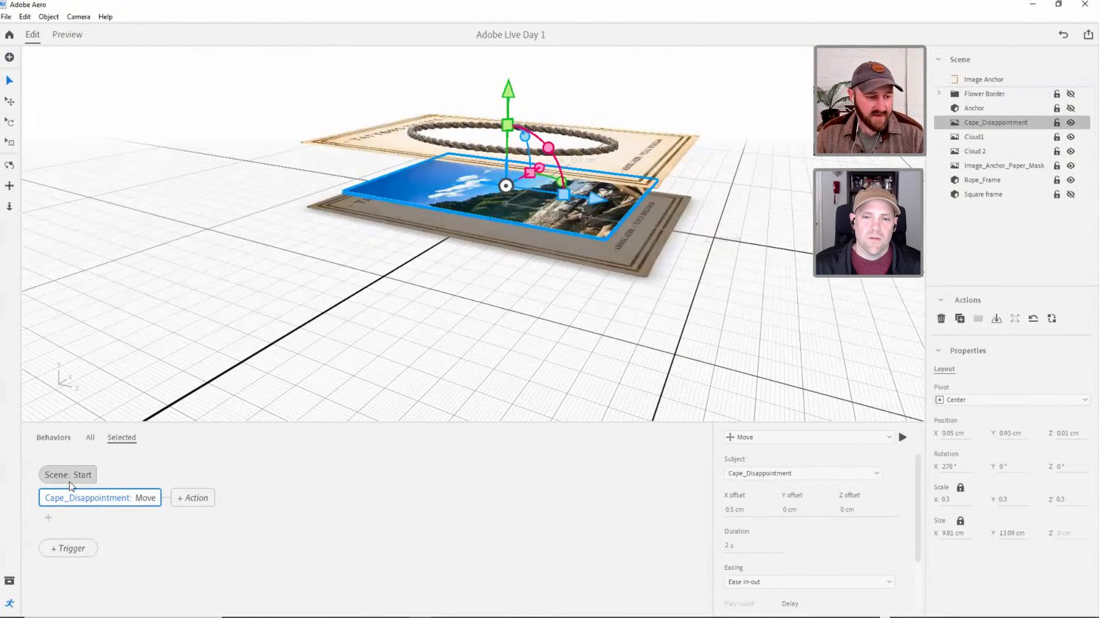
# Add a Rotate action alongside Cape_Disappointment's Move, set the Move's X offset to 0.2 cm, and return to the Rotate action.
pyautogui.click(50, 518)
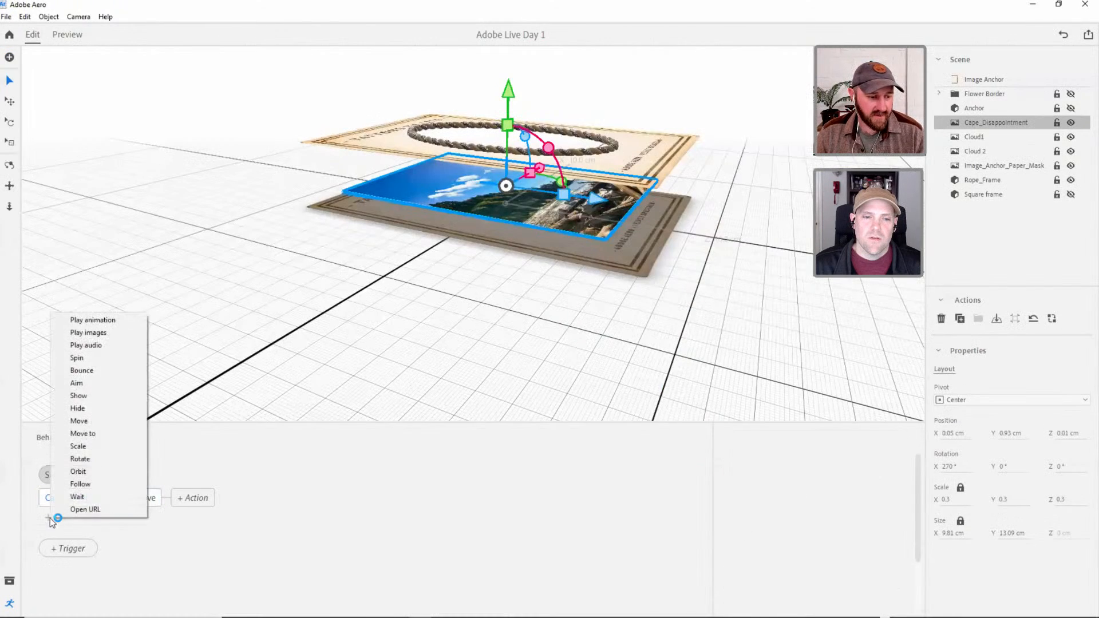
pyautogui.click(88, 460)
pyautogui.click(124, 508)
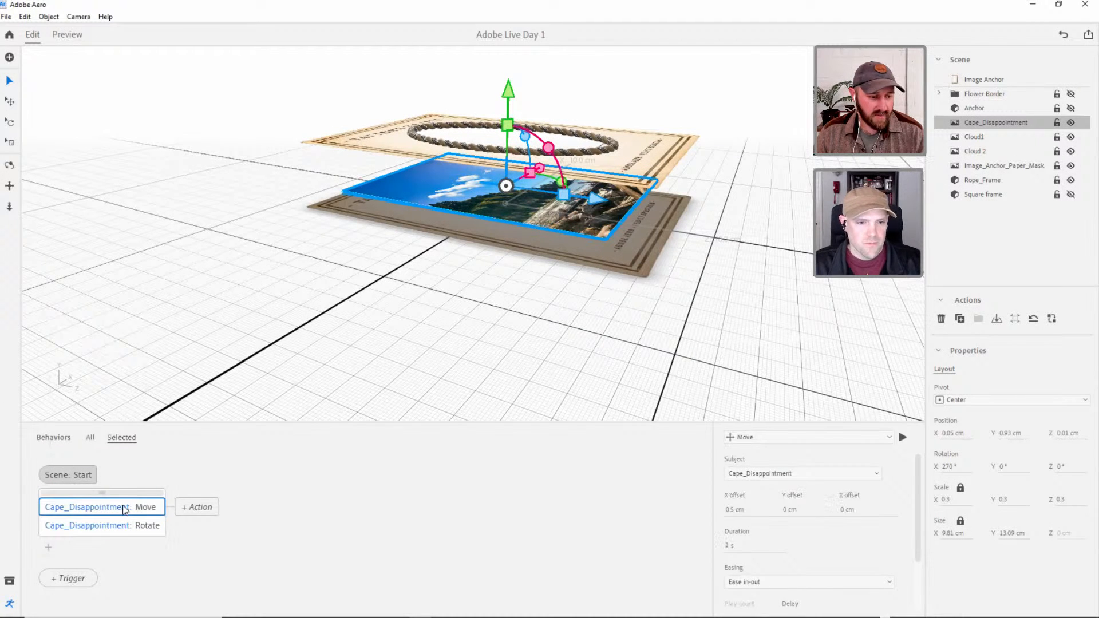
pyautogui.click(737, 510)
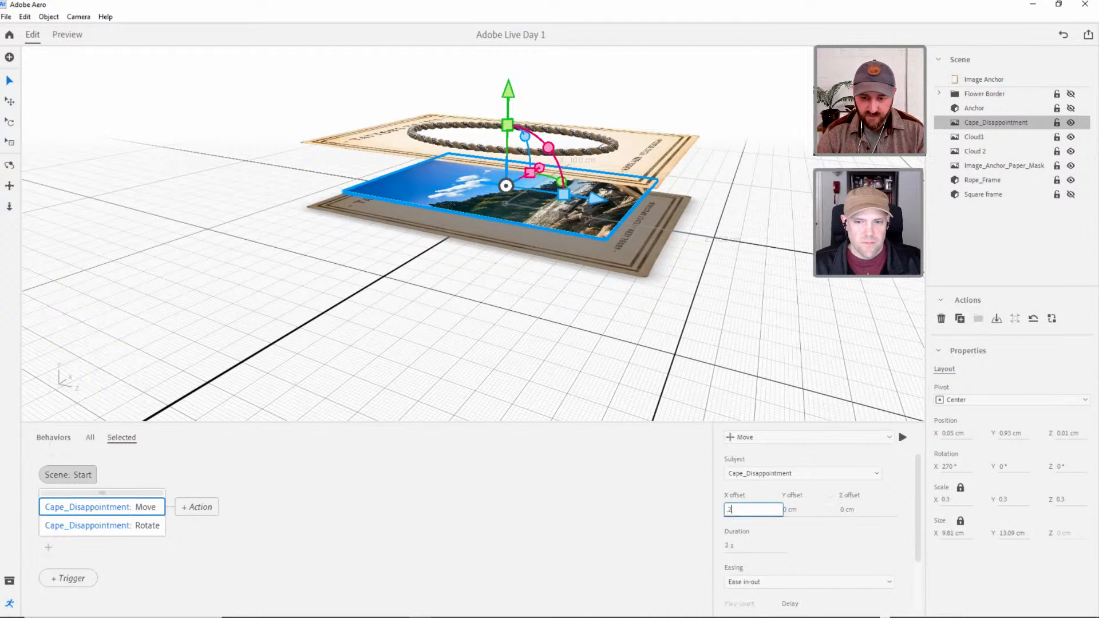
pyautogui.press('Tab')
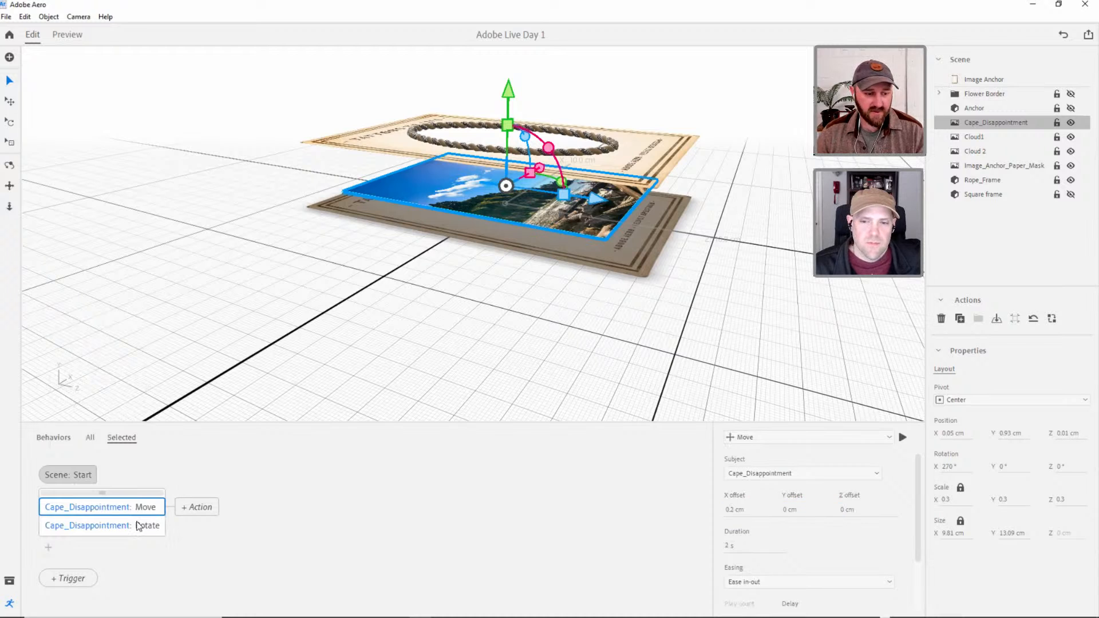
pyautogui.click(136, 528)
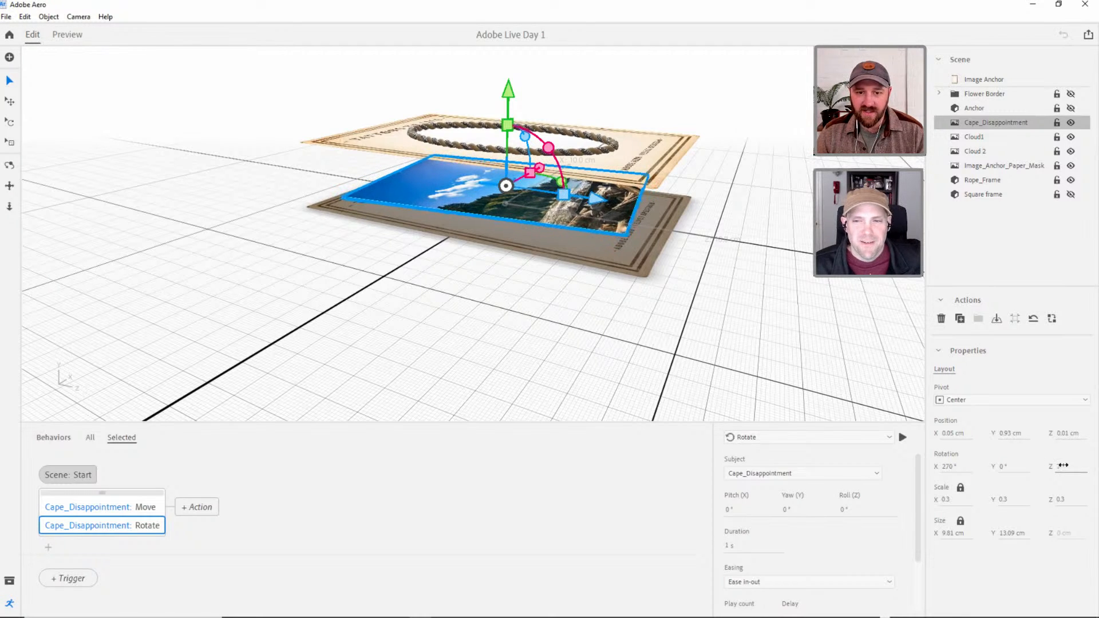
# Try small Z and Y rotations on the Cape_Disappointment image itself and reset its Y rotation to 0°.
pyautogui.moveTo(1062, 466); pyautogui.dragTo(1038, 467)
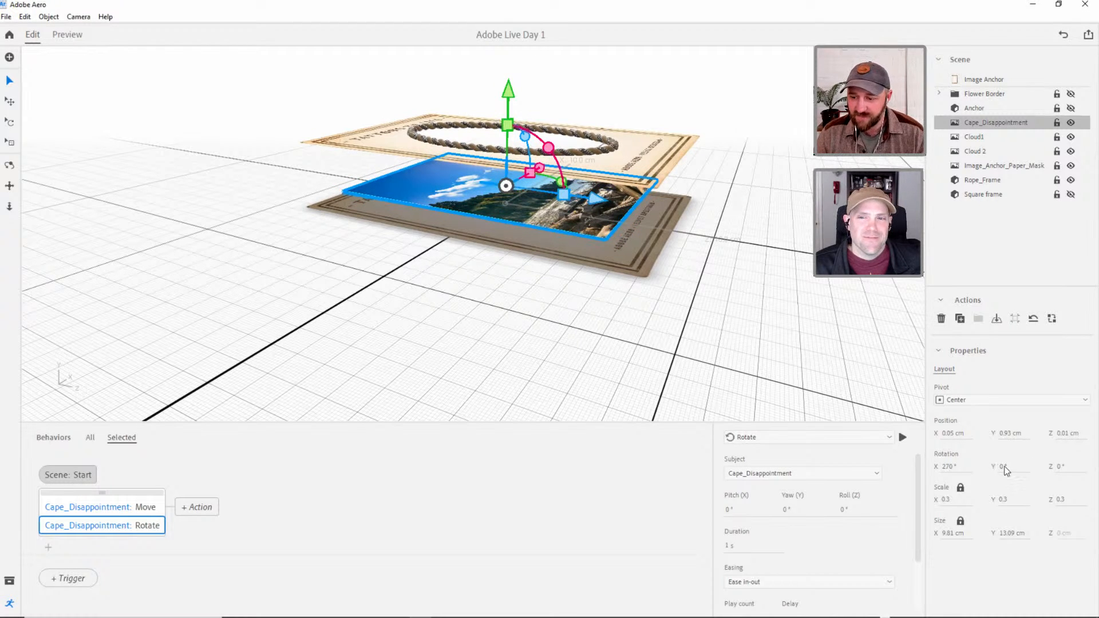
pyautogui.moveTo(1003, 468); pyautogui.dragTo(1002, 469)
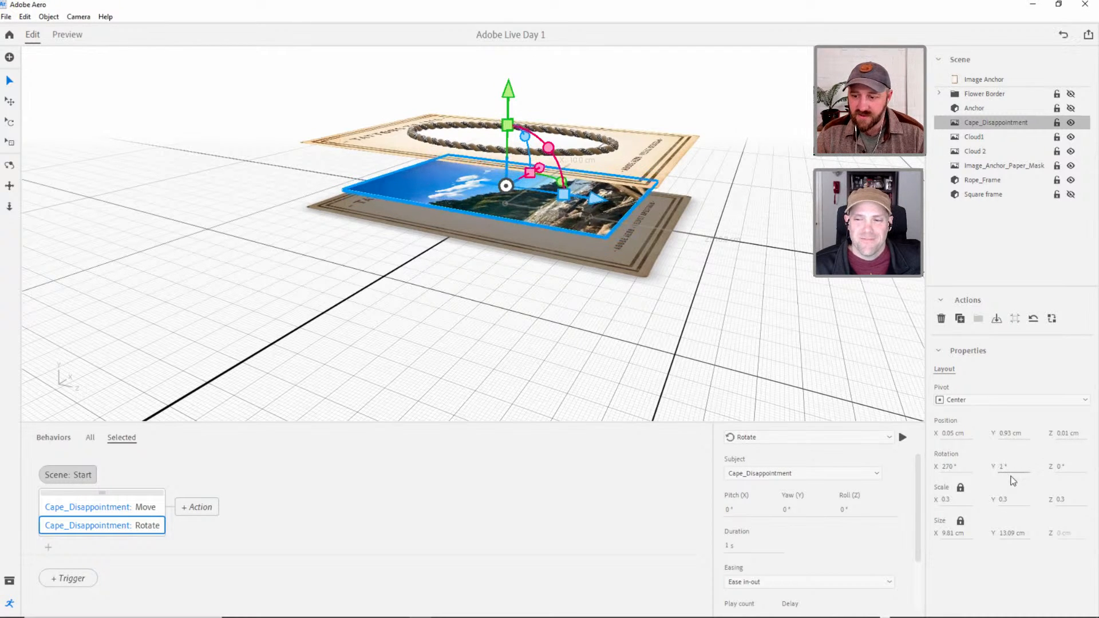
pyautogui.click(1006, 471)
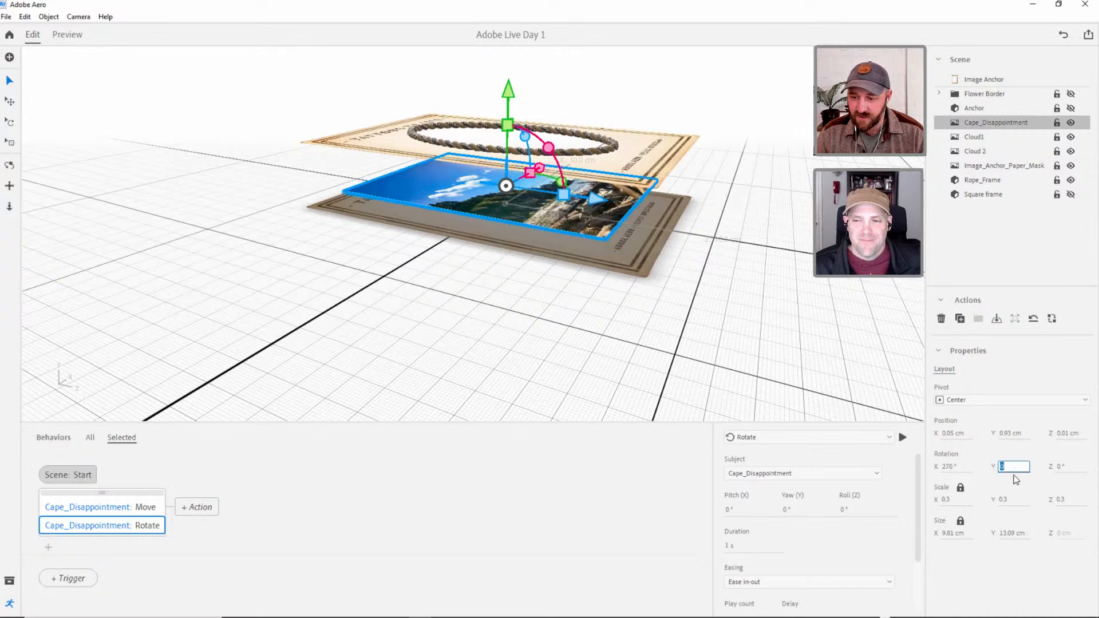
# Set the Cape_Disappointment Rotate action's yaw to 1° and its duration to 1 s.
pyautogui.click(789, 512)
pyautogui.press('Return')
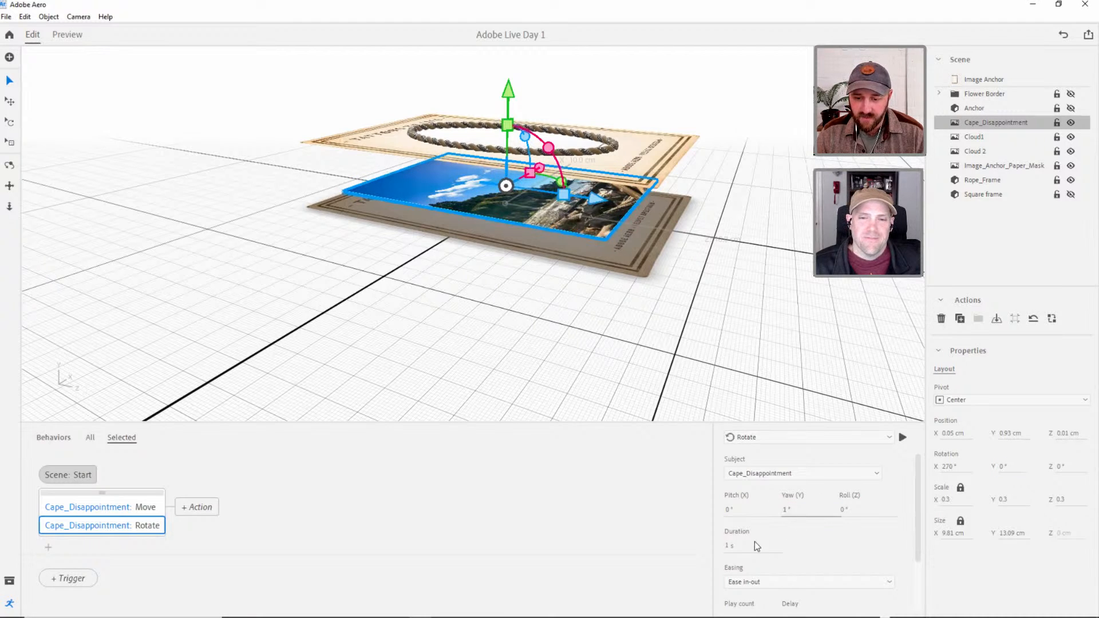
pyautogui.click(727, 546)
pyautogui.write('2')
pyautogui.press('Return')
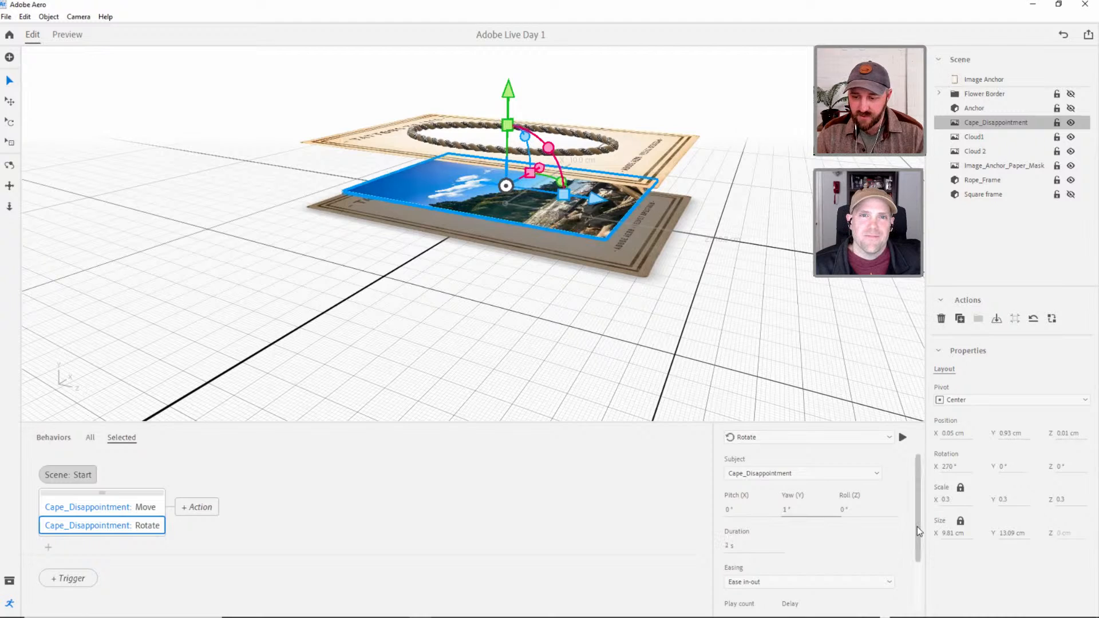
pyautogui.moveTo(918, 529); pyautogui.dragTo(919, 553)
pyautogui.click(731, 515)
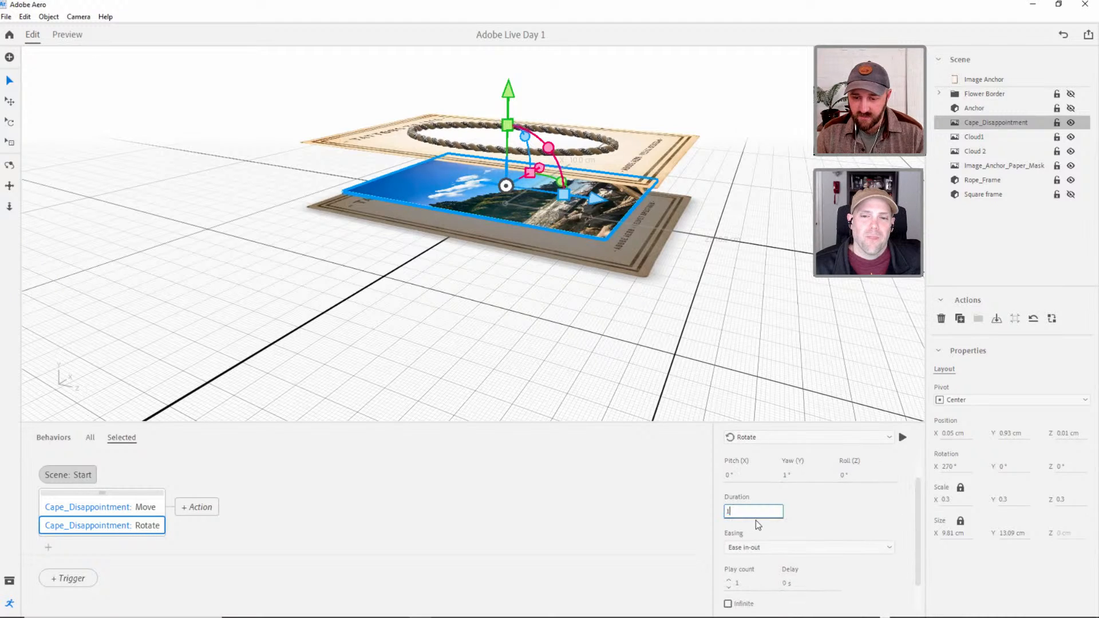
pyautogui.write('1')
pyautogui.press('Return')
# Make the Rotate action repeat infinitely back and forth, and play the action once.
pyautogui.scroll(-1, 789, 518)
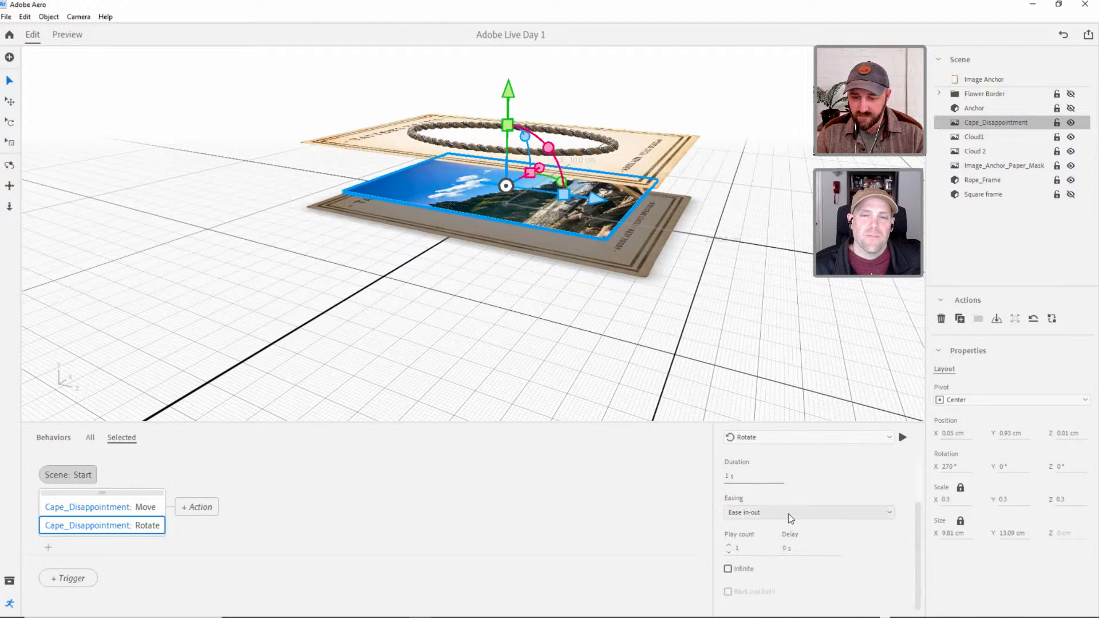
pyautogui.click(728, 546)
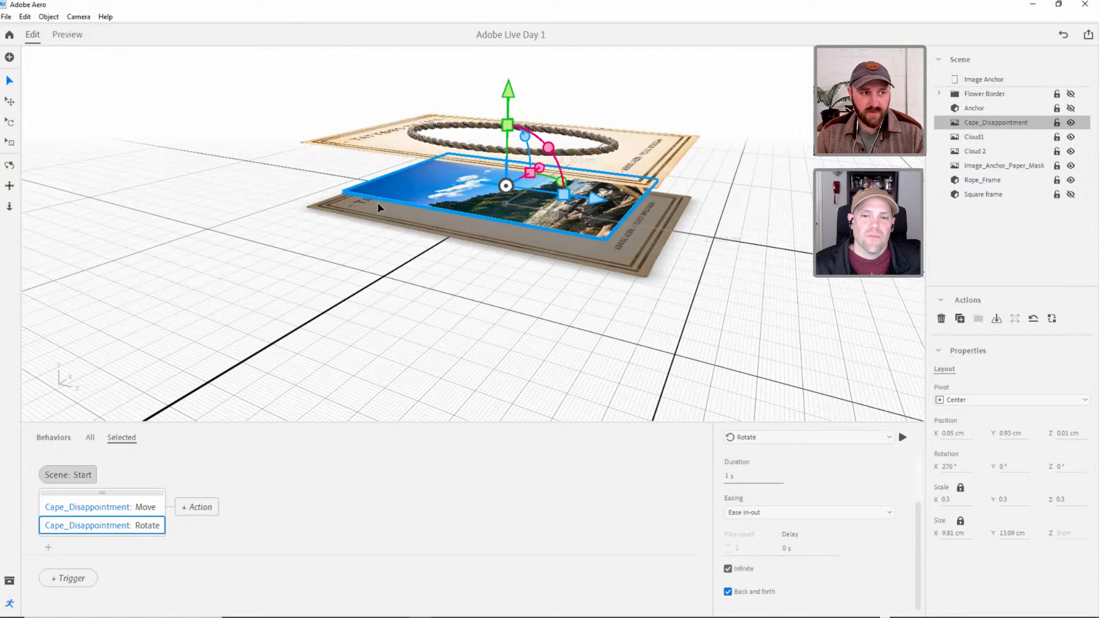
pyautogui.click(903, 439)
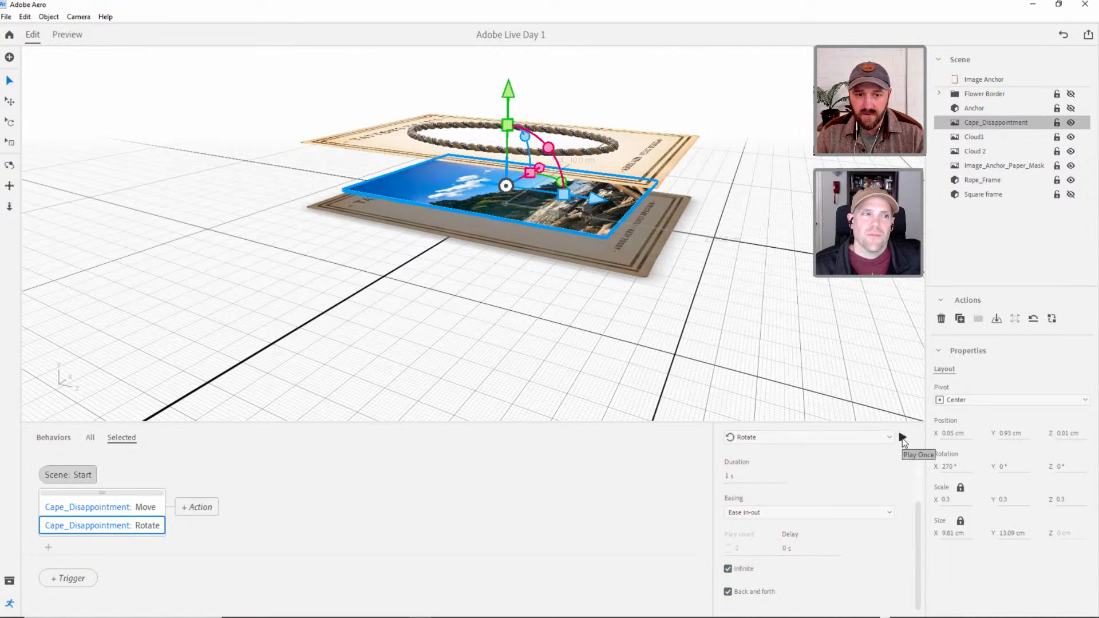
# Preview the rotating background from the side and from above, and return to editing.
pyautogui.click(67, 36)
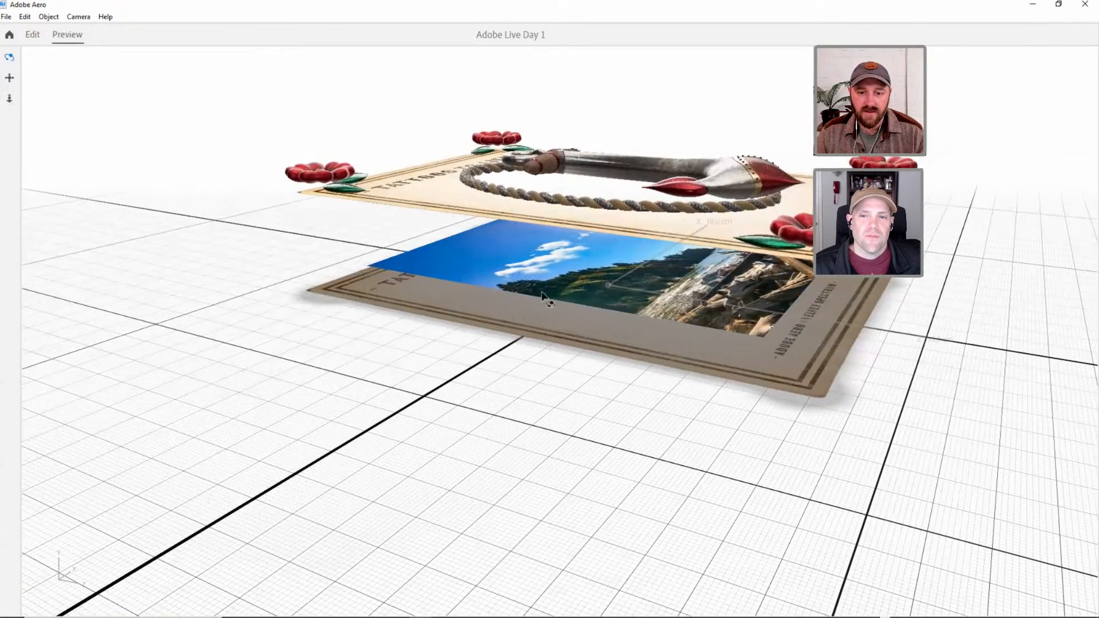
pyautogui.moveTo(593, 255); pyautogui.dragTo(585, 373)
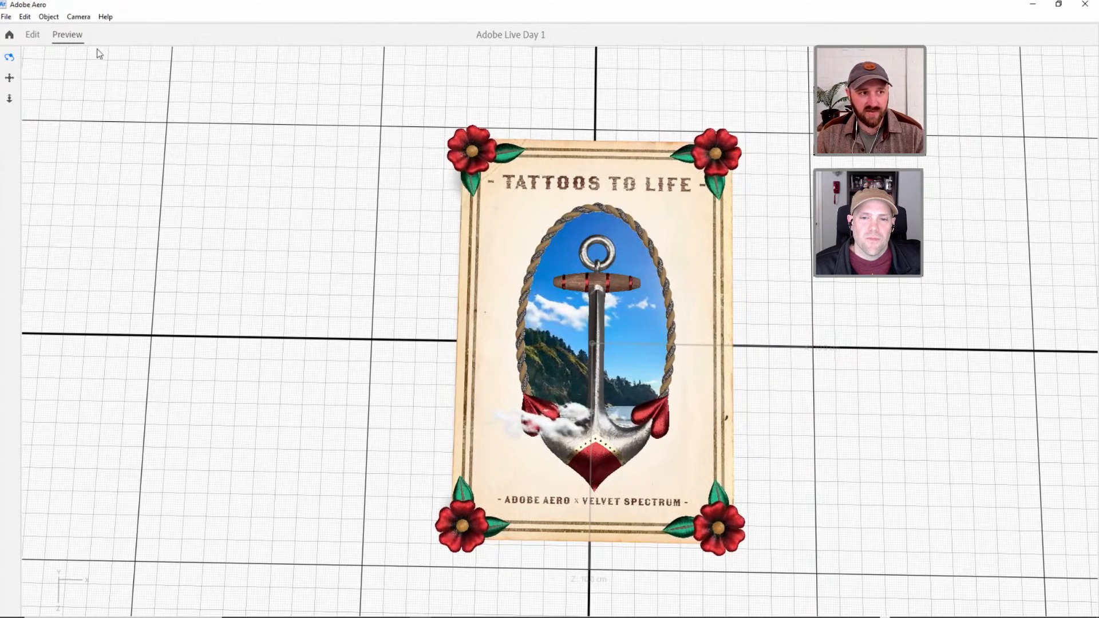
pyautogui.click(35, 36)
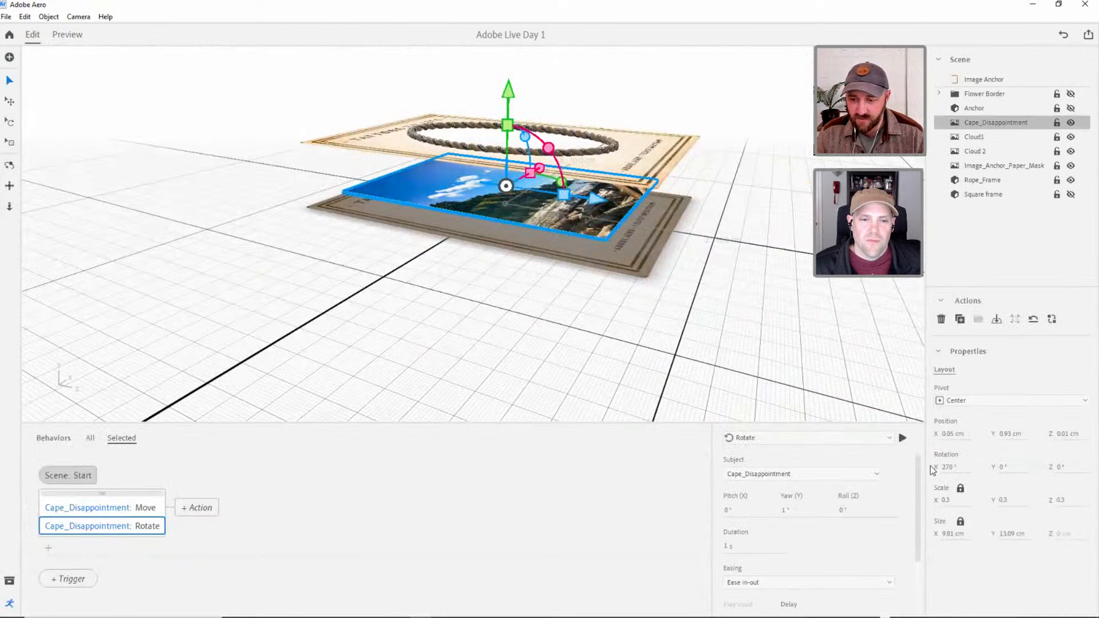
# Set the Cape_Disappointment Rotate action's roll to 1° and preview the scene from above.
pyautogui.moveTo(1059, 469)
pyautogui.mouseDown()
pyautogui.moveTo(1069, 468)
pyautogui.moveTo(1060, 471)
pyautogui.mouseUp()
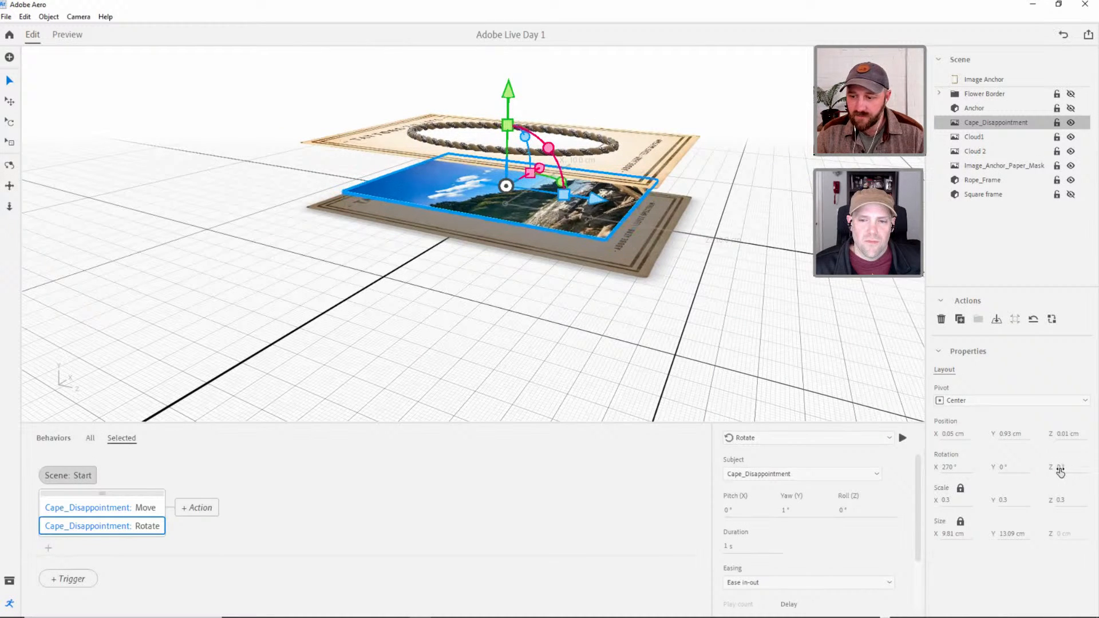
pyautogui.click(843, 515)
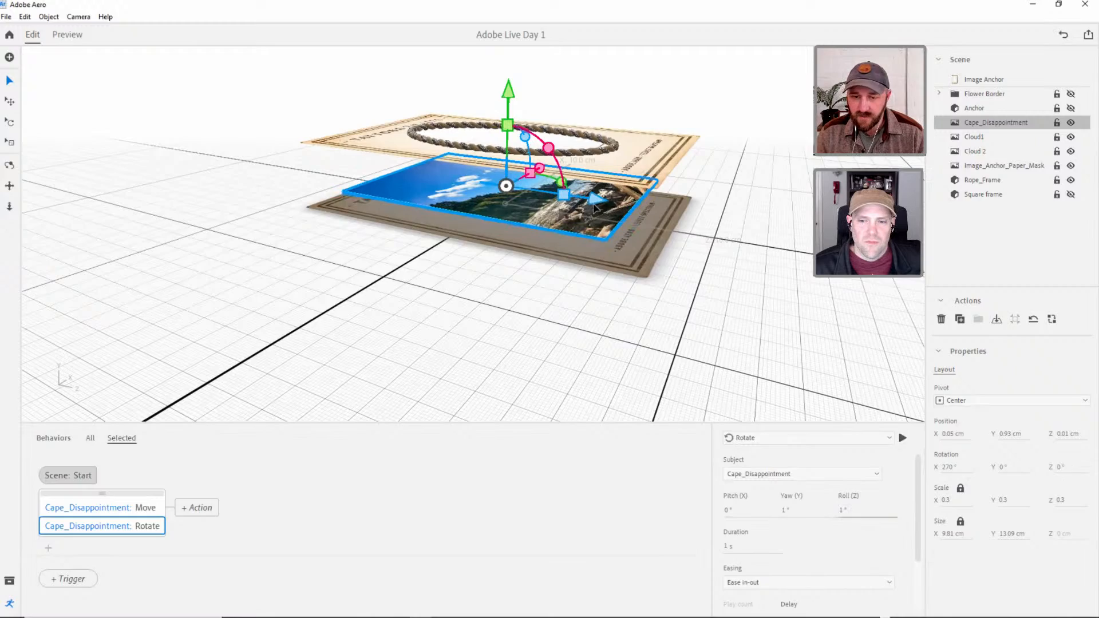
pyautogui.click(69, 40)
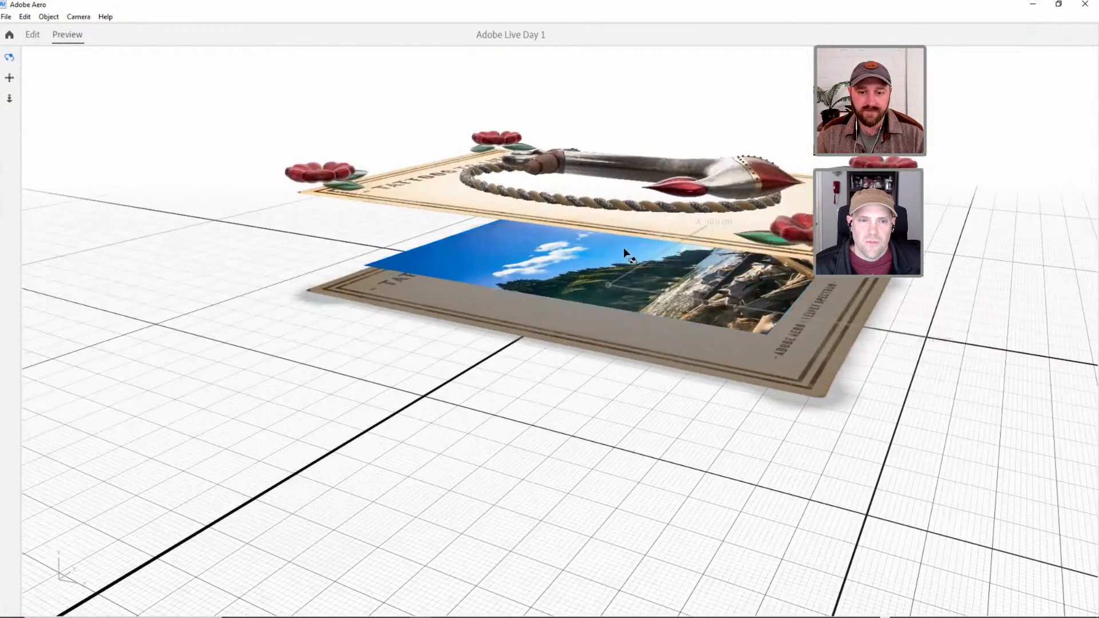
pyautogui.moveTo(598, 279); pyautogui.dragTo(610, 267, button='right')
pyautogui.scroll(-2, 634, 259)
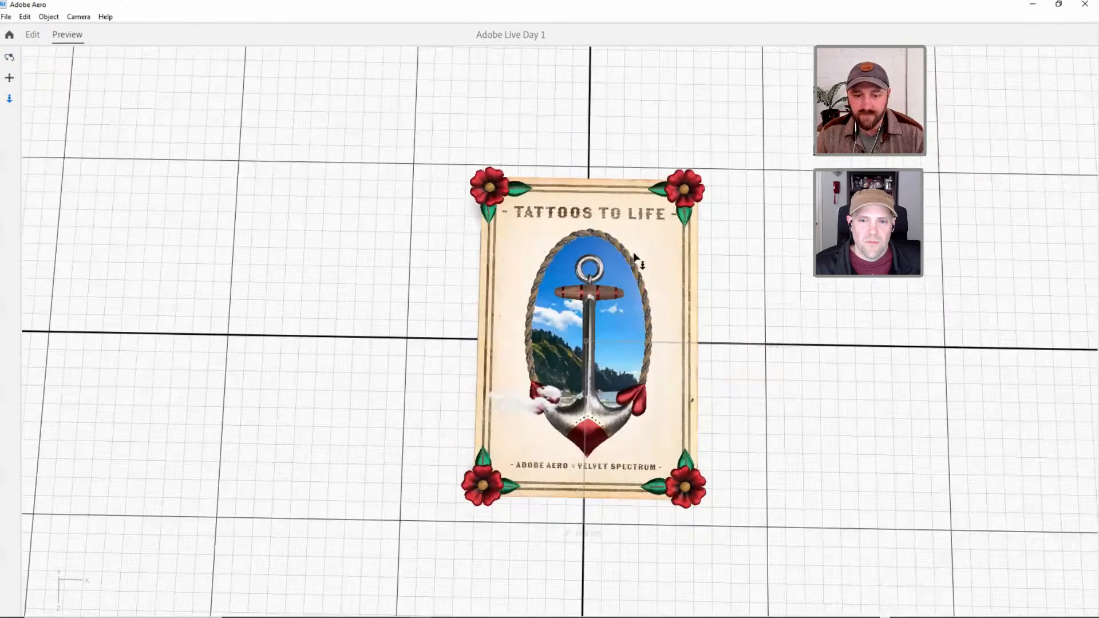
# Examine the background's movement behind the anchor up close in the running preview.
pyautogui.scroll(1, 638, 331)
pyautogui.scroll(1, 554, 351)
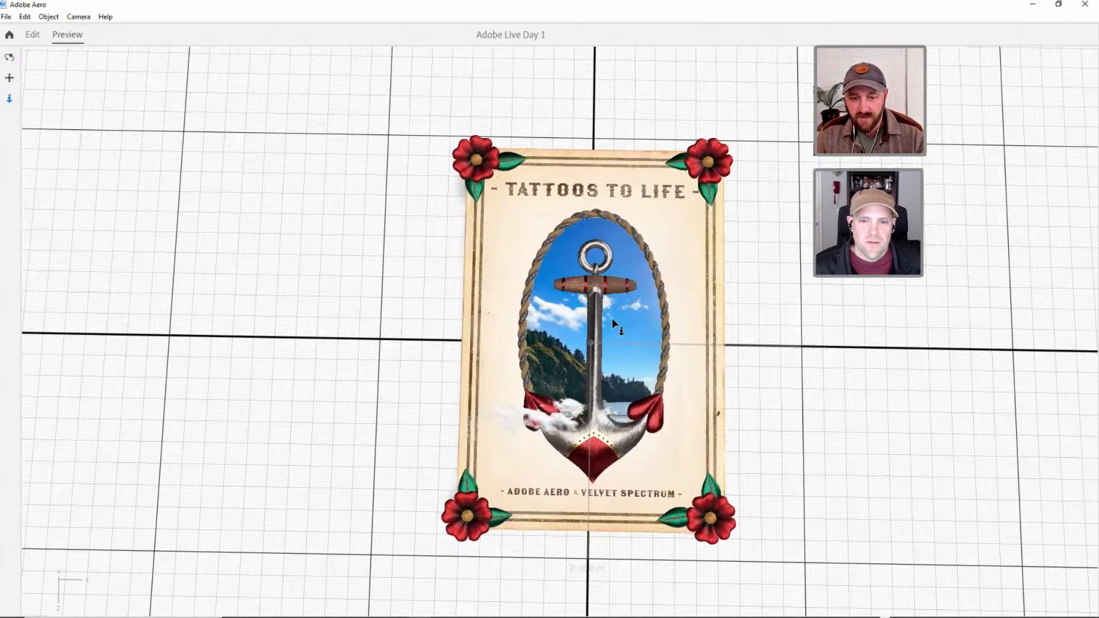
pyautogui.scroll(2, 613, 320)
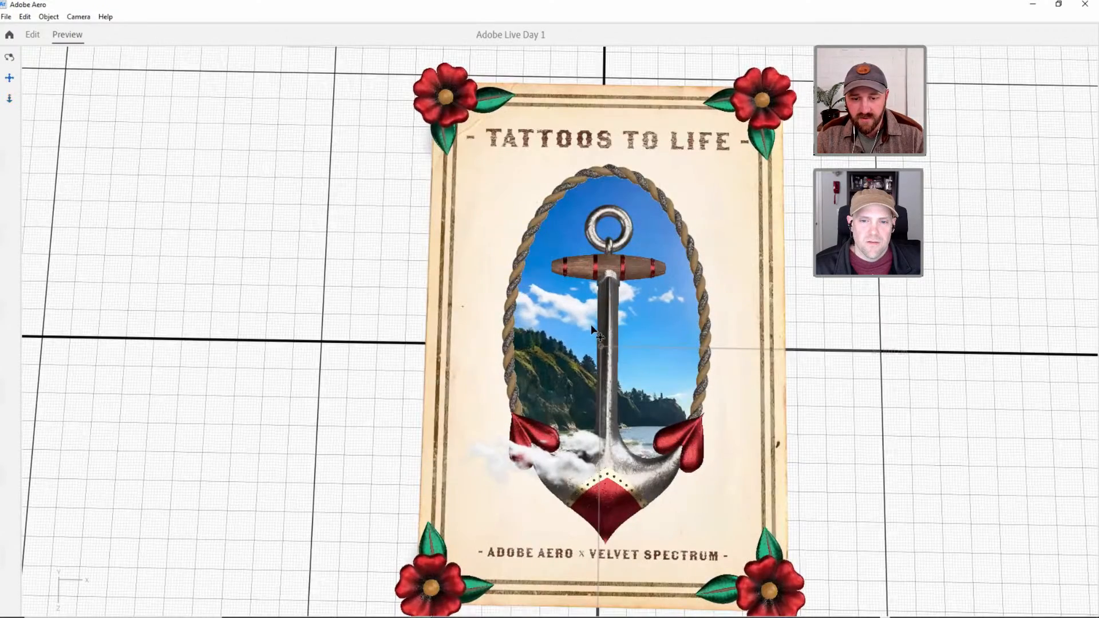
pyautogui.moveTo(591, 327); pyautogui.dragTo(552, 289, button='middle')
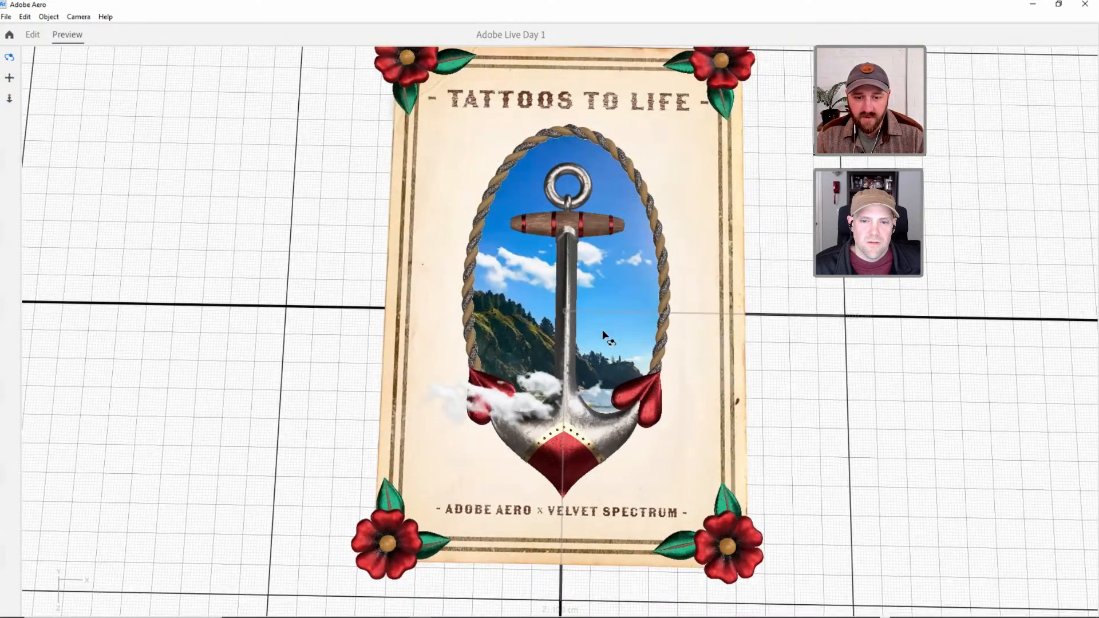
pyautogui.moveTo(602, 331); pyautogui.dragTo(613, 338)
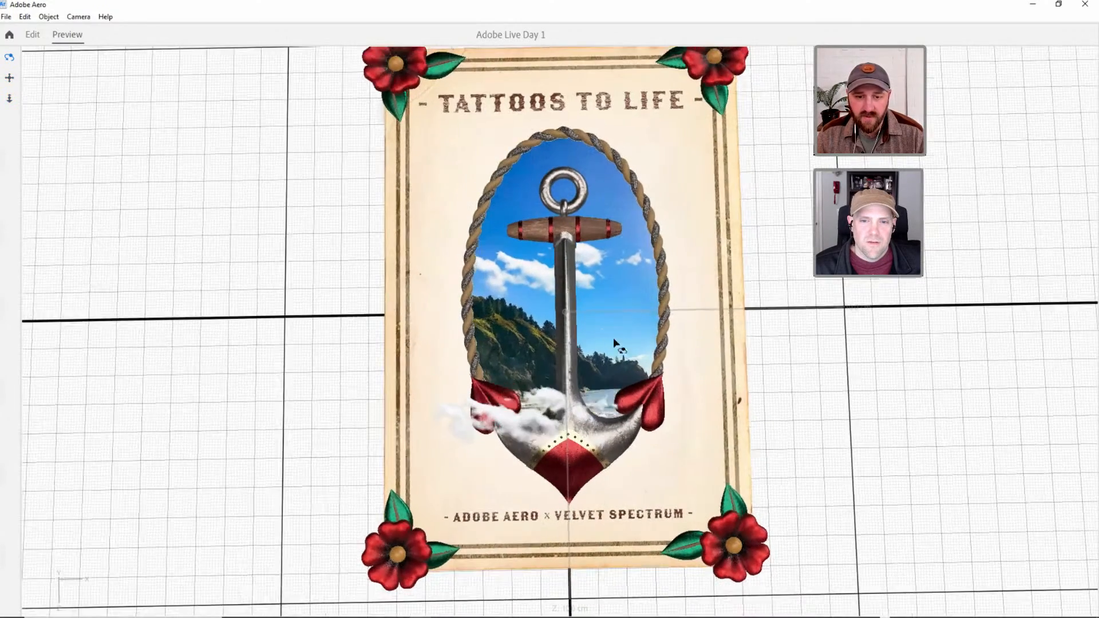
# Return to editing and set the Cape_Disappointment Move action's X offset to 0.1 cm.
pyautogui.click(38, 34)
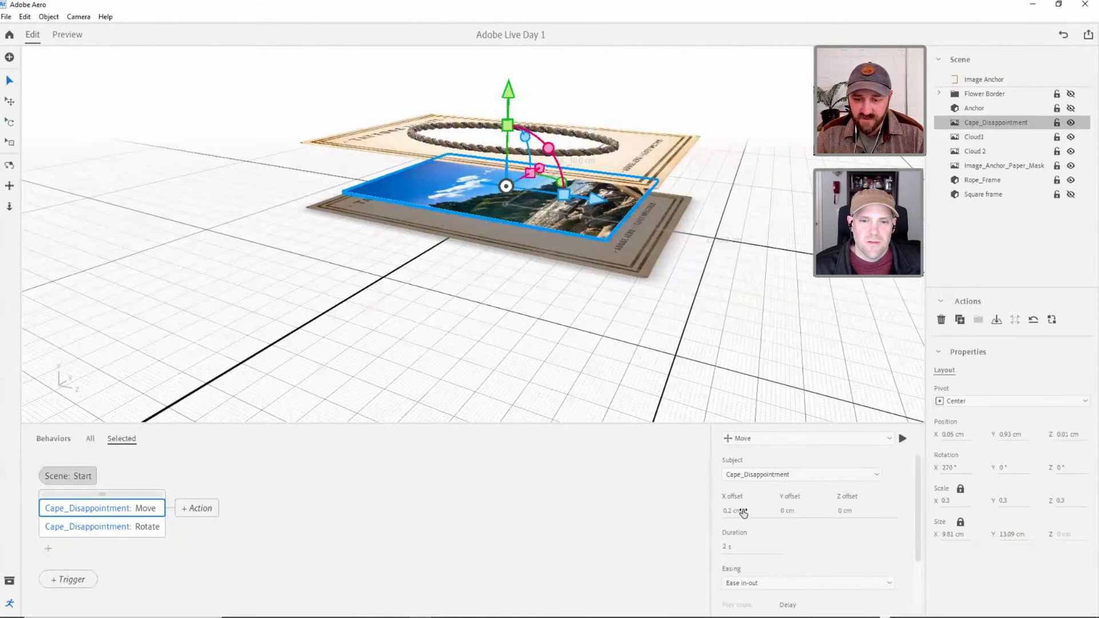
pyautogui.write('0.1')
pyautogui.press('Return')
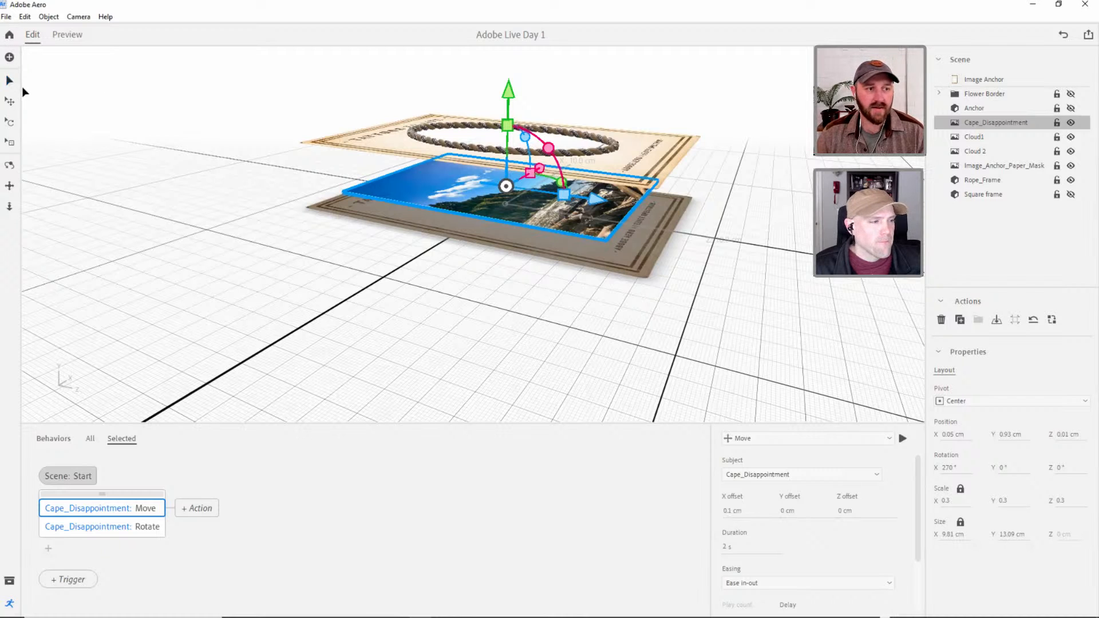
# Show the Square frame again, preview the poster from above, and return to editing.
pyautogui.click(1072, 196)
pyautogui.click(775, 261)
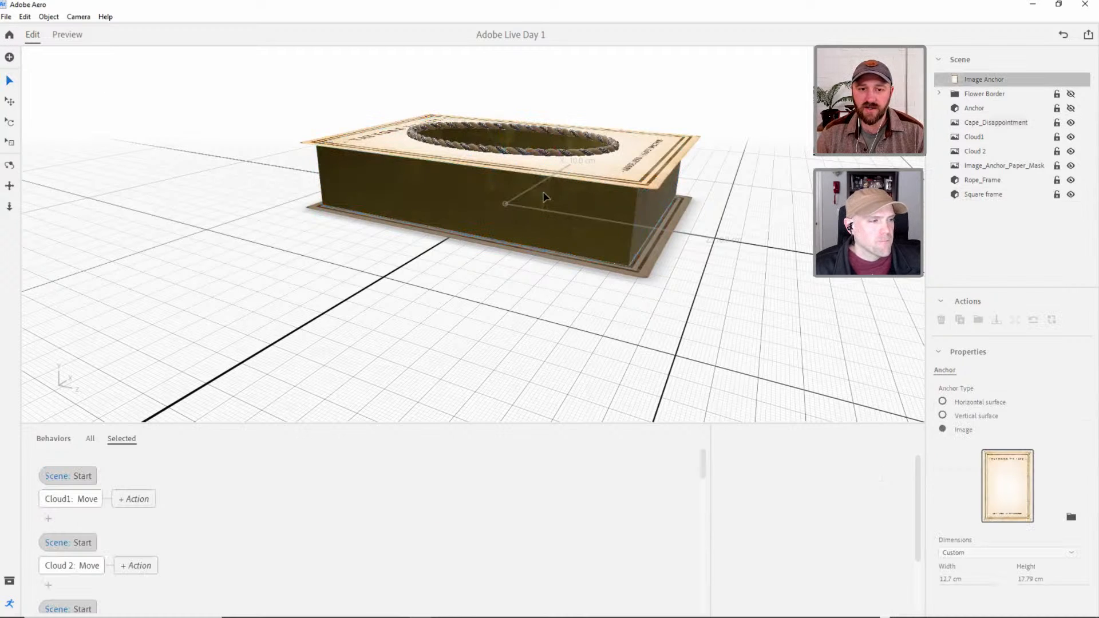
pyautogui.moveTo(515, 218)
pyautogui.mouseDown(button='right')
pyautogui.moveTo(495, 238)
pyautogui.moveTo(529, 226)
pyautogui.mouseUp(button='right')
pyautogui.click(67, 35)
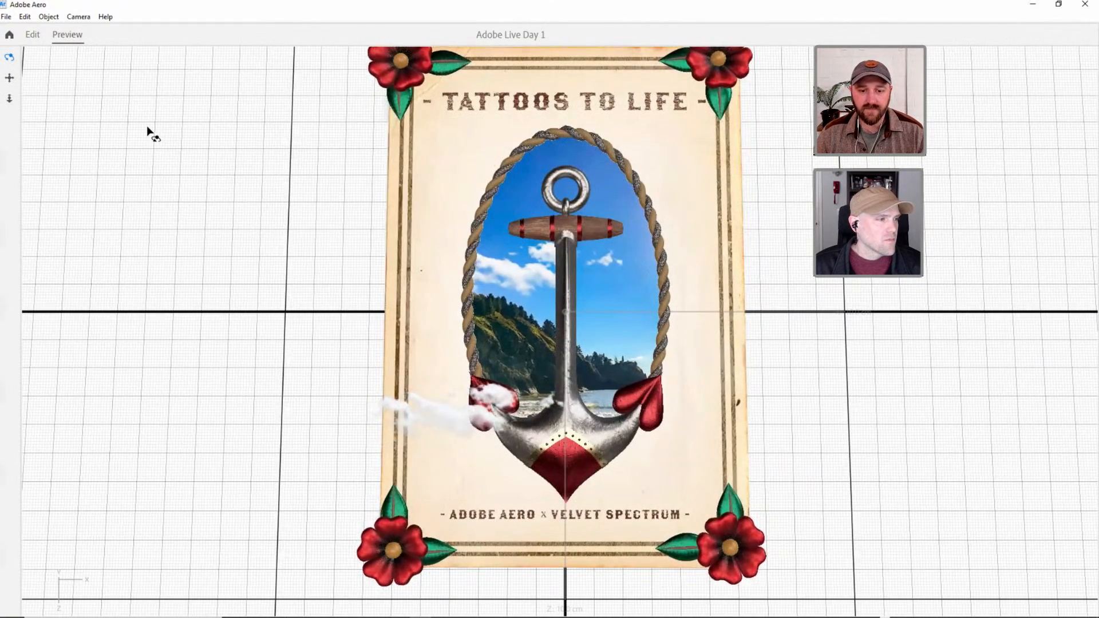
pyautogui.click(35, 34)
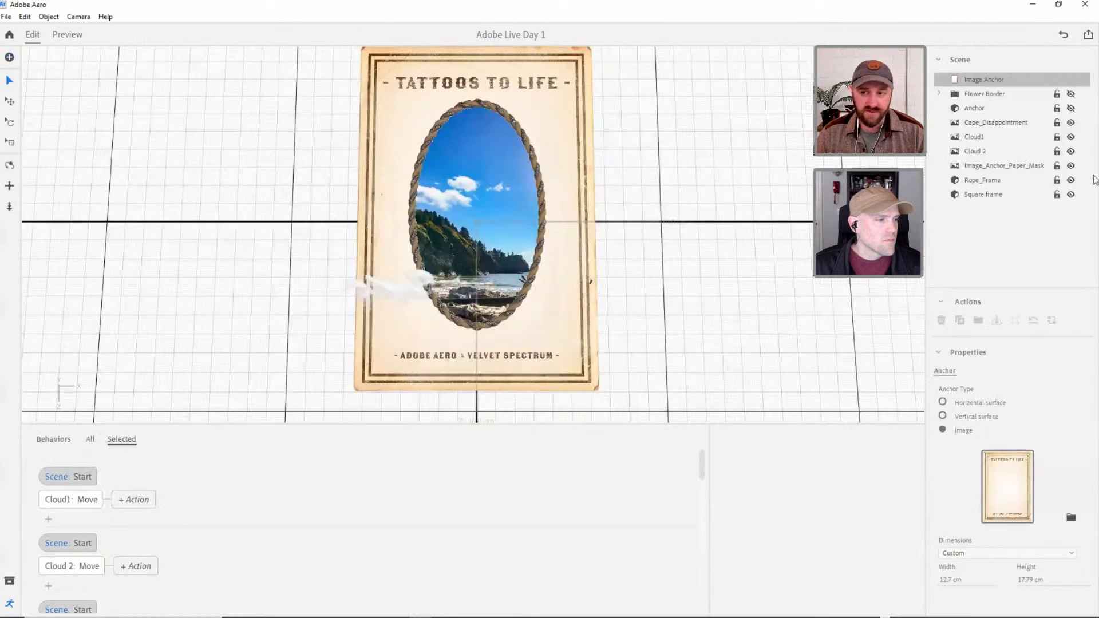
# Make the Anchor visible in the scene and toggle the Rope_Frame's visibility off and on to check it.
pyautogui.click(974, 108)
pyautogui.click(1071, 108)
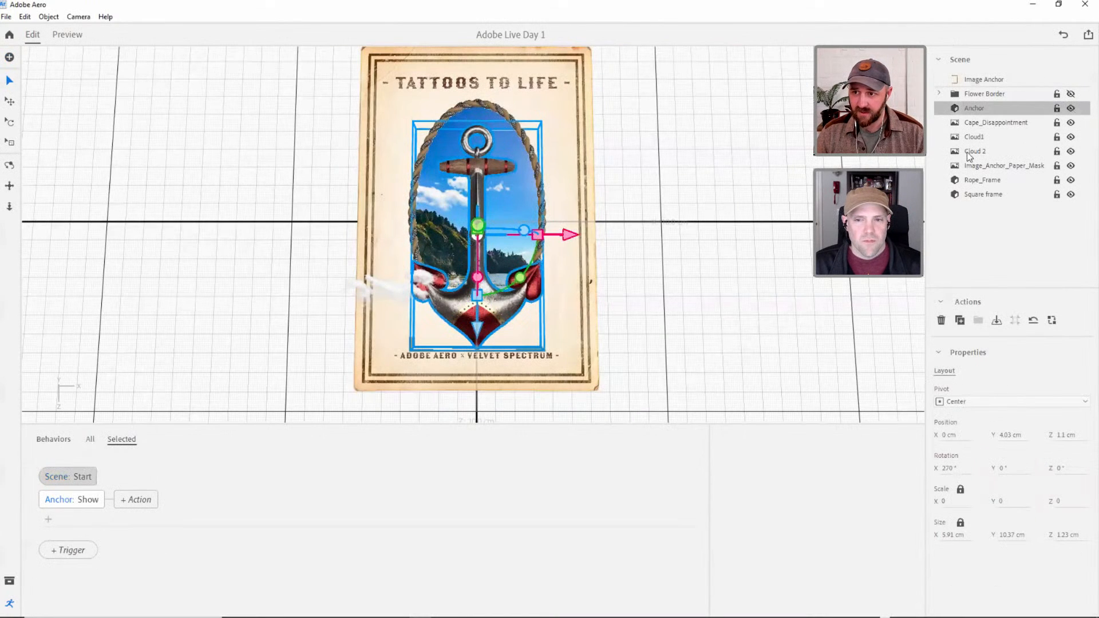
pyautogui.click(1071, 181)
pyautogui.click(1070, 180)
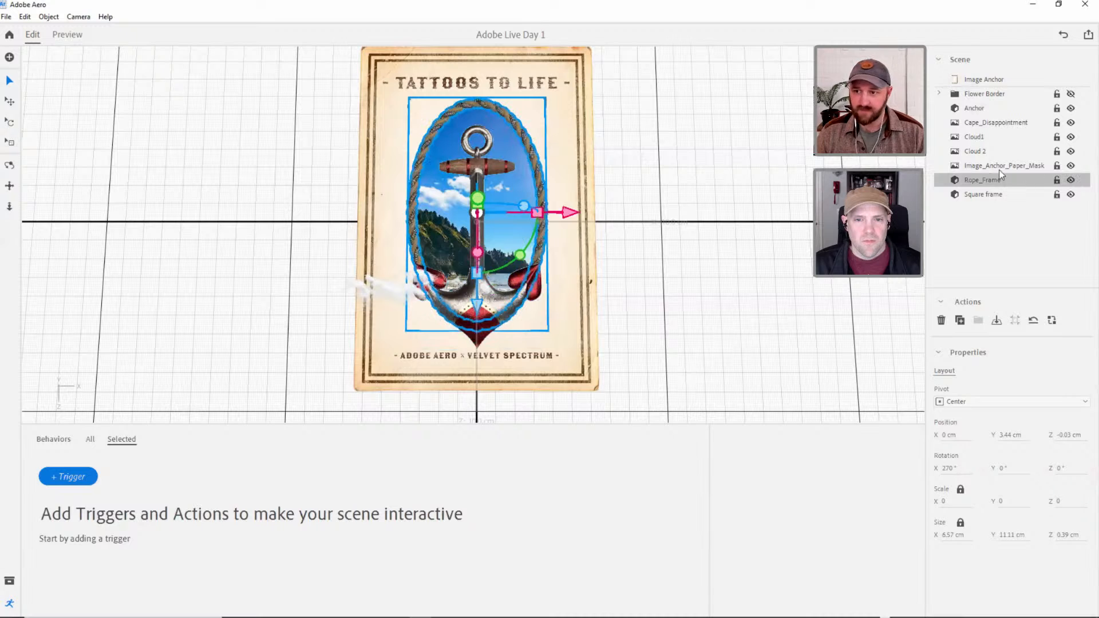
# Give the Rope_Frame a Start trigger with a Move action and set its Y offset to 0.2 cm.
pyautogui.click(974, 108)
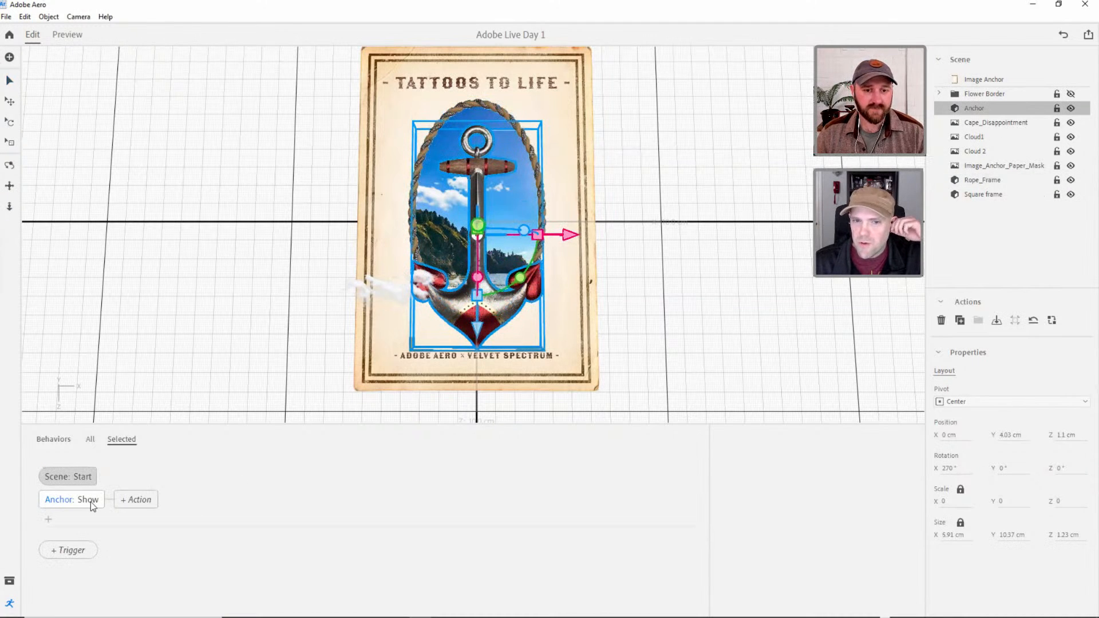
pyautogui.click(997, 180)
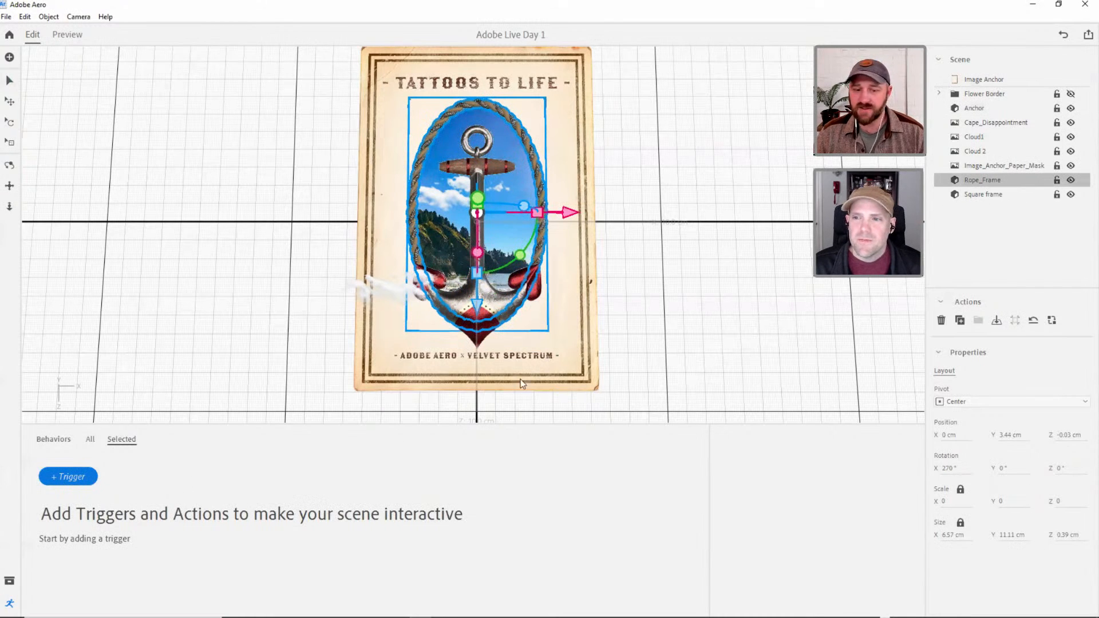
pyautogui.click(72, 479)
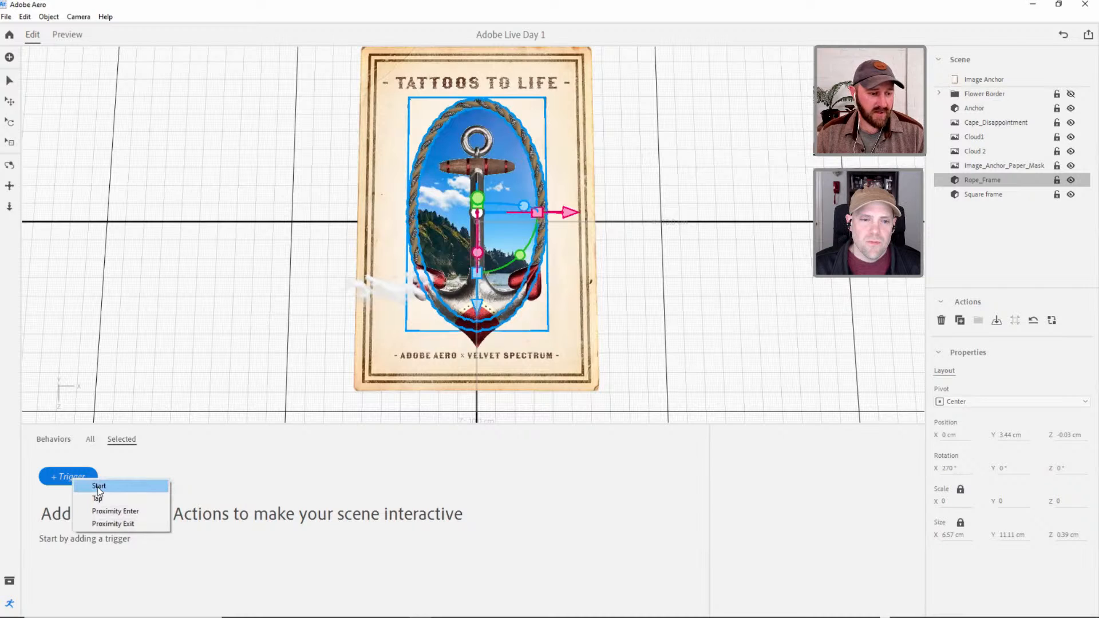
pyautogui.click(99, 487)
pyautogui.click(68, 500)
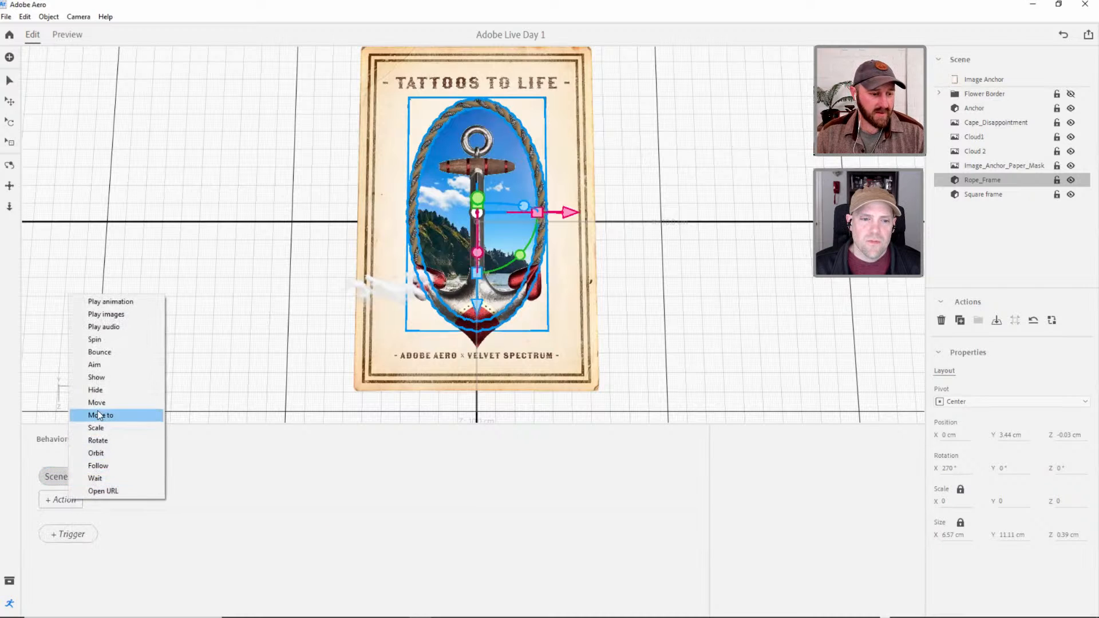
pyautogui.click(80, 416)
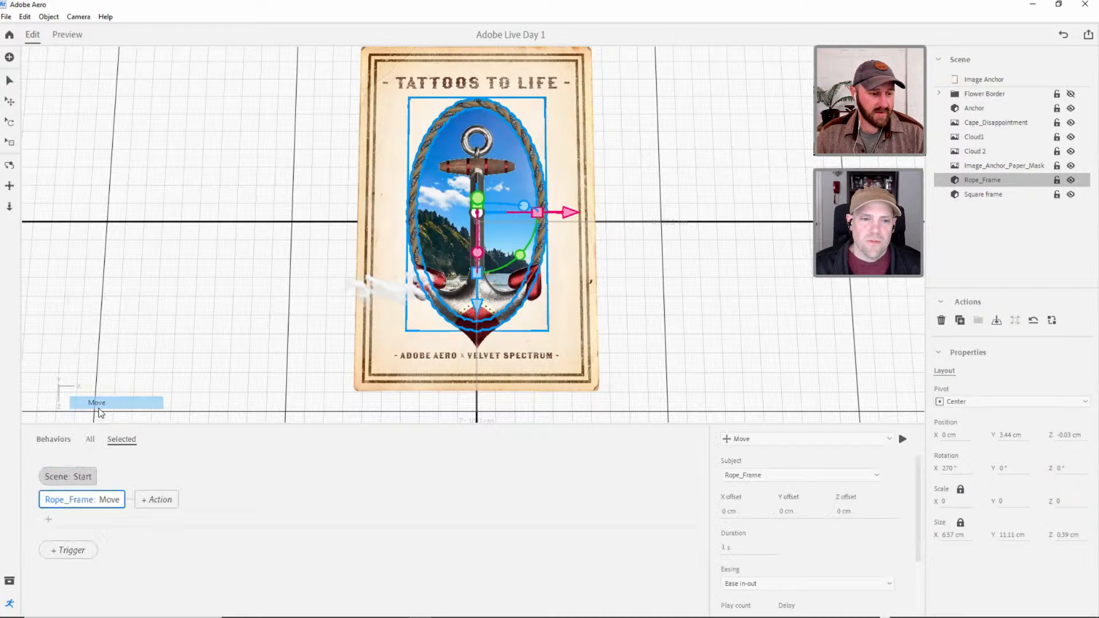
pyautogui.click(787, 512)
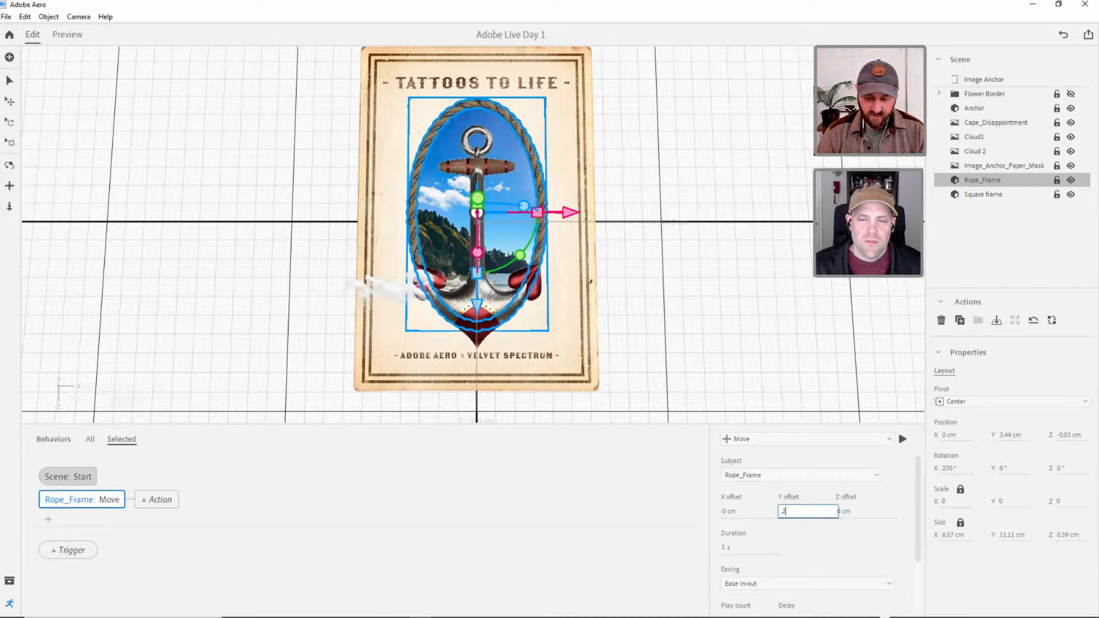
# Make the Rope_Frame Move action repeat infinitely, back and forth, and play it once to test it.
pyautogui.scroll(-2, 875, 538)
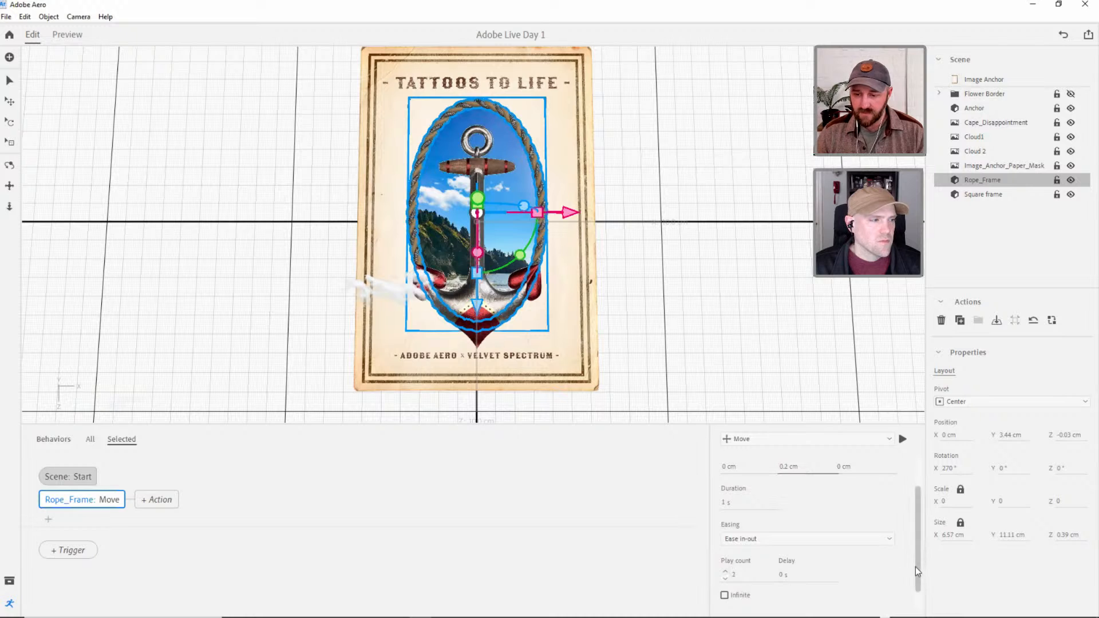
pyautogui.moveTo(917, 571); pyautogui.dragTo(919, 589)
pyautogui.click(724, 569)
pyautogui.click(724, 592)
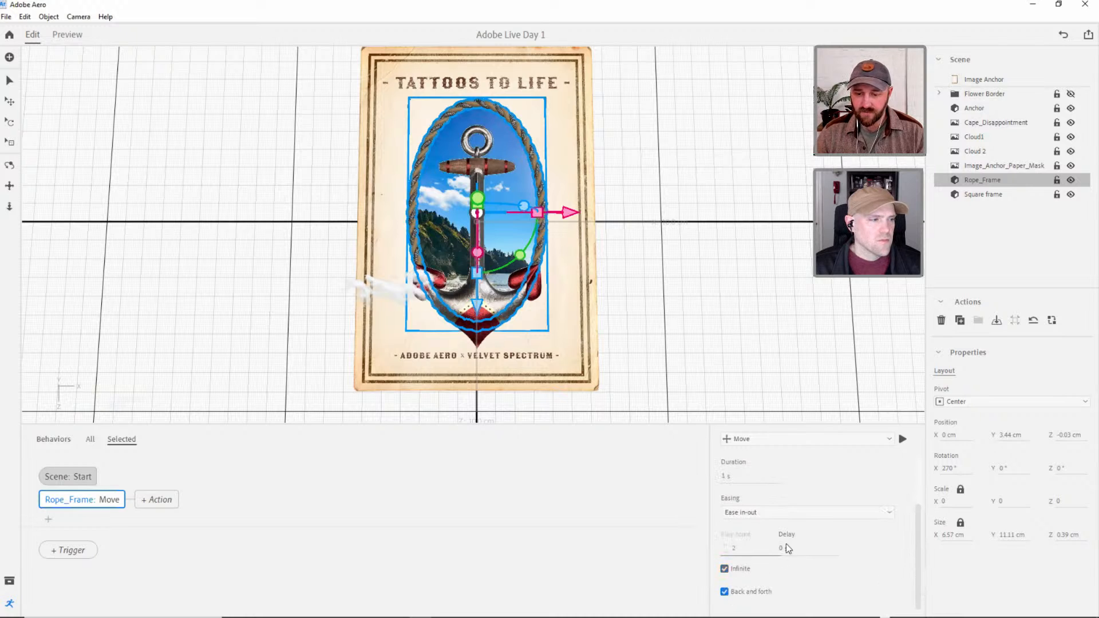
pyautogui.moveTo(918, 549); pyautogui.dragTo(923, 505)
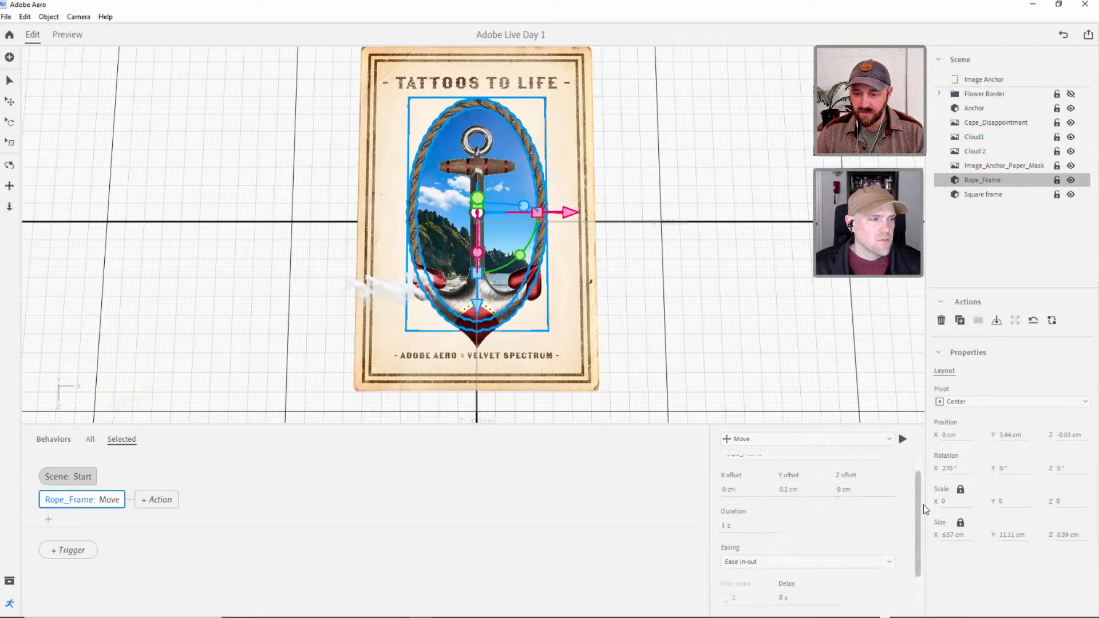
pyautogui.click(902, 439)
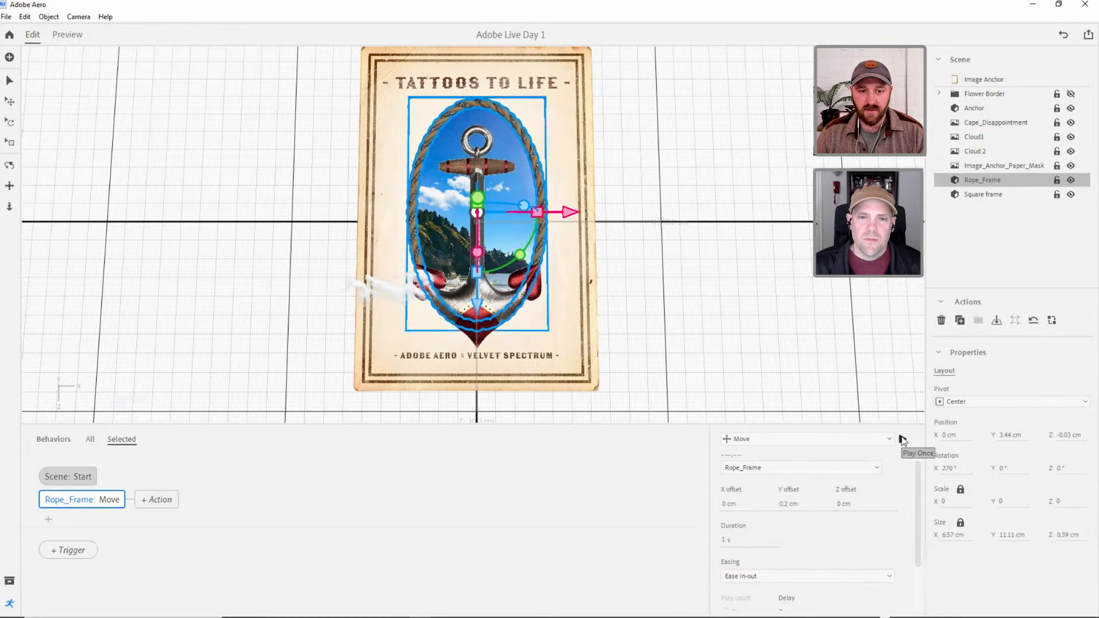
# Set the Rope_Frame Move action's Y offset to 0.1 cm and play the action once.
pyautogui.doubleClick(788, 504)
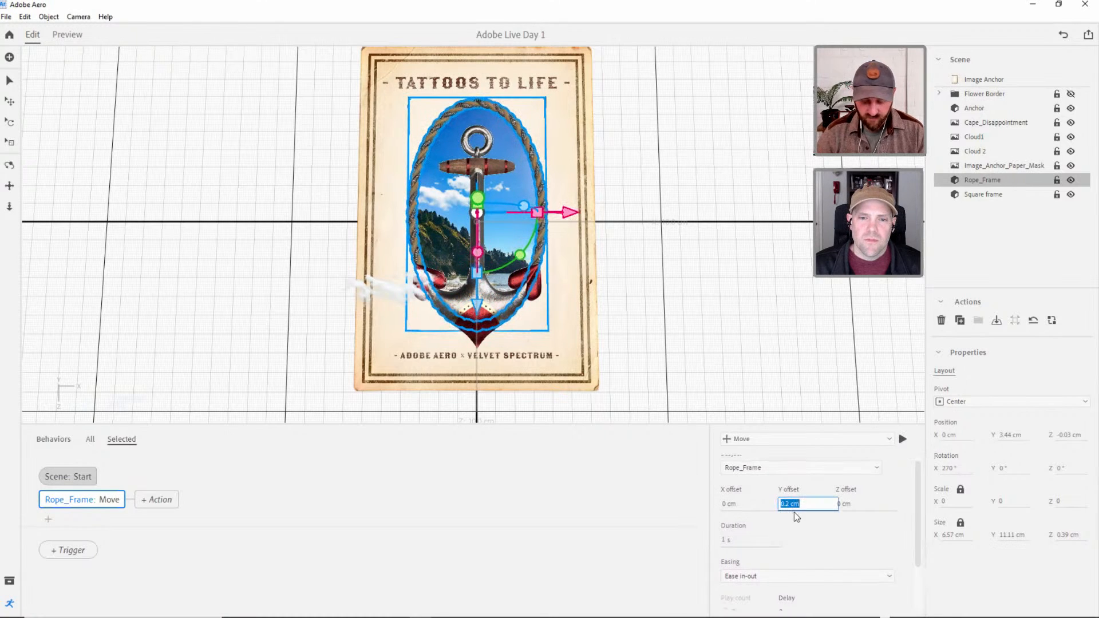
pyautogui.write('0.1')
pyautogui.click(902, 439)
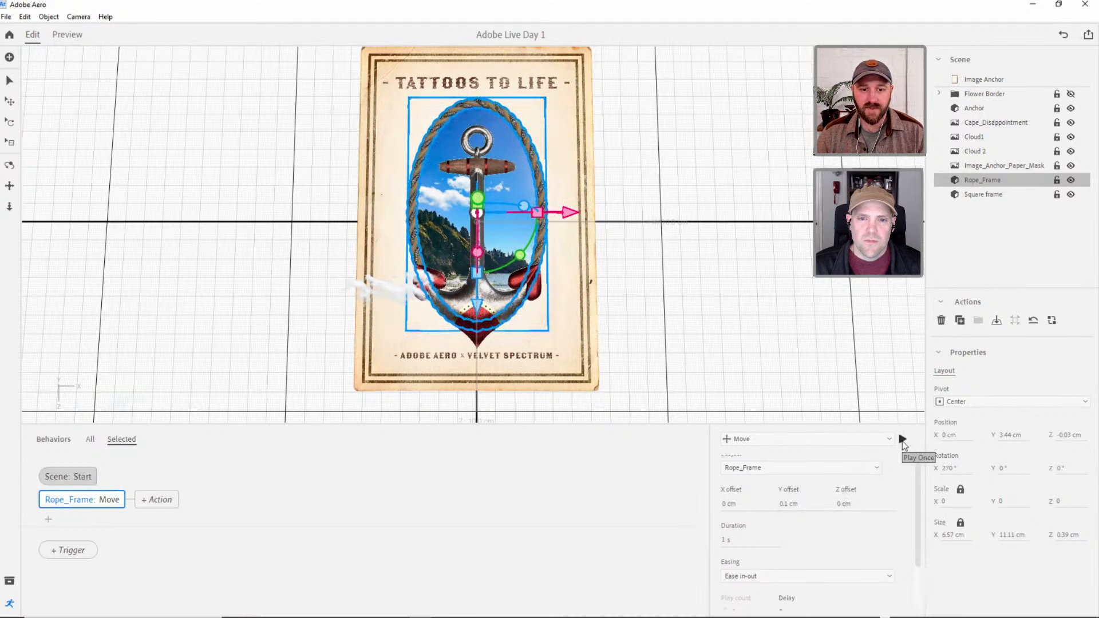
# Add a Move action parallel to the Anchor's Show action, and check the Rope_Frame Move settings for reference.
pyautogui.click(974, 108)
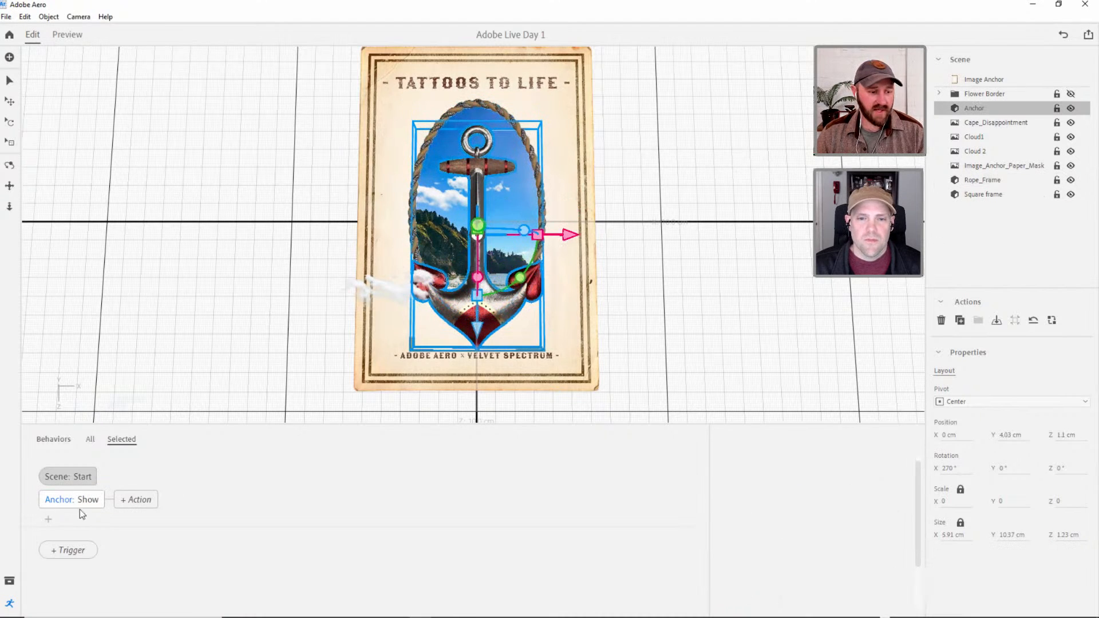
pyautogui.click(48, 519)
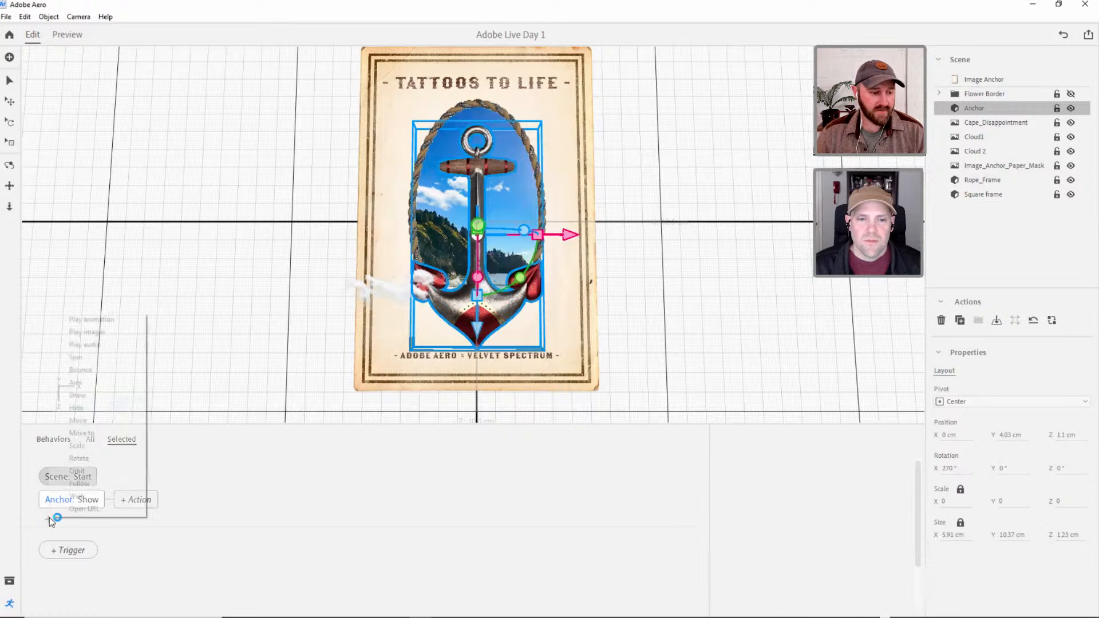
pyautogui.click(80, 421)
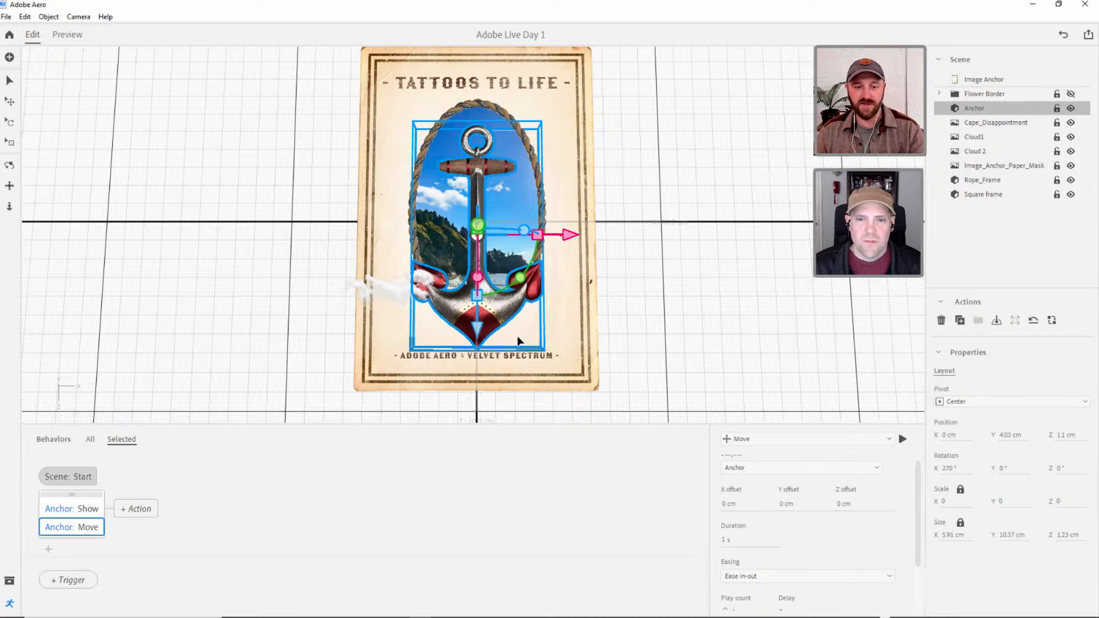
pyautogui.click(987, 181)
pyautogui.click(98, 499)
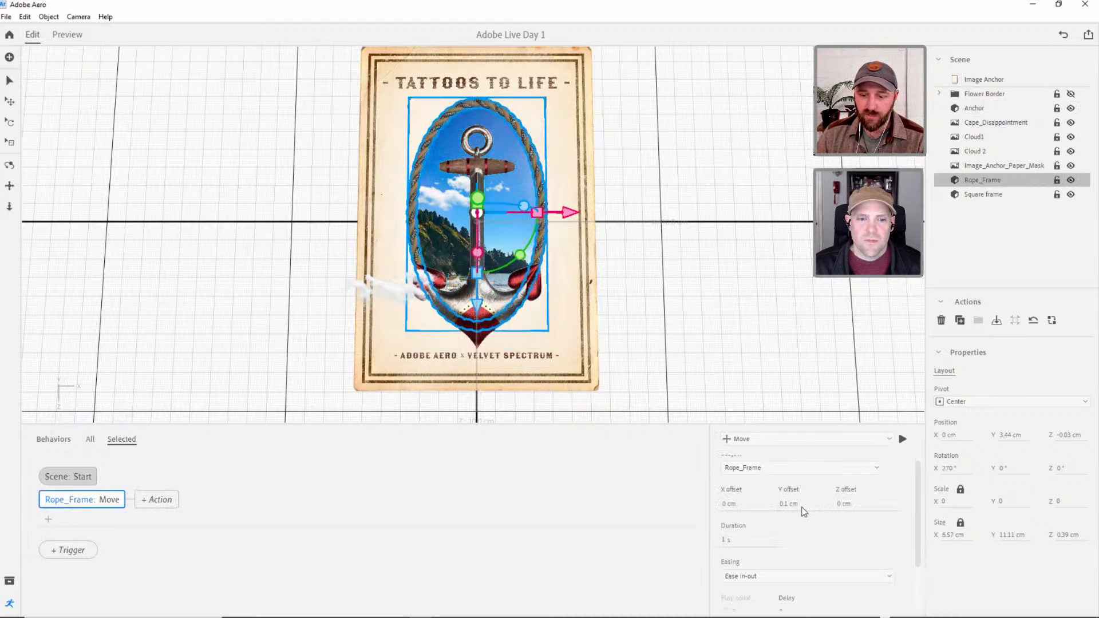
# Set the Anchor Move action's Y offset to -0.1 cm, play it, preview the whole poster, and return to editing.
pyautogui.click(974, 108)
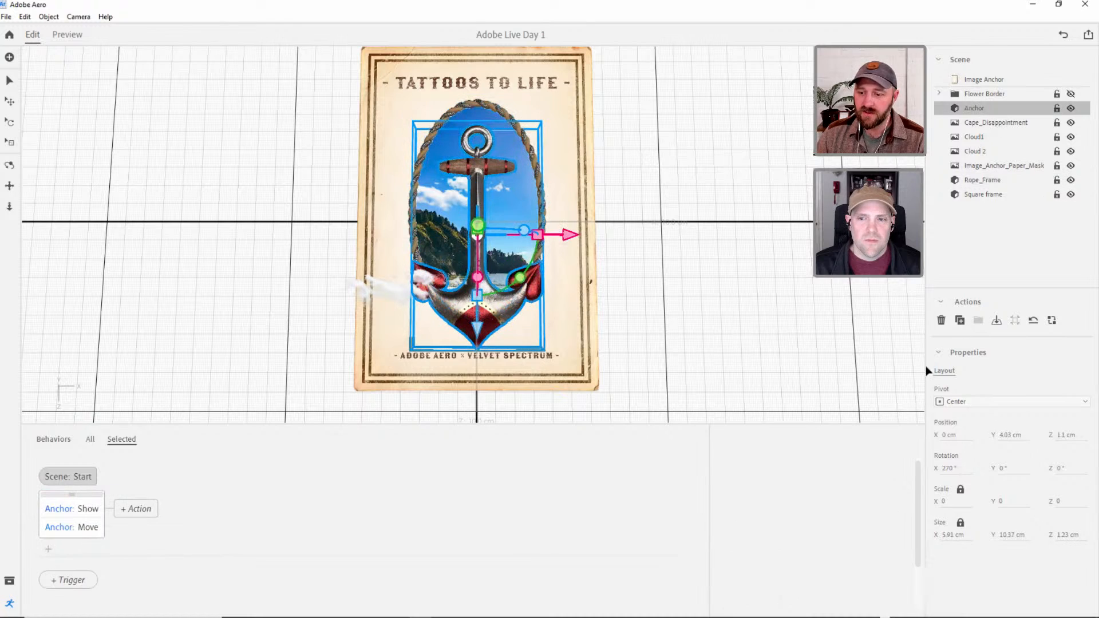
pyautogui.click(89, 527)
pyautogui.click(784, 503)
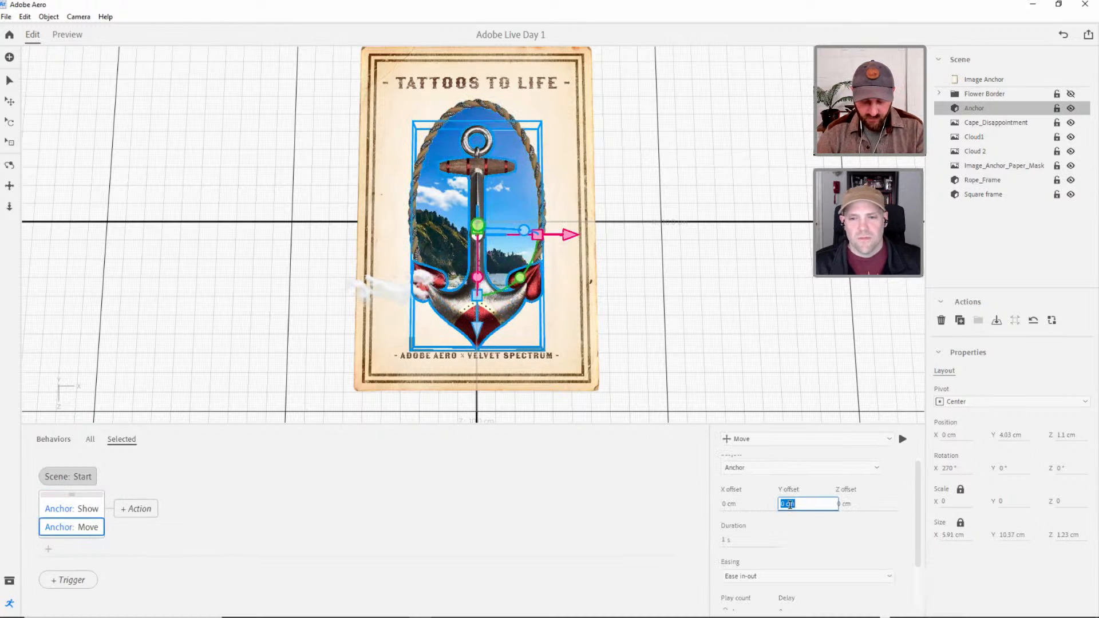
pyautogui.press('BackSpace')
pyautogui.write('-0.1')
pyautogui.press('Return')
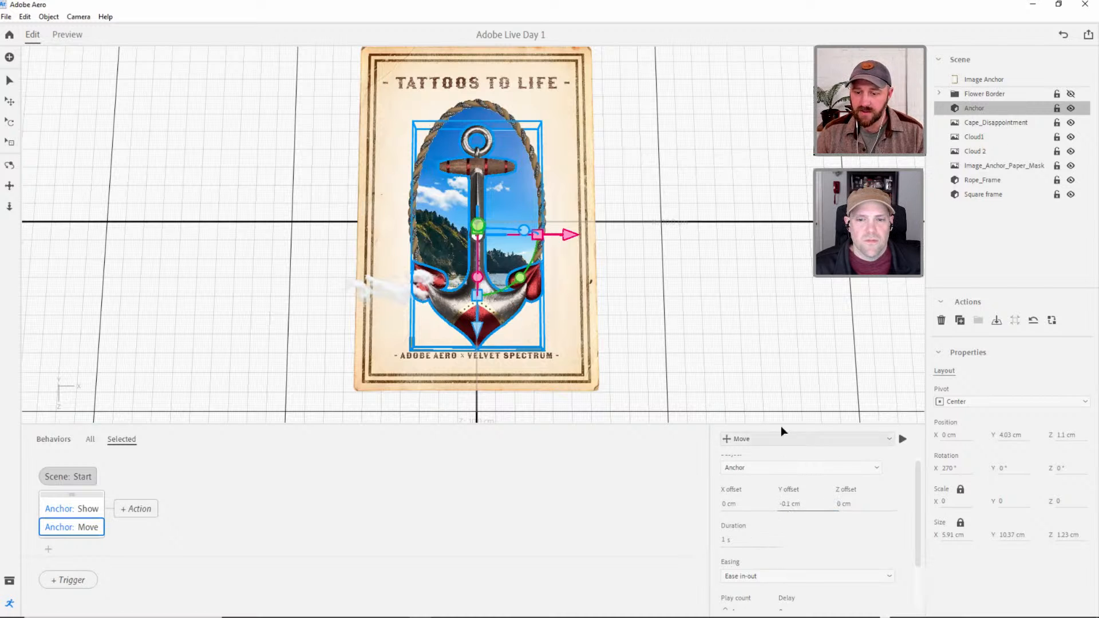
pyautogui.click(902, 438)
pyautogui.click(66, 36)
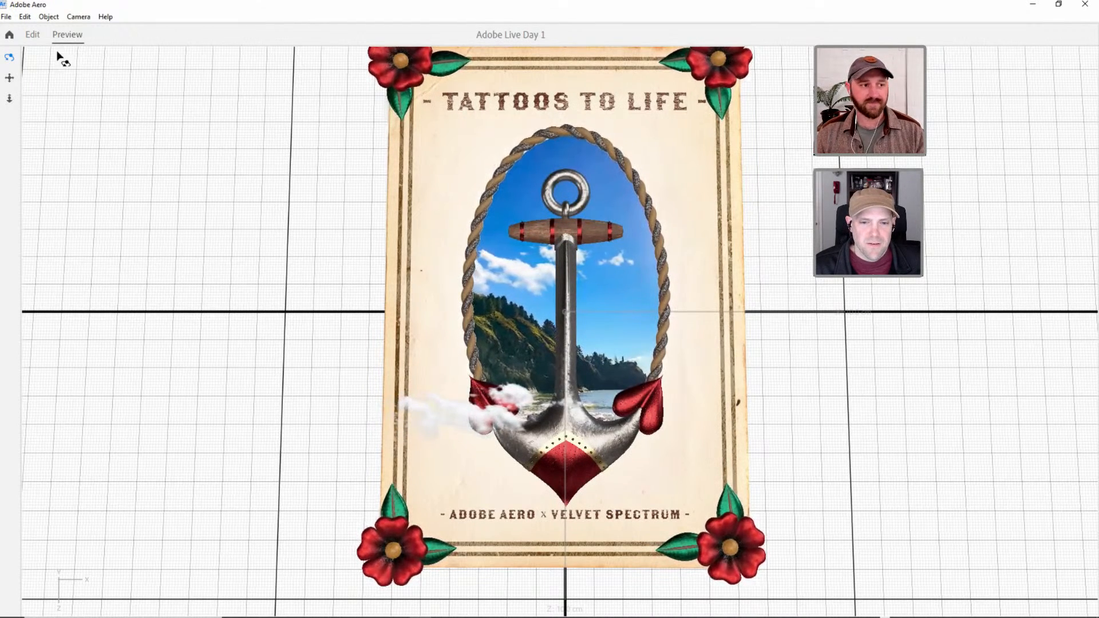
pyautogui.click(32, 36)
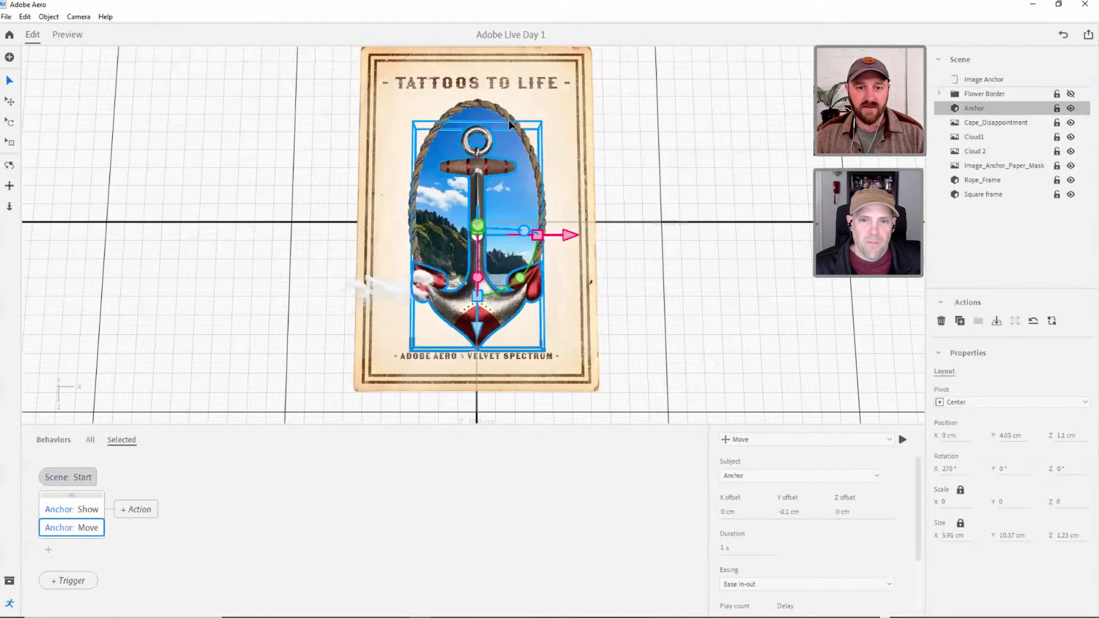
# Scale the Rope_Frame down uniformly to about 6.41 by 10.84 cm, preview the poster from above, and return to editing.
pyautogui.click(507, 122)
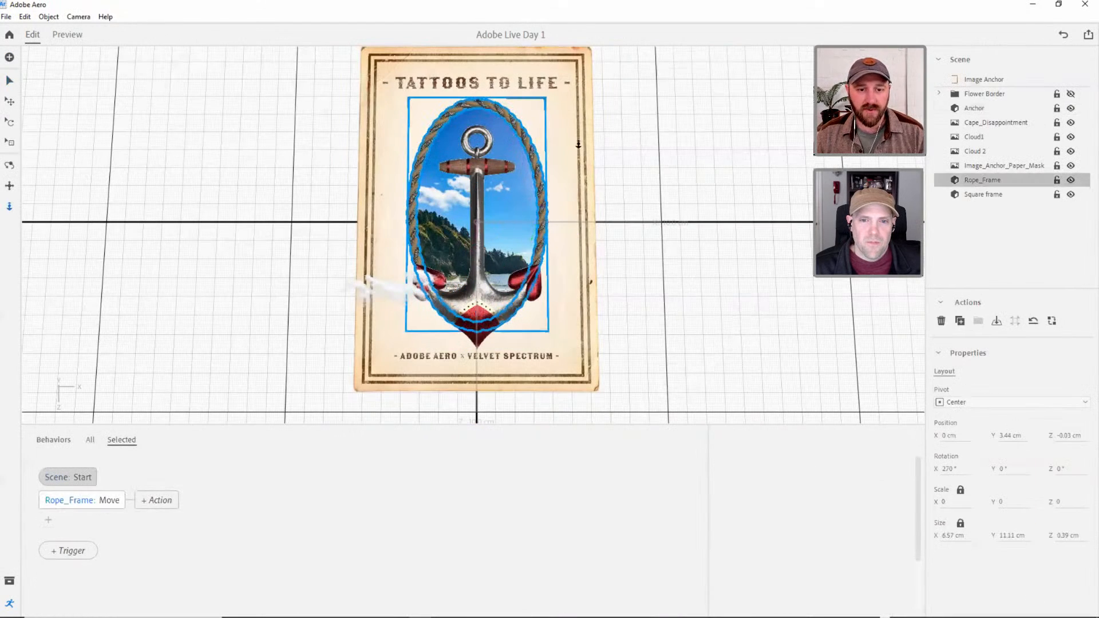
pyautogui.scroll(2, 578, 145)
pyautogui.moveTo(400, 206); pyautogui.dragTo(399, 158, button='right')
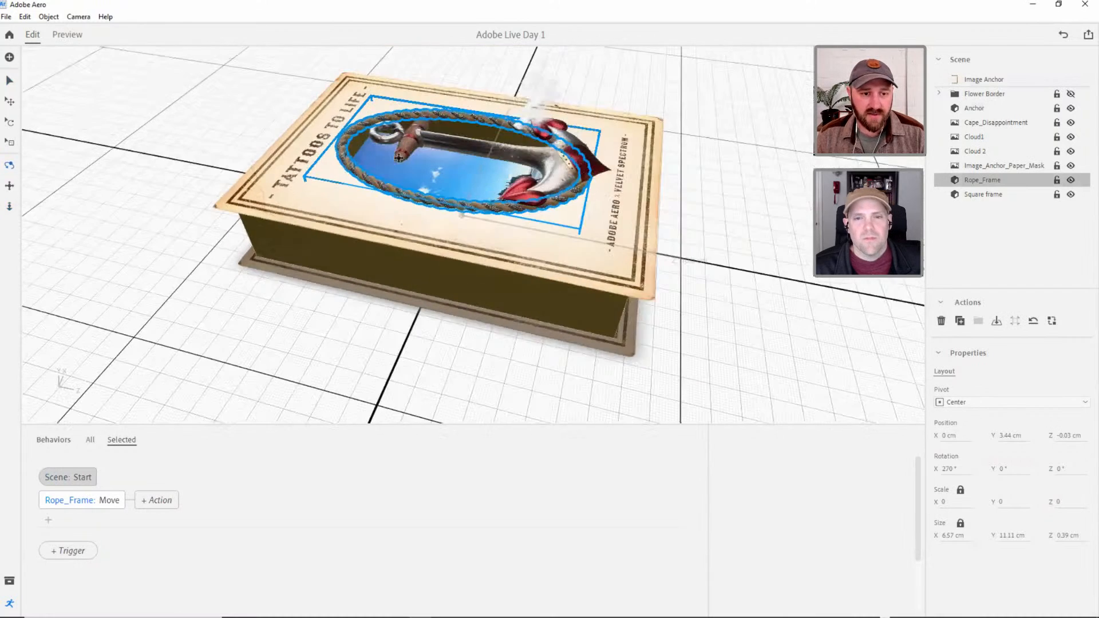
pyautogui.moveTo(399, 158); pyautogui.dragTo(384, 203, button='middle')
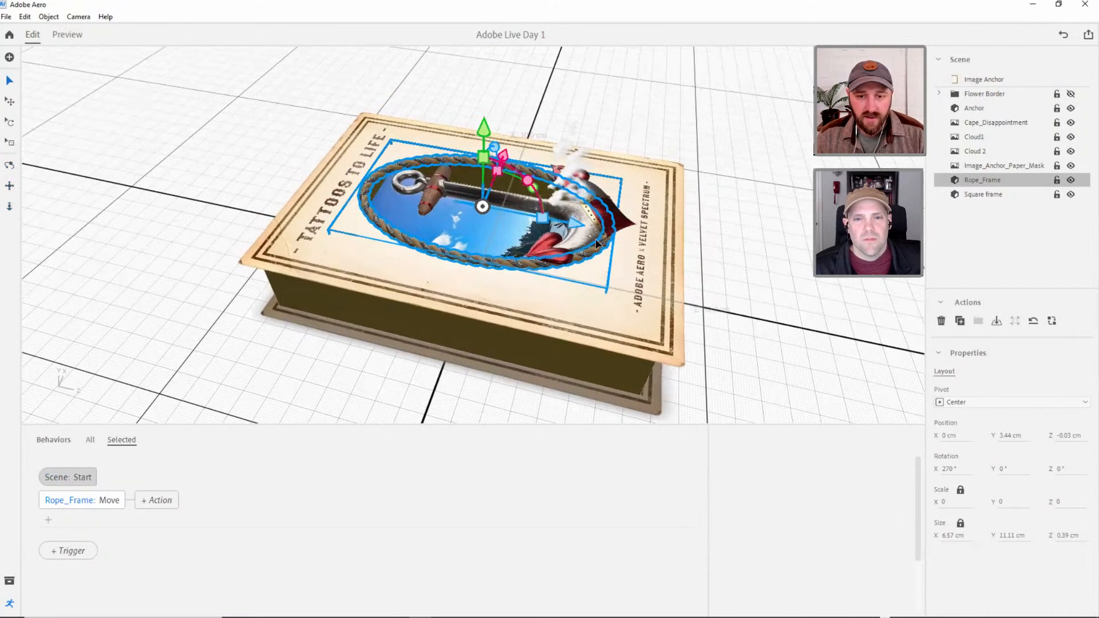
pyautogui.moveTo(486, 134); pyautogui.dragTo(479, 132)
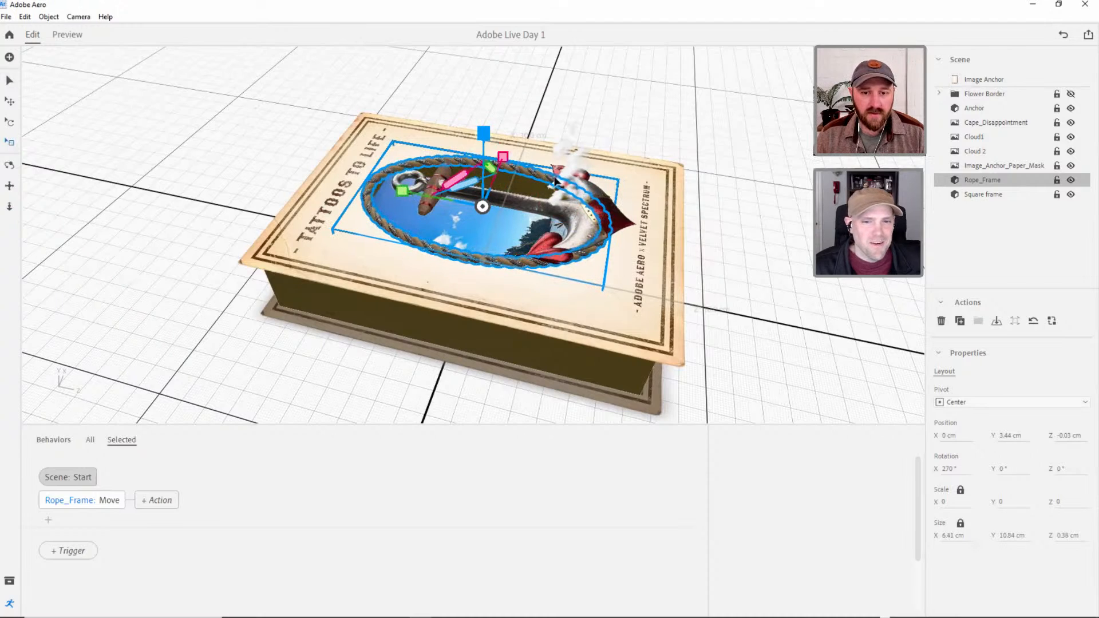
pyautogui.moveTo(488, 222); pyautogui.dragTo(472, 342, button='right')
pyautogui.moveTo(472, 342); pyautogui.dragTo(484, 314, button='middle')
pyautogui.scroll(-1, 484, 314)
pyautogui.moveTo(484, 314); pyautogui.dragTo(561, 301, button='right')
pyautogui.click(655, 292)
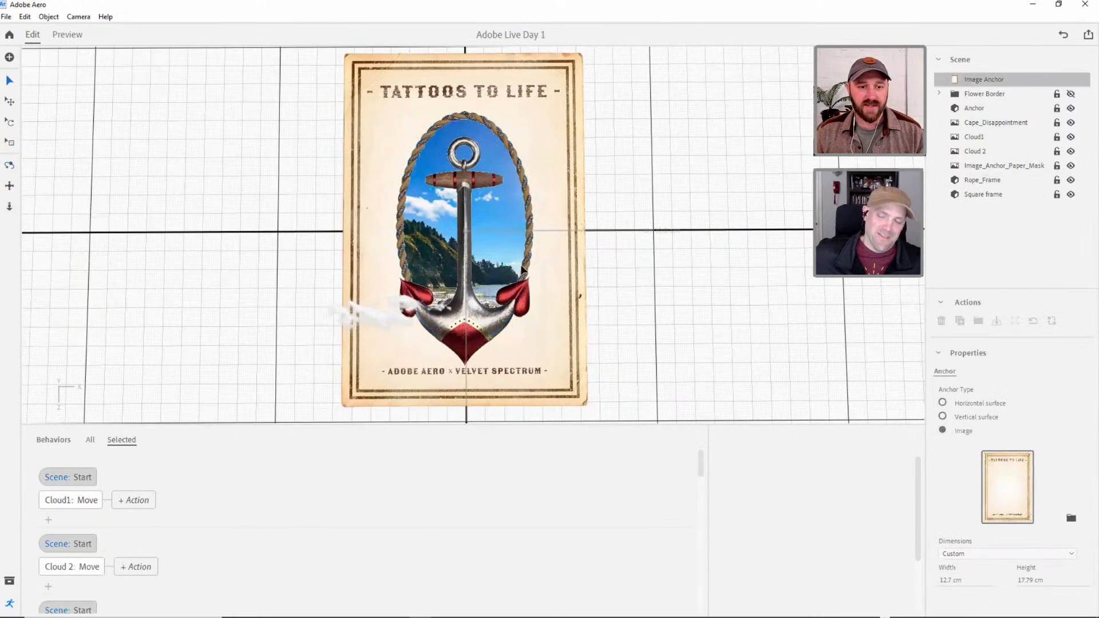
pyautogui.click(67, 35)
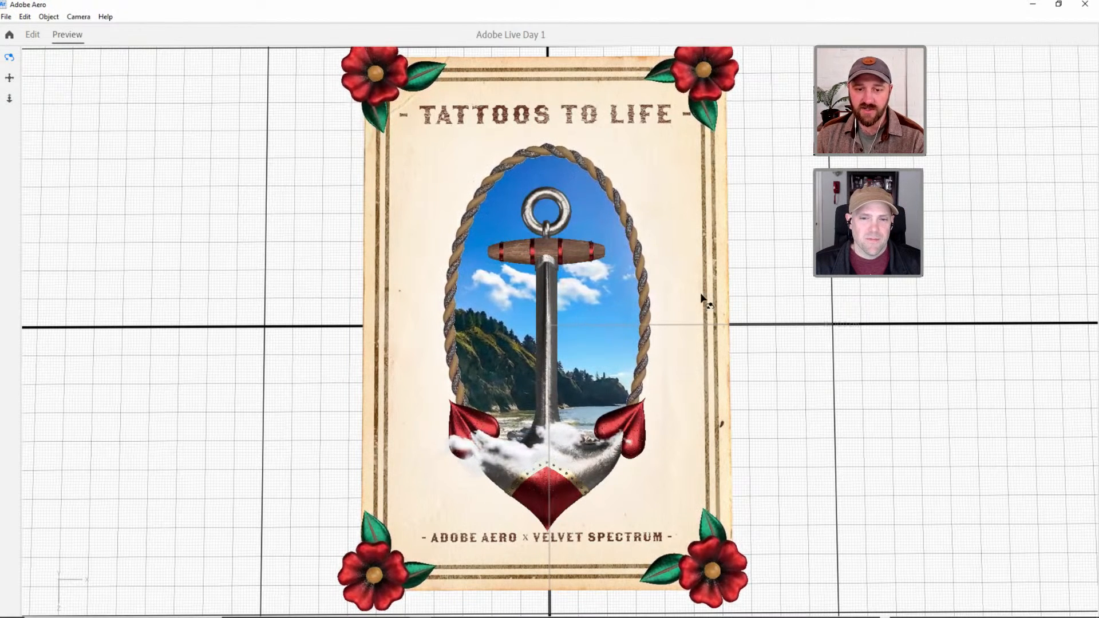
pyautogui.click(32, 34)
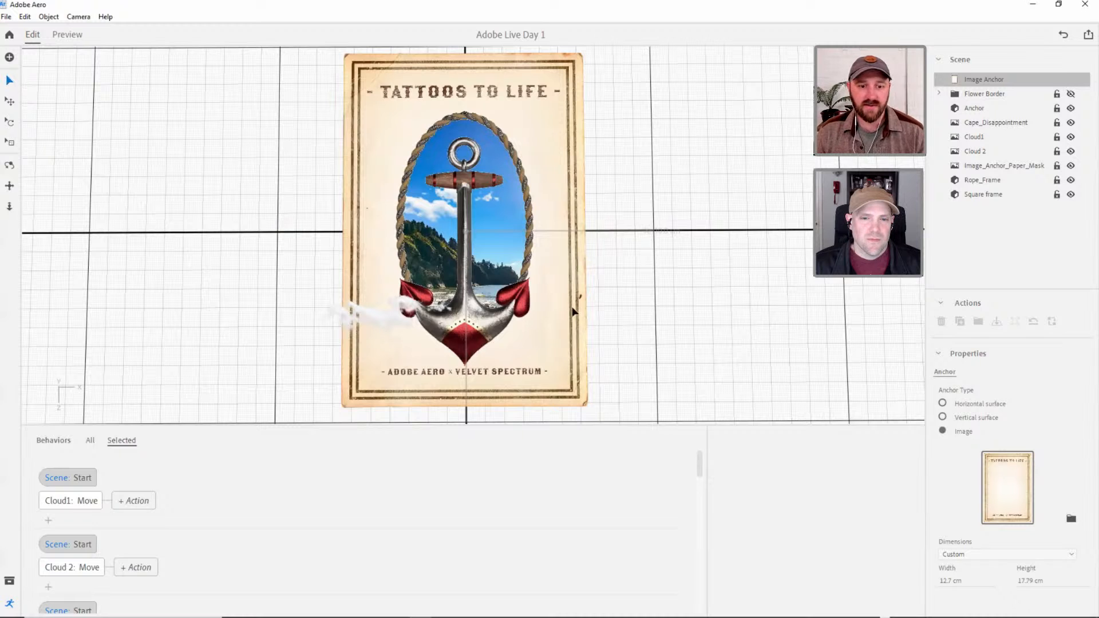
# Scale the Anchor down slightly and reposition it over the lower part of the rope frame, leaving it deselected.
pyautogui.moveTo(480, 289); pyautogui.dragTo(553, 292, button='right')
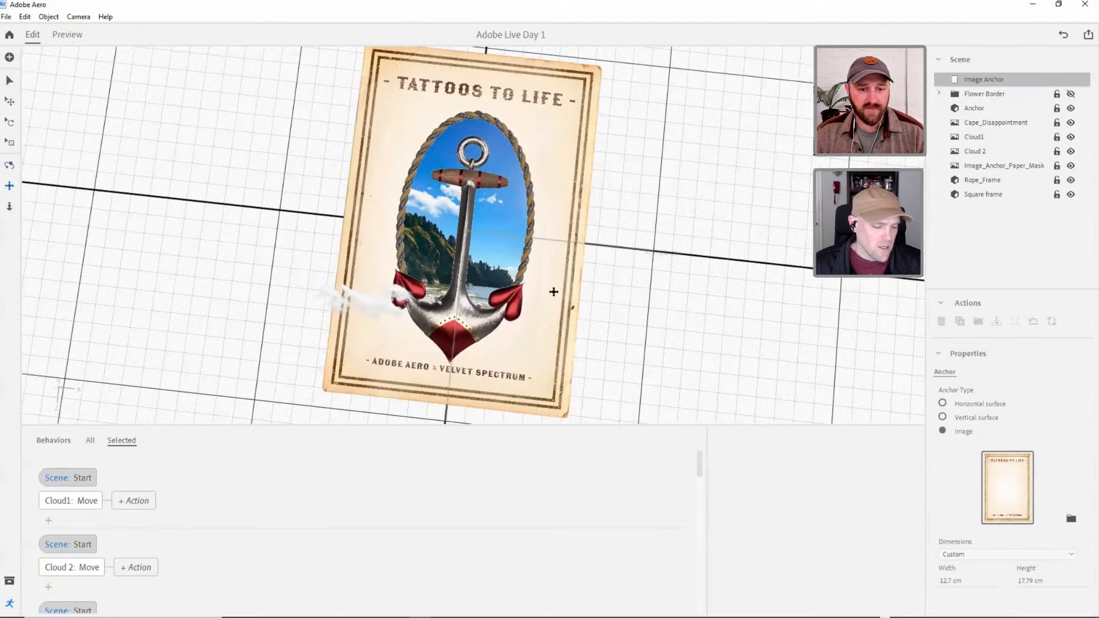
pyautogui.moveTo(553, 292); pyautogui.dragTo(547, 310, button='middle')
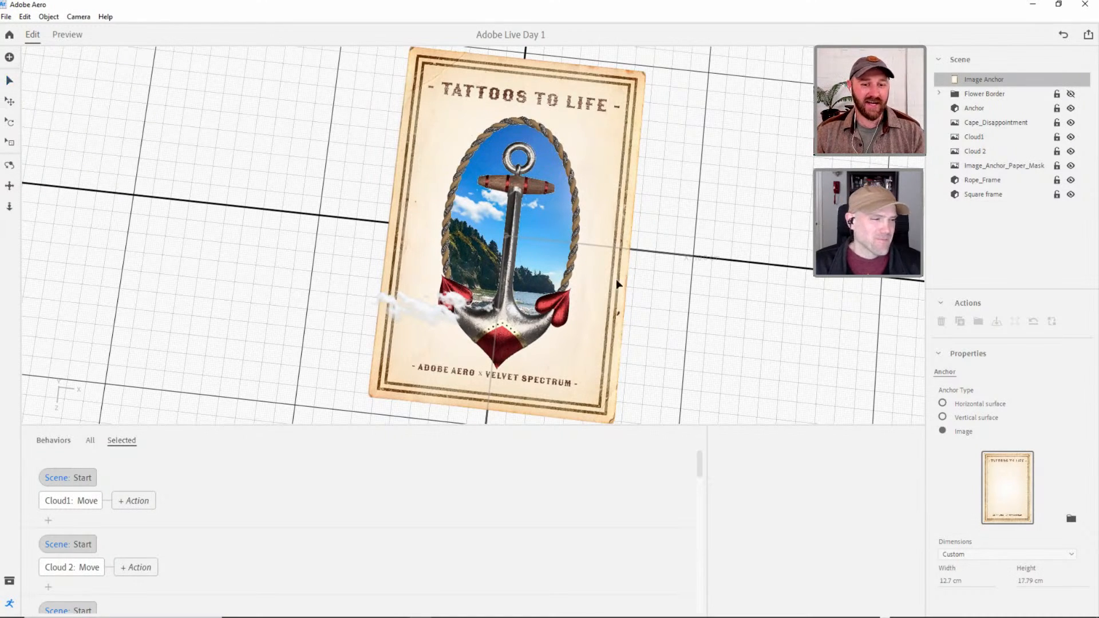
pyautogui.click(517, 186)
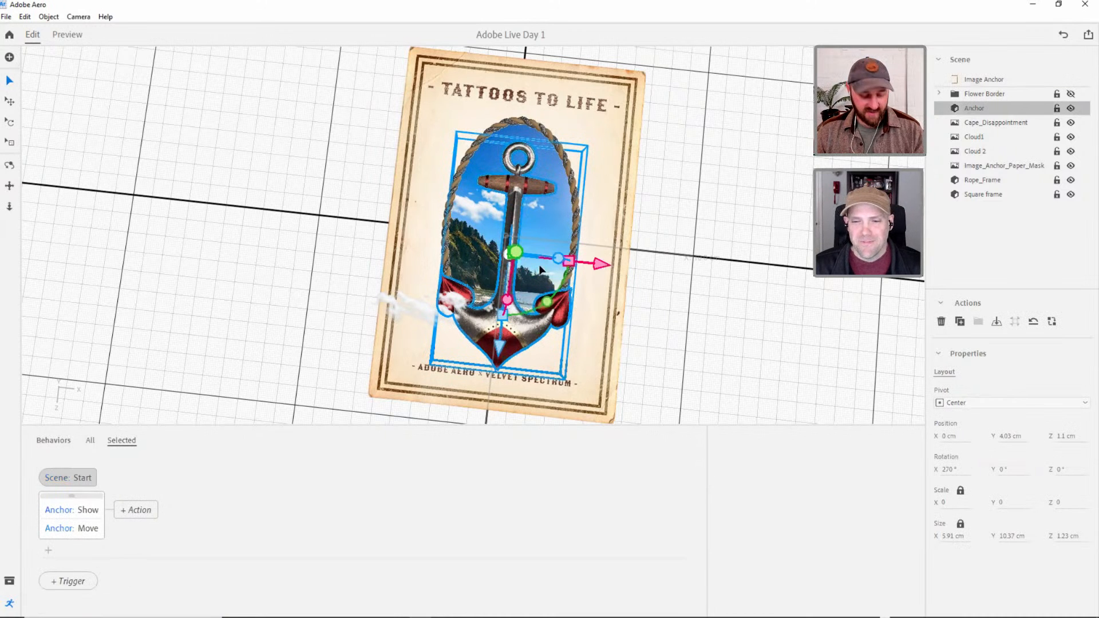
pyautogui.moveTo(516, 165); pyautogui.dragTo(515, 202)
pyautogui.moveTo(499, 346); pyautogui.dragTo(498, 356)
pyautogui.click(582, 265)
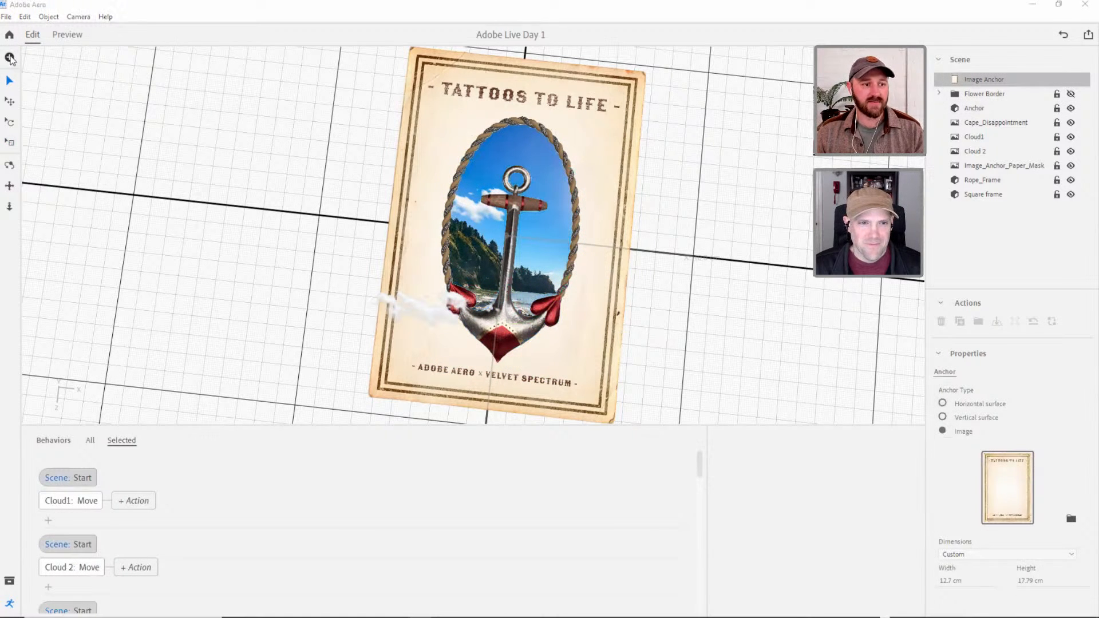
# Import the Ships_Wheel 3D object from the Ships Wheel folder in AR TATTOO ASSETS.
pyautogui.click(10, 58)
pyautogui.click(522, 45)
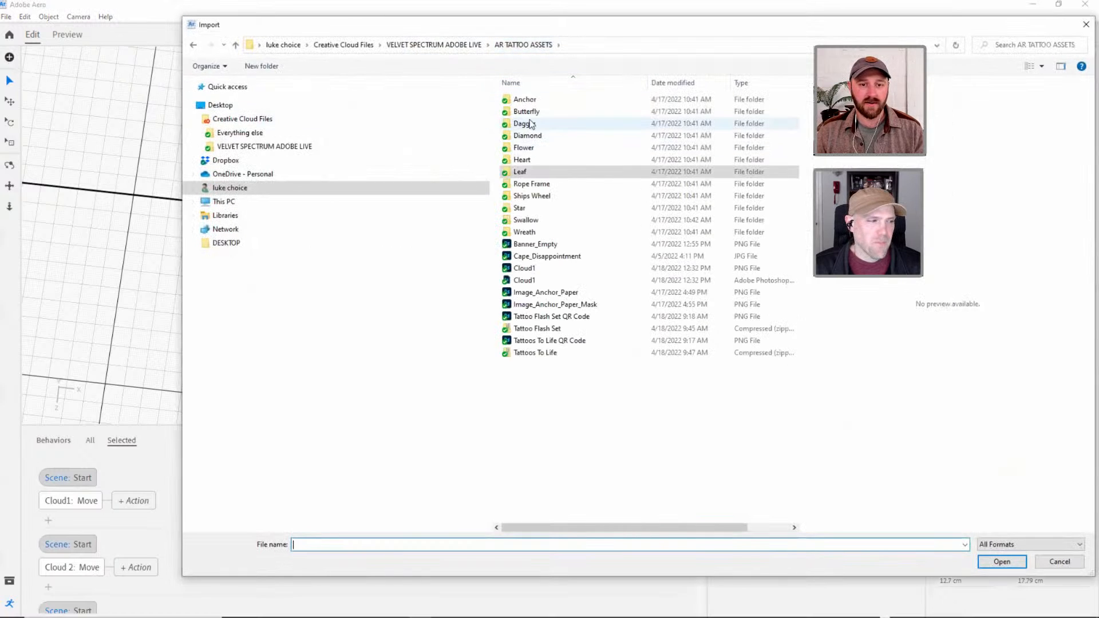
pyautogui.doubleClick(539, 196)
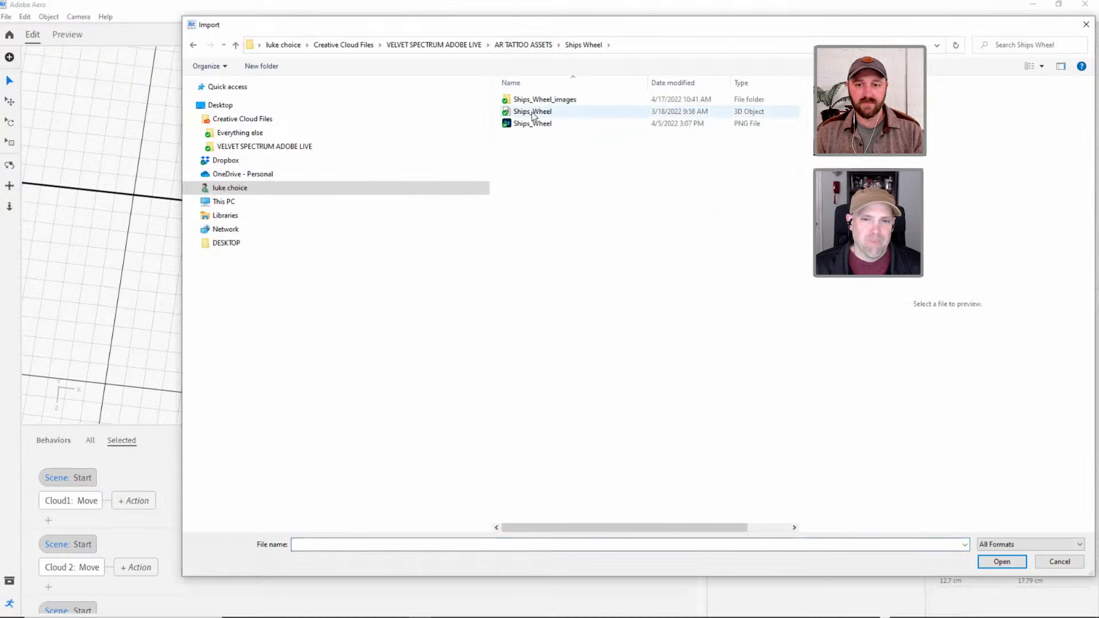
pyautogui.doubleClick(530, 111)
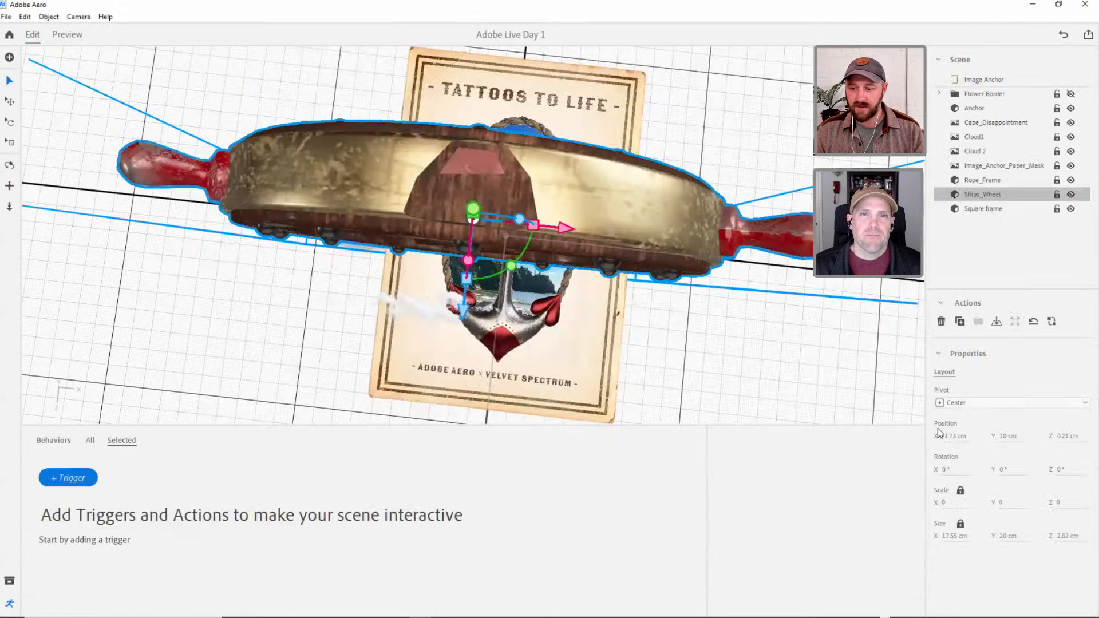
# Set the Ships_Wheel position to 0 cm on X, Y and Z.
pyautogui.click(951, 435)
pyautogui.write('0')
pyautogui.press('Tab')
pyautogui.write('0')
pyautogui.press('Tab')
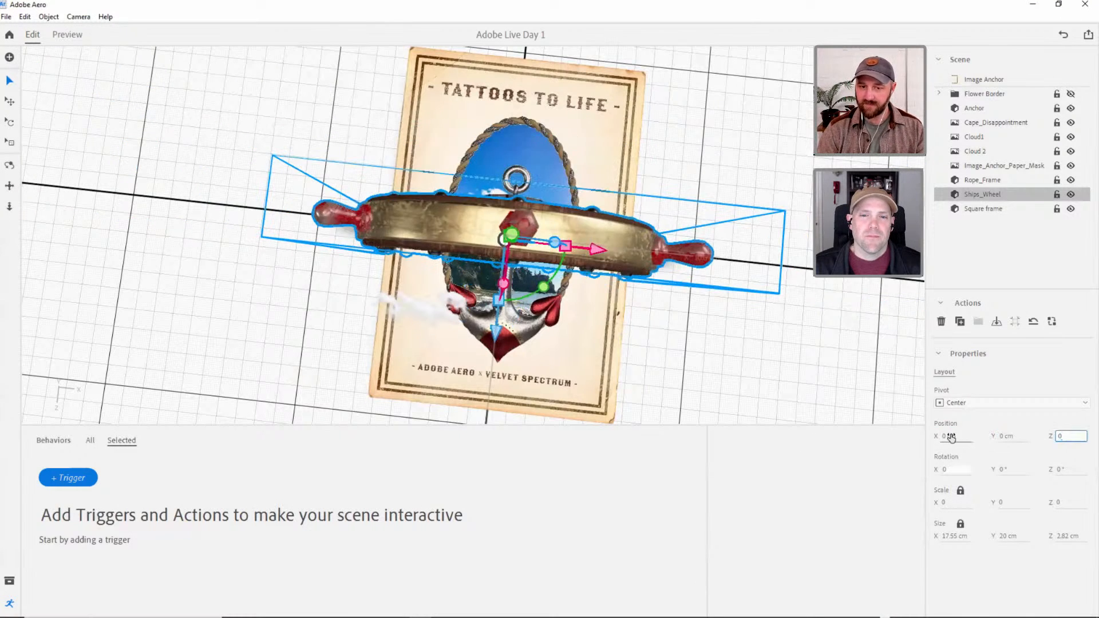
pyautogui.write('0')
pyautogui.press('Tab')
# Rotate the Ships_Wheel to 270° about X so it lies flat and parallel to the poster.
pyautogui.click(8, 124)
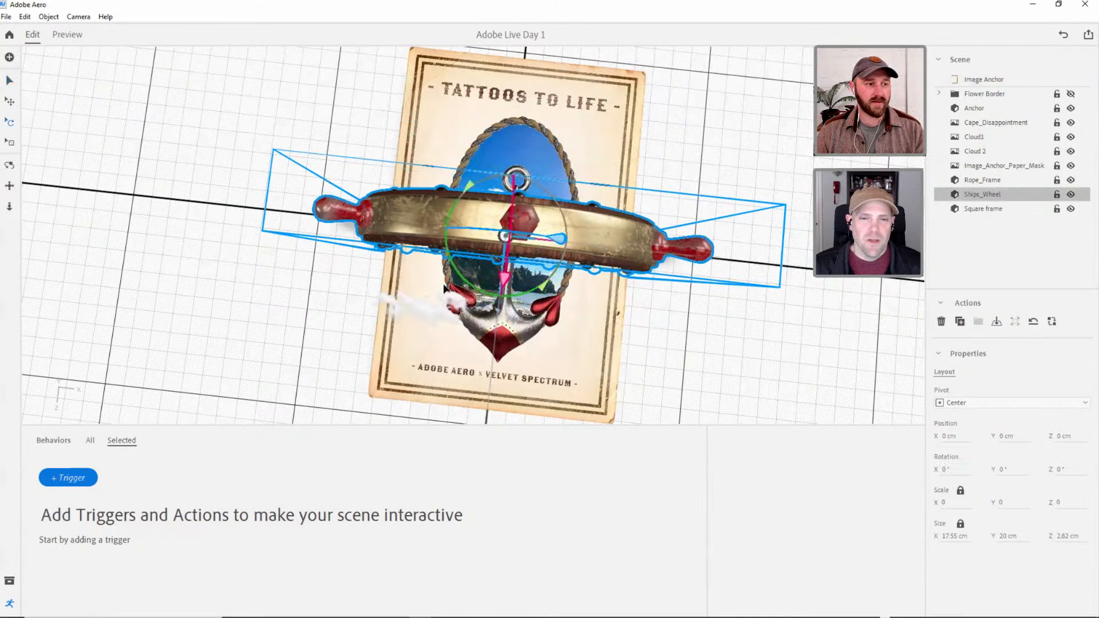
pyautogui.moveTo(506, 282); pyautogui.dragTo(513, 120)
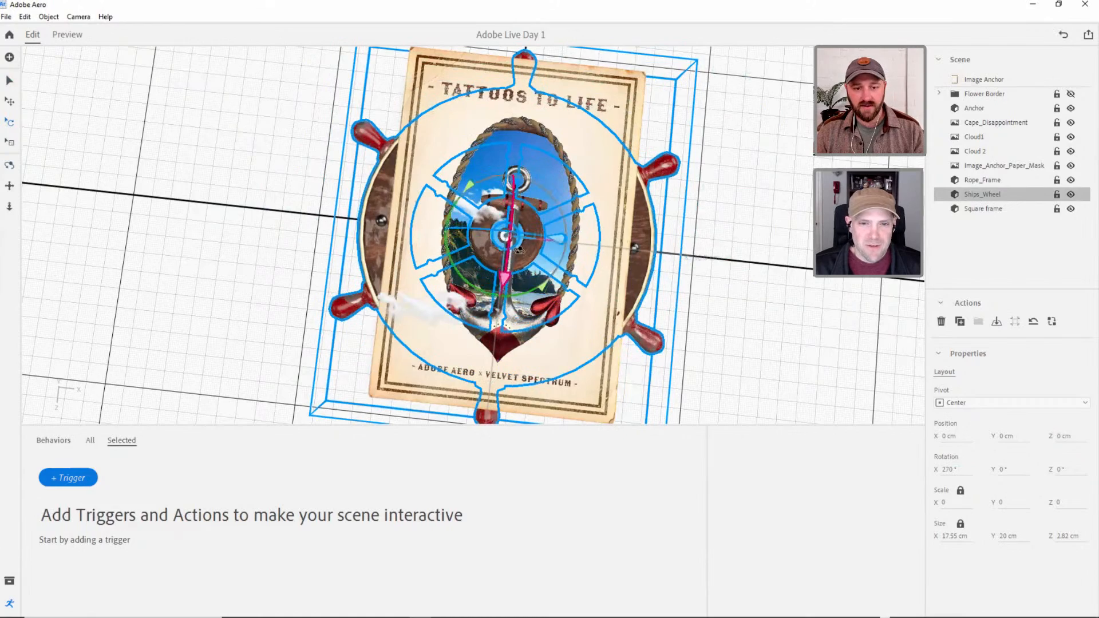
pyautogui.moveTo(514, 243); pyautogui.dragTo(536, 214, button='right')
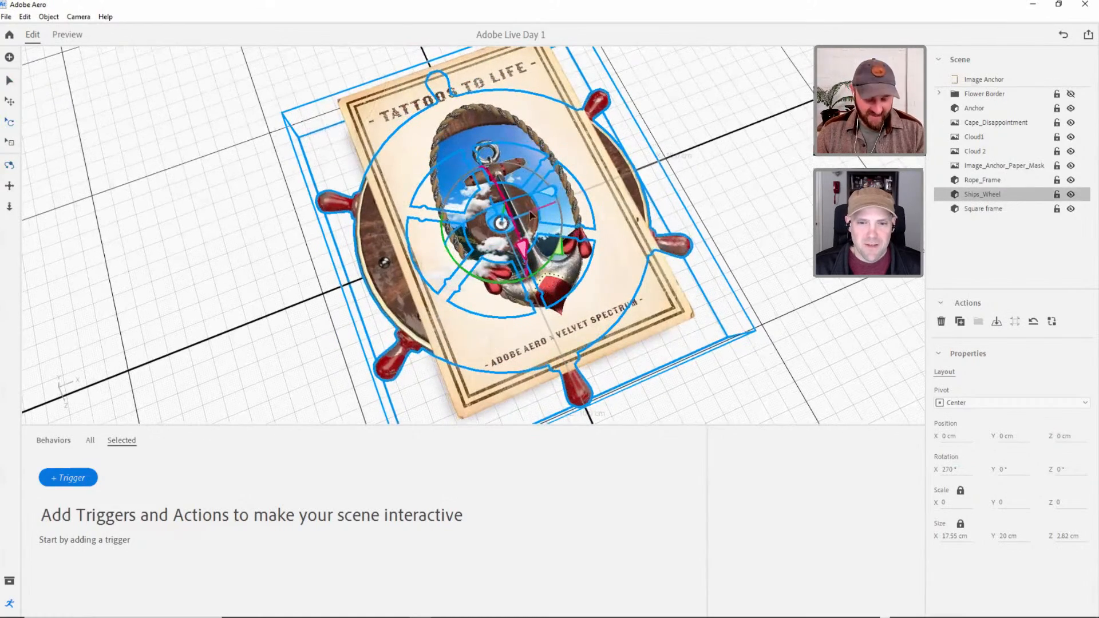
# Scale the Ships_Wheel down uniformly to about 5.43 by 6.19 cm, raise it to Y 3.7 cm, and move it over the upper rope frame.
pyautogui.press('v')
pyautogui.moveTo(513, 191); pyautogui.dragTo(447, 201)
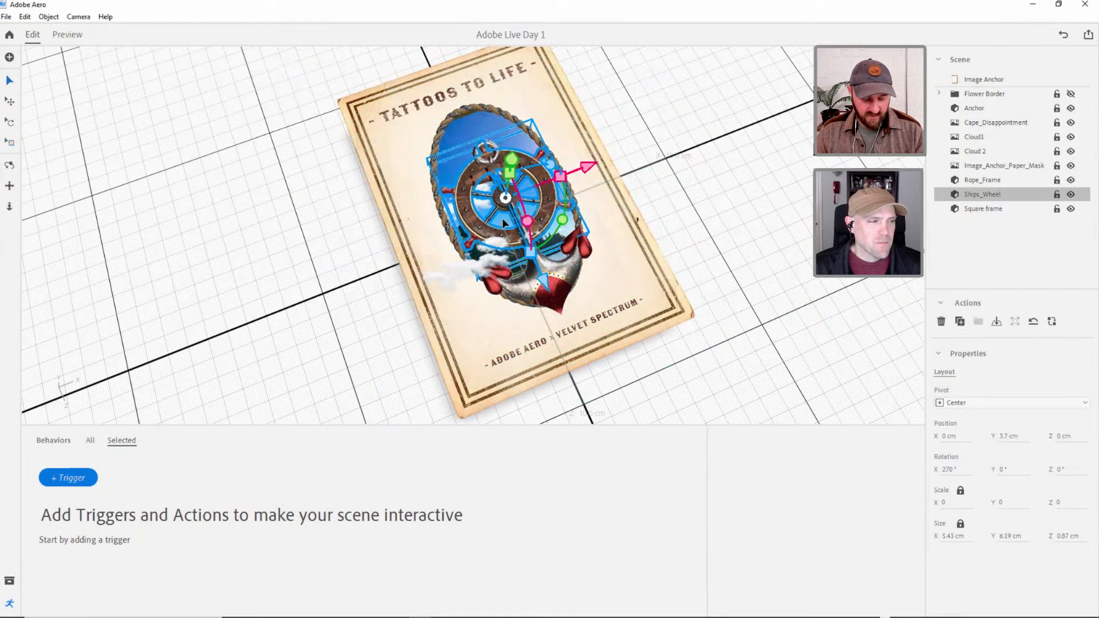
pyautogui.moveTo(543, 280); pyautogui.dragTo(517, 226)
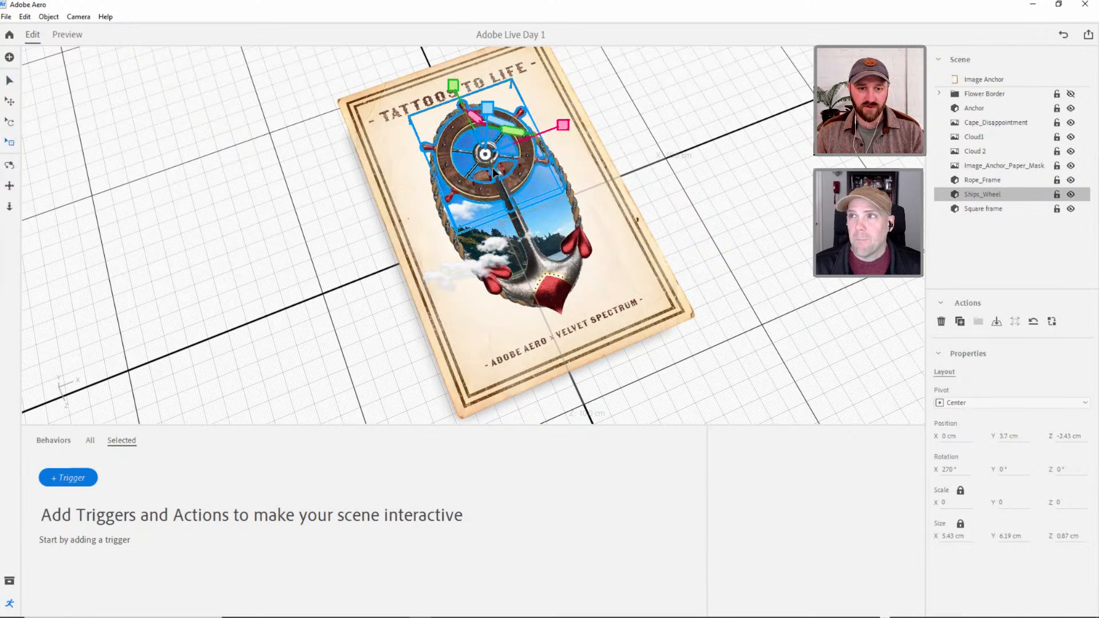
# Frame the Ships_Wheel up close, nudge it down the poster to about Z -2.33 cm, and deselect it.
pyautogui.press('f')
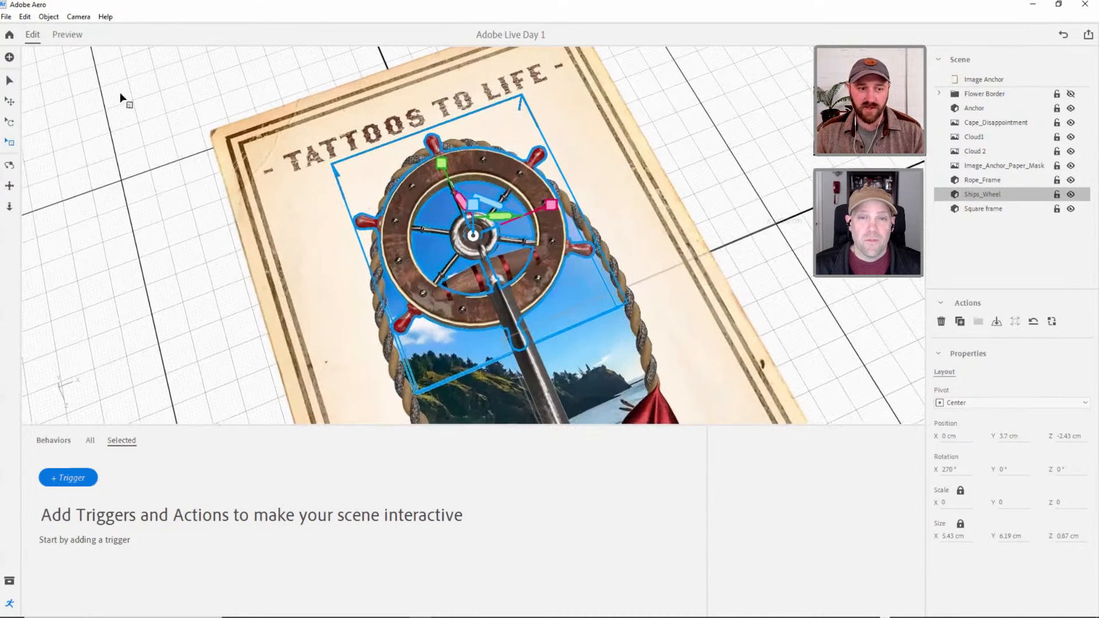
pyautogui.click(10, 81)
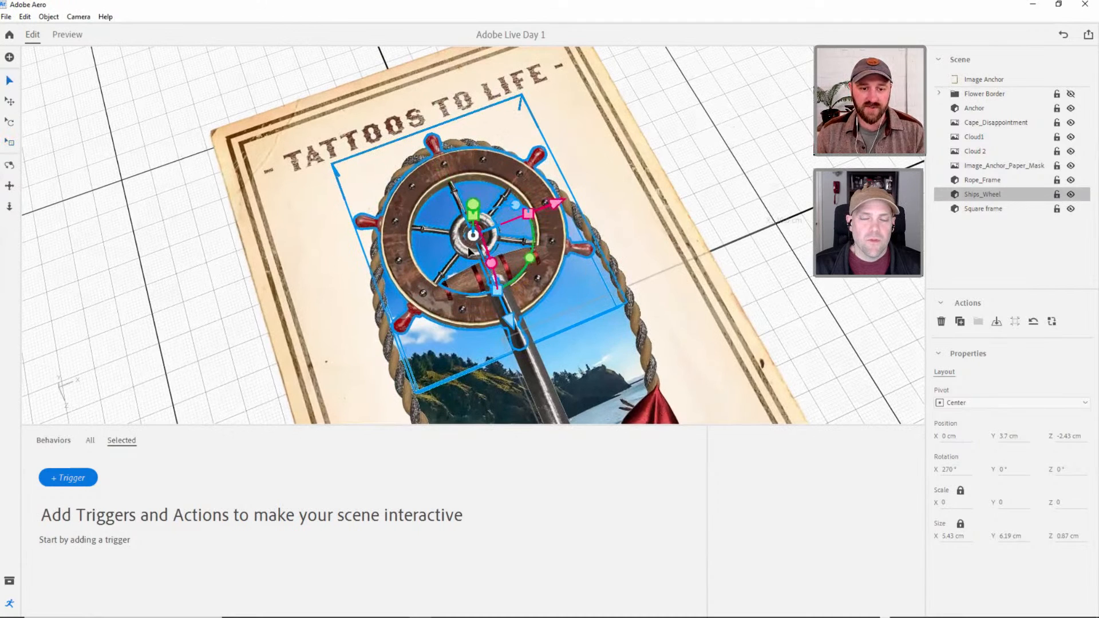
pyautogui.press('d')
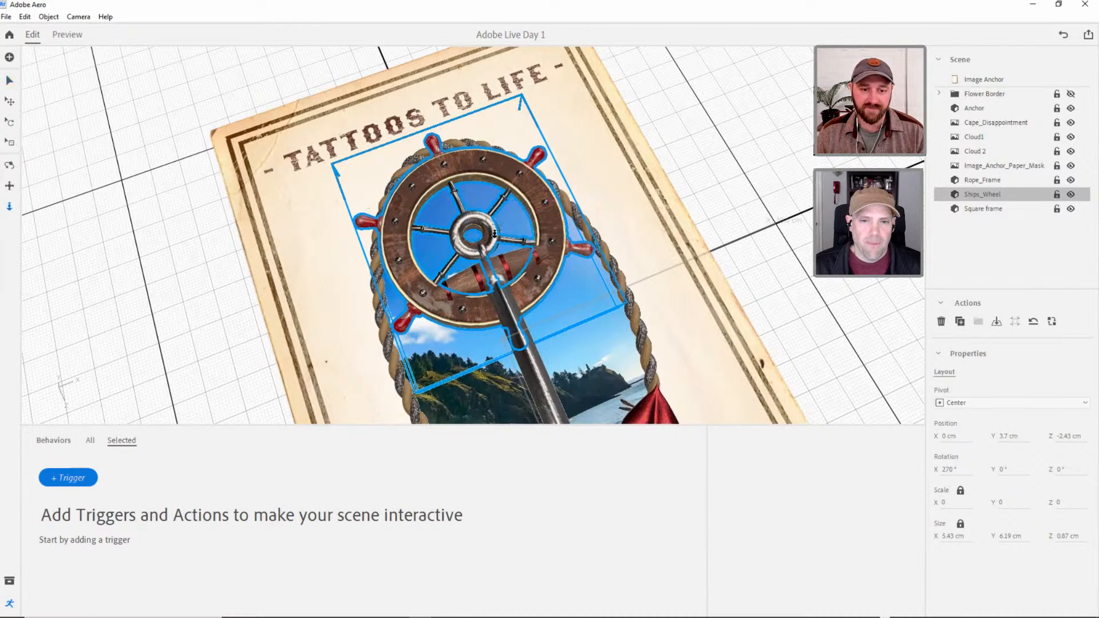
pyautogui.moveTo(498, 230); pyautogui.dragTo(500, 312, button='right')
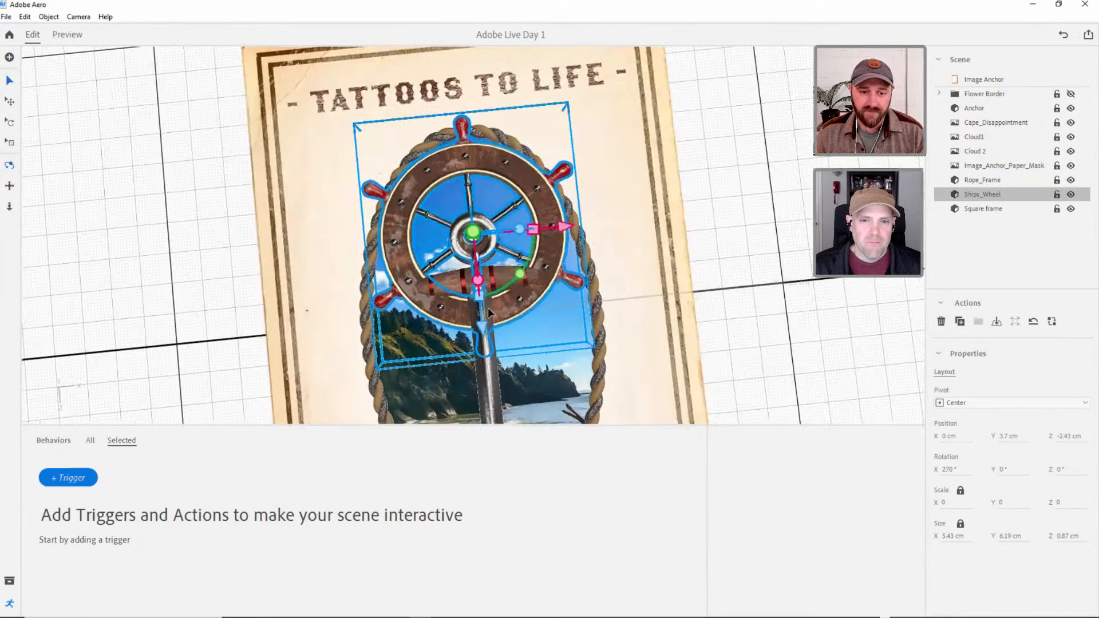
pyautogui.moveTo(483, 325); pyautogui.dragTo(483, 331)
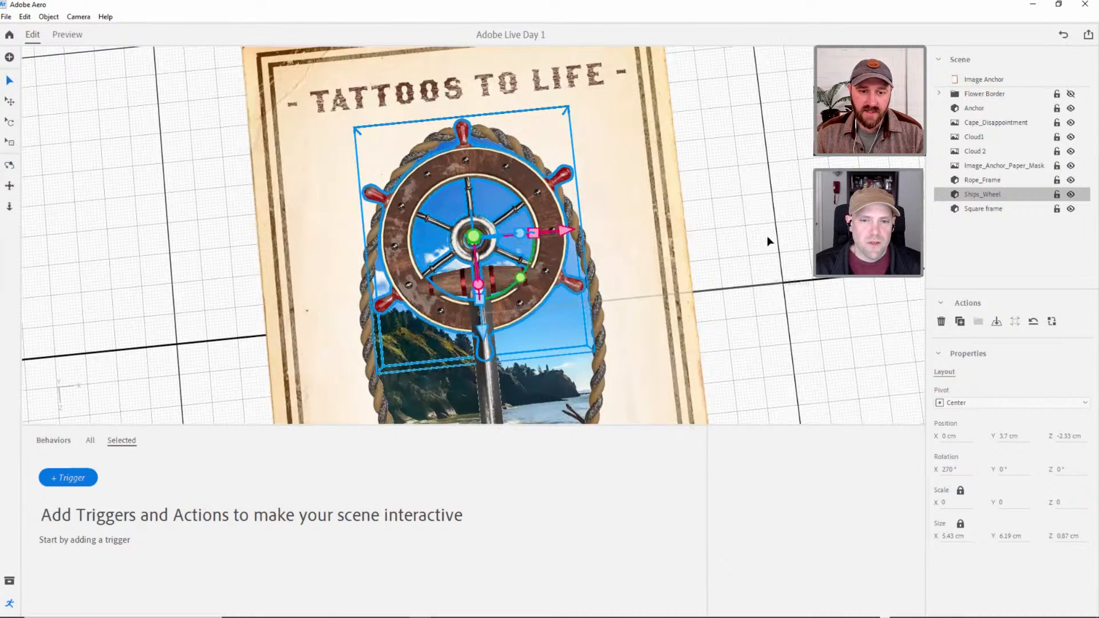
pyautogui.click(768, 238)
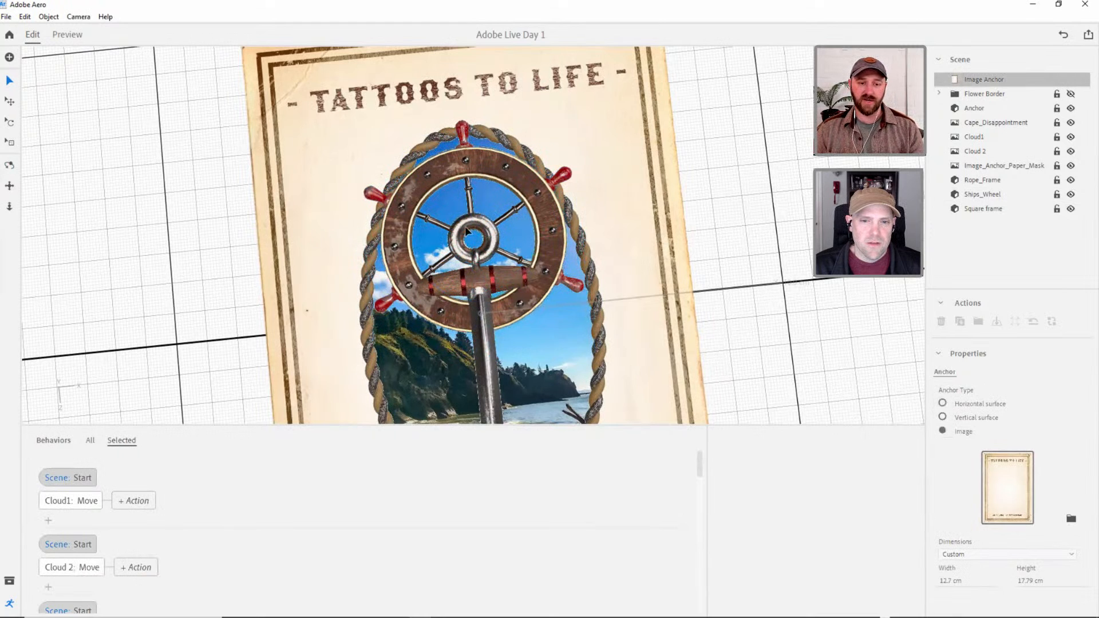
# Scale the Anchor and Ships_Wheel together to 0.9, shift both slightly down the poster, and deselect them.
pyautogui.moveTo(515, 231); pyautogui.dragTo(548, 192, button='middle')
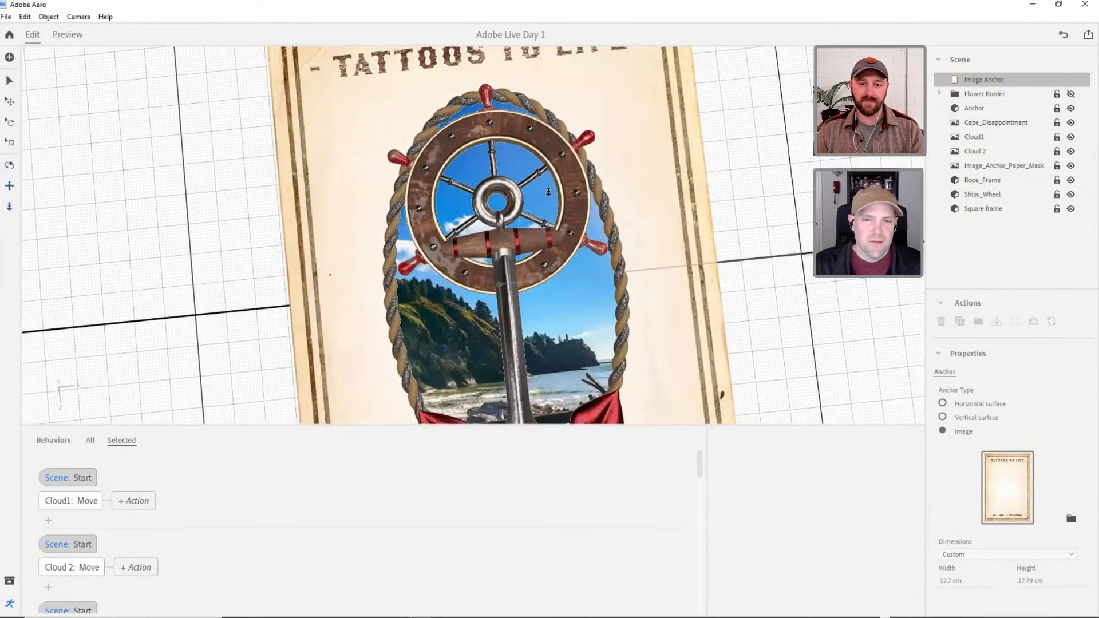
pyautogui.scroll(-5, 543, 211)
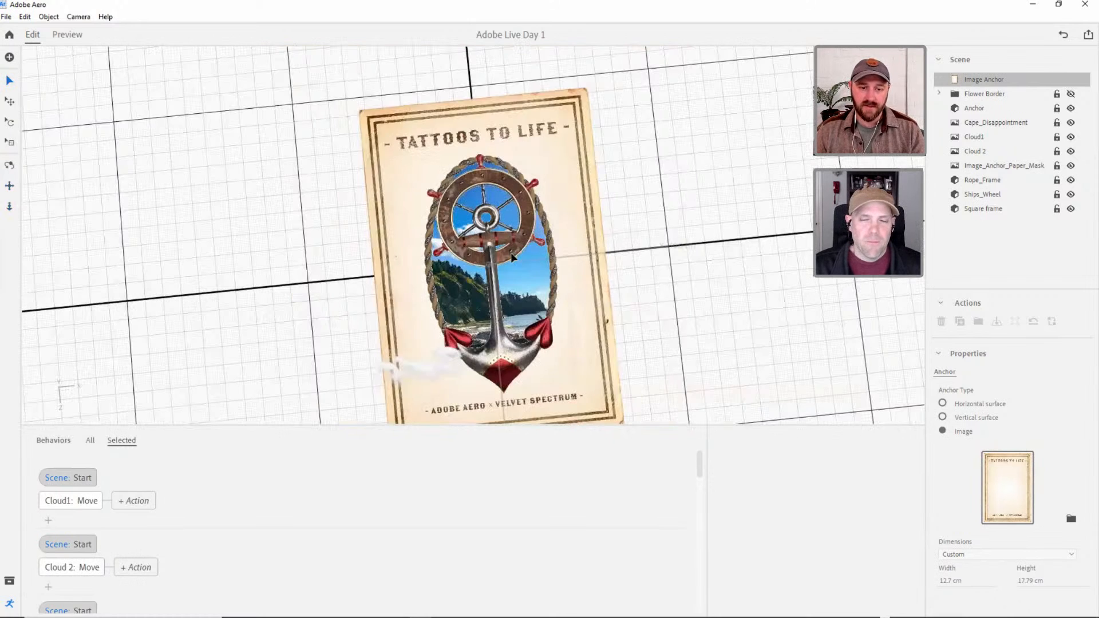
pyautogui.click(487, 244)
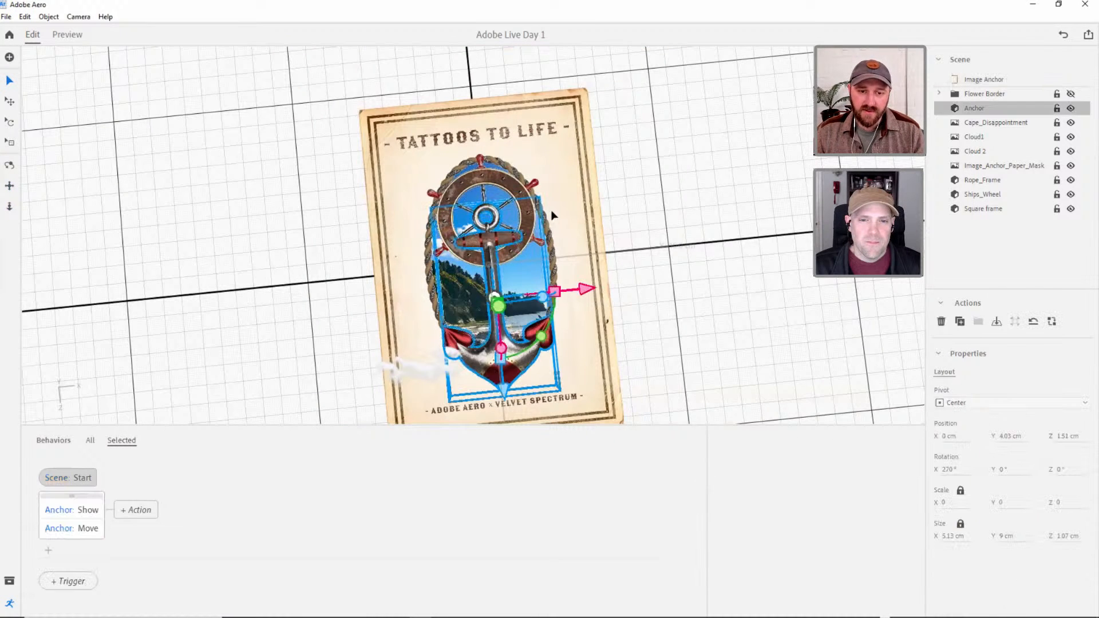
pyautogui.keyDown('shift'); pyautogui.click(503, 184); pyautogui.keyUp('shift')
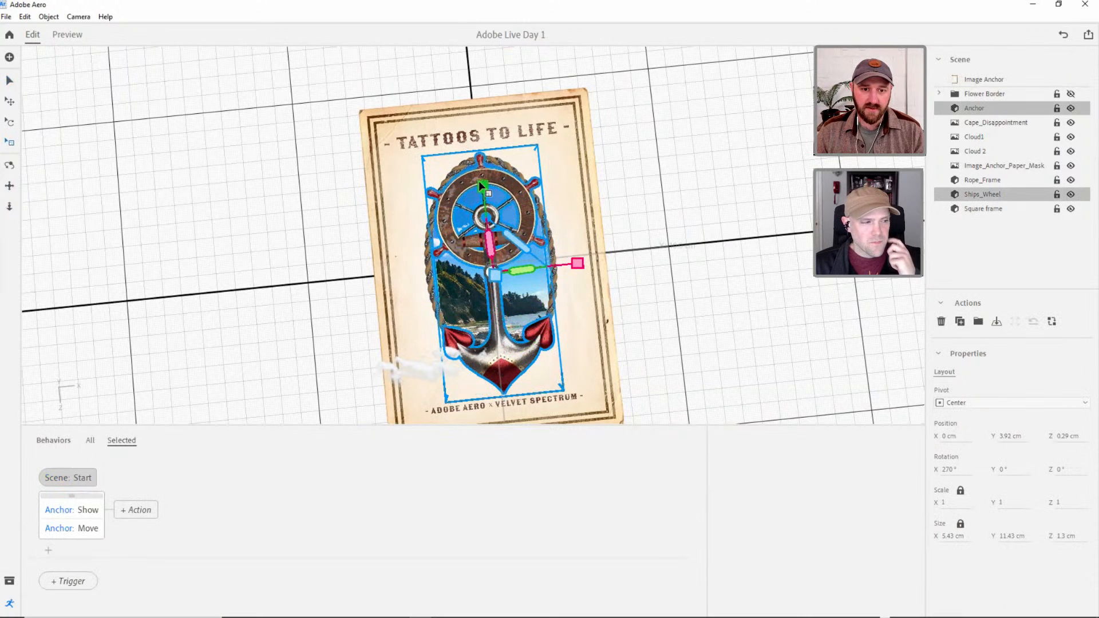
pyautogui.moveTo(478, 180); pyautogui.dragTo(486, 193)
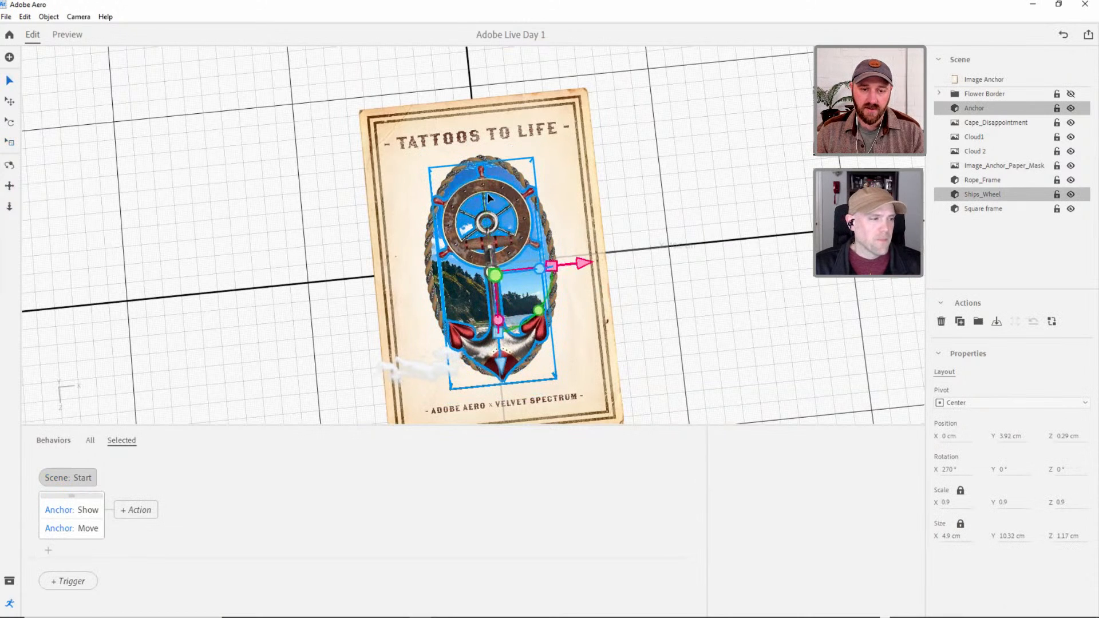
pyautogui.moveTo(502, 356); pyautogui.dragTo(501, 368)
pyautogui.click(690, 289)
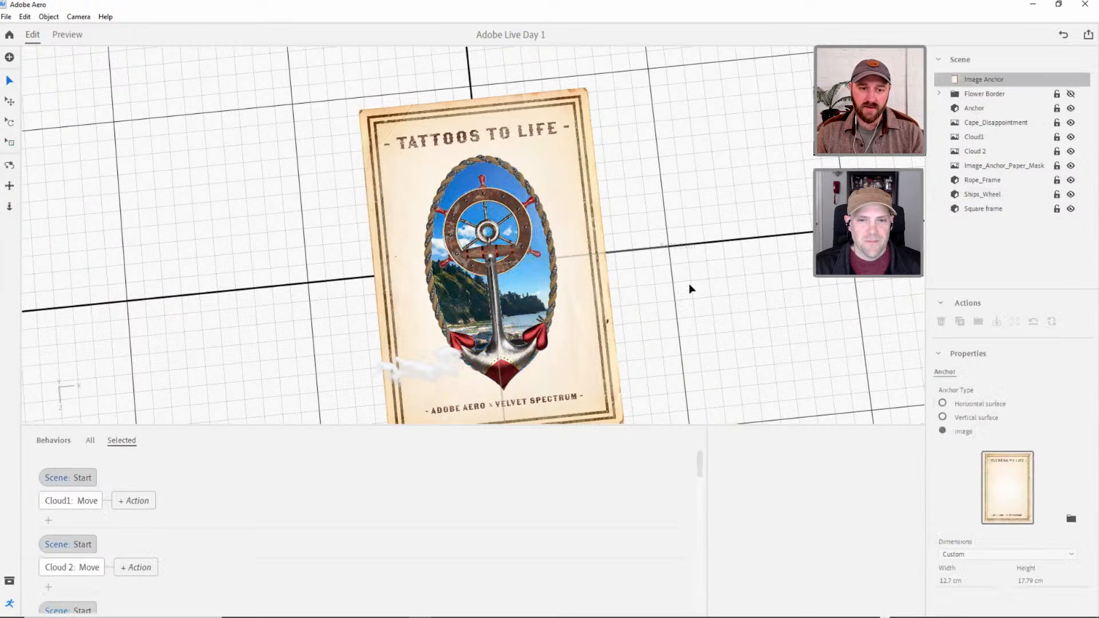
# Lower the Ships_Wheel toward the poster to about Y 3.47 cm.
pyautogui.moveTo(502, 198); pyautogui.dragTo(461, 132, button='right')
pyautogui.click(496, 227)
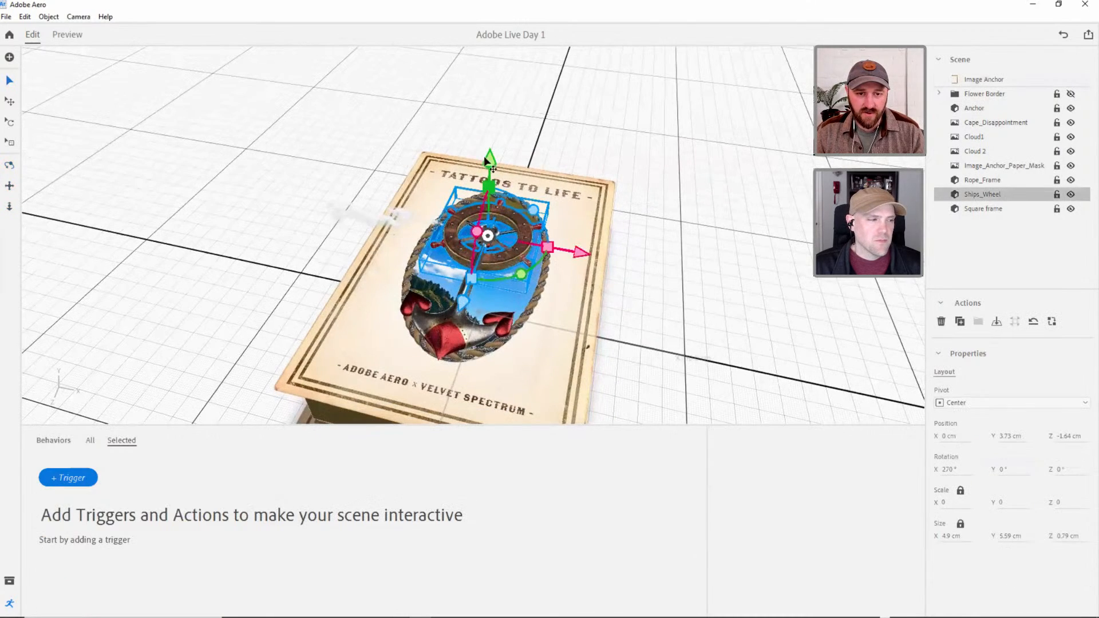
pyautogui.moveTo(486, 162); pyautogui.dragTo(487, 168)
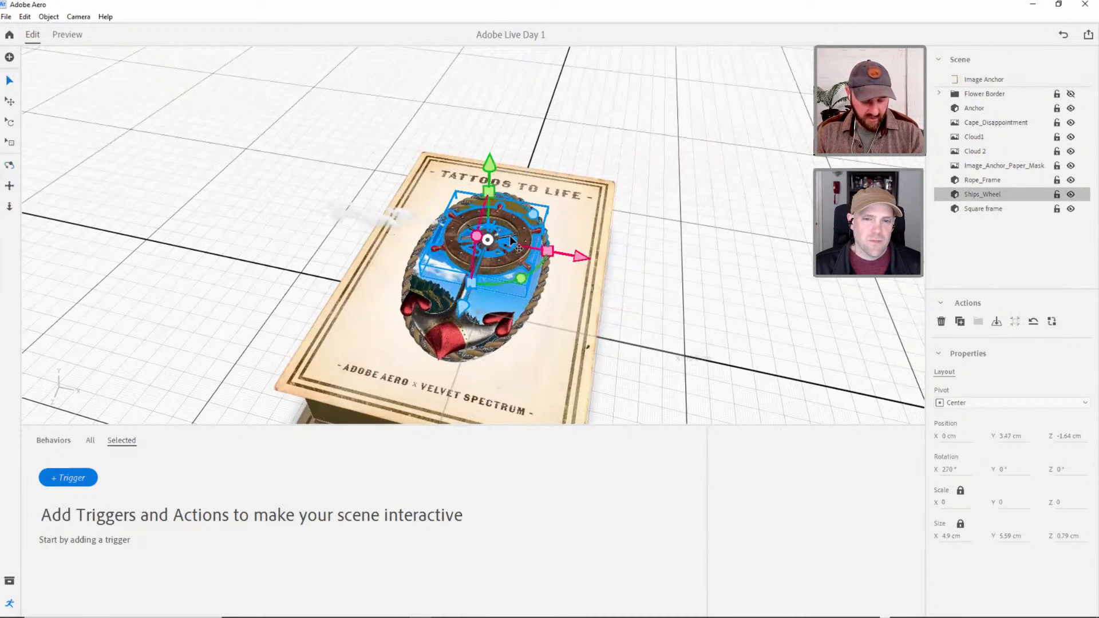
# Add a Tap trigger with a Rotate action to the Ships_Wheel.
pyautogui.scroll(5, 509, 235)
pyautogui.moveTo(509, 235); pyautogui.dragTo(504, 260, button='right')
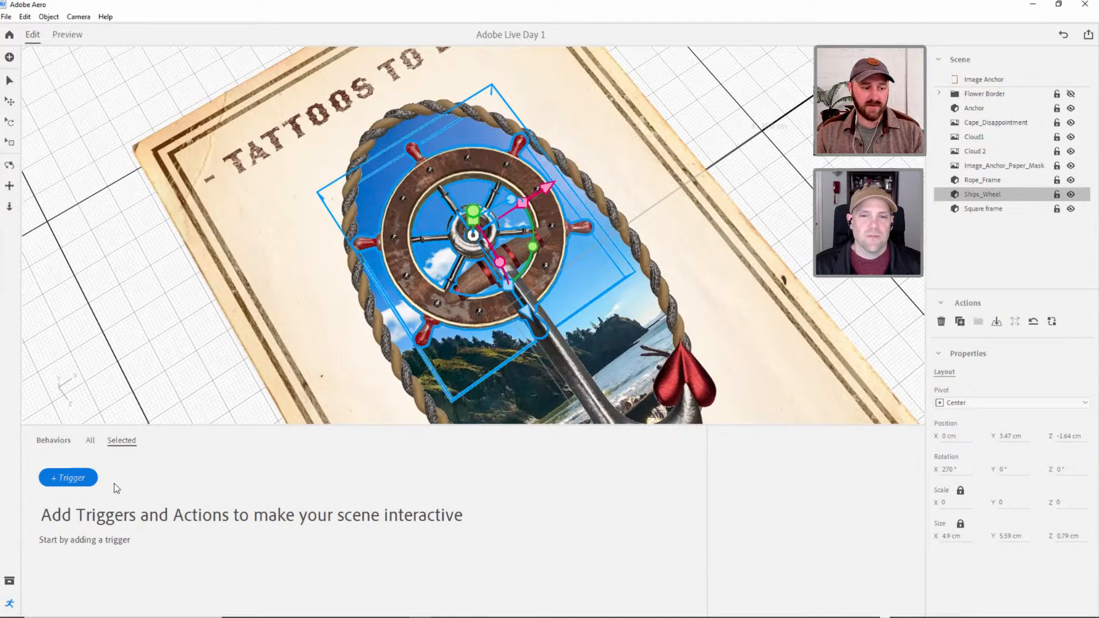
pyautogui.click(81, 478)
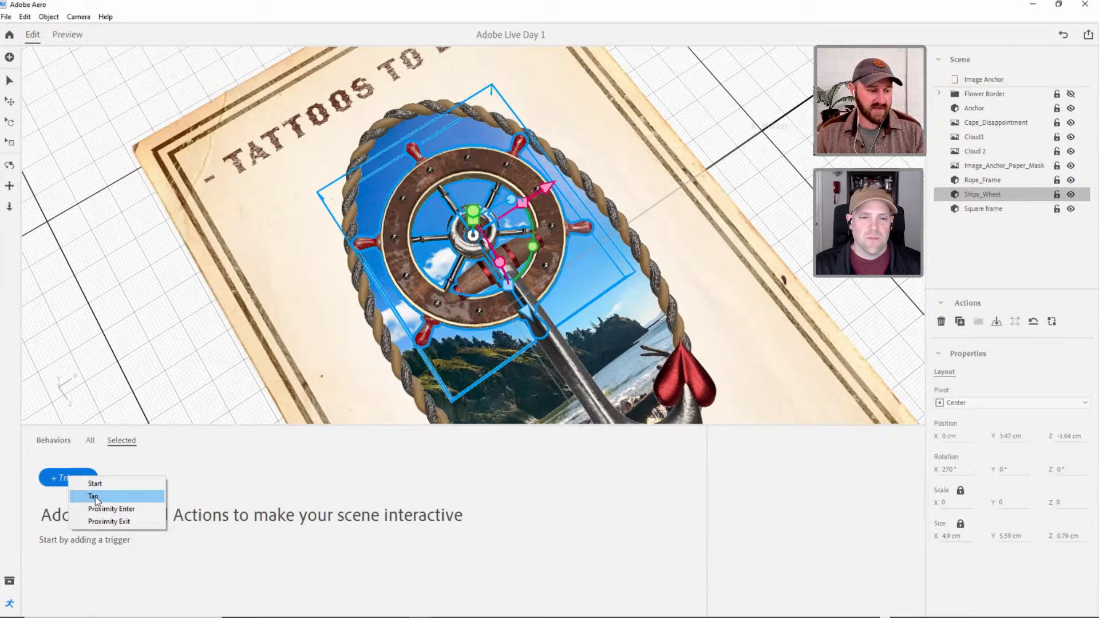
pyautogui.click(95, 497)
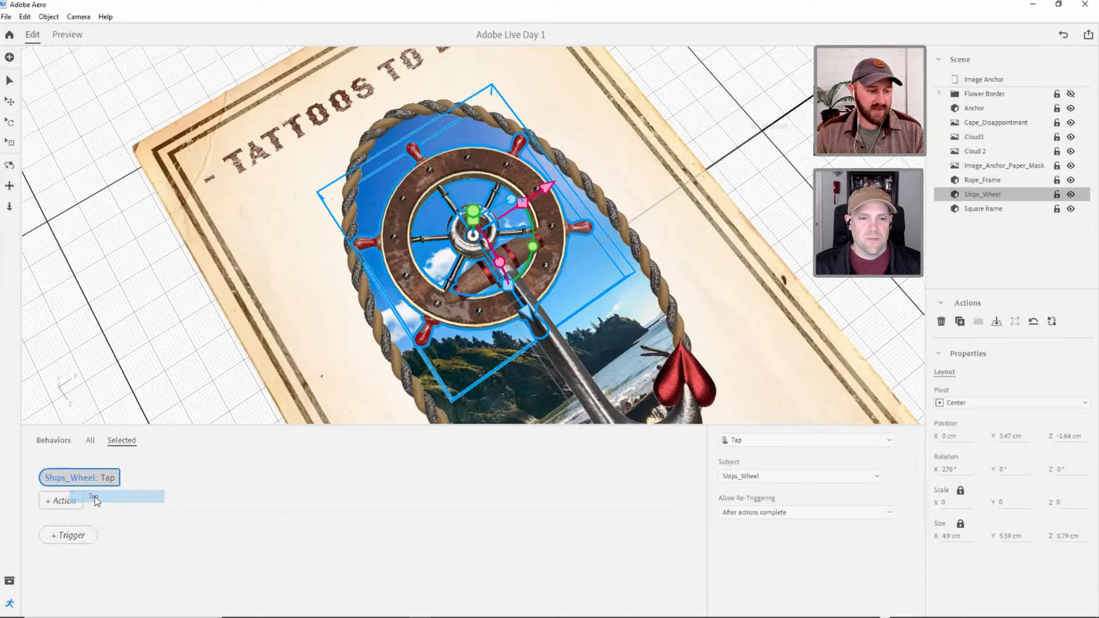
pyautogui.click(57, 503)
pyautogui.click(86, 446)
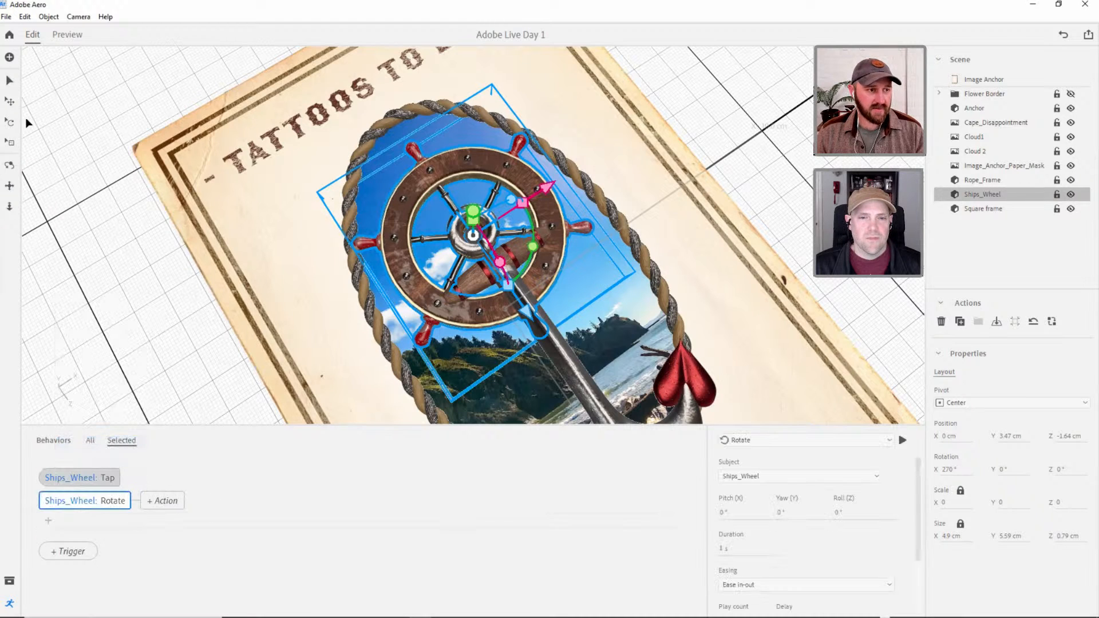
# Deselect the Ships_Wheel to inspect its placement, and reselect it with its Rotate action's settings open.
pyautogui.click(9, 80)
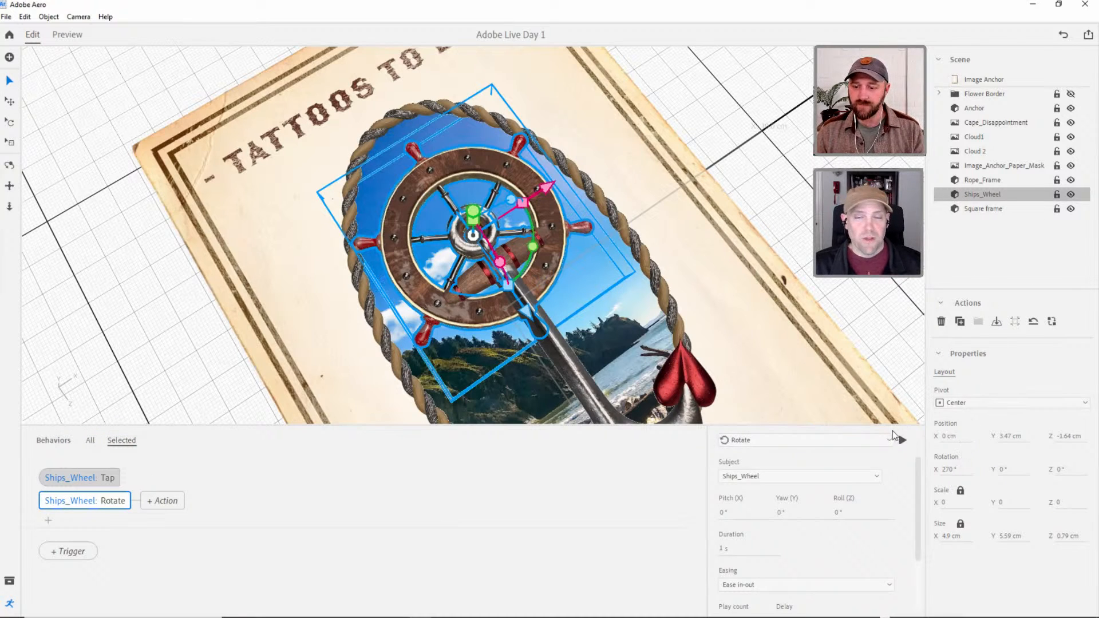
pyautogui.click(757, 216)
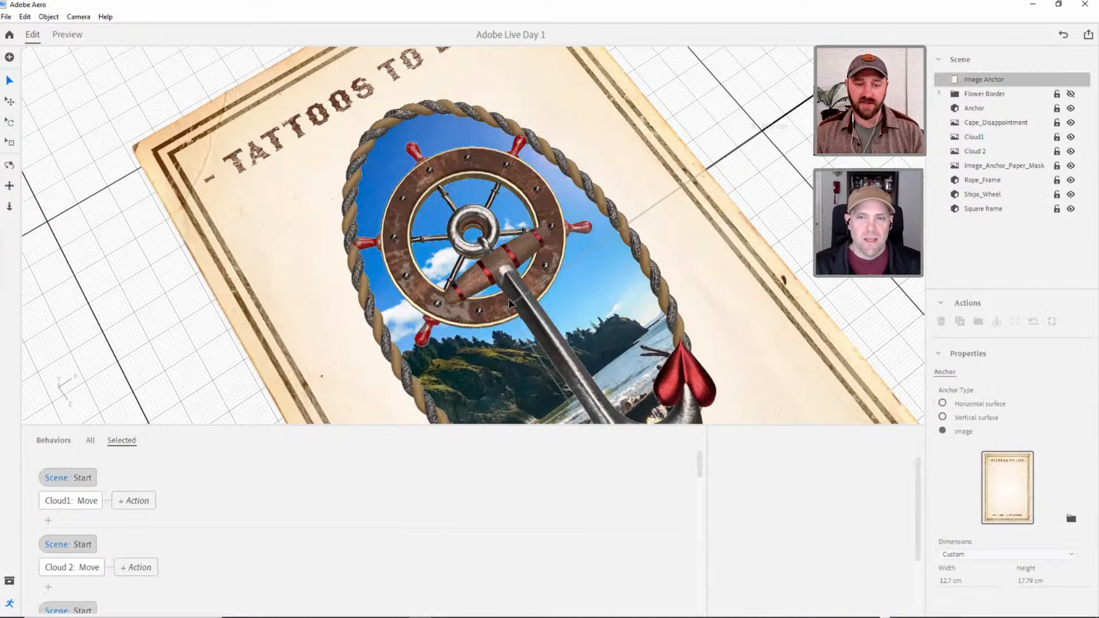
pyautogui.moveTo(513, 298)
pyautogui.mouseDown(button='right')
pyautogui.moveTo(547, 182)
pyautogui.moveTo(514, 305)
pyautogui.mouseUp(button='right')
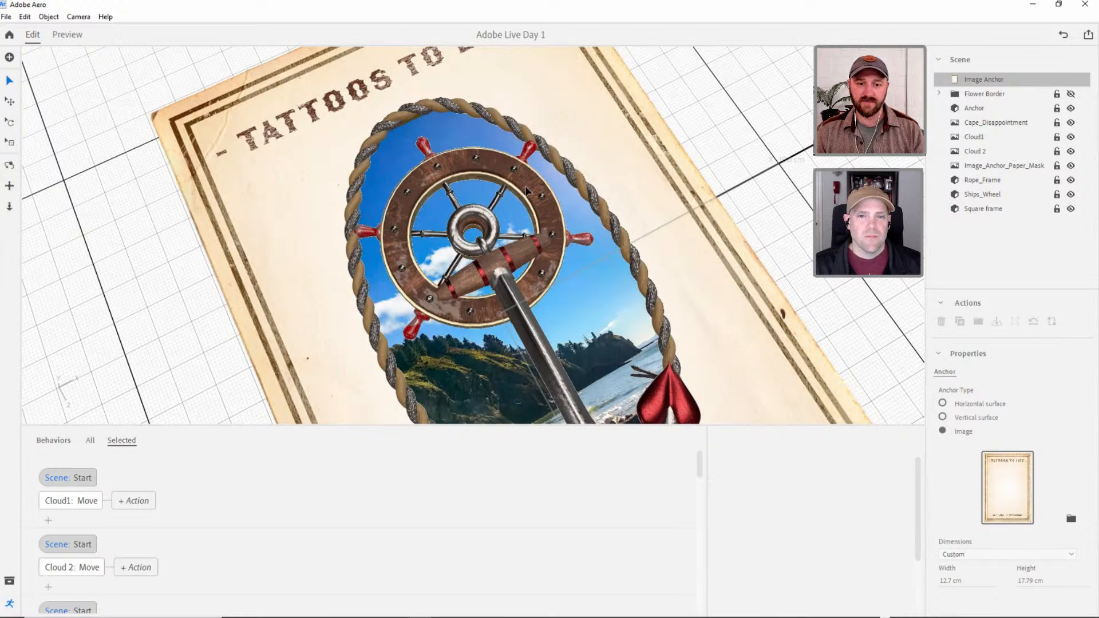
pyautogui.click(526, 191)
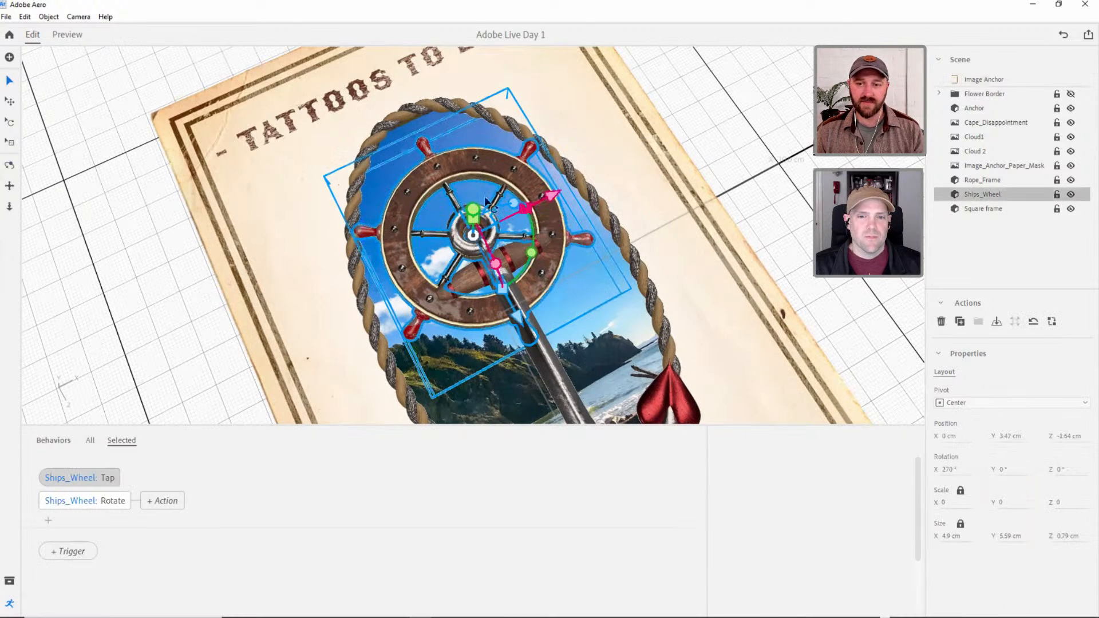
pyautogui.click(111, 497)
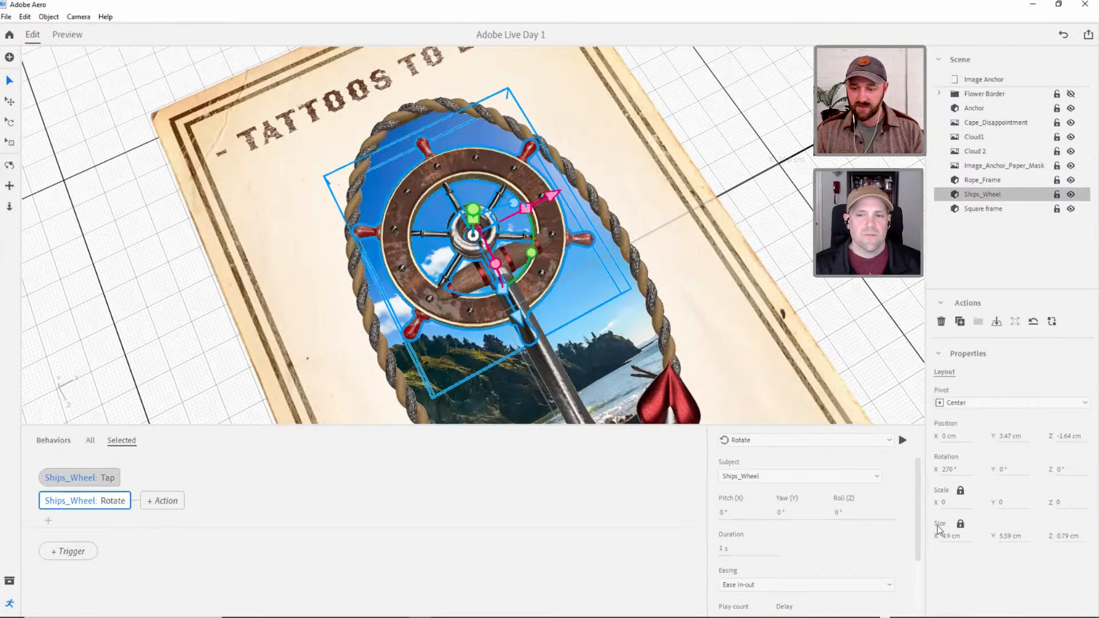
# Try rotating the Ships_Wheel object to 13° about Z to test the axis, and undo the rotation.
pyautogui.click(1060, 470)
pyautogui.write('13')
pyautogui.press('Return')
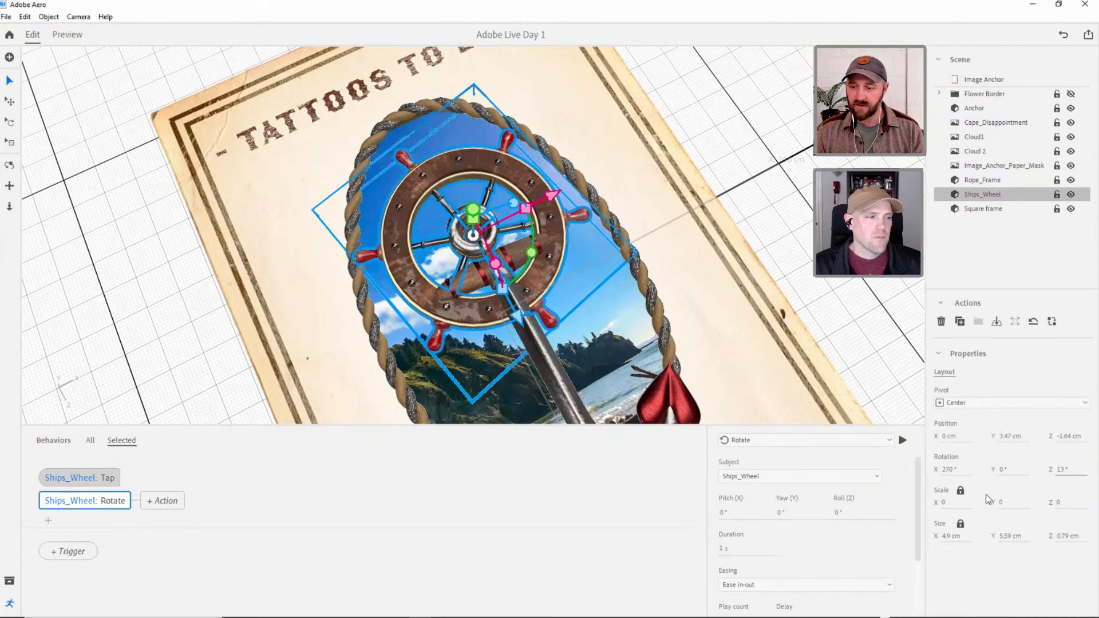
pyautogui.hotkey('ctrl', 'z')
# Set the Rotate action's roll to 360° and enlarge the Behaviors area to reveal its play count and delay settings.
pyautogui.click(837, 515)
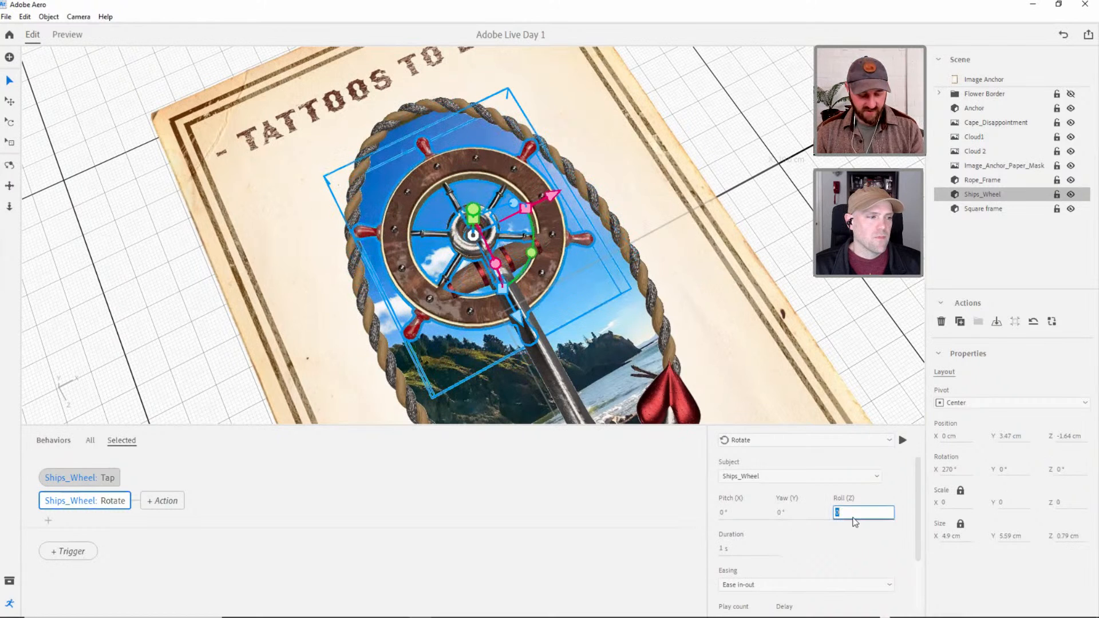
pyautogui.press('Tab')
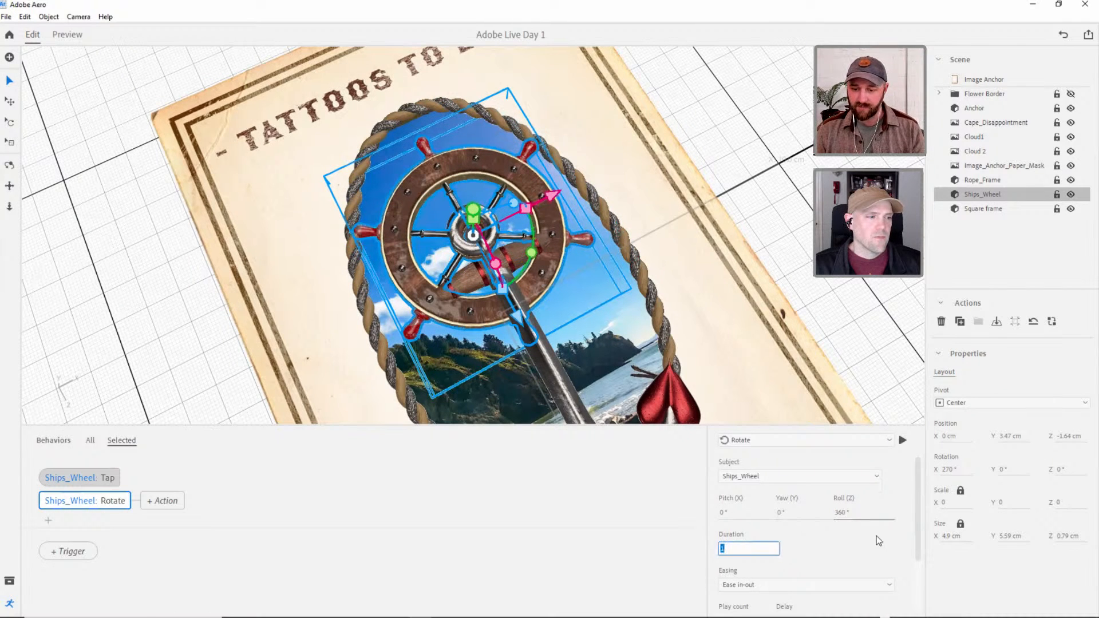
pyautogui.click(918, 519)
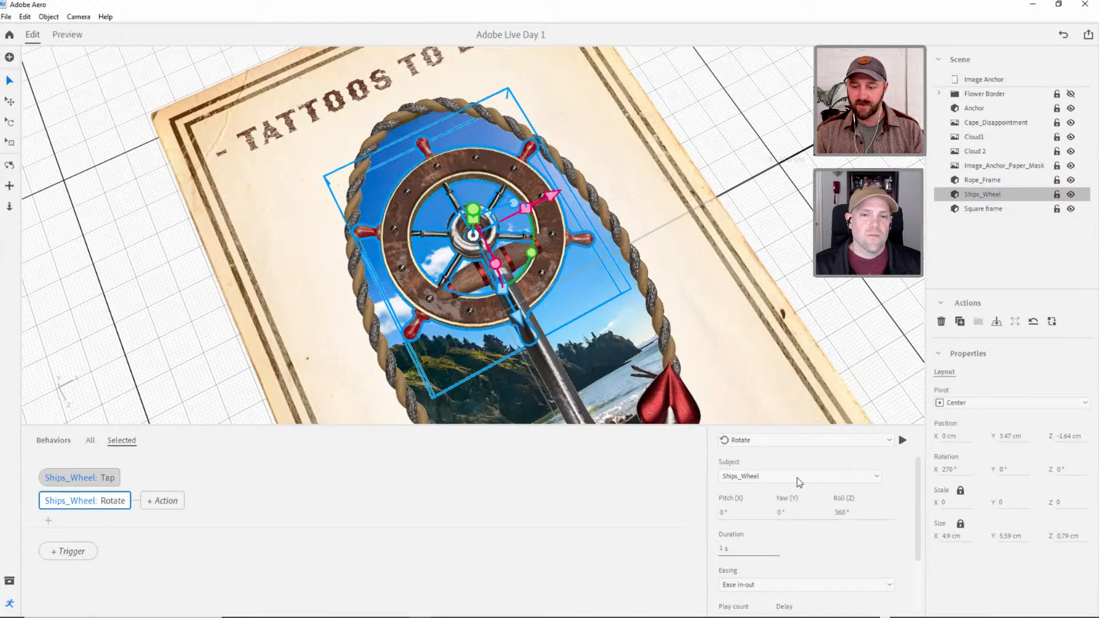
pyautogui.moveTo(918, 506)
pyautogui.mouseDown()
pyautogui.moveTo(921, 525)
pyautogui.moveTo(919, 497)
pyautogui.mouseUp()
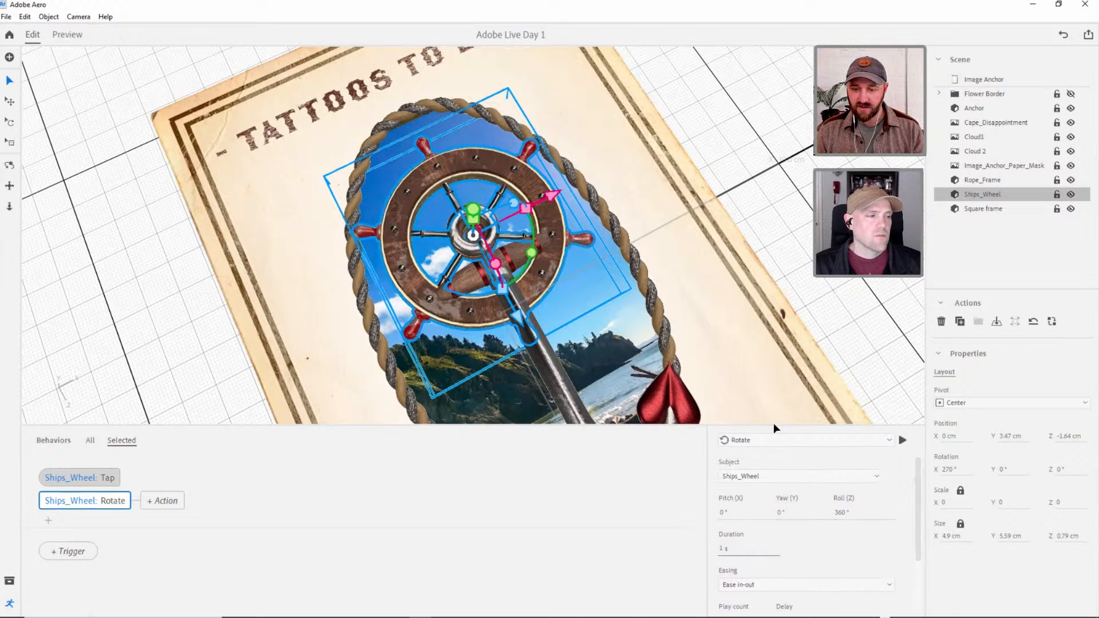
pyautogui.moveTo(774, 424); pyautogui.dragTo(761, 373)
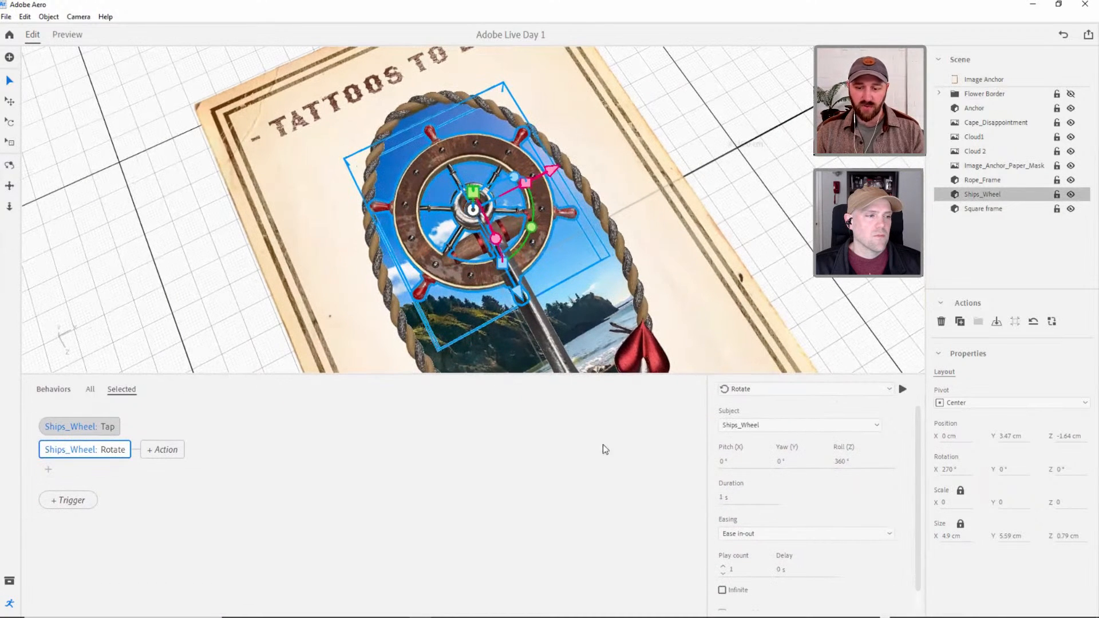
# Set the Ships_Wheel Rotate action's duration to 5 s and make it play infinitely, back and forth.
pyautogui.moveTo(919, 490); pyautogui.dragTo(915, 523)
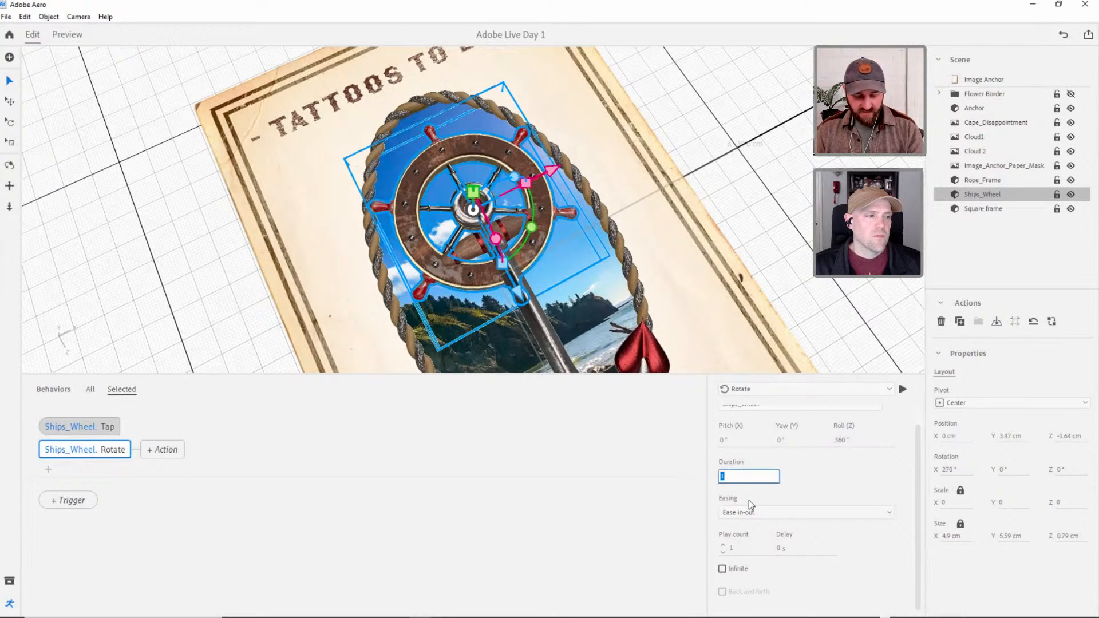
pyautogui.write('5')
pyautogui.press('Return')
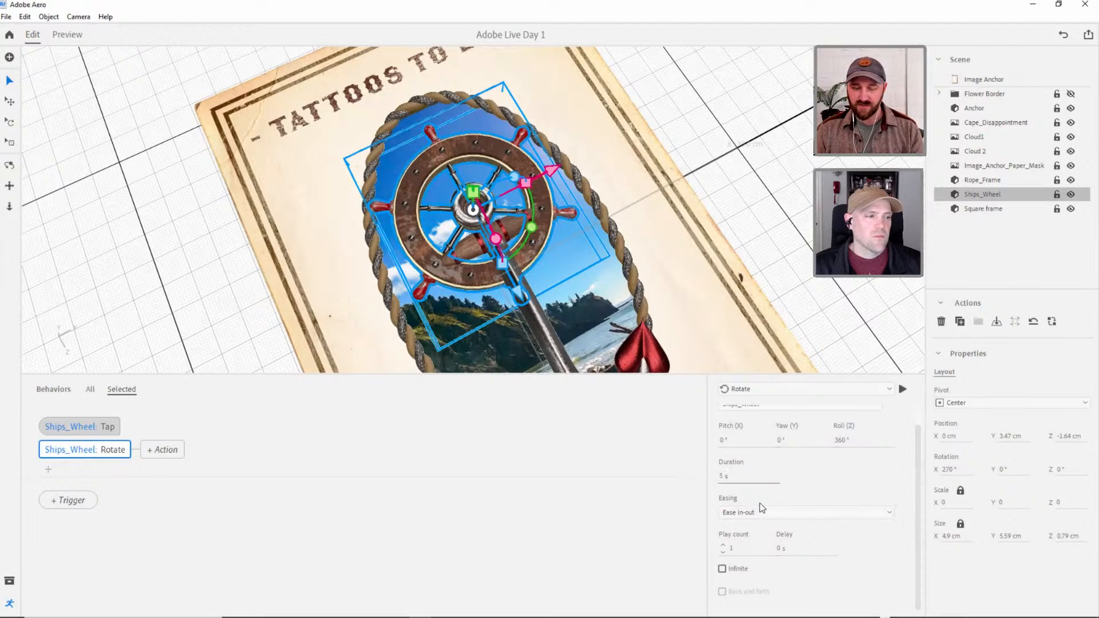
pyautogui.click(723, 545)
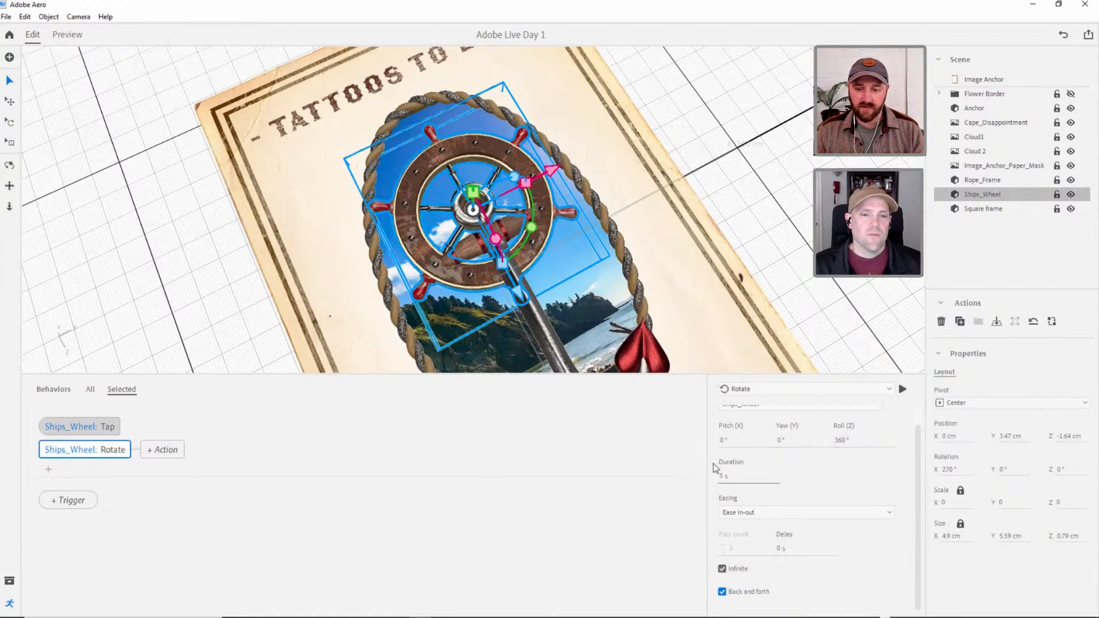
# Preview the scene to test the ship's wheel rotation on tap, and return to editing.
pyautogui.click(71, 34)
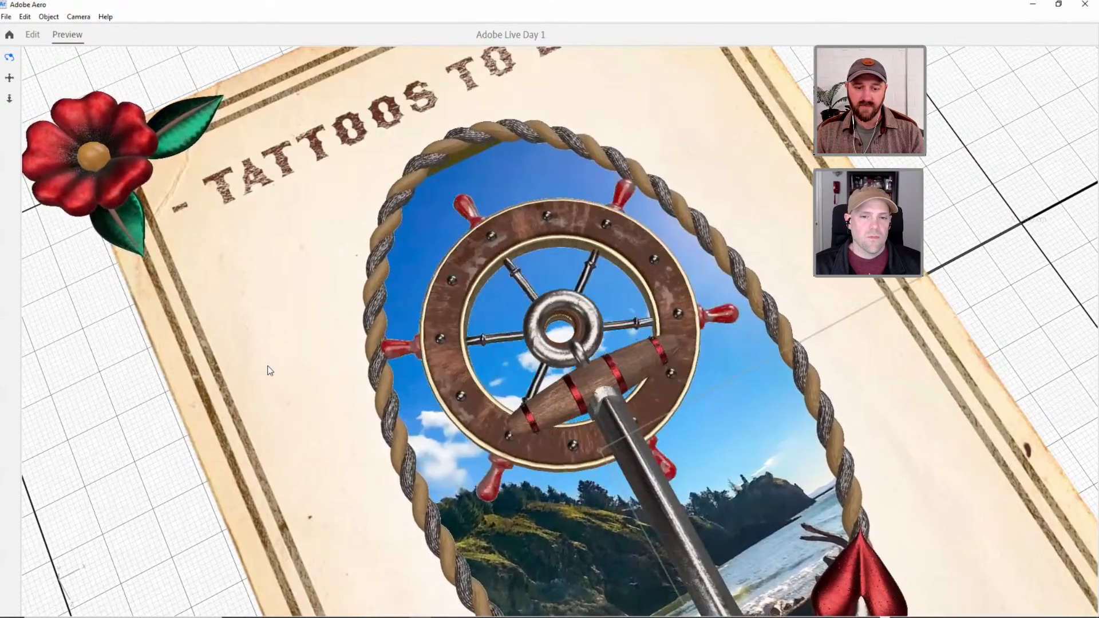
pyautogui.moveTo(234, 352); pyautogui.dragTo(550, 306)
pyautogui.click(9, 57)
pyautogui.click(32, 34)
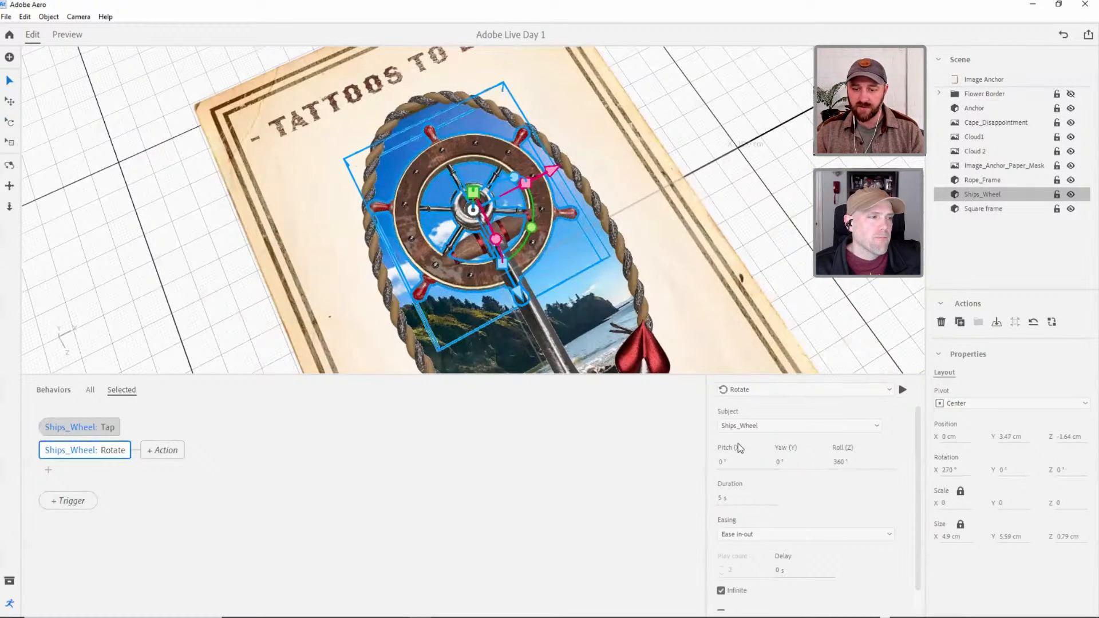
# Set the Rotate action's duration to 3 s and preview the spinning wheel on the full poster.
pyautogui.click(725, 497)
pyautogui.click(850, 495)
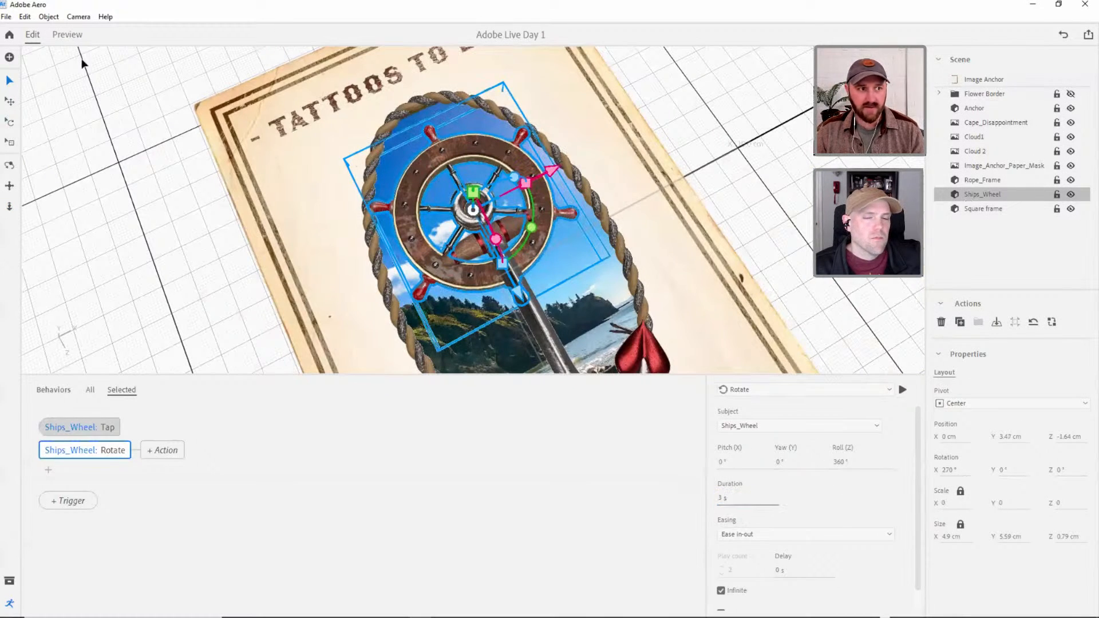
pyautogui.click(65, 35)
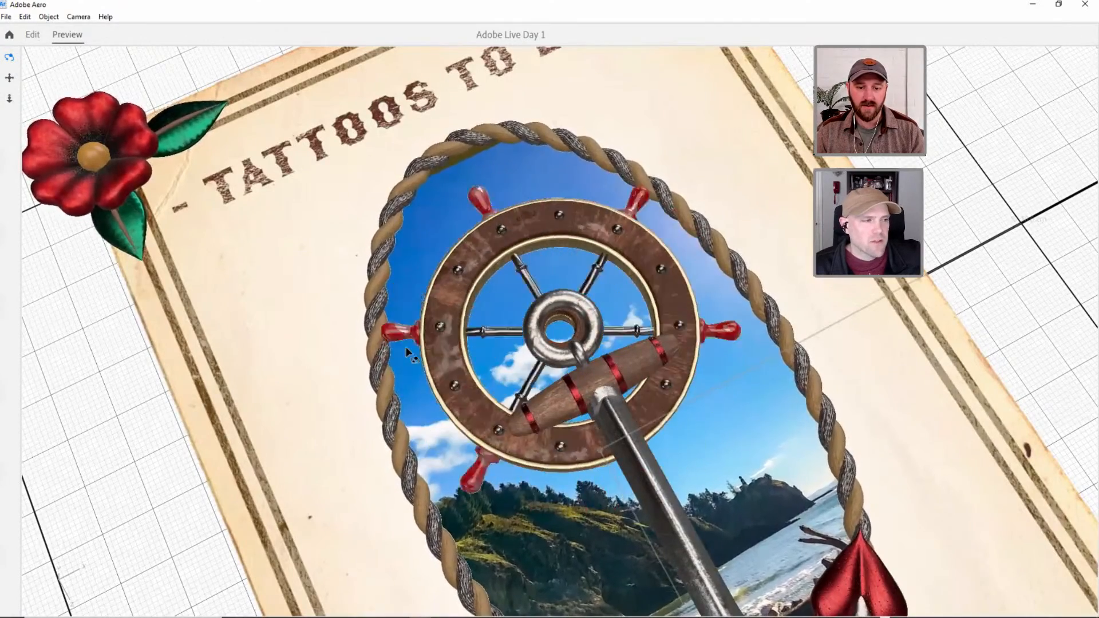
pyautogui.scroll(-5, 543, 300)
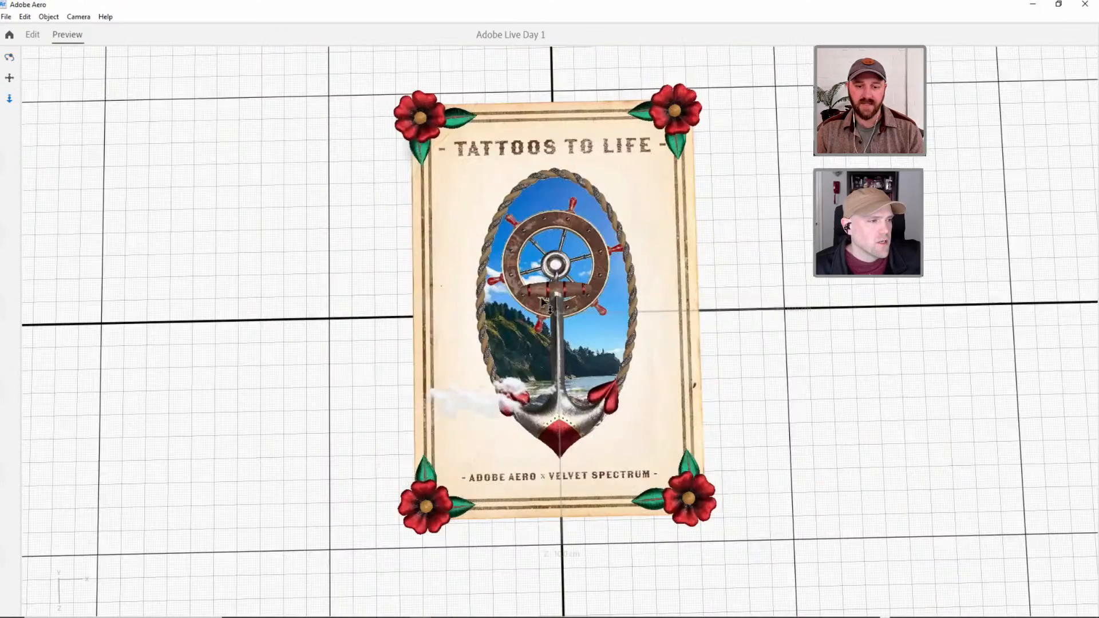
pyautogui.scroll(-2, 543, 299)
pyautogui.scroll(2, 561, 260)
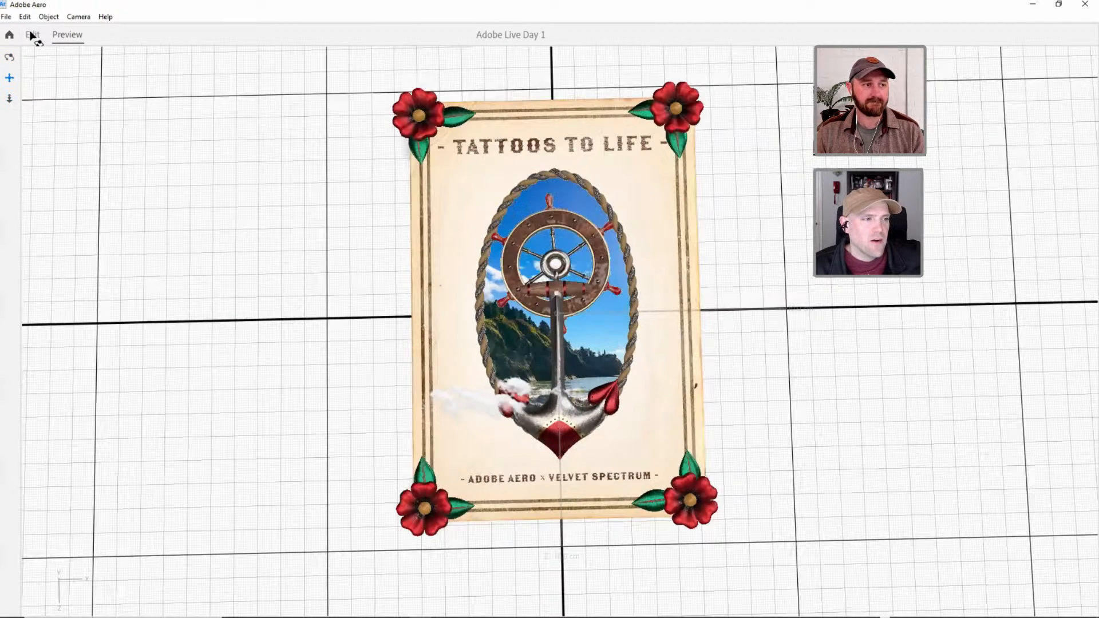
pyautogui.click(32, 36)
# Shrink the Behaviors area to give the scene view more room around the whole poster.
pyautogui.click(126, 151)
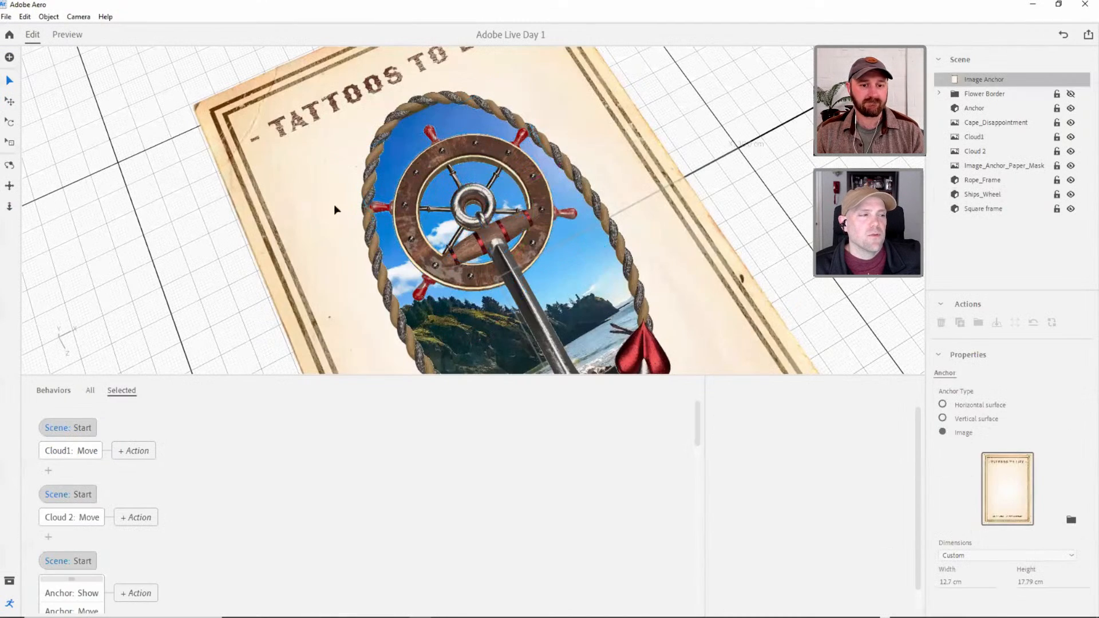
pyautogui.click(523, 180)
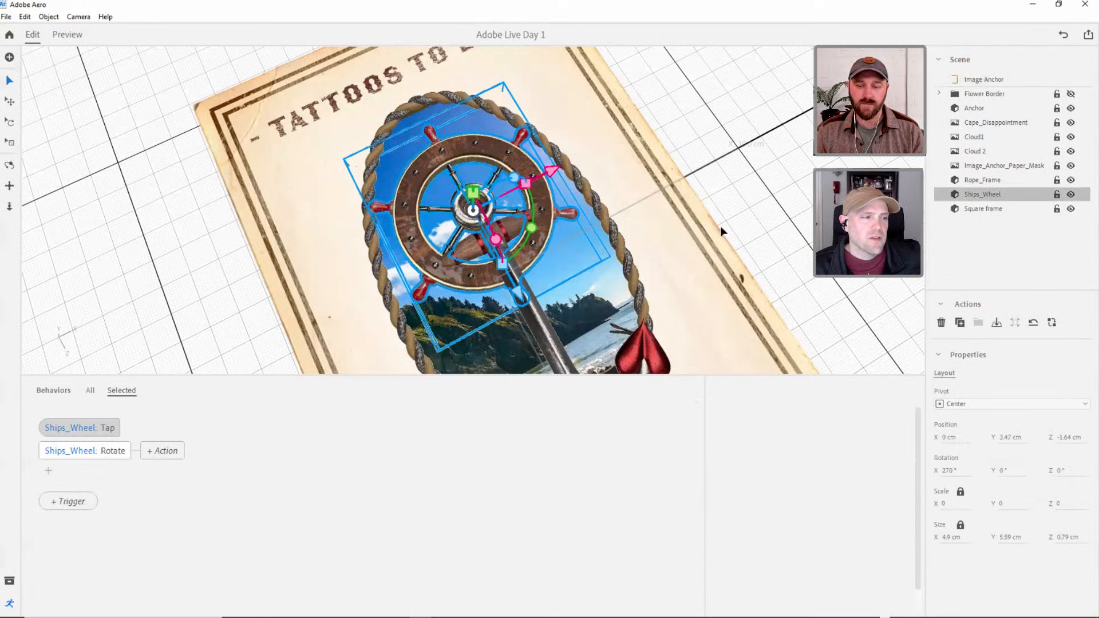
pyautogui.press('h')
pyautogui.scroll(4, 758, 191)
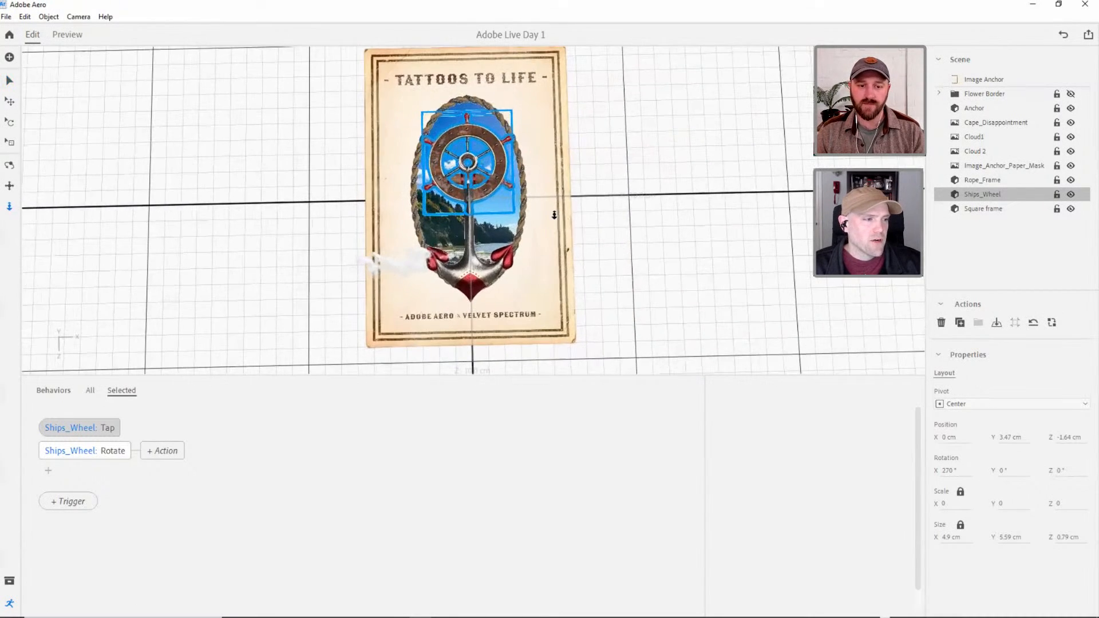
pyautogui.moveTo(519, 215); pyautogui.dragTo(560, 281, button='middle')
pyautogui.click(659, 285)
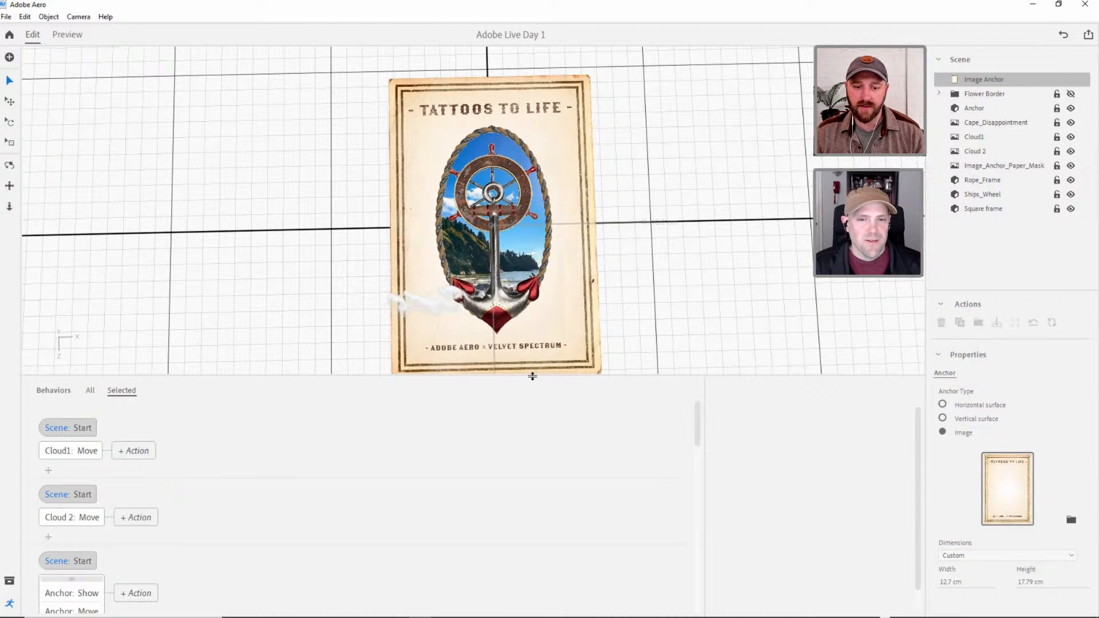
pyautogui.moveTo(533, 376); pyautogui.dragTo(521, 444)
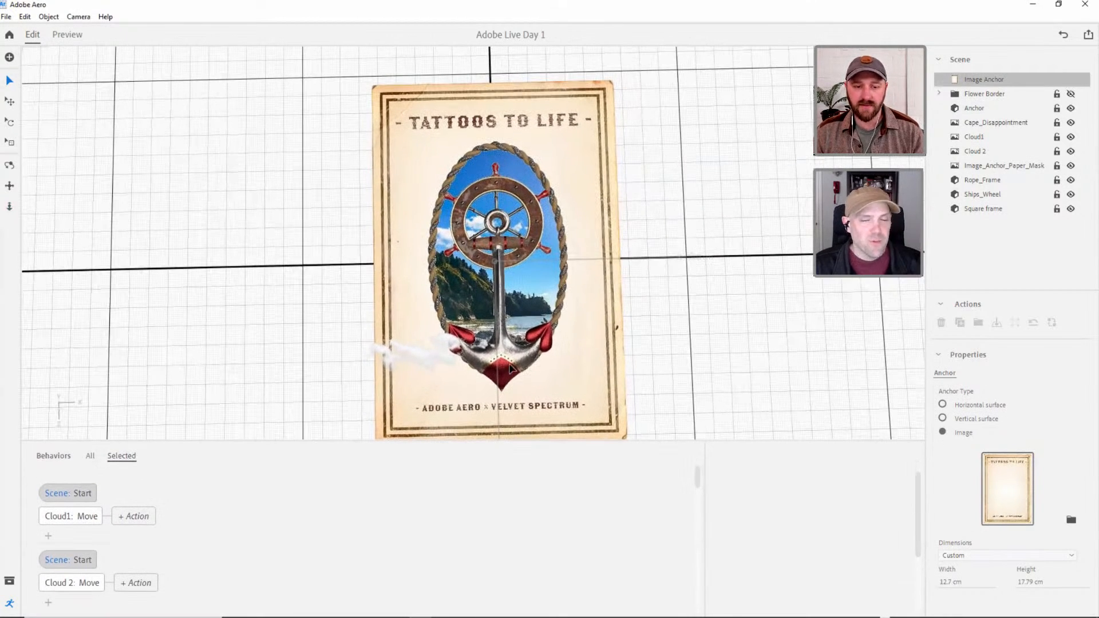
# Lower the Ships_Wheel into the rope frame, to a Y position of about 2.99 cm.
pyautogui.moveTo(508, 348); pyautogui.dragTo(521, 331)
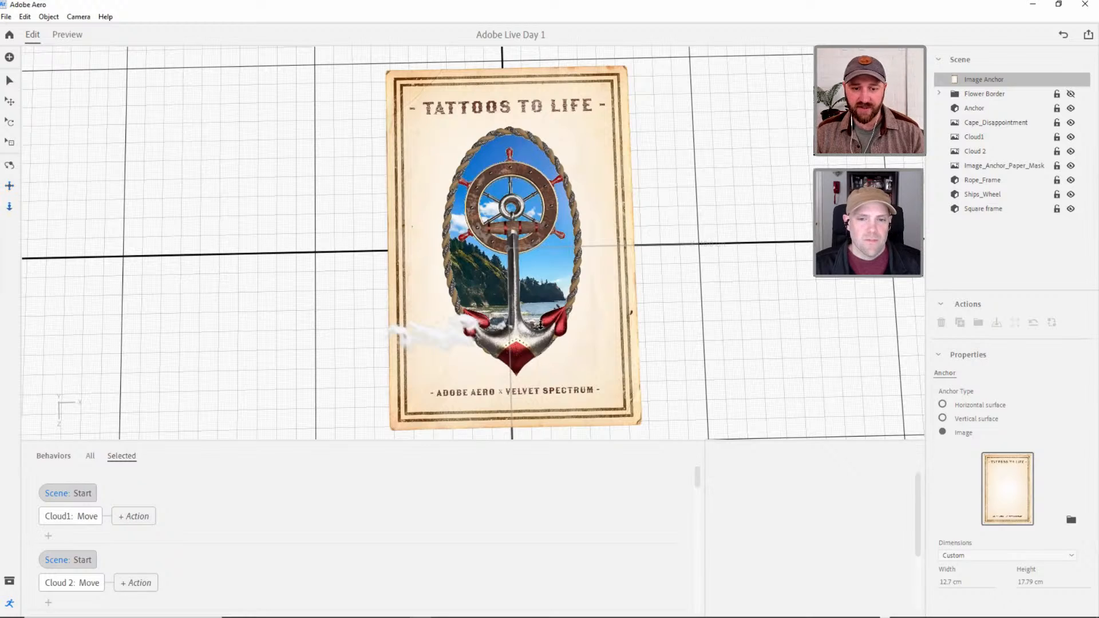
pyautogui.moveTo(534, 332); pyautogui.dragTo(632, 312)
pyautogui.press('v')
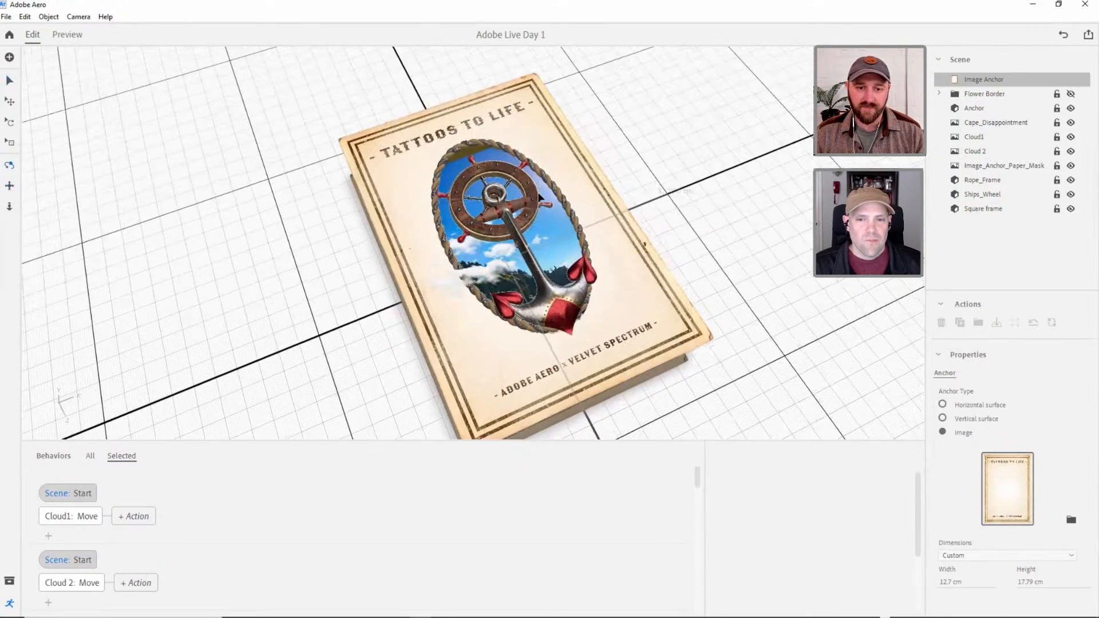
pyautogui.click(490, 195)
pyautogui.moveTo(491, 195); pyautogui.dragTo(567, 159)
pyautogui.scroll(1, 566, 160)
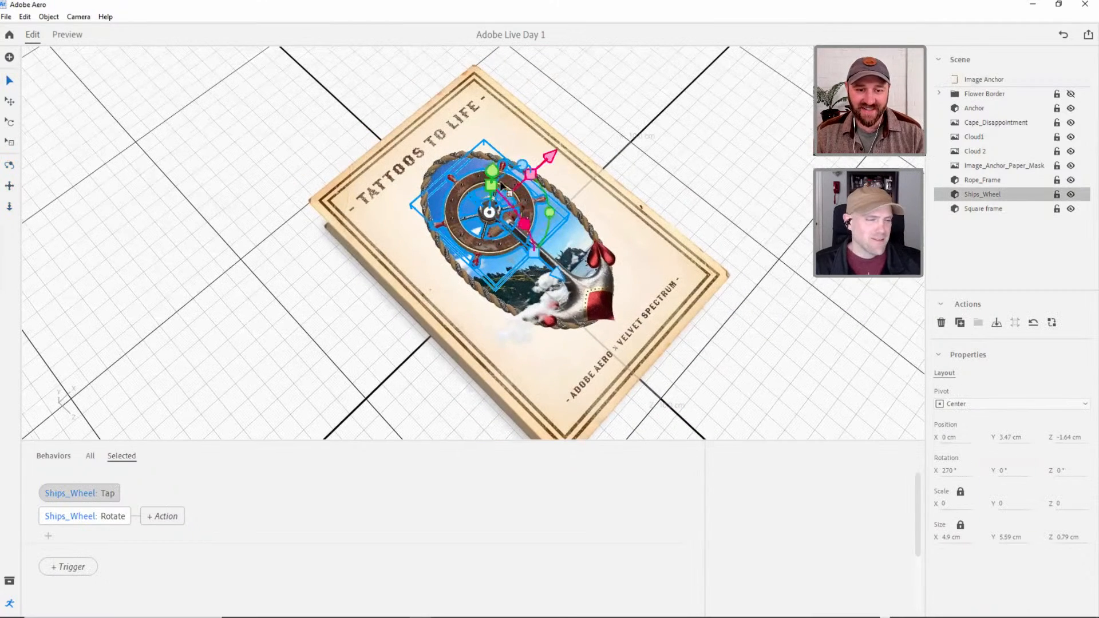
pyautogui.moveTo(493, 168); pyautogui.dragTo(493, 178)
pyautogui.click(641, 202)
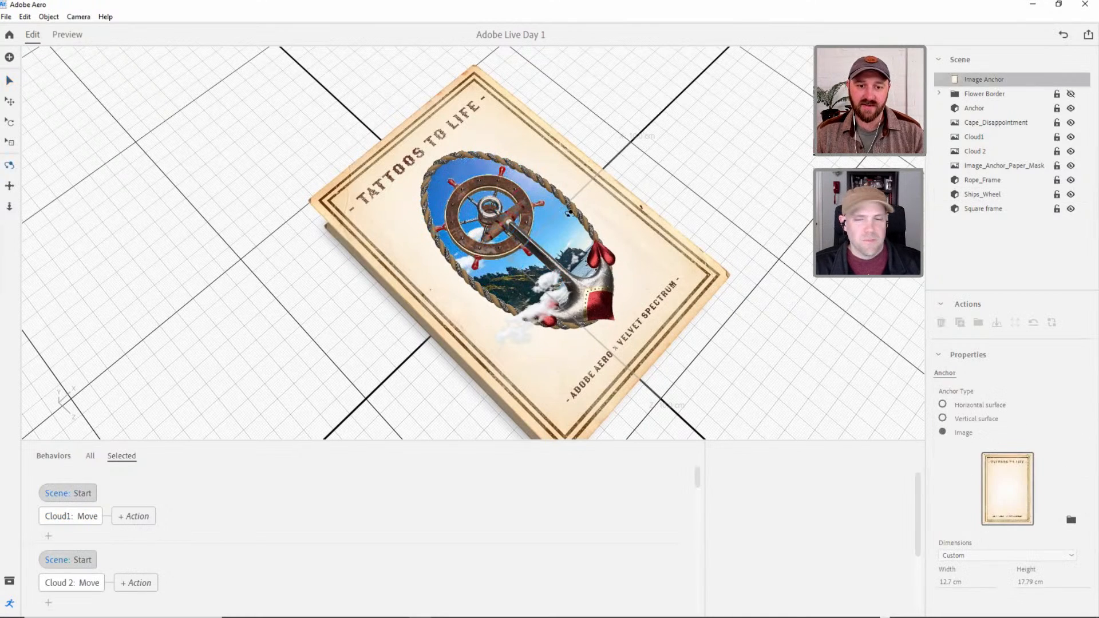
# Lower the Anchor closer to the poster surface, to a Y position of about 3.77 cm.
pyautogui.moveTo(566, 209); pyautogui.dragTo(595, 244, button='right')
pyautogui.click(596, 244)
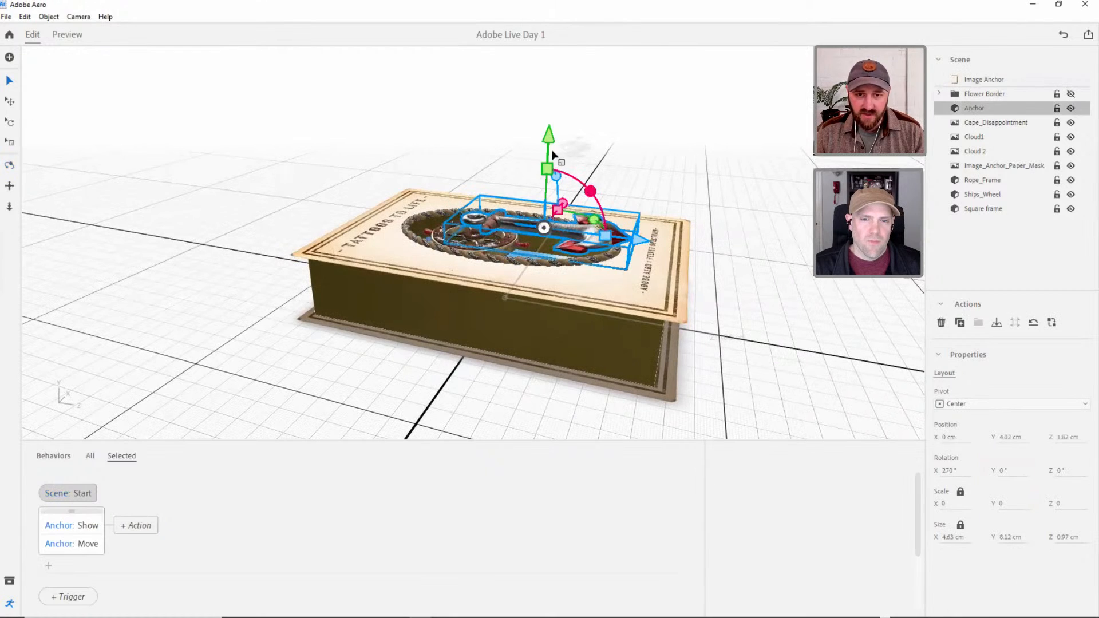
pyautogui.moveTo(550, 139); pyautogui.dragTo(550, 145)
pyautogui.click(701, 208)
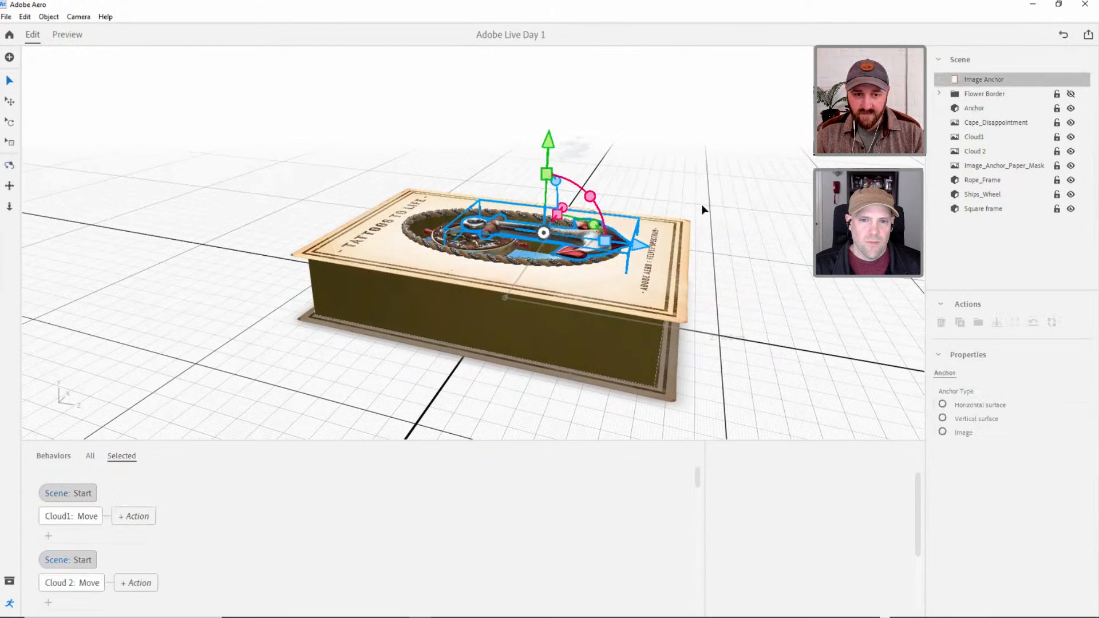
# Select the Rope_Frame and Anchor together and nudge them about -0.1 cm along Z.
pyautogui.scroll(1, 501, 211)
pyautogui.scroll(-3, 501, 211)
pyautogui.scroll(3, 509, 212)
pyautogui.moveTo(509, 212); pyautogui.dragTo(508, 273, button='right')
pyautogui.moveTo(508, 273); pyautogui.dragTo(505, 251, button='middle')
pyautogui.scroll(-2, 506, 269)
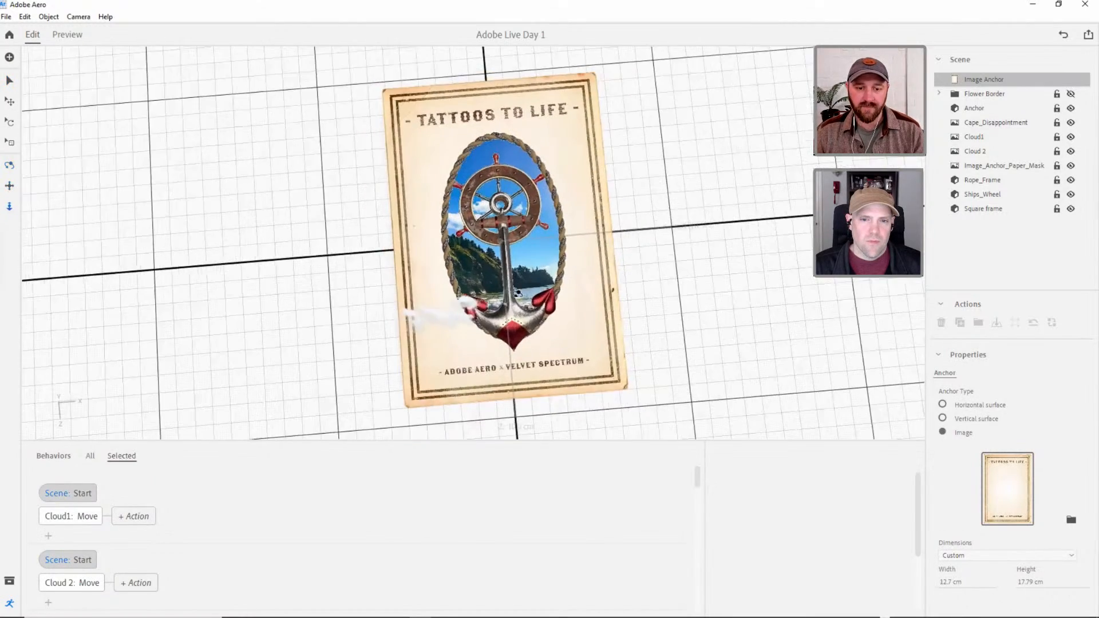
pyautogui.moveTo(500, 309); pyautogui.dragTo(510, 313, button='right')
pyautogui.click(517, 315)
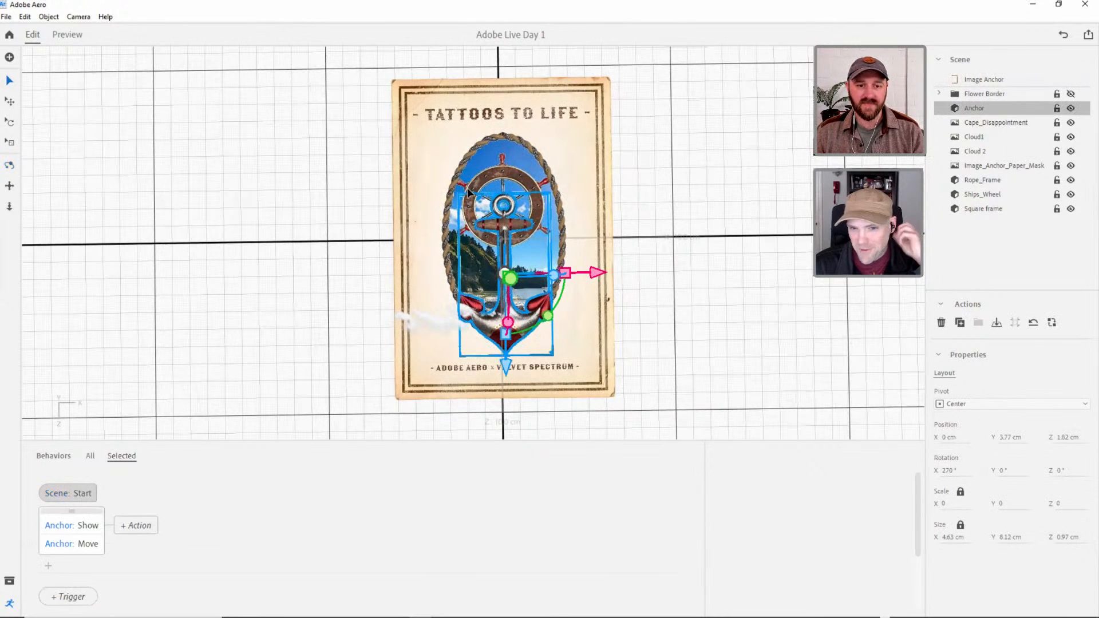
pyautogui.click(514, 179)
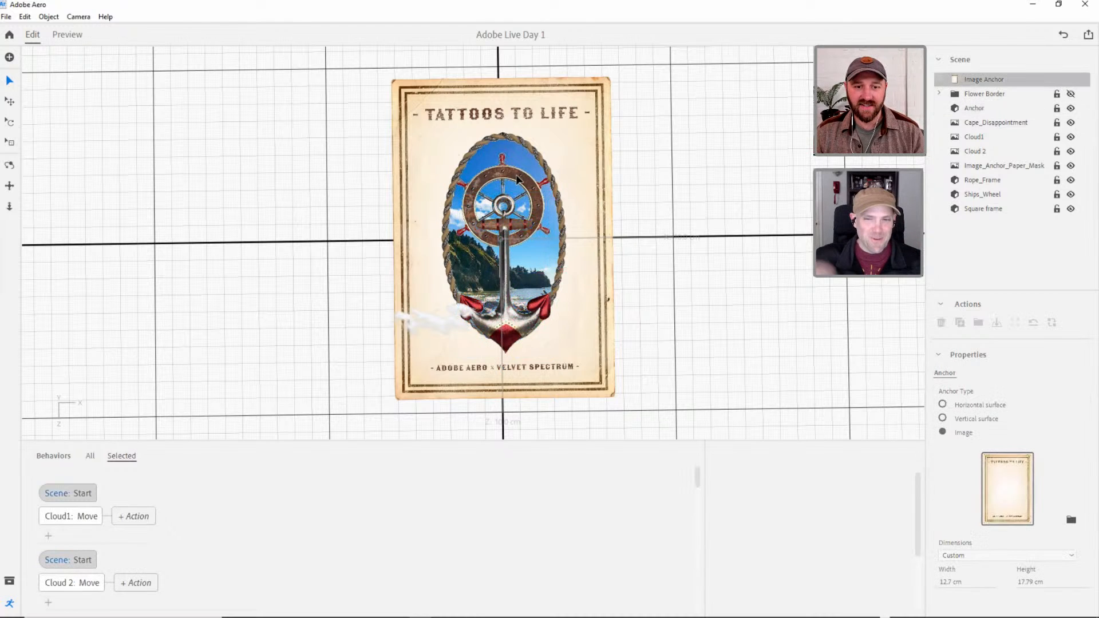
pyautogui.click(980, 179)
pyautogui.keyDown('ctrl'); pyautogui.click(981, 109); pyautogui.keyUp('ctrl')
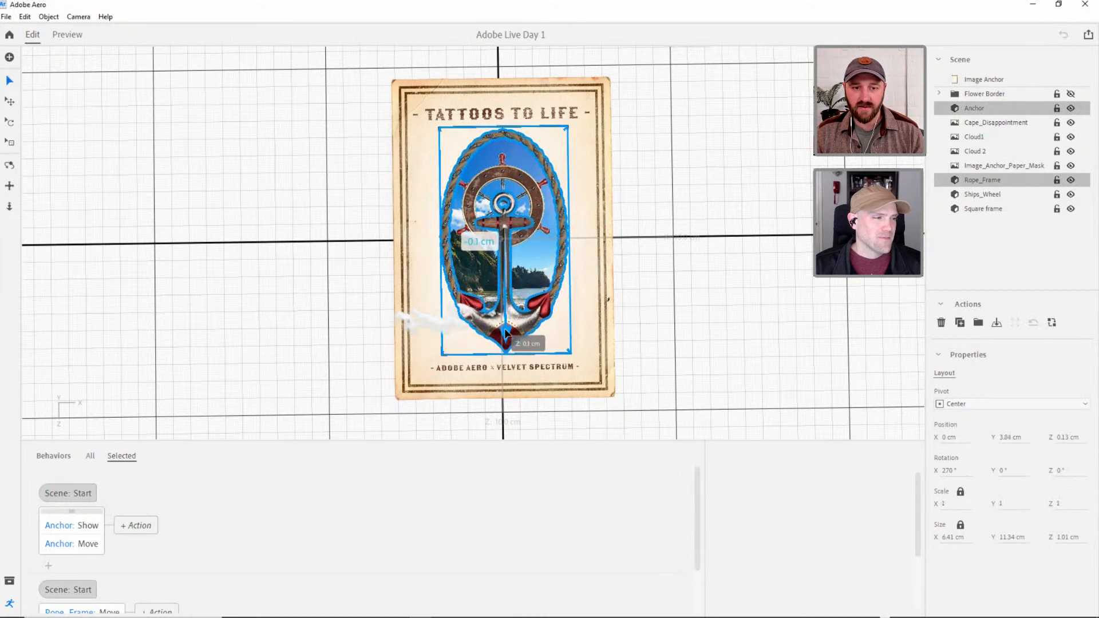
# Select the Ships_Wheel and Anchor together and nudge them about 0.1 cm along Z.
pyautogui.click(984, 196)
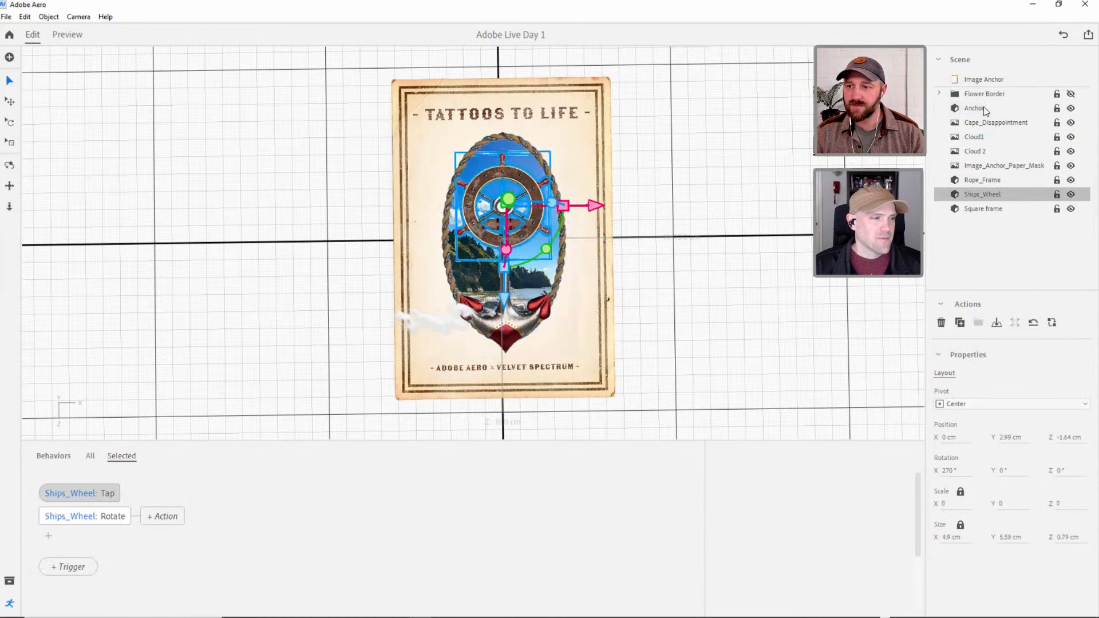
pyautogui.keyDown('ctrl'); pyautogui.click(983, 107); pyautogui.keyUp('ctrl')
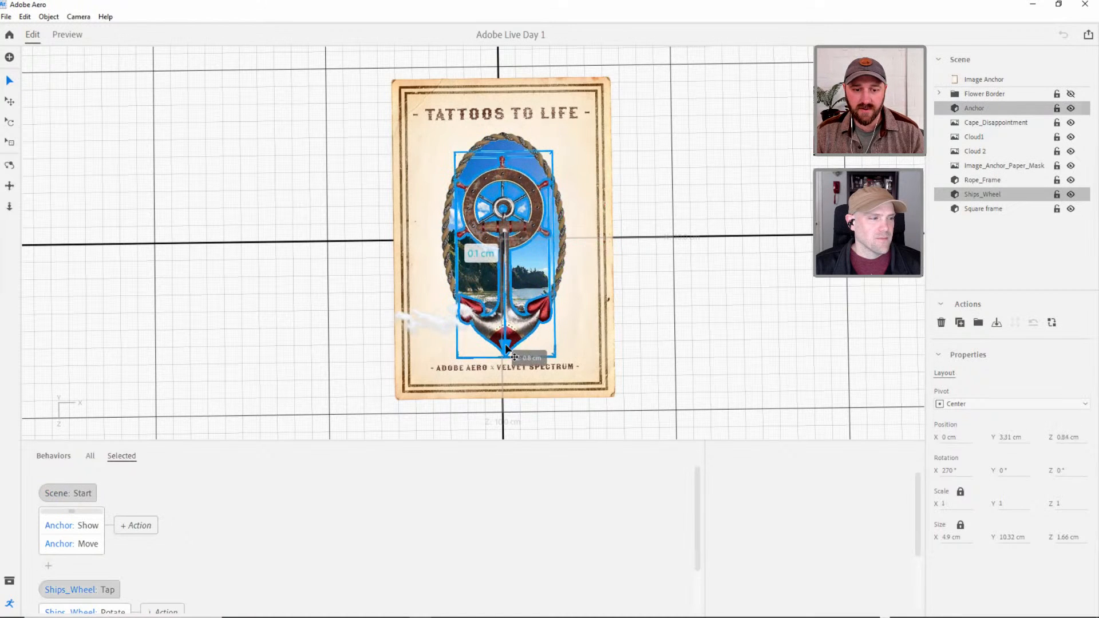
pyautogui.click(756, 300)
# Unhide the Flower Border group and check Cloud 2's placement above the poster.
pyautogui.click(982, 94)
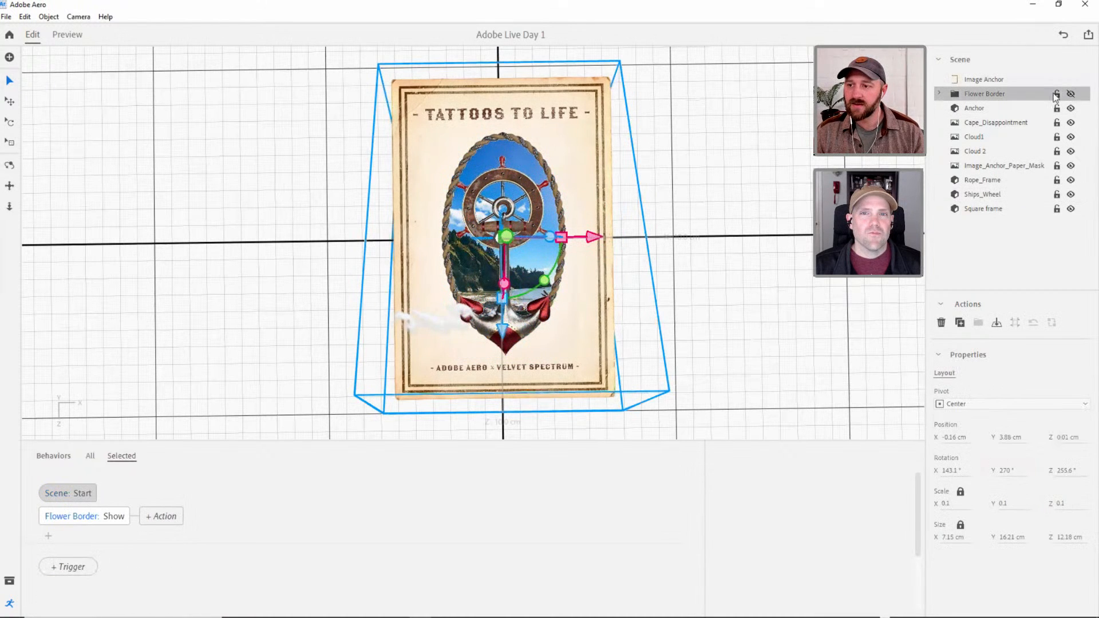
pyautogui.click(1070, 94)
pyautogui.click(713, 232)
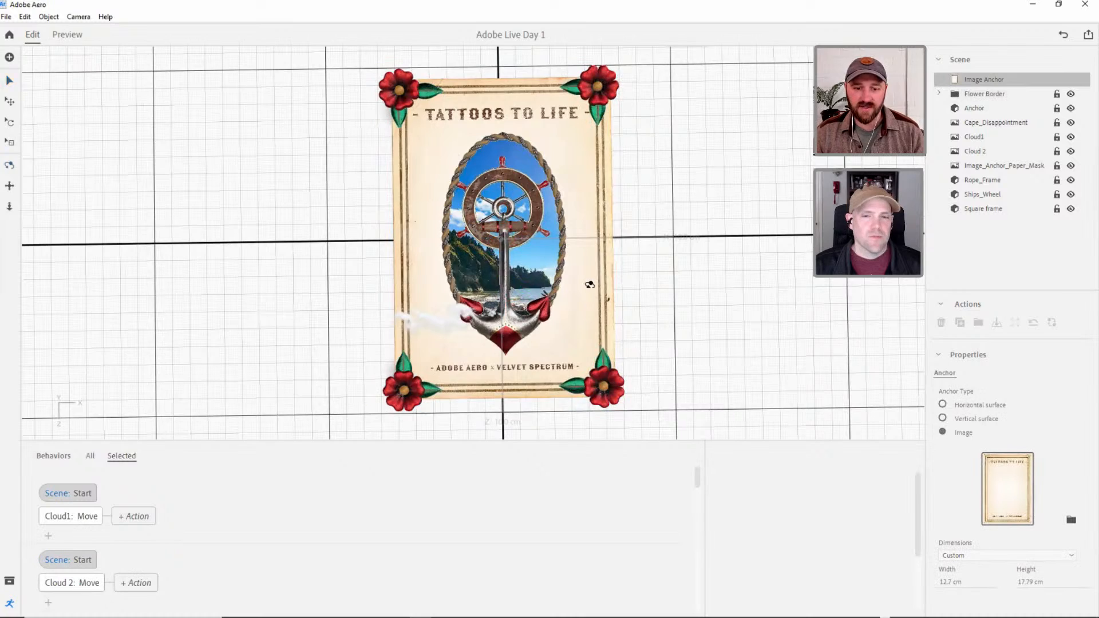
pyautogui.moveTo(590, 284); pyautogui.dragTo(437, 263, button='right')
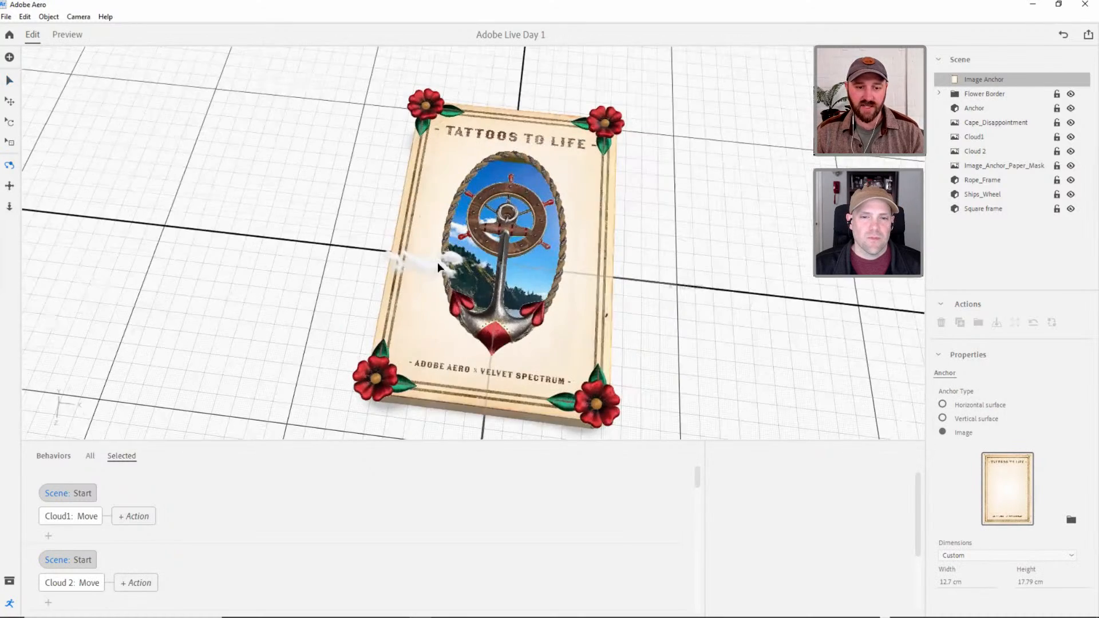
pyautogui.click(437, 262)
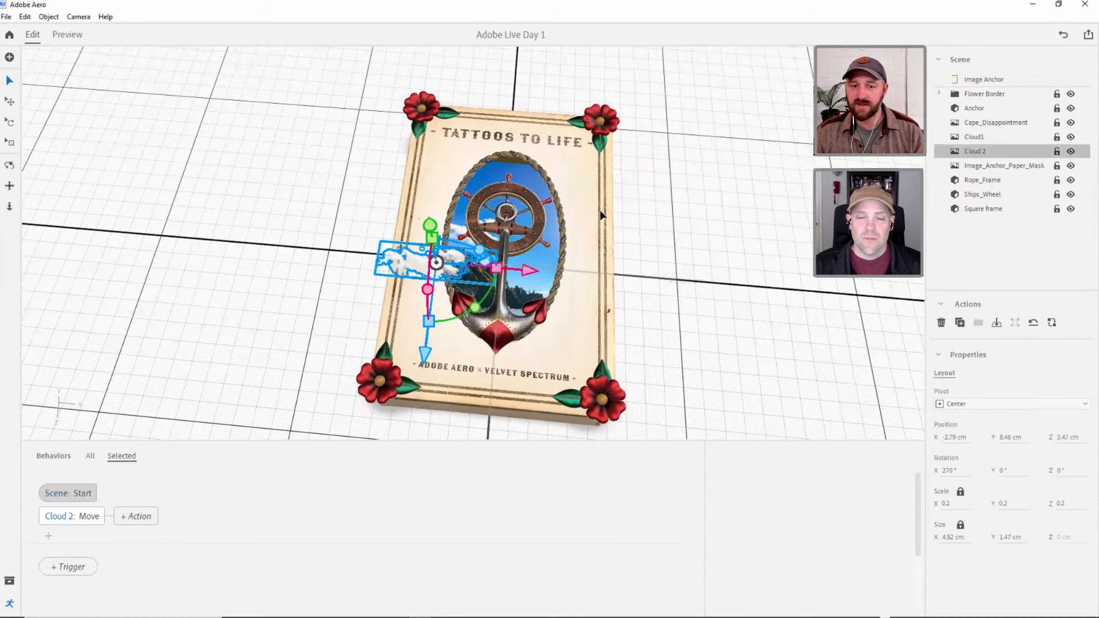
pyautogui.moveTo(612, 245); pyautogui.dragTo(293, 240, button='right')
pyautogui.click(10, 80)
pyautogui.click(299, 256)
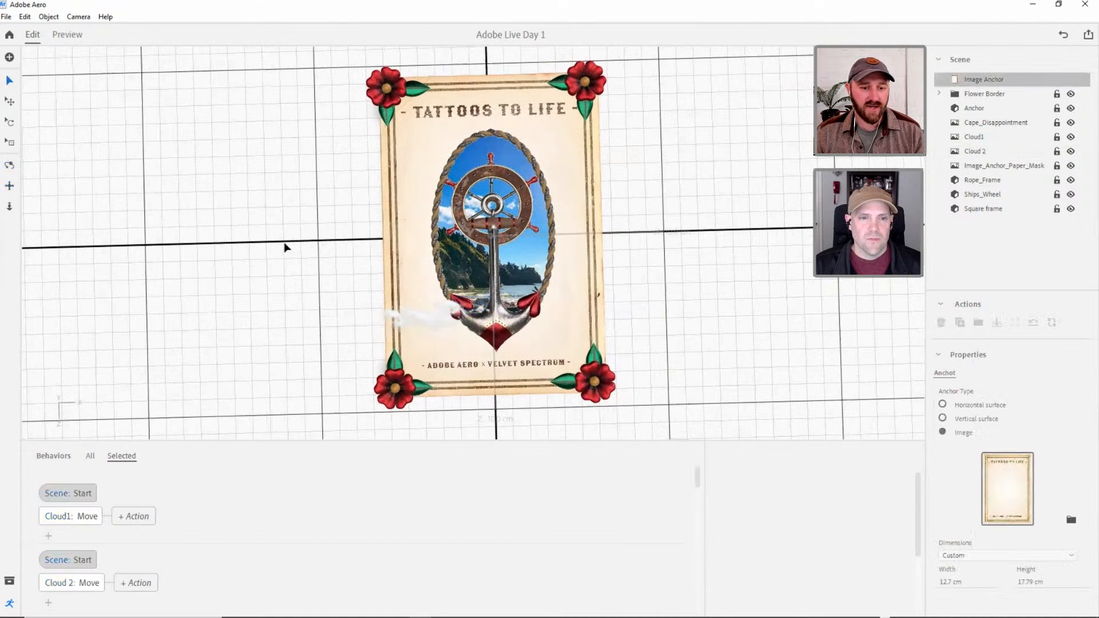
pyautogui.moveTo(353, 281); pyautogui.dragTo(351, 284, button='right')
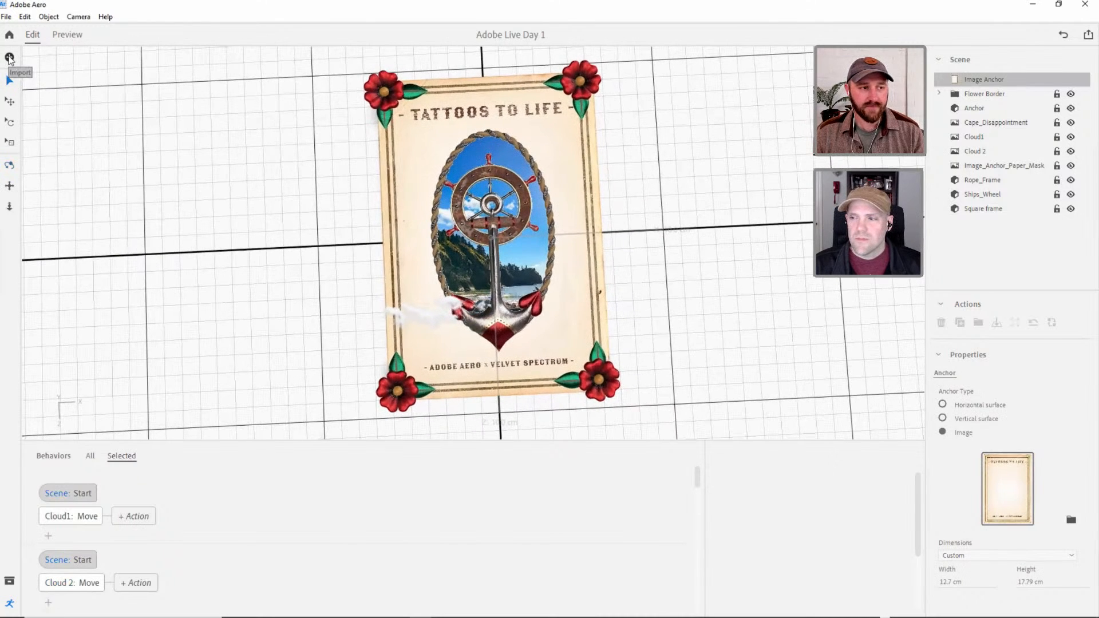
# Import the Banner_Empty PNG from the AR TATTOO ASSETS folder into the scene.
pyautogui.click(9, 58)
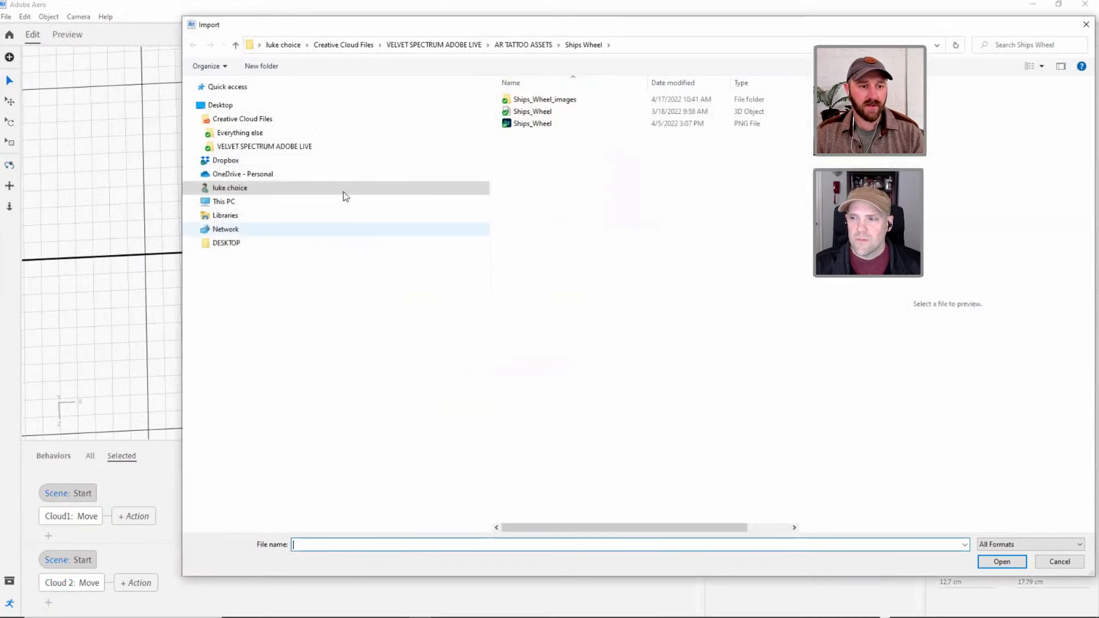
pyautogui.click(523, 44)
pyautogui.click(536, 244)
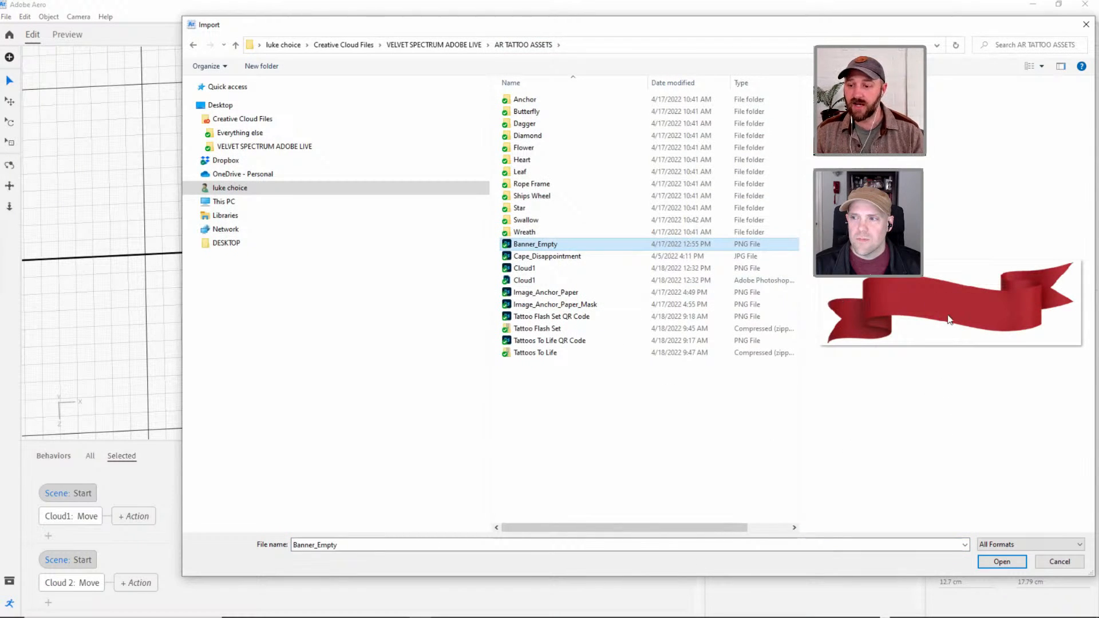
pyautogui.click(1001, 562)
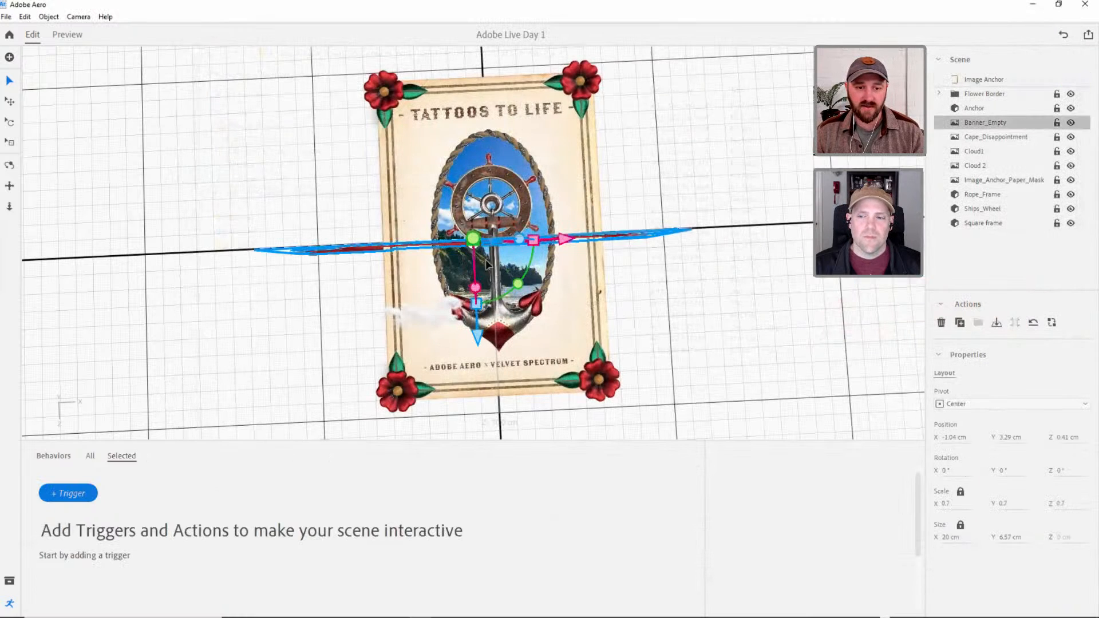
# Rotate Banner_Empty to 270° about X so it lies parallel to the poster and raise it to about 4.3 cm in Y.
pyautogui.press('r')
pyautogui.moveTo(476, 269); pyautogui.dragTo(451, 127)
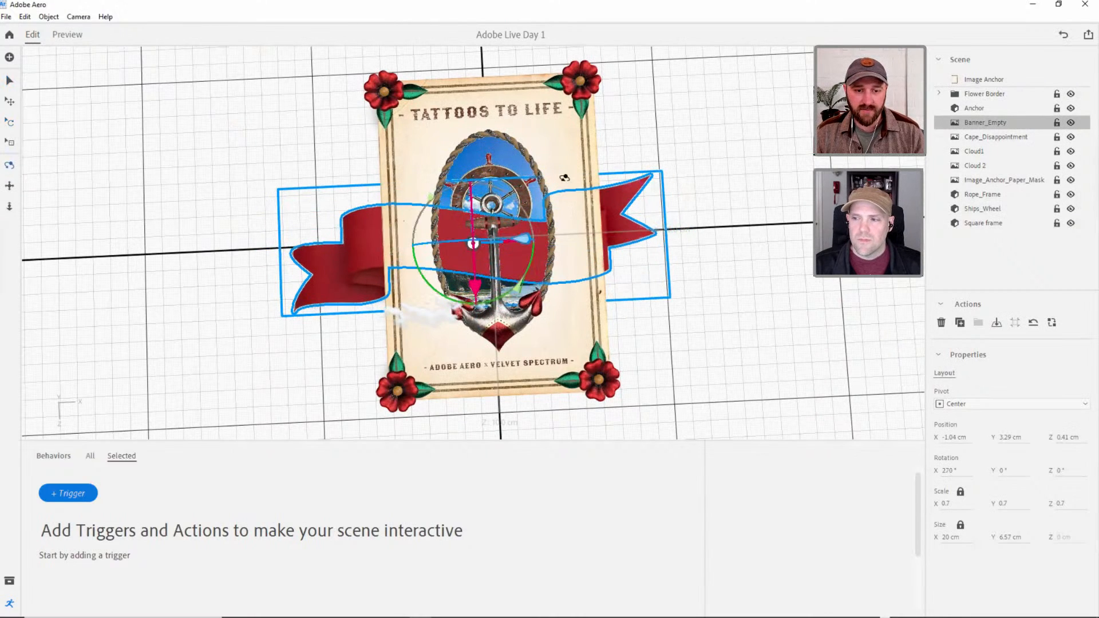
pyautogui.moveTo(563, 177); pyautogui.dragTo(496, 206, button='right')
pyautogui.press('v')
pyautogui.moveTo(473, 167); pyautogui.dragTo(473, 146)
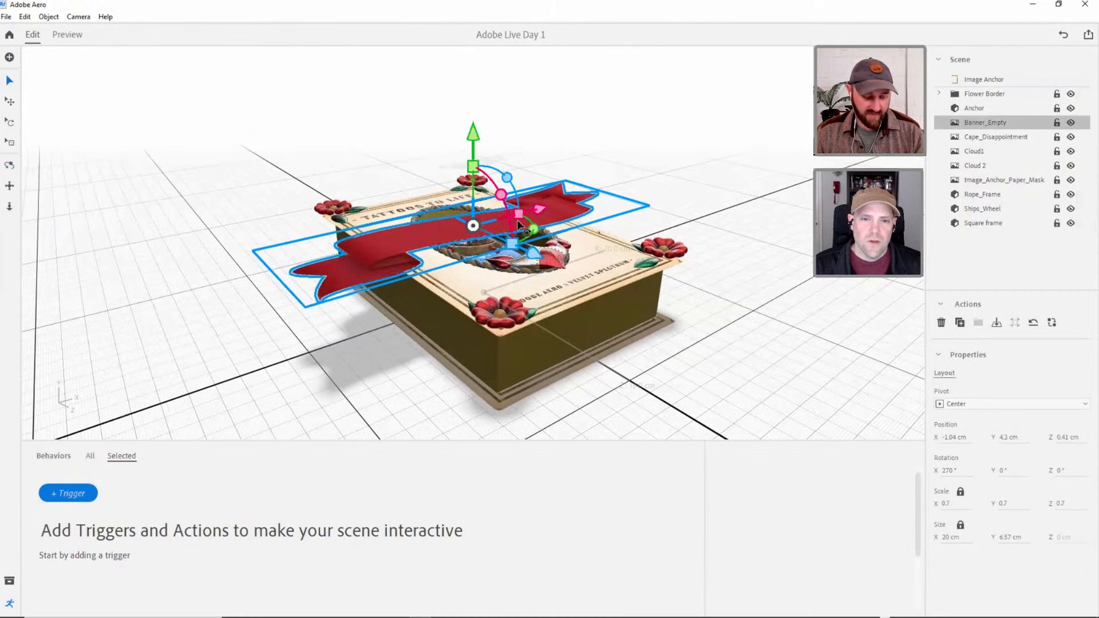
# Scale Banner_Empty down to about 0.3, roughly 8.68 cm wide, so it fits within the poster's width.
pyautogui.press('s')
pyautogui.moveTo(473, 140); pyautogui.dragTo(455, 200)
pyautogui.moveTo(502, 207); pyautogui.dragTo(441, 347, button='right')
# Move Banner_Empty over the anchor's shank, to about X 0.04 cm and Z 1.97 cm.
pyautogui.press('v')
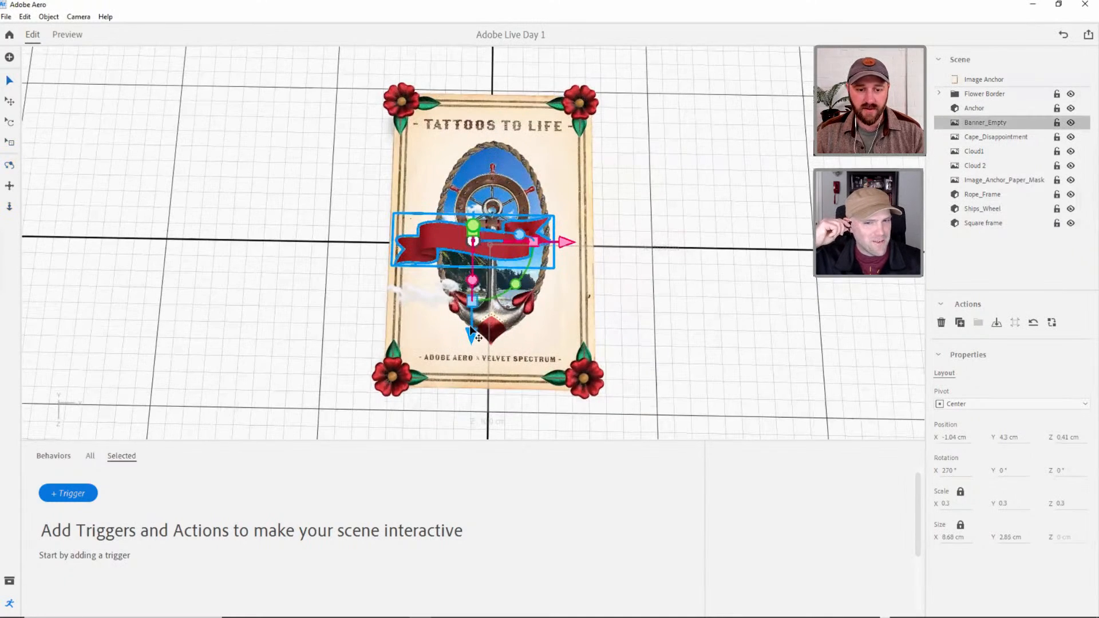
pyautogui.moveTo(473, 337); pyautogui.dragTo(470, 364)
pyautogui.moveTo(561, 264); pyautogui.dragTo(583, 266)
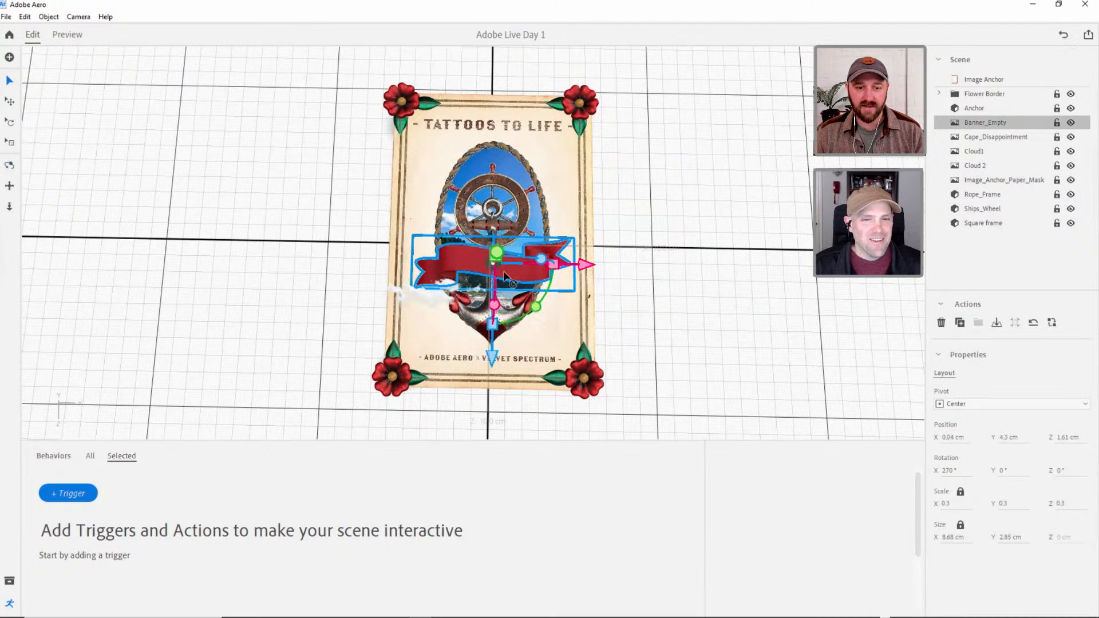
pyautogui.moveTo(511, 282); pyautogui.dragTo(512, 288, button='right')
pyautogui.moveTo(513, 271); pyautogui.dragTo(512, 270, button='middle')
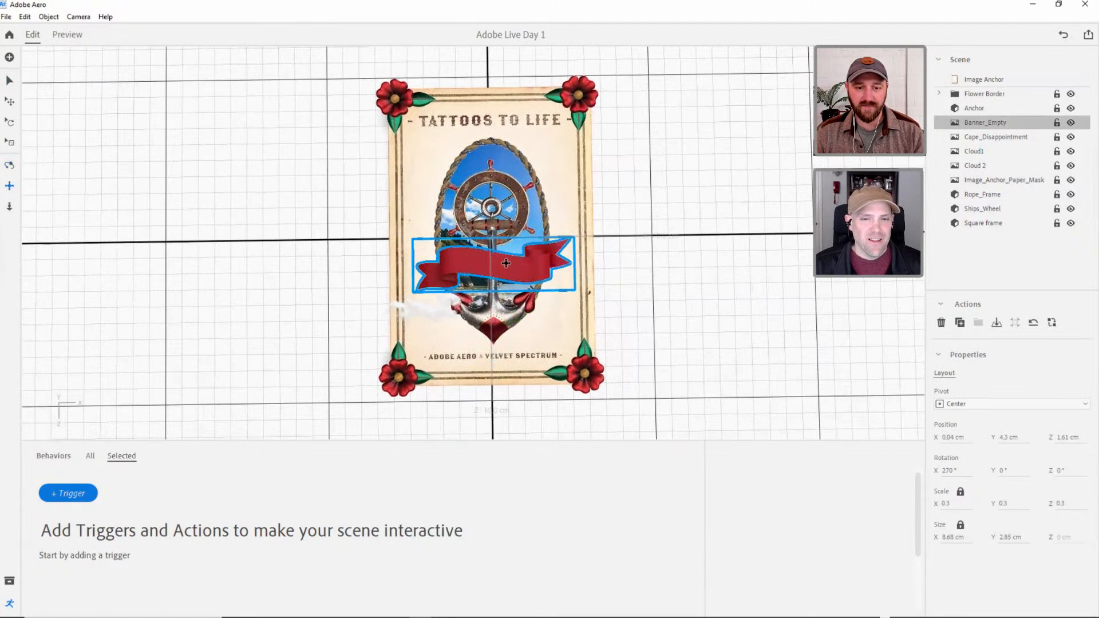
pyautogui.moveTo(496, 356); pyautogui.dragTo(497, 364)
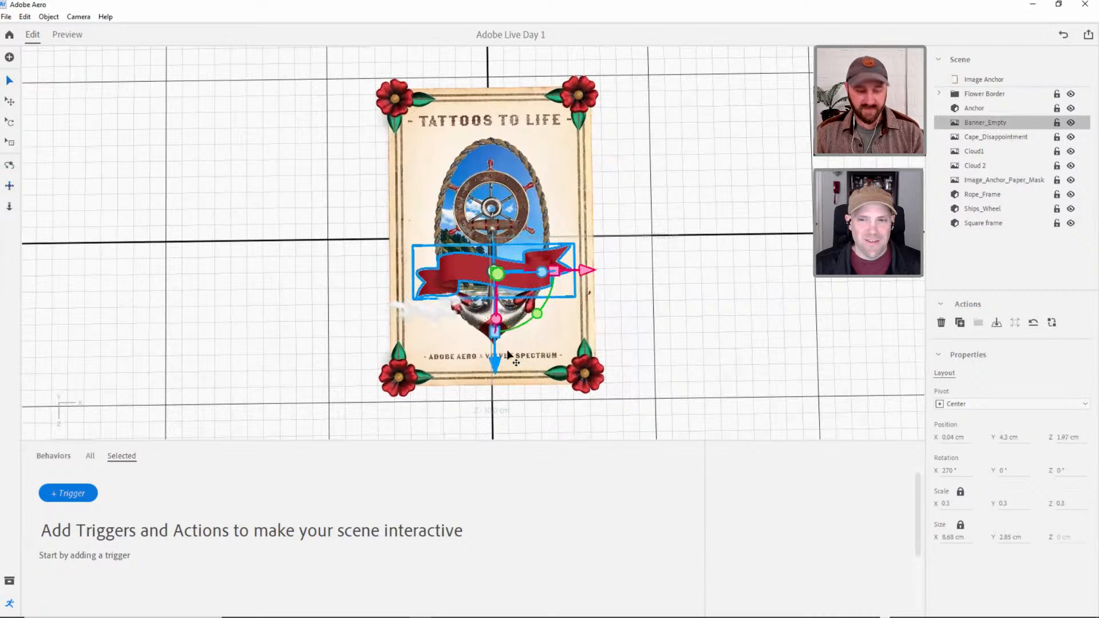
# Scale Banner_Empty down to about 0.2, roughly 6.76 by 2.22 cm, and deselect it.
pyautogui.press('s')
pyautogui.moveTo(492, 186); pyautogui.dragTo(484, 207)
pyautogui.press('v')
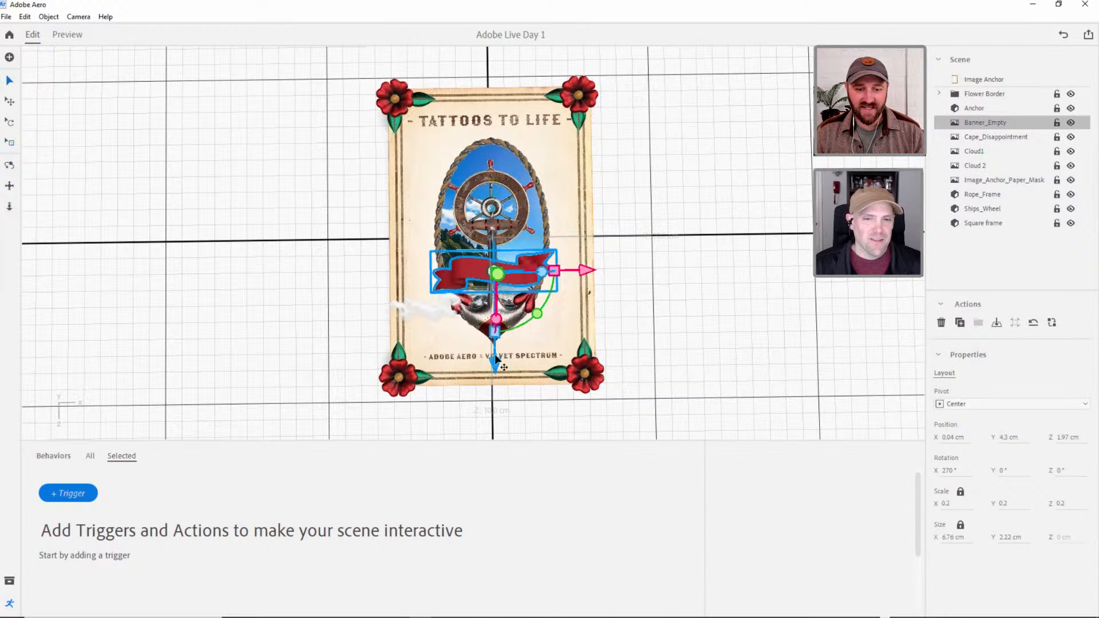
pyautogui.click(649, 290)
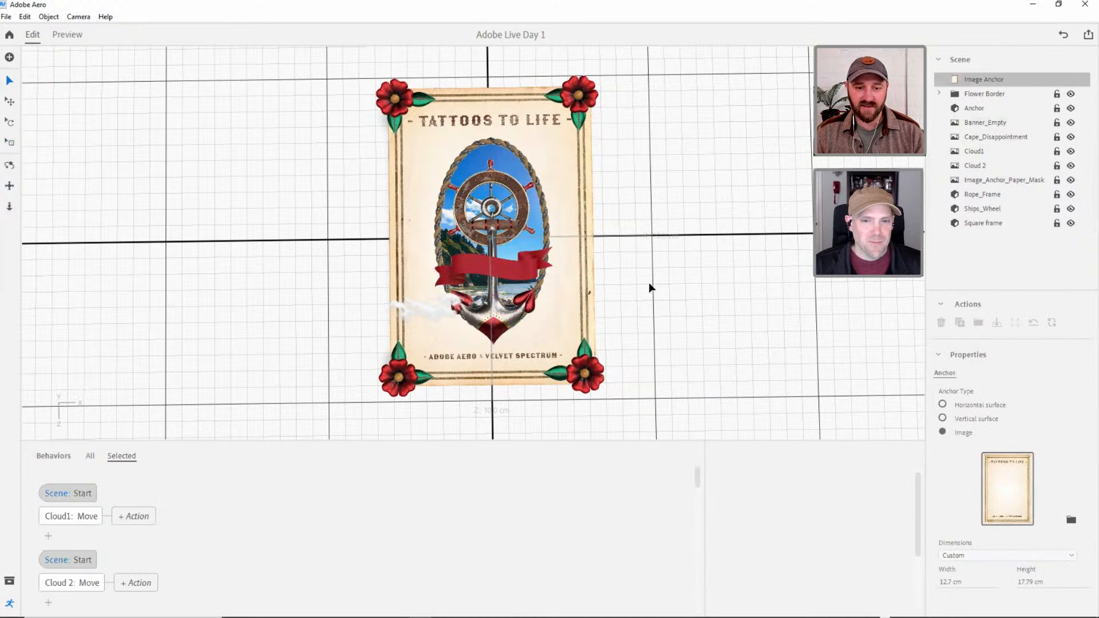
# Preview the scene, examine the banner and cloud layering from an angle, and return to editing.
pyautogui.moveTo(533, 274)
pyautogui.mouseDown(button='right')
pyautogui.moveTo(519, 271)
pyautogui.moveTo(540, 266)
pyautogui.mouseUp(button='right')
pyautogui.scroll(5, 519, 267)
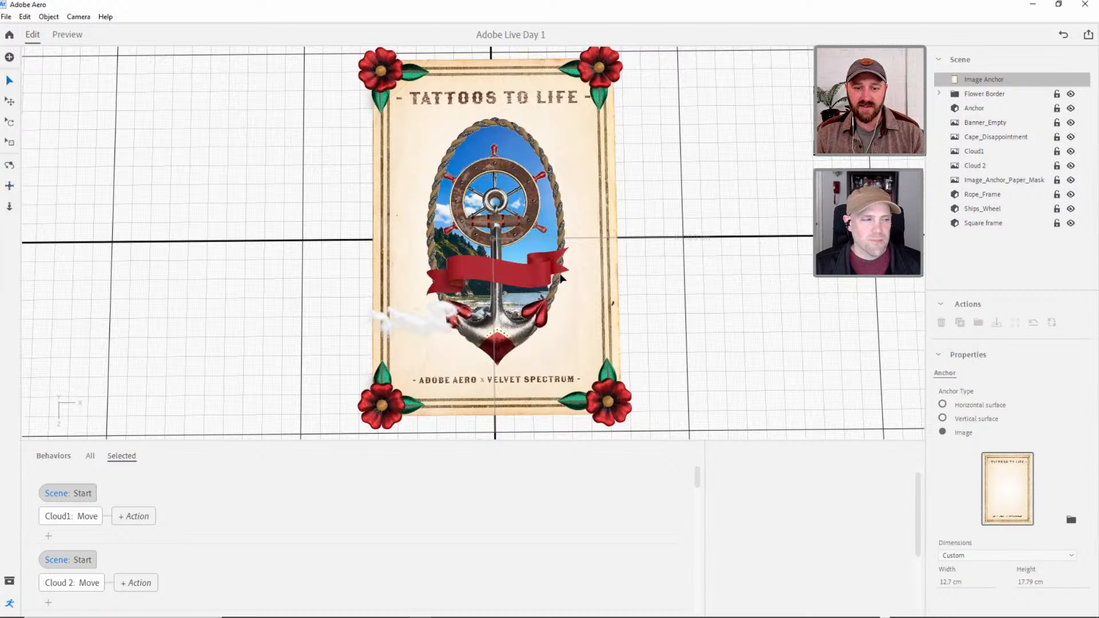
pyautogui.click(504, 280)
pyautogui.click(531, 313)
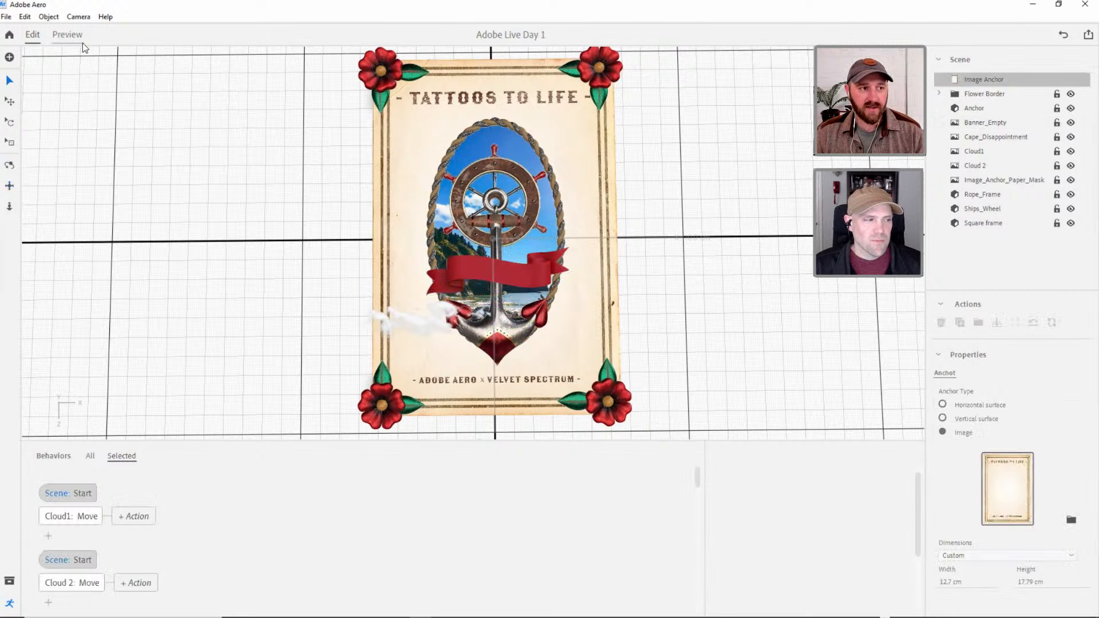
pyautogui.click(70, 34)
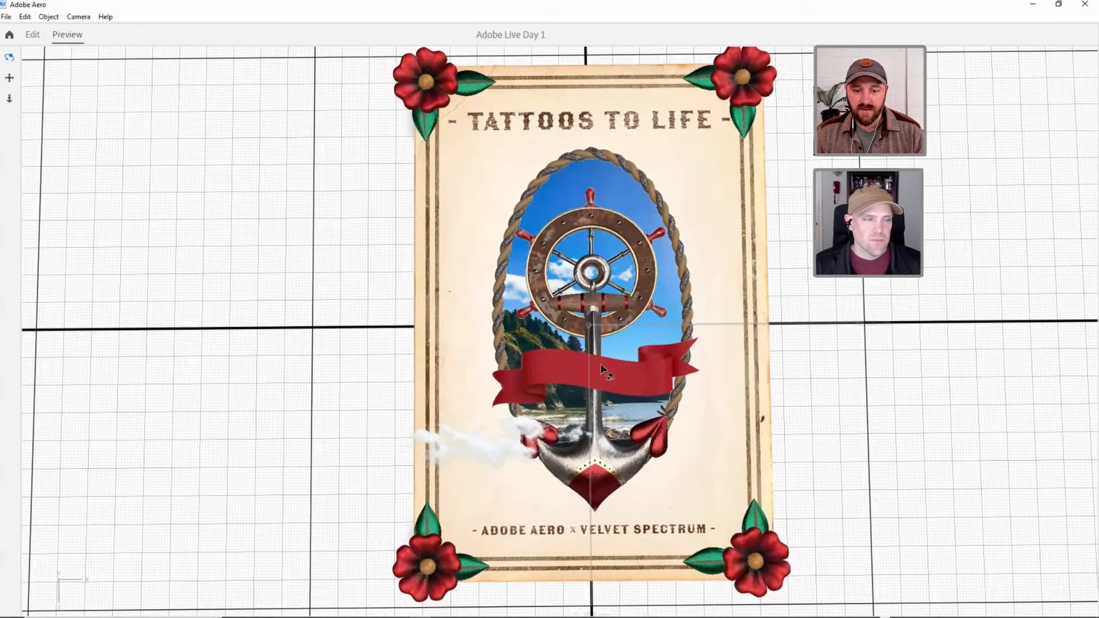
pyautogui.moveTo(619, 335); pyautogui.dragTo(645, 369)
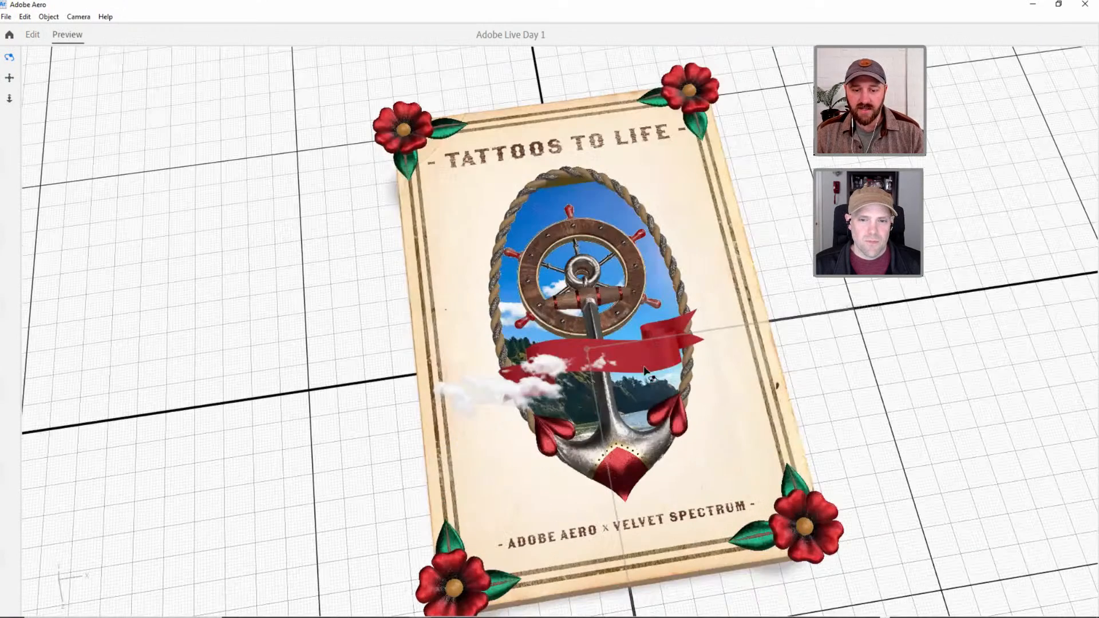
pyautogui.hotkey('ctrl', 'z')
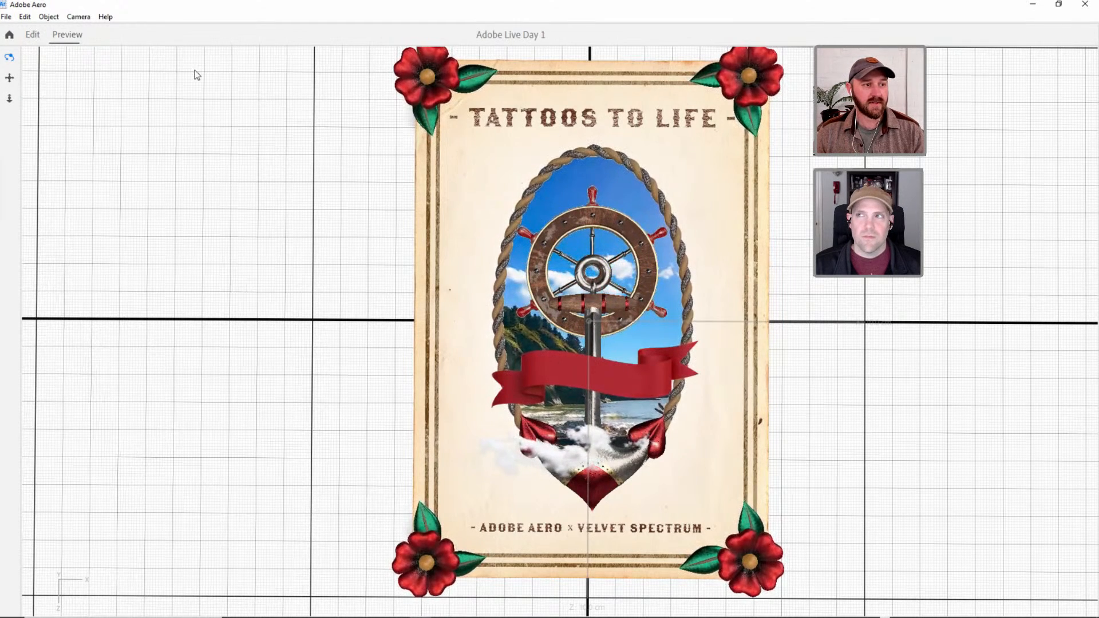
pyautogui.press('alt')
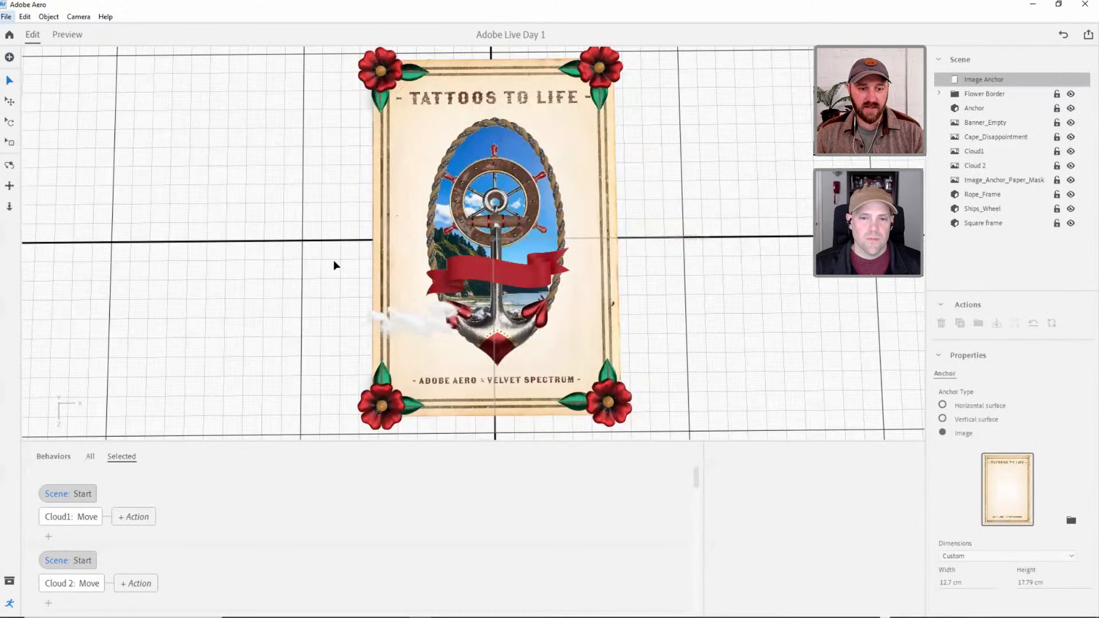
# Switch to After Effects and create a new project.
pyautogui.press('alt')
pyautogui.hotkey('alt', 'Tab')
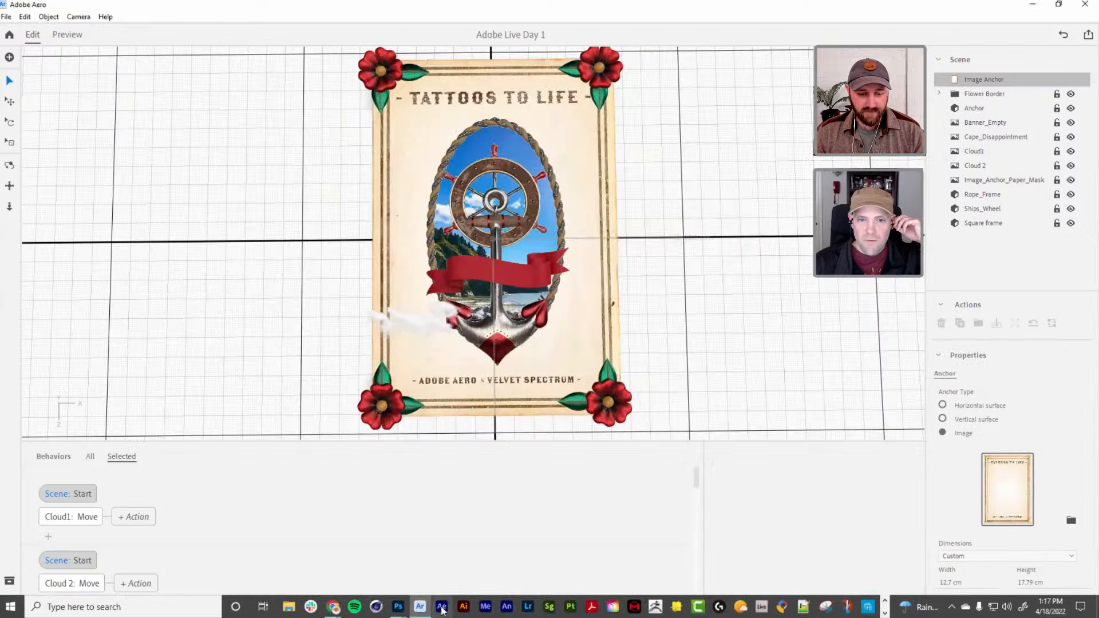
pyautogui.click(442, 610)
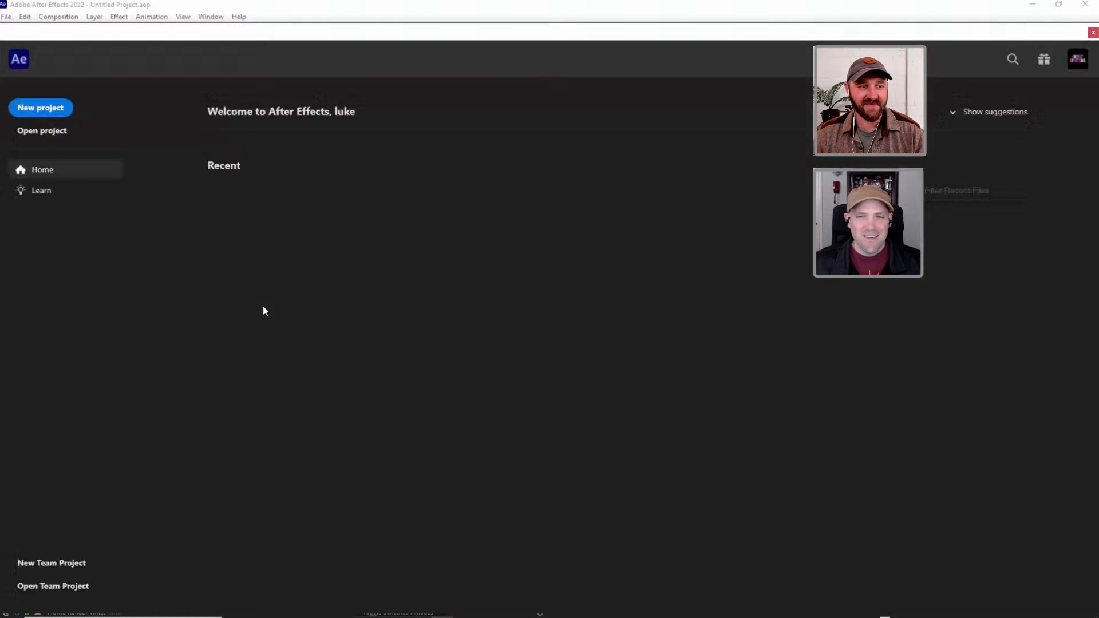
pyautogui.click(61, 111)
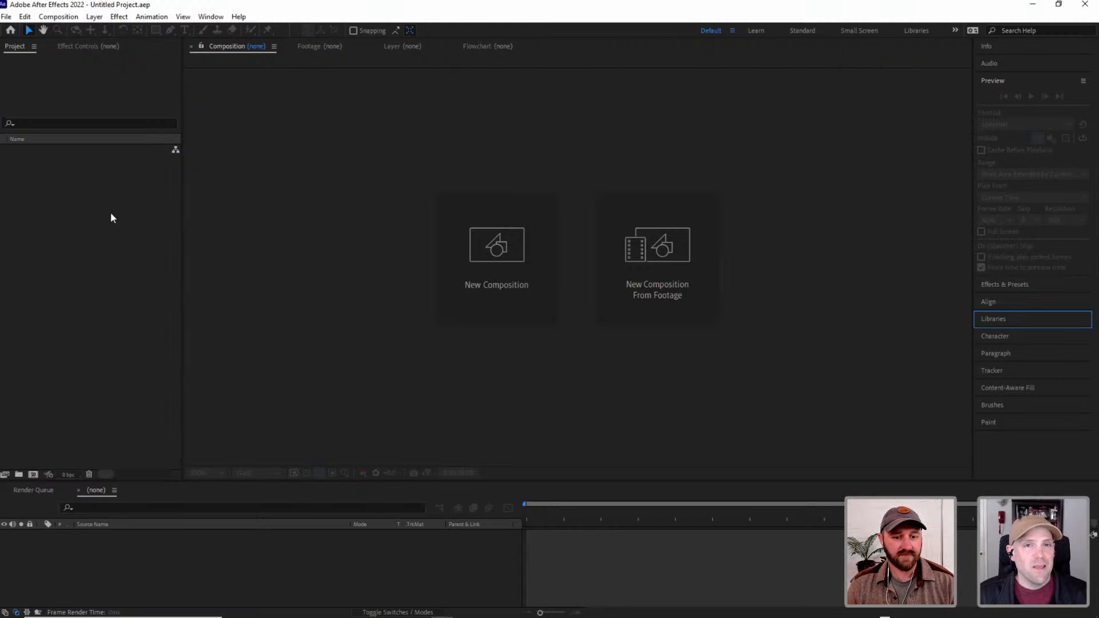
pyautogui.hotkey('alt', 'Tab')
pyautogui.click(233, 203)
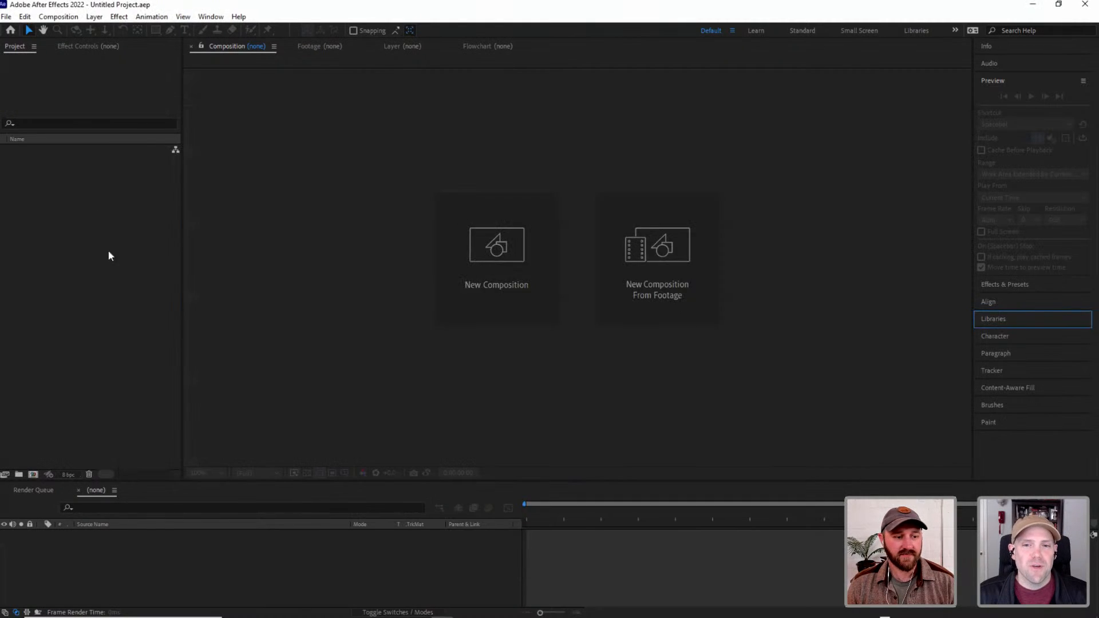
pyautogui.hotkey('alt', 'Tab')
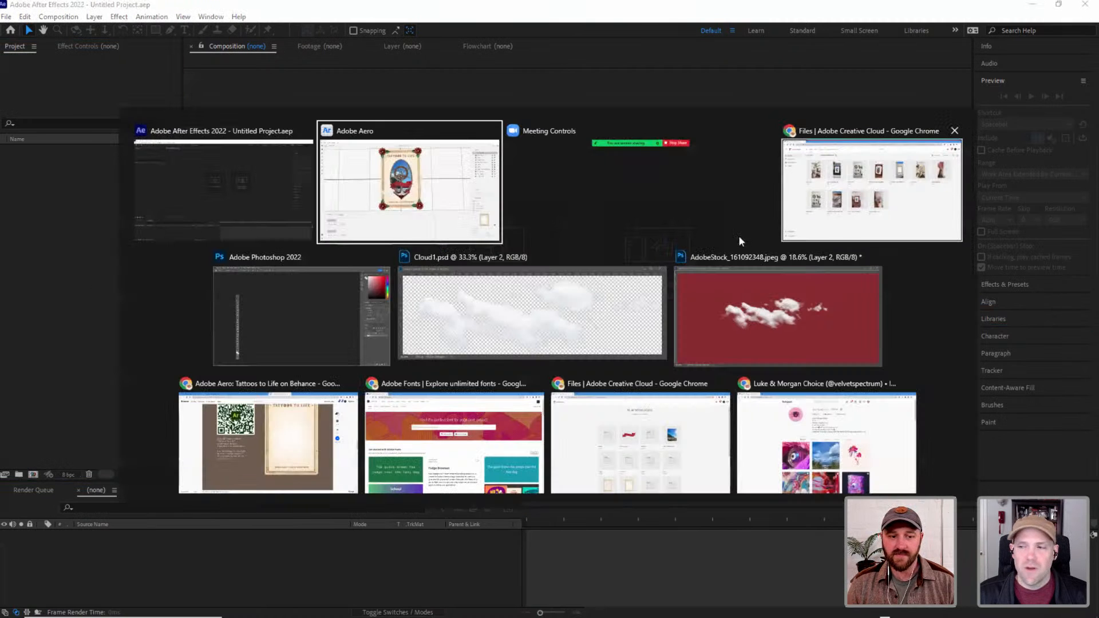
pyautogui.click(239, 198)
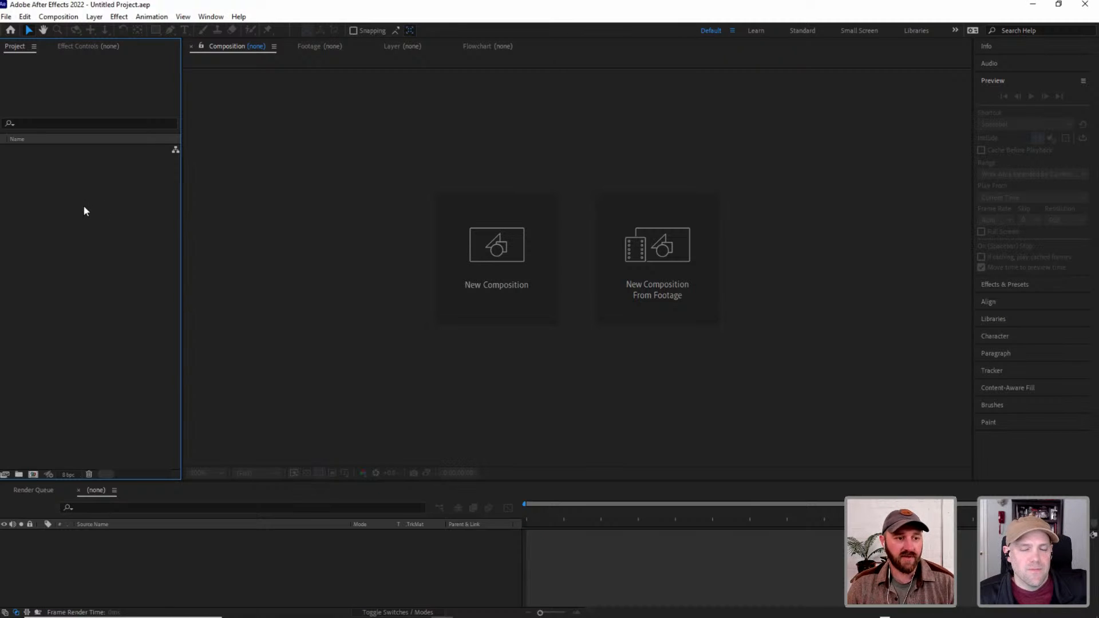
pyautogui.hotkey('alt', 'Tab')
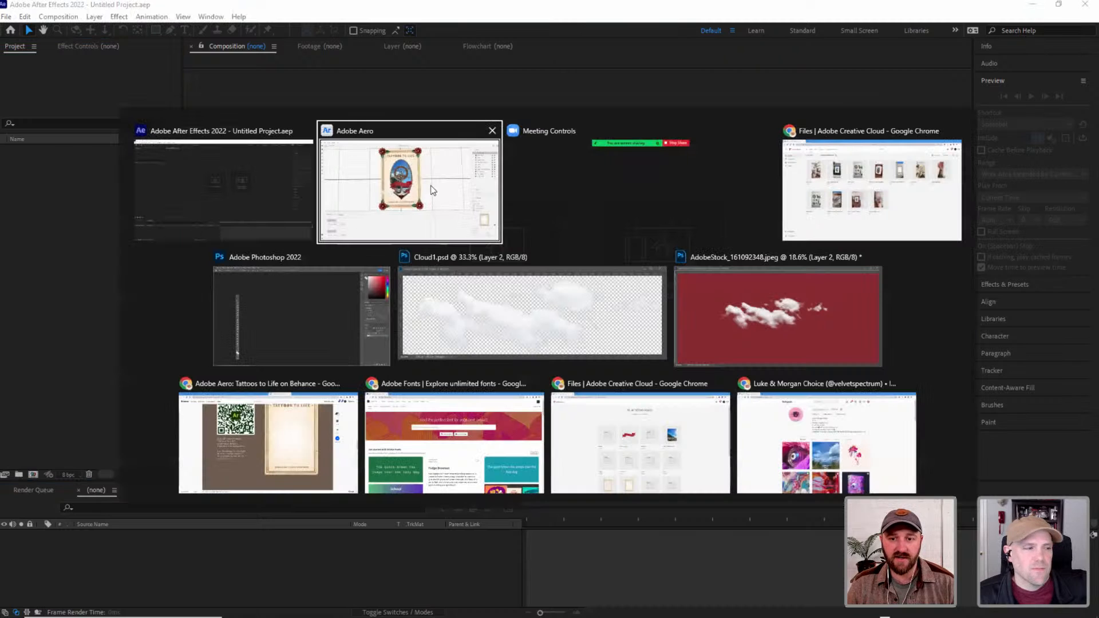
pyautogui.click(247, 163)
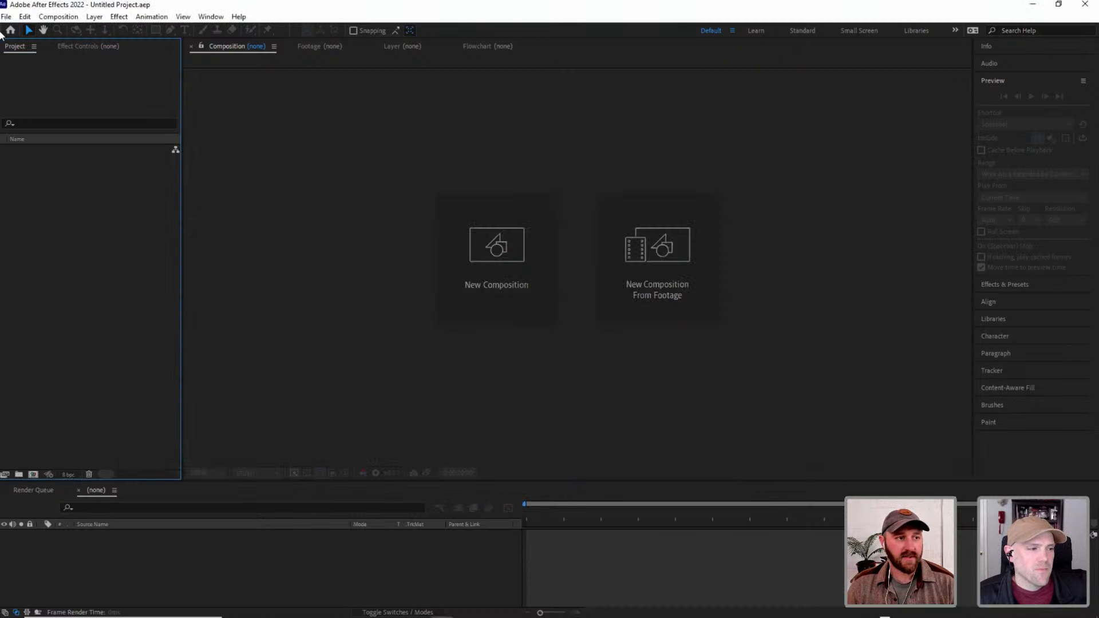
pyautogui.click(6, 16)
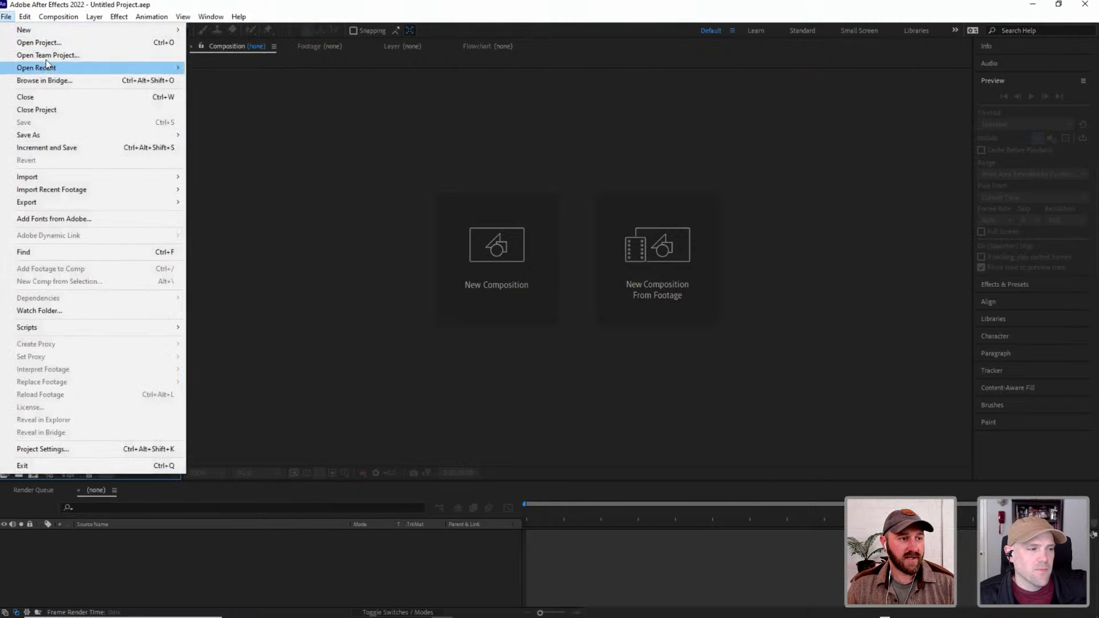
pyautogui.click(45, 43)
pyautogui.click(343, 245)
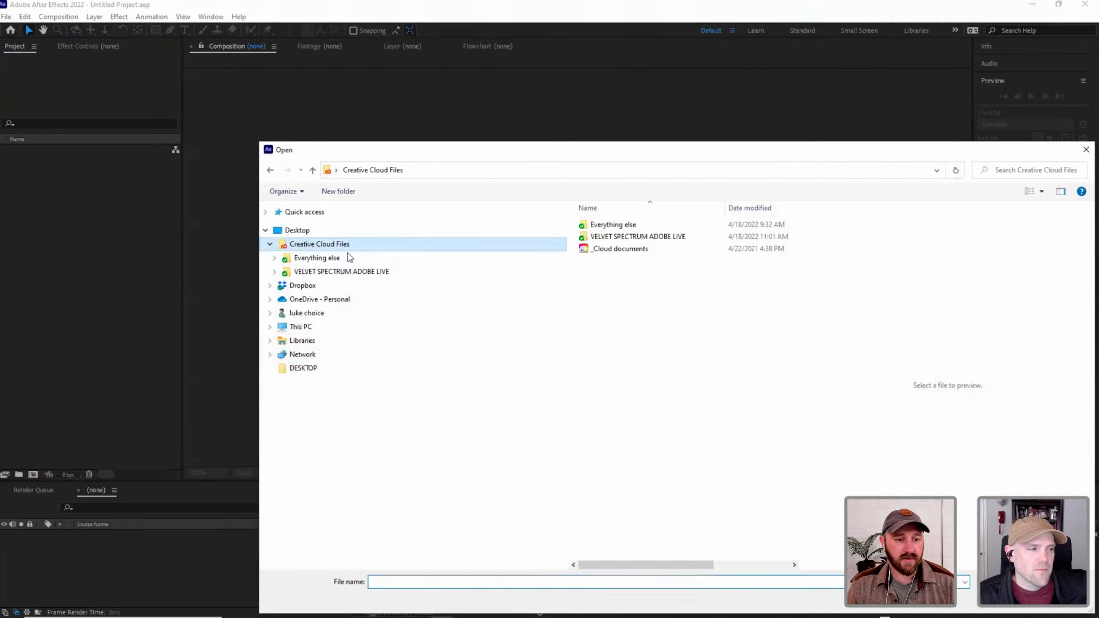
pyautogui.doubleClick(607, 237)
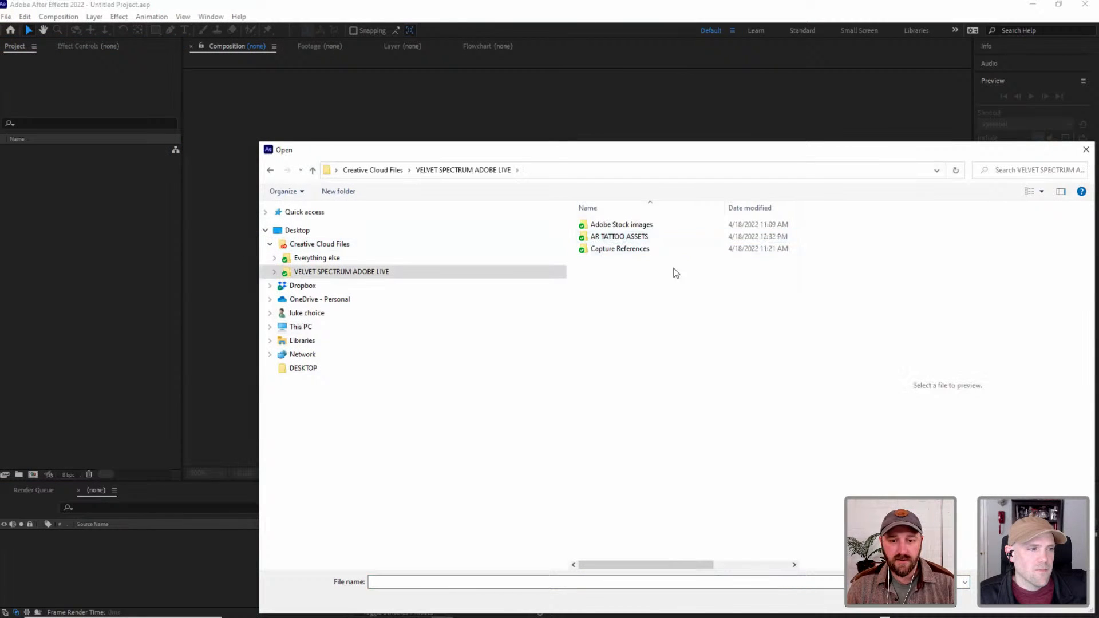
pyautogui.doubleClick(613, 236)
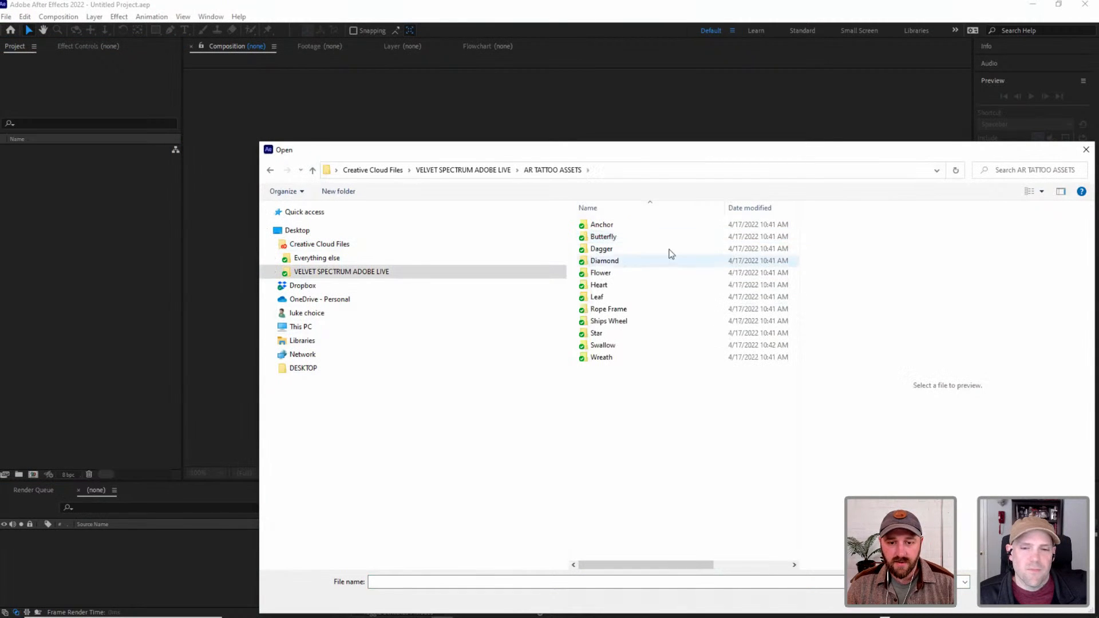
pyautogui.click(275, 271)
pyautogui.click(278, 298)
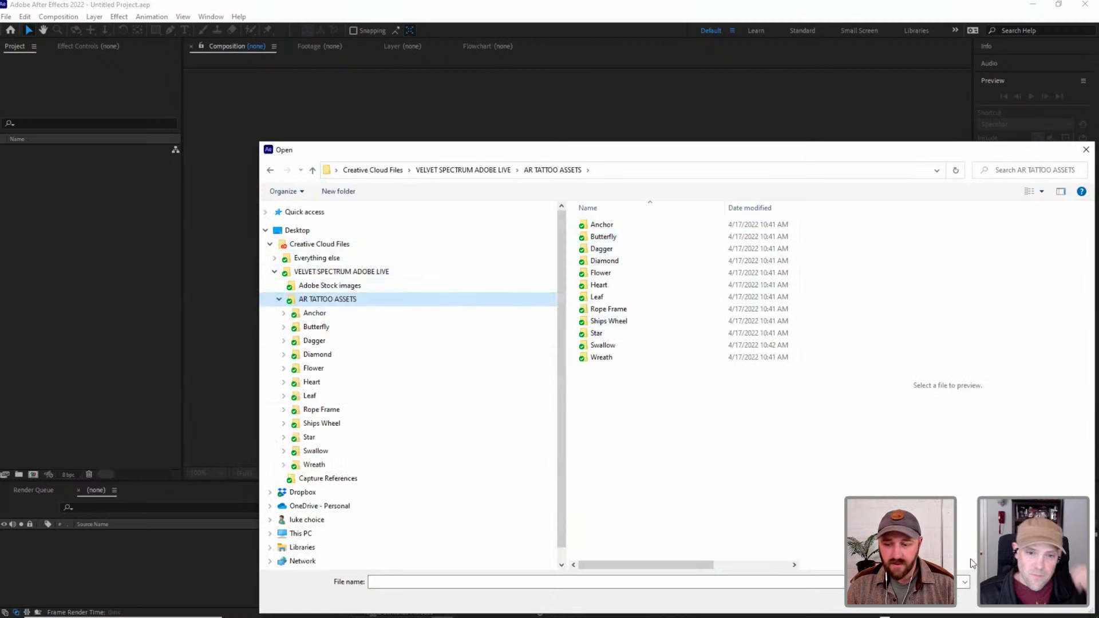
pyautogui.click(1086, 150)
pyautogui.hotkey('alt', 'Tab')
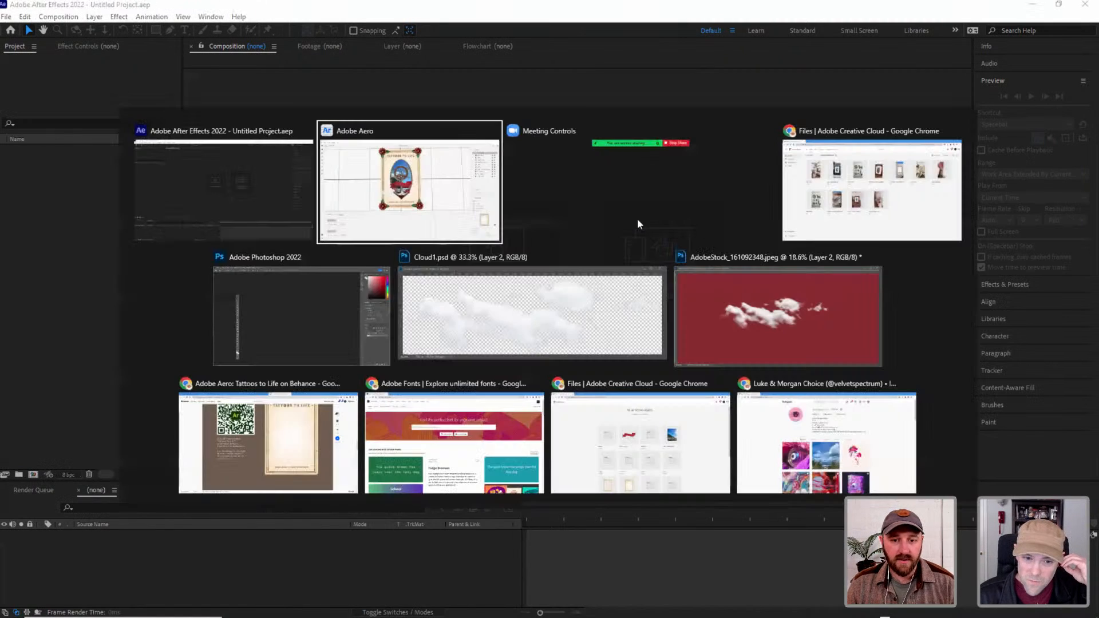
pyautogui.click(240, 172)
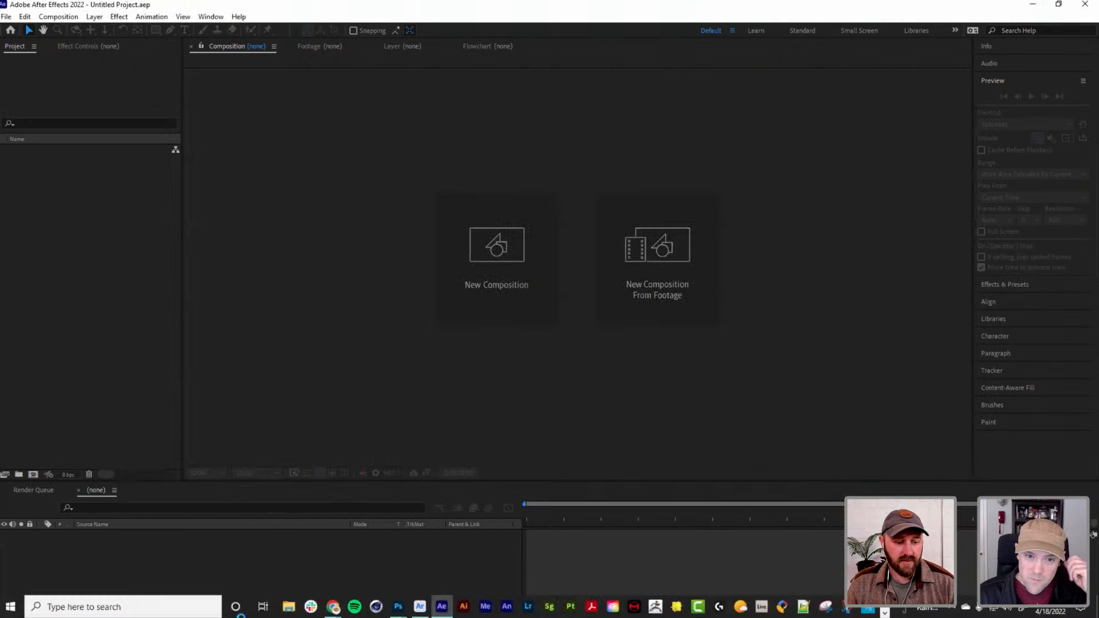
# Import Banner_Empty.png from File Explorer's AR TATTOO ASSETS folder into the project and create a composition from it.
pyautogui.click(297, 606)
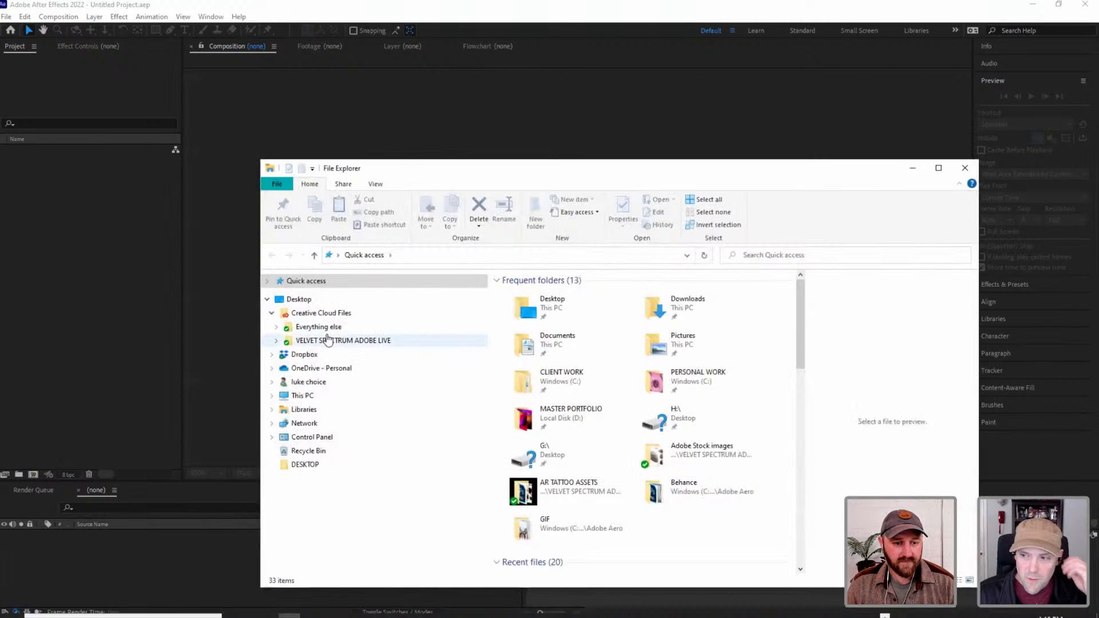
pyautogui.click(328, 343)
pyautogui.doubleClick(541, 306)
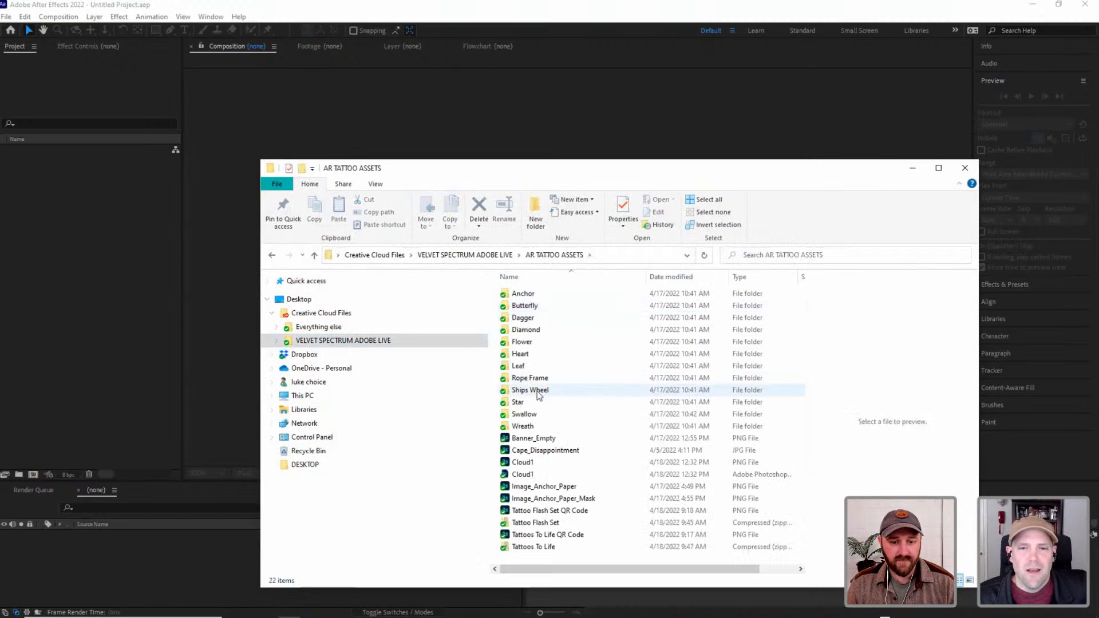
pyautogui.click(540, 440)
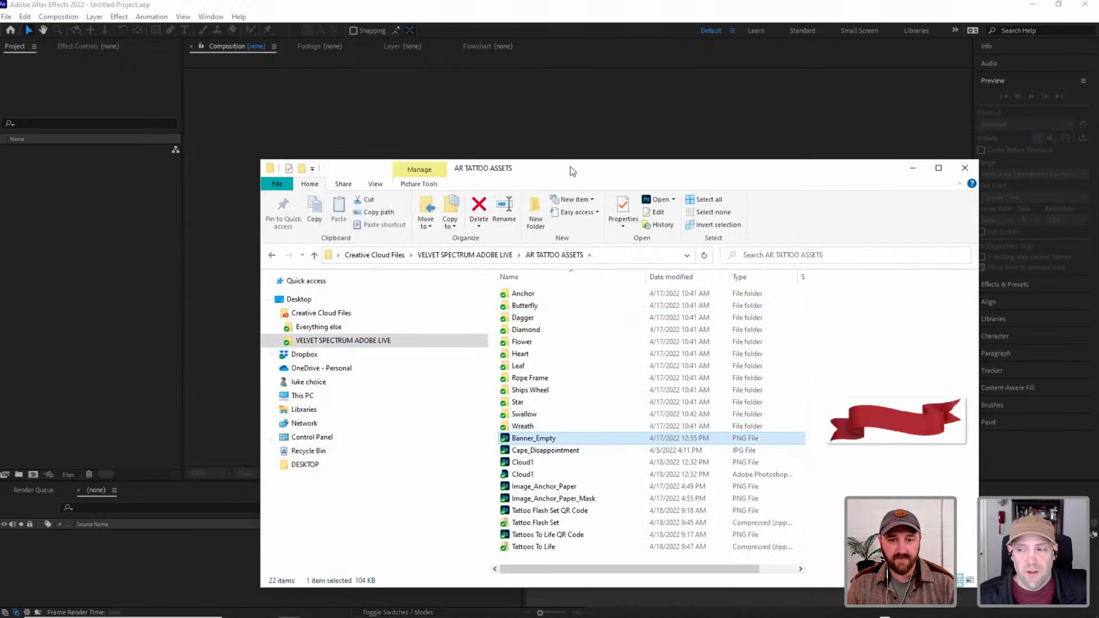
pyautogui.moveTo(571, 169); pyautogui.dragTo(598, 123)
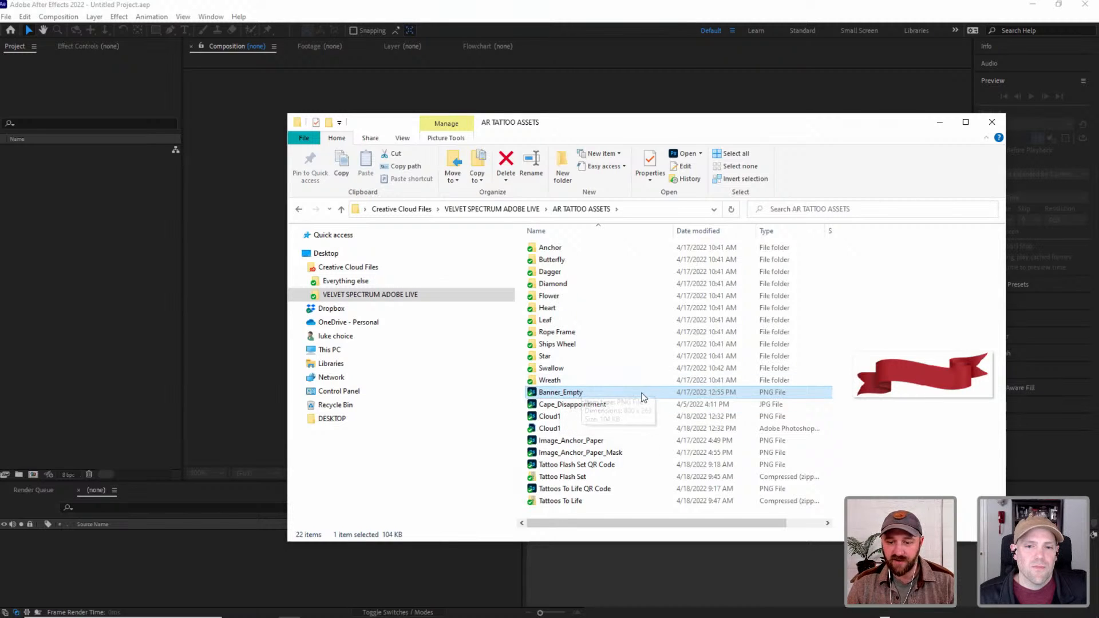
pyautogui.moveTo(576, 393); pyautogui.dragTo(120, 209)
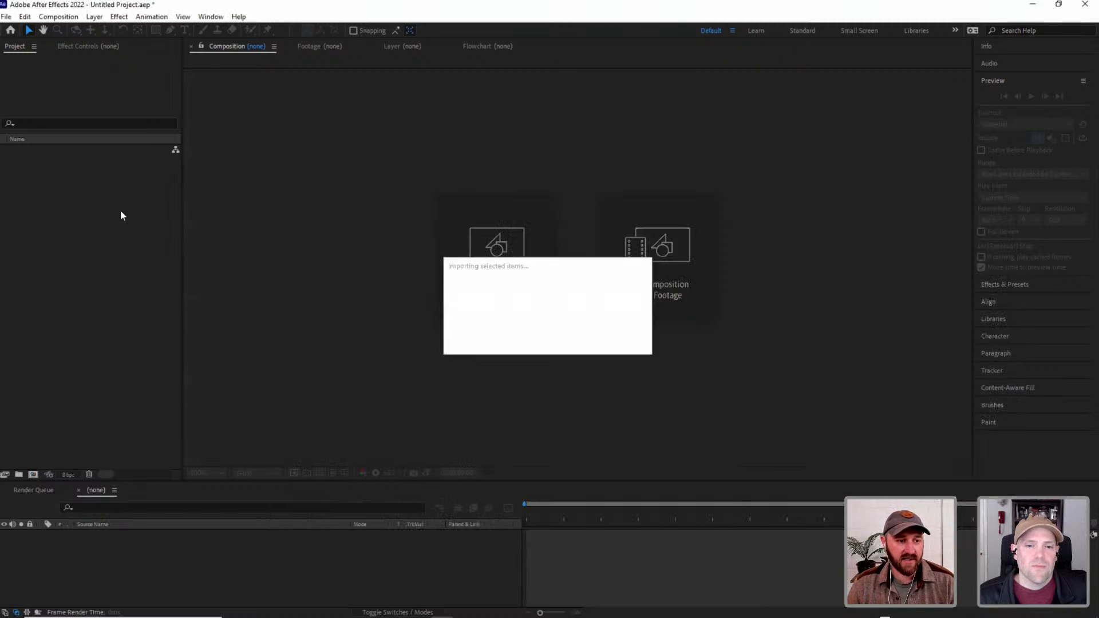
pyautogui.moveTo(57, 153); pyautogui.dragTo(32, 475)
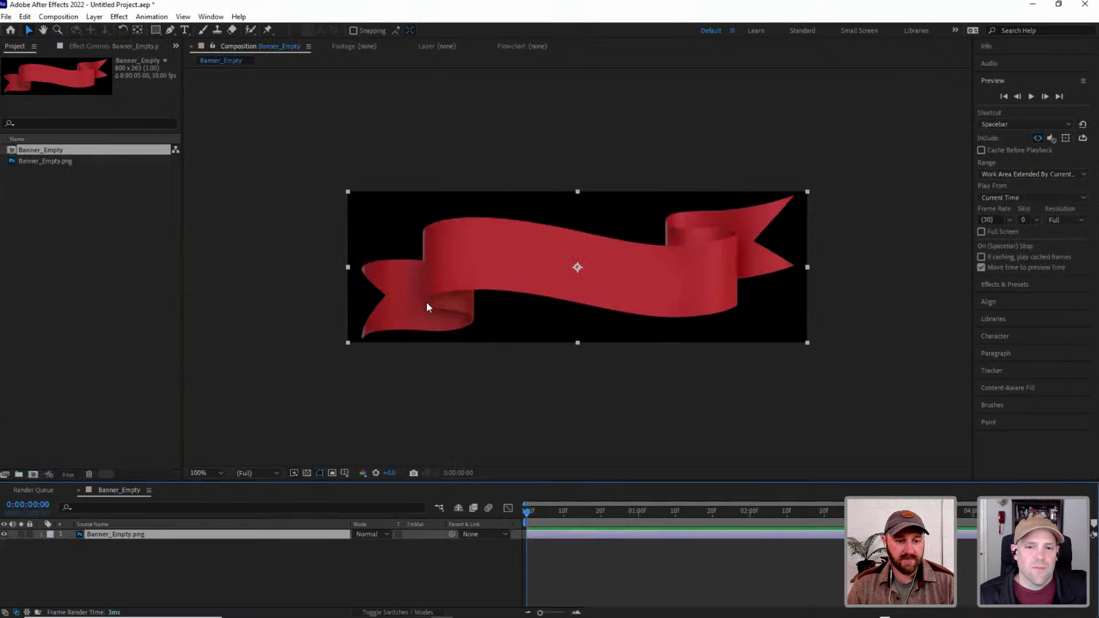
# Enlarge the timeline area and add a text layer reading -MUM- over the red banner in the Becker Gothics Concave font.
pyautogui.click(338, 286)
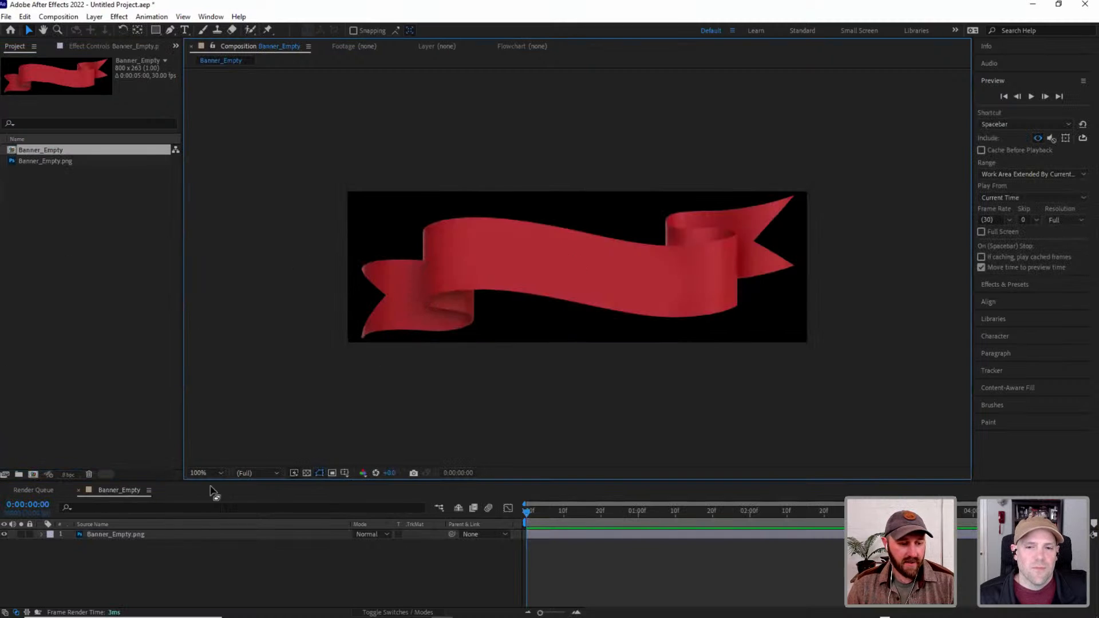
pyautogui.moveTo(220, 482); pyautogui.dragTo(222, 456)
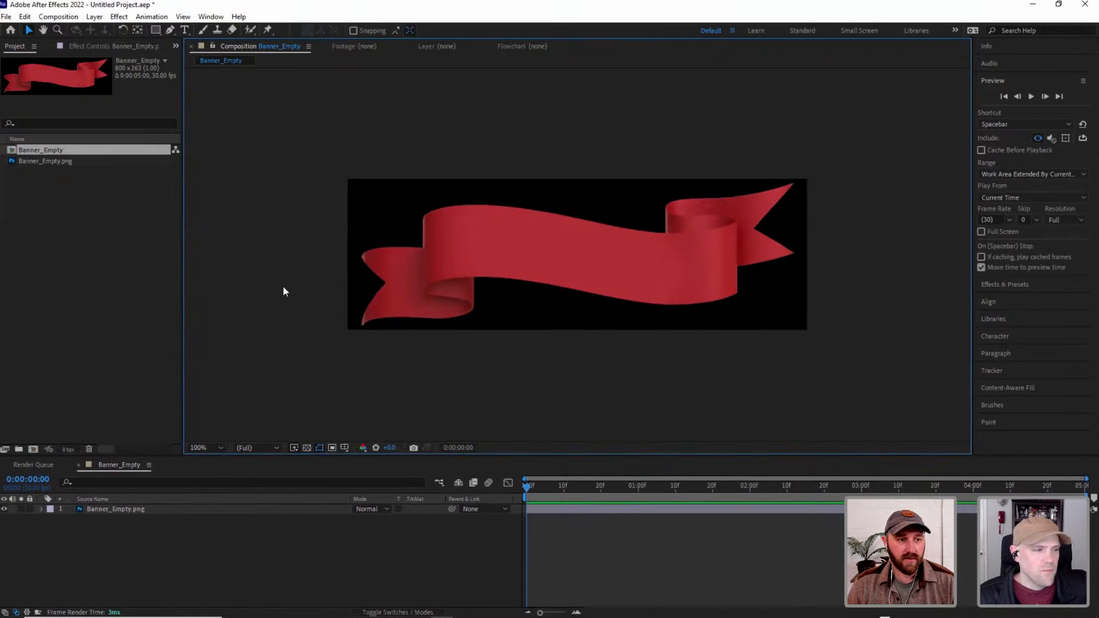
pyautogui.click(185, 30)
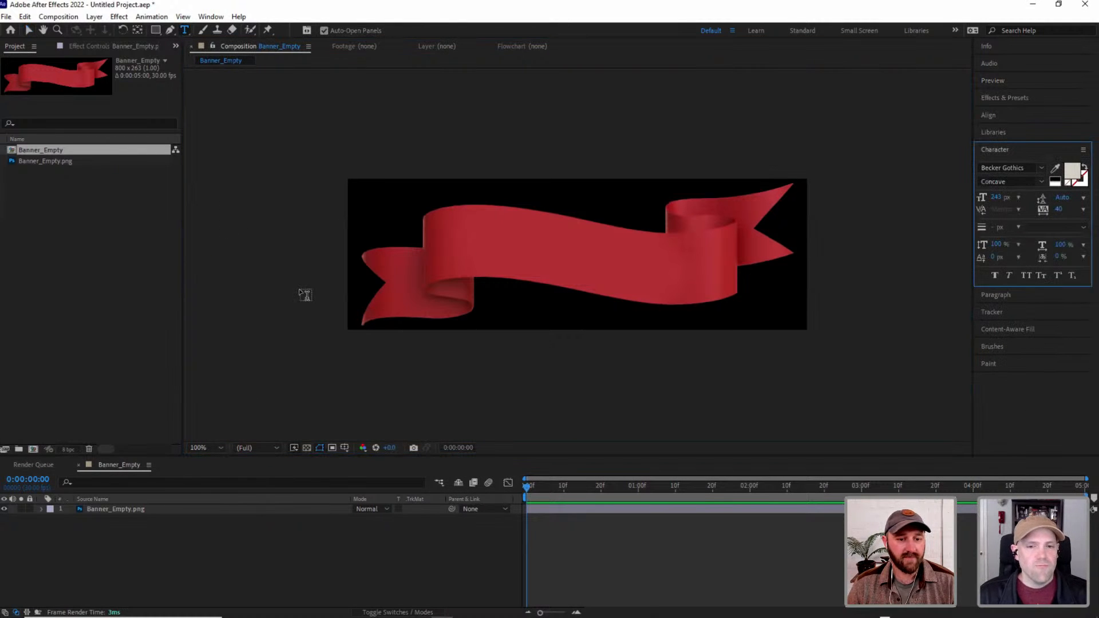
pyautogui.click(521, 250)
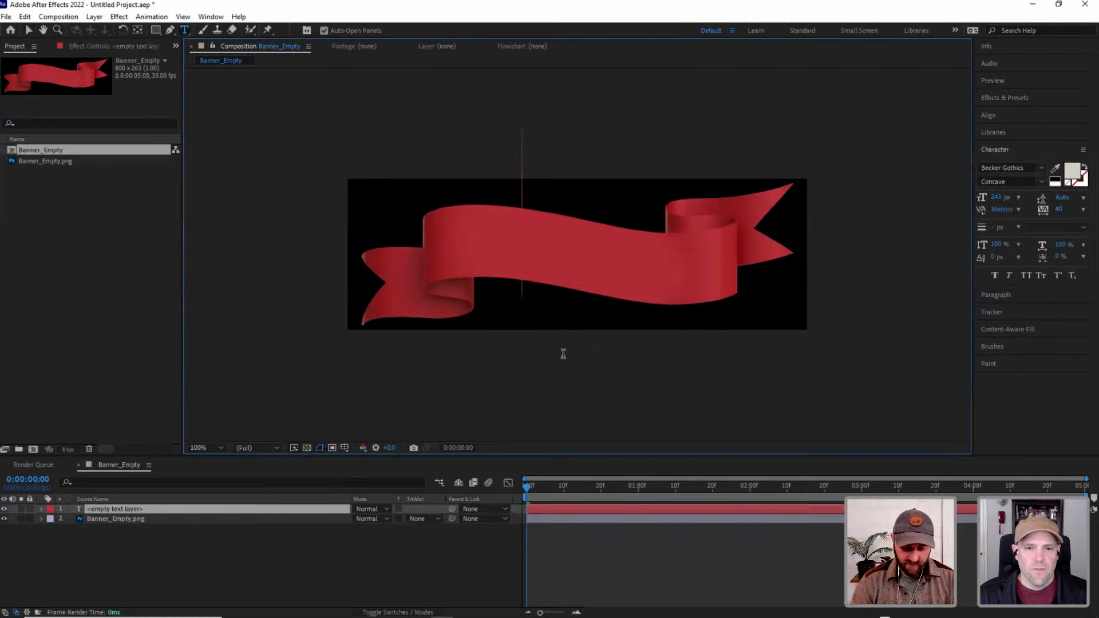
pyautogui.write('-MUM')
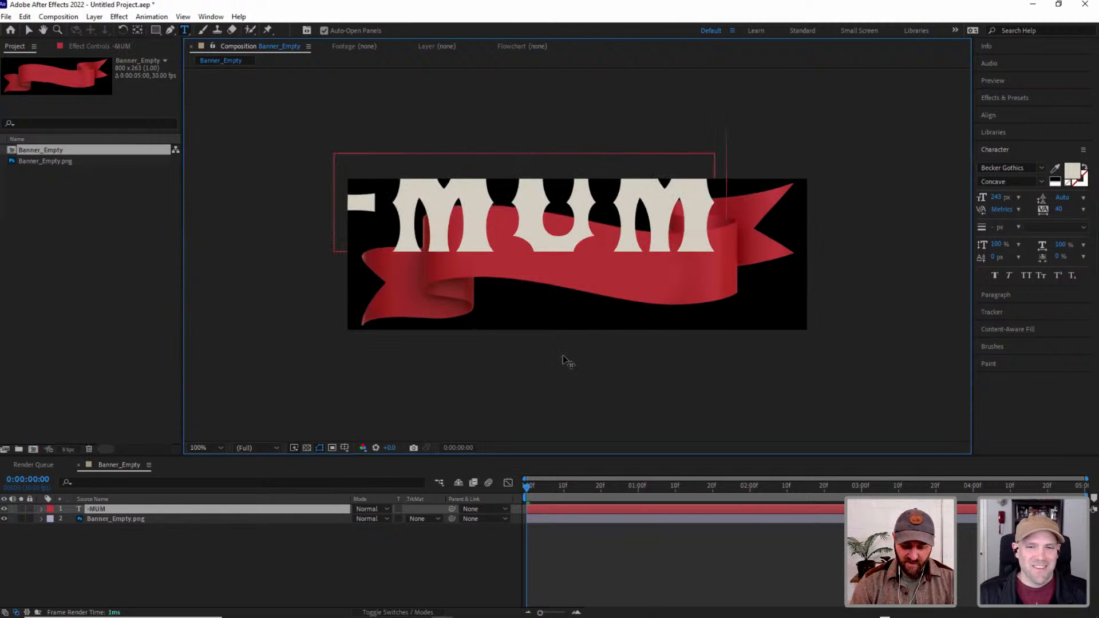
pyautogui.write('-')
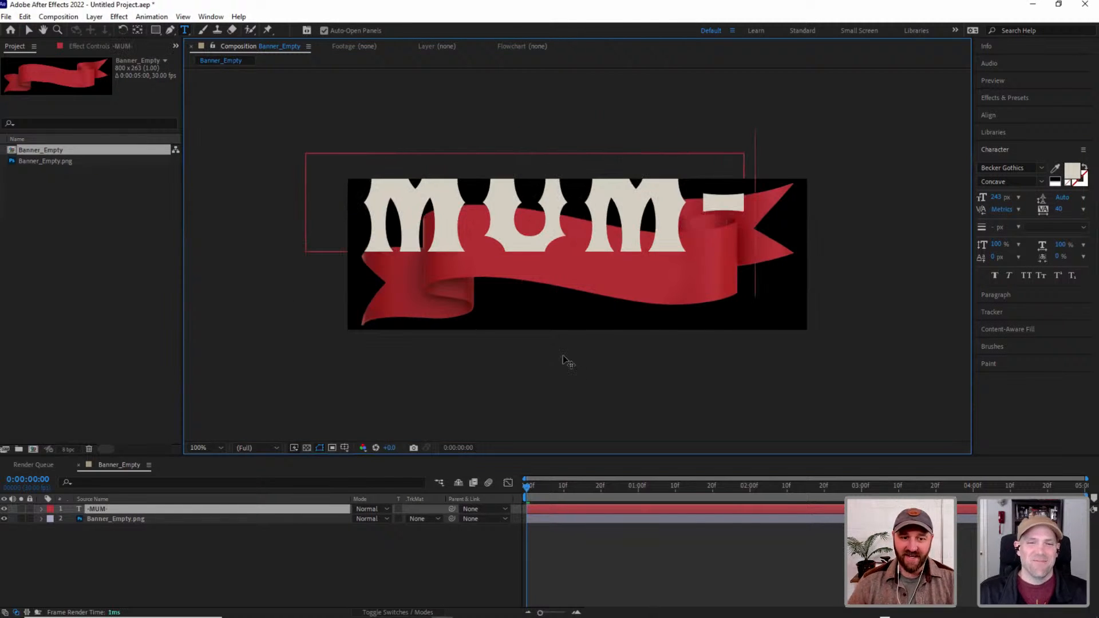
# Scale the -MUM- text down proportionally and centre it on the banner's middle section.
pyautogui.click(30, 30)
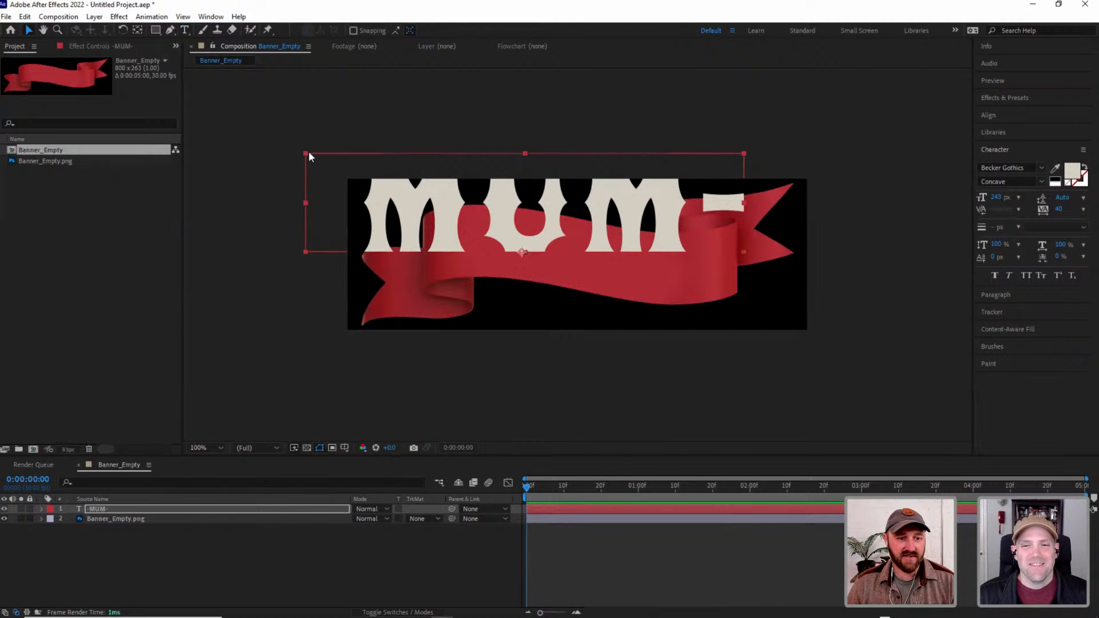
pyautogui.keyDown('shift'); pyautogui.moveTo(306, 154); pyautogui.dragTo(419, 189); pyautogui.keyUp('shift')
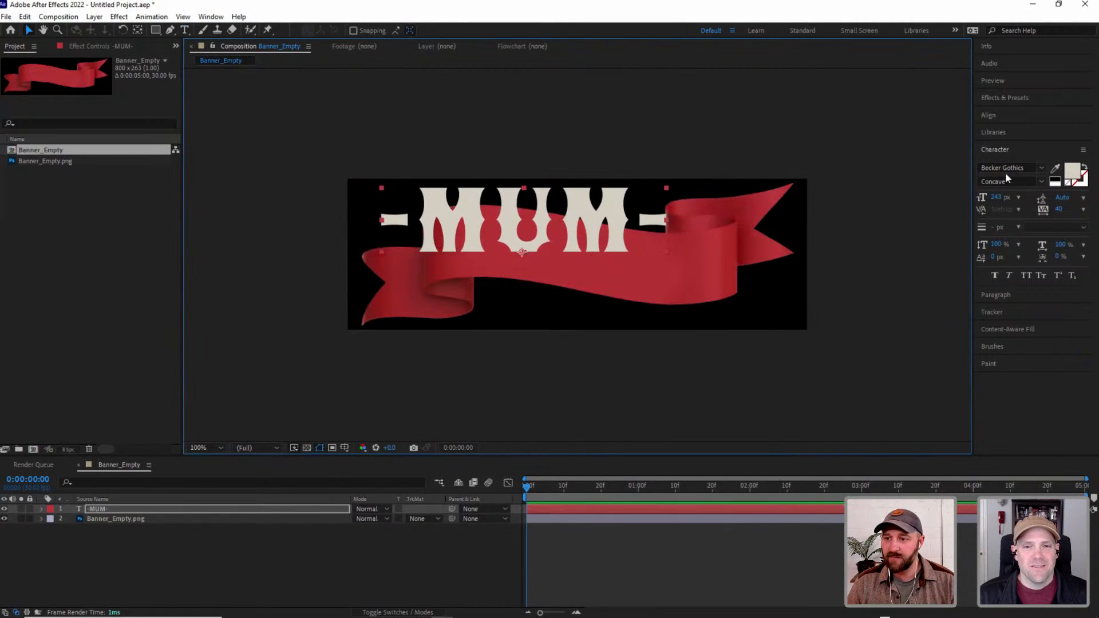
pyautogui.moveTo(572, 219); pyautogui.dragTo(630, 253)
pyautogui.keyDown('shift'); pyautogui.moveTo(723, 224); pyautogui.dragTo(644, 251); pyautogui.keyUp('shift')
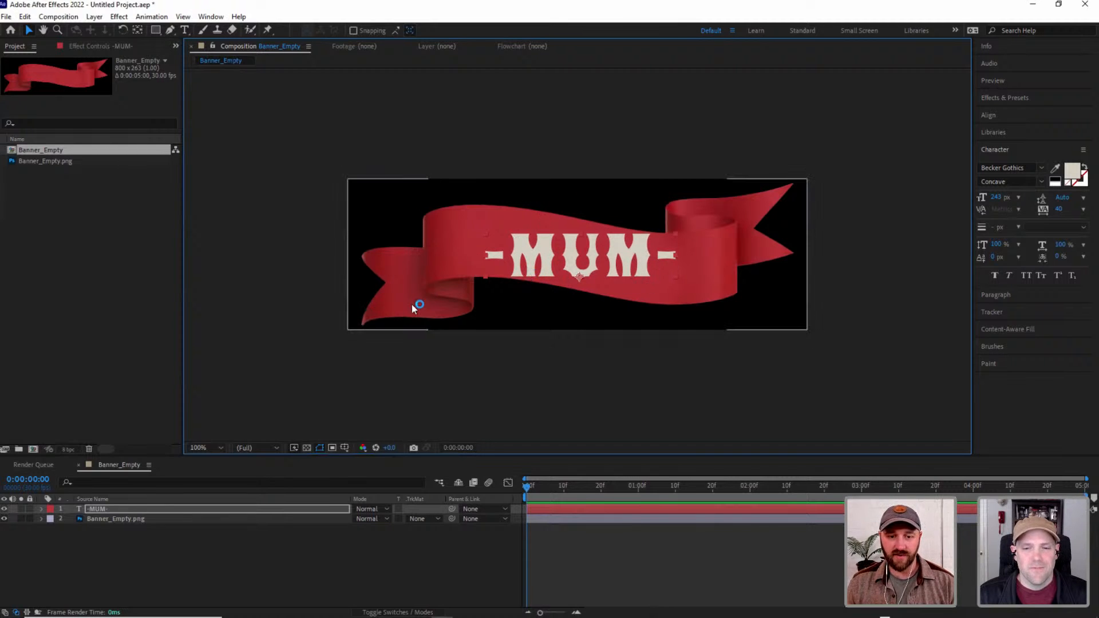
# Search the effects for skew, try the 3D Fall Scale & Skew text preset on the -MUM- layer, and undo it.
pyautogui.click(1005, 99)
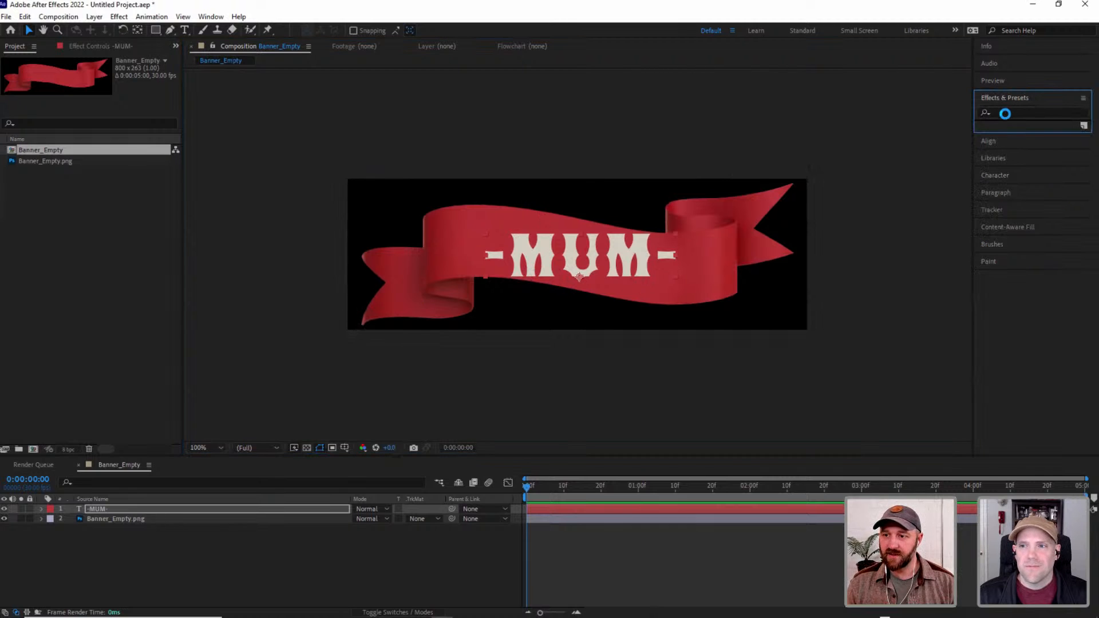
pyautogui.click(1005, 113)
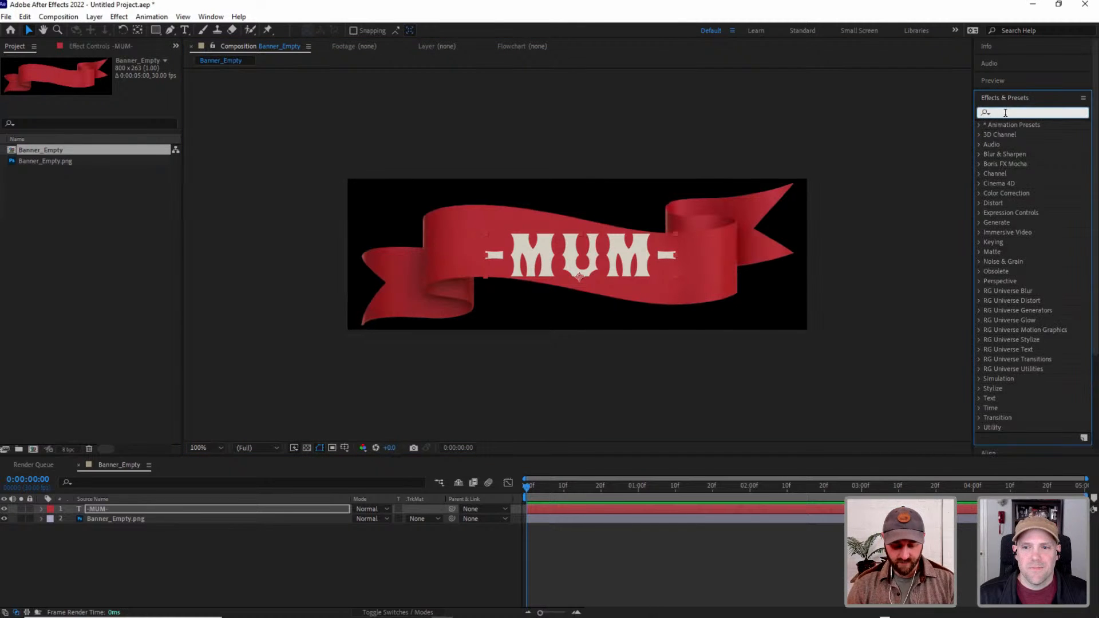
pyautogui.write('skew')
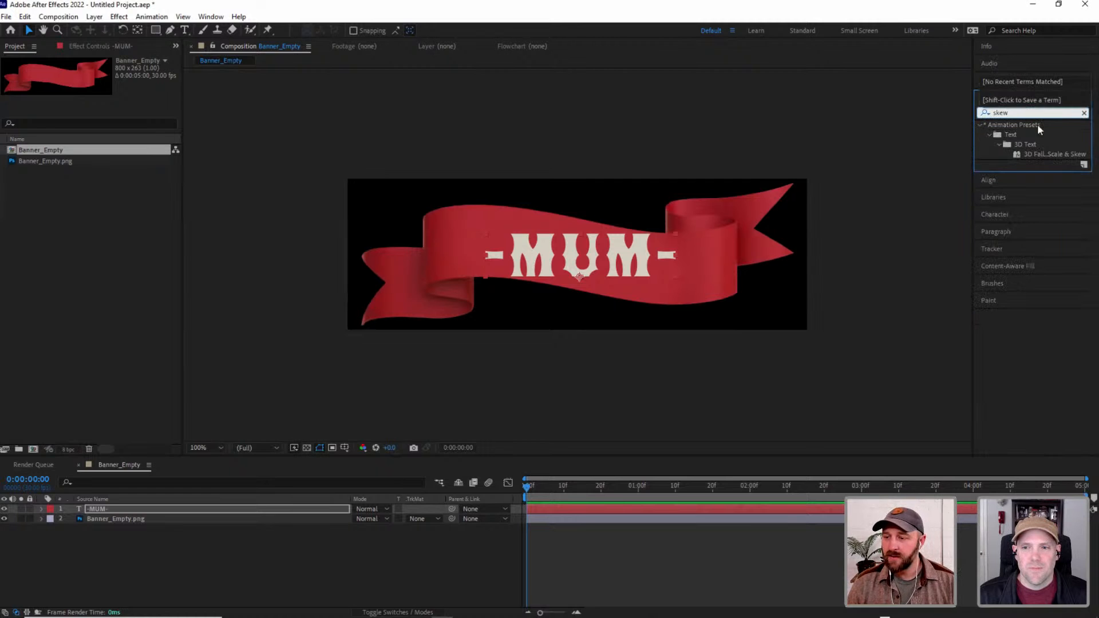
pyautogui.moveTo(1041, 158); pyautogui.dragTo(101, 518)
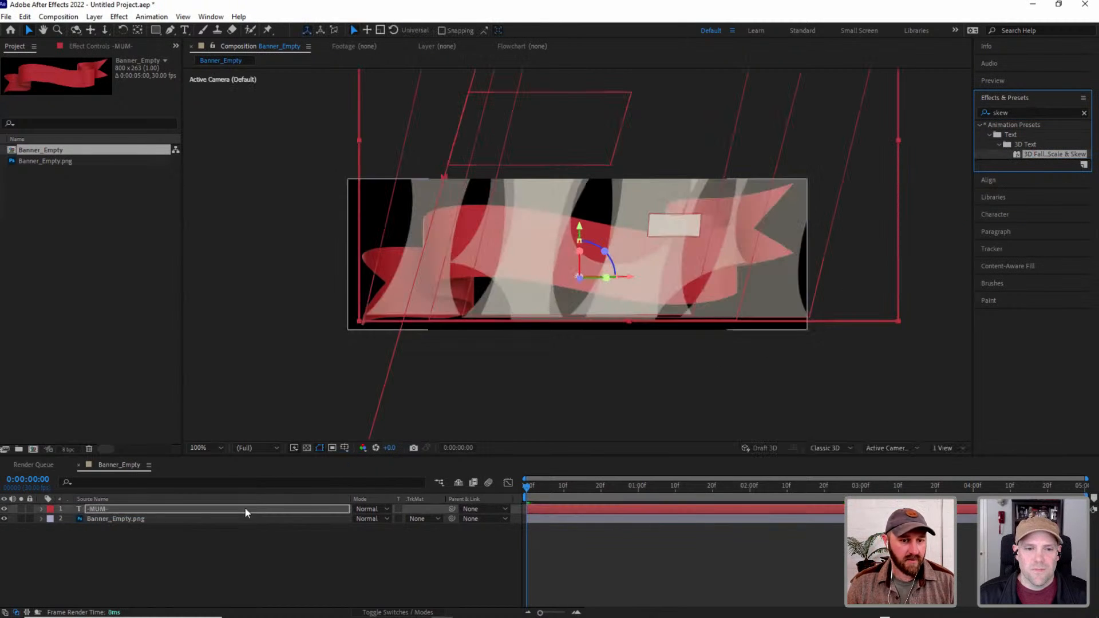
pyautogui.hotkey('ctrl', 'z')
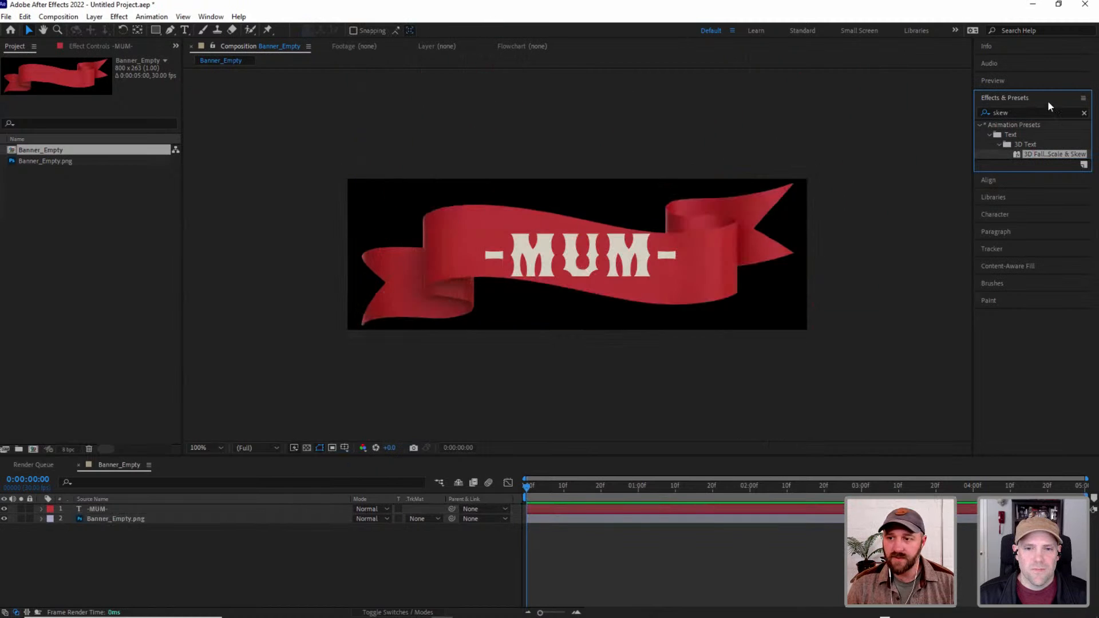
pyautogui.click(1084, 113)
pyautogui.write('ske')
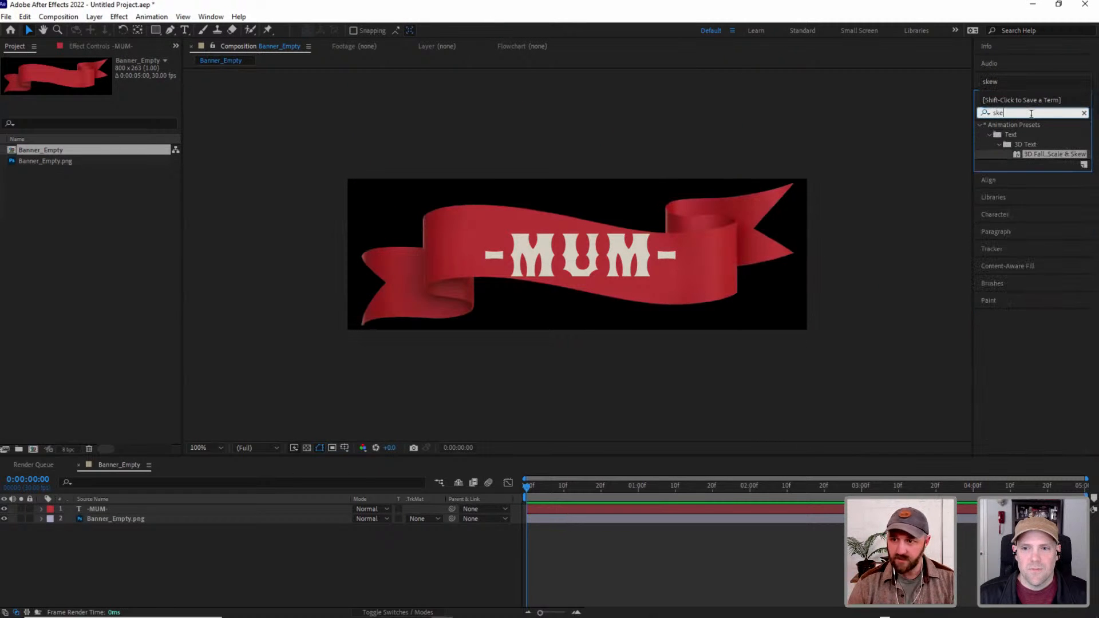
pyautogui.click(1083, 113)
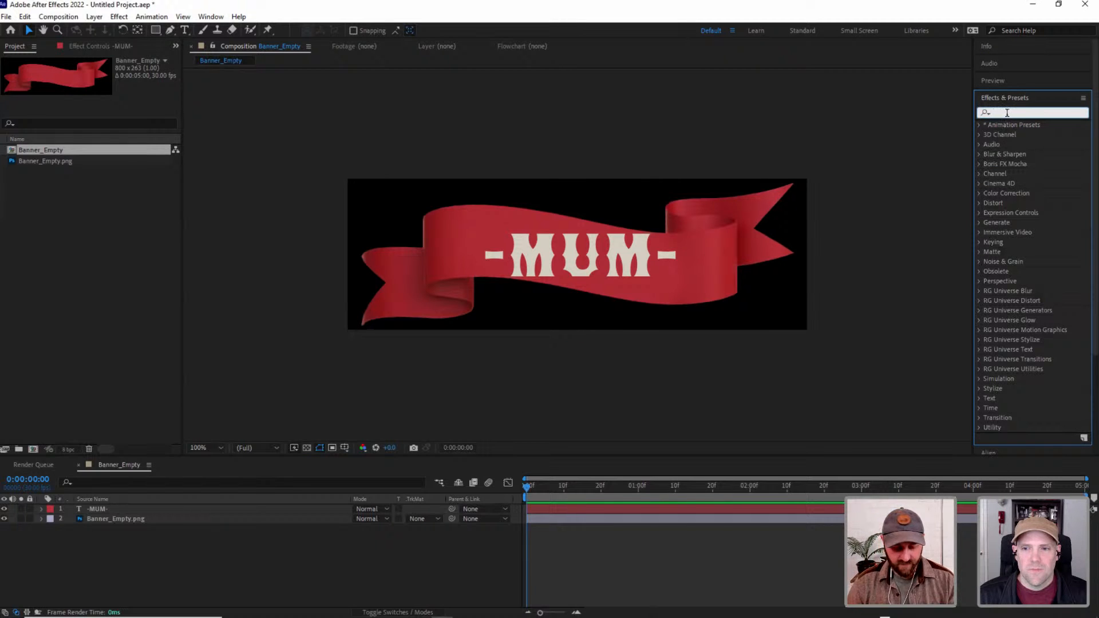
# Apply the Transform distort effect to the -MUM- layer and set its Skew to 10 to follow the banner's slope.
pyautogui.write('trans')
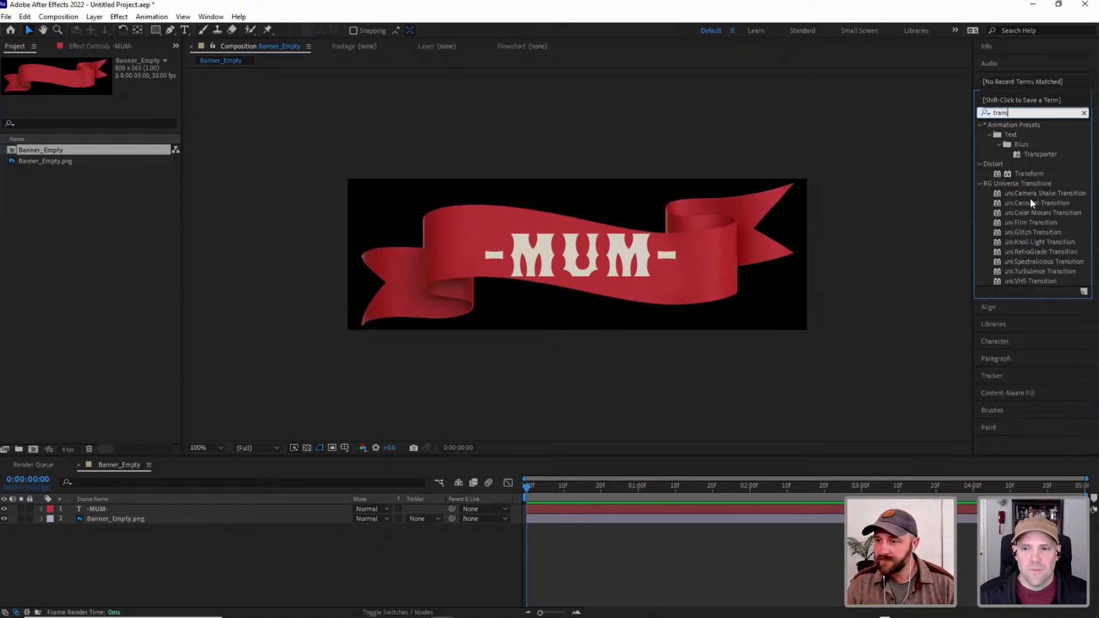
pyautogui.moveTo(1029, 177); pyautogui.dragTo(94, 509)
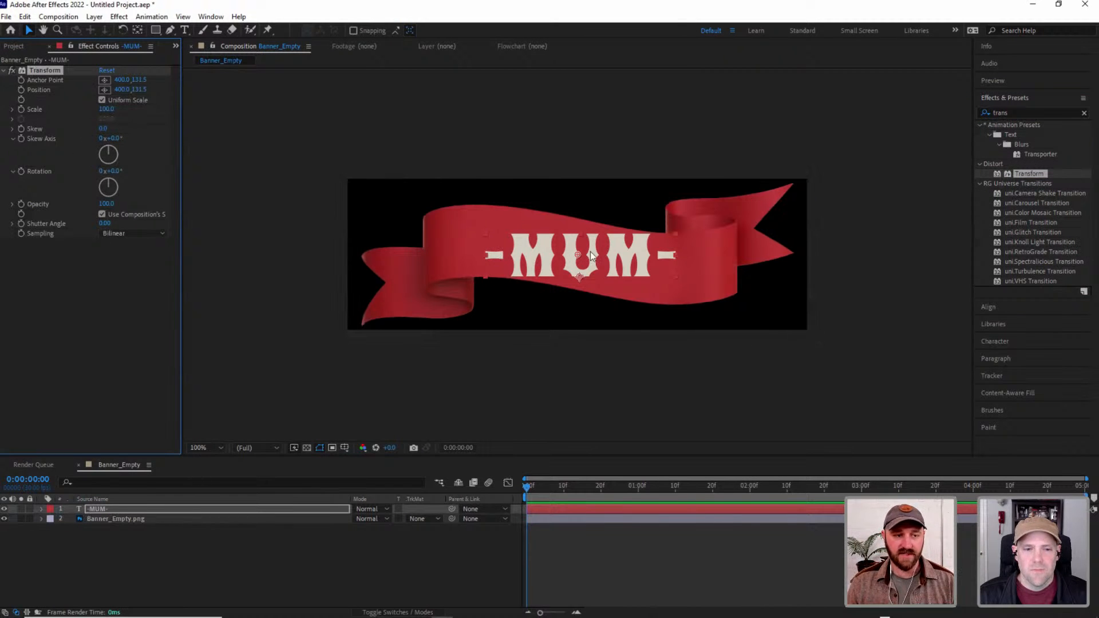
pyautogui.moveTo(103, 128); pyautogui.dragTo(107, 130)
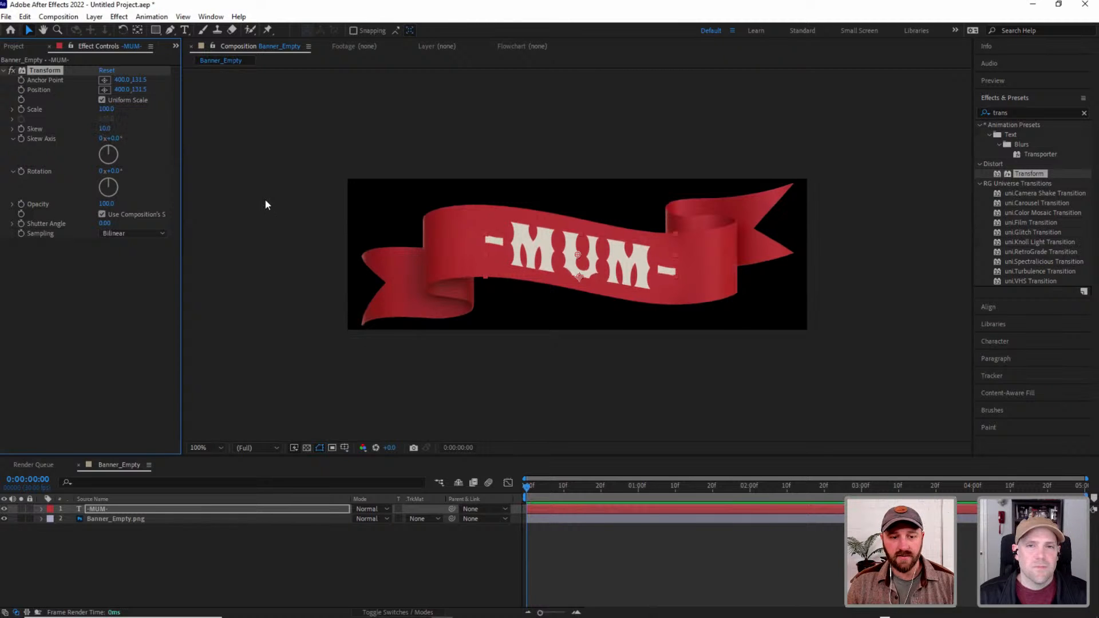
# Deselect the layers and set the Banner_Empty composition's frame rate to 24 frames per second.
pyautogui.moveTo(122, 538); pyautogui.dragTo(86, 501)
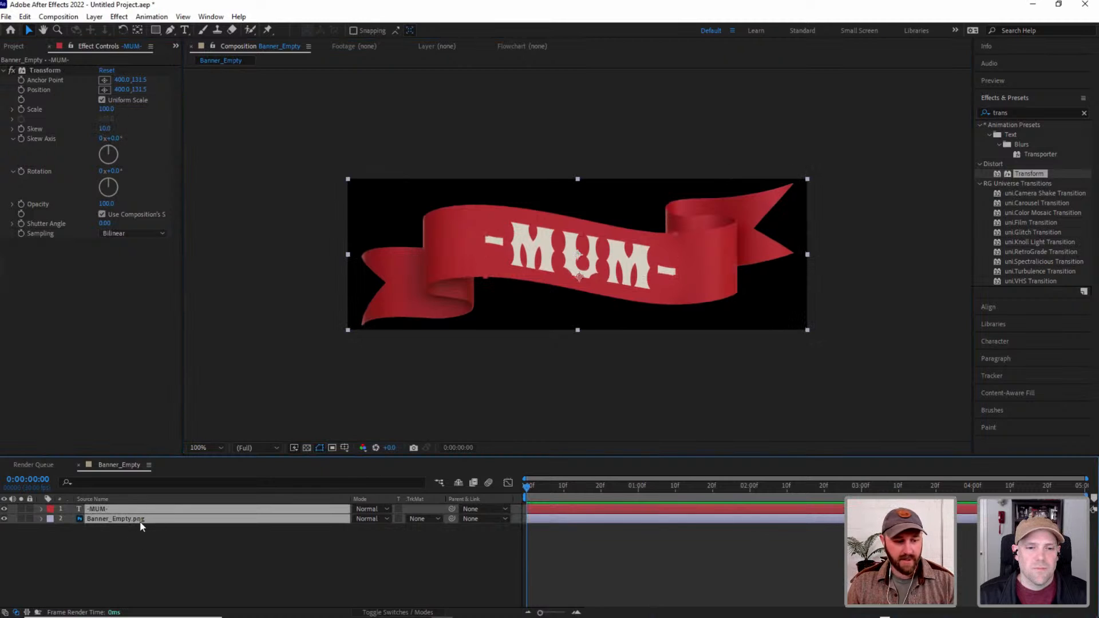
pyautogui.click(514, 408)
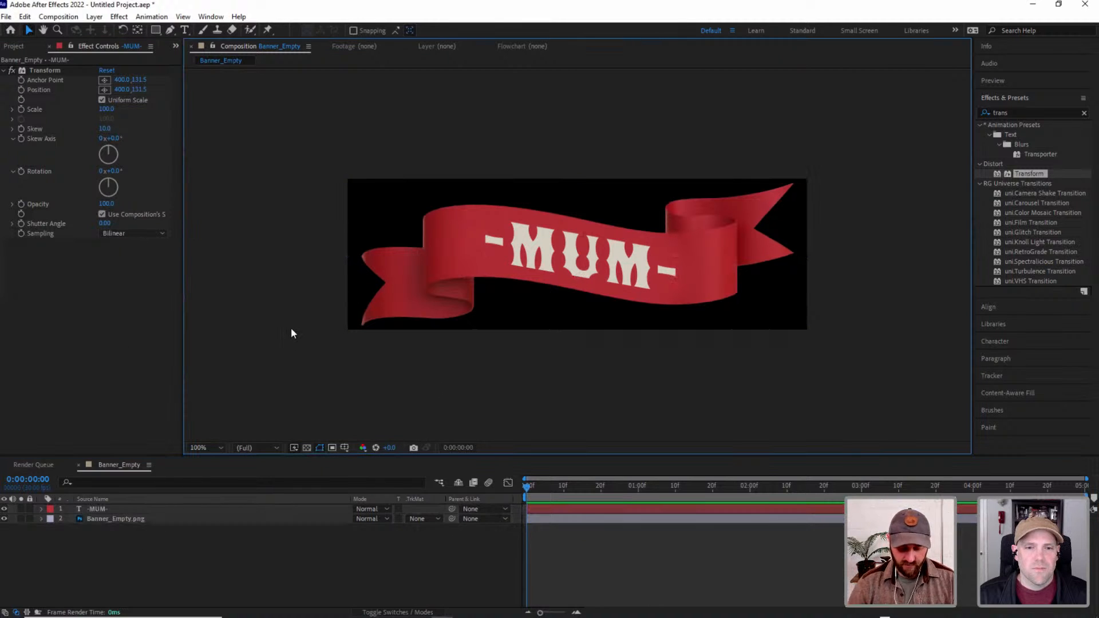
pyautogui.hotkey('ctrl', 'k')
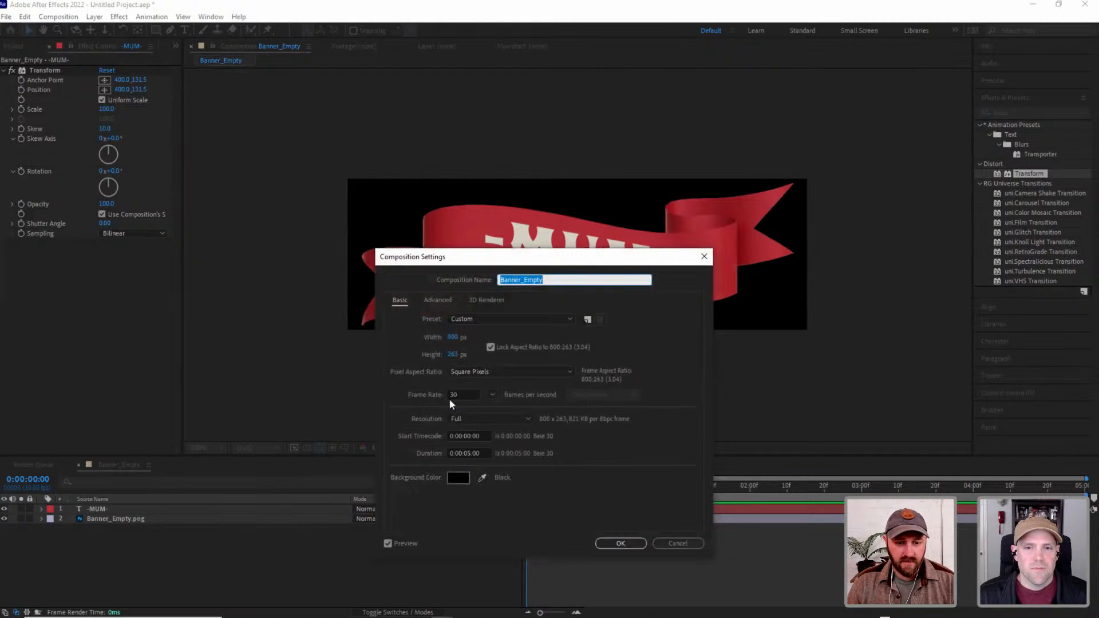
pyautogui.click(462, 394)
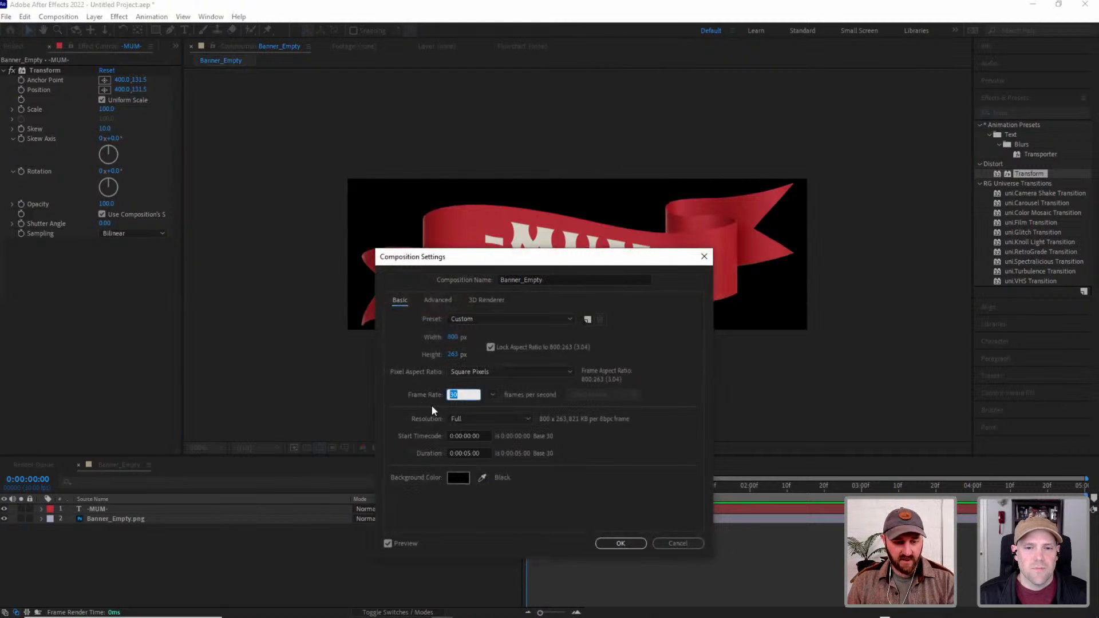
pyautogui.click(619, 545)
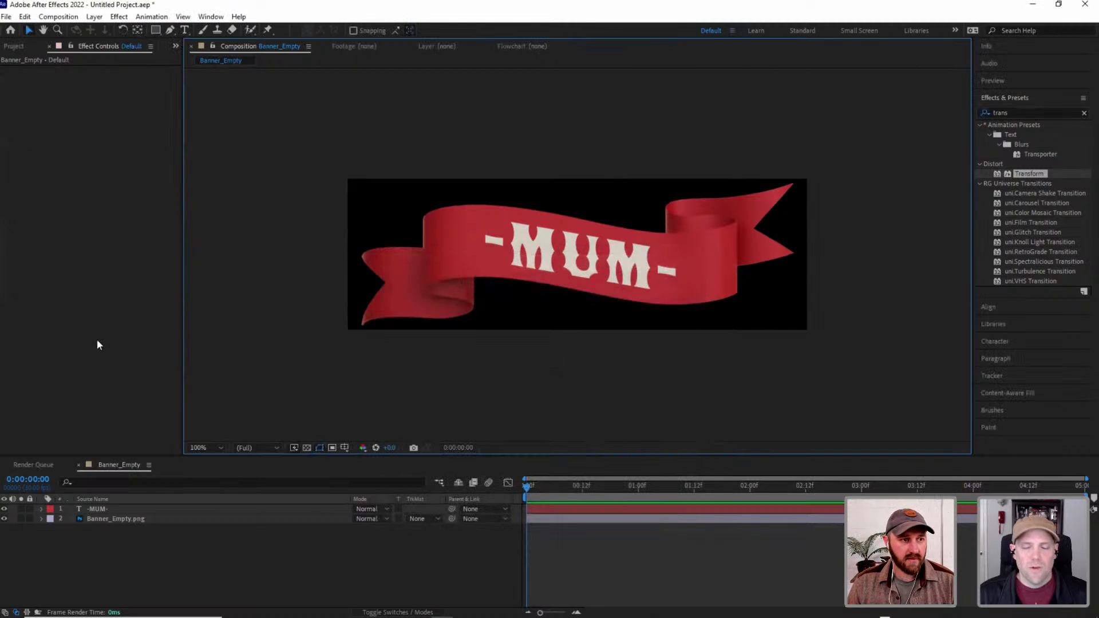
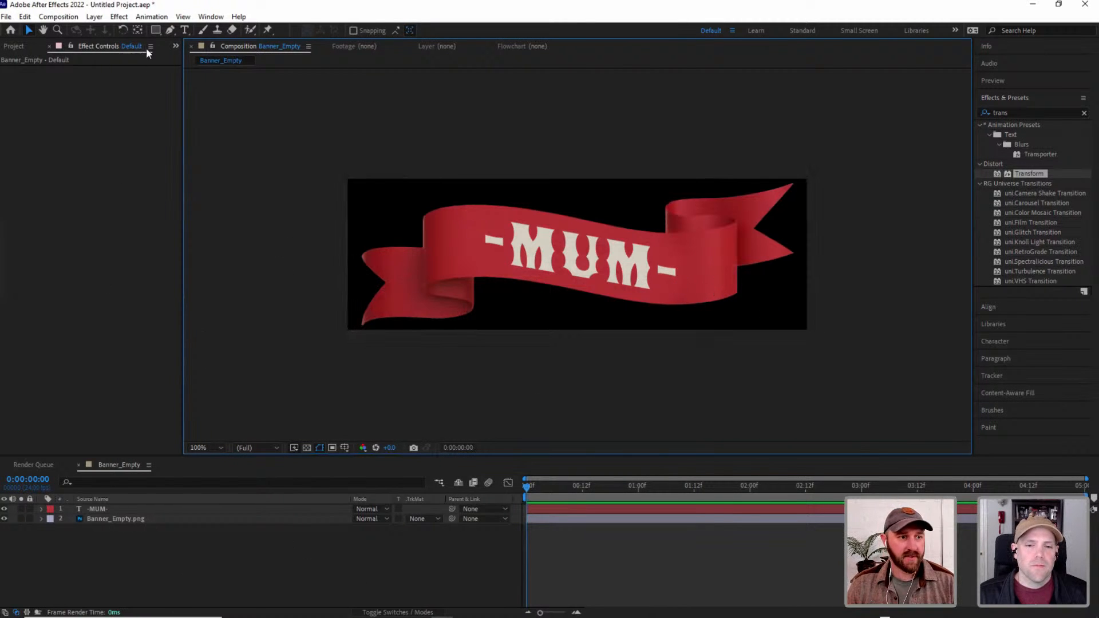
pyautogui.click(16, 46)
pyautogui.click(60, 160)
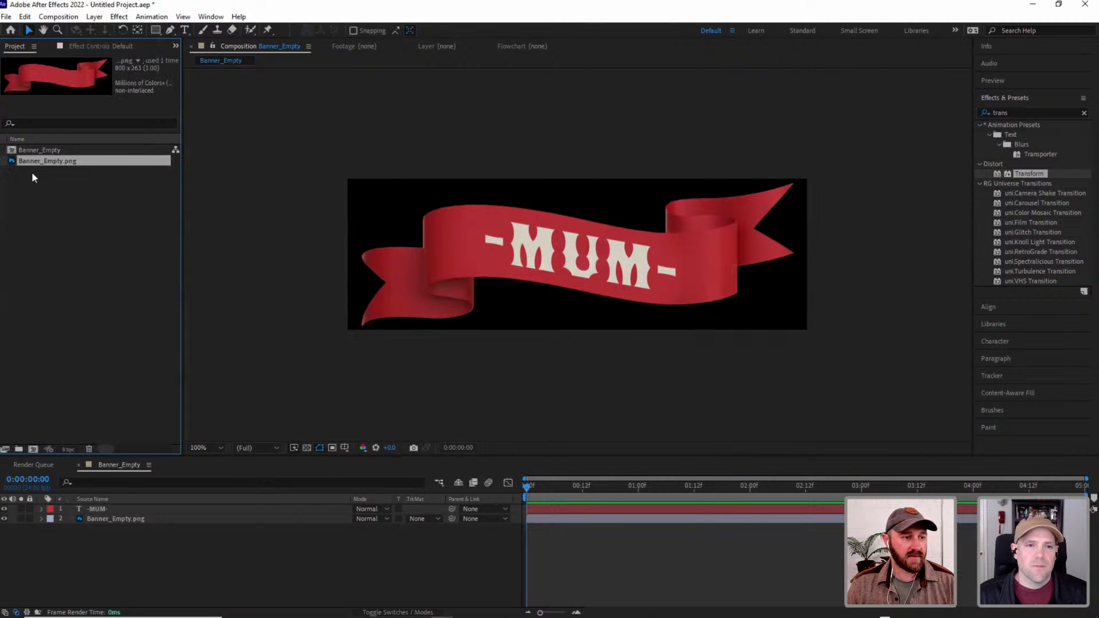
pyautogui.click(285, 292)
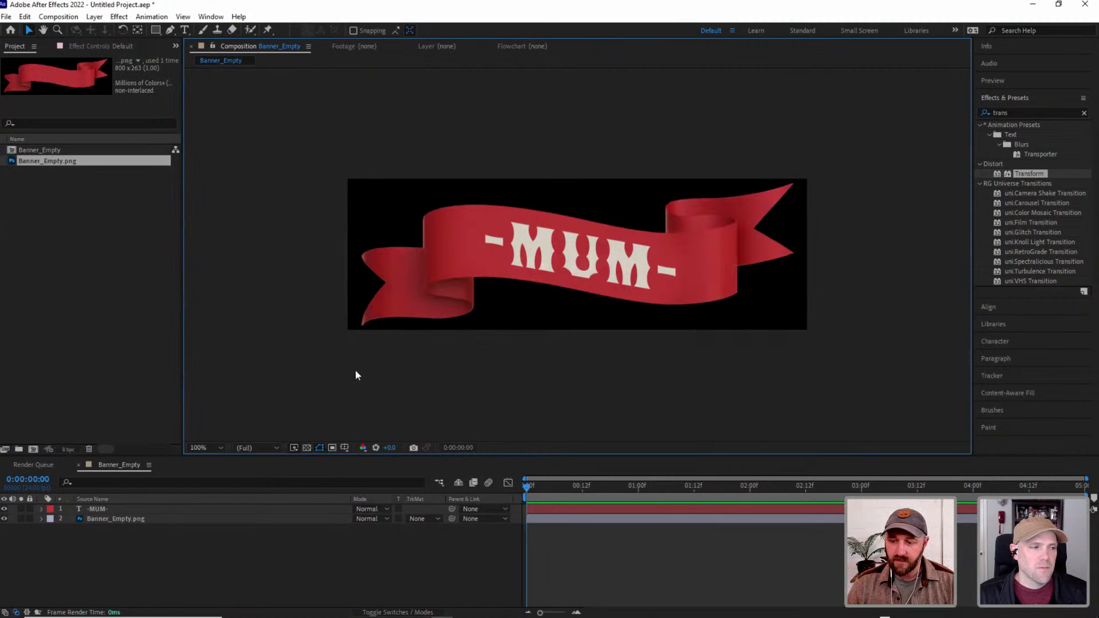
pyautogui.click(572, 518)
pyautogui.click(572, 518)
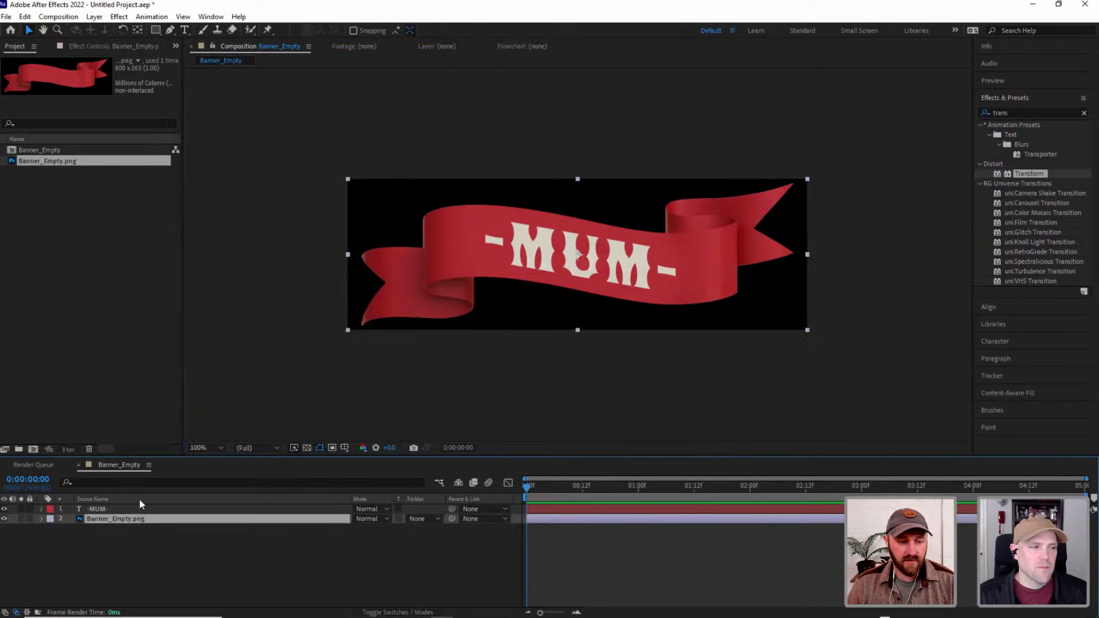
pyautogui.click(57, 247)
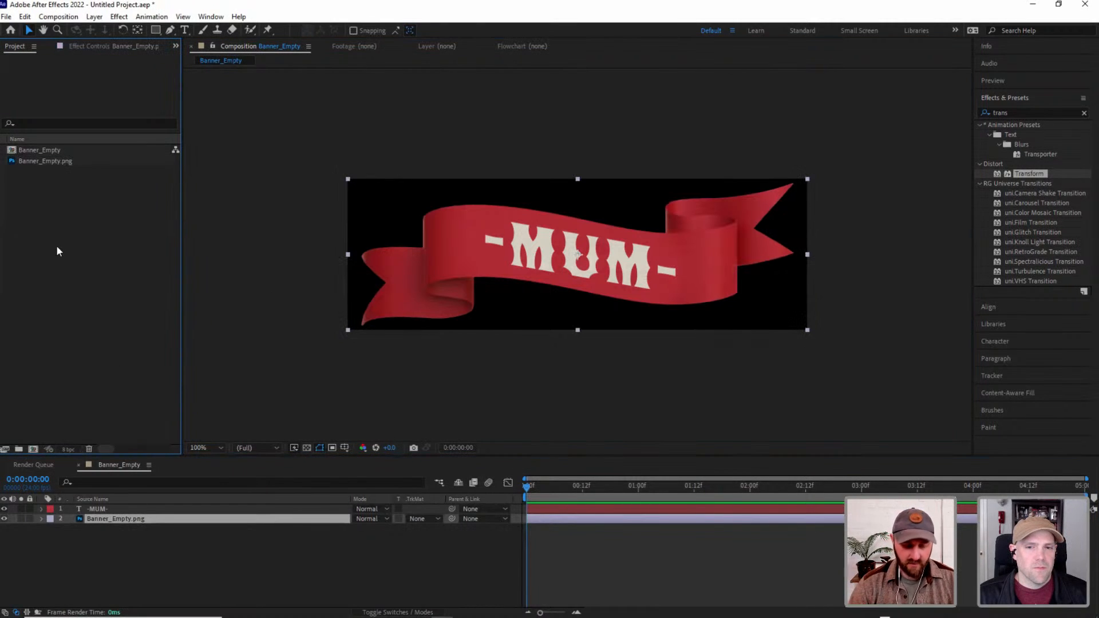
pyautogui.click(253, 277)
pyautogui.hotkey('ctrl', 'k')
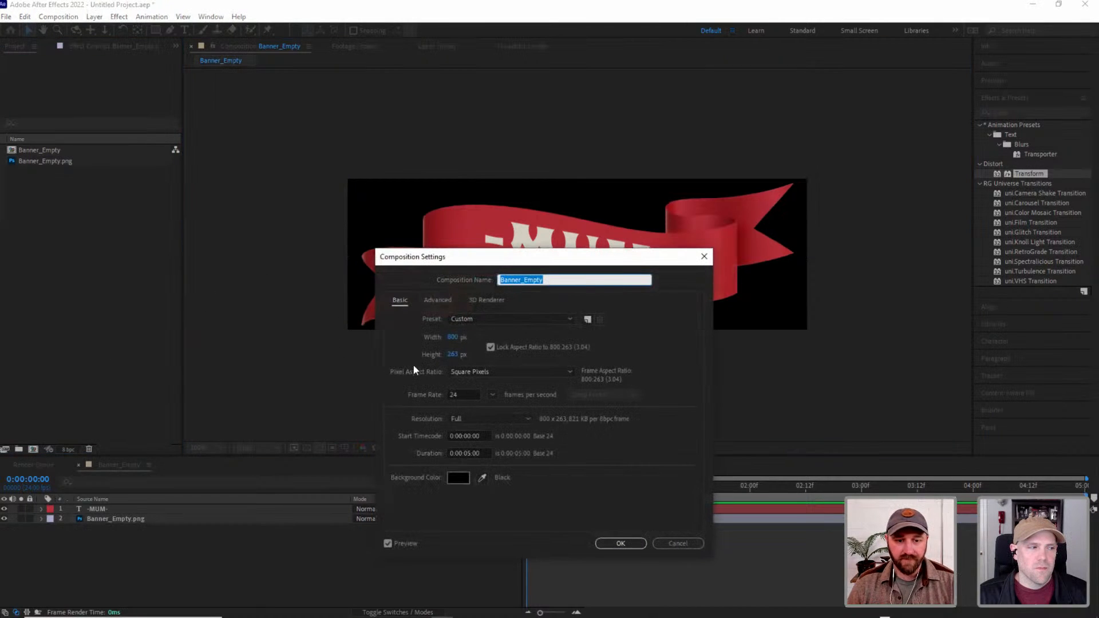
pyautogui.click(678, 543)
# Create a new 800 x 263 px composition at 24 fps with a duration of 3 seconds.
pyautogui.hotkey('ctrl', 'n')
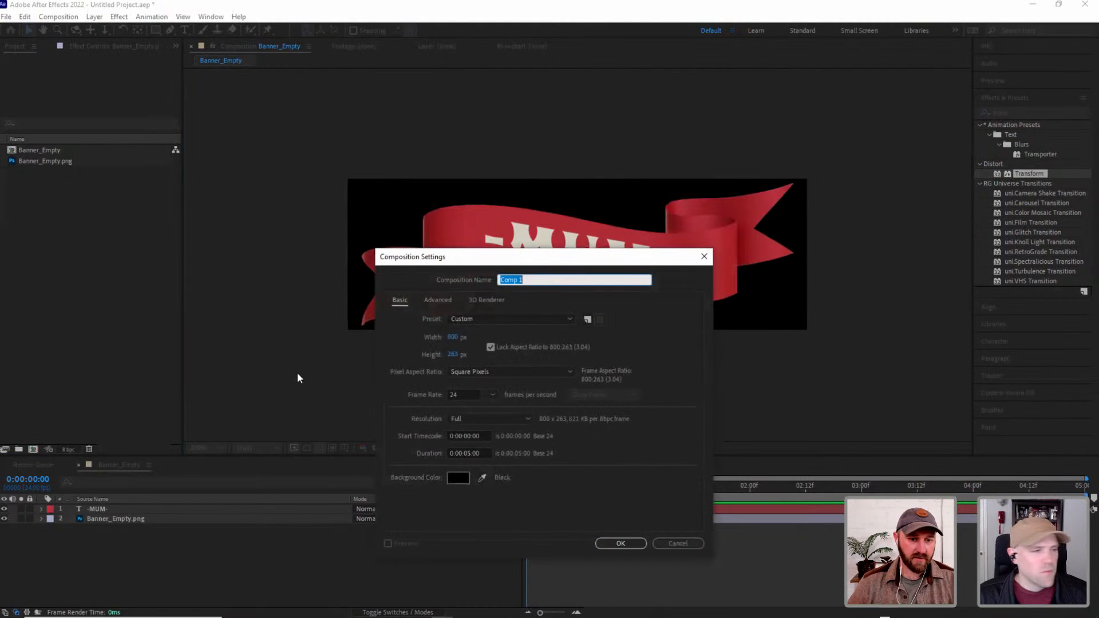
pyautogui.click(469, 452)
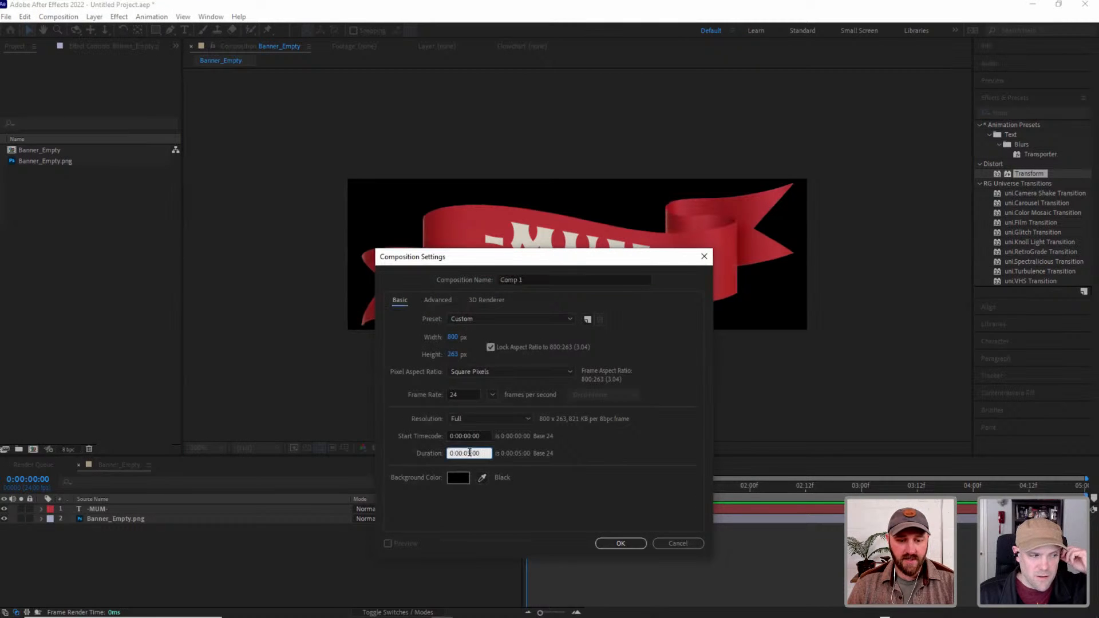
pyautogui.moveTo(470, 452); pyautogui.dragTo(466, 453)
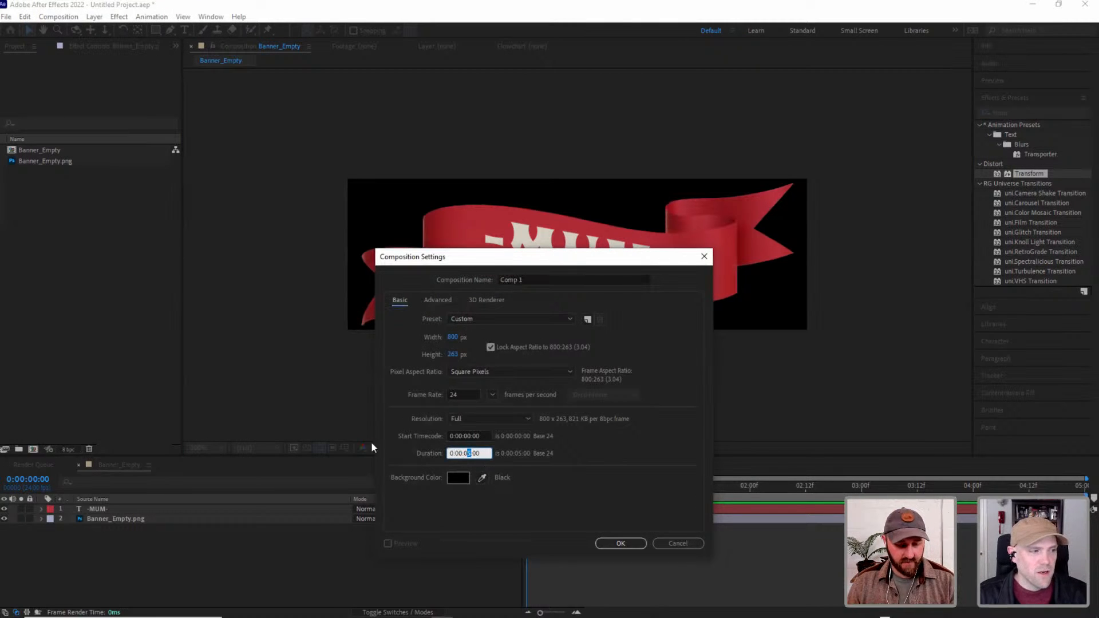
pyautogui.write('3')
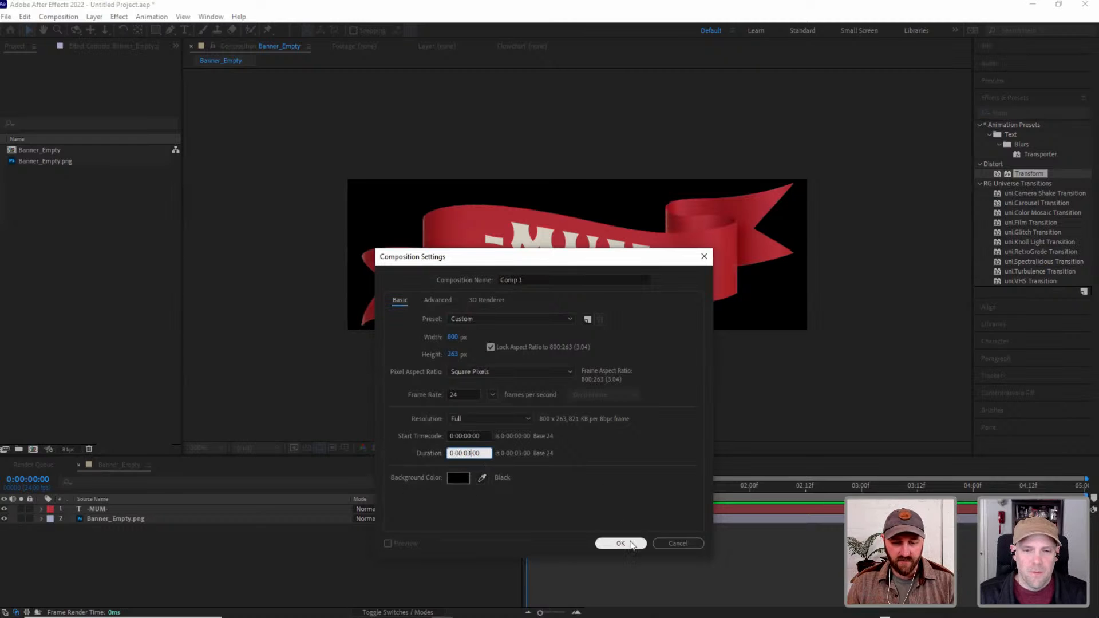
pyautogui.click(620, 543)
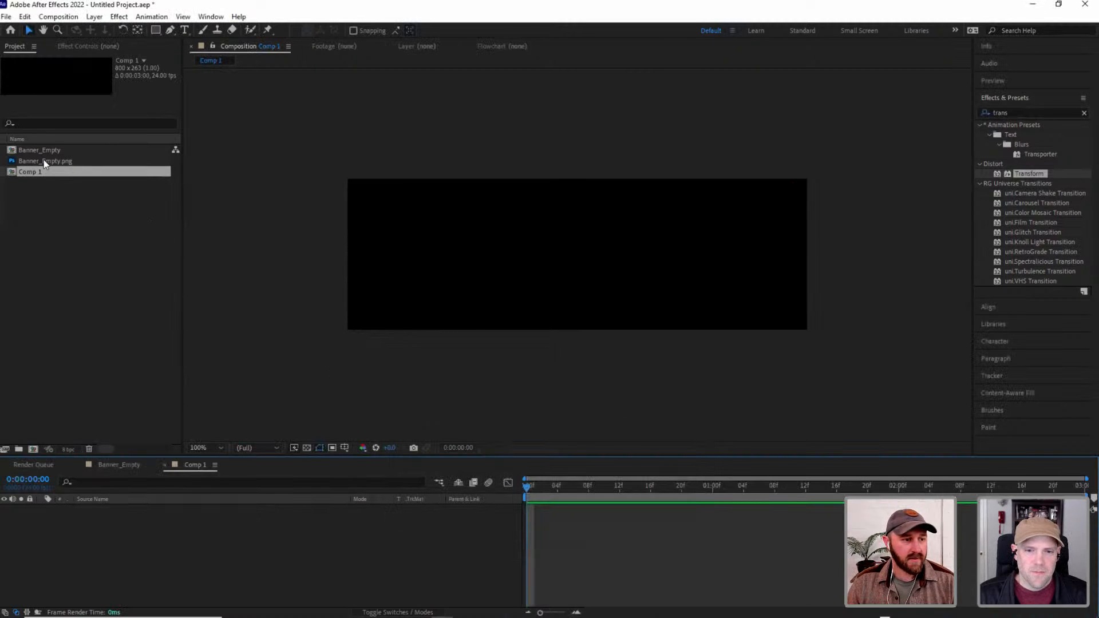
# Add Banner_Empty.png to Comp 1 and copy the -MUM- text layer into it from the Banner_Empty composition.
pyautogui.moveTo(44, 161); pyautogui.dragTo(97, 520)
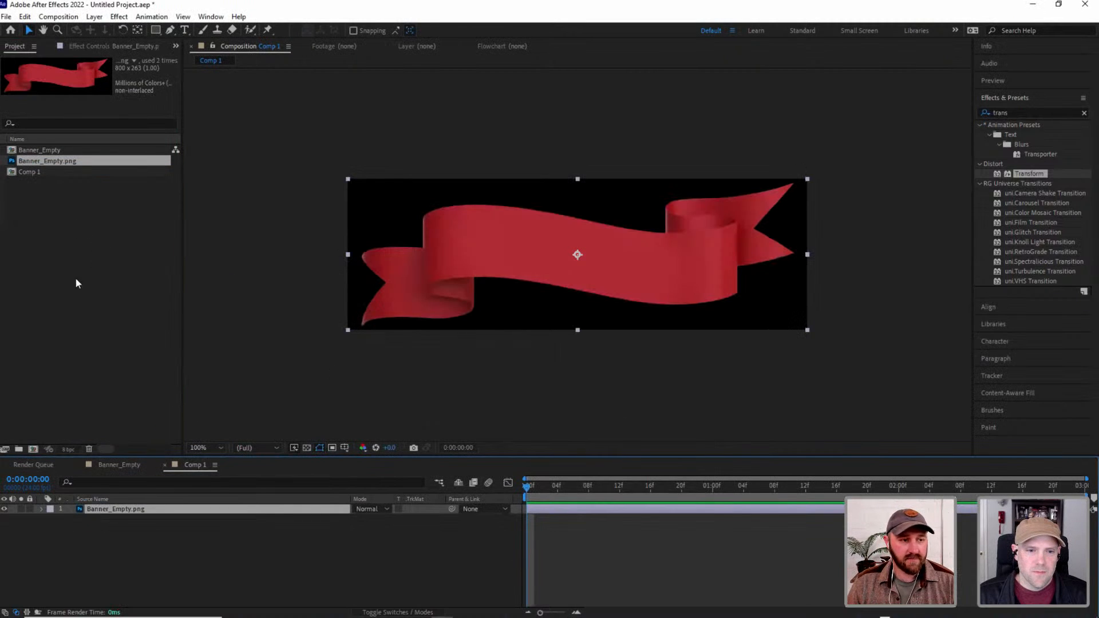
pyautogui.click(119, 465)
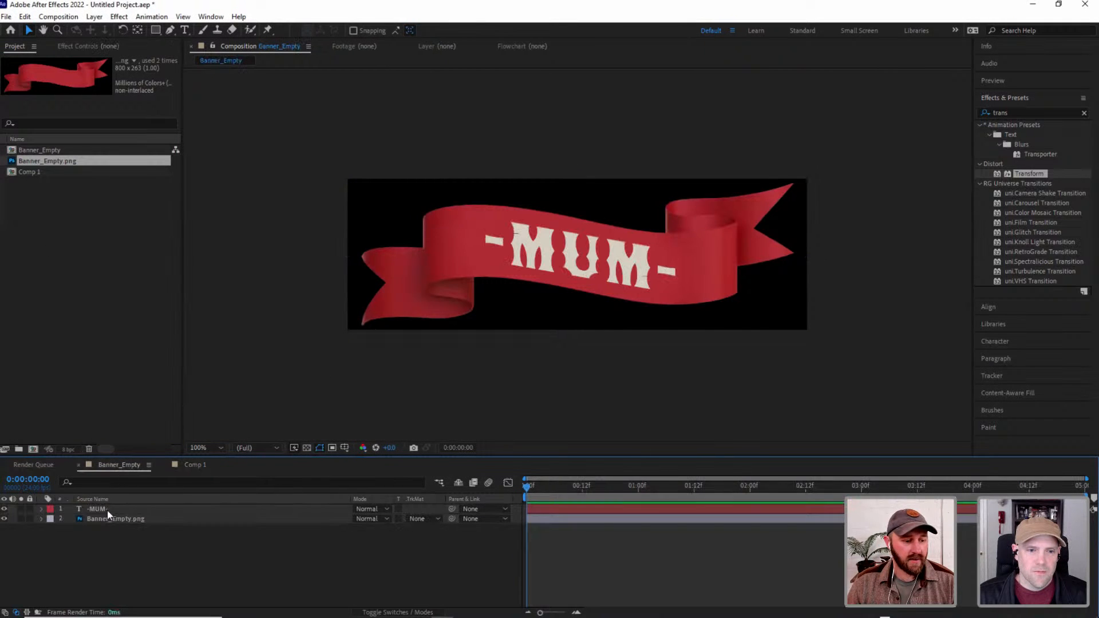
pyautogui.click(106, 508)
pyautogui.click(194, 465)
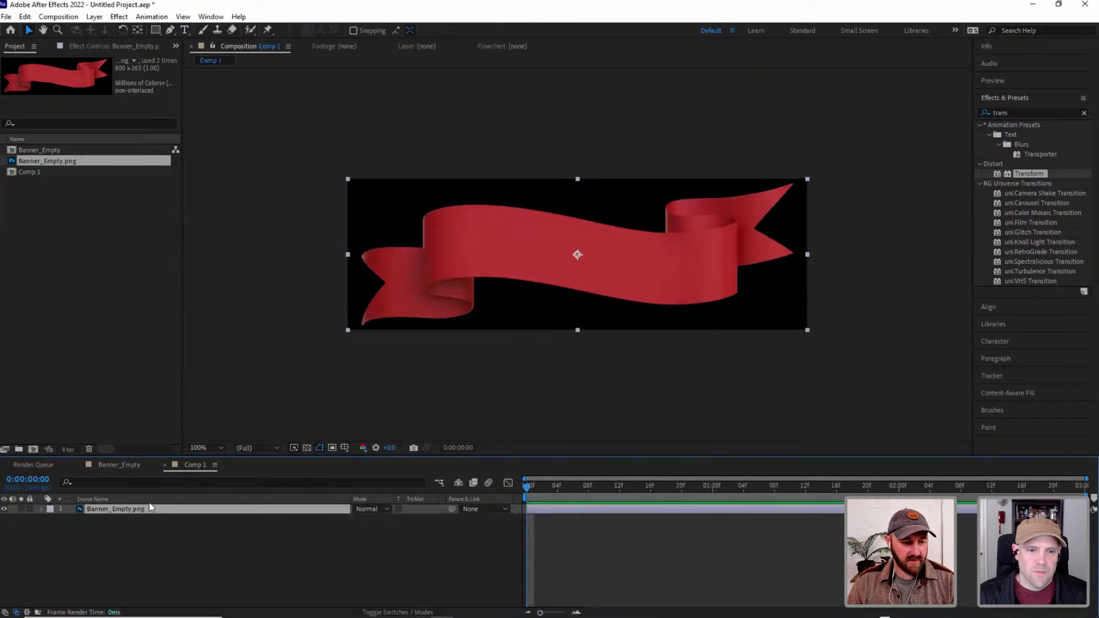
pyautogui.hotkey('ctrl', 'v')
pyautogui.click(264, 343)
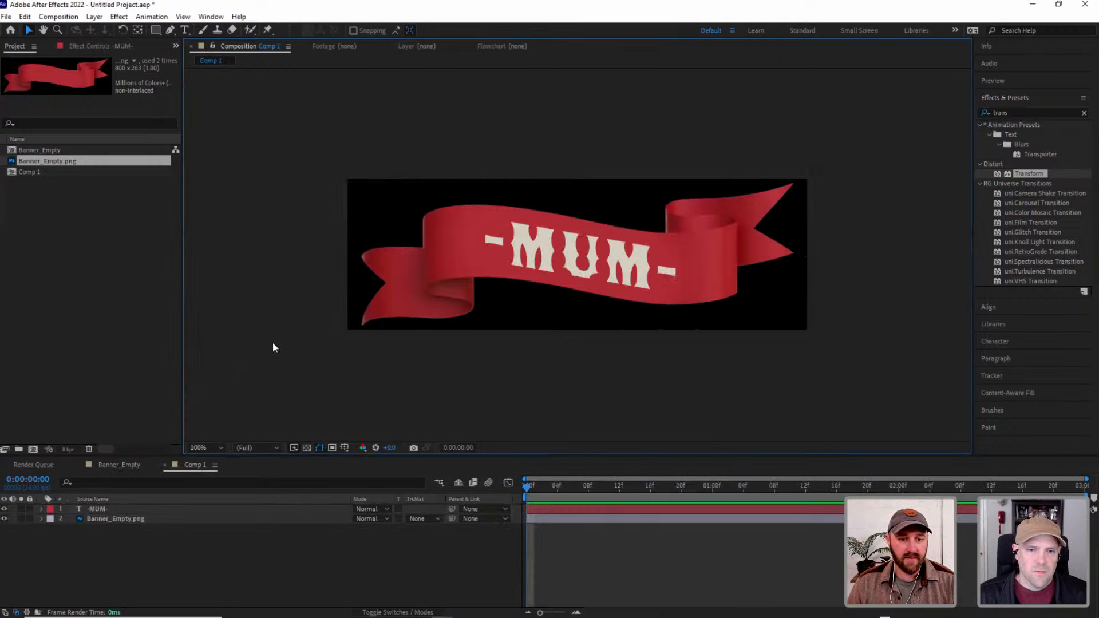
# Pre-compose the -MUM- text and Banner_Empty.png layers together, moving all attributes into the new composition.
pyautogui.moveTo(140, 546); pyautogui.dragTo(99, 508)
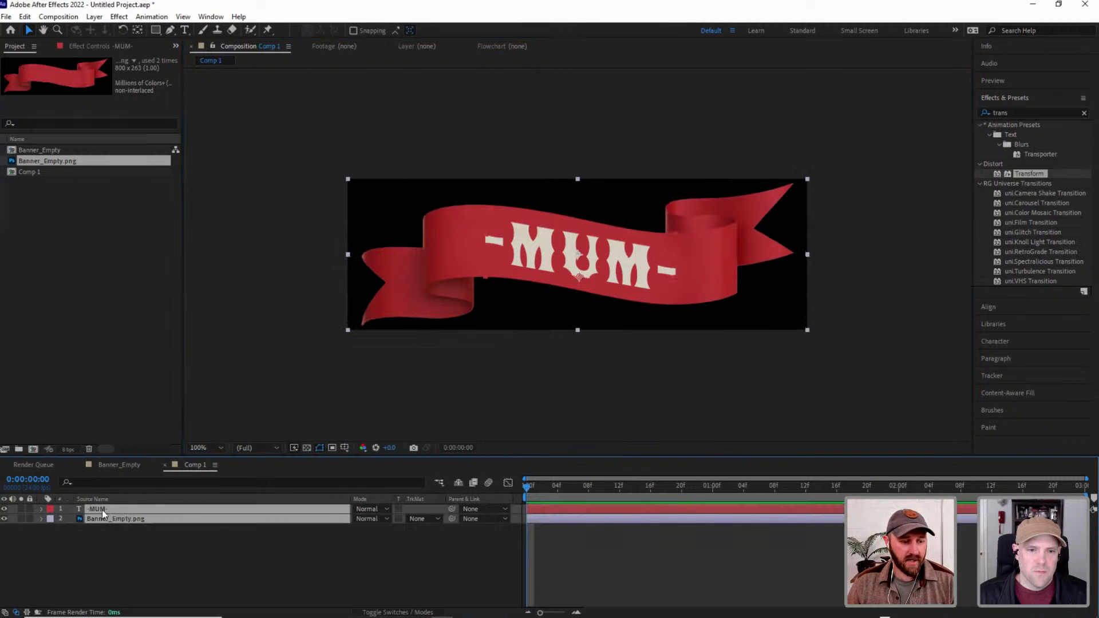
pyautogui.rightClick(94, 512)
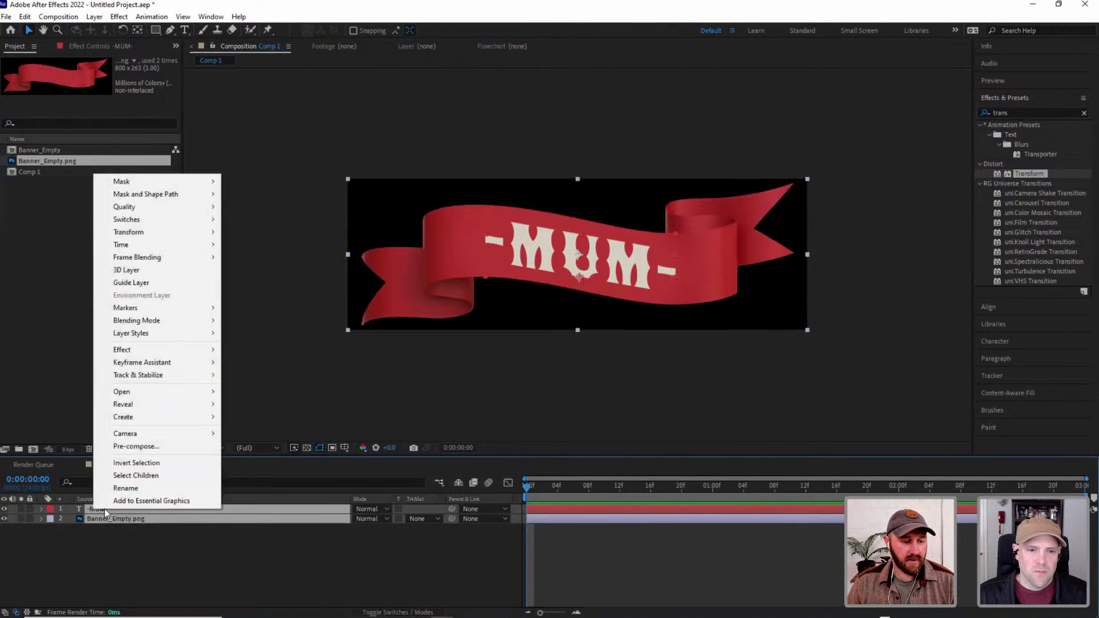
pyautogui.click(134, 447)
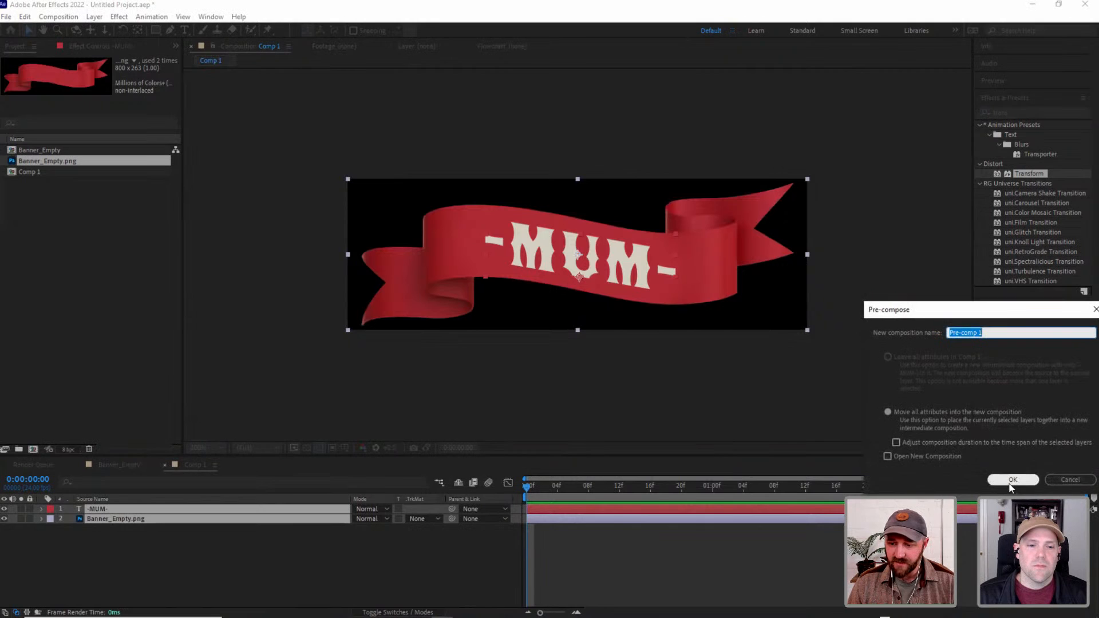
pyautogui.click(1012, 481)
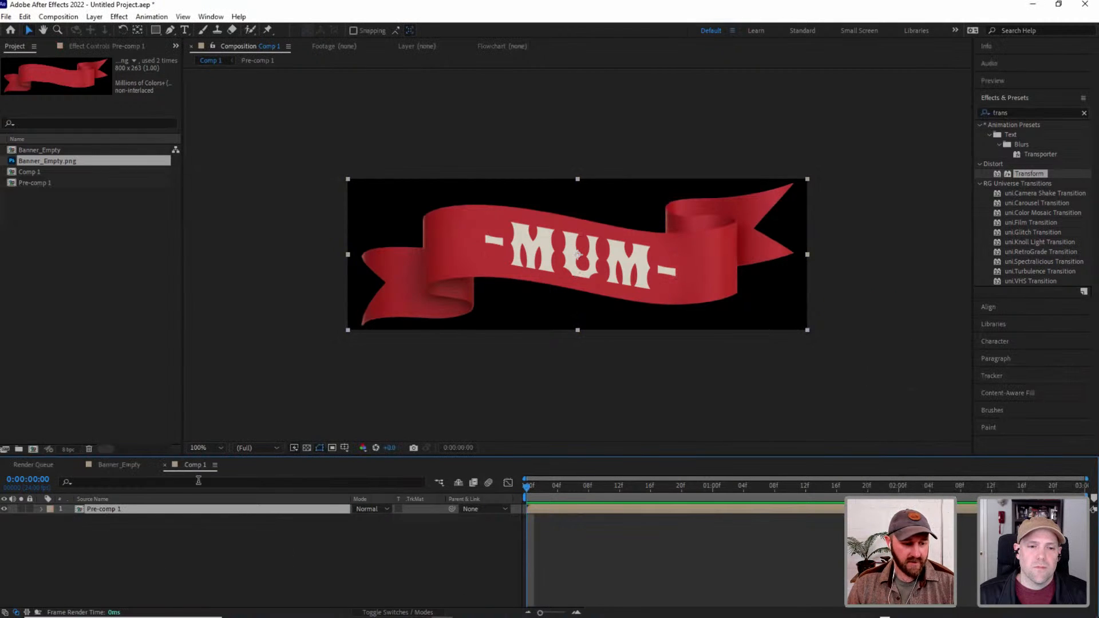
# Find the Wave Warp effect, apply it to the Pre-comp 1 layer, and clear the effect search.
pyautogui.doubleClick(1011, 111)
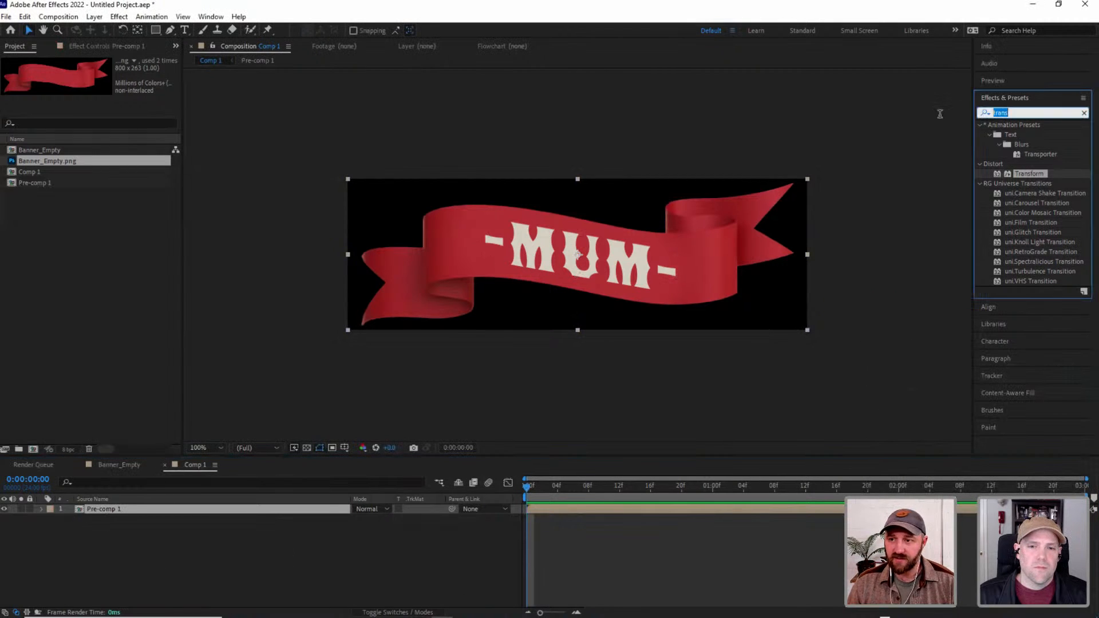
pyautogui.write('wave')
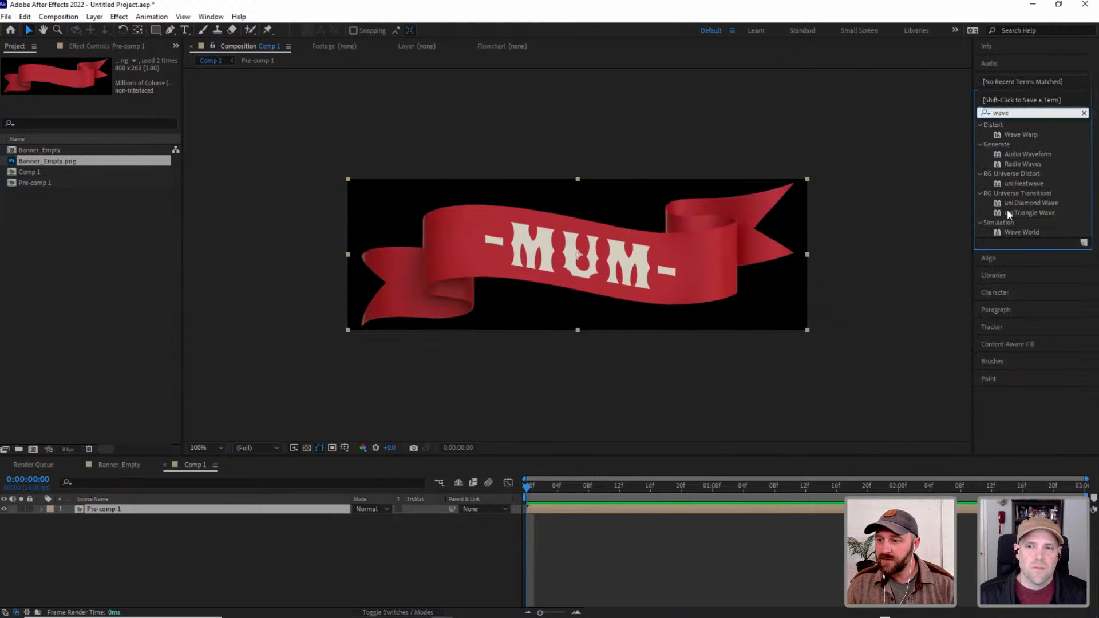
pyautogui.moveTo(1026, 133)
pyautogui.mouseDown()
pyautogui.moveTo(589, 361)
pyautogui.moveTo(94, 514)
pyautogui.moveTo(104, 511)
pyautogui.mouseUp()
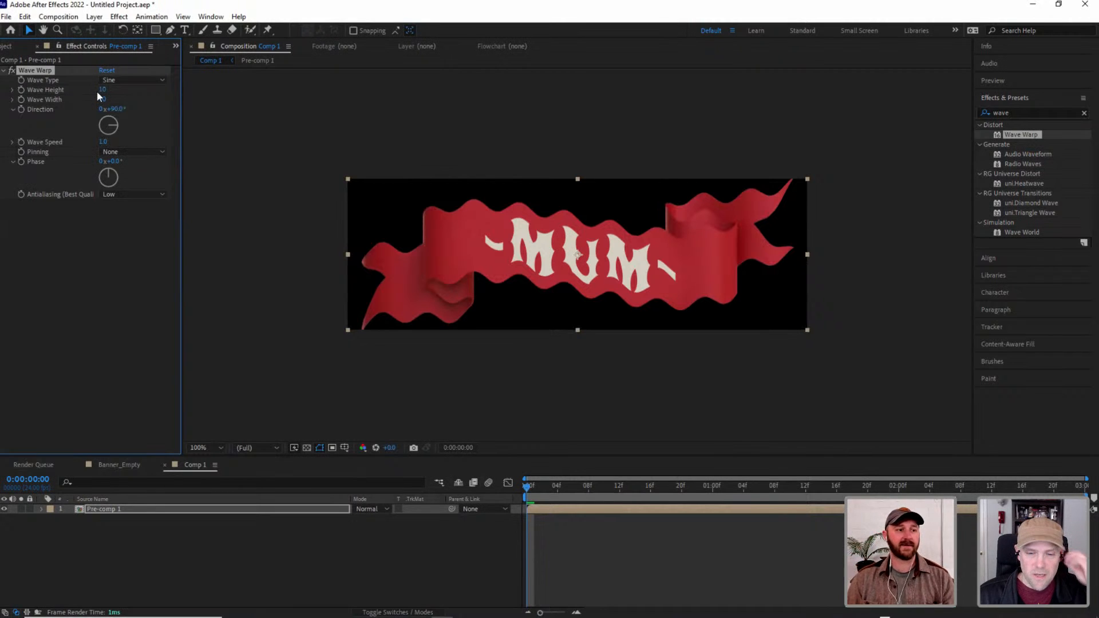
pyautogui.click(1084, 114)
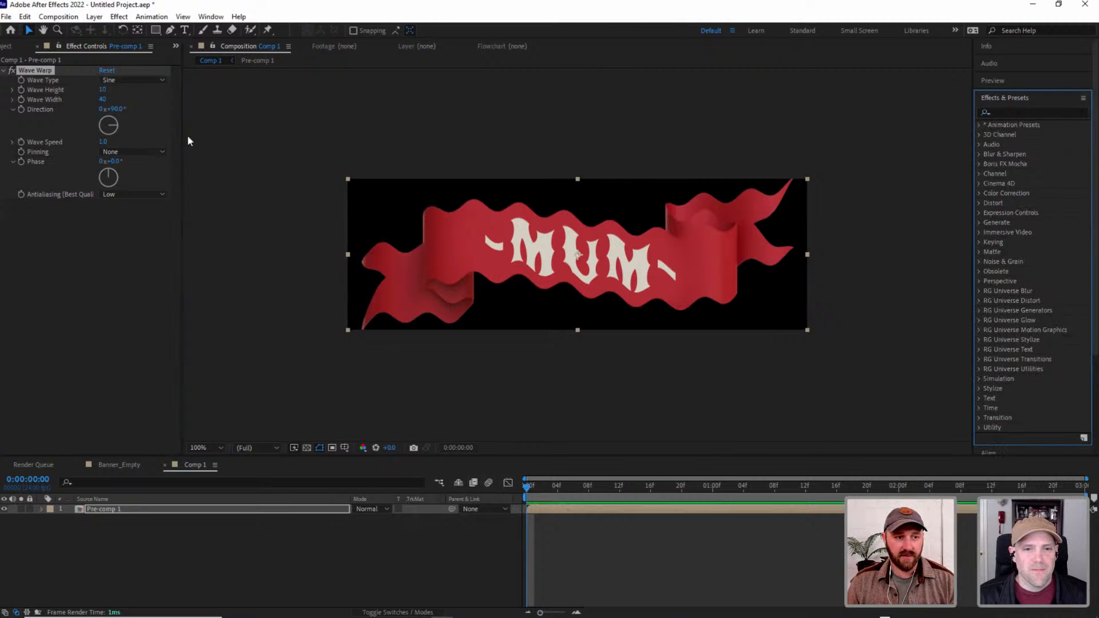
pyautogui.click(342, 225)
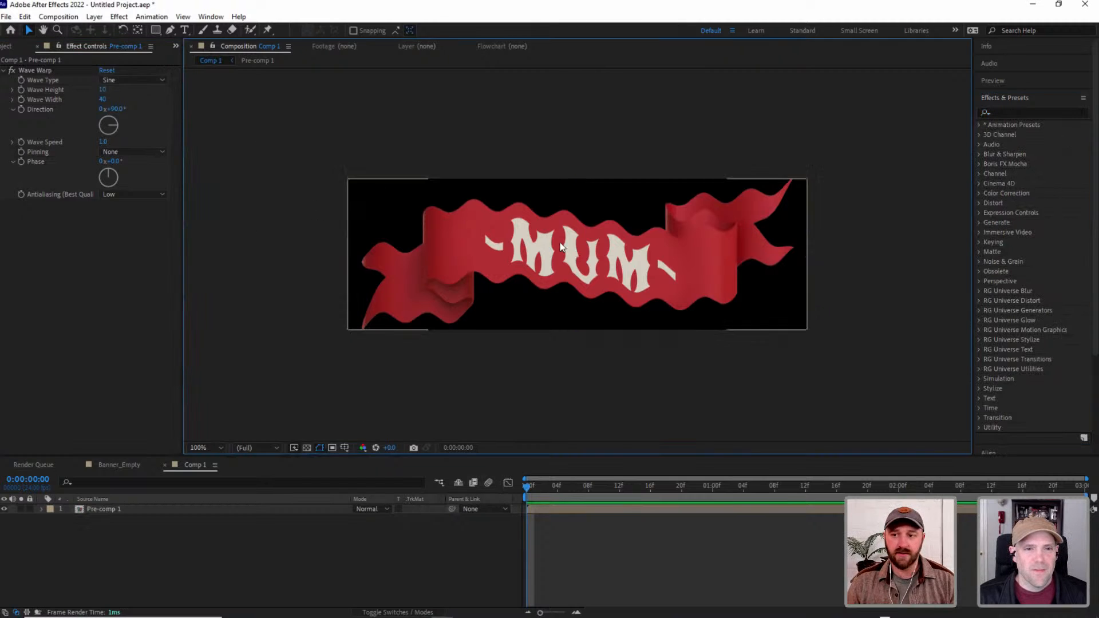
# Set Wave Warp's wave height to 2 and wave width to 131 while previewing the animation, and stop playback.
pyautogui.click(1006, 81)
pyautogui.click(1031, 97)
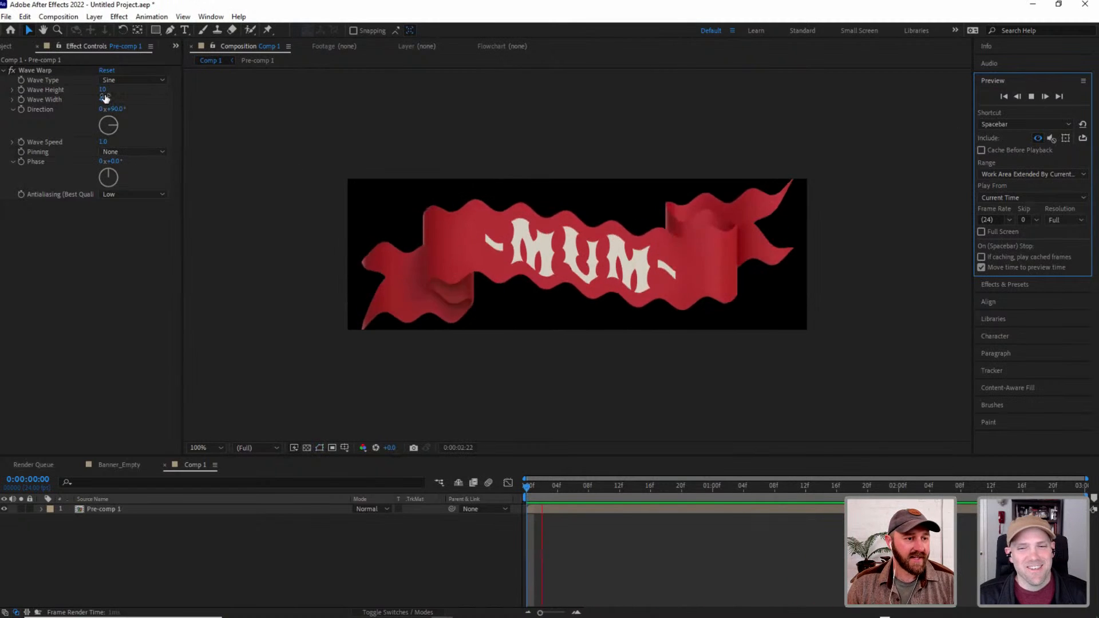
pyautogui.moveTo(104, 99); pyautogui.dragTo(795, 170)
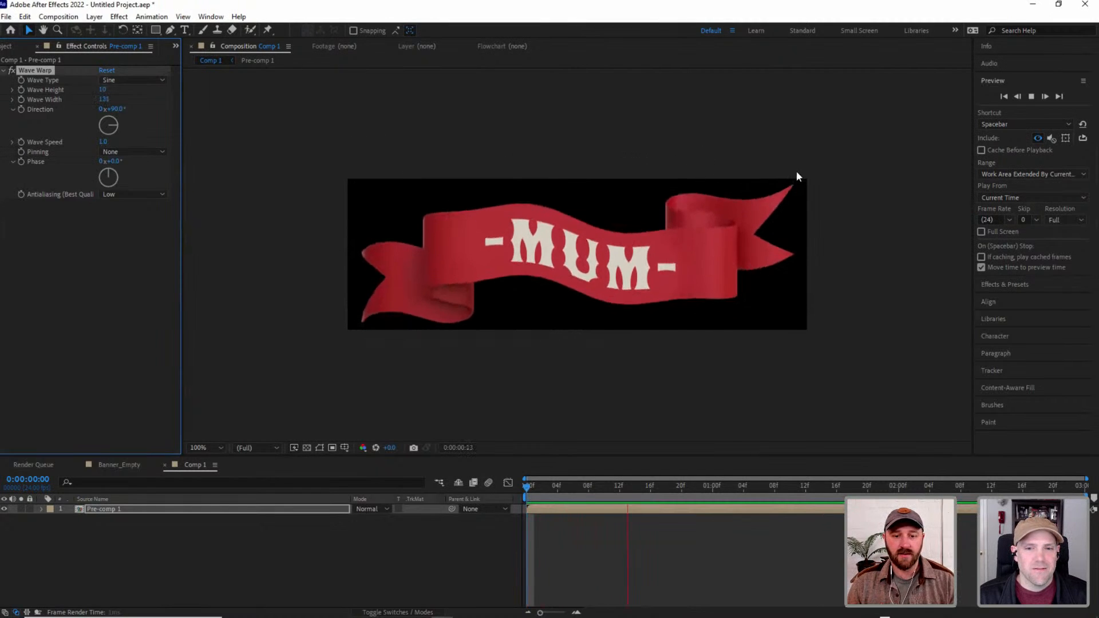
pyautogui.moveTo(101, 89); pyautogui.dragTo(100, 90)
pyautogui.click(106, 99)
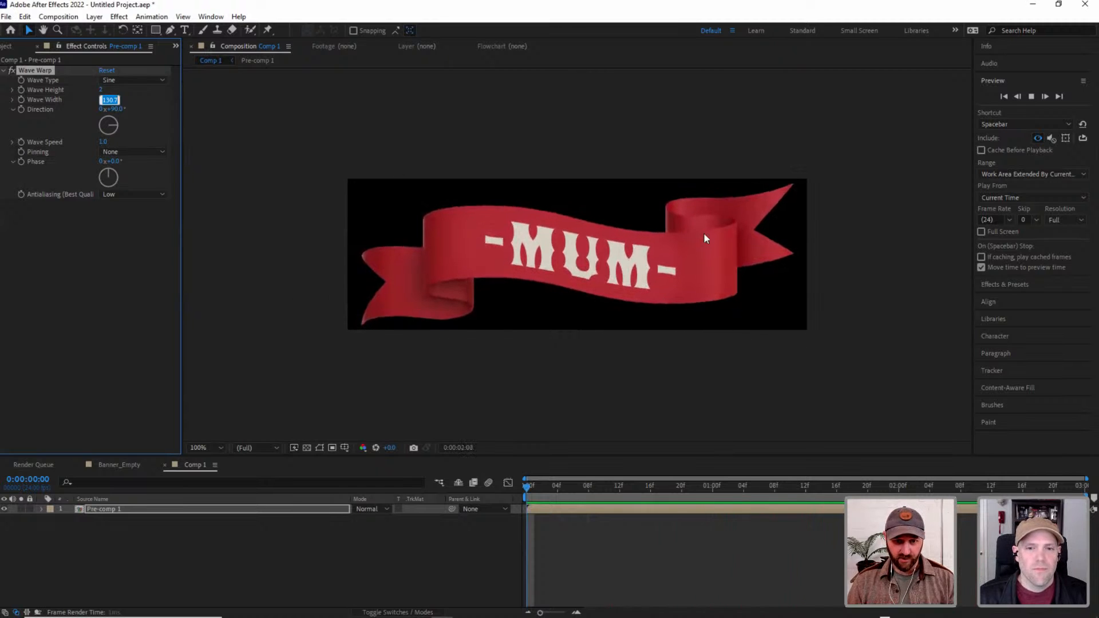
pyautogui.click(64, 255)
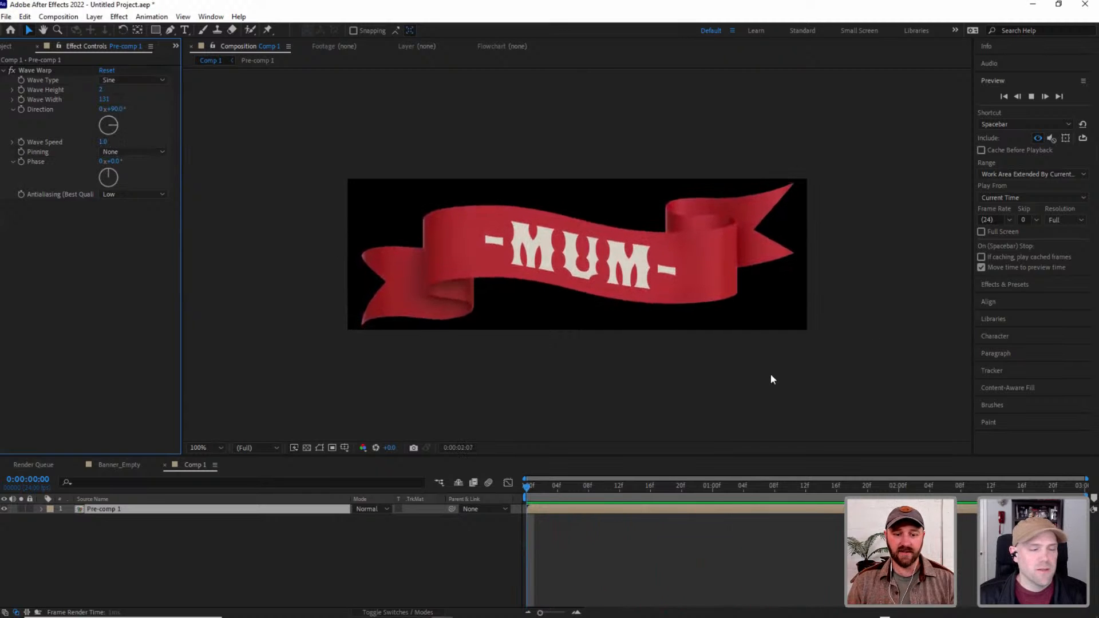
pyautogui.click(1031, 96)
pyautogui.click(1031, 98)
pyautogui.click(364, 174)
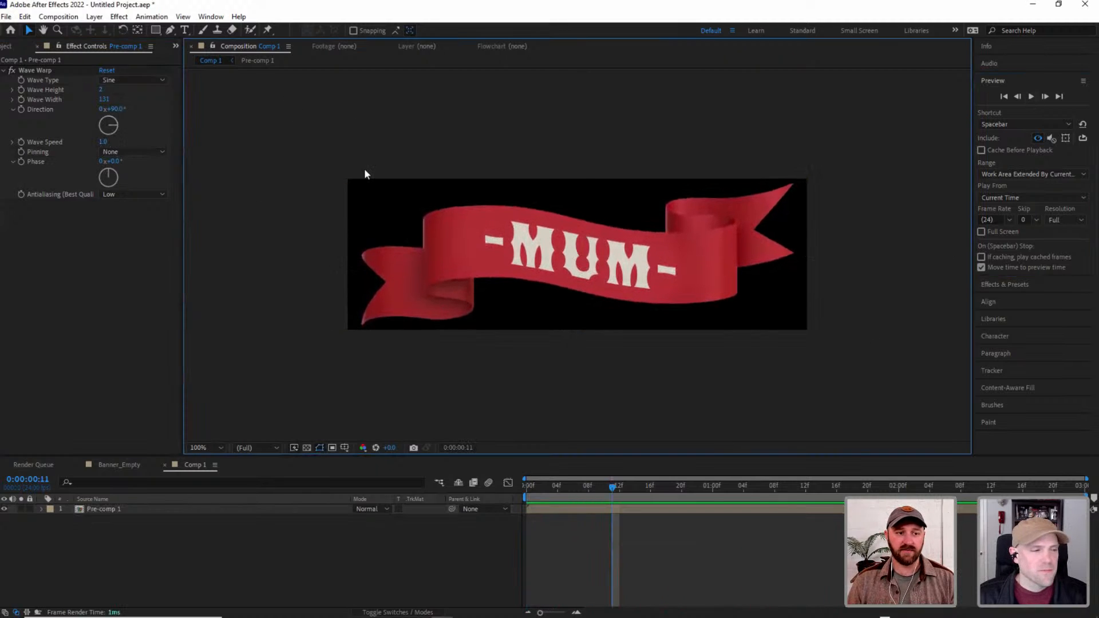
# Send Comp 1 to the Adobe Media Encoder queue and reduce the encoder window's size over After Effects.
pyautogui.click(59, 16)
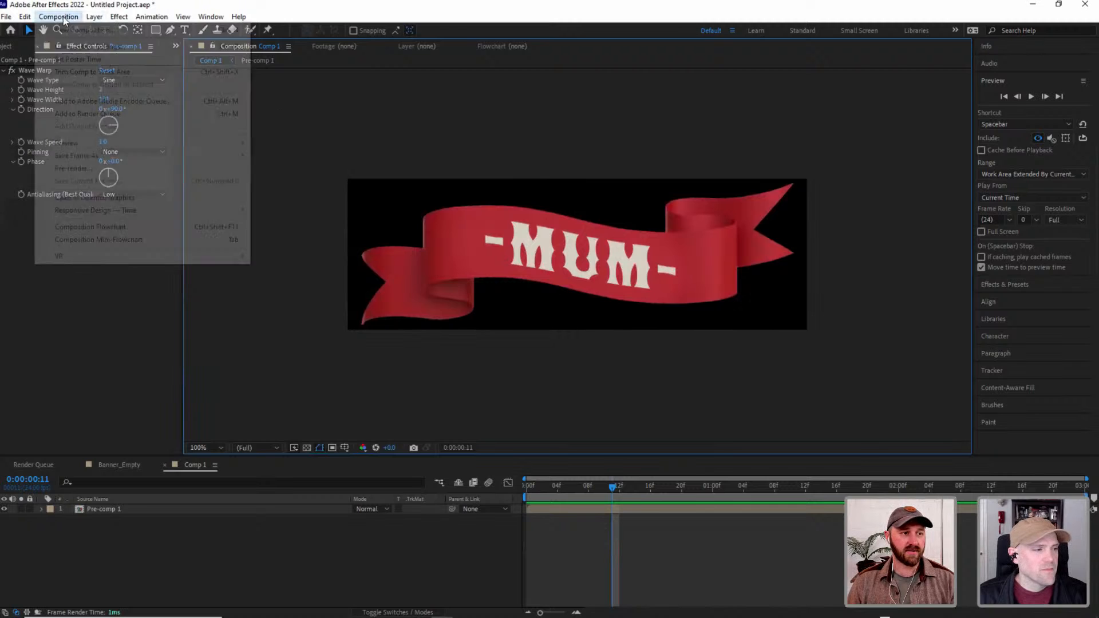
pyautogui.click(96, 101)
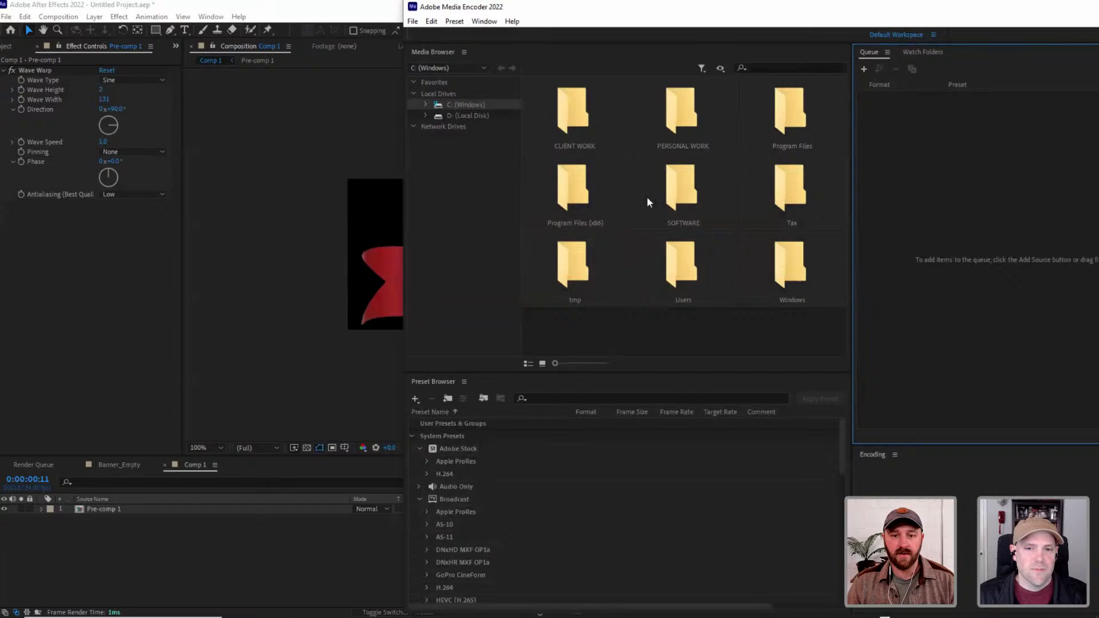
pyautogui.doubleClick(868, 12)
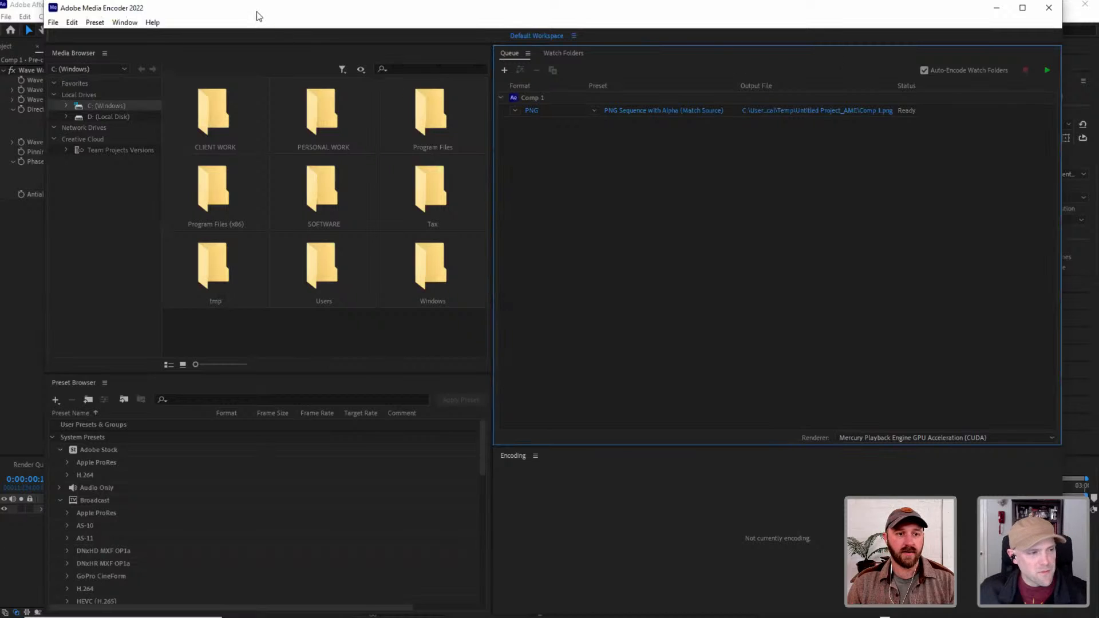
pyautogui.moveTo(256, 12); pyautogui.dragTo(260, 62)
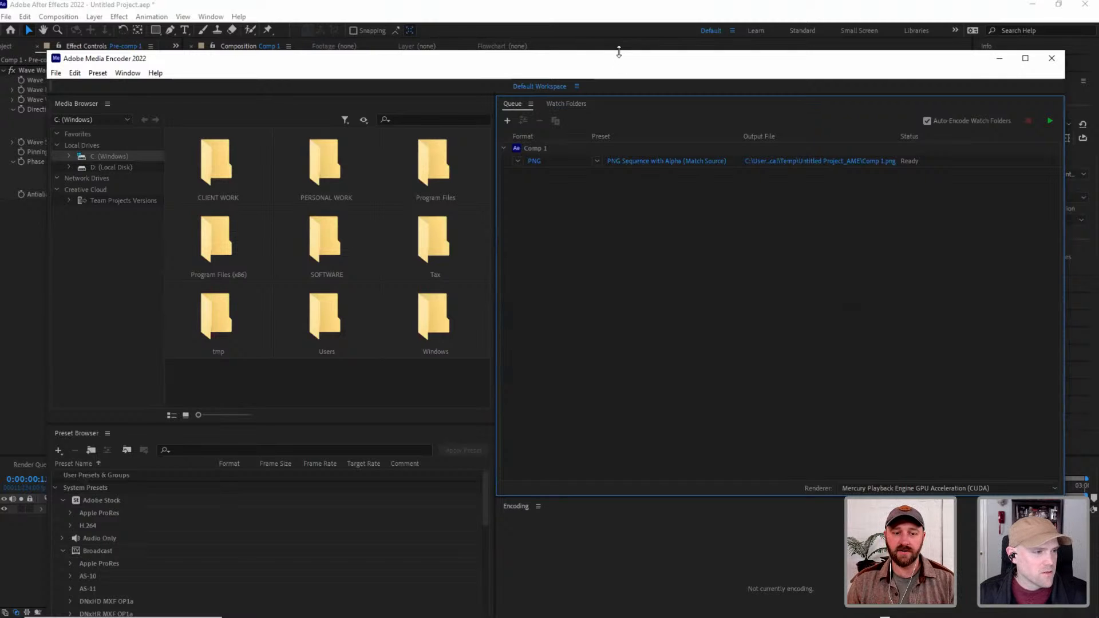
pyautogui.moveTo(618, 52); pyautogui.dragTo(602, 91)
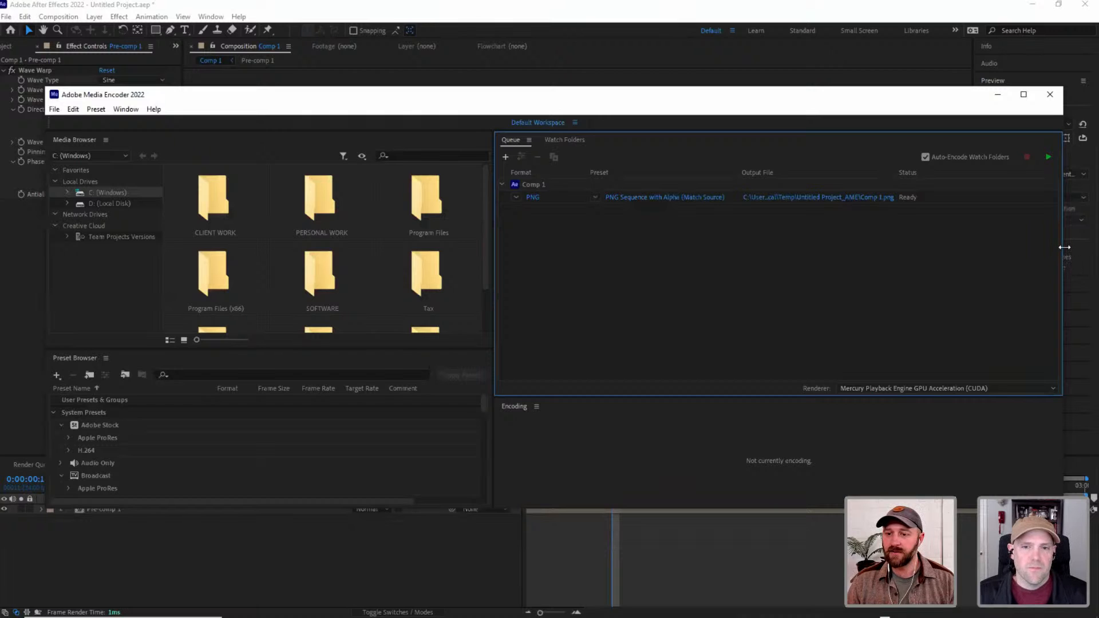
pyautogui.moveTo(1064, 247); pyautogui.dragTo(977, 254)
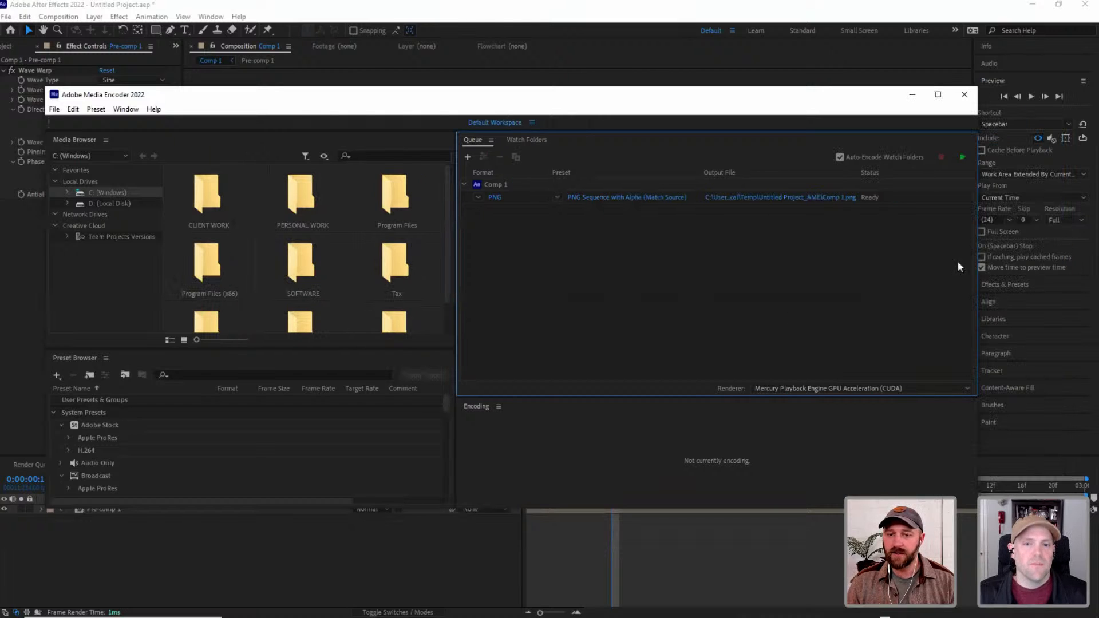
# Create a folder named Banner_PNG inside VELVET SPECTRUM ADOBE LIVE as the output location for Comp 1's PNG sequence, and open it.
pyautogui.click(494, 198)
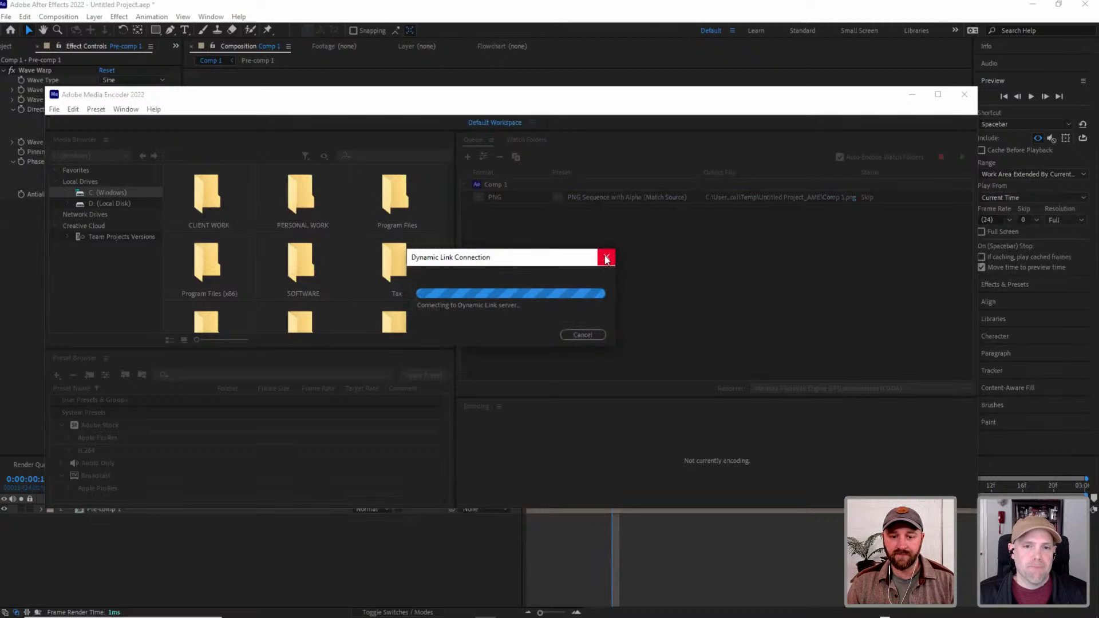
pyautogui.click(588, 335)
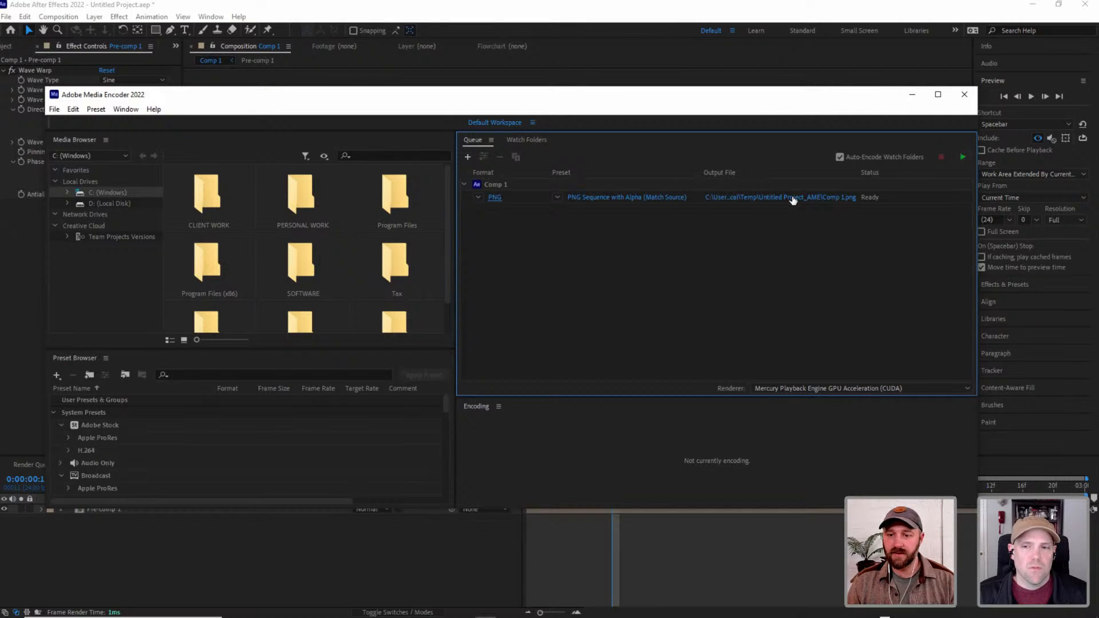
pyautogui.click(792, 196)
pyautogui.click(142, 247)
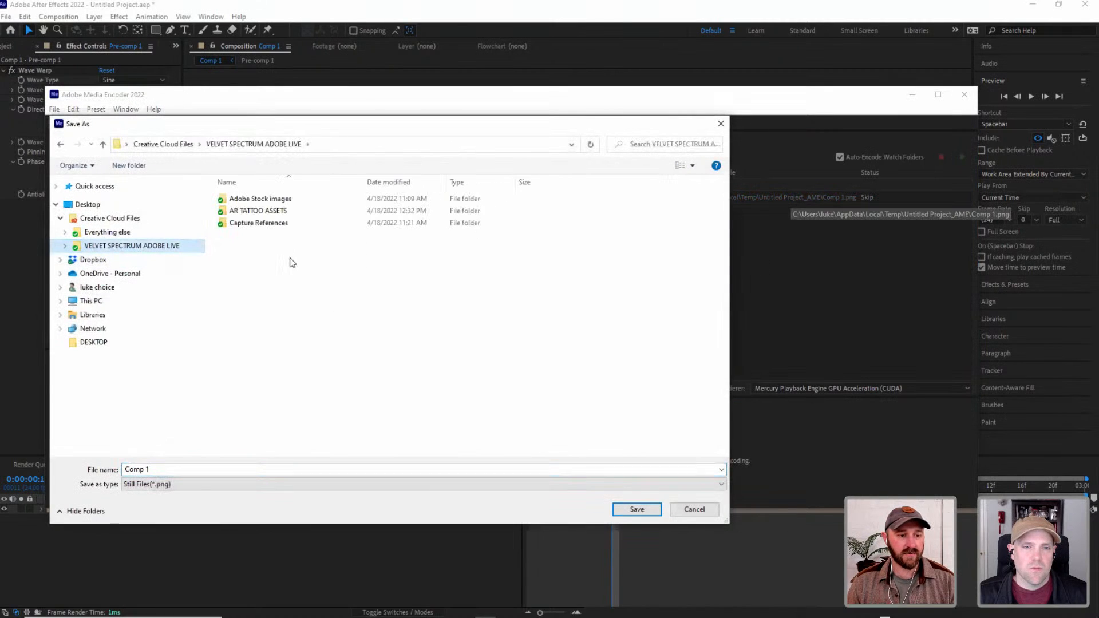
pyautogui.hotkey('ctrl', 'shift', 'n')
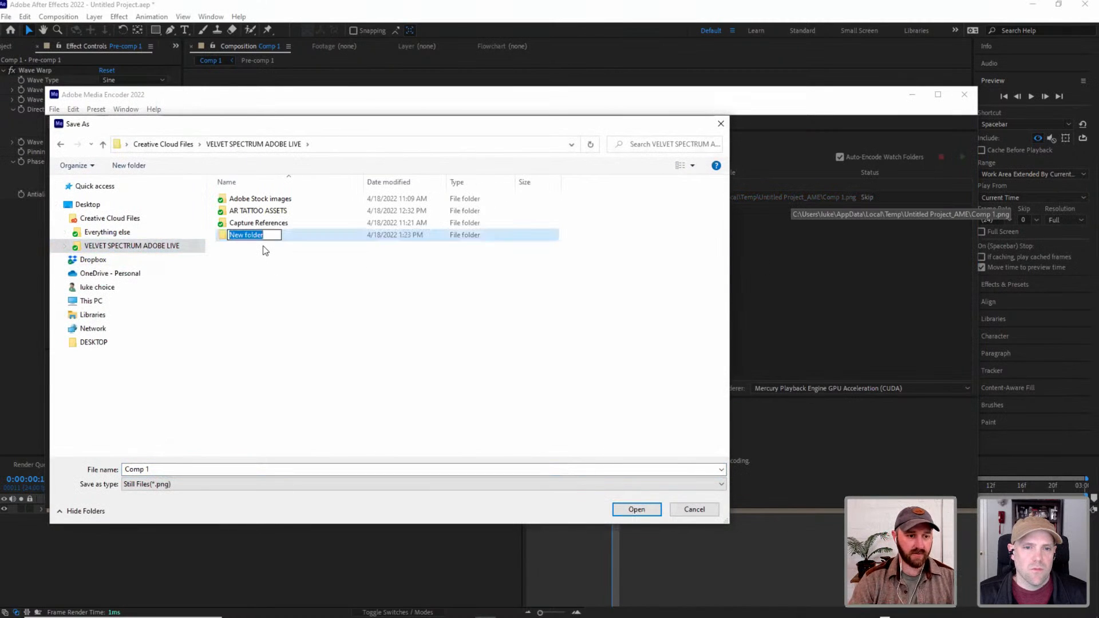
pyautogui.write('Banner_PNG')
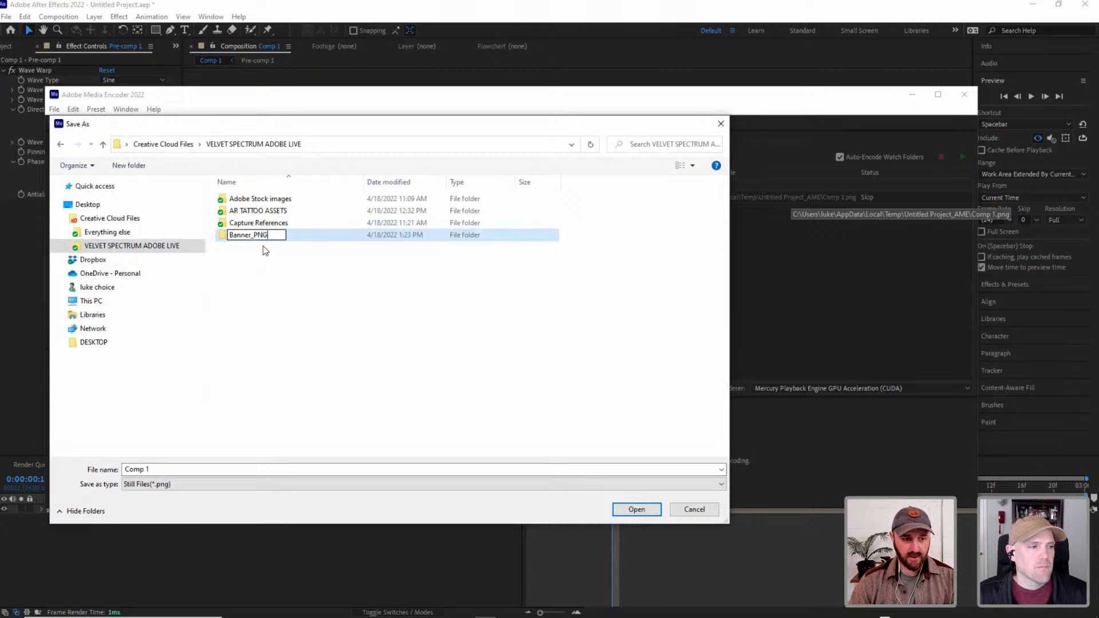
pyautogui.press('Return')
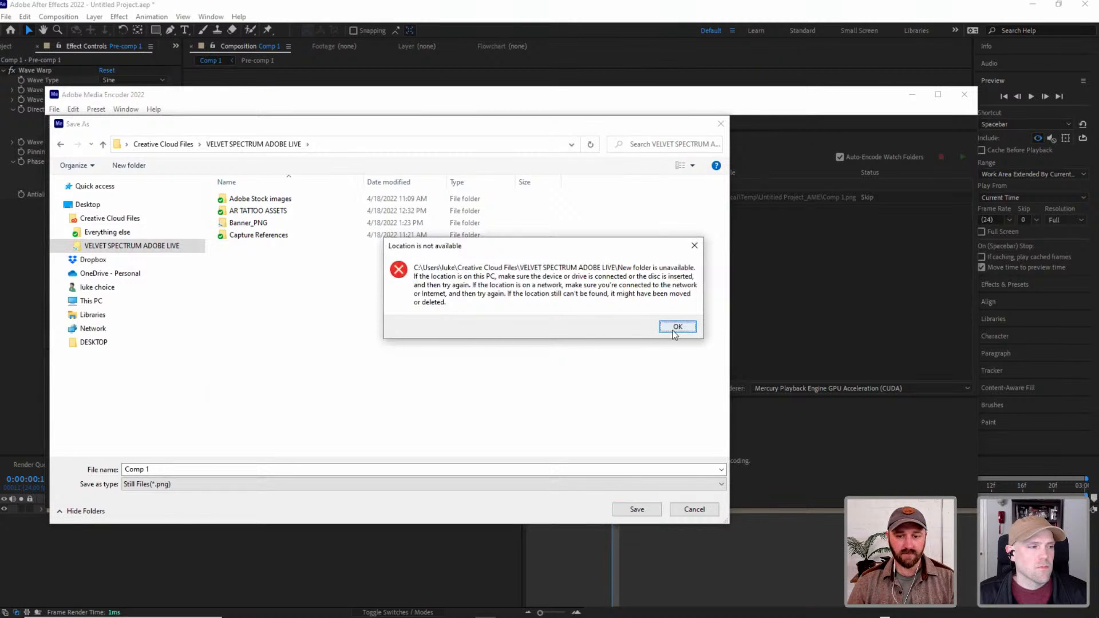
pyautogui.click(677, 326)
pyautogui.doubleClick(309, 223)
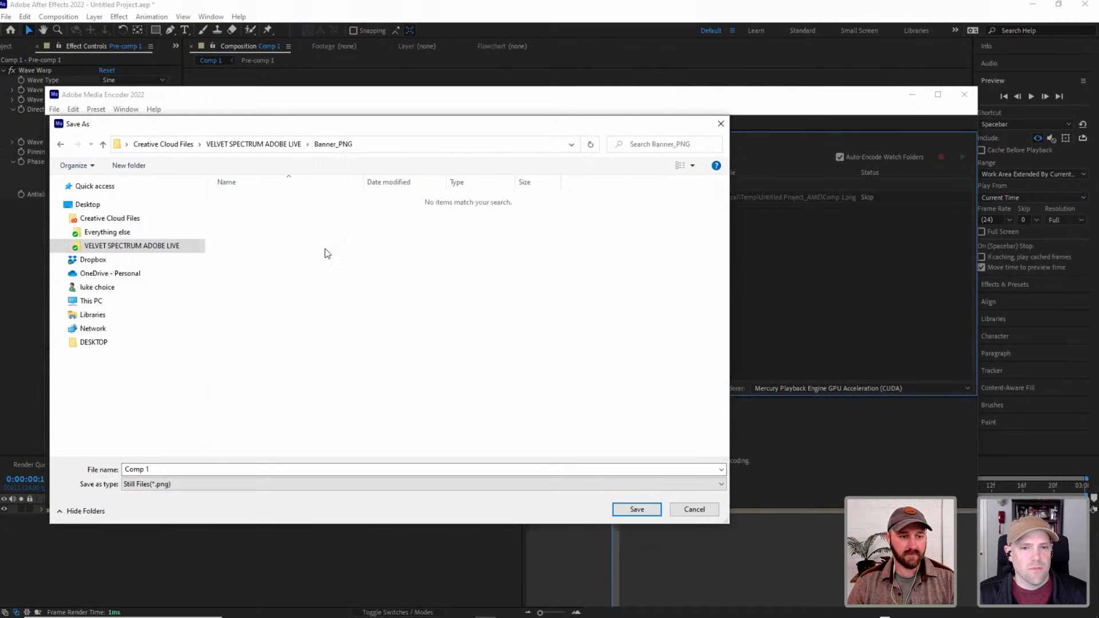
# Name the PNG sequence output file Banner_Day_1 and save it in the Banner_PNG folder.
pyautogui.click(170, 471)
pyautogui.write('B')
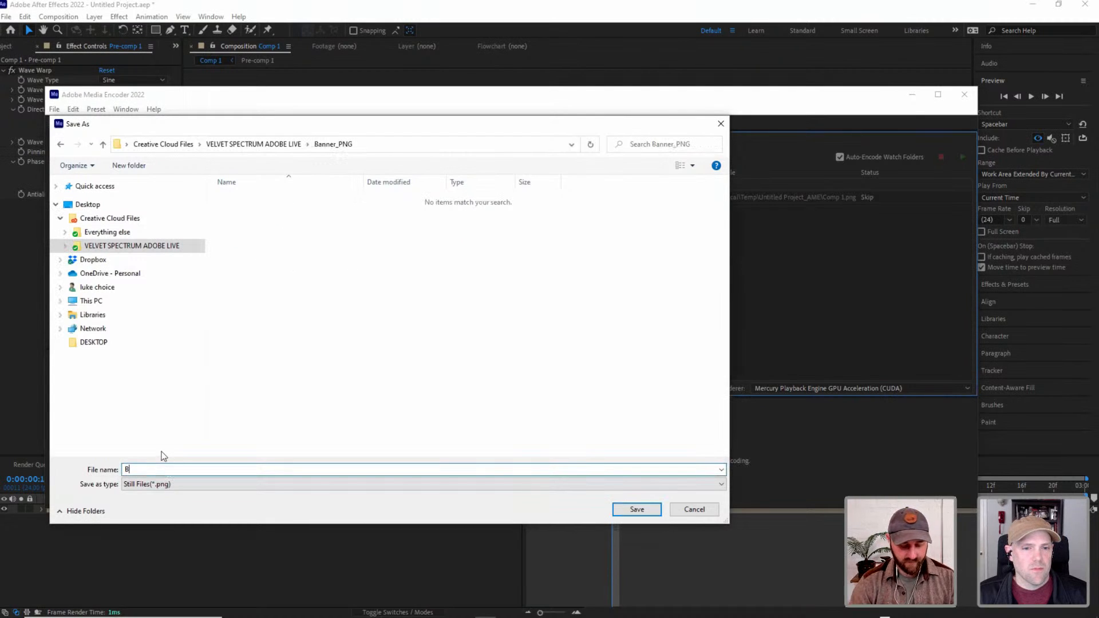
pyautogui.write('anner_Day_1')
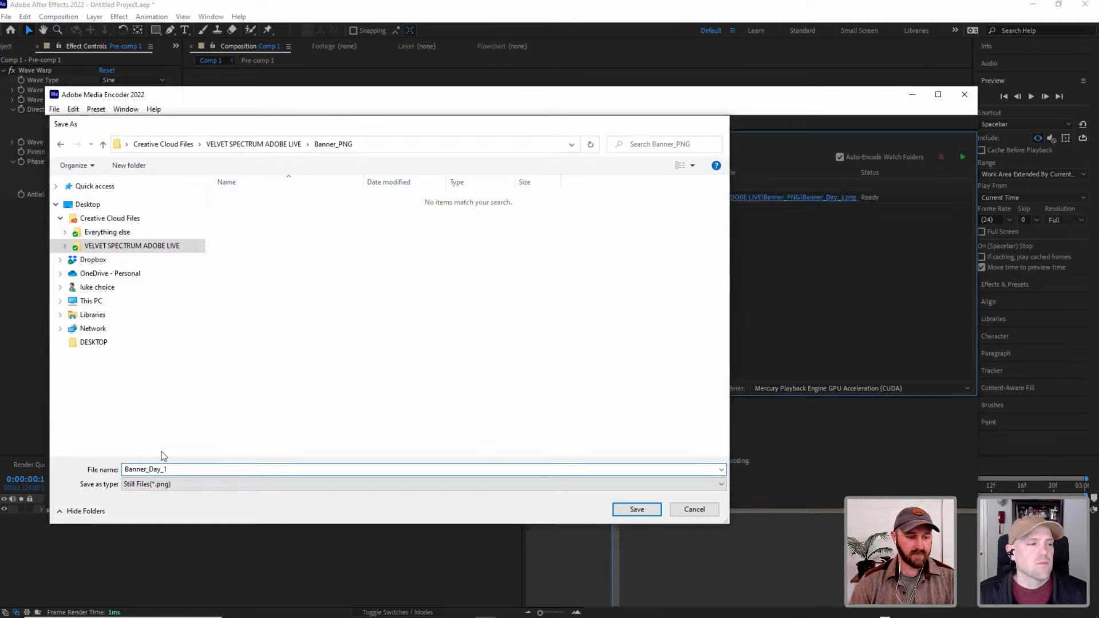
pyautogui.press('Return')
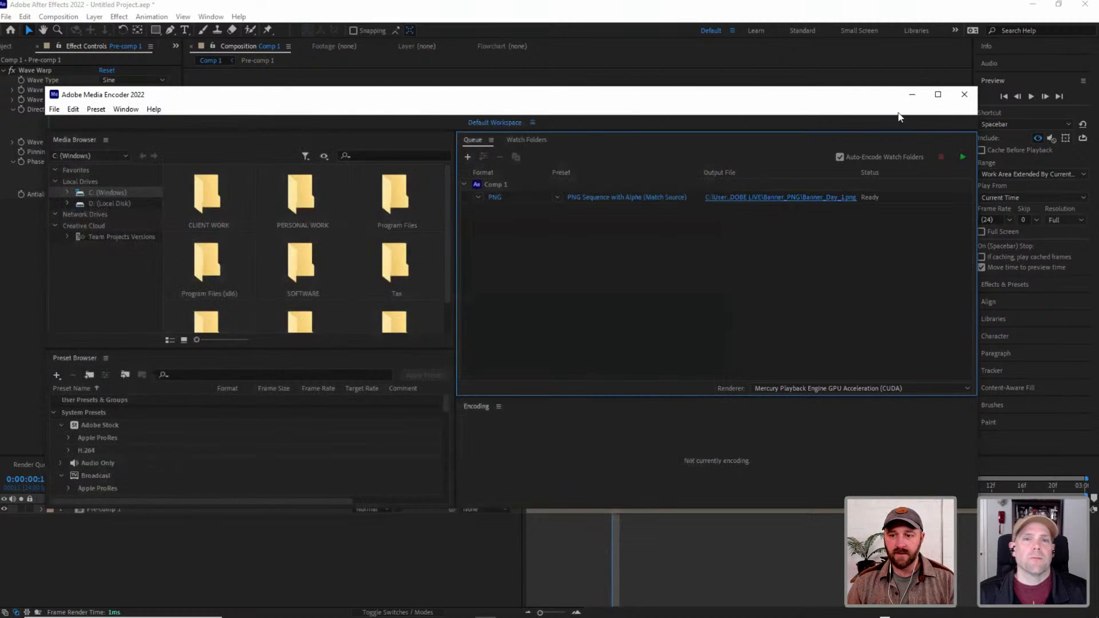
# Encode the queued Comp 1 PNG sequence and open the Banner_PNG output folder to check the rendered frames.
pyautogui.click(963, 156)
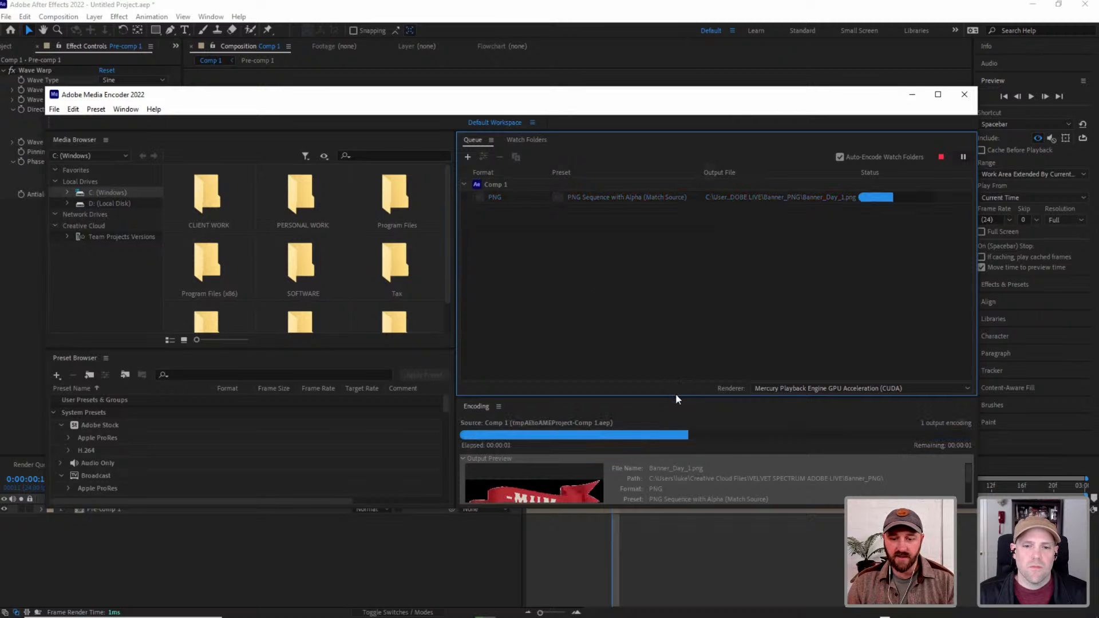
pyautogui.moveTo(675, 394); pyautogui.dragTo(674, 324)
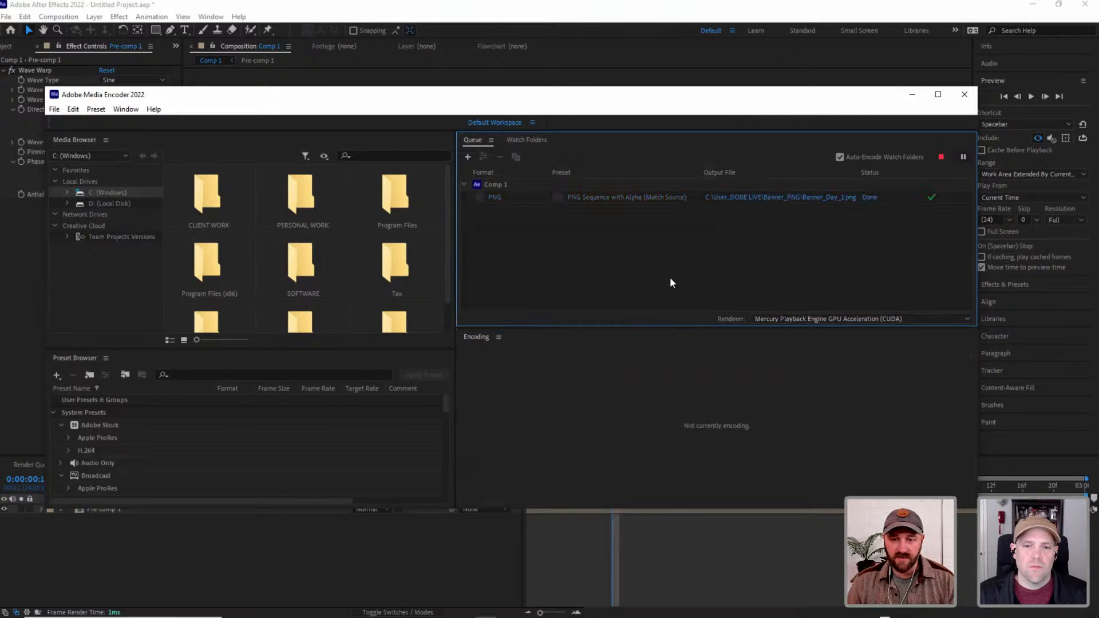
pyautogui.click(791, 198)
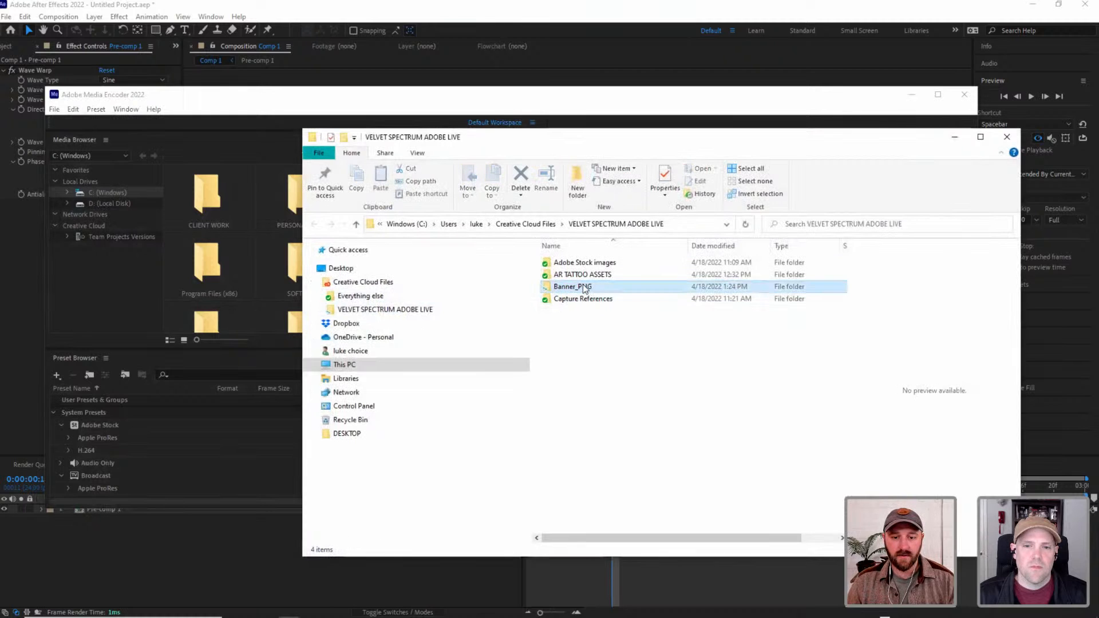
pyautogui.doubleClick(582, 287)
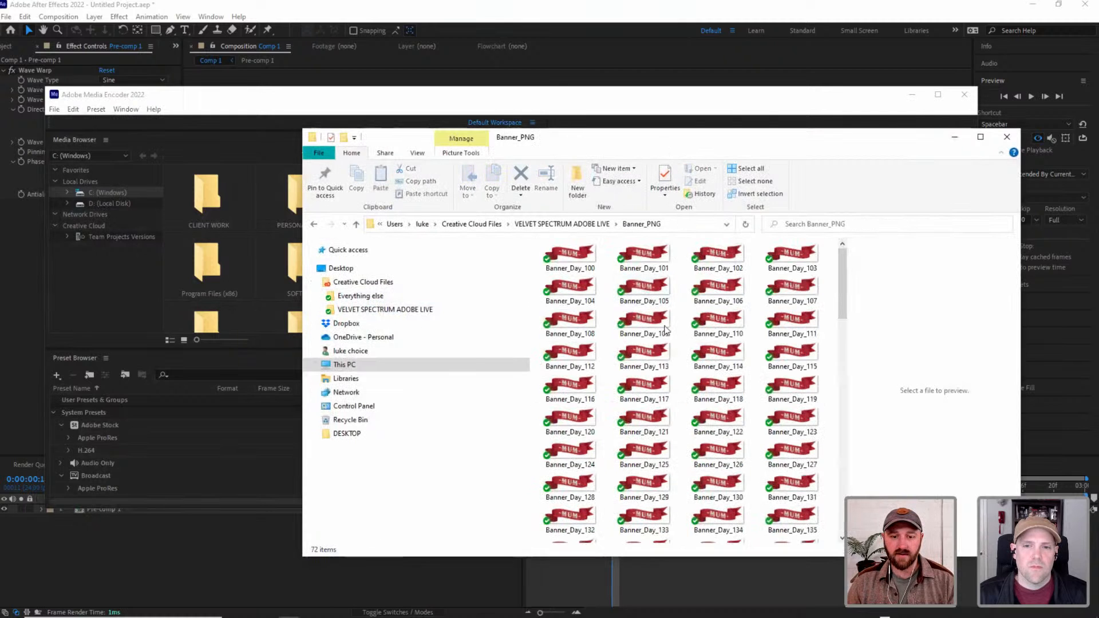
pyautogui.moveTo(663, 143); pyautogui.dragTo(553, 83)
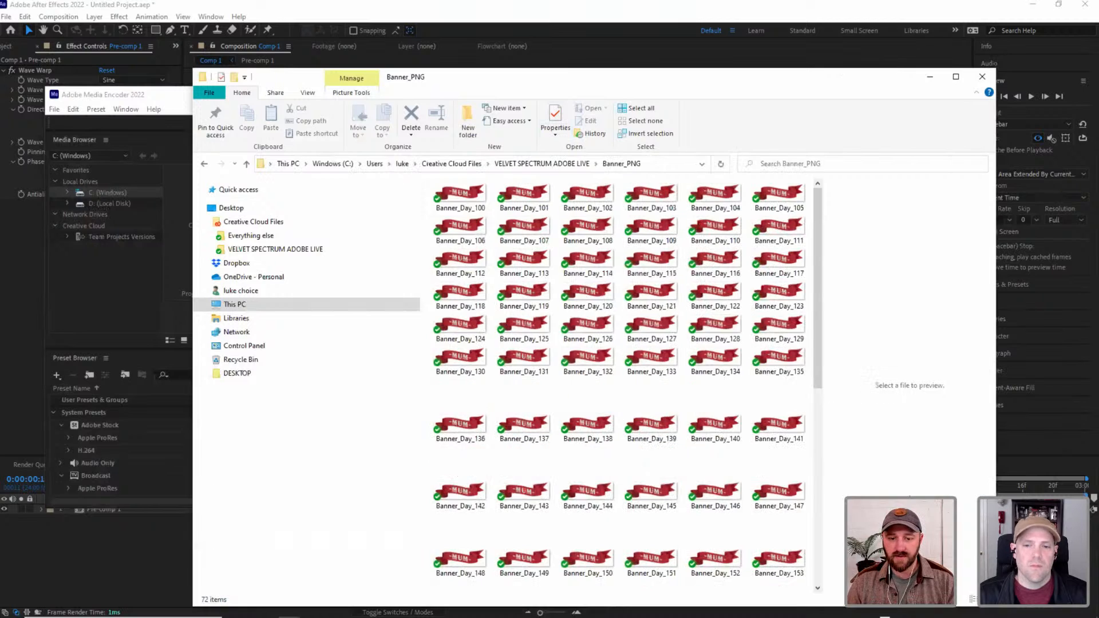
# Compress the Banner_PNG folder into Banner_PNG.zip inside VELVET SPECTRUM ADOBE LIVE with 7-Zip.
pyautogui.click(541, 163)
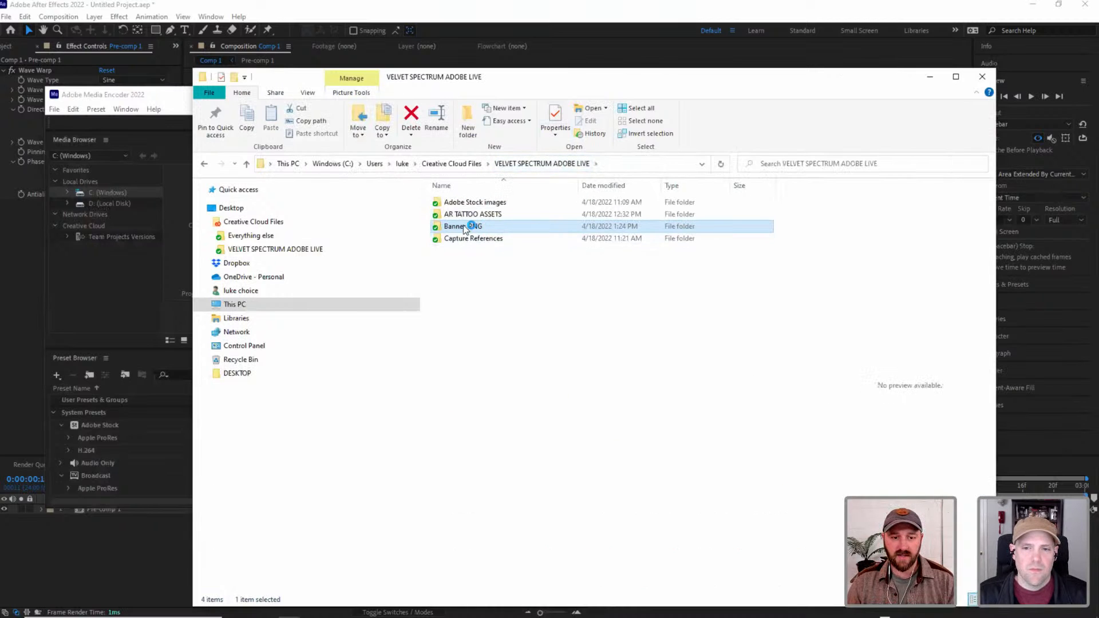
pyautogui.rightClick(464, 228)
pyautogui.moveTo(514, 324)
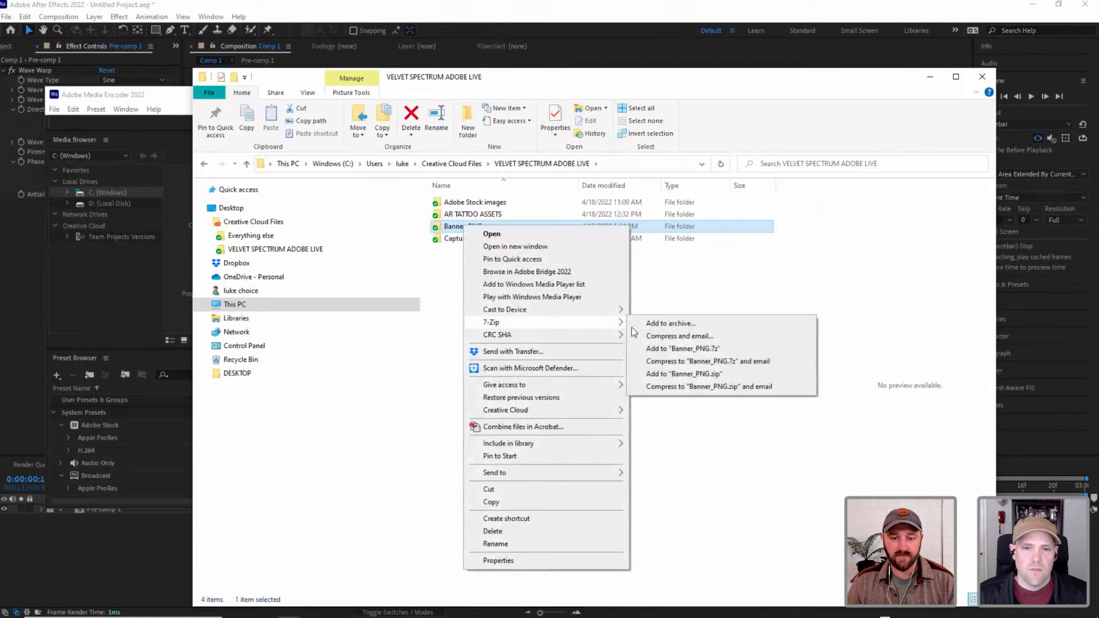
pyautogui.click(694, 374)
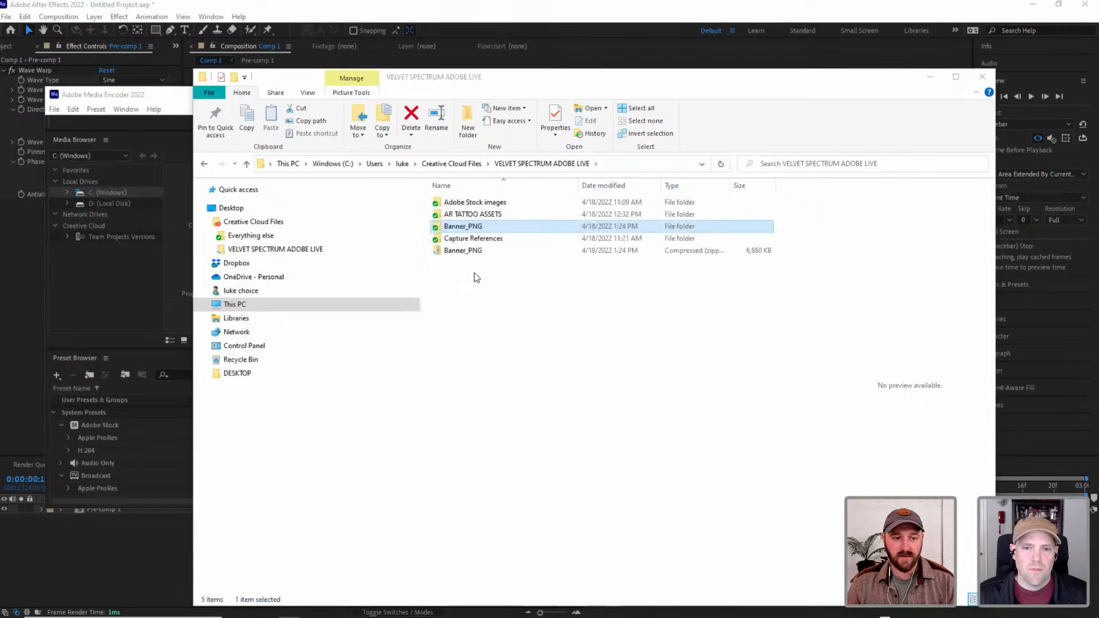
# Try to move the Banner_PNG zip archive into the VELVET SPECTRUM ADOBE LIVE folder.
pyautogui.click(495, 251)
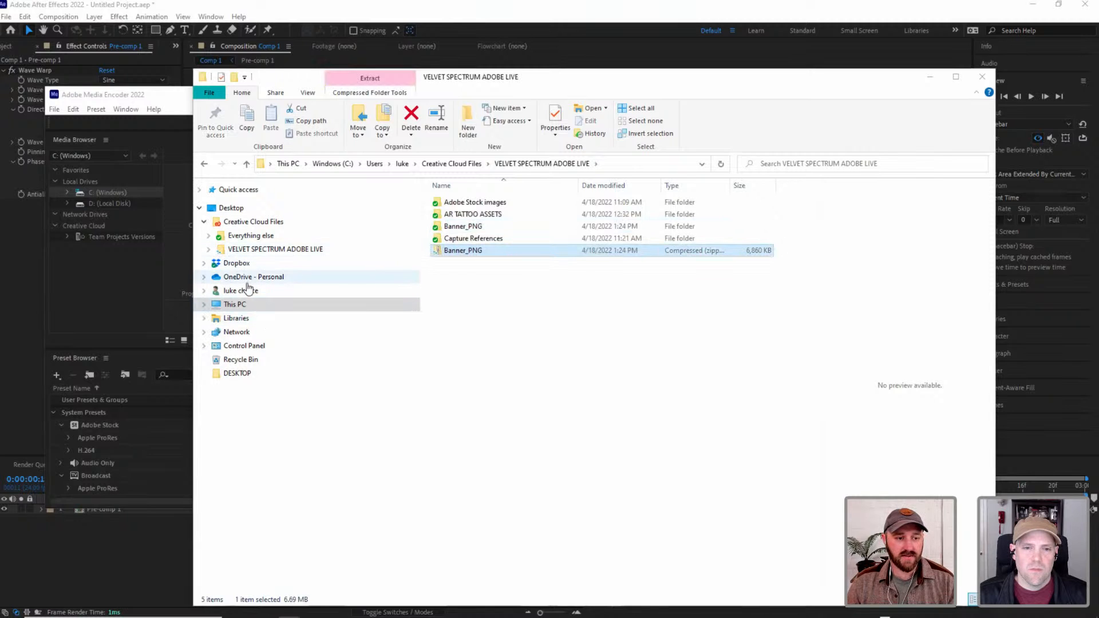
pyautogui.click(208, 249)
pyautogui.click(274, 278)
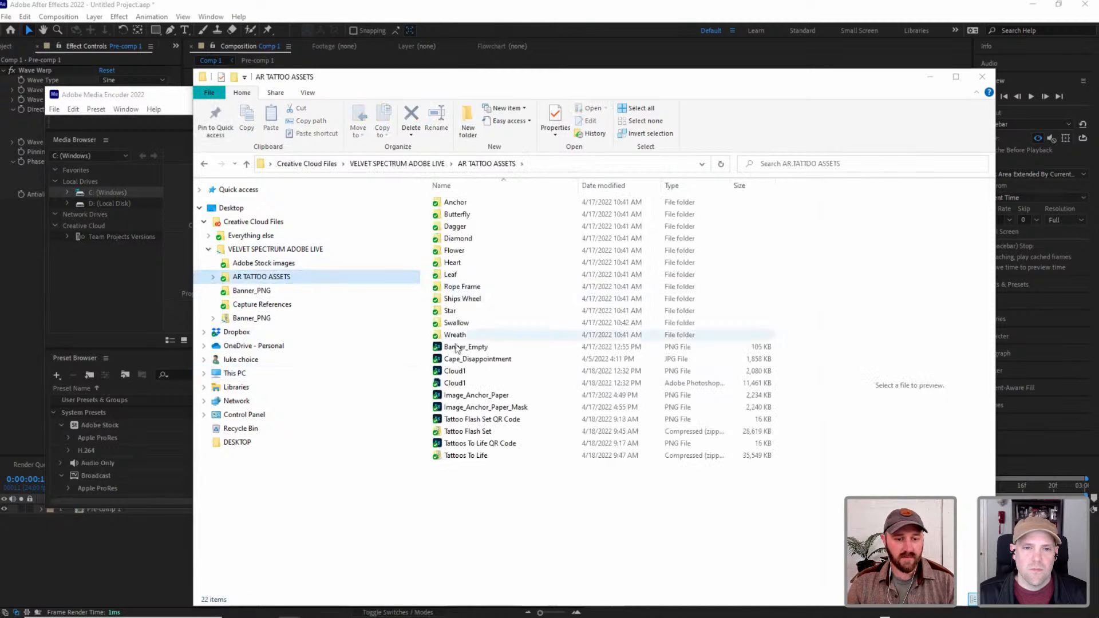
pyautogui.click(204, 163)
pyautogui.click(441, 250)
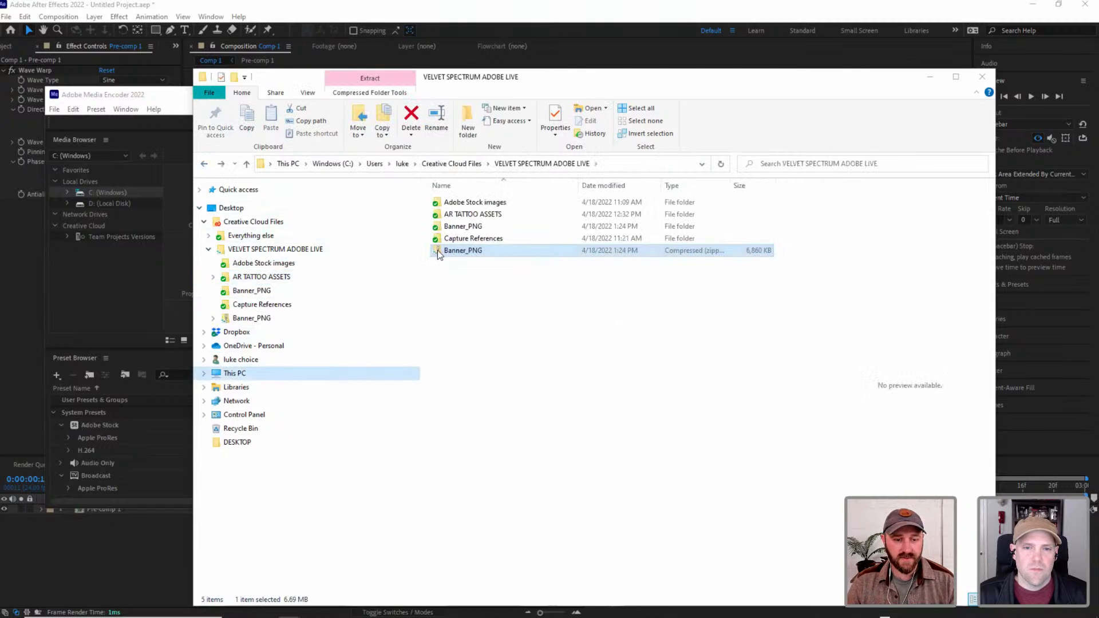
pyautogui.moveTo(465, 253); pyautogui.dragTo(293, 252)
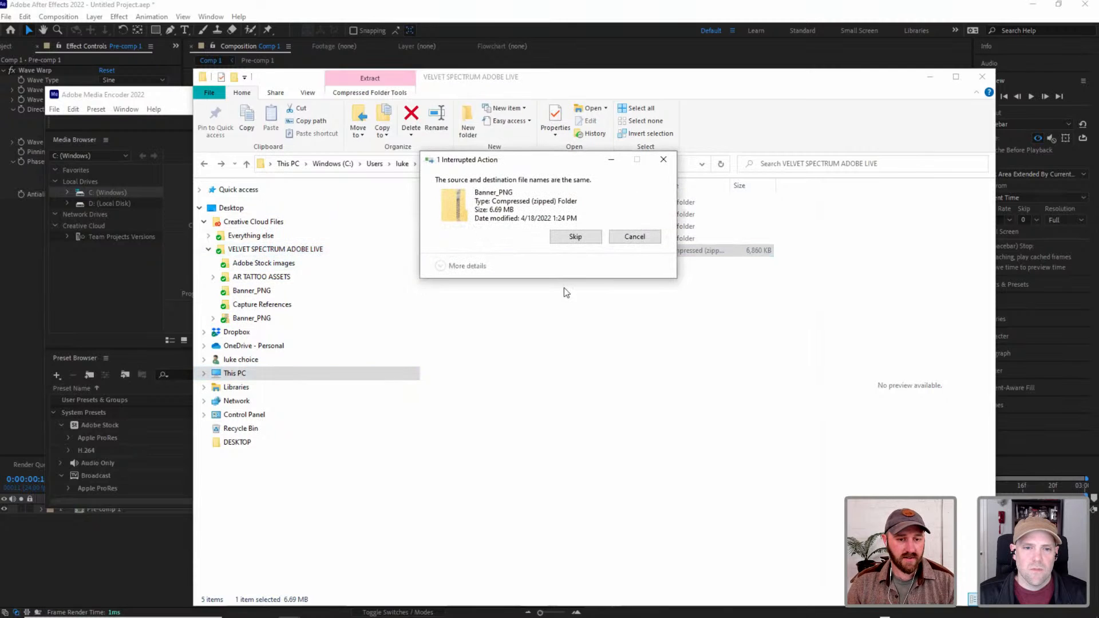
pyautogui.click(639, 239)
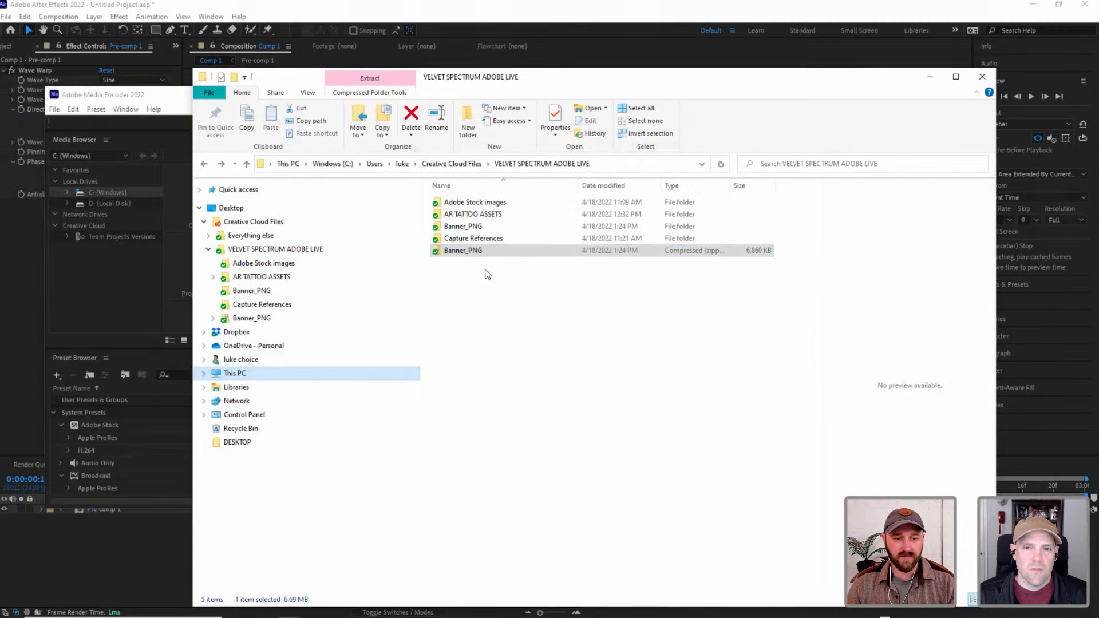
# Switch to Adobe Aero and import the Banner_PNG zip archive from VELVET SPECTRUM ADOBE LIVE into the Adobe Live Day 1 scene.
pyautogui.hotkey('alt', 'Tab')
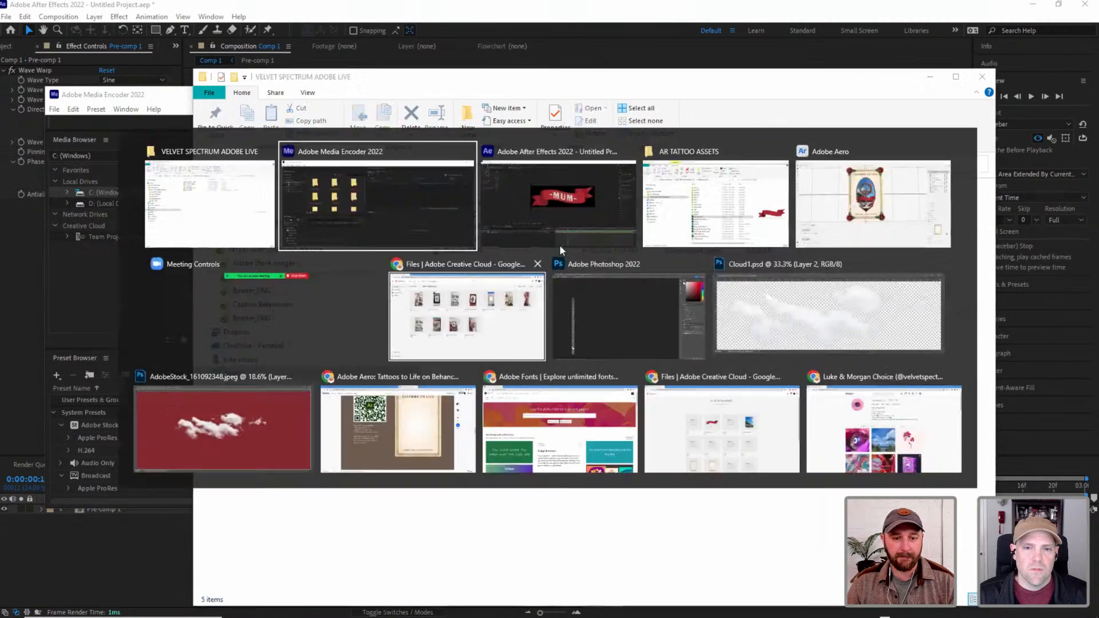
pyautogui.click(246, 194)
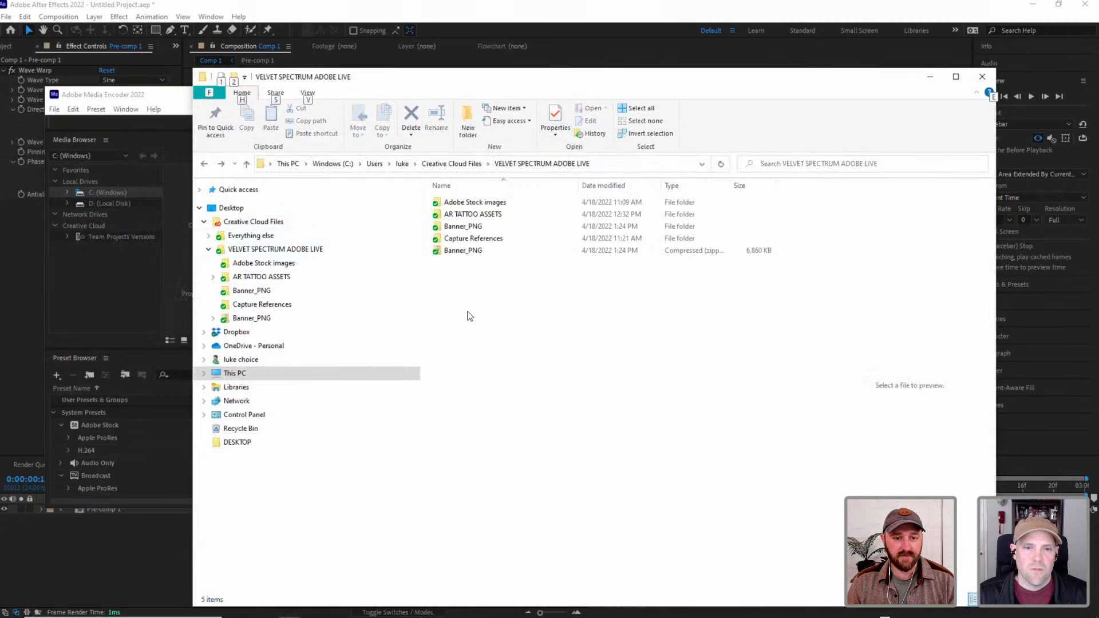
pyautogui.hotkey('alt', 'Tab')
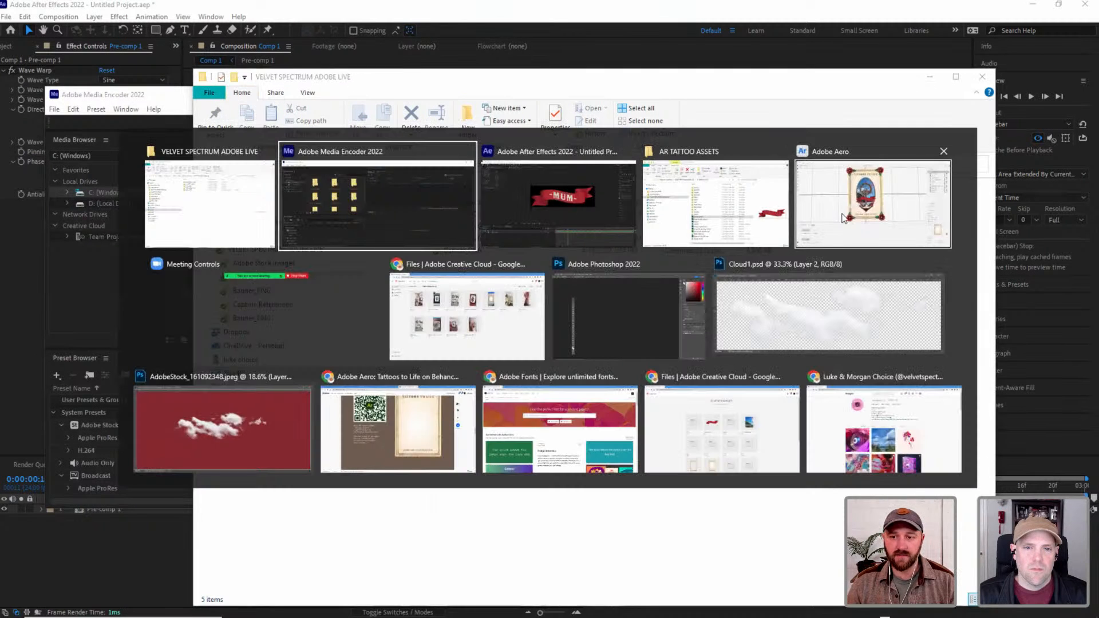
pyautogui.click(824, 213)
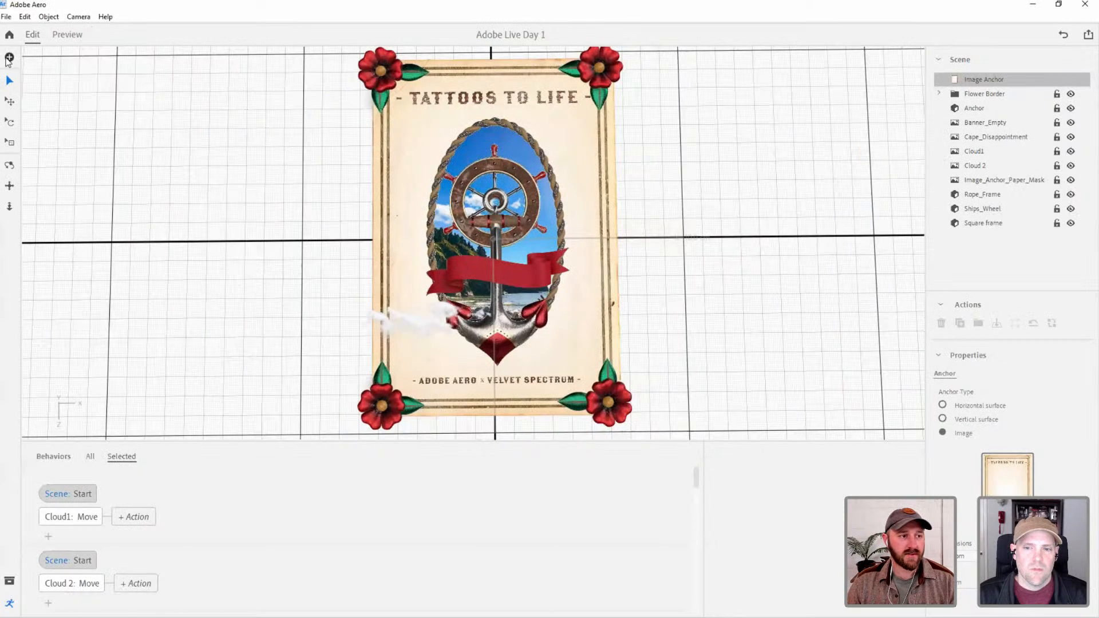
pyautogui.click(9, 58)
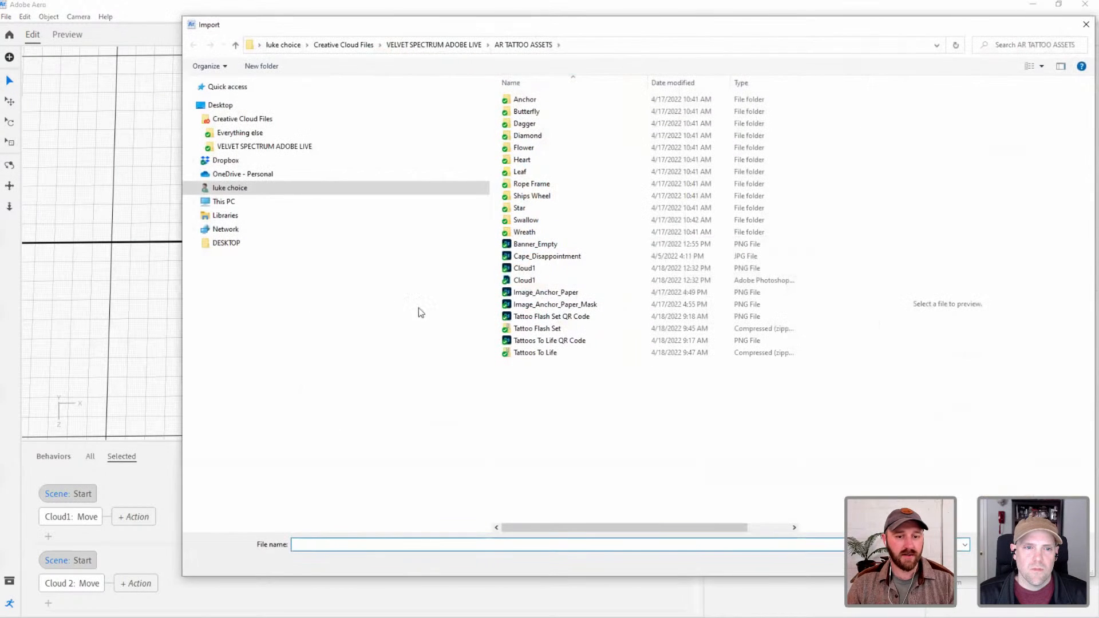
pyautogui.click(262, 150)
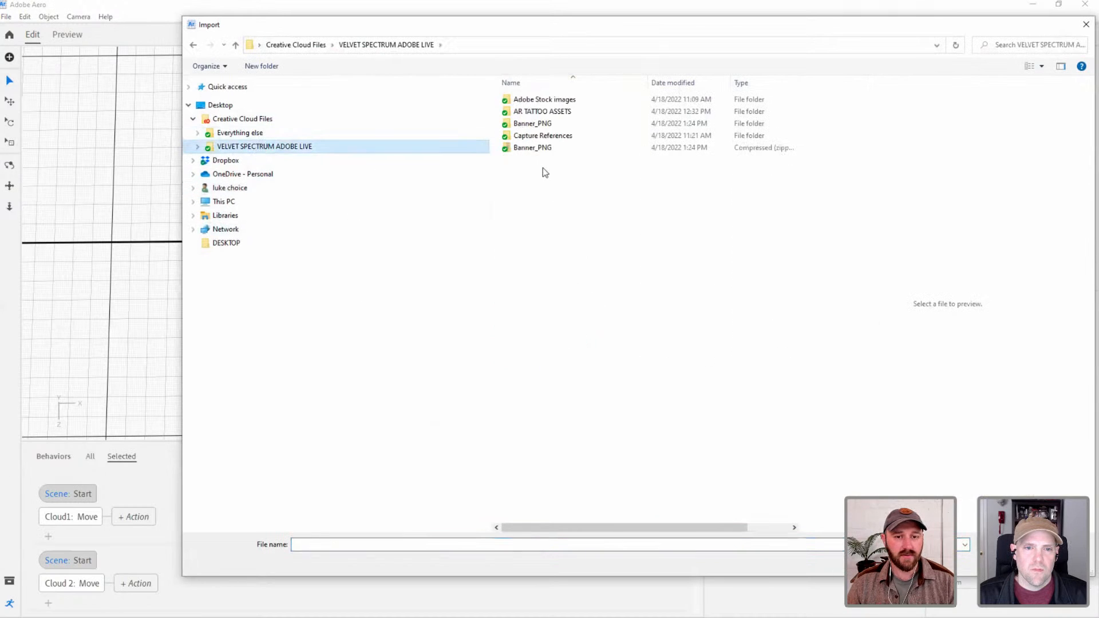
pyautogui.click(544, 149)
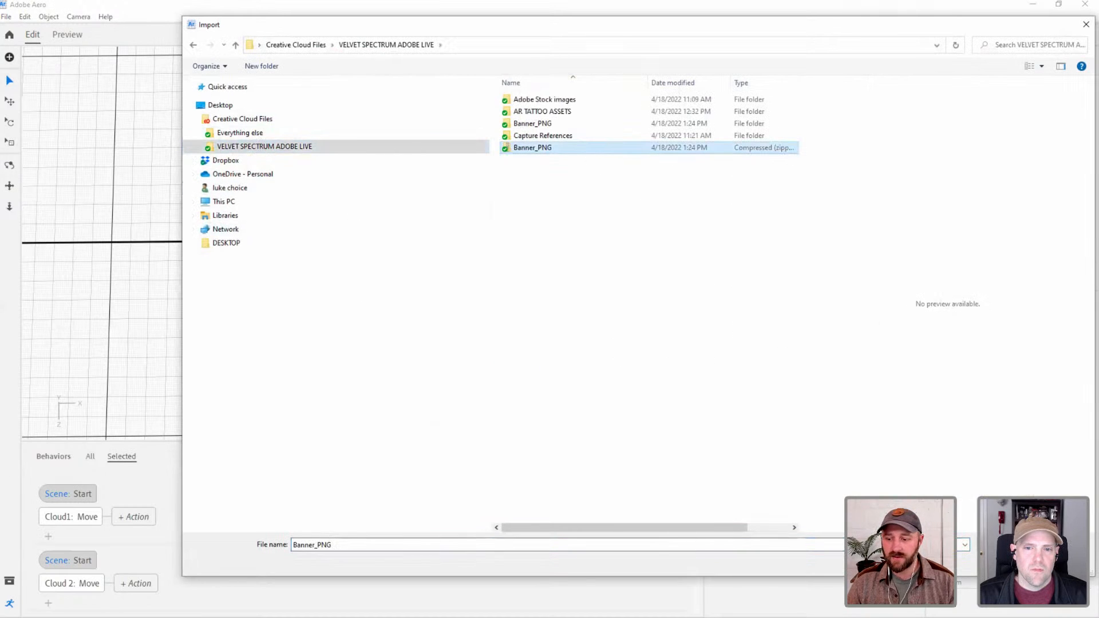
pyautogui.click(1003, 561)
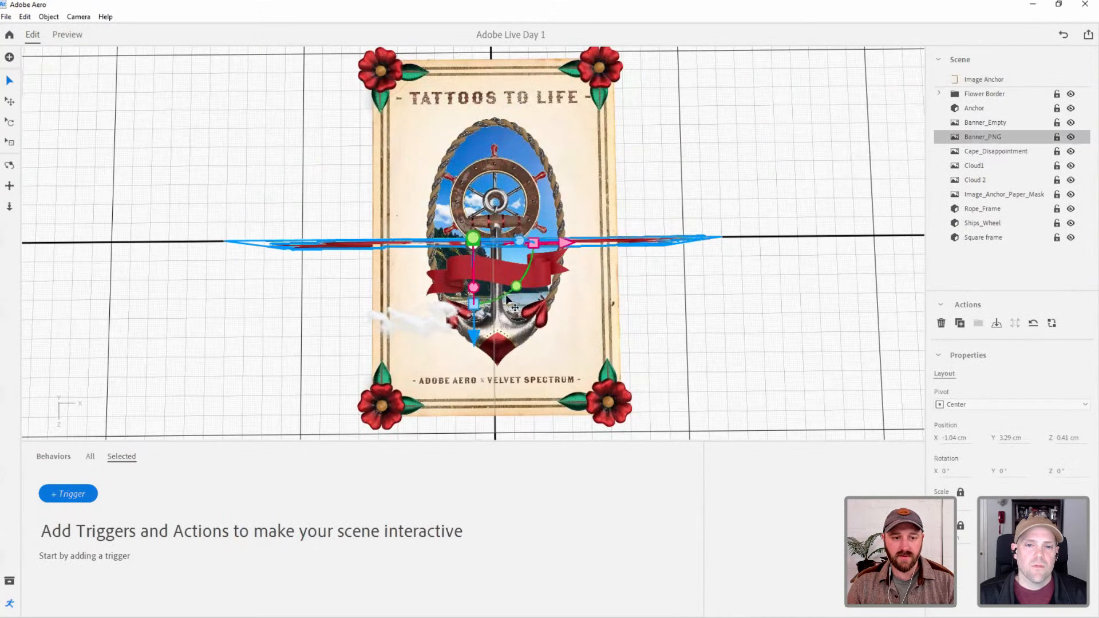
# Rotate the Banner_PNG image upright to 270° about X and delete the Banner_Empty image from the scene.
pyautogui.moveTo(472, 287); pyautogui.dragTo(477, 130)
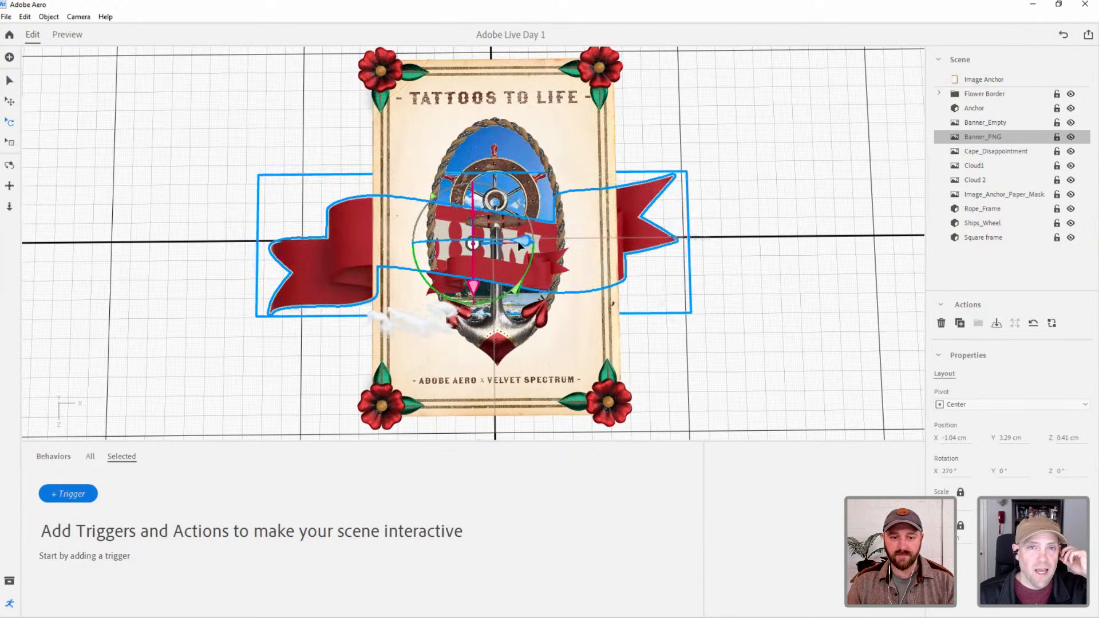
pyautogui.click(10, 81)
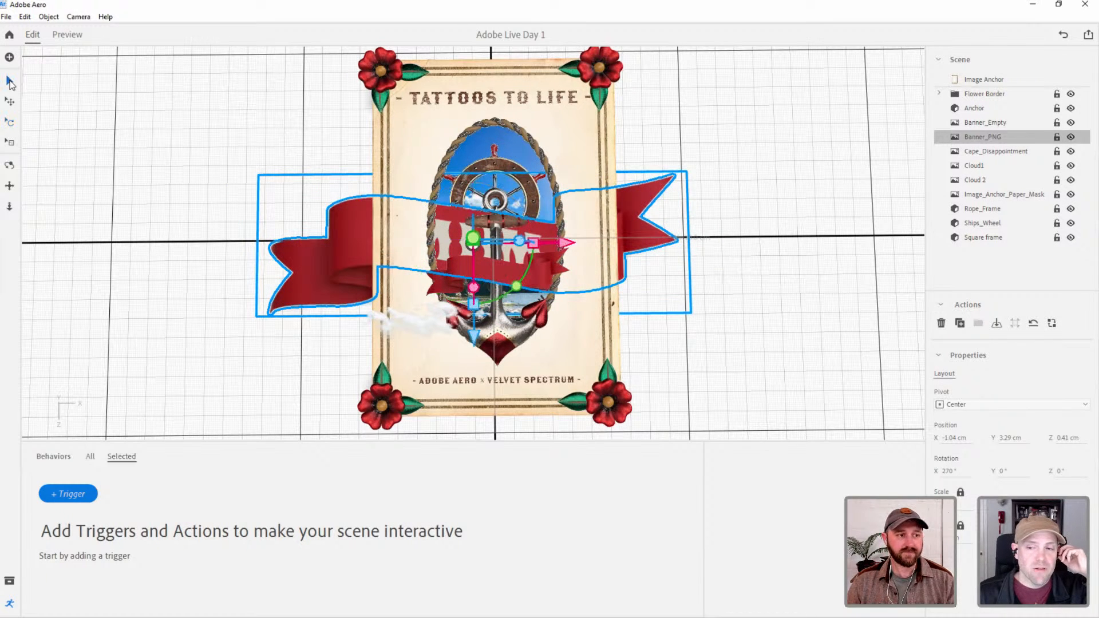
pyautogui.click(979, 123)
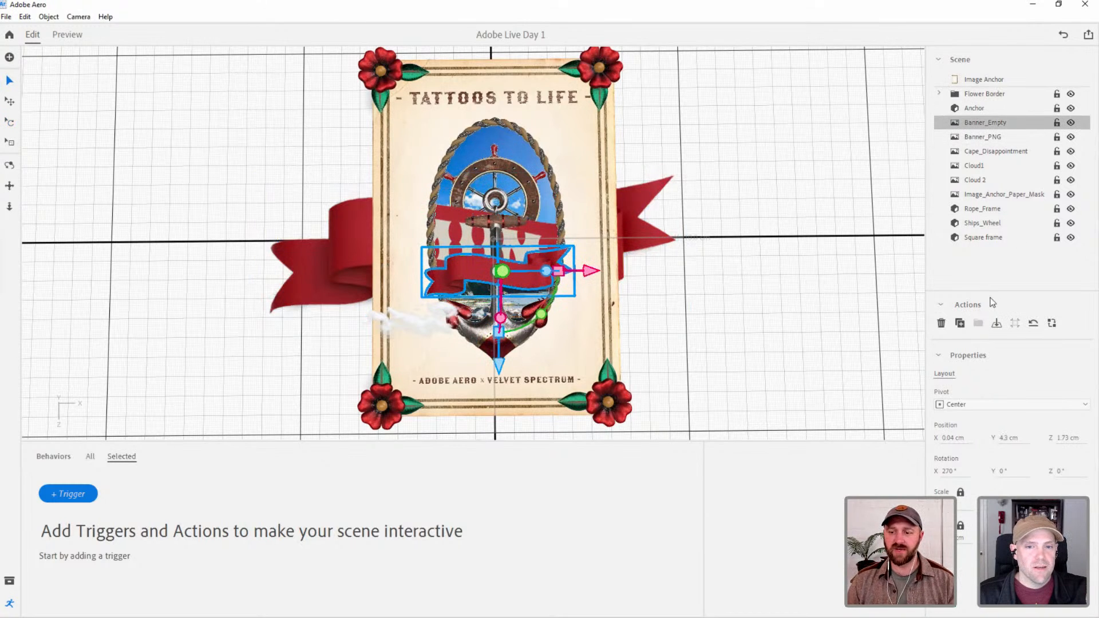
pyautogui.click(941, 324)
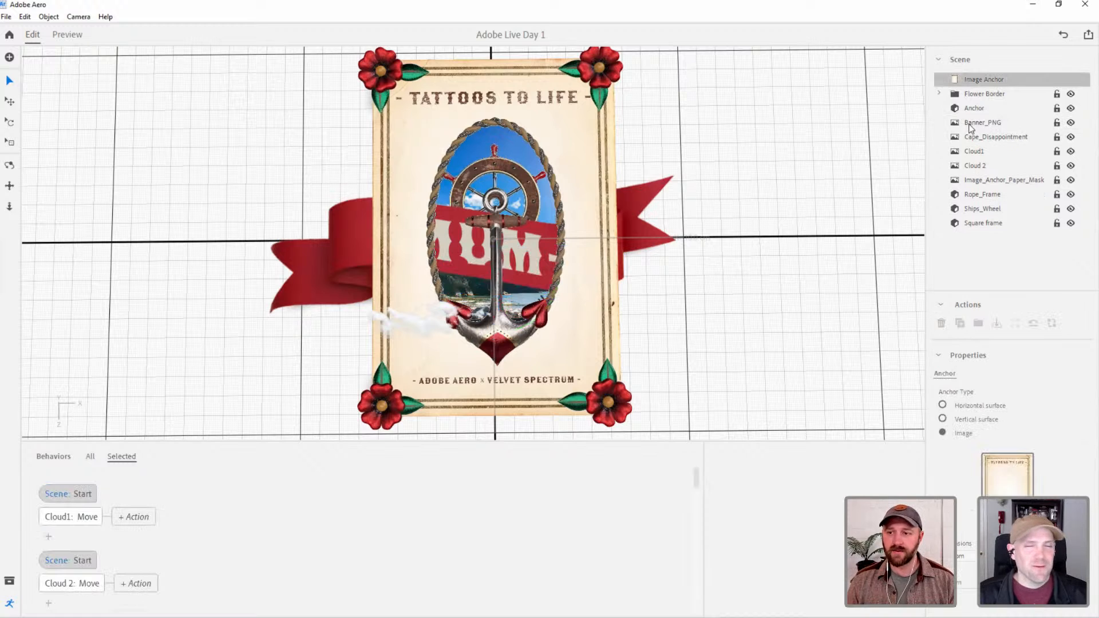
# Reset the Banner_PNG image's position to X 0, Y 0 and Z 0 cm.
pyautogui.click(984, 123)
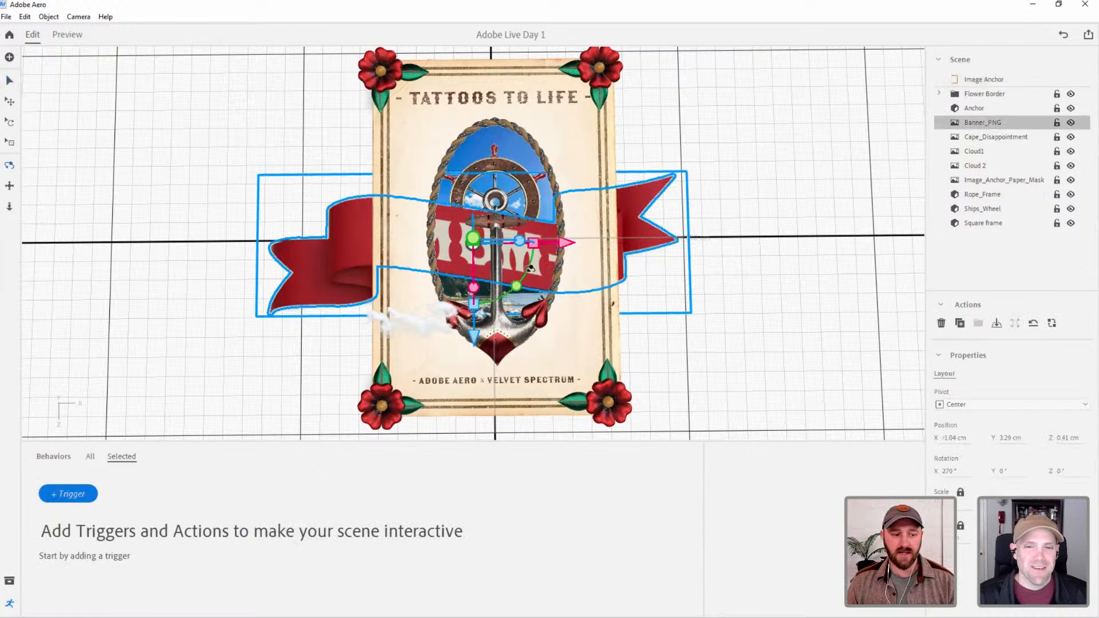
pyautogui.moveTo(529, 269); pyautogui.dragTo(596, 191)
pyautogui.moveTo(479, 196); pyautogui.dragTo(479, 179)
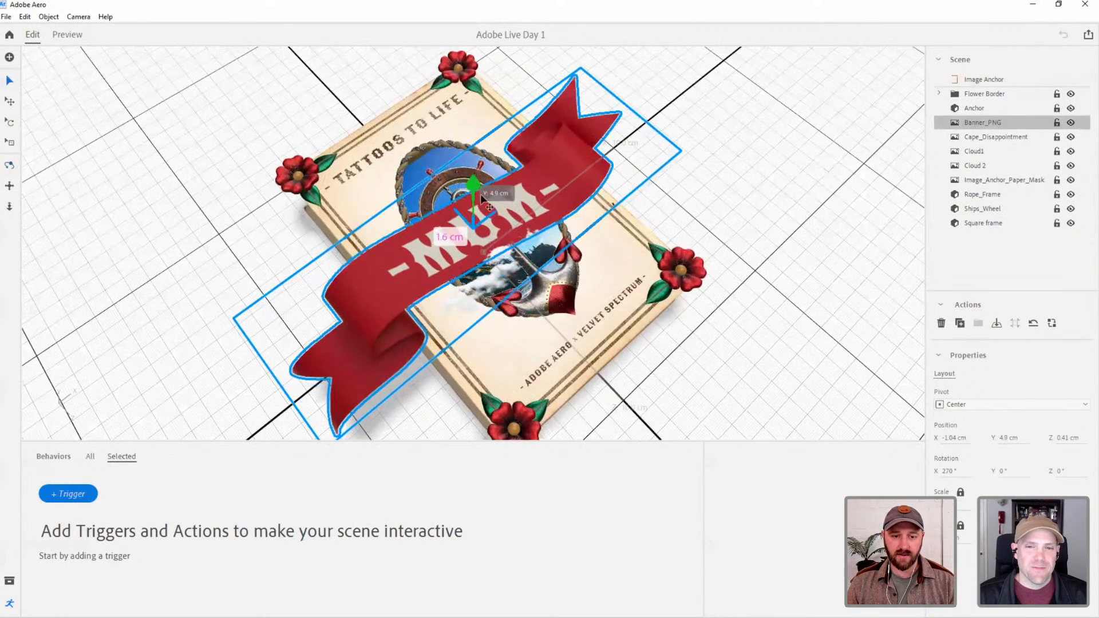
pyautogui.click(958, 437)
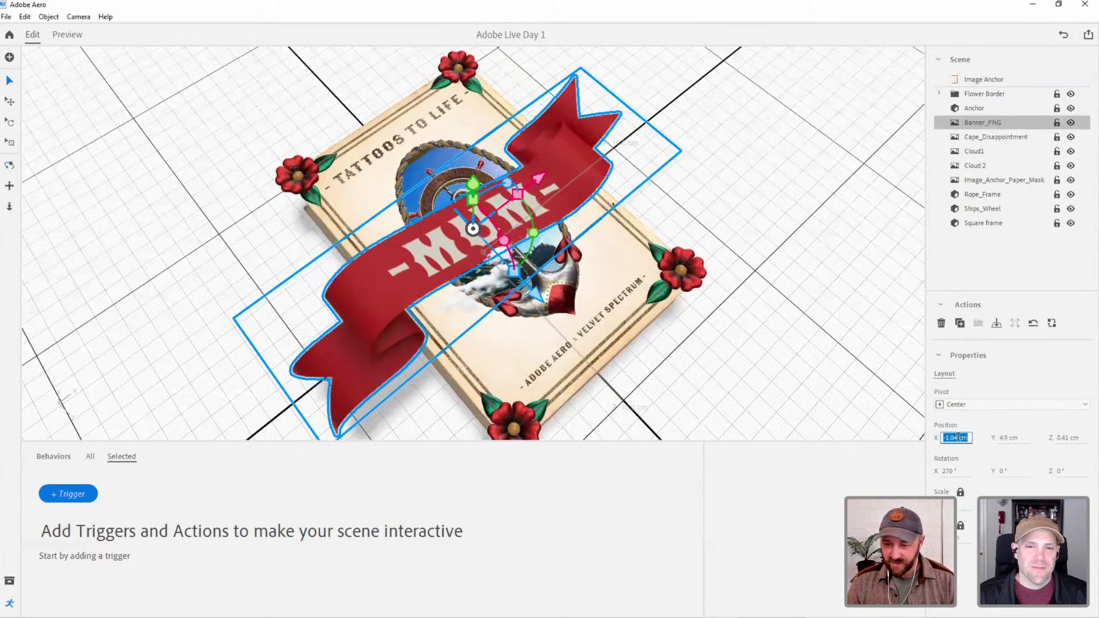
pyautogui.write('0')
pyautogui.press('Tab')
pyautogui.write('0')
pyautogui.press('Tab')
pyautogui.write('0')
pyautogui.press('Tab')
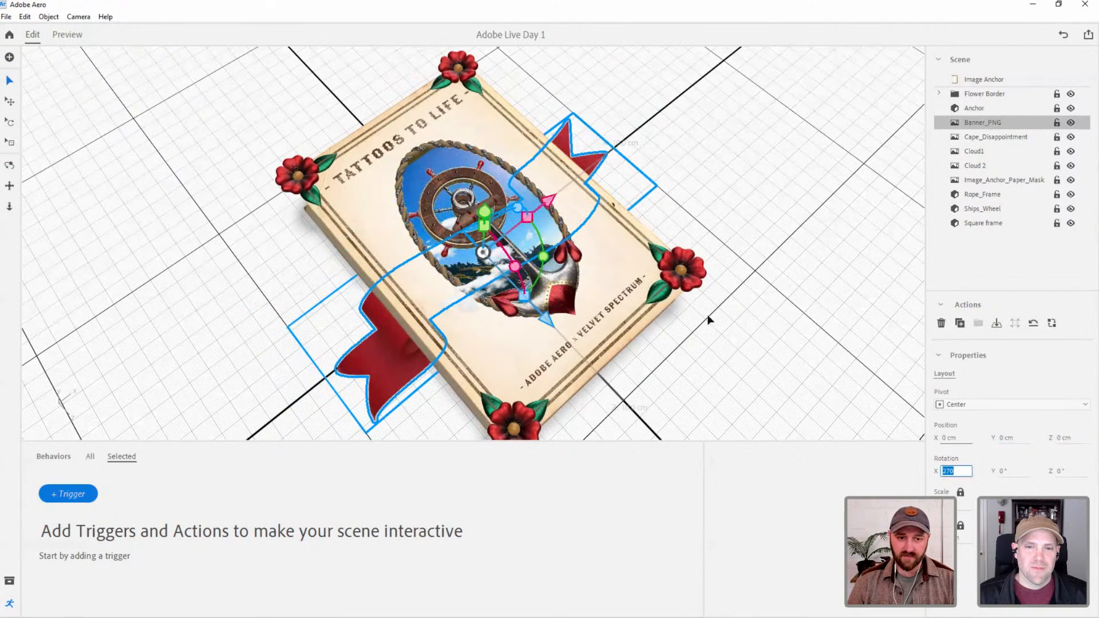
# Shrink the Banner_PNG image to poster width and place it across the anchor at about Y 4.37 cm and Z 1.89 cm.
pyautogui.moveTo(486, 209)
pyautogui.mouseDown()
pyautogui.moveTo(487, 159)
pyautogui.moveTo(479, 196)
pyautogui.mouseUp()
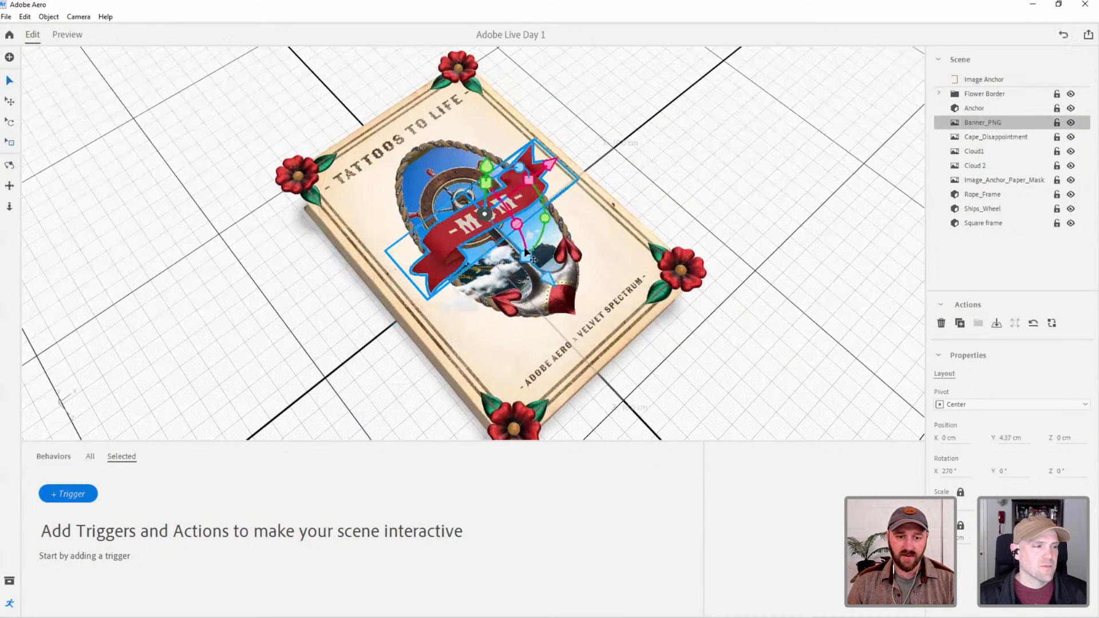
pyautogui.moveTo(555, 288); pyautogui.dragTo(593, 324)
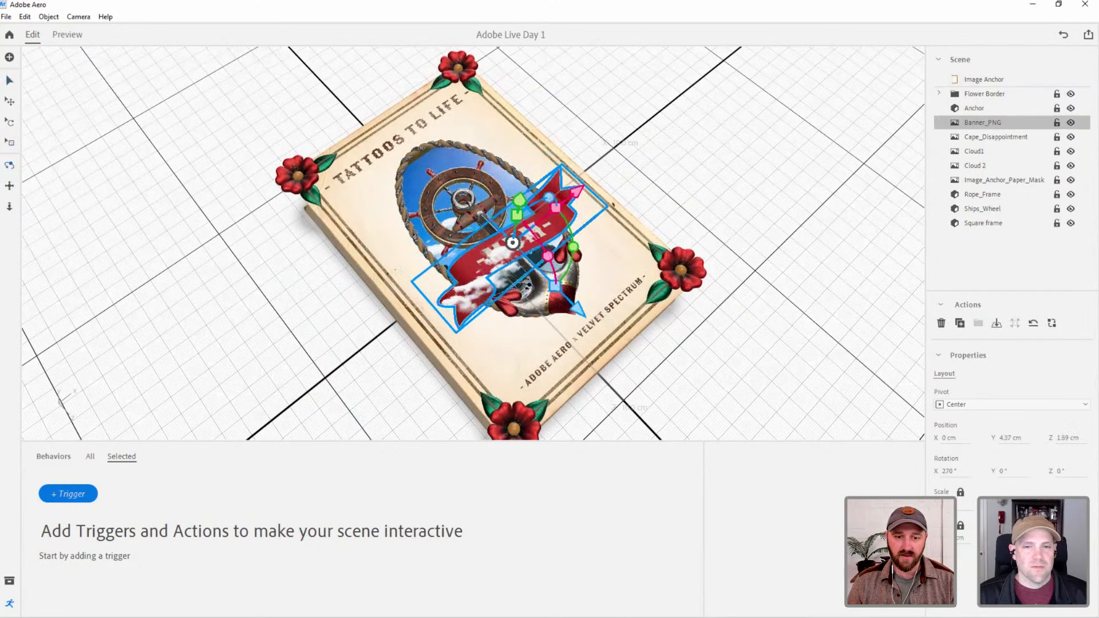
pyautogui.moveTo(641, 272); pyautogui.dragTo(664, 317, button='right')
pyautogui.click(664, 317)
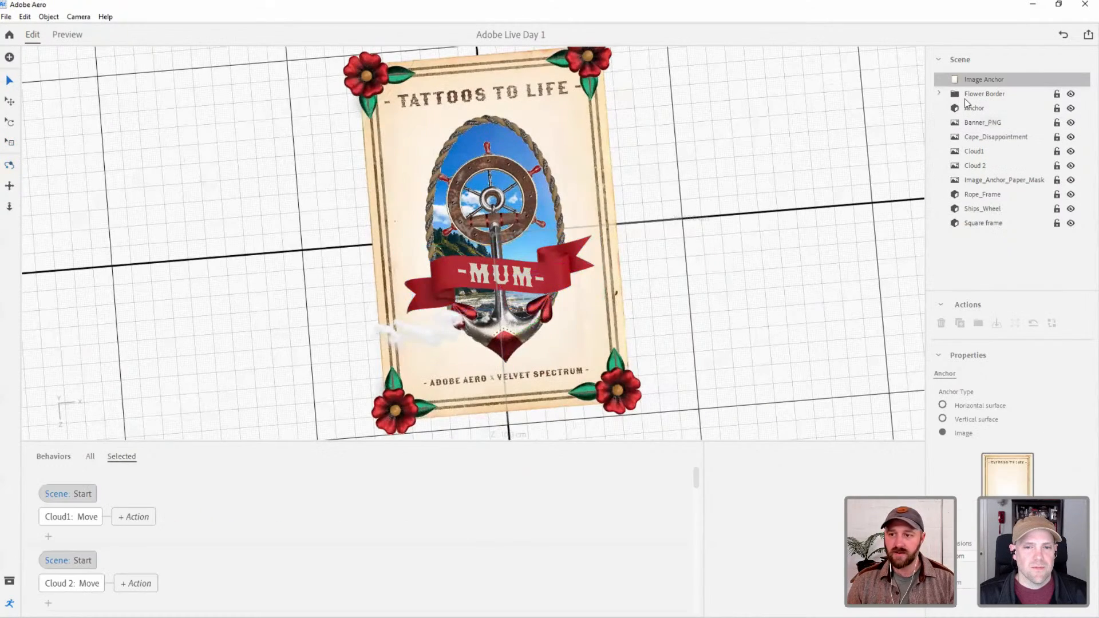
# Add a Start trigger with a Play animation action for the Banner_PNG image and preview the scene.
pyautogui.click(570, 254)
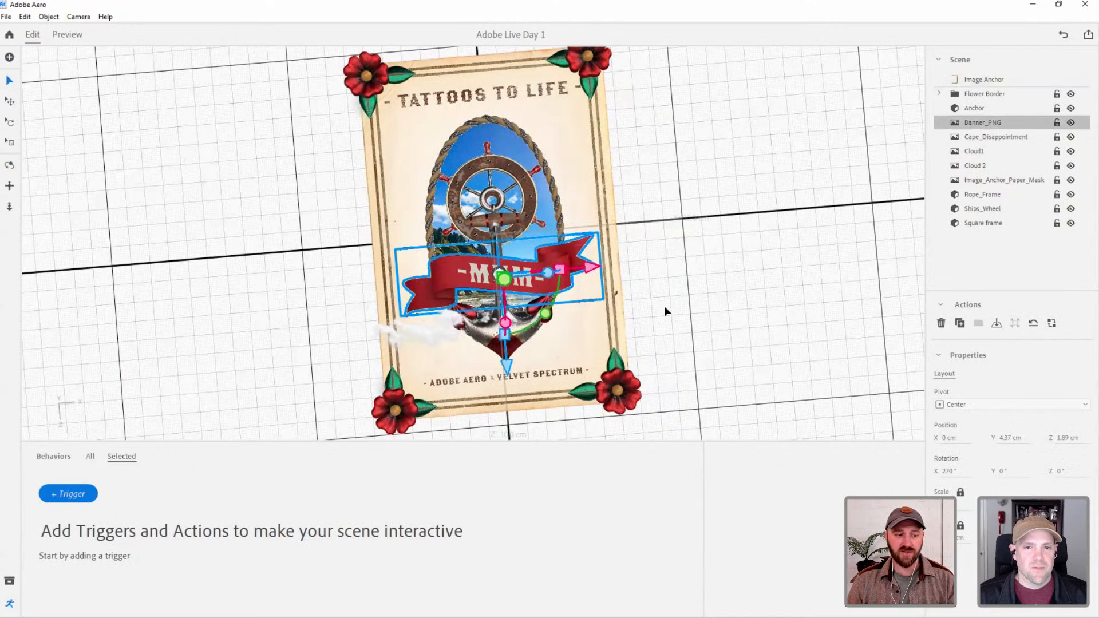
pyautogui.click(89, 493)
pyautogui.click(98, 496)
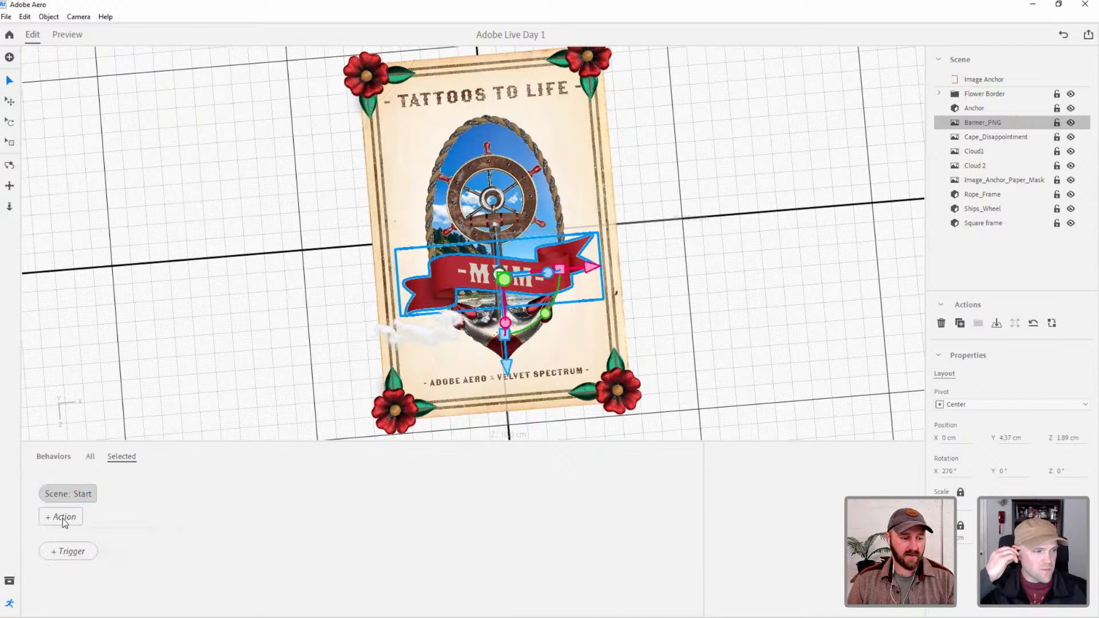
pyautogui.click(63, 518)
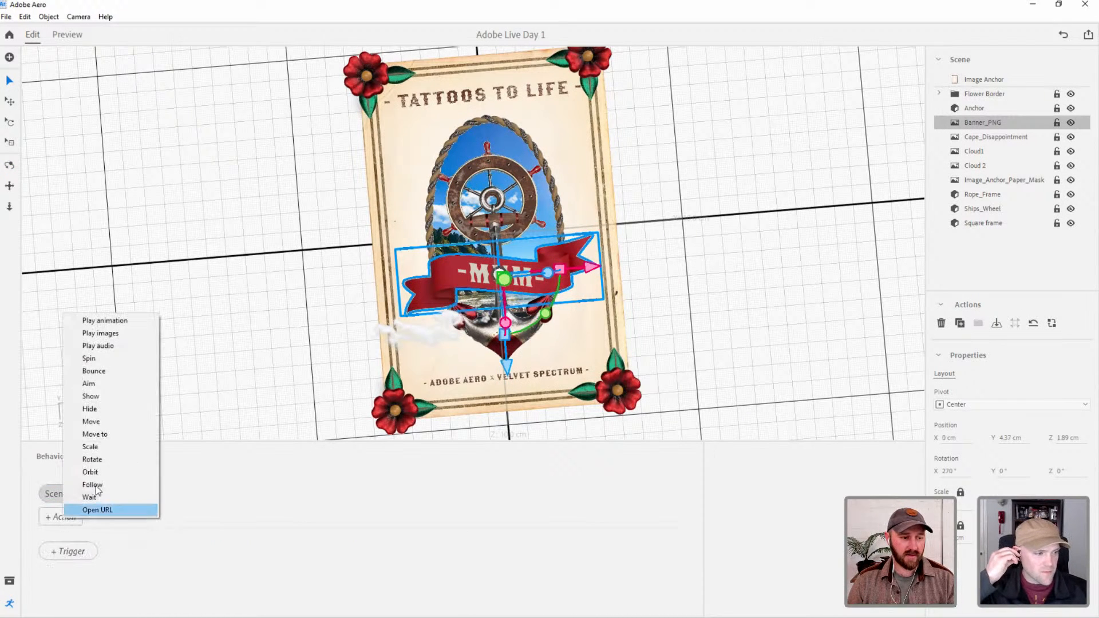
pyautogui.click(103, 321)
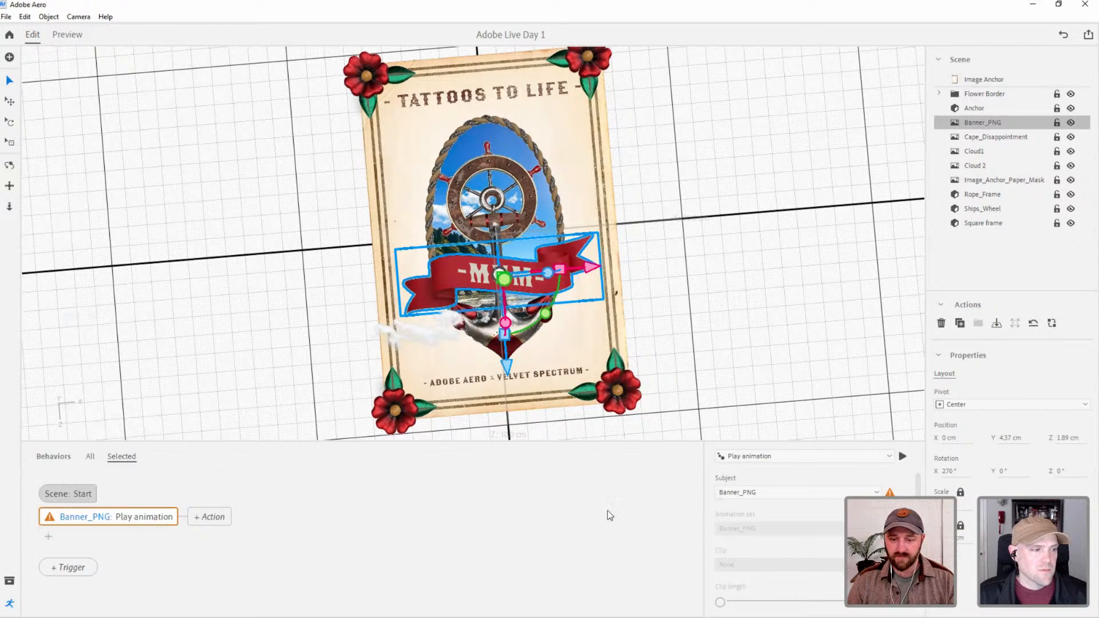
pyautogui.click(800, 493)
pyautogui.click(911, 492)
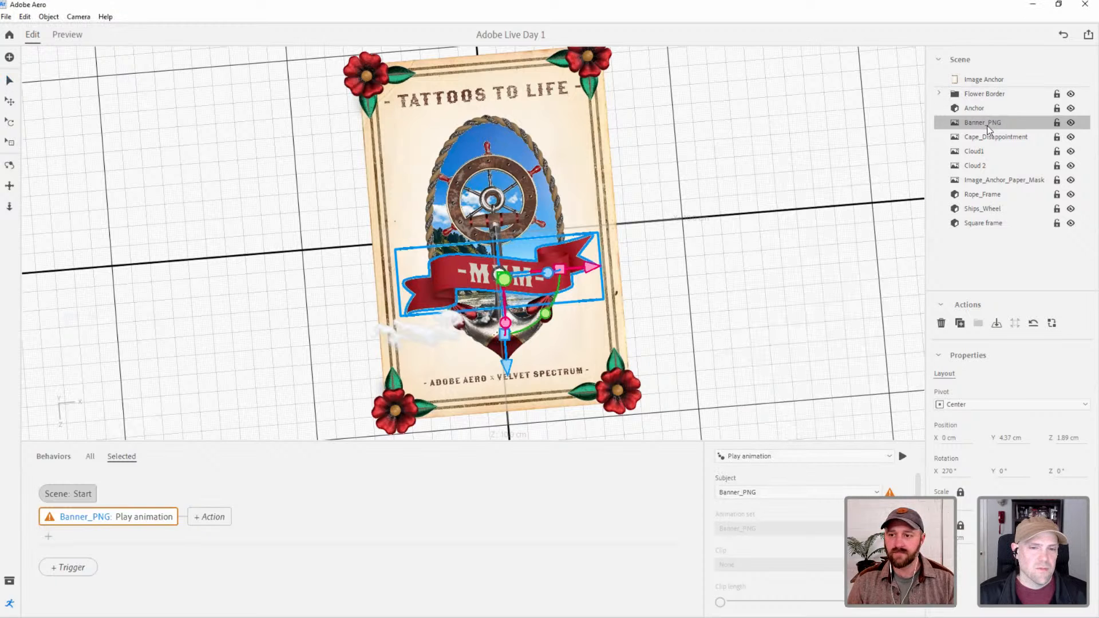
pyautogui.click(68, 35)
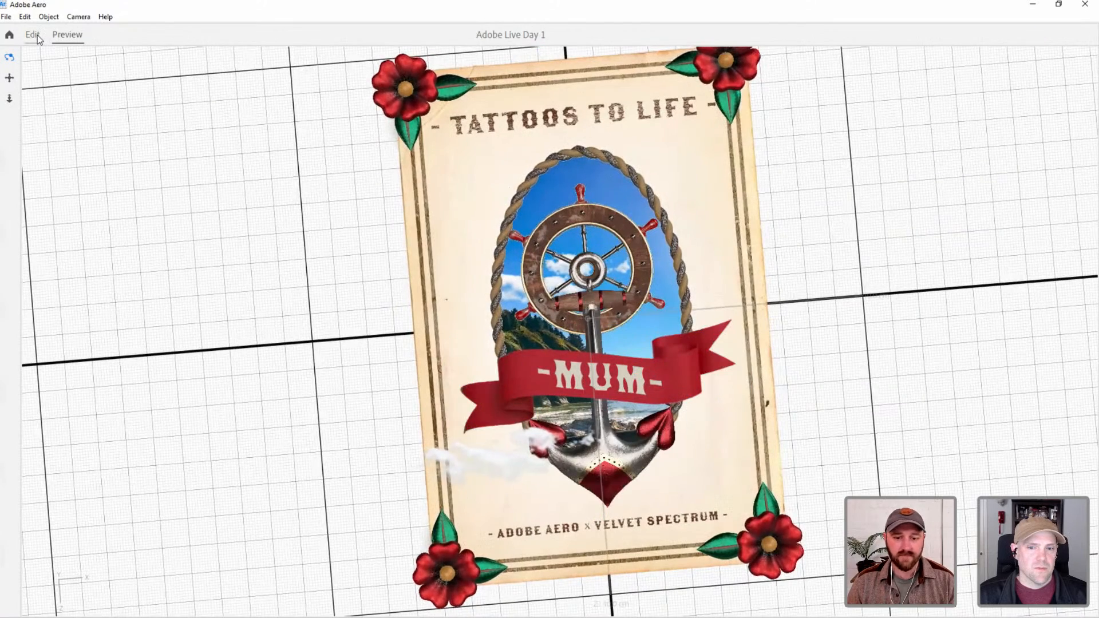
pyautogui.click(37, 36)
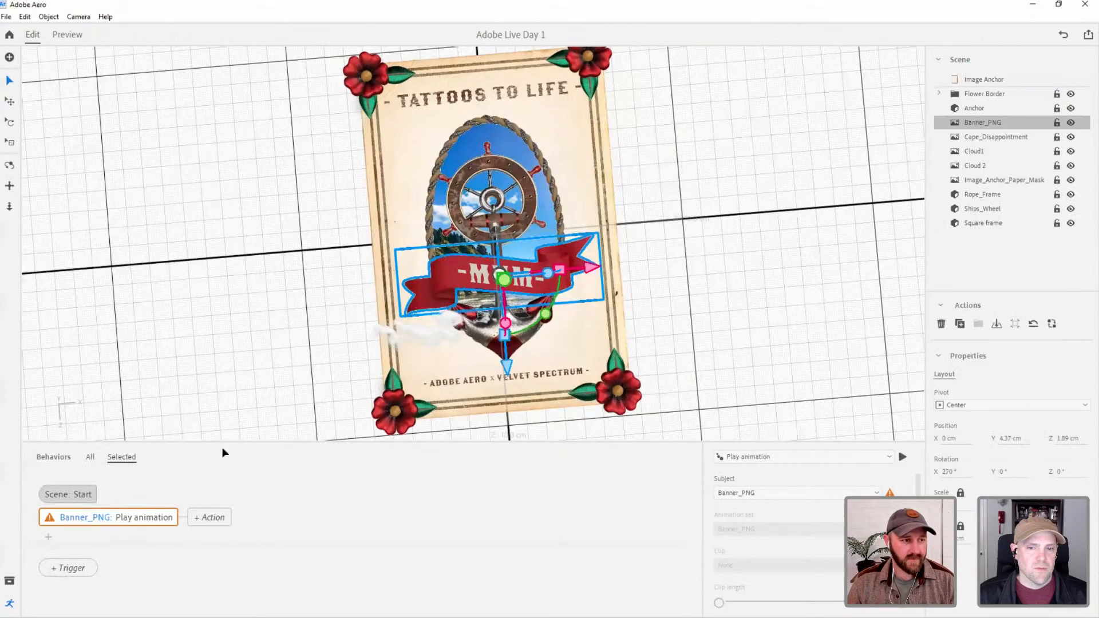
# Check the Banner_PNG archive in the VELVET SPECTRUM ADOBE LIVE folder and delete the Banner_PNG image from the Aero scene.
pyautogui.hotkey('alt', 'Tab')
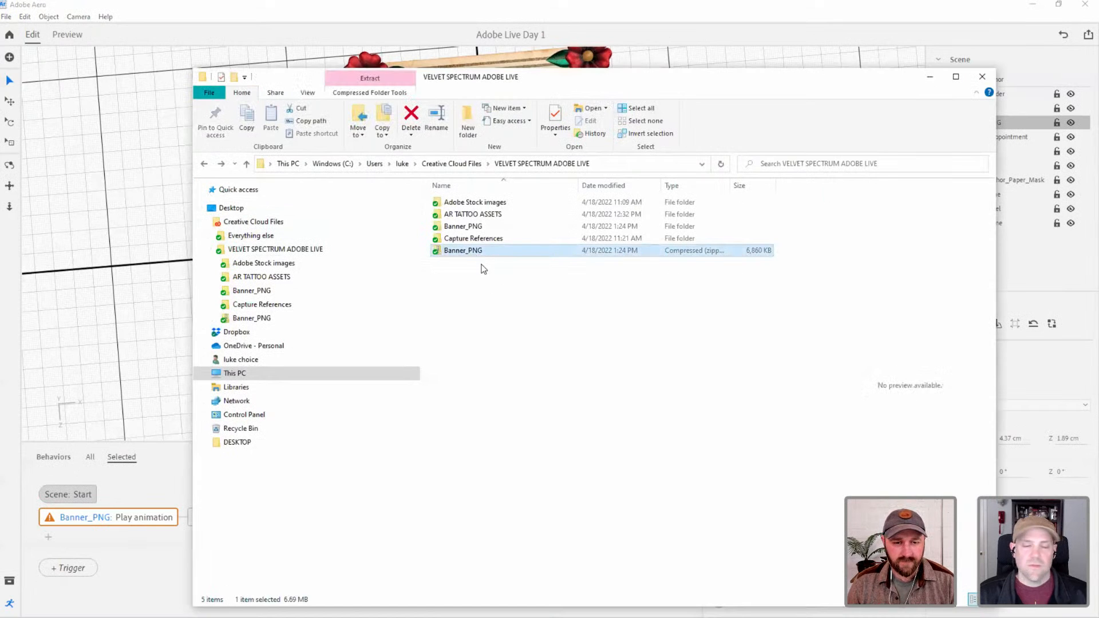
pyautogui.hotkey('alt', 'Tab')
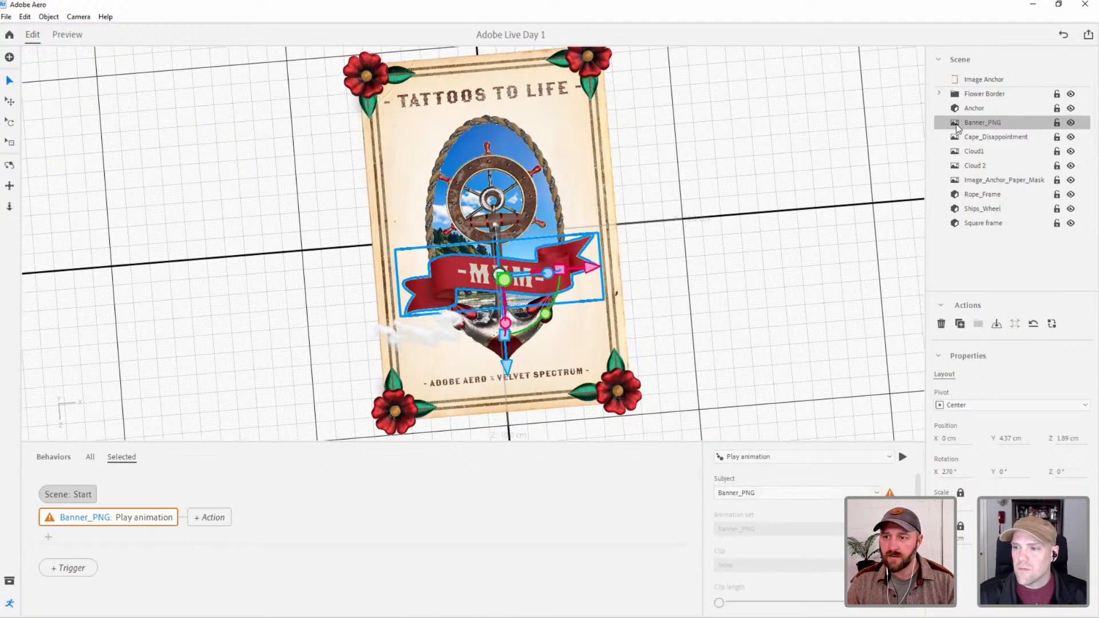
pyautogui.press('Delete')
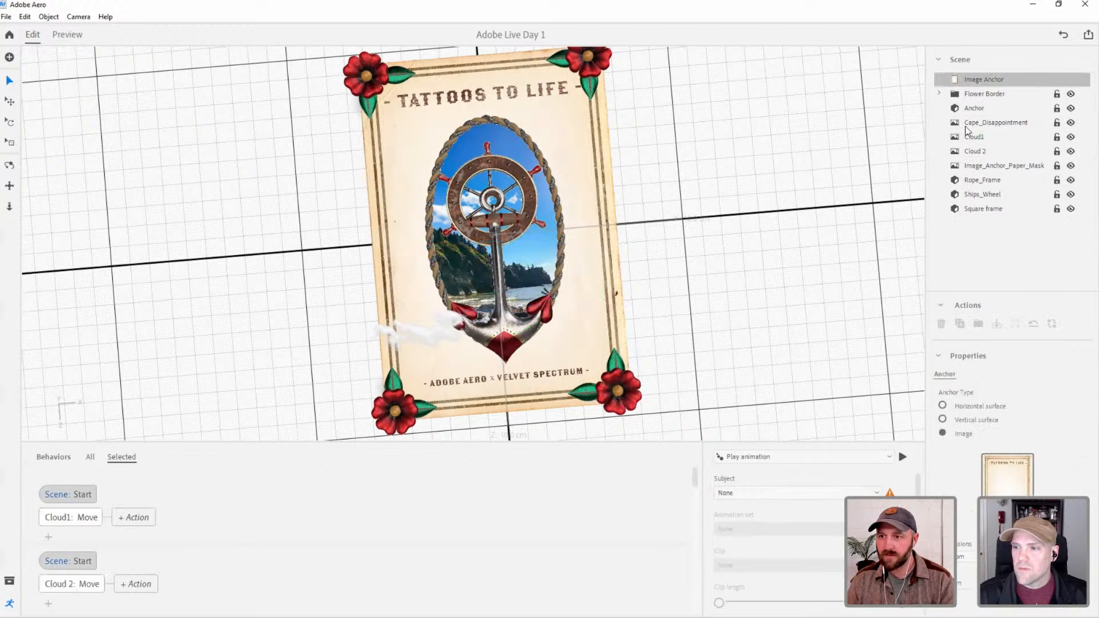
# Import the Banner_PNG zip archive again from VELVET SPECTRUM ADOBE LIVE and raise the banner to about Y 8.07 cm.
pyautogui.click(10, 57)
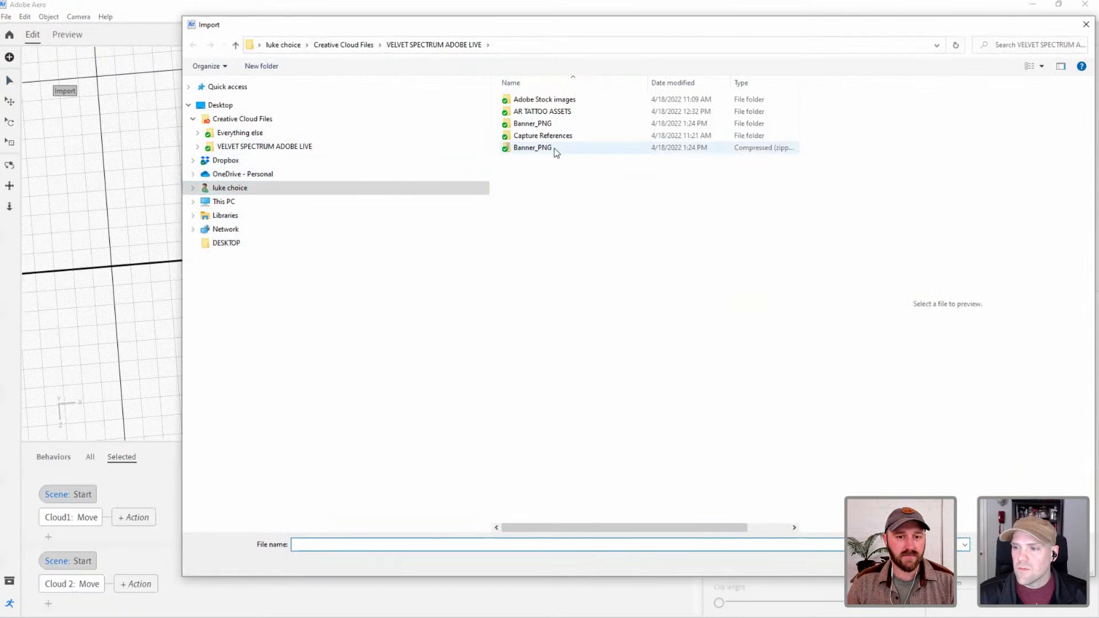
pyautogui.click(552, 149)
pyautogui.doubleClick(553, 148)
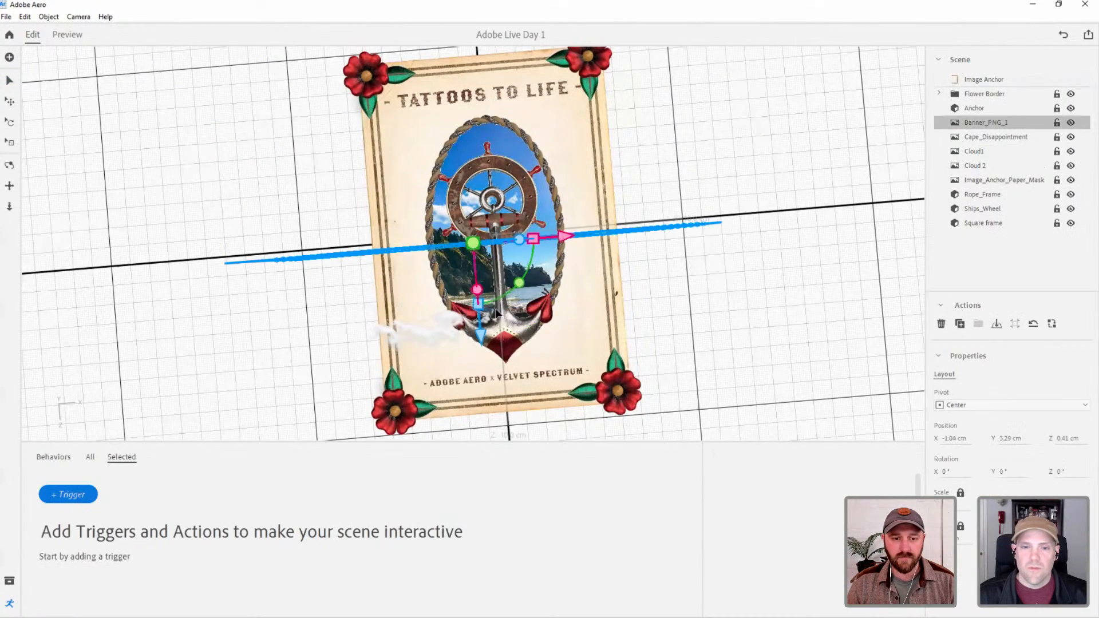
pyautogui.moveTo(522, 322); pyautogui.dragTo(480, 165, button='right')
pyautogui.moveTo(477, 162); pyautogui.dragTo(473, 61)
pyautogui.moveTo(496, 119); pyautogui.dragTo(511, 124, button='right')
pyautogui.moveTo(512, 124); pyautogui.dragTo(514, 190, button='middle')
# Give the re-imported banner a Start trigger with a Play animation action.
pyautogui.click(76, 494)
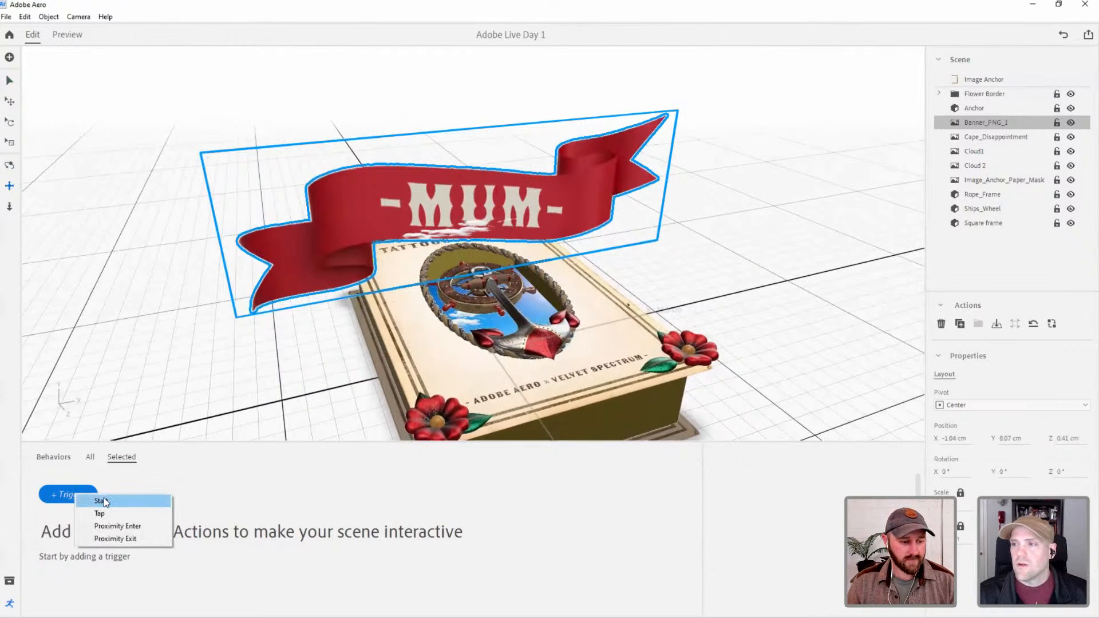
pyautogui.click(104, 502)
pyautogui.click(77, 517)
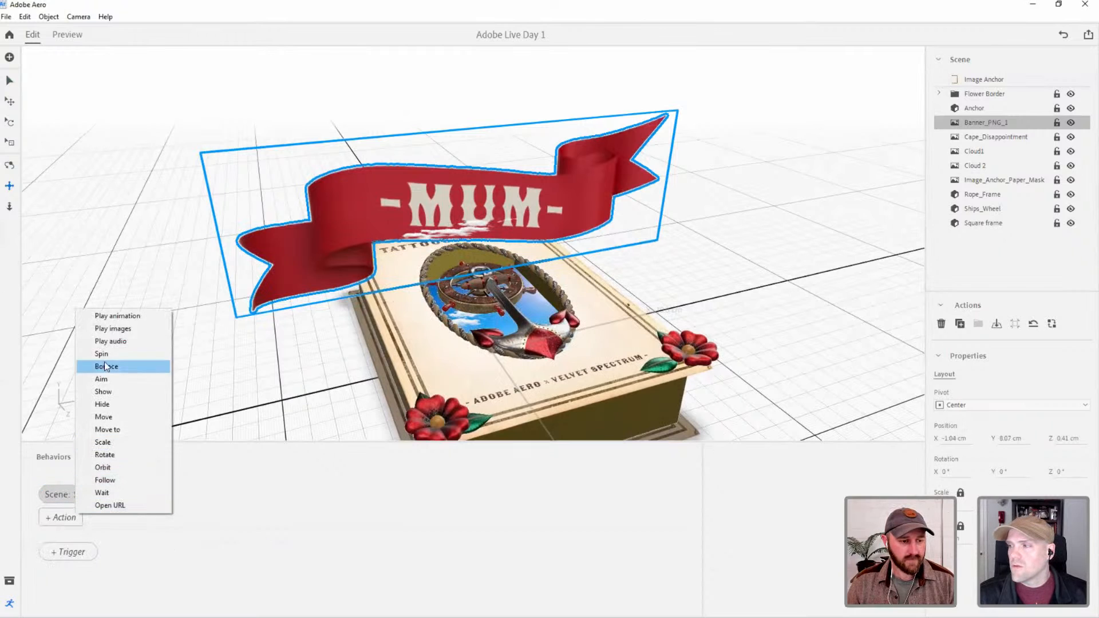
pyautogui.click(110, 317)
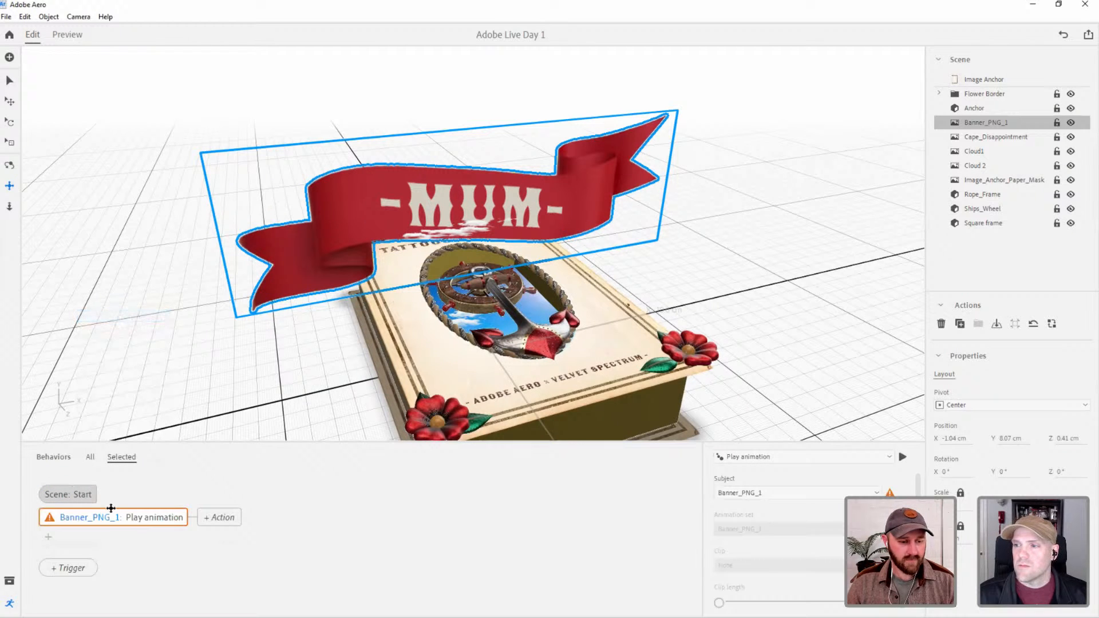
# Examine the subject choices and playback settings of the banner's Play animation action.
pyautogui.click(833, 492)
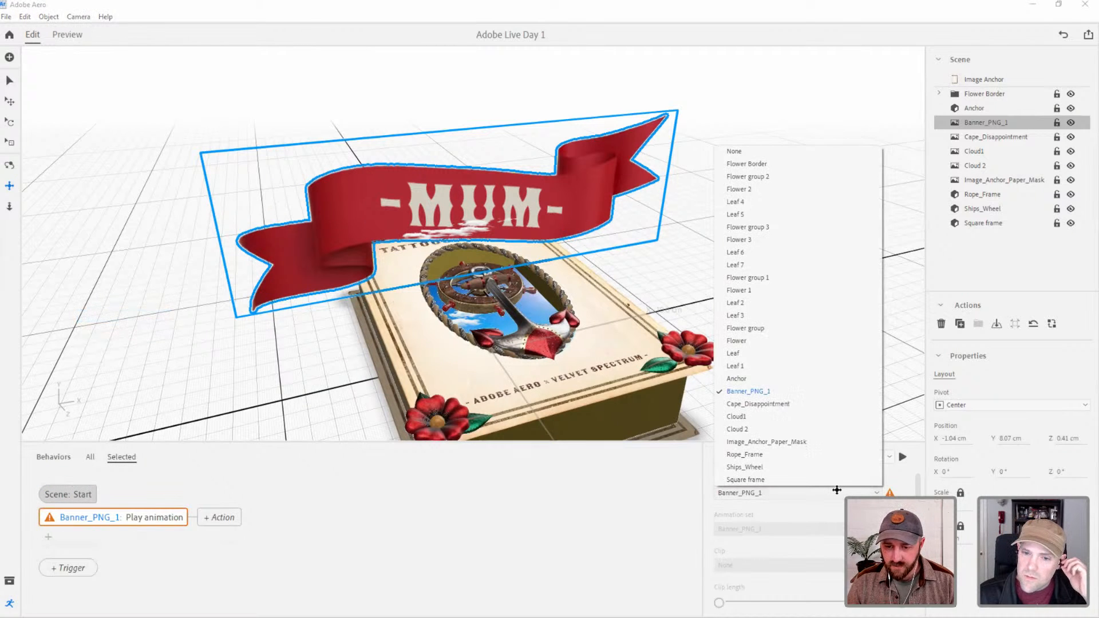
pyautogui.click(846, 505)
pyautogui.scroll(-3, 846, 510)
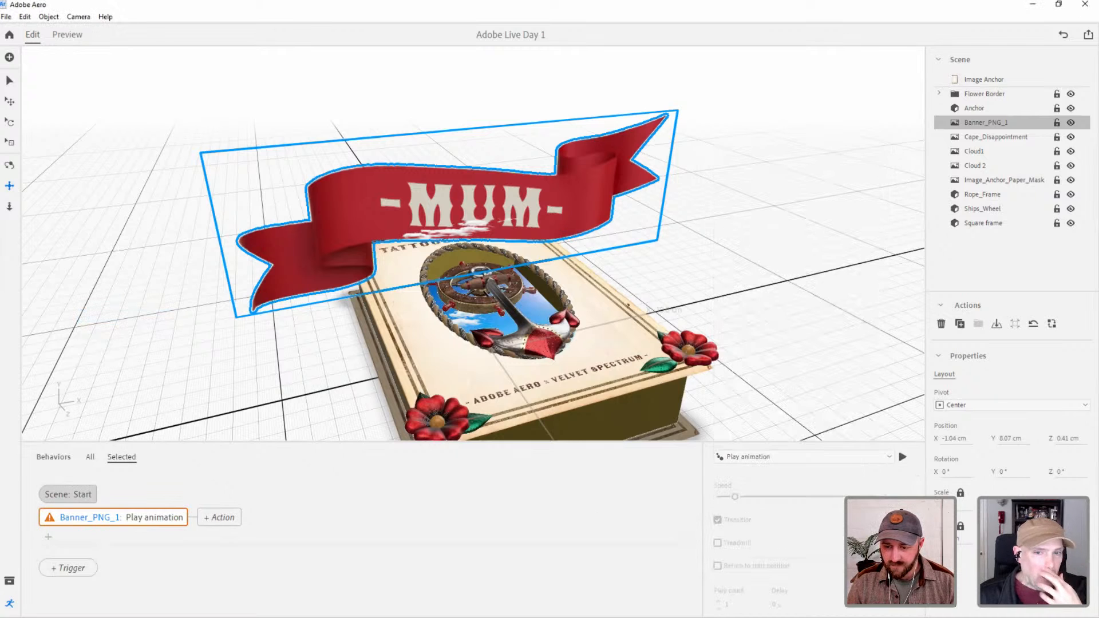
pyautogui.scroll(3, 847, 510)
pyautogui.click(9, 83)
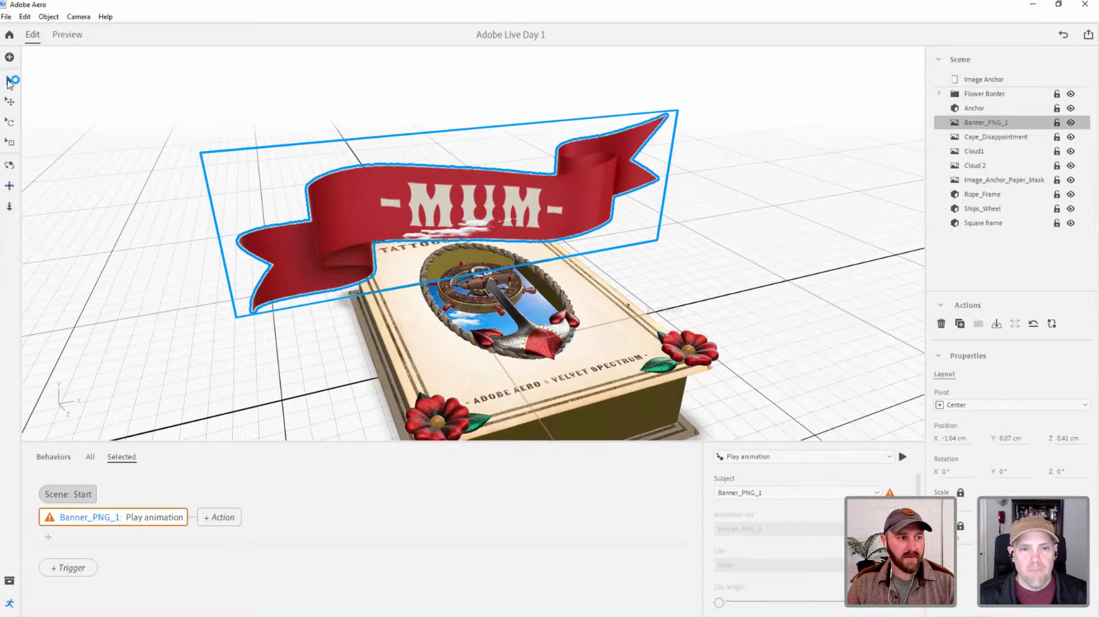
pyautogui.click(999, 244)
pyautogui.click(984, 123)
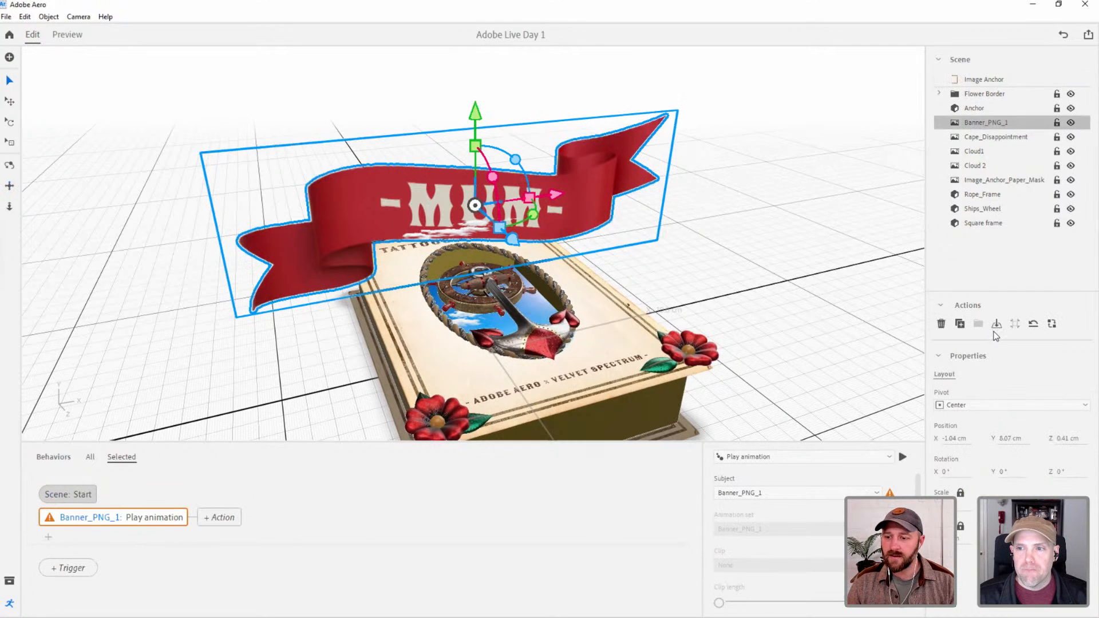
# Review the available action types, the Start trigger and the subject list for the banner's behavior.
pyautogui.click(757, 456)
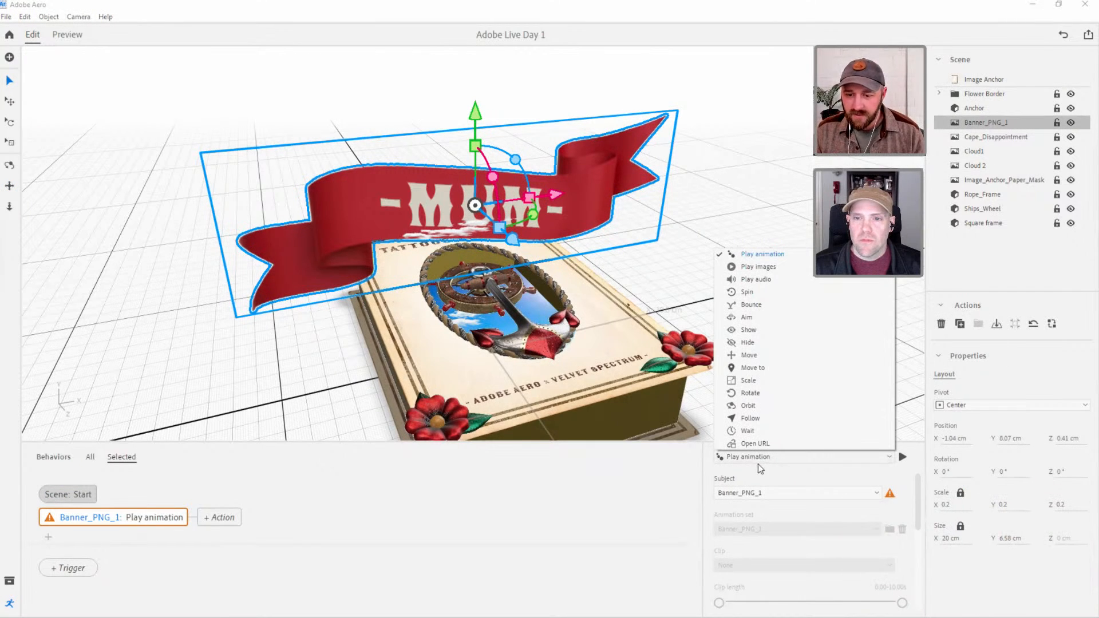
pyautogui.click(664, 489)
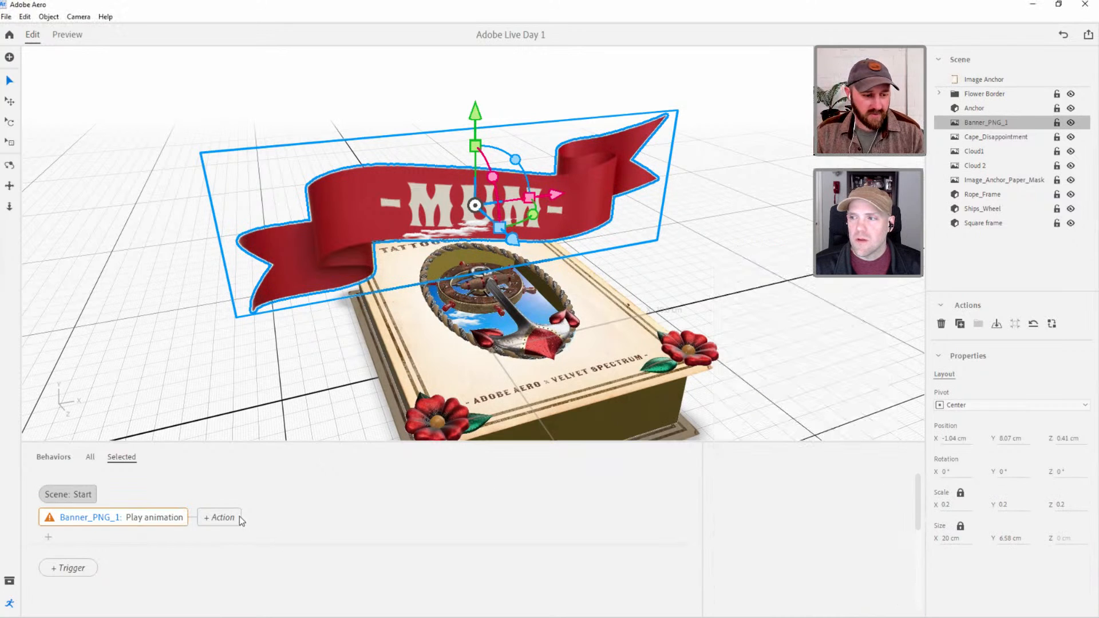
pyautogui.click(83, 497)
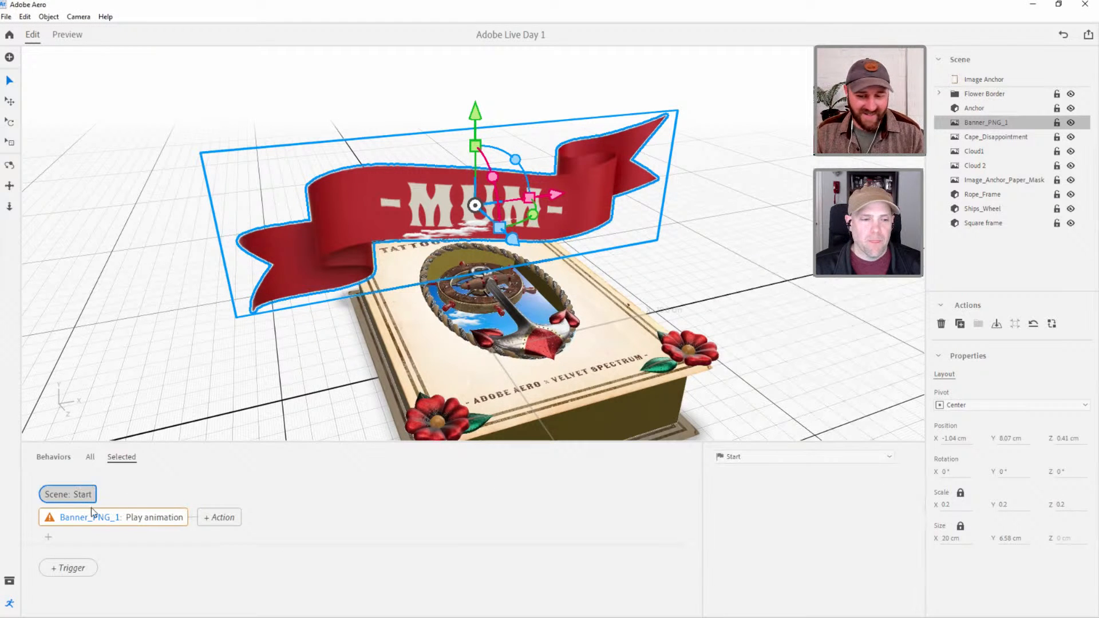
pyautogui.click(95, 515)
pyautogui.click(861, 494)
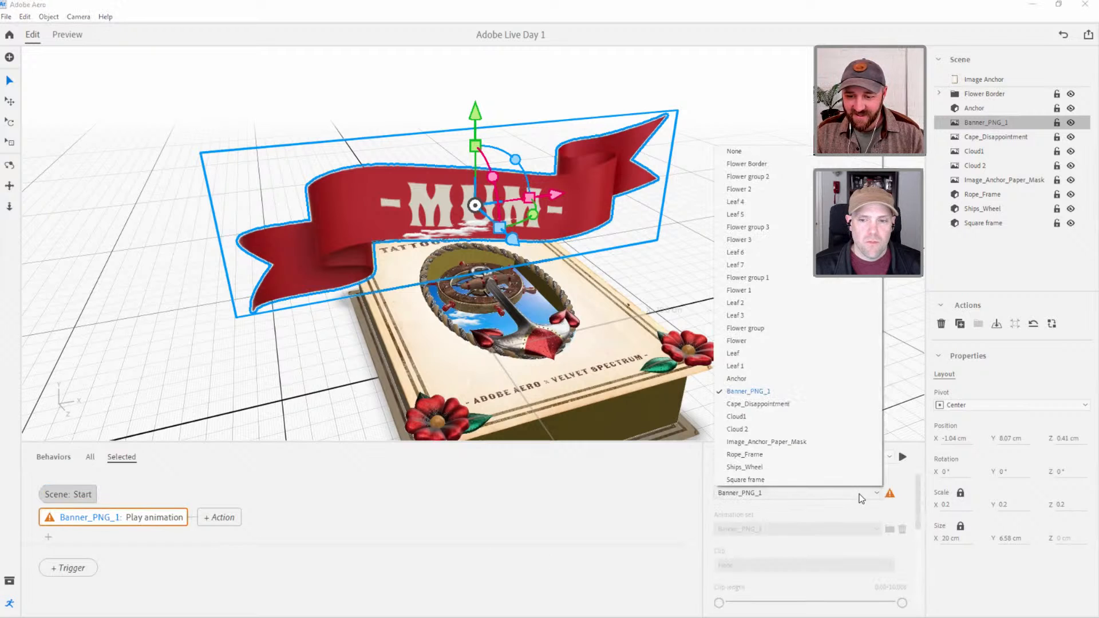
pyautogui.click(848, 512)
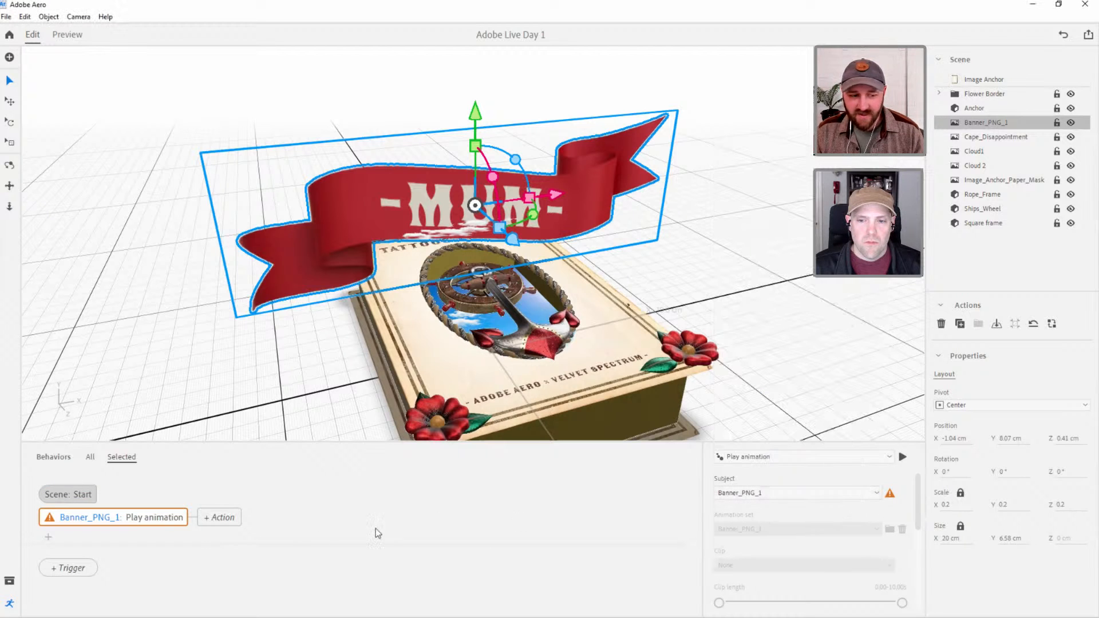
pyautogui.click(212, 517)
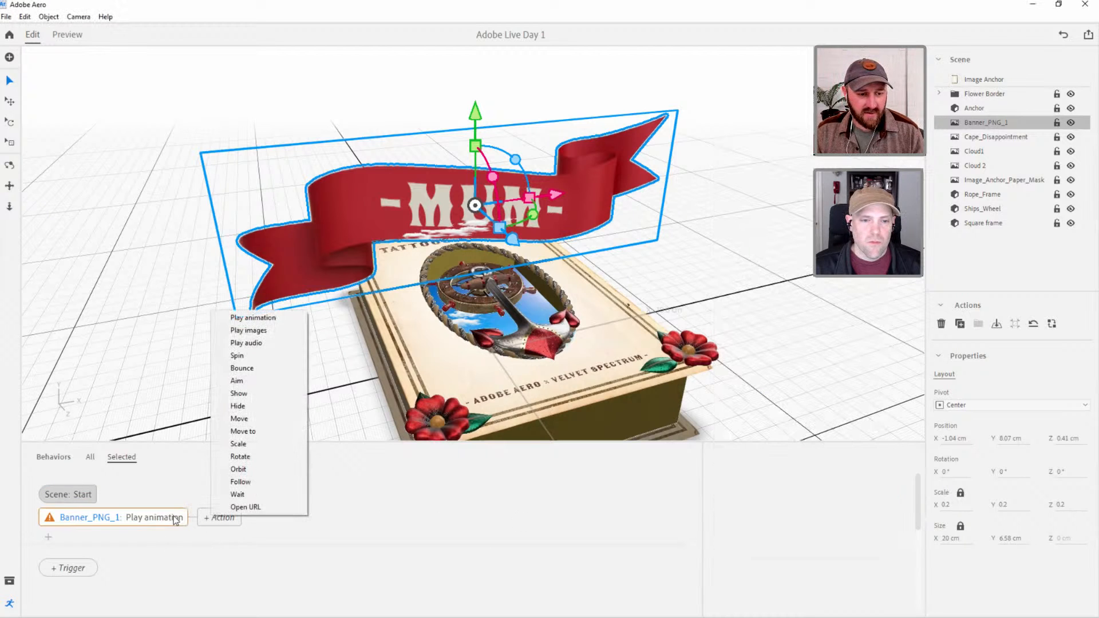
pyautogui.click(176, 519)
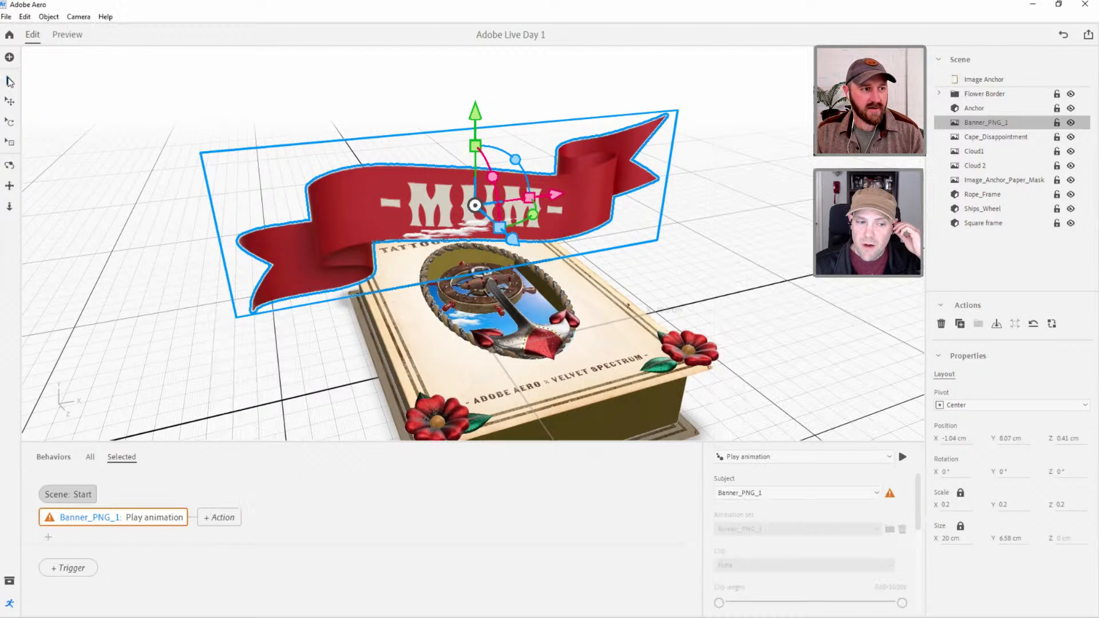
# Delete the re-imported MUM banner from the scene.
pyautogui.click(758, 219)
pyautogui.click(504, 205)
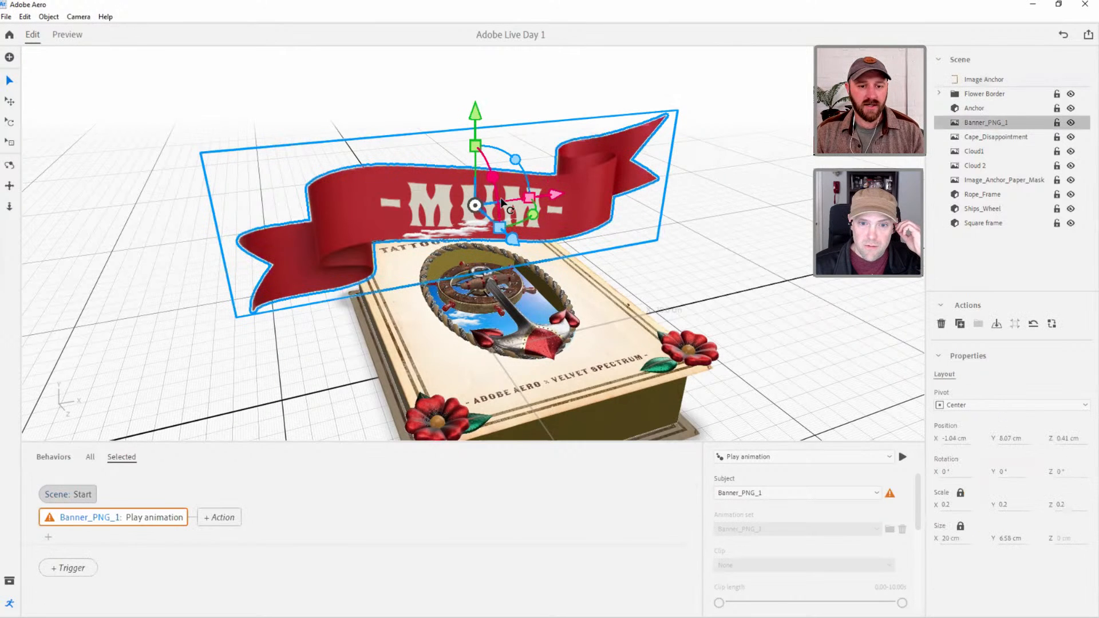
pyautogui.press('Delete')
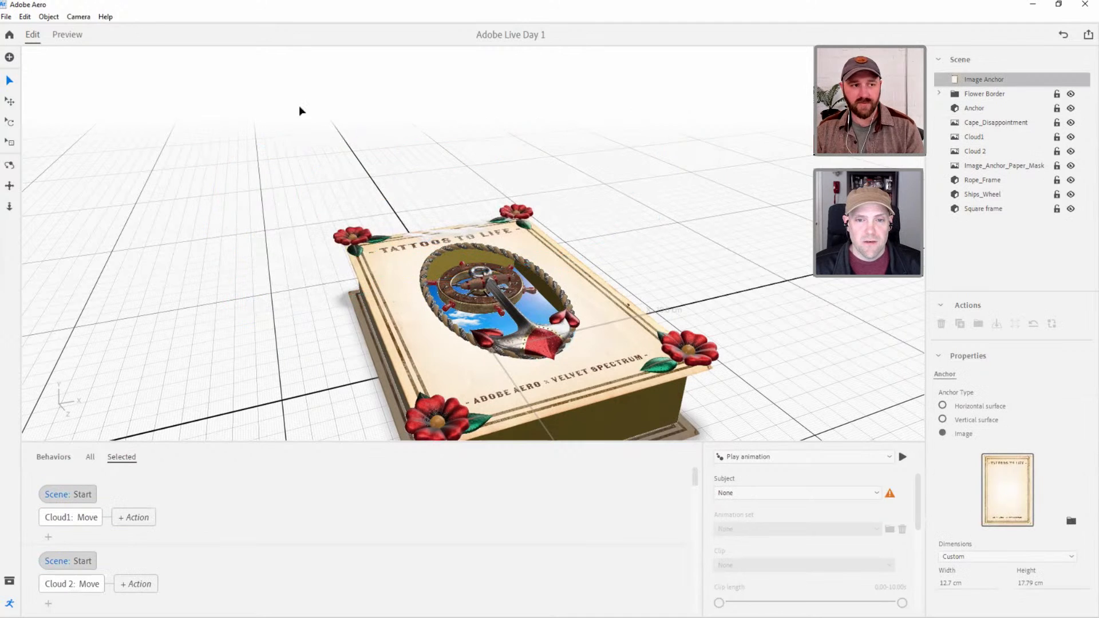
# Try to open the Tattoos To Life project from the ADOBE LIVE folder in place of the current scene.
pyautogui.click(9, 35)
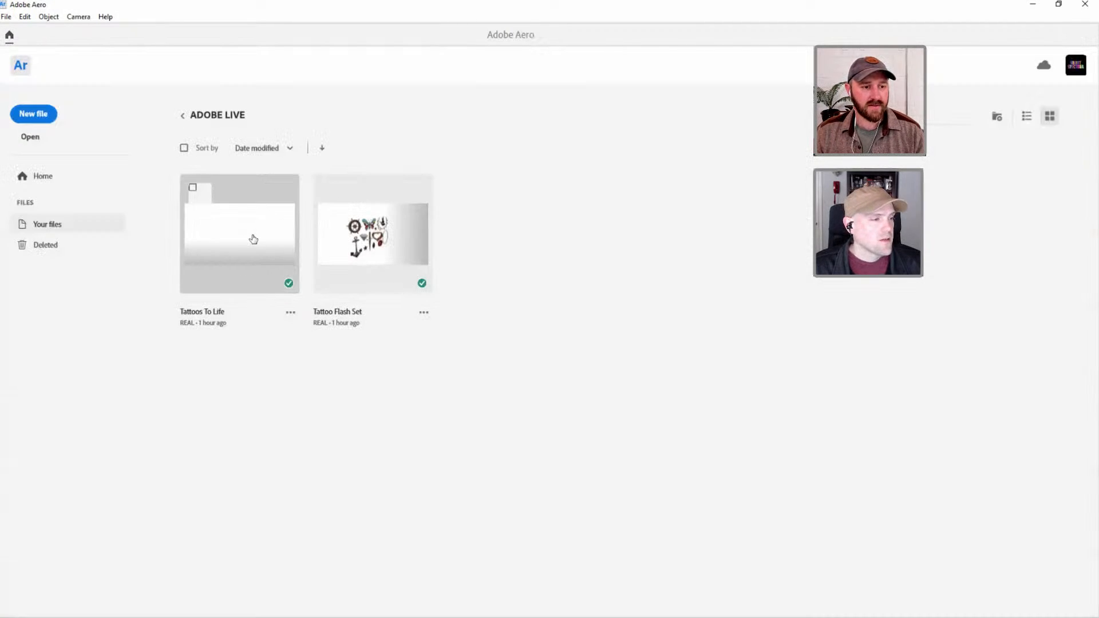
pyautogui.click(253, 239)
pyautogui.click(681, 277)
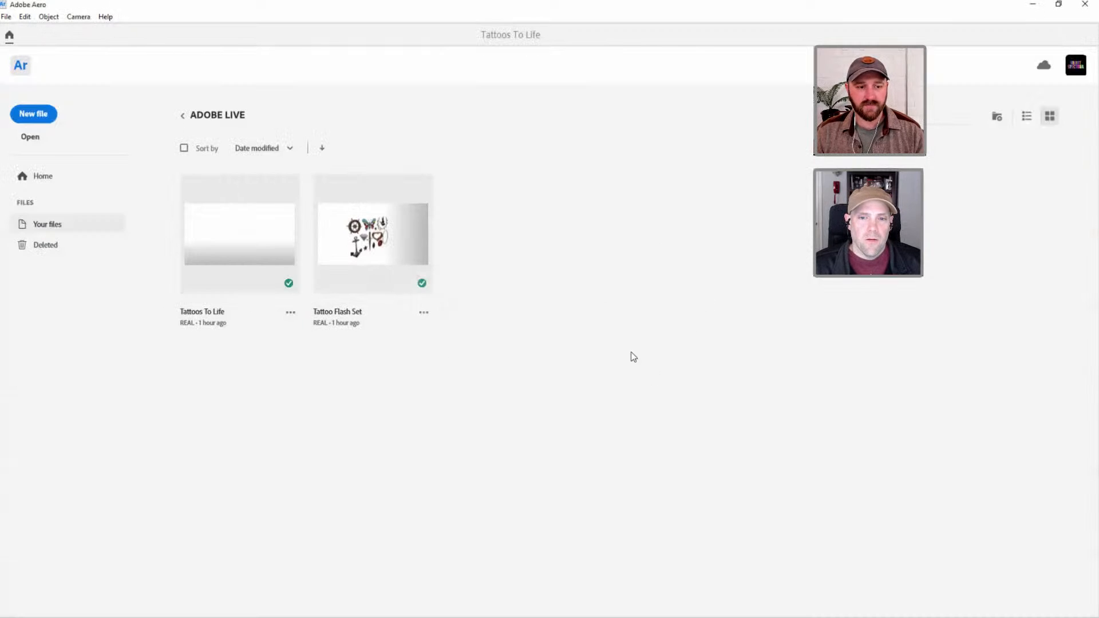
# Restart Adobe Aero and open the Tattoos To Life project from the ADOBE LIVE folder.
pyautogui.click(1085, 6)
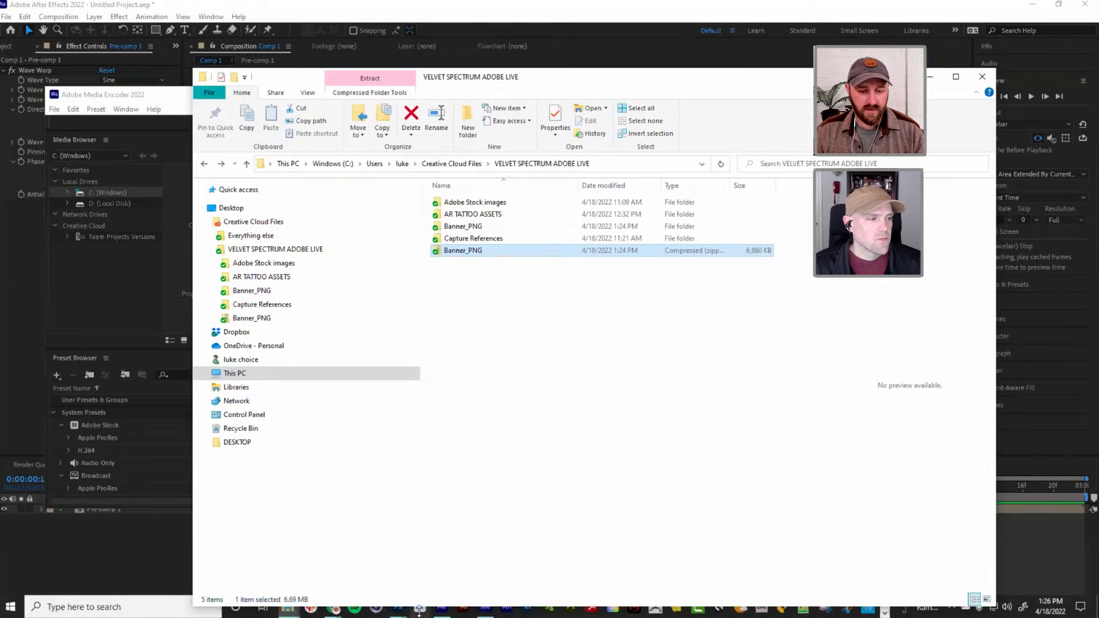
pyautogui.click(419, 610)
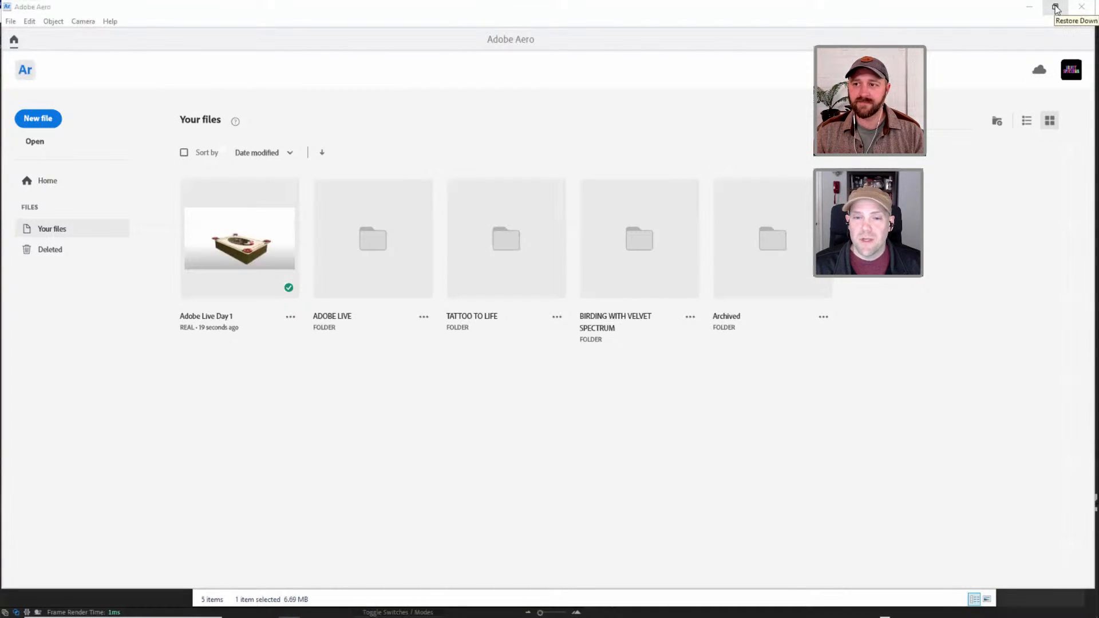
pyautogui.click(1056, 8)
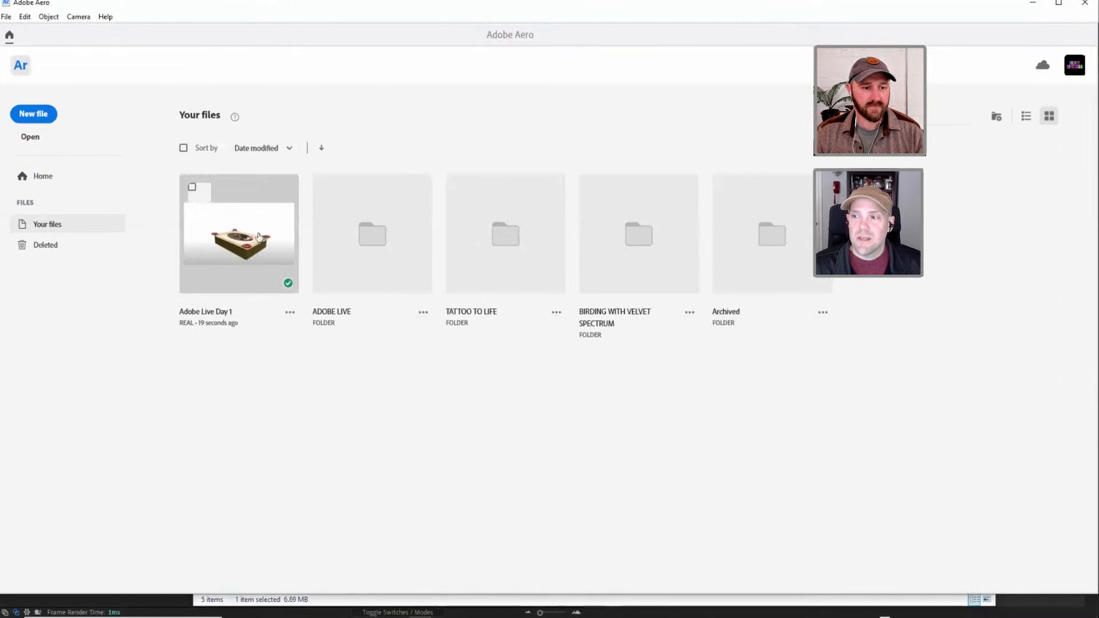
pyautogui.click(365, 229)
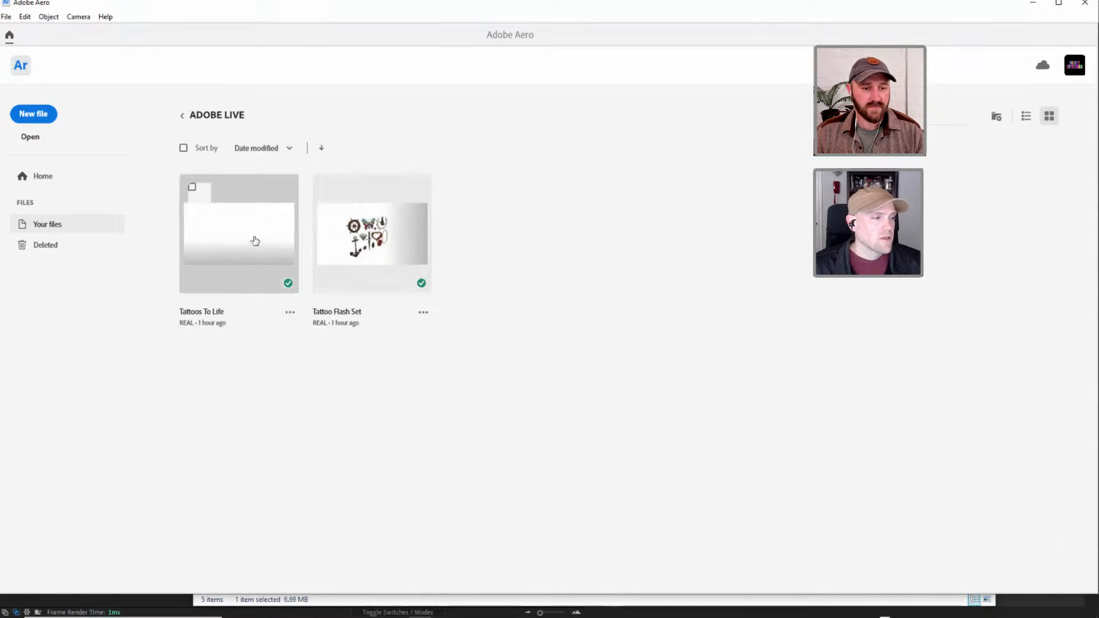
pyautogui.click(256, 241)
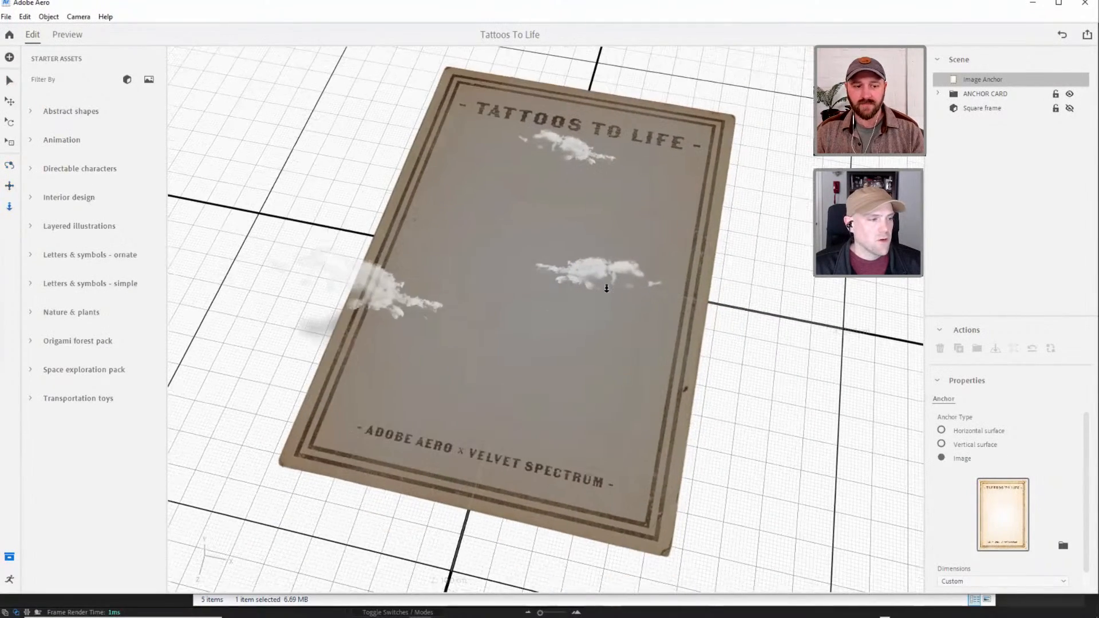
# Expand the ANCHOR CARD group and make its hidden Animated Banner visible.
pyautogui.click(939, 94)
pyautogui.click(999, 123)
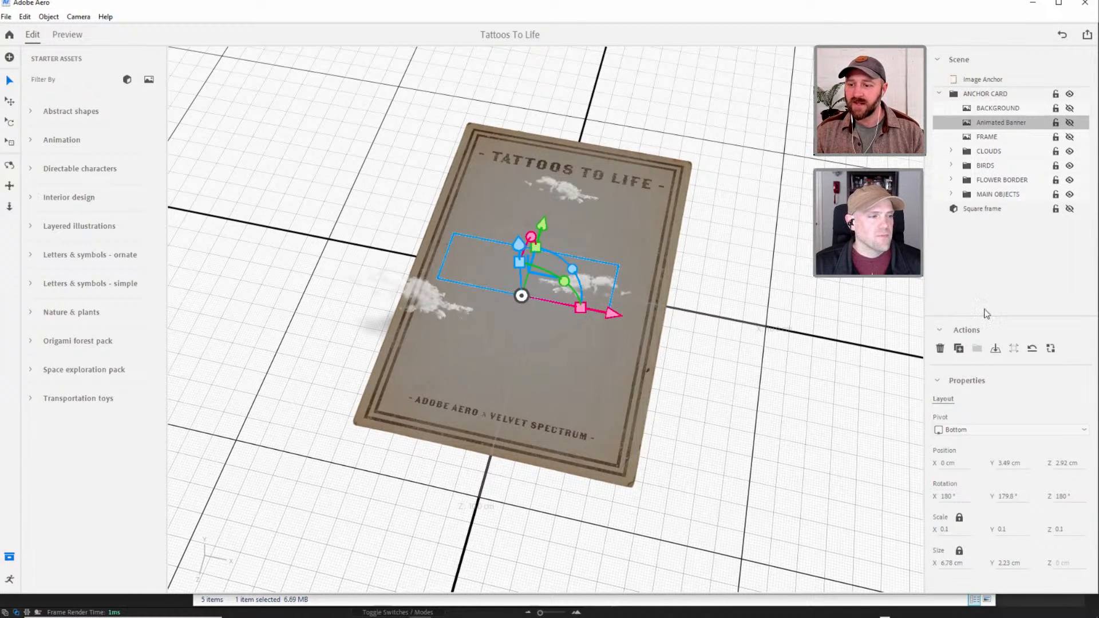
pyautogui.click(1069, 123)
pyautogui.scroll(4, 590, 270)
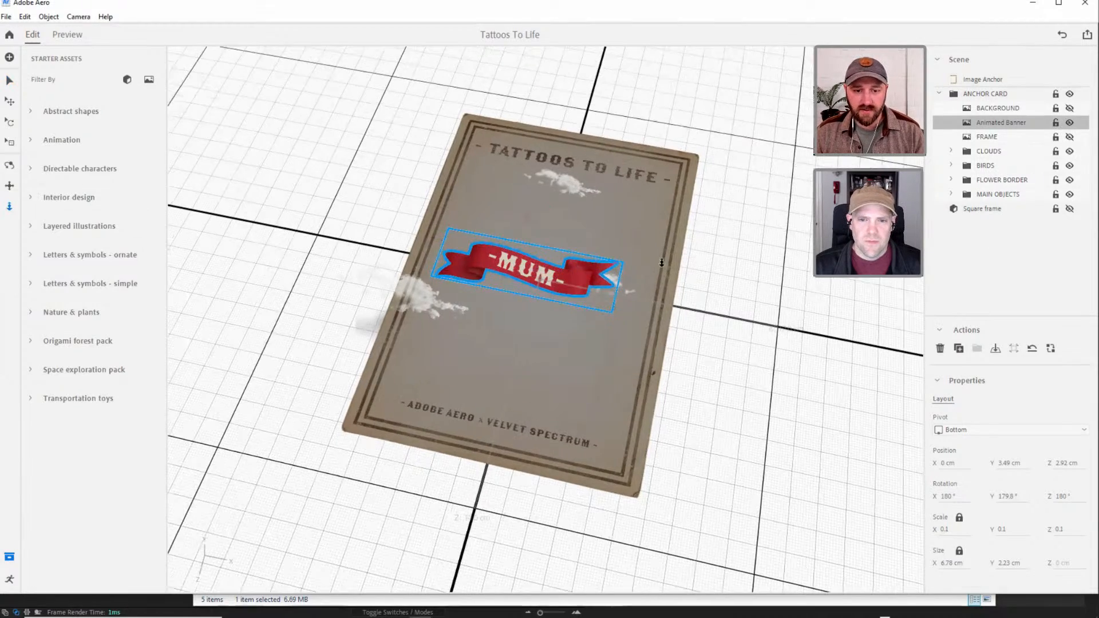
# Preview the Tattoos To Life scene, examine the banner's motion from above, and return to editing.
pyautogui.click(68, 35)
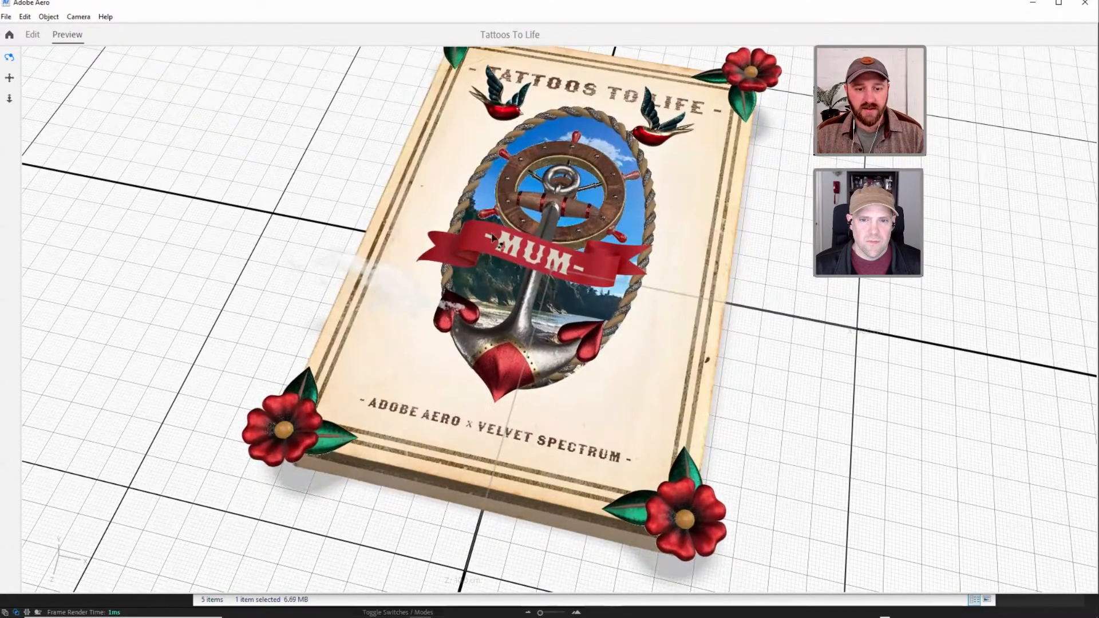
pyautogui.moveTo(554, 259); pyautogui.dragTo(598, 319)
pyautogui.click(33, 36)
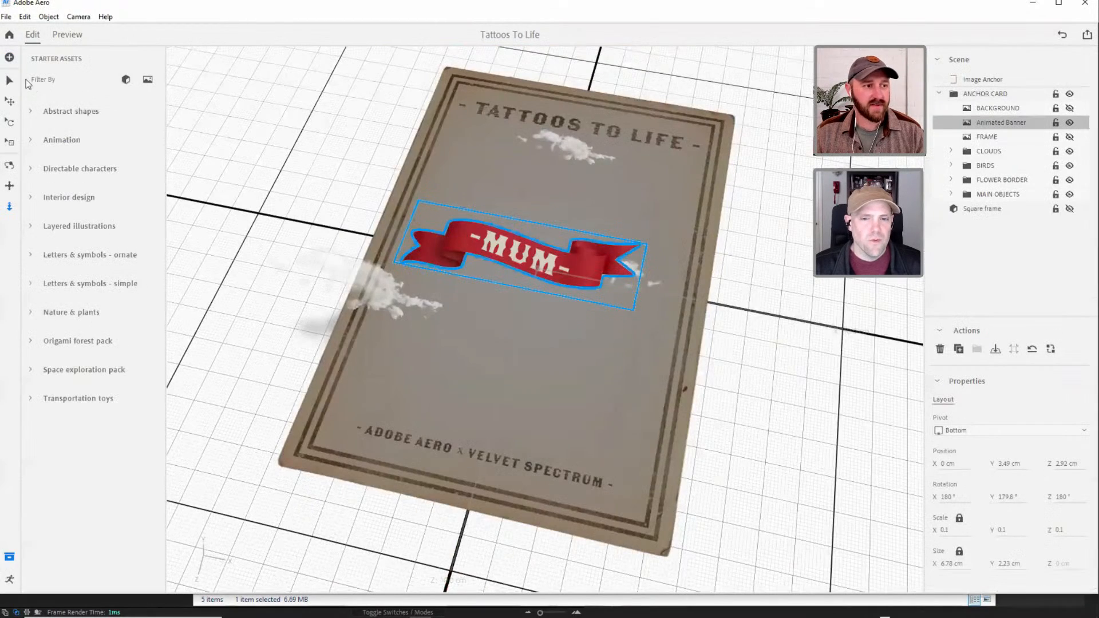
pyautogui.click(9, 80)
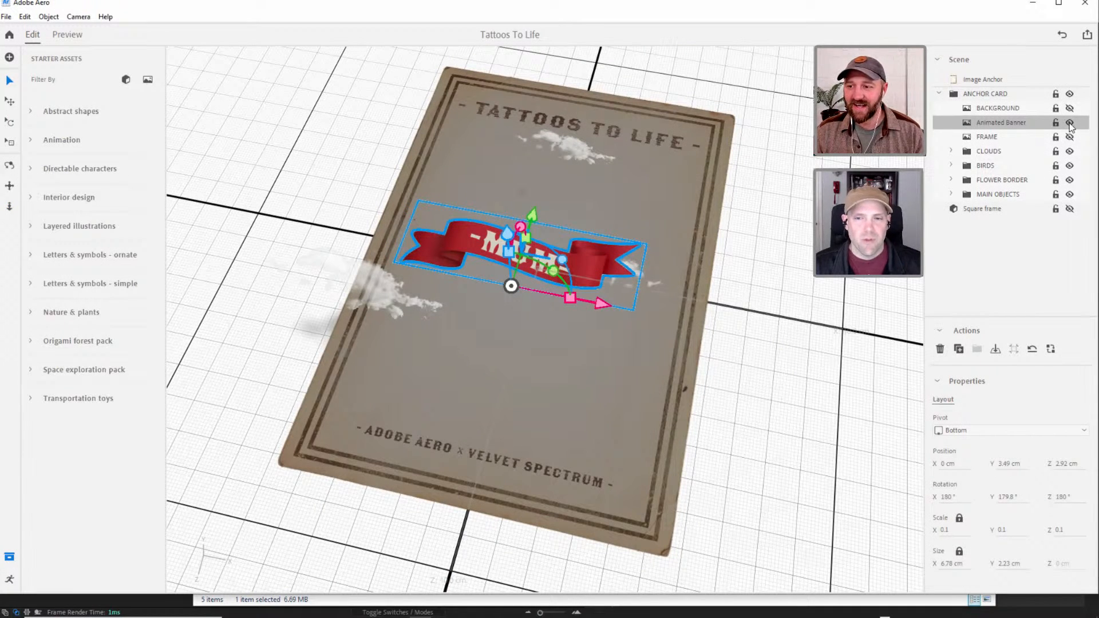
# Hide the Animated Banner in the ANCHOR CARD group again.
pyautogui.click(993, 241)
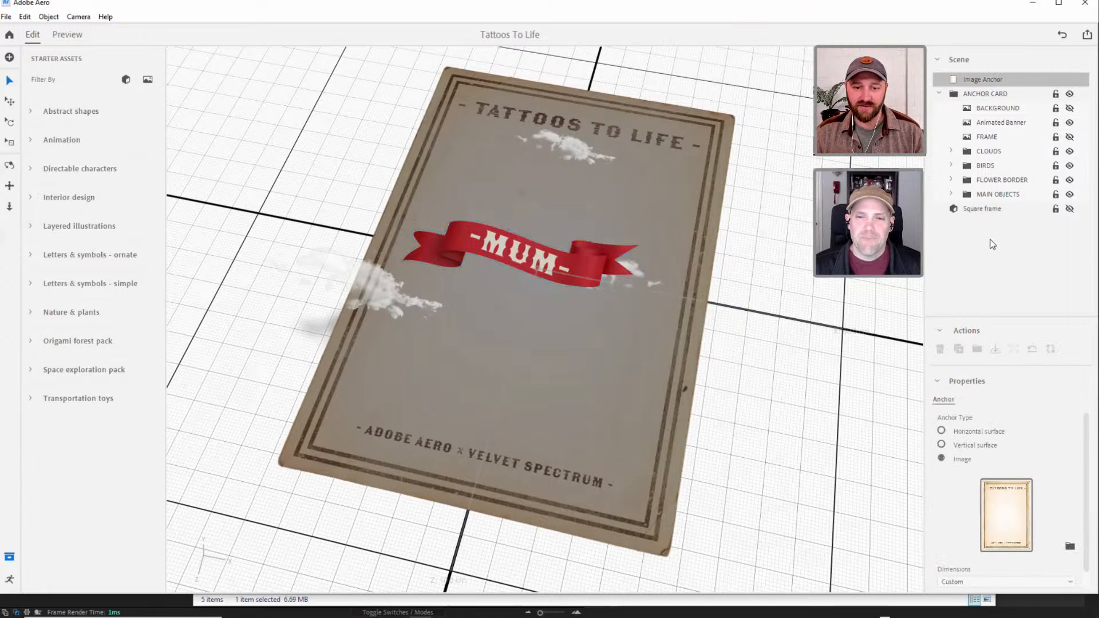
pyautogui.click(997, 123)
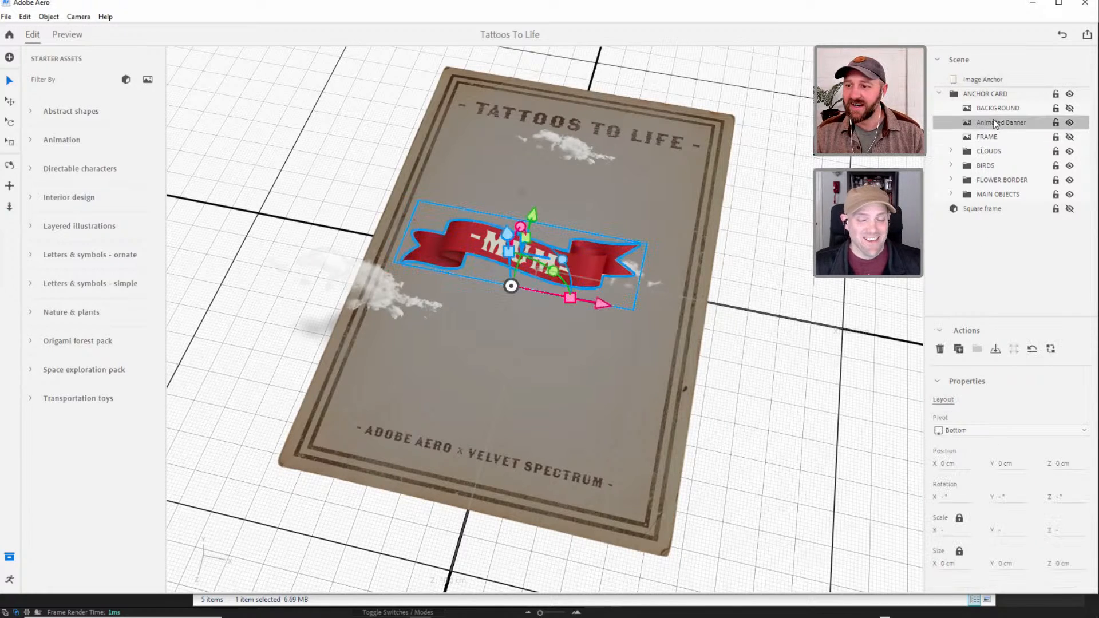
pyautogui.click(1069, 123)
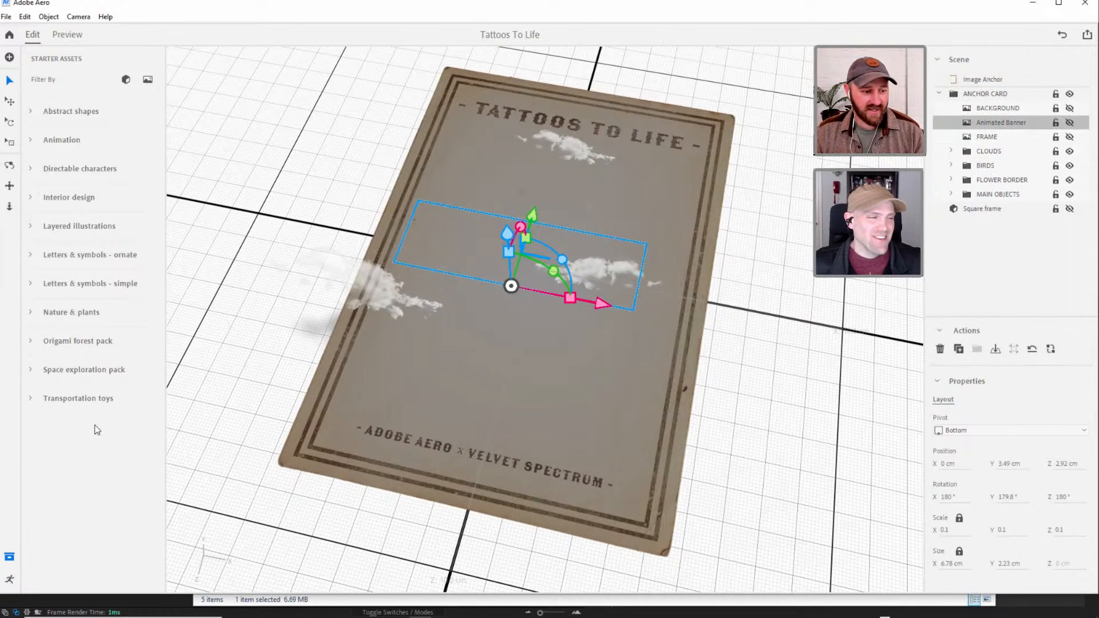
# Examine the Animated Banner's own behaviors and the settings of its Play images action.
pyautogui.click(10, 579)
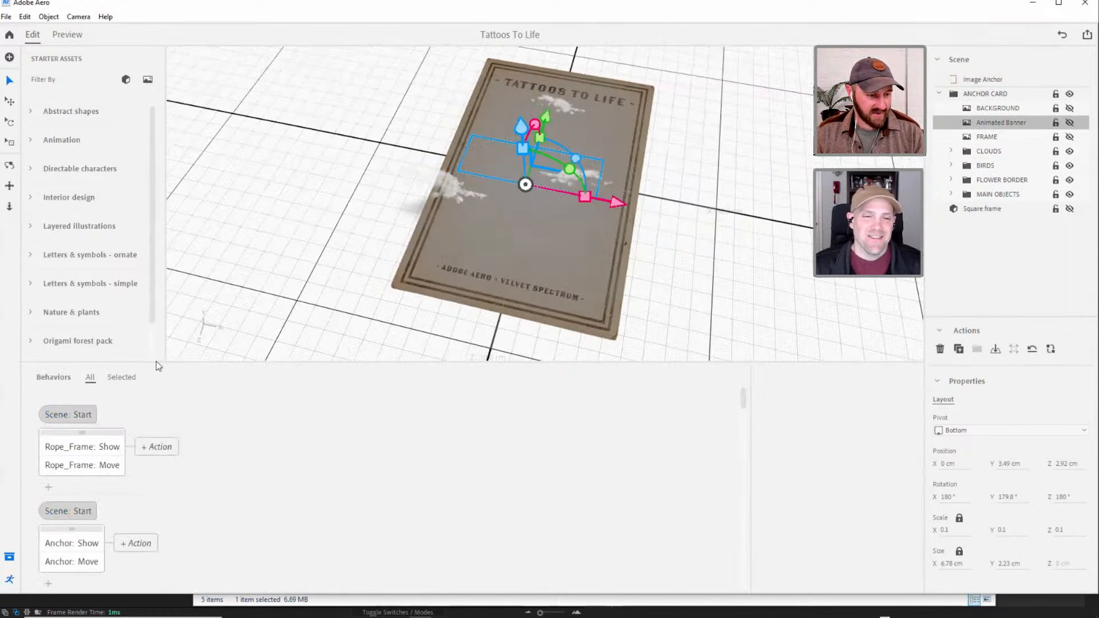
pyautogui.click(121, 378)
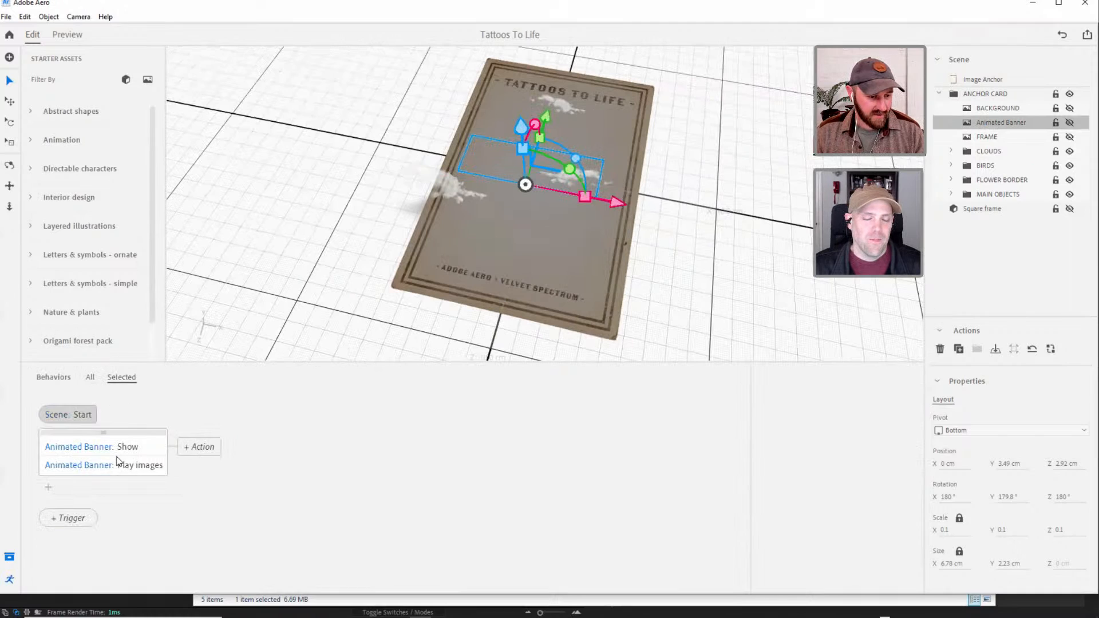
pyautogui.click(137, 469)
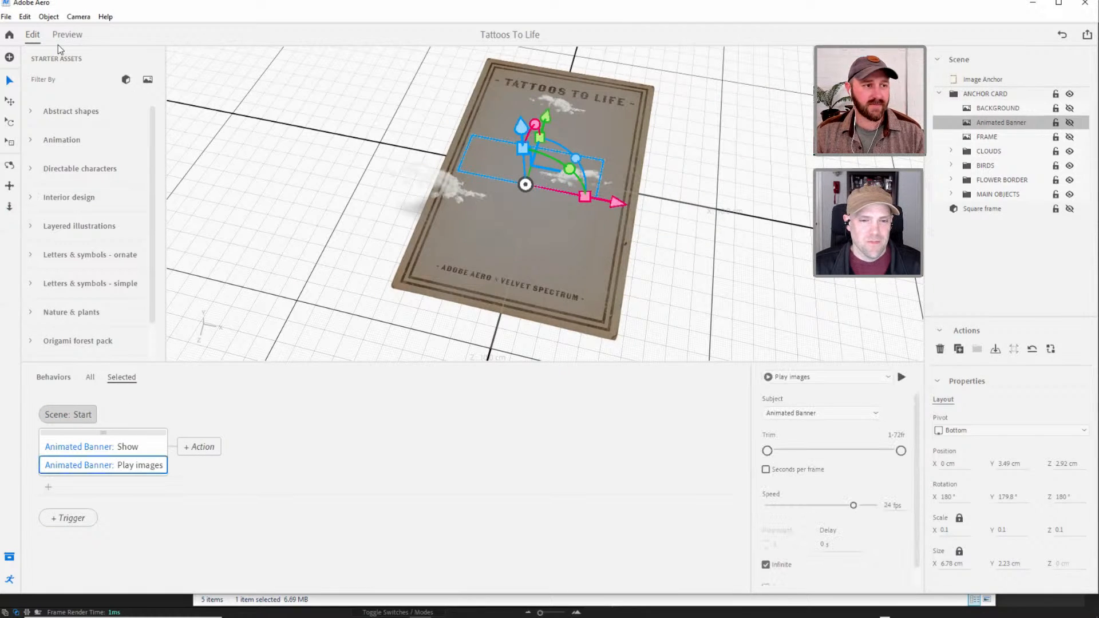
# Leave the reference project and reopen Adobe Live Day 1 from the main files list.
pyautogui.click(9, 35)
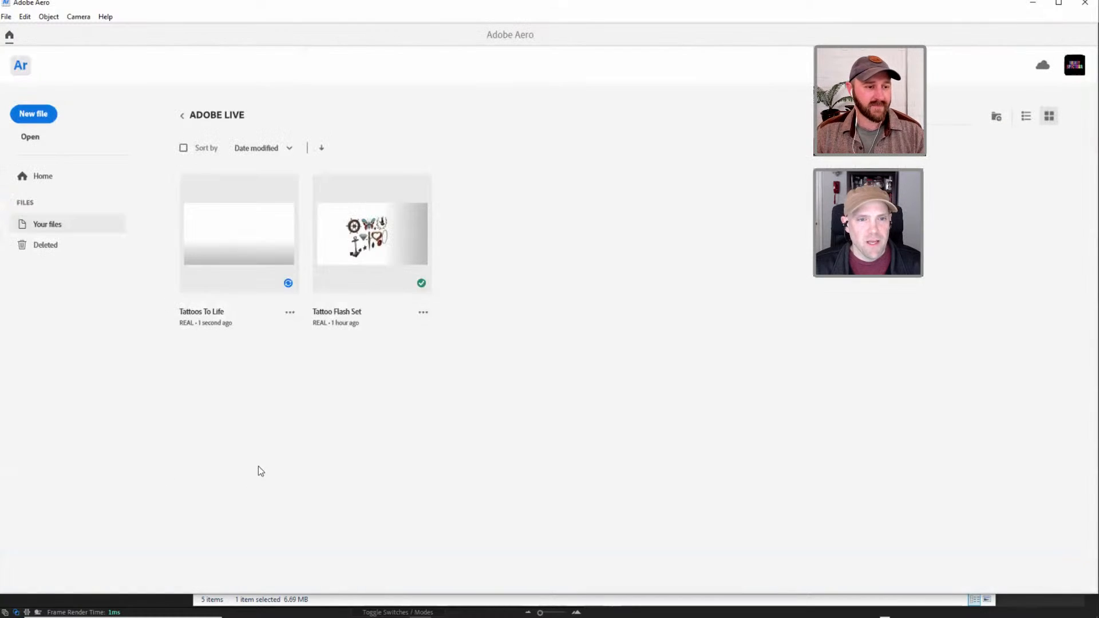
pyautogui.click(182, 115)
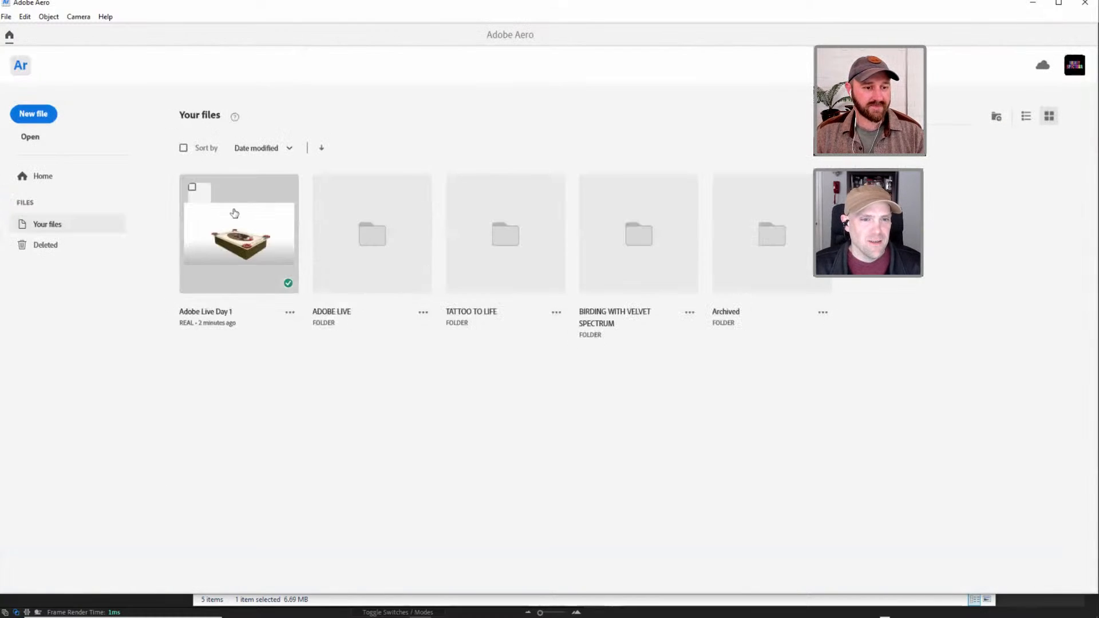
pyautogui.click(240, 233)
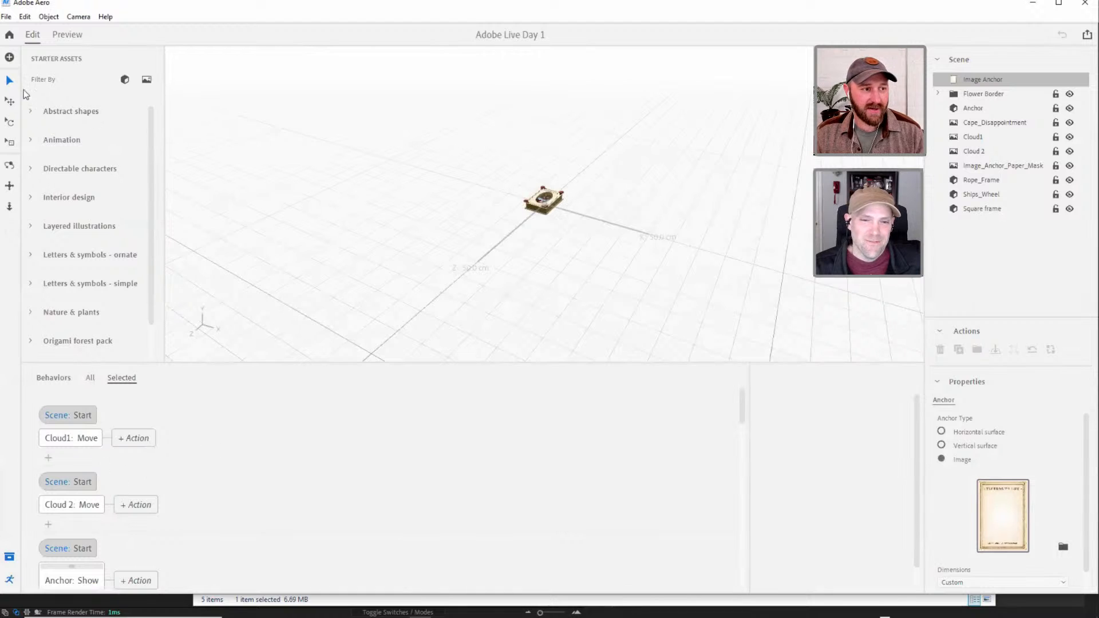
pyautogui.keyDown('alt'); pyautogui.moveTo(544, 187); pyautogui.dragTo(747, 58, button='right'); pyautogui.keyUp('alt')
pyautogui.keyDown('alt'); pyautogui.moveTo(591, 133); pyautogui.dragTo(584, 224); pyautogui.keyUp('alt')
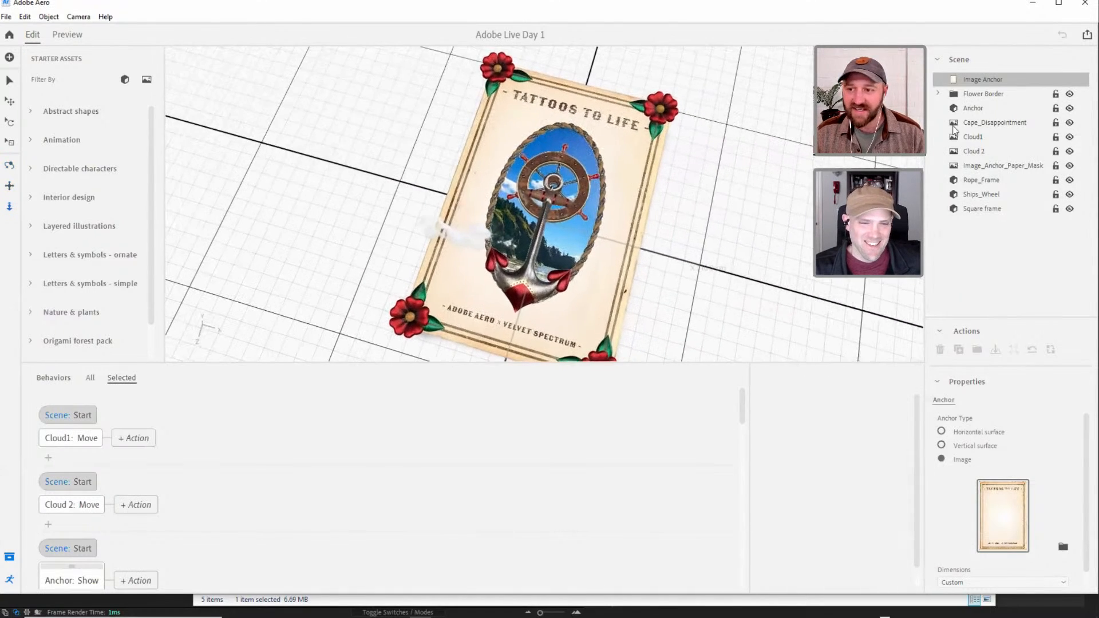
# Import the zipped Banner_PNG image sequence from the VELVET SPECTRUM ADOBE LIVE folder into the scene.
pyautogui.click(982, 123)
pyautogui.click(1001, 230)
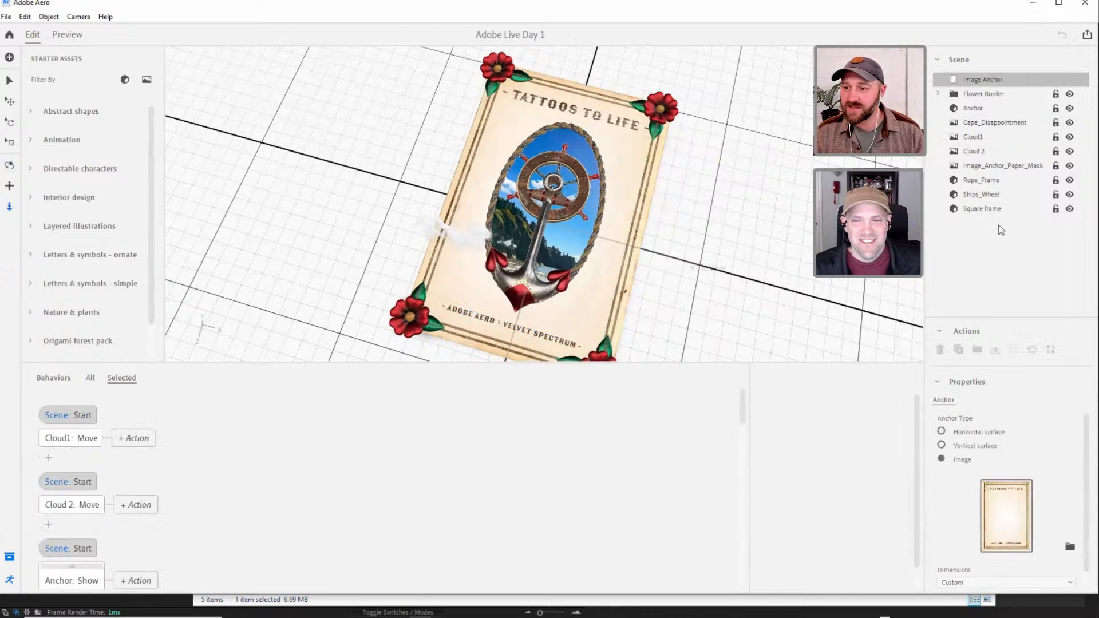
pyautogui.click(9, 57)
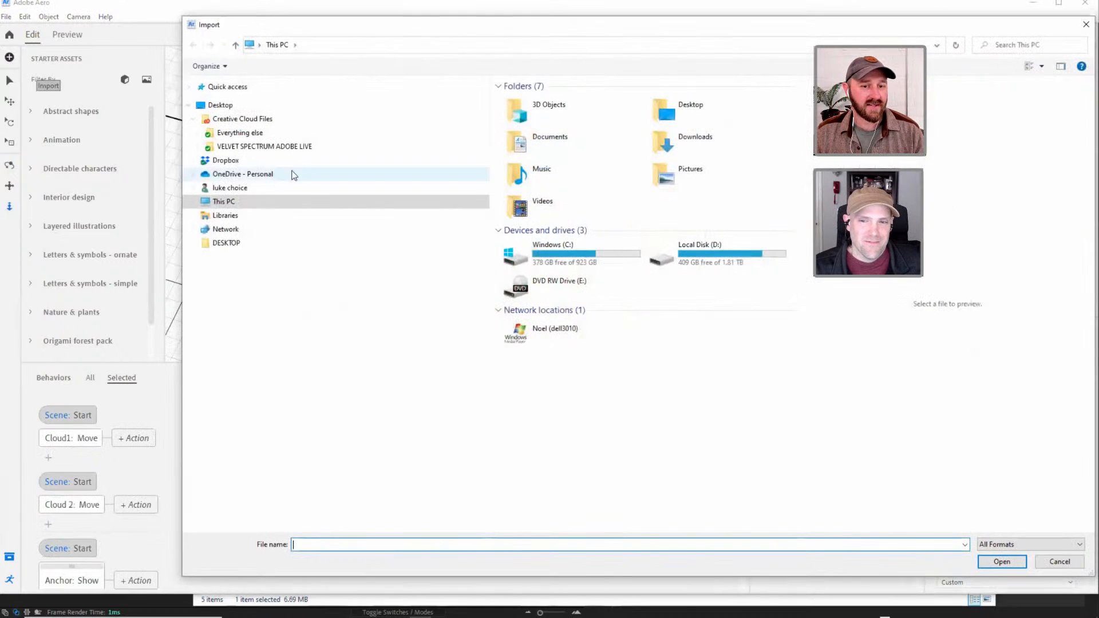
pyautogui.click(249, 148)
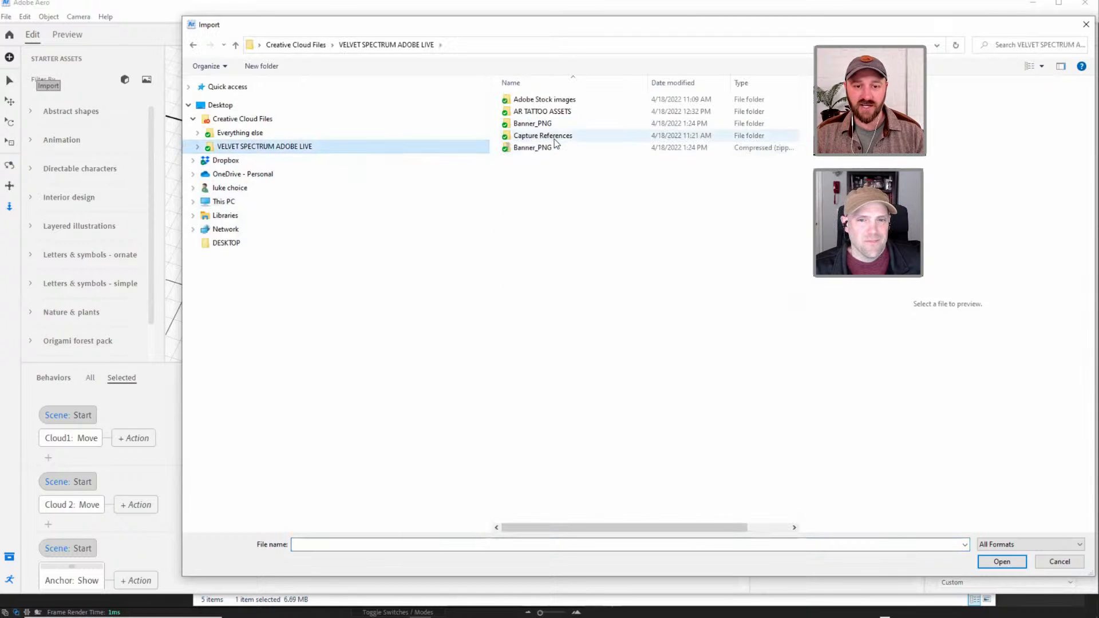
pyautogui.click(532, 148)
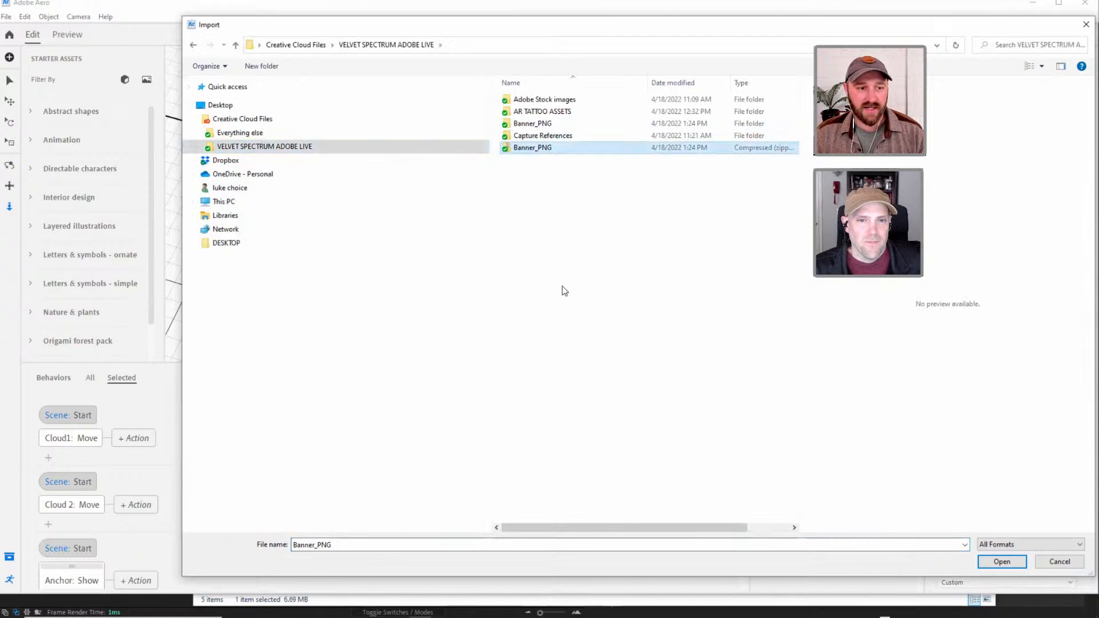
pyautogui.click(1002, 561)
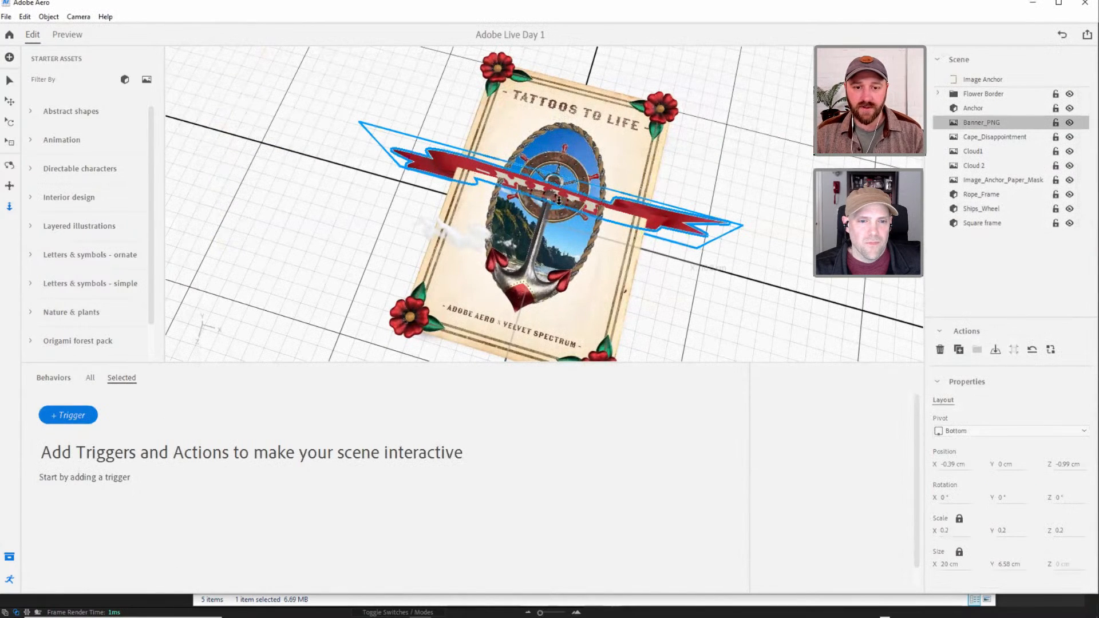
# Raise the imported banner to a Y position of about 3.46 cm and undo the trial reduction of its size.
pyautogui.moveTo(562, 234); pyautogui.dragTo(713, 95, button='right')
pyautogui.moveTo(547, 136); pyautogui.dragTo(550, 56)
pyautogui.moveTo(548, 110); pyautogui.dragTo(551, 143)
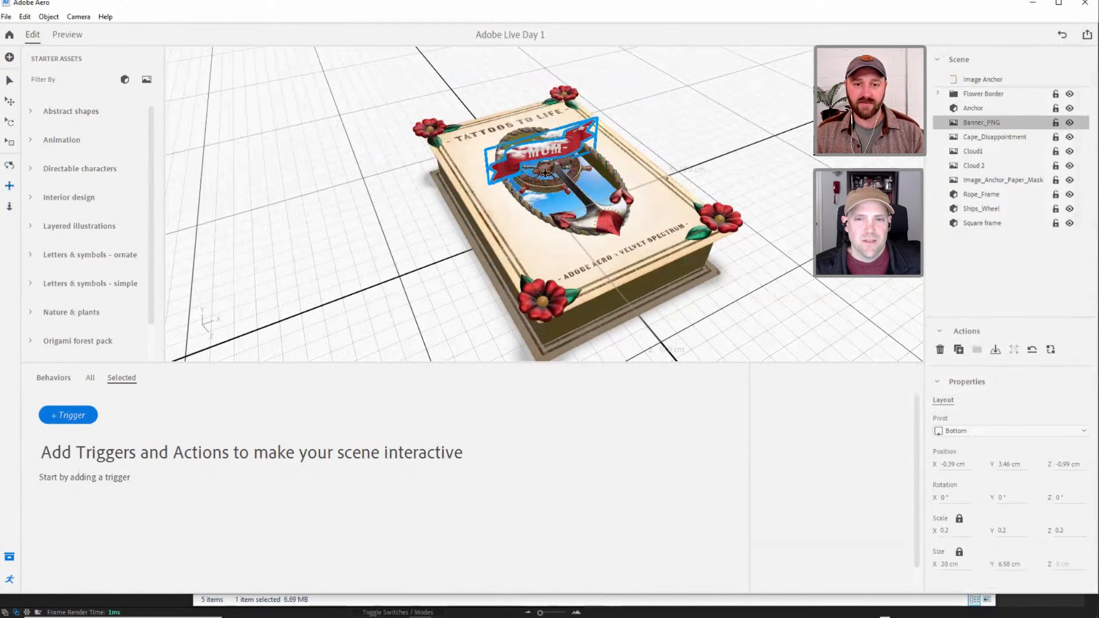
pyautogui.moveTo(551, 129); pyautogui.dragTo(555, 140, button='middle')
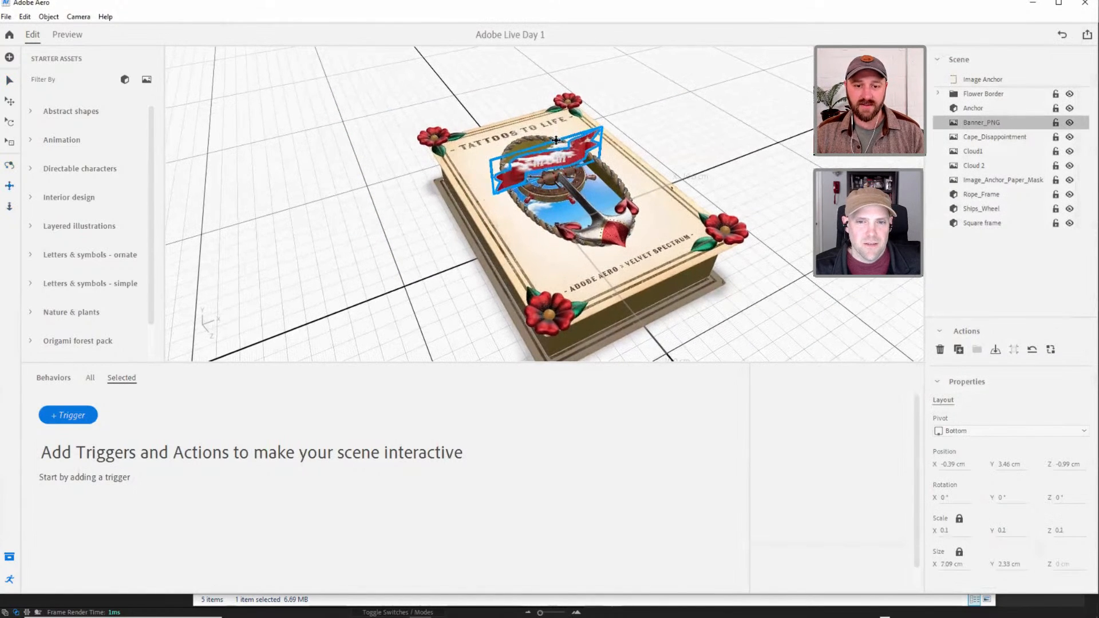
pyautogui.hotkey('ctrl', 'z')
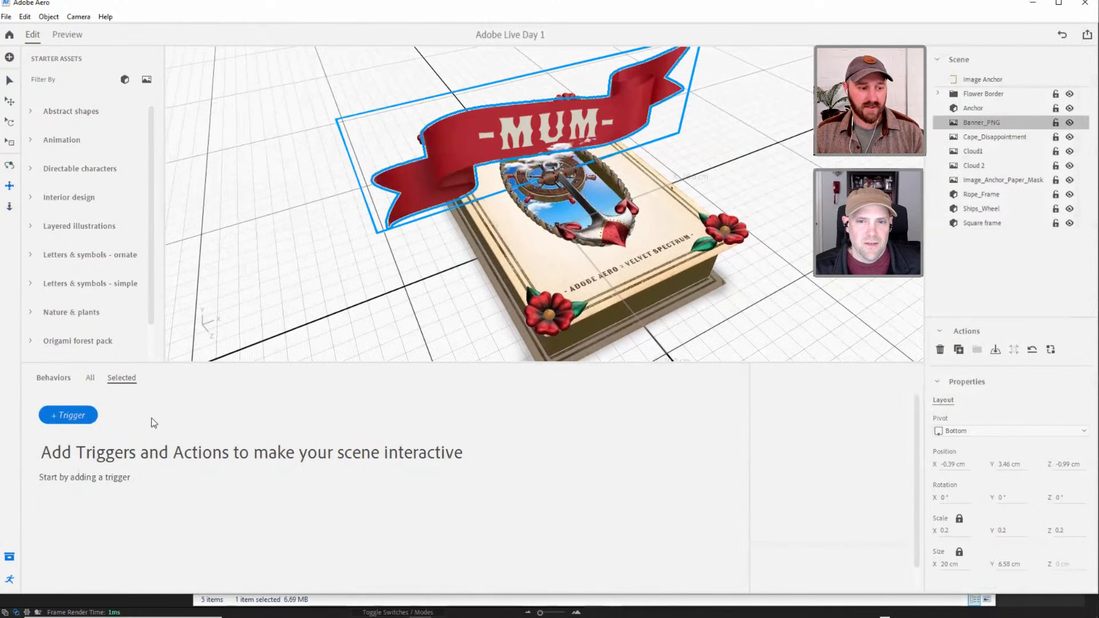
# Give the imported banner a Start trigger with a Play images action.
pyautogui.click(83, 416)
pyautogui.click(104, 420)
pyautogui.click(69, 439)
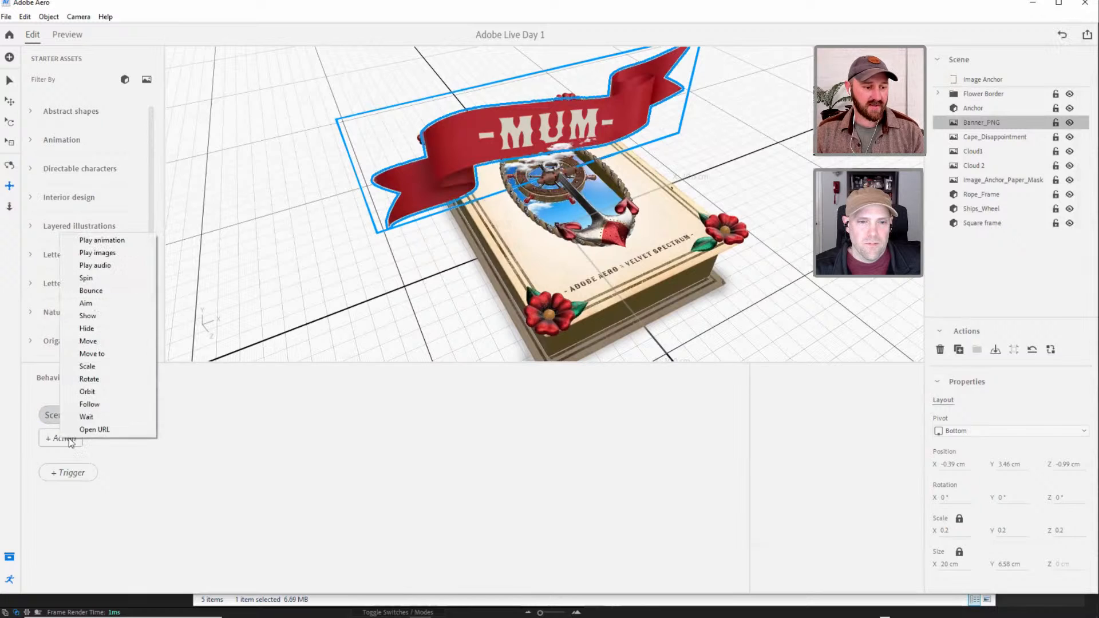
pyautogui.click(103, 255)
pyautogui.click(10, 80)
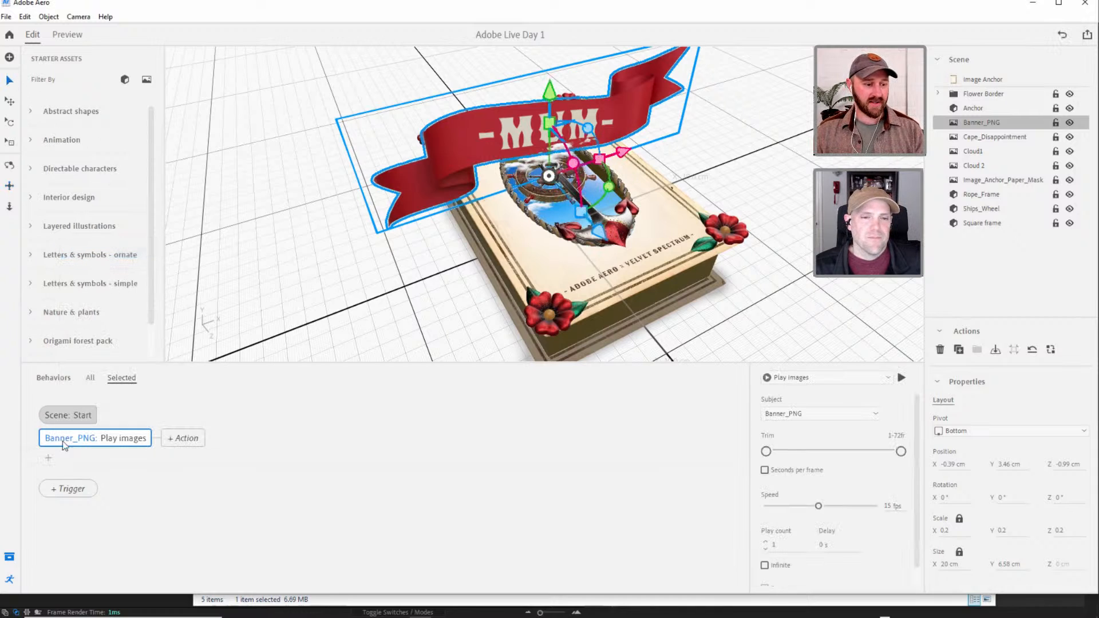
# Preview the scene, check the MUM banner's image playback from several angles, and return to editing.
pyautogui.click(67, 35)
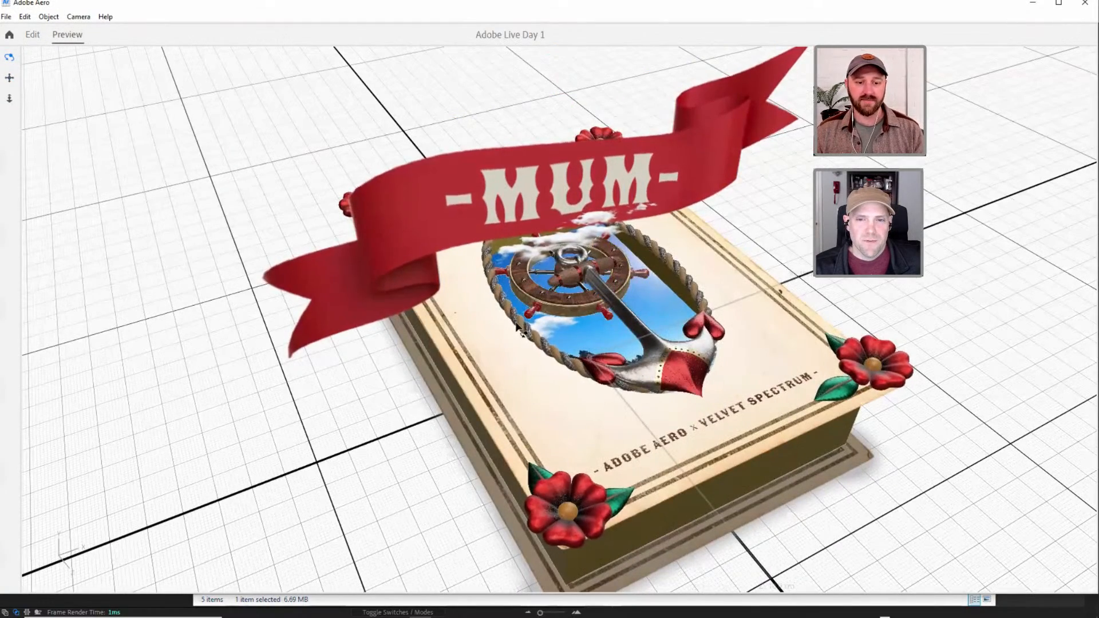
pyautogui.scroll(-5, 518, 327)
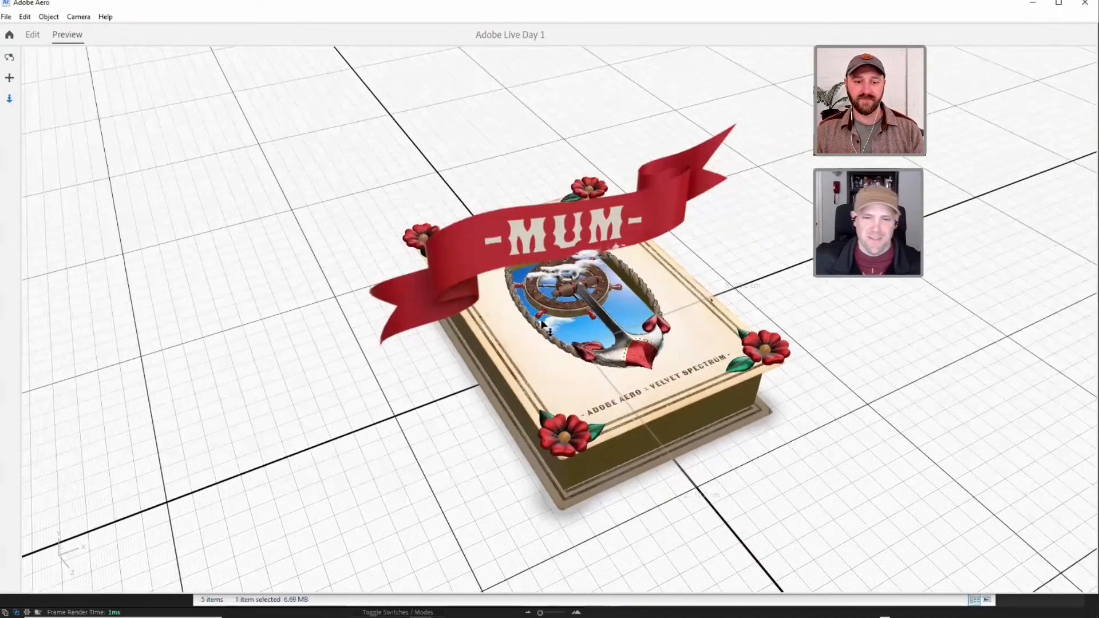
pyautogui.scroll(-1, 541, 325)
pyautogui.moveTo(541, 325); pyautogui.dragTo(493, 239, button='right')
pyautogui.moveTo(492, 239); pyautogui.dragTo(487, 269, button='middle')
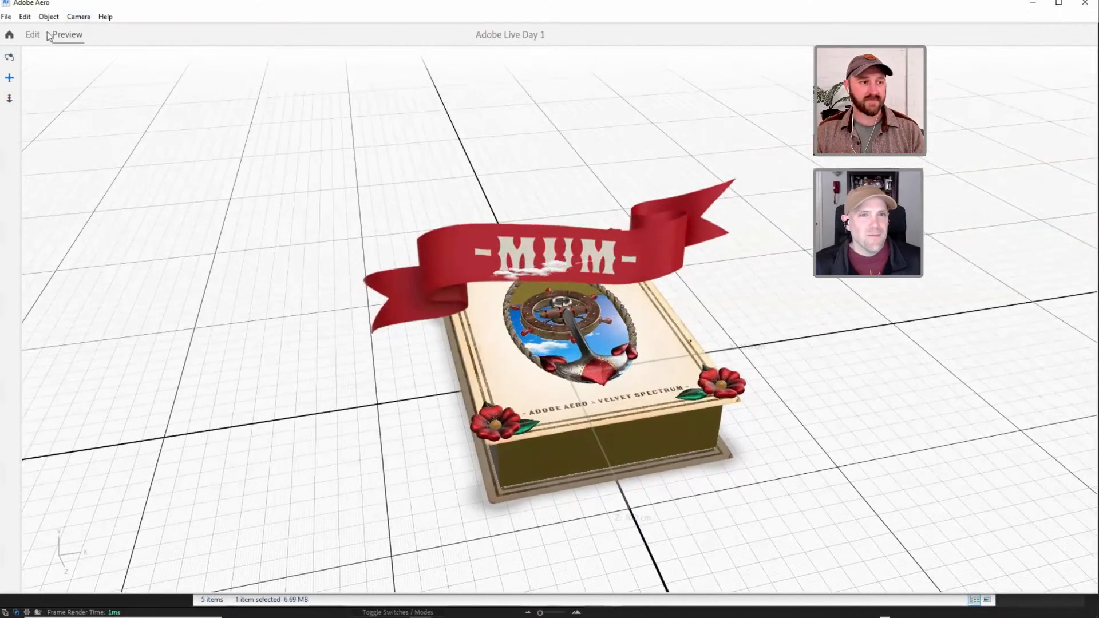
pyautogui.click(33, 35)
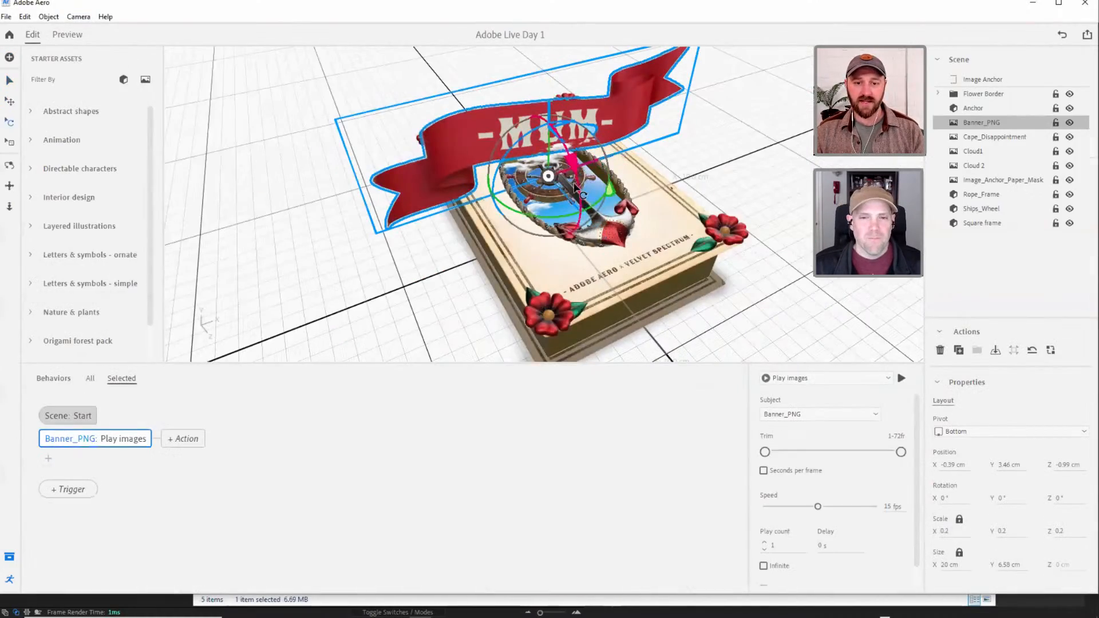
# Lay the MUM banner flat at an X rotation of 270°, about 9.2 cm wide, positioned near Y 4.94 cm and Z 5.28 cm.
pyautogui.moveTo(576, 164); pyautogui.dragTo(553, 193)
pyautogui.moveTo(620, 169); pyautogui.dragTo(594, 202)
pyautogui.scroll(-3, 605, 210)
pyautogui.moveTo(605, 211); pyautogui.dragTo(600, 234, button='right')
pyautogui.moveTo(600, 237); pyautogui.dragTo(595, 234)
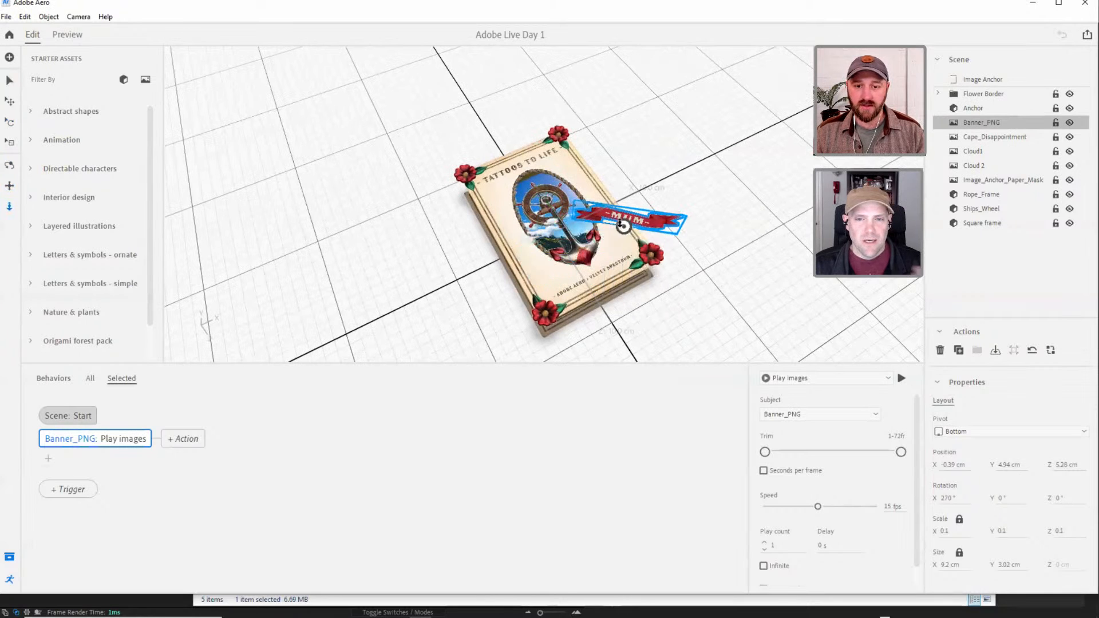
pyautogui.scroll(-3, 623, 363)
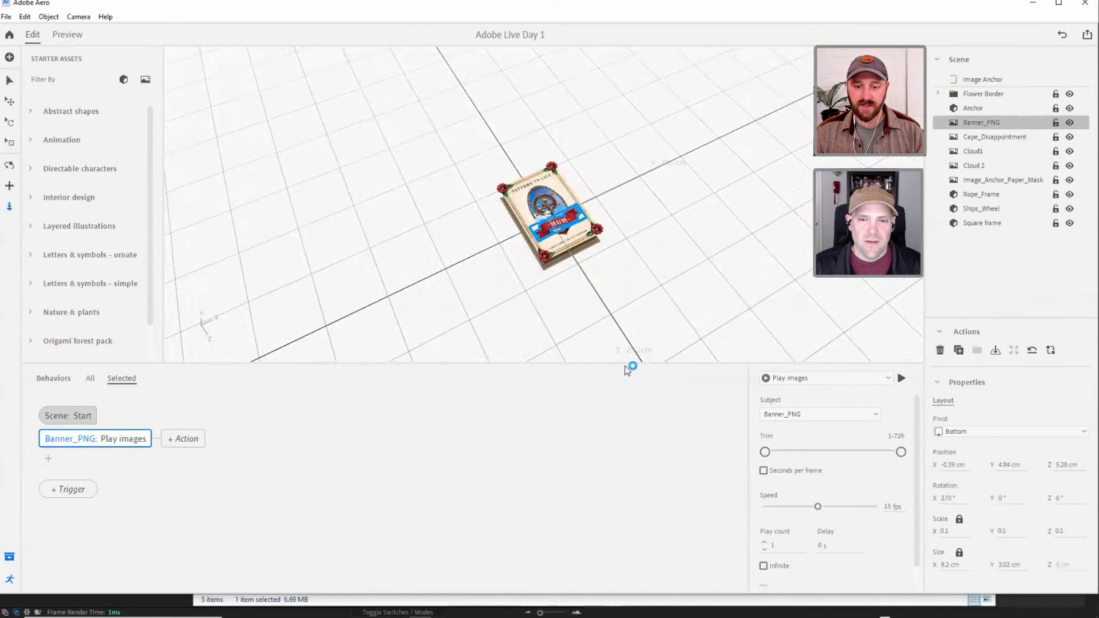
pyautogui.moveTo(624, 363); pyautogui.dragTo(622, 472)
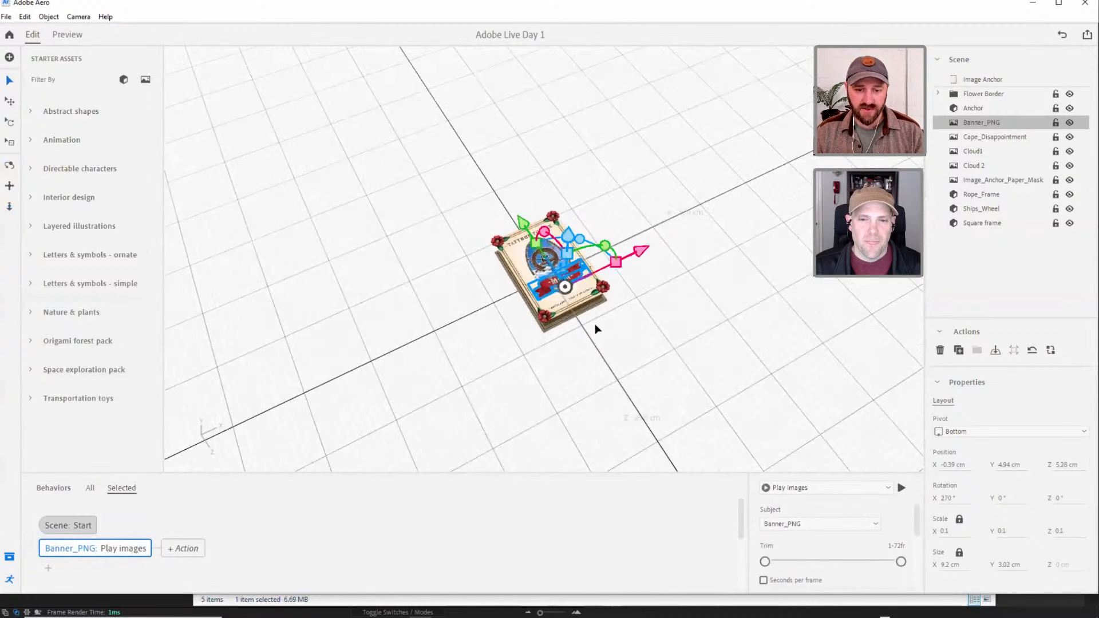
pyautogui.scroll(6, 569, 291)
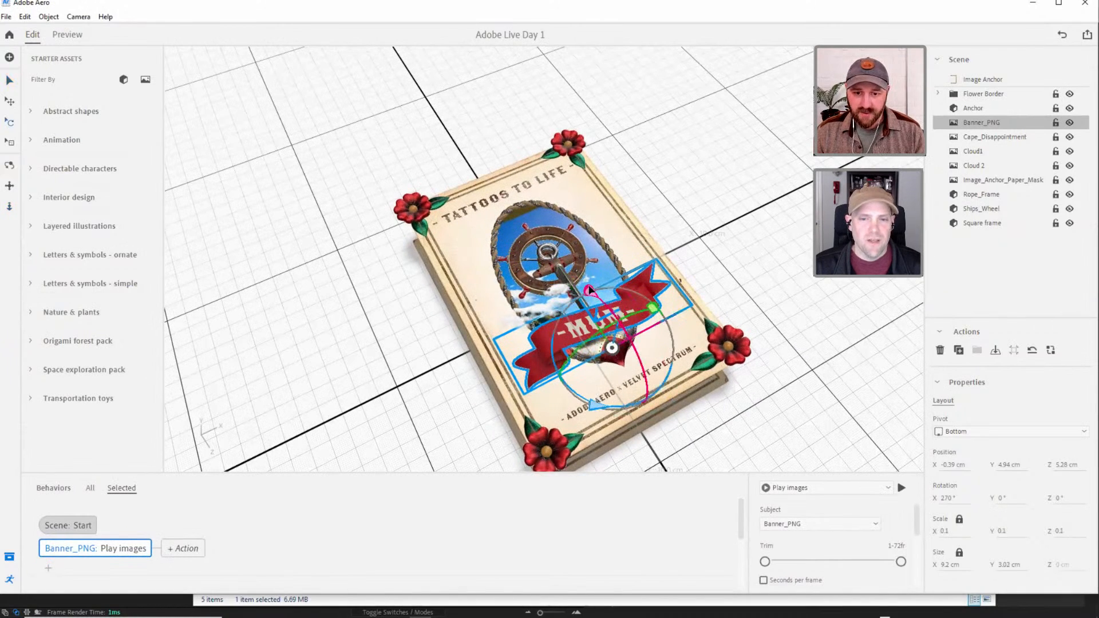
# Shrink the banner to about 6.35 cm wide and place it across the anchor at X 0 cm and about Z 2.78 cm.
pyautogui.moveTo(590, 294); pyautogui.dragTo(616, 330)
pyautogui.hotkey('ctrl', 'z')
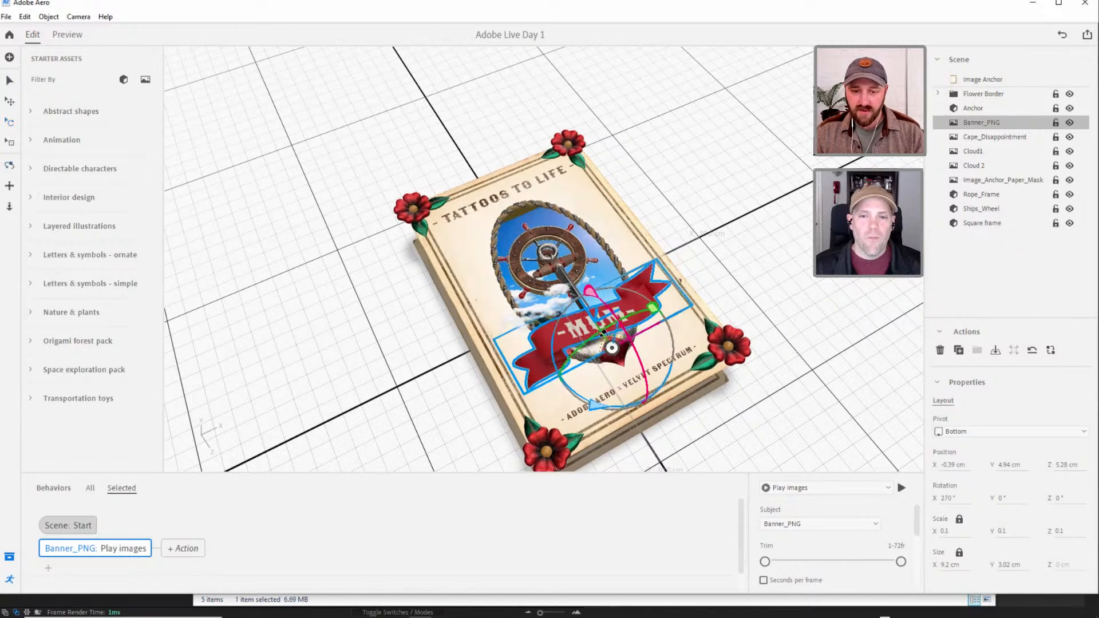
pyautogui.moveTo(602, 333); pyautogui.dragTo(651, 300, button='right')
pyautogui.press('v')
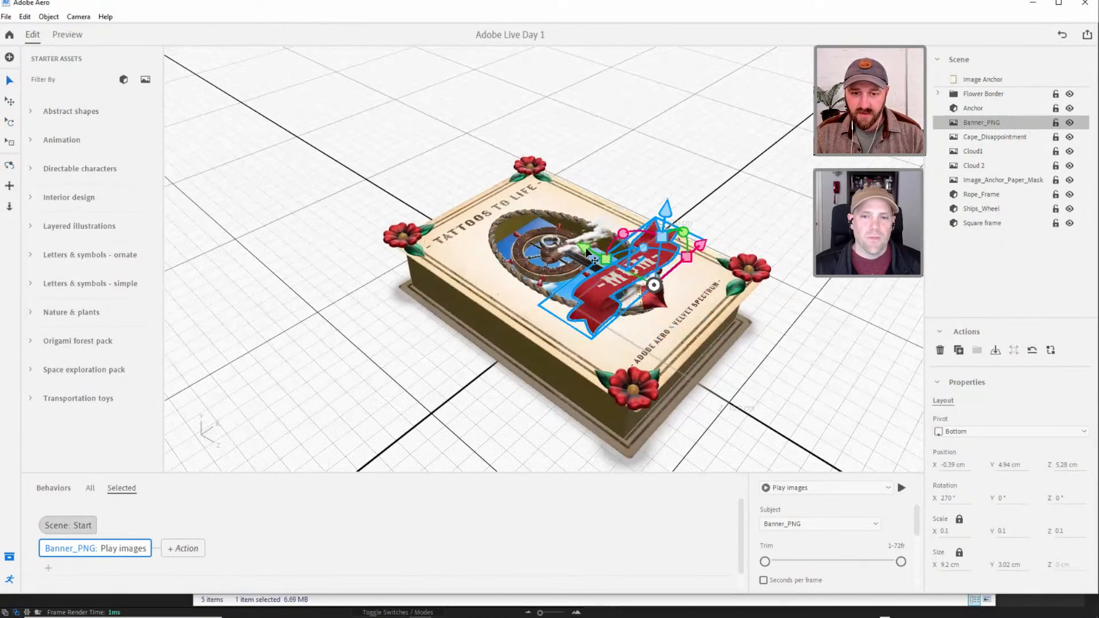
pyautogui.moveTo(587, 252); pyautogui.dragTo(554, 235)
pyautogui.moveTo(533, 283); pyautogui.dragTo(445, 356, button='right')
pyautogui.press('s')
pyautogui.moveTo(536, 280); pyautogui.dragTo(533, 256)
pyautogui.press('v')
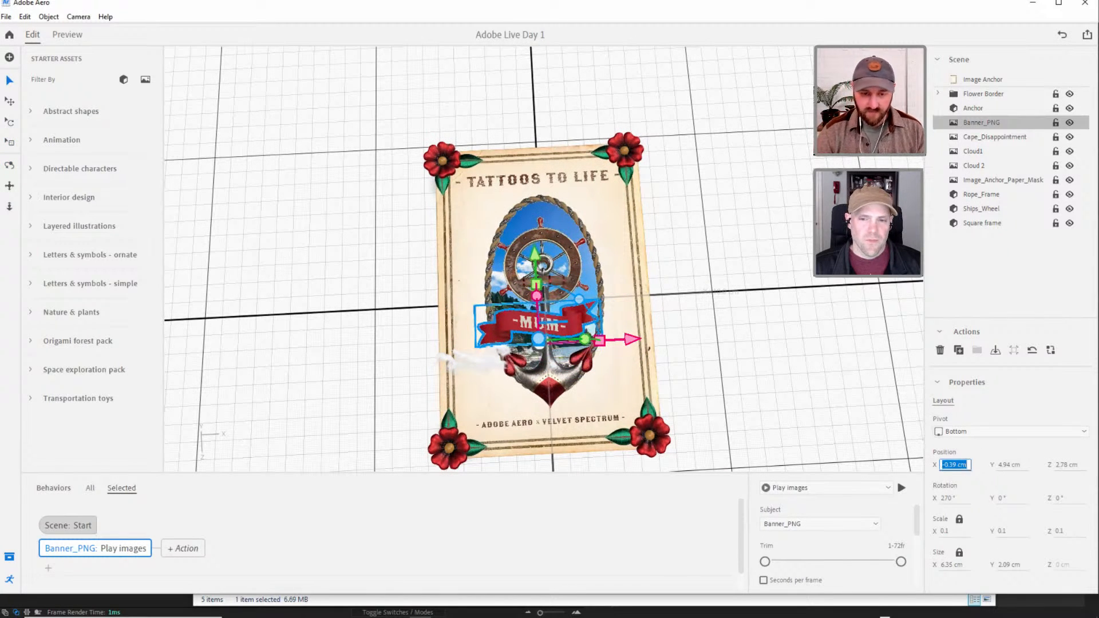
pyautogui.click(605, 321)
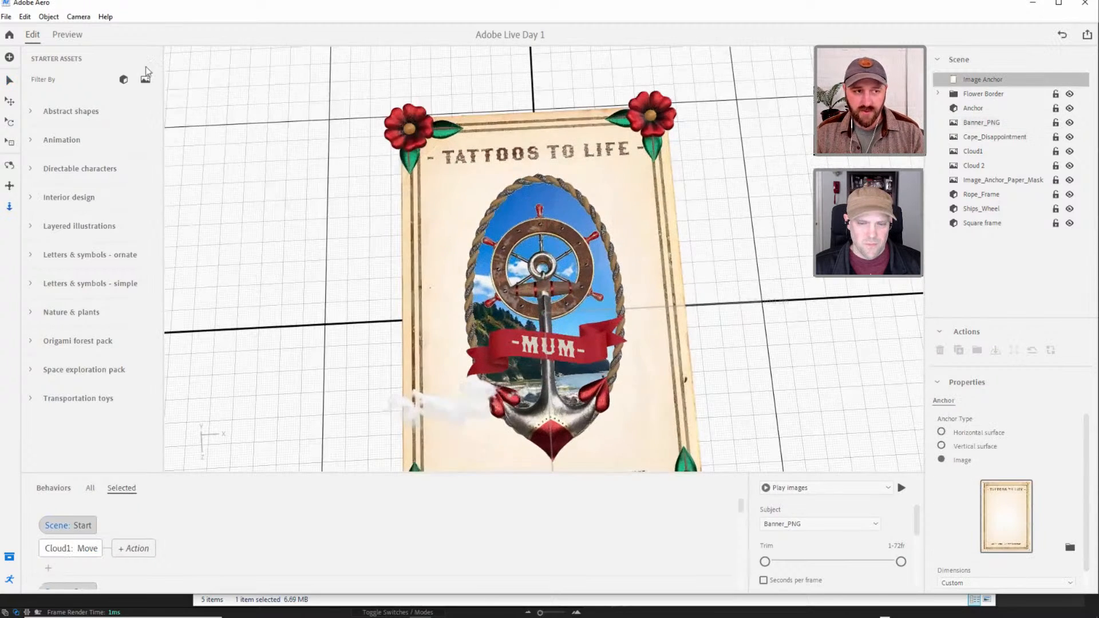
# Preview the scene to check the resized banner across the anchor, and return to editing.
pyautogui.click(67, 35)
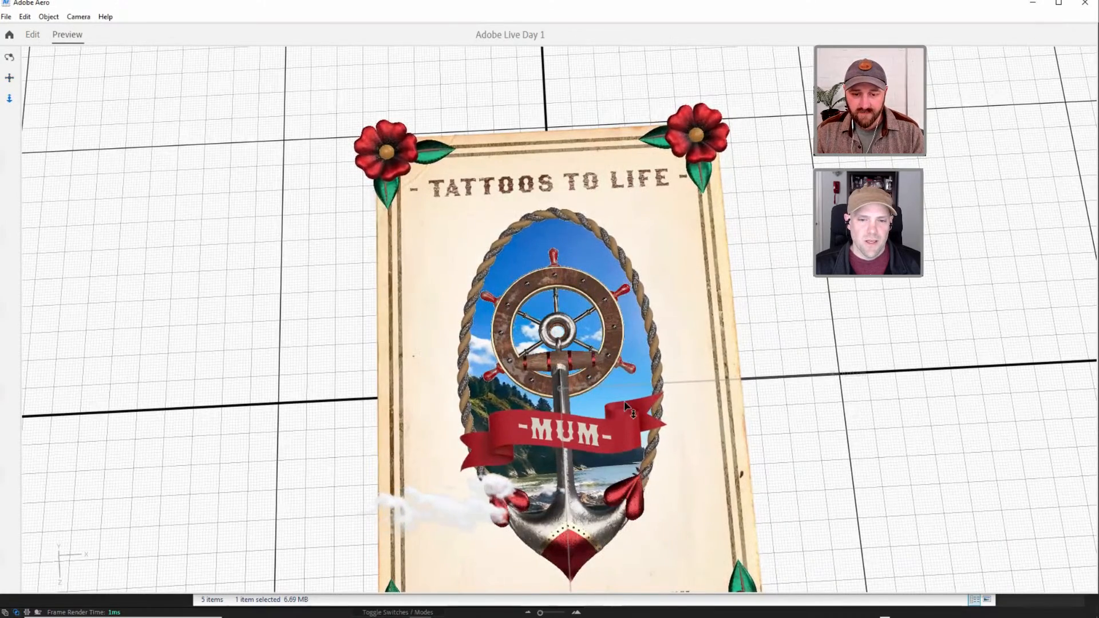
pyautogui.moveTo(635, 415); pyautogui.dragTo(605, 372)
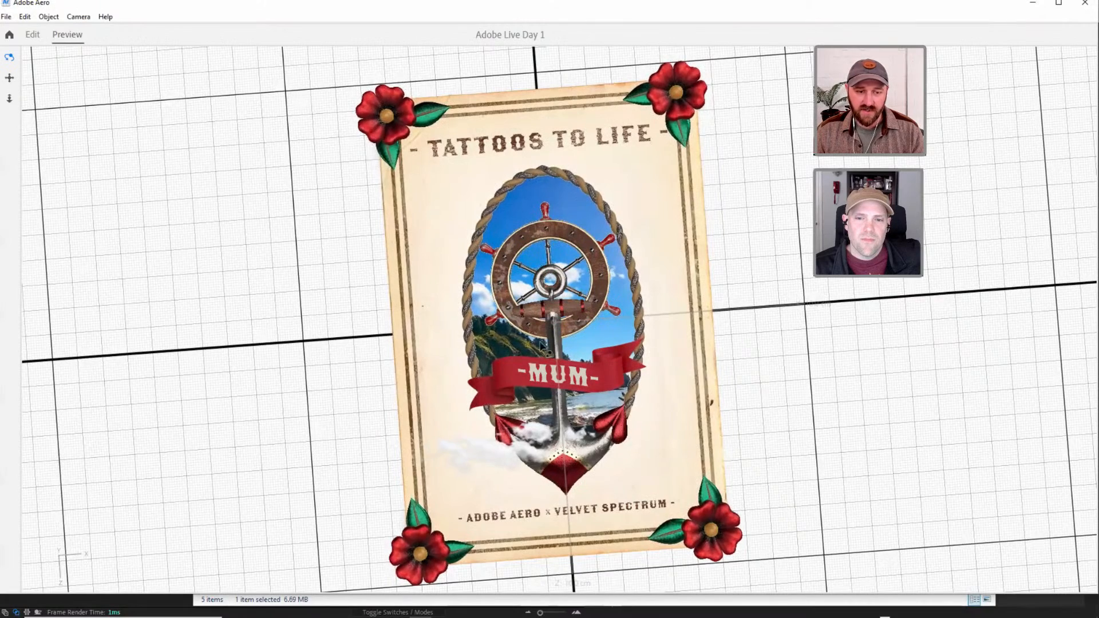
pyautogui.click(32, 35)
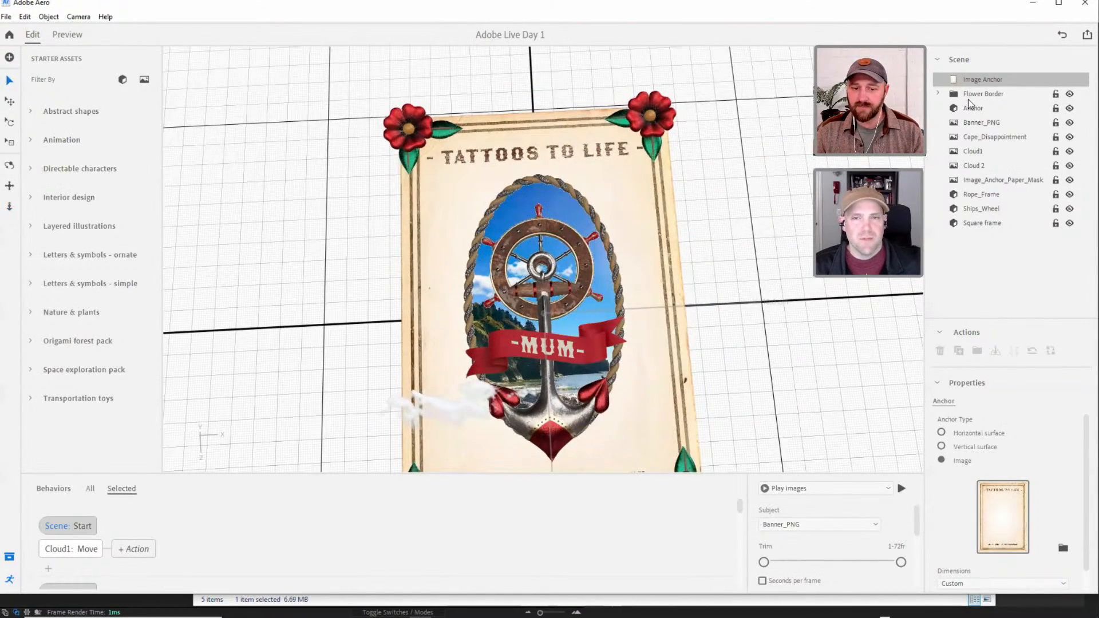
# Set the banner's Play images action to seconds per frame and infinite playback, trying shorter trims before restoring frames 1-72.
pyautogui.click(980, 125)
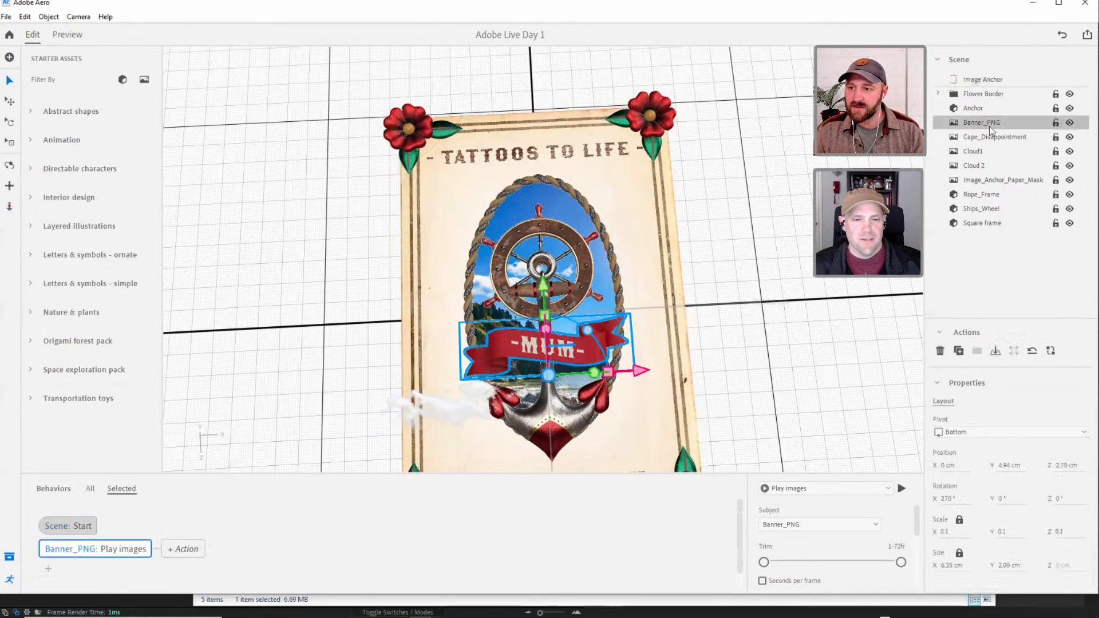
pyautogui.moveTo(978, 318); pyautogui.dragTo(969, 272)
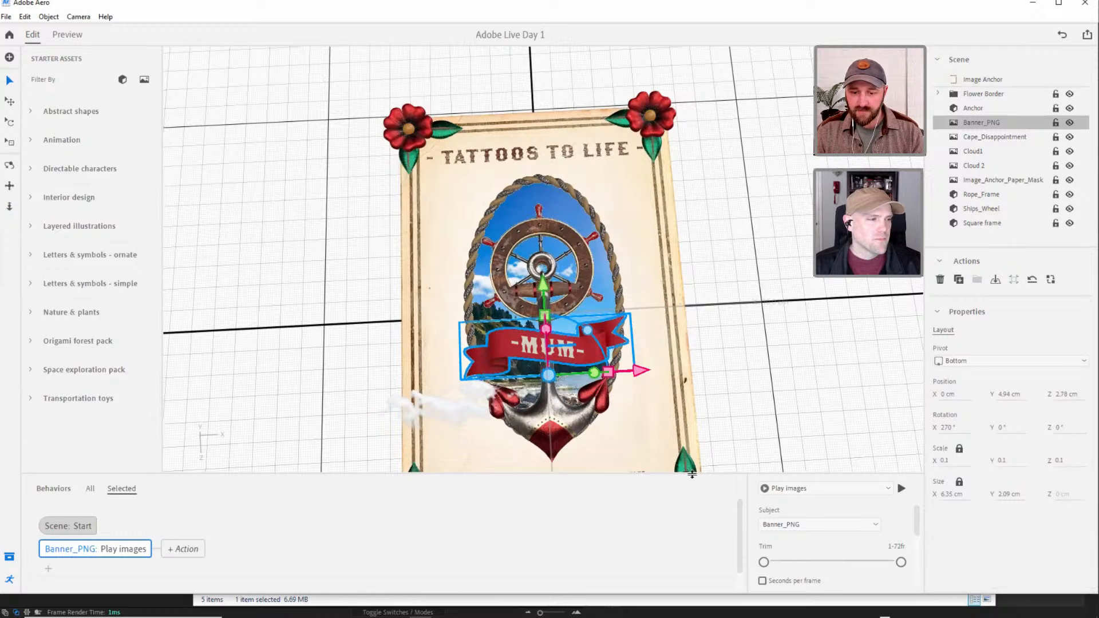
pyautogui.moveTo(692, 475); pyautogui.dragTo(710, 350)
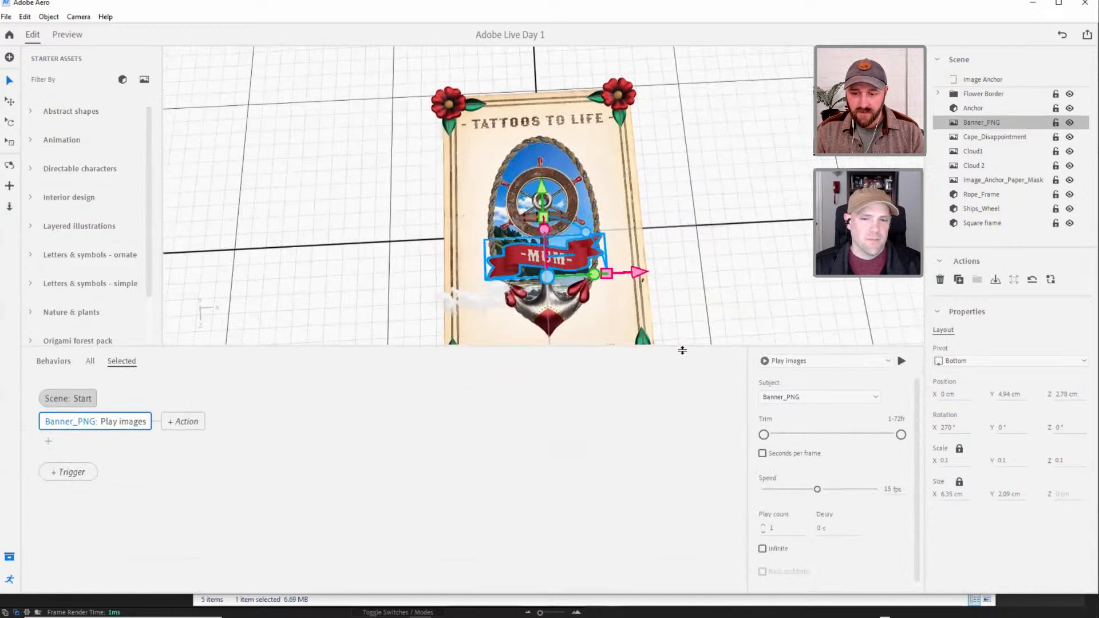
pyautogui.click(763, 458)
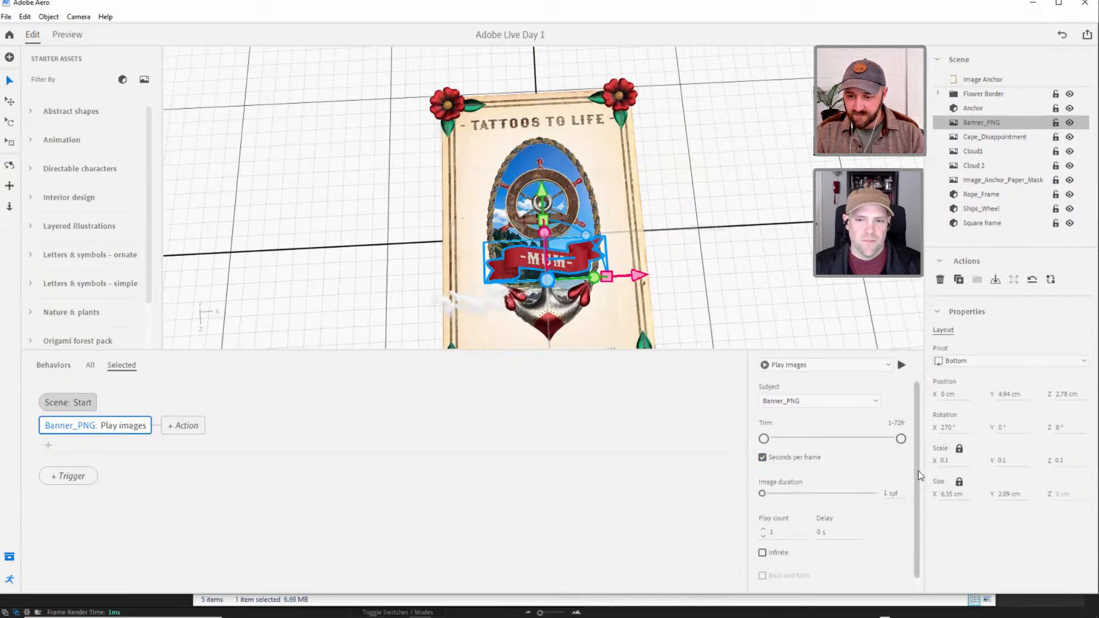
pyautogui.scroll(-1, 918, 470)
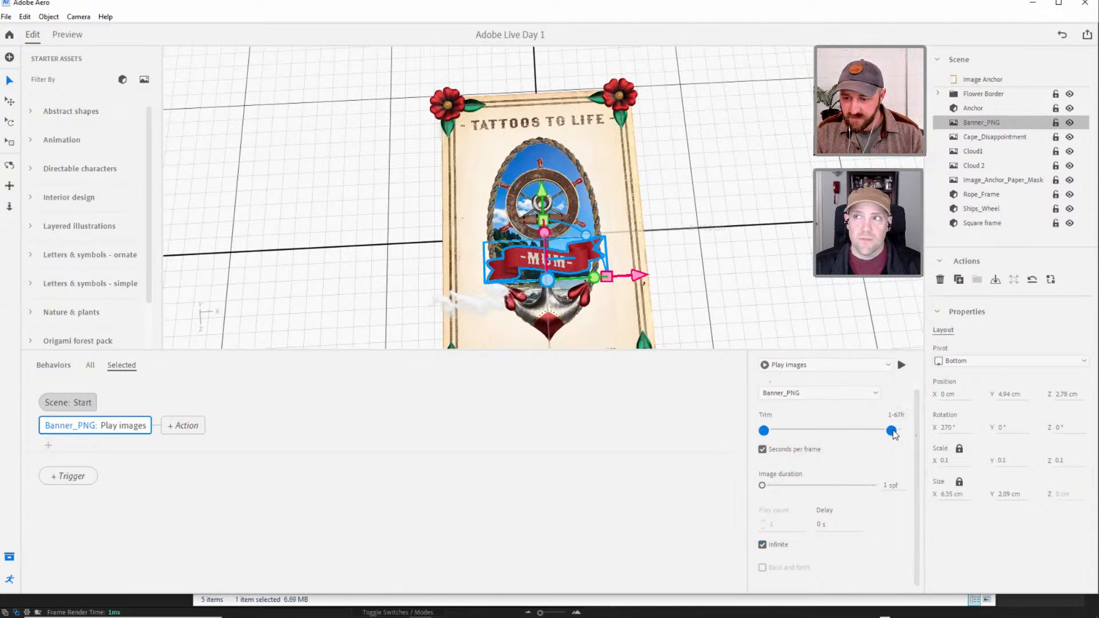
pyautogui.moveTo(867, 437); pyautogui.dragTo(836, 439)
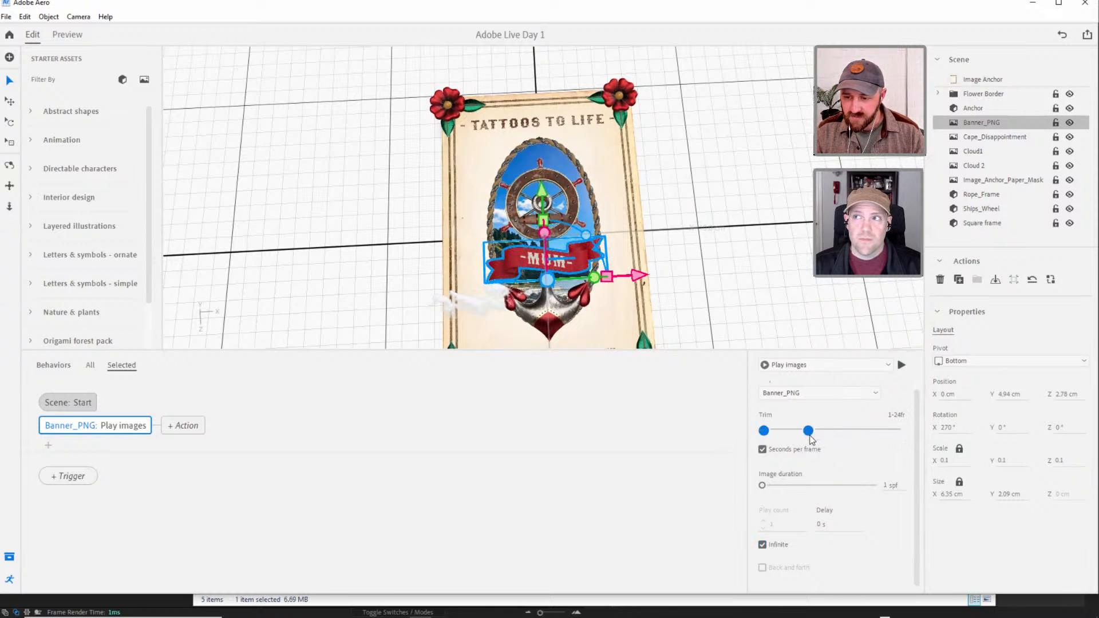
pyautogui.moveTo(810, 439); pyautogui.dragTo(915, 441)
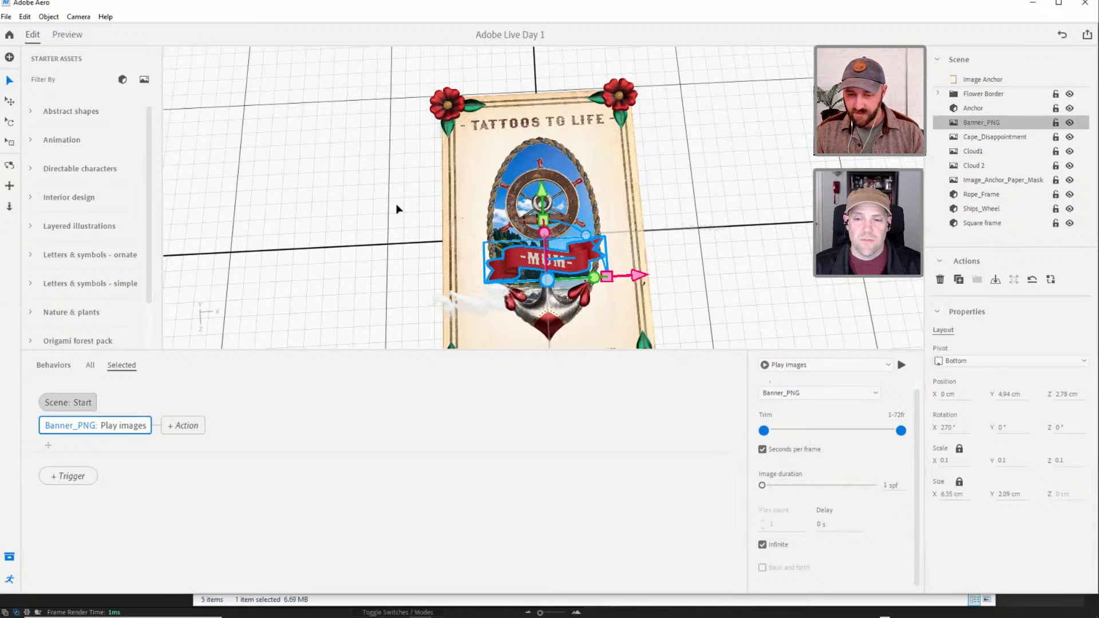
# Preview the banner's playback with the seconds-per-frame setting from an angled close view, and return to editing.
pyautogui.click(67, 34)
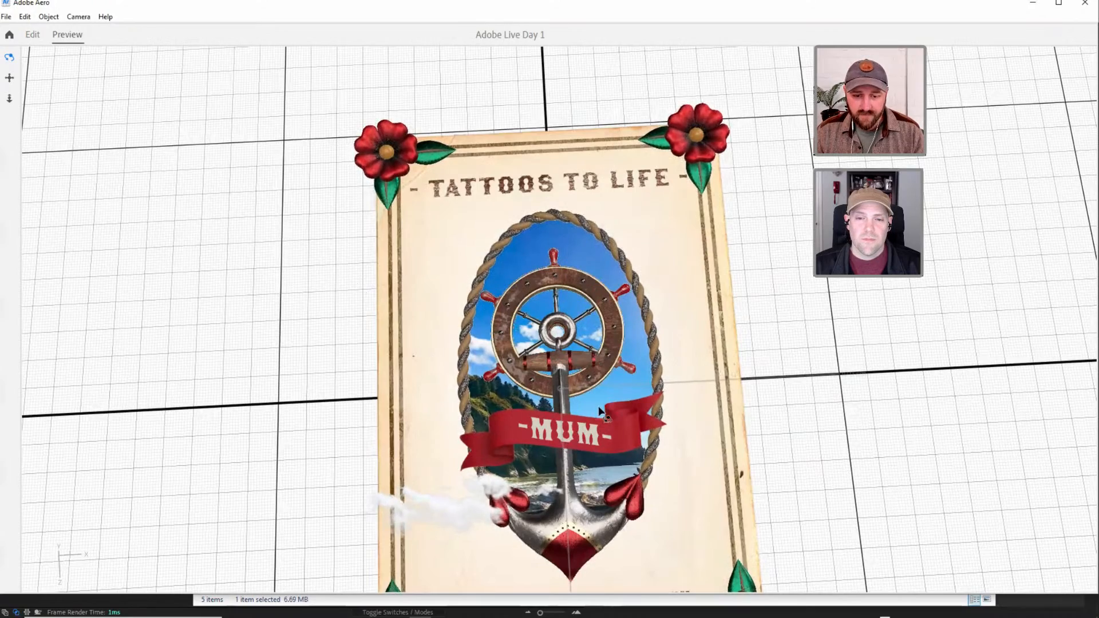
pyautogui.moveTo(607, 403); pyautogui.dragTo(702, 286)
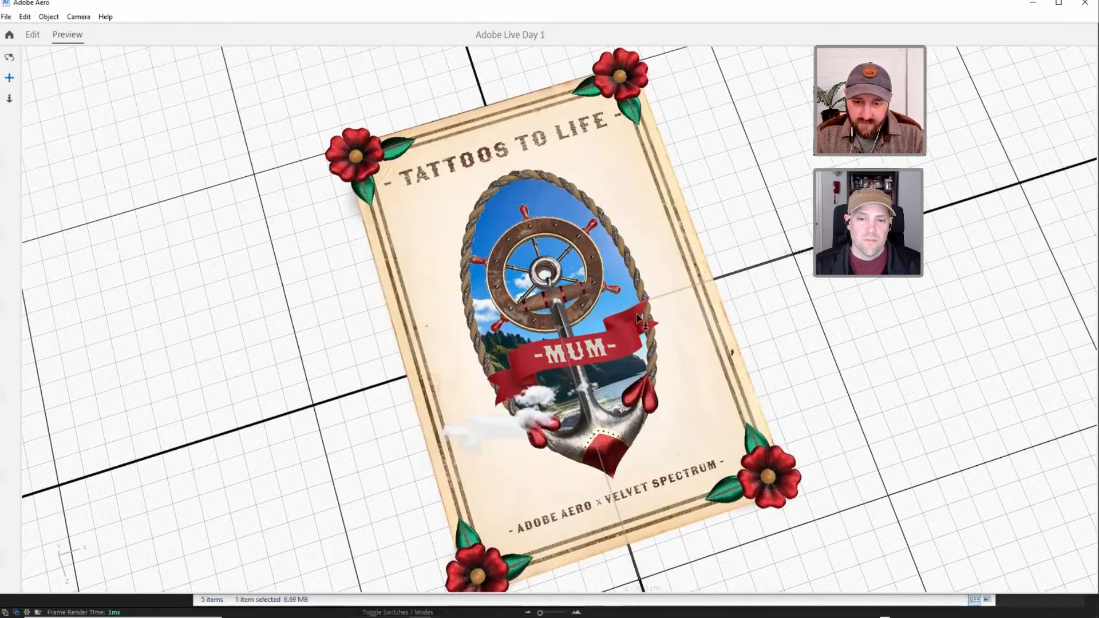
pyautogui.moveTo(707, 276); pyautogui.dragTo(721, 262, button='middle')
pyautogui.scroll(2, 721, 260)
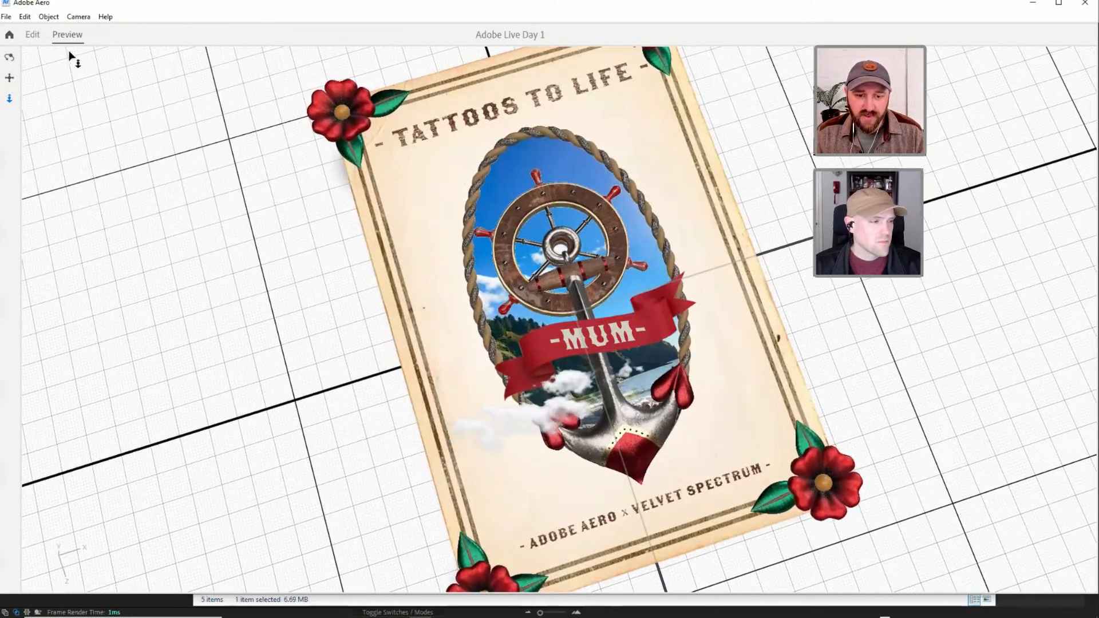
pyautogui.click(38, 35)
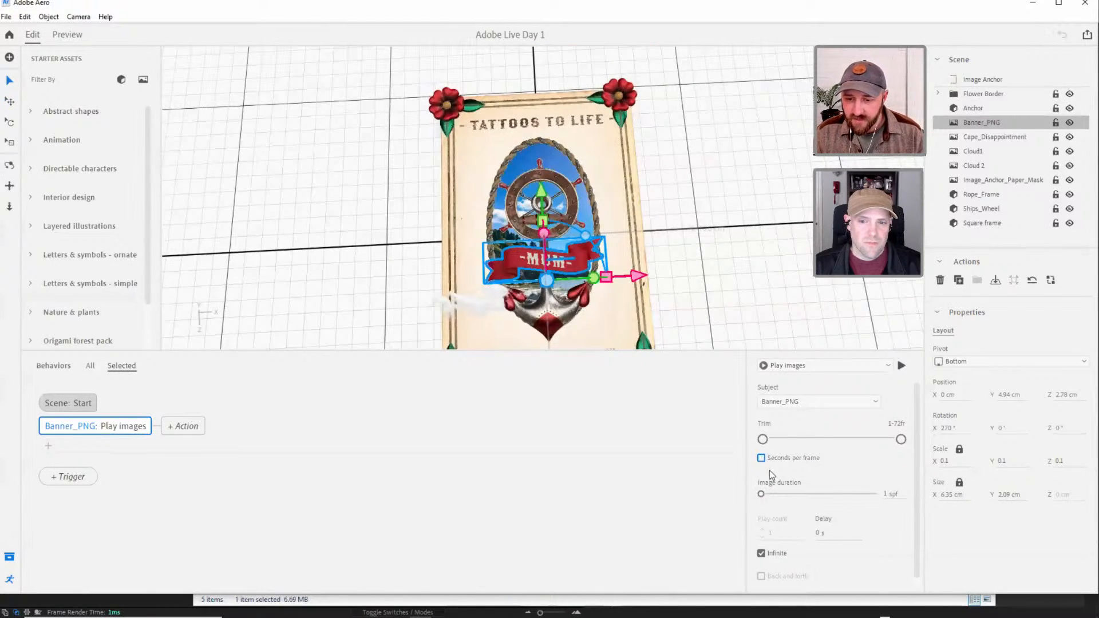
# Turn off seconds per frame for the banner's Play images action, preview the looping banner, and return to editing.
pyautogui.click(761, 458)
pyautogui.click(64, 35)
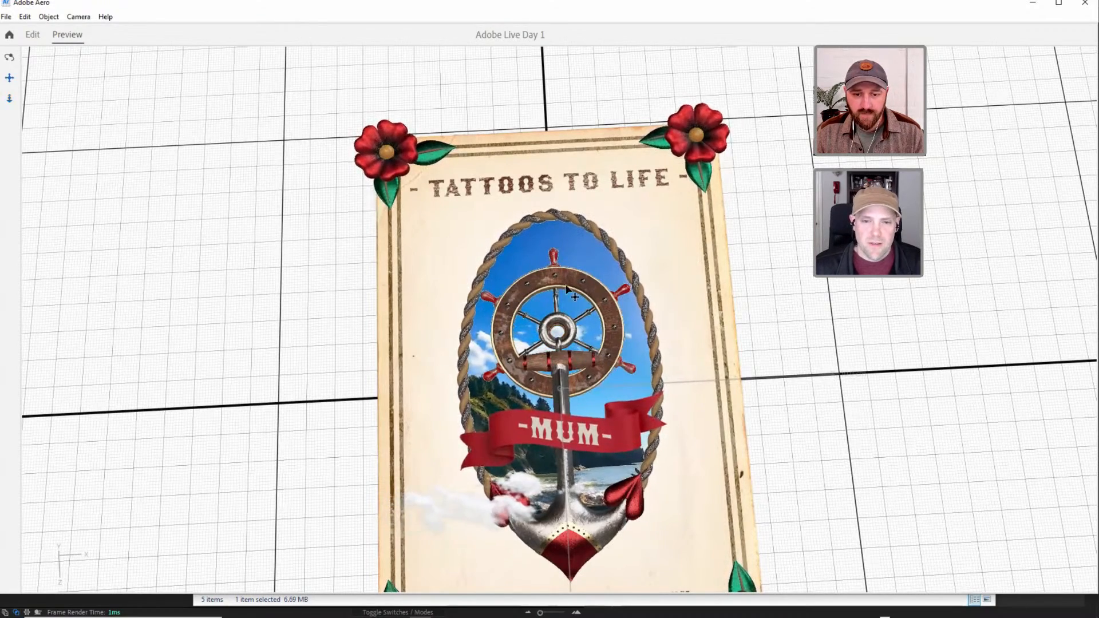
pyautogui.moveTo(544, 329); pyautogui.dragTo(590, 323, button='right')
pyautogui.moveTo(589, 324); pyautogui.dragTo(573, 294, button='middle')
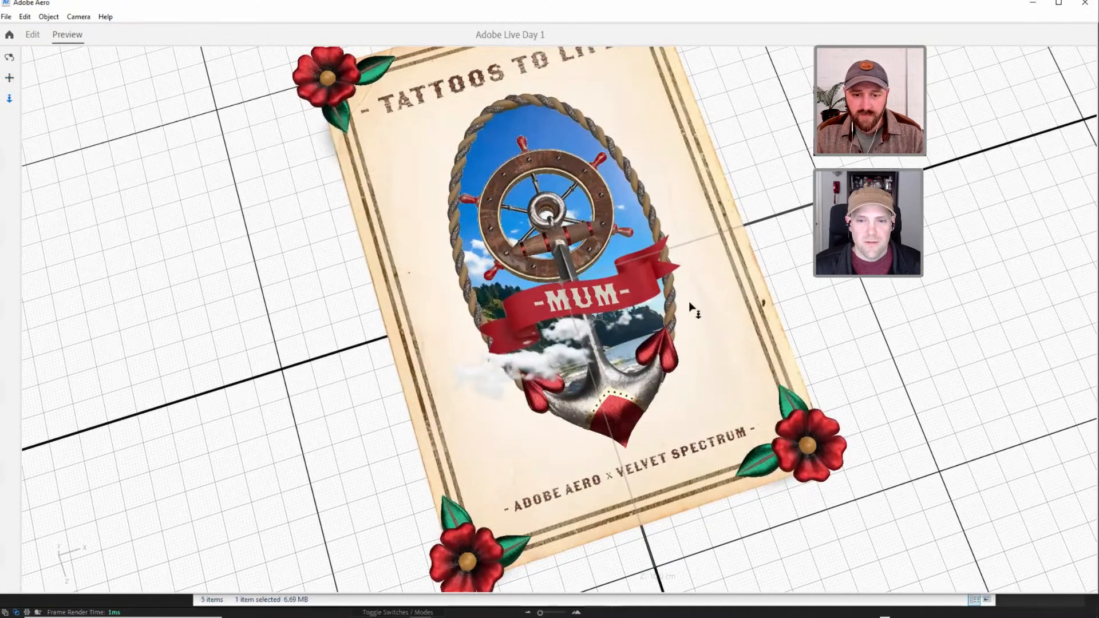
pyautogui.click(32, 34)
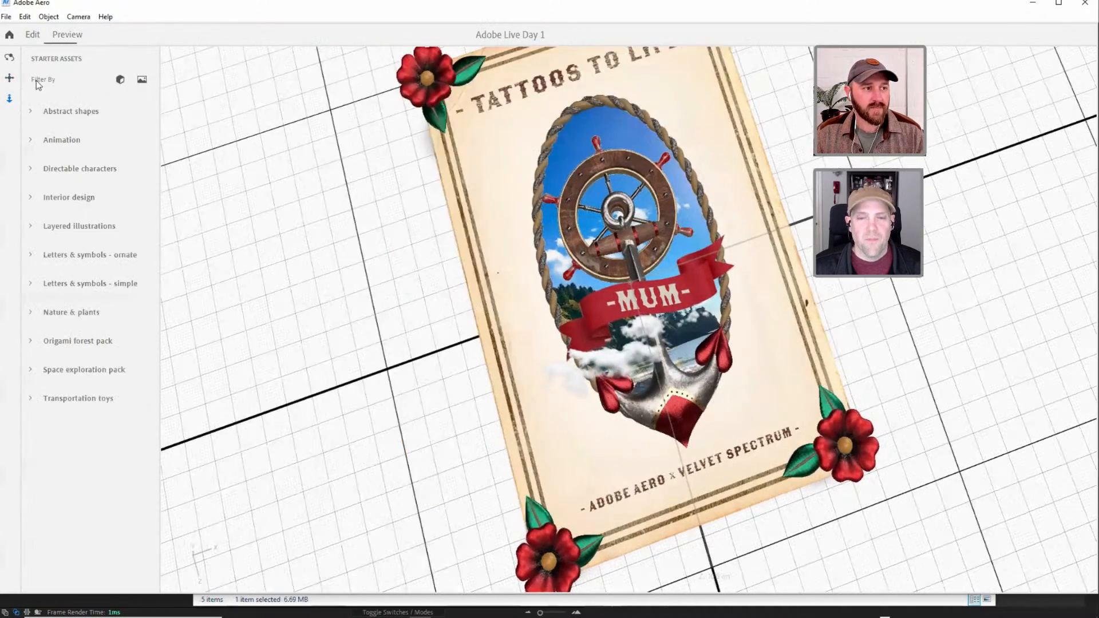
# Examine the MUM banner's placement above the poster from the side and from overhead.
pyautogui.click(564, 346)
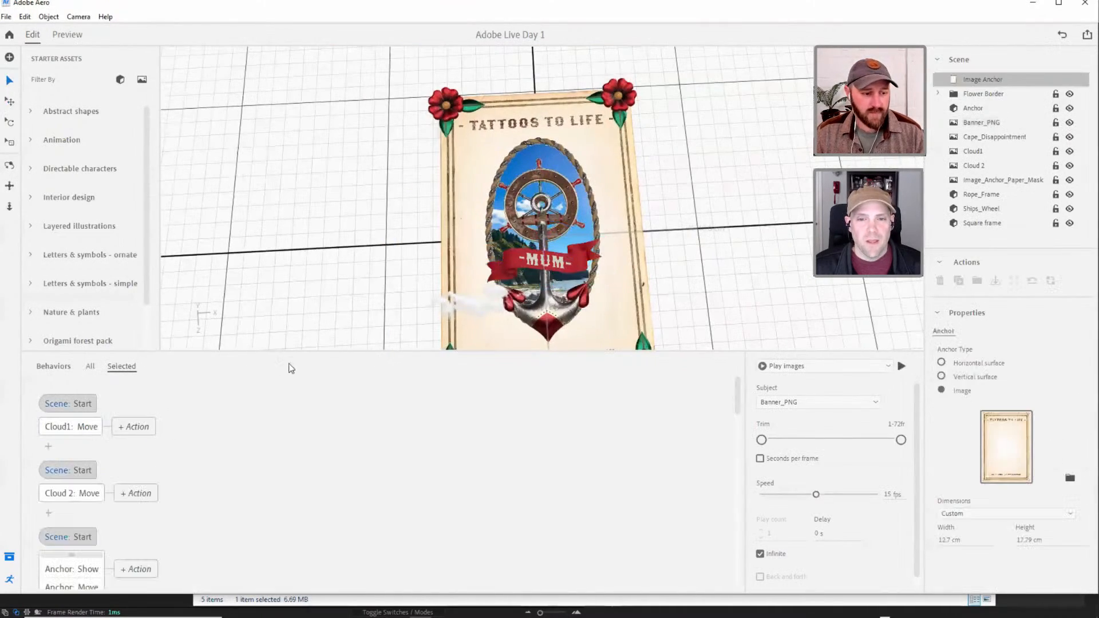
pyautogui.moveTo(292, 351); pyautogui.dragTo(338, 468)
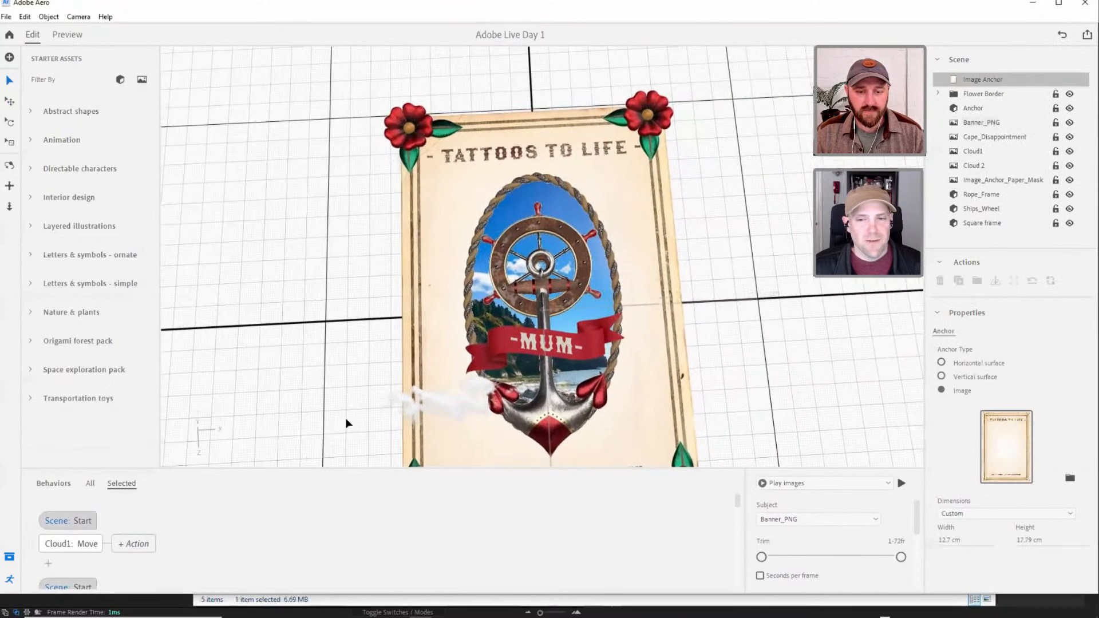
pyautogui.moveTo(538, 273)
pyautogui.keyDown('alt'); pyautogui.mouseDown()
pyautogui.moveTo(523, 303)
pyautogui.moveTo(533, 271)
pyautogui.mouseUp(); pyautogui.keyUp('alt')
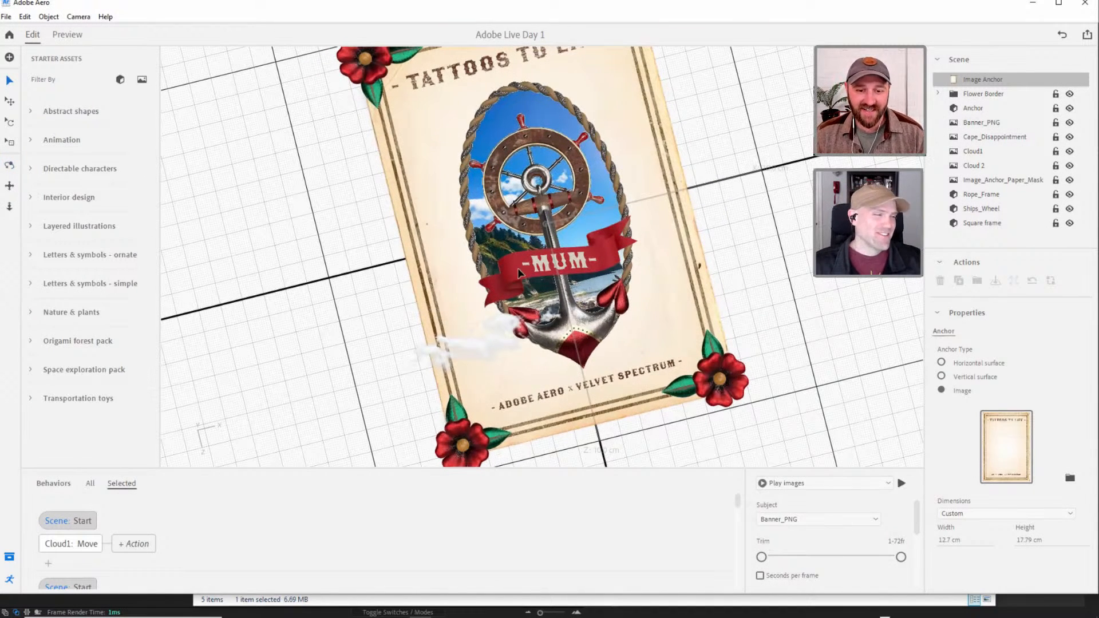
pyautogui.keyDown('alt'); pyautogui.moveTo(563, 239); pyautogui.dragTo(535, 191); pyautogui.keyUp('alt')
pyautogui.click(533, 191)
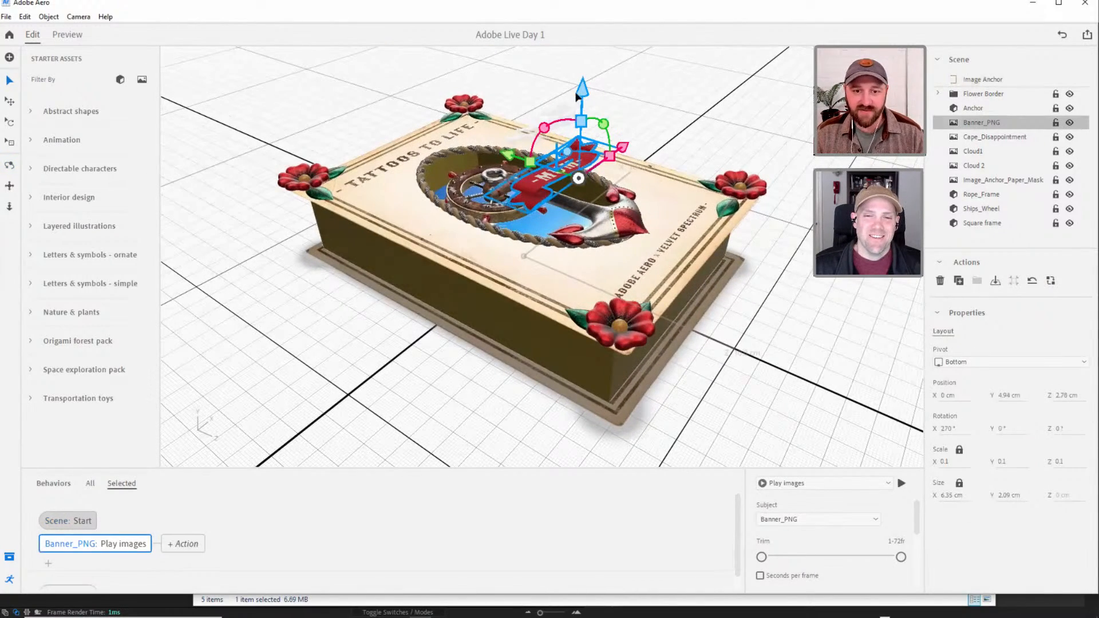
pyautogui.moveTo(582, 86); pyautogui.dragTo(595, 293)
pyautogui.moveTo(595, 293); pyautogui.dragTo(617, 293, button='right')
pyautogui.click(832, 304)
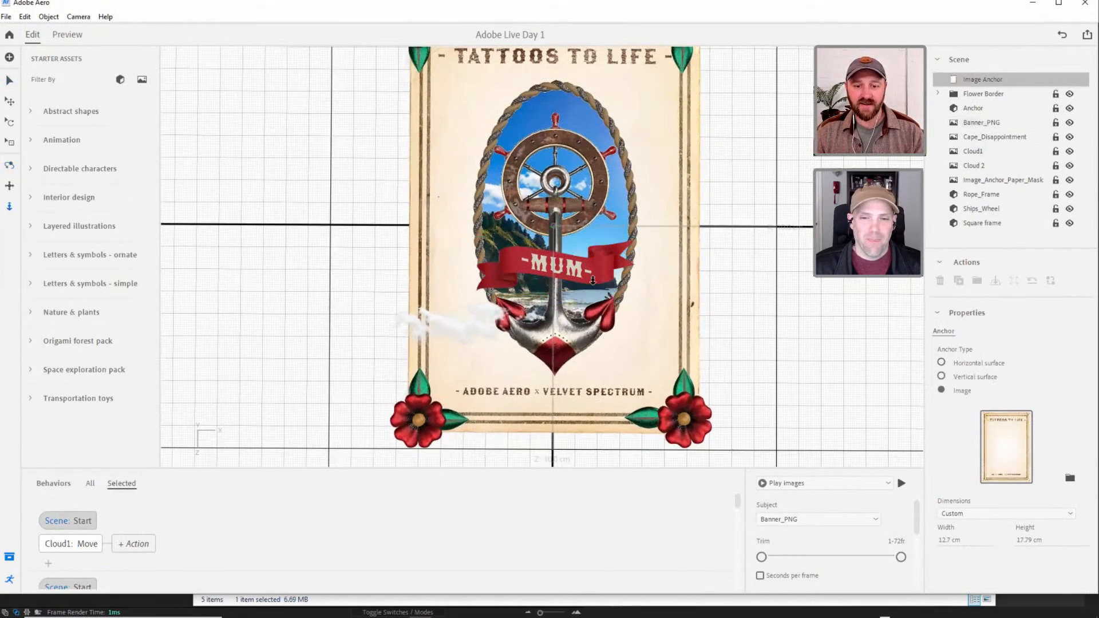
pyautogui.scroll(-3, 589, 261)
pyautogui.scroll(2, 587, 259)
pyautogui.moveTo(588, 259)
pyautogui.mouseDown()
pyautogui.moveTo(583, 279)
pyautogui.moveTo(592, 266)
pyautogui.mouseUp()
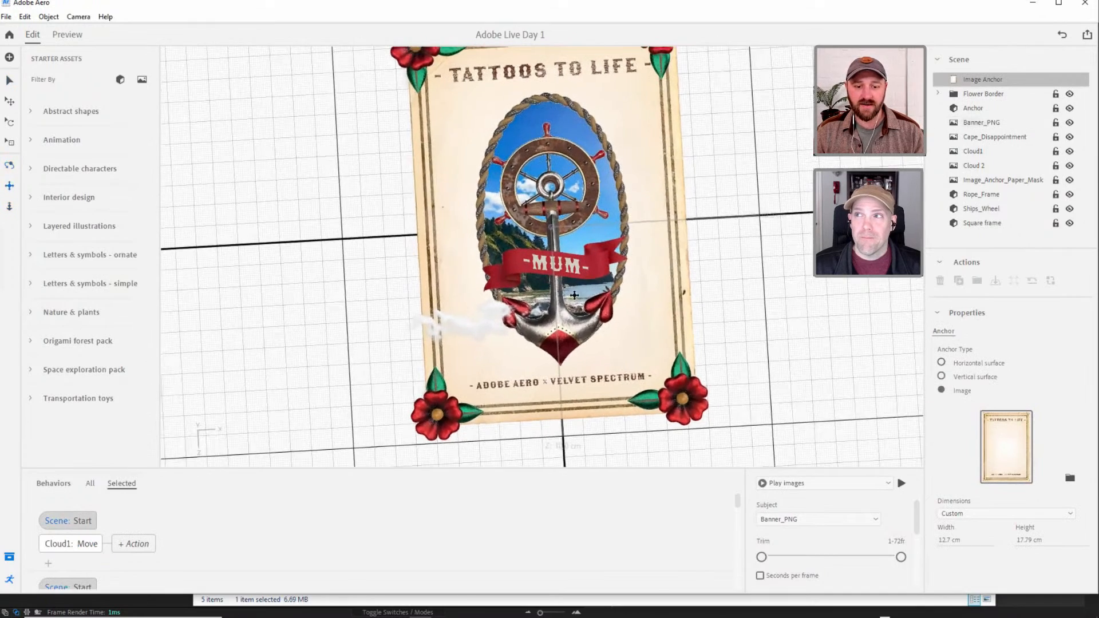
pyautogui.moveTo(673, 305); pyautogui.dragTo(636, 318, button='middle')
pyautogui.keyDown('alt'); pyautogui.moveTo(635, 319); pyautogui.dragTo(609, 320, button='right'); pyautogui.keyUp('alt')
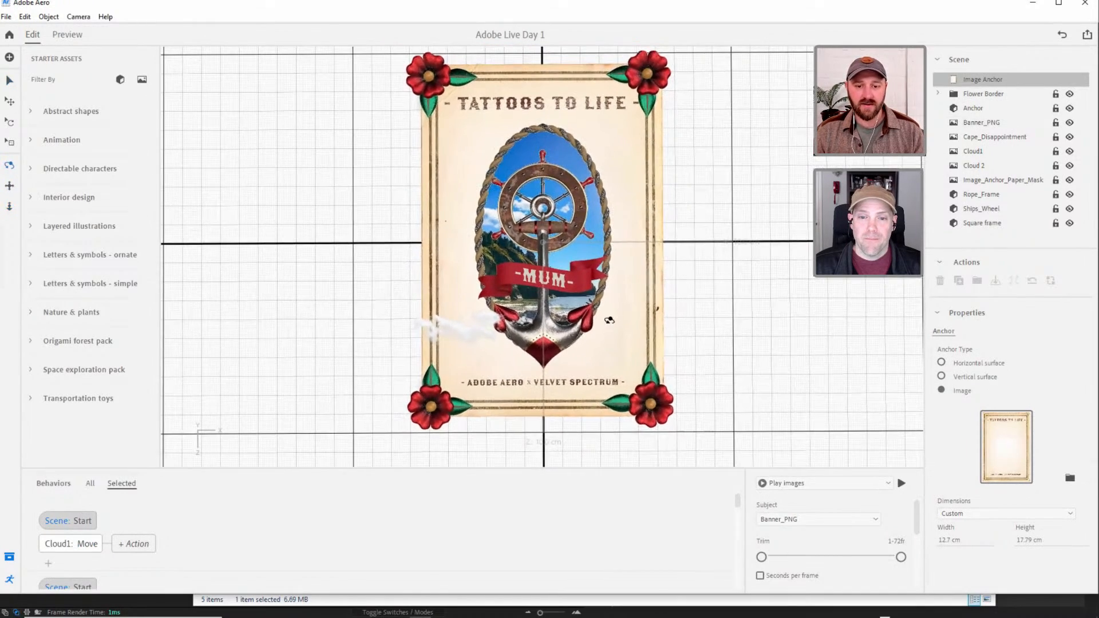
# Preview the complete animated poster from directly above and return to editing.
pyautogui.click(67, 34)
pyautogui.scroll(2, 200, 203)
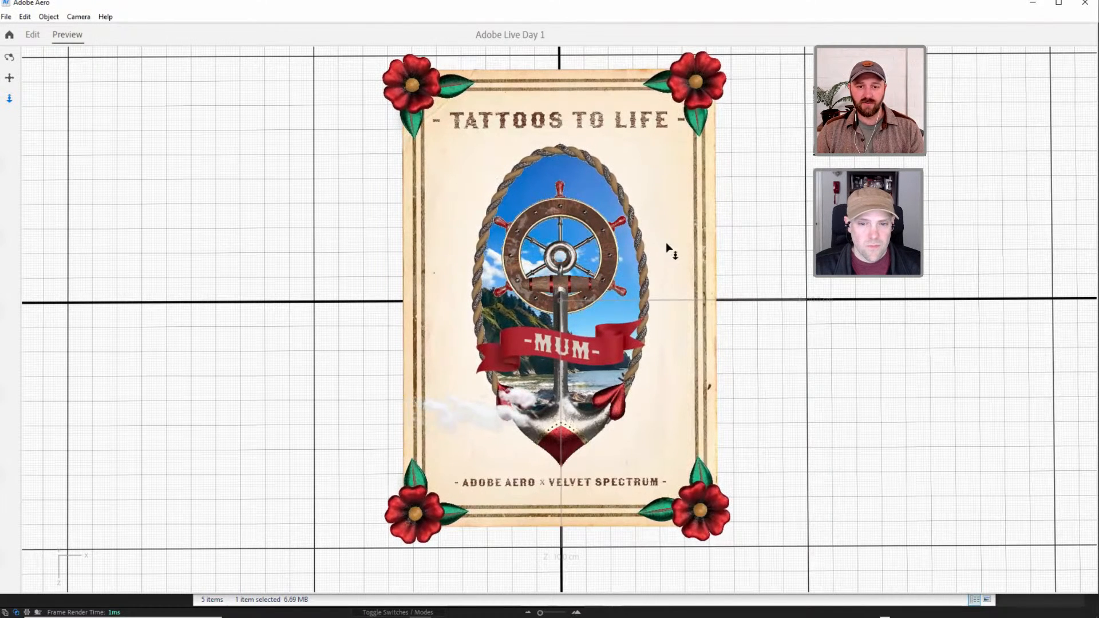
pyautogui.click(32, 35)
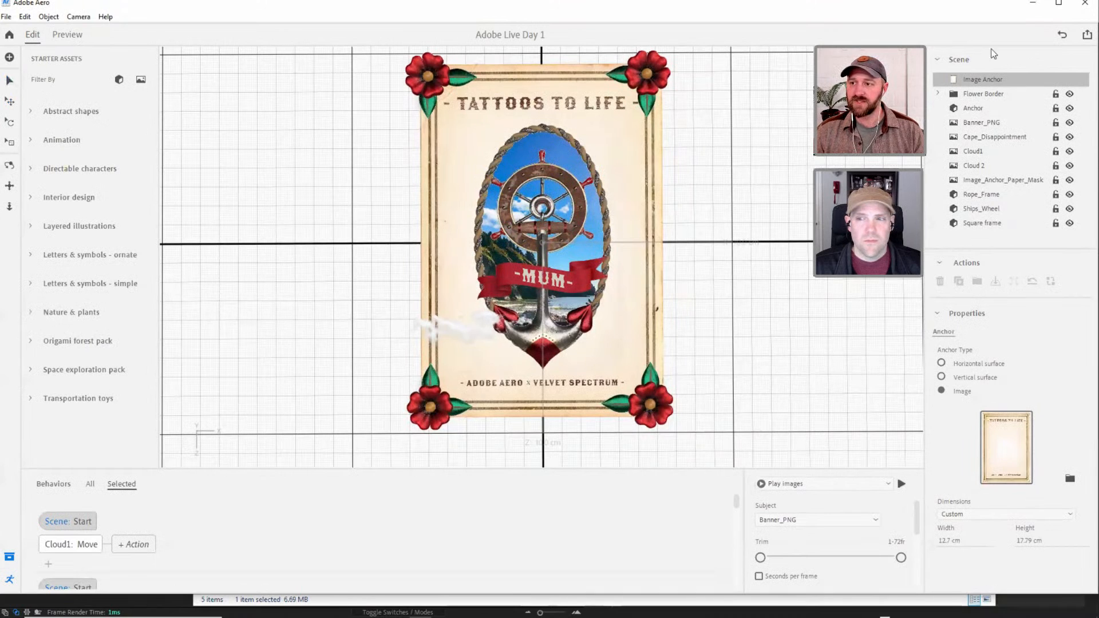
# Look at the link-sharing options for the Adobe Live Day 1 project and dismiss them.
pyautogui.click(1087, 36)
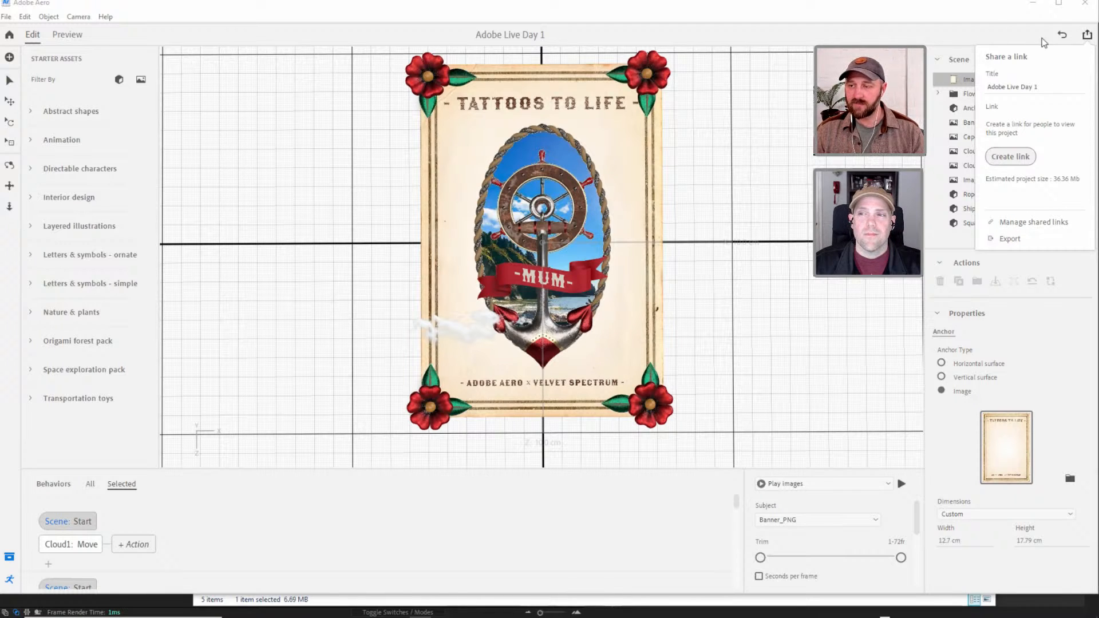
pyautogui.click(1007, 39)
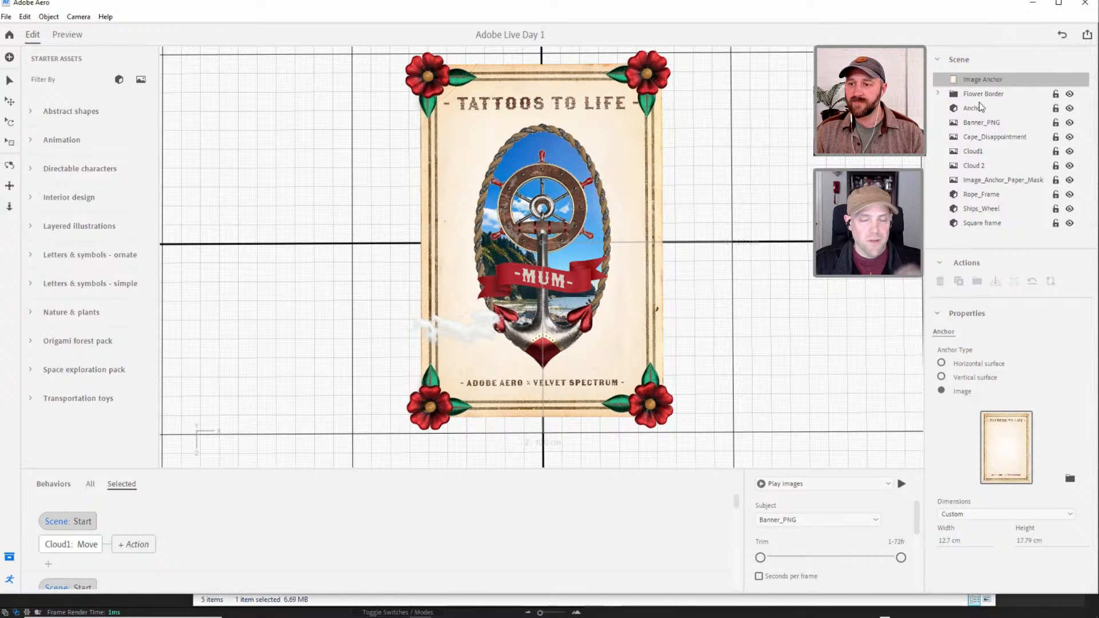
# Examine the square frame's fit around the poster, clear its selection, and inspect the artwork from overhead.
pyautogui.click(982, 224)
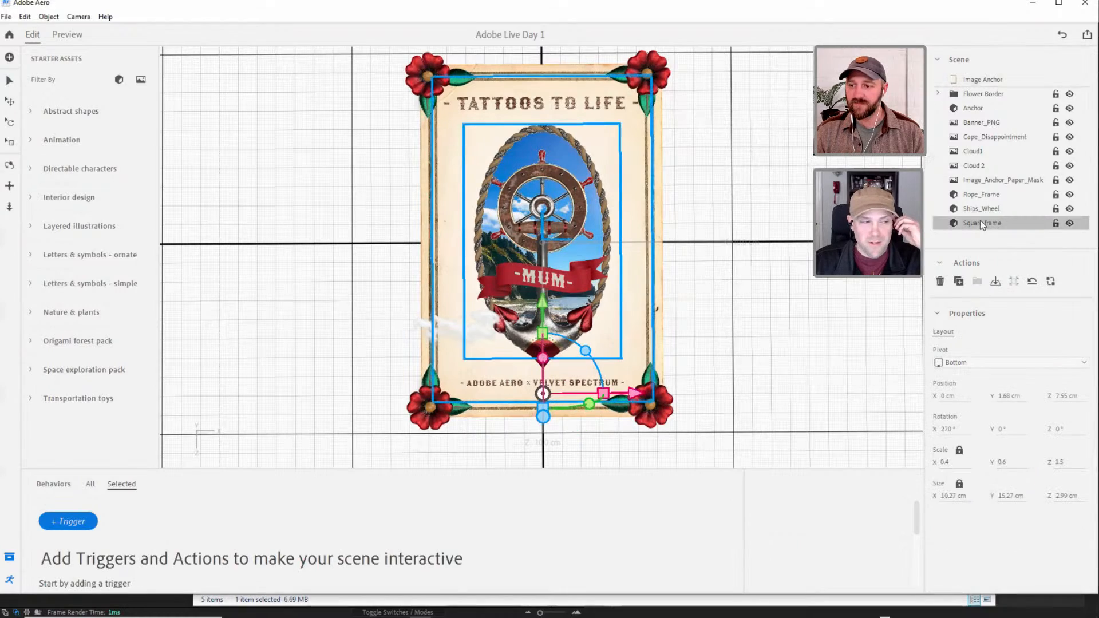
pyautogui.moveTo(626, 293)
pyautogui.mouseDown(button='right')
pyautogui.moveTo(643, 206)
pyautogui.moveTo(717, 226)
pyautogui.moveTo(596, 313)
pyautogui.moveTo(622, 305)
pyautogui.mouseUp(button='right')
pyautogui.moveTo(621, 305); pyautogui.dragTo(633, 319, button='middle')
pyautogui.scroll(1, 633, 320)
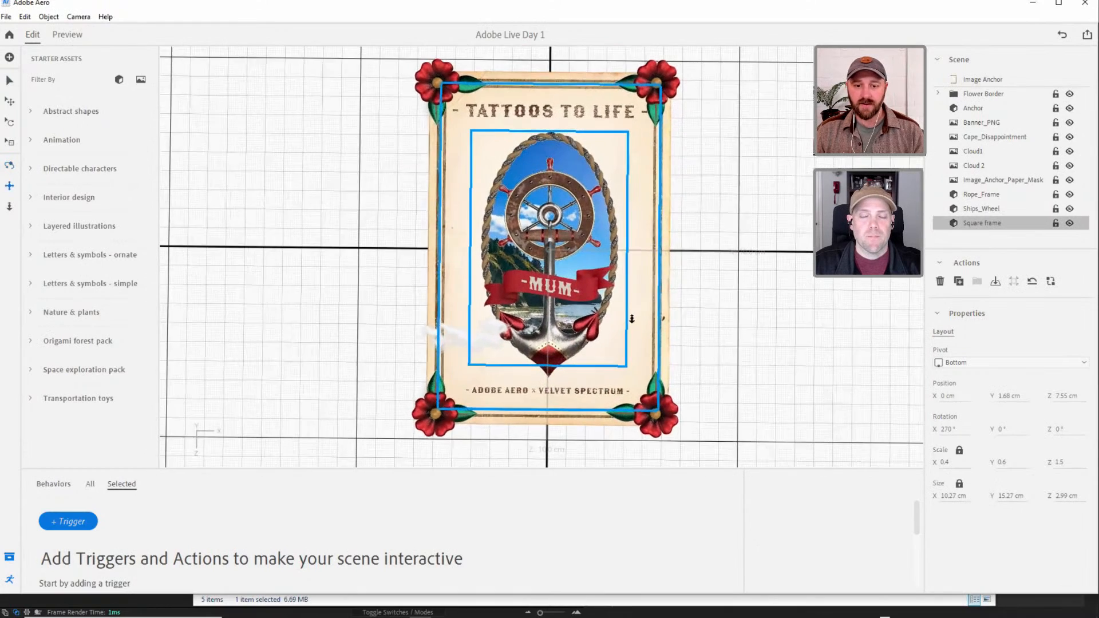
pyautogui.scroll(-2, 632, 330)
pyautogui.moveTo(632, 331)
pyautogui.mouseDown(button='right')
pyautogui.moveTo(645, 315)
pyautogui.moveTo(637, 324)
pyautogui.mouseUp(button='right')
pyautogui.click(712, 339)
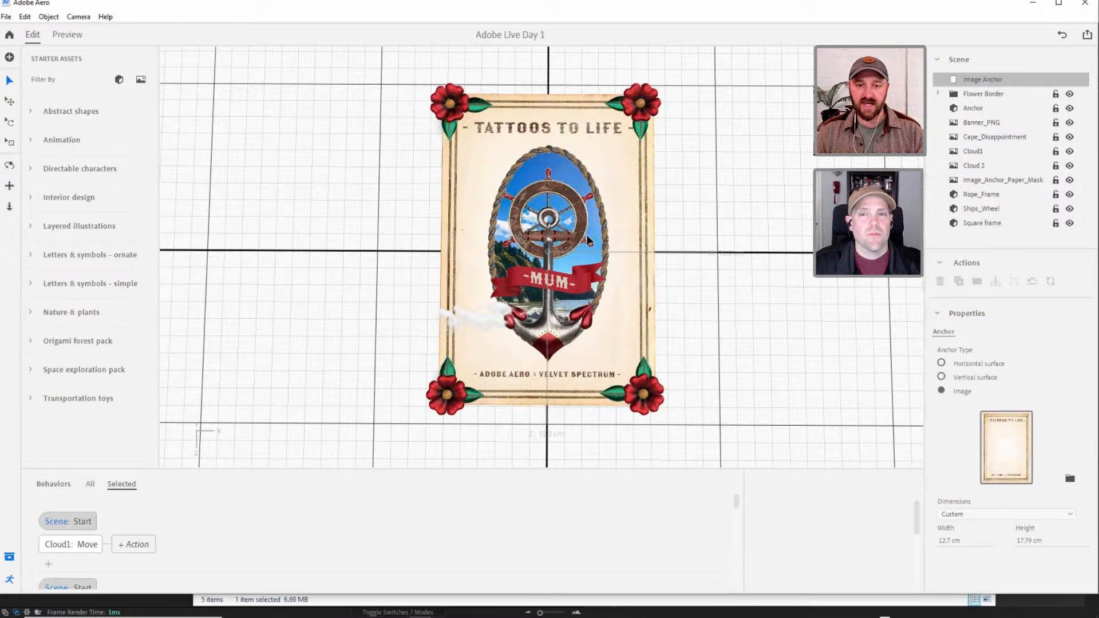
pyautogui.scroll(5, 624, 181)
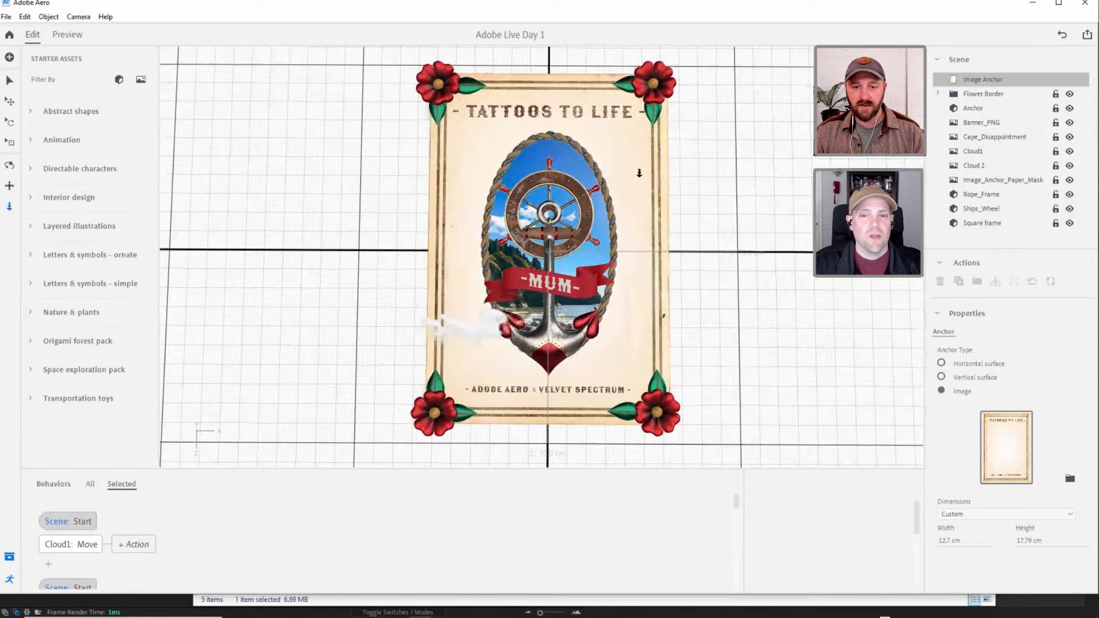
pyautogui.moveTo(613, 156); pyautogui.dragTo(601, 183)
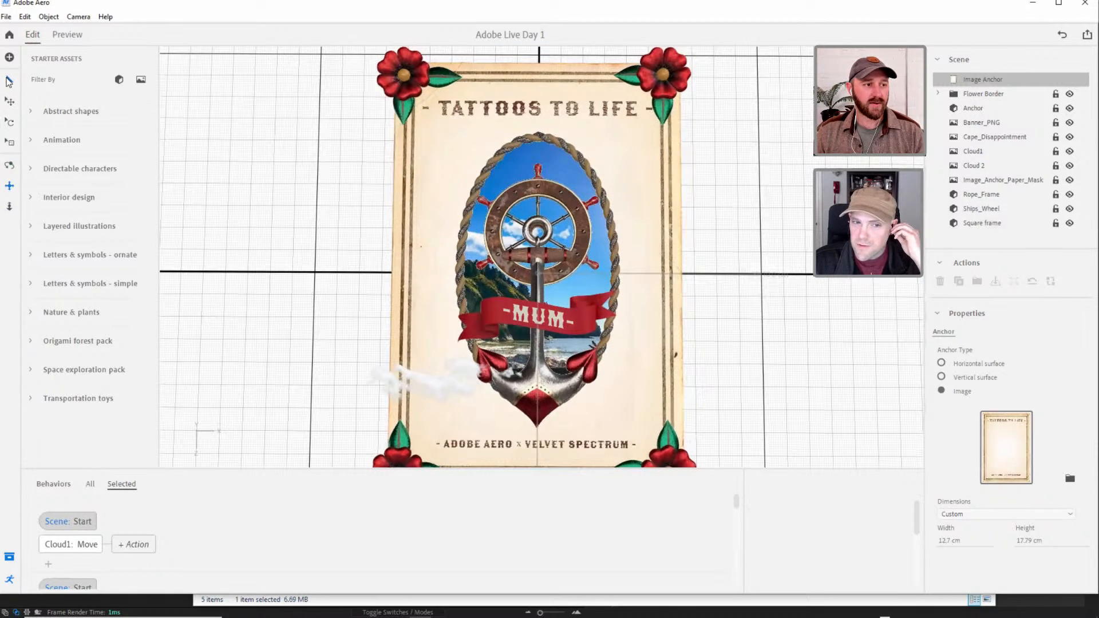
pyautogui.click(9, 82)
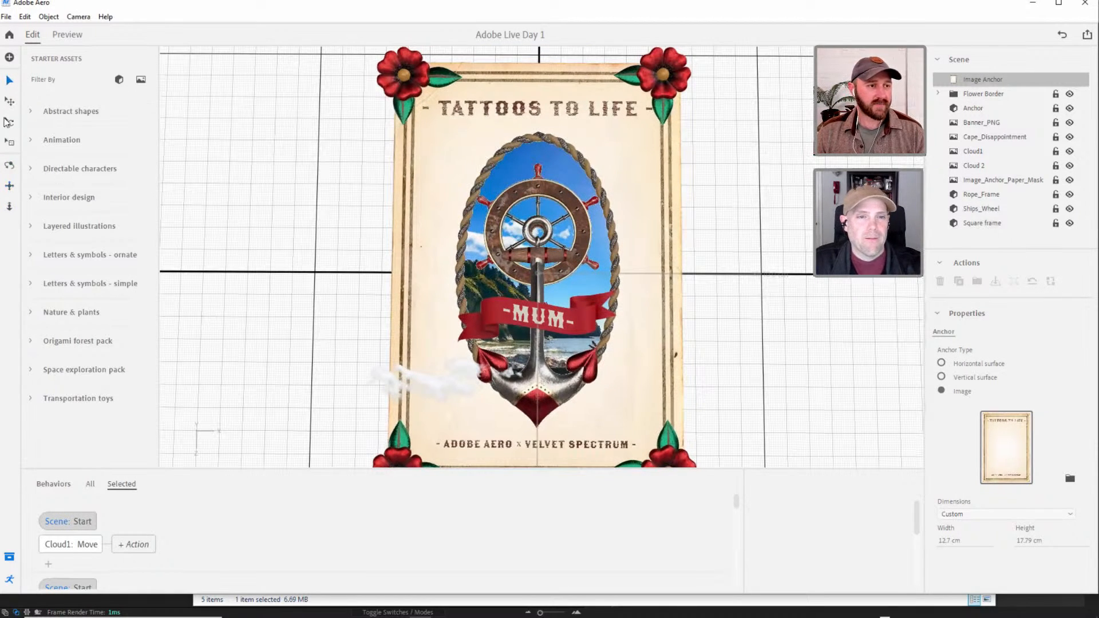
pyautogui.hotkey('alt', 'Tab')
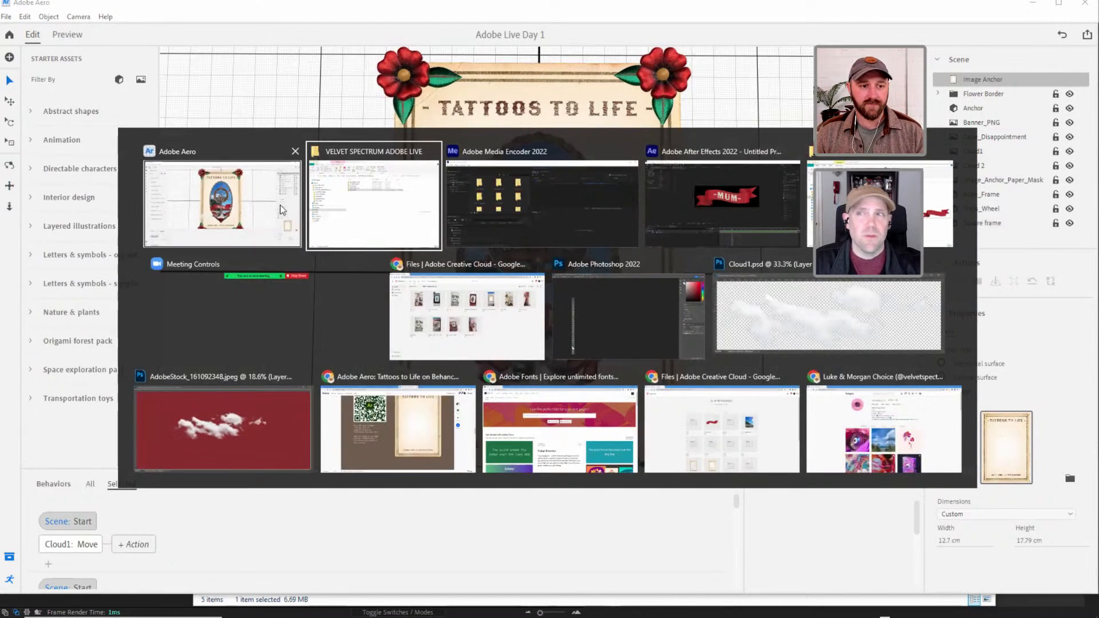
pyautogui.keyDown('alt'); pyautogui.click(225, 184); pyautogui.keyUp('alt')
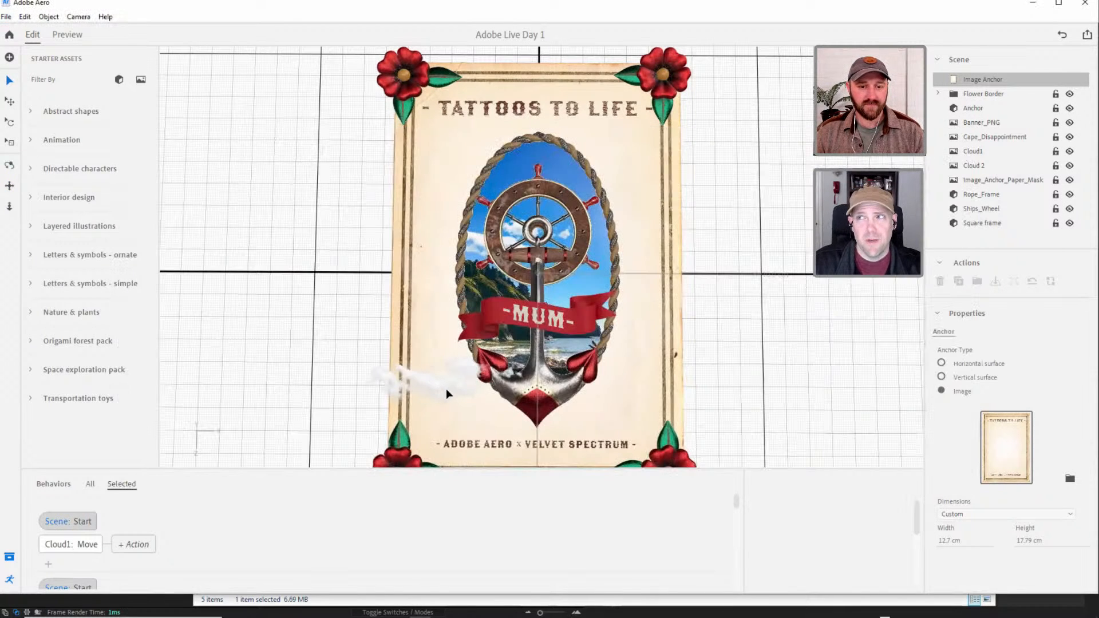
pyautogui.moveTo(449, 391); pyautogui.dragTo(537, 295, button='right')
pyautogui.scroll(2, 537, 295)
pyautogui.scroll(-3, 546, 309)
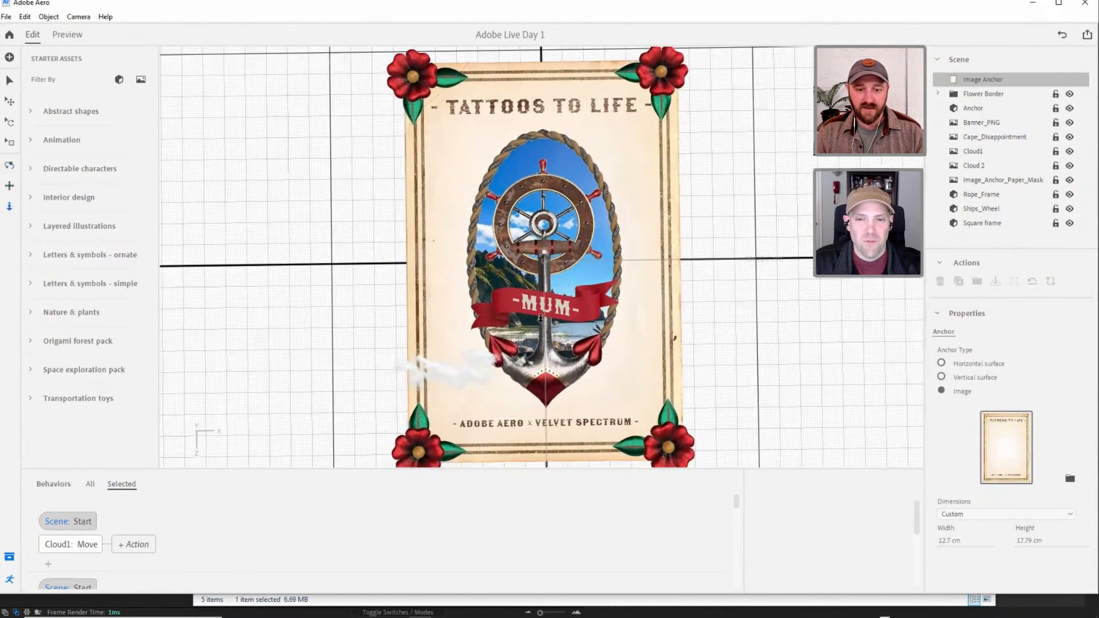
pyautogui.moveTo(711, 306); pyautogui.dragTo(709, 299, button='middle')
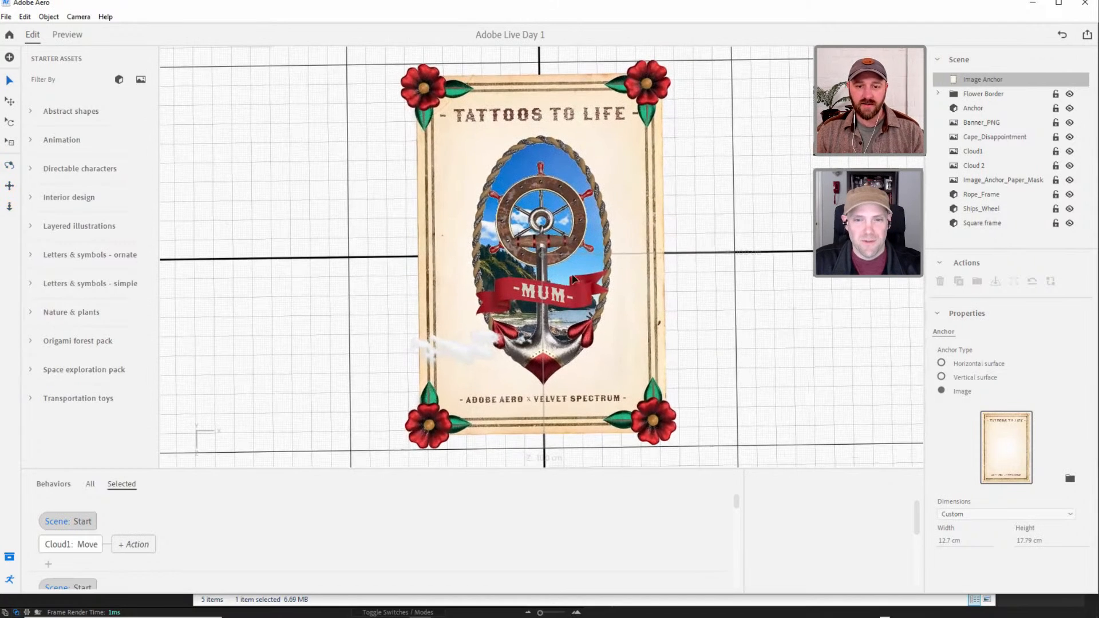
# Switch to Photoshop and close the AdobeStock cloud image without saving, along with Cloud1.psd.
pyautogui.moveTo(399, 611)
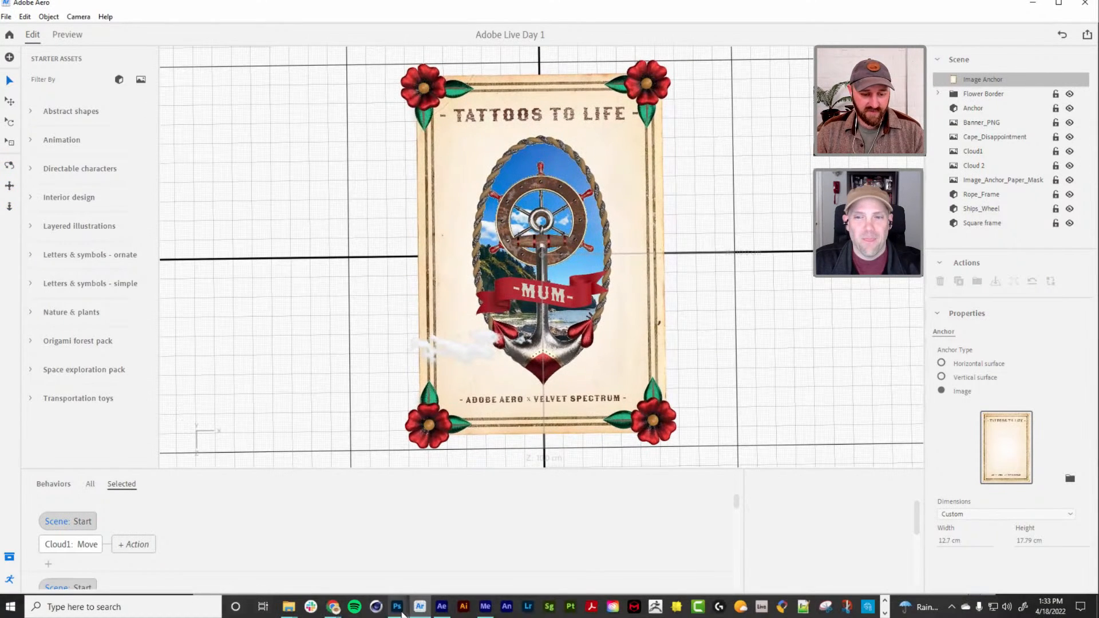
pyautogui.click(529, 558)
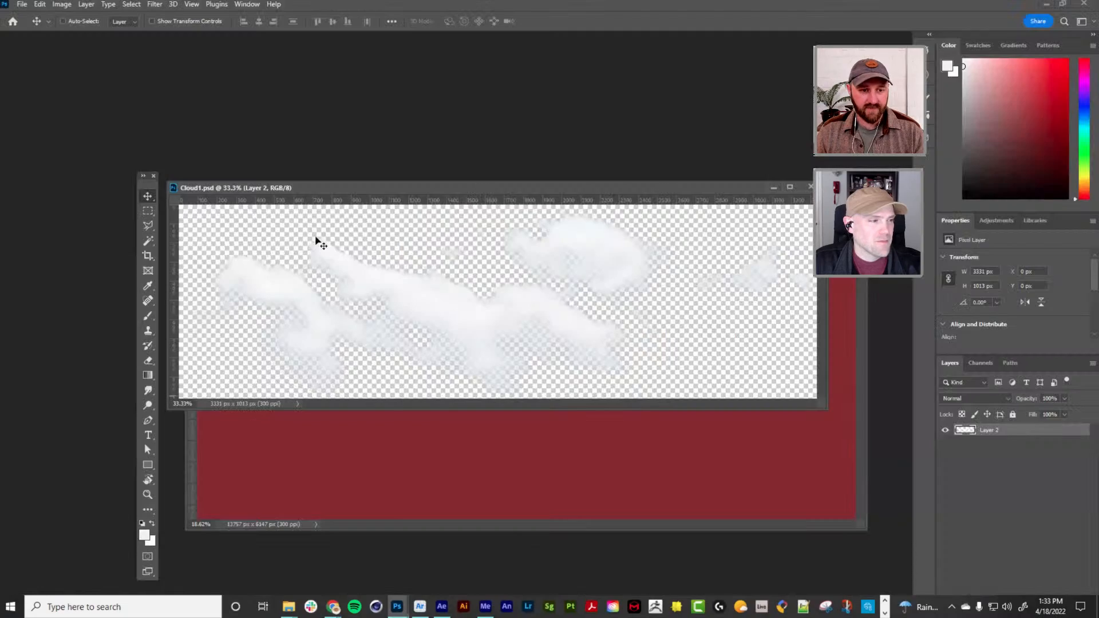
pyautogui.moveTo(315, 190); pyautogui.dragTo(129, 68)
pyautogui.click(414, 331)
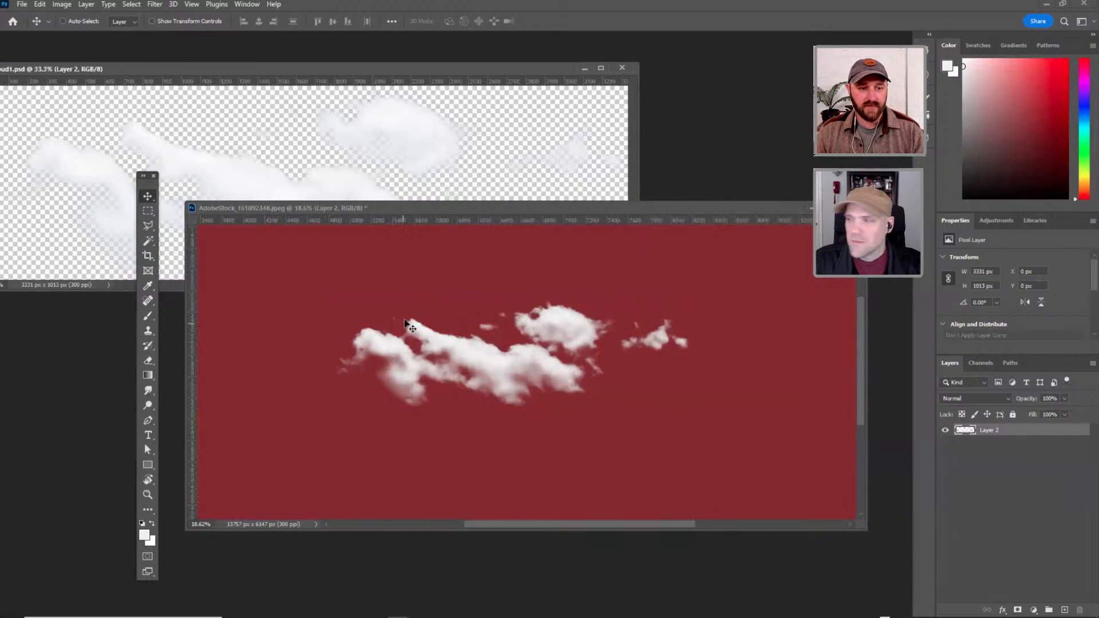
pyautogui.press('ctrl')
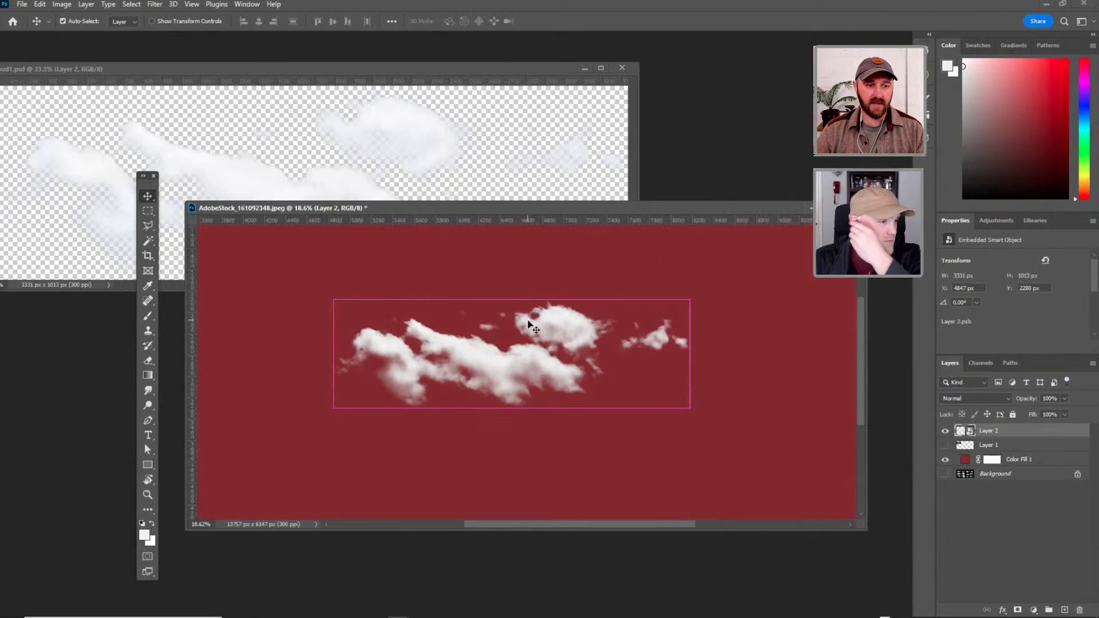
pyautogui.moveTo(553, 204); pyautogui.dragTo(352, 190)
pyautogui.hotkey('ctrl', 'w')
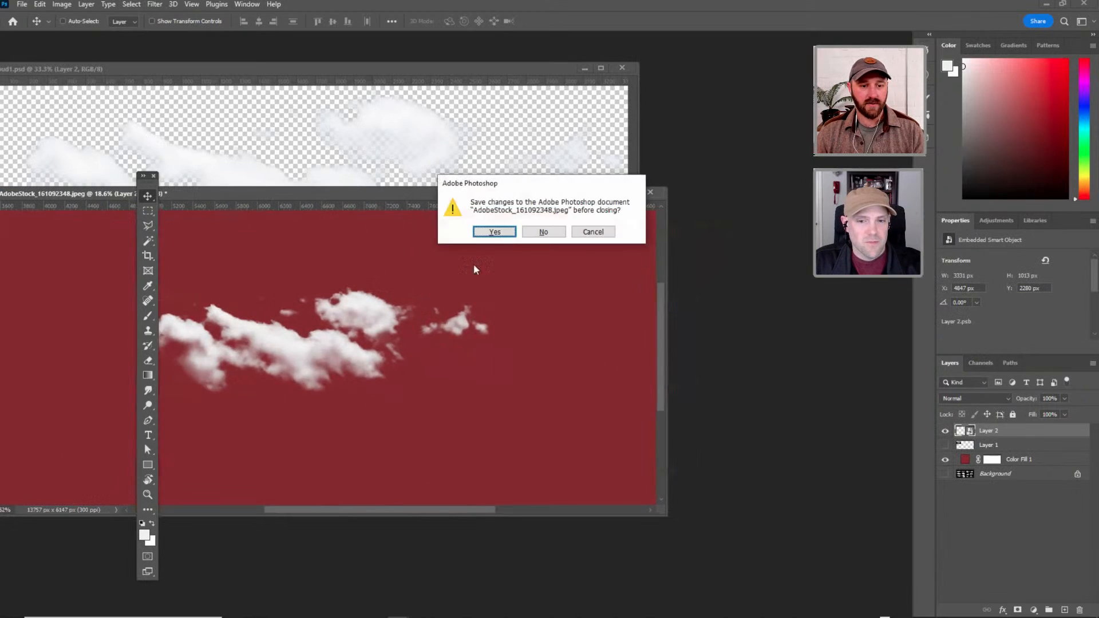
pyautogui.click(542, 232)
pyautogui.hotkey('ctrl', 'w')
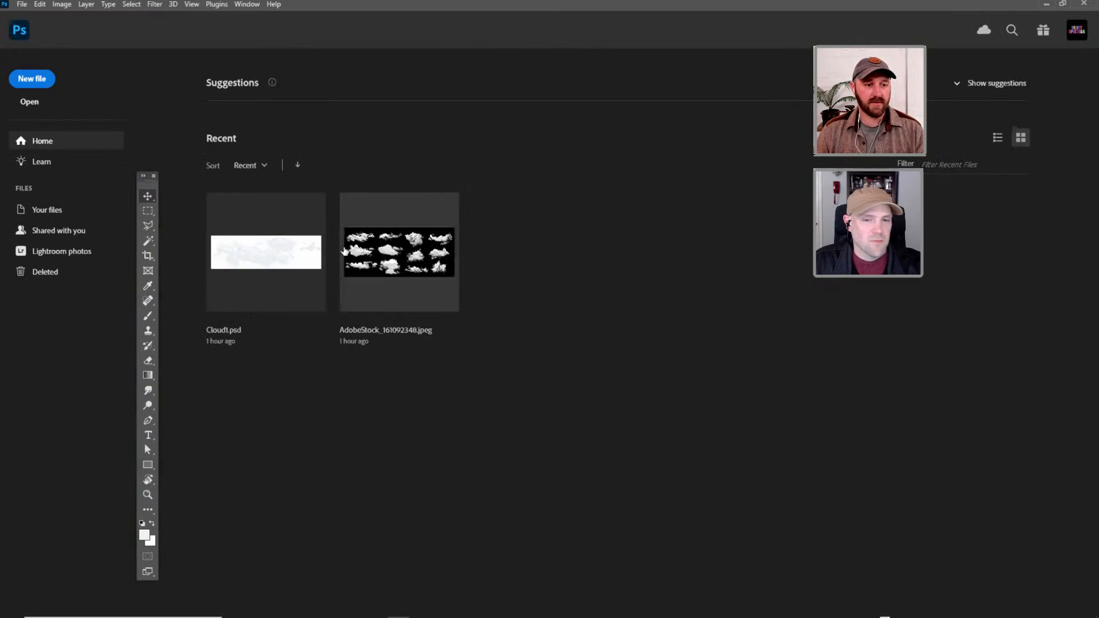
# Create a new document measuring 200 by 200 pixels.
pyautogui.click(42, 80)
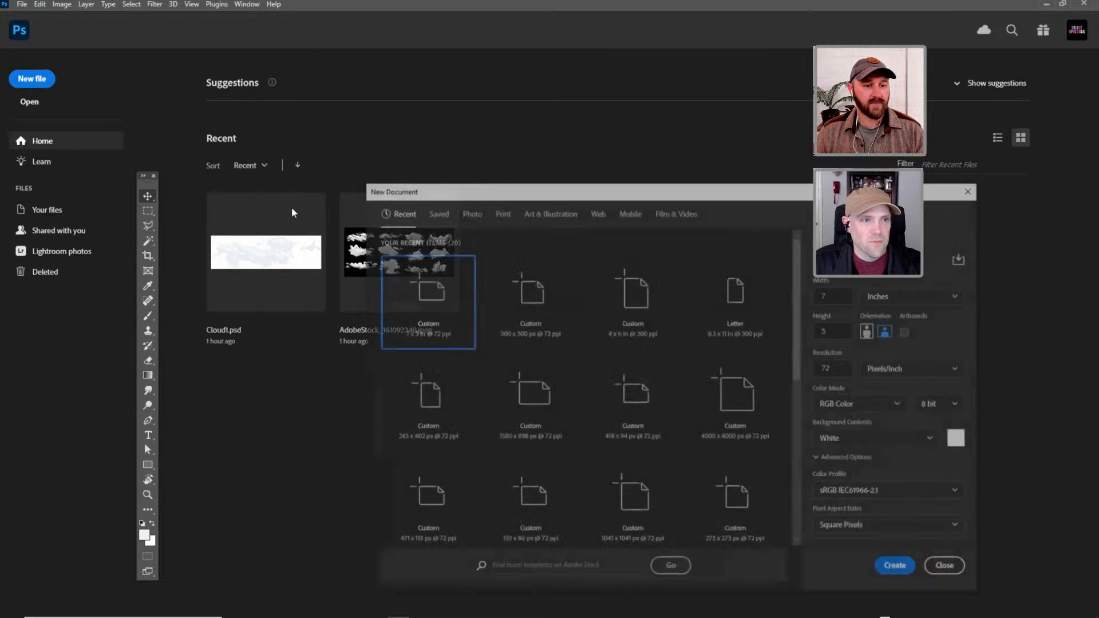
pyautogui.click(885, 294)
pyautogui.click(880, 312)
pyautogui.doubleClick(836, 294)
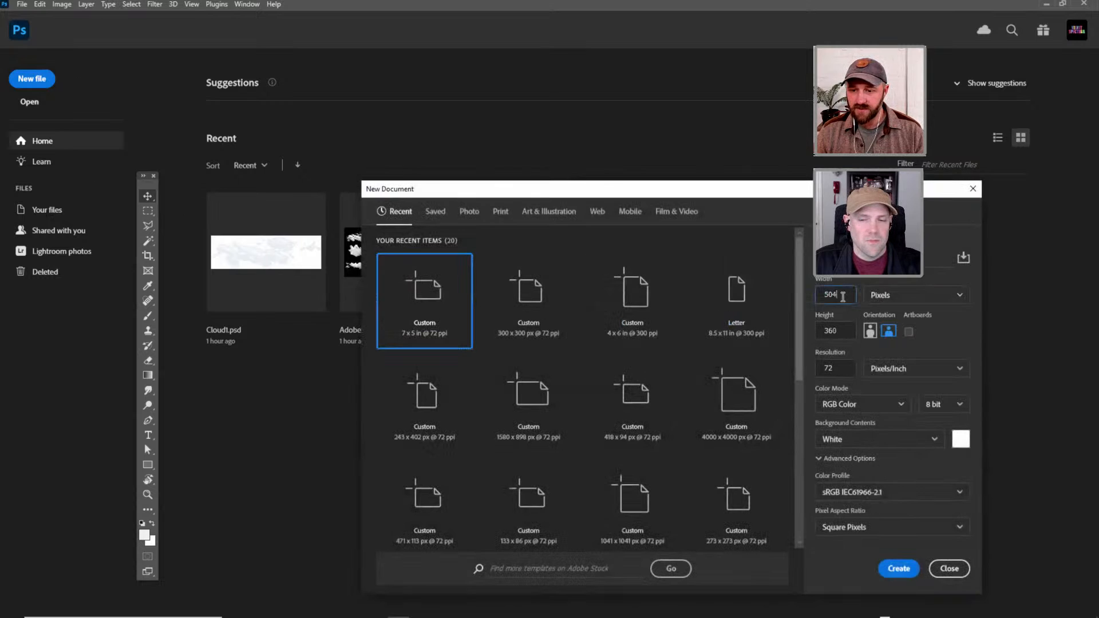
pyautogui.write('20')
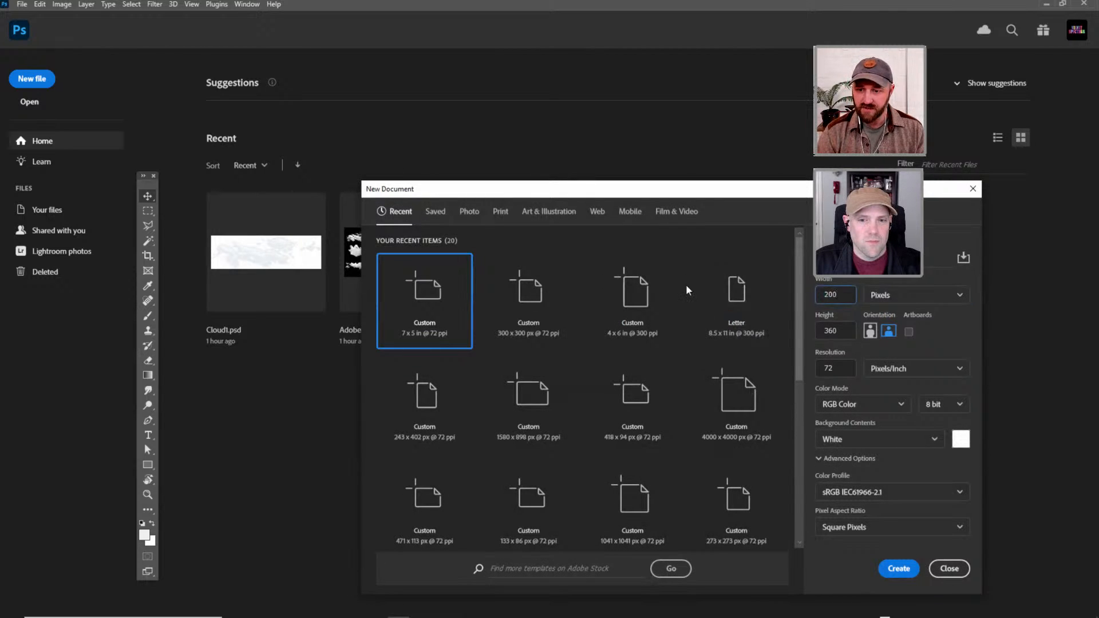
pyautogui.write('0')
pyautogui.press('Tab')
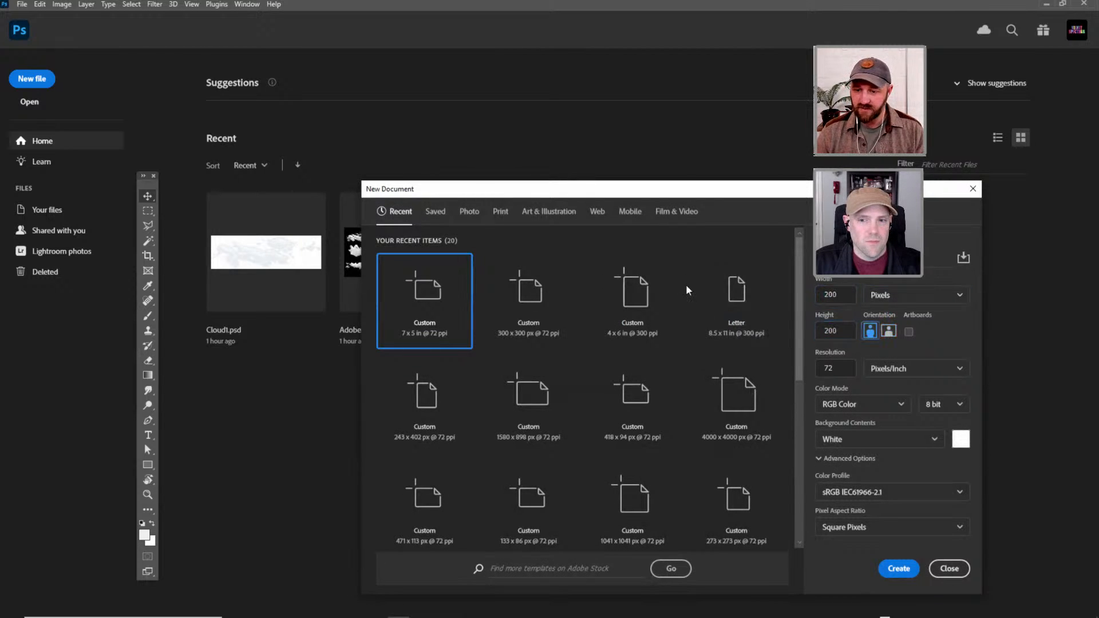
pyautogui.click(898, 569)
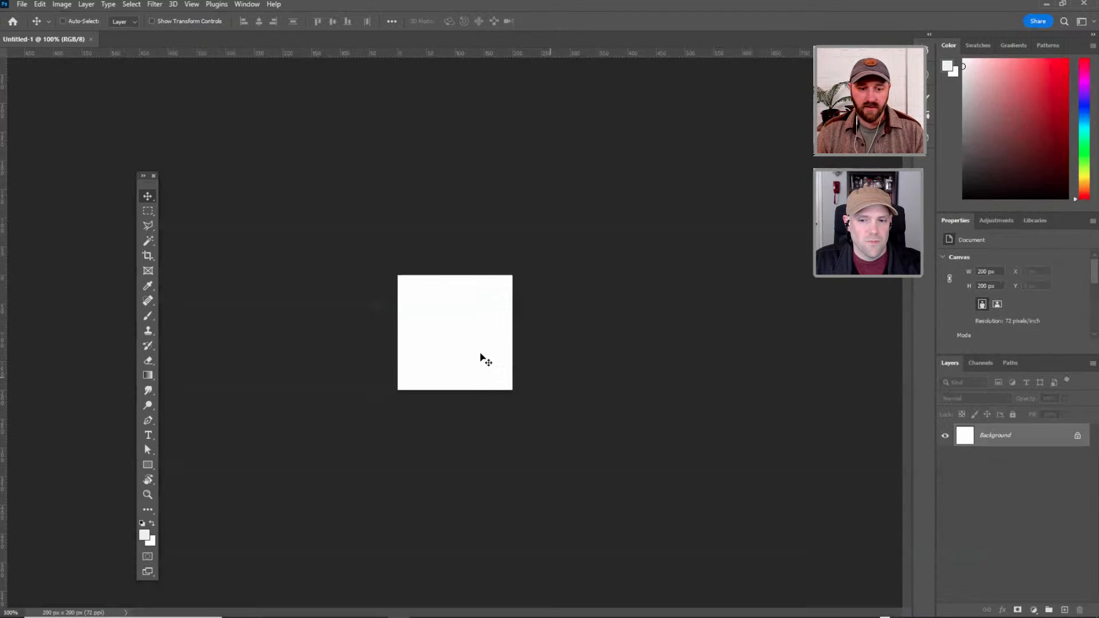
# Draw a circle about 179 px in diameter with the Ellipse tool, nearly filling the canvas.
pyautogui.press('t')
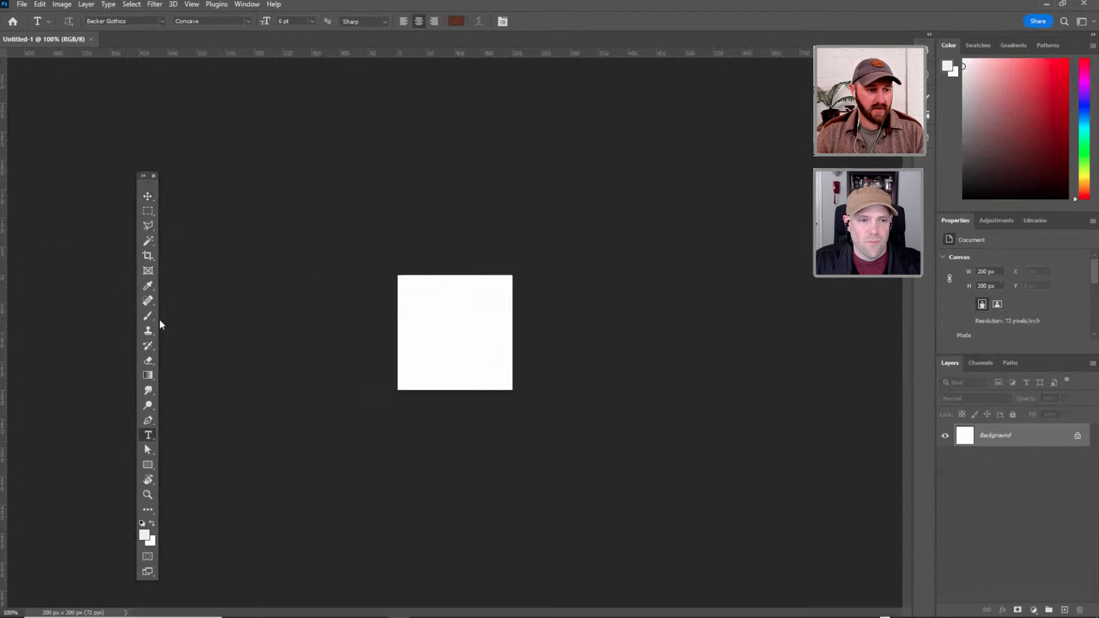
pyautogui.click(150, 466)
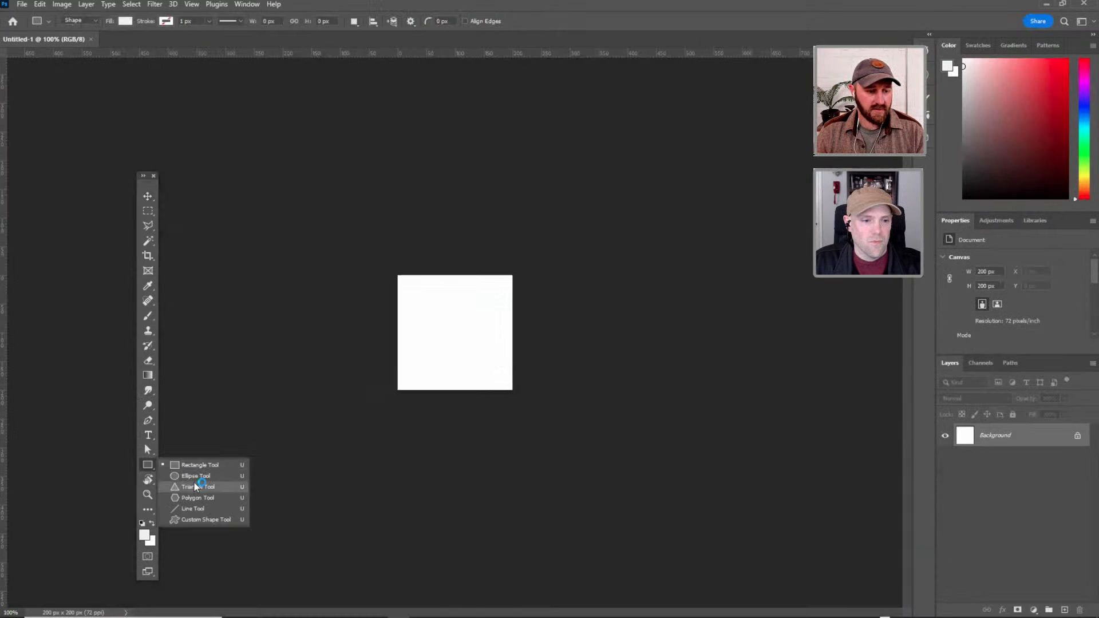
pyautogui.click(200, 473)
pyautogui.rightClick(149, 465)
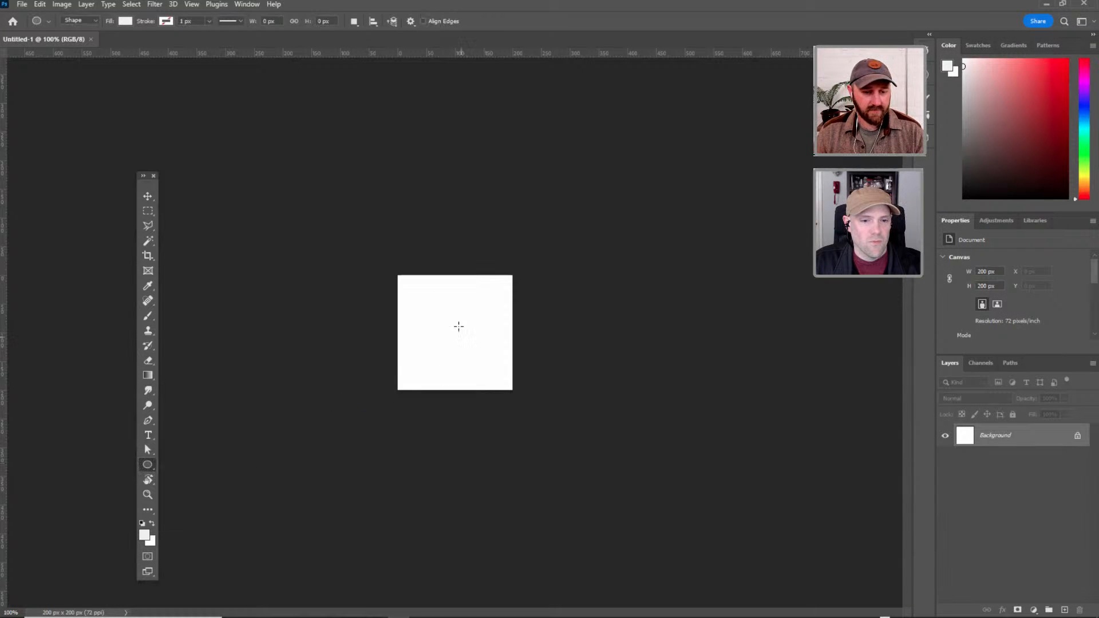
pyautogui.click(415, 290)
pyautogui.click(568, 228)
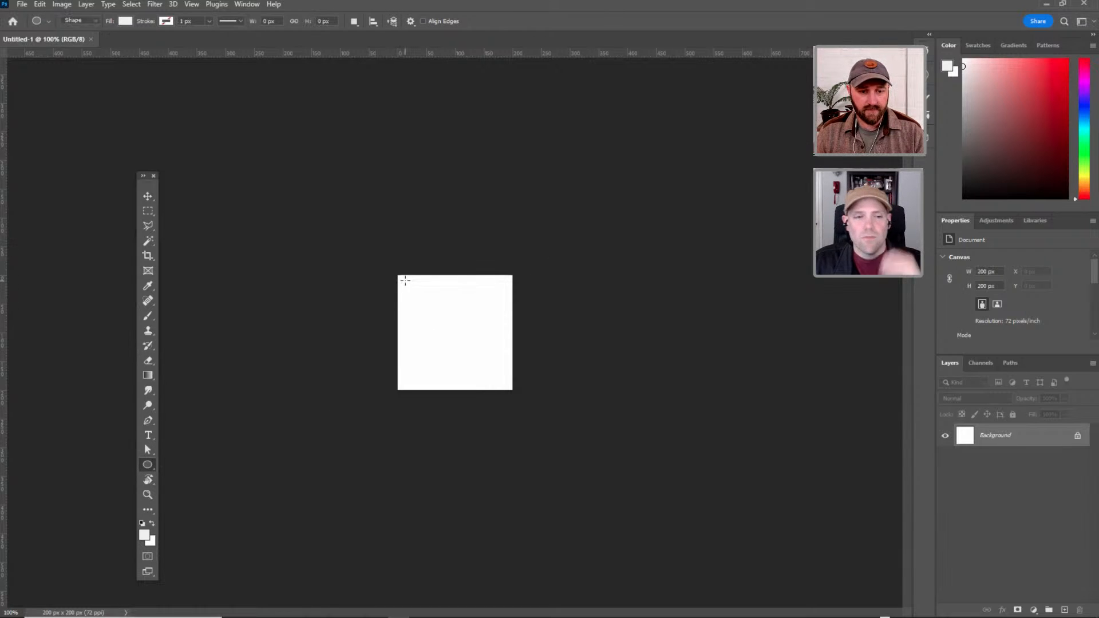
pyautogui.moveTo(405, 280); pyautogui.dragTo(506, 384)
pyautogui.press('v')
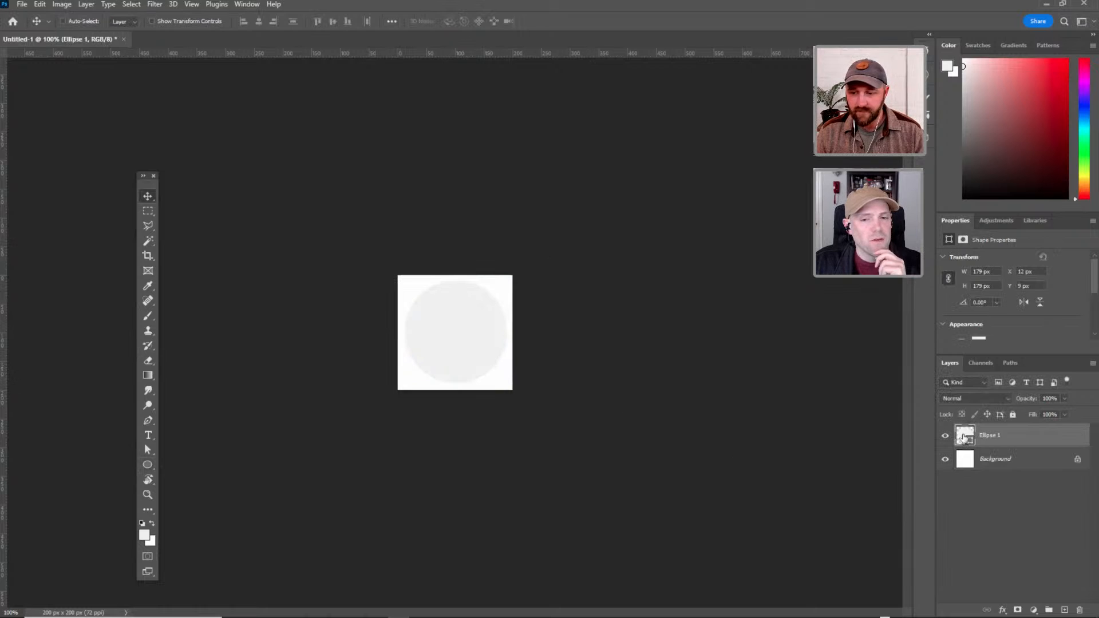
# Check the circle with the Background layer hidden, restore that layer, and fill the circle with red ac1212.
pyautogui.click(947, 460)
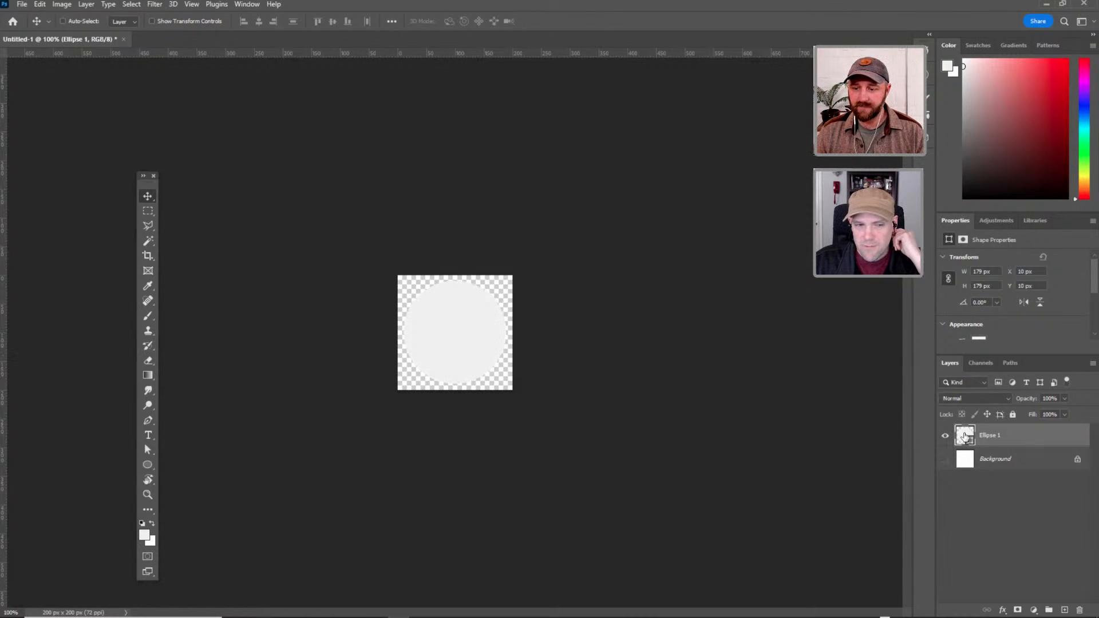
pyautogui.click(947, 460)
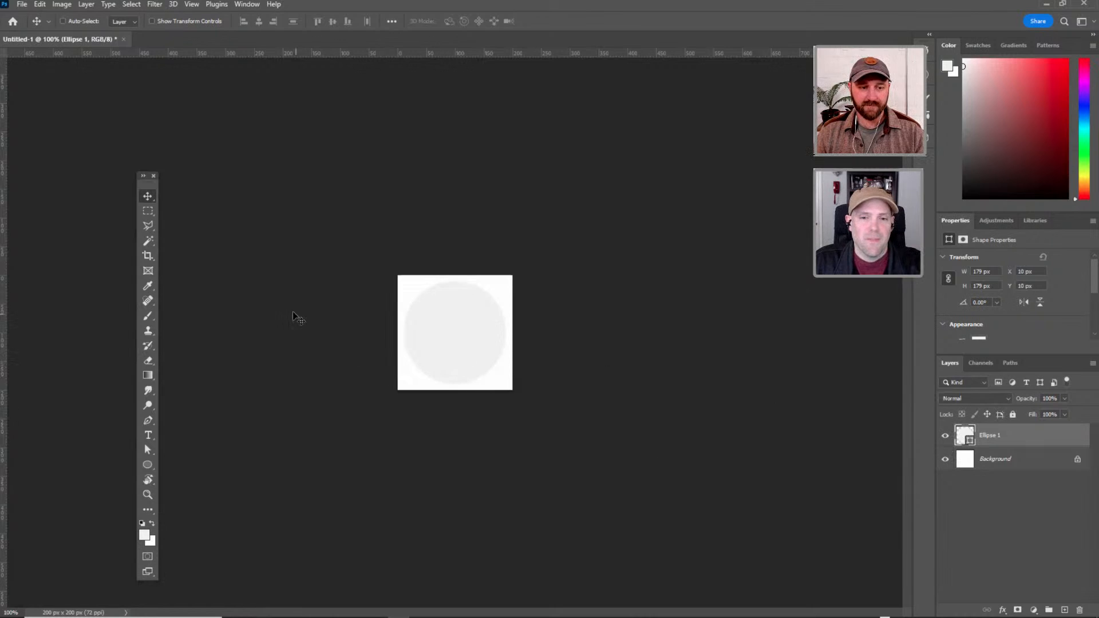
pyautogui.doubleClick(961, 437)
pyautogui.write('951212')
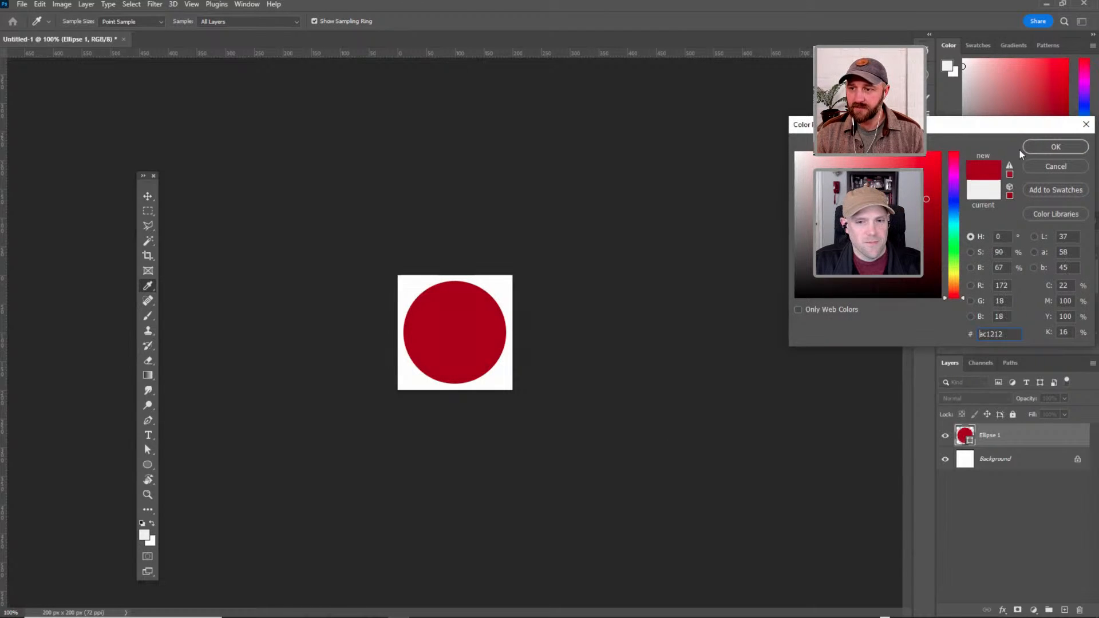
pyautogui.press('Return')
pyautogui.press('v')
# Add a new text layer reading "SPIN ME" with the Type tool near the canvas's lower-left corner.
pyautogui.press('t')
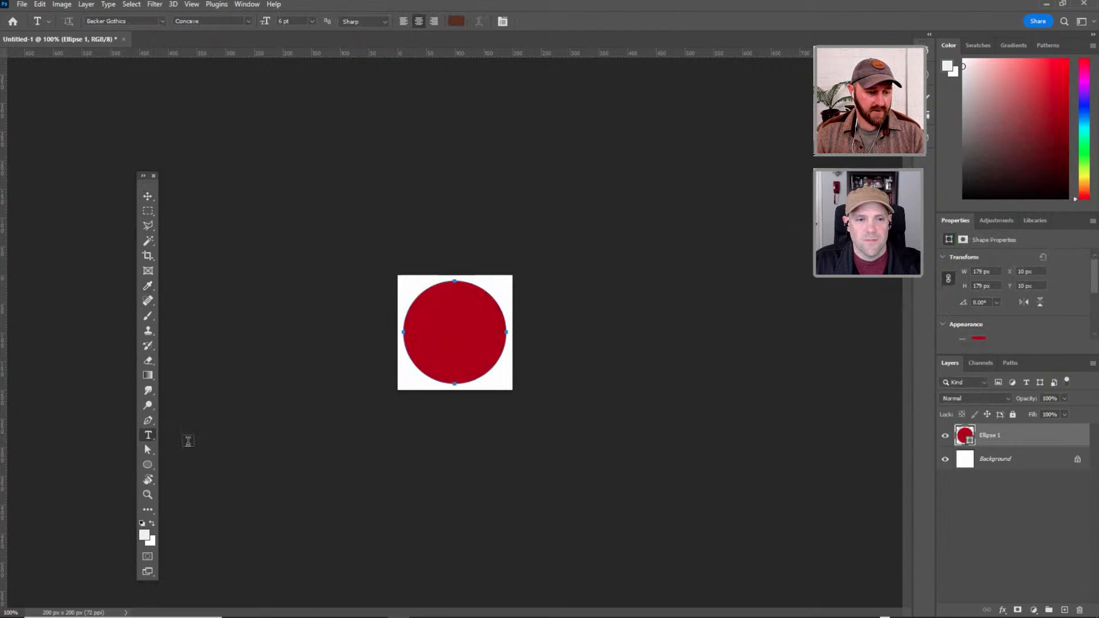
pyautogui.click(410, 373)
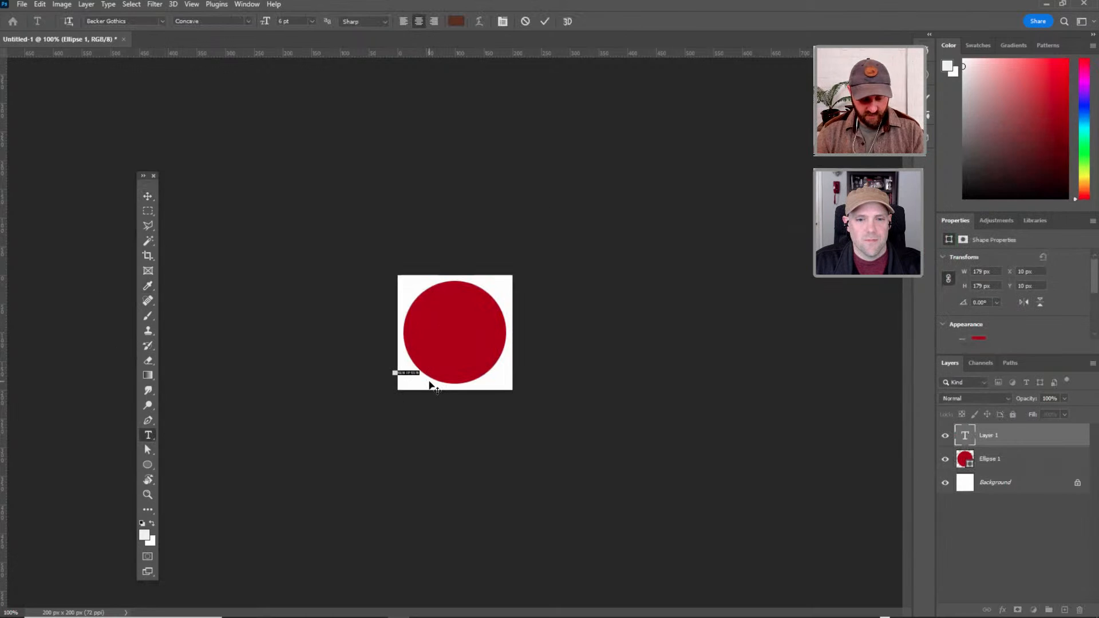
pyautogui.write('asdf')
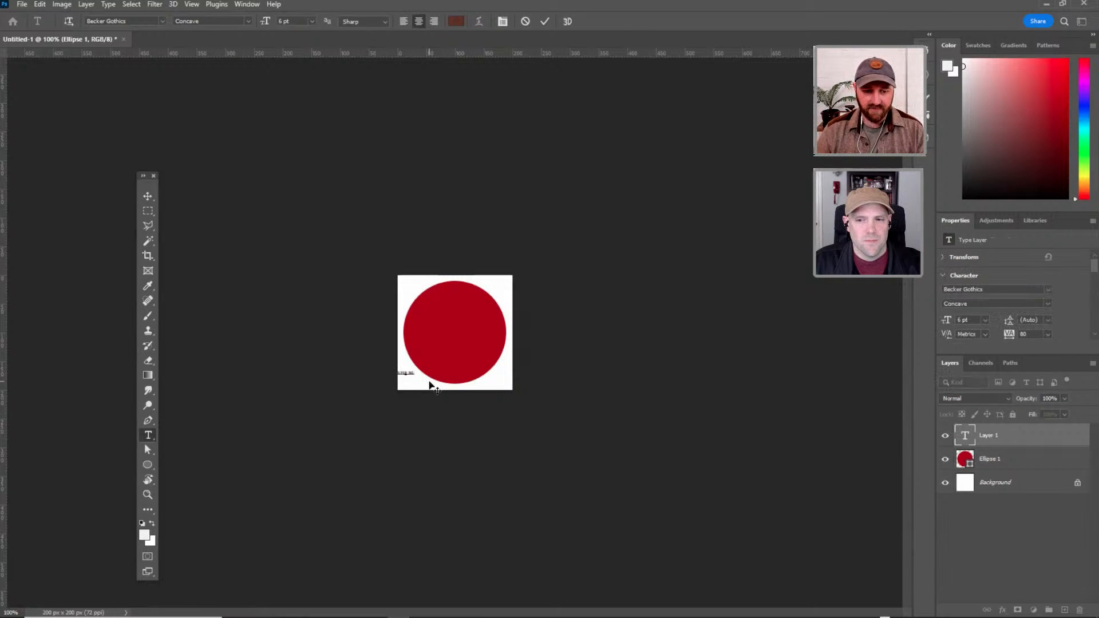
pyautogui.click(965, 439)
# Scale the SPIN ME text up to about 37 pt, spanning the circle's width, and centre it on the red circle.
pyautogui.press('v')
pyautogui.moveTo(416, 397); pyautogui.dragTo(507, 295)
pyautogui.hotkey('ctrl', 't')
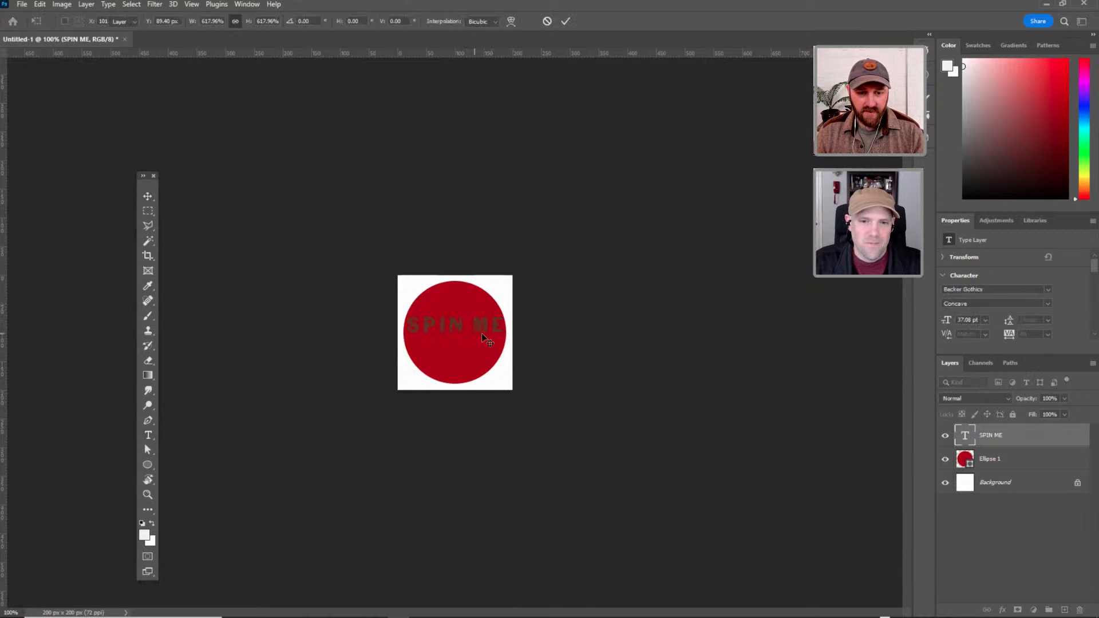
pyautogui.press('Return')
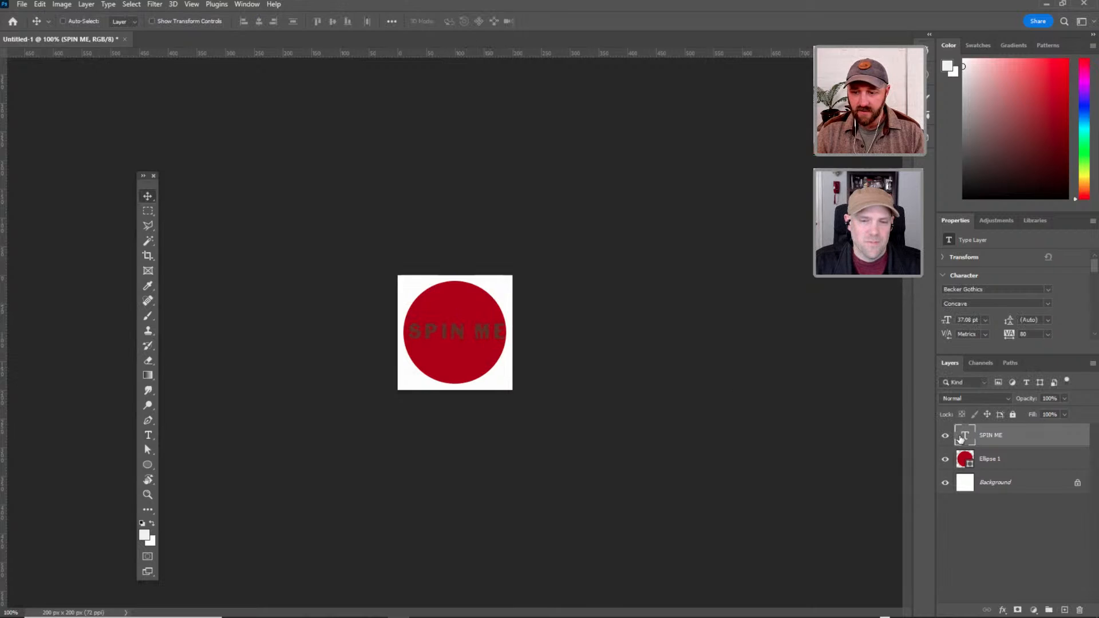
# Recolour the SPIN ME text with the warm off-white e9e0d3.
pyautogui.doubleClick(960, 437)
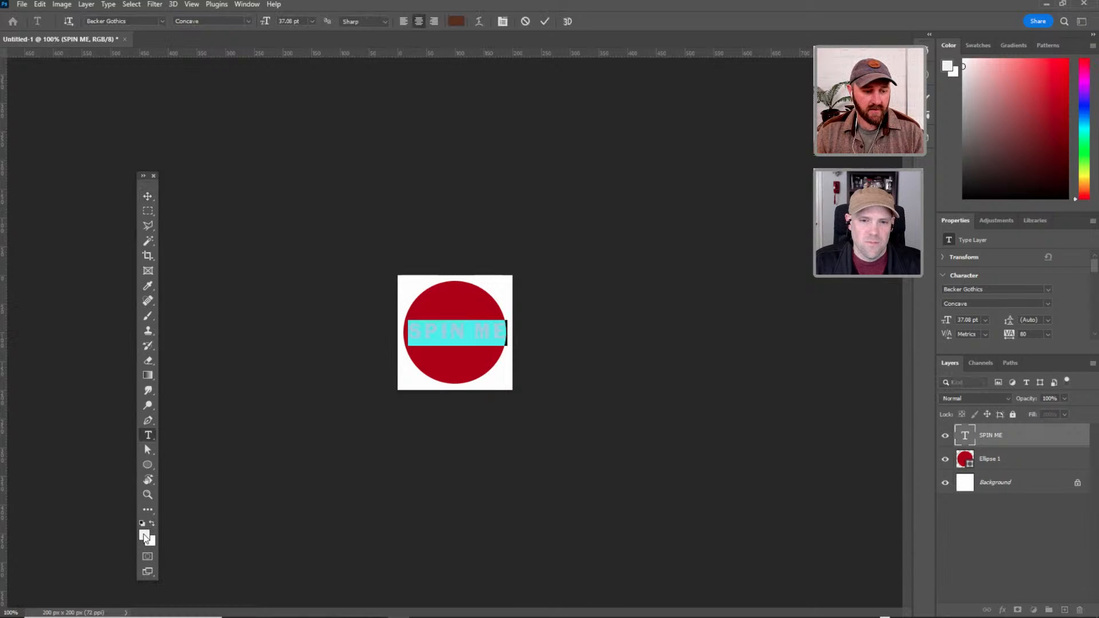
pyautogui.click(144, 535)
pyautogui.moveTo(814, 168); pyautogui.dragTo(804, 167)
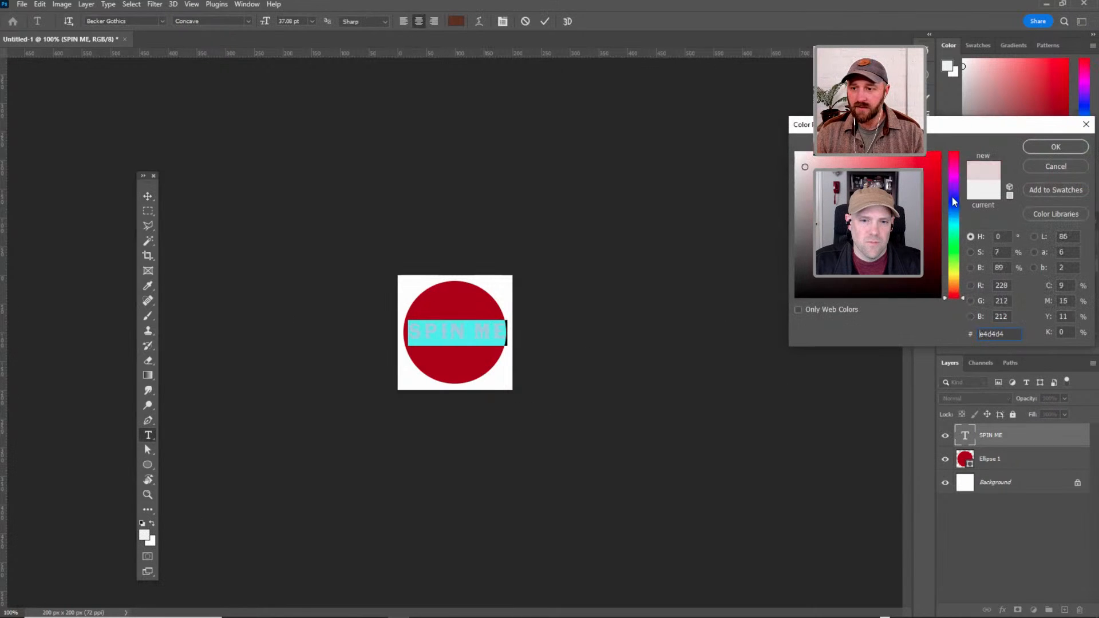
pyautogui.moveTo(953, 274); pyautogui.dragTo(953, 283)
pyautogui.click(816, 163)
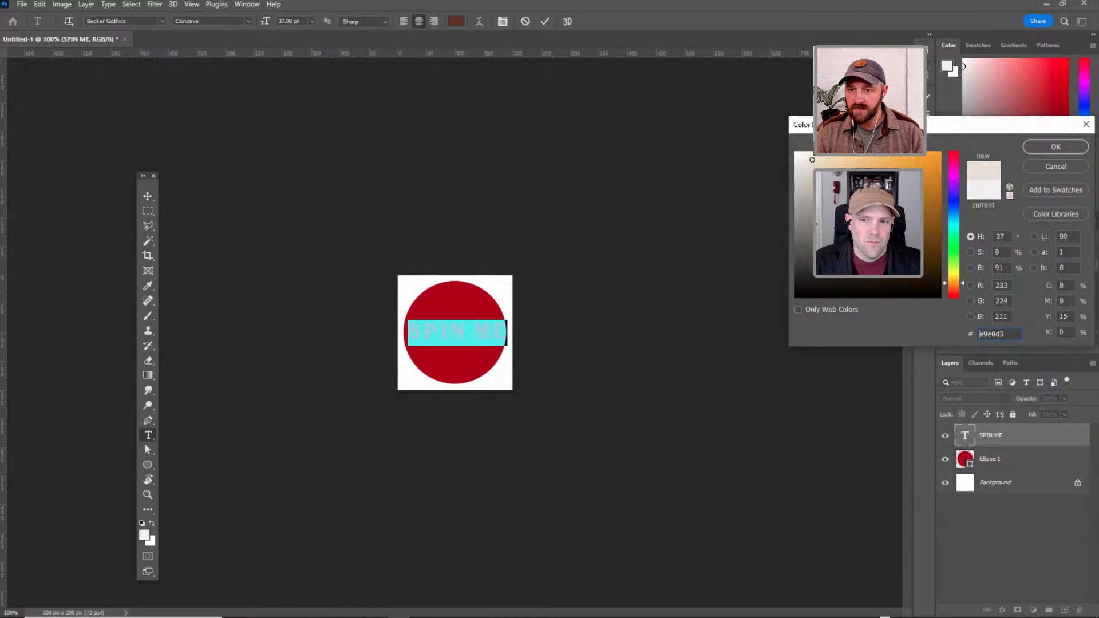
pyautogui.click(1055, 147)
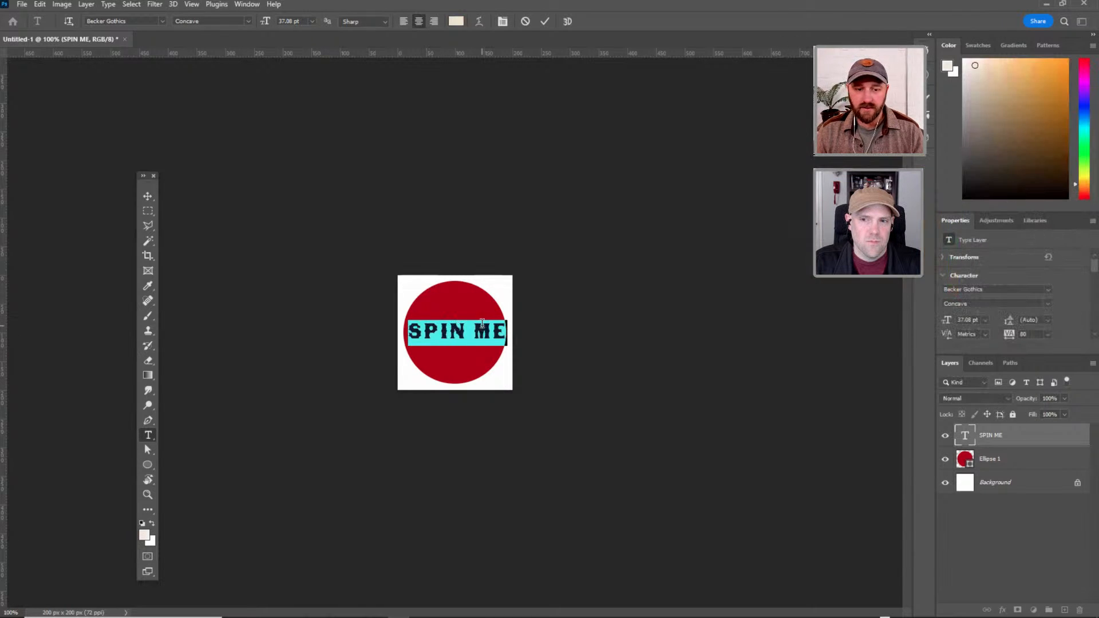
# Break the text into two lines, SPIN above ME, and tighten its leading to 30.96 pt.
pyautogui.click(465, 330)
pyautogui.press('Return')
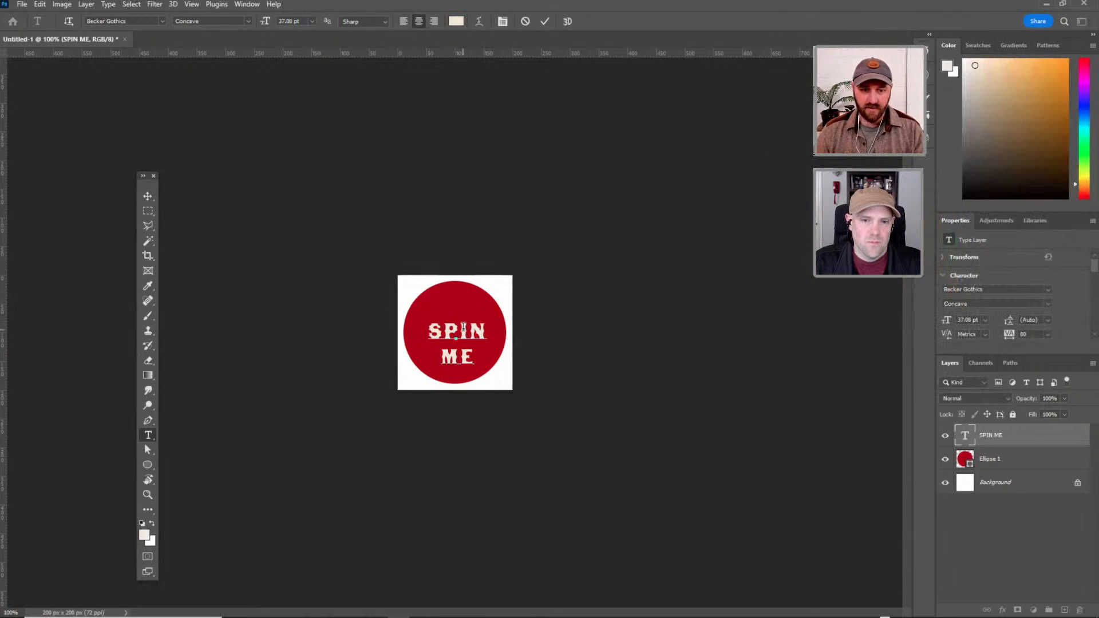
pyautogui.hotkey('ctrl', 'a')
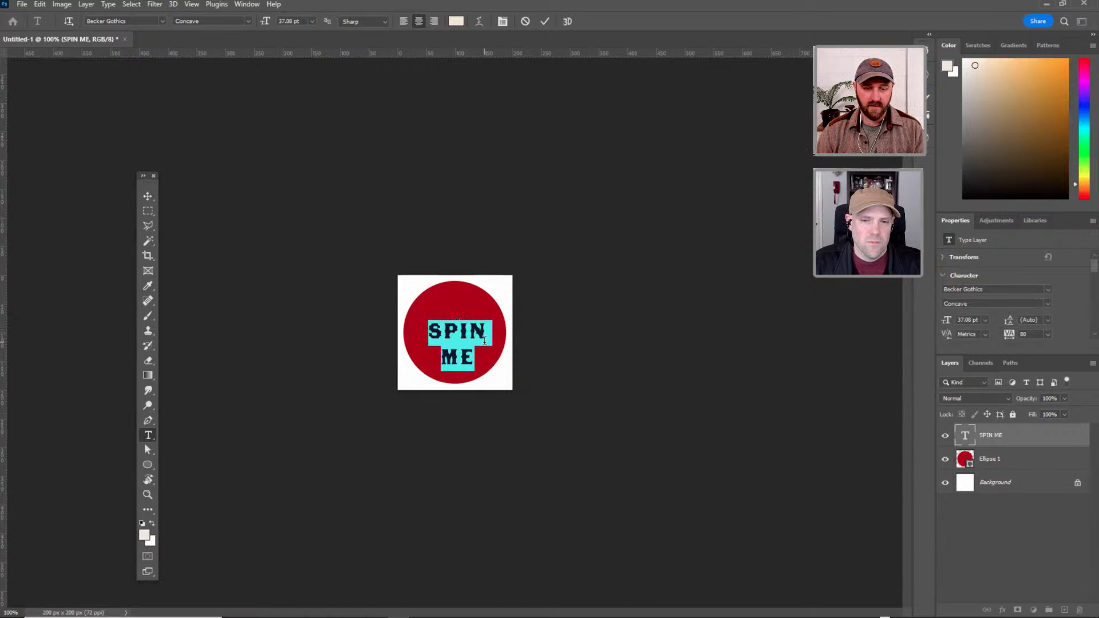
pyautogui.hotkey('alt', 'Up')
pyautogui.hotkey('alt', 'Up')
pyautogui.hotkey('alt', 'Up')
pyautogui.hotkey('alt', 'Up')
pyautogui.hotkey('alt', 'Up')
pyautogui.hotkey('alt', 'Up')
pyautogui.hotkey('alt', 'Up')
pyautogui.hotkey('alt', 'Up')
pyautogui.hotkey('alt', 'Down')
pyautogui.hotkey('alt', 'Down')
pyautogui.hotkey('alt', 'Down')
pyautogui.hotkey('alt', 'Down')
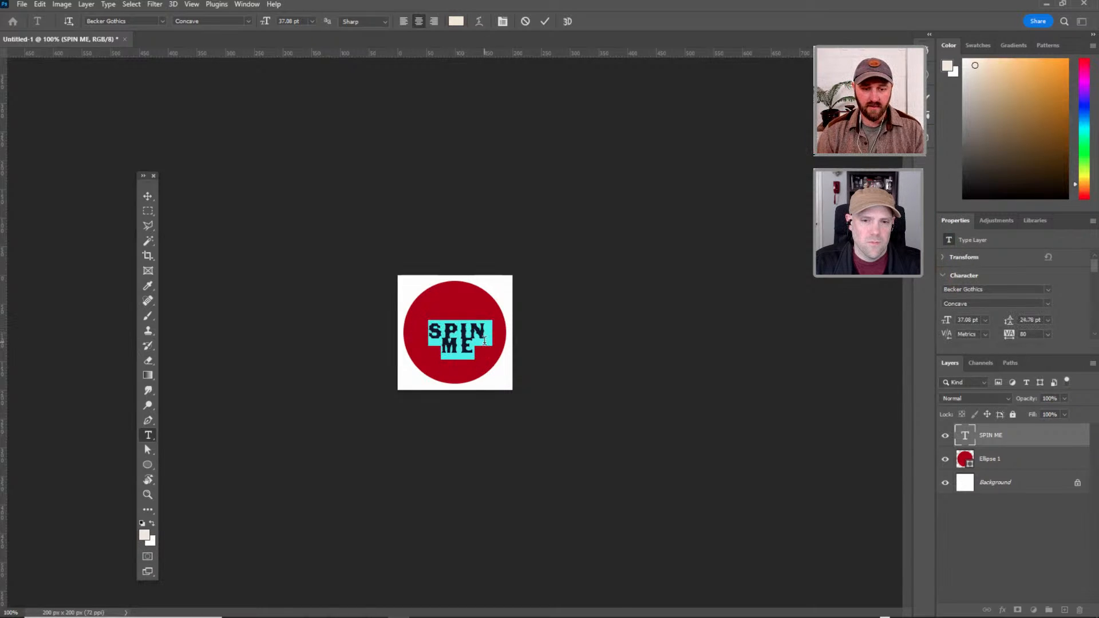
pyautogui.hotkey('alt', 'Down')
pyautogui.hotkey('alt', 'Down')
pyautogui.hotkey('alt', 'Down')
pyautogui.hotkey('ctrl', 'Return')
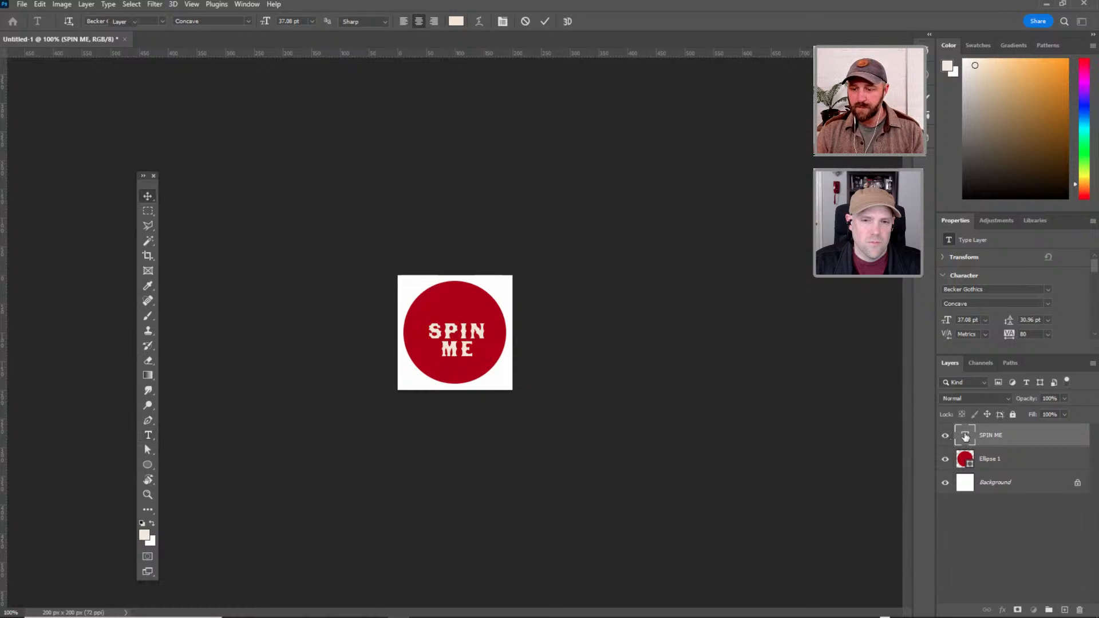
# Enlarge the two-line SPIN ME text to about 47 pt with Free Transform and nudge it to the circle's centre.
pyautogui.hotkey('ctrl', 't')
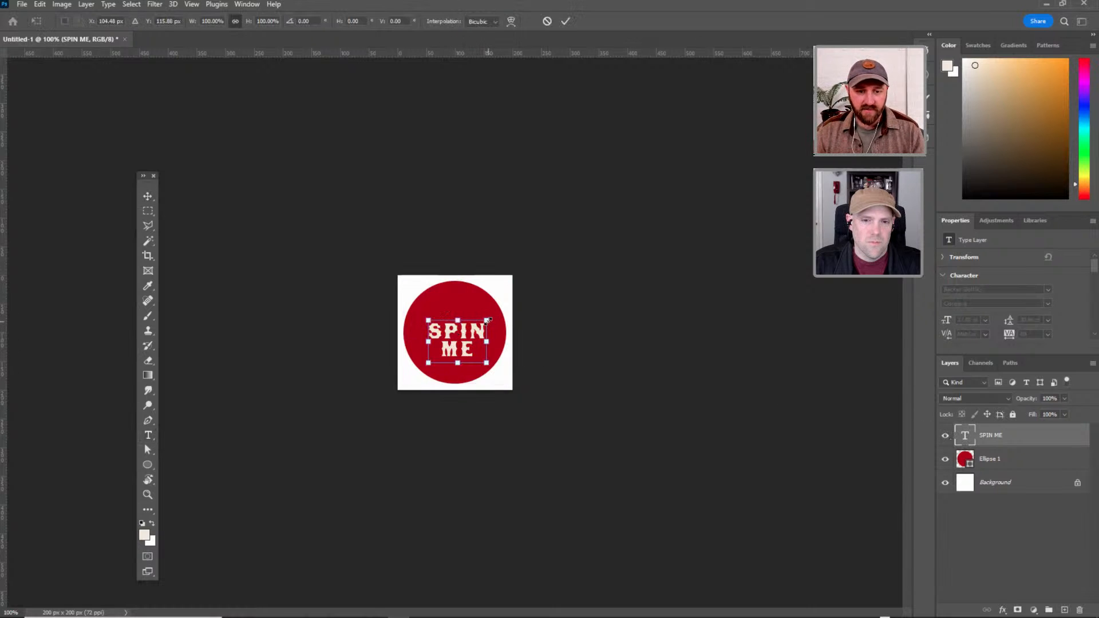
pyautogui.moveTo(492, 324); pyautogui.dragTo(496, 310)
pyautogui.press('Return')
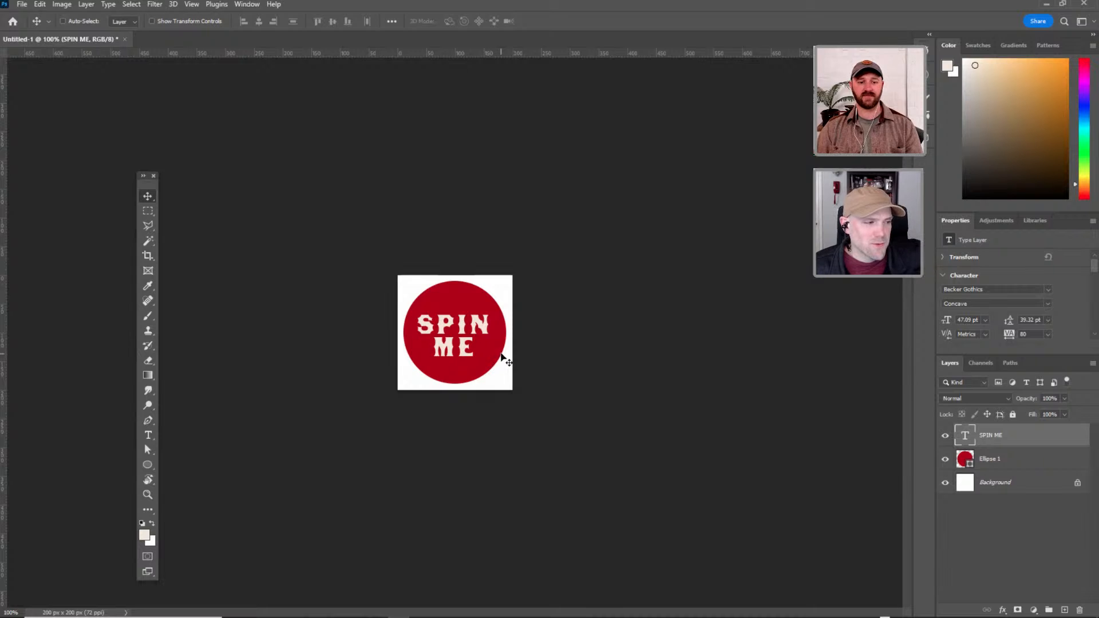
pyautogui.press('Right')
pyautogui.press('Right')
pyautogui.press('Up')
pyautogui.press('Up')
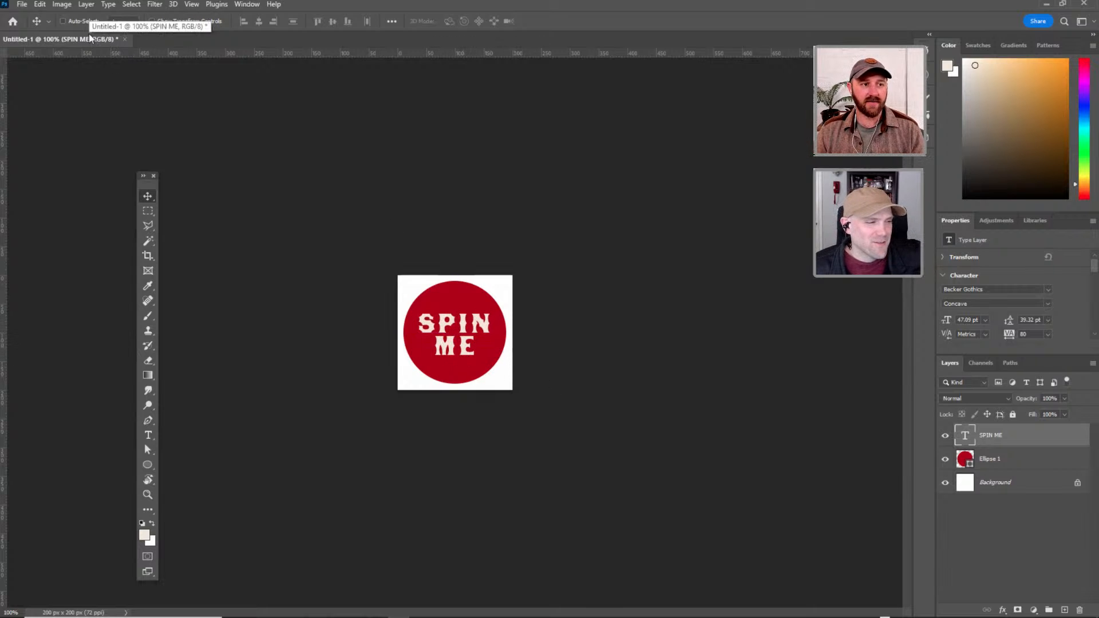
# Float the document in its own window and replace the button text with "TAP ME" on two lines.
pyautogui.moveTo(93, 42); pyautogui.dragTo(482, 231)
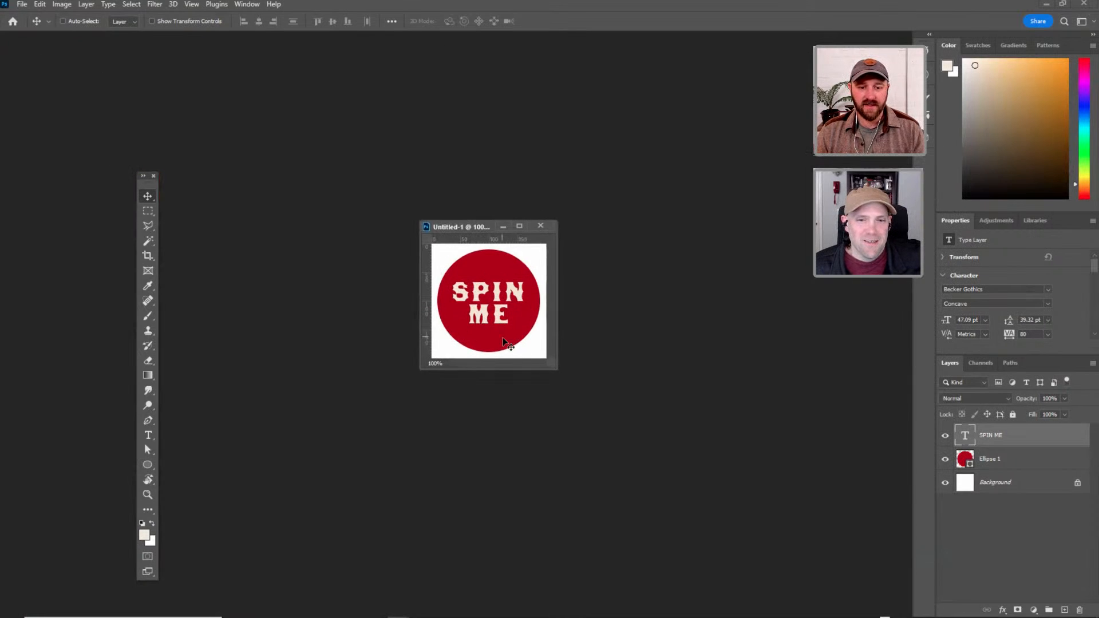
pyautogui.doubleClick(966, 437)
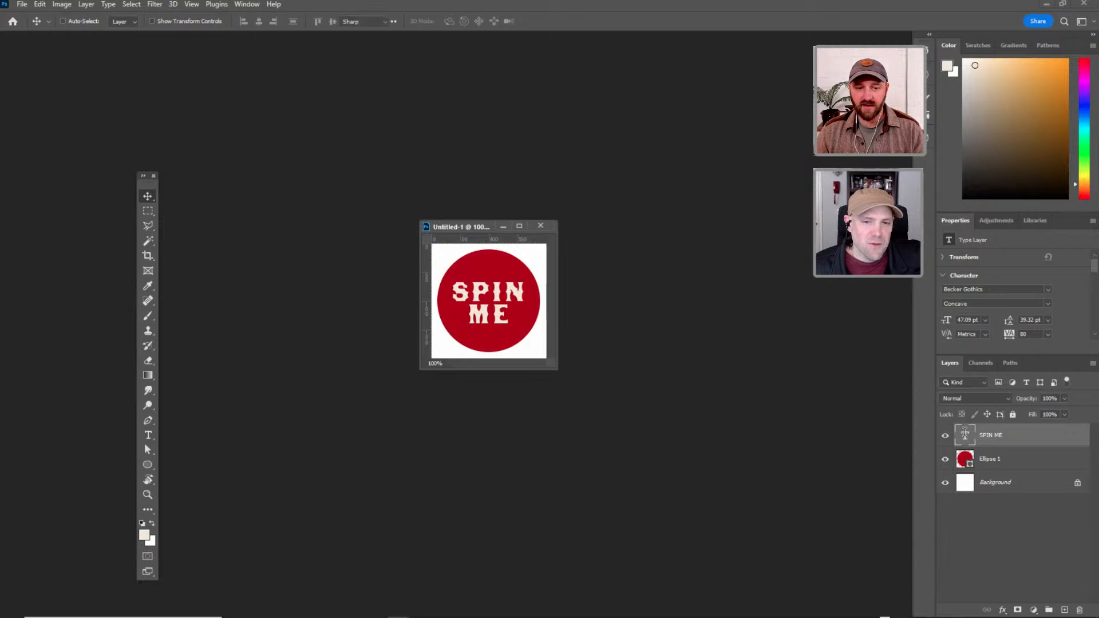
pyautogui.write('TAP')
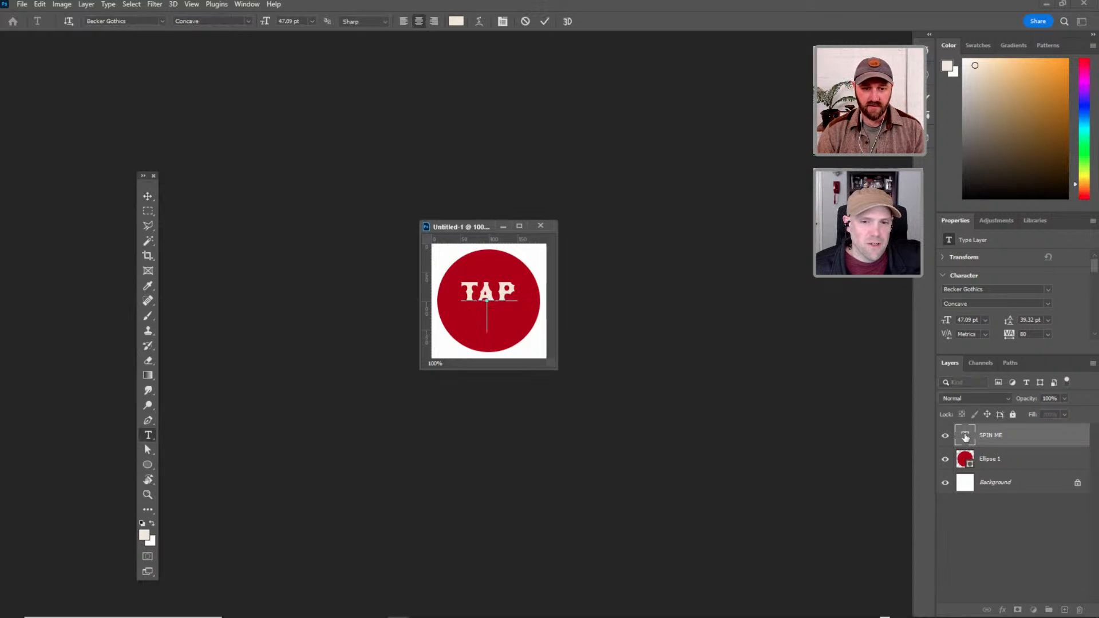
pyautogui.press('Return')
pyautogui.write('ME')
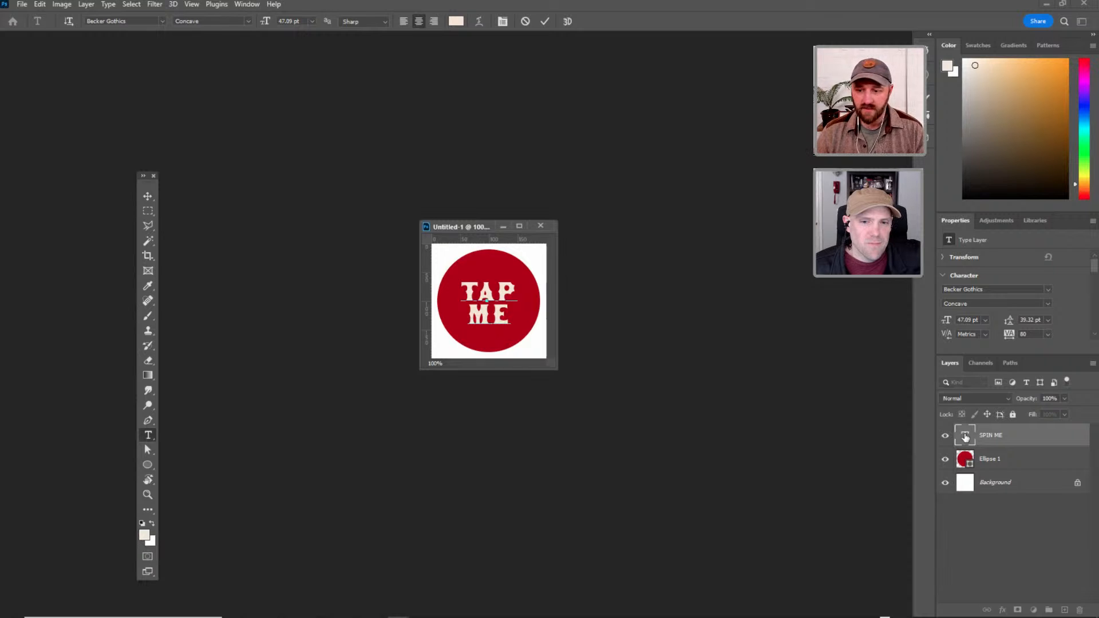
pyautogui.click(965, 437)
pyautogui.press('v')
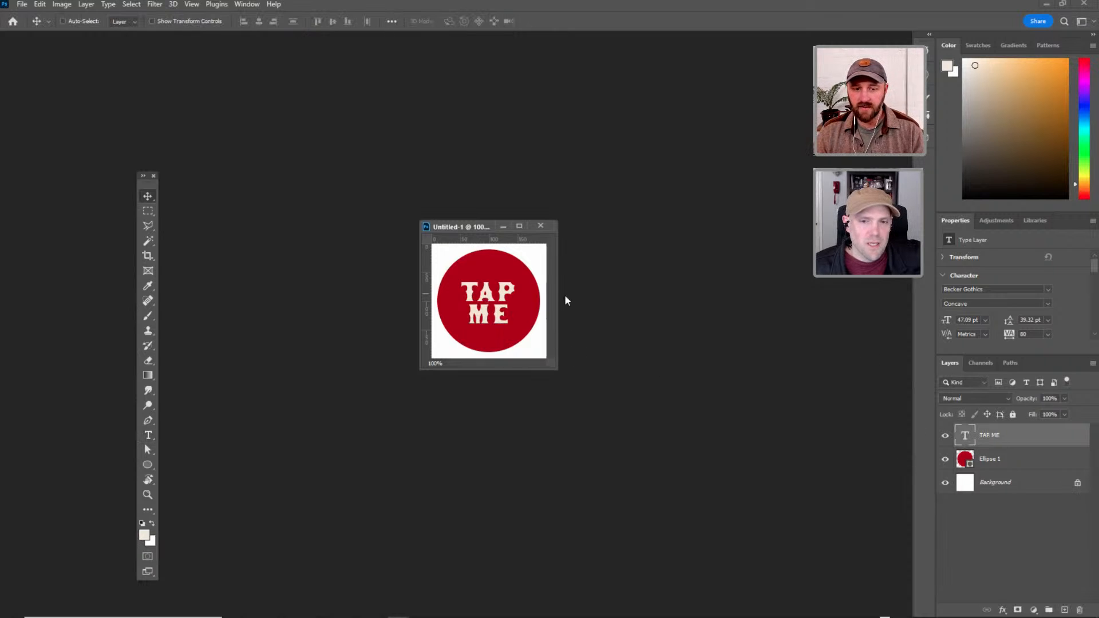
# Enlarge the TAP ME text to about 56 pt with Free Transform, keeping it centred in the circle.
pyautogui.hotkey('ctrl', 't')
pyautogui.moveTo(516, 278); pyautogui.dragTo(523, 271)
pyautogui.press('Return')
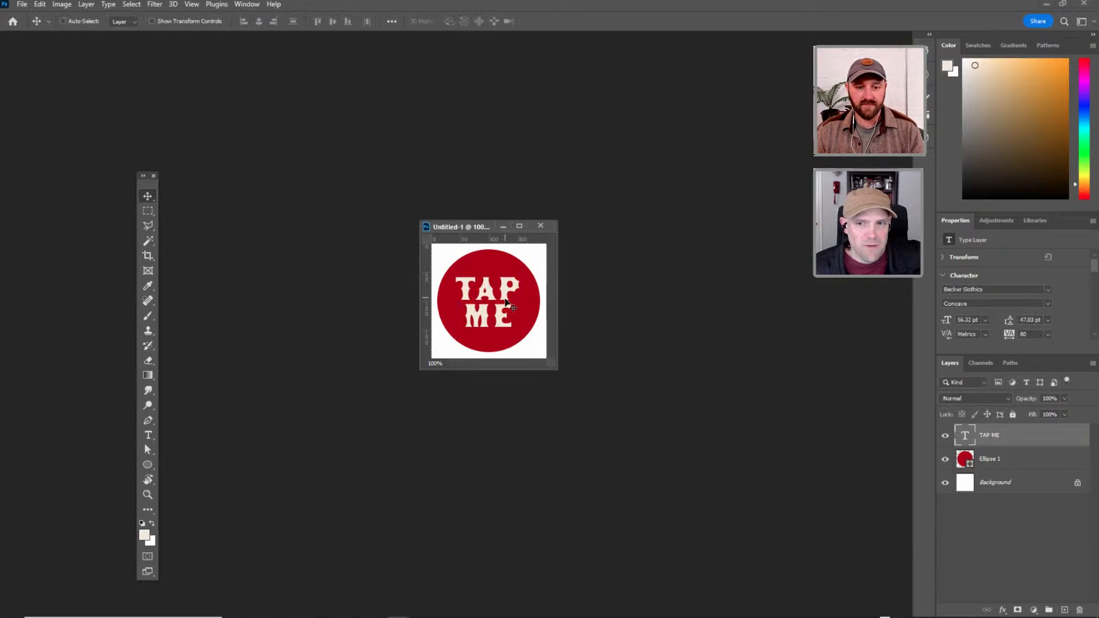
pyautogui.doubleClick(965, 436)
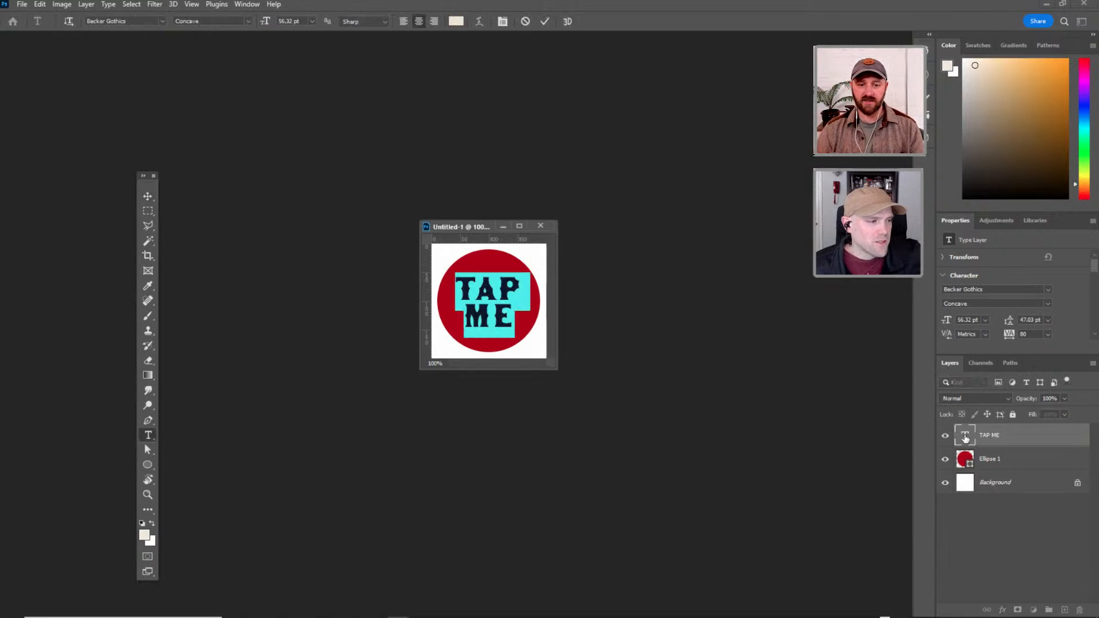
pyautogui.click(491, 310)
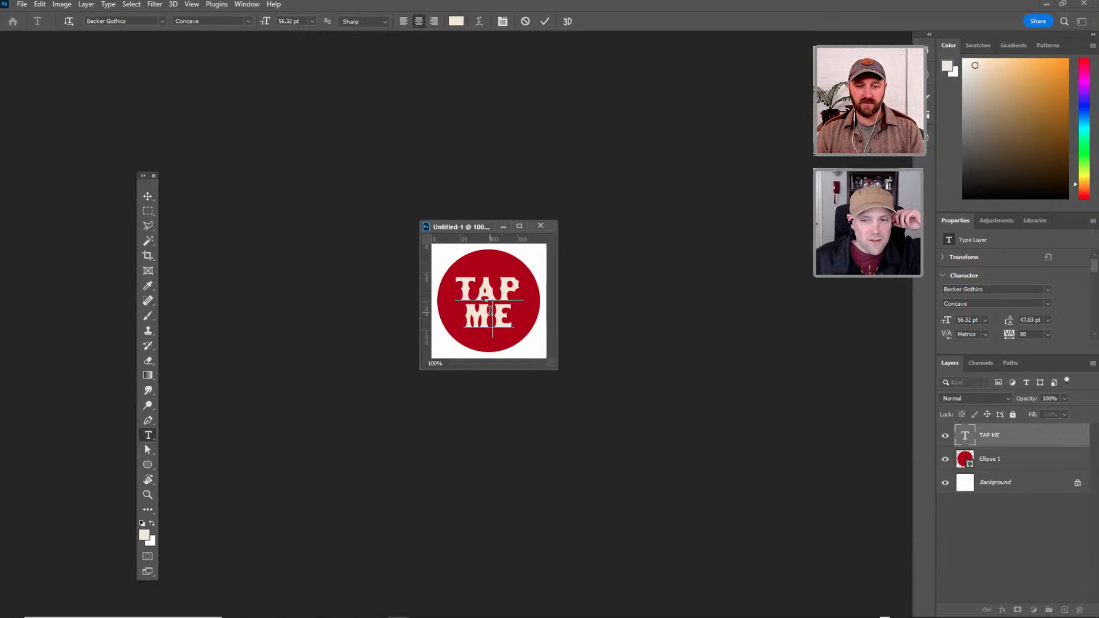
pyautogui.hotkey('ctrl', 'Left')
pyautogui.hotkey('ctrl', 'Left')
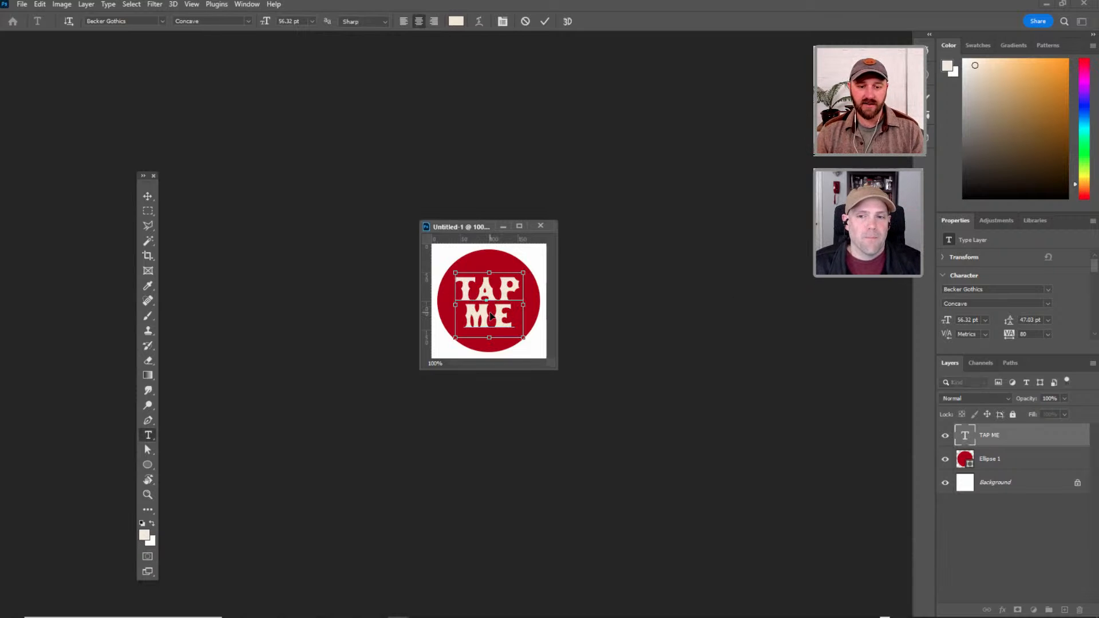
pyautogui.press('Escape')
pyautogui.press('v')
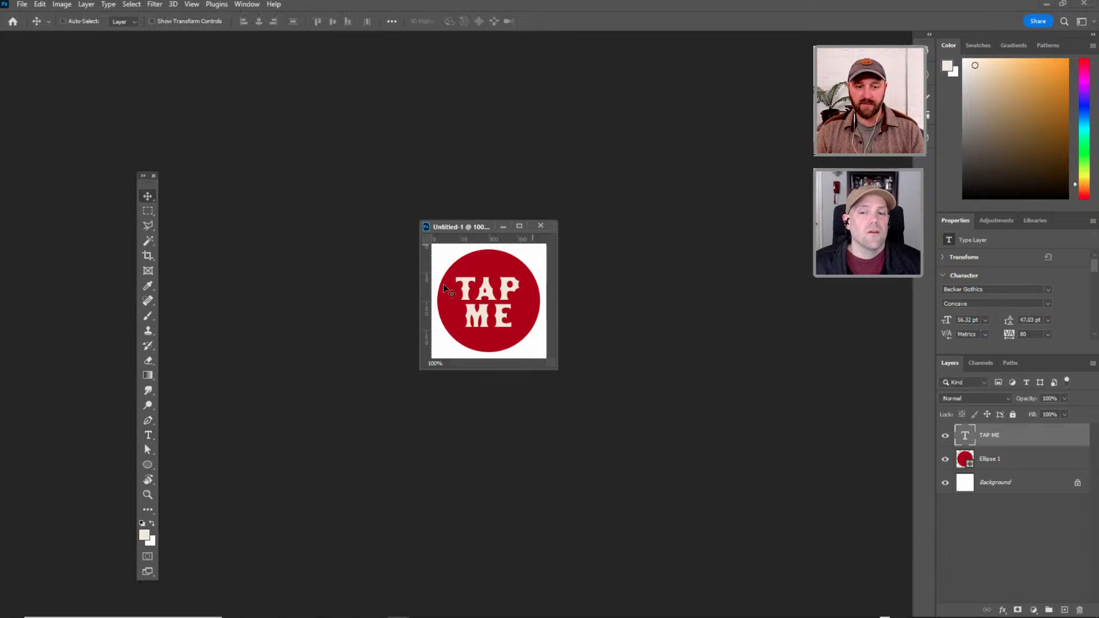
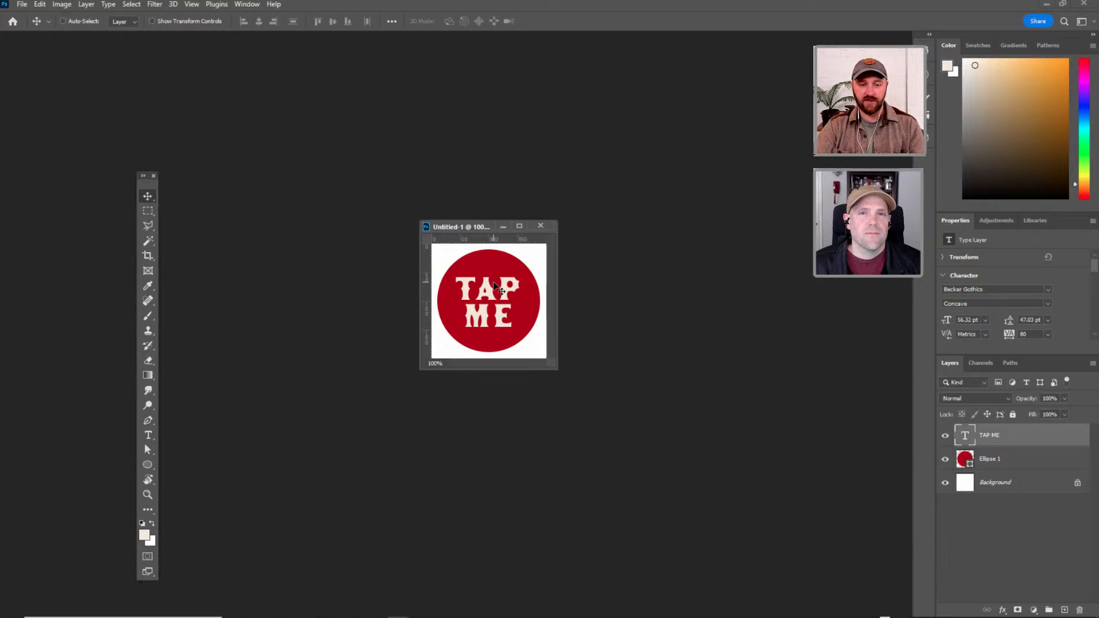
# Hide the white Background layer and save the document as Tap_Trigger in Photoshop format in the VELVET SPECTRUM ADOBE LIVE folder.
pyautogui.moveTo(461, 226); pyautogui.dragTo(470, 237)
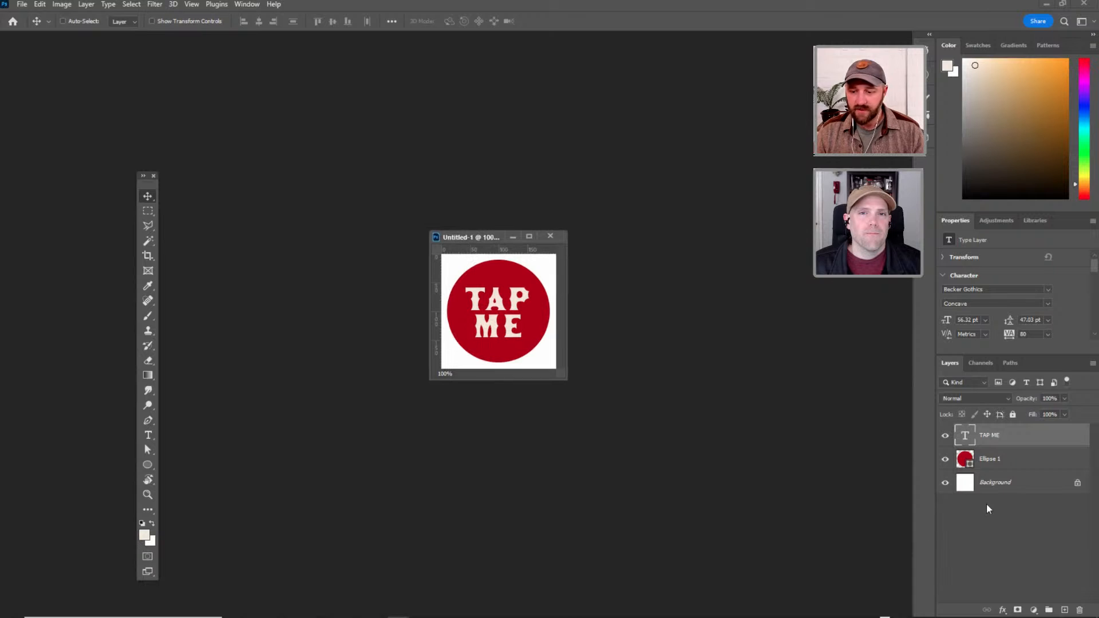
pyautogui.click(946, 482)
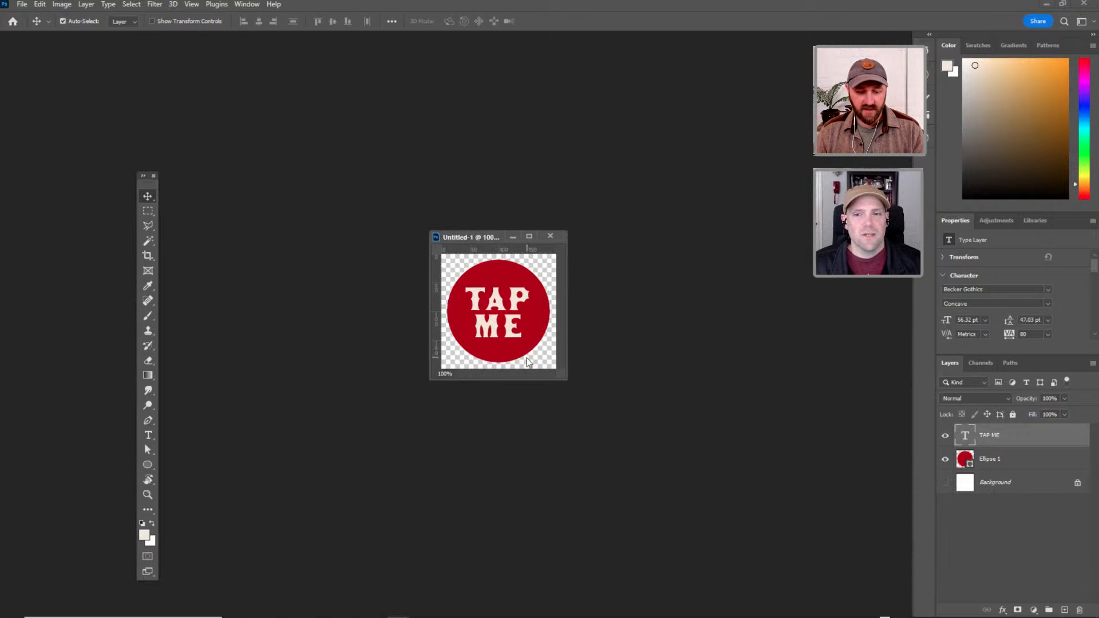
pyautogui.hotkey('ctrl', 'shift', 's')
pyautogui.write('Tap_Trigger')
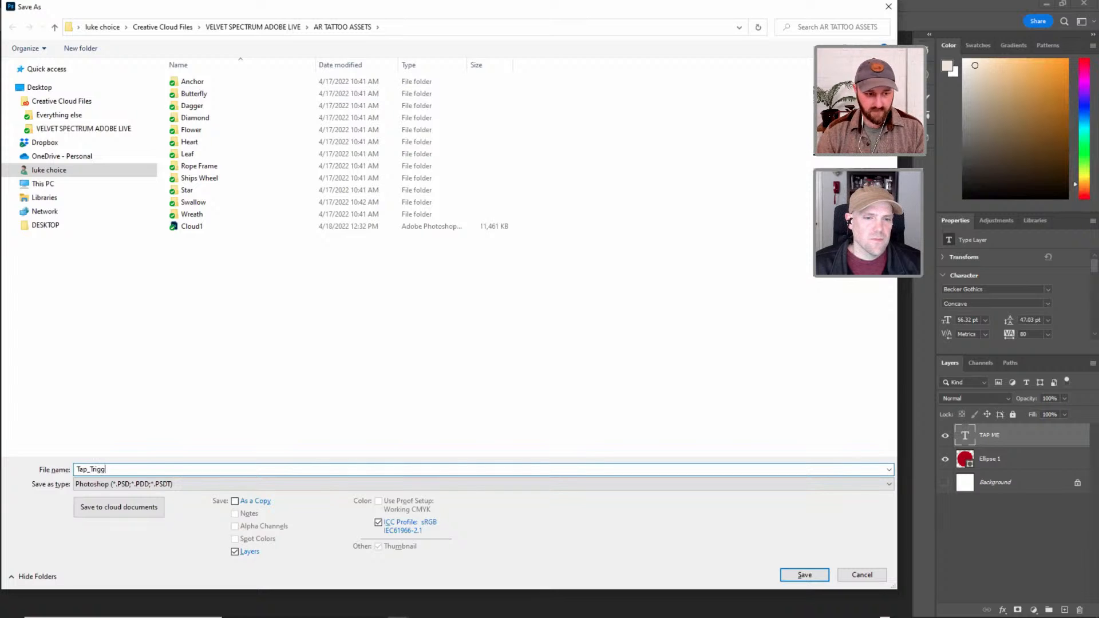
pyautogui.click(46, 101)
pyautogui.click(64, 128)
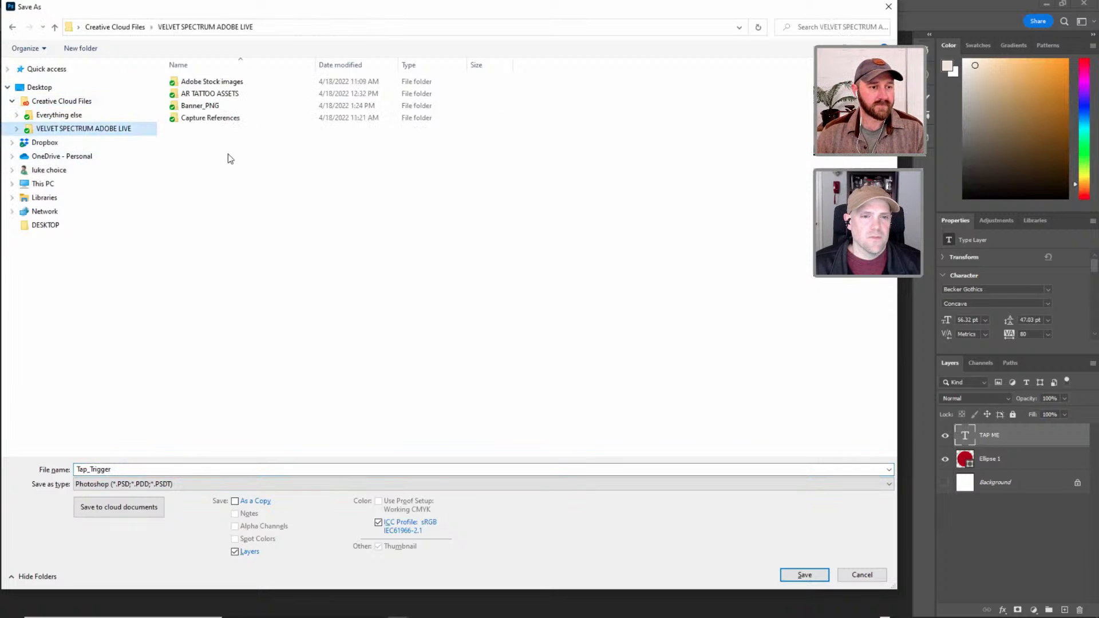
pyautogui.click(817, 577)
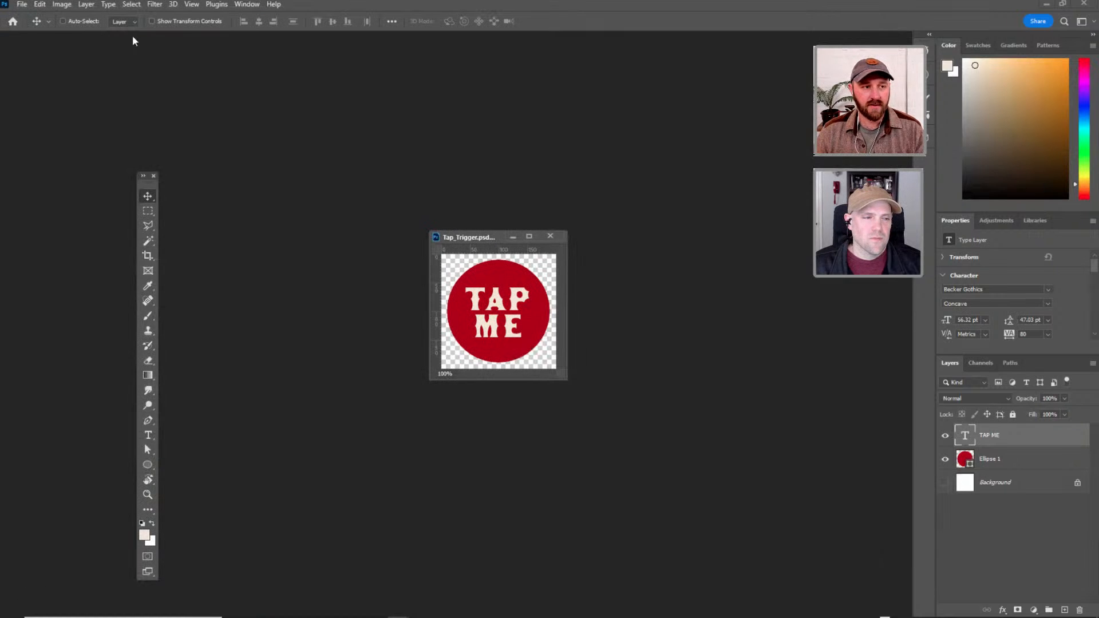
# Quick-export the TAP ME button as the PNG file Tap_Trigger in the VELVET SPECTRUM ADOBE LIVE folder.
pyautogui.click(21, 4)
pyautogui.moveTo(63, 182)
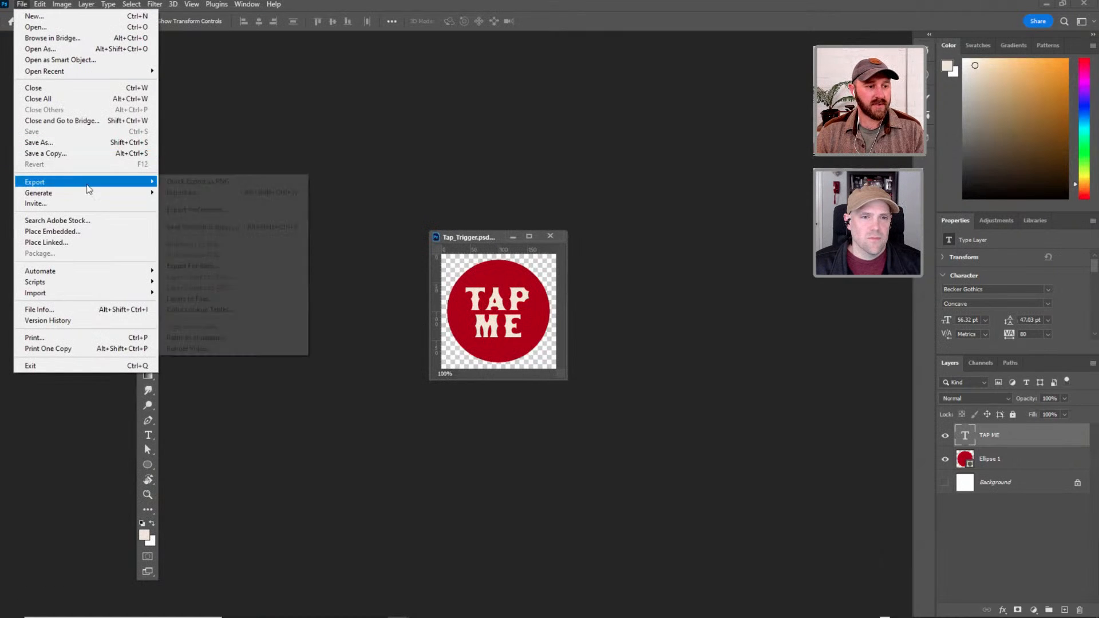
pyautogui.click(194, 181)
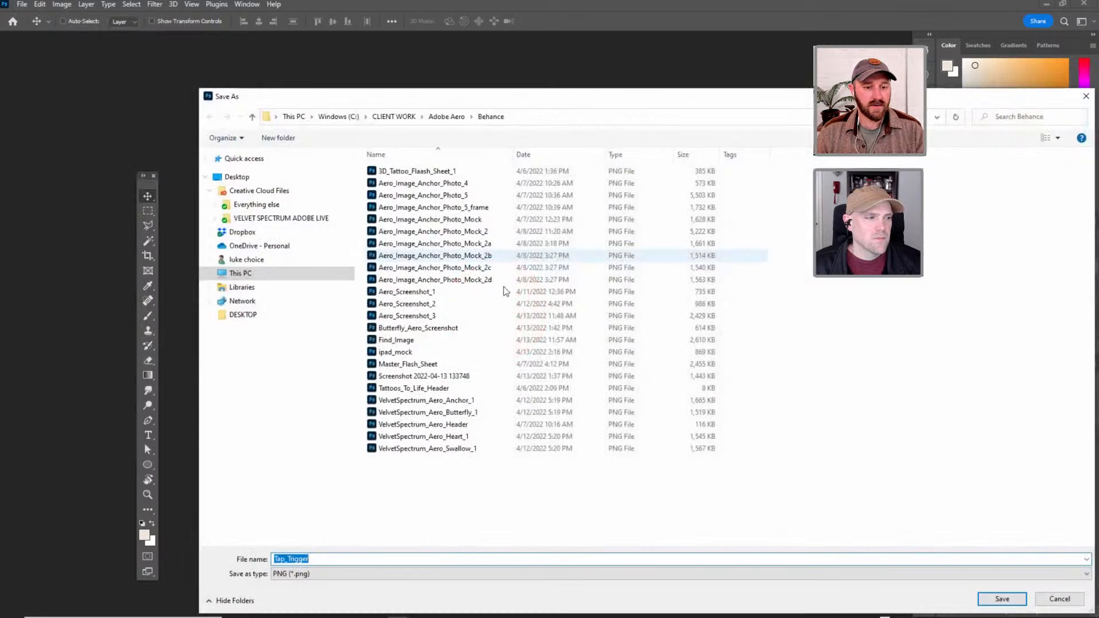
pyautogui.click(263, 219)
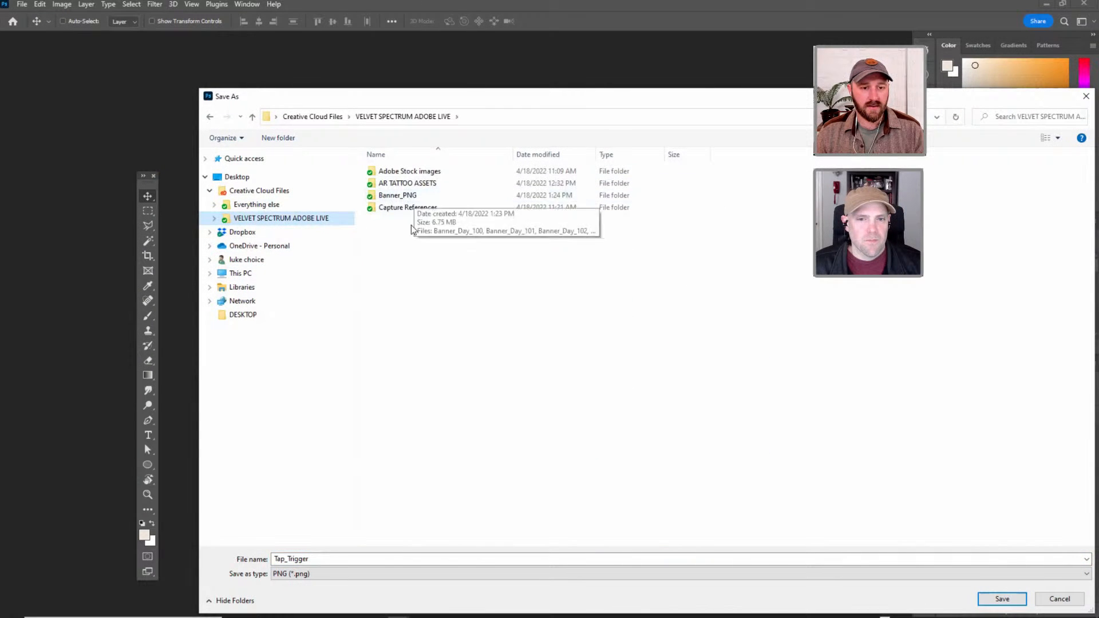
pyautogui.click(1003, 600)
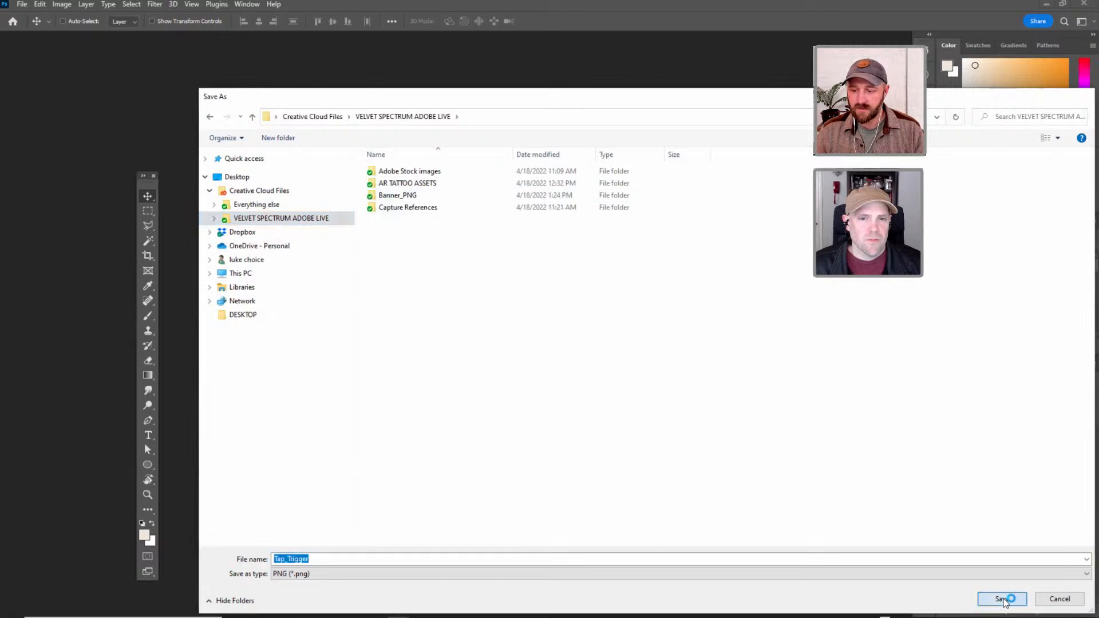
# Switch to Adobe Aero and import the Tap_Trigger PNG file into the tattoo scene.
pyautogui.hotkey('alt', 'Tab')
pyautogui.press('Tab')
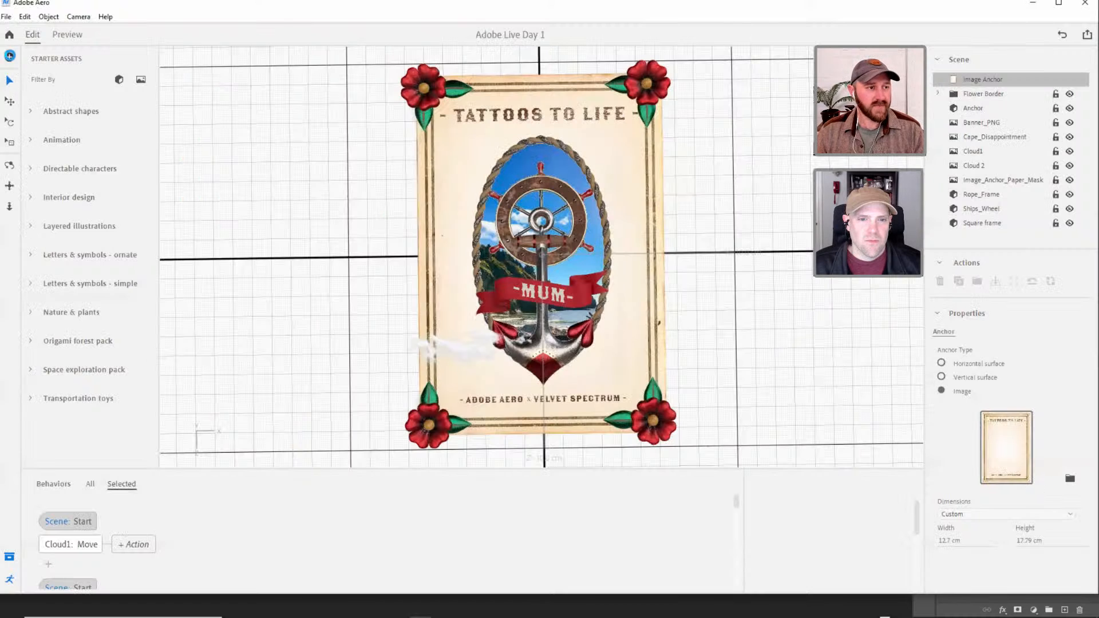
pyautogui.click(9, 57)
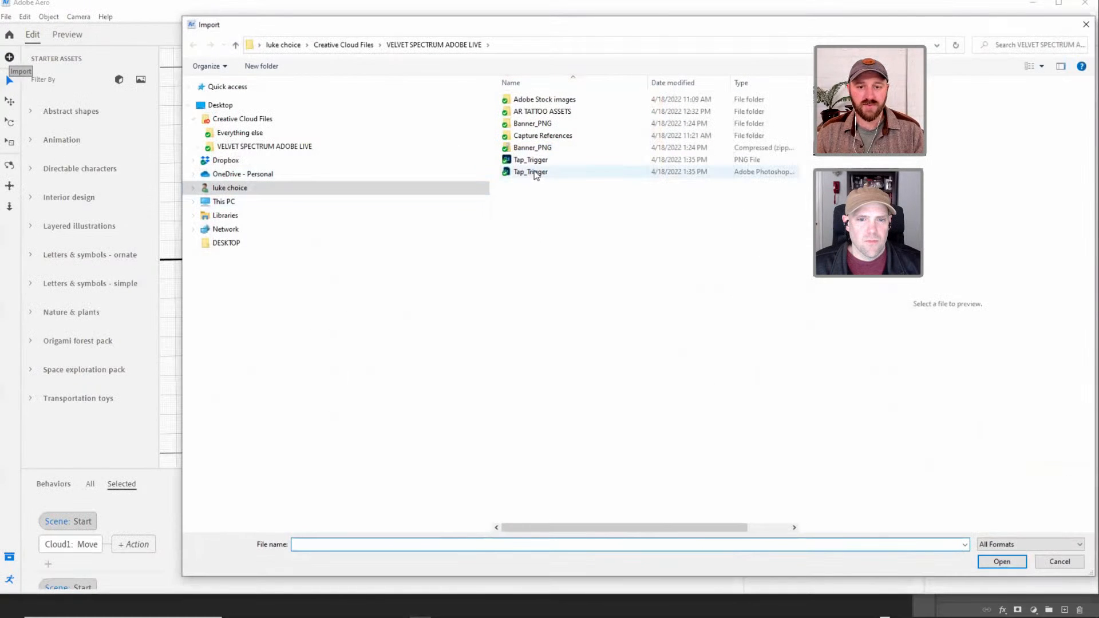
pyautogui.click(532, 161)
pyautogui.click(1002, 562)
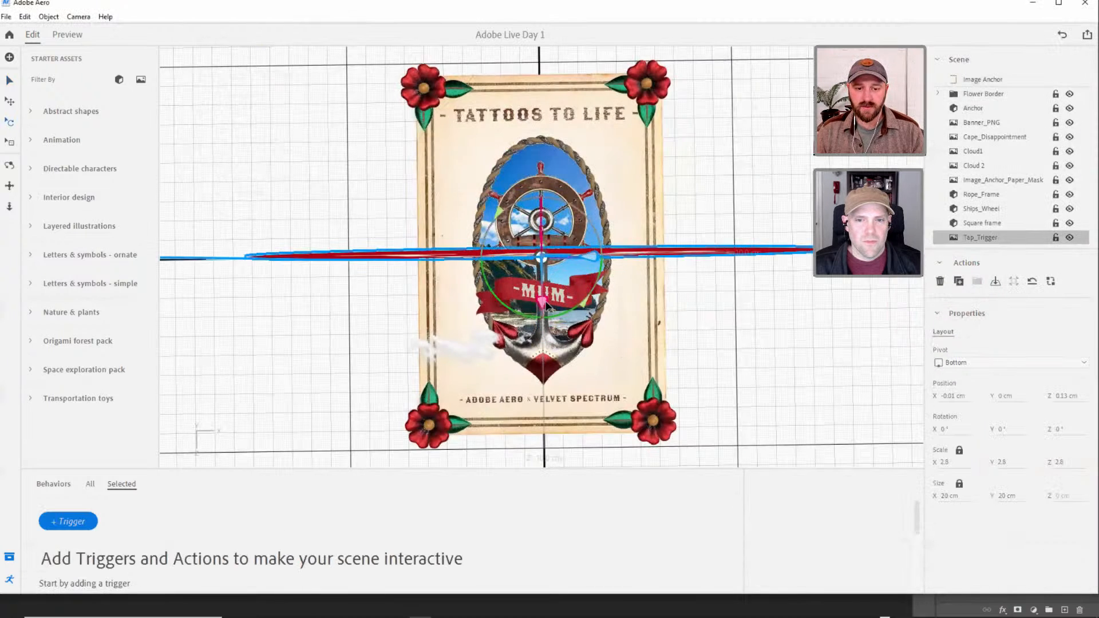
# Lay the TAP ME image flat at 270° X rotation, scale it to about 3.85 cm and raise it to about 4.28 cm.
pyautogui.moveTo(546, 305); pyautogui.dragTo(520, 249)
pyautogui.press('s')
pyautogui.moveTo(613, 243); pyautogui.dragTo(550, 186, button='right')
pyautogui.moveTo(543, 185); pyautogui.dragTo(543, 126)
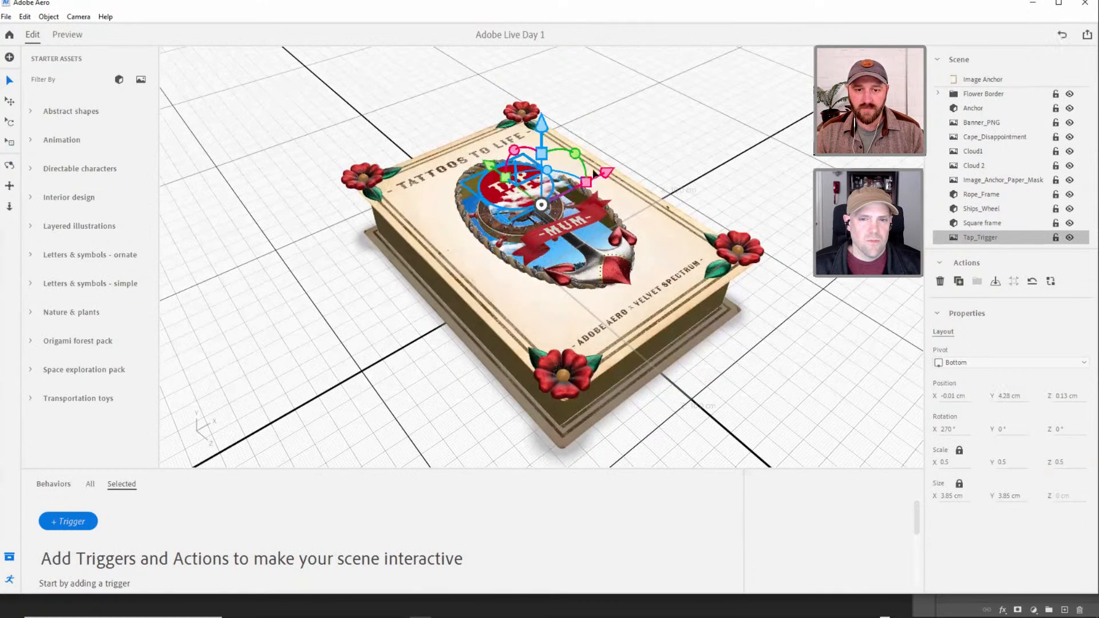
# Move the TAP ME button to about X 2.38 cm and shrink it to about 1.2 cm.
pyautogui.moveTo(608, 174); pyautogui.dragTo(683, 140)
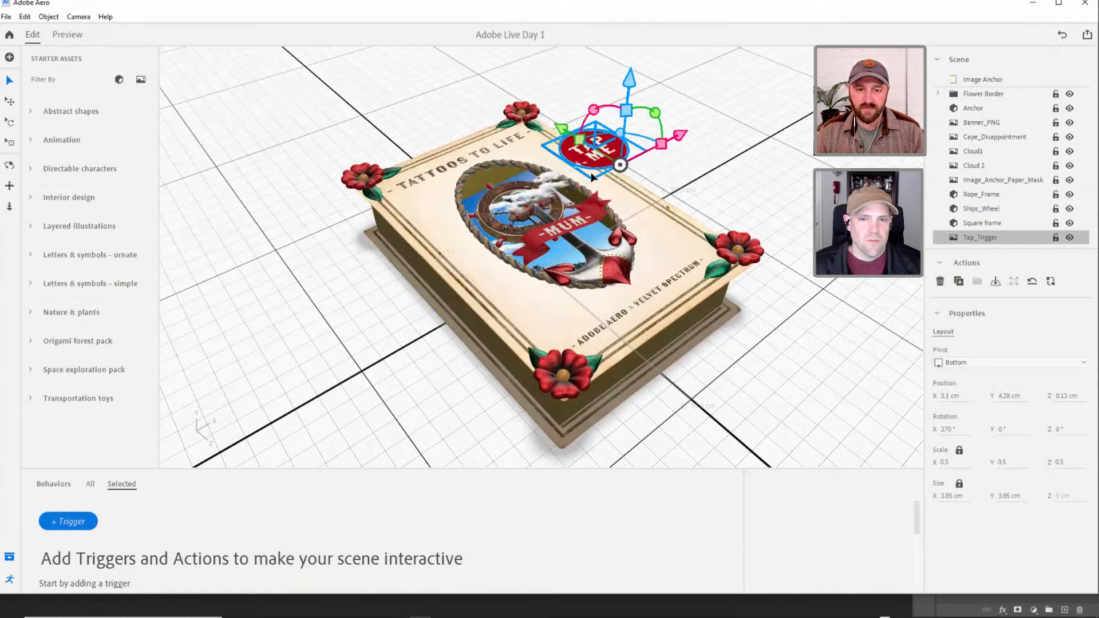
pyautogui.moveTo(531, 248); pyautogui.dragTo(596, 226, button='right')
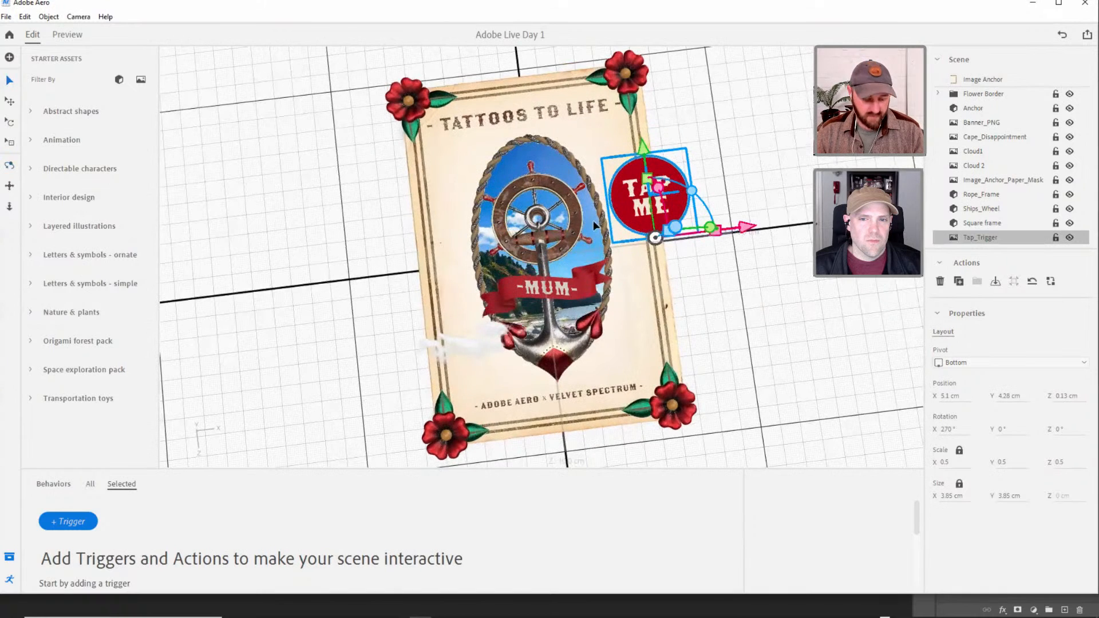
pyautogui.moveTo(737, 230); pyautogui.dragTo(639, 219)
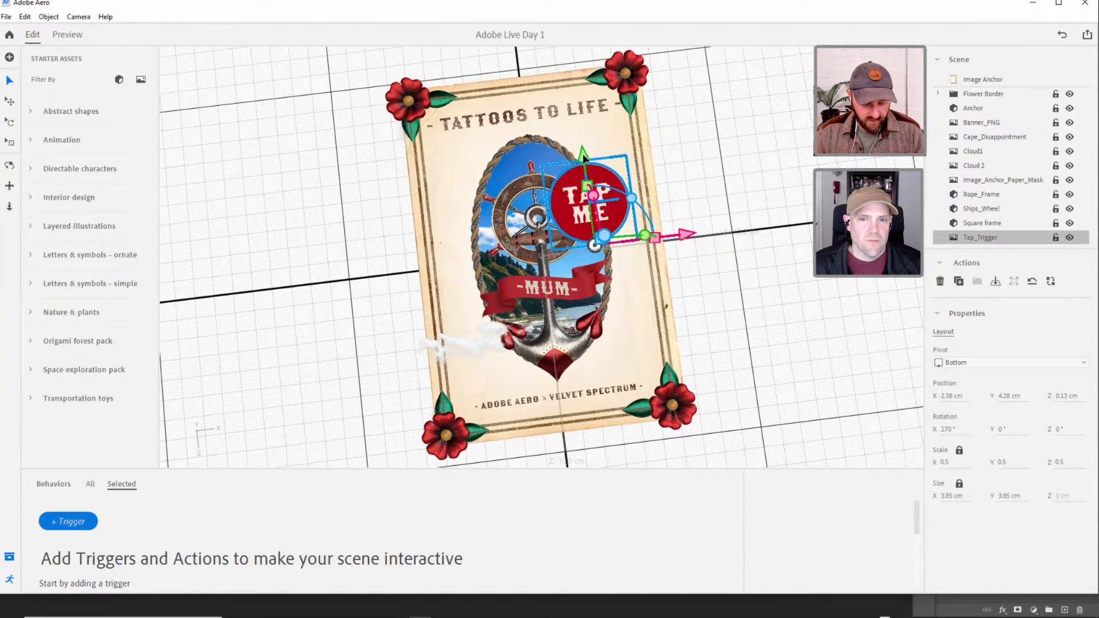
pyautogui.press('s')
pyautogui.moveTo(583, 159); pyautogui.dragTo(577, 217)
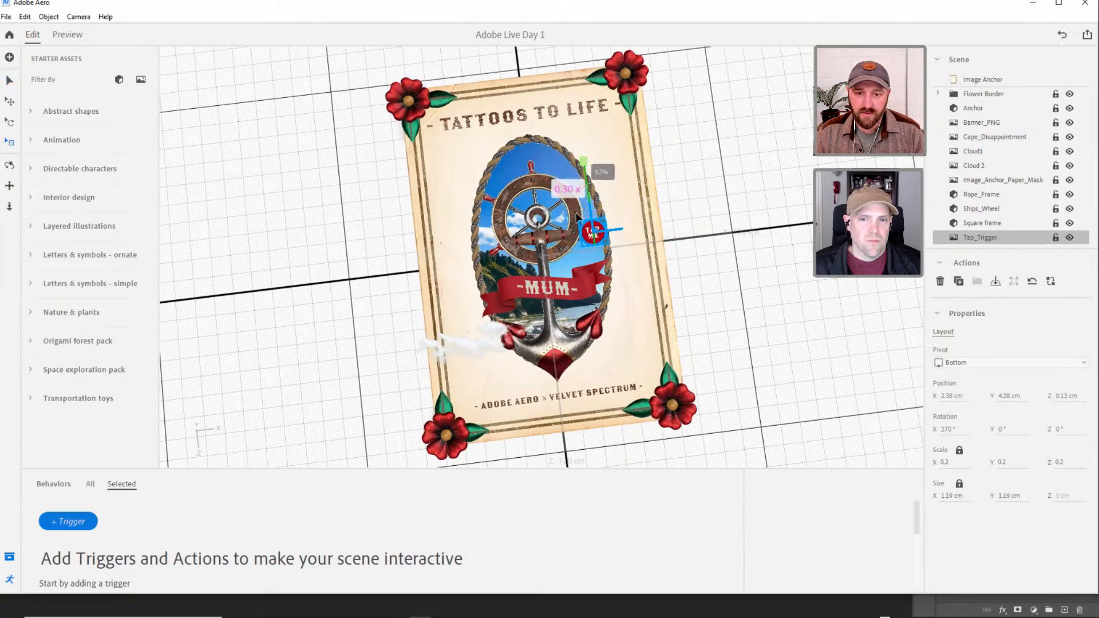
# Position the TAP ME button over the ship wheel's upper edge at about X 1.02, Z -2.24 cm and enlarge it to about 1.73 cm.
pyautogui.press('v')
pyautogui.moveTo(582, 155); pyautogui.dragTo(576, 105)
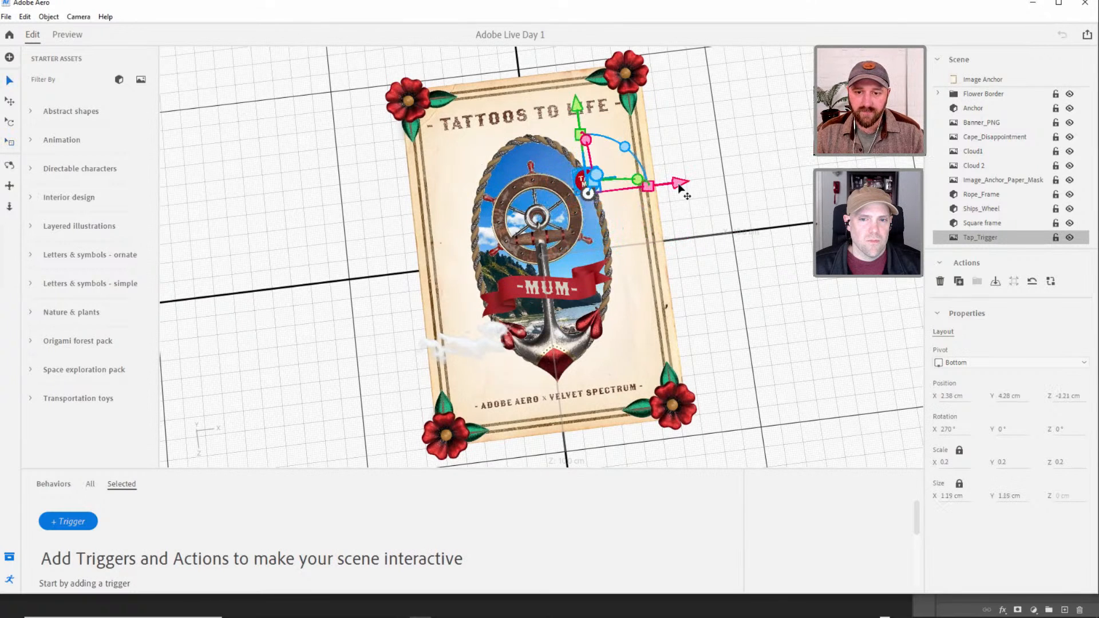
pyautogui.moveTo(679, 187); pyautogui.dragTo(544, 110)
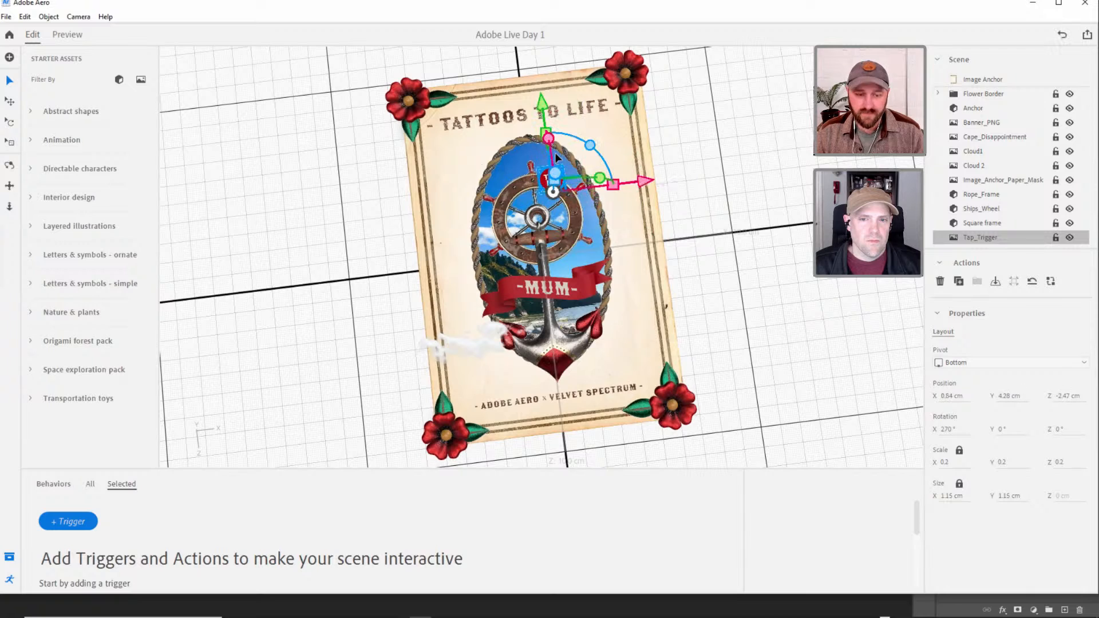
pyautogui.moveTo(572, 195); pyautogui.dragTo(541, 48)
pyautogui.press('v')
pyautogui.moveTo(626, 148); pyautogui.dragTo(632, 148)
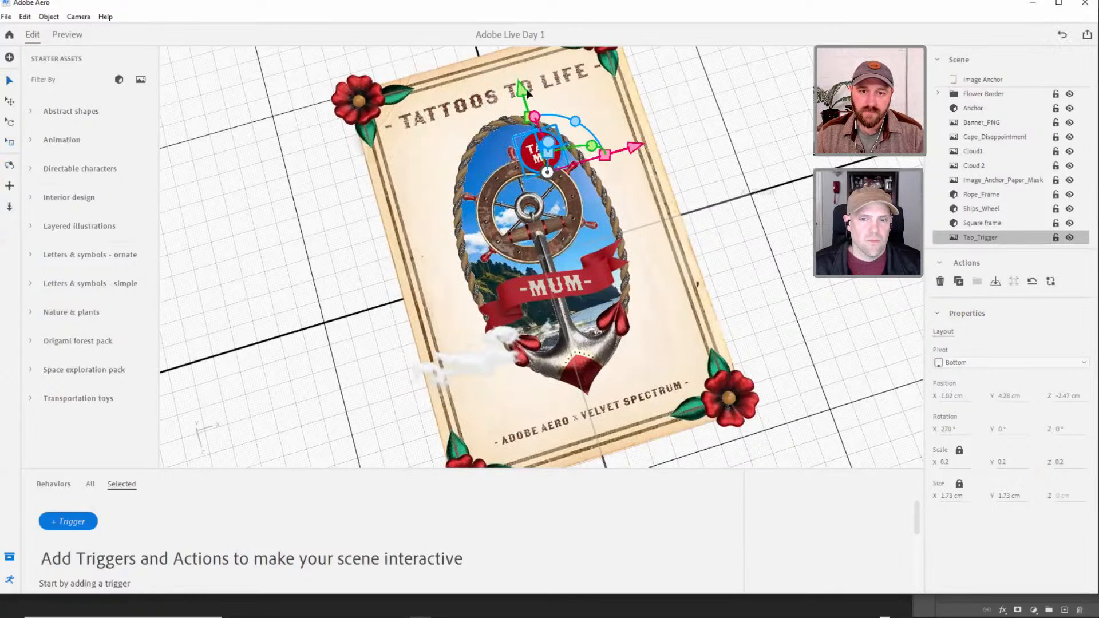
pyautogui.moveTo(524, 89); pyautogui.dragTo(524, 92)
pyautogui.click(621, 164)
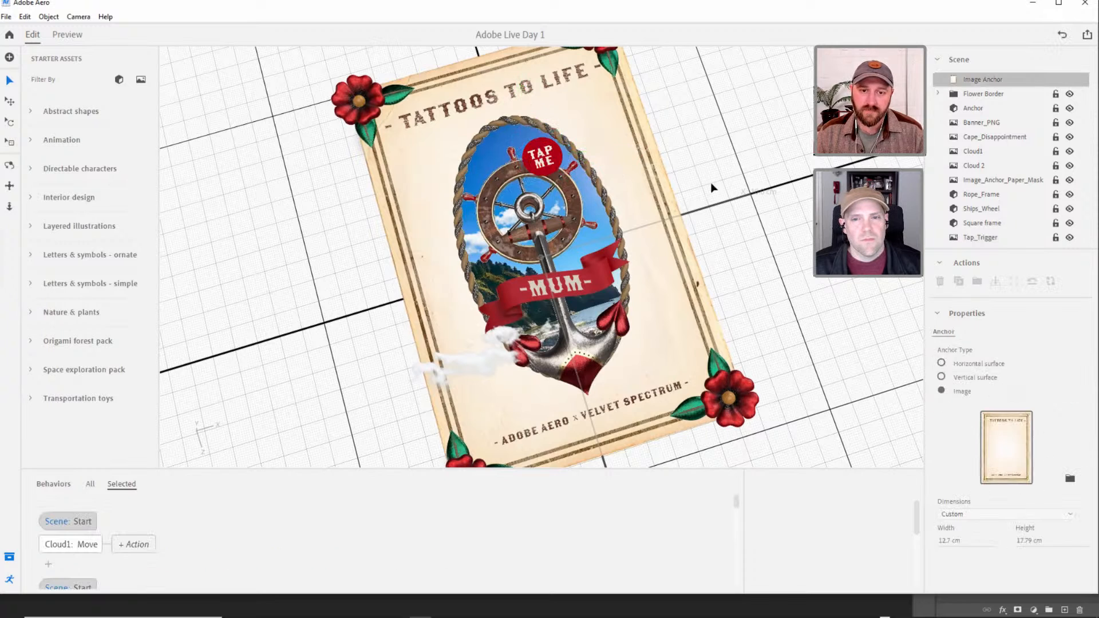
# Select Tap_Trigger, enlarge the behaviors area and add a Proximity Enter trigger to the object.
pyautogui.moveTo(512, 209); pyautogui.dragTo(579, 173, button='right')
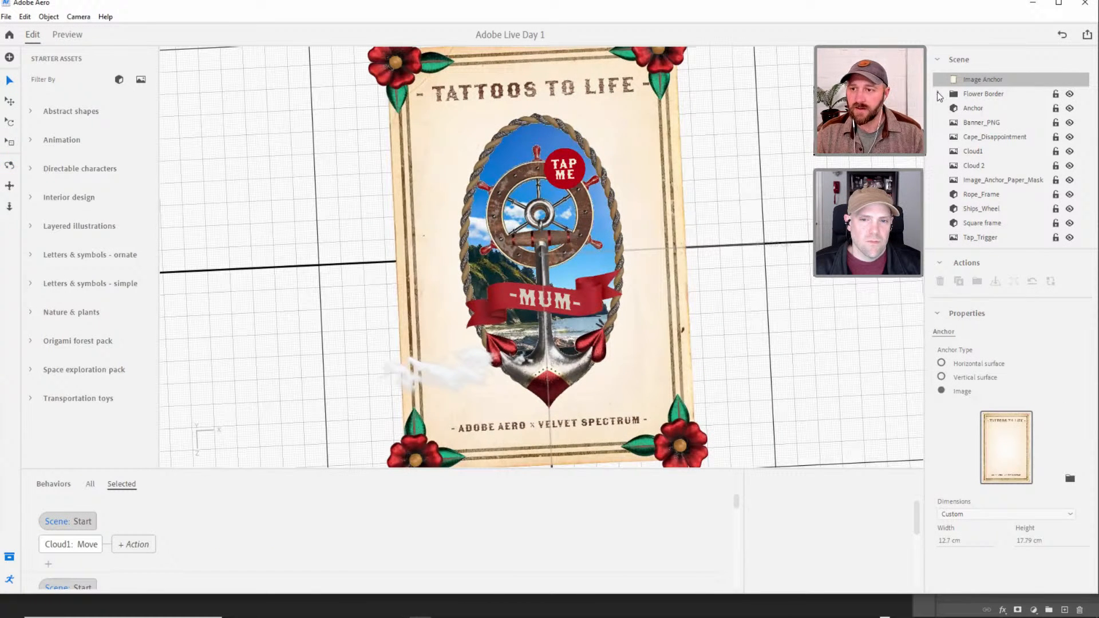
pyautogui.click(981, 237)
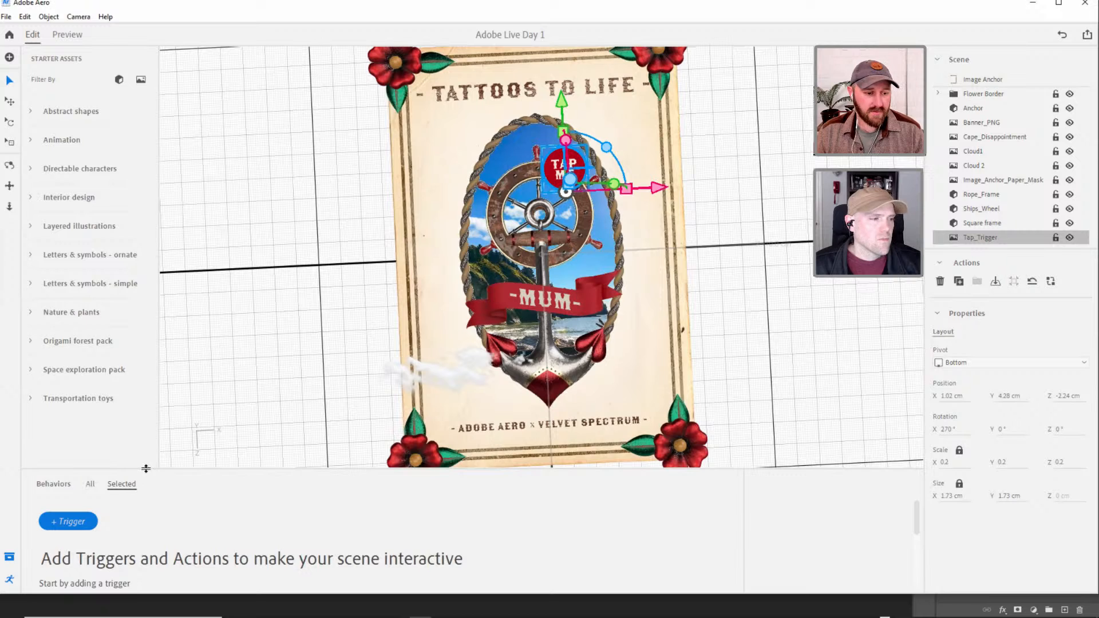
pyautogui.moveTo(146, 469); pyautogui.dragTo(147, 407)
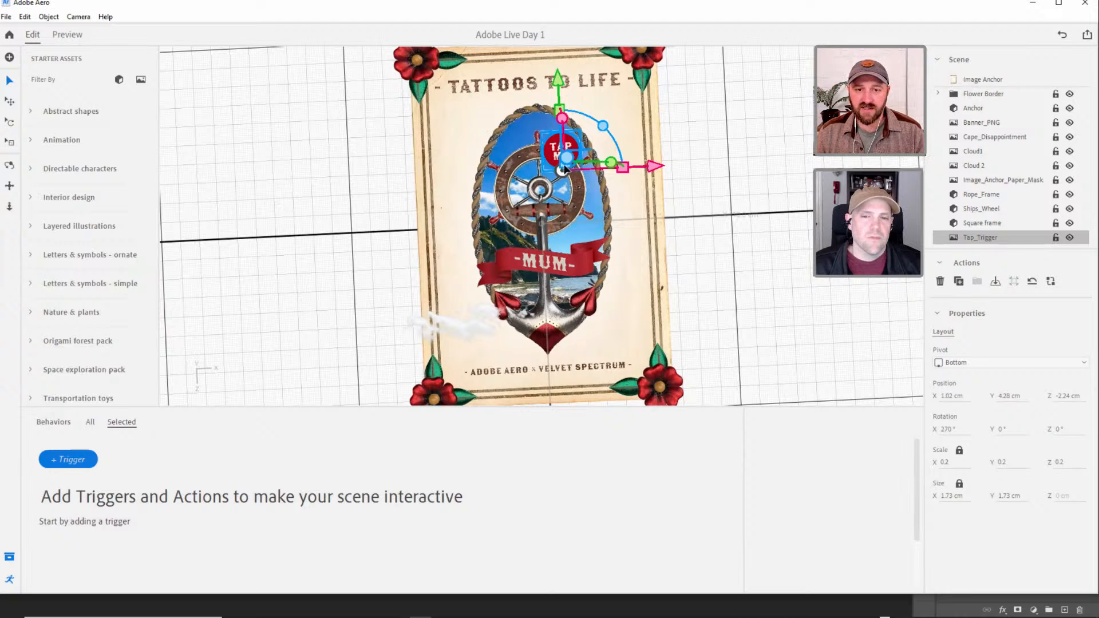
pyautogui.click(66, 461)
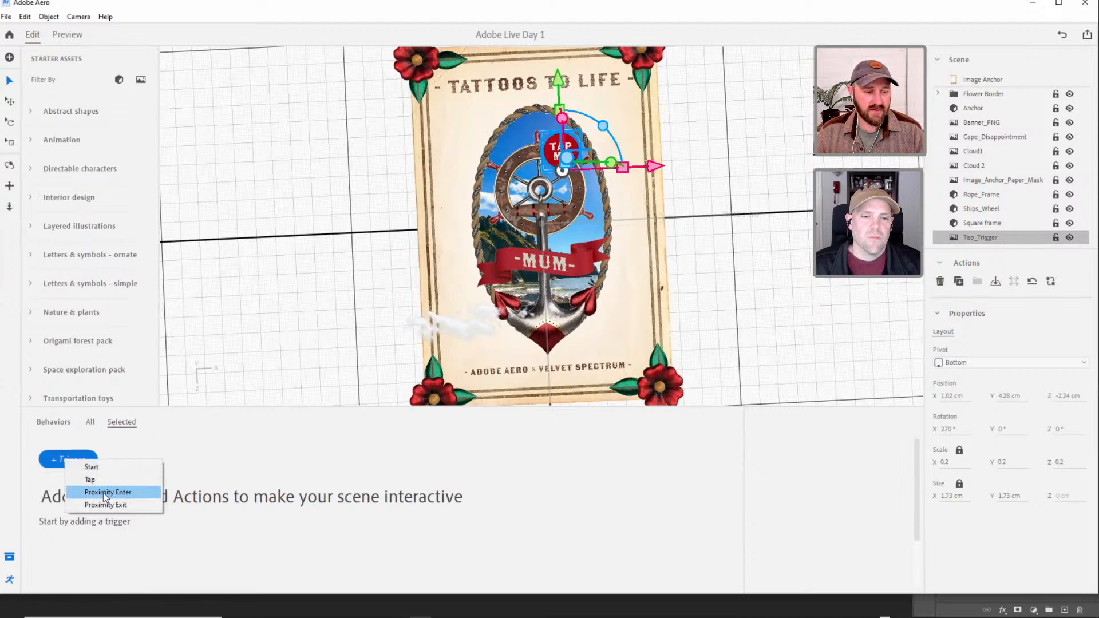
pyautogui.click(96, 493)
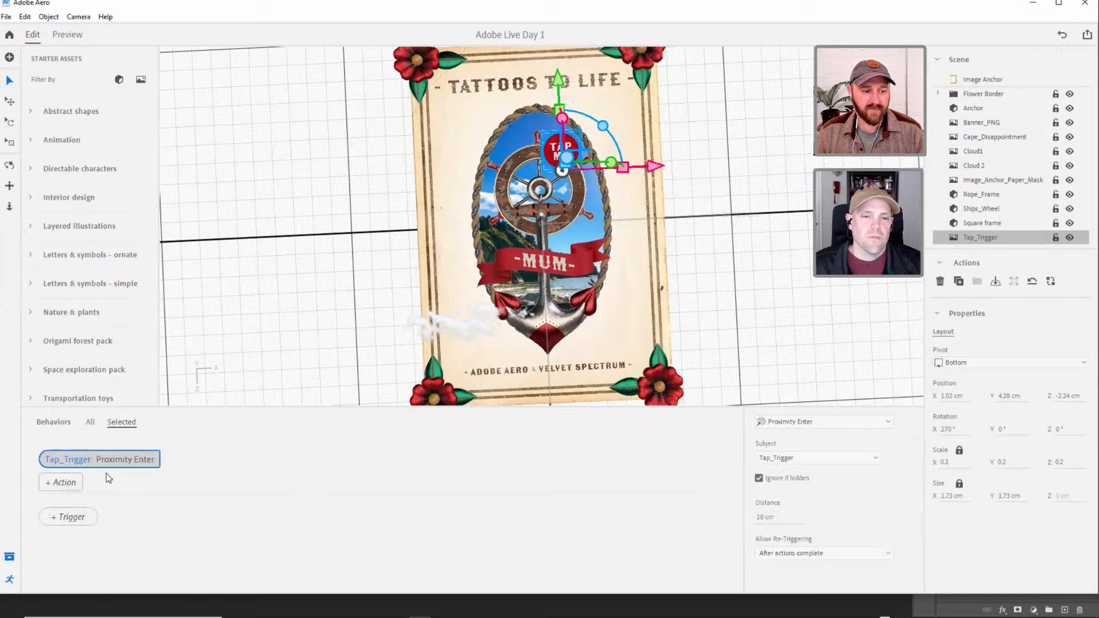
# Add a Show action for Tap_Trigger to the Proximity Enter trigger and set its effect to Fade.
pyautogui.click(63, 483)
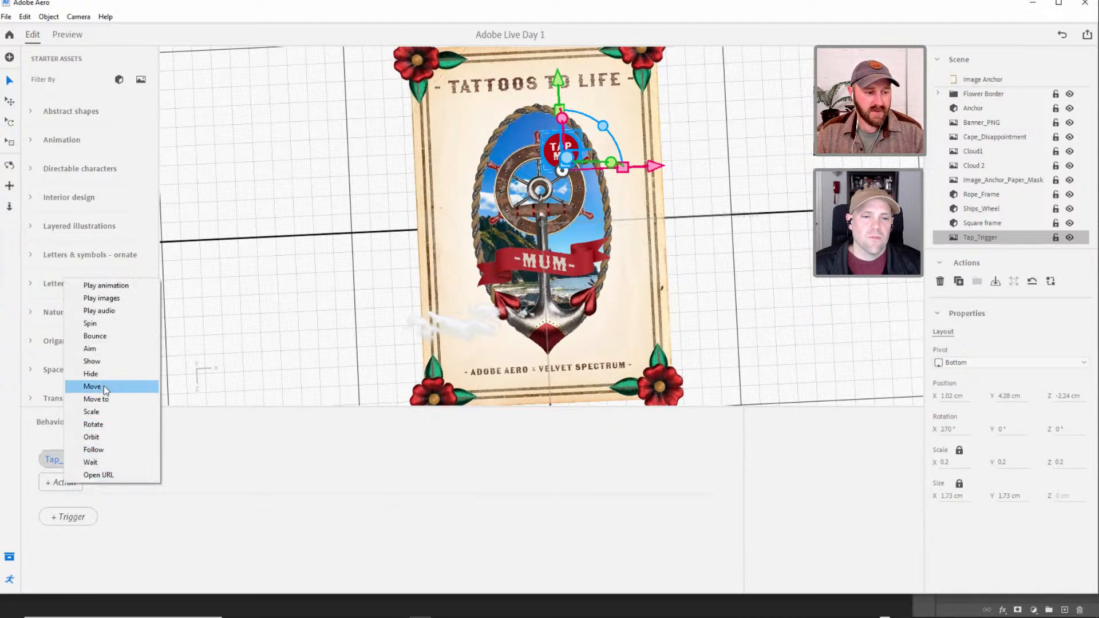
pyautogui.click(104, 359)
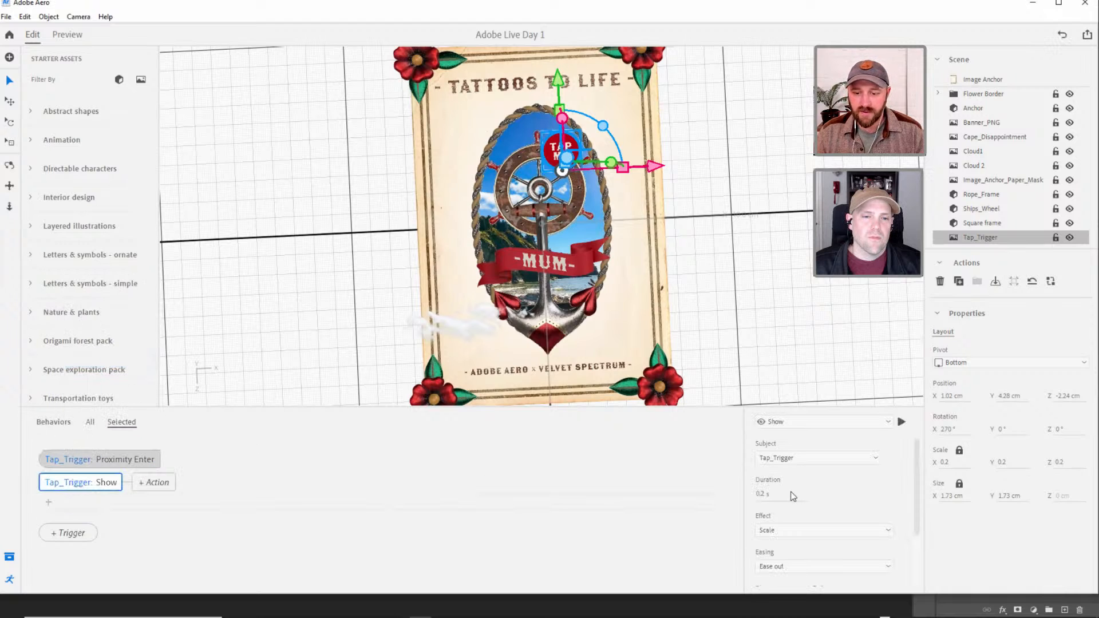
pyautogui.click(801, 530)
pyautogui.click(799, 543)
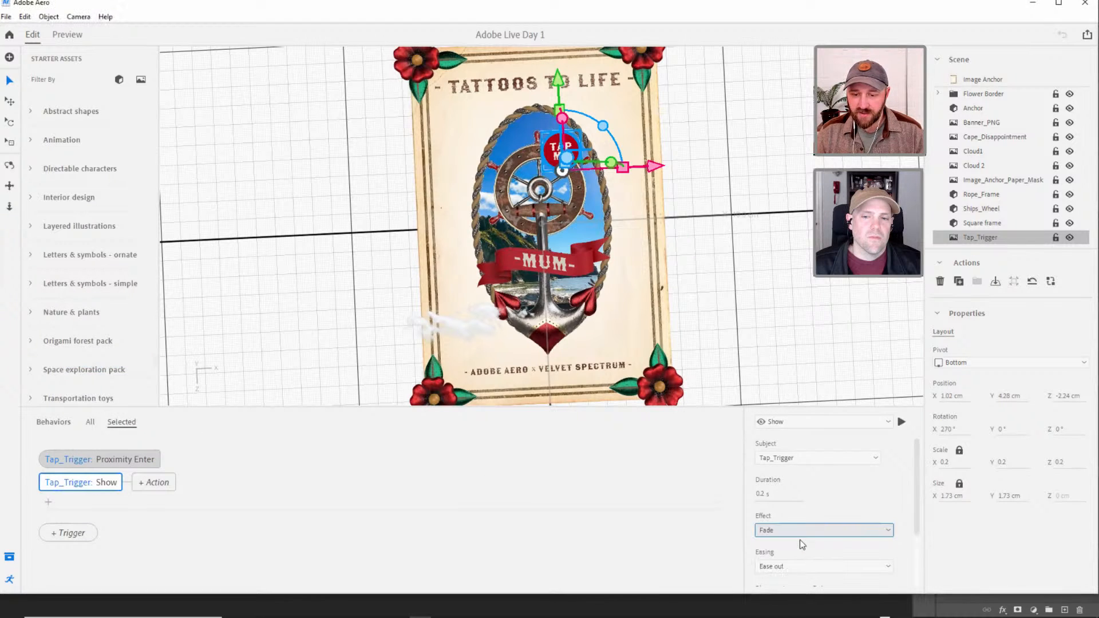
# Preview the scene briefly and examine the settings of the Show action and the Proximity Enter trigger, including its distance.
pyautogui.click(68, 35)
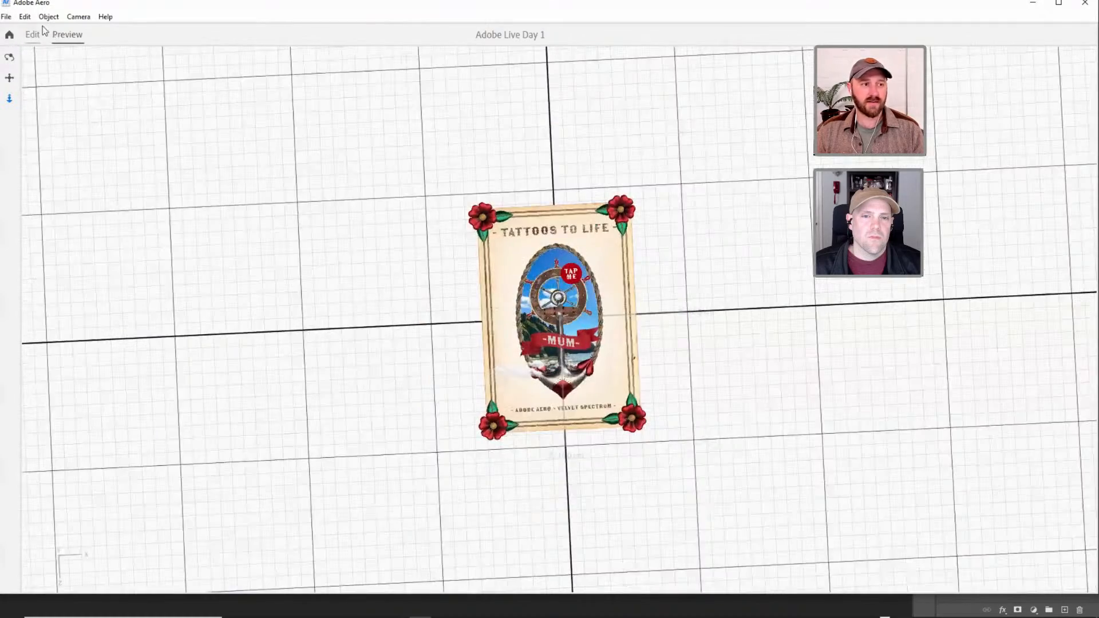
pyautogui.click(33, 35)
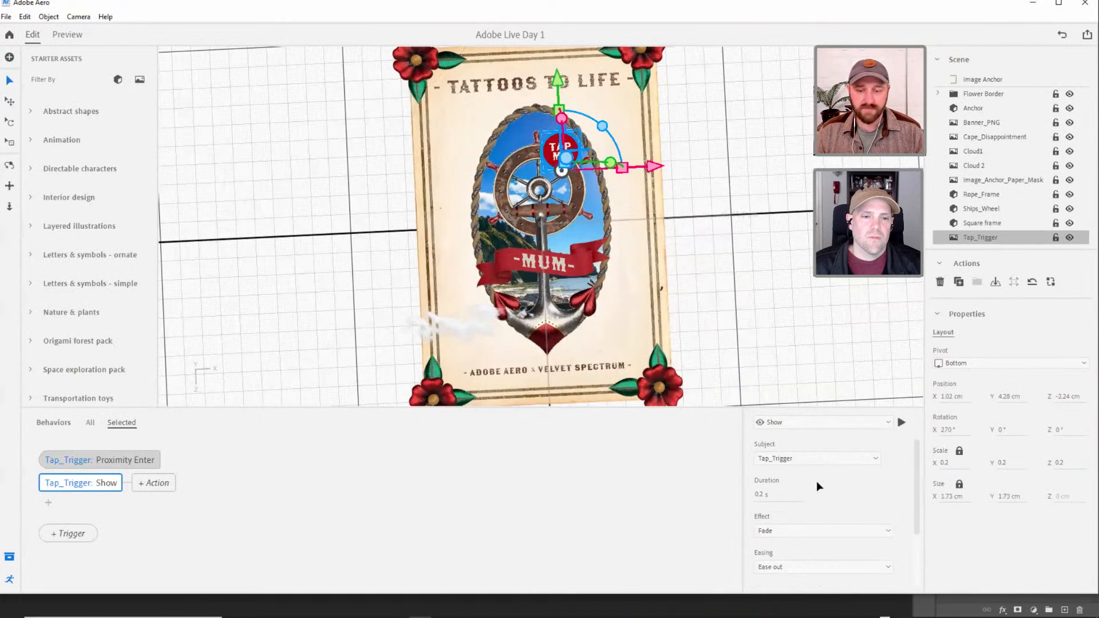
pyautogui.moveTo(916, 490)
pyautogui.mouseDown()
pyautogui.moveTo(914, 529)
pyautogui.moveTo(913, 475)
pyautogui.mouseUp()
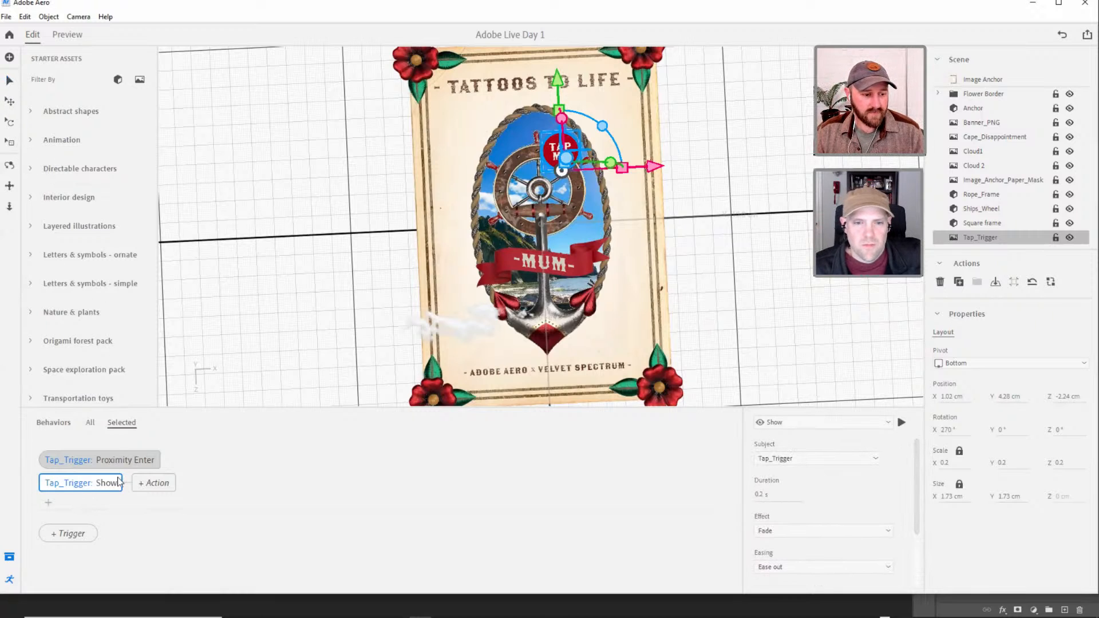
pyautogui.click(123, 460)
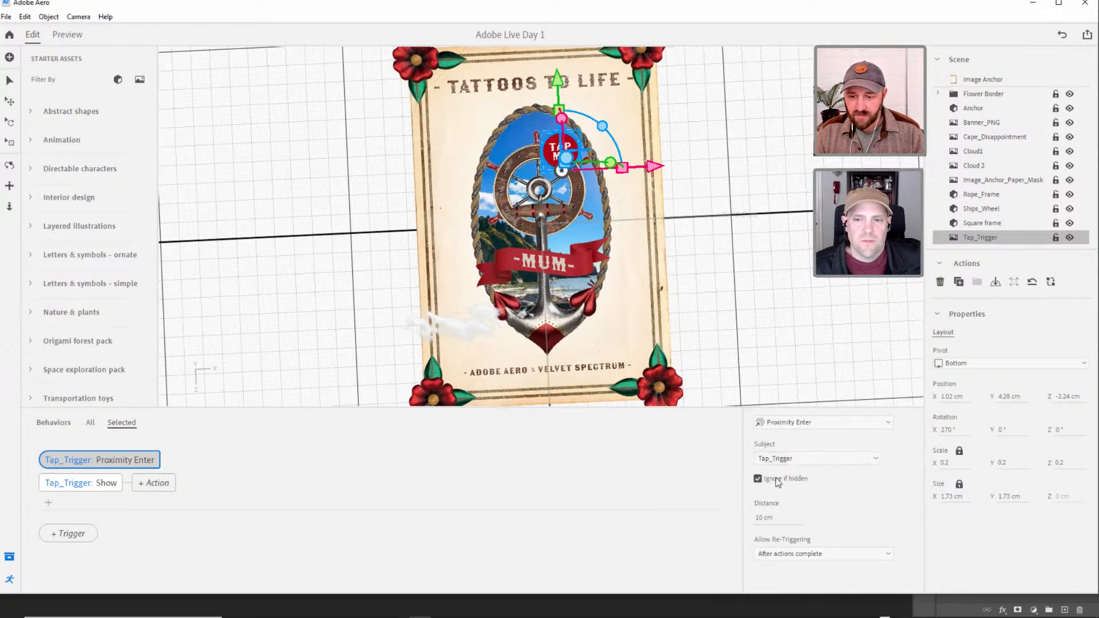
pyautogui.click(768, 522)
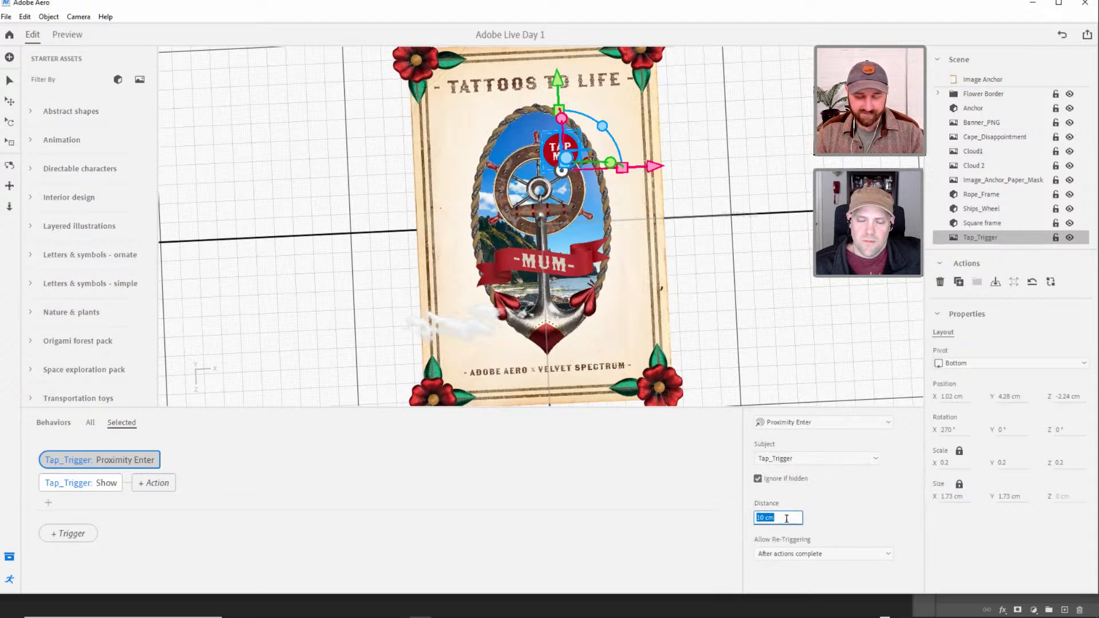
pyautogui.click(847, 513)
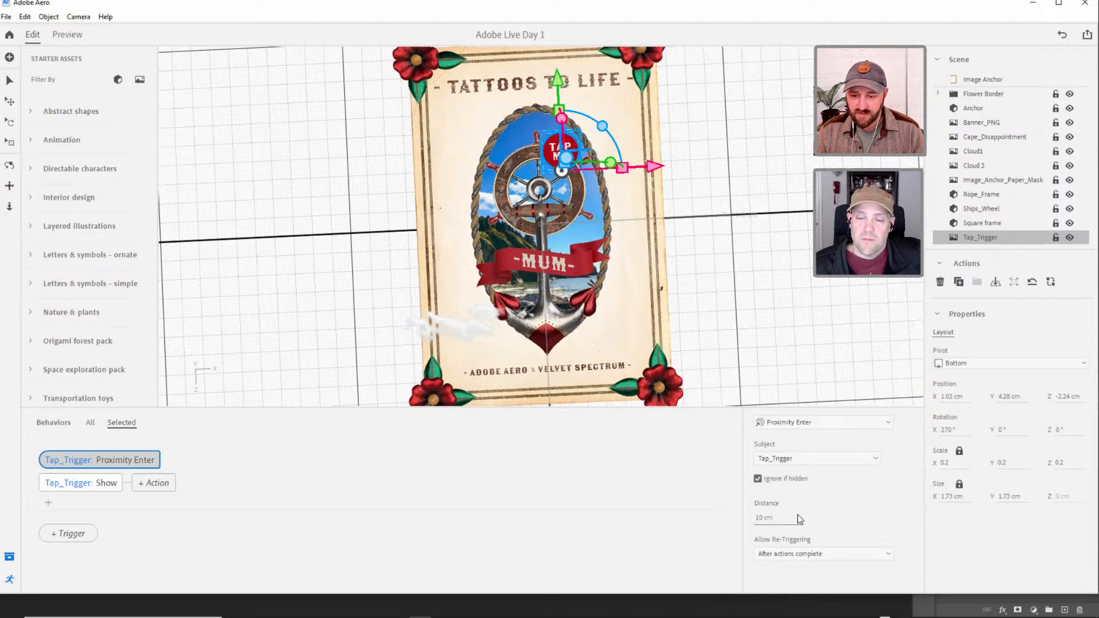
# Set the Proximity Enter trigger's distance to 5 cm and check its re-triggering options.
pyautogui.click(770, 517)
pyautogui.write('5')
pyautogui.click(853, 519)
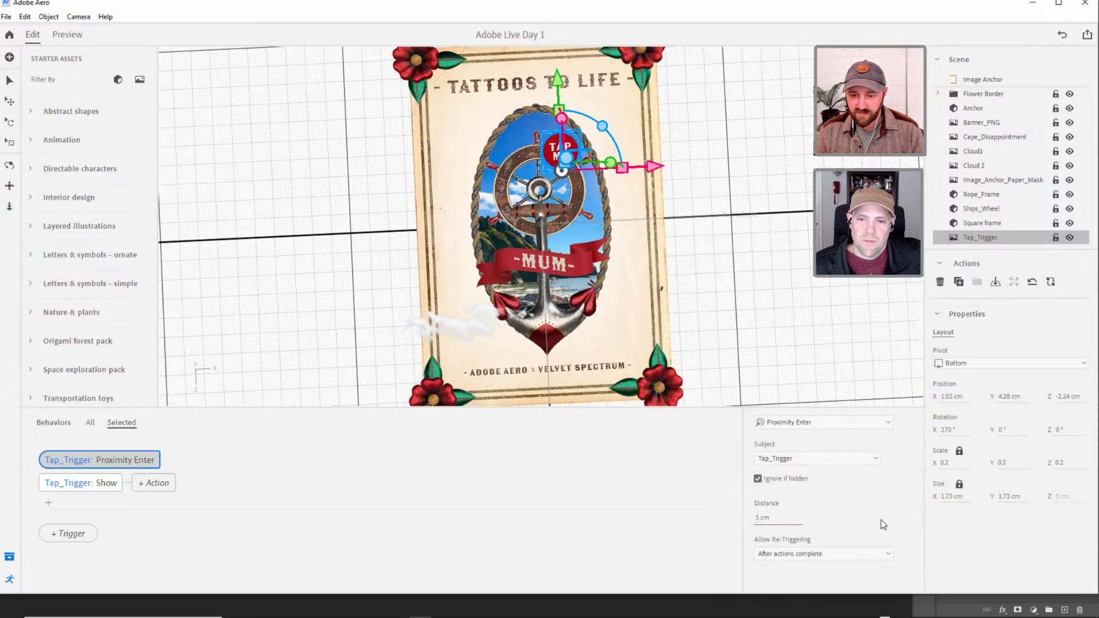
pyautogui.click(827, 555)
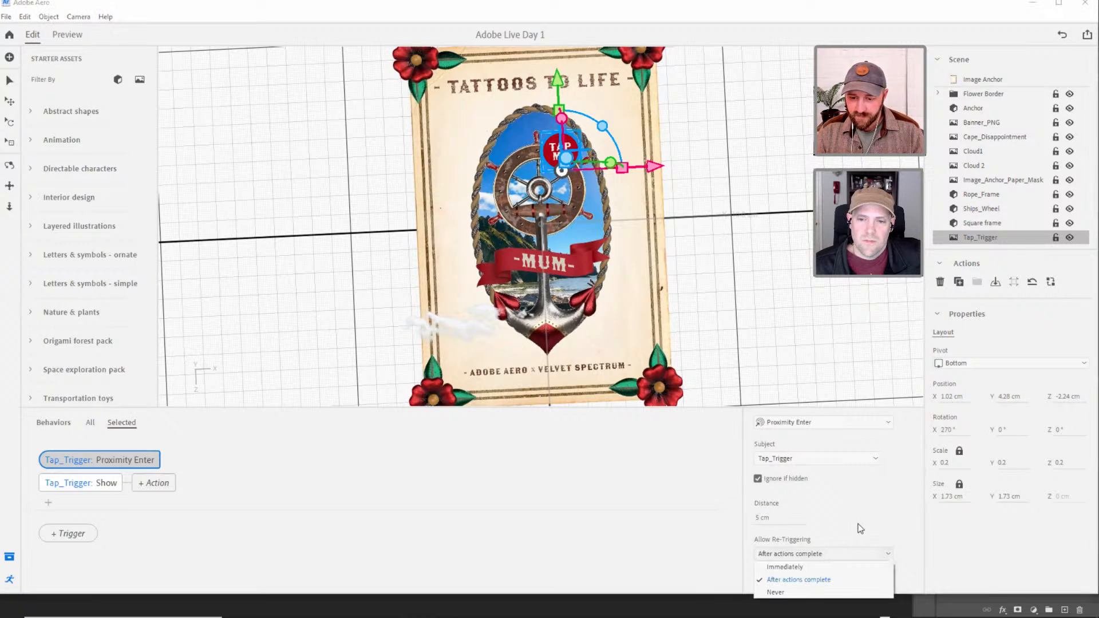
pyautogui.click(864, 508)
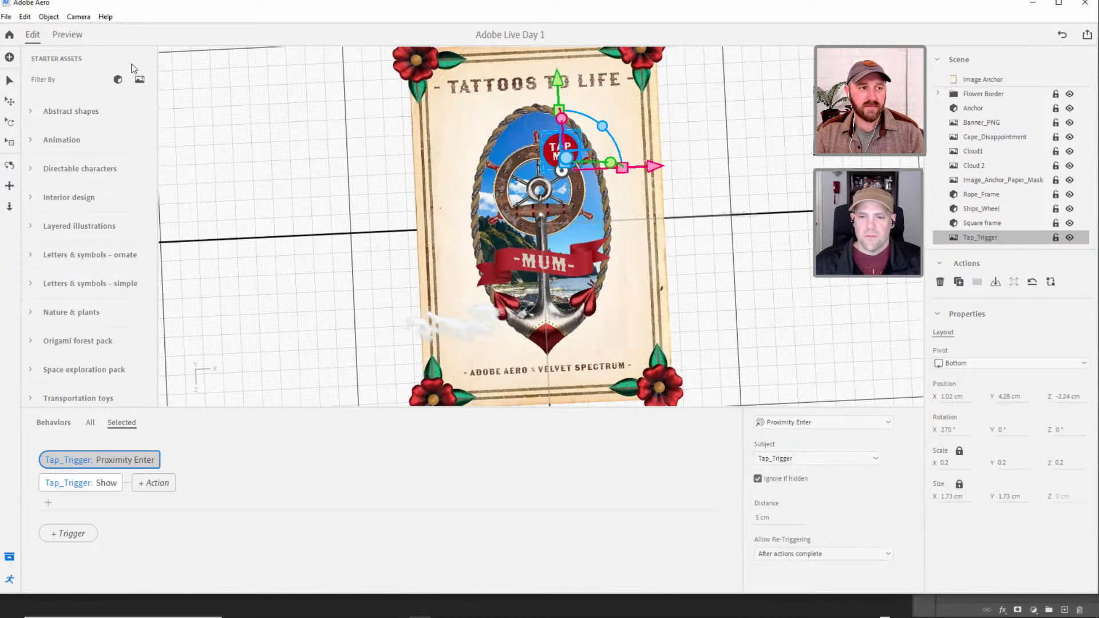
# Preview the scene and examine how the TAP ME button behaves at near and far viewing distances.
pyautogui.scroll(-8, 607, 226)
pyautogui.scroll(4, 607, 217)
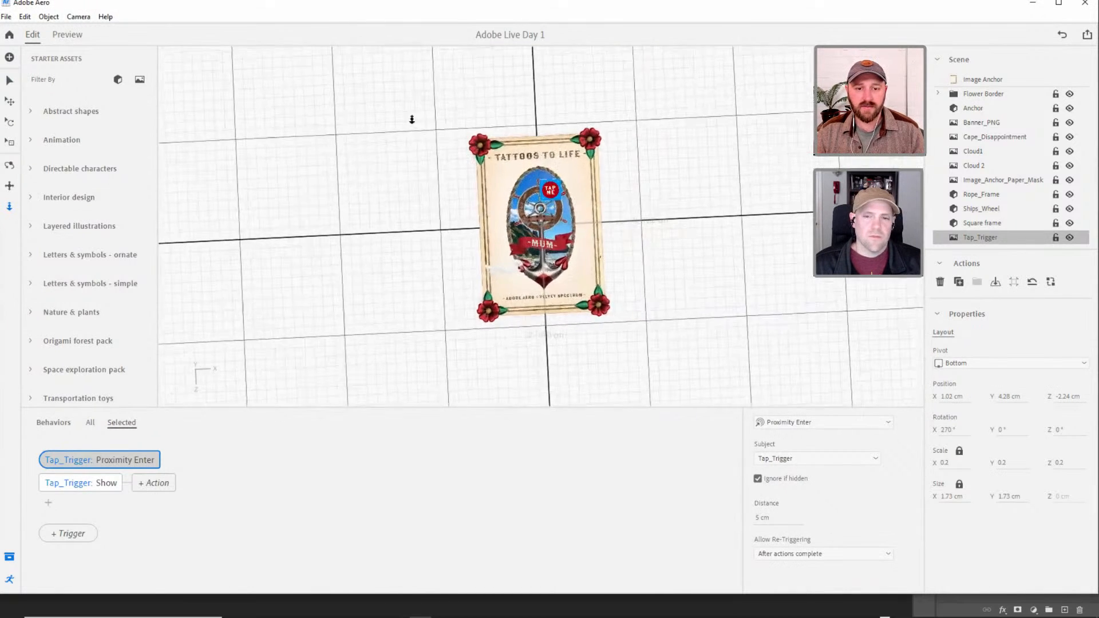
pyautogui.click(65, 36)
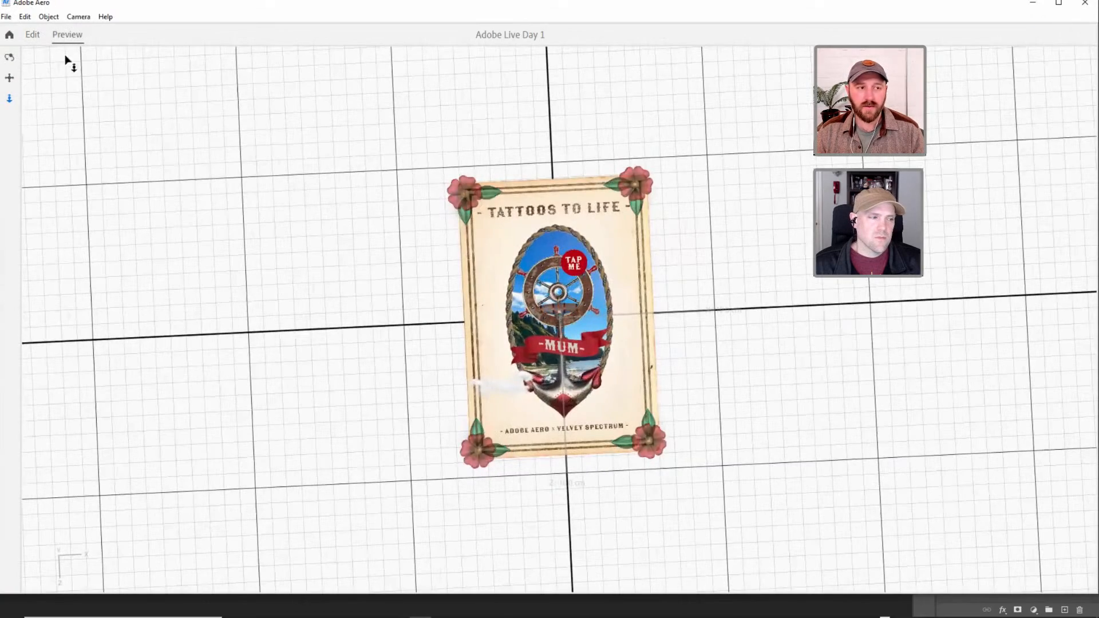
pyautogui.click(31, 36)
pyautogui.click(66, 35)
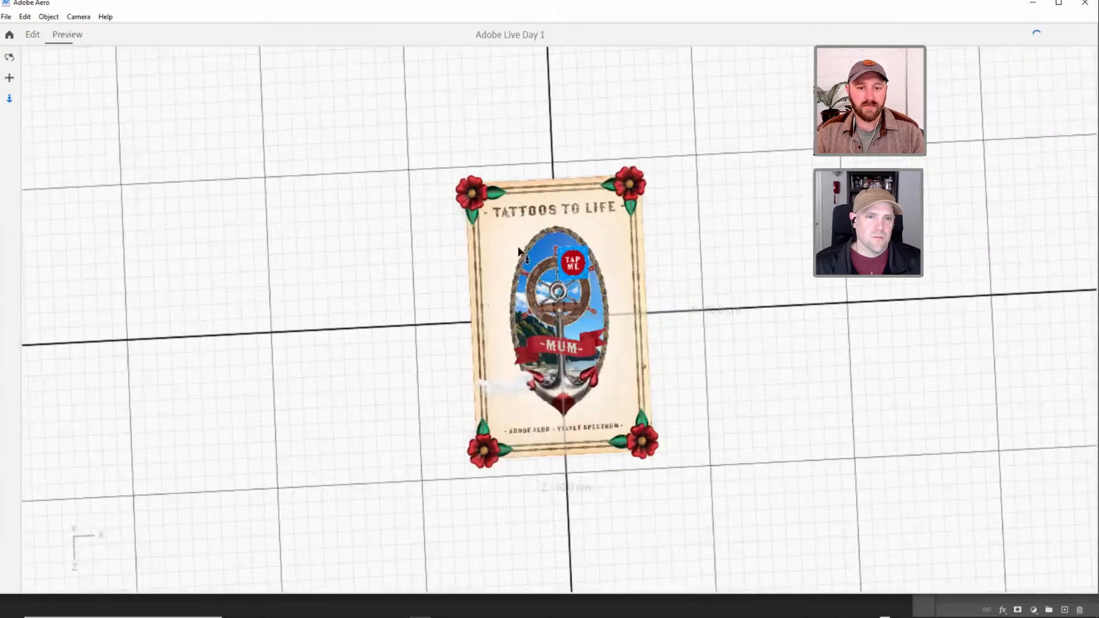
pyautogui.scroll(1, 607, 223)
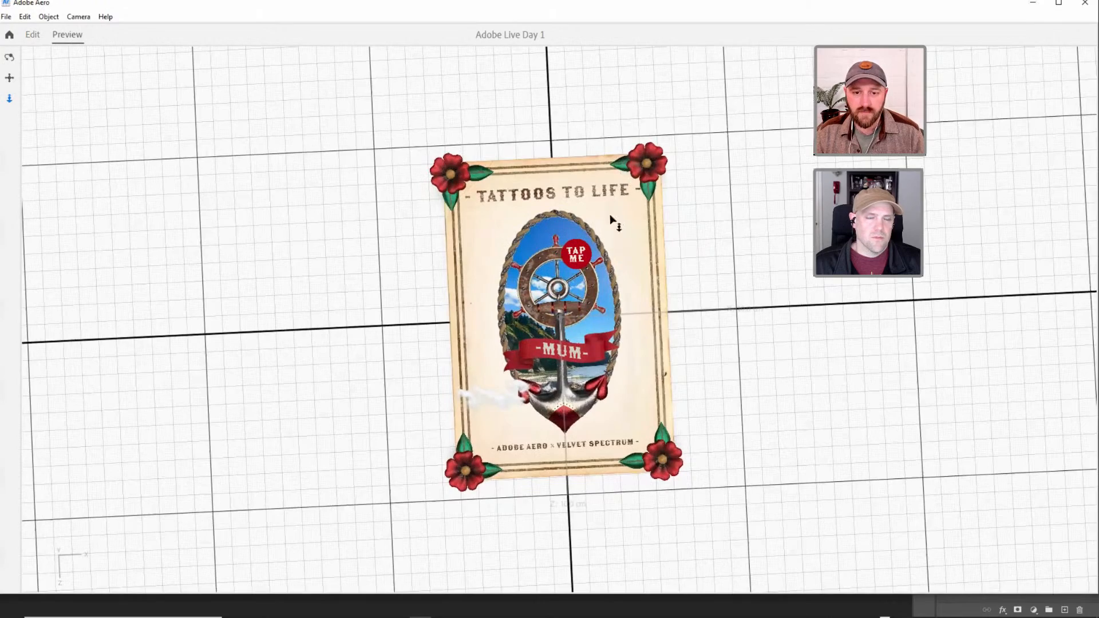
pyautogui.scroll(2, 591, 303)
pyautogui.scroll(-8, 578, 389)
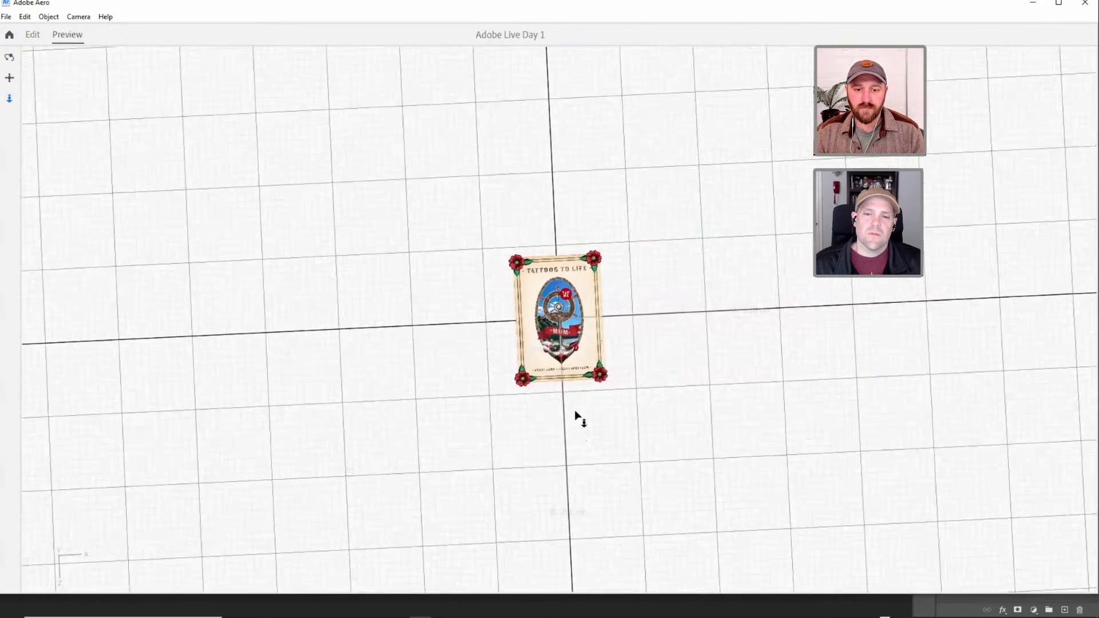
pyautogui.scroll(5, 550, 160)
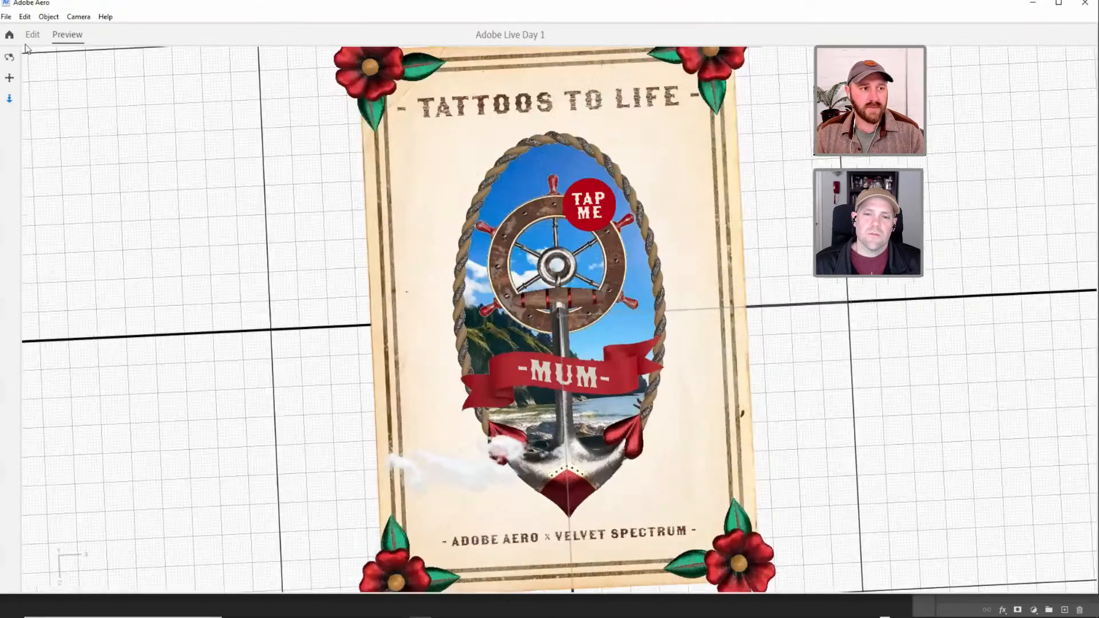
pyautogui.click(32, 35)
# Hide Tap_Trigger in the scene and preview whether its Show action reacts to proximity.
pyautogui.click(9, 80)
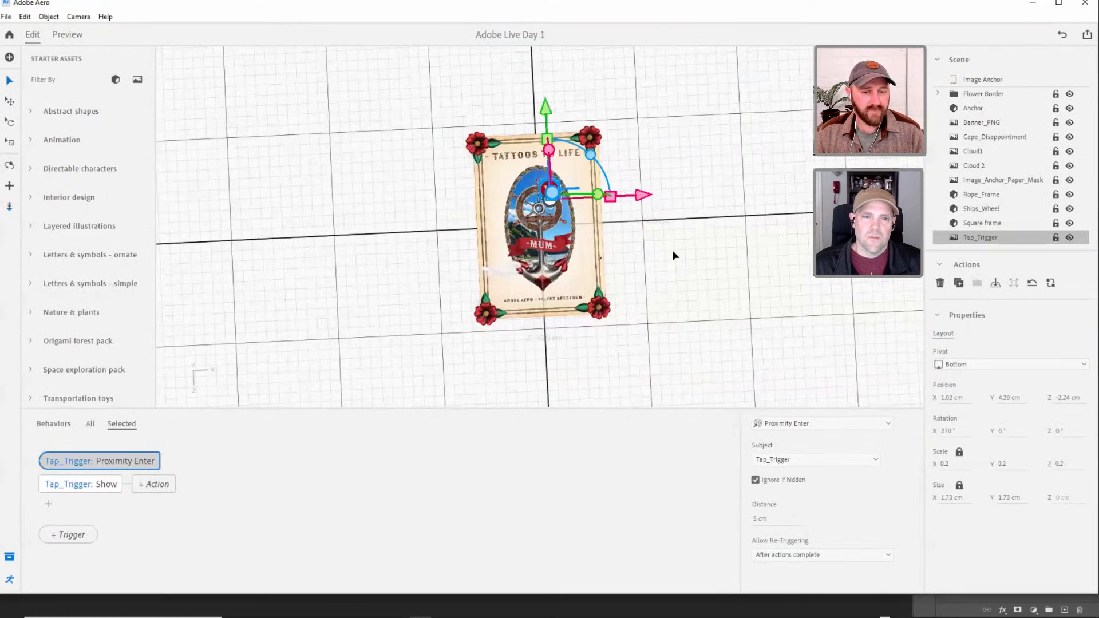
pyautogui.scroll(3, 579, 170)
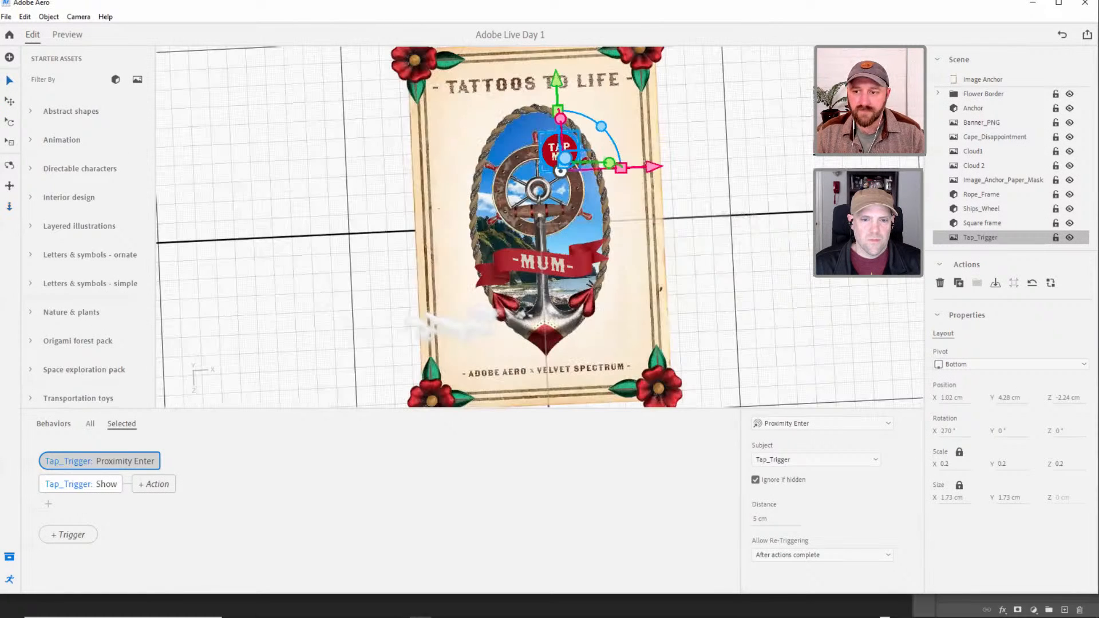
pyautogui.click(953, 232)
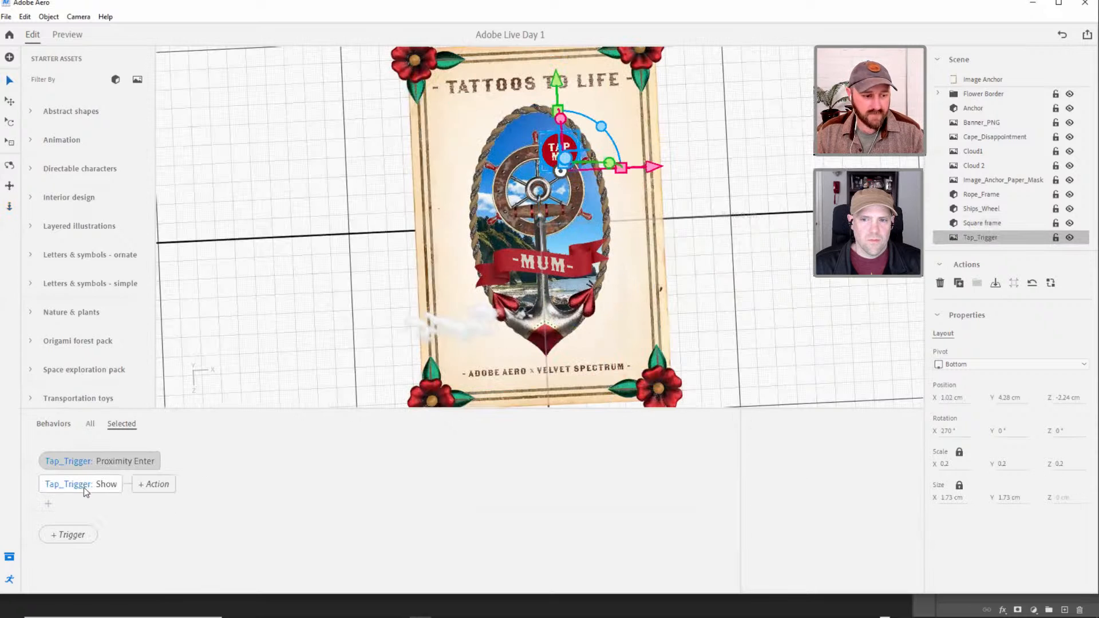
pyautogui.click(87, 489)
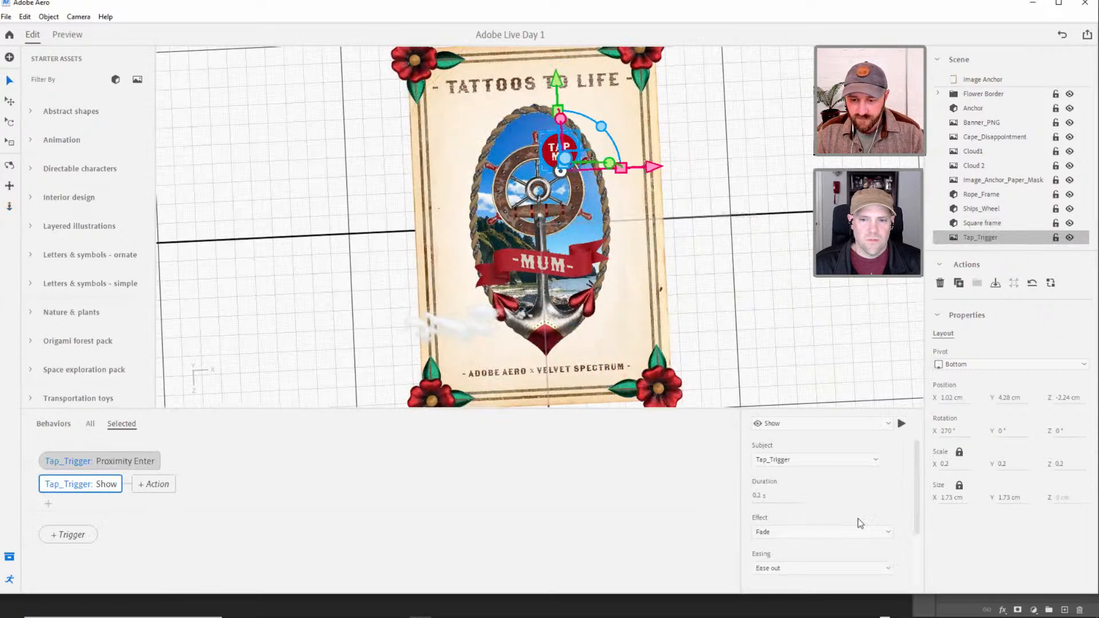
pyautogui.click(1070, 238)
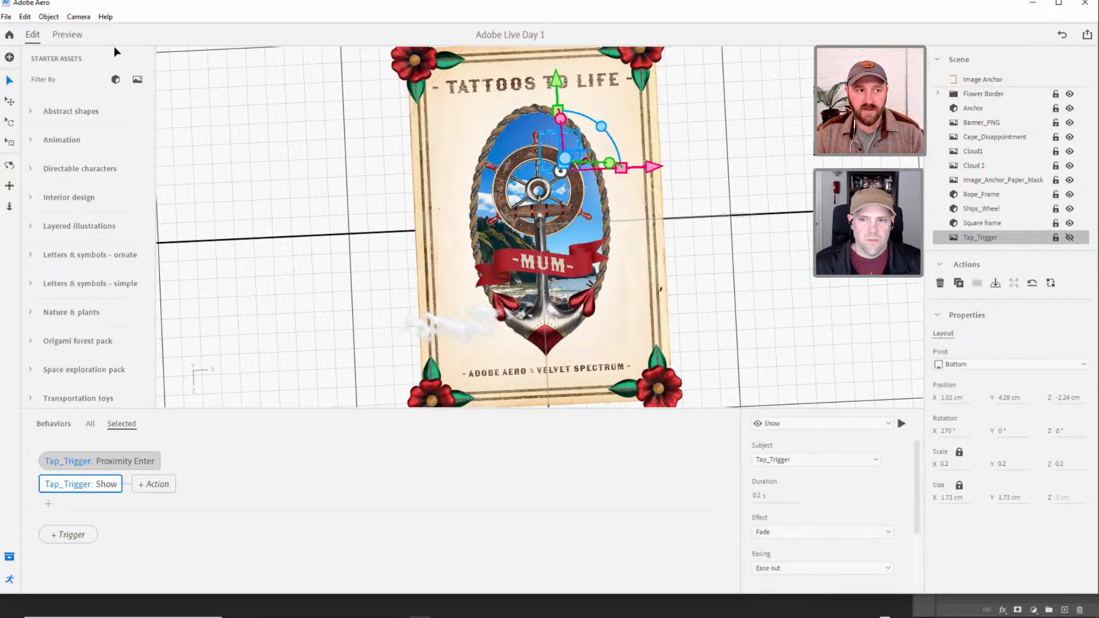
pyautogui.click(67, 35)
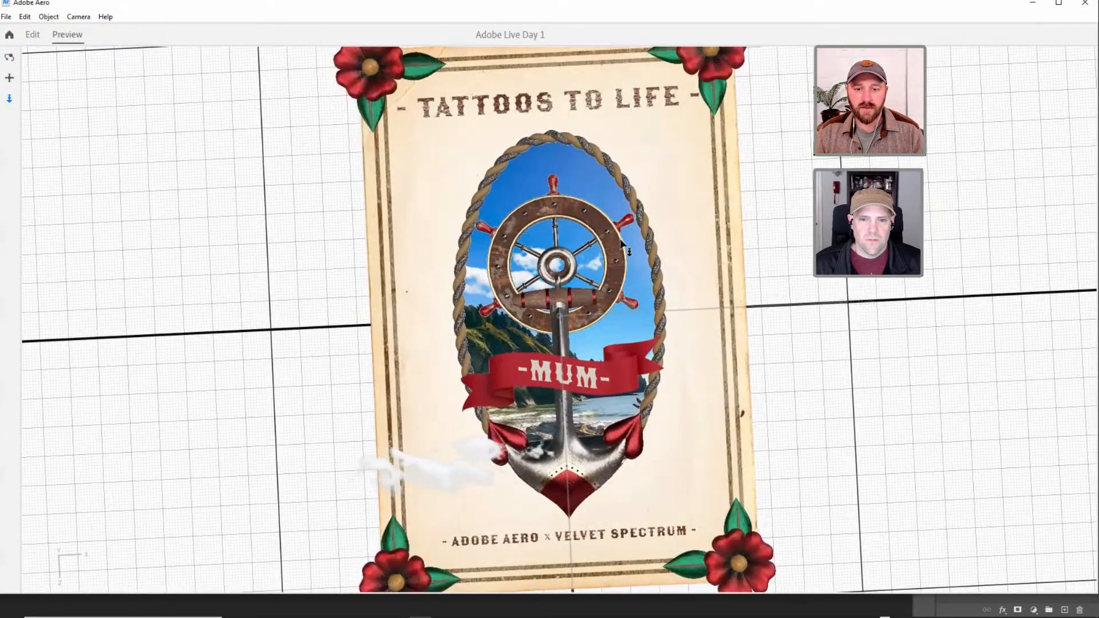
pyautogui.moveTo(620, 241); pyautogui.dragTo(616, 286)
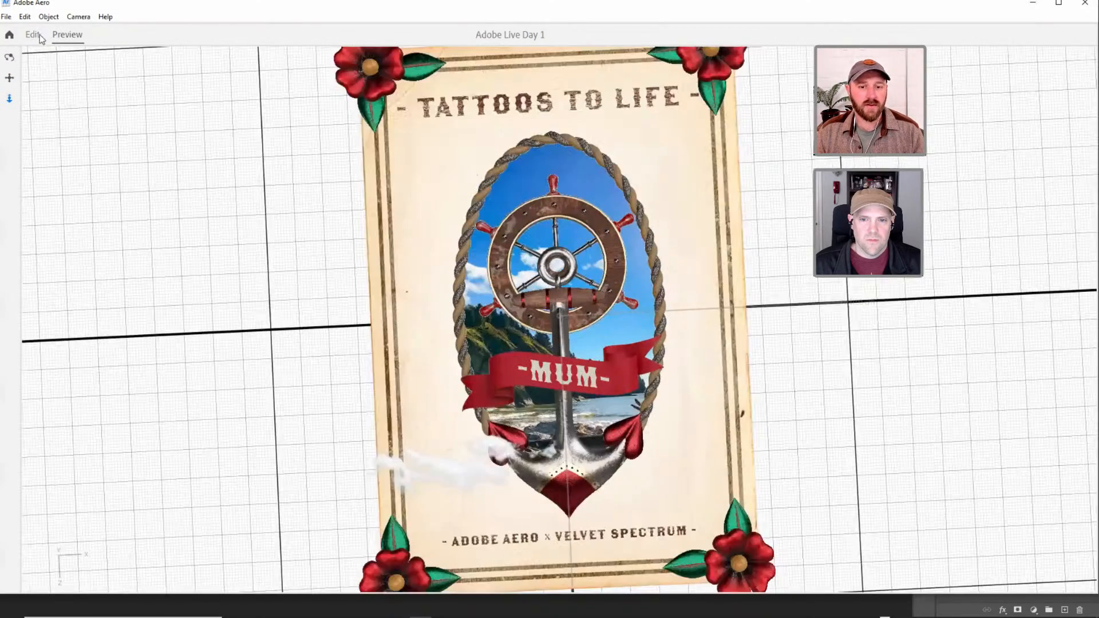
pyautogui.click(32, 35)
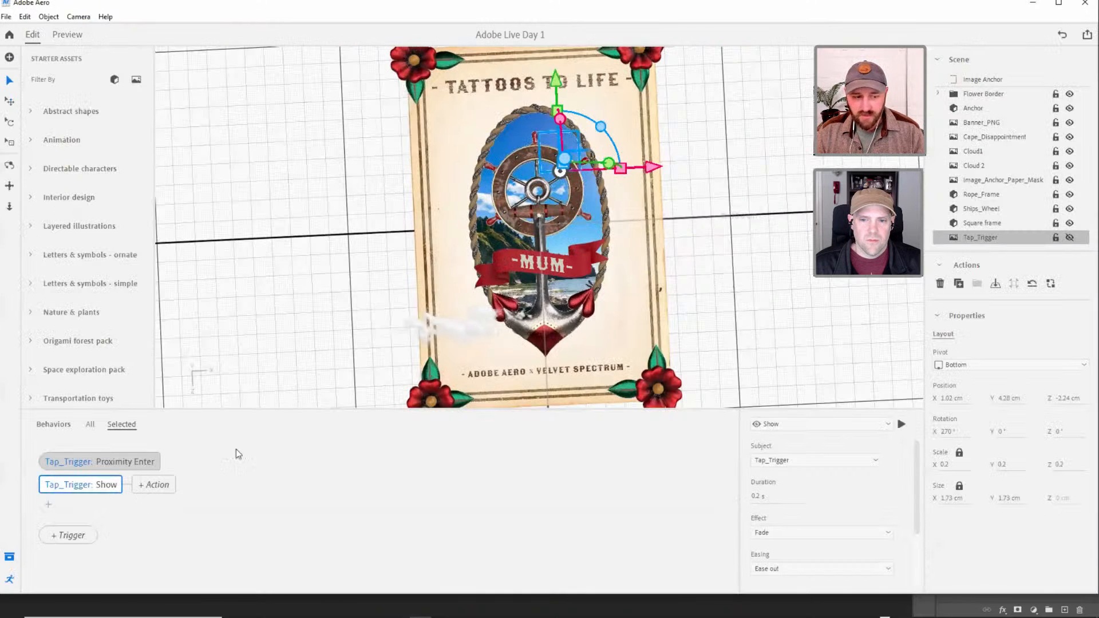
# Set the Proximity Enter trigger's distance to 30 cm and test it in the preview at different viewing distances.
pyautogui.click(157, 464)
pyautogui.click(760, 519)
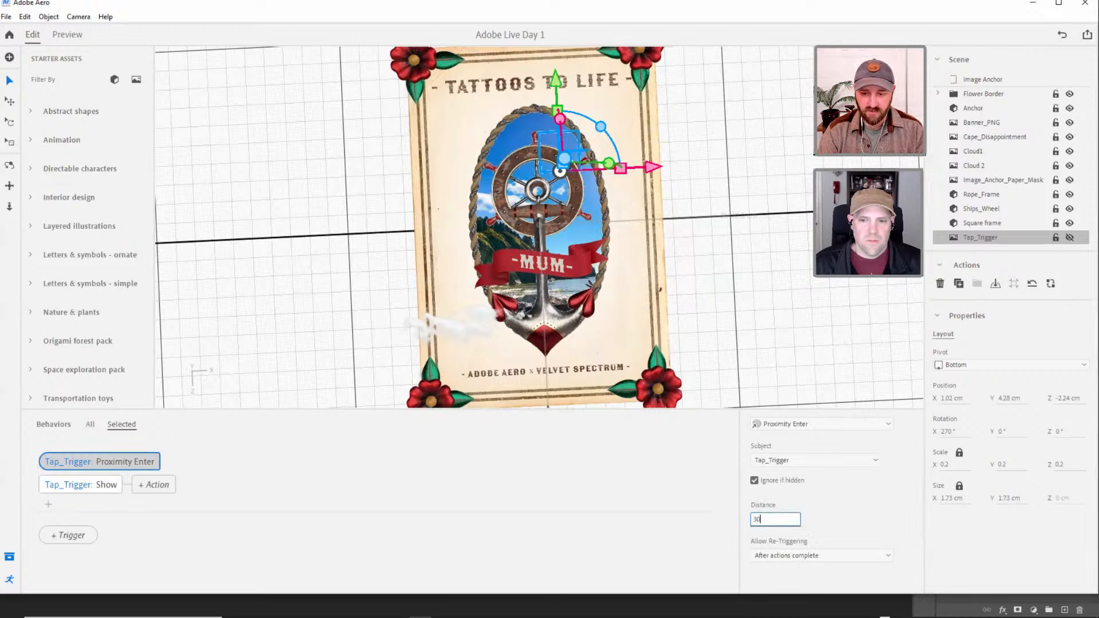
pyautogui.press('Tab')
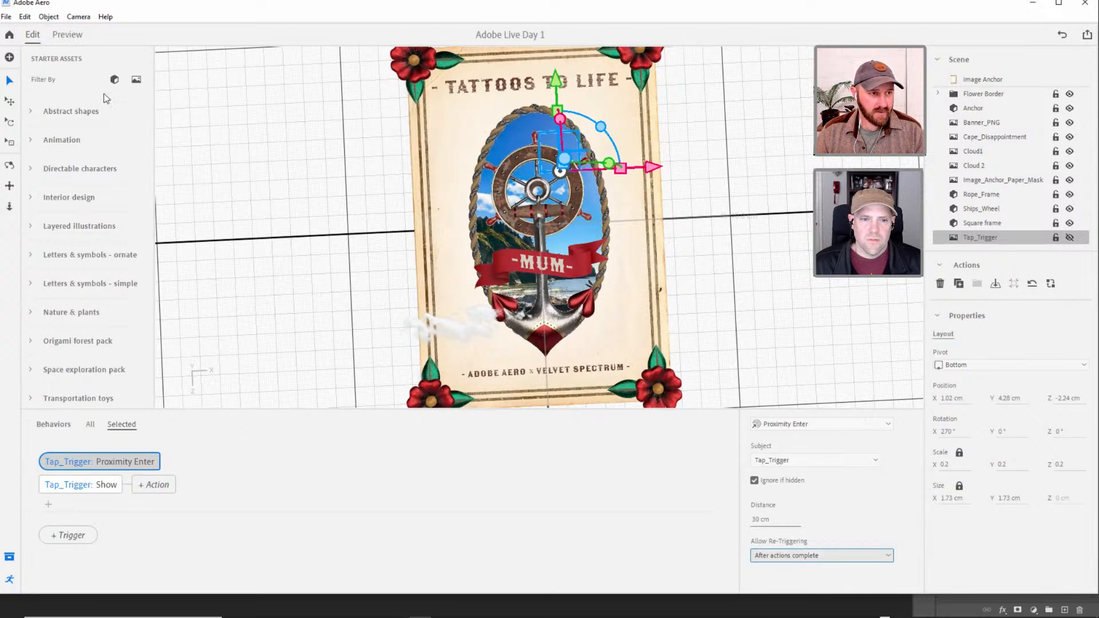
pyautogui.click(67, 35)
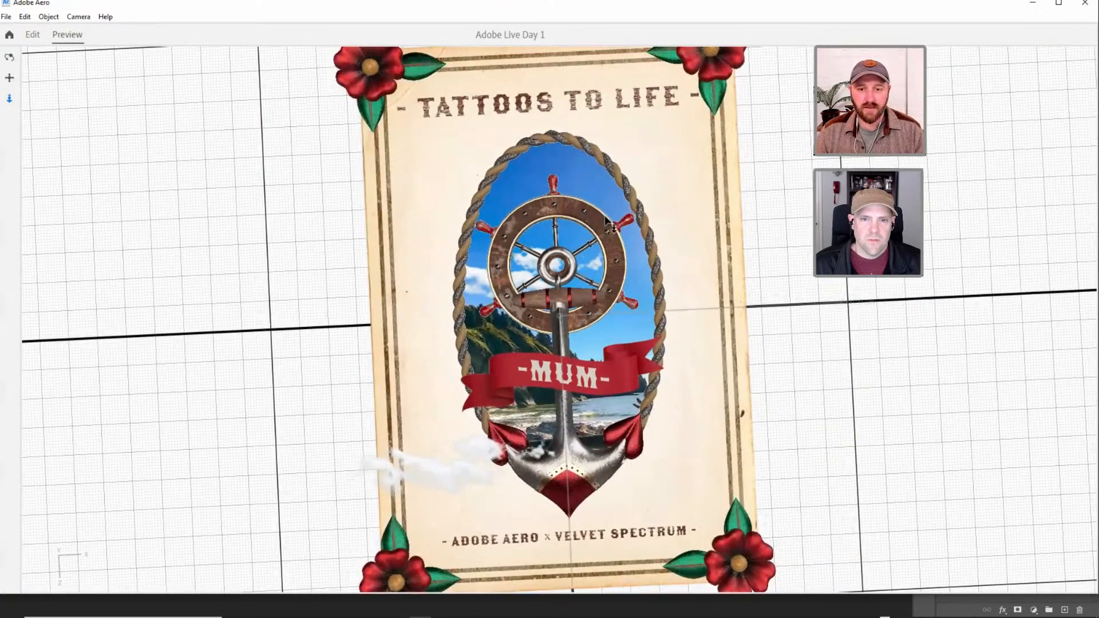
pyautogui.moveTo(614, 242)
pyautogui.mouseDown()
pyautogui.moveTo(615, 271)
pyautogui.moveTo(618, 230)
pyautogui.moveTo(621, 248)
pyautogui.mouseUp()
pyautogui.moveTo(627, 293); pyautogui.dragTo(609, 207)
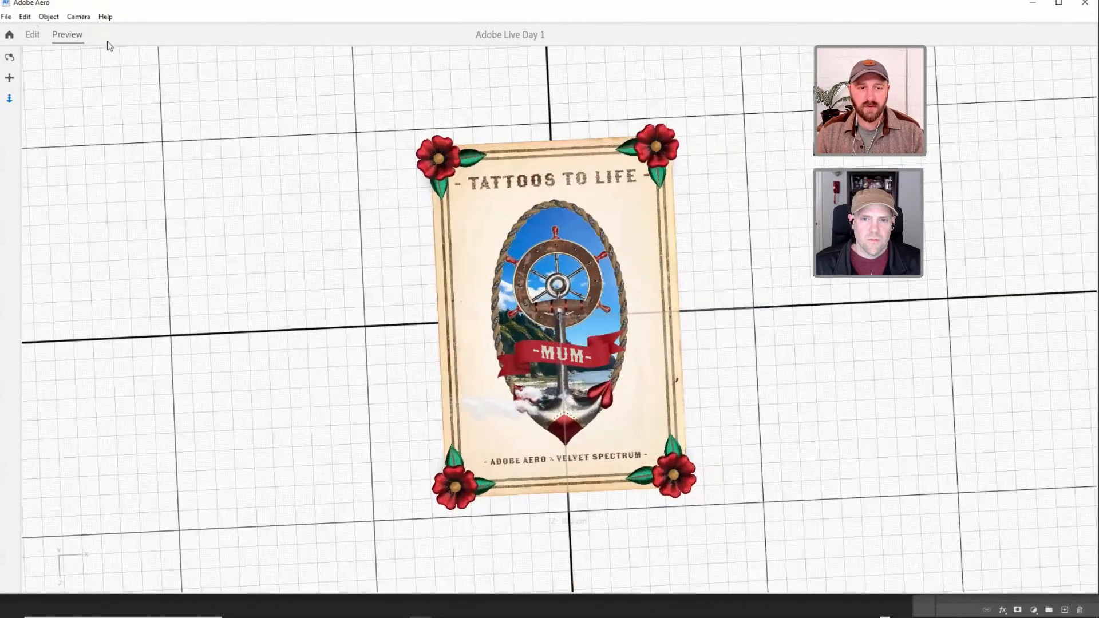
pyautogui.click(38, 37)
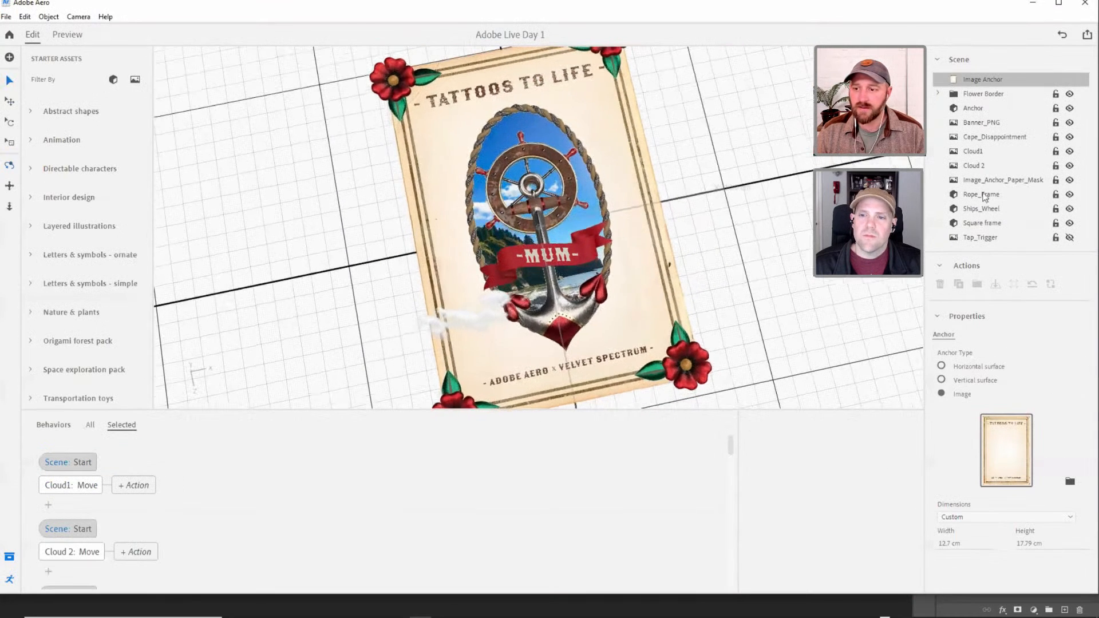
# Play Tap_Trigger's Show action once and turn off Ignore if hidden for its Proximity Enter trigger.
pyautogui.click(979, 237)
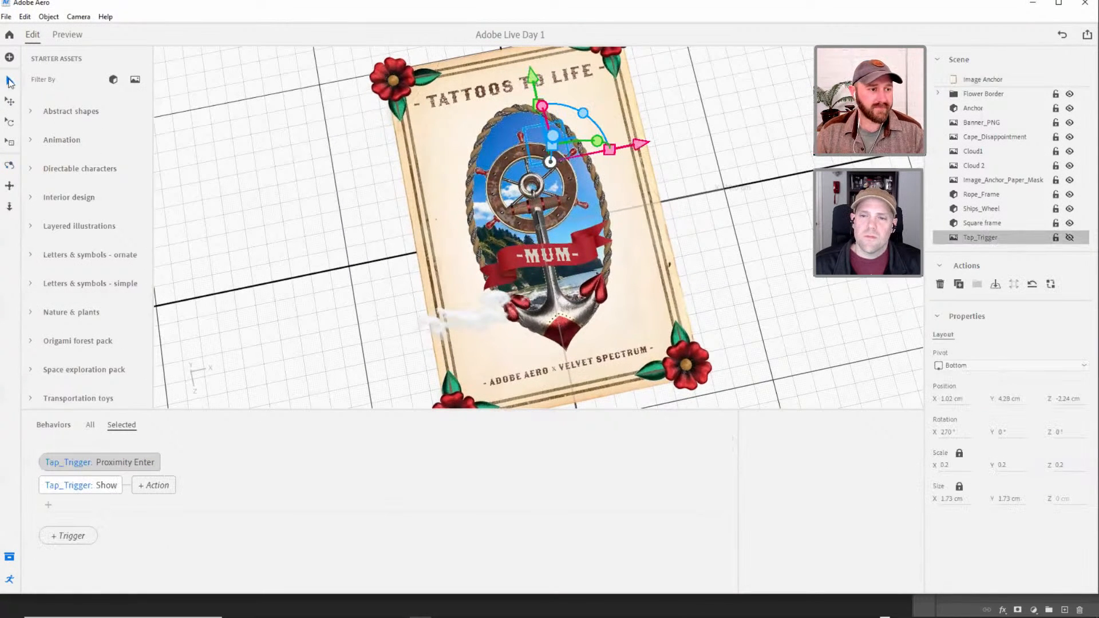
pyautogui.click(95, 487)
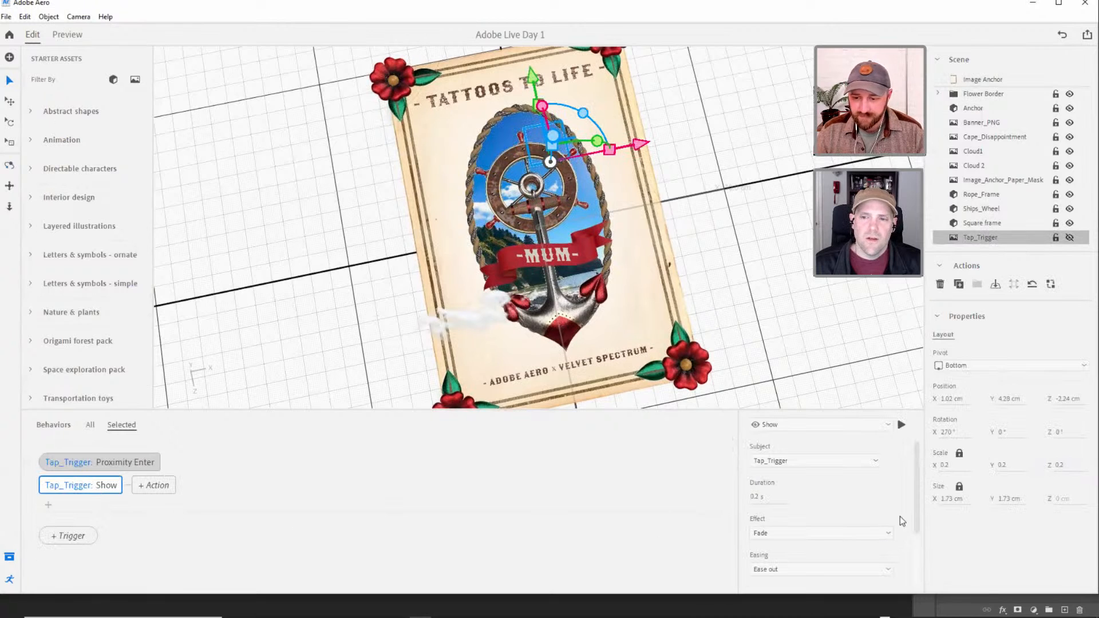
pyautogui.moveTo(917, 506)
pyautogui.mouseDown()
pyautogui.moveTo(915, 569)
pyautogui.moveTo(916, 504)
pyautogui.mouseUp()
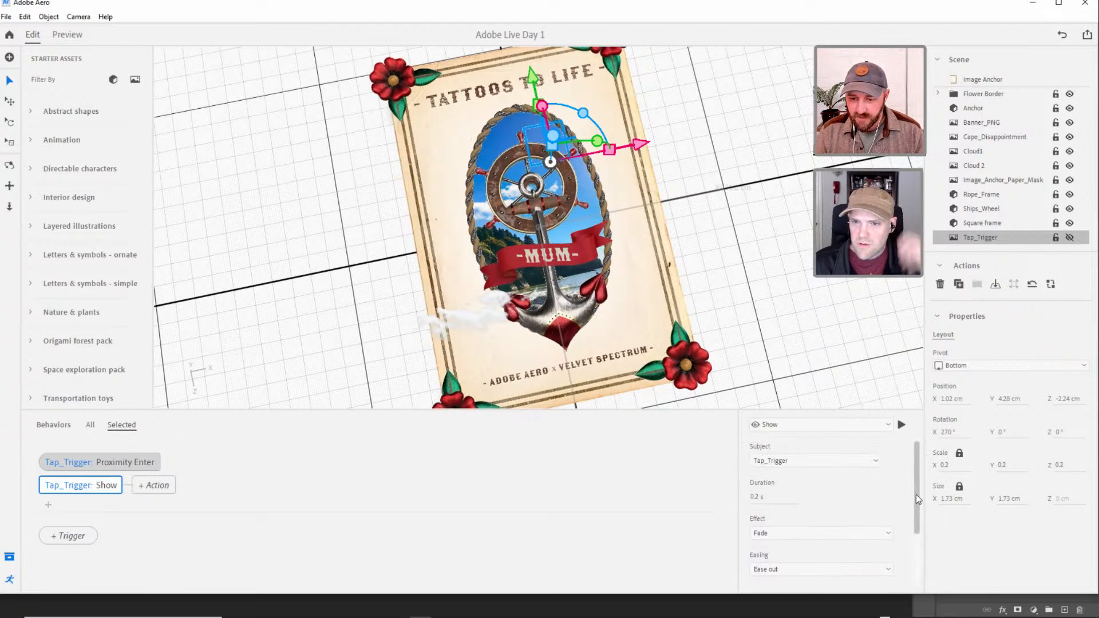
pyautogui.click(900, 427)
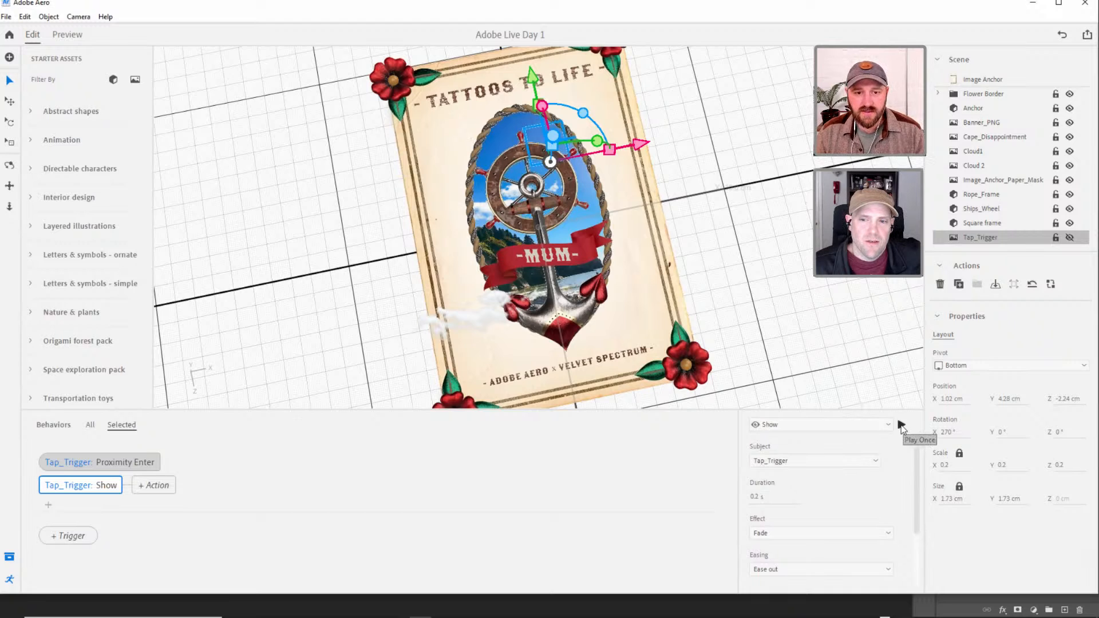
pyautogui.click(128, 465)
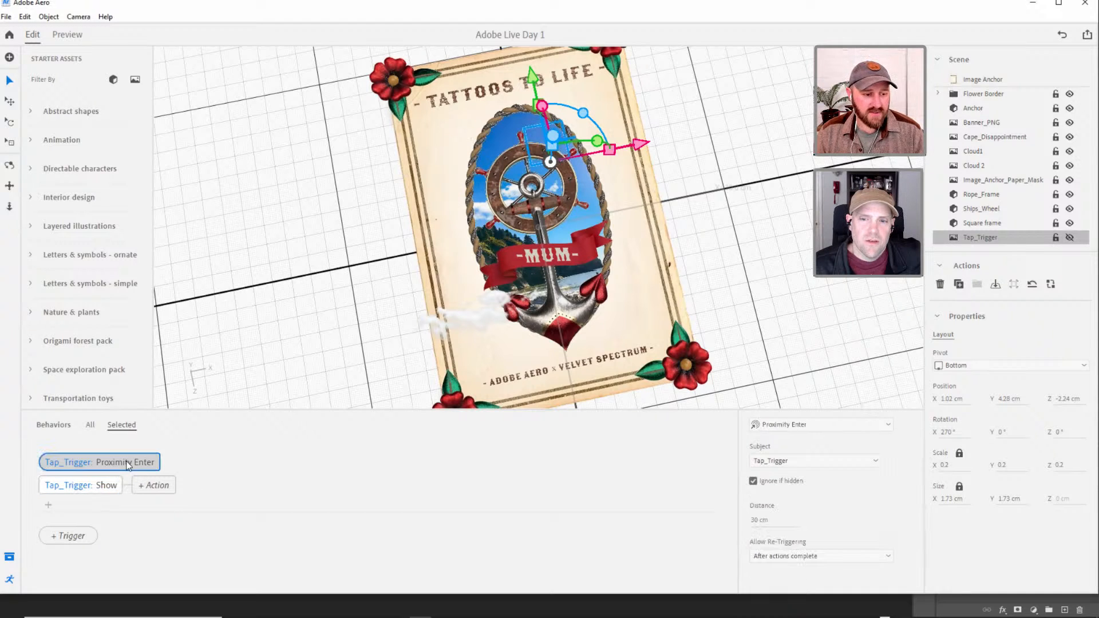
pyautogui.click(754, 481)
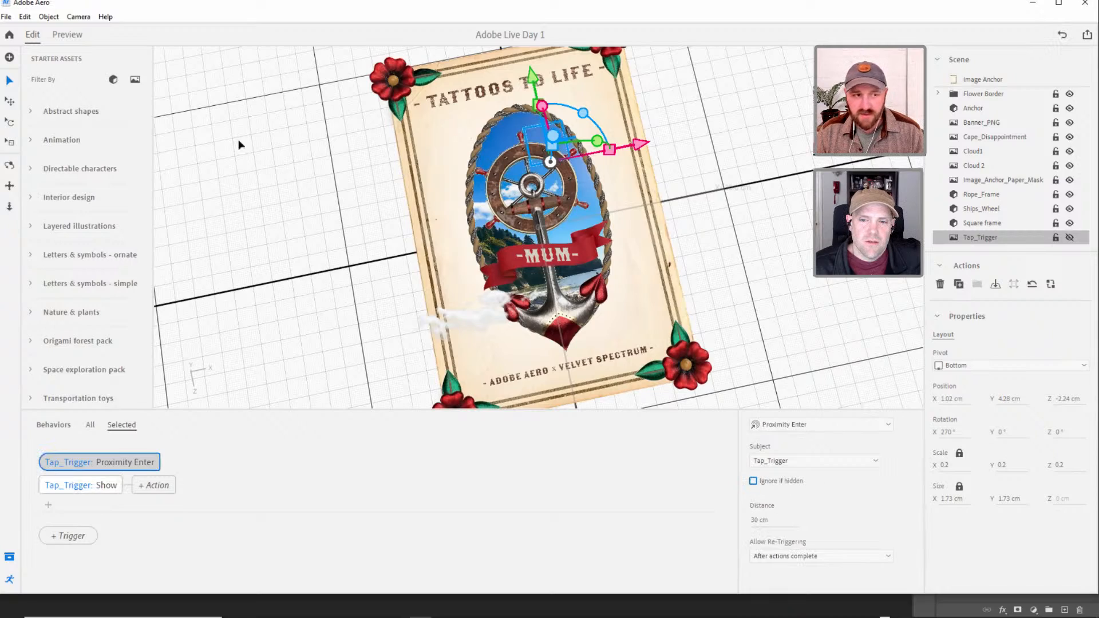
# Preview the TAP ME button's proximity behavior from near and far, recheck the trigger distance, and preview the scene again.
pyautogui.click(73, 39)
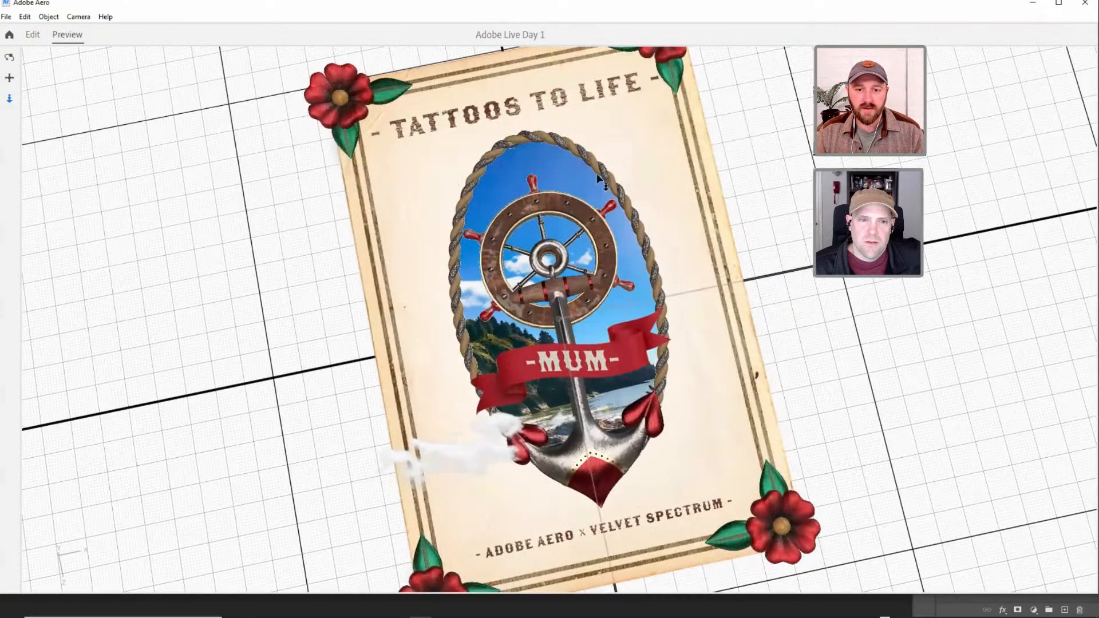
pyautogui.scroll(-6, 600, 191)
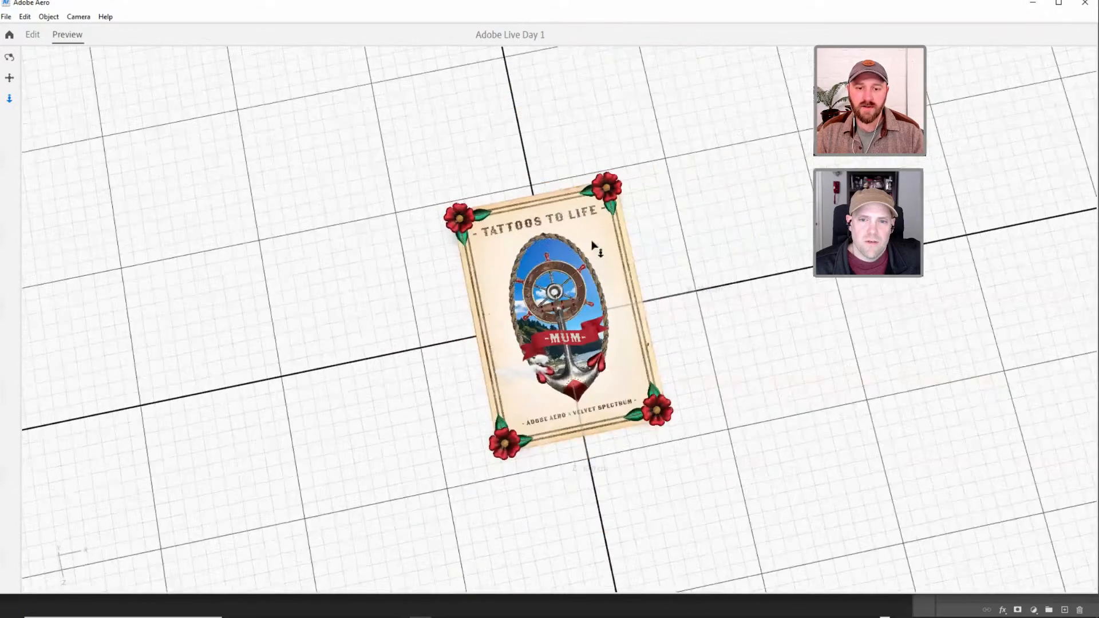
pyautogui.scroll(5, 590, 189)
pyautogui.scroll(-2, 592, 232)
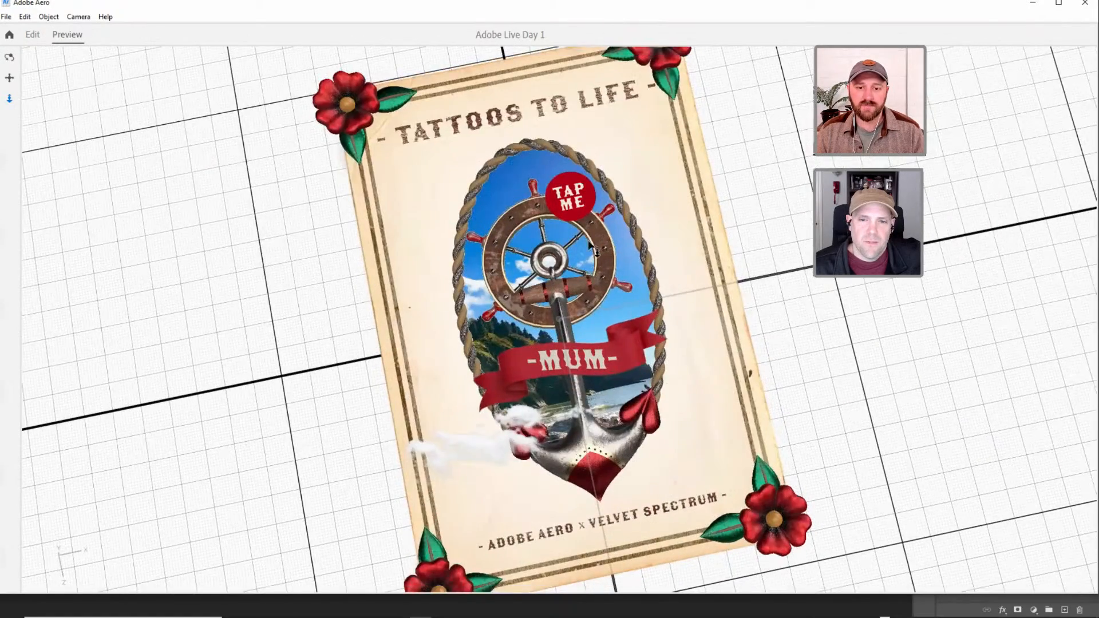
pyautogui.click(33, 37)
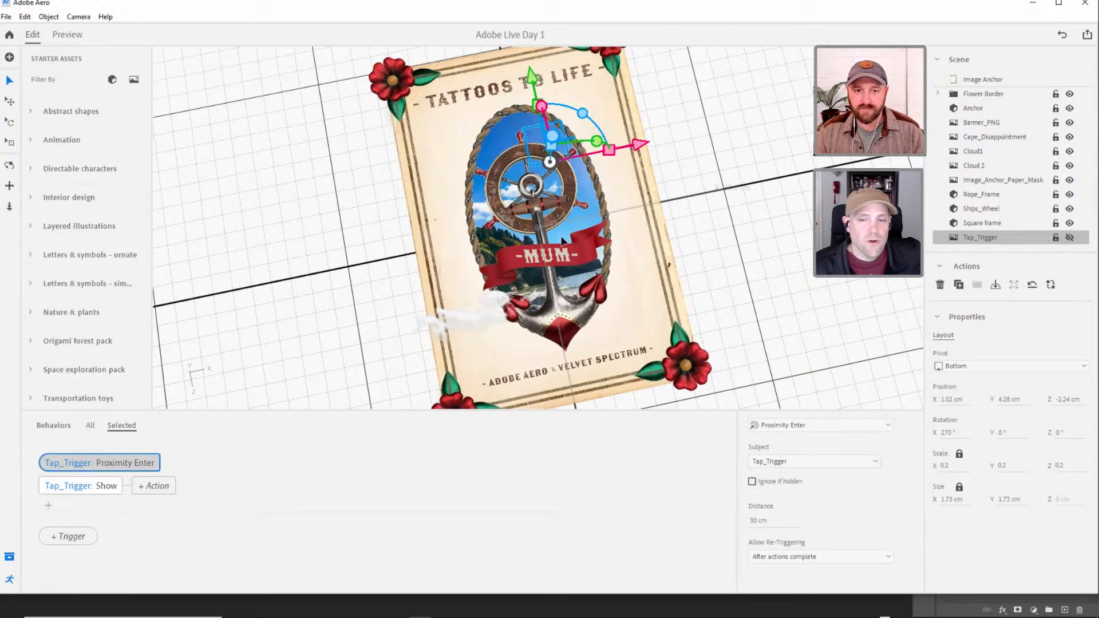
pyautogui.click(755, 522)
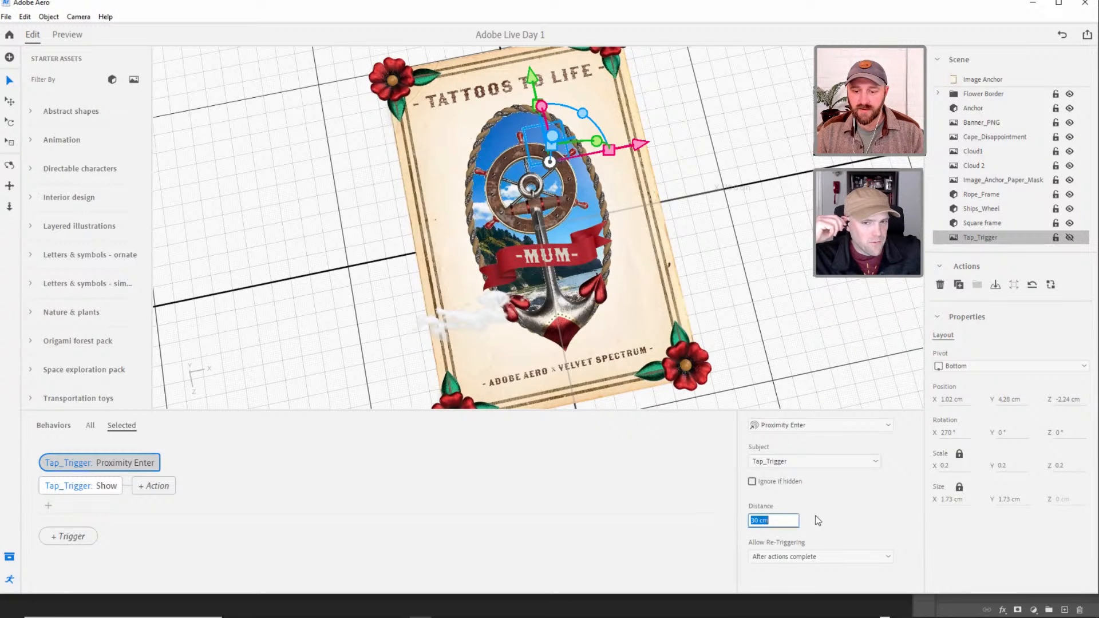
pyautogui.click(875, 517)
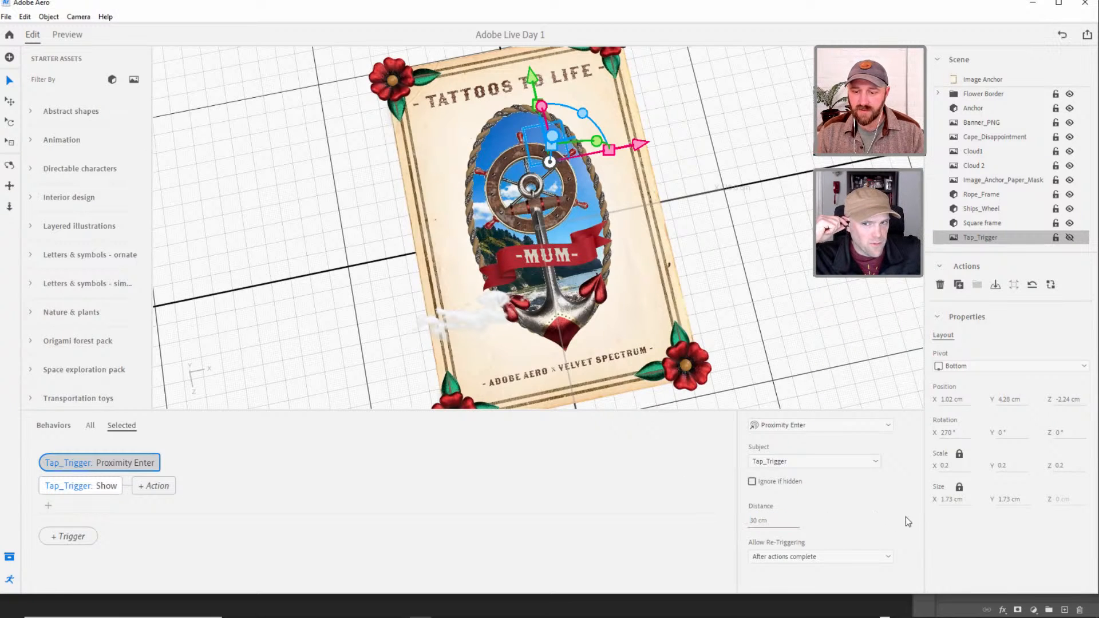
pyautogui.click(67, 36)
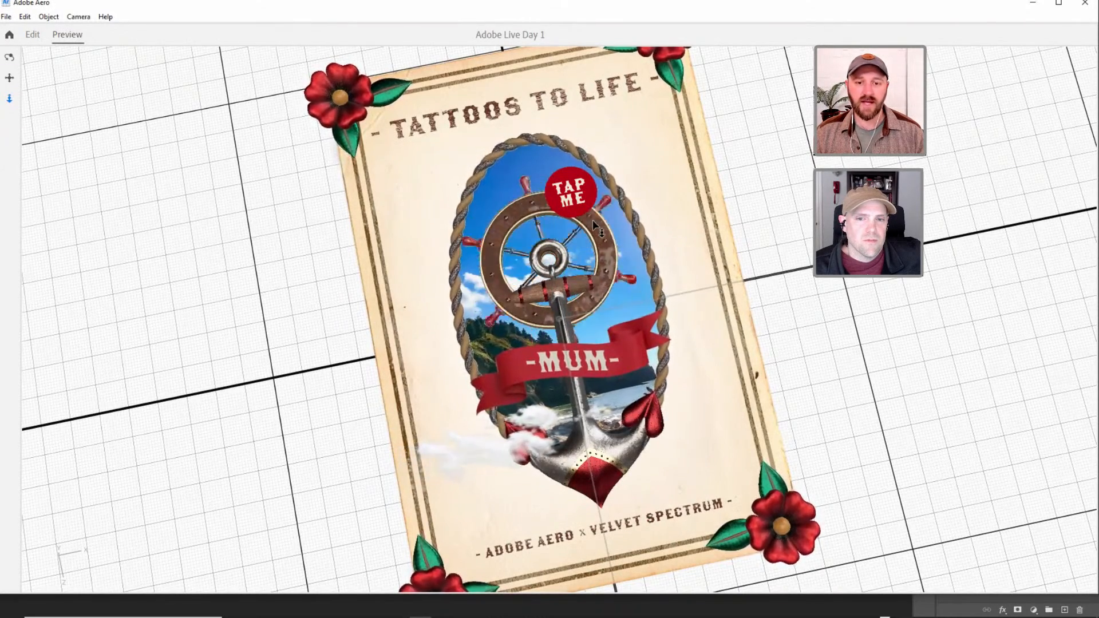
# Check the TAP ME button in the preview from angled, top-down and farther views, and return to editing the scene.
pyautogui.press('1')
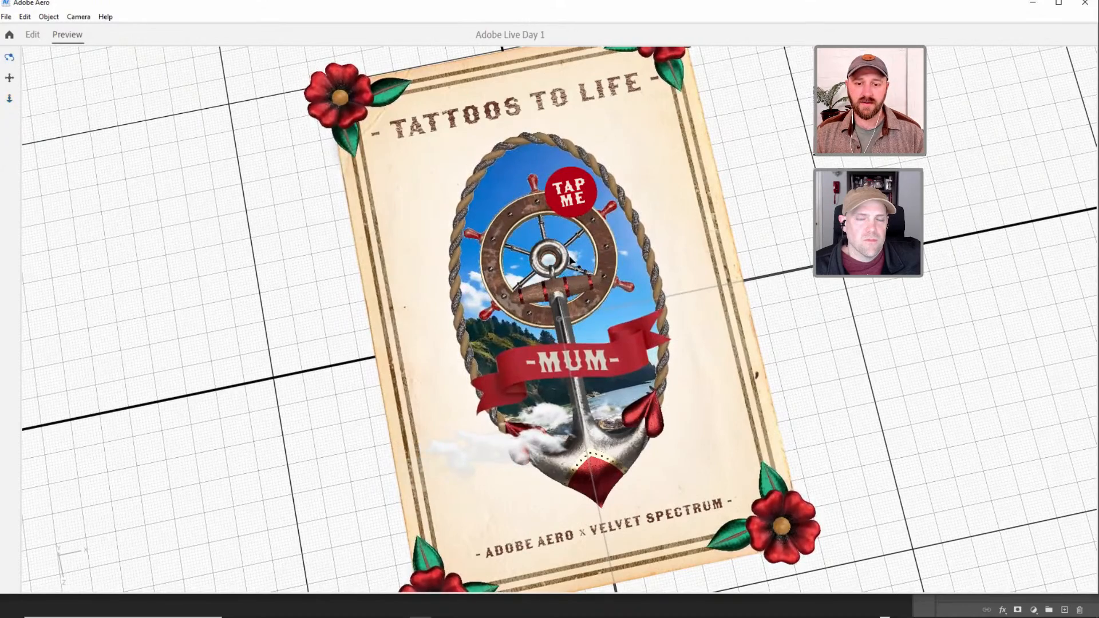
pyautogui.moveTo(569, 258); pyautogui.dragTo(576, 253, button='right')
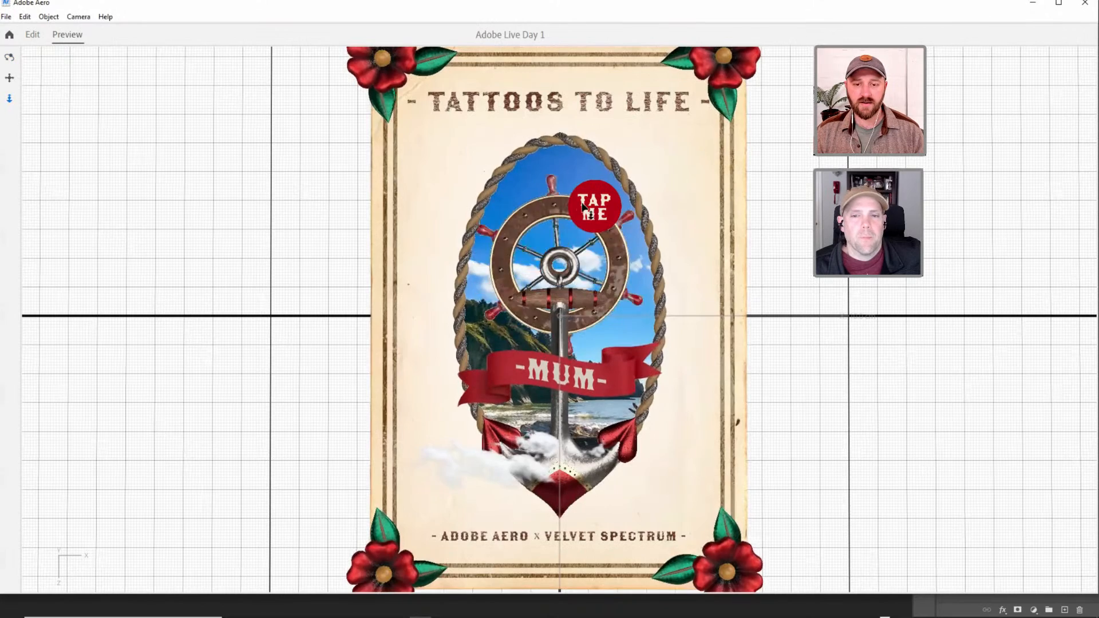
pyautogui.scroll(-4, 580, 293)
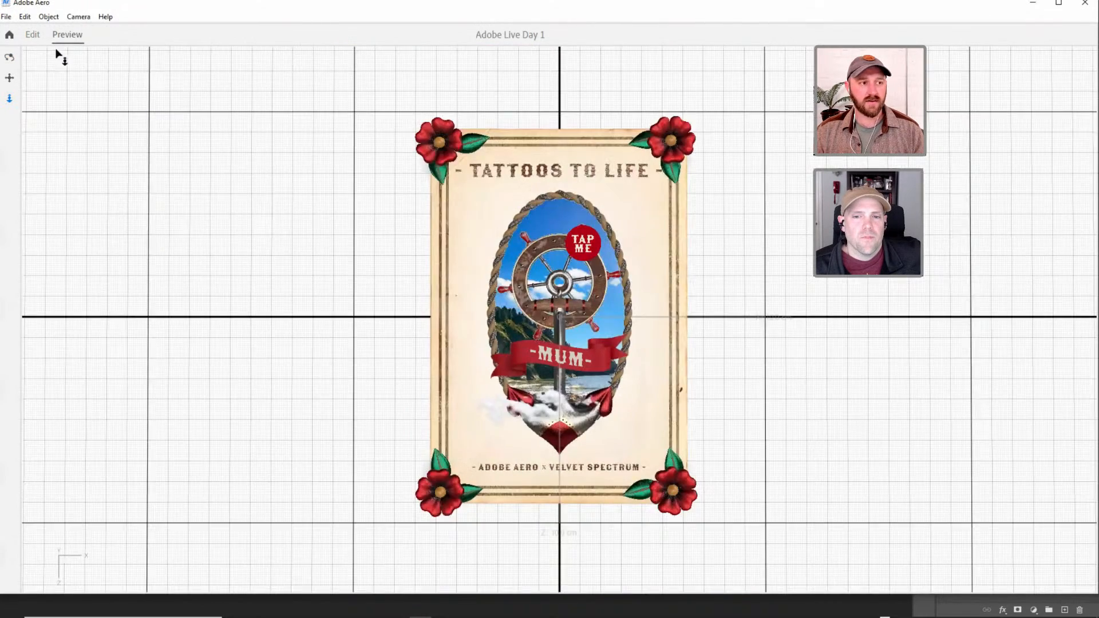
pyautogui.click(34, 35)
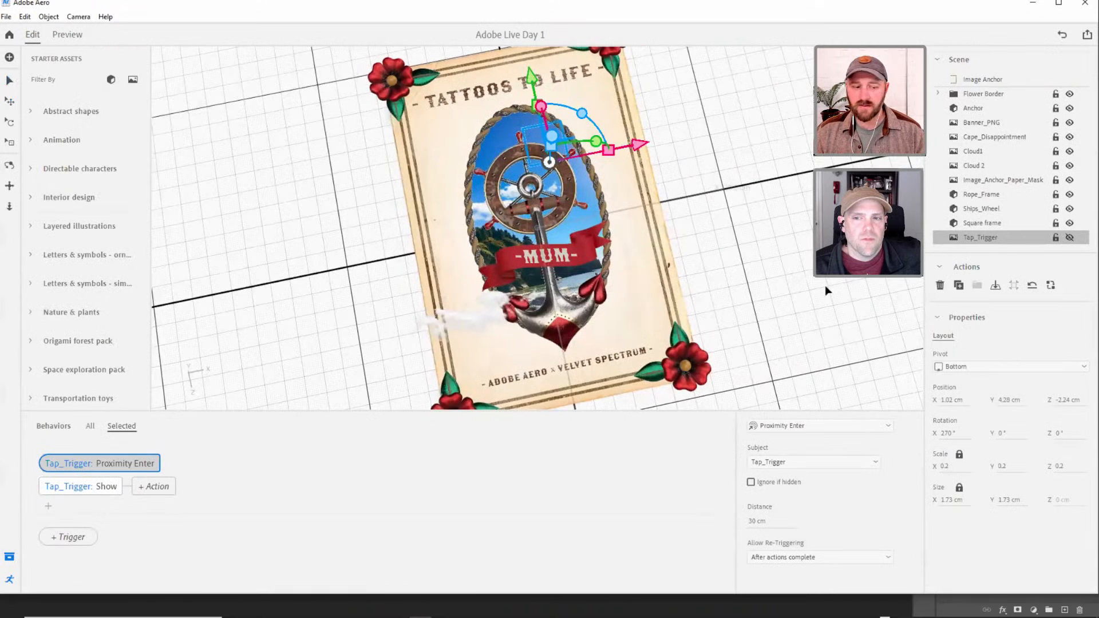
# Add a Proximity Exit trigger to Tap_Trigger with a Hide action for Tap_Trigger.
pyautogui.click(48, 506)
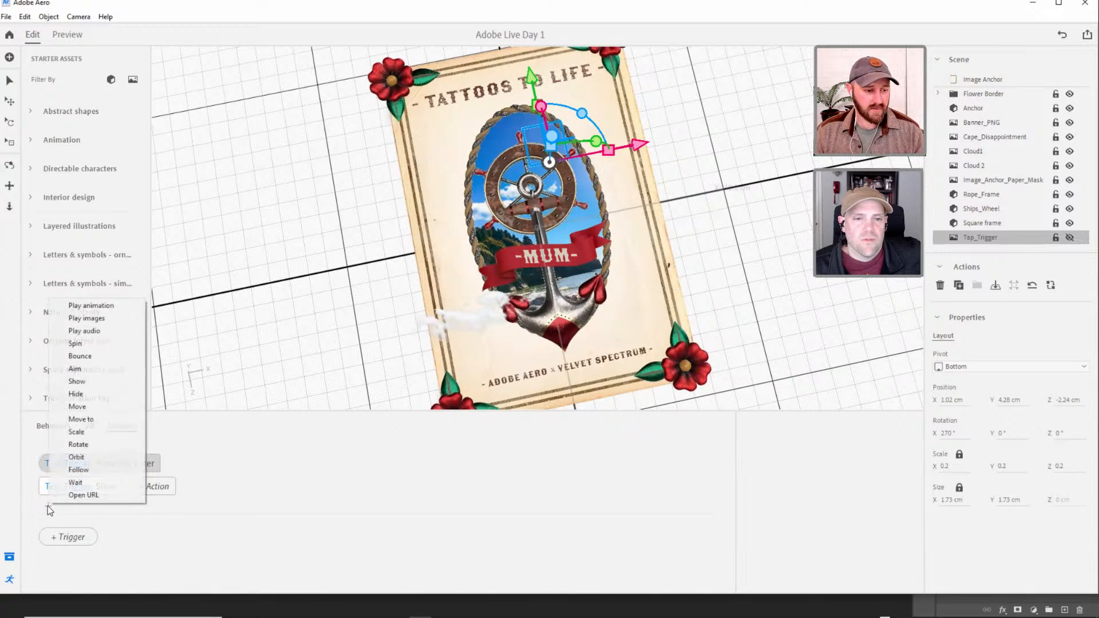
pyautogui.click(205, 500)
pyautogui.click(55, 540)
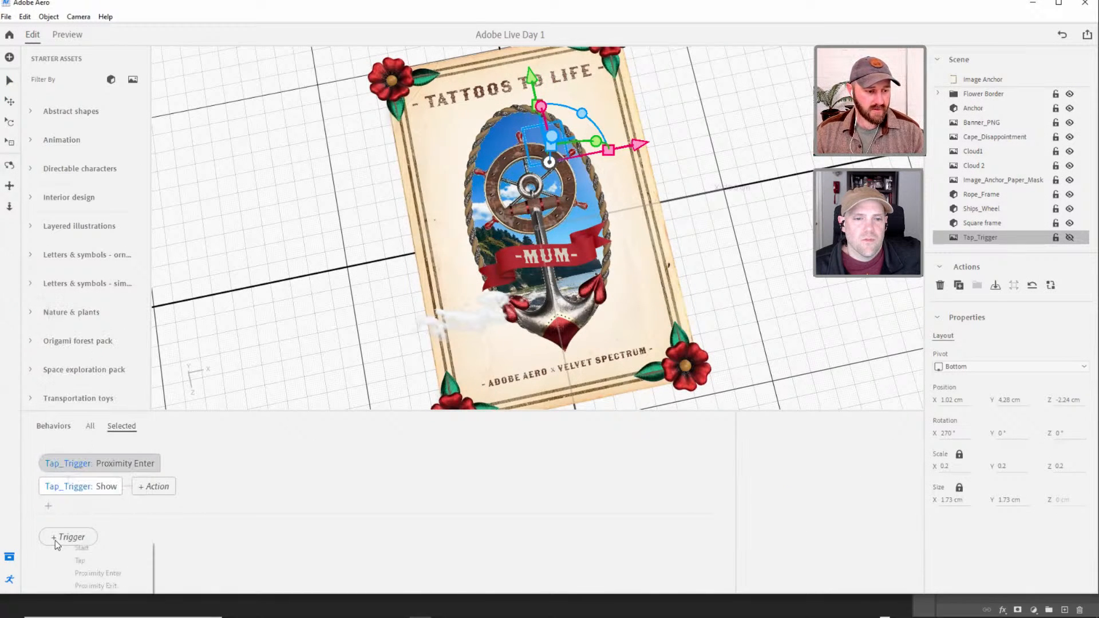
pyautogui.click(97, 584)
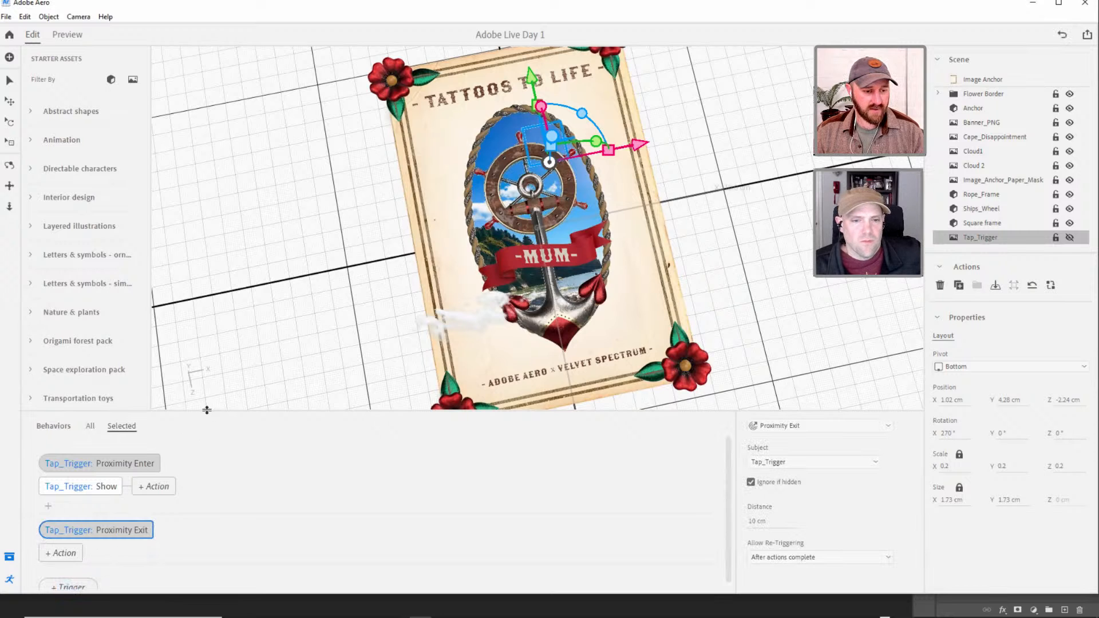
pyautogui.moveTo(207, 410); pyautogui.dragTo(200, 362)
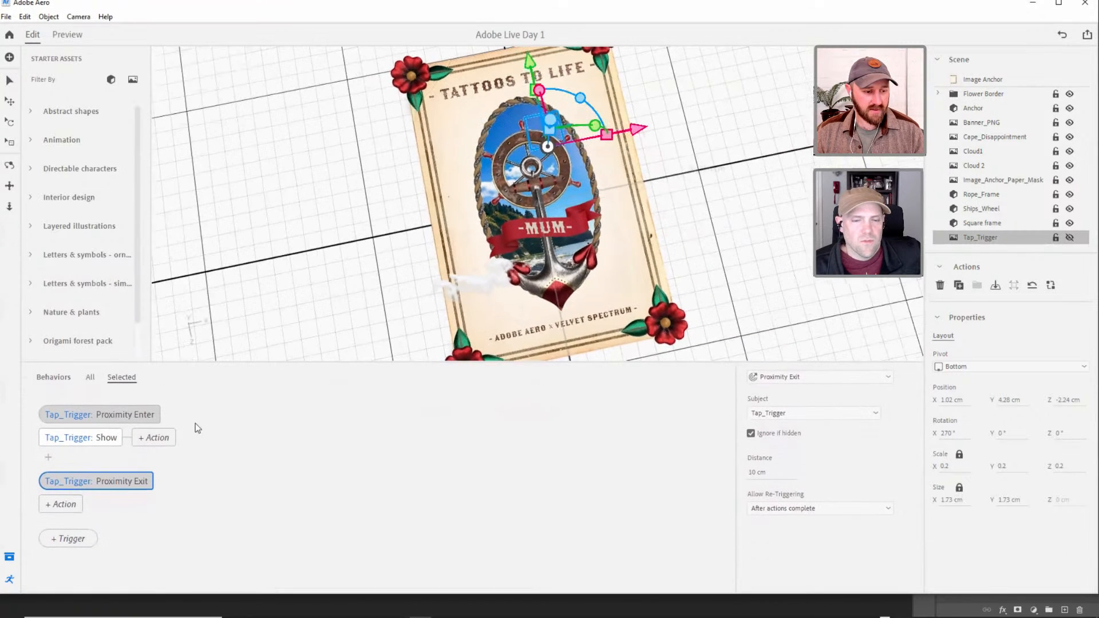
pyautogui.click(71, 502)
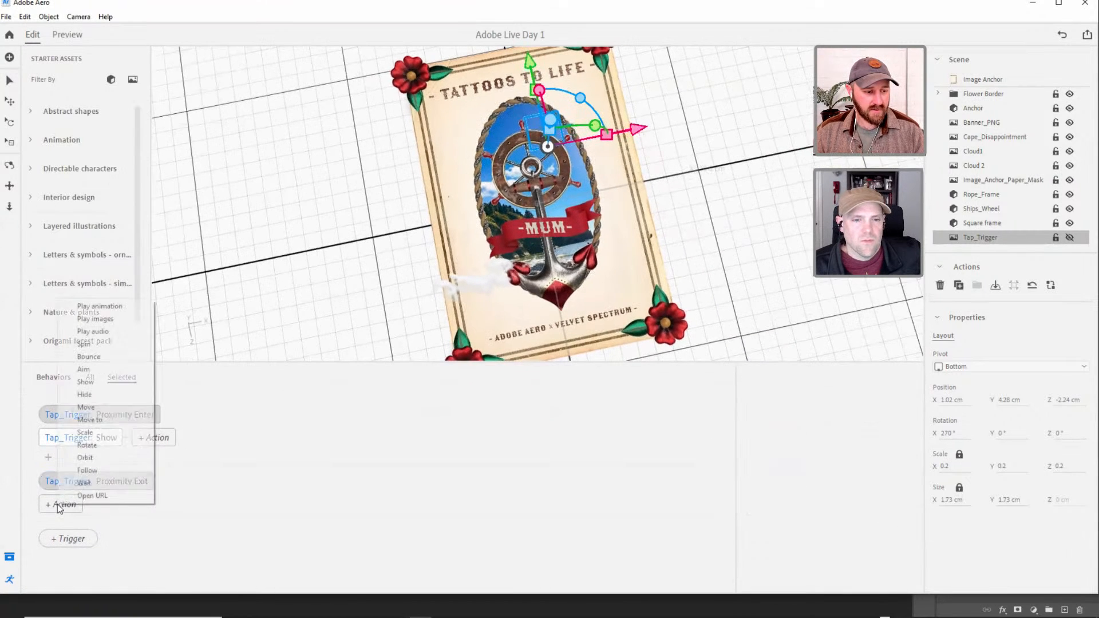
pyautogui.click(98, 396)
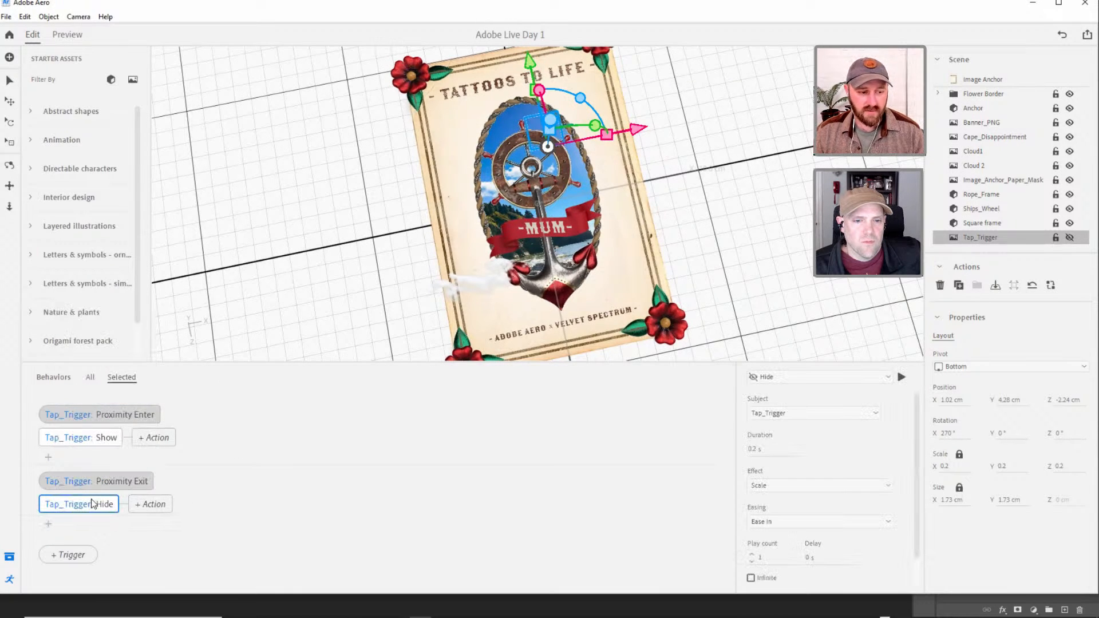
# Turn off Ignore if hidden for the Proximity Exit trigger and preview how the TAP ME button reacts to viewing distance.
pyautogui.click(125, 482)
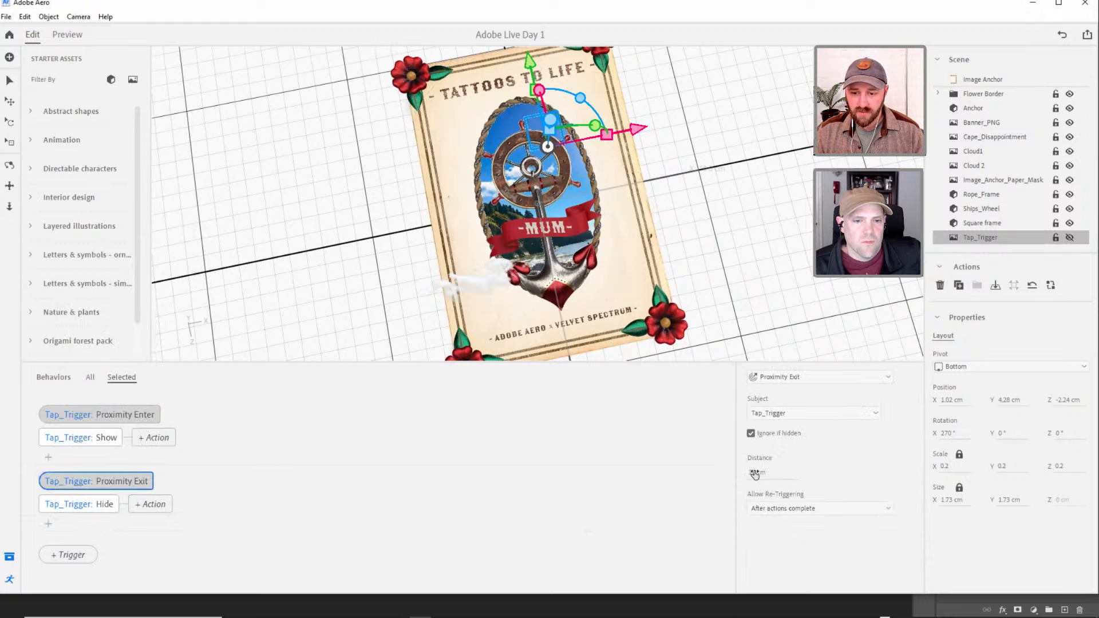
pyautogui.click(751, 434)
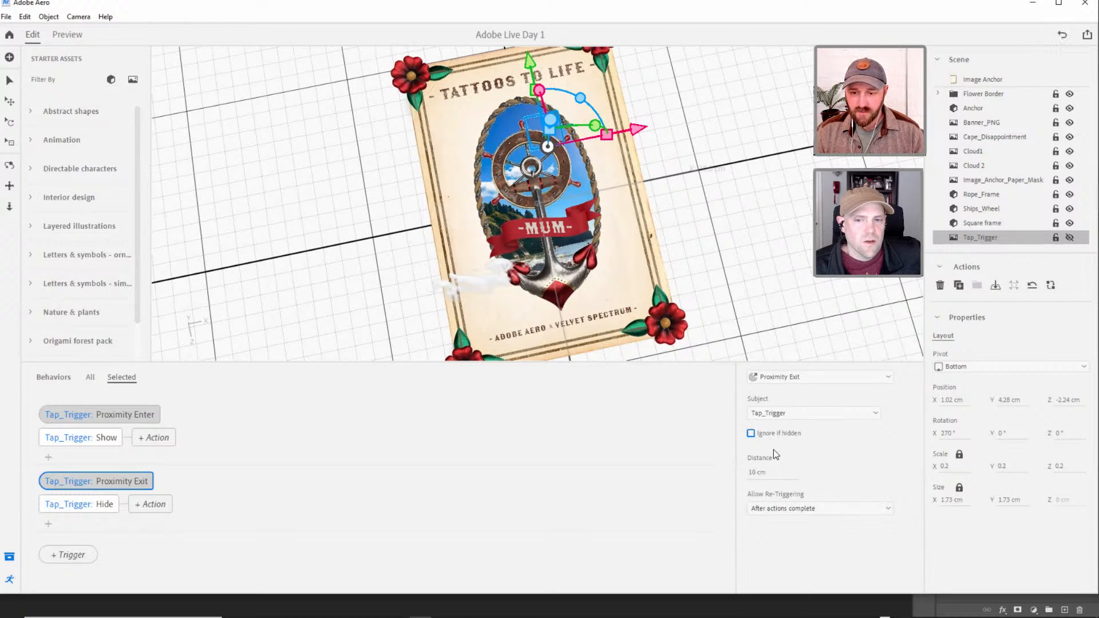
pyautogui.click(67, 35)
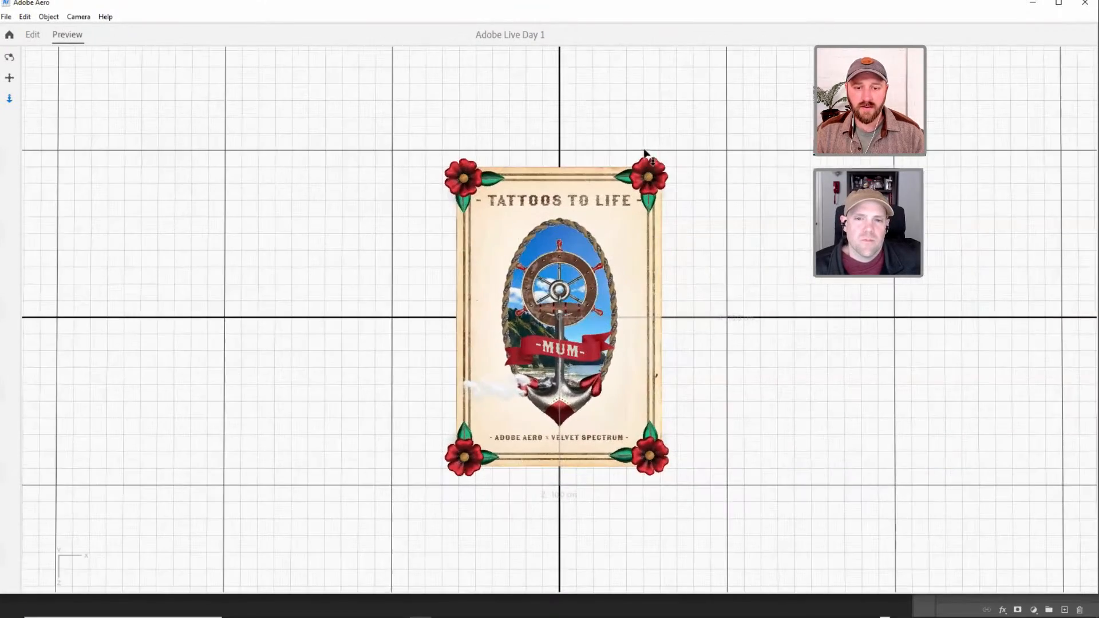
pyautogui.scroll(4, 648, 137)
pyautogui.moveTo(672, 161); pyautogui.dragTo(598, 131)
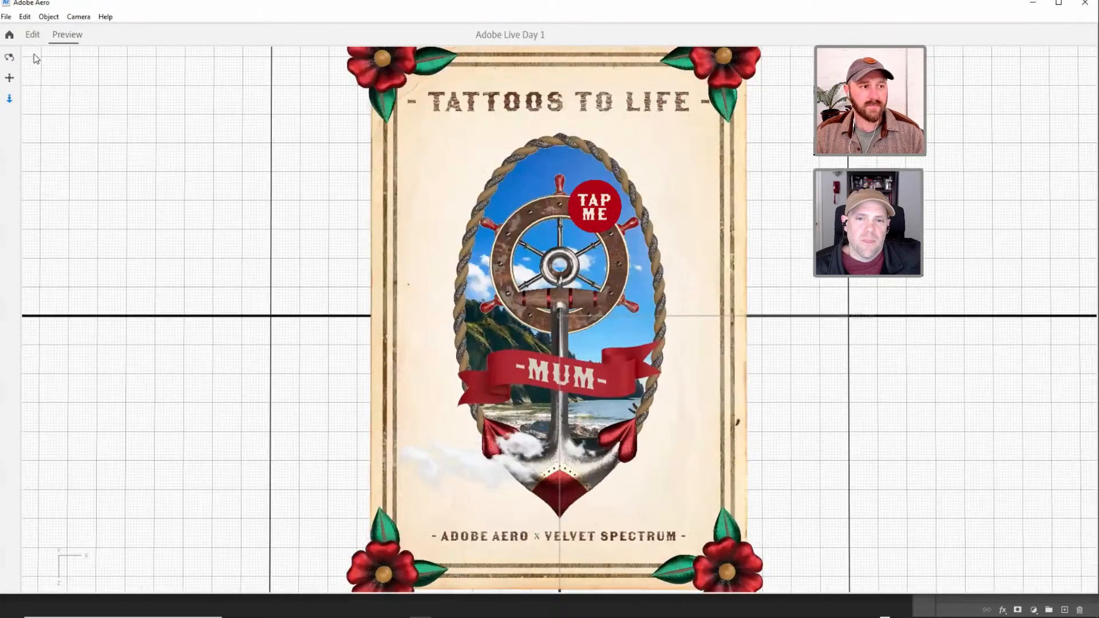
pyautogui.click(33, 34)
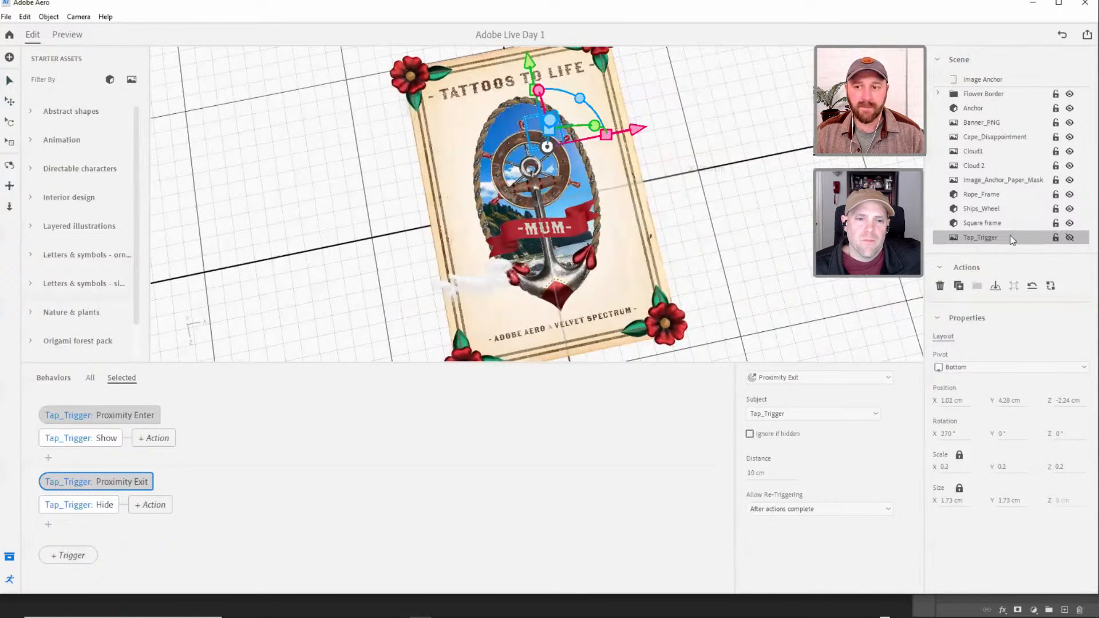
# Add the Cylinder from the Abstract shapes starter assets to the scene.
pyautogui.click(983, 237)
pyautogui.keyDown('alt'); pyautogui.moveTo(583, 165); pyautogui.dragTo(578, 152, button='right'); pyautogui.keyUp('alt')
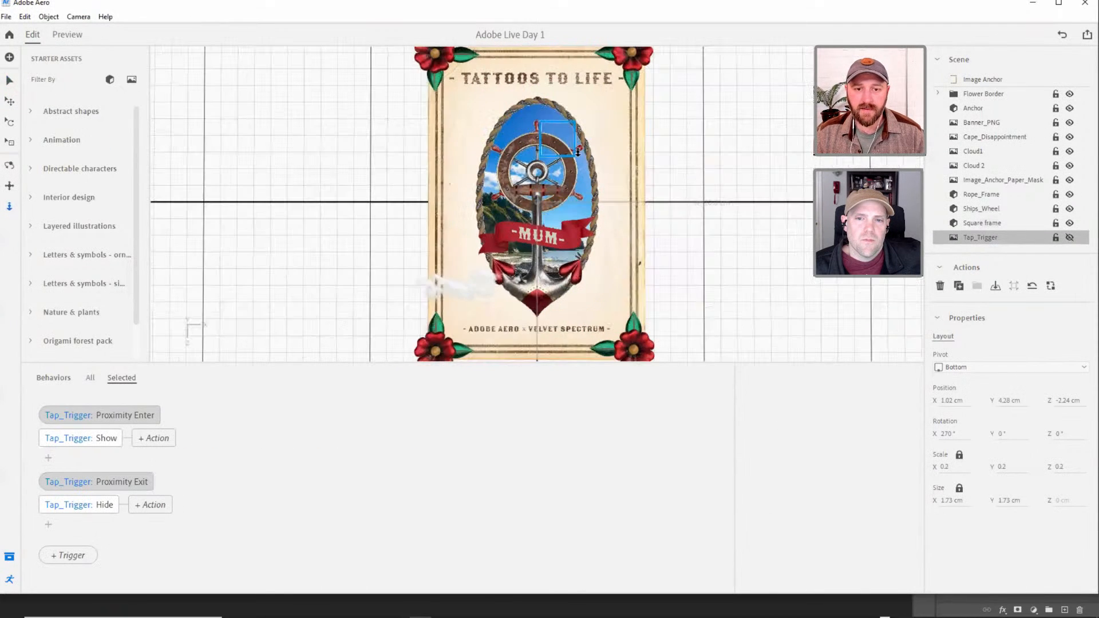
pyautogui.keyDown('alt'); pyautogui.moveTo(553, 172); pyautogui.dragTo(620, 133); pyautogui.keyUp('alt')
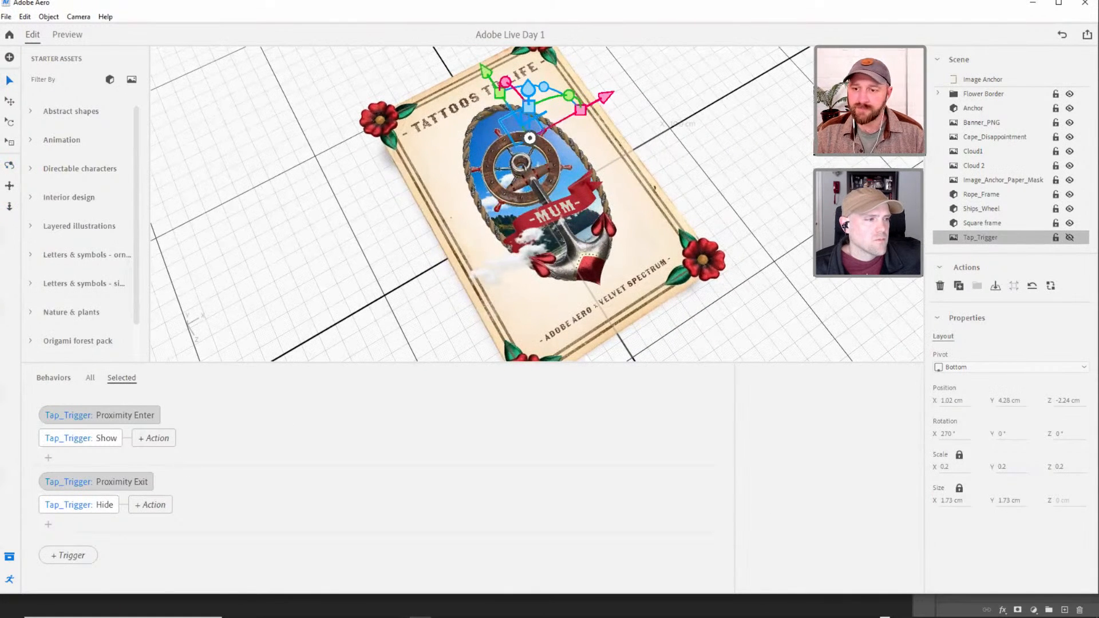
pyautogui.click(252, 65)
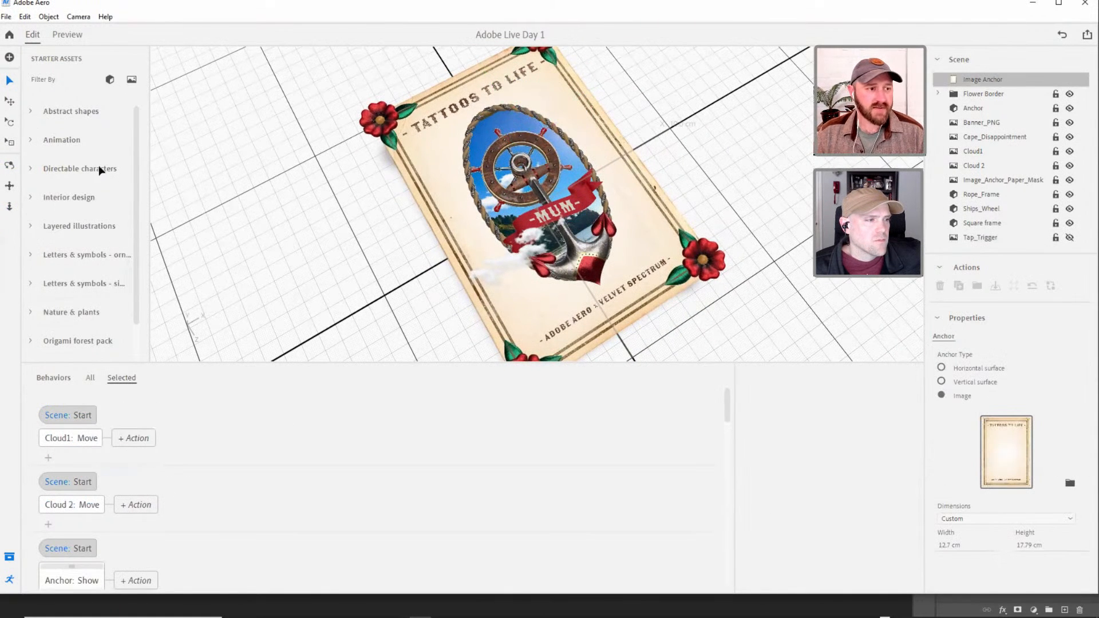
pyautogui.click(34, 113)
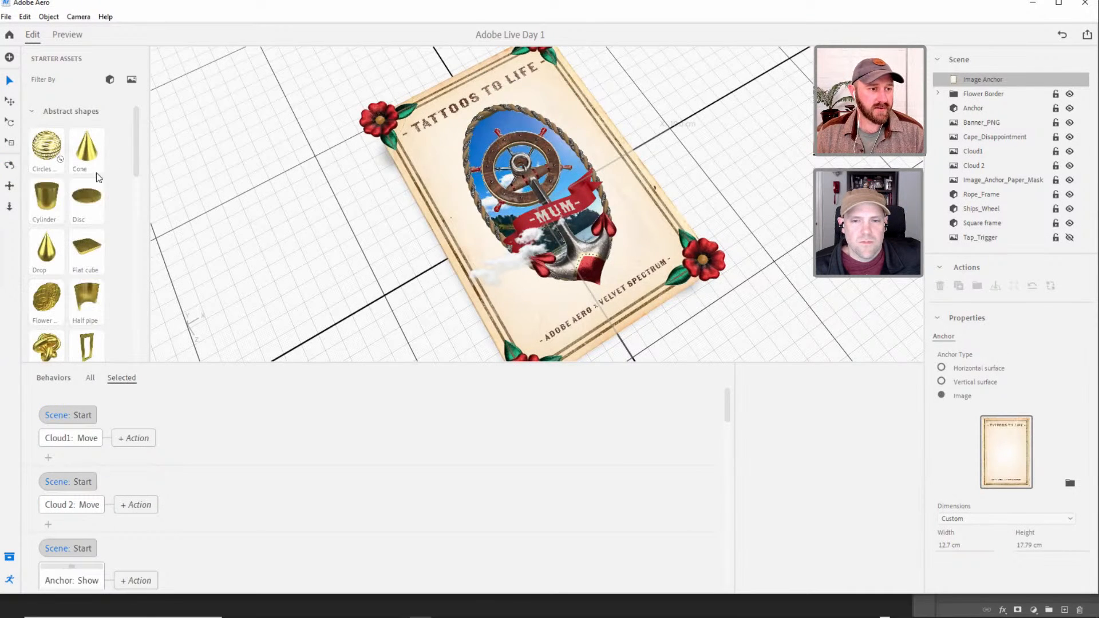
pyautogui.click(44, 198)
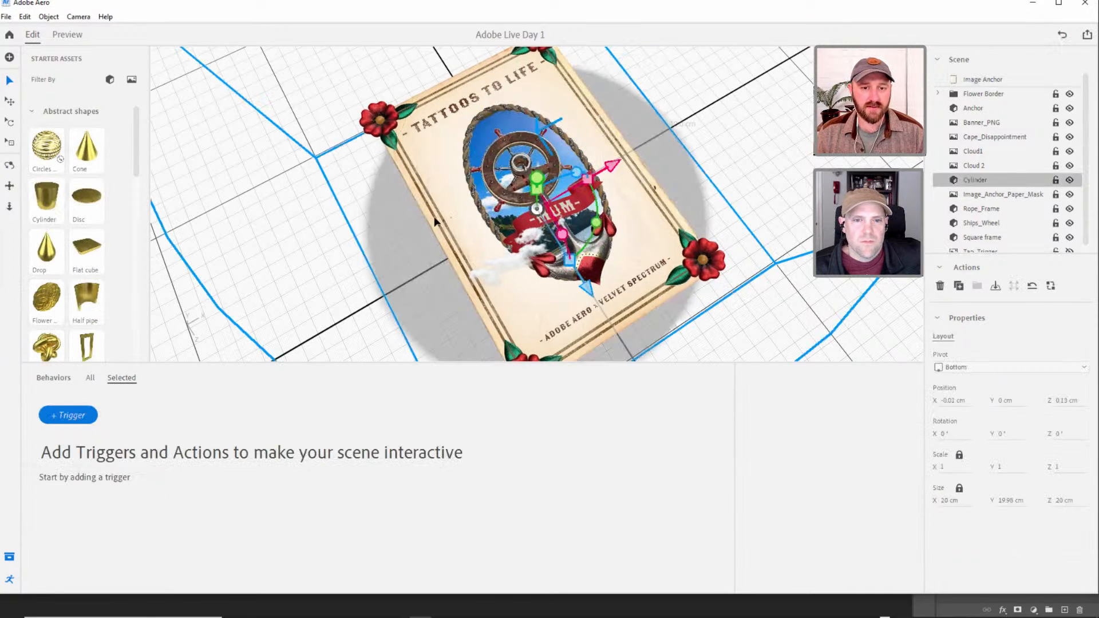
# Move the cylinder along the X axis to about -15 cm so it stands beside the poster.
pyautogui.moveTo(583, 227); pyautogui.dragTo(524, 263)
pyautogui.moveTo(570, 245); pyautogui.dragTo(594, 176, button='right')
pyautogui.moveTo(593, 176); pyautogui.dragTo(545, 211, button='middle')
pyautogui.scroll(-1, 545, 212)
pyautogui.scroll(-5, 545, 212)
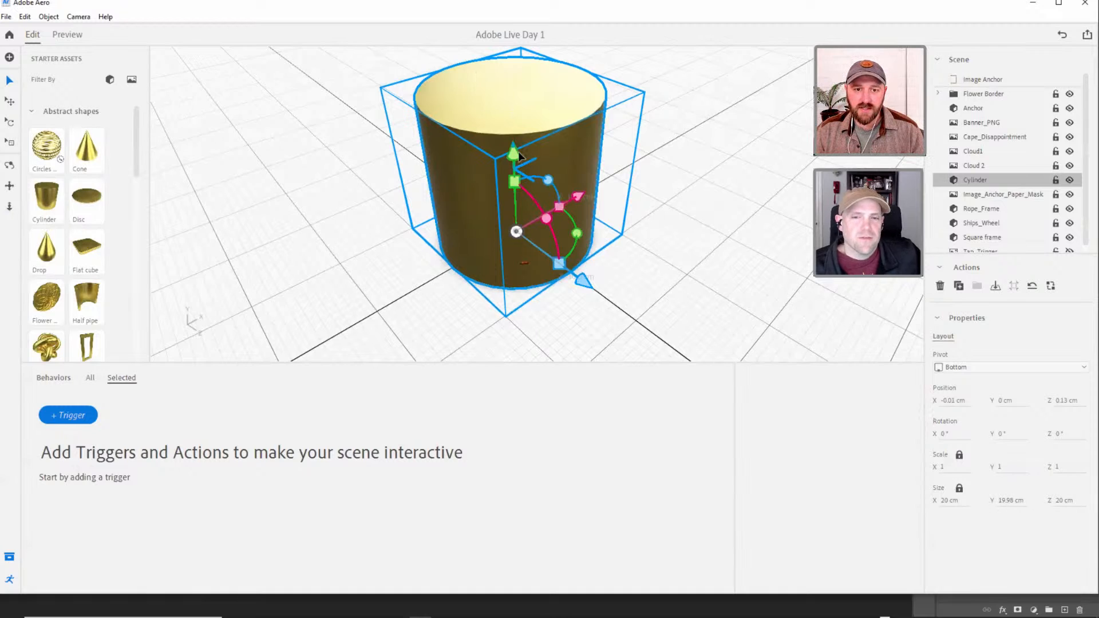
pyautogui.moveTo(579, 198); pyautogui.dragTo(484, 249)
pyautogui.moveTo(400, 230); pyautogui.dragTo(465, 227, button='right')
pyautogui.moveTo(465, 228); pyautogui.dragTo(456, 286, button='middle')
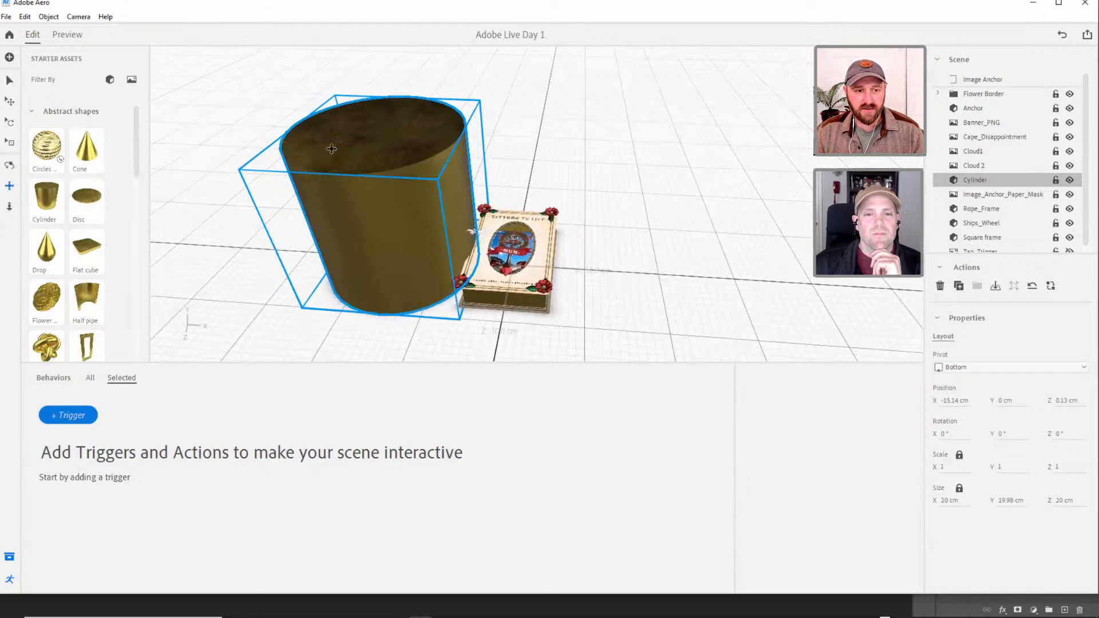
pyautogui.click(6, 76)
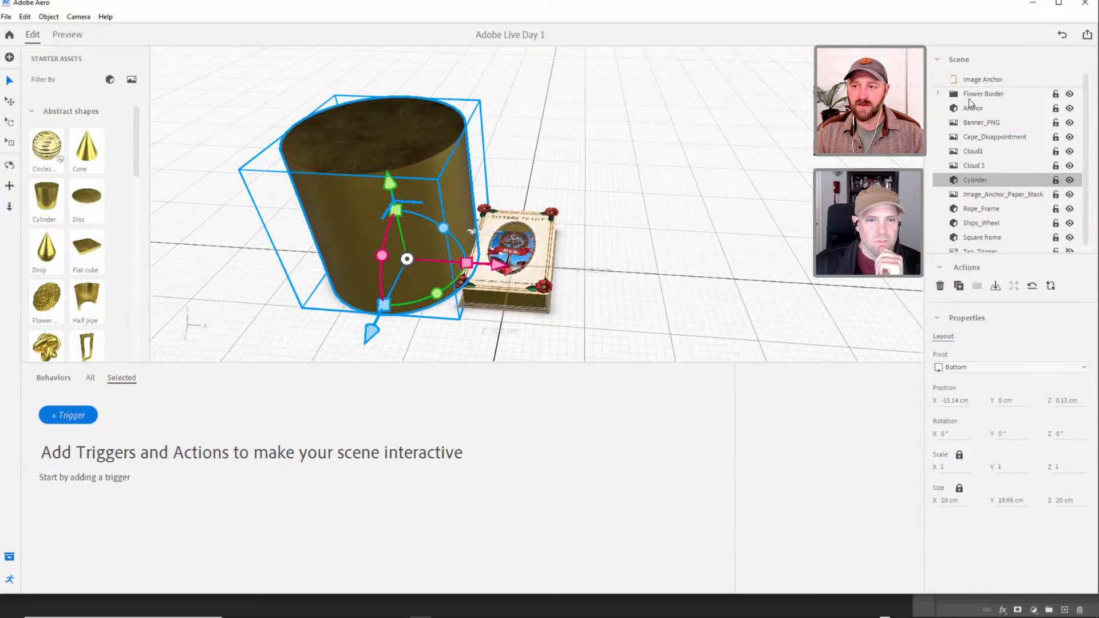
# Delete Tap_Trigger's Proximity Exit trigger together with its Hide action.
pyautogui.scroll(-1, 978, 219)
pyautogui.click(991, 245)
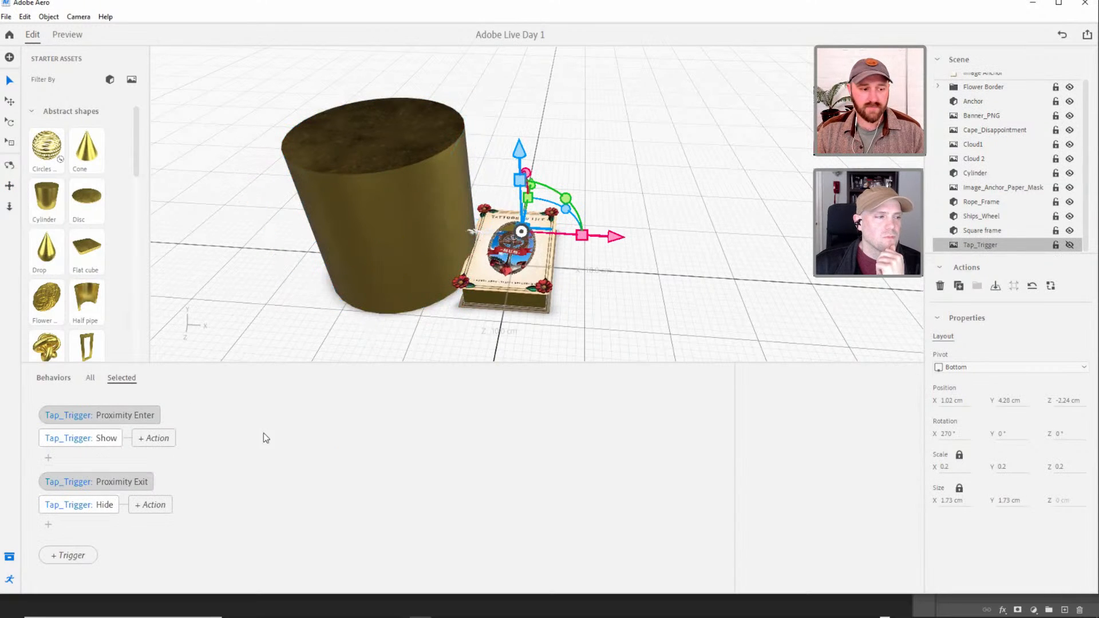
pyautogui.click(113, 484)
pyautogui.press('Delete')
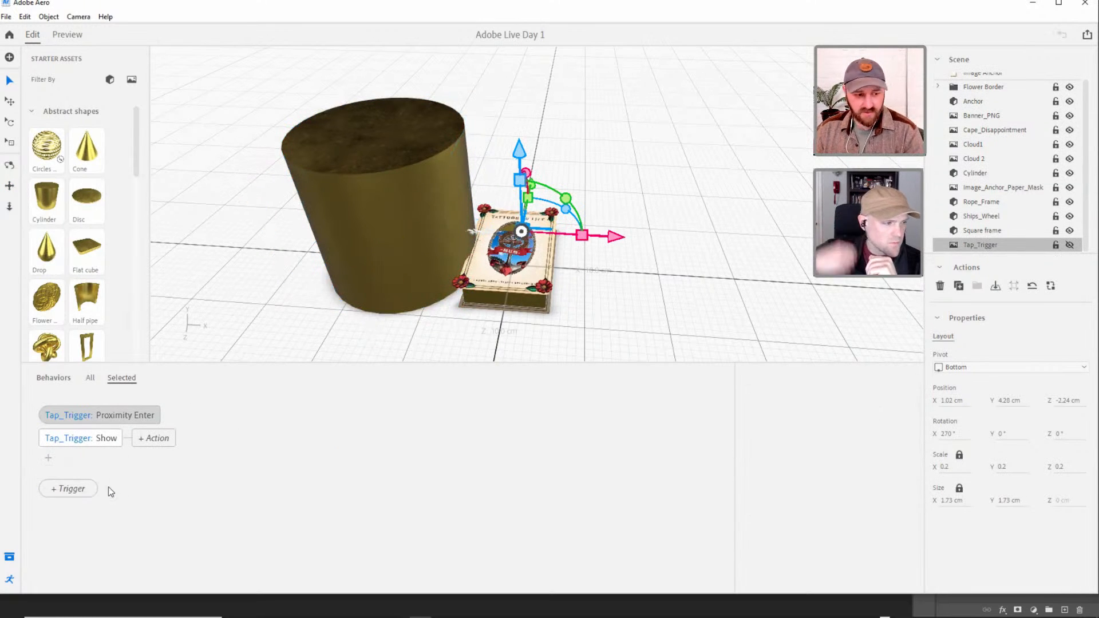
# Set Tap_Trigger's Proximity Enter distance to 20 cm and allow re-triggering Immediately.
pyautogui.click(100, 415)
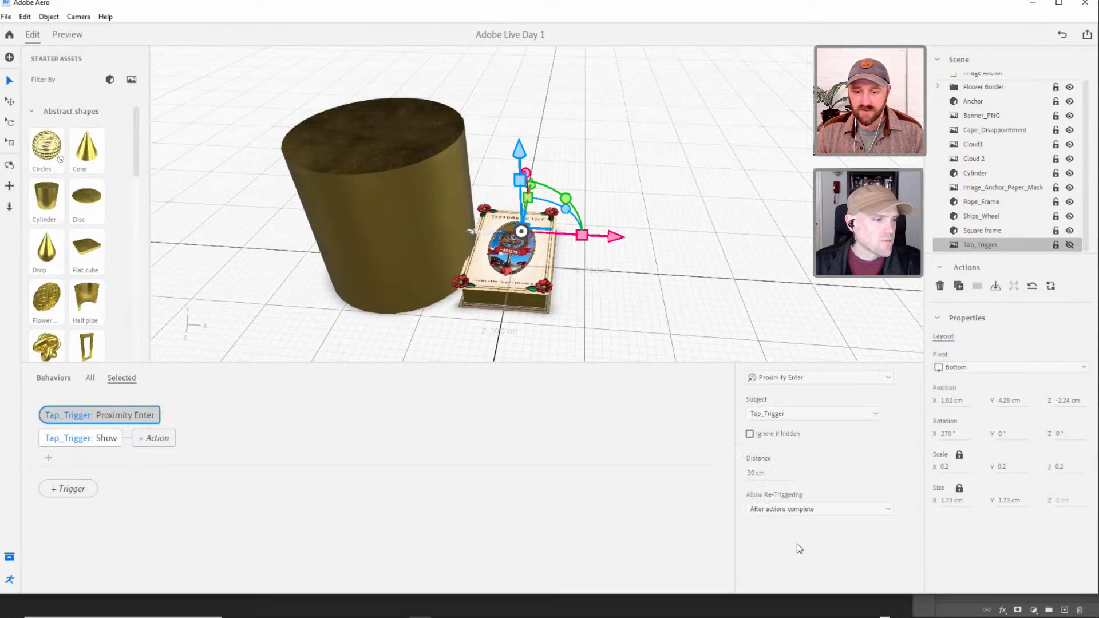
pyautogui.doubleClick(753, 472)
pyautogui.write('20')
pyautogui.press('Tab')
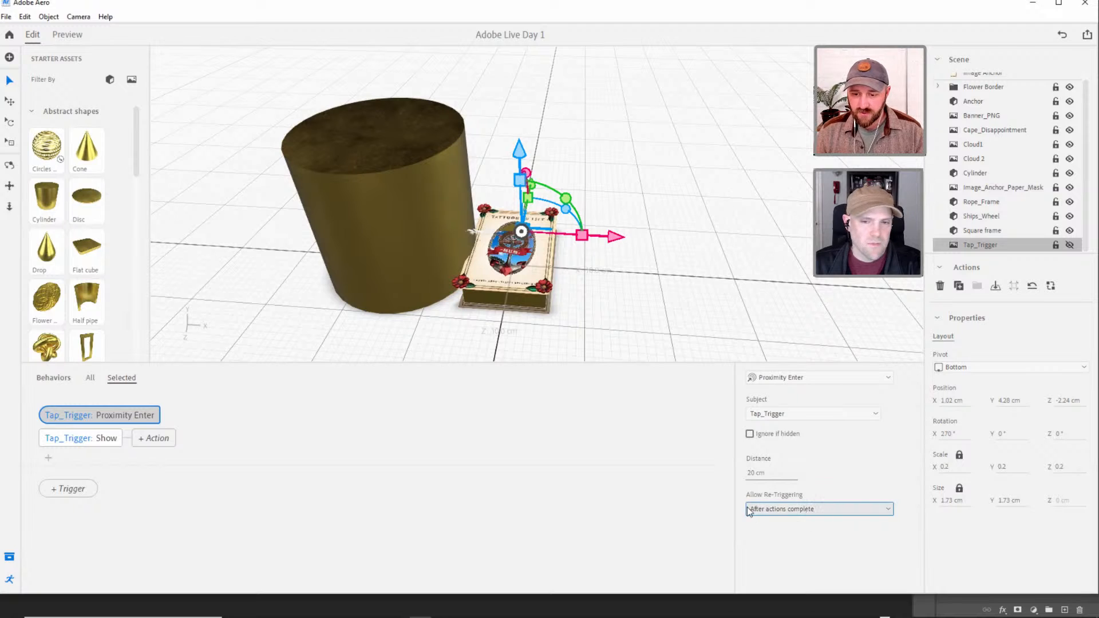
pyautogui.click(830, 510)
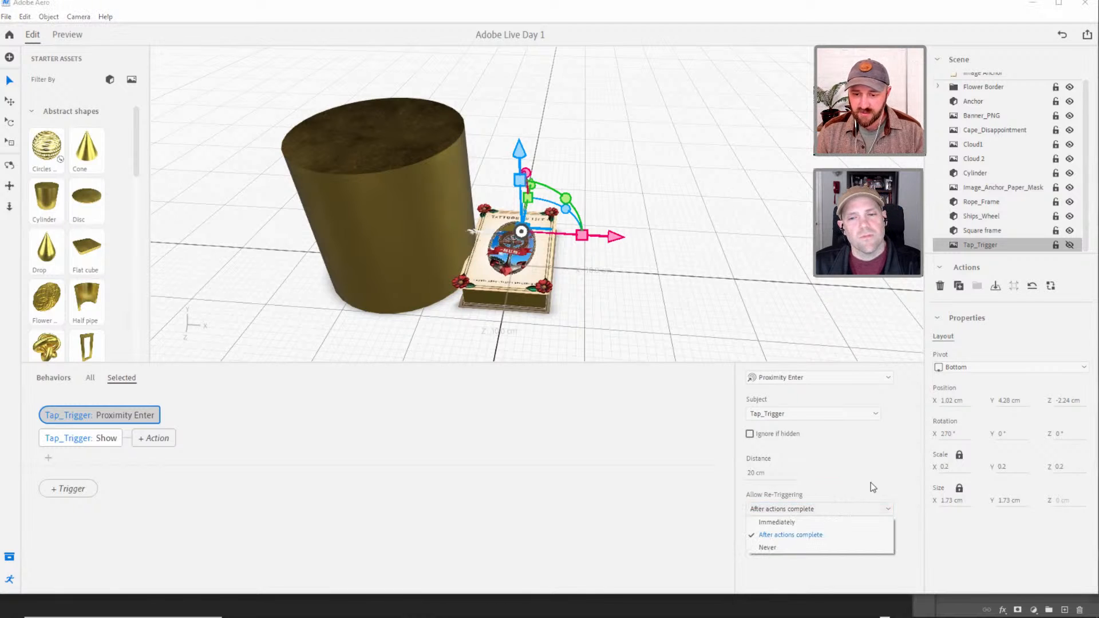
pyautogui.click(816, 523)
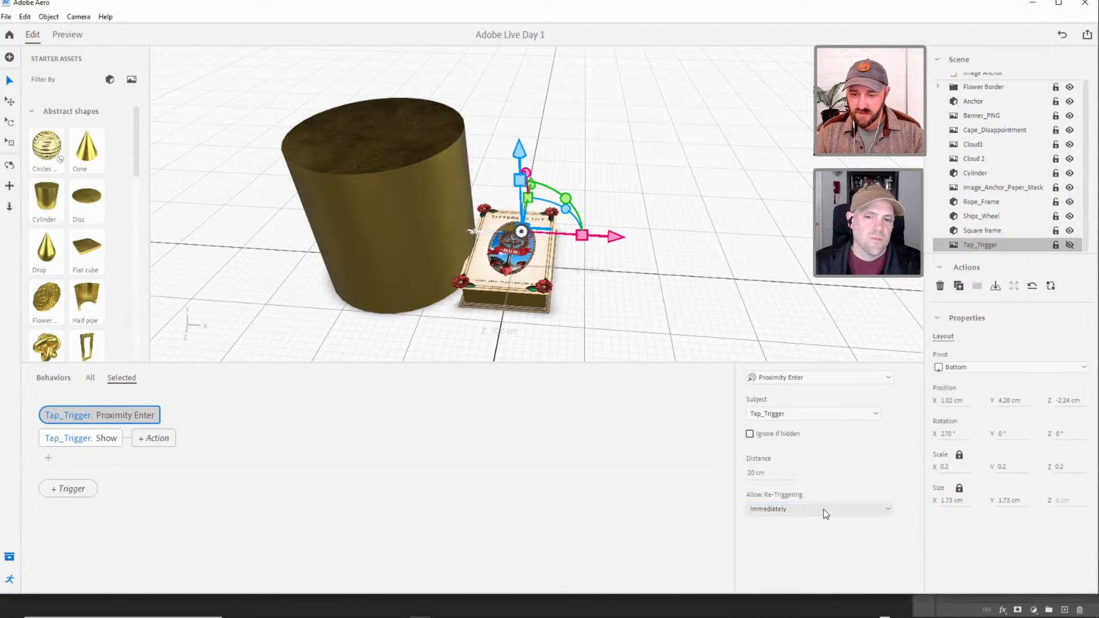
# Preview the 20 cm proximity trigger by approaching the poster next to the cylinder, and return to editing.
pyautogui.click(67, 35)
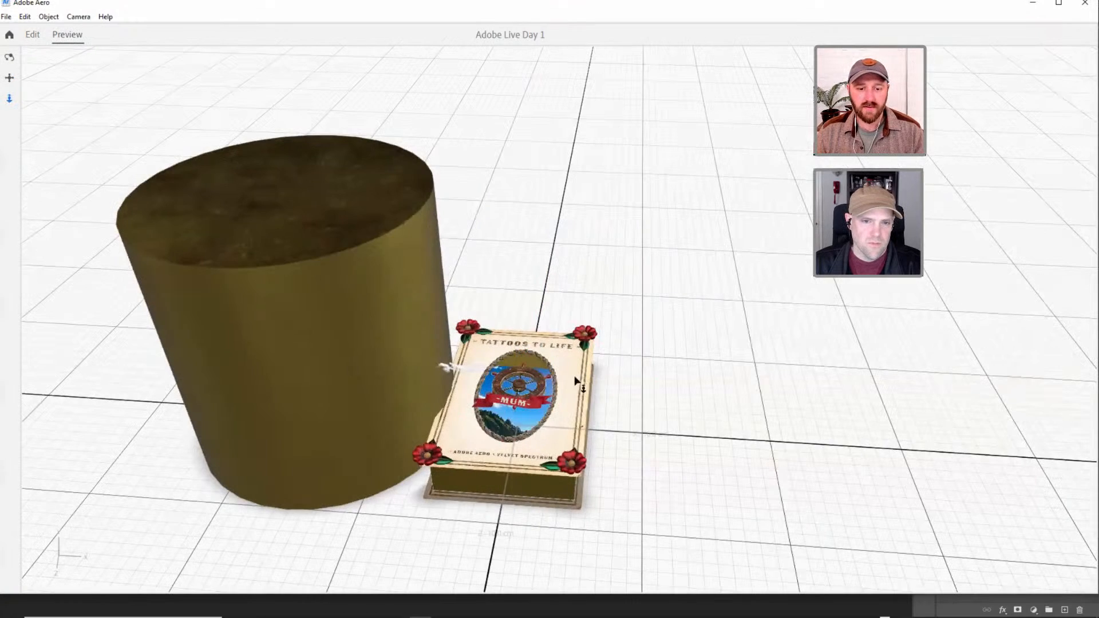
pyautogui.moveTo(567, 377); pyautogui.dragTo(565, 330, button='right')
pyautogui.scroll(10, 566, 334)
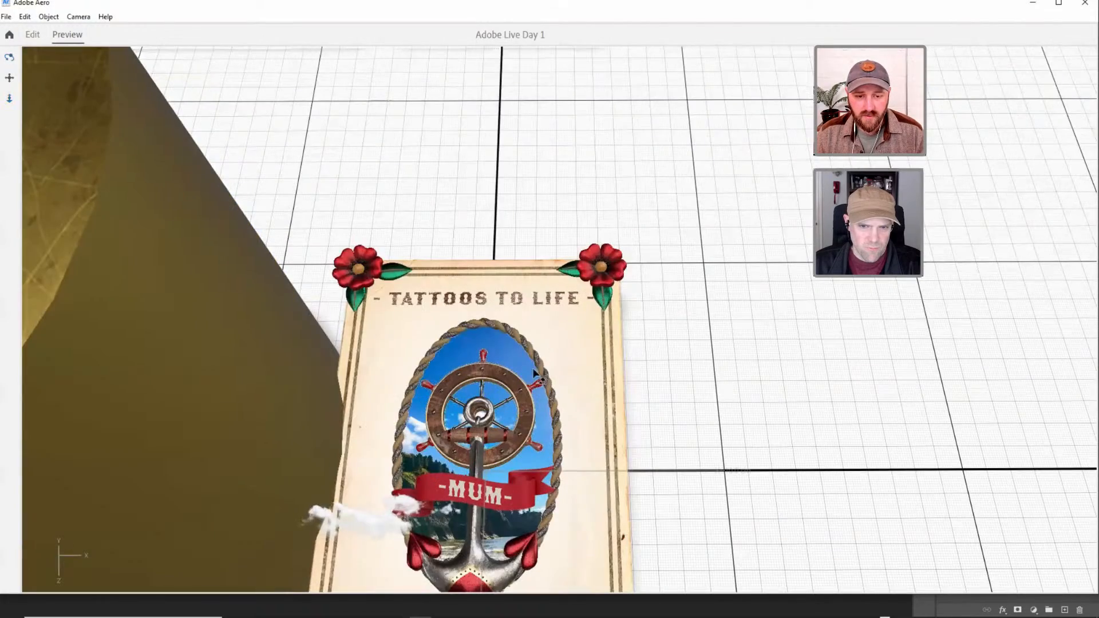
pyautogui.moveTo(601, 286); pyautogui.dragTo(650, 220, button='right')
pyautogui.moveTo(559, 287); pyautogui.dragTo(603, 225, button='middle')
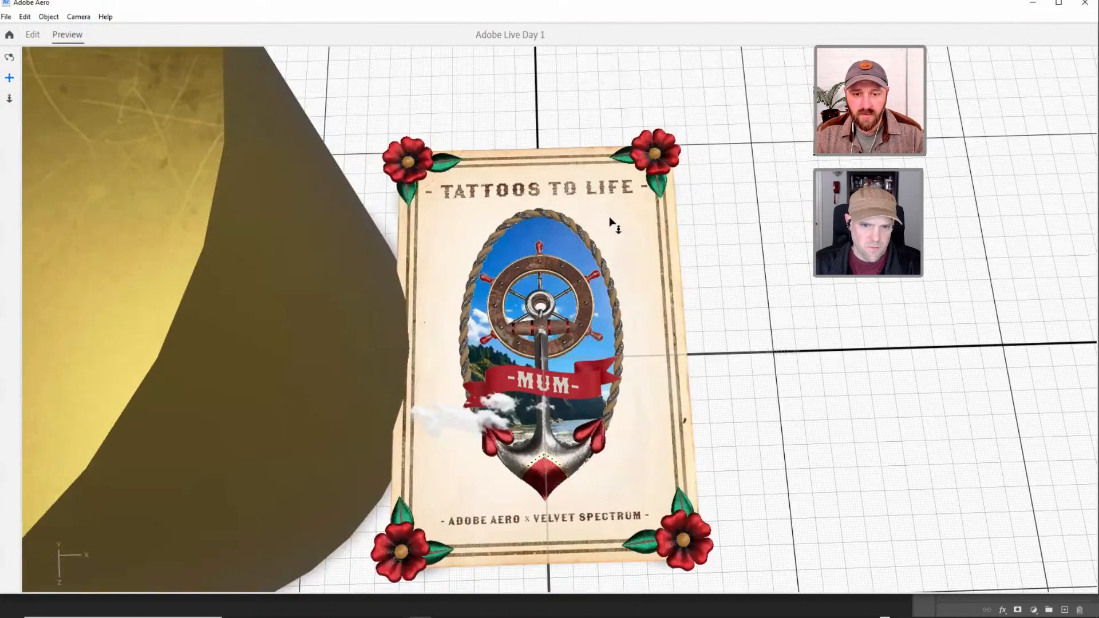
pyautogui.click(34, 36)
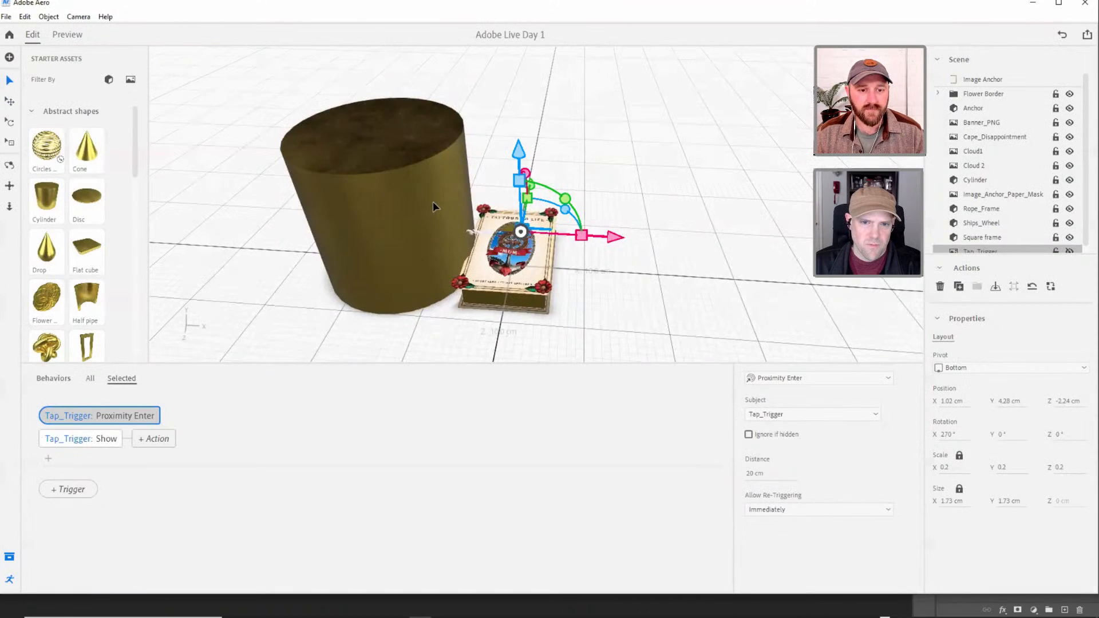
# Hide the cylinder in the scene and select the Image Anchor.
pyautogui.click(433, 202)
pyautogui.click(1069, 180)
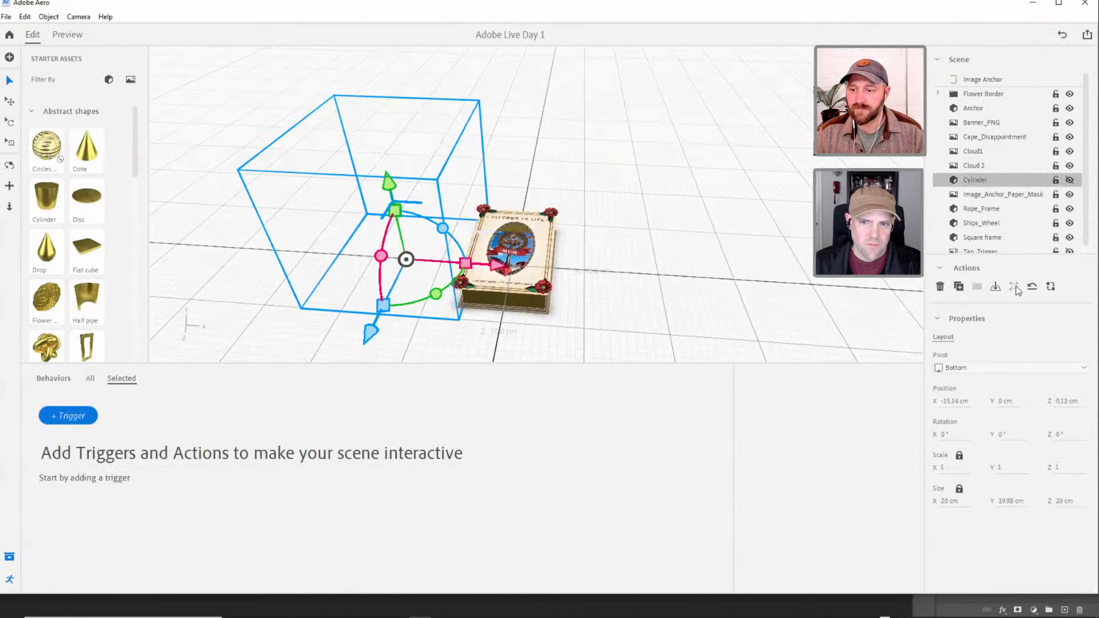
pyautogui.click(518, 245)
pyautogui.moveTo(528, 229); pyautogui.dragTo(558, 207, button='right')
pyautogui.scroll(5, 557, 207)
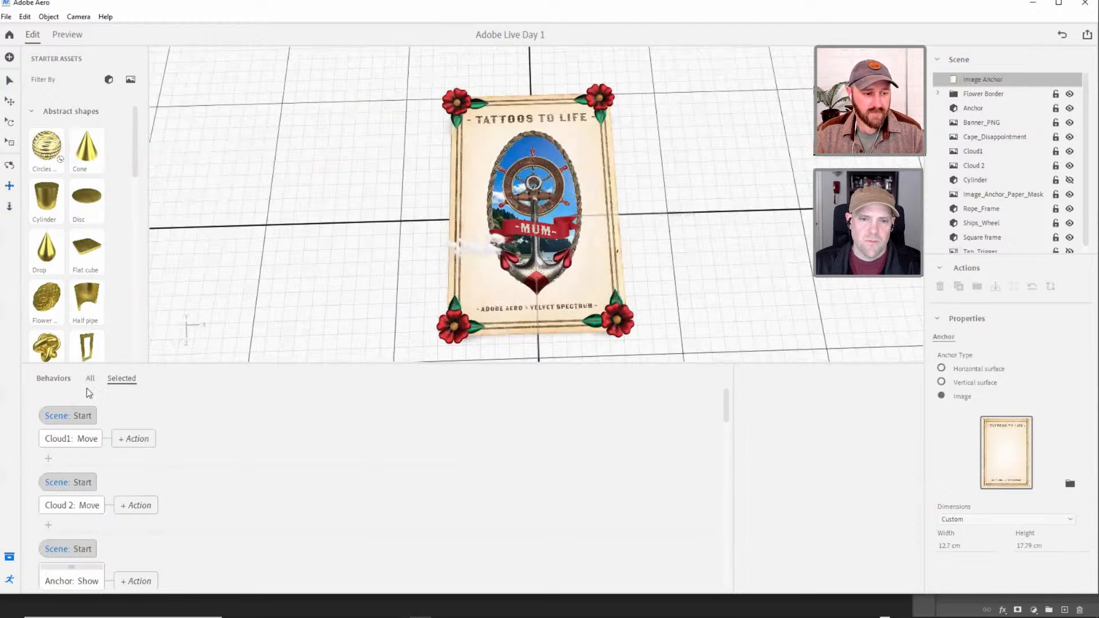
# Set the duration of Tap_Trigger's Show action to 1 s and collapse the Abstract shapes category.
pyautogui.click(980, 250)
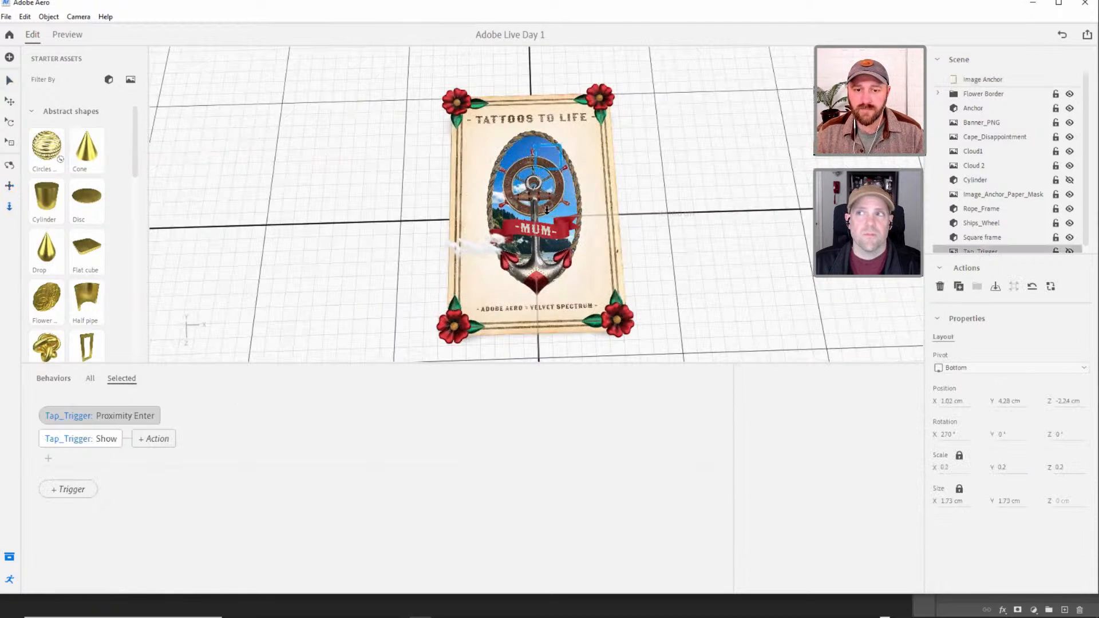
pyautogui.moveTo(556, 187); pyautogui.dragTo(601, 325, button='right')
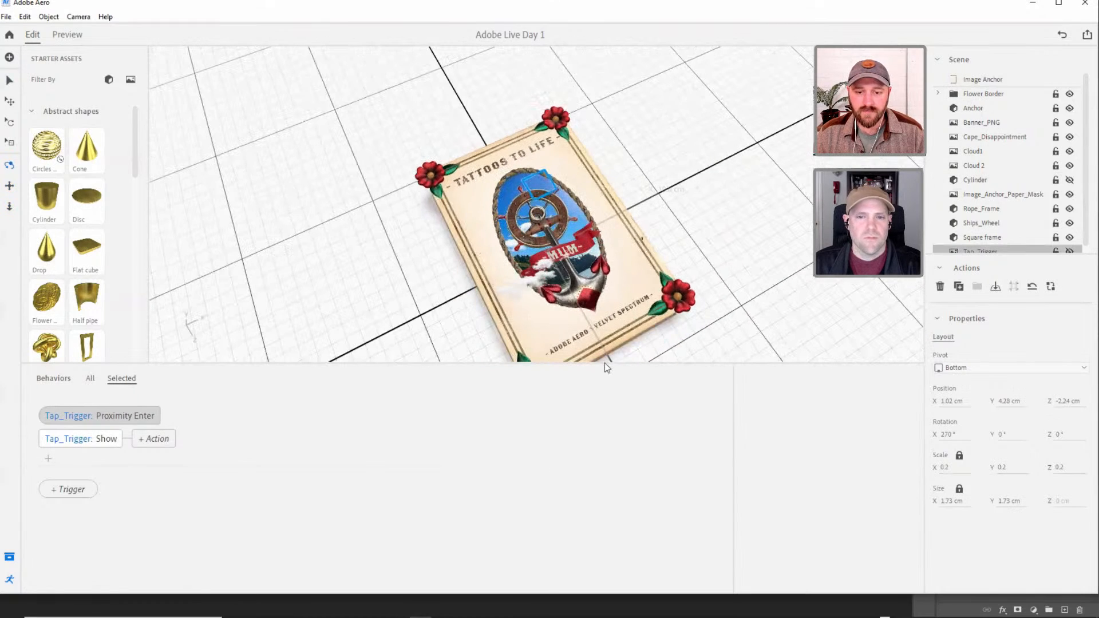
pyautogui.moveTo(606, 364); pyautogui.dragTo(598, 504)
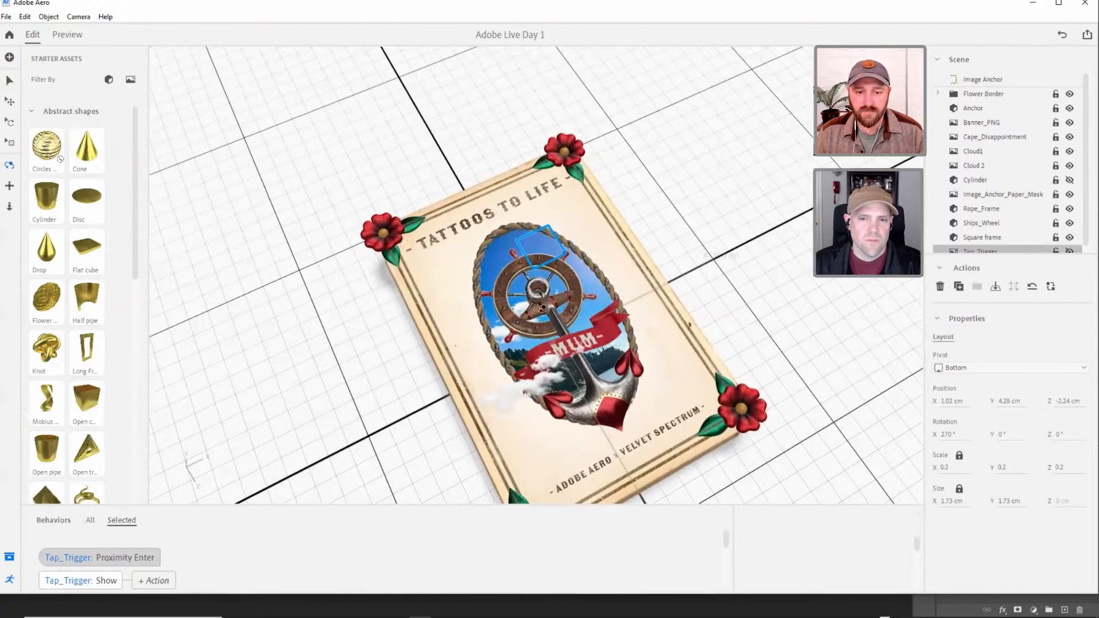
pyautogui.moveTo(555, 284); pyautogui.dragTo(535, 217, button='right')
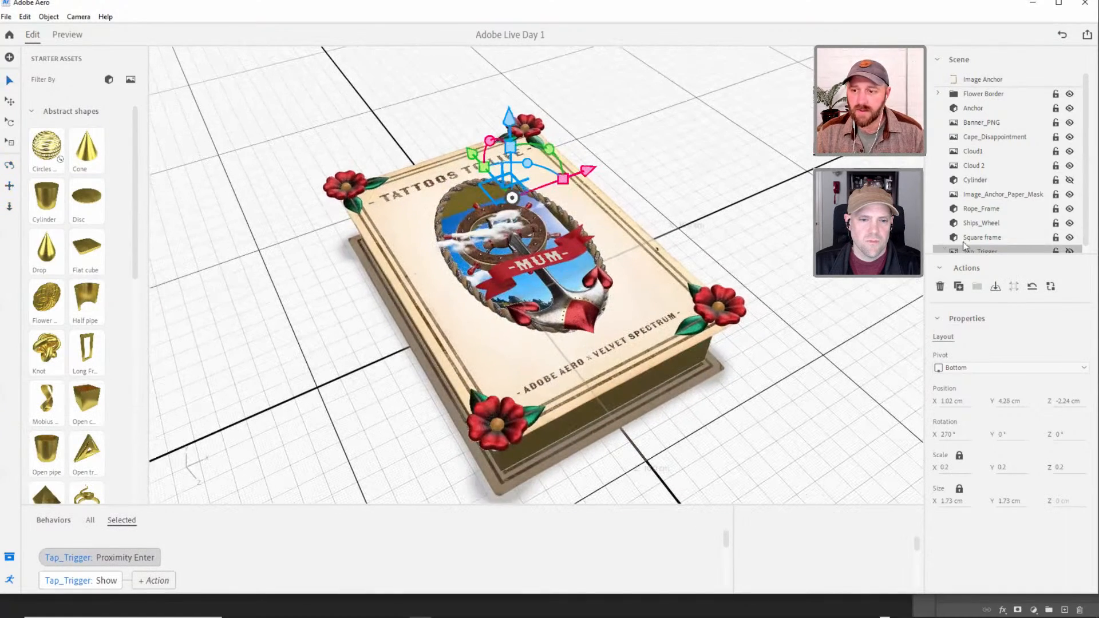
pyautogui.scroll(-1, 972, 244)
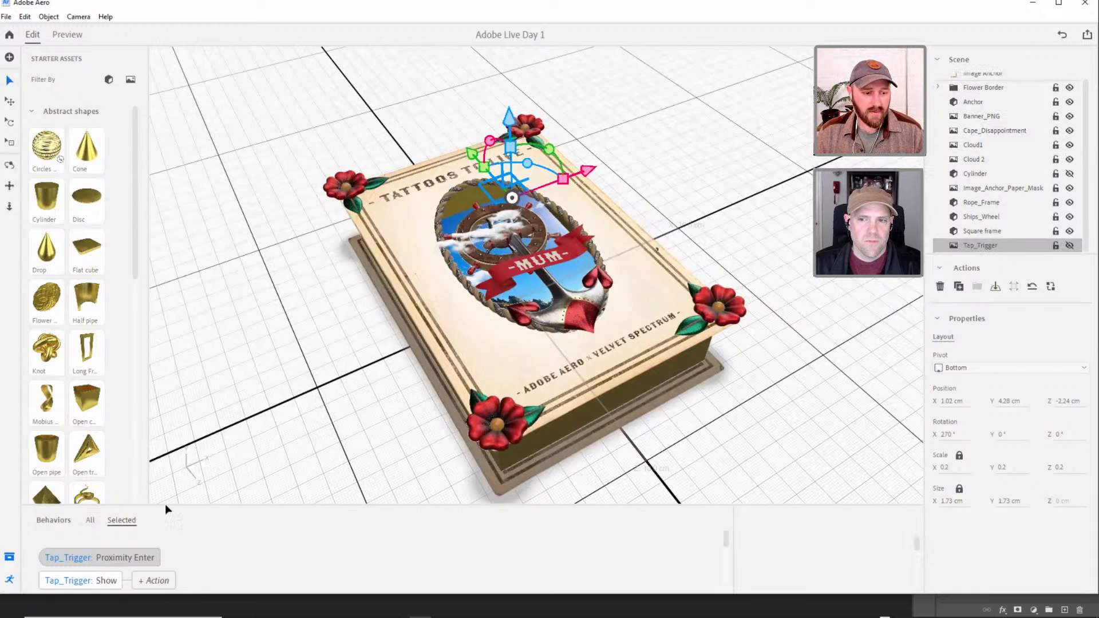
pyautogui.click(32, 112)
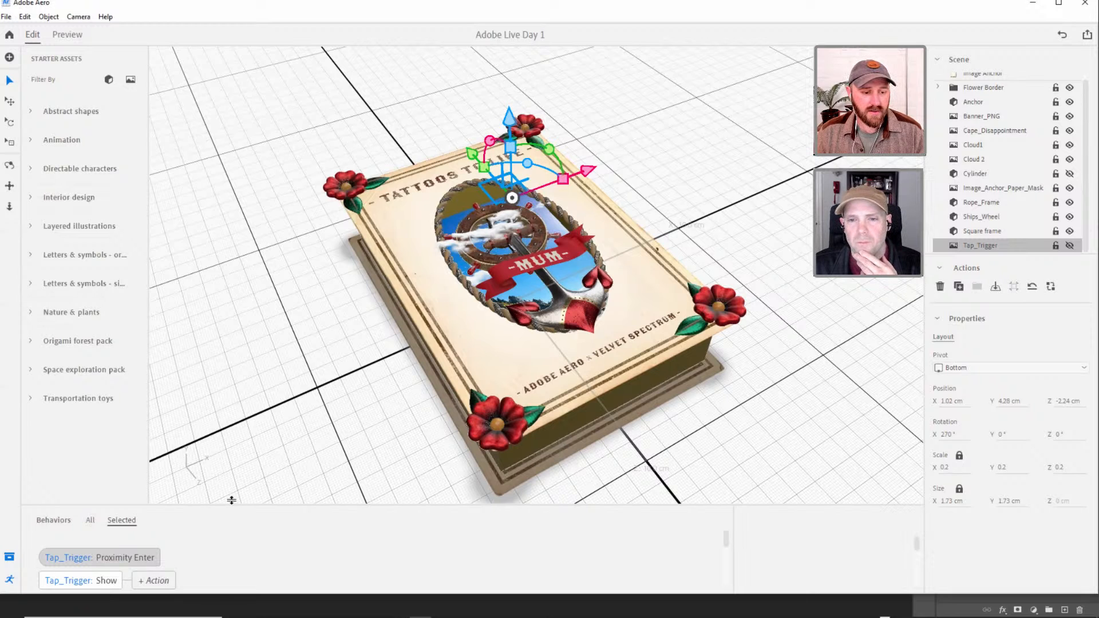
pyautogui.moveTo(232, 505); pyautogui.dragTo(226, 432)
pyautogui.click(109, 509)
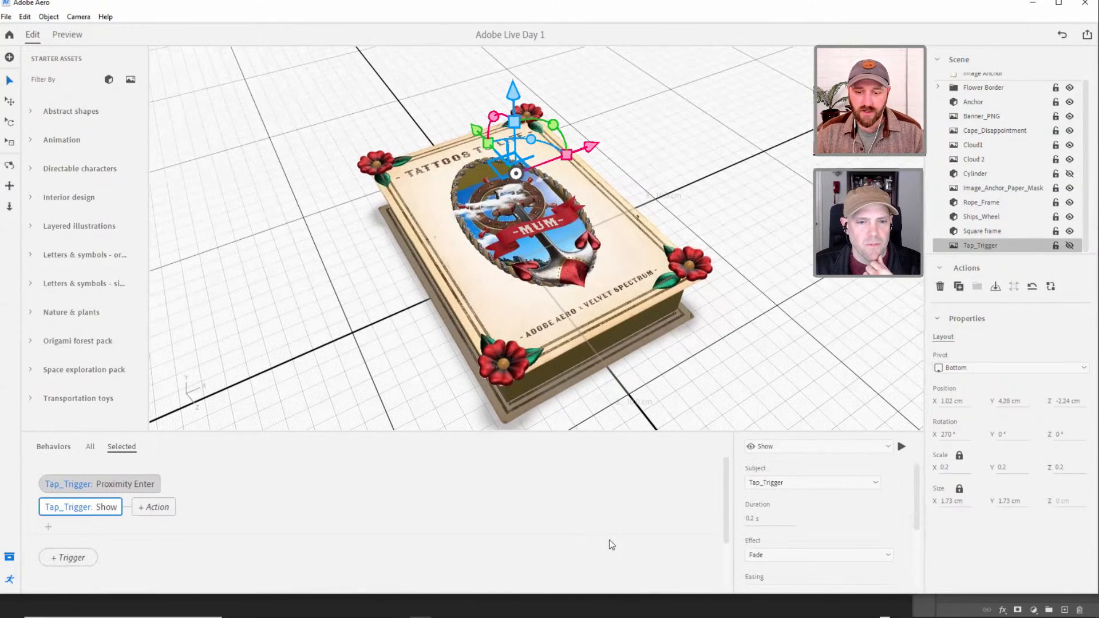
pyautogui.click(765, 524)
pyautogui.write('1')
pyautogui.press('Tab')
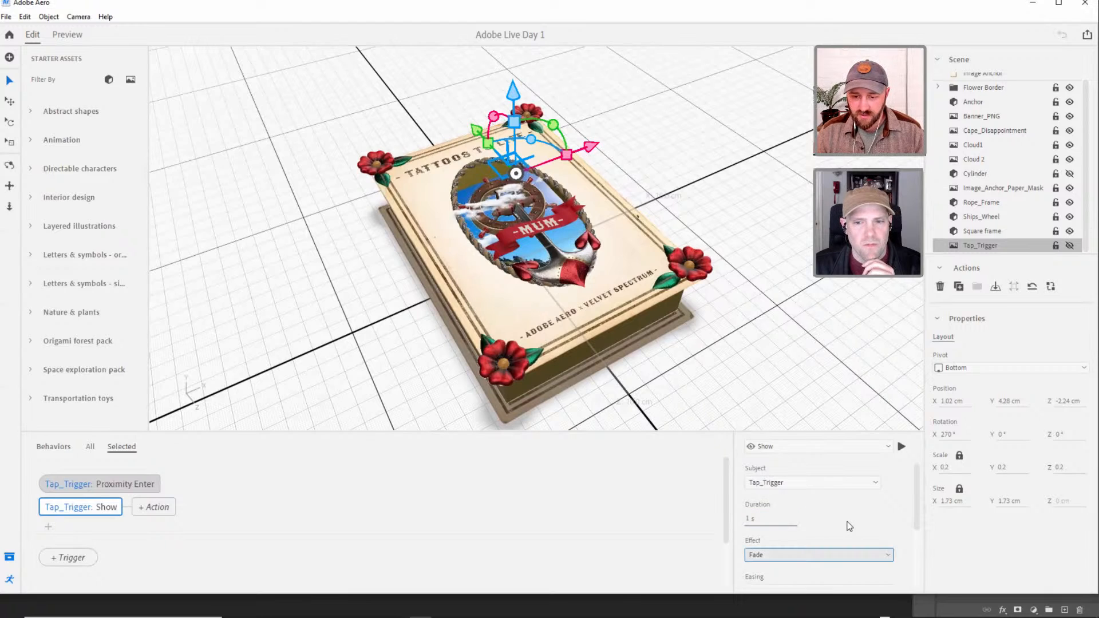
# Play back Tap_Trigger's Show action to check its fade effect.
pyautogui.moveTo(915, 507); pyautogui.dragTo(914, 472)
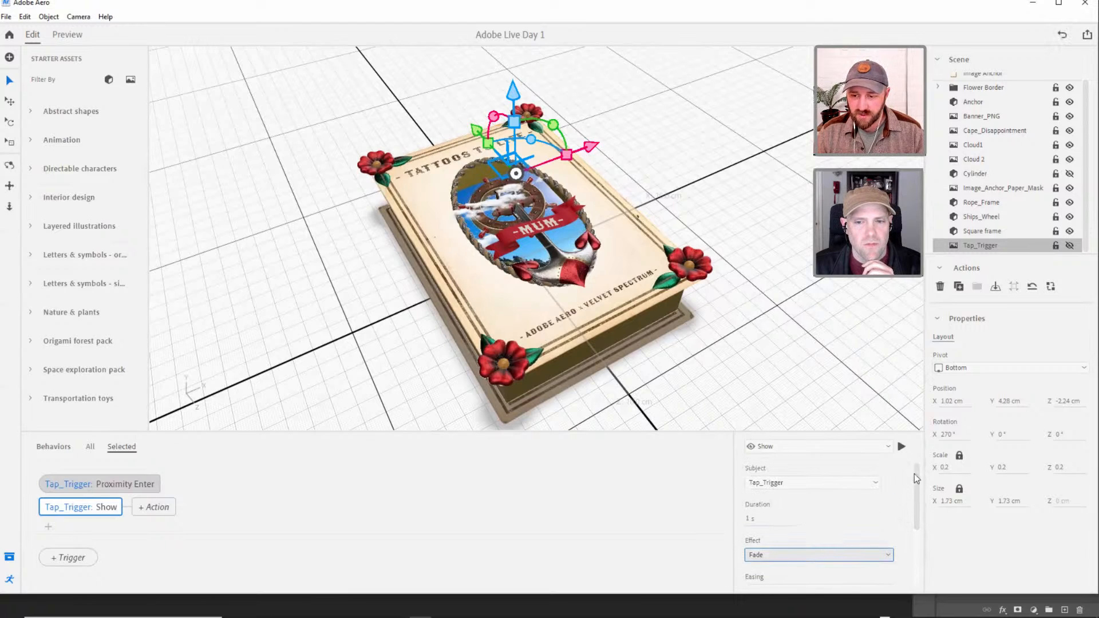
pyautogui.click(900, 445)
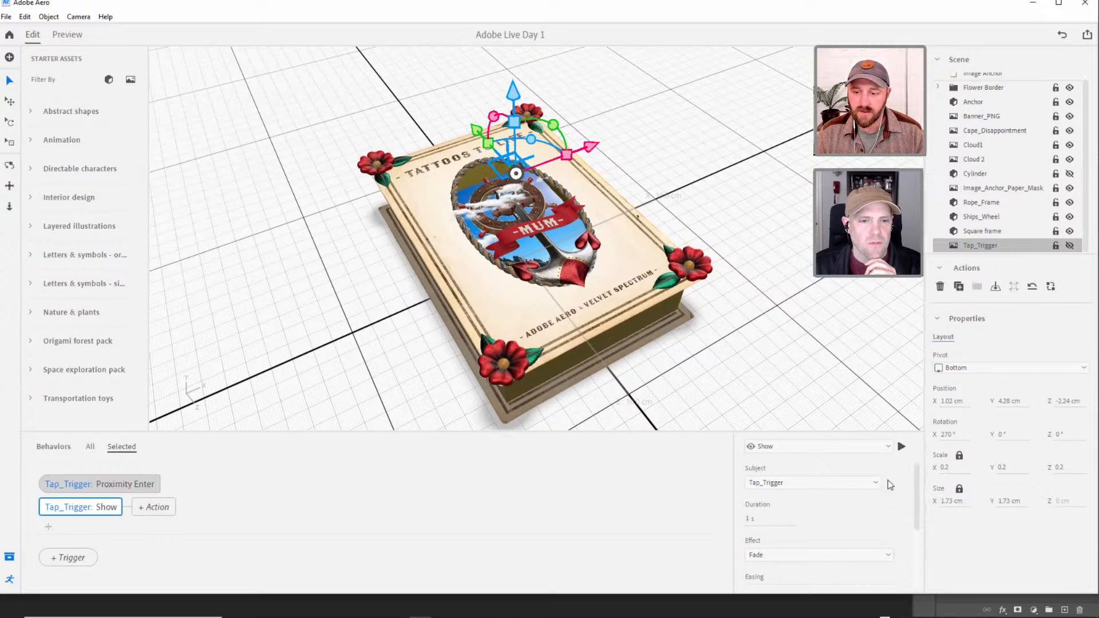
pyautogui.moveTo(916, 484)
pyautogui.mouseDown()
pyautogui.moveTo(916, 497)
pyautogui.moveTo(914, 473)
pyautogui.moveTo(915, 544)
pyautogui.moveTo(914, 472)
pyautogui.mouseUp()
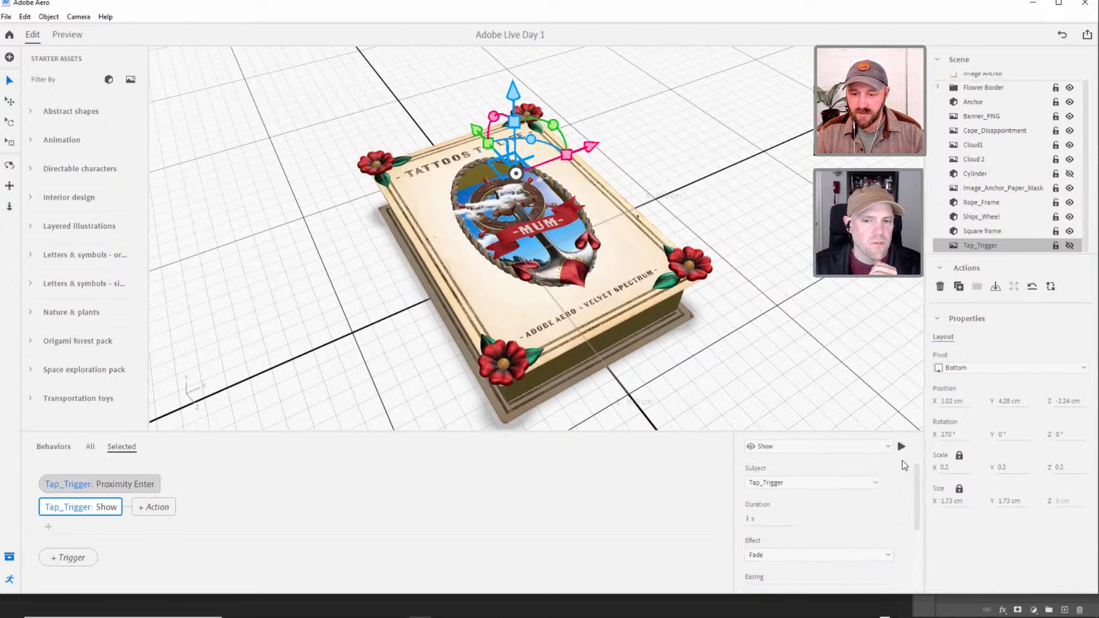
# Examine Tap_Trigger's placement over the ship's wheel from above and at an angle.
pyautogui.click(507, 122)
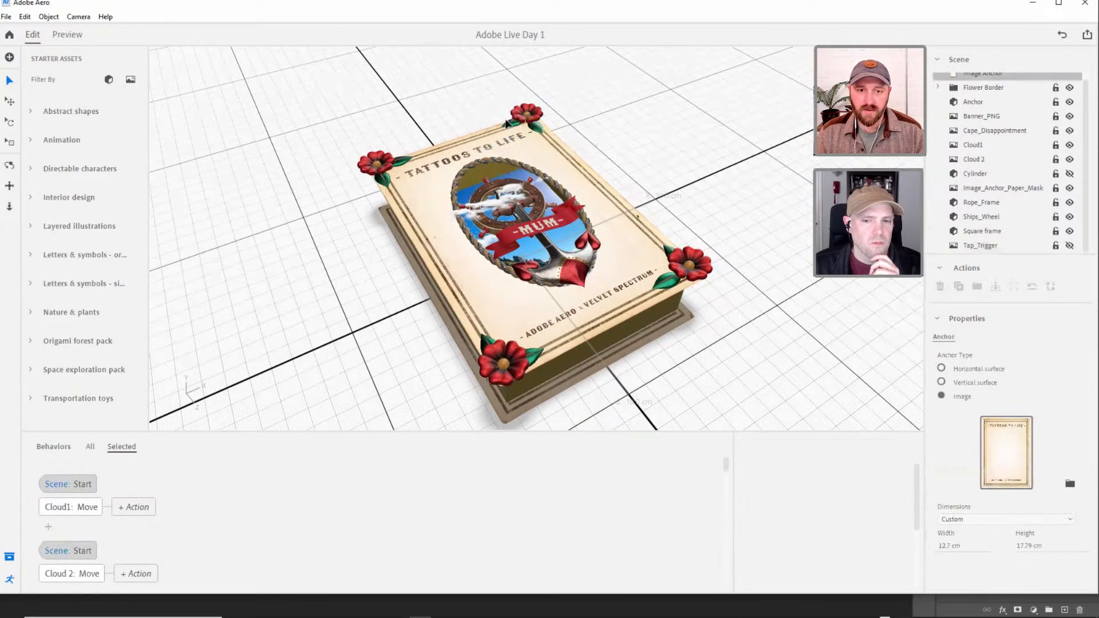
pyautogui.click(978, 246)
pyautogui.moveTo(548, 210); pyautogui.dragTo(529, 269, button='right')
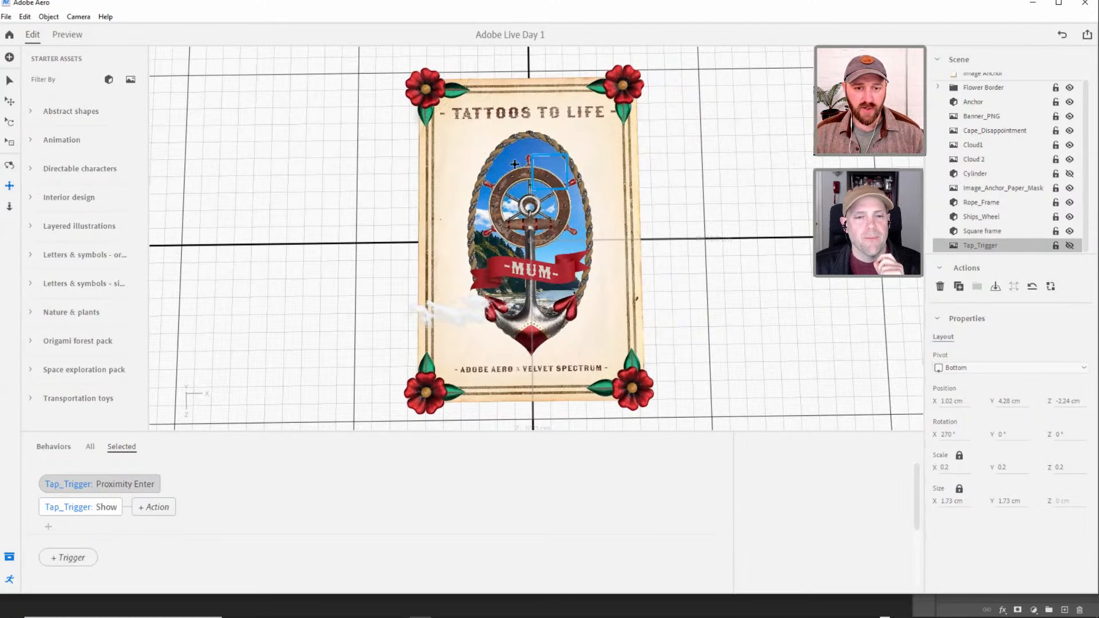
pyautogui.click(9, 81)
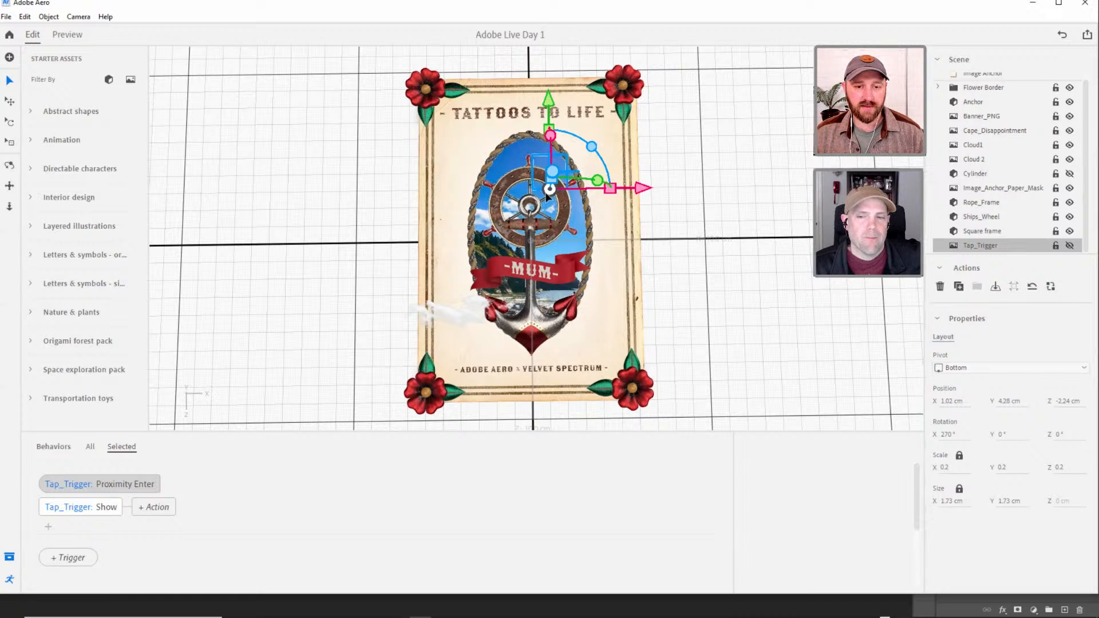
pyautogui.click(657, 220)
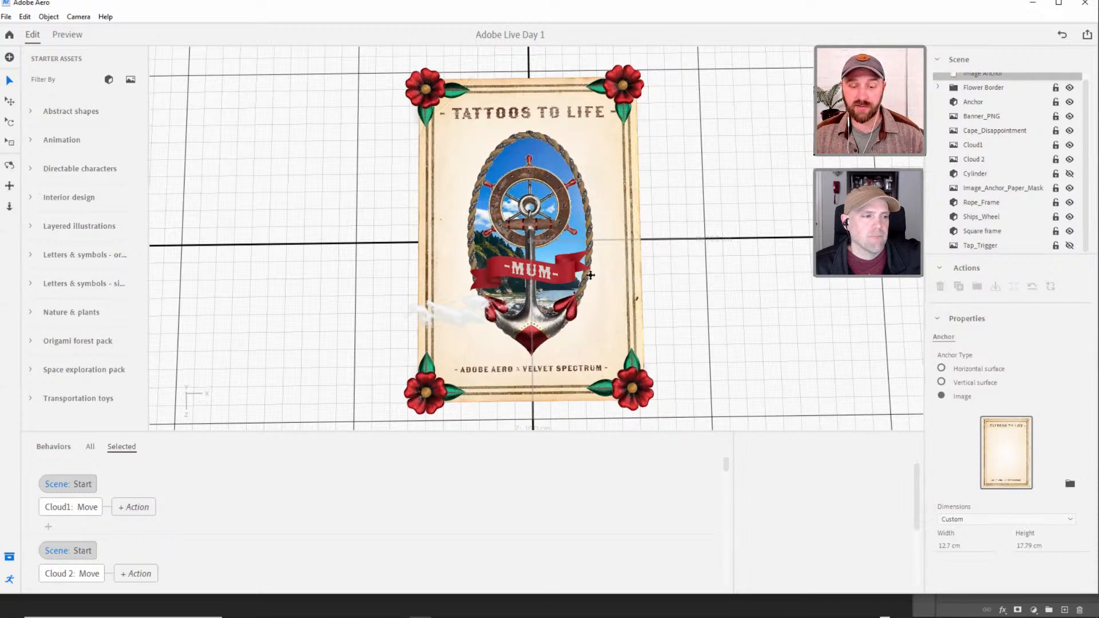
pyautogui.moveTo(583, 291); pyautogui.dragTo(583, 301, button='middle')
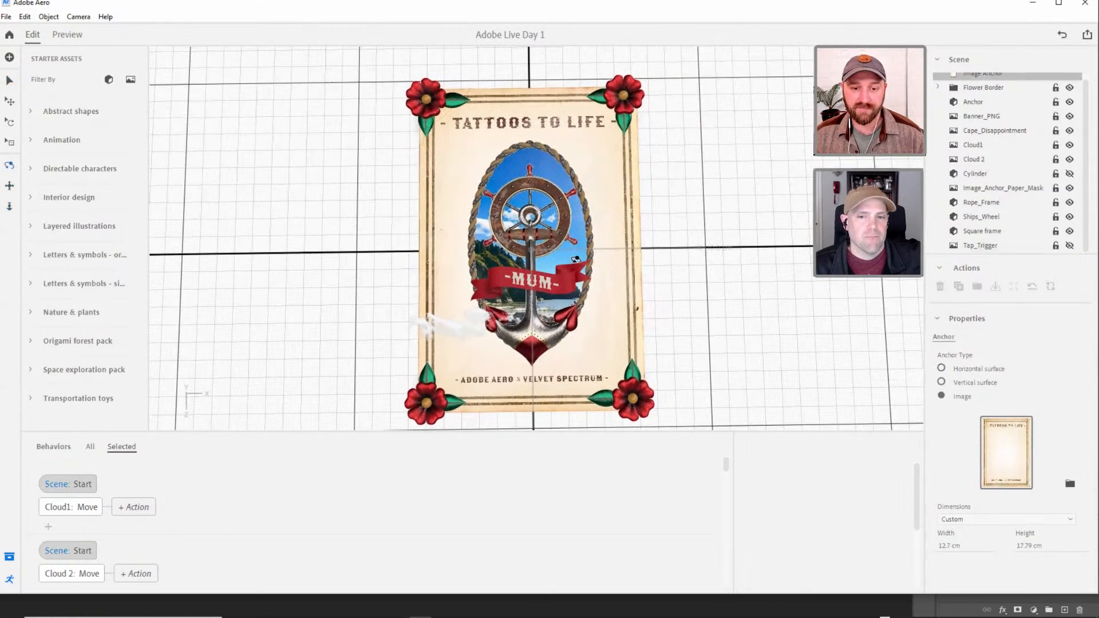
pyautogui.moveTo(575, 259); pyautogui.dragTo(629, 185)
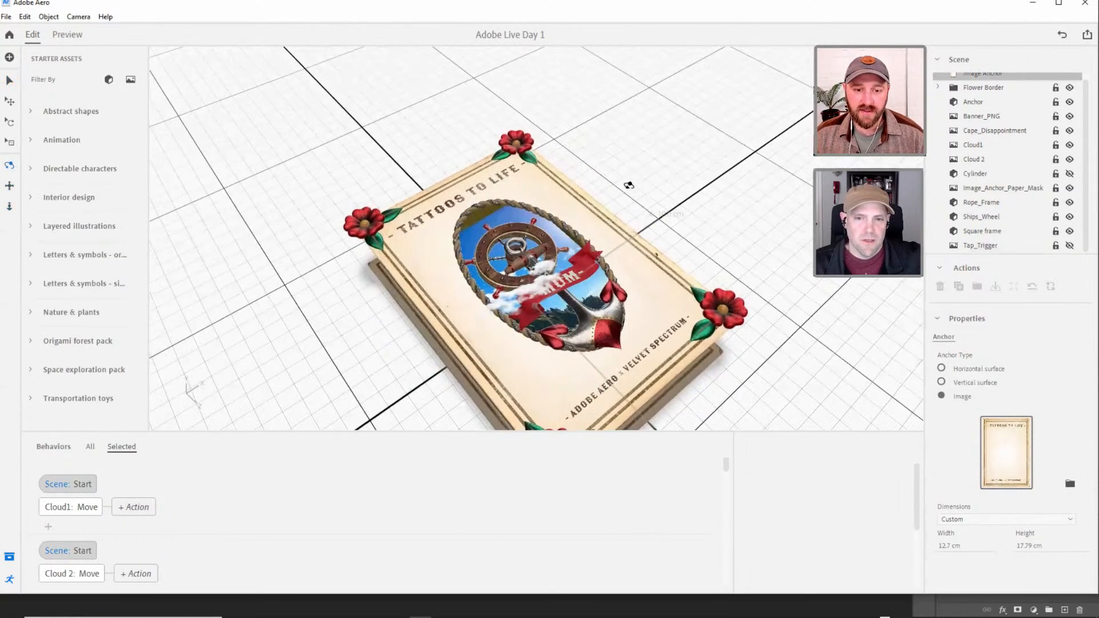
pyautogui.moveTo(629, 185); pyautogui.dragTo(598, 238, button='right')
# Set Tap_Trigger's Proximity Enter to allow re-triggering After actions complete, and hide the starter assets.
pyautogui.click(985, 246)
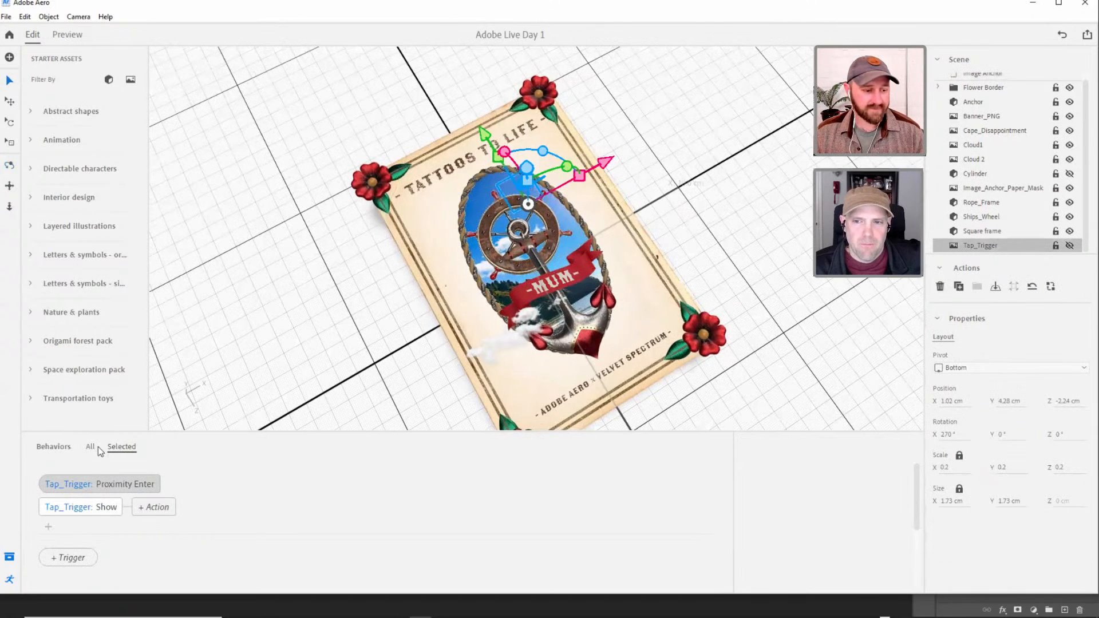
pyautogui.click(102, 509)
pyautogui.click(144, 484)
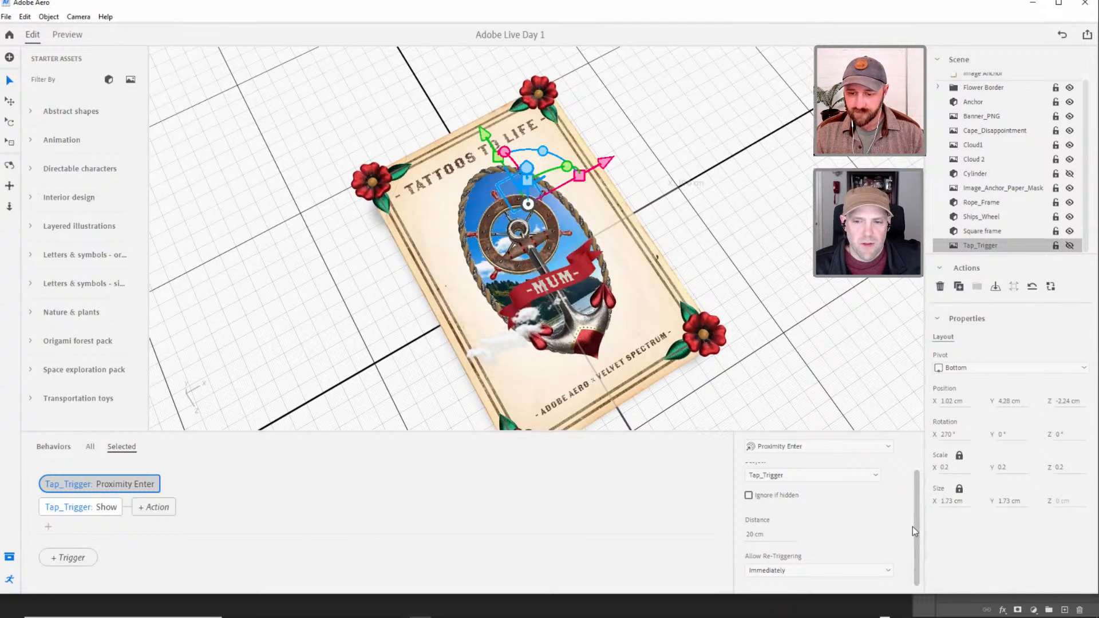
pyautogui.moveTo(911, 489); pyautogui.dragTo(915, 507)
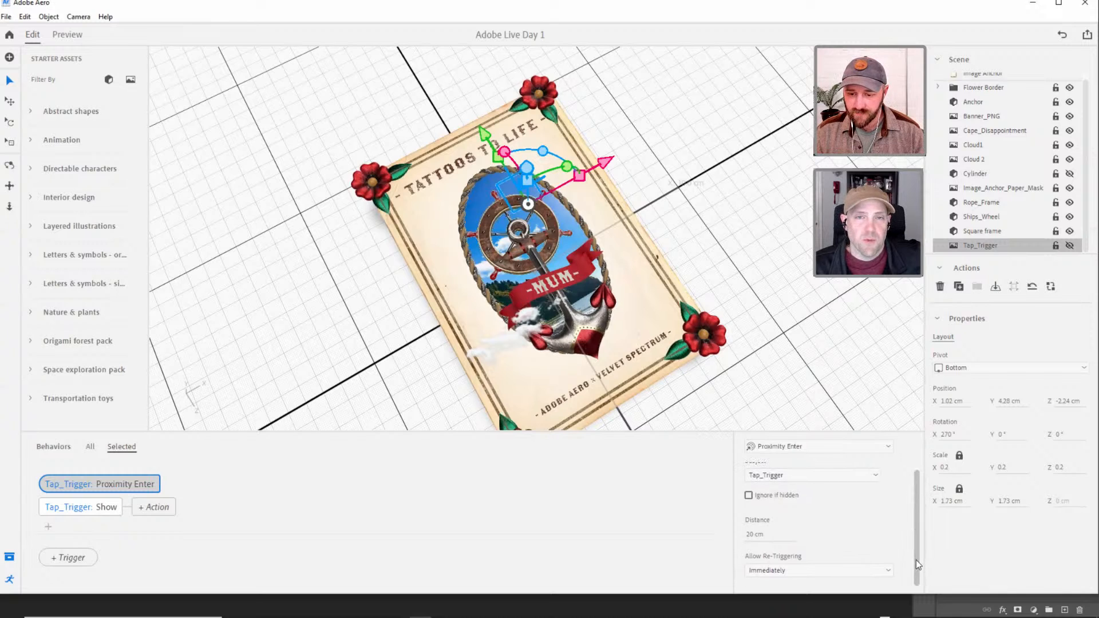
pyautogui.click(885, 570)
pyautogui.click(863, 596)
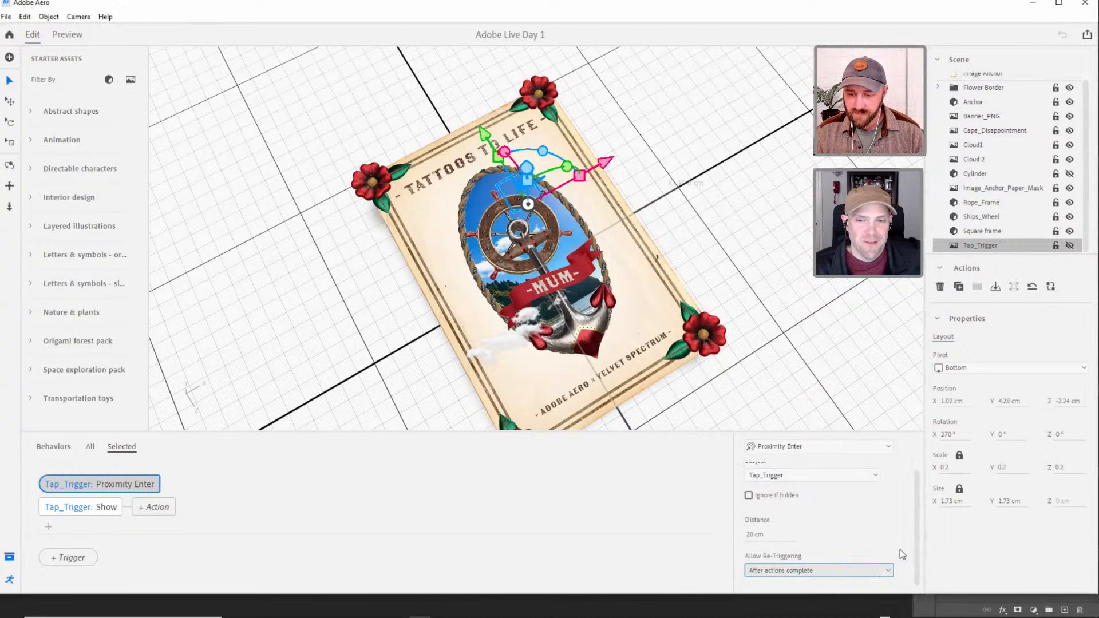
pyautogui.moveTo(916, 534); pyautogui.dragTo(915, 483)
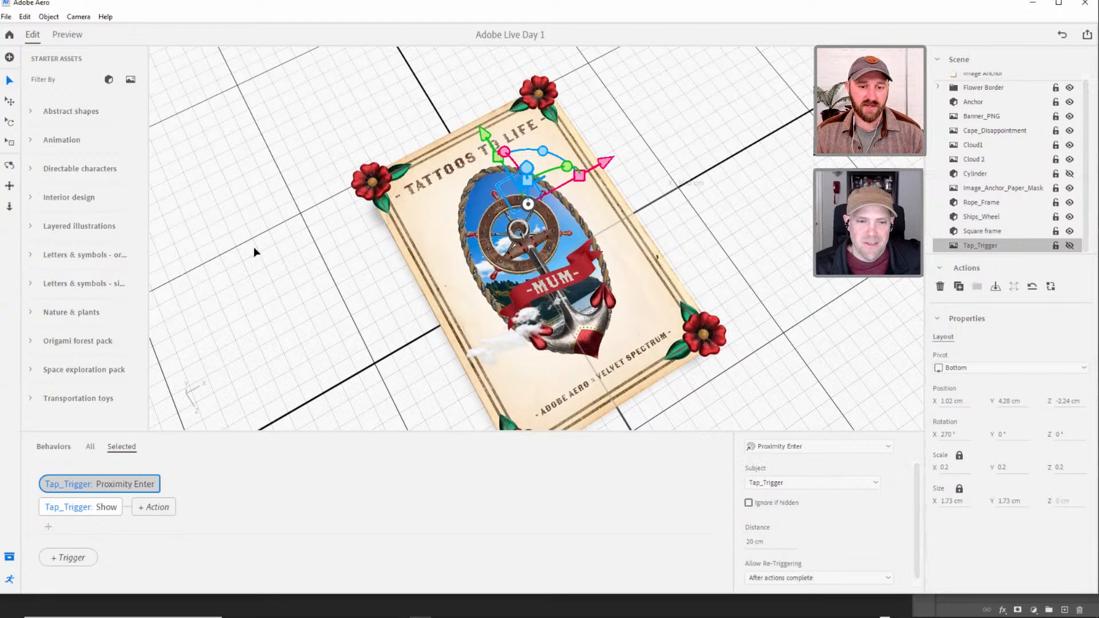
pyautogui.click(9, 557)
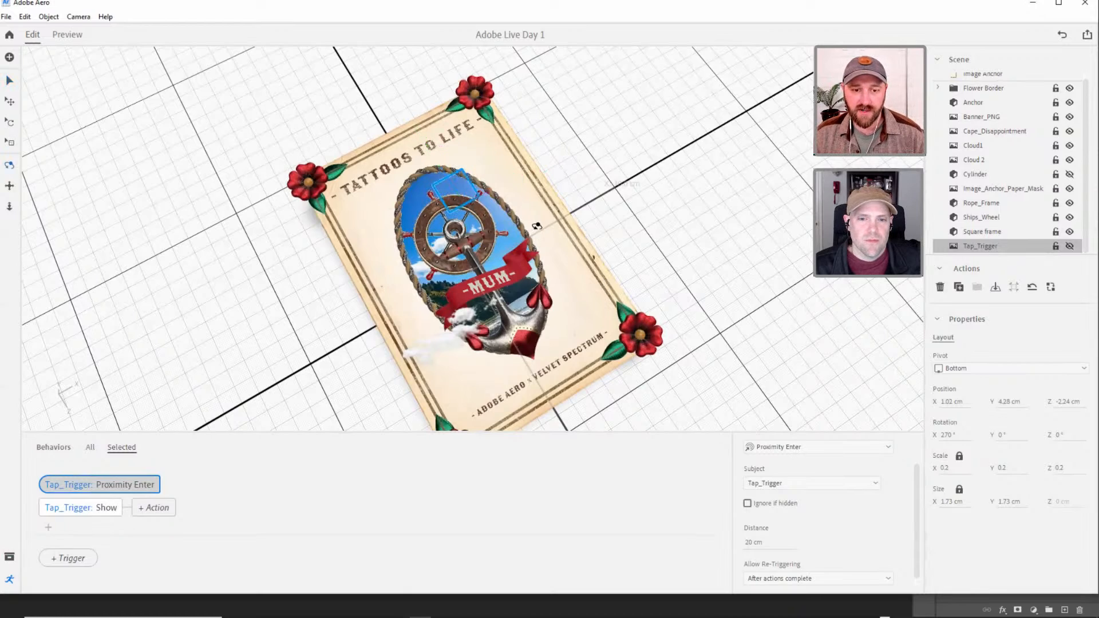
# Preview the proximity trigger at 20 cm by approaching the poster, and return to editing.
pyautogui.keyDown('alt'); pyautogui.moveTo(537, 226); pyautogui.dragTo(498, 224); pyautogui.keyUp('alt')
pyautogui.keyDown('alt'); pyautogui.moveTo(498, 224); pyautogui.dragTo(548, 218, button='right'); pyautogui.keyUp('alt')
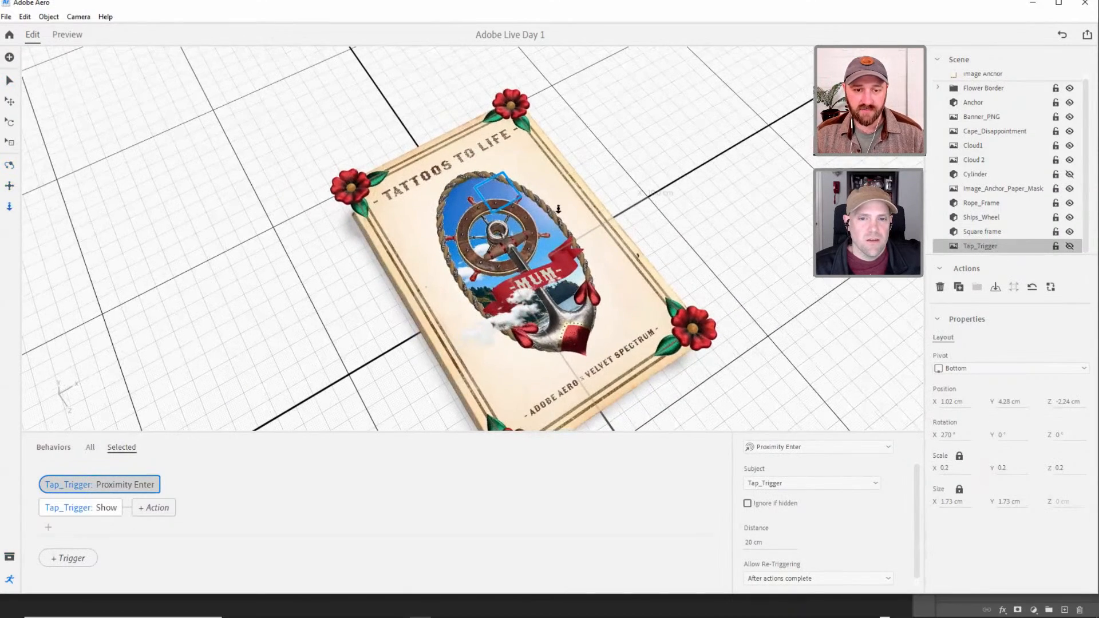
pyautogui.click(72, 36)
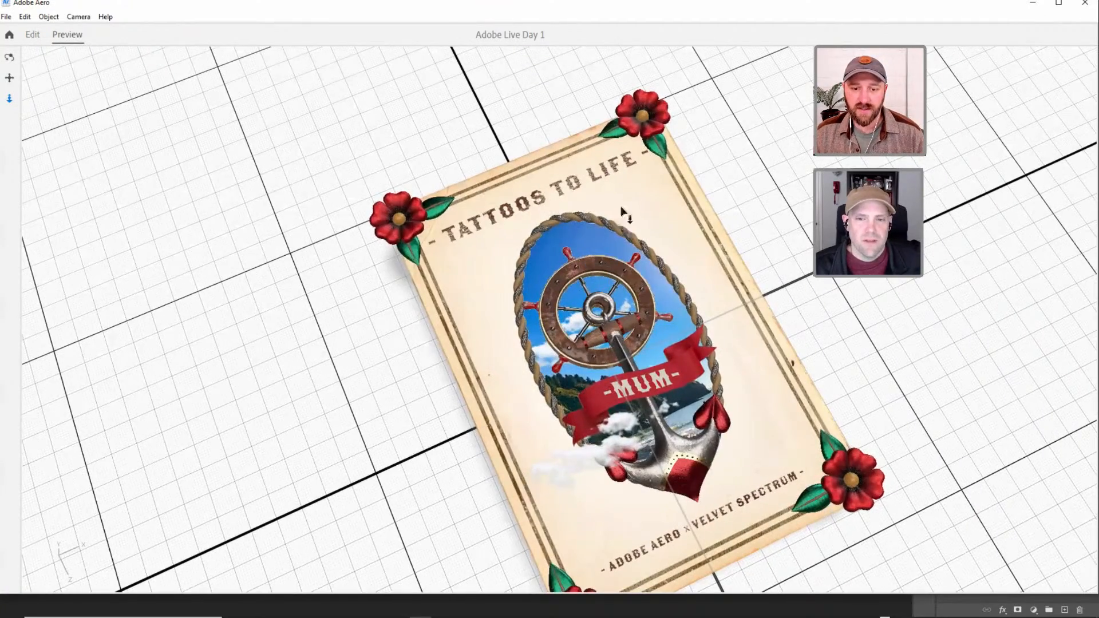
pyautogui.scroll(1, 623, 212)
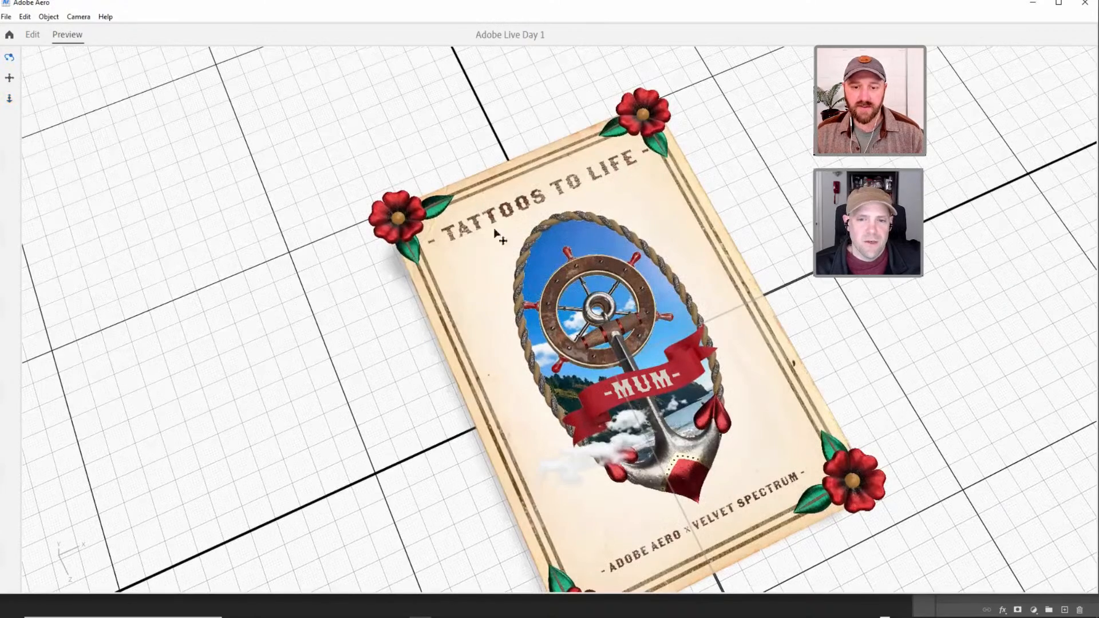
pyautogui.click(32, 35)
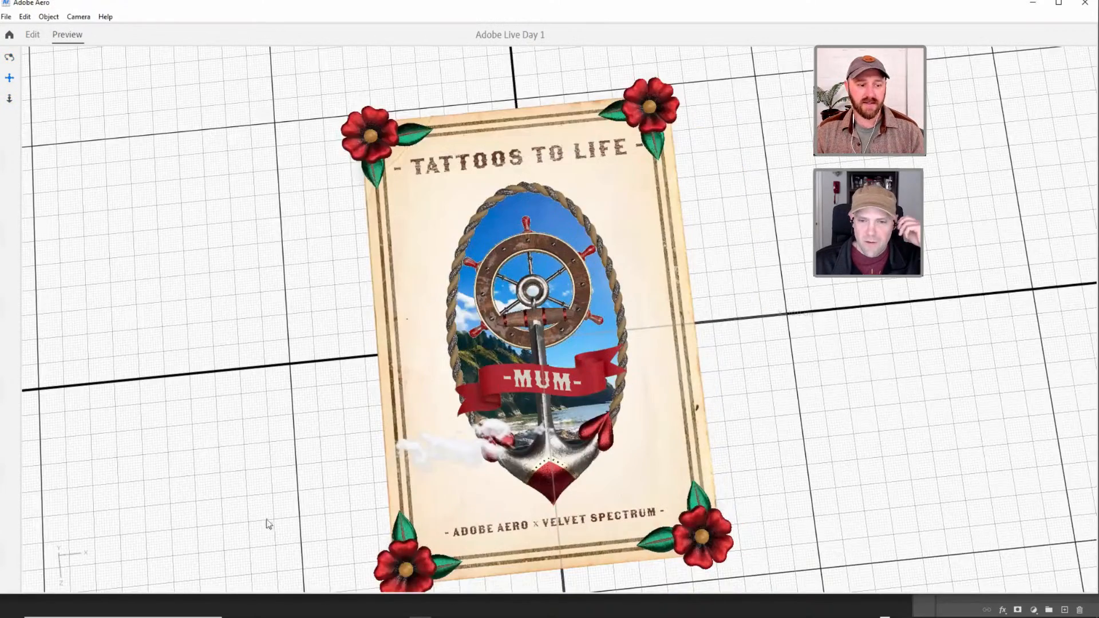
# Set the distance of Tap_Trigger's Proximity Enter trigger to 30 cm.
pyautogui.click(10, 81)
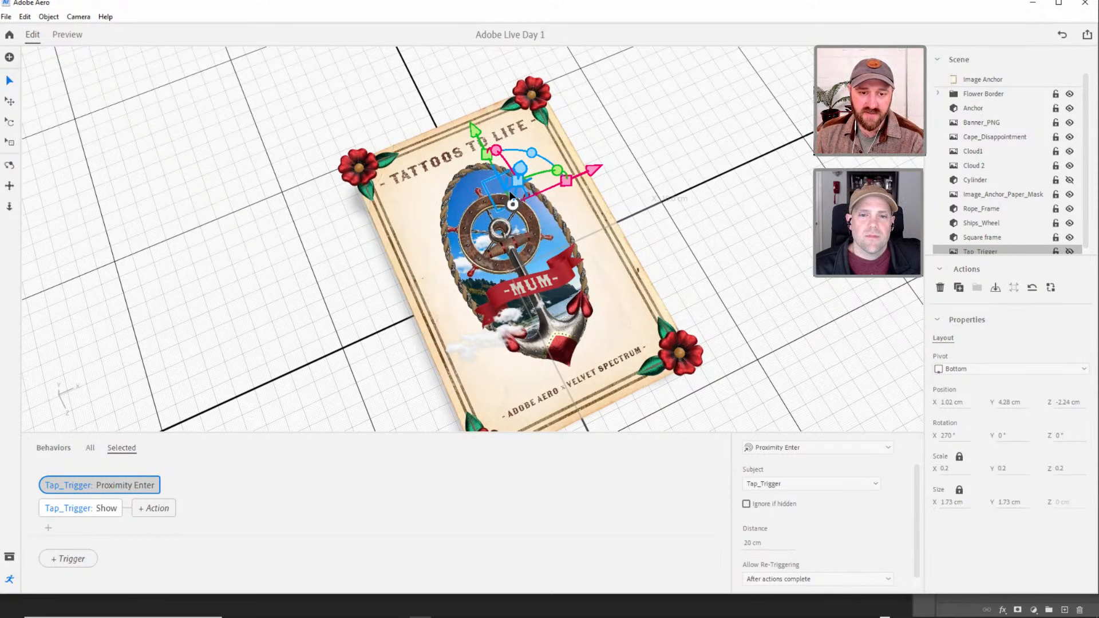
pyautogui.click(753, 545)
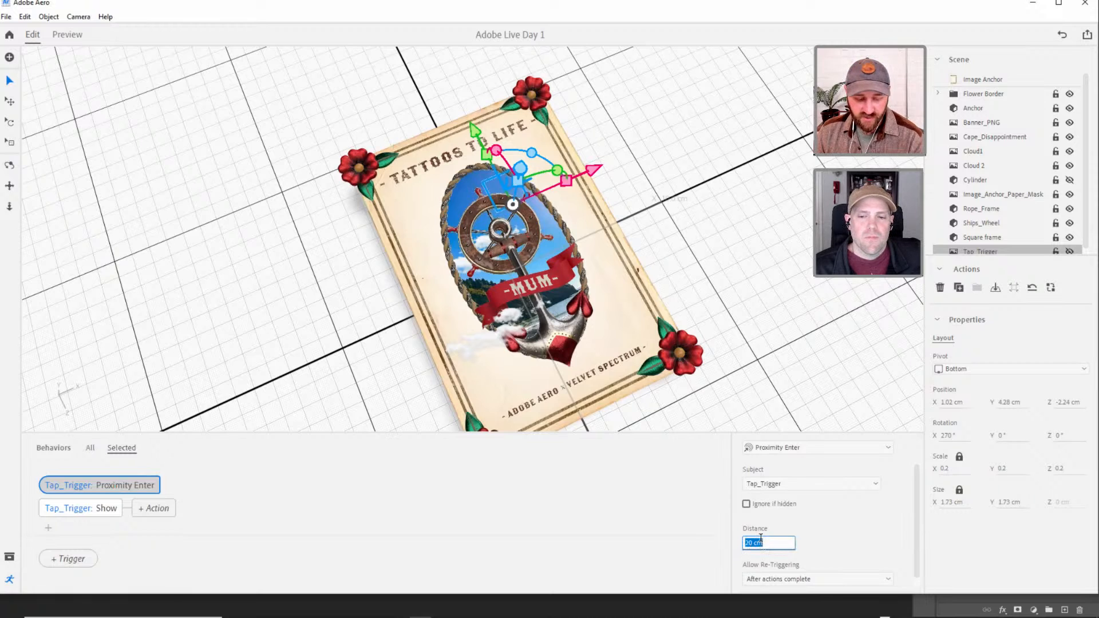
pyautogui.write('30')
pyautogui.press('Return')
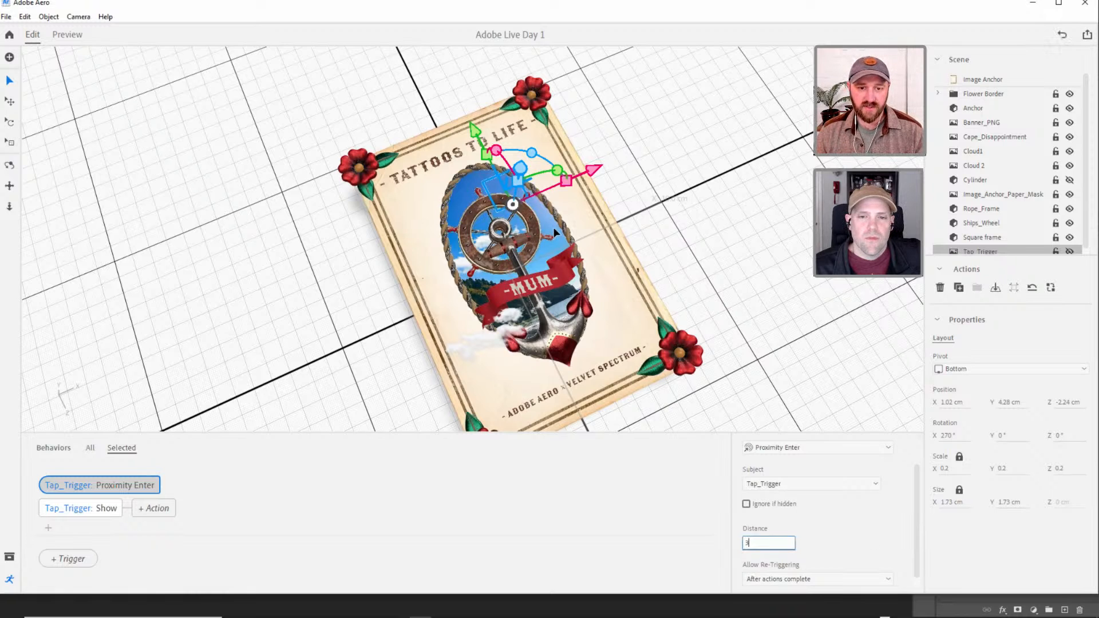
# Preview the revised proximity distance by moving the camera away from and toward the poster, and return to editing.
pyautogui.click(551, 252)
pyautogui.click(654, 224)
pyautogui.keyDown('alt'); pyautogui.moveTo(655, 224); pyautogui.dragTo(554, 209); pyautogui.keyUp('alt')
pyautogui.keyDown('alt'); pyautogui.moveTo(553, 204); pyautogui.dragTo(552, 241, button='right'); pyautogui.keyUp('alt')
pyautogui.click(69, 37)
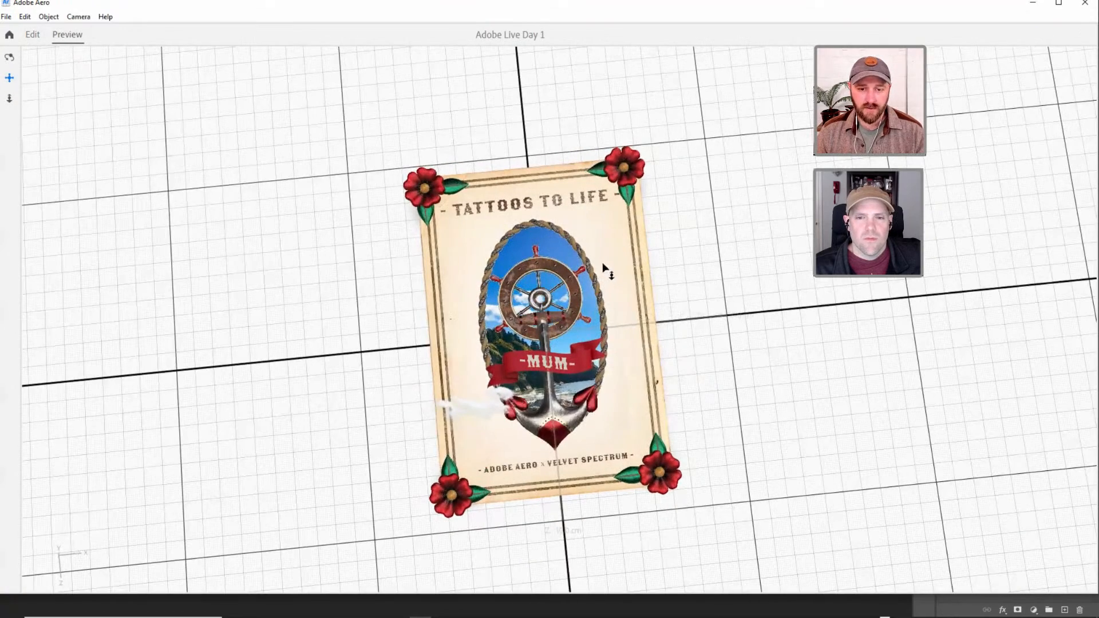
pyautogui.moveTo(619, 207); pyautogui.dragTo(618, 214)
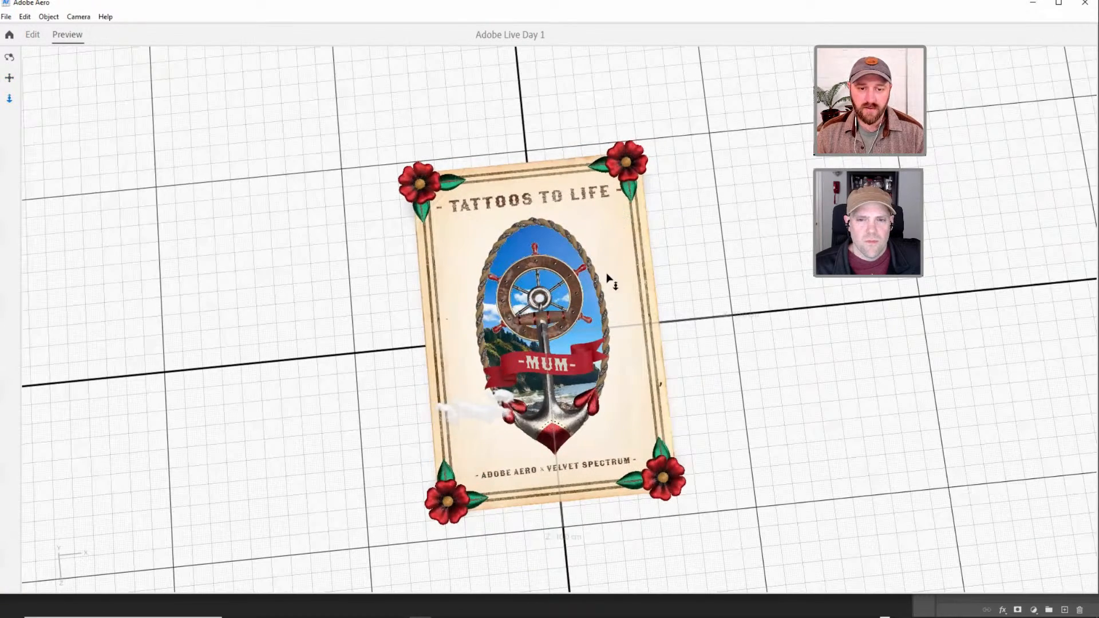
pyautogui.moveTo(606, 272); pyautogui.dragTo(607, 284)
pyautogui.moveTo(606, 243); pyautogui.dragTo(607, 187)
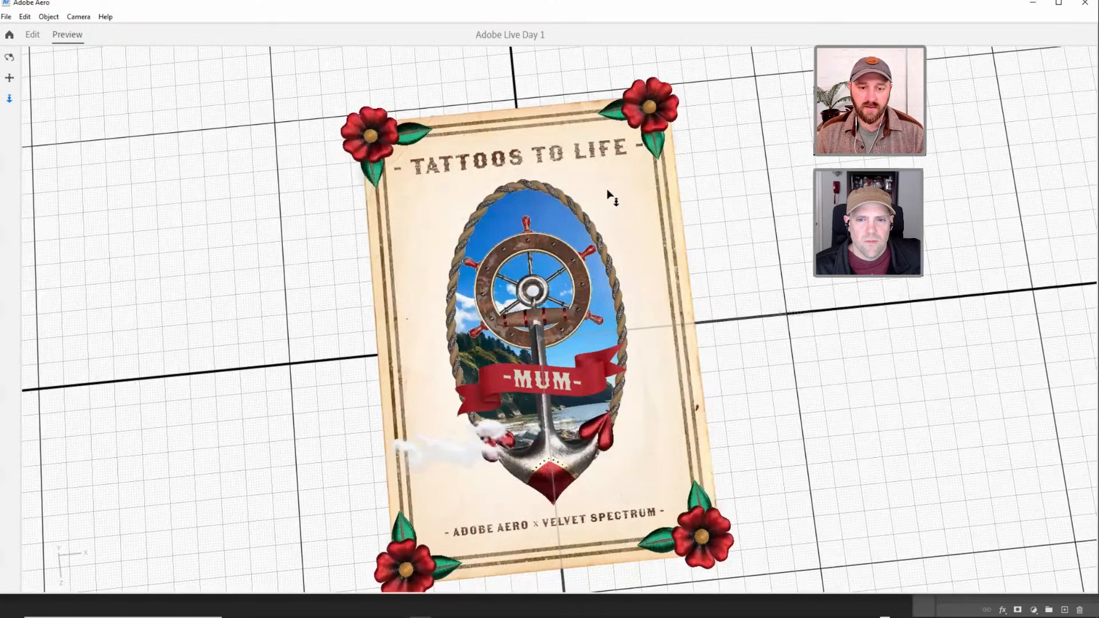
pyautogui.click(33, 36)
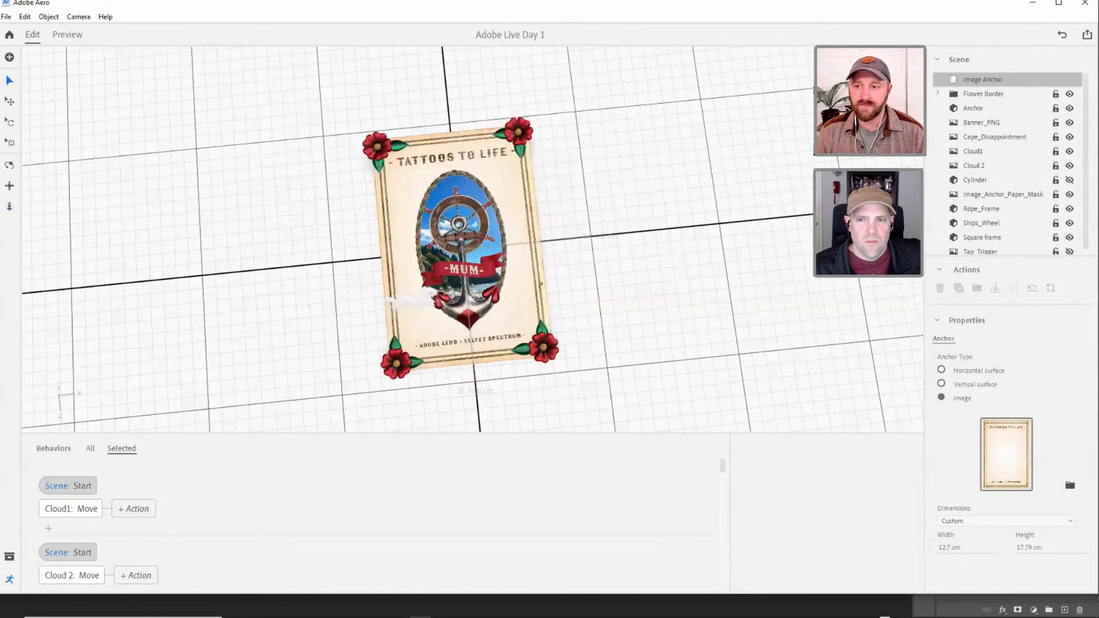
# Change the Distance of Tap_Trigger's Proximity Enter trigger to 30 cm.
pyautogui.scroll(-1, 970, 248)
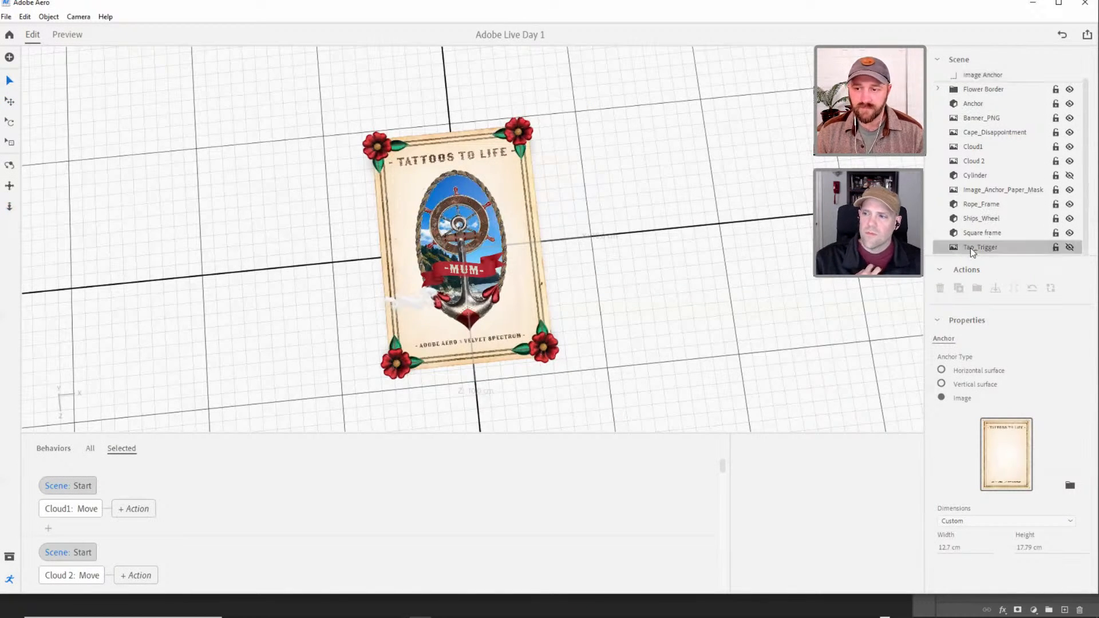
pyautogui.click(970, 249)
pyautogui.click(131, 488)
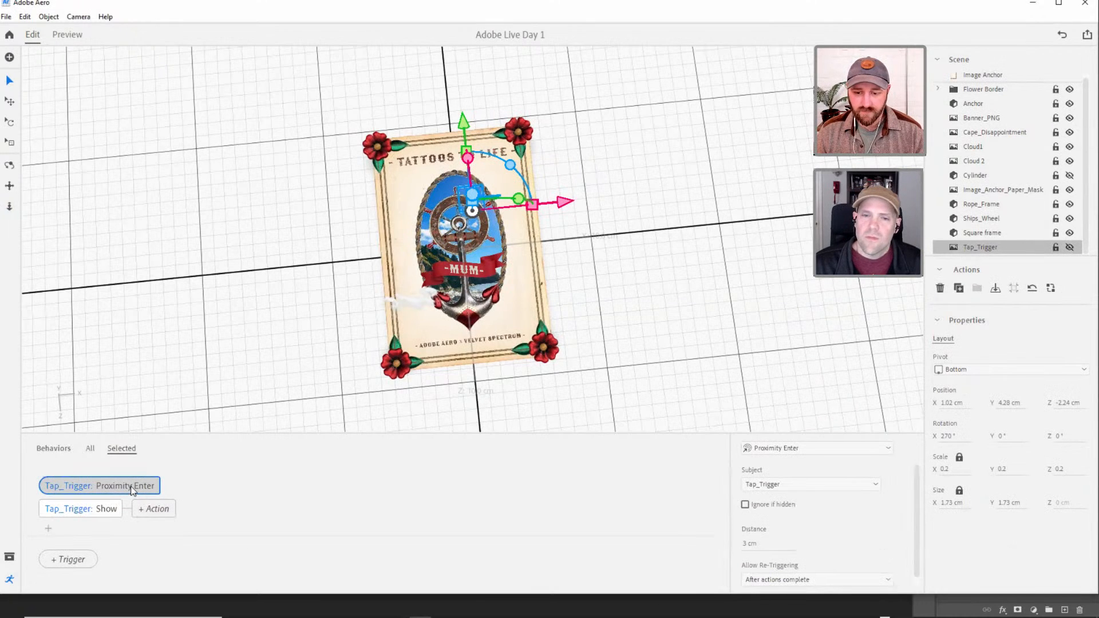
pyautogui.click(750, 544)
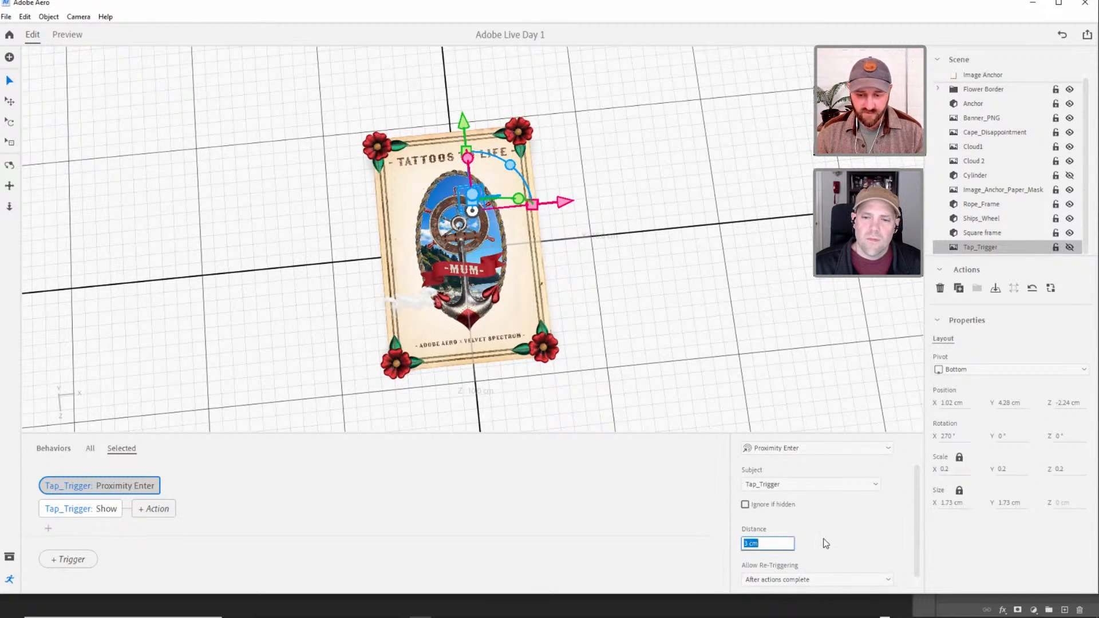
pyautogui.write('30')
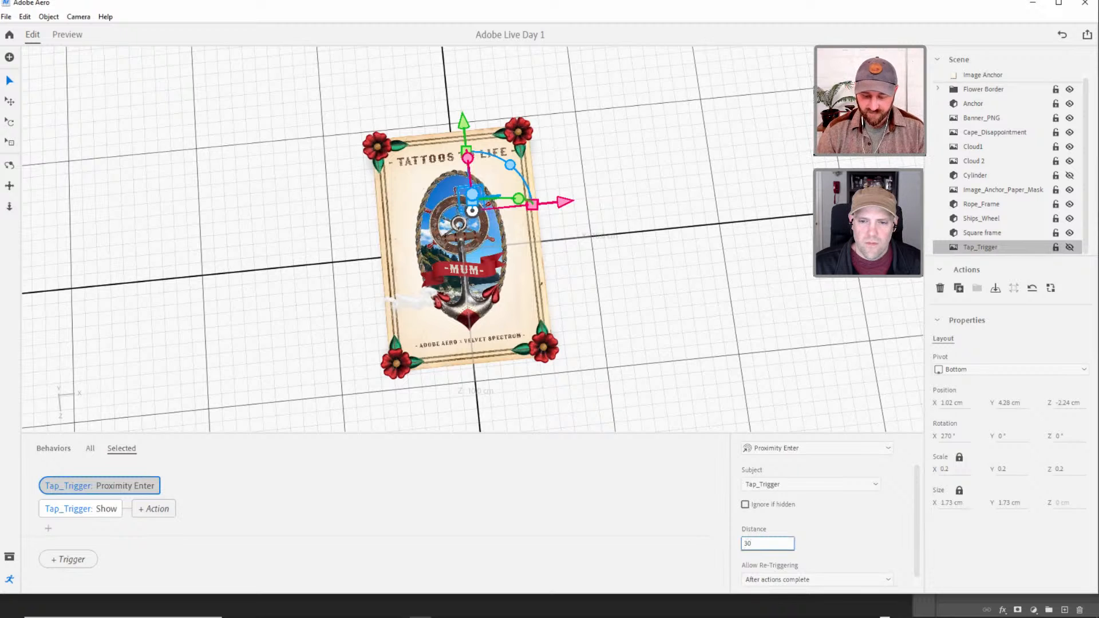
pyautogui.press('Return')
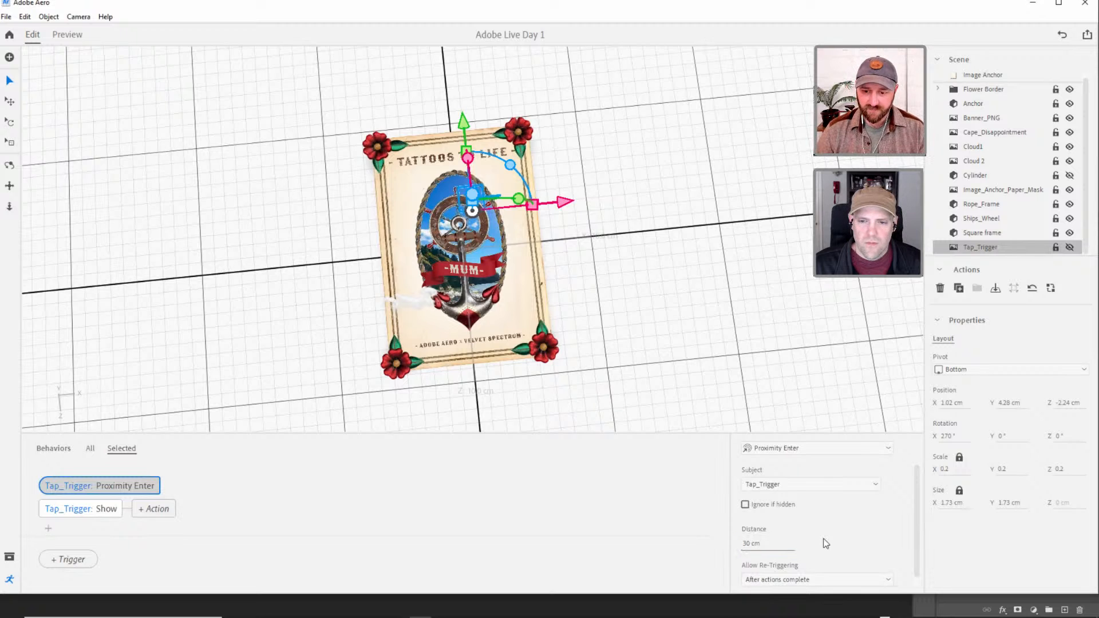
# Preview the 30 cm proximity trigger by moving the camera toward and away from the poster, and return to editing.
pyautogui.click(67, 35)
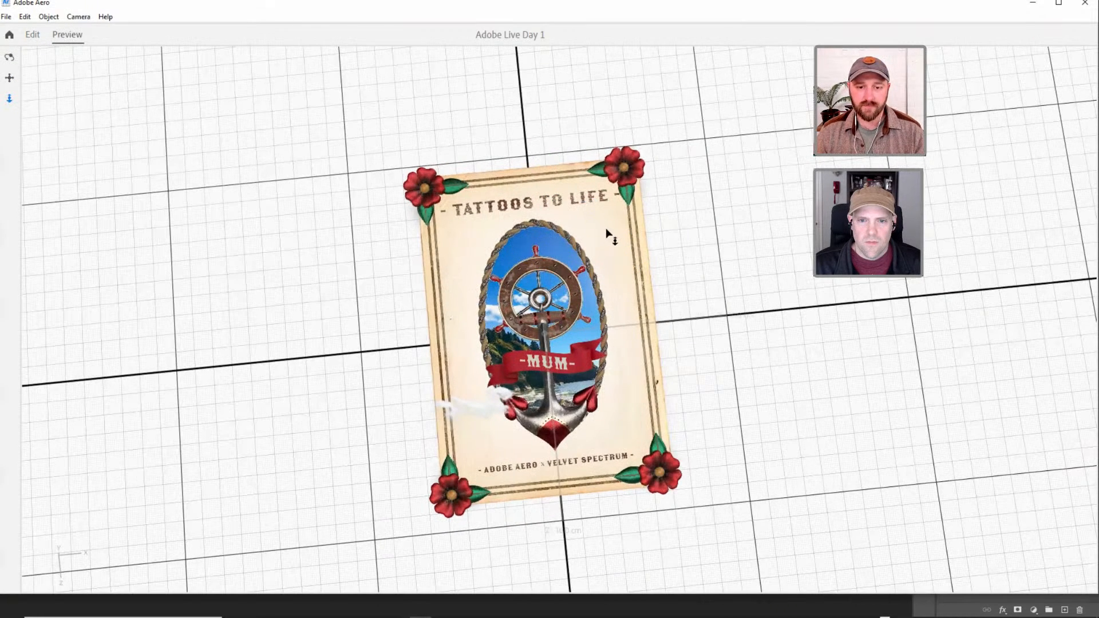
pyautogui.scroll(3, 606, 228)
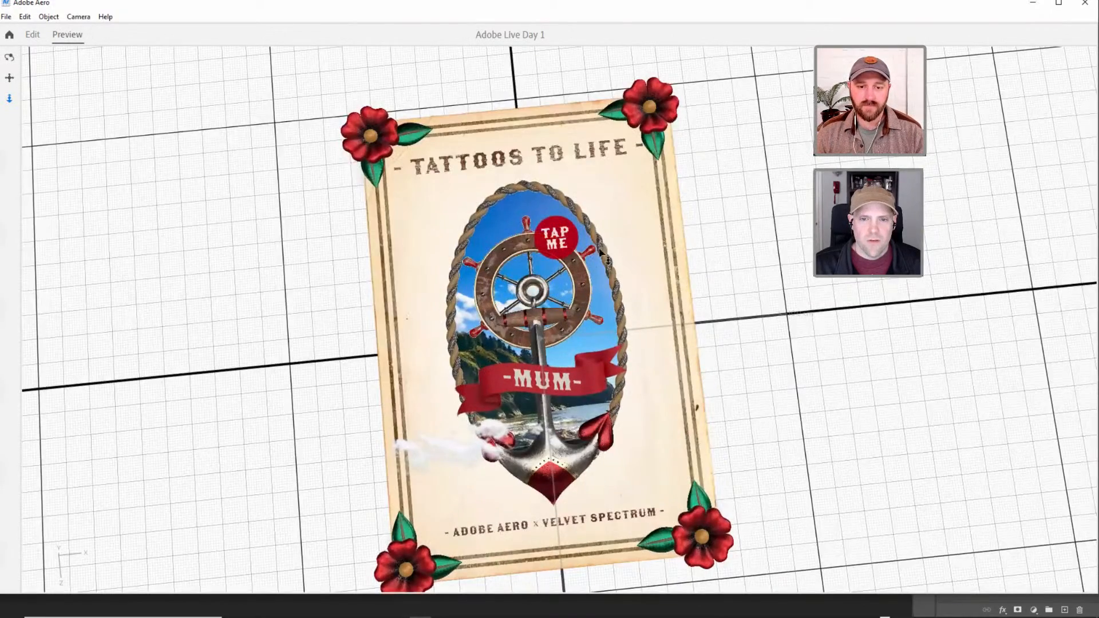
pyautogui.moveTo(587, 337); pyautogui.dragTo(582, 254)
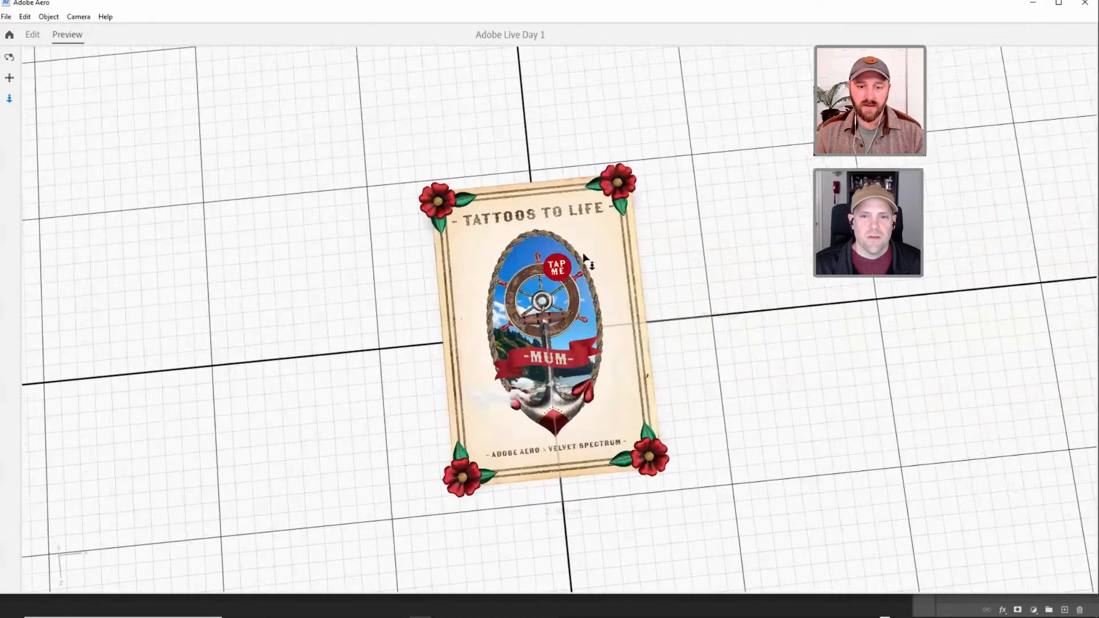
pyautogui.moveTo(592, 212)
pyautogui.mouseDown()
pyautogui.moveTo(599, 285)
pyautogui.moveTo(595, 208)
pyautogui.mouseUp()
pyautogui.click(36, 33)
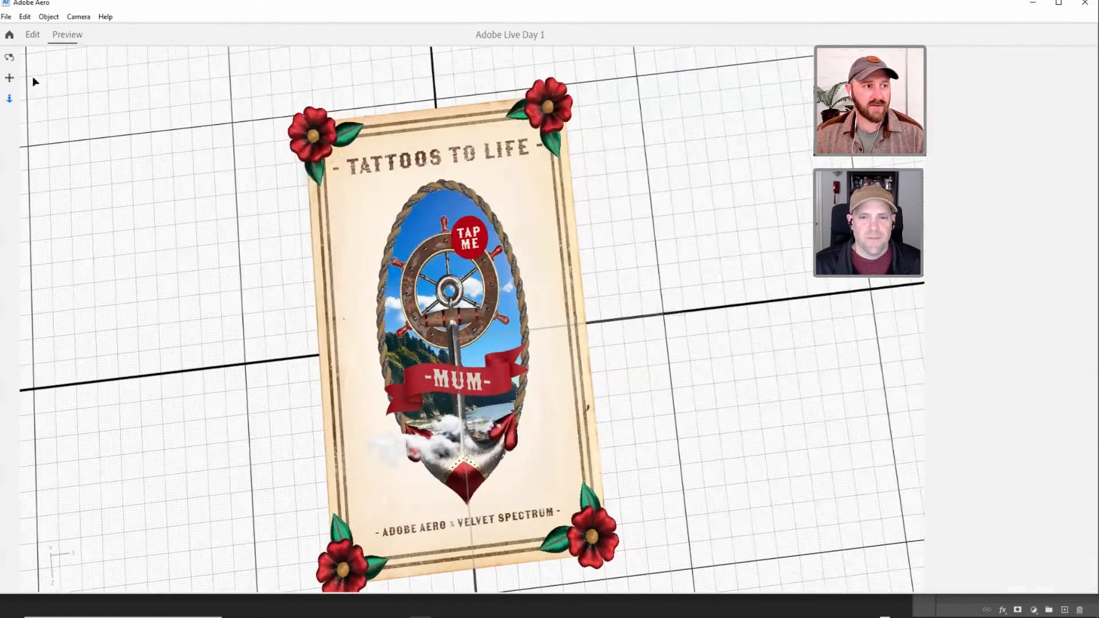
# Add a Proximity Exit trigger to Tap_Trigger and give it a Hide action.
pyautogui.click(201, 499)
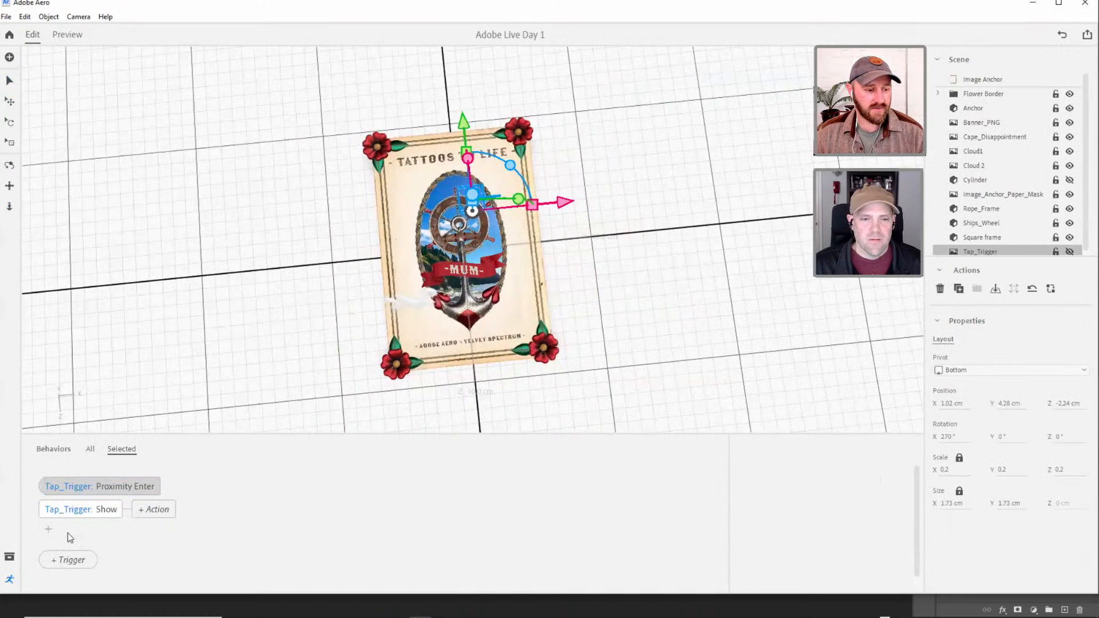
pyautogui.click(68, 564)
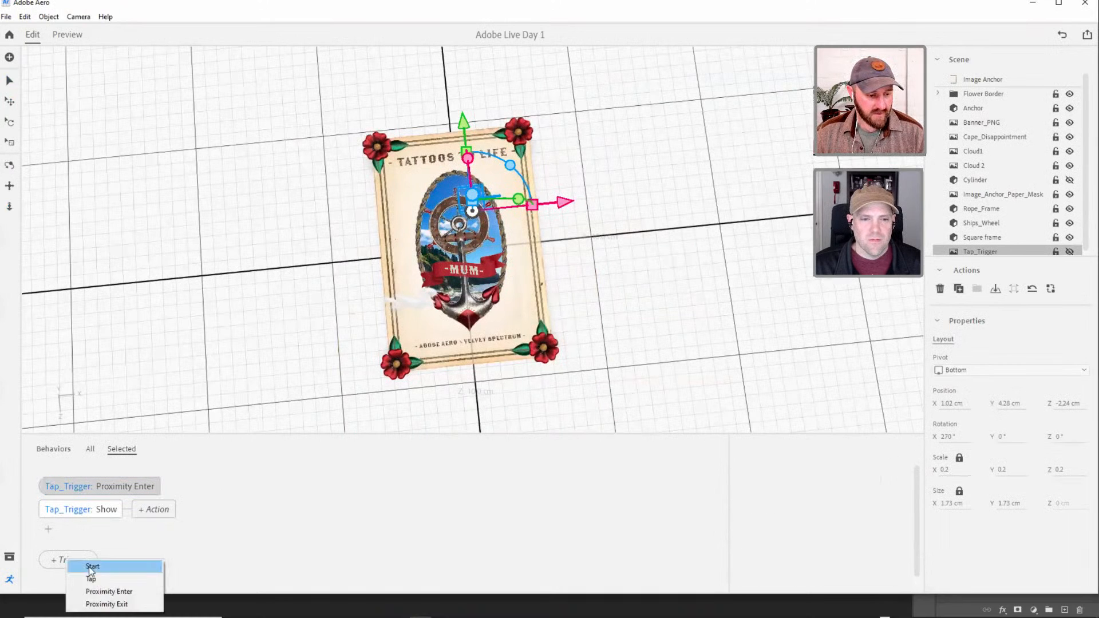
pyautogui.click(88, 603)
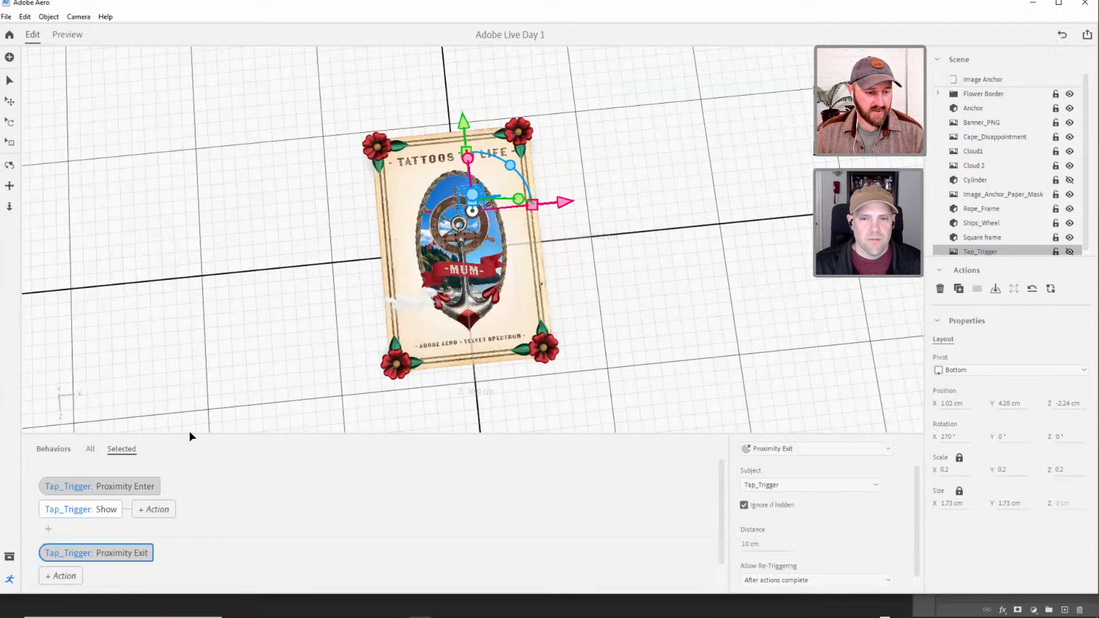
pyautogui.moveTo(189, 434); pyautogui.dragTo(190, 362)
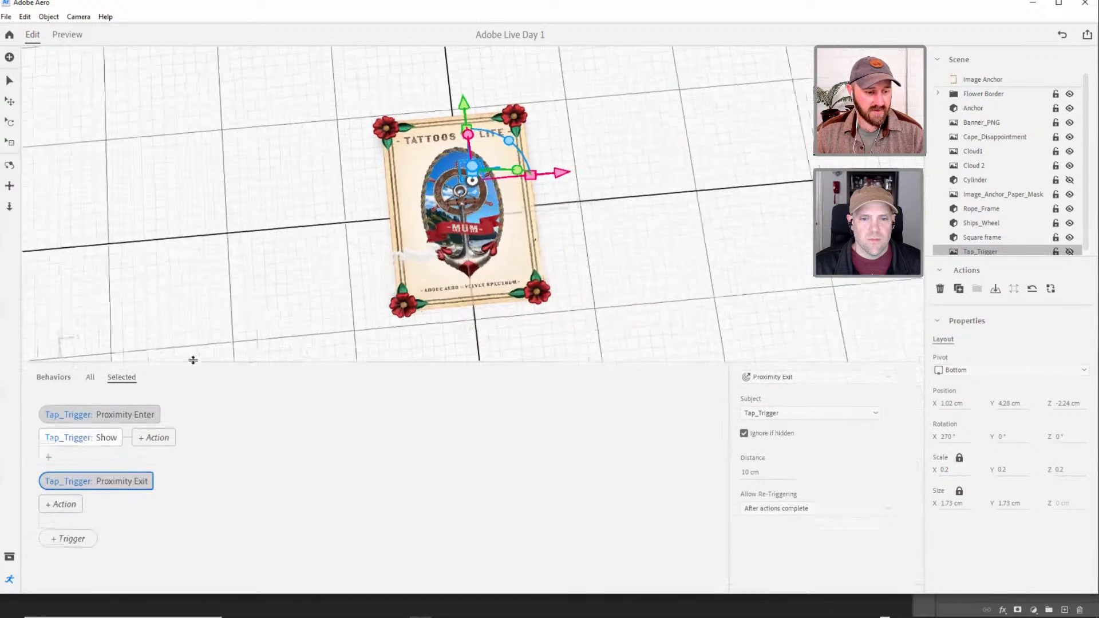
pyautogui.click(60, 507)
pyautogui.click(185, 497)
pyautogui.click(108, 484)
pyautogui.click(68, 507)
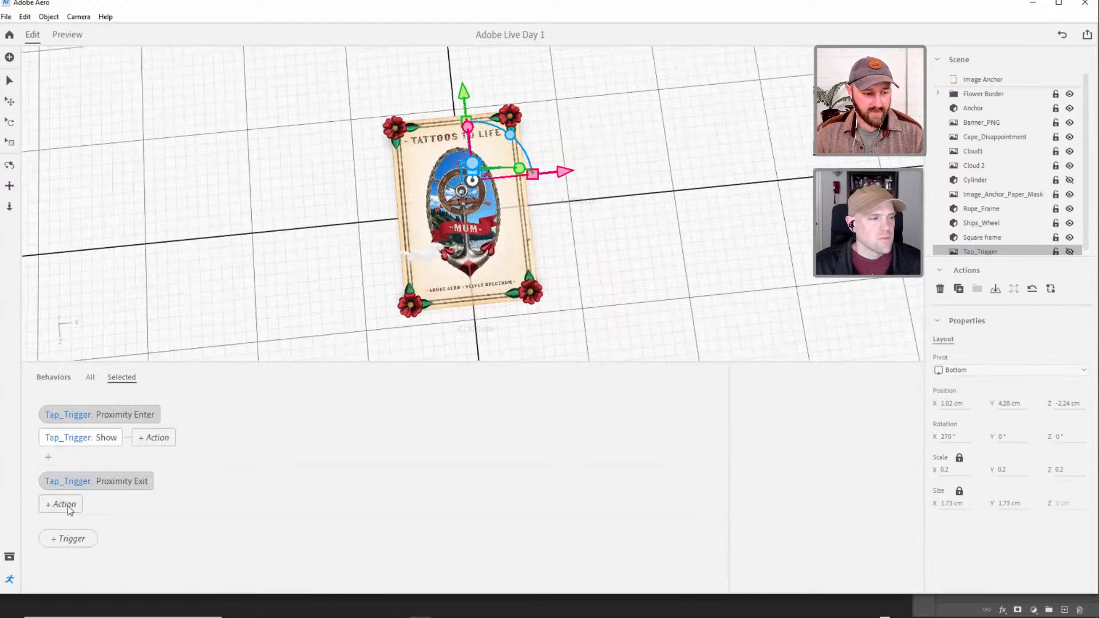
pyautogui.click(69, 507)
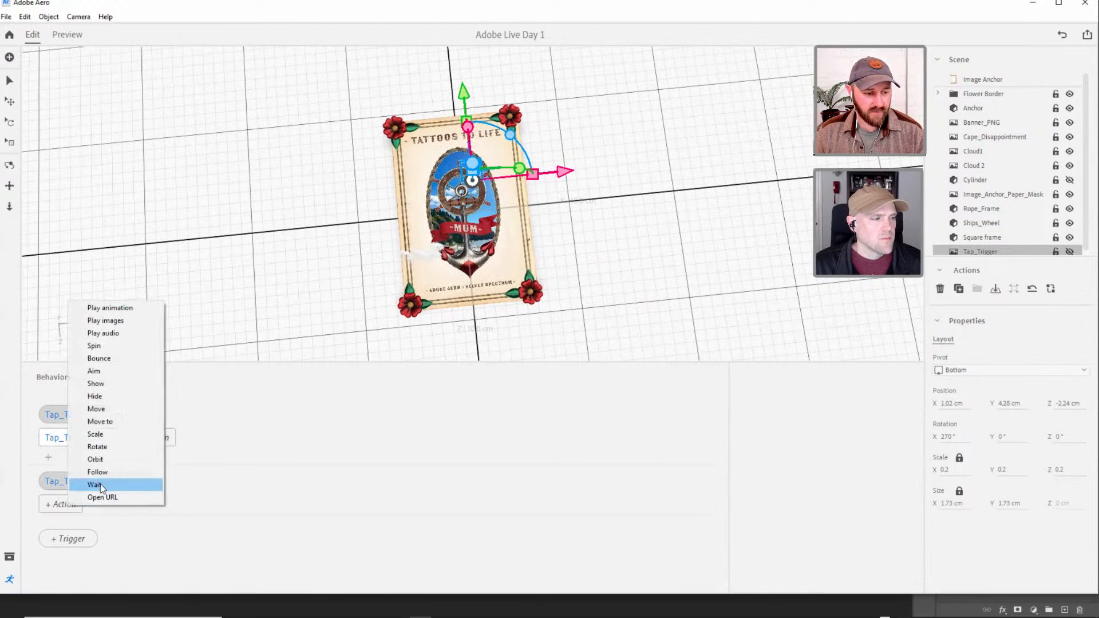
pyautogui.click(95, 399)
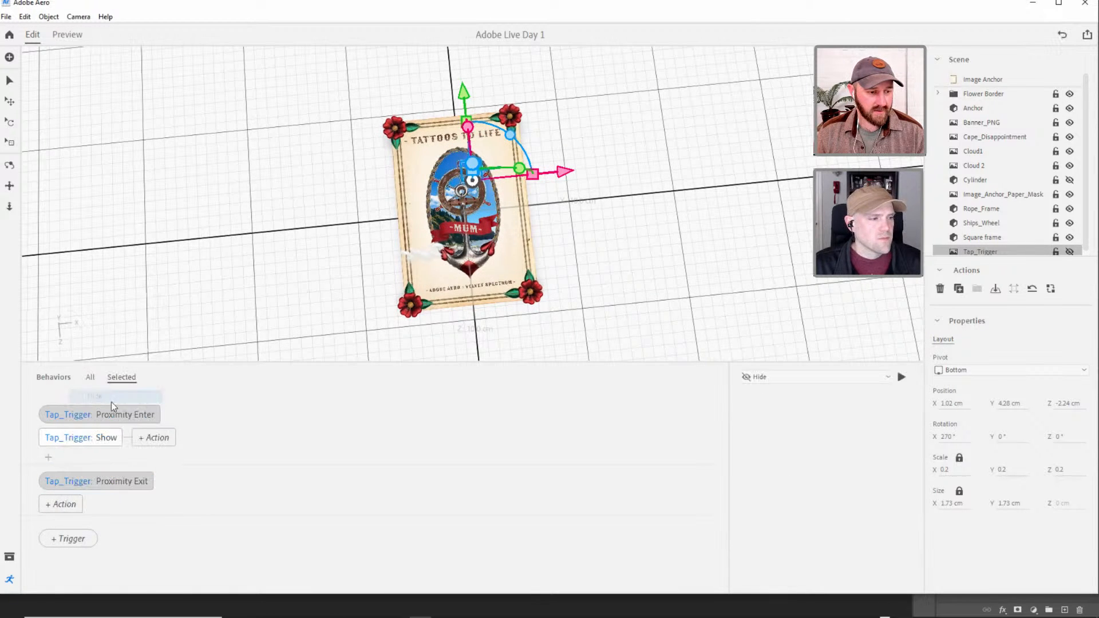
# Set the distance of Tap_Trigger's Proximity Exit trigger to 30 cm.
pyautogui.click(90, 484)
pyautogui.click(747, 471)
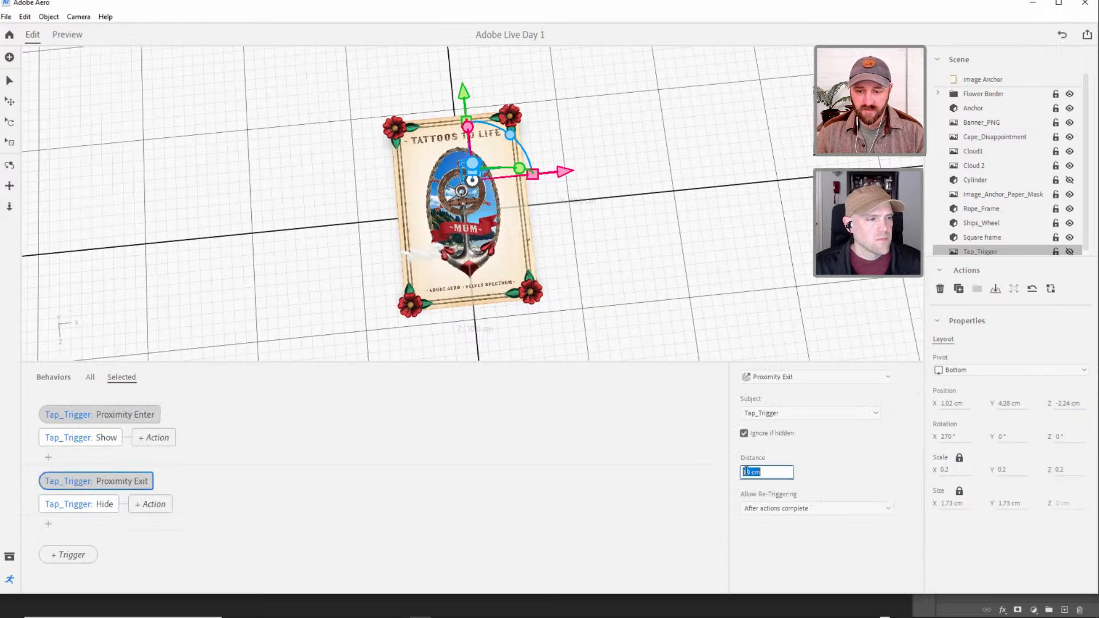
pyautogui.write('30')
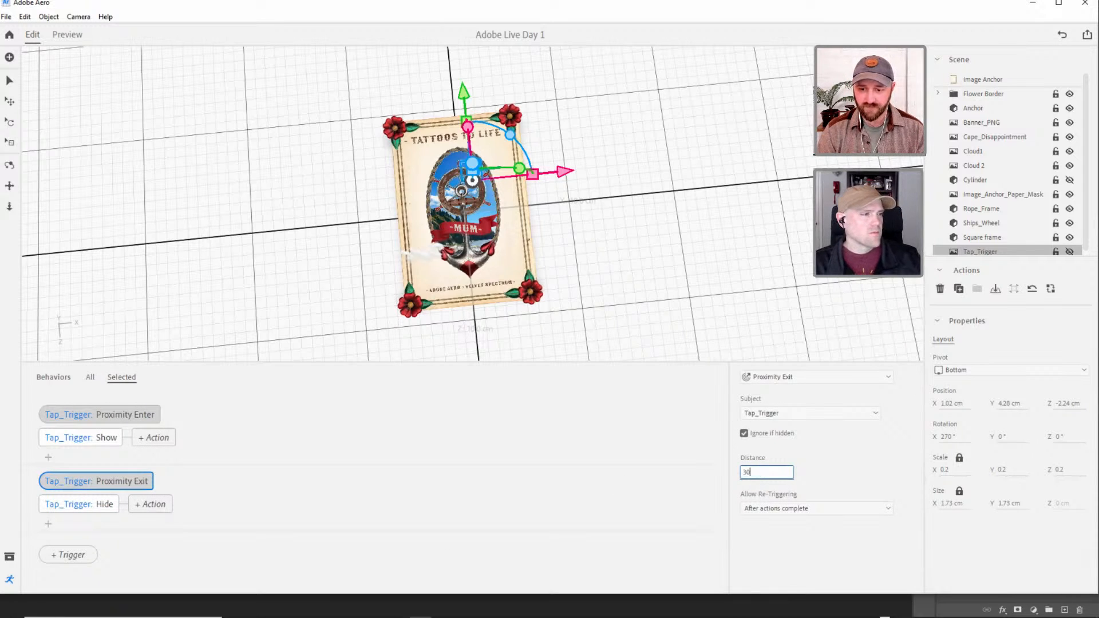
pyautogui.press('Tab')
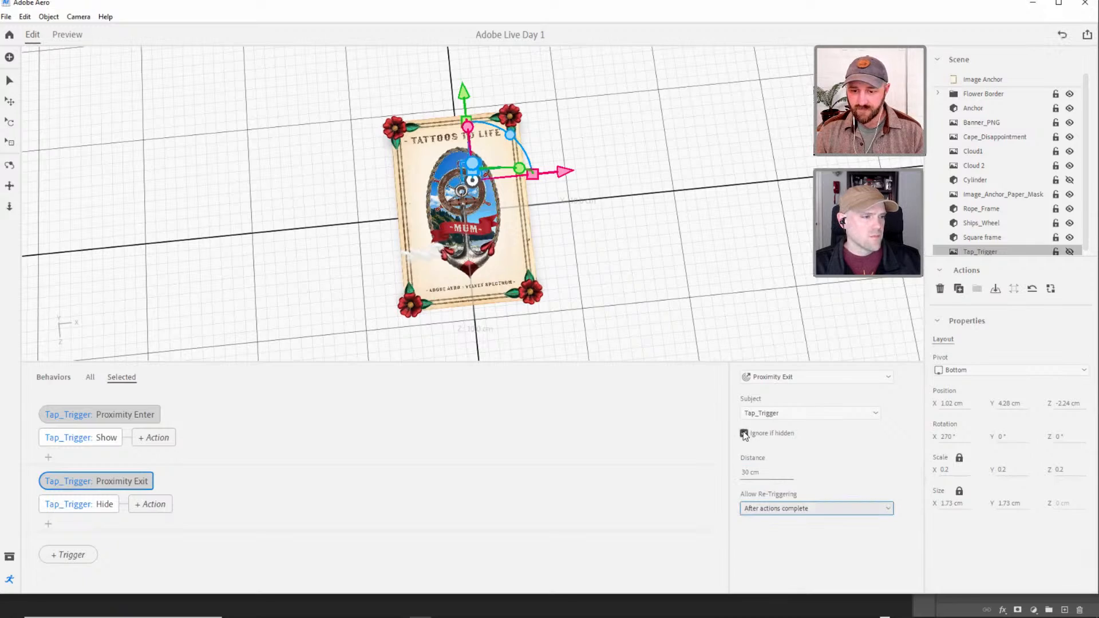
# Preview how TAP ME shows and hides by moving and orbiting the camera around the poster, and return to editing.
pyautogui.click(69, 35)
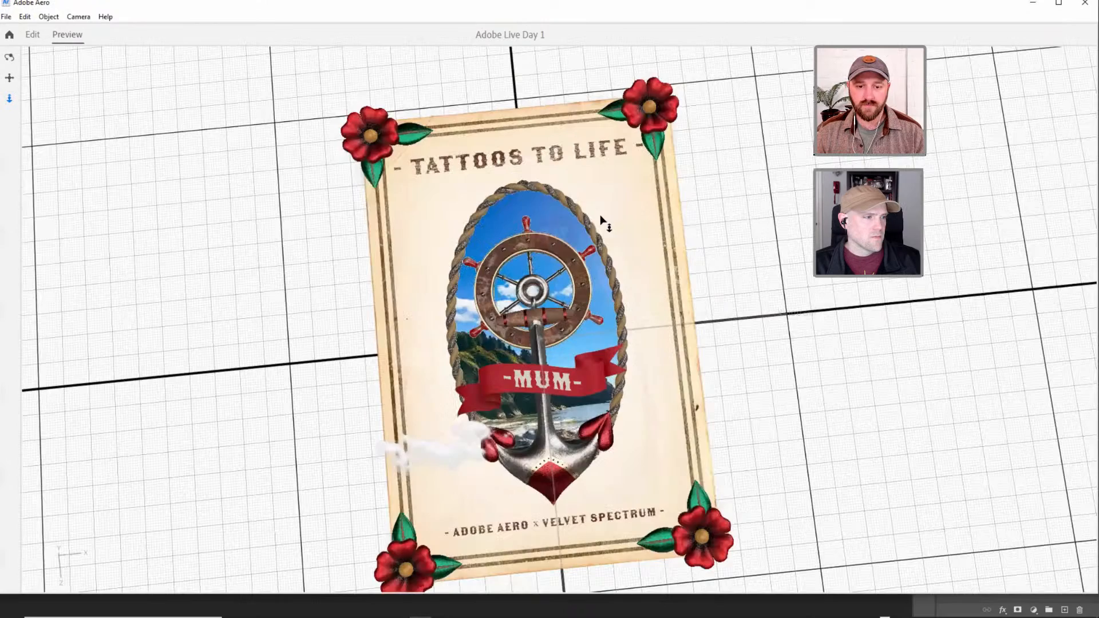
pyautogui.scroll(-5, 596, 304)
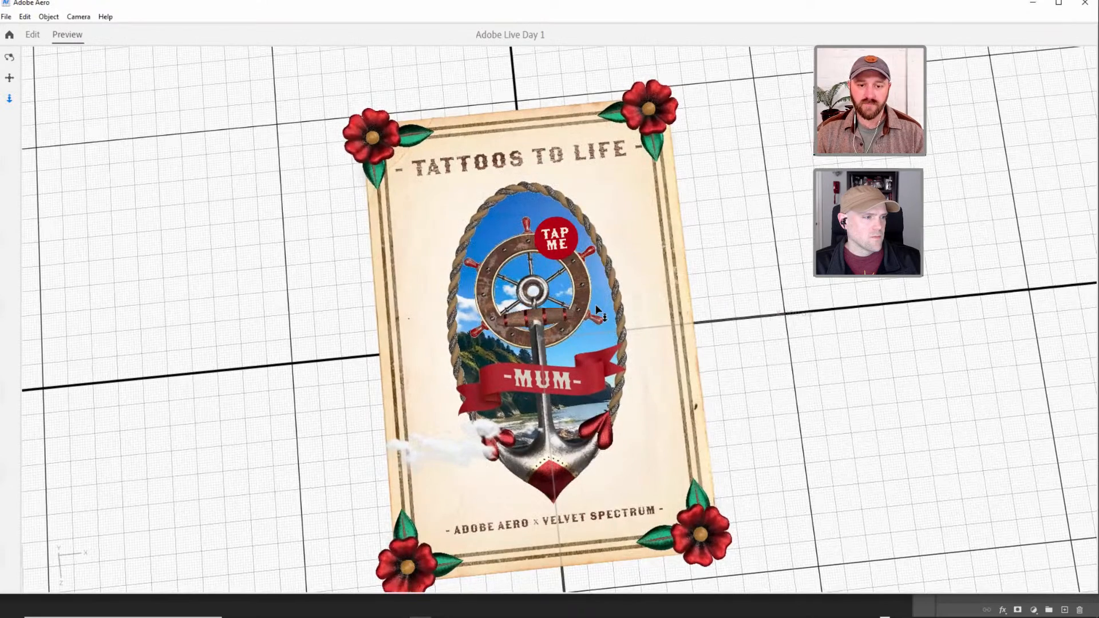
pyautogui.scroll(5, 600, 222)
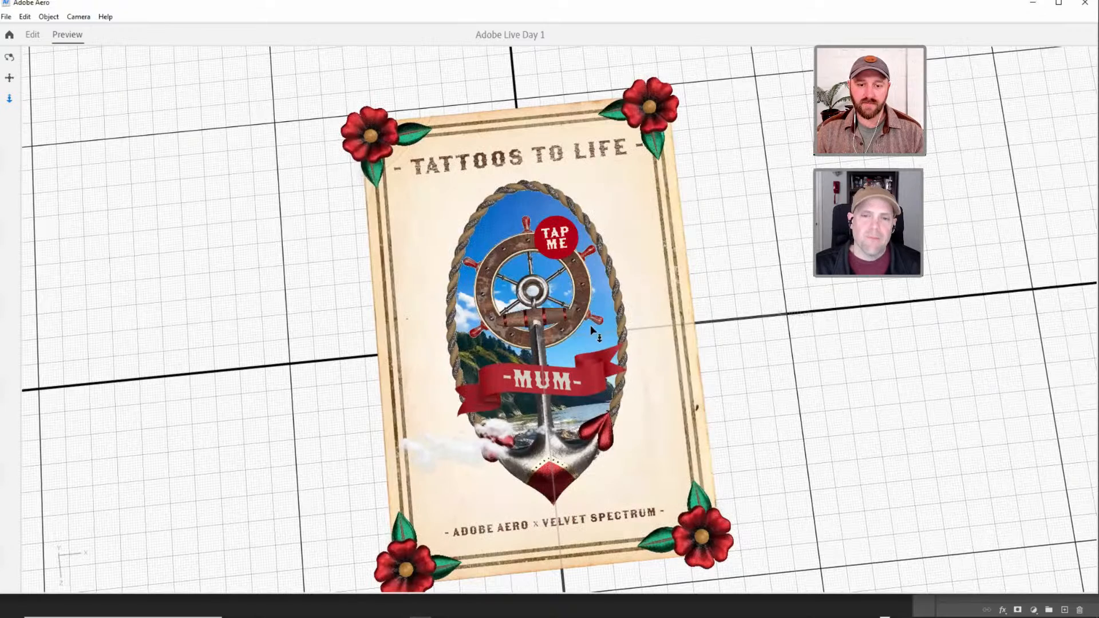
pyautogui.scroll(-2, 589, 321)
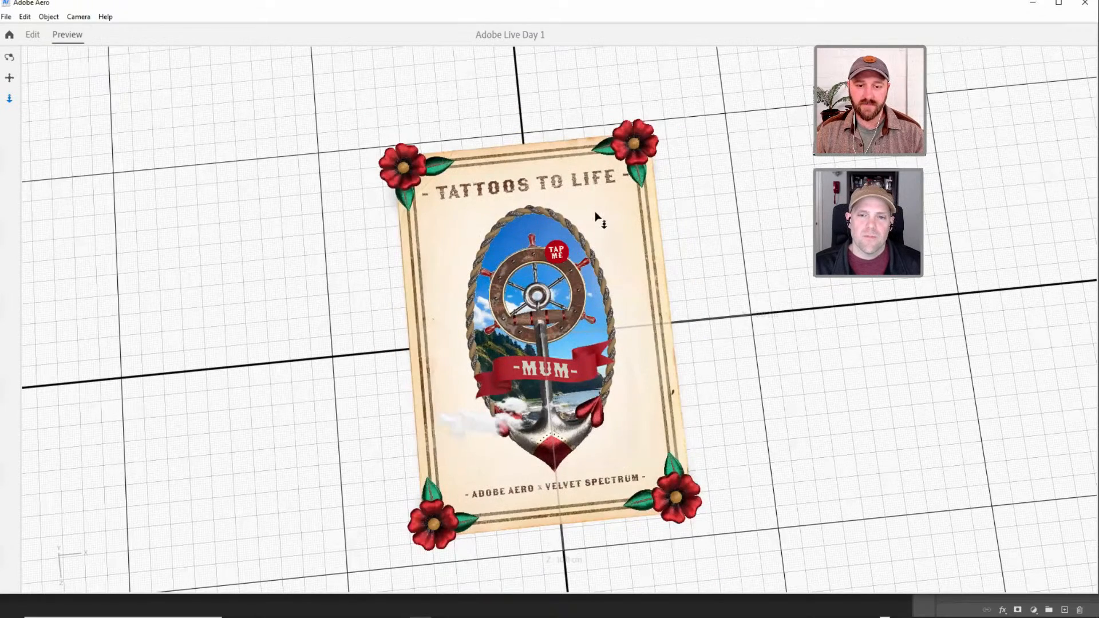
pyautogui.moveTo(595, 211); pyautogui.dragTo(593, 284)
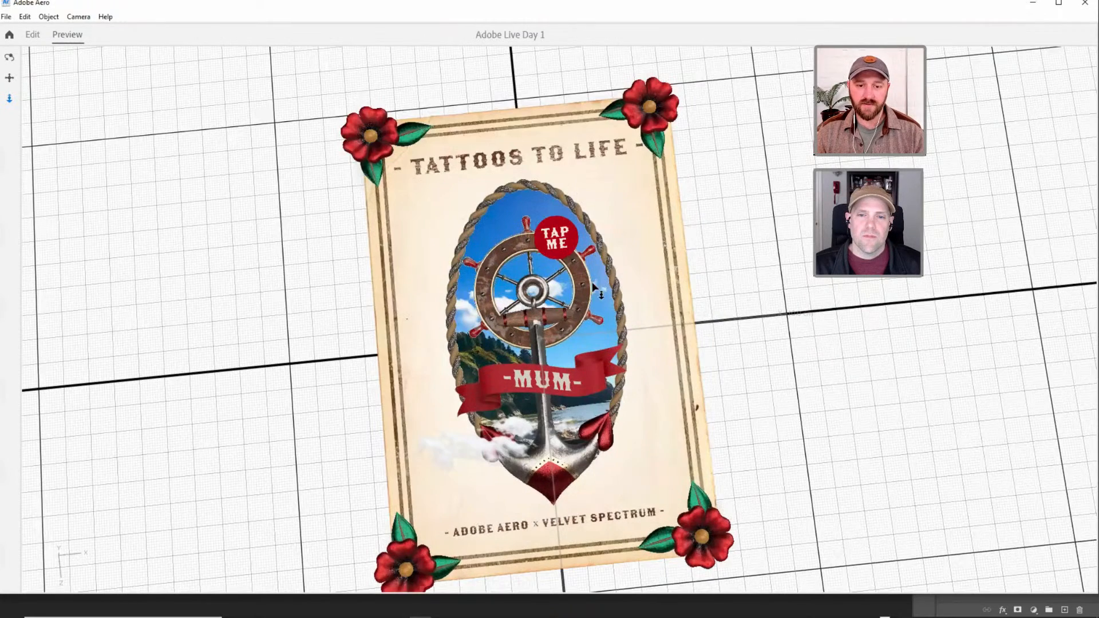
pyautogui.scroll(-5, 588, 331)
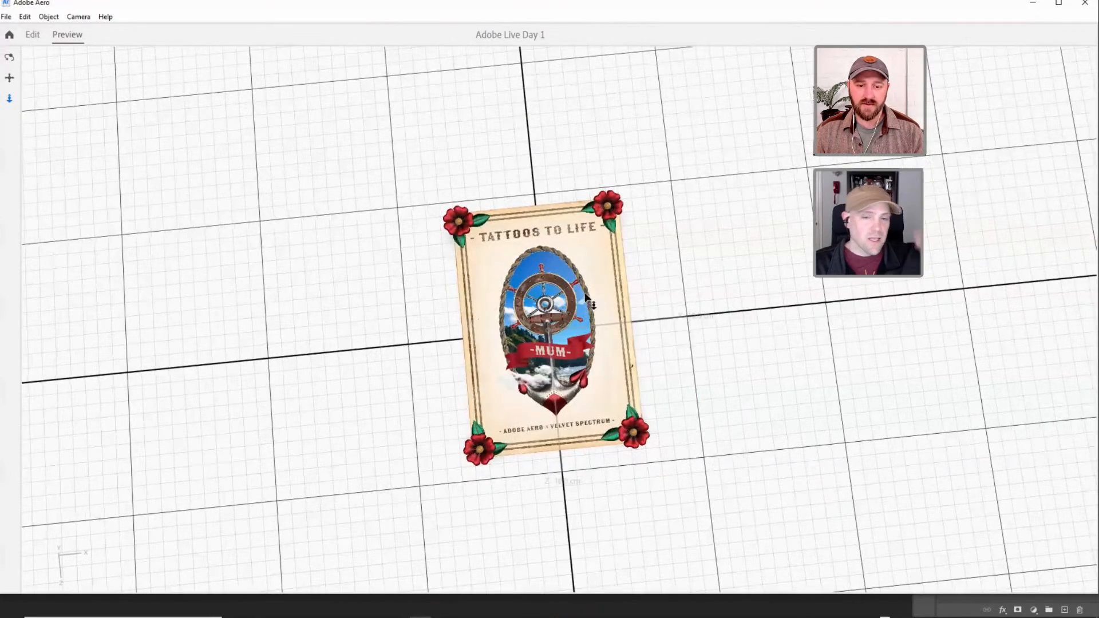
pyautogui.scroll(3, 588, 256)
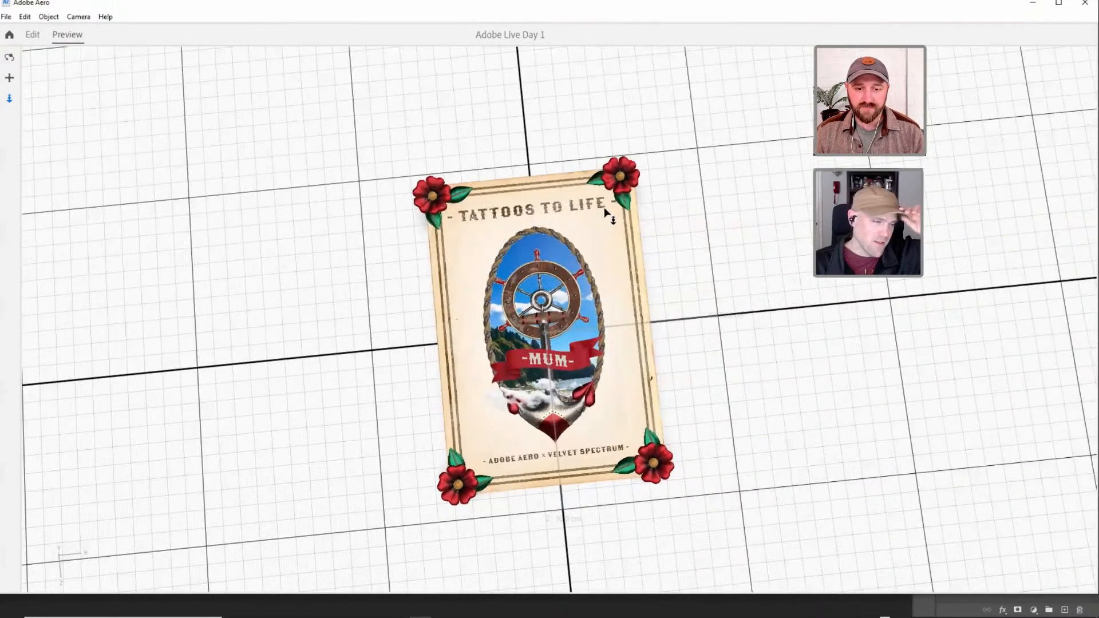
pyautogui.scroll(4, 597, 264)
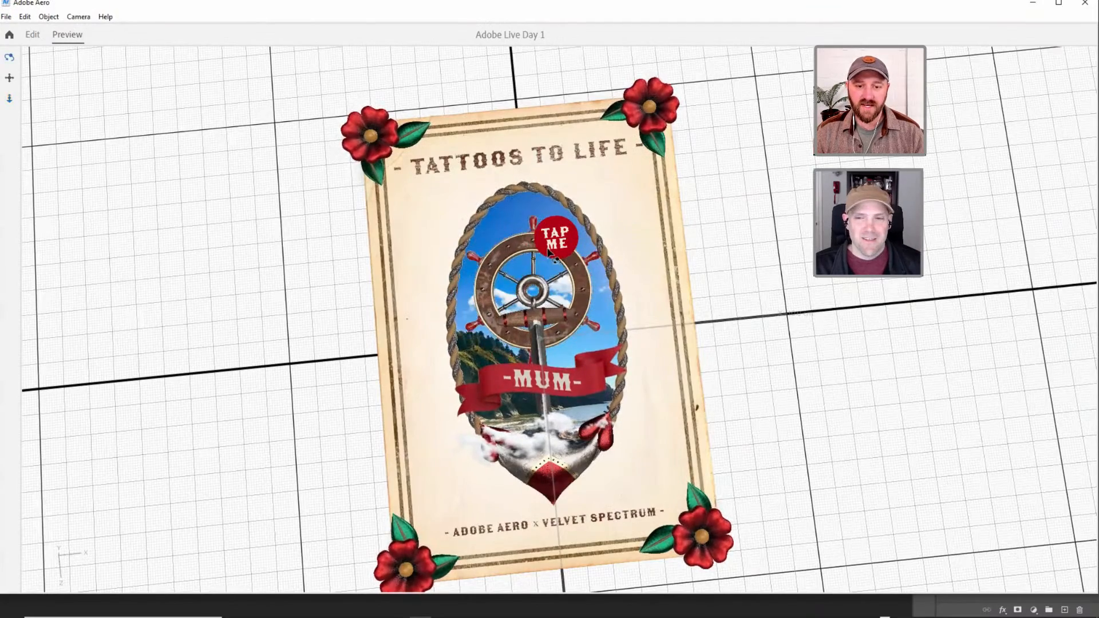
pyautogui.moveTo(599, 205); pyautogui.dragTo(538, 286)
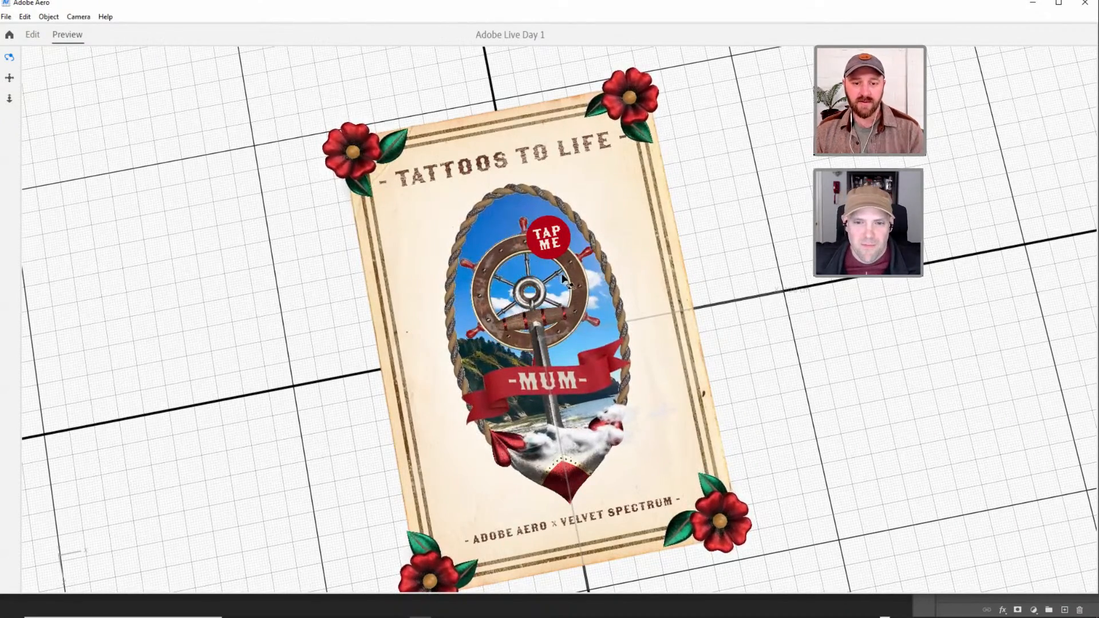
pyautogui.moveTo(515, 252); pyautogui.dragTo(550, 266)
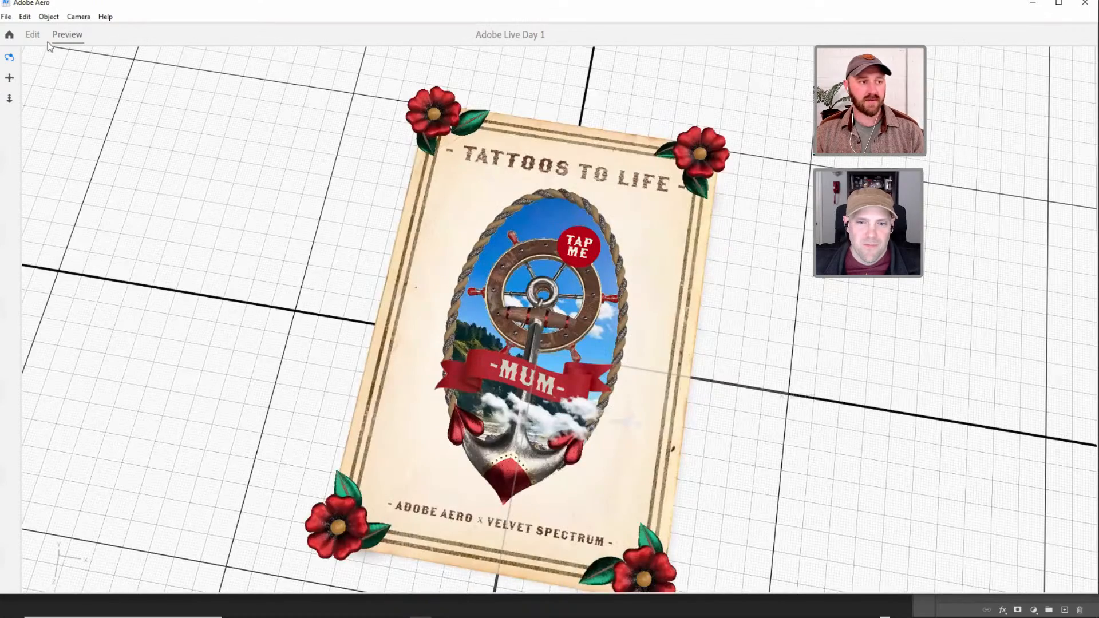
pyautogui.click(32, 34)
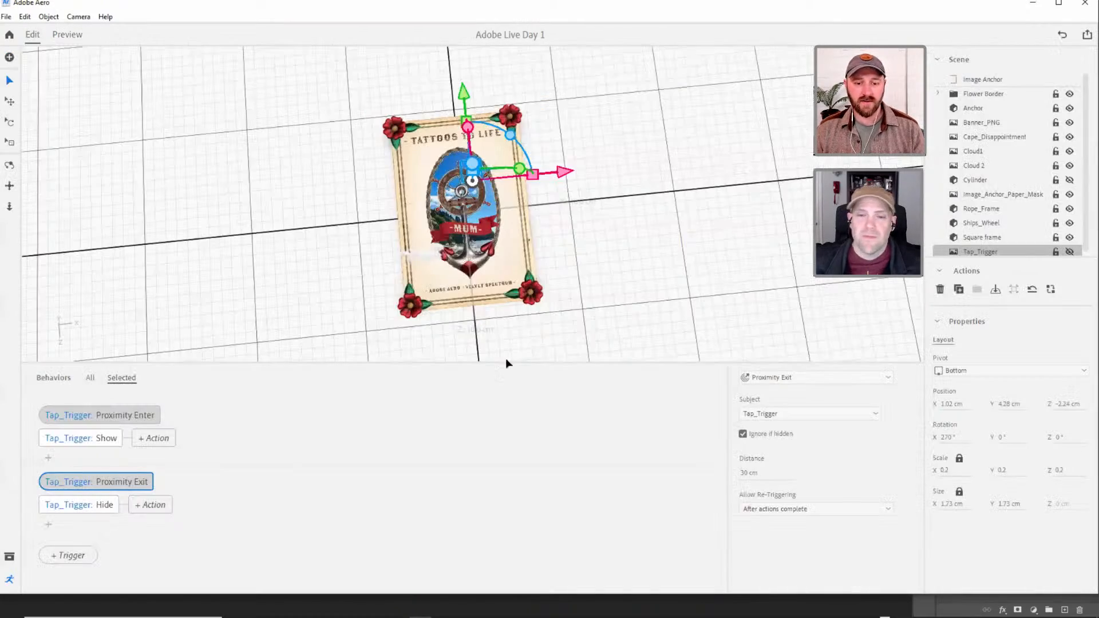
# Hide the behavior editor, deselect Tap_Trigger, and preview the poster framed straight on from above.
pyautogui.click(9, 579)
pyautogui.scroll(5, 493, 300)
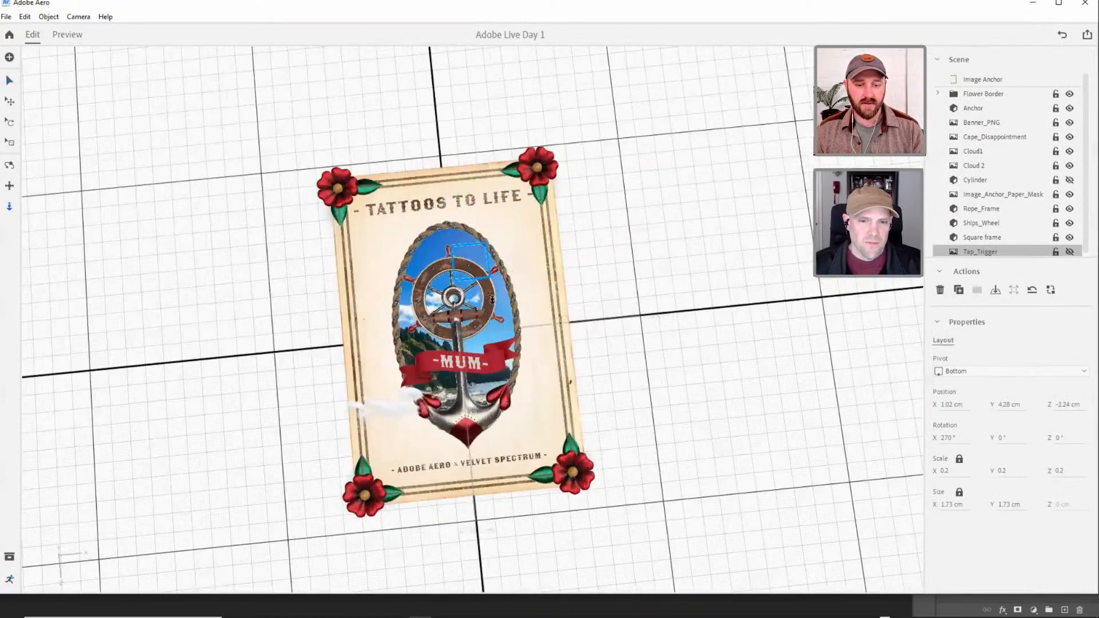
pyautogui.scroll(2, 492, 265)
pyautogui.moveTo(521, 263); pyautogui.dragTo(537, 236, button='right')
pyautogui.moveTo(523, 279); pyautogui.dragTo(583, 282, button='middle')
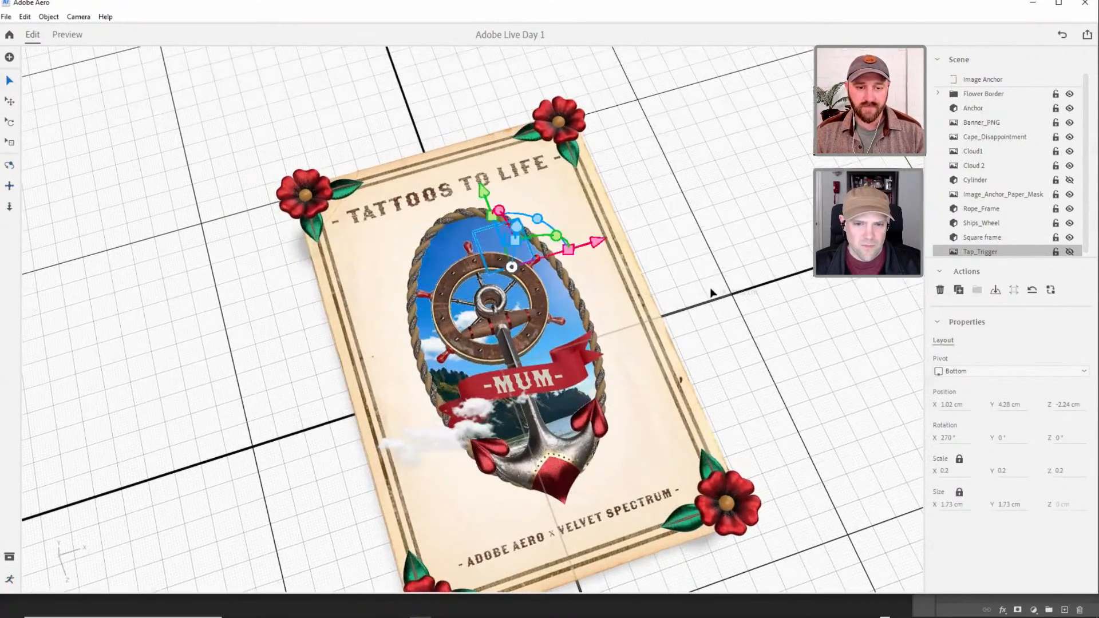
pyautogui.click(714, 292)
pyautogui.moveTo(543, 397); pyautogui.dragTo(540, 425, button='right')
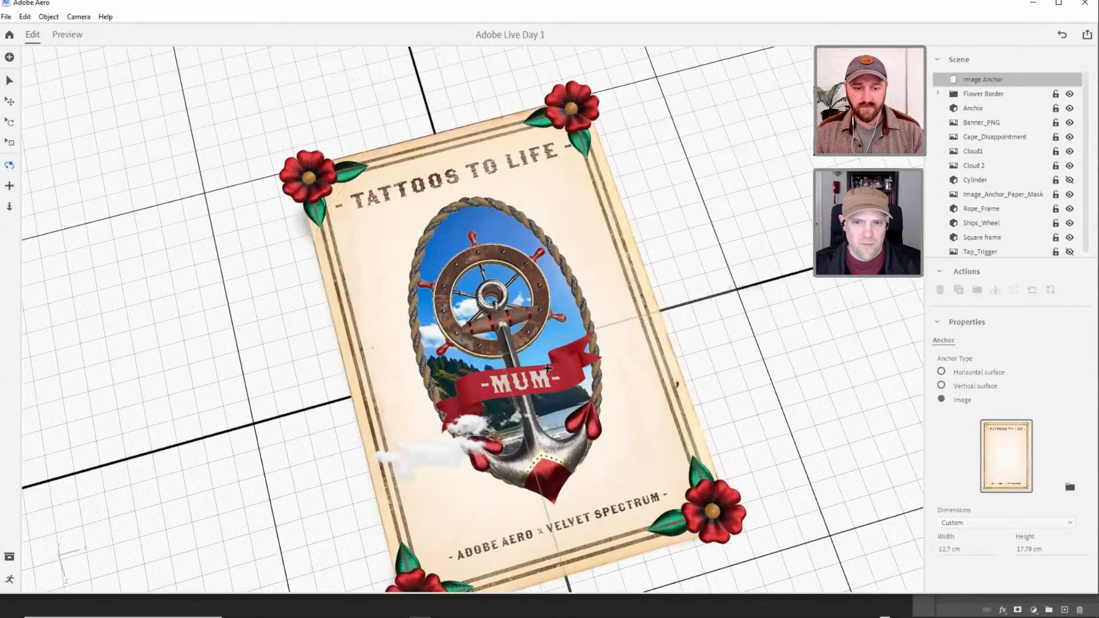
pyautogui.moveTo(547, 368); pyautogui.dragTo(546, 379, button='right')
pyautogui.moveTo(546, 382); pyautogui.dragTo(478, 362, button='middle')
pyautogui.scroll(-1, 79, 47)
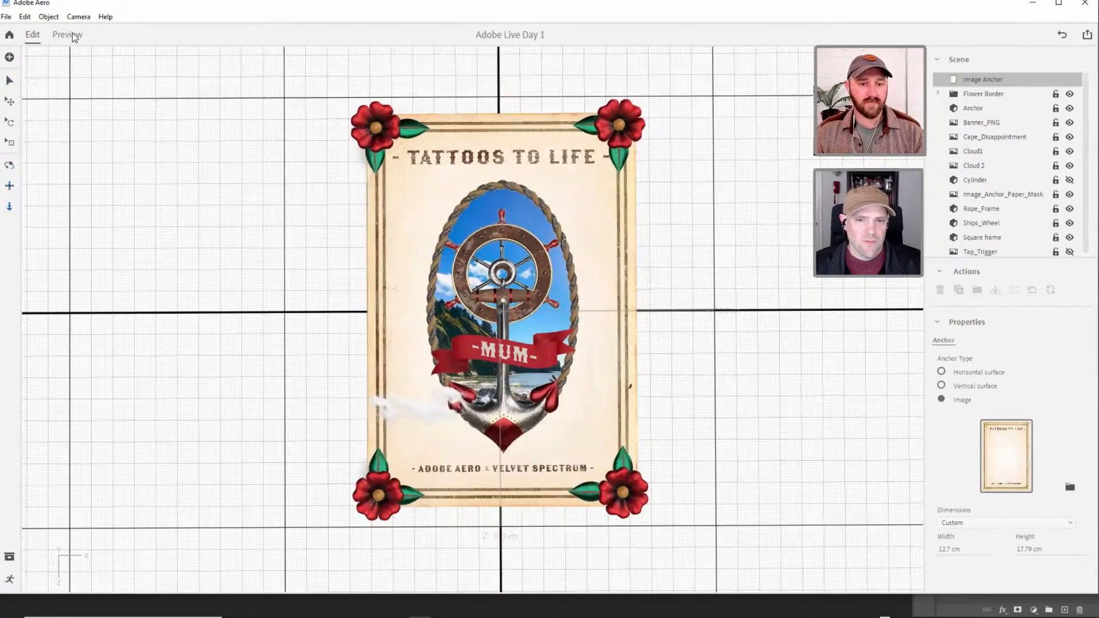
pyautogui.click(67, 34)
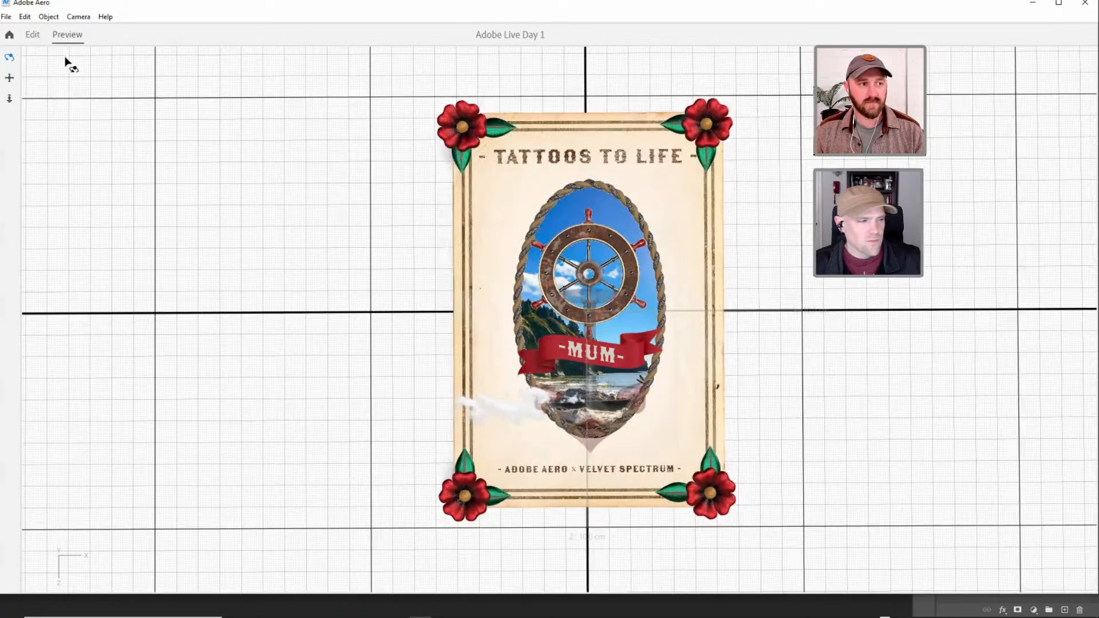
# Return to editing and inspect the paper mask, the square frame and Cape_Disappointment by selecting them in turn.
pyautogui.click(33, 36)
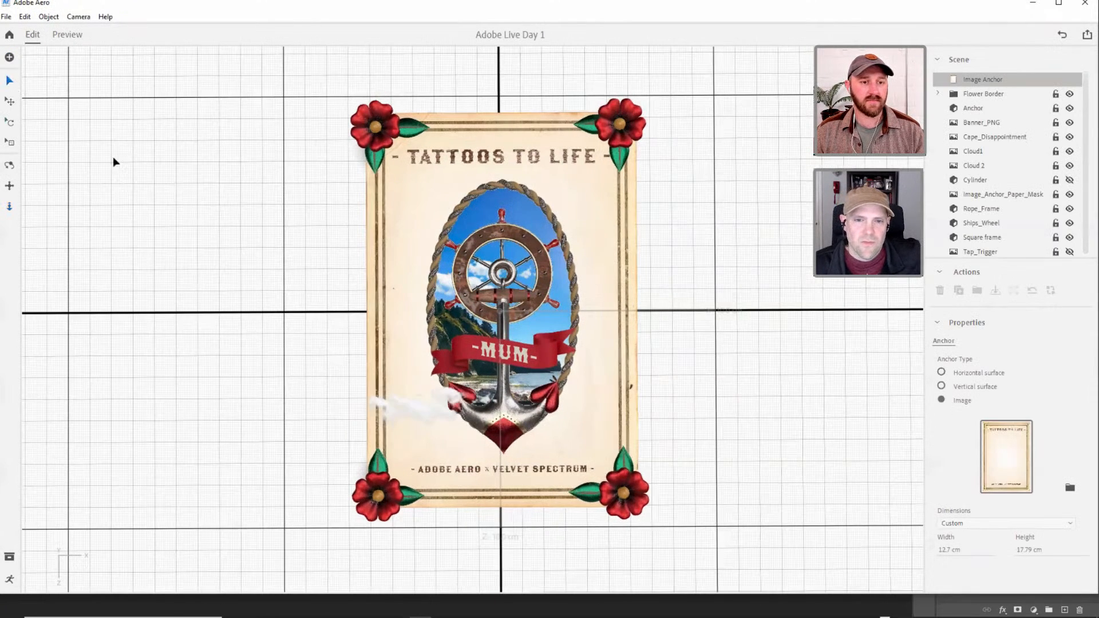
pyautogui.click(651, 204)
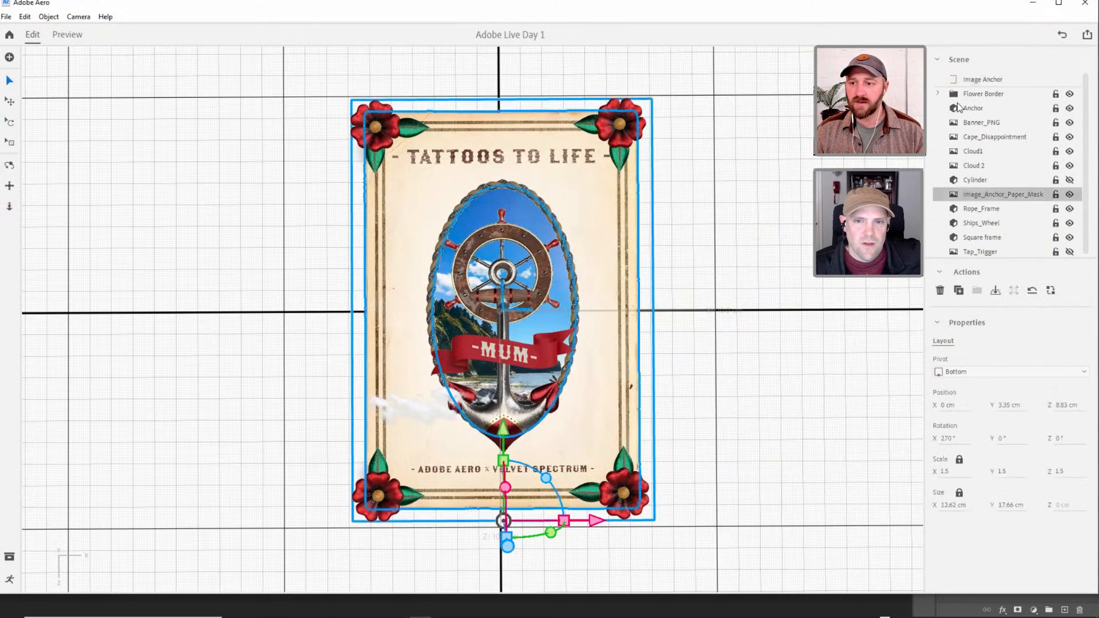
pyautogui.scroll(-1, 981, 207)
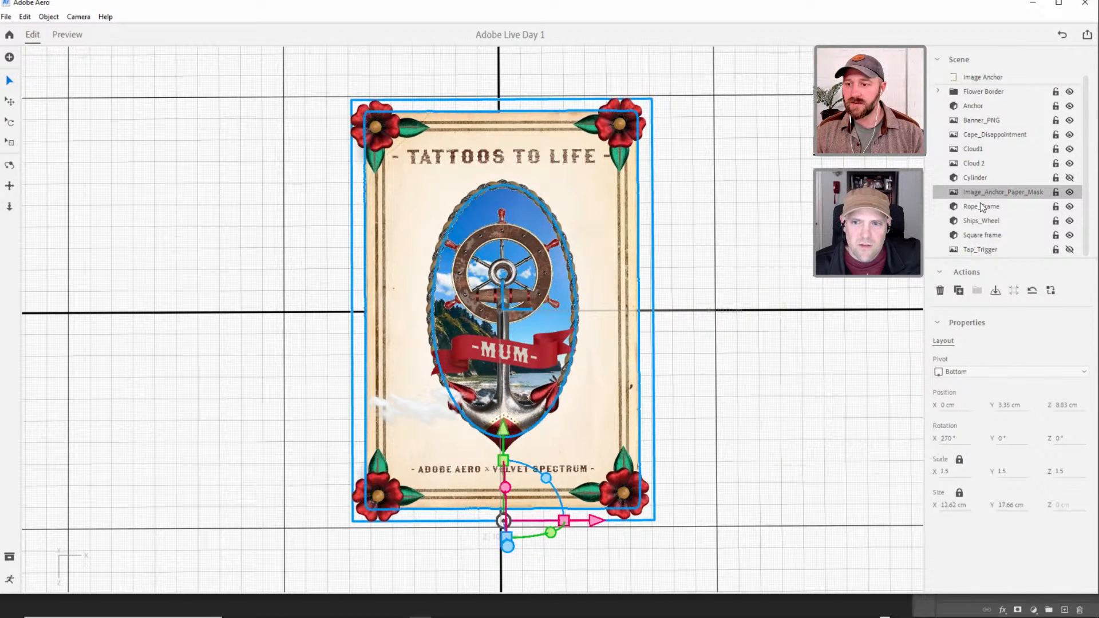
pyautogui.click(986, 250)
pyautogui.click(990, 237)
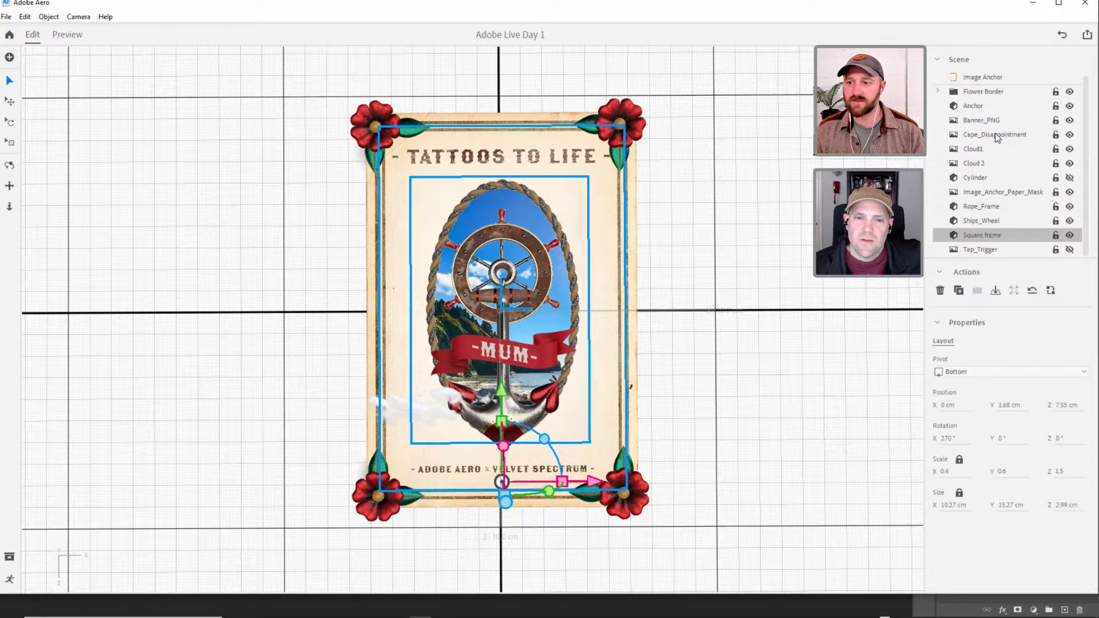
pyautogui.click(998, 135)
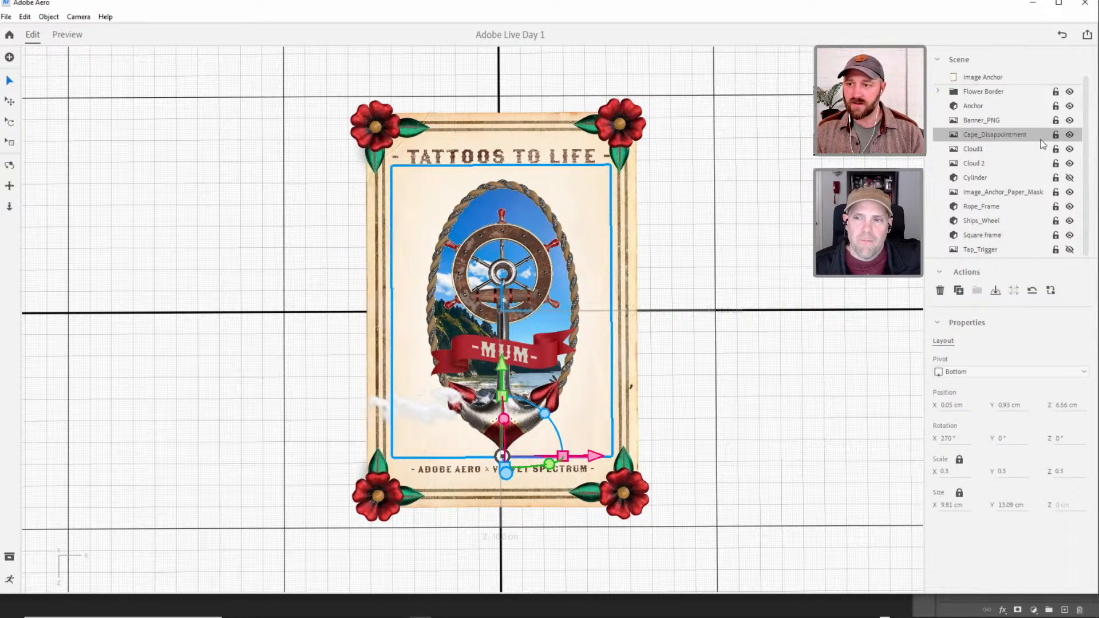
# Hide all visible scene objects, from the anchor, banner and clouds to the paper mask, frames, ship's wheel and Flower Border group.
pyautogui.click(1069, 105)
pyautogui.click(1069, 120)
pyautogui.click(1069, 134)
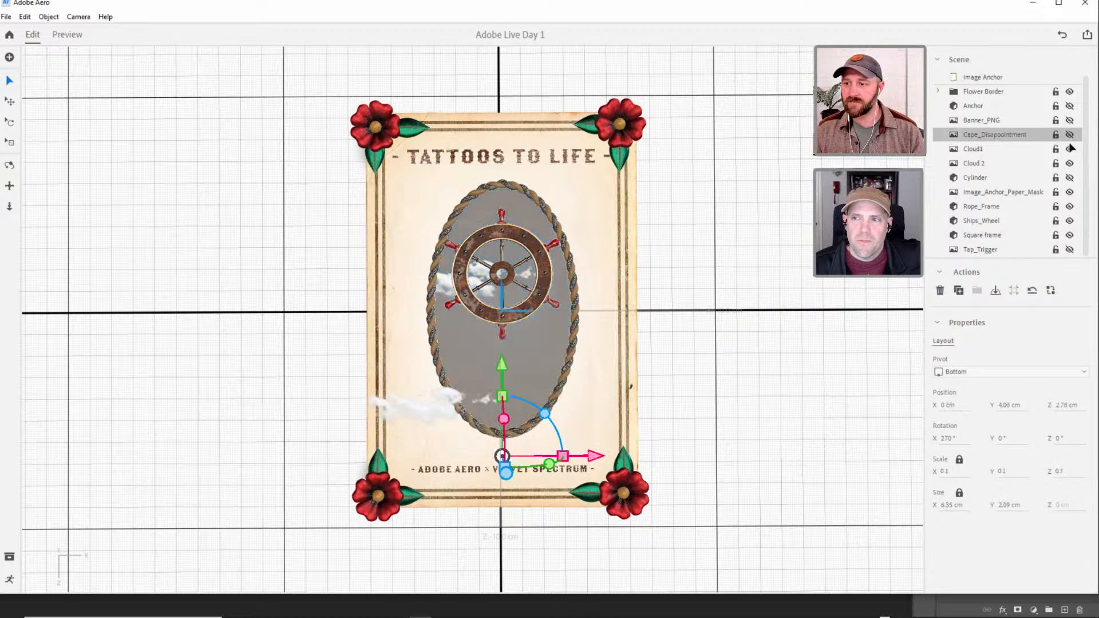
pyautogui.click(1069, 149)
pyautogui.click(1069, 164)
pyautogui.click(1069, 192)
pyautogui.click(1069, 206)
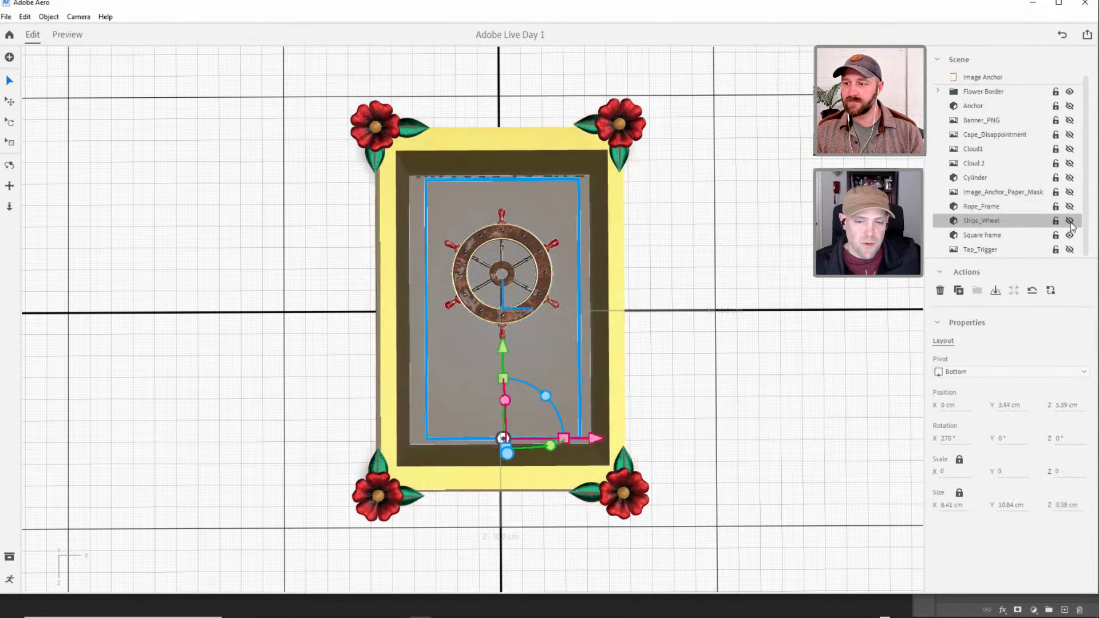
pyautogui.click(1069, 220)
pyautogui.click(1069, 235)
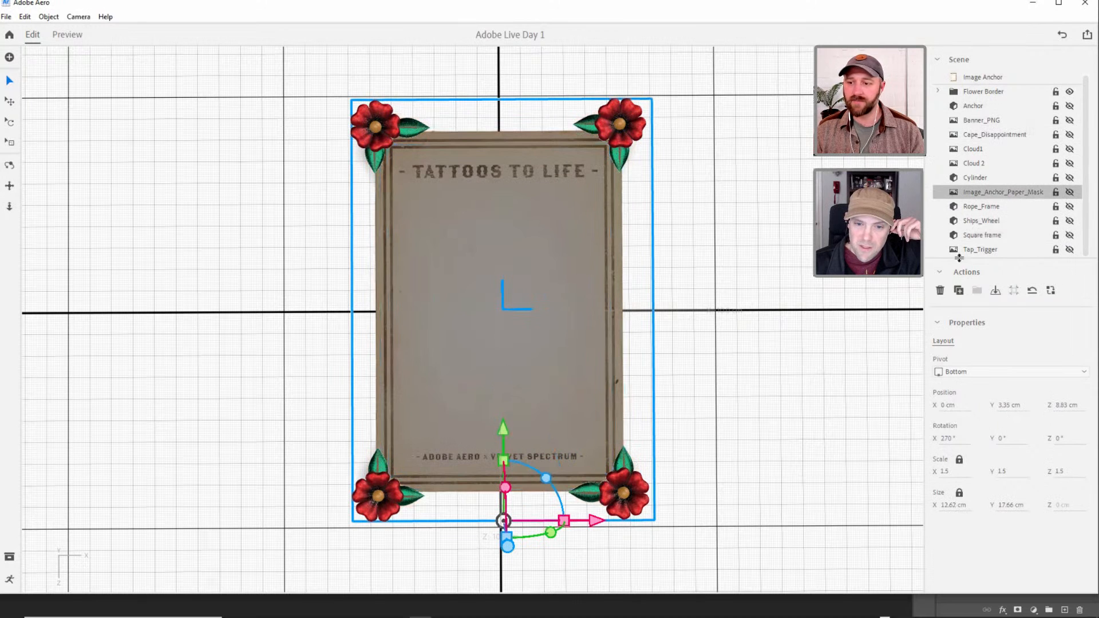
pyautogui.click(984, 91)
pyautogui.click(1069, 92)
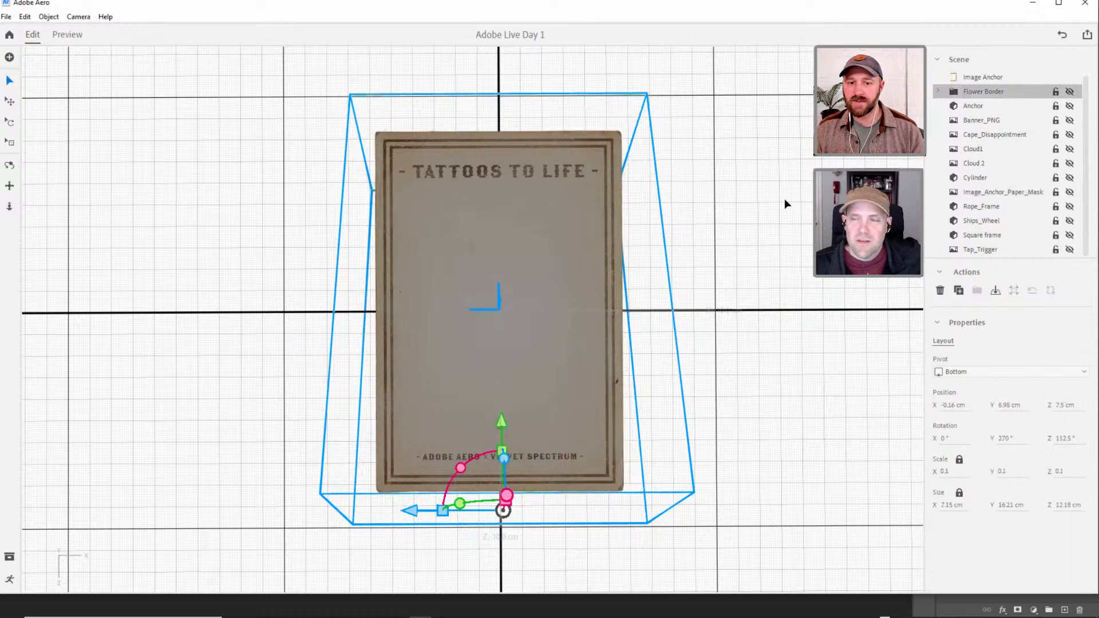
# Group Cloud1 and Cloud 2 together and name the group Clouds.
pyautogui.click(458, 296)
pyautogui.moveTo(489, 277); pyautogui.dragTo(487, 305)
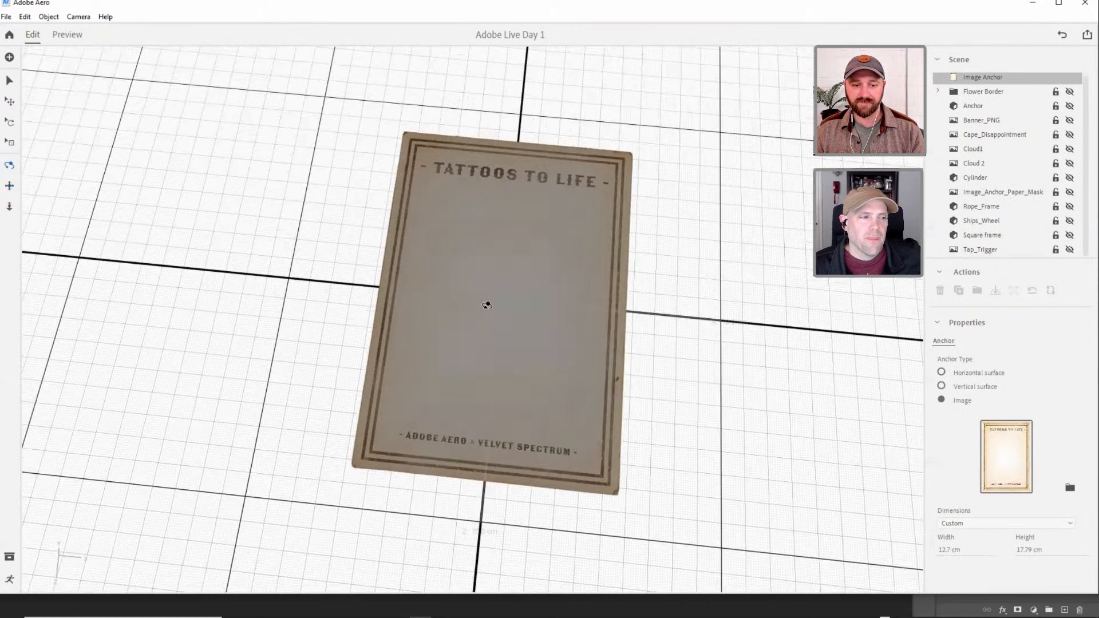
pyautogui.click(979, 148)
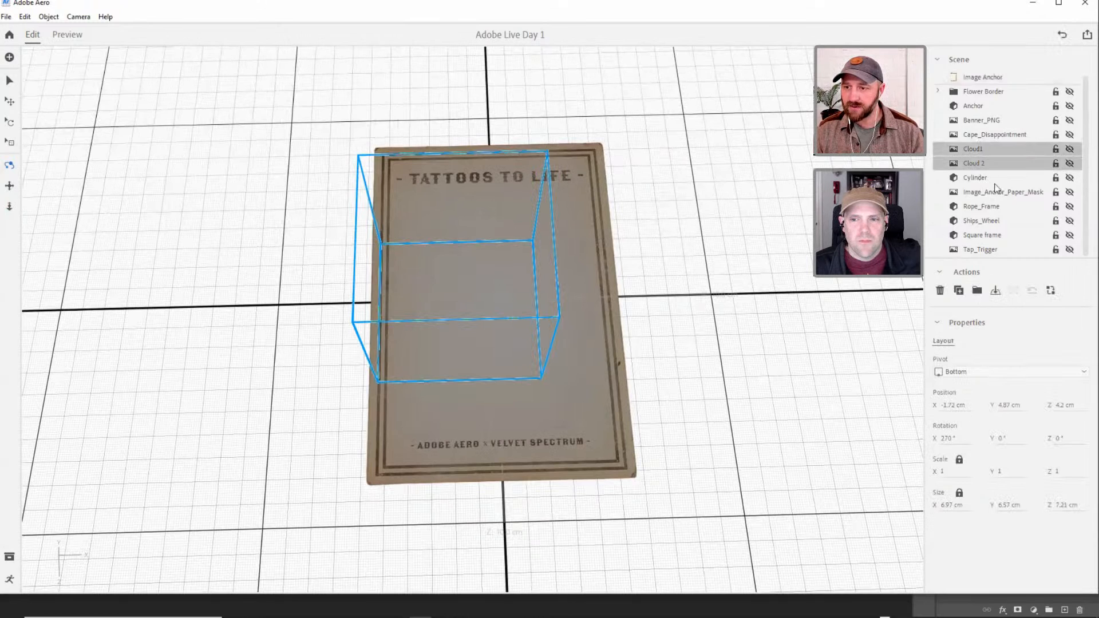
pyautogui.hotkey('ctrl', 'g')
pyautogui.doubleClick(973, 91)
pyautogui.write('c')
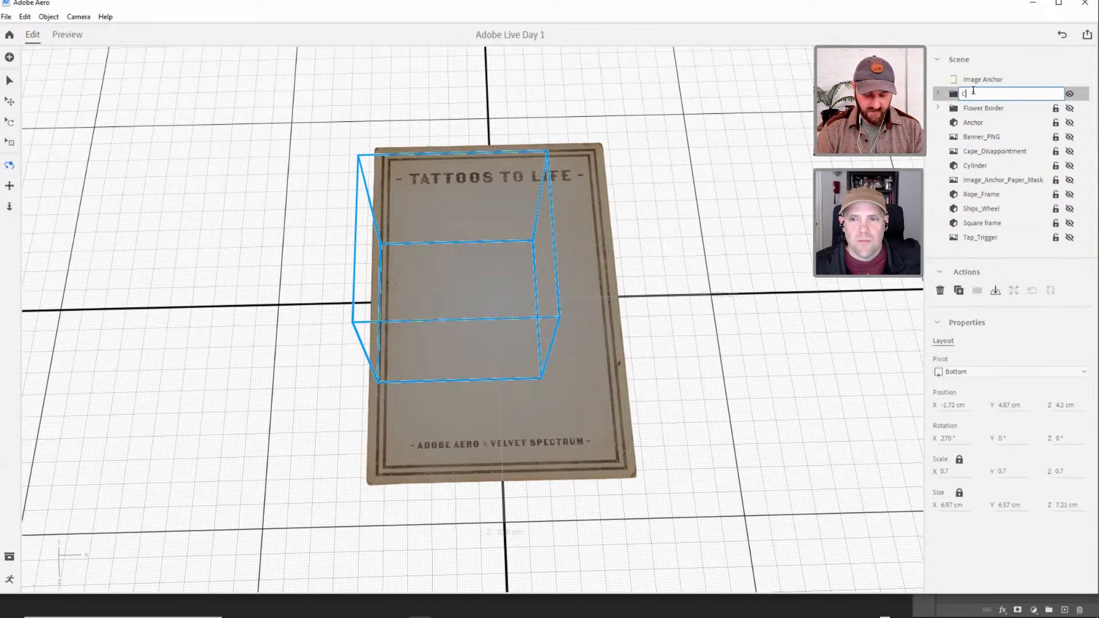
pyautogui.write('louds')
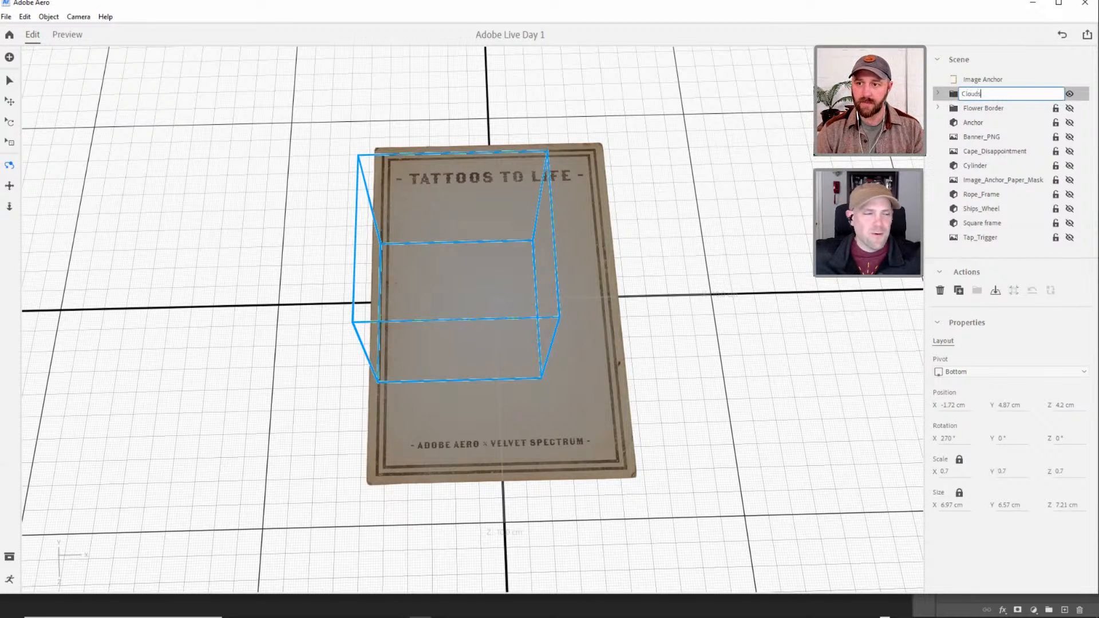
pyautogui.press('Return')
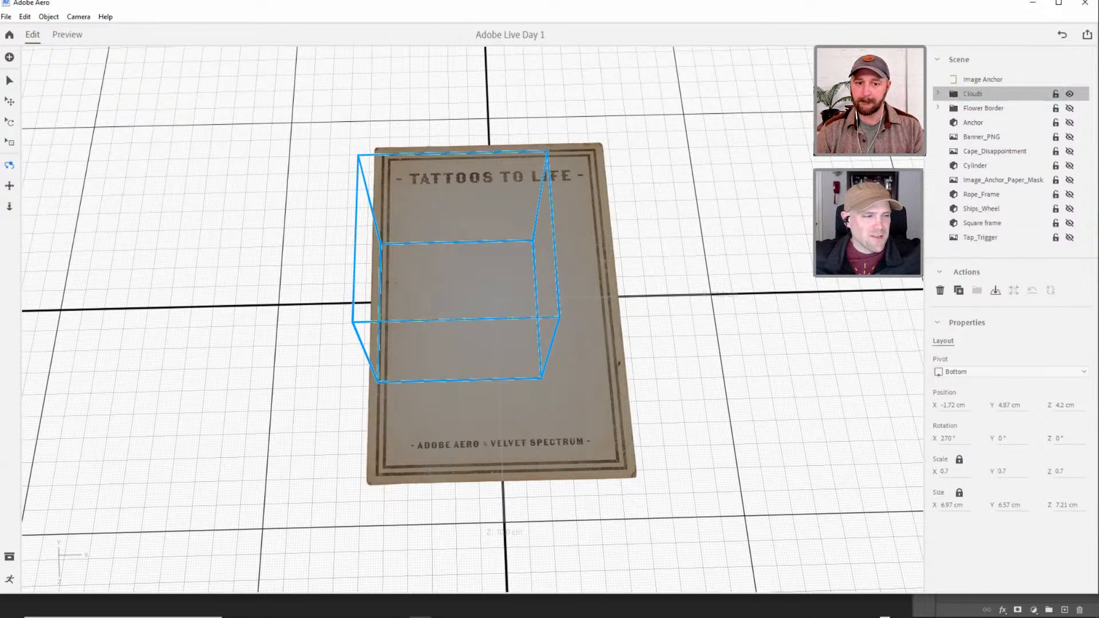
# Examine the contents of the Clouds and Flower Border groups in the scene hierarchy, leaving both collapsed.
pyautogui.click(7, 81)
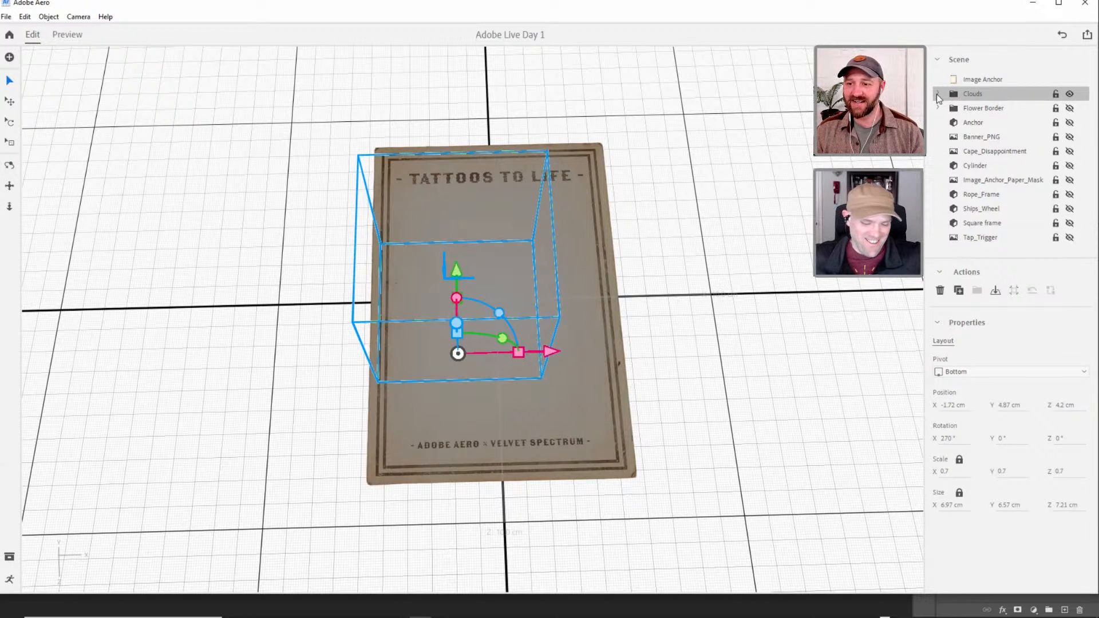
pyautogui.click(938, 95)
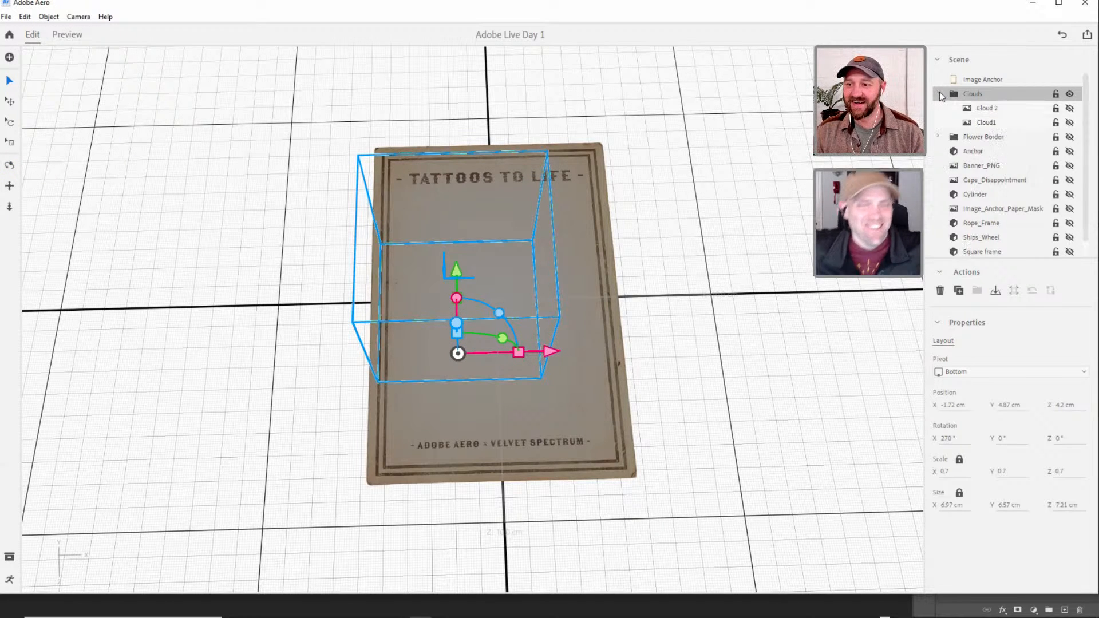
pyautogui.click(993, 109)
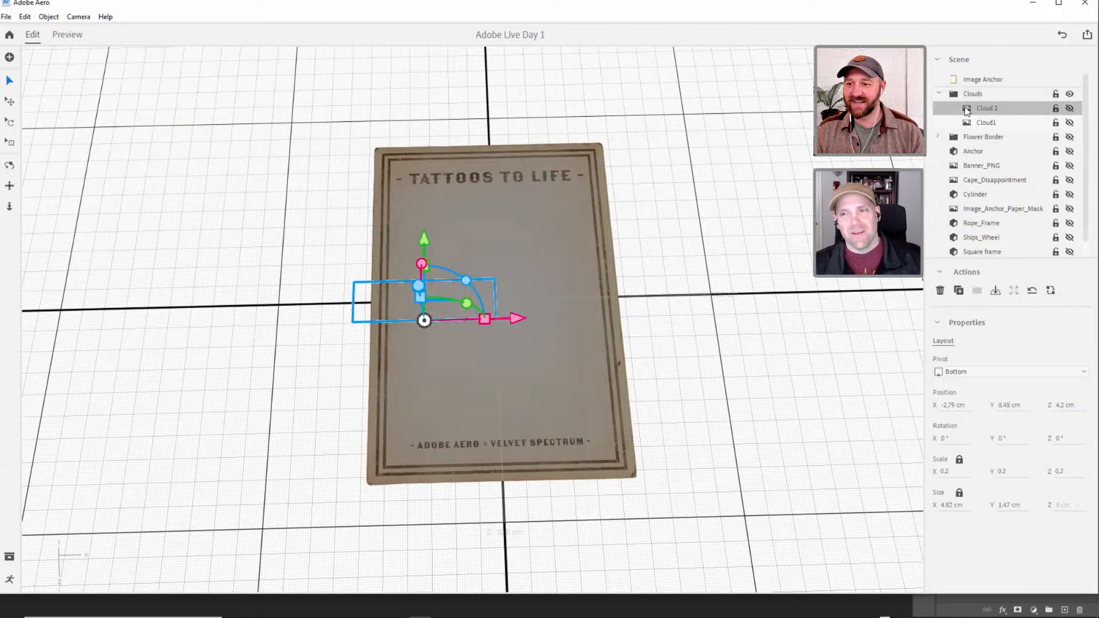
pyautogui.click(953, 80)
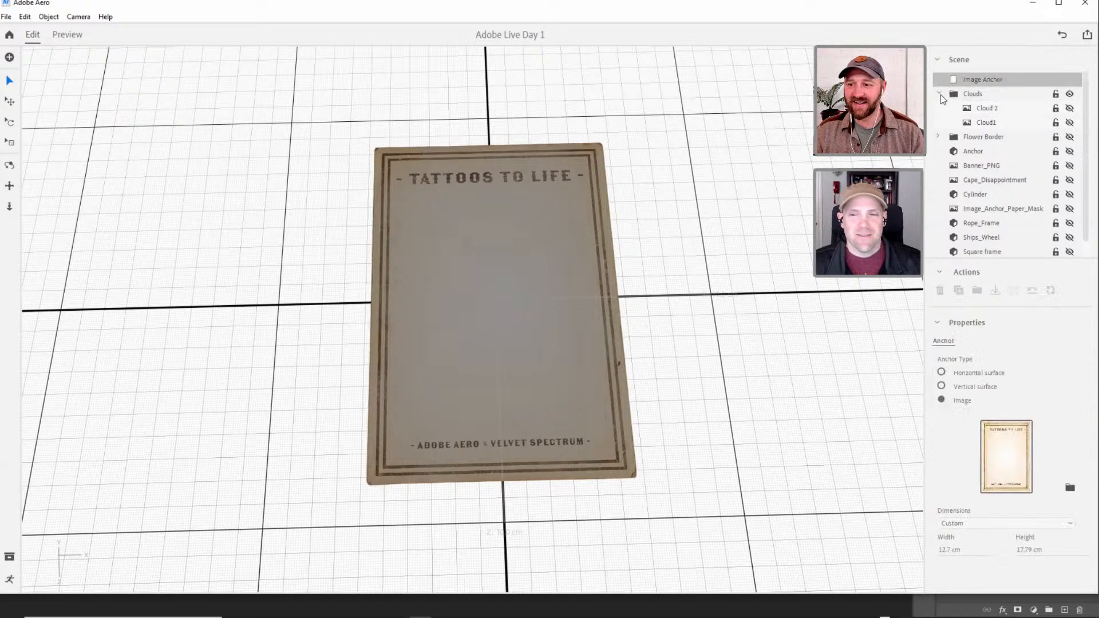
pyautogui.click(942, 95)
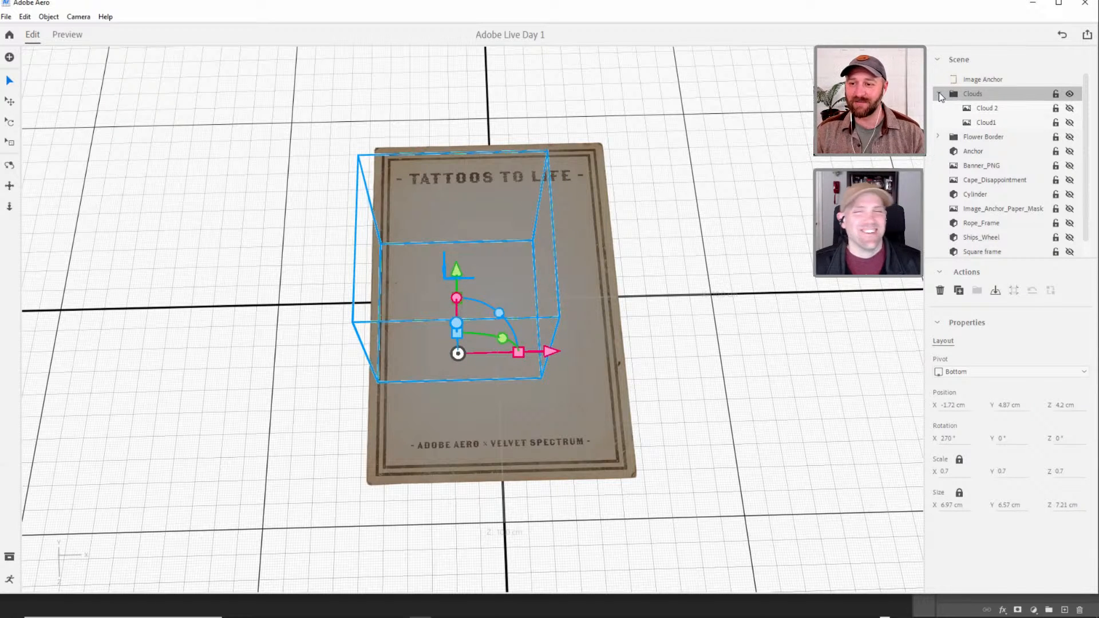
pyautogui.click(939, 94)
pyautogui.click(995, 109)
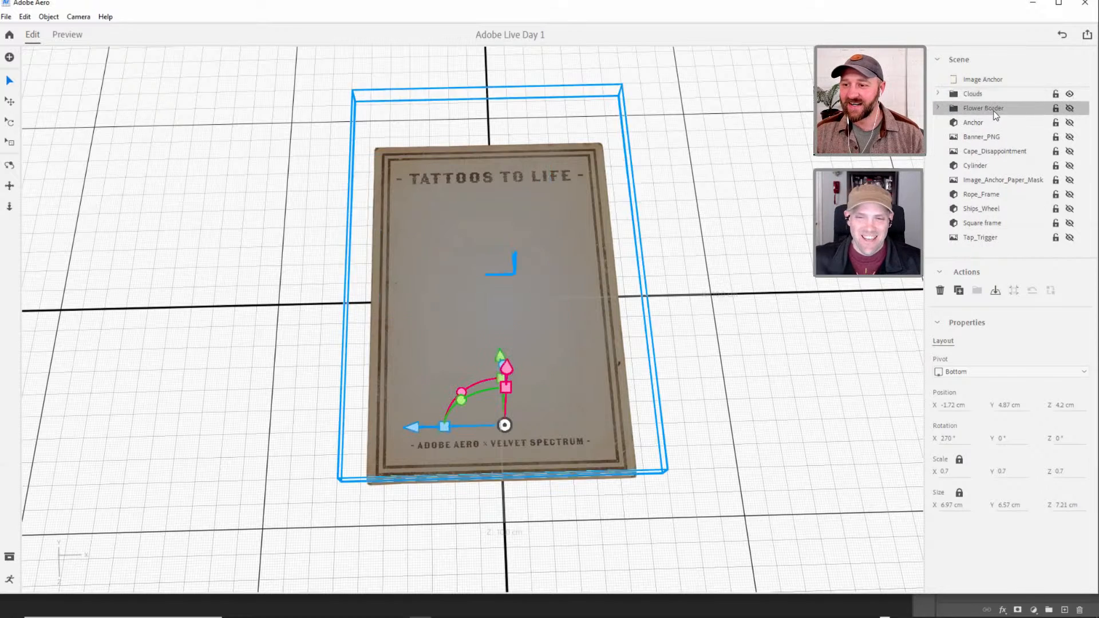
pyautogui.click(938, 108)
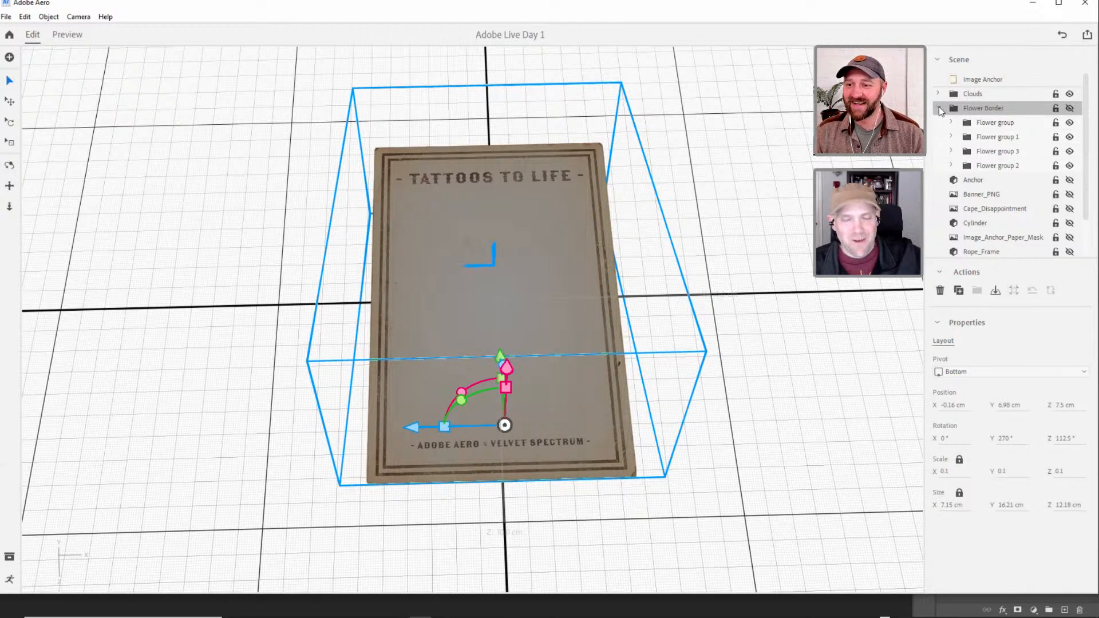
pyautogui.click(938, 108)
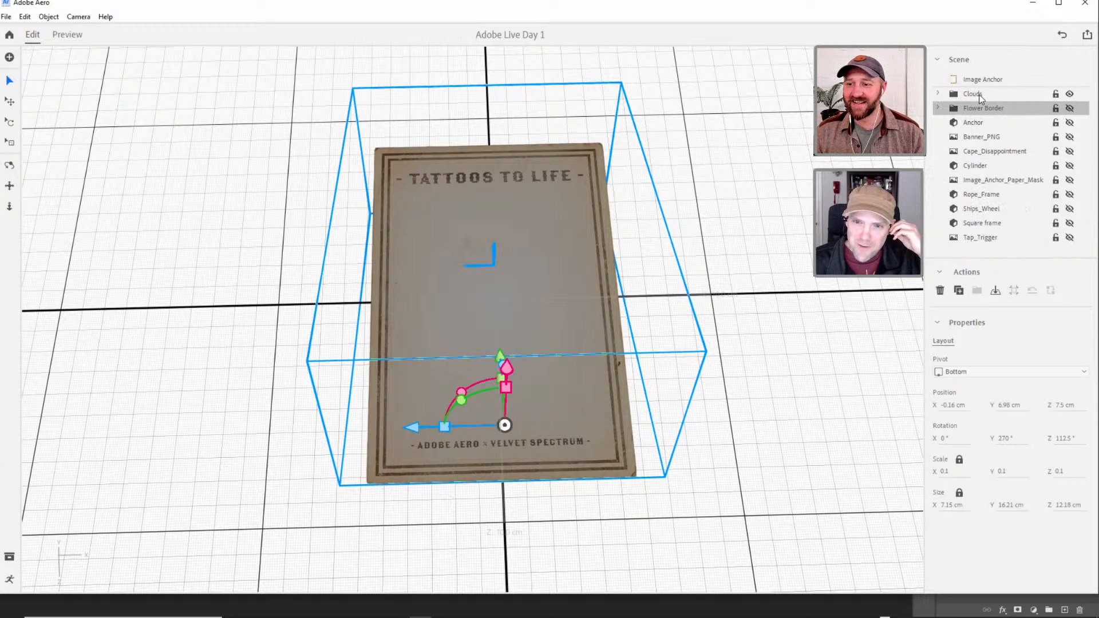
# Show the behavior editor, check the Clouds group's behaviors, and make the group and both clouds inside it visible.
pyautogui.click(9, 579)
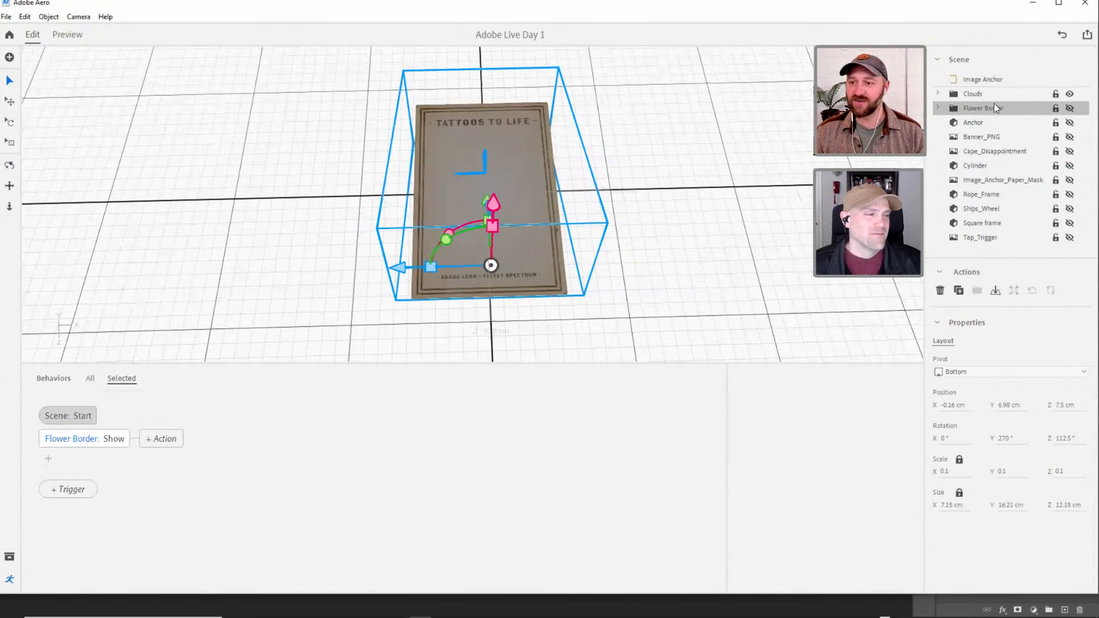
pyautogui.click(1016, 94)
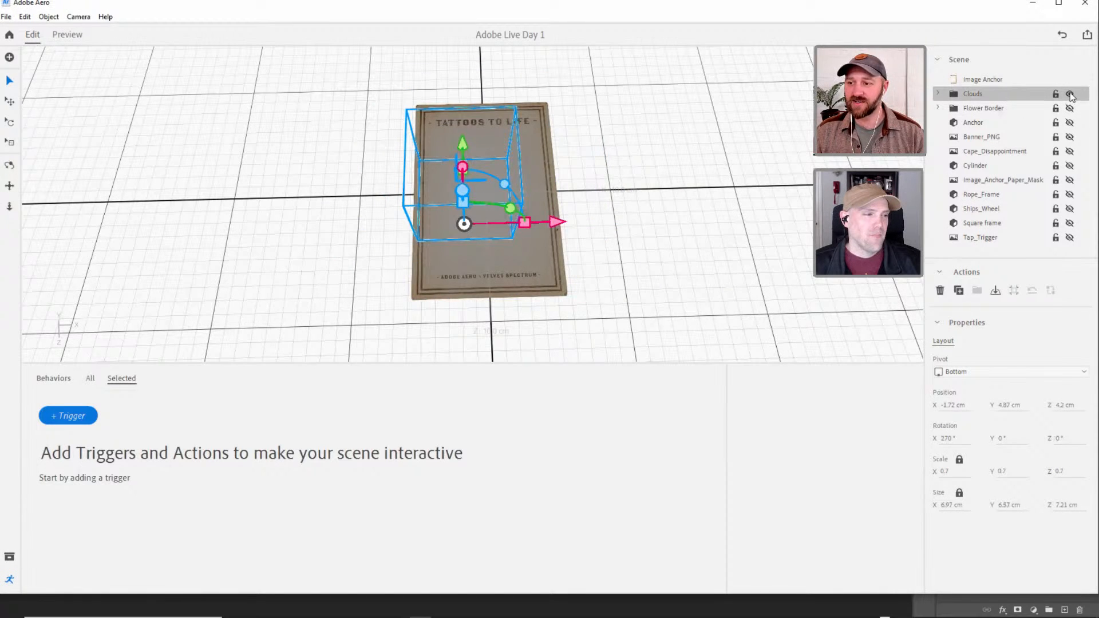
pyautogui.click(938, 93)
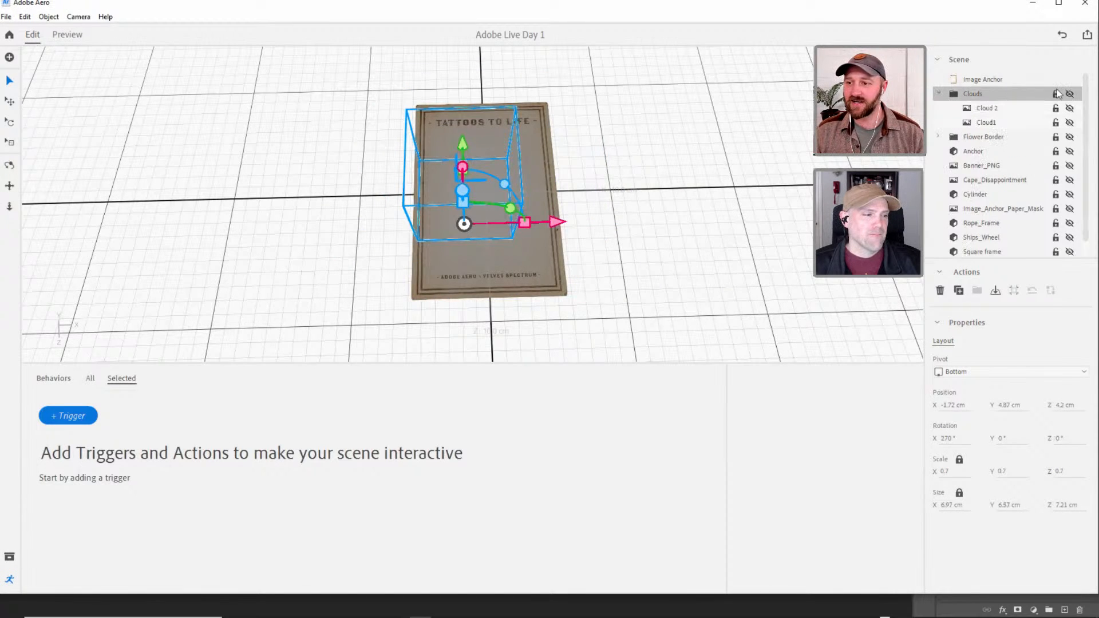
pyautogui.click(1069, 93)
pyautogui.click(1024, 122)
pyautogui.click(515, 223)
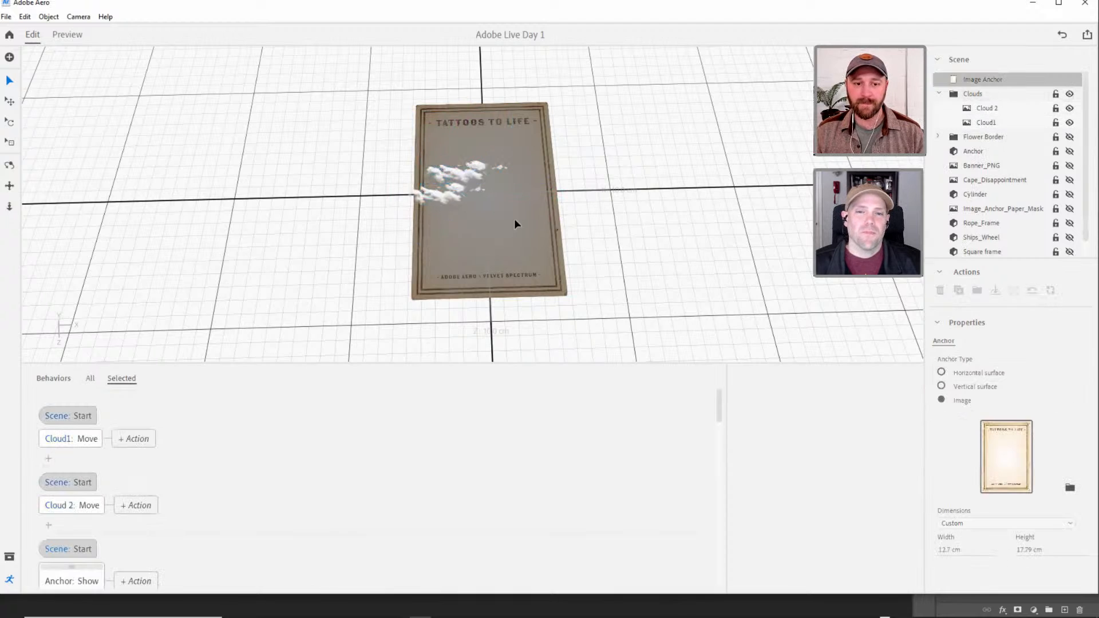
# Try rotating Cloud1 180° about its Y axis, preview the scene, and return to editing.
pyautogui.click(985, 108)
pyautogui.click(983, 123)
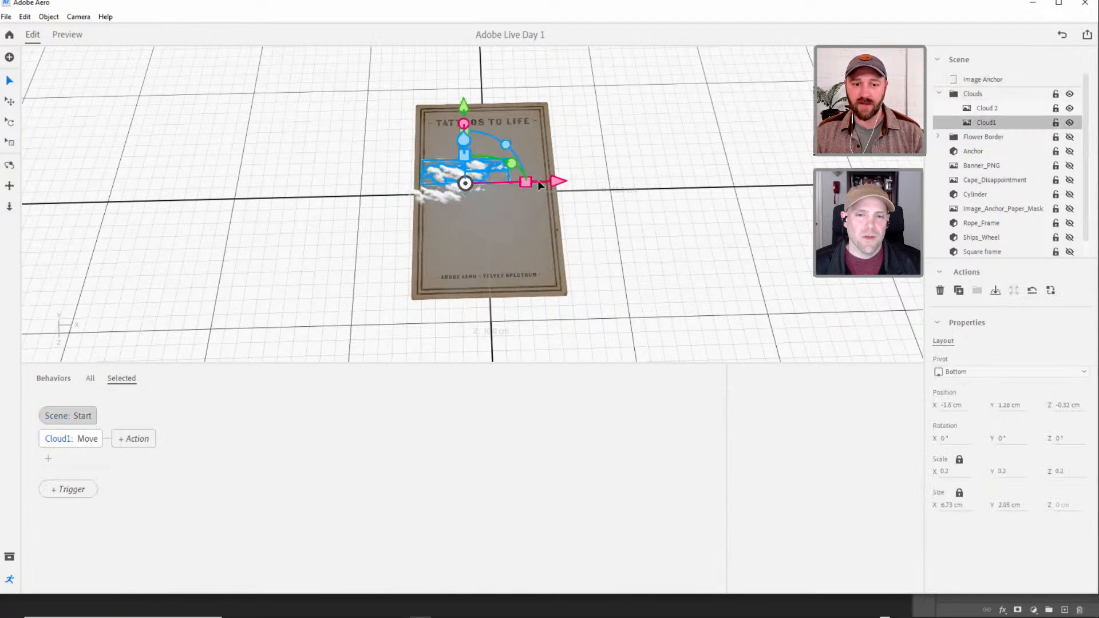
pyautogui.moveTo(510, 160); pyautogui.dragTo(290, 273)
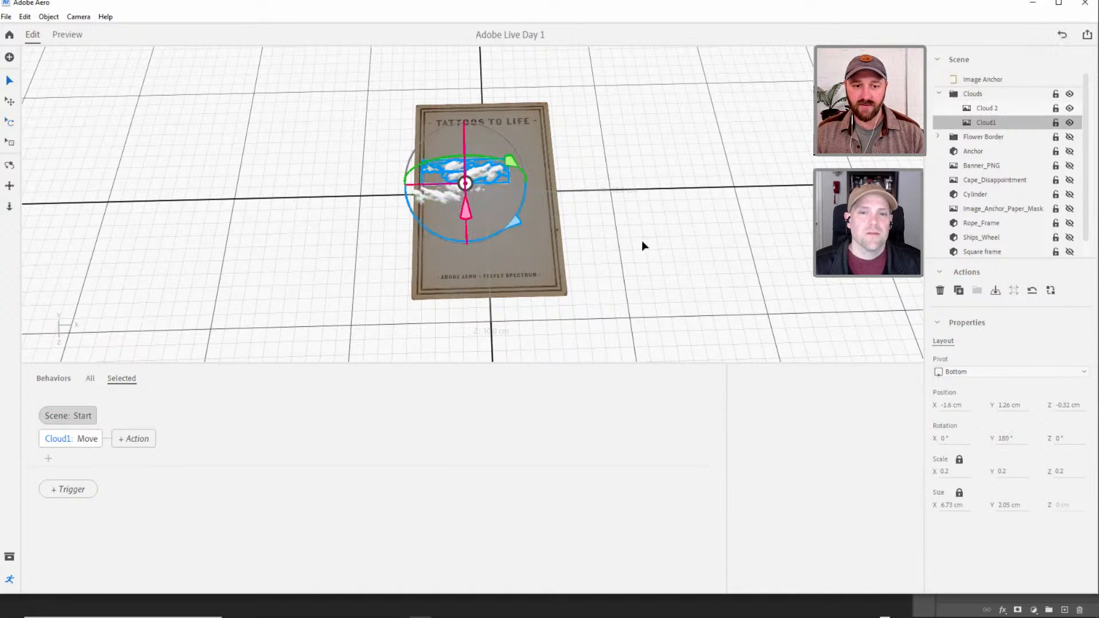
pyautogui.press('v')
pyautogui.click(782, 186)
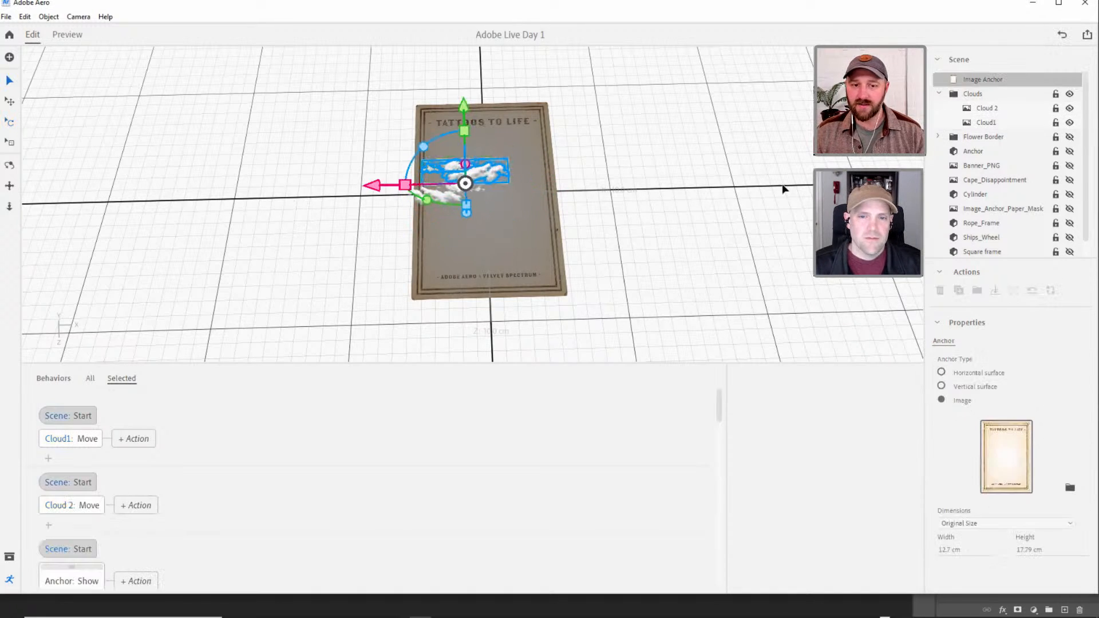
pyautogui.click(78, 36)
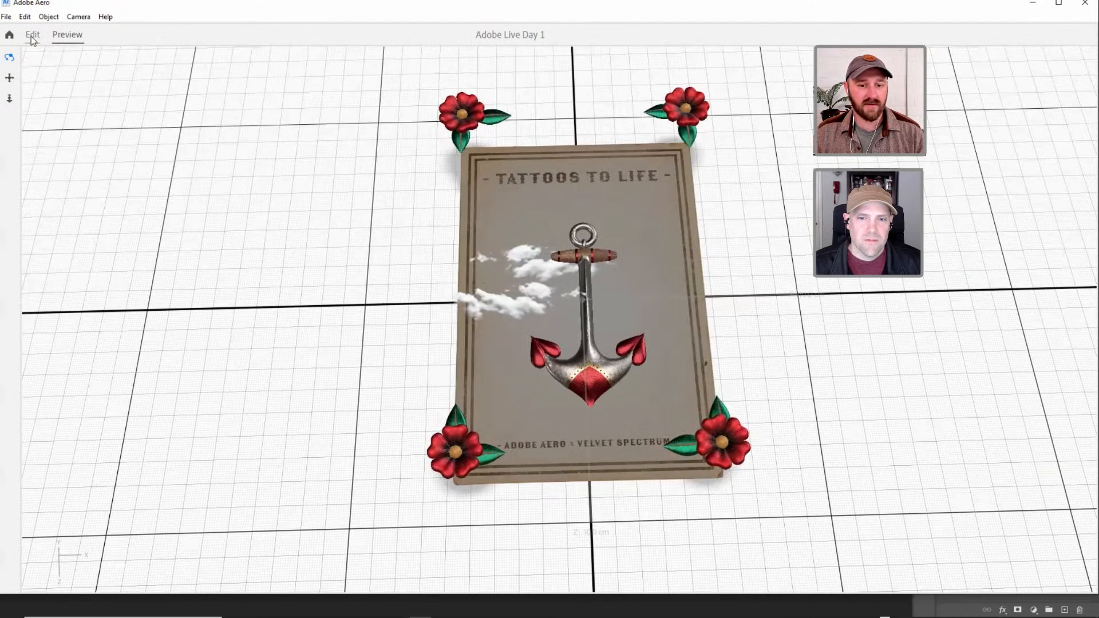
pyautogui.click(33, 35)
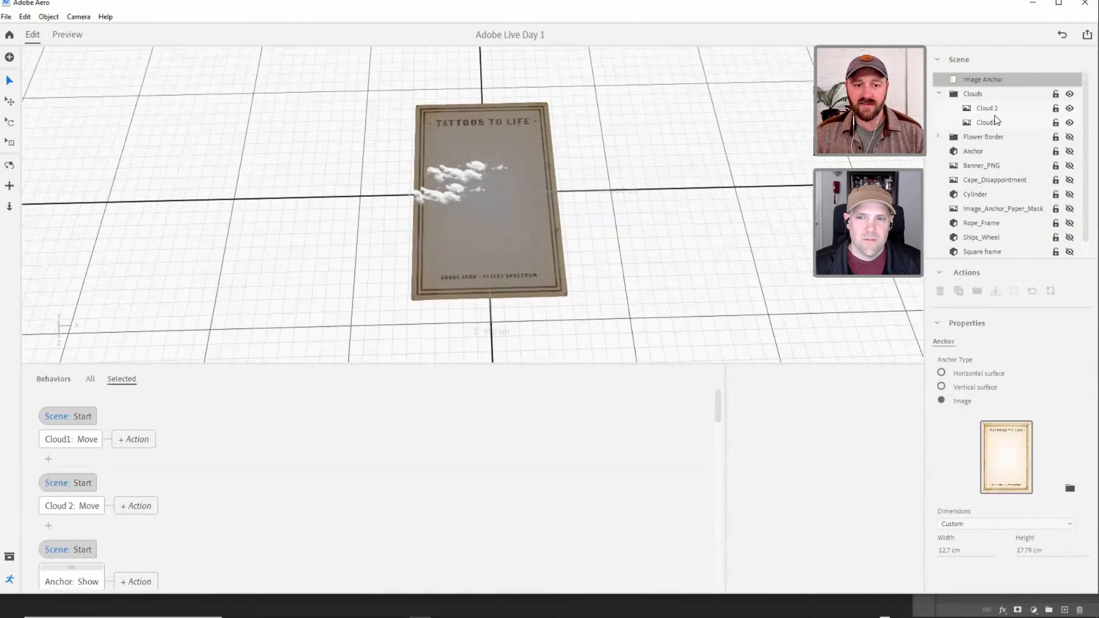
# Inspect the Clouds group and Cloud 2 with its behavior from a more top-down view of the poster.
pyautogui.click(979, 109)
pyautogui.click(997, 97)
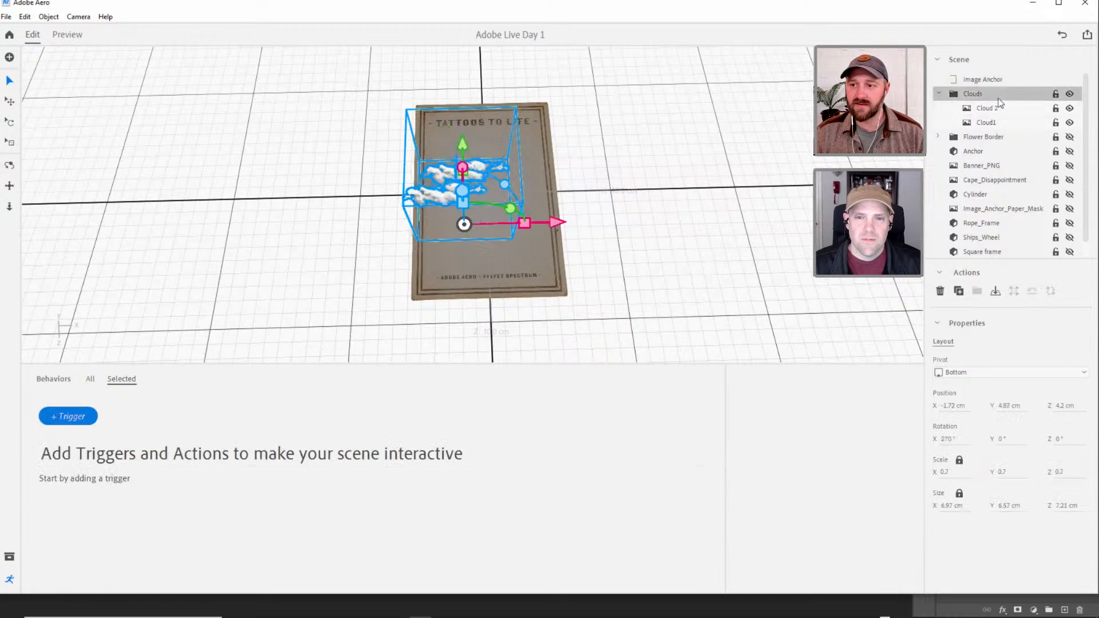
pyautogui.click(714, 231)
pyautogui.moveTo(479, 194); pyautogui.dragTo(468, 224, button='right')
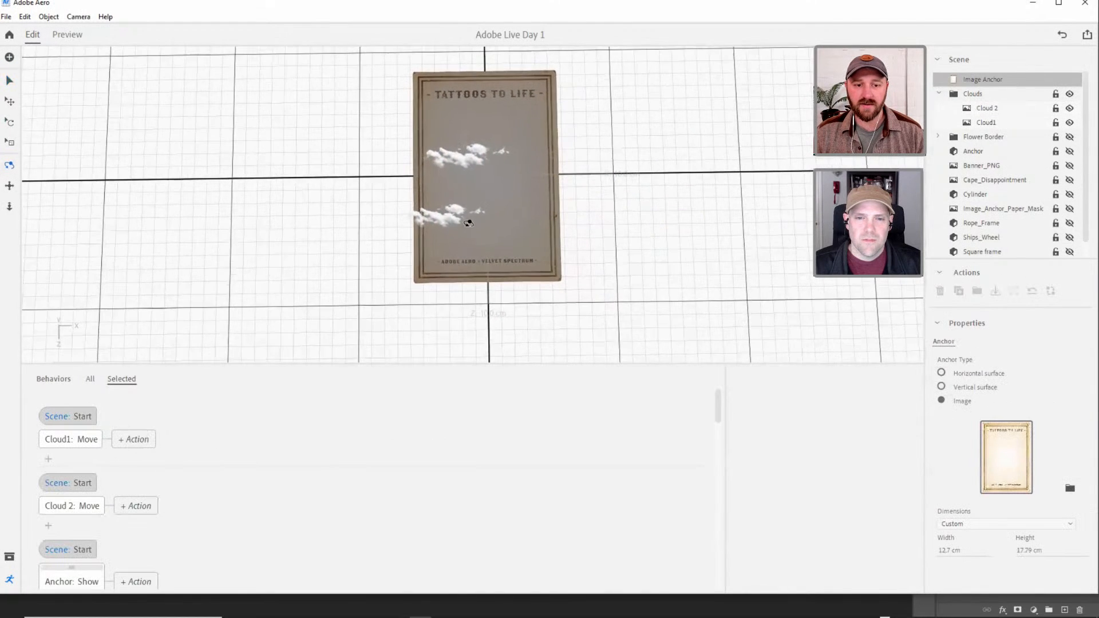
pyautogui.click(997, 95)
pyautogui.click(995, 108)
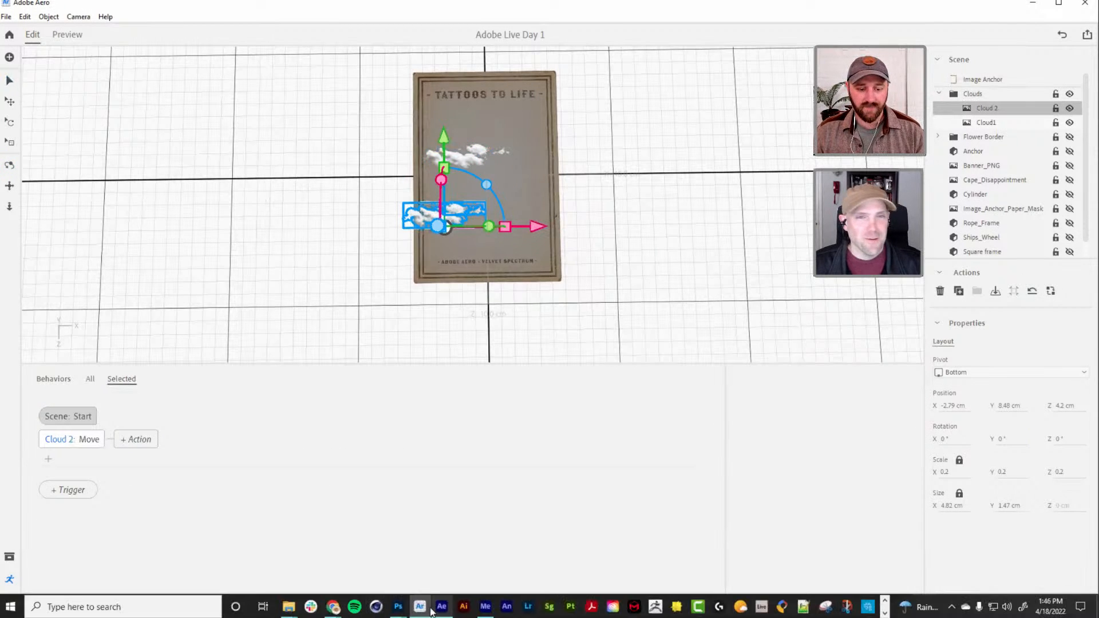
# Switch to Photoshop and open the recent AdobeStock_161092348.jpeg cloud sheet.
pyautogui.moveTo(396, 607)
pyautogui.click(359, 531)
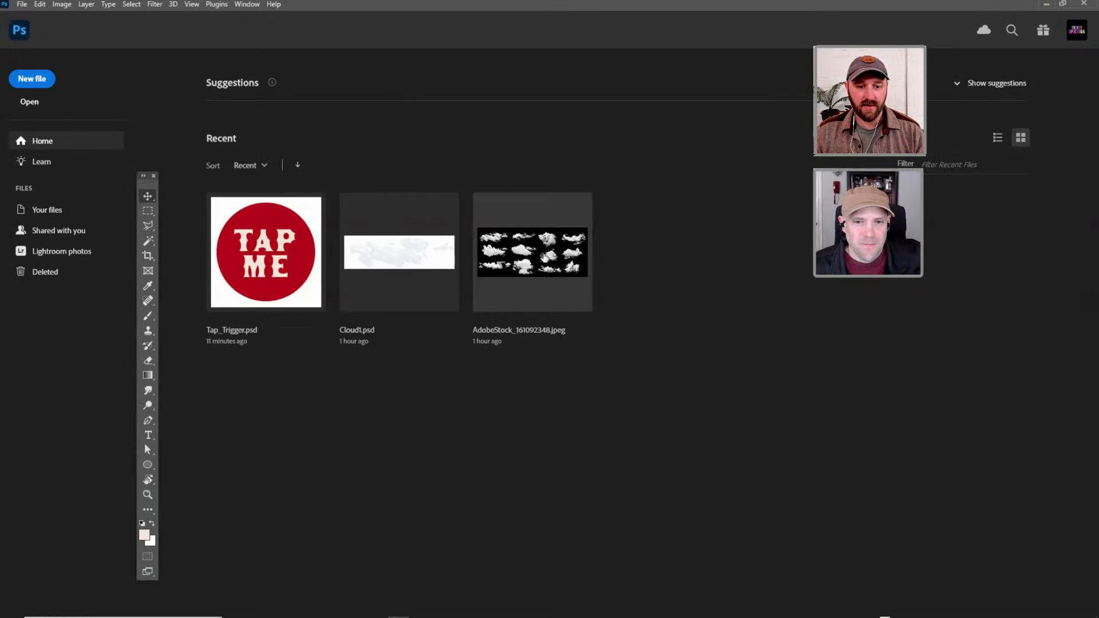
pyautogui.click(540, 253)
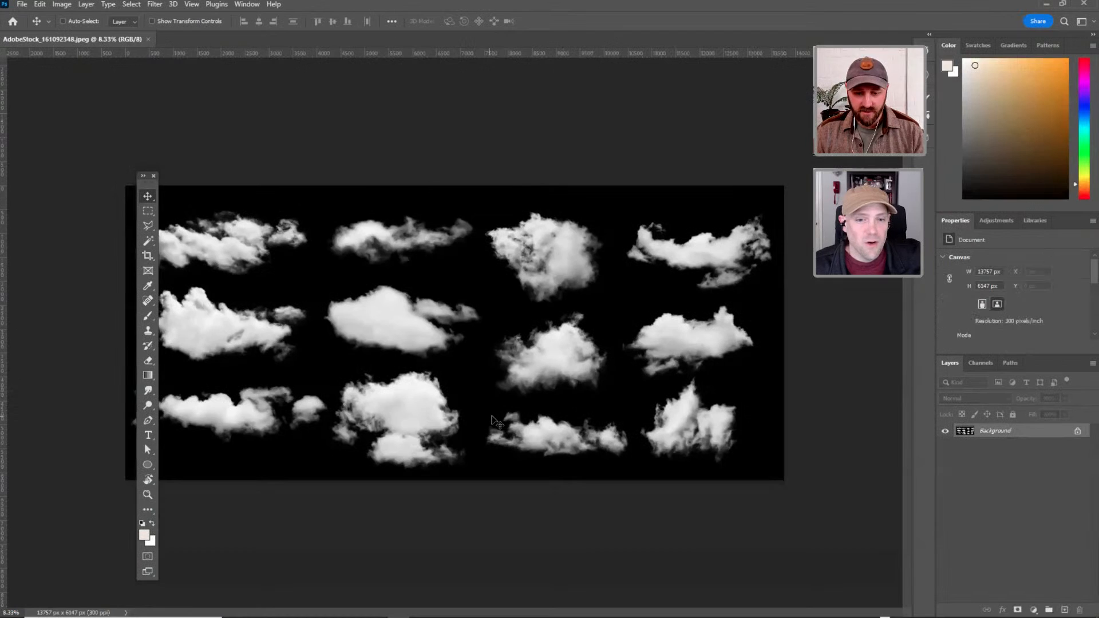
# Select the third cloud in the middle row with a rectangular marquee and copy it to a new layer.
pyautogui.press('m')
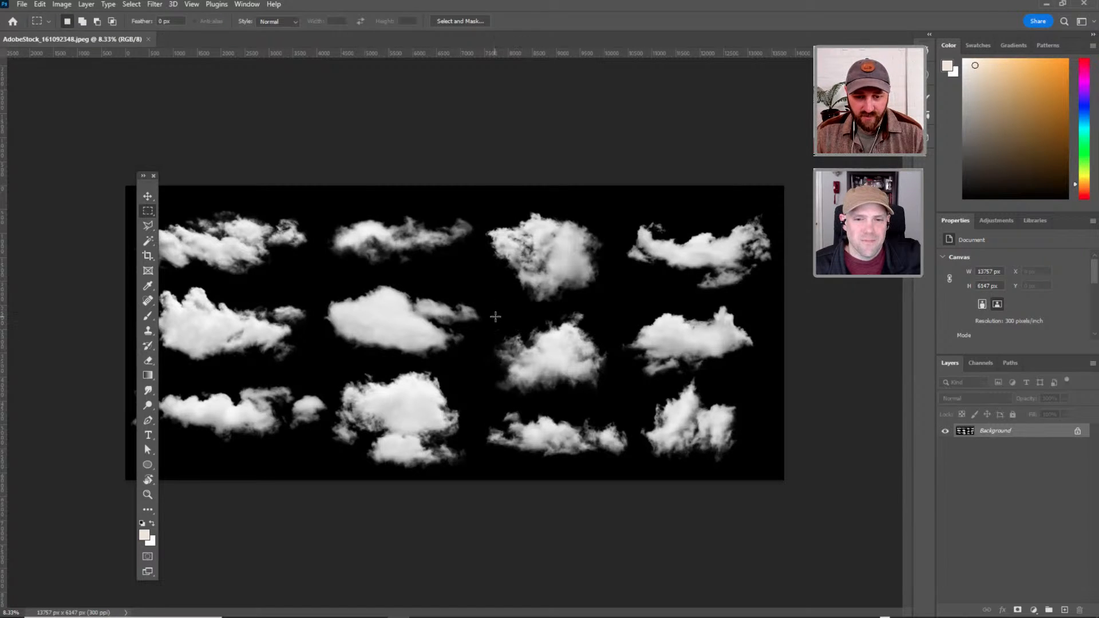
pyautogui.moveTo(490, 309); pyautogui.dragTo(601, 383)
pyautogui.moveTo(616, 305); pyautogui.dragTo(484, 403)
pyautogui.hotkey('ctrl', 'j')
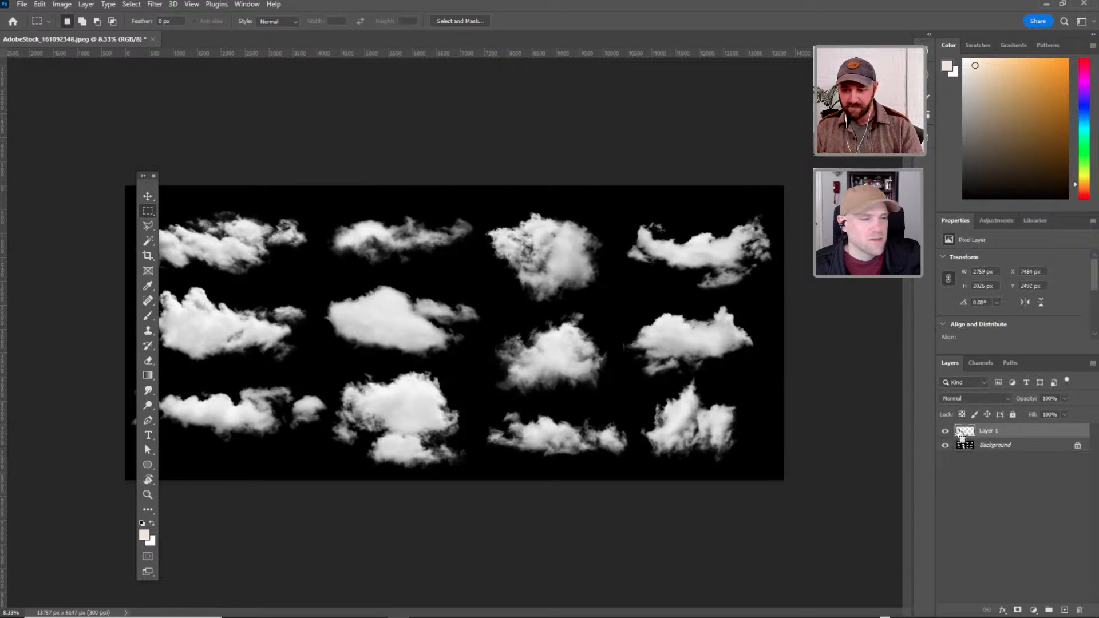
# Convert the copied cloud layer to a Smart Object and open its contents in a separate floating window.
pyautogui.click(972, 438)
pyautogui.rightClick(970, 435)
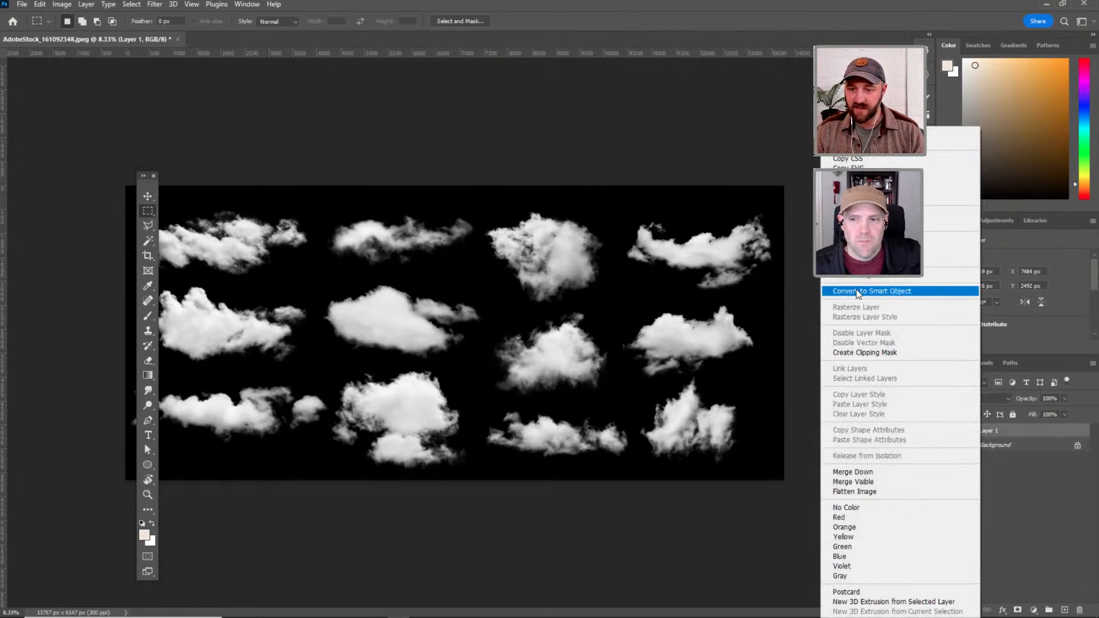
pyautogui.click(857, 292)
pyautogui.doubleClick(968, 433)
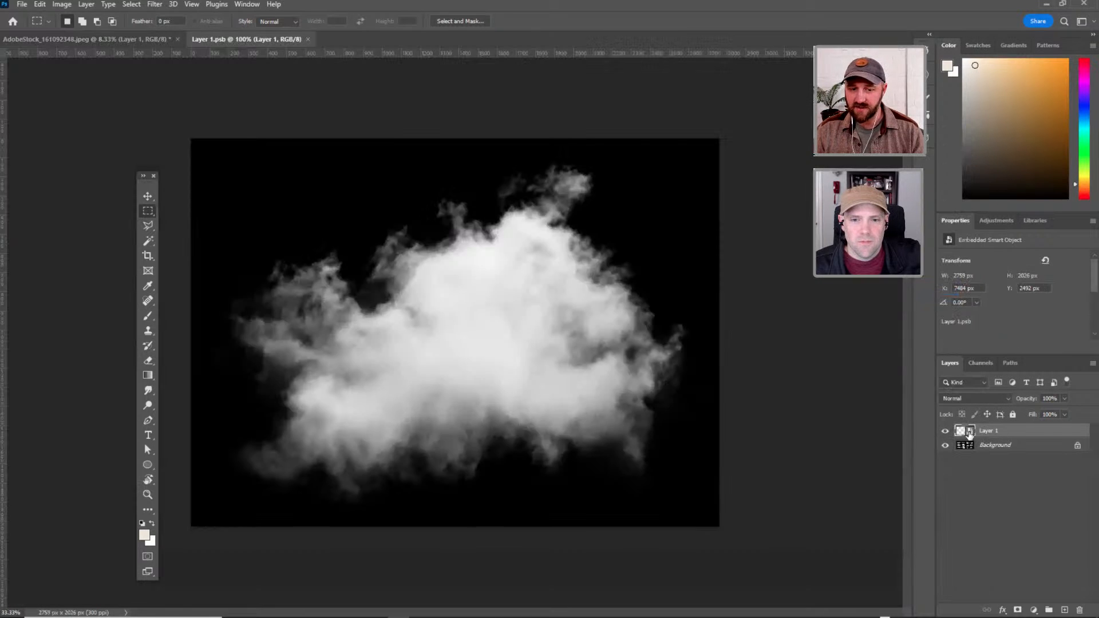
pyautogui.press('v')
pyautogui.moveTo(281, 40); pyautogui.dragTo(350, 157)
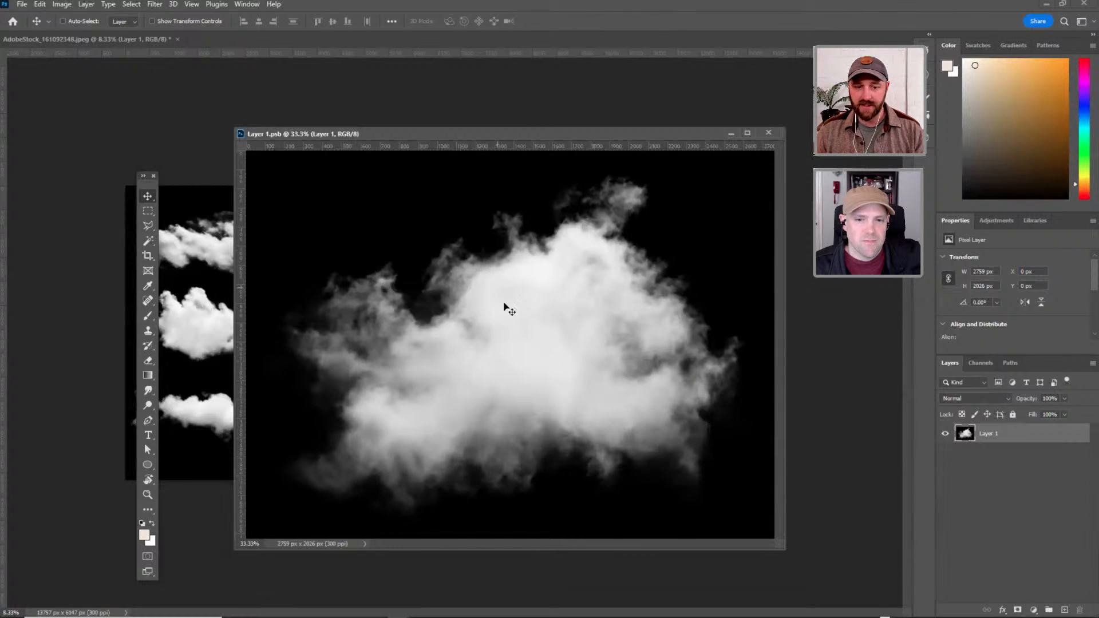
# Select the bright cloud area with Color Range, sampling the cloud's white and setting Fuzziness to 42.
pyautogui.press('w')
pyautogui.click(131, 4)
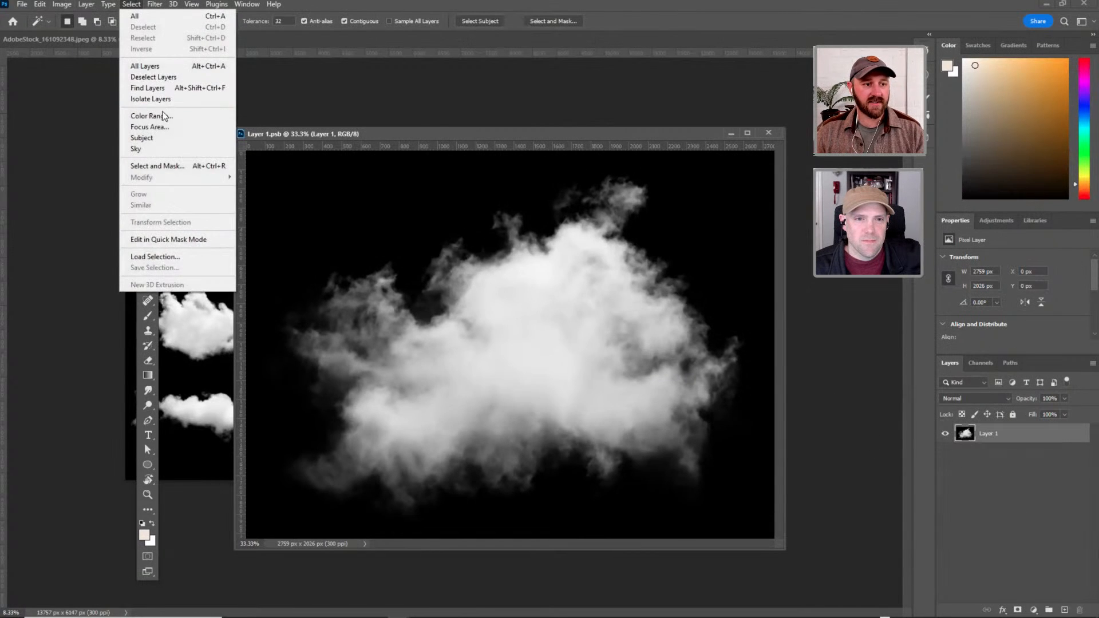
pyautogui.click(165, 116)
pyautogui.moveTo(523, 209); pyautogui.dragTo(680, 244)
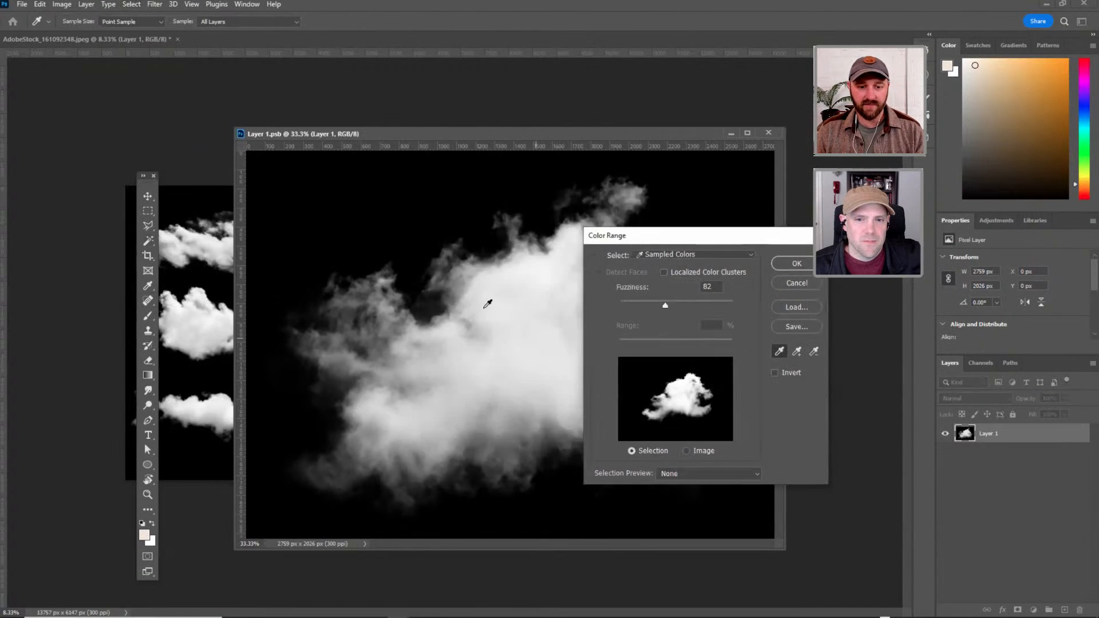
pyautogui.click(494, 297)
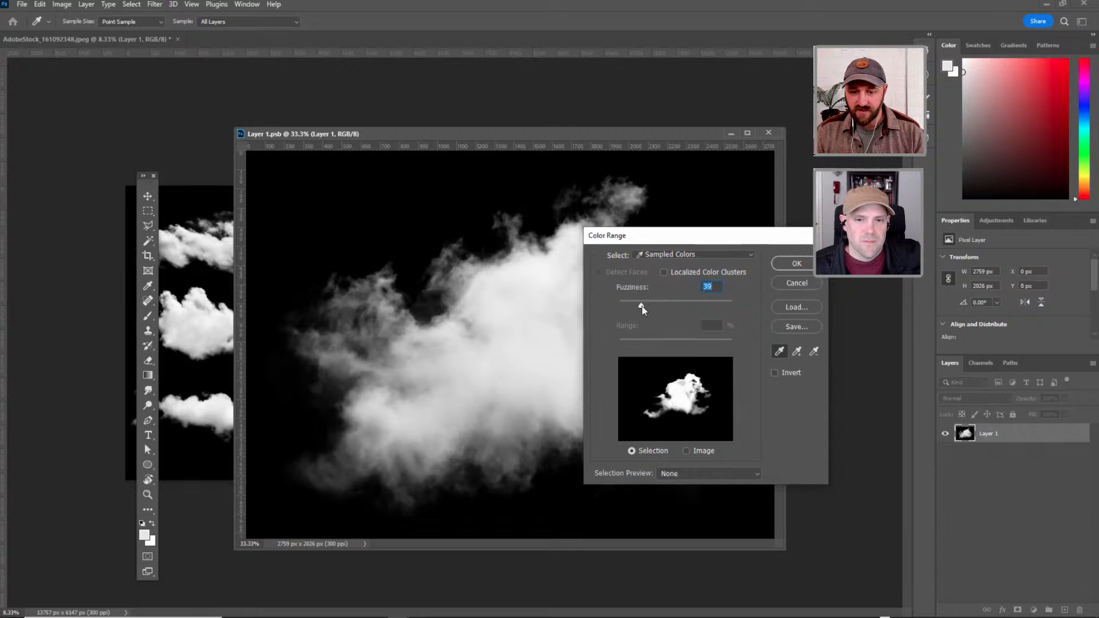
pyautogui.moveTo(641, 308); pyautogui.dragTo(643, 307)
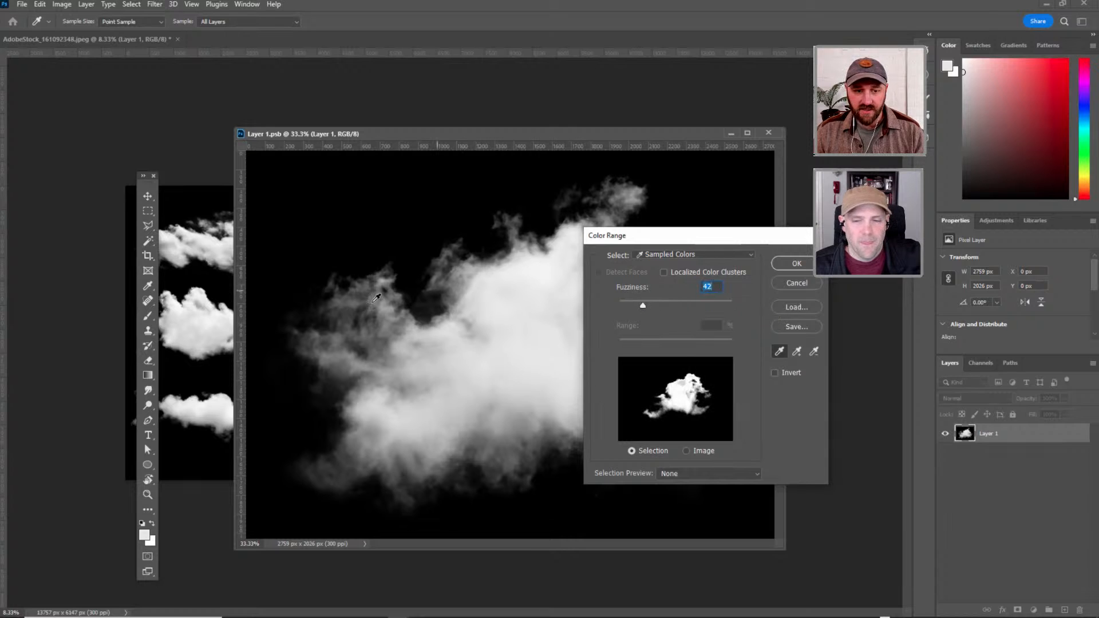
pyautogui.click(795, 266)
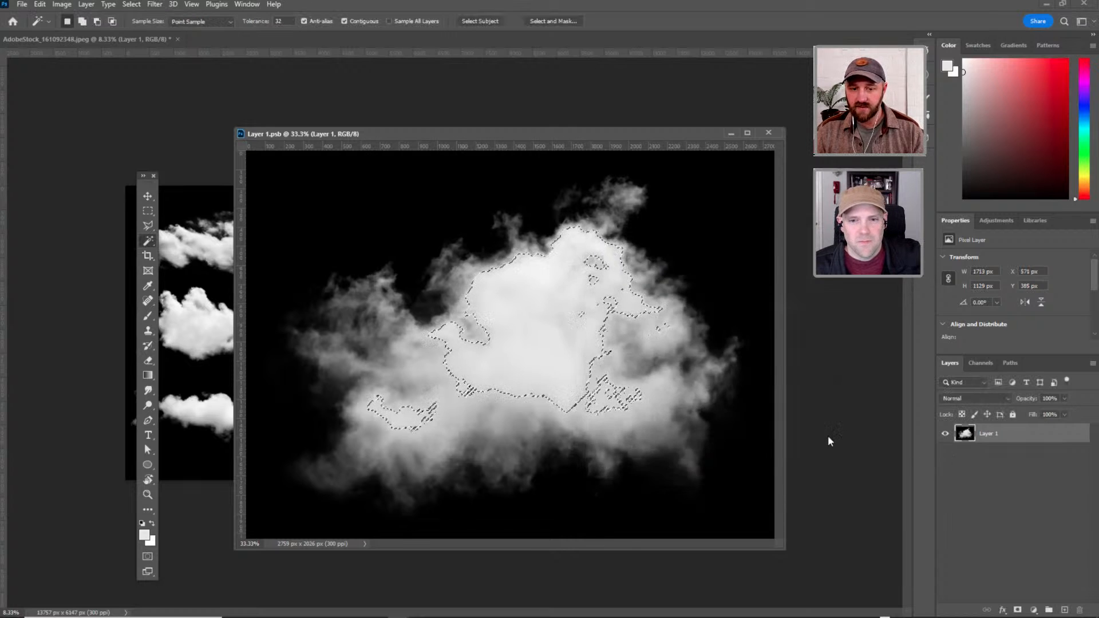
# Copy the selected cloud area to a new layer and check the cutout with the original layer briefly hidden.
pyautogui.hotkey('ctrl', 'j')
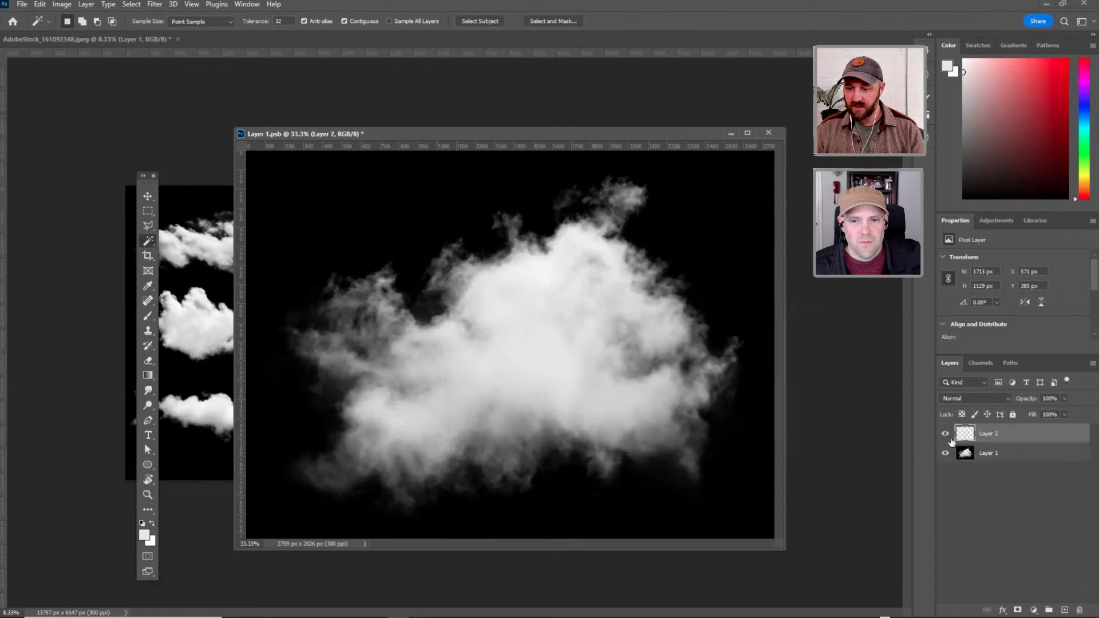
pyautogui.click(945, 453)
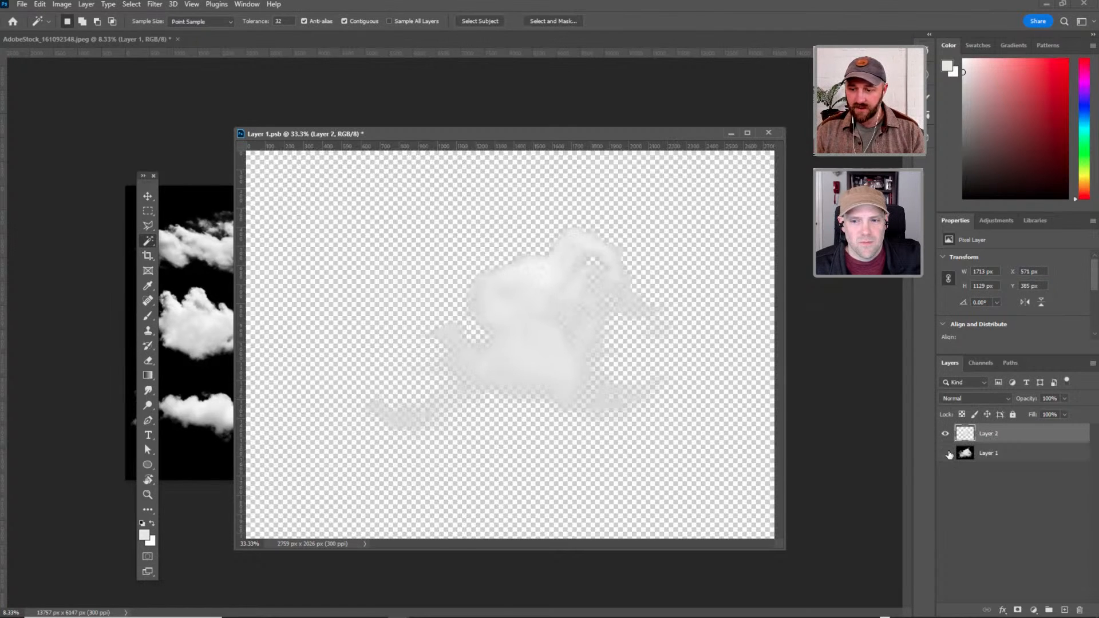
pyautogui.click(945, 452)
# Add a Gradient Map adjustment above the cutout and clip it to Layer 2.
pyautogui.click(1034, 610)
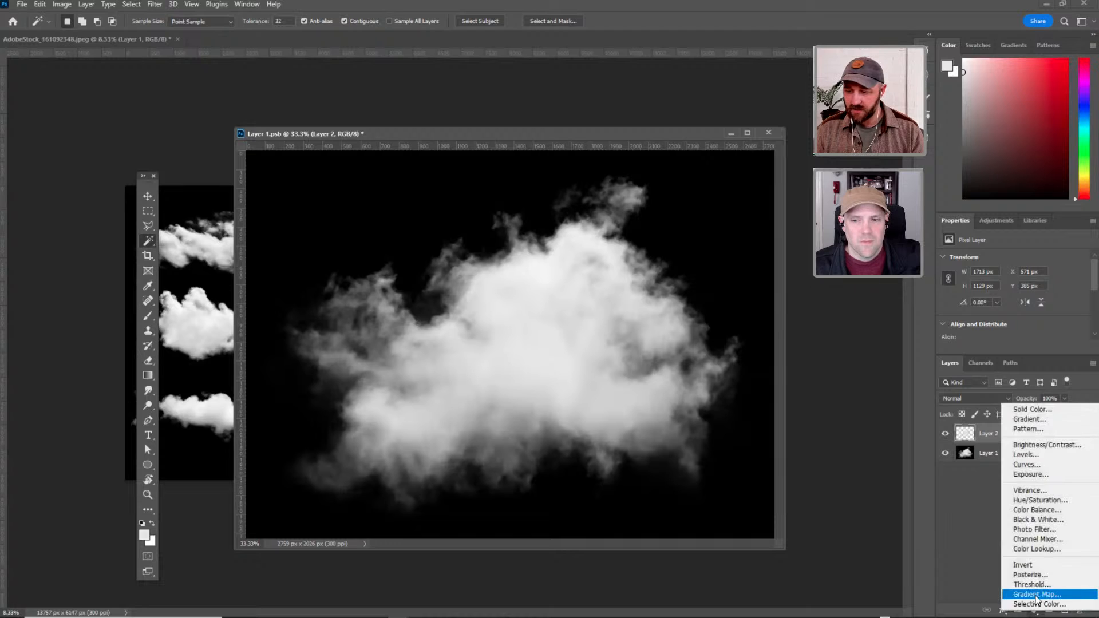
pyautogui.click(1007, 592)
pyautogui.keyDown('alt'); pyautogui.click(968, 446); pyautogui.keyUp('alt')
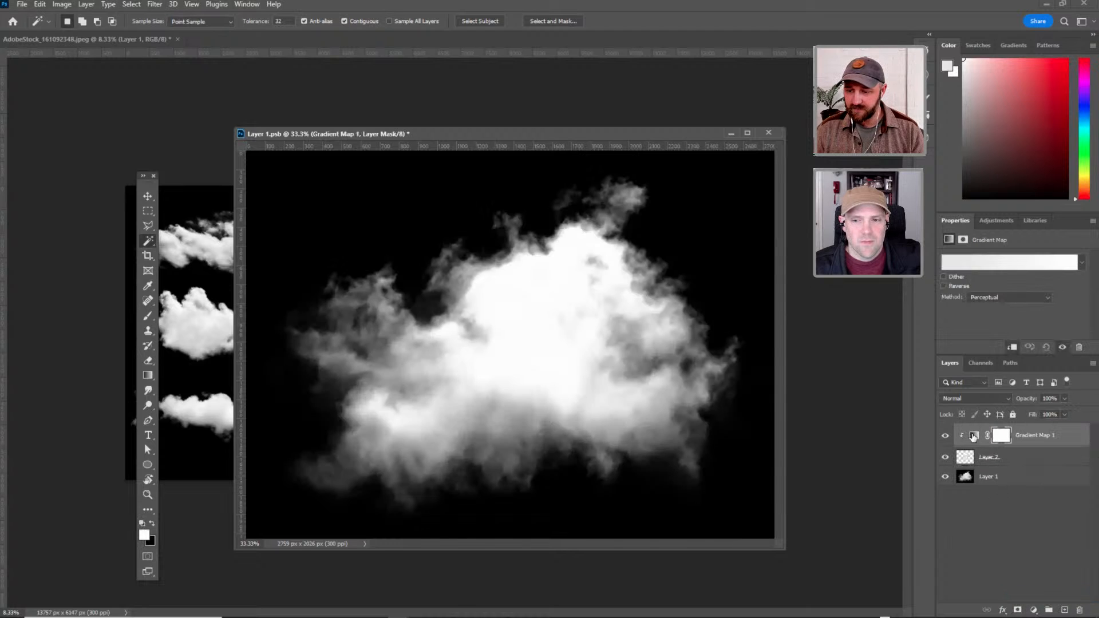
# Set the gradient map's dark colour stop to light blue 5fa2be, keeping the other end white.
pyautogui.click(972, 264)
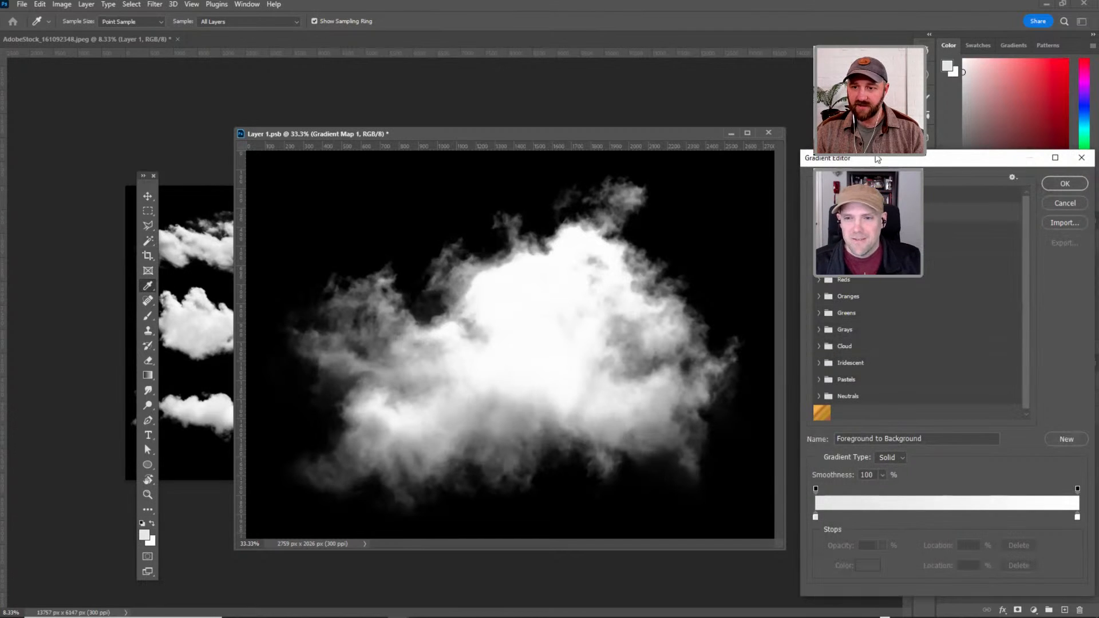
pyautogui.moveTo(877, 159); pyautogui.dragTo(788, 136)
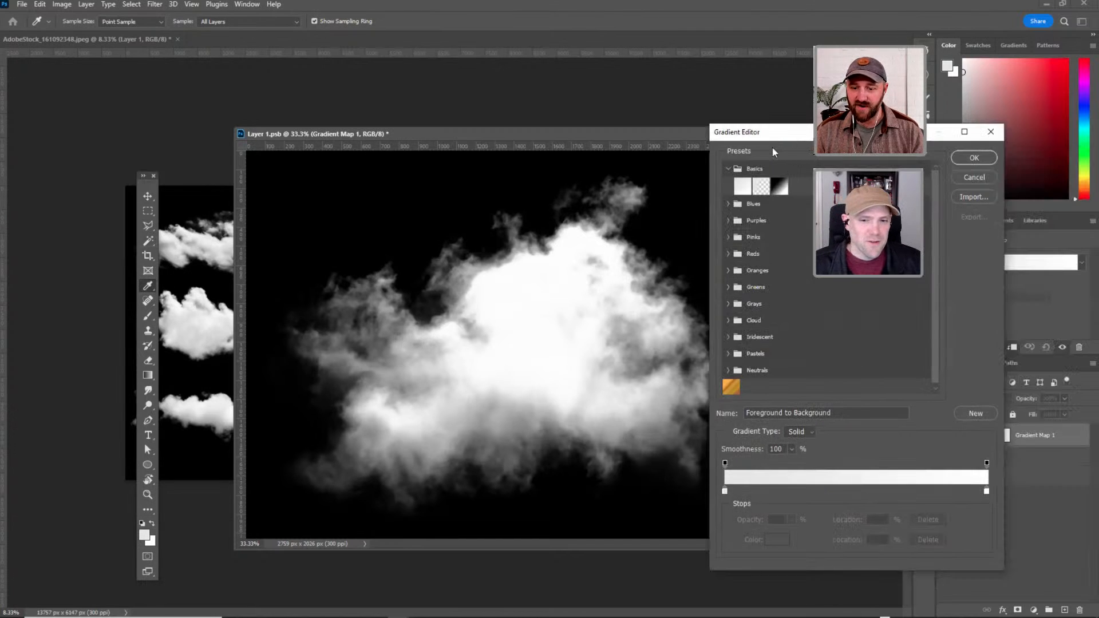
pyautogui.doubleClick(725, 491)
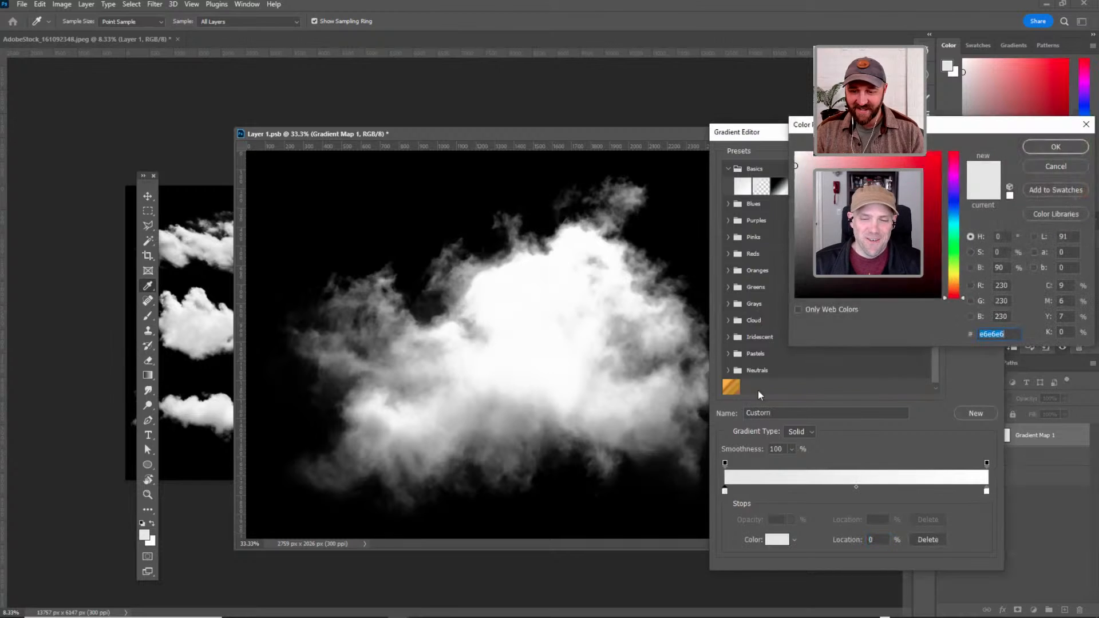
pyautogui.write('482222')
pyautogui.click(953, 219)
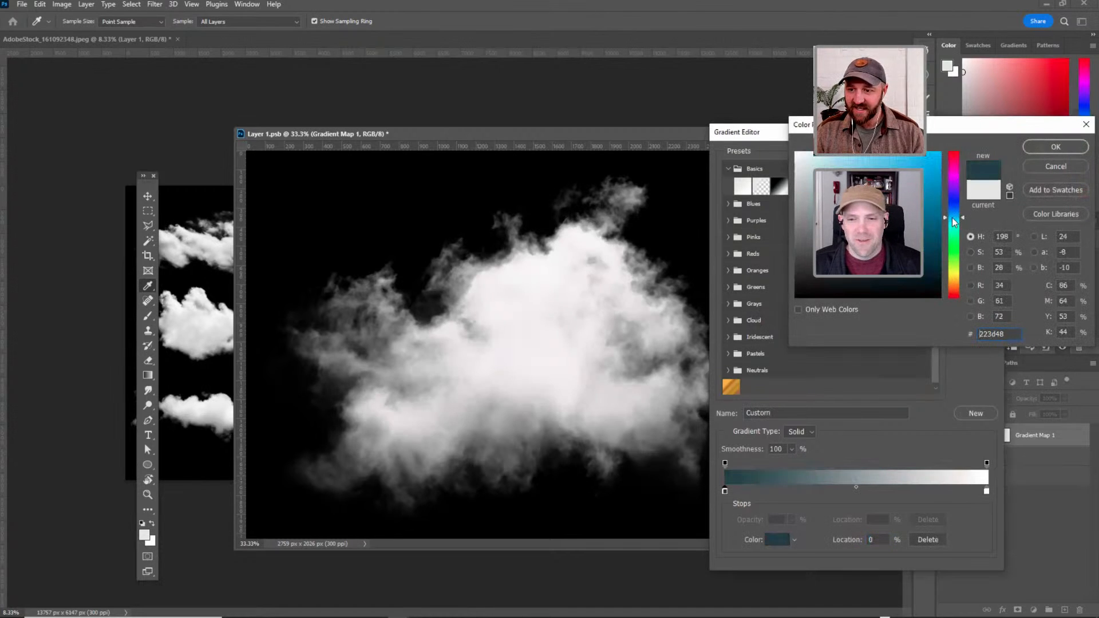
pyautogui.click(907, 210)
pyautogui.click(875, 186)
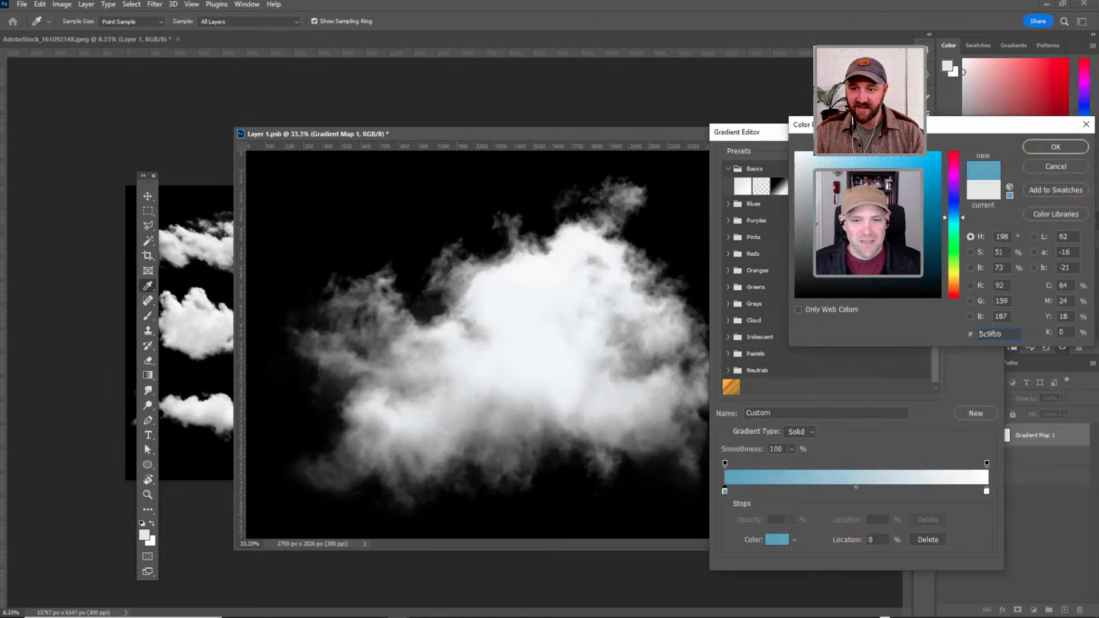
pyautogui.click(1049, 150)
pyautogui.click(974, 158)
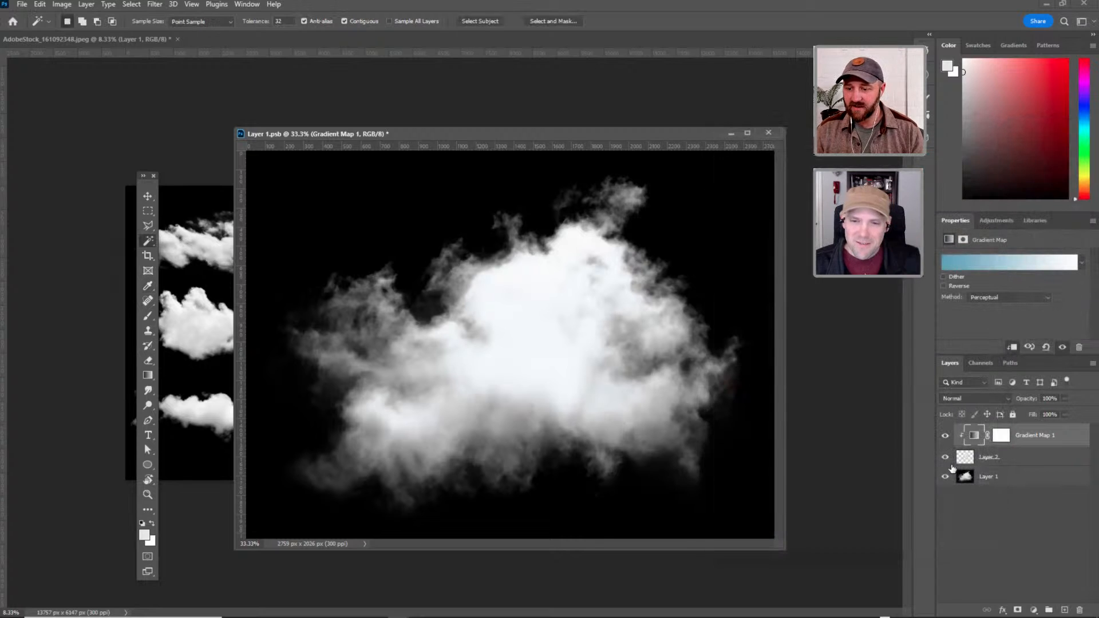
# Hide Layer 1 and compare the cloud cutout with and without the gradient map.
pyautogui.click(945, 476)
pyautogui.click(945, 436)
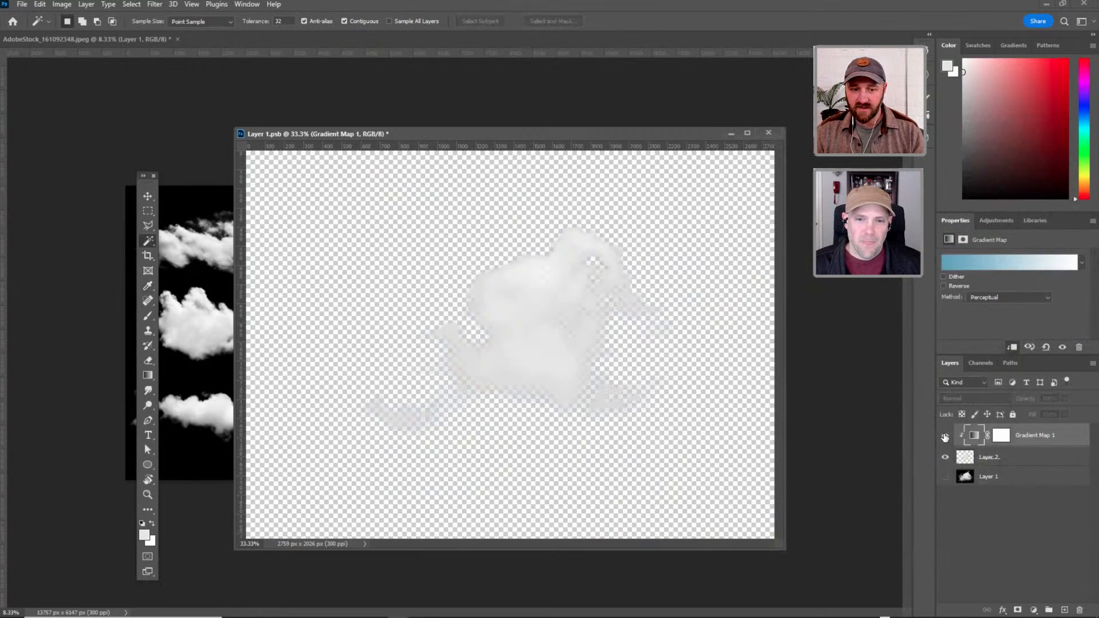
pyautogui.click(945, 436)
pyautogui.click(945, 436)
pyautogui.click(945, 435)
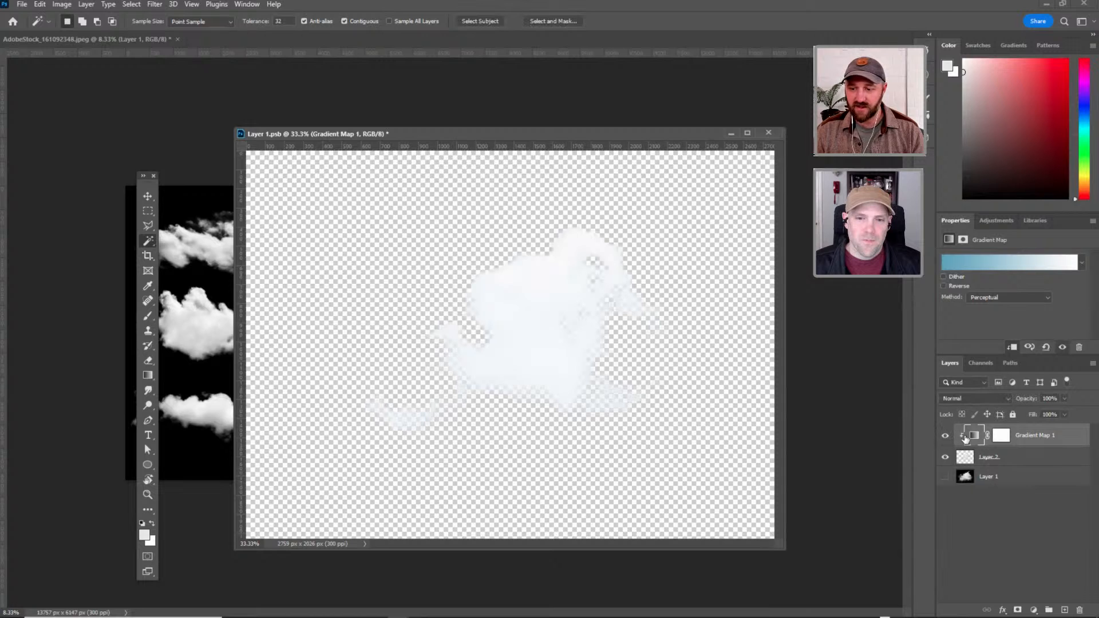
# Merge the gradient map into Layer 2 and delete the original Layer 1.
pyautogui.hotkey('ctrl', 'e')
pyautogui.click(982, 455)
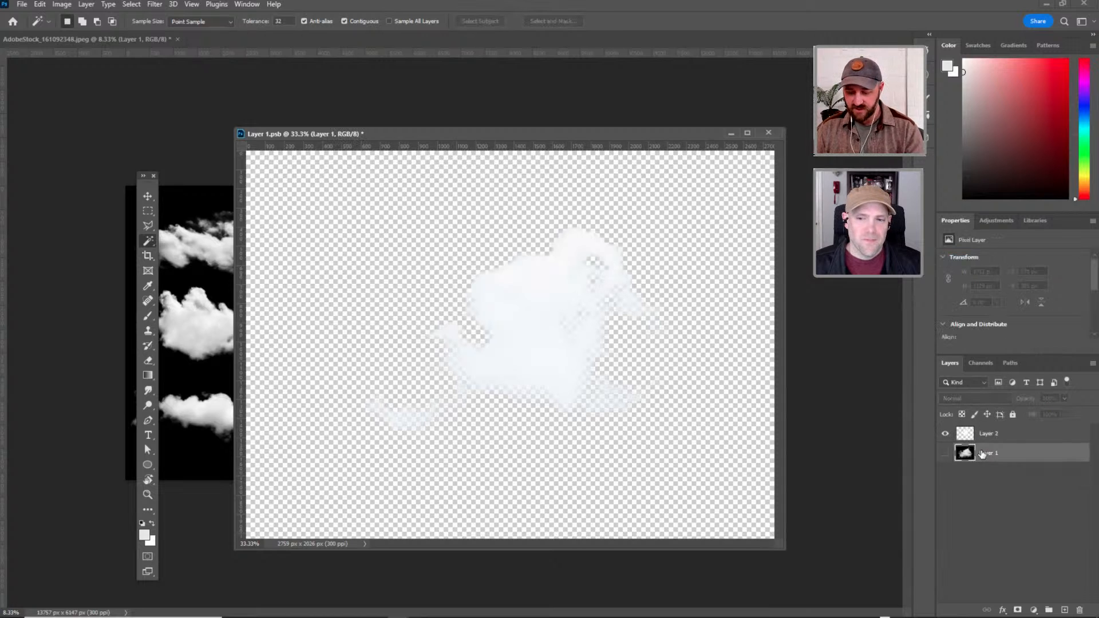
pyautogui.press('Delete')
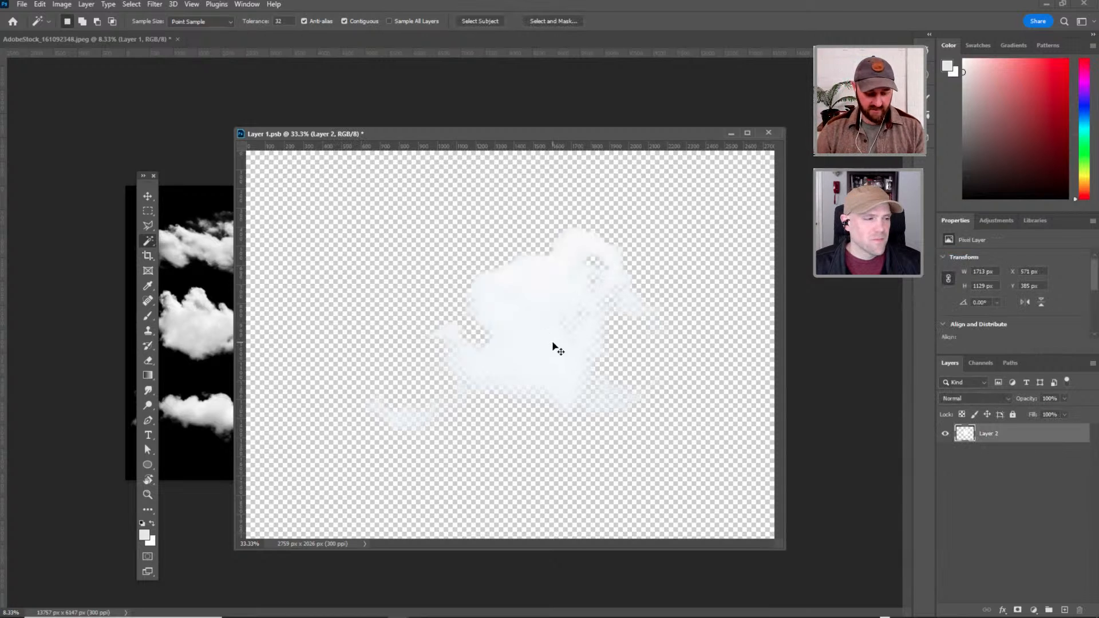
# Save the cloud cutout as a PNG with a Cloud file name in the VELVET SPECTRUM ADOBE LIVE folder.
pyautogui.hotkey('ctrl', 'shift', 's')
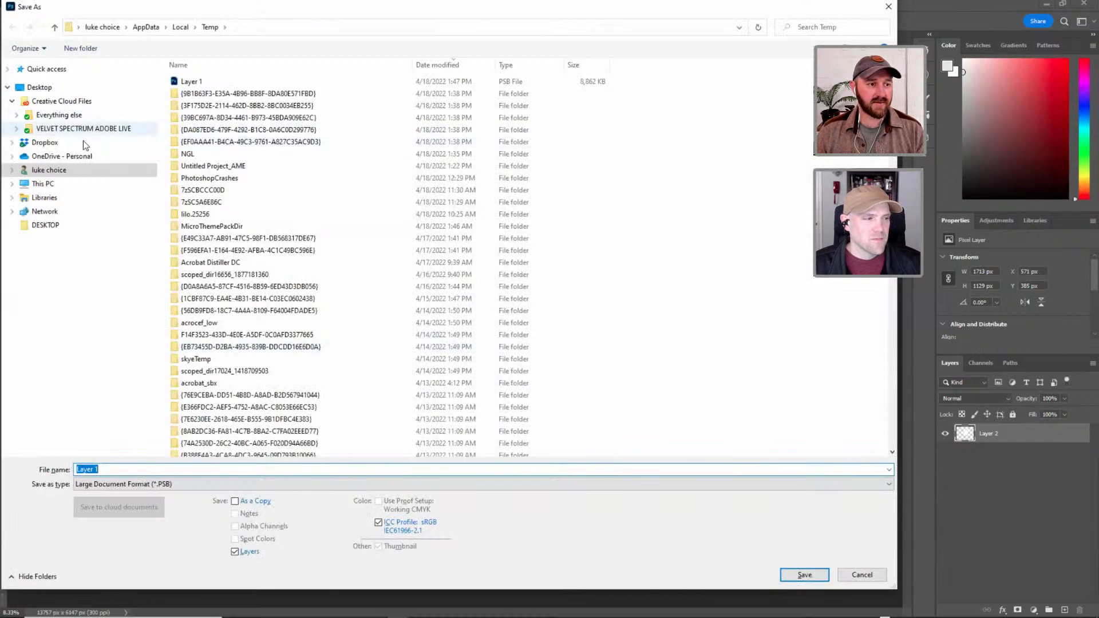
pyautogui.click(84, 129)
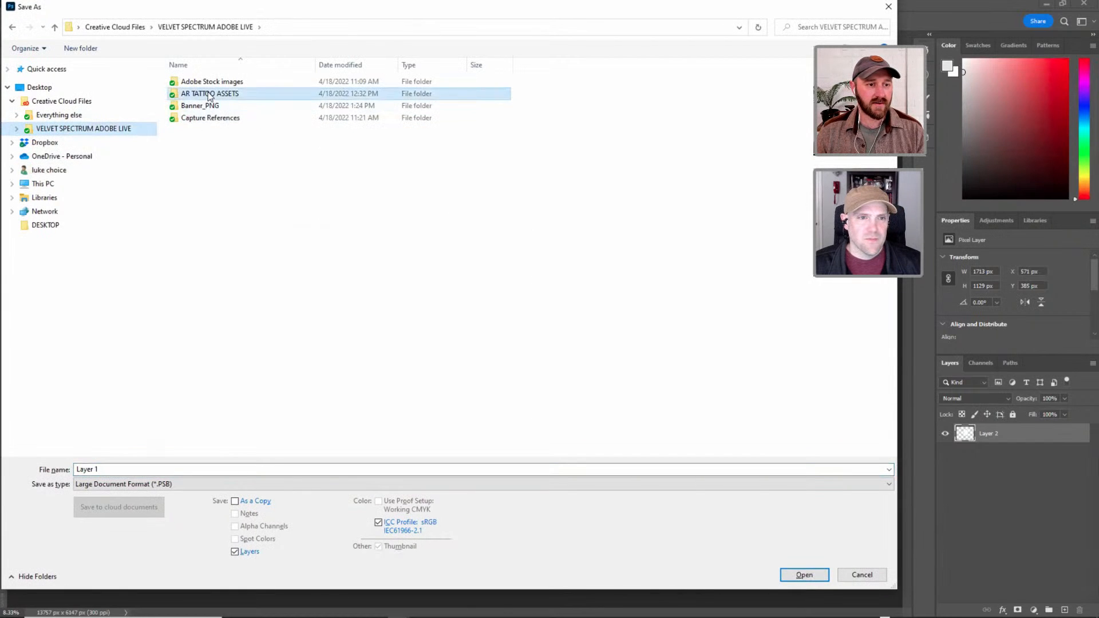
pyautogui.doubleClick(208, 93)
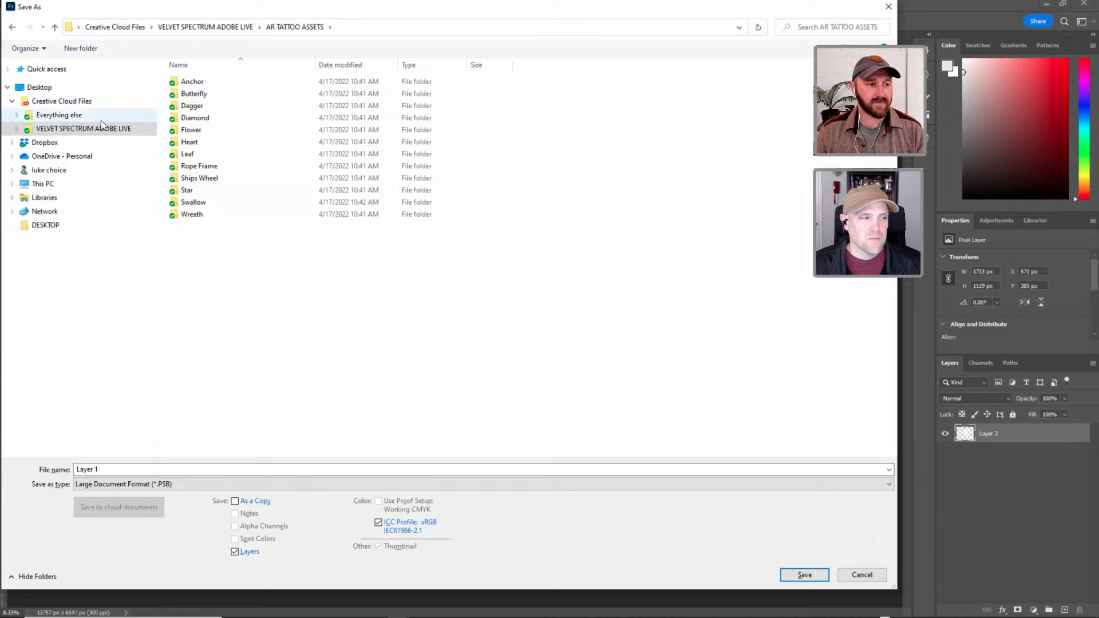
pyautogui.click(64, 103)
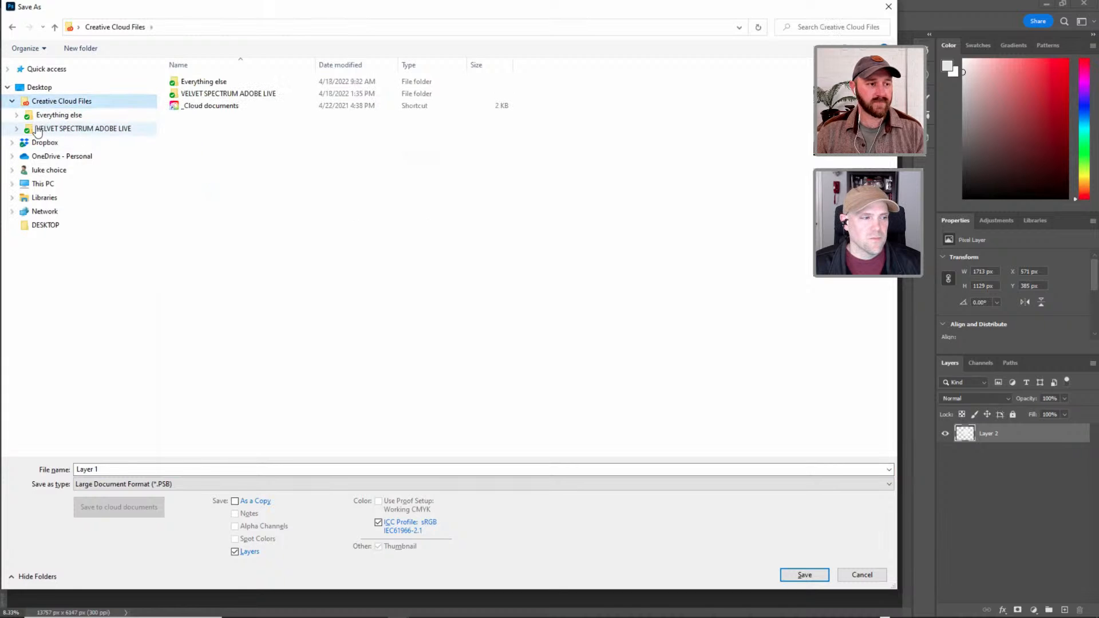
pyautogui.click(54, 130)
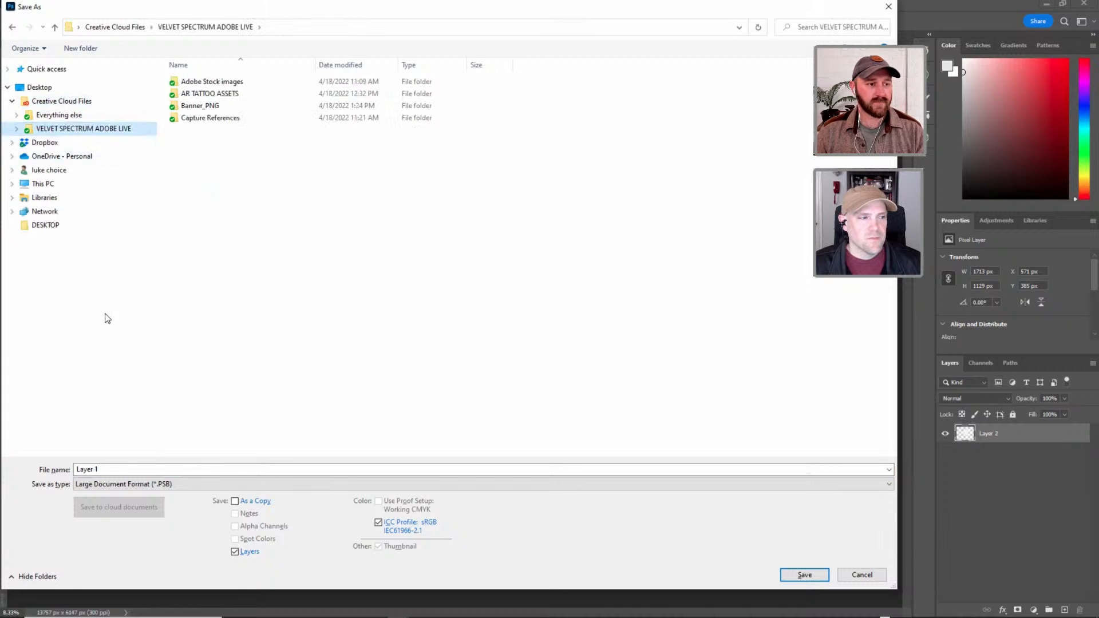
pyautogui.doubleClick(128, 468)
pyautogui.write('Cloud_2')
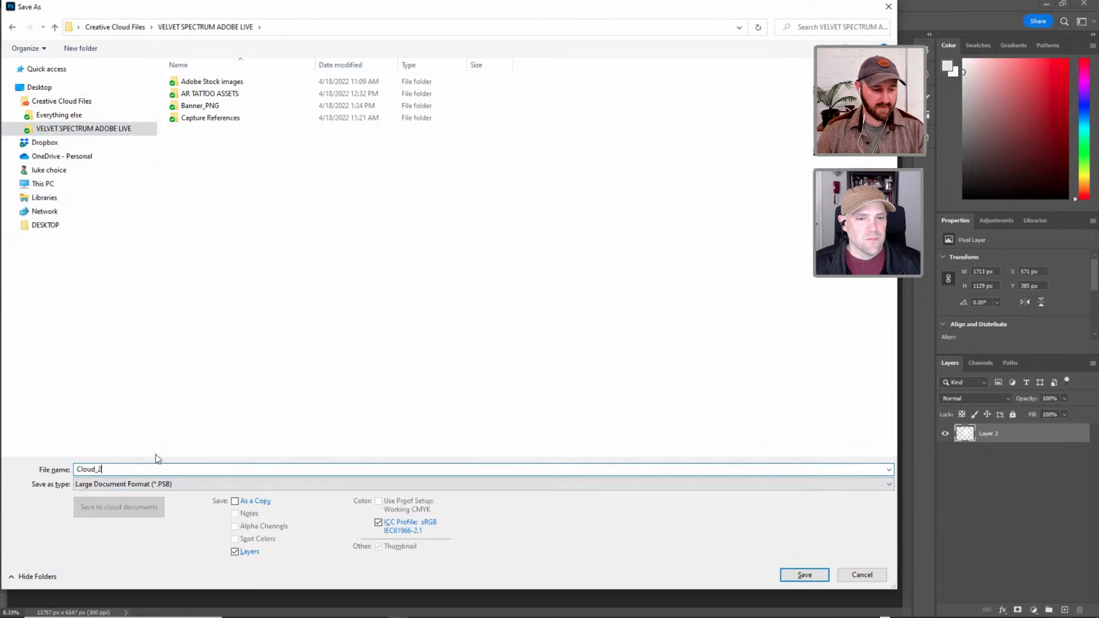
pyautogui.click(105, 485)
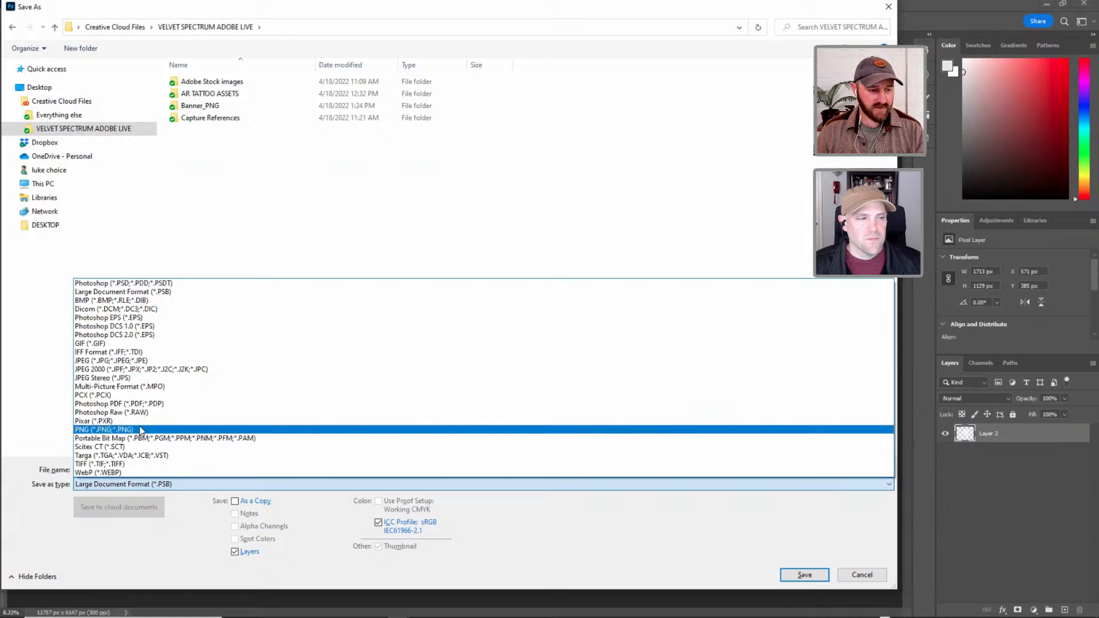
pyautogui.click(140, 429)
pyautogui.click(805, 575)
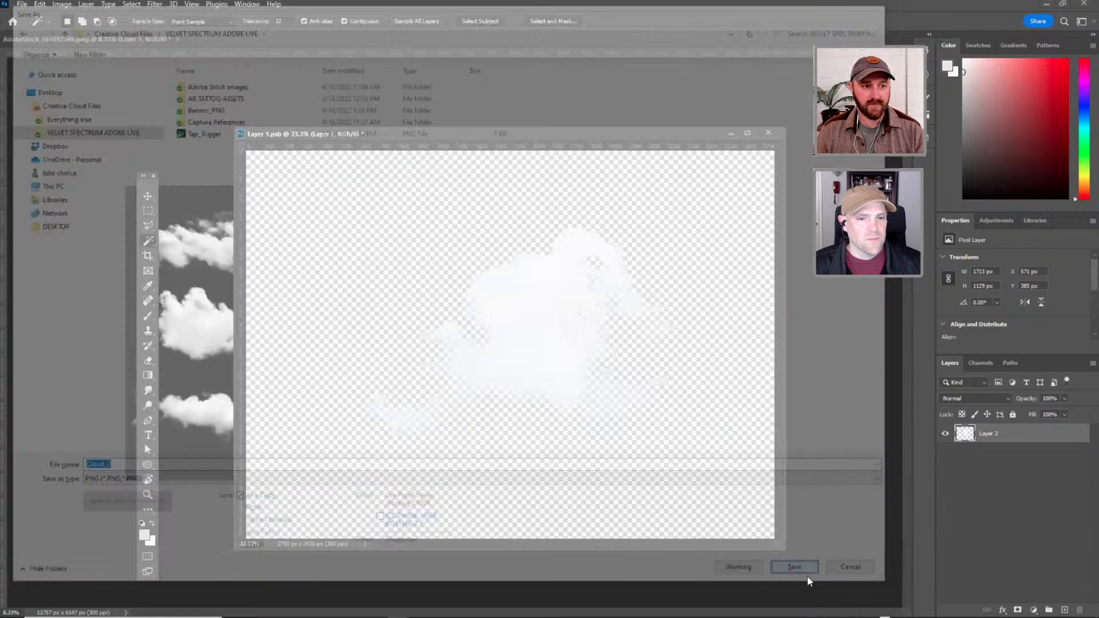
pyautogui.click(1048, 248)
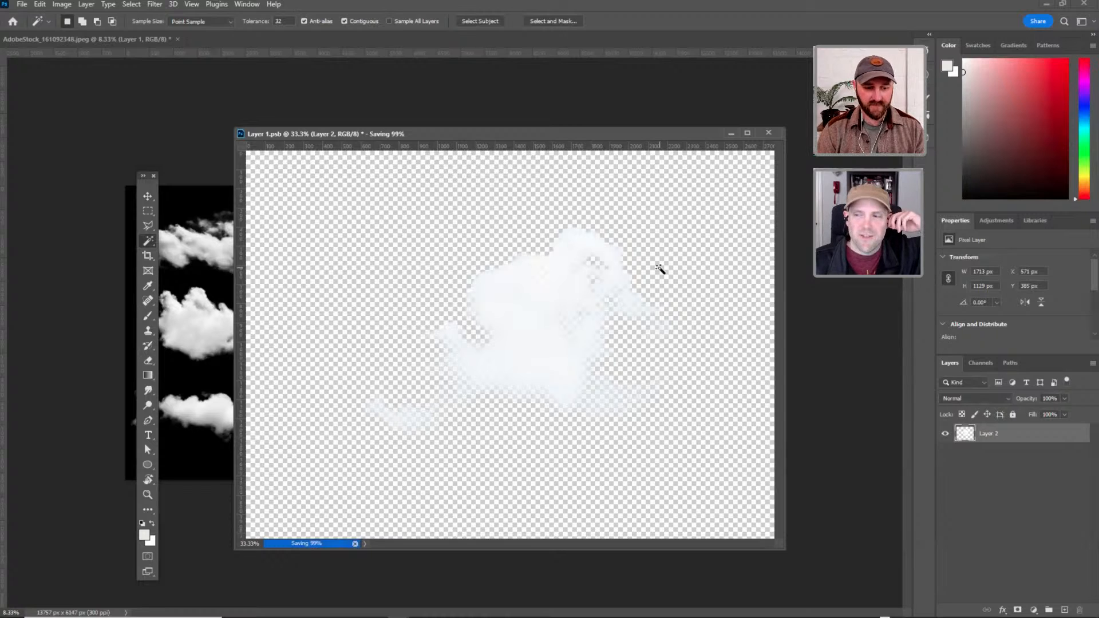
# Resize the cloud cutout image to a width of 300 pixels and view it at 100%.
pyautogui.press('h')
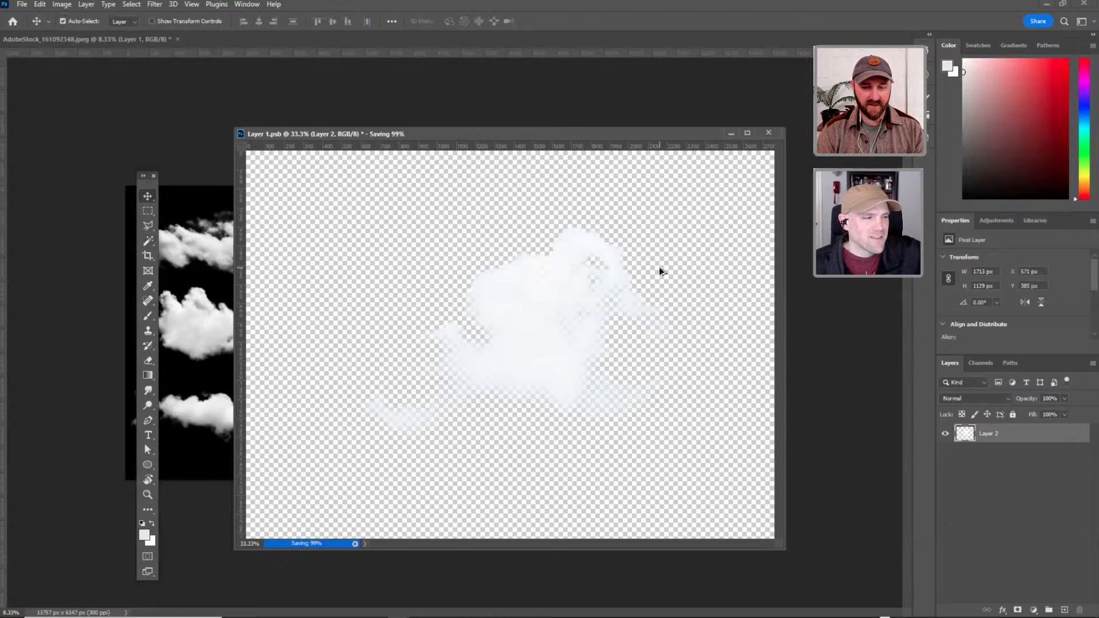
pyautogui.hotkey('ctrl', 'alt', 'i')
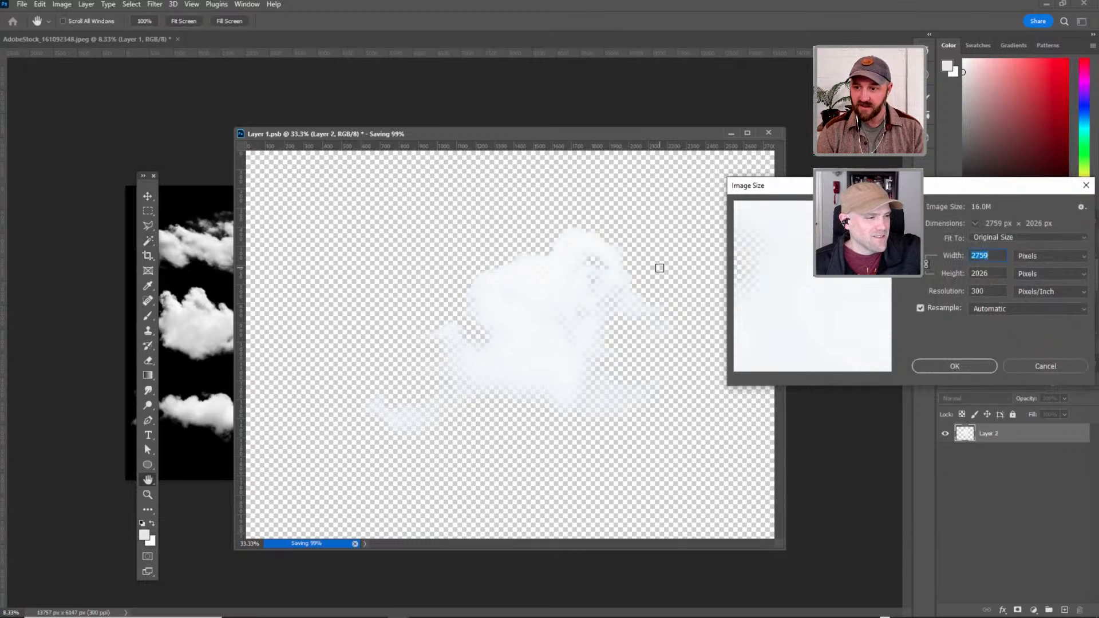
pyautogui.write('300')
pyautogui.press('Return')
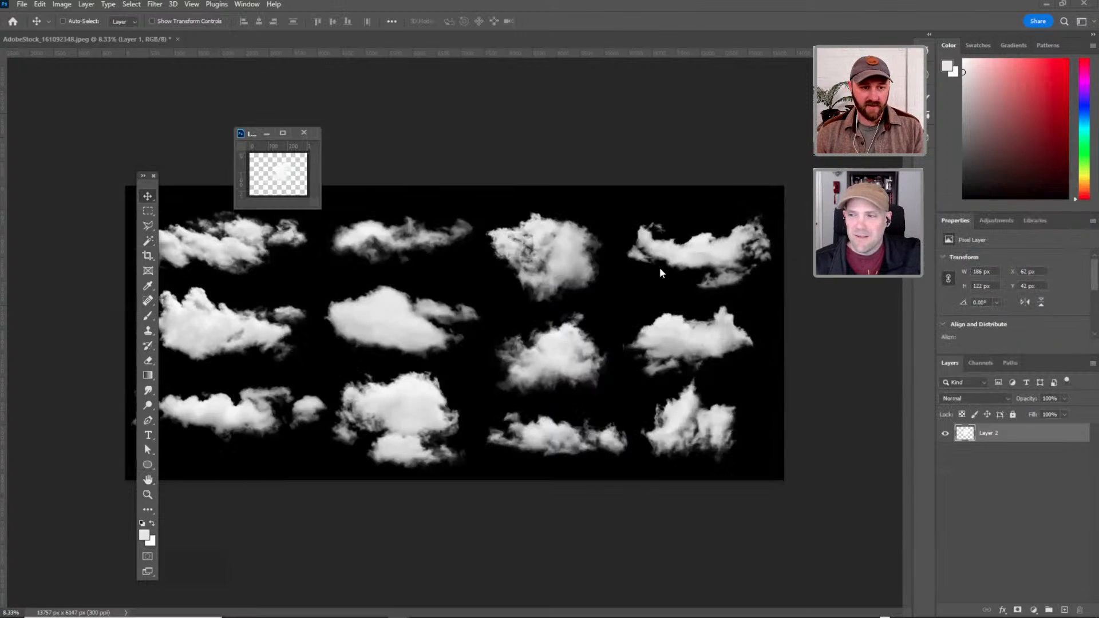
pyautogui.hotkey('ctrl', '1')
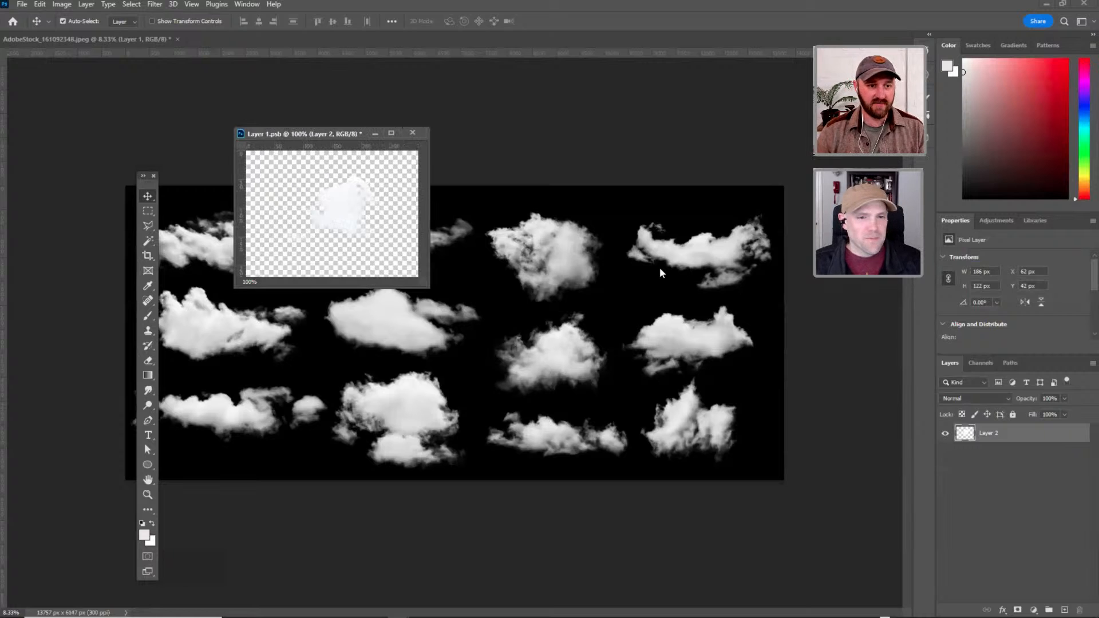
pyautogui.moveTo(330, 134); pyautogui.dragTo(485, 221)
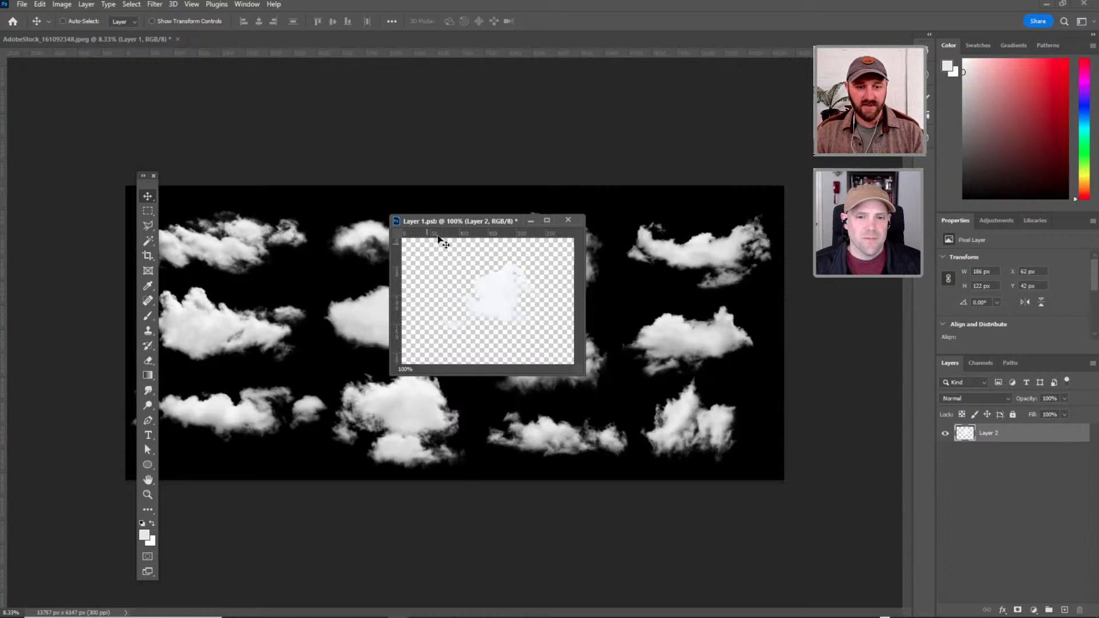
pyautogui.press('ctrl')
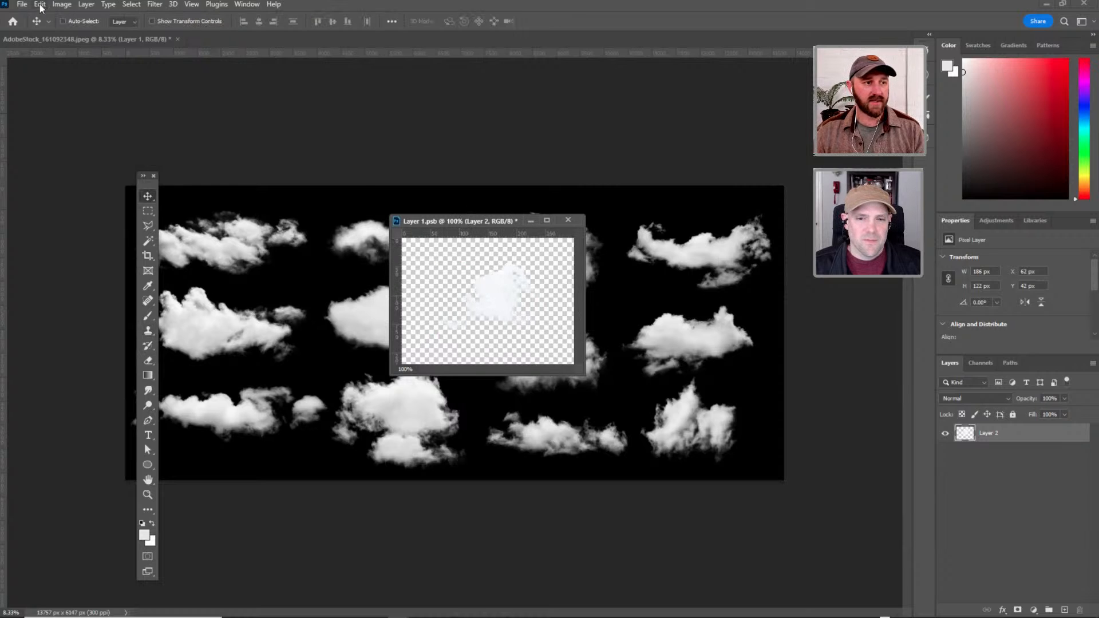
# Quick-export the resized cloud as a PNG, replacing the existing Cloud_2 file in the VELVET SPECTRUM ADOBE LIVE folder.
pyautogui.click(21, 4)
pyautogui.moveTo(132, 182)
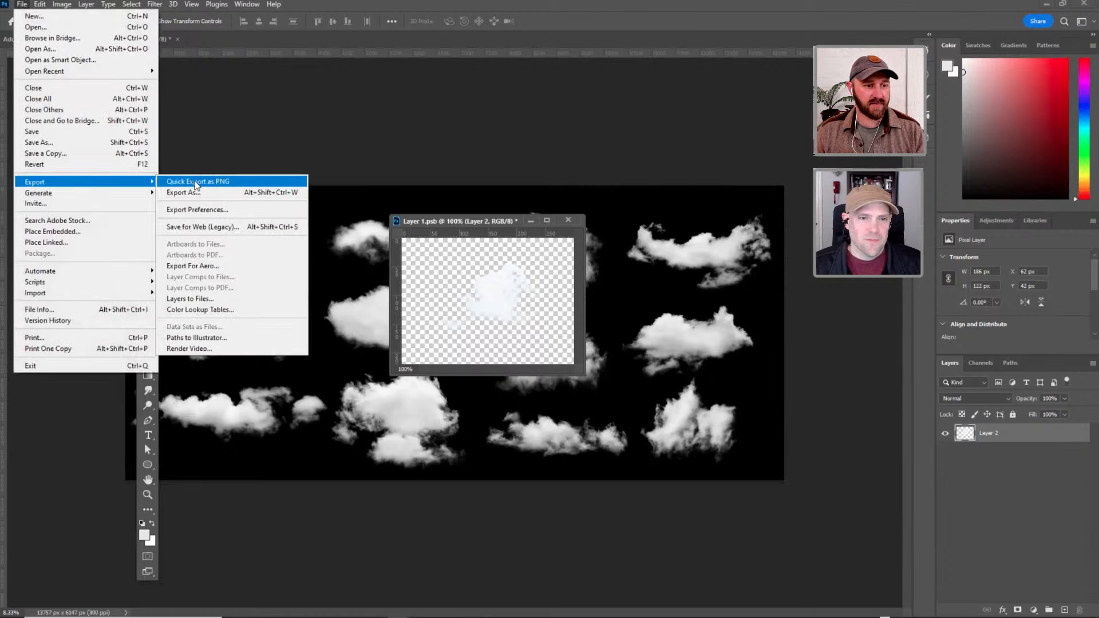
pyautogui.click(195, 182)
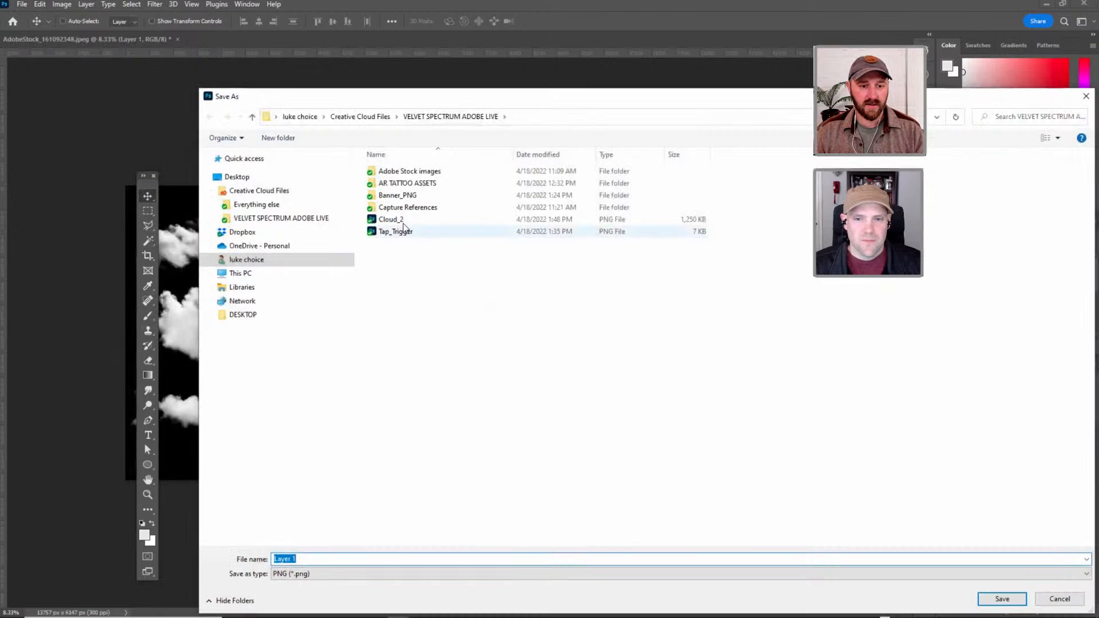
pyautogui.click(399, 220)
pyautogui.click(1002, 599)
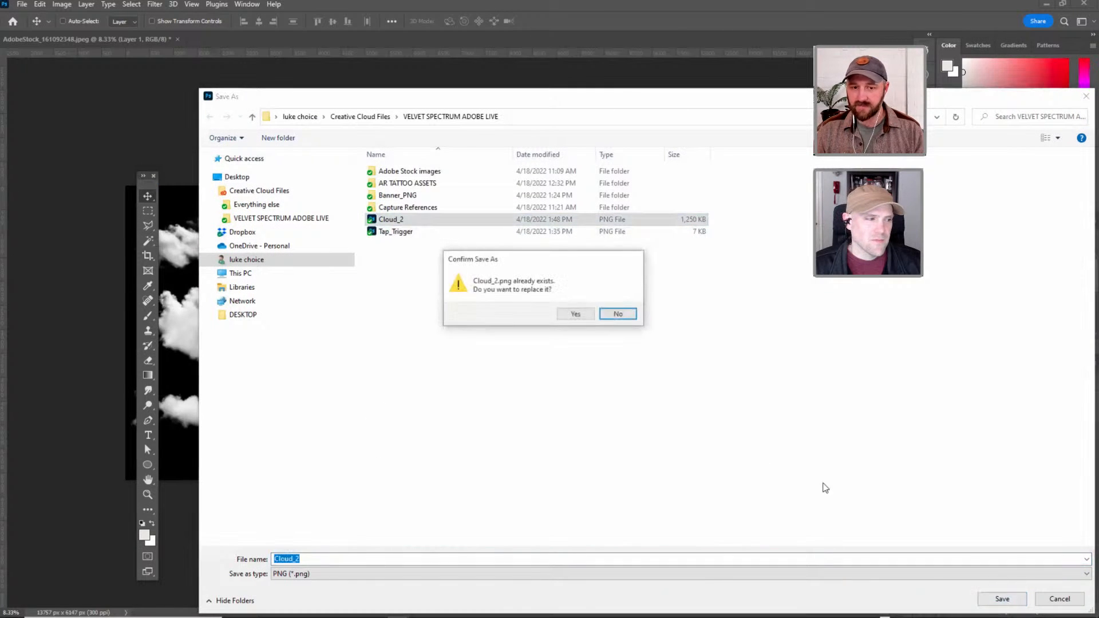
pyautogui.click(577, 314)
# Switch to Adobe Aero and import the Cloud_2 PNG from the VELVET SPECTRUM ADOBE LIVE folder into the scene.
pyautogui.hotkey('alt', 'Tab')
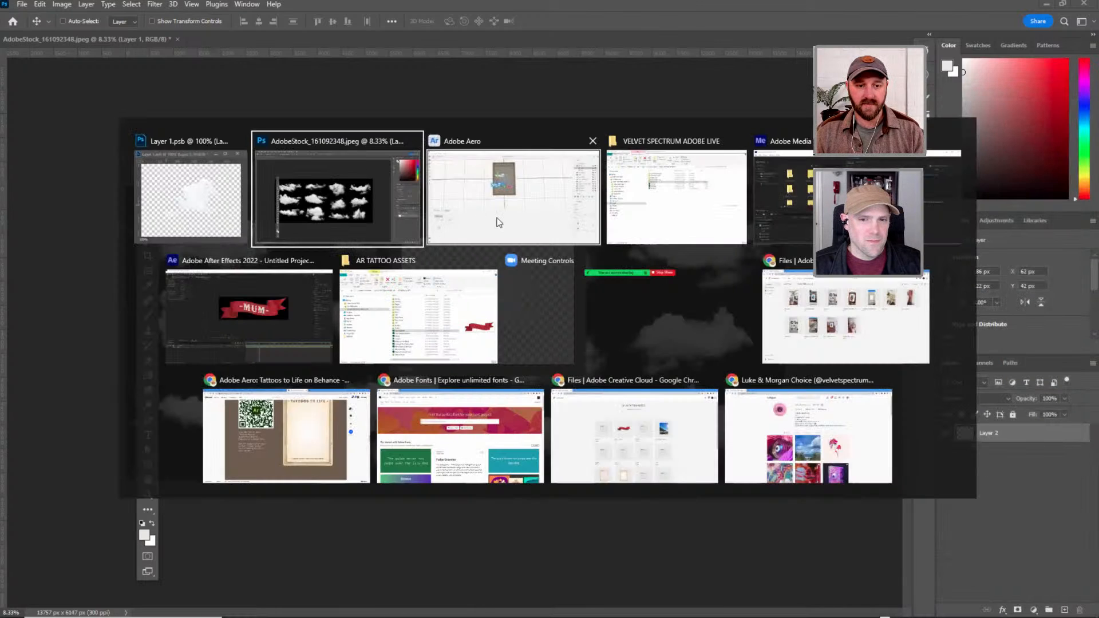
pyautogui.click(973, 94)
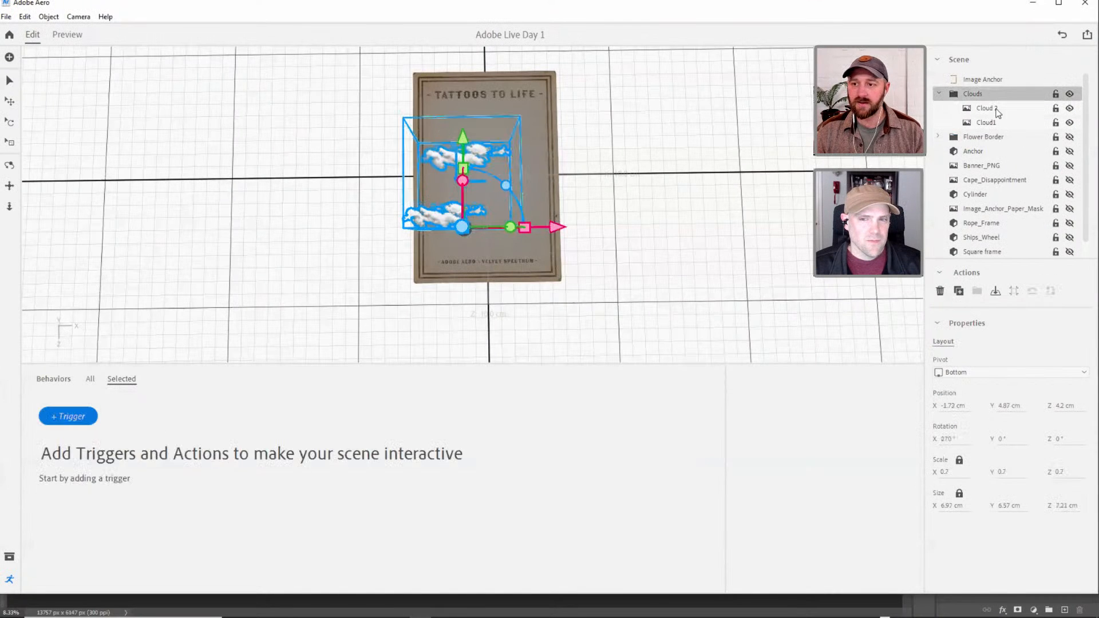
pyautogui.click(10, 57)
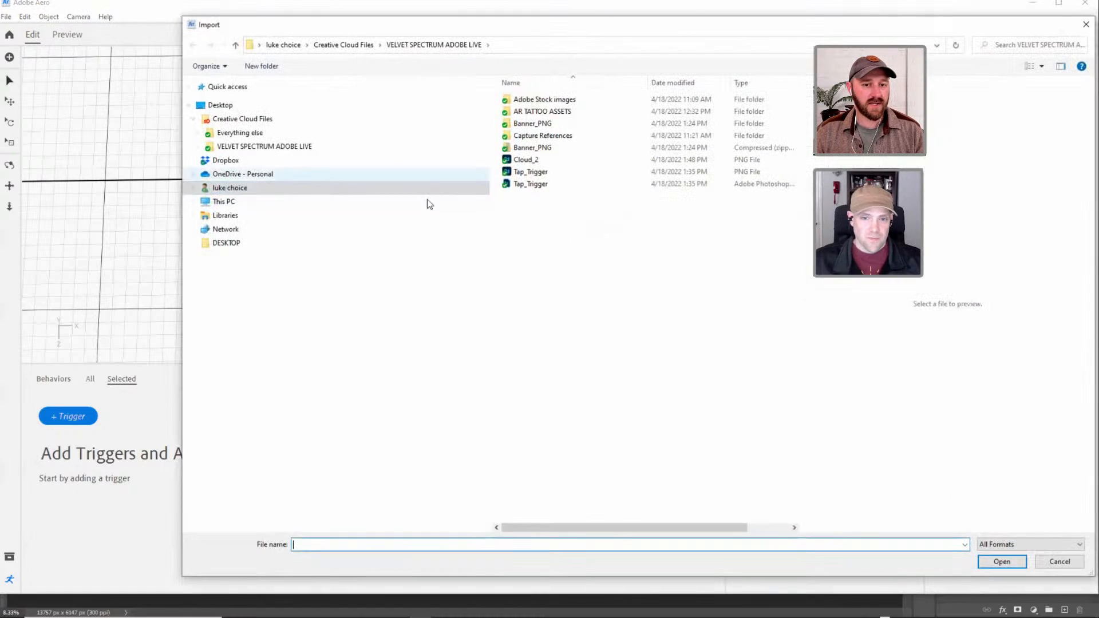
pyautogui.click(552, 159)
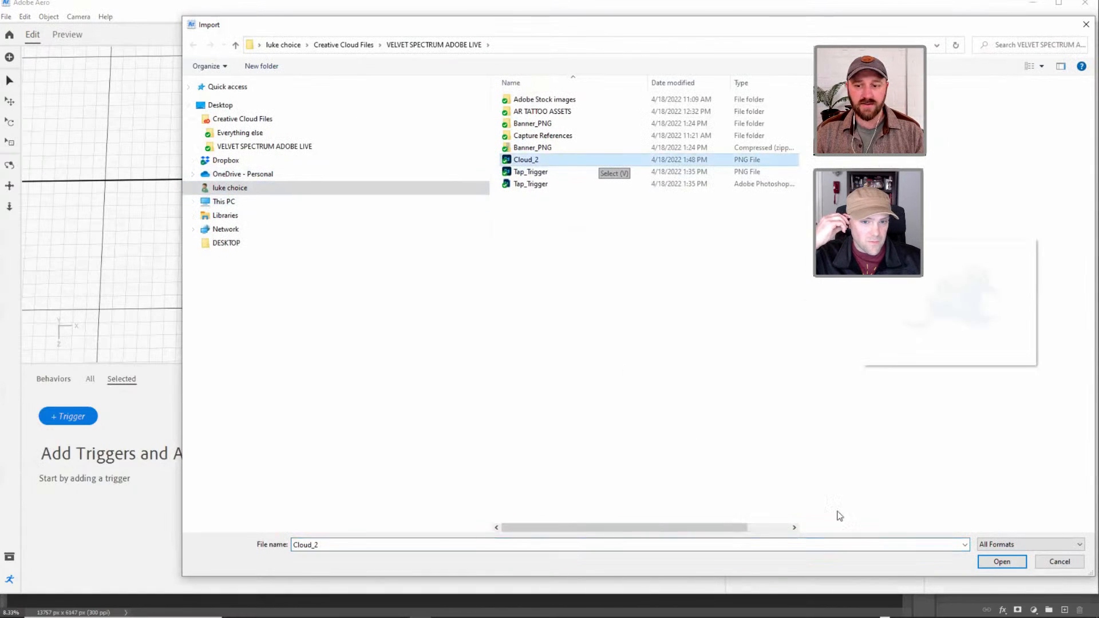
pyautogui.click(1001, 562)
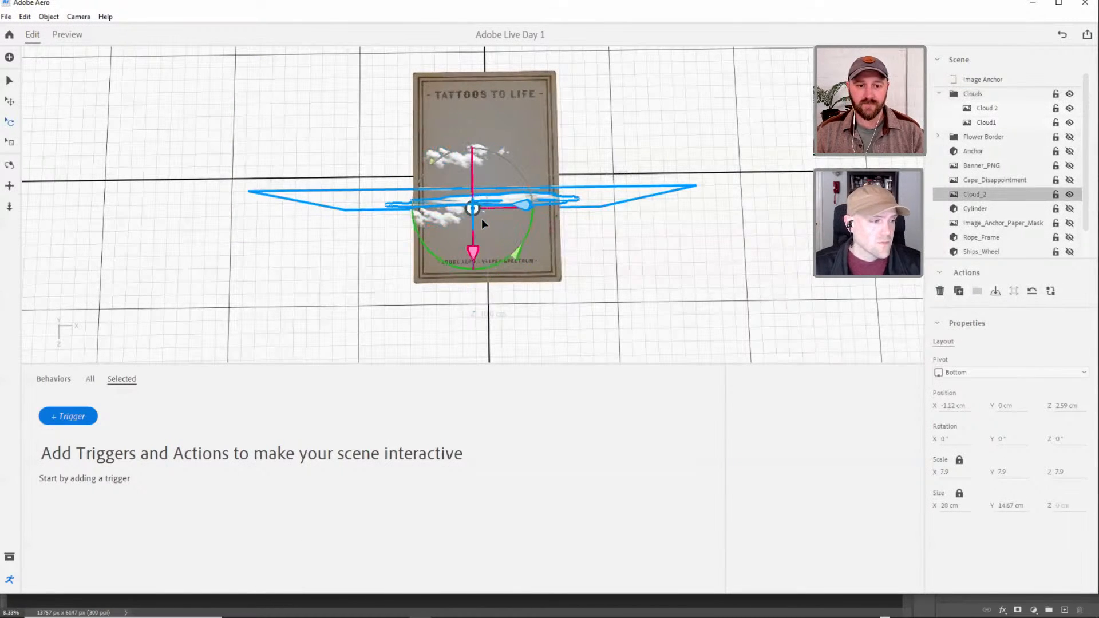
# Rotate Cloud_2 to 270° on X and move it over the poster to about Z 8.87 cm, raised to about Y 2.57 cm.
pyautogui.moveTo(473, 258); pyautogui.dragTo(483, 74)
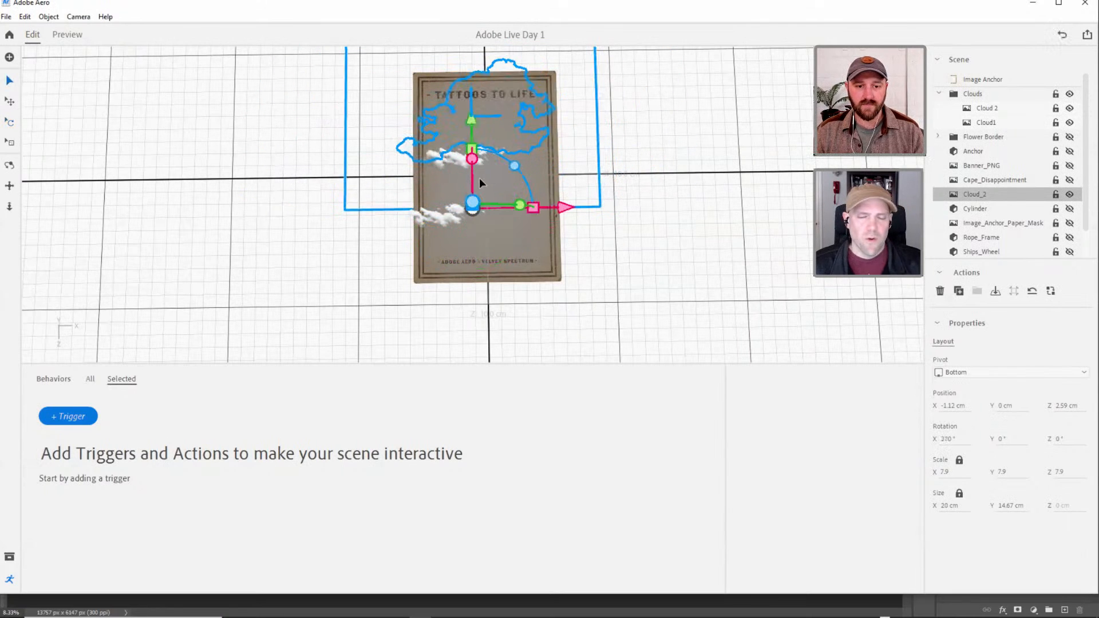
pyautogui.moveTo(612, 221); pyautogui.dragTo(389, 152, button='right')
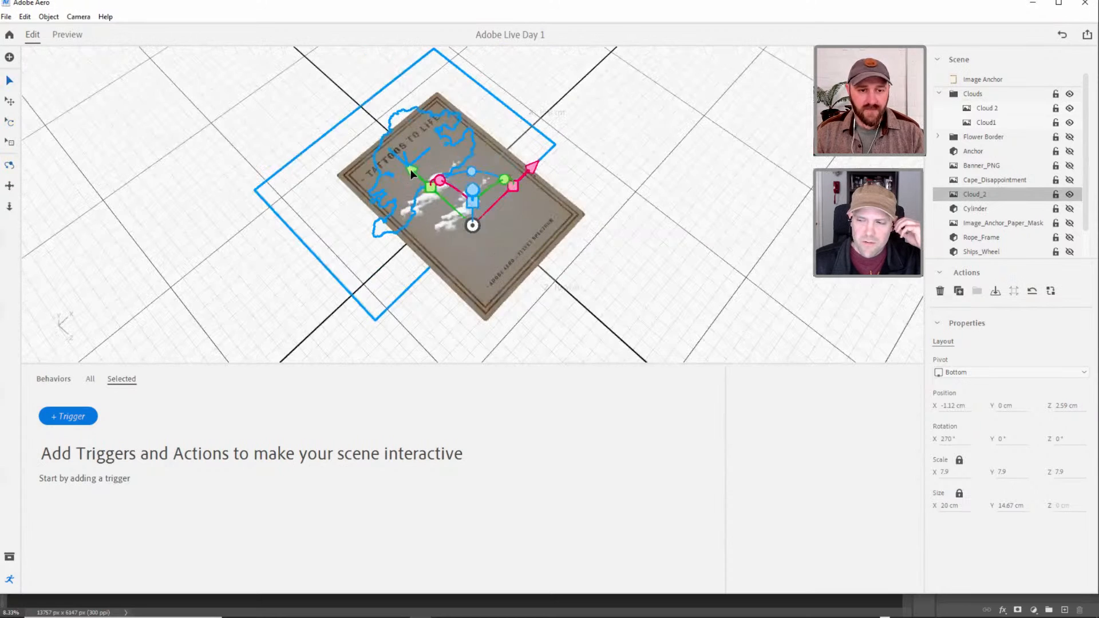
pyautogui.moveTo(414, 174); pyautogui.dragTo(518, 226)
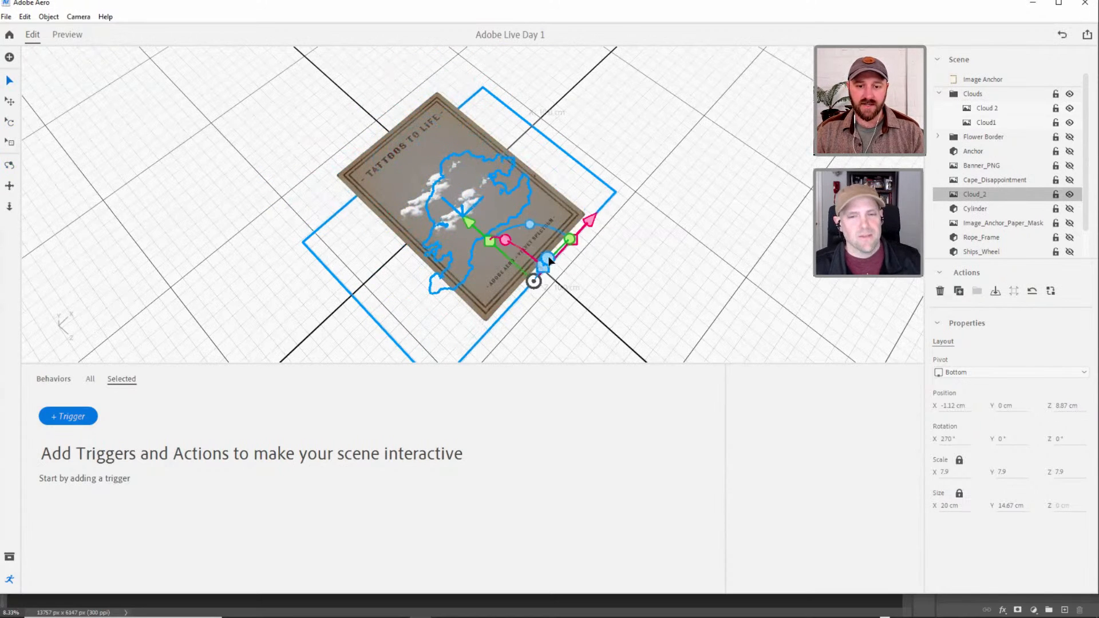
pyautogui.moveTo(550, 262); pyautogui.dragTo(535, 235)
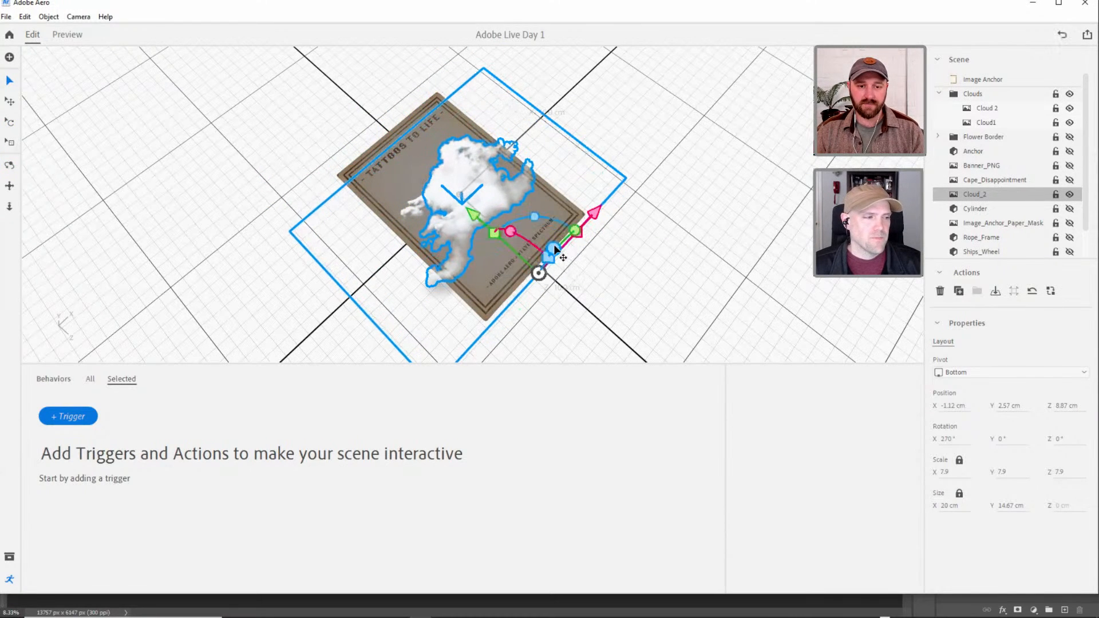
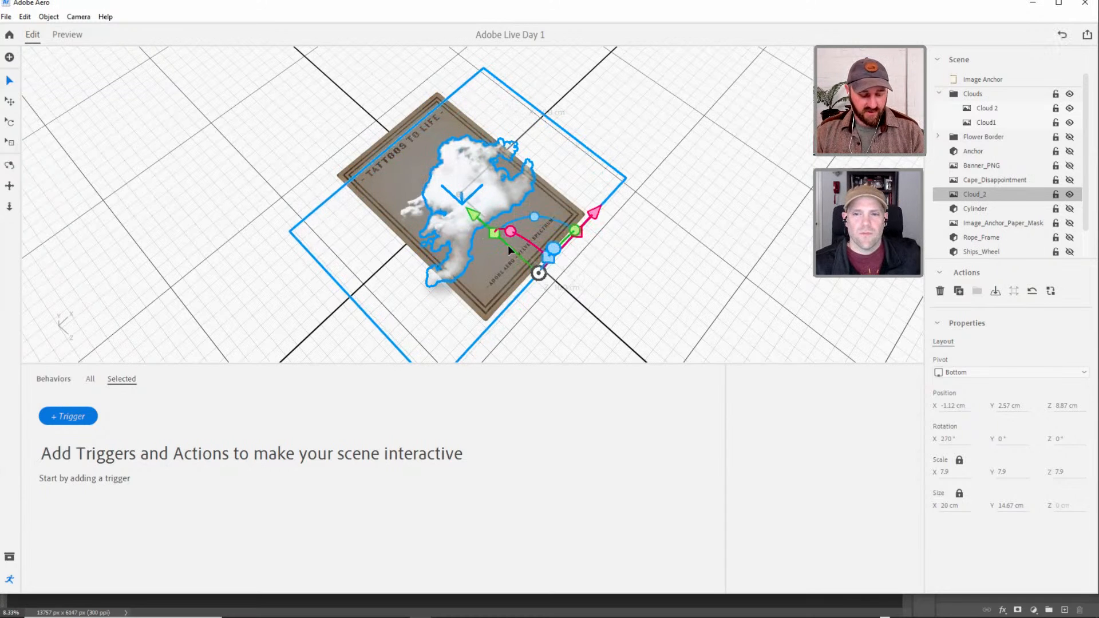
# Scale Cloud_2 down to 4 and reposition it over the poster at about X 1.6 cm, Y 4.13 cm, Z 8.07 cm.
pyautogui.press('s')
pyautogui.moveTo(478, 215); pyautogui.dragTo(487, 270)
pyautogui.moveTo(592, 220); pyautogui.dragTo(618, 184)
pyautogui.moveTo(501, 188); pyautogui.dragTo(493, 180)
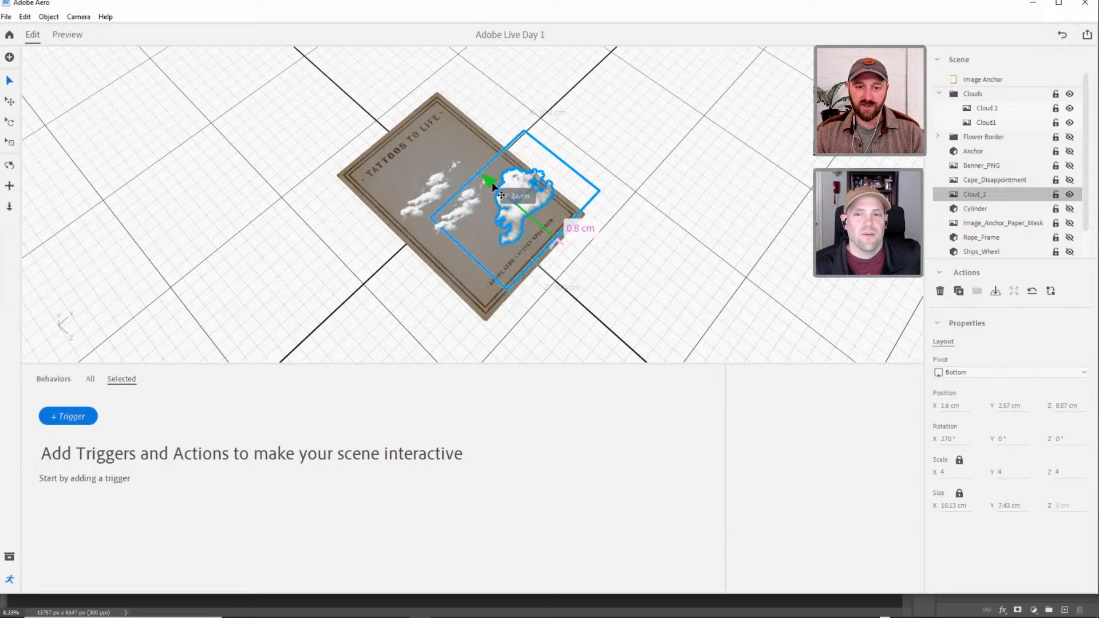
pyautogui.moveTo(577, 207); pyautogui.dragTo(595, 236)
pyautogui.moveTo(591, 137); pyautogui.dragTo(463, 203, button='right')
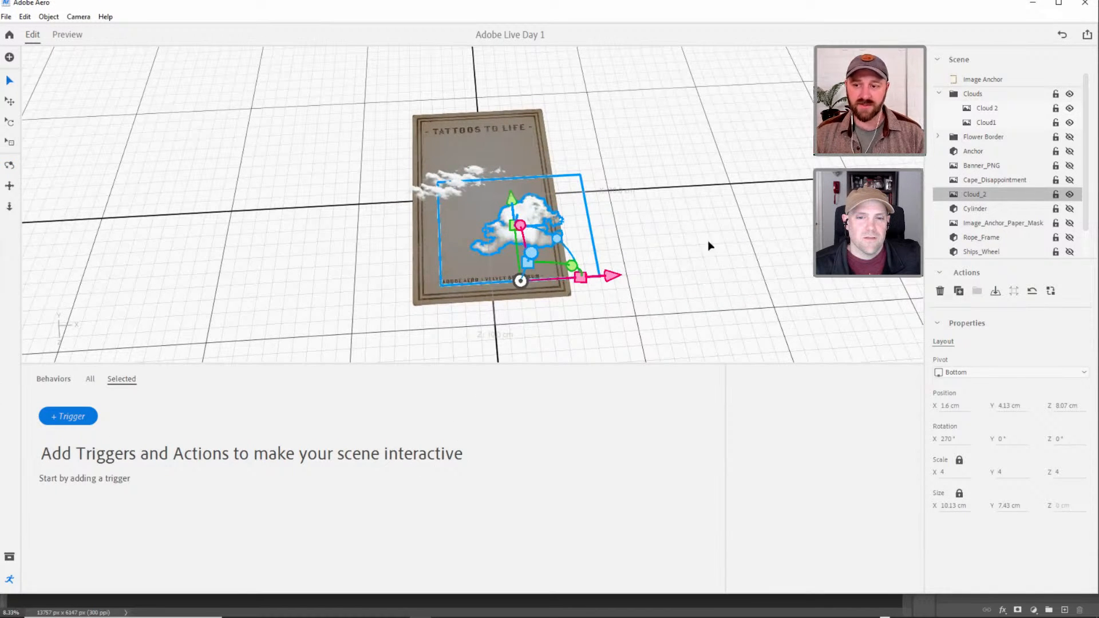
# Move Cloud_2 into the Clouds group and preview the scene from above.
pyautogui.moveTo(974, 196); pyautogui.dragTo(959, 101)
pyautogui.click(622, 247)
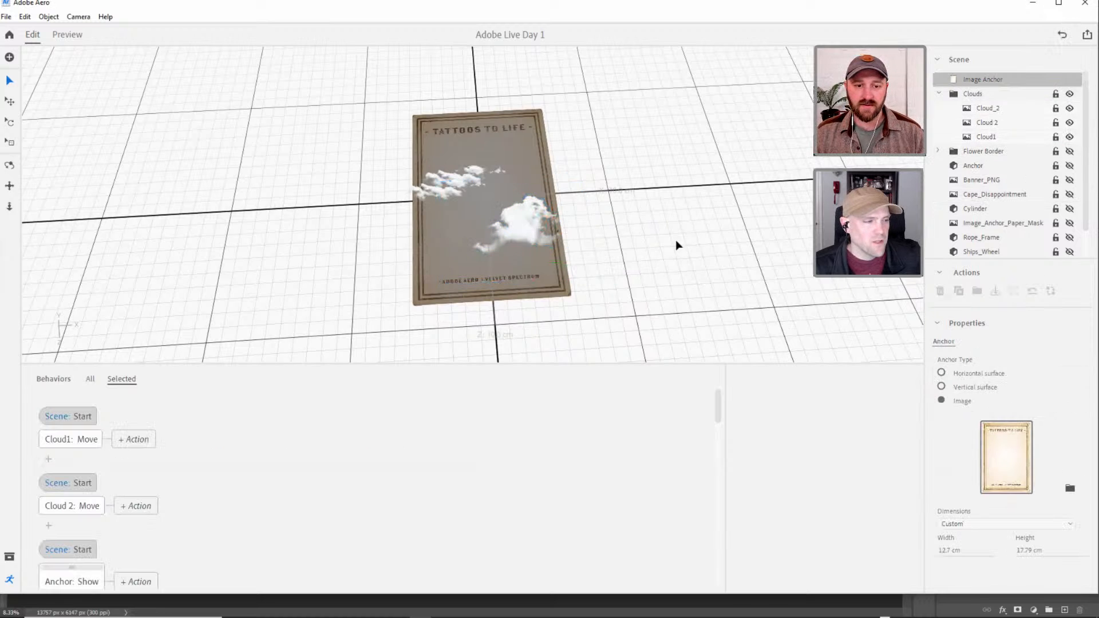
pyautogui.moveTo(556, 239); pyautogui.dragTo(560, 257, button='right')
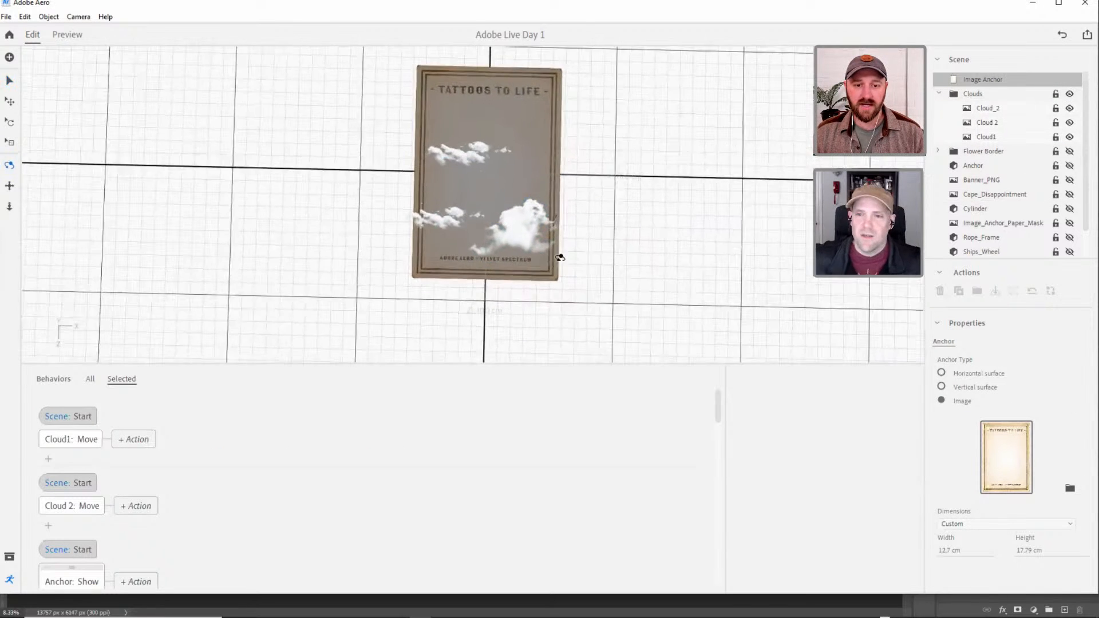
pyautogui.click(67, 34)
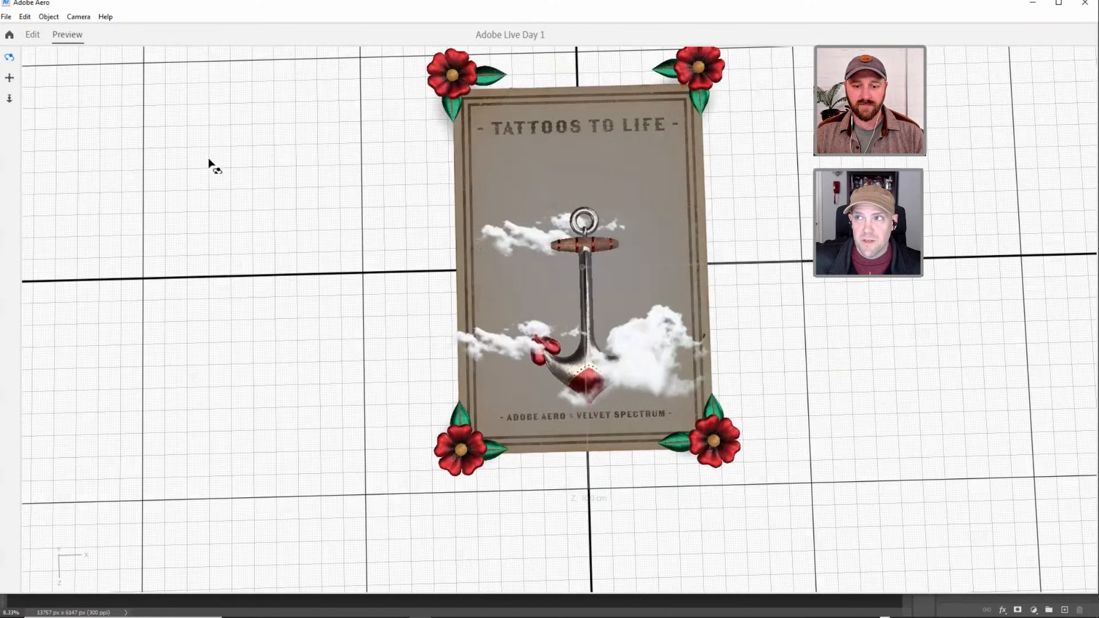
pyautogui.click(33, 35)
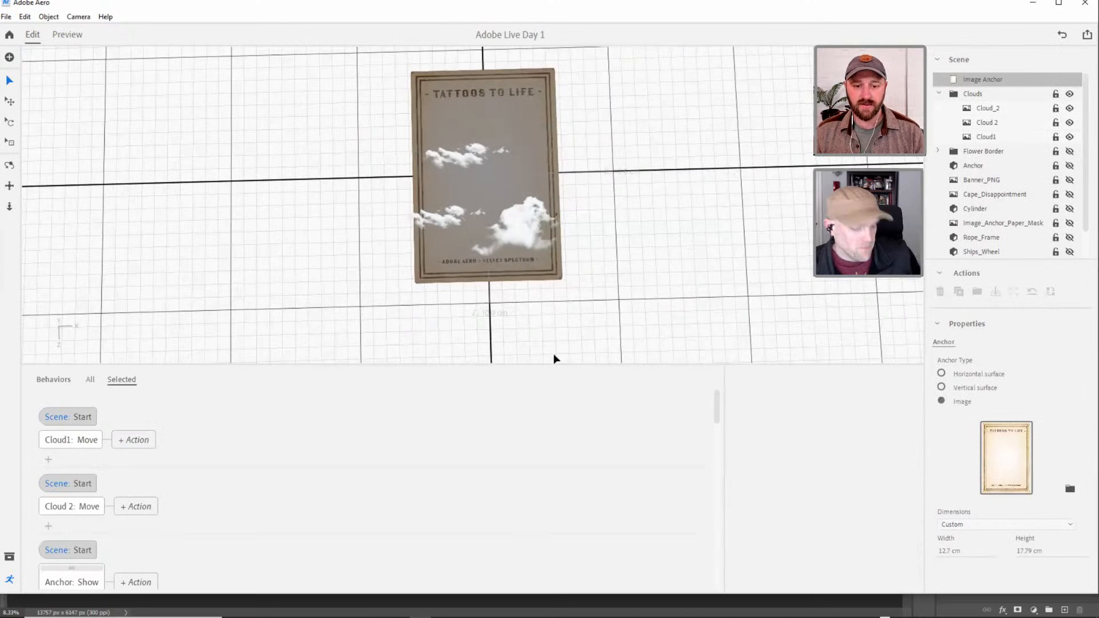
# Enlarge the scene view and rename Cloud_2 in the Clouds group to Cloud_3.
pyautogui.moveTo(553, 363); pyautogui.dragTo(535, 442)
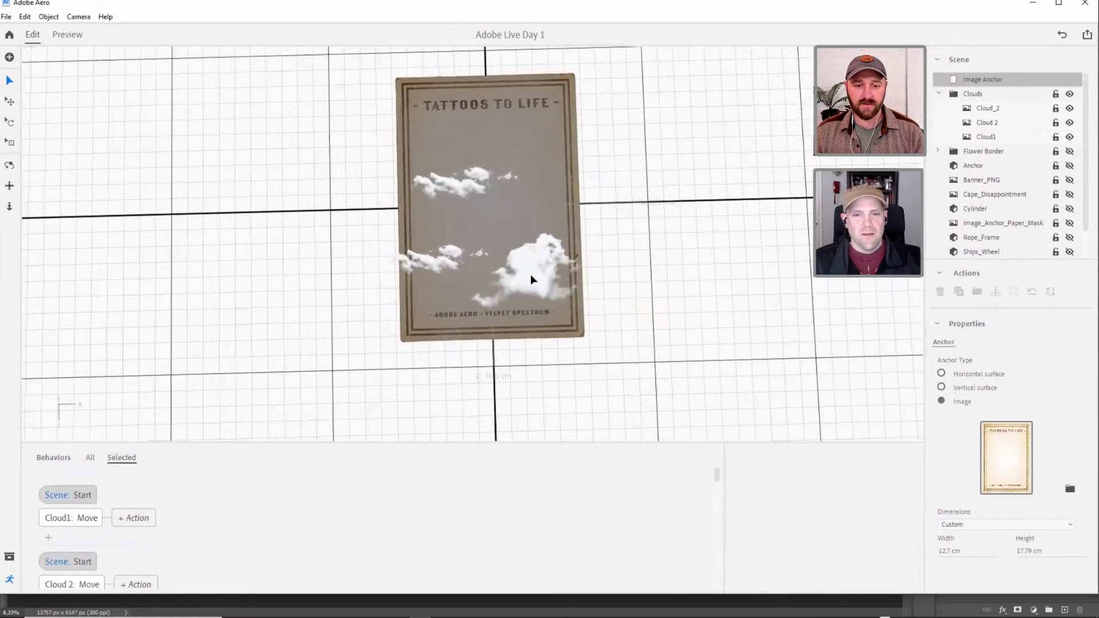
pyautogui.moveTo(528, 303); pyautogui.dragTo(528, 327, button='middle')
pyautogui.scroll(-1, 526, 327)
pyautogui.scroll(2, 537, 318)
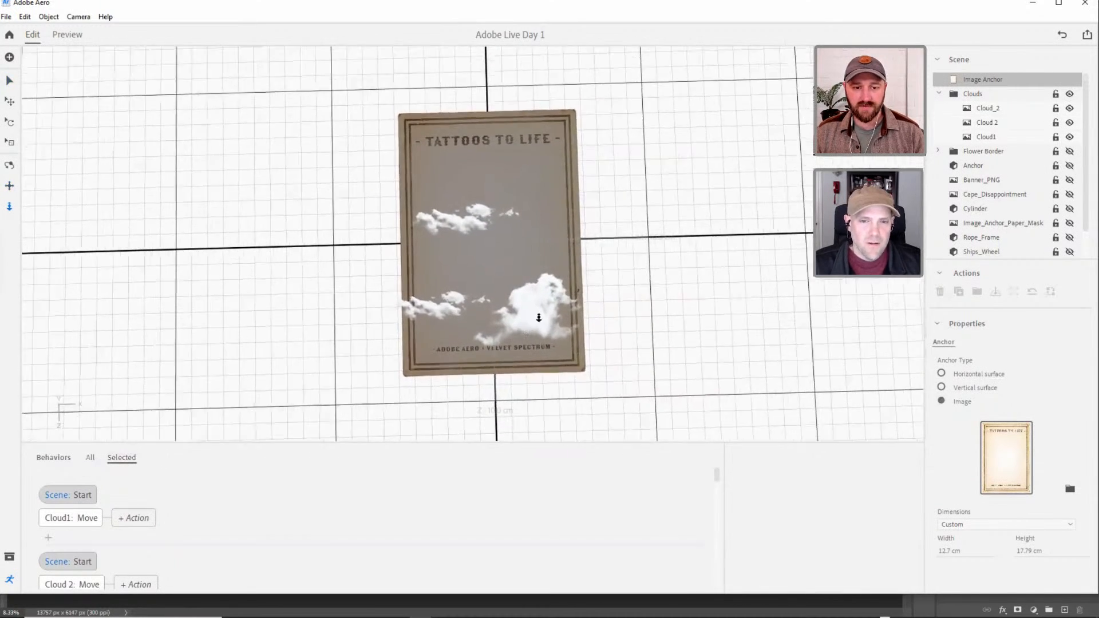
pyautogui.click(989, 122)
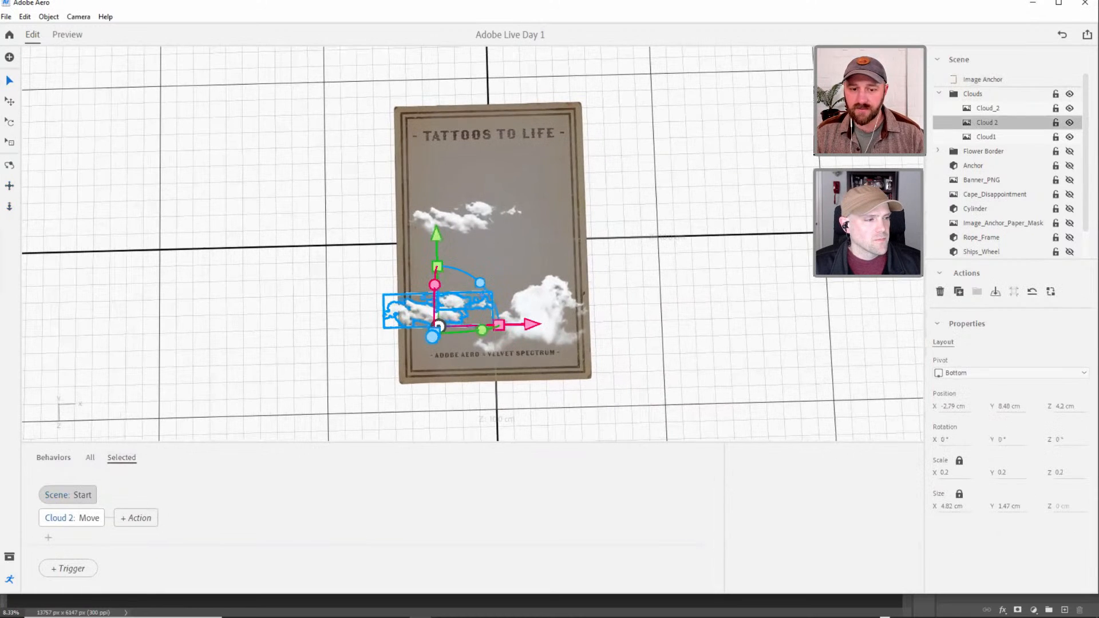
pyautogui.click(979, 110)
pyautogui.doubleClick(980, 109)
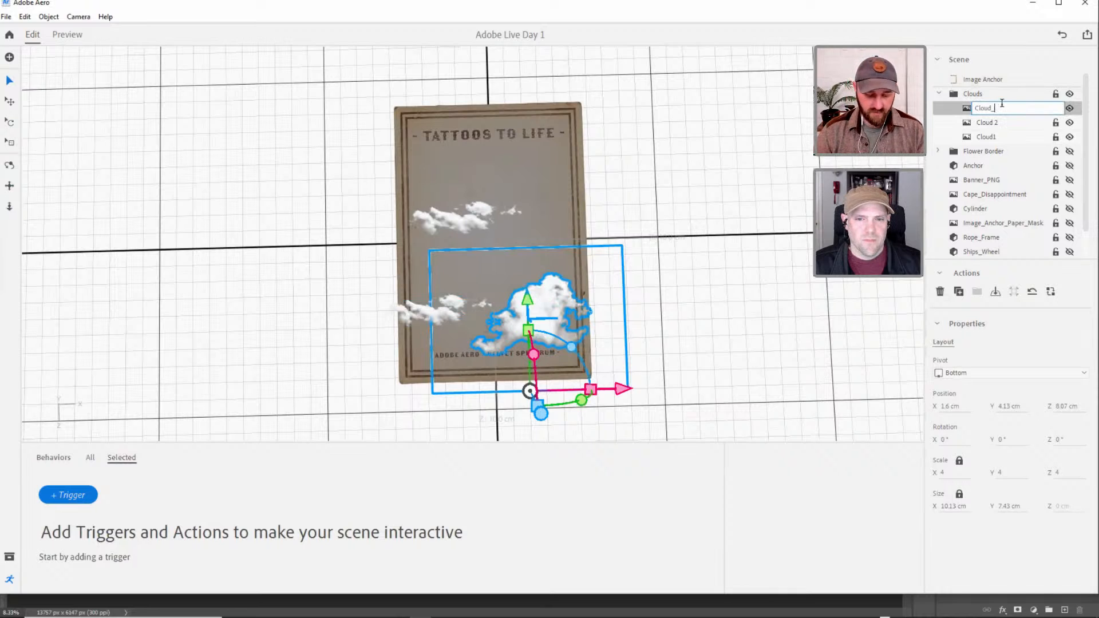
pyautogui.press('BackSpace')
pyautogui.write('3')
pyautogui.press('Return')
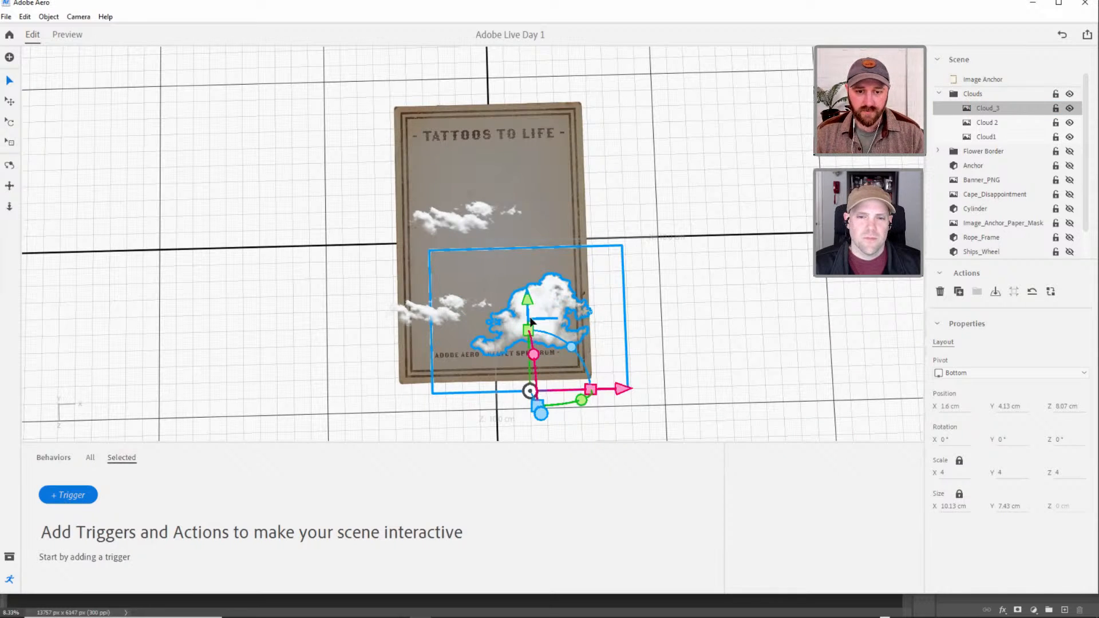
# Scale Cloud_3 down to 2.5 and move it along X to about -0.43 cm.
pyautogui.moveTo(528, 330); pyautogui.dragTo(526, 358)
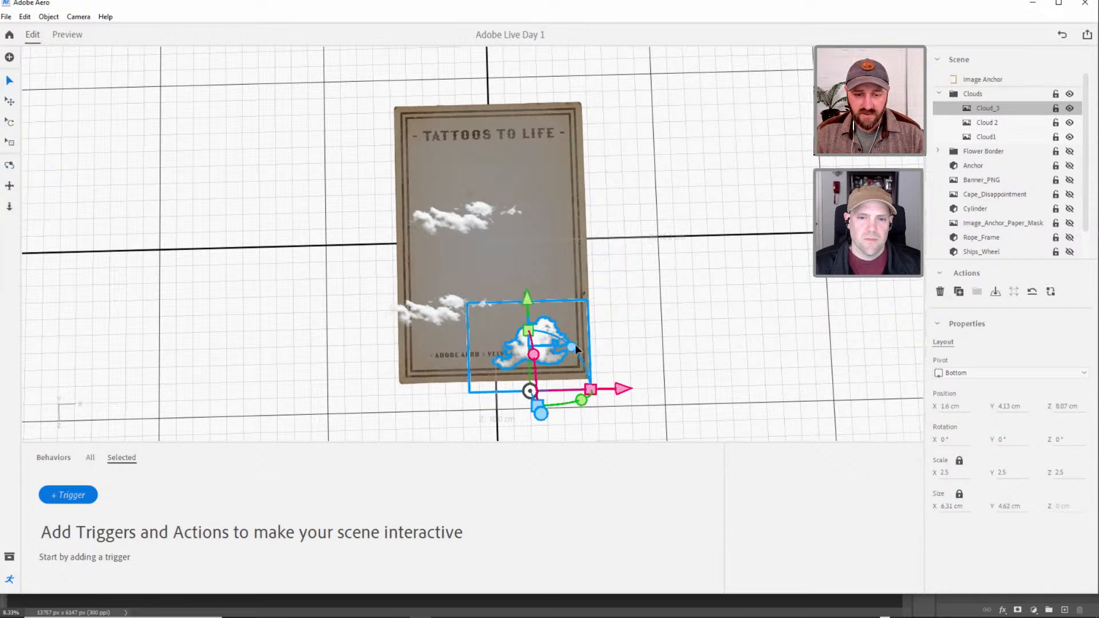
pyautogui.moveTo(575, 349); pyautogui.dragTo(570, 304, button='right')
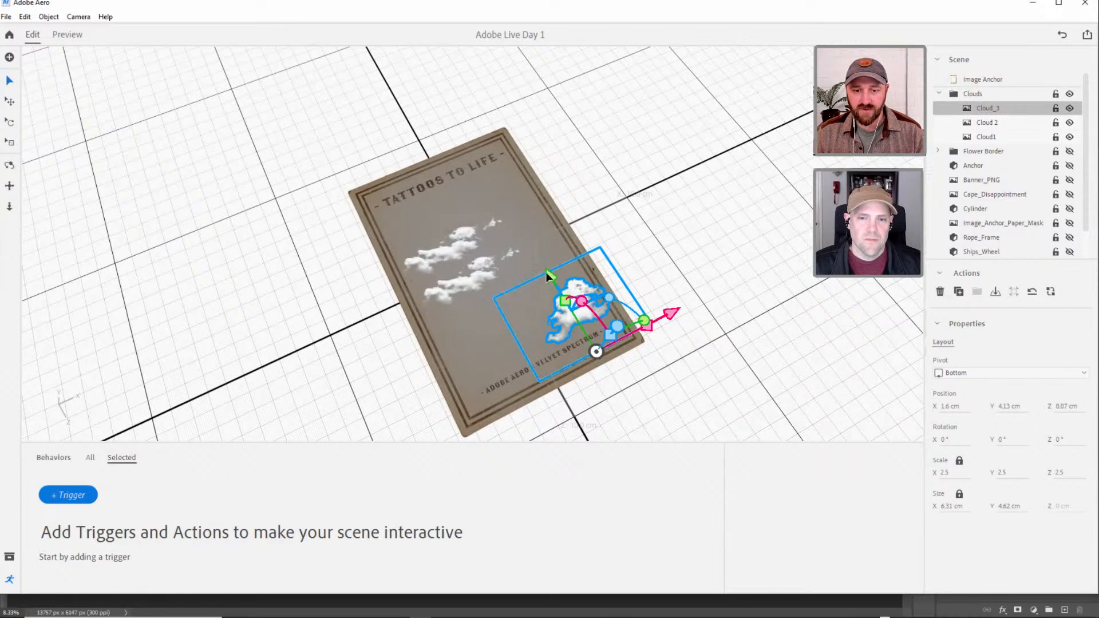
pyautogui.moveTo(619, 331); pyautogui.dragTo(599, 313, button='right')
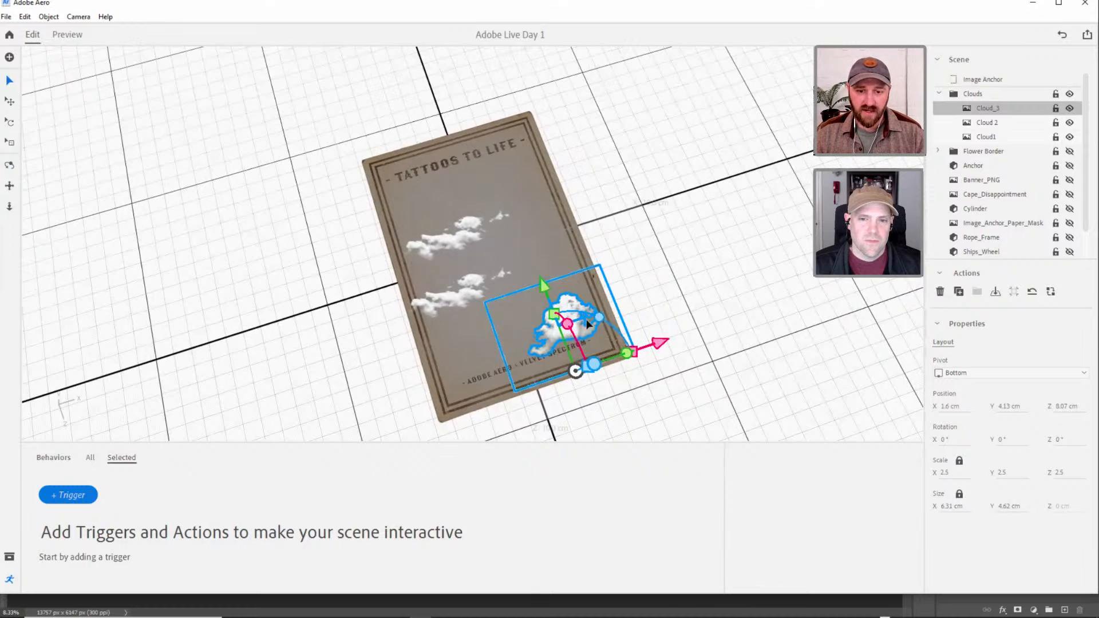
pyautogui.moveTo(658, 348); pyautogui.dragTo(623, 358)
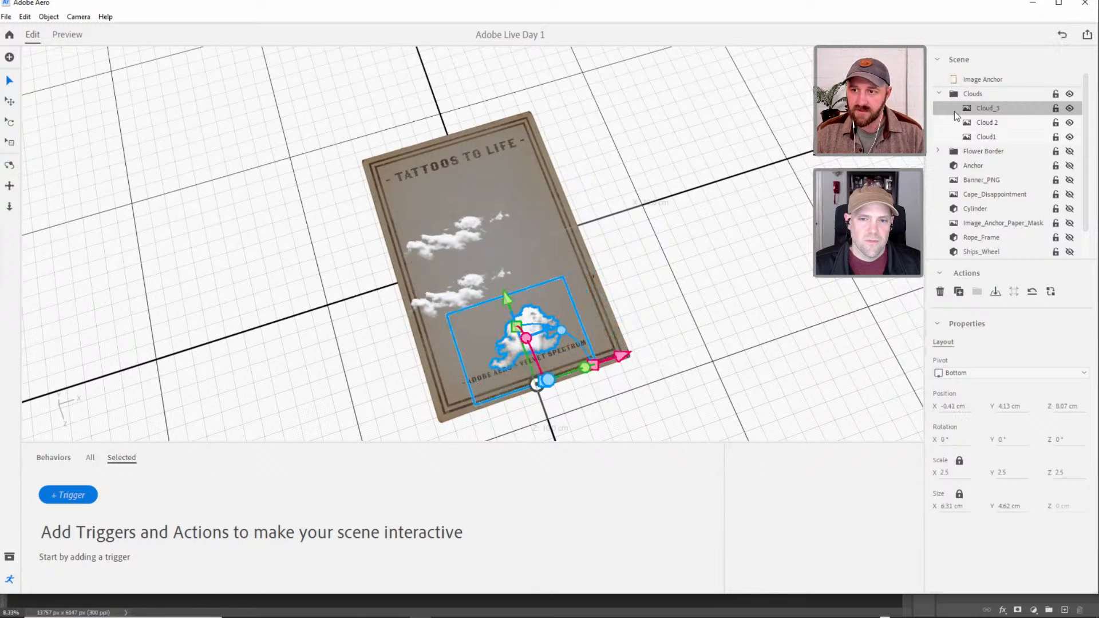
# Add a scene Start trigger with a Move action for Cloud_3.
pyautogui.click(55, 496)
pyautogui.click(57, 499)
pyautogui.click(61, 518)
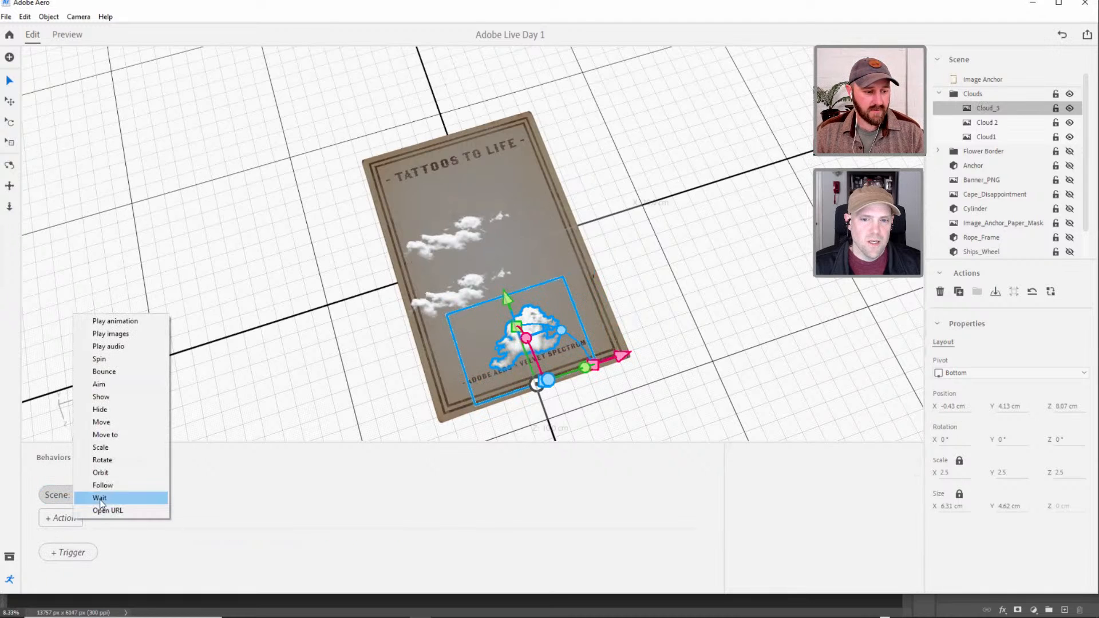
pyautogui.click(102, 422)
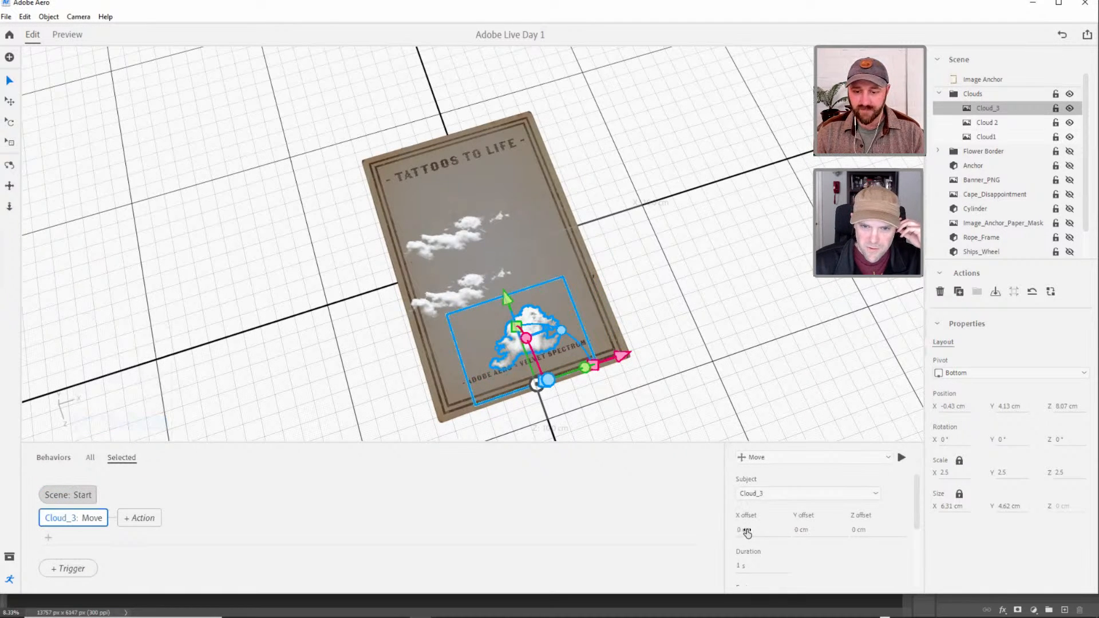
# Set the Cloud_3 Move action's X offset to 1 cm and its duration to 30 s.
pyautogui.moveTo(955, 410); pyautogui.dragTo(957, 410)
pyautogui.click(749, 530)
pyautogui.write('1')
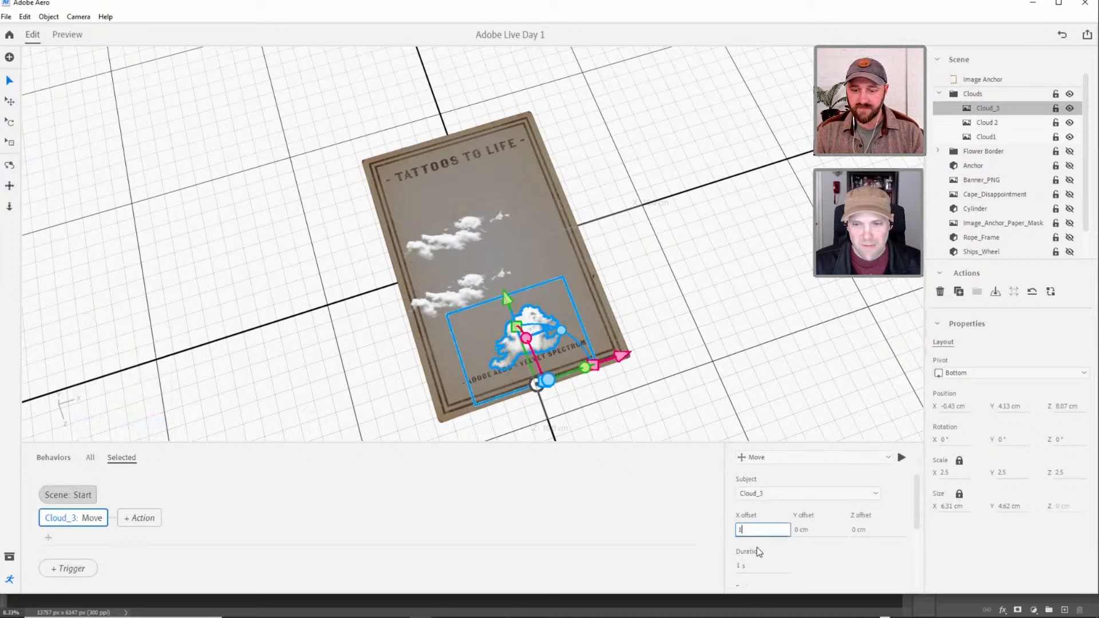
pyautogui.press('Return')
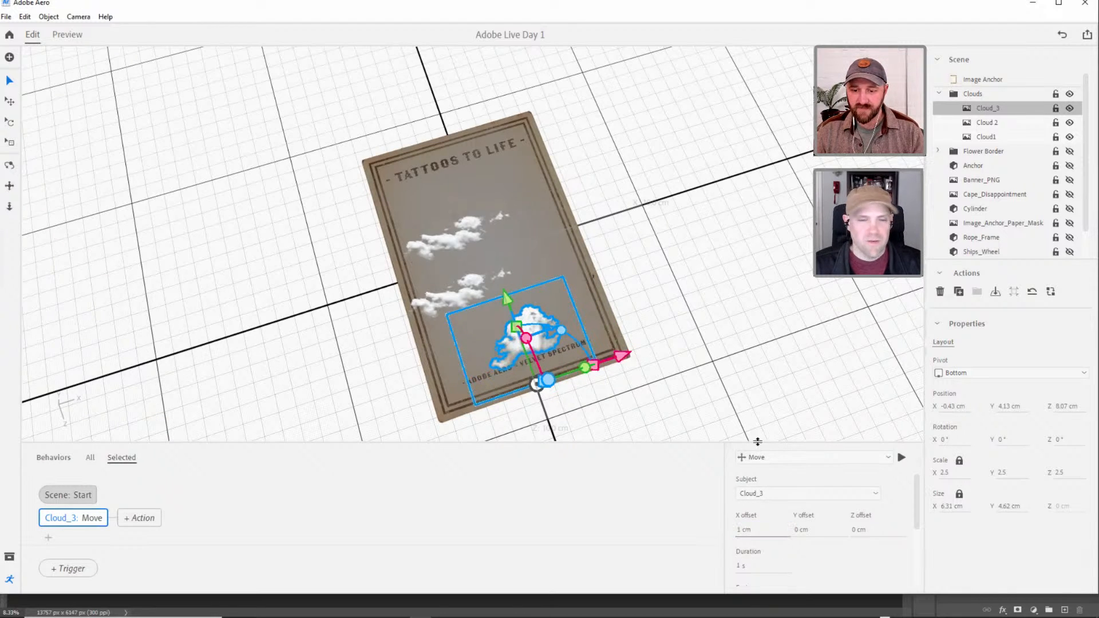
pyautogui.scroll(-2, 916, 506)
pyautogui.click(756, 531)
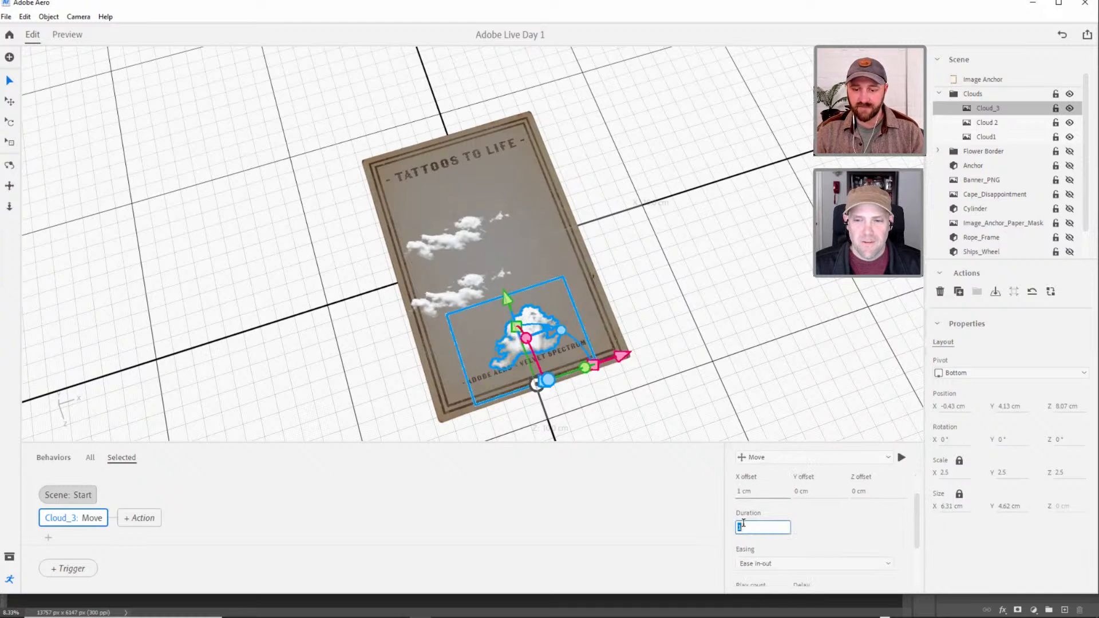
pyautogui.press('Tab')
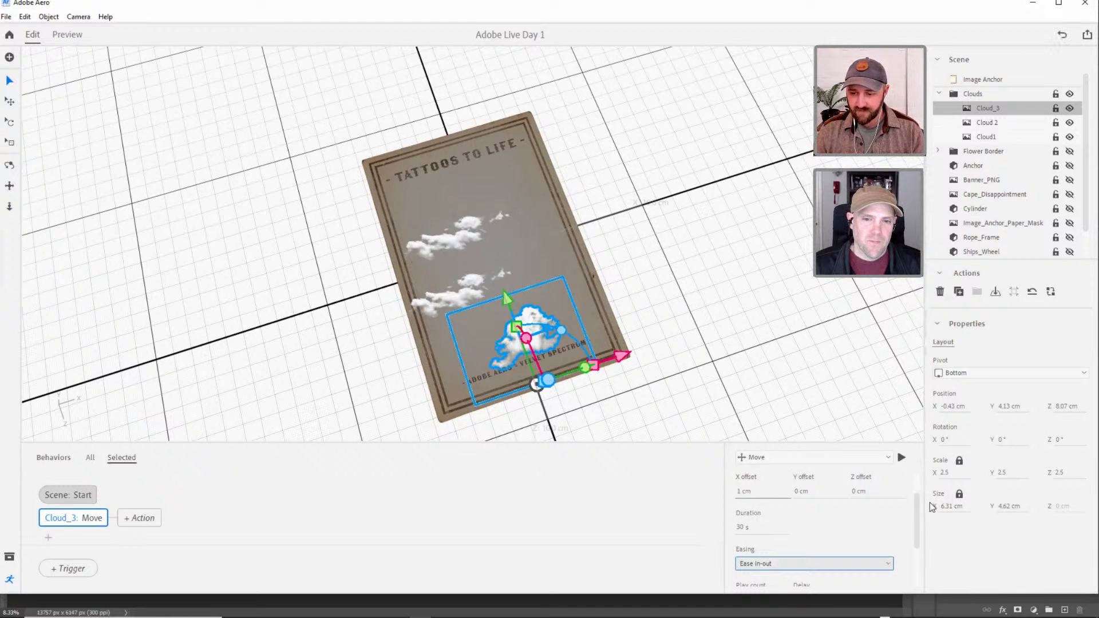
# Set the Cloud_3 Move action's easing to Linear and its play count to 2.
pyautogui.scroll(-2, 919, 537)
pyautogui.click(790, 500)
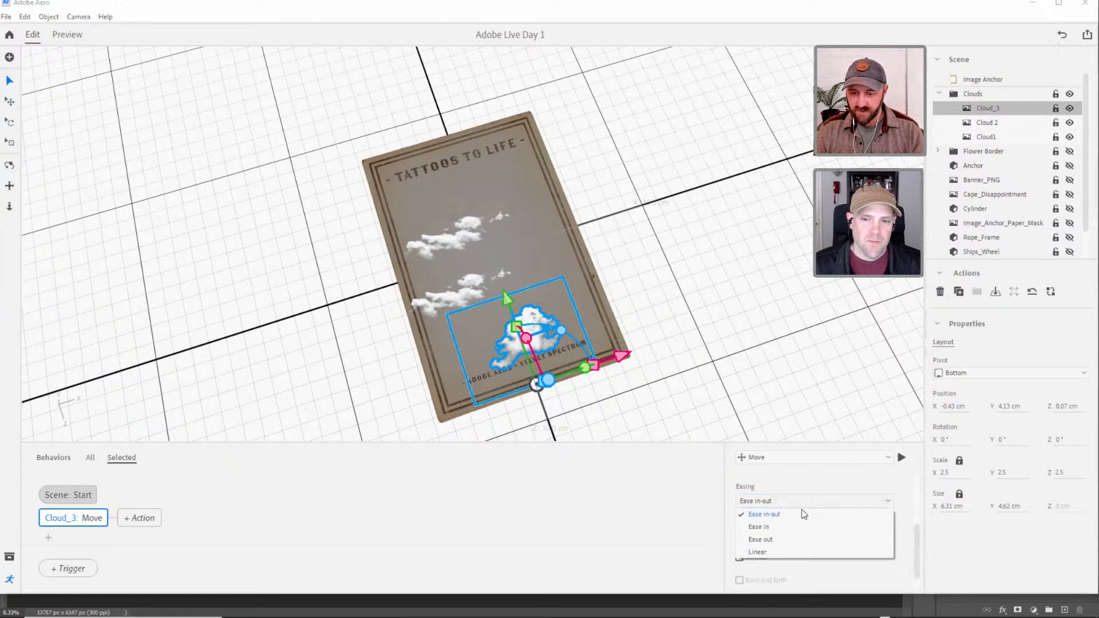
pyautogui.click(788, 552)
pyautogui.scroll(-1, 909, 533)
pyautogui.click(740, 521)
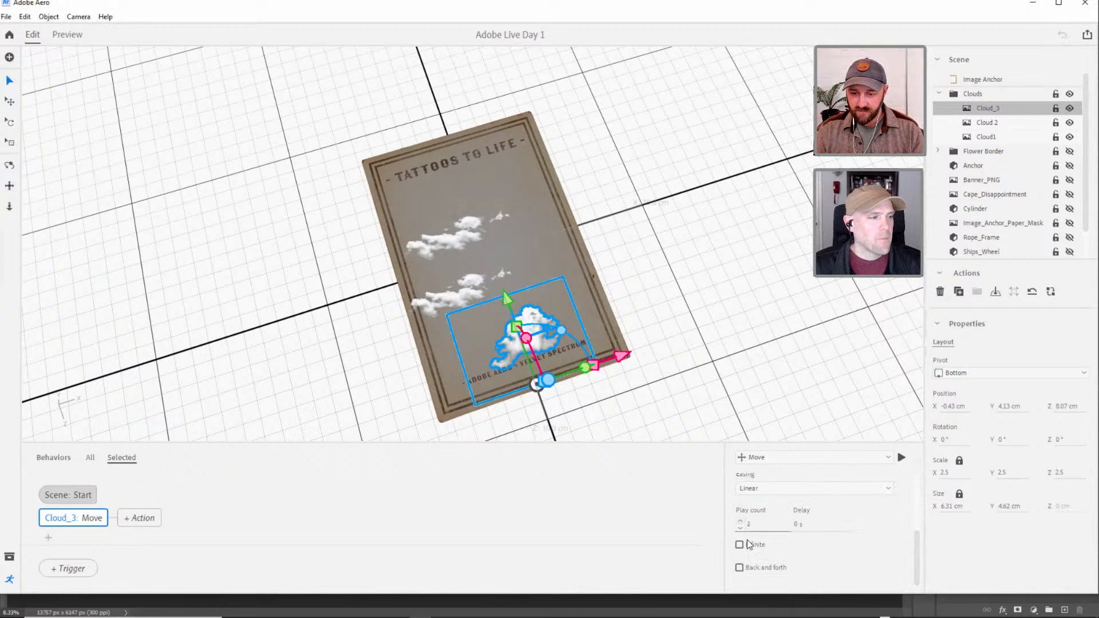
# Preview the scene and examine how Cloud_3 moves in front of the anchor.
pyautogui.click(67, 35)
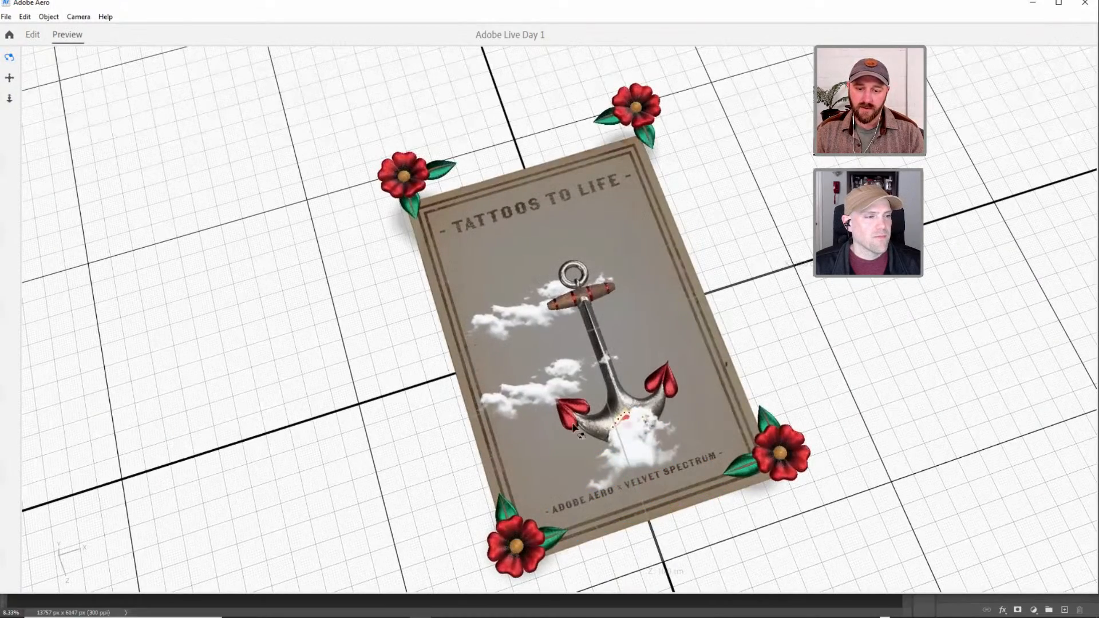
pyautogui.moveTo(578, 422); pyautogui.dragTo(605, 443)
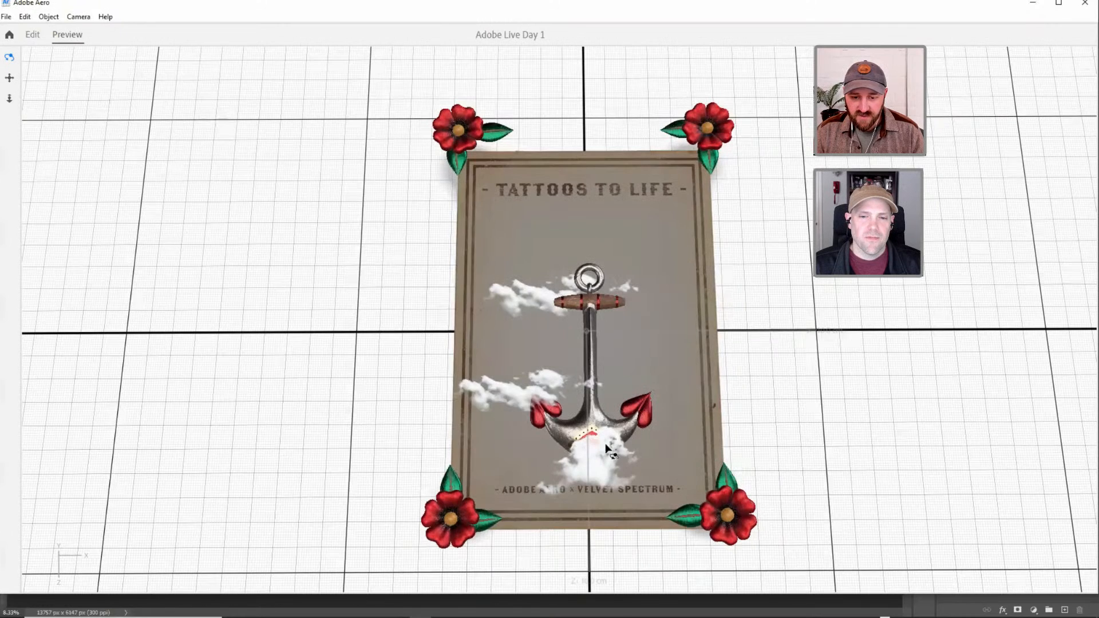
pyautogui.click(34, 37)
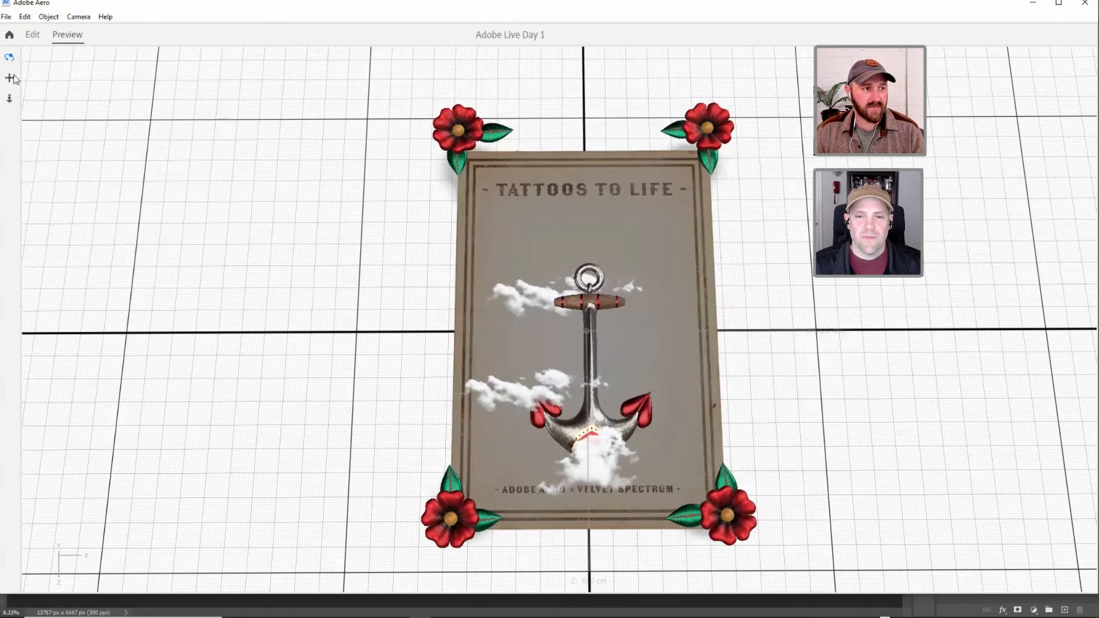
# Set the Cloud_3 Move action's X offset to 3 cm and preview the scene again.
pyautogui.click(743, 530)
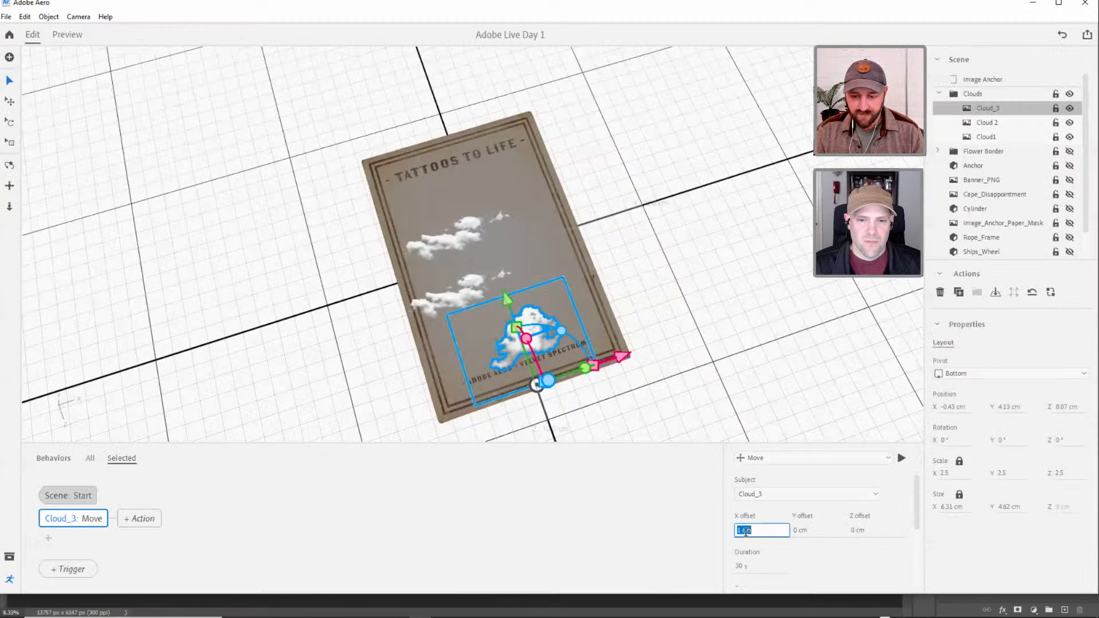
pyautogui.write('3')
pyautogui.click(813, 565)
pyautogui.click(71, 38)
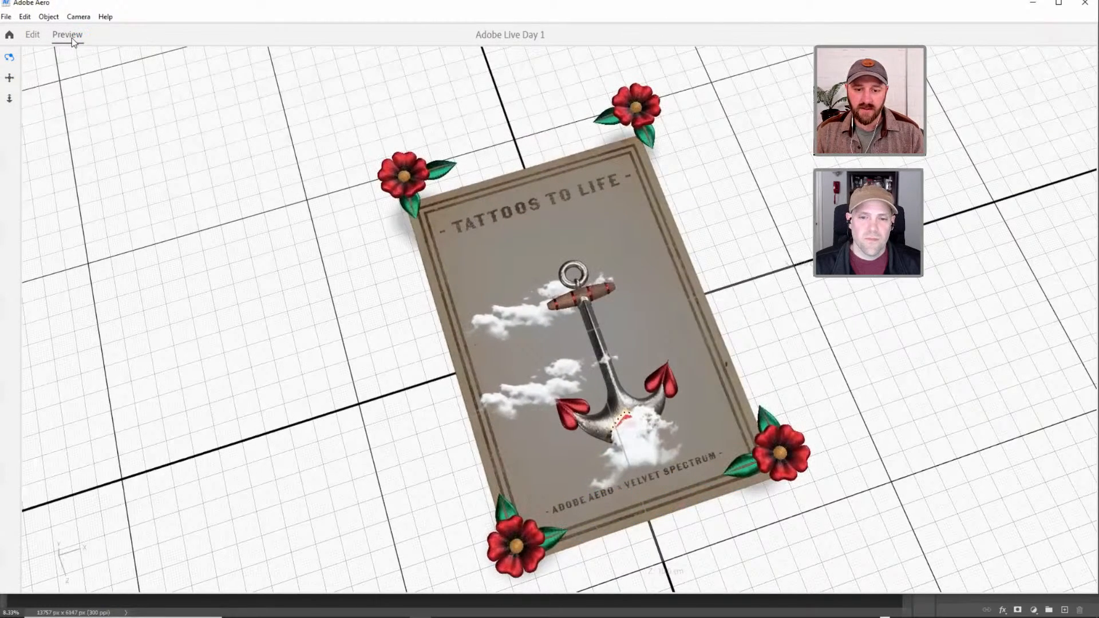
pyautogui.click(33, 35)
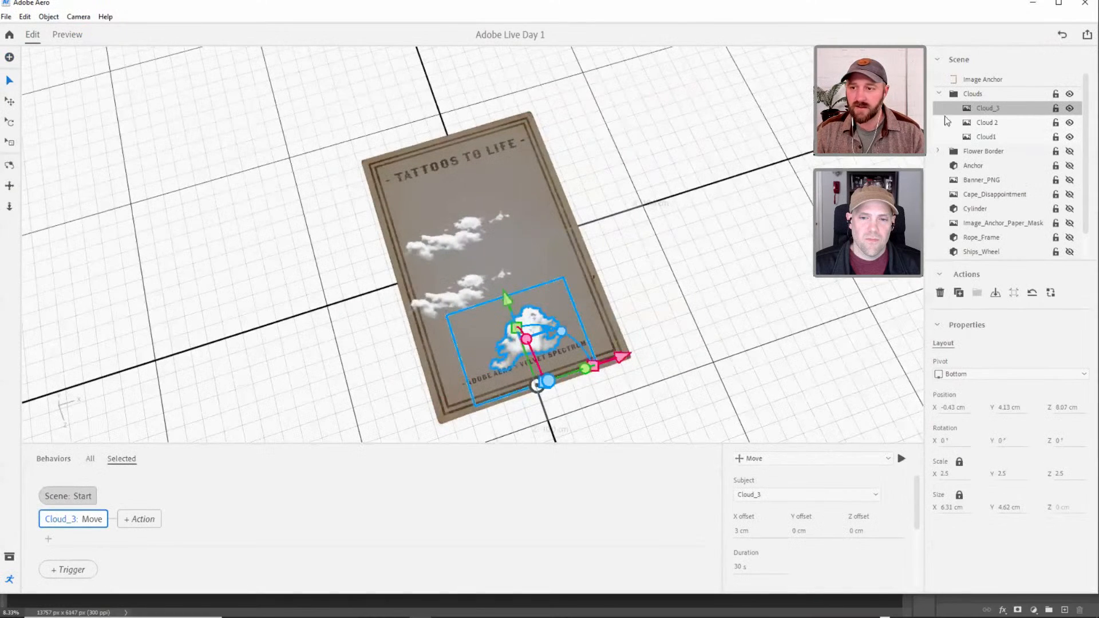
# Collapse the Clouds group and select Image_Anchor_Paper_Mask, toggling its visibility on and back off.
pyautogui.click(940, 94)
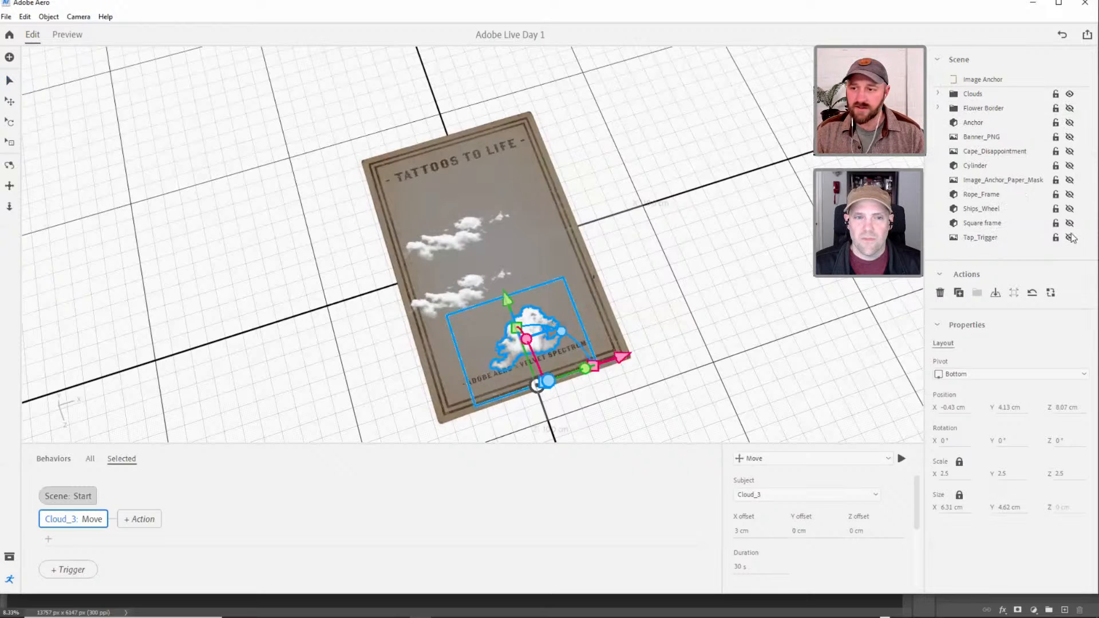
pyautogui.click(980, 182)
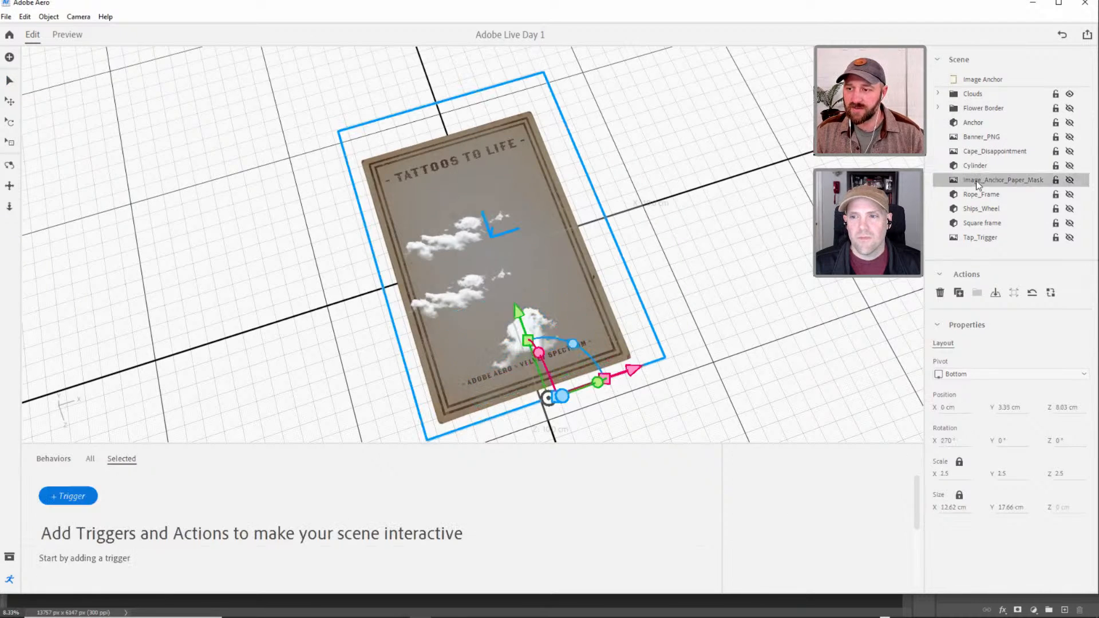
pyautogui.click(1069, 181)
pyautogui.click(1069, 180)
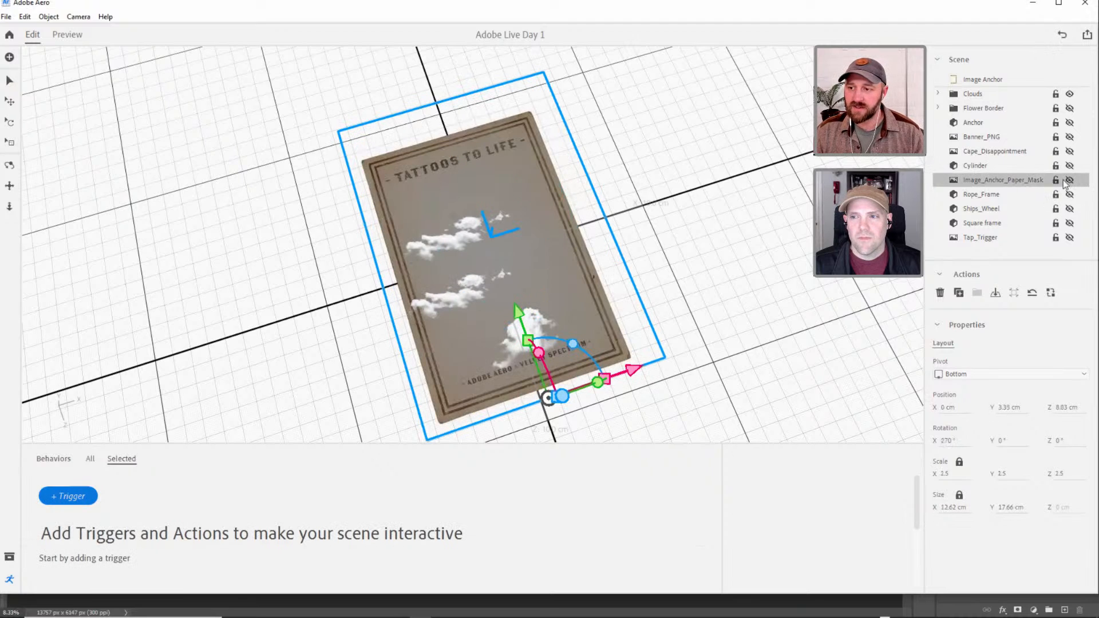
# Add a scene Start trigger to Image_Anchor_Paper_Mask with a Show action.
pyautogui.click(78, 492)
pyautogui.click(98, 503)
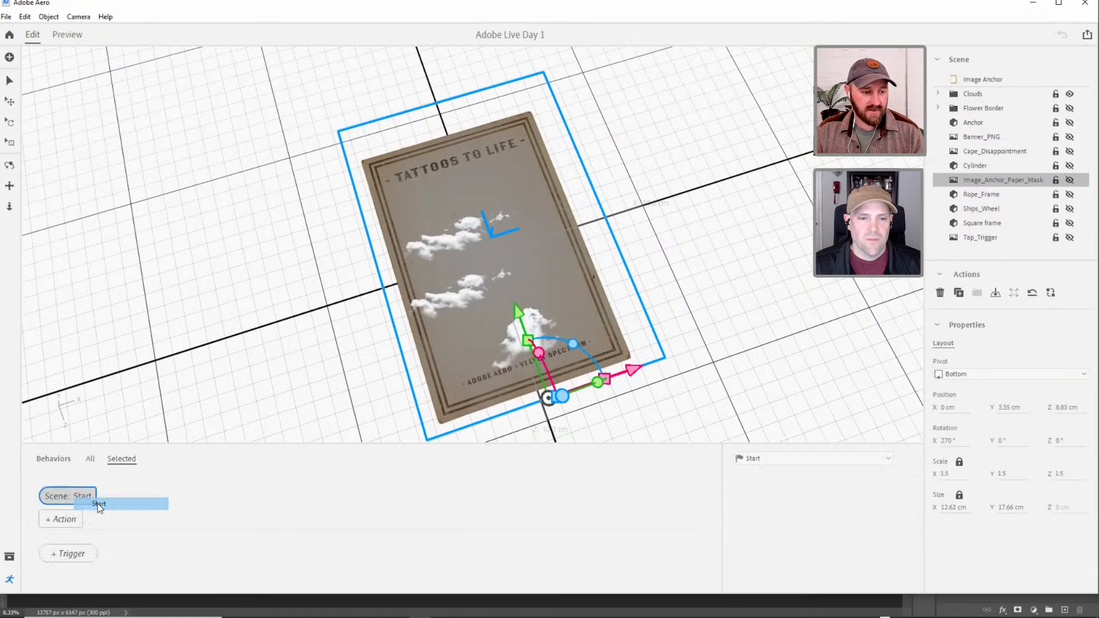
pyautogui.click(64, 519)
pyautogui.click(97, 395)
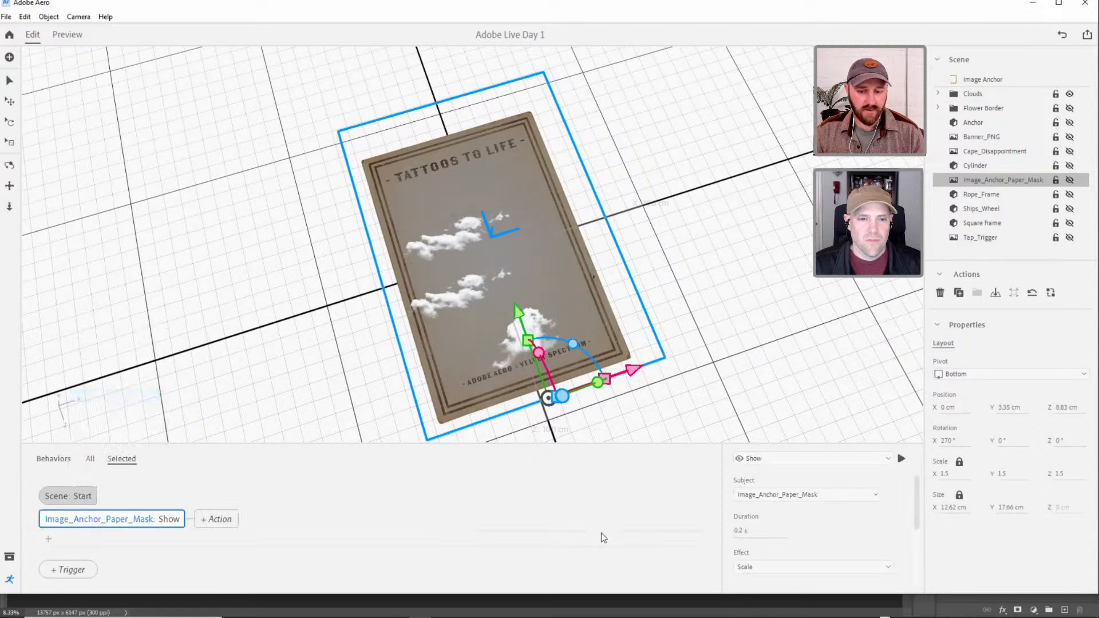
# Set the Image_Anchor_Paper_Mask Show action to a 0.5 s duration with the Fade effect, and preview the scene.
pyautogui.click(741, 532)
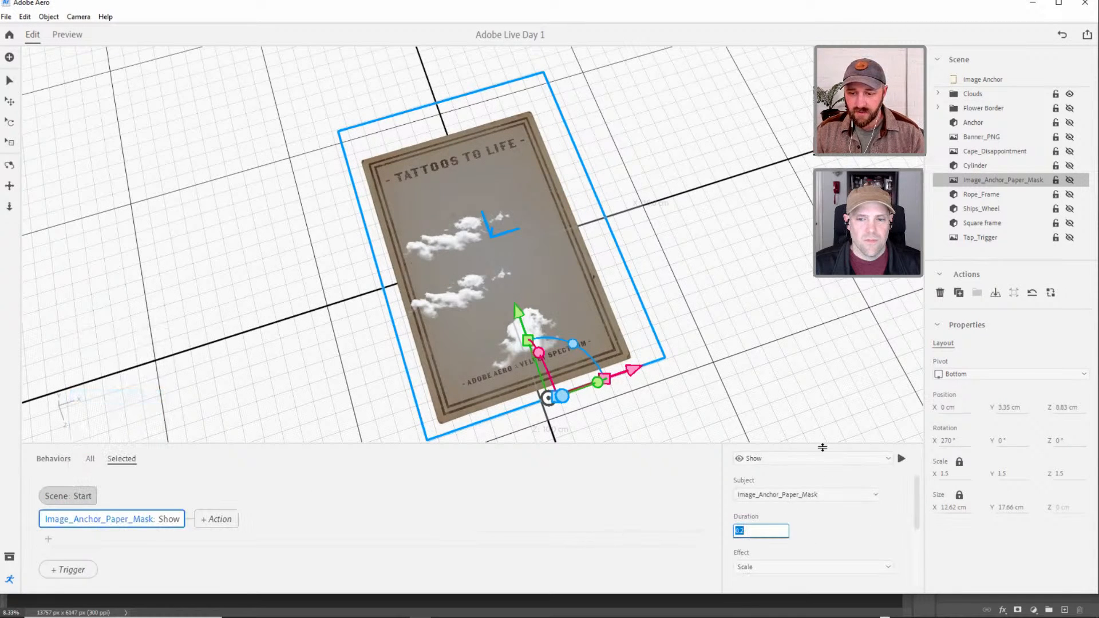
pyautogui.moveTo(822, 447); pyautogui.dragTo(819, 414)
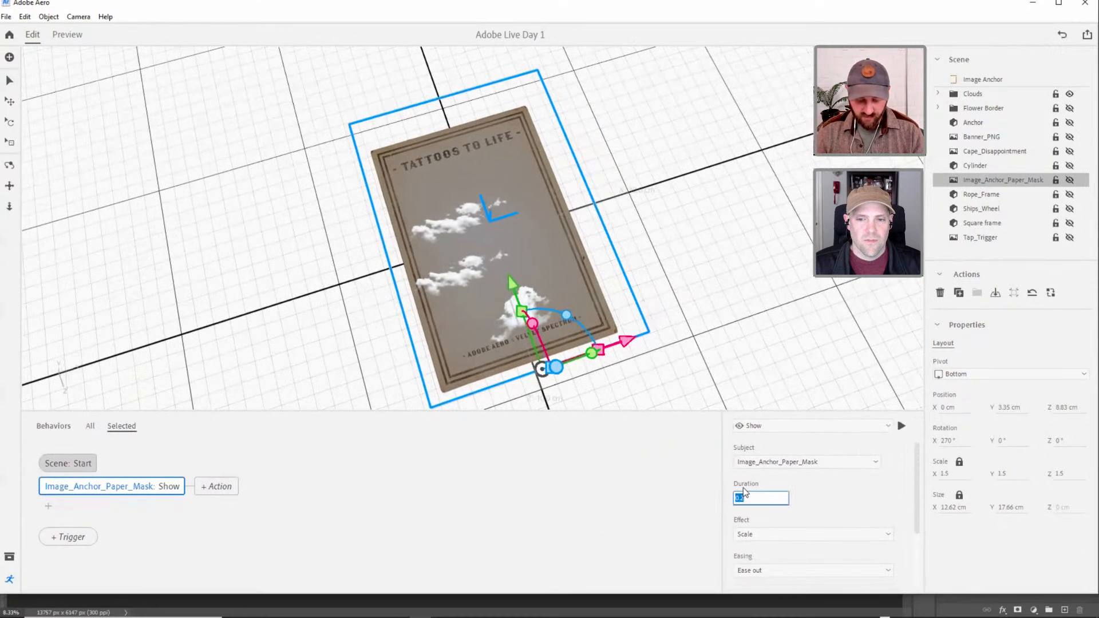
pyautogui.write('0.5')
pyautogui.press('Return')
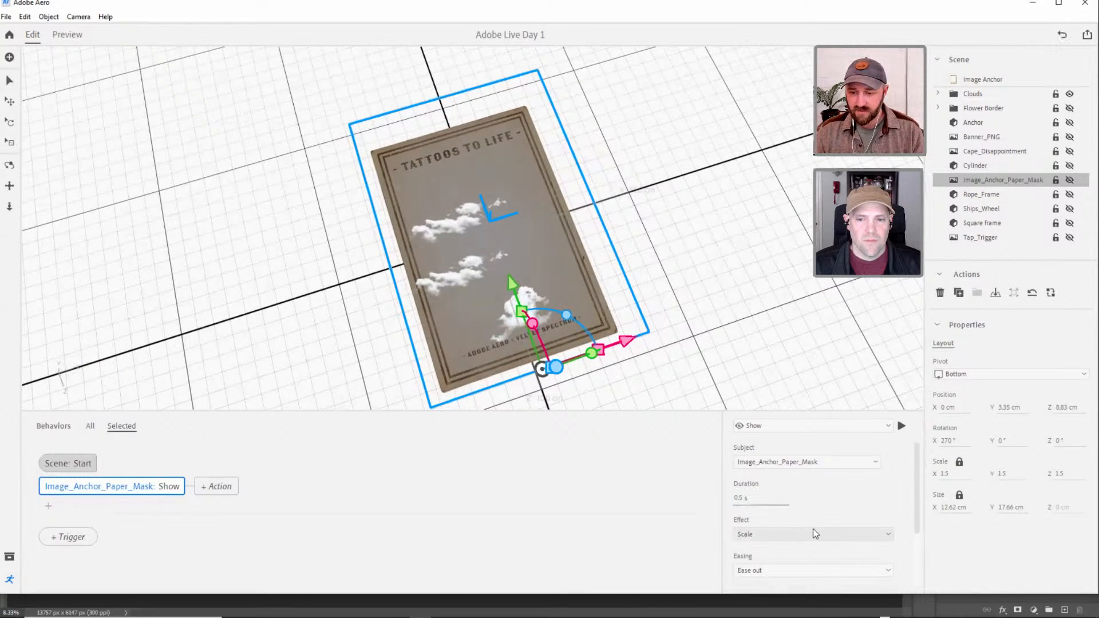
pyautogui.scroll(-1, 916, 494)
pyautogui.click(777, 487)
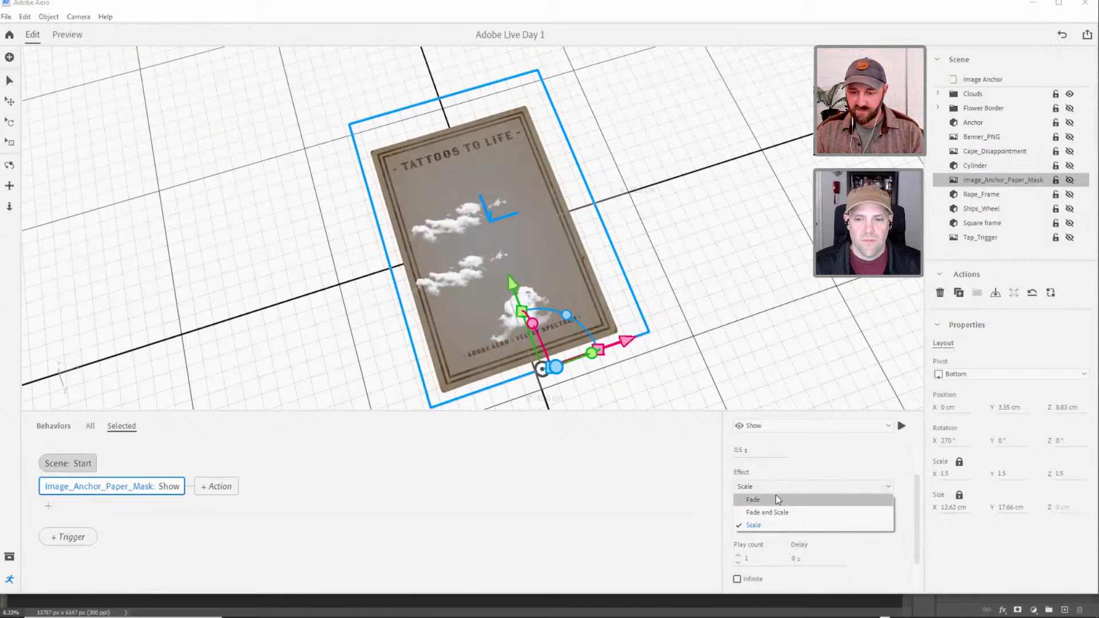
pyautogui.click(776, 499)
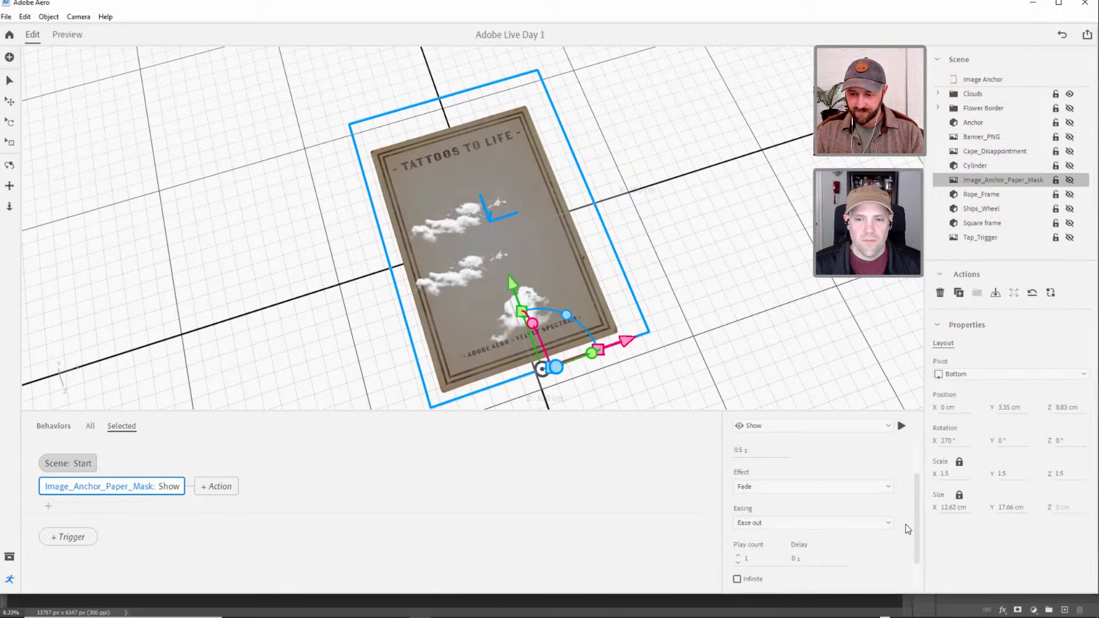
pyautogui.scroll(-1, 912, 531)
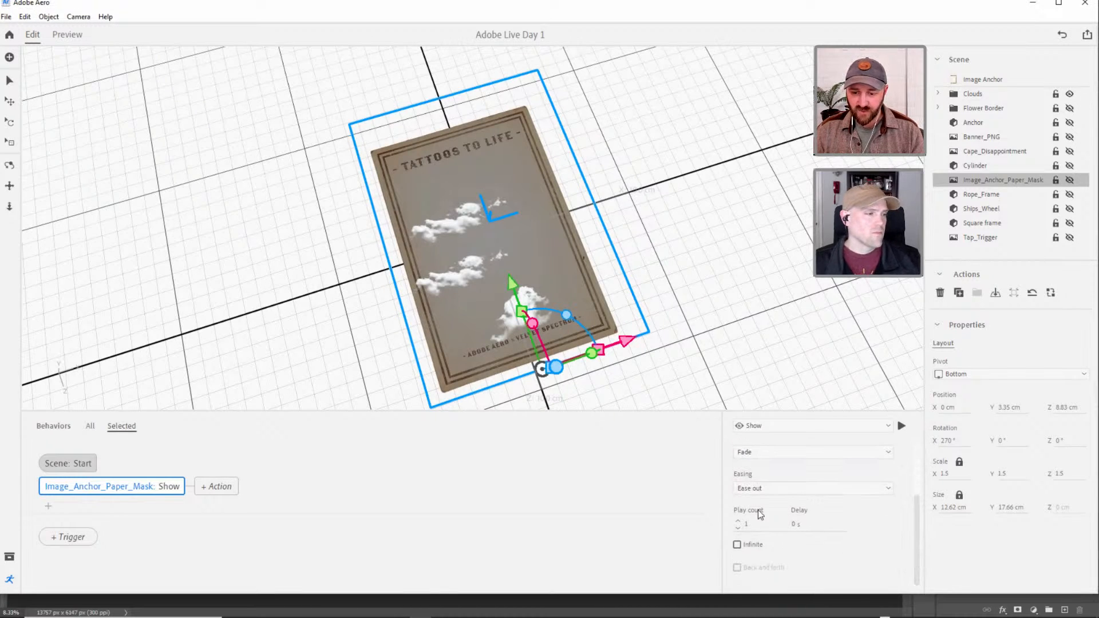
pyautogui.click(69, 36)
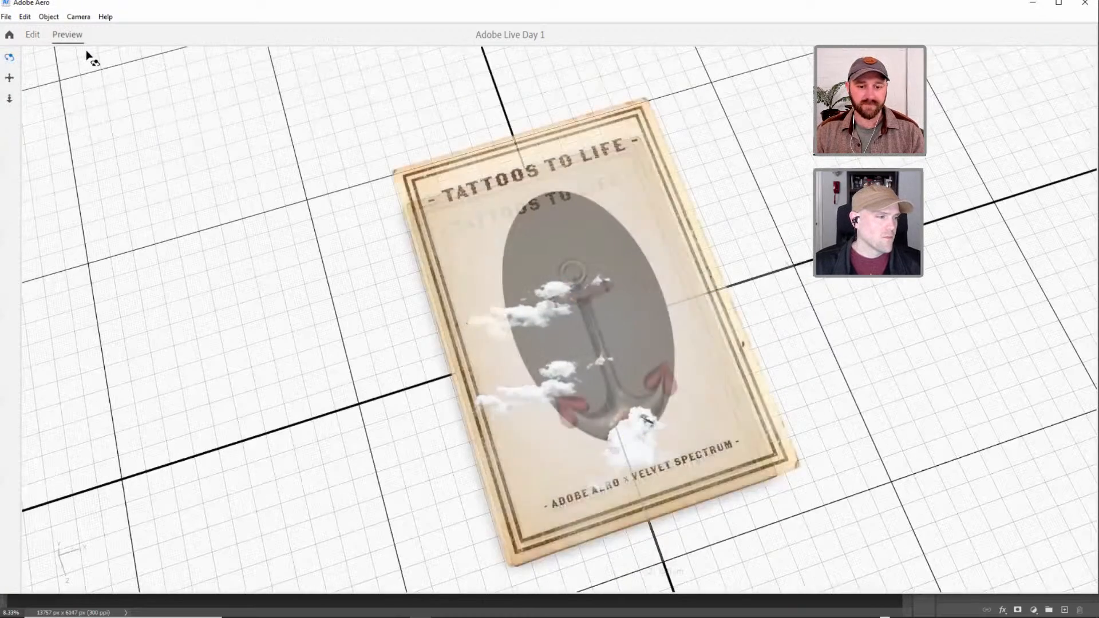
pyautogui.click(33, 35)
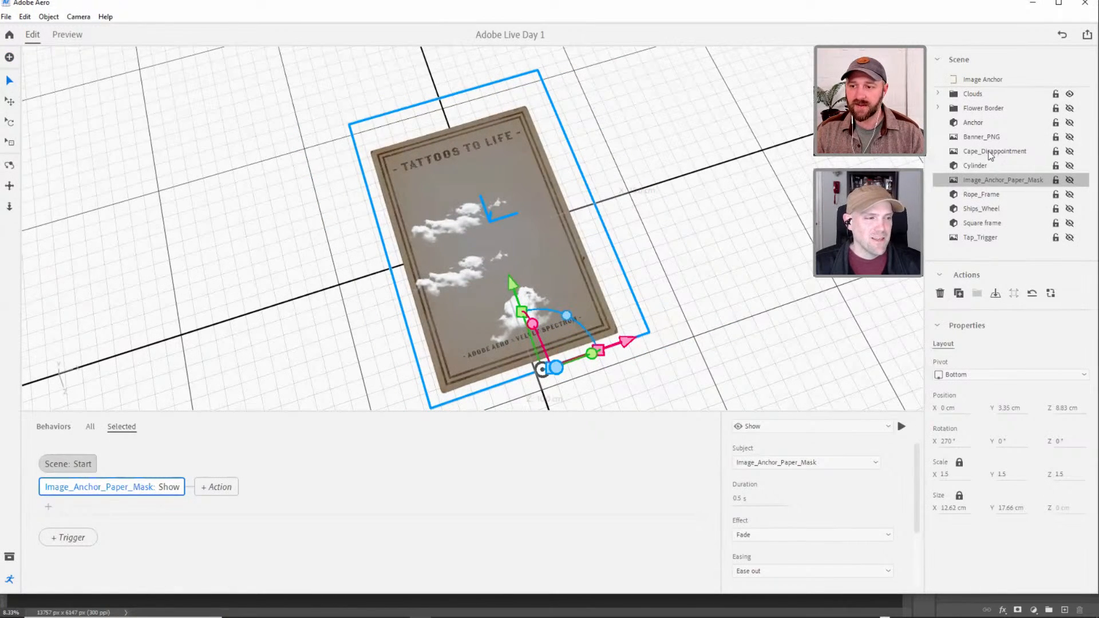
# Add a Show action to Cape_Disappointment's Start trigger and place it before the Move and Rotate actions.
pyautogui.click(993, 151)
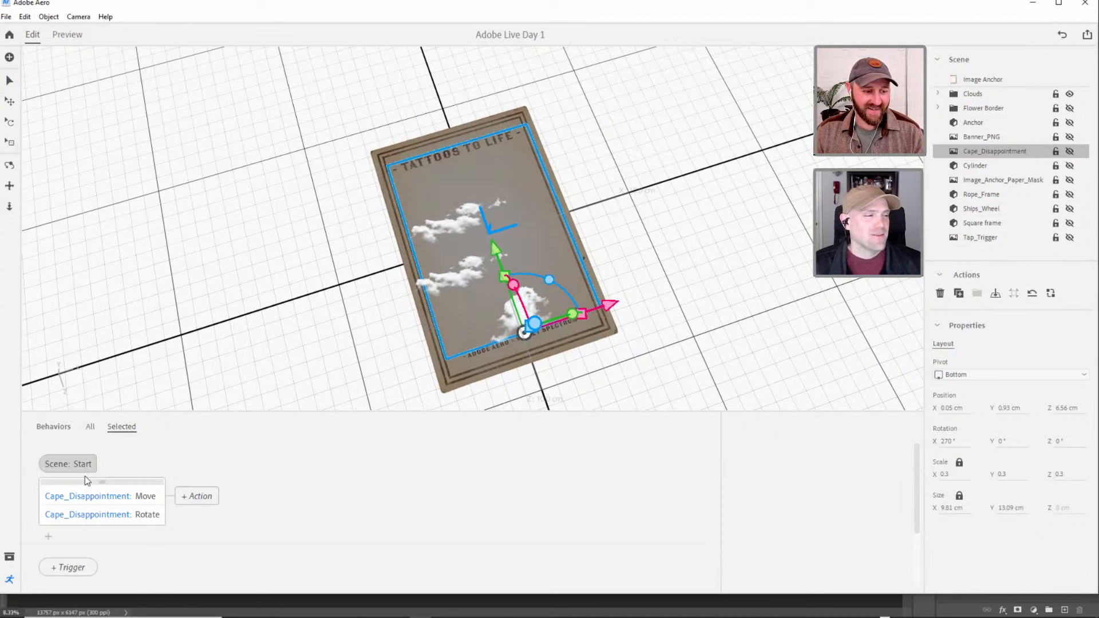
pyautogui.moveTo(176, 411); pyautogui.dragTo(176, 397)
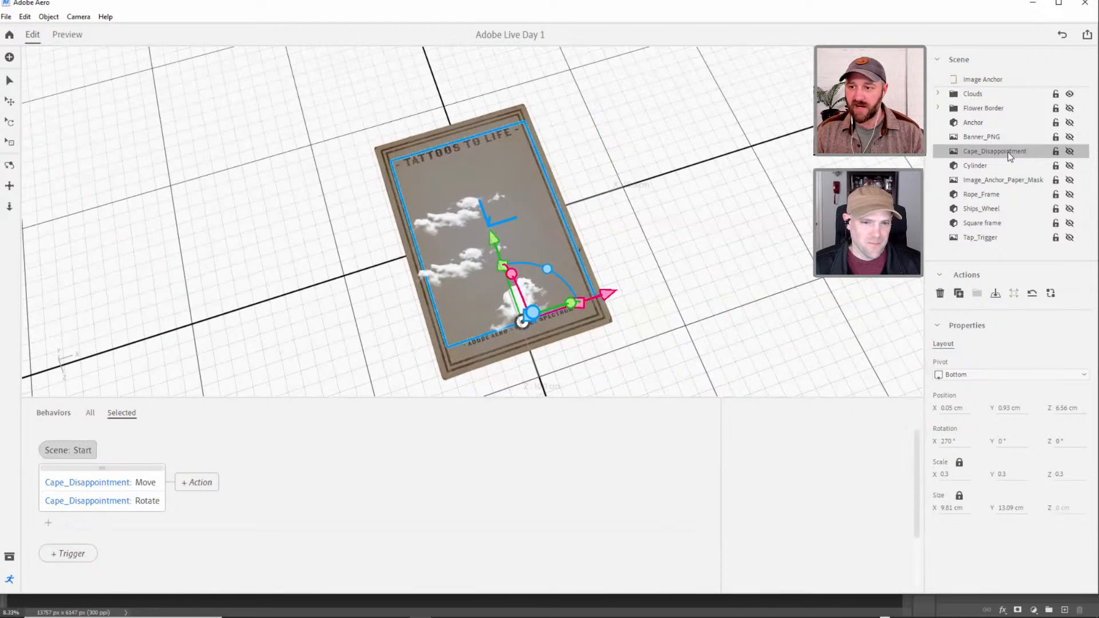
pyautogui.click(50, 523)
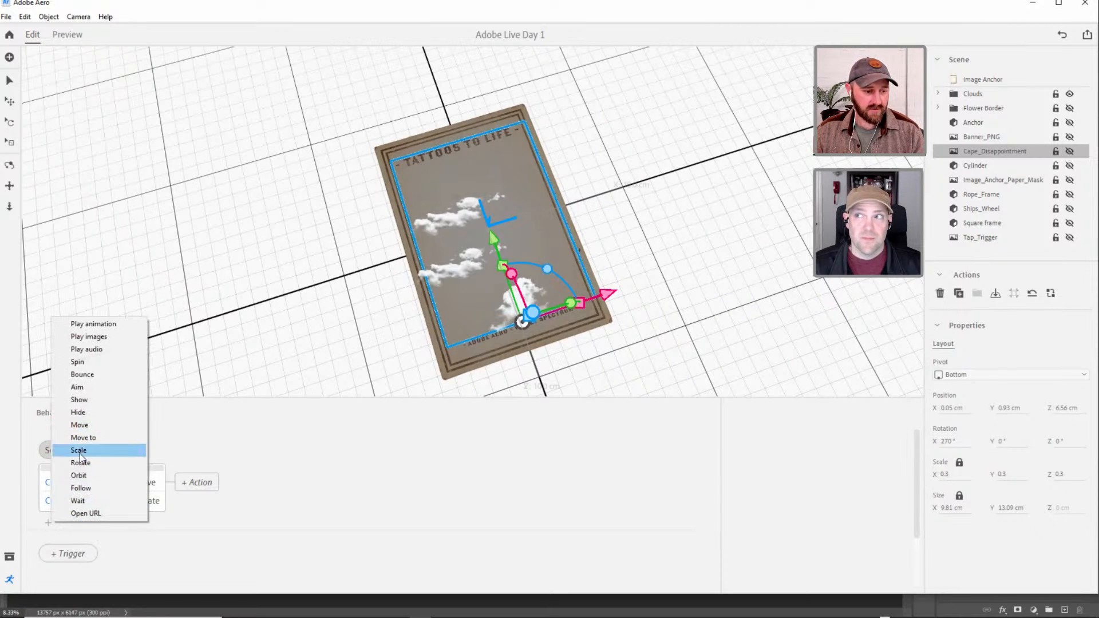
pyautogui.click(79, 400)
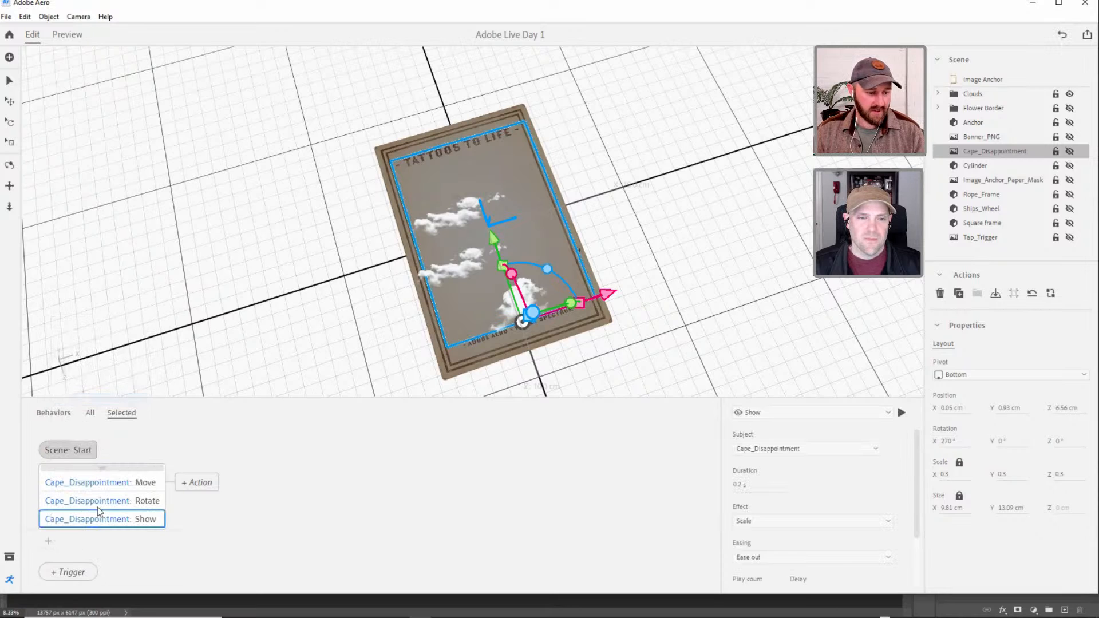
pyautogui.moveTo(73, 519); pyautogui.dragTo(90, 492)
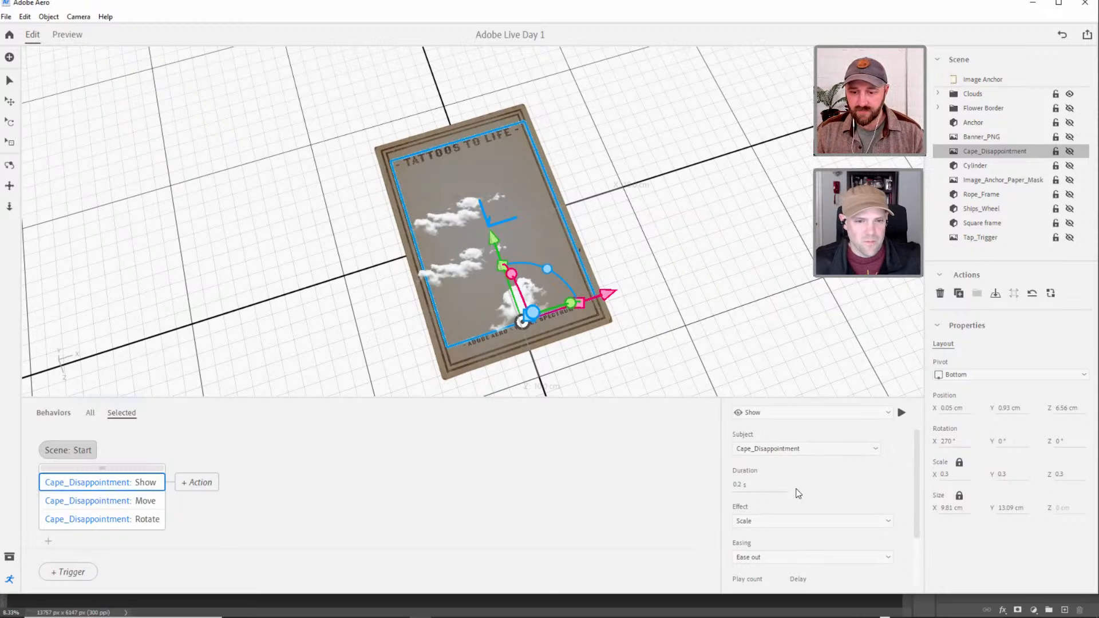
# Set the Cape_Disappointment Show action's delay to 0.3 s and its effect to Fade.
pyautogui.click(754, 486)
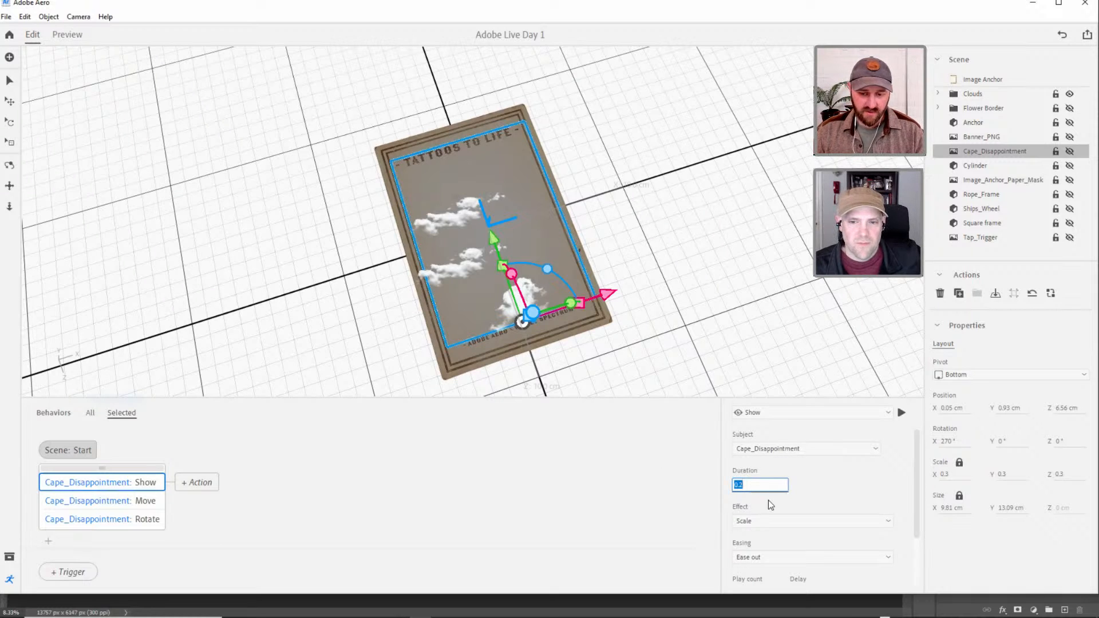
pyautogui.moveTo(917, 497); pyautogui.dragTo(917, 526)
pyautogui.click(821, 554)
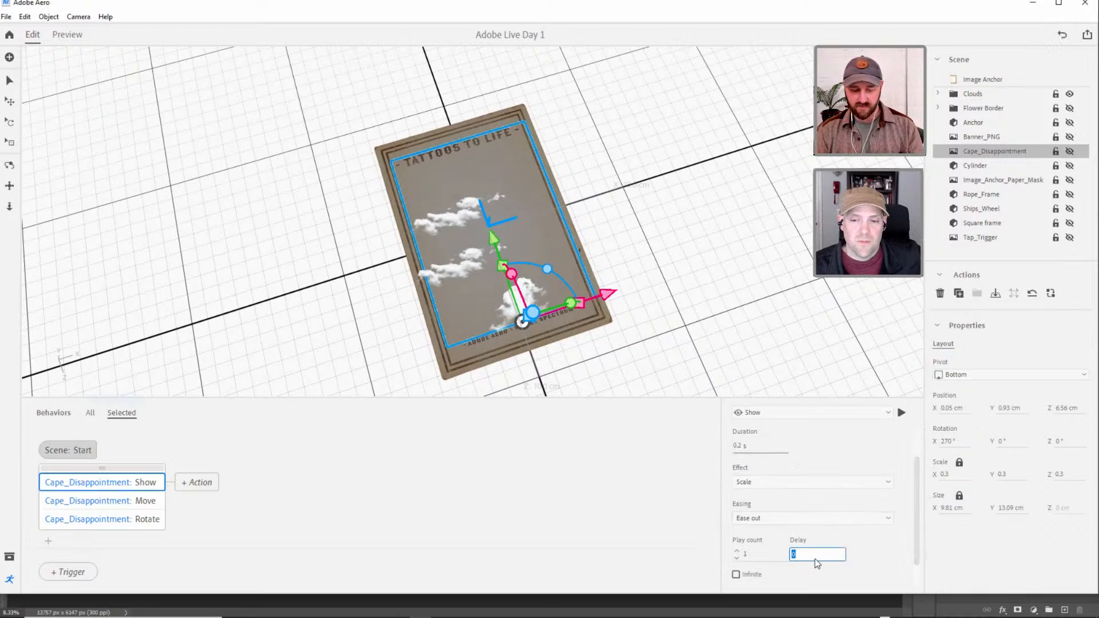
pyautogui.write('0.3')
pyautogui.press('Return')
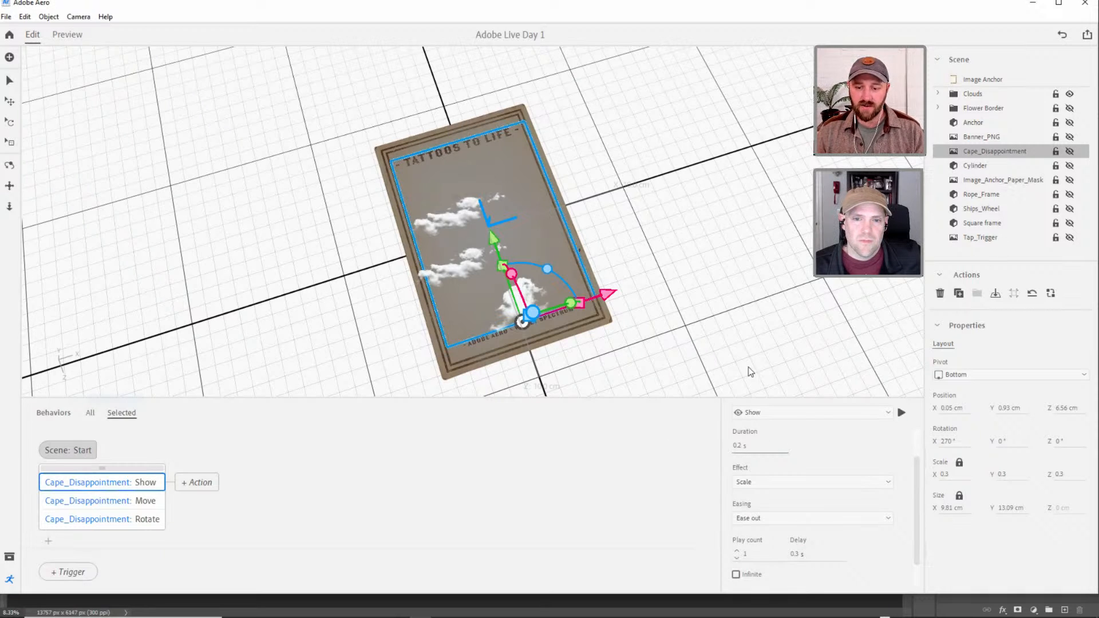
pyautogui.click(758, 483)
pyautogui.click(775, 491)
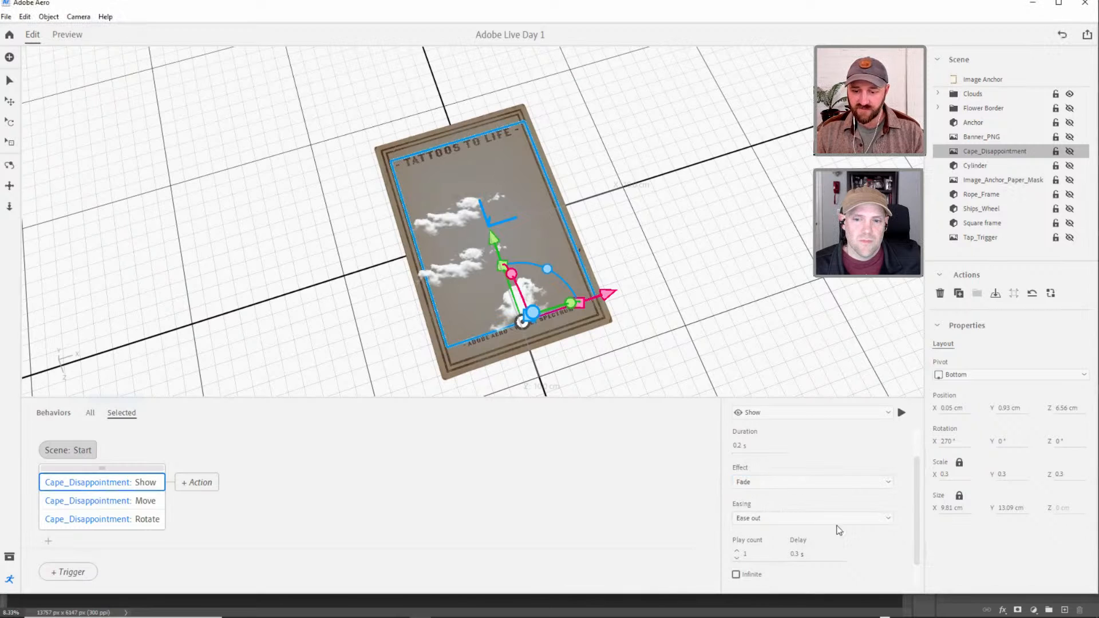
pyautogui.scroll(-1, 916, 515)
pyautogui.scroll(3, 882, 452)
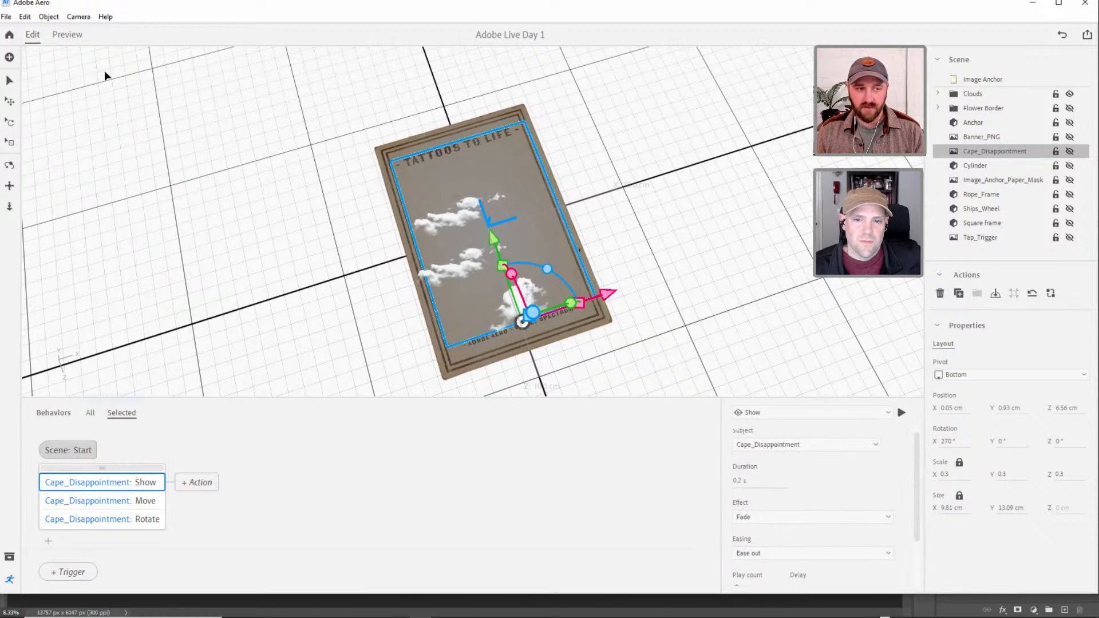
# Preview the scene to check how the Cape_Disappointment background appears, and return to editing with that image deselected.
pyautogui.click(67, 35)
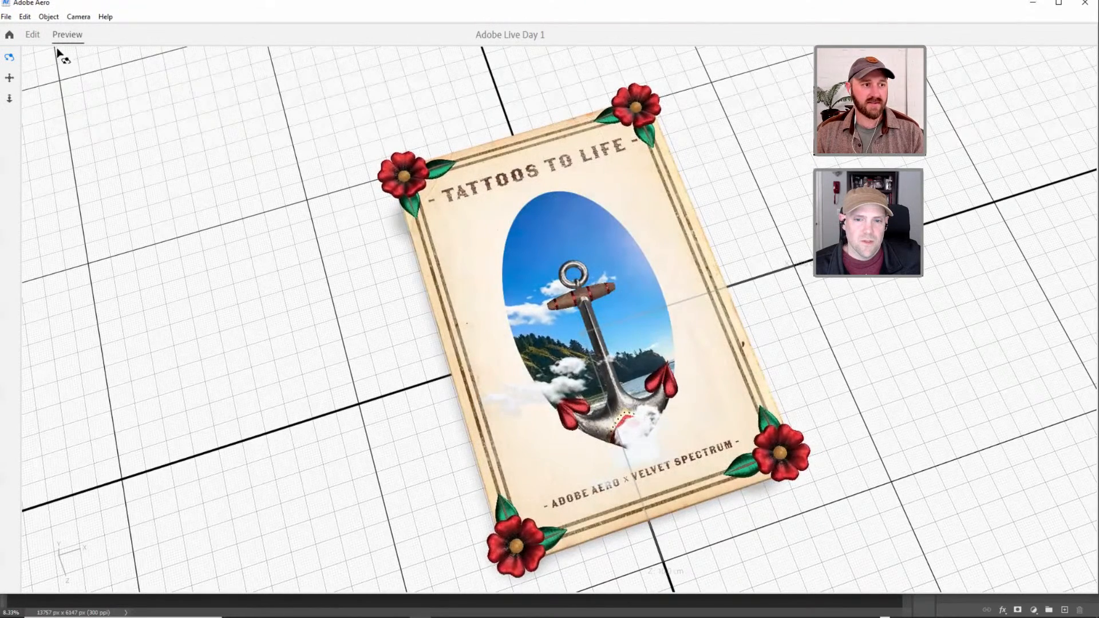
pyautogui.click(33, 34)
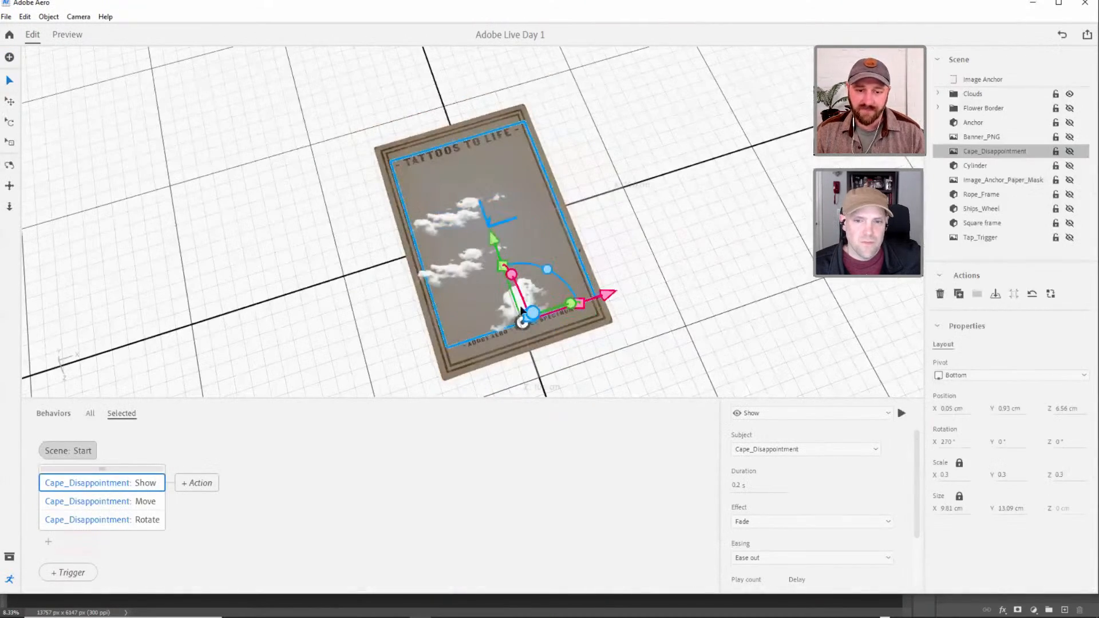
pyautogui.click(597, 318)
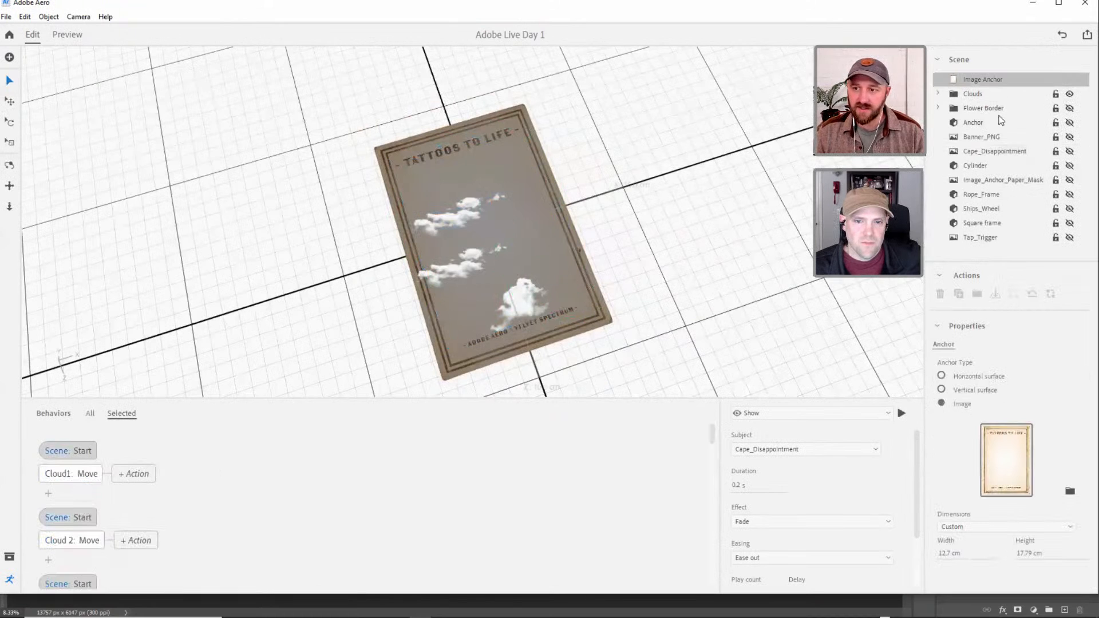
# Switch to Photoshop and quick-export the 70% opacity cloud as a PNG, overwriting Cloud_2 in the VELVET SPECTRUM ADOBE LIVE folder.
pyautogui.hotkey('alt', 'Tab')
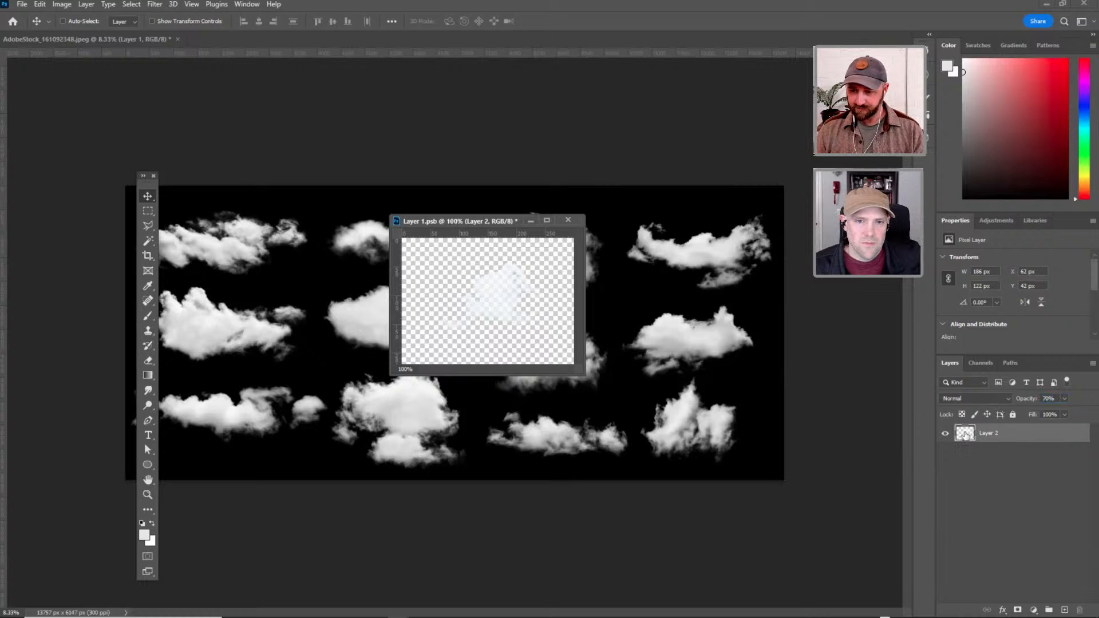
pyautogui.click(21, 4)
pyautogui.moveTo(63, 181)
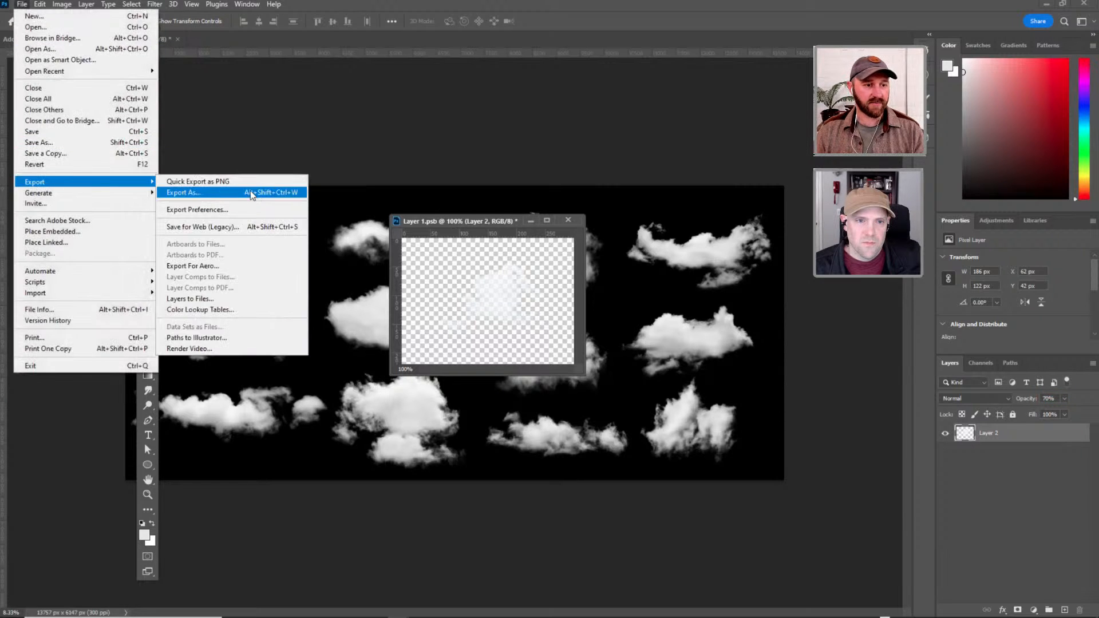
pyautogui.click(241, 182)
pyautogui.click(401, 220)
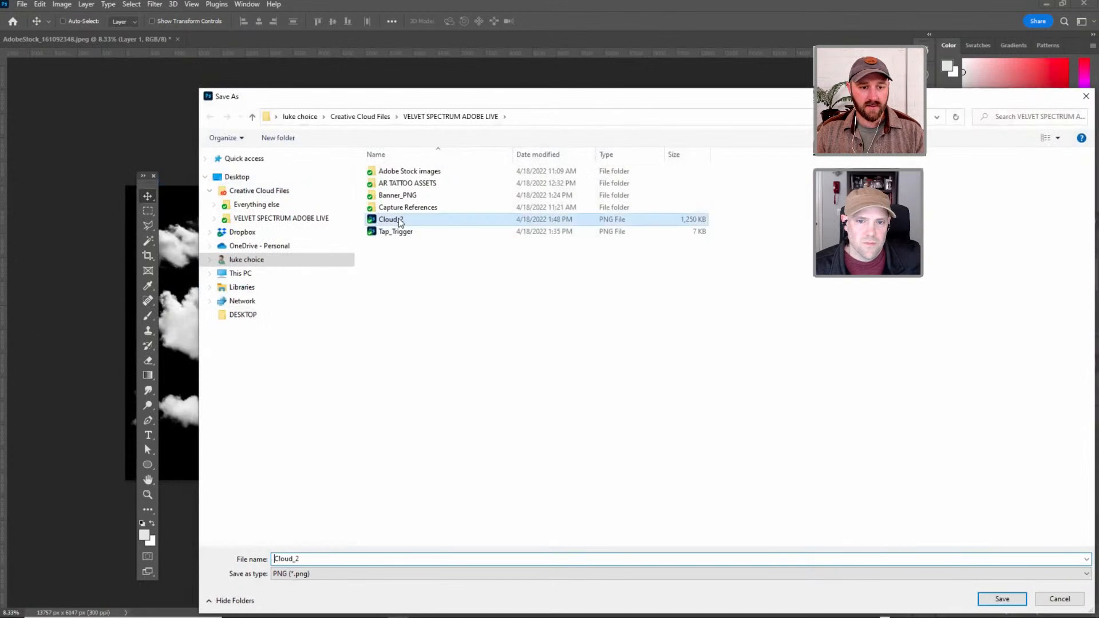
pyautogui.click(1000, 597)
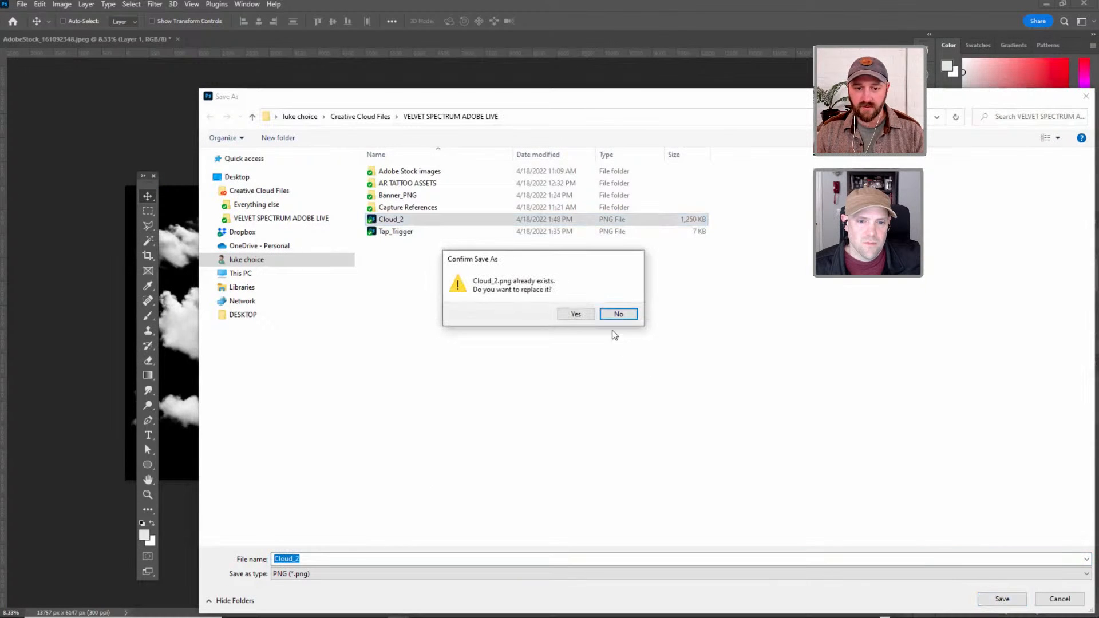
pyautogui.click(567, 313)
# Switch back to Adobe Aero and replace the Cloud_3 asset in the Clouds group with the Cloud_2 PNG file.
pyautogui.hotkey('alt', 'Tab')
pyautogui.press('Tab')
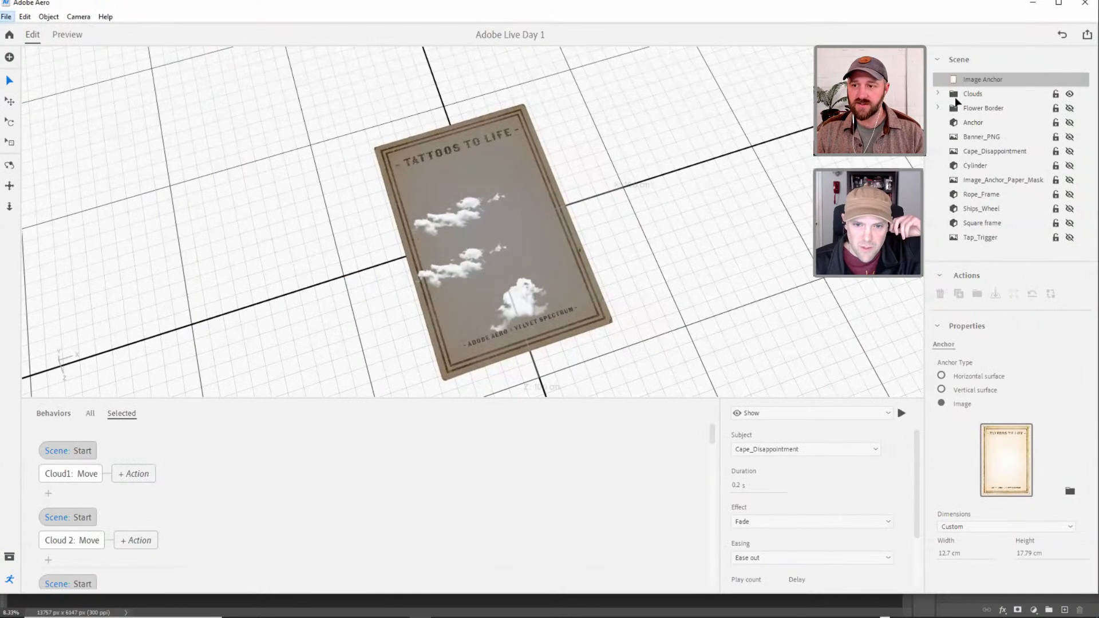
pyautogui.click(938, 94)
pyautogui.click(985, 108)
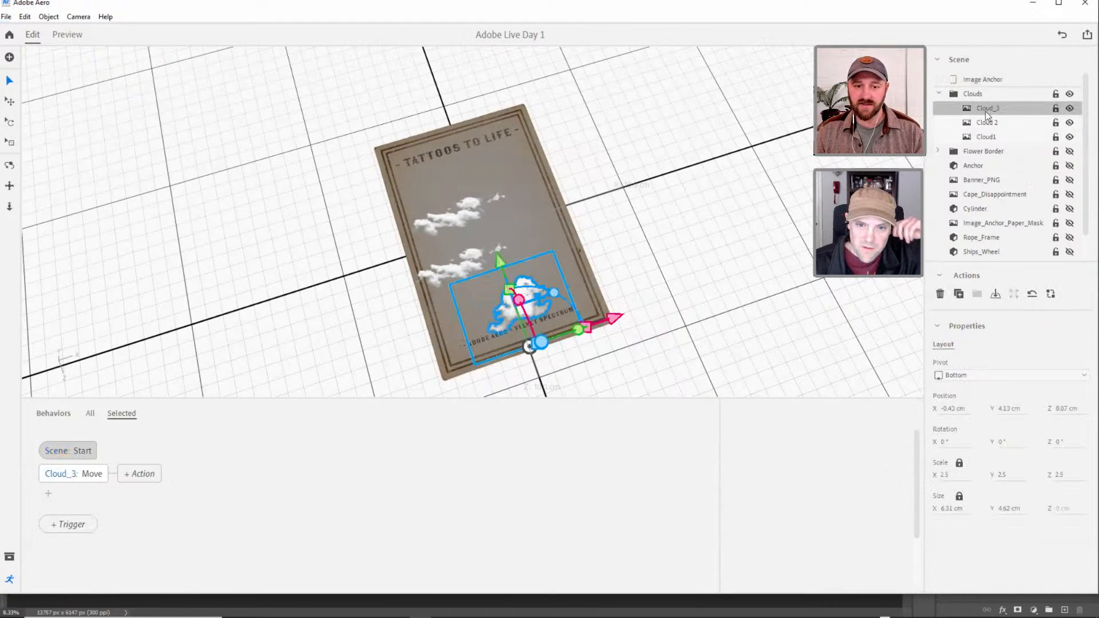
pyautogui.click(1051, 295)
pyautogui.click(1047, 308)
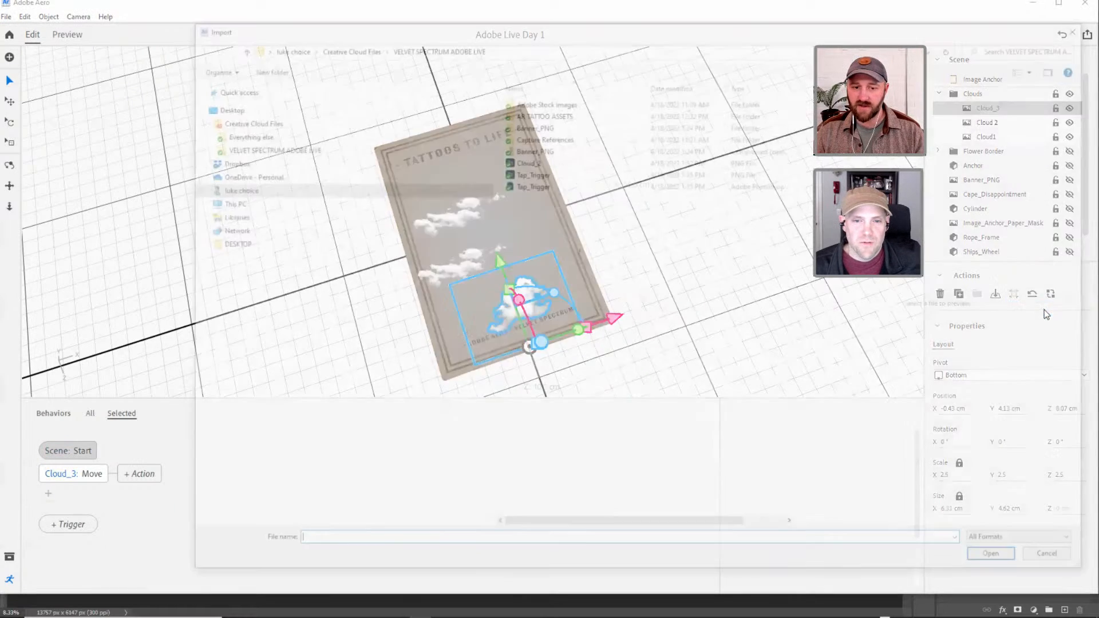
pyautogui.click(531, 163)
pyautogui.click(1001, 561)
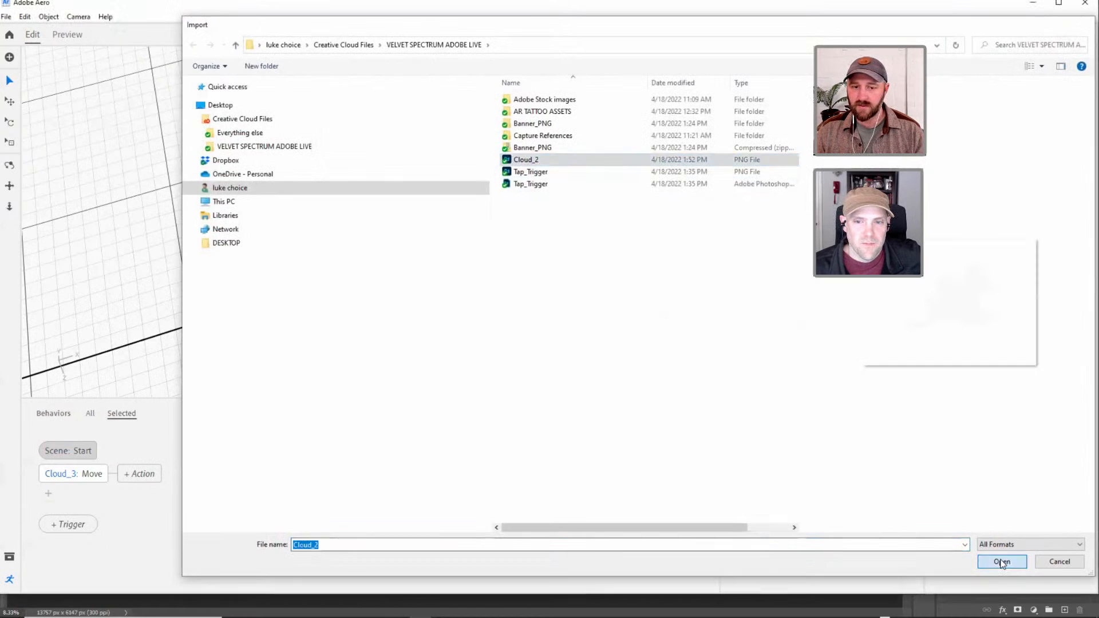
# Preview the scene and examine the replaced cloud in front of the anchor from different angles.
pyautogui.click(499, 284)
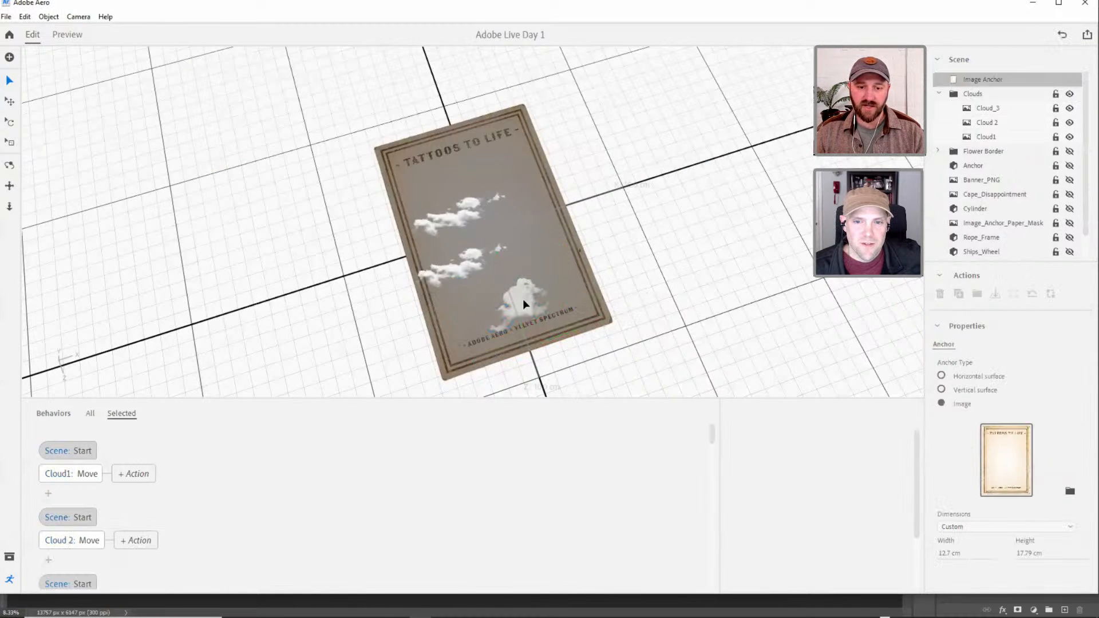
pyautogui.click(75, 37)
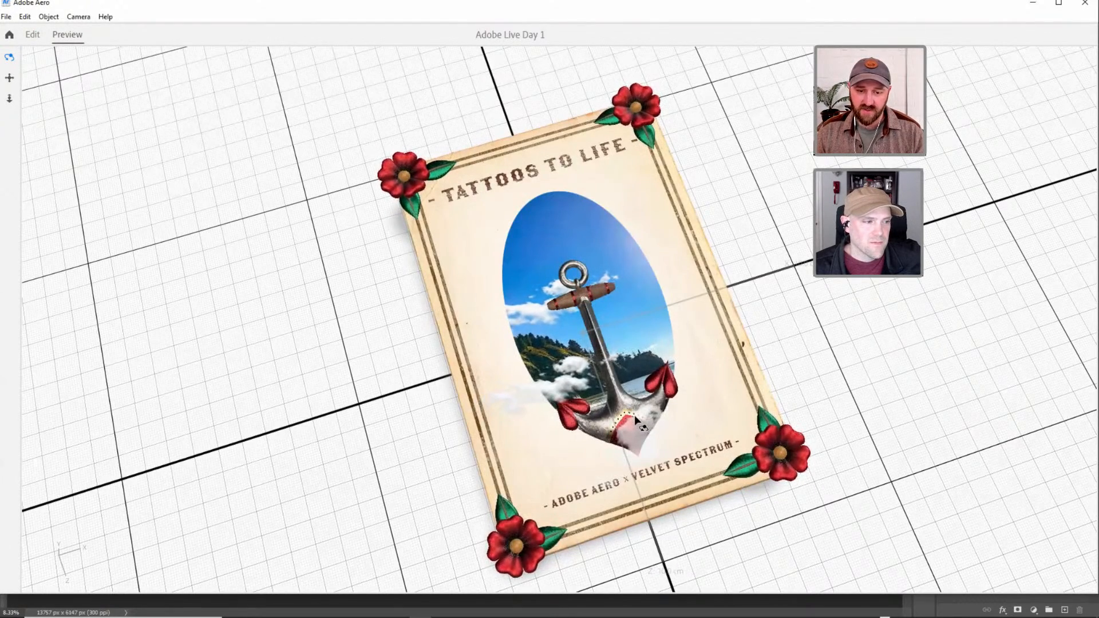
pyautogui.moveTo(623, 432); pyautogui.dragTo(641, 461)
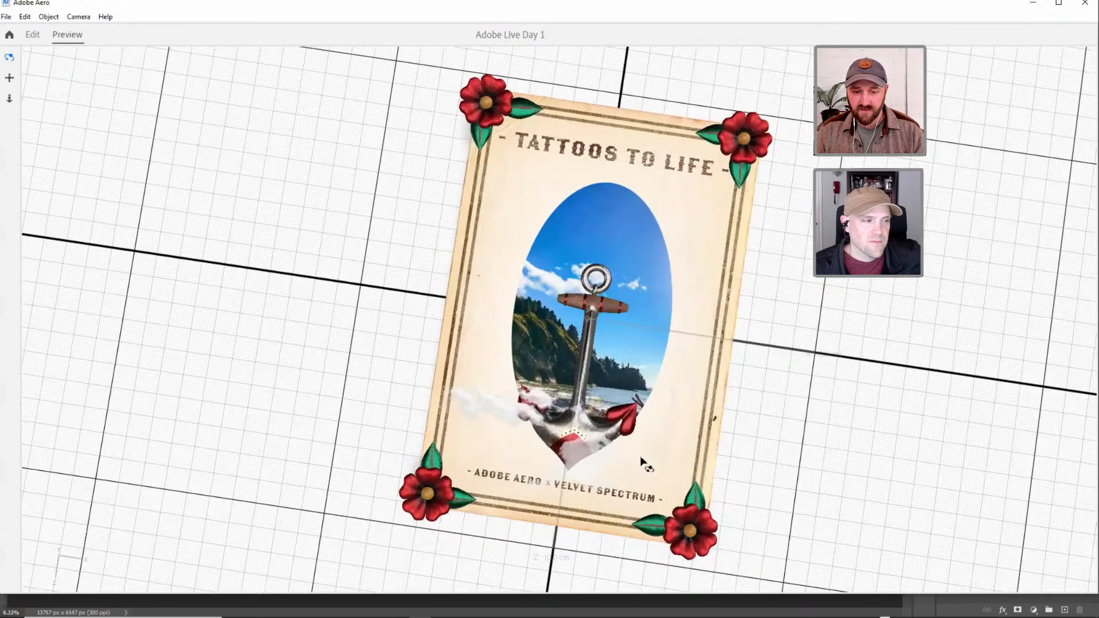
pyautogui.moveTo(582, 437); pyautogui.dragTo(608, 444)
pyautogui.click(61, 39)
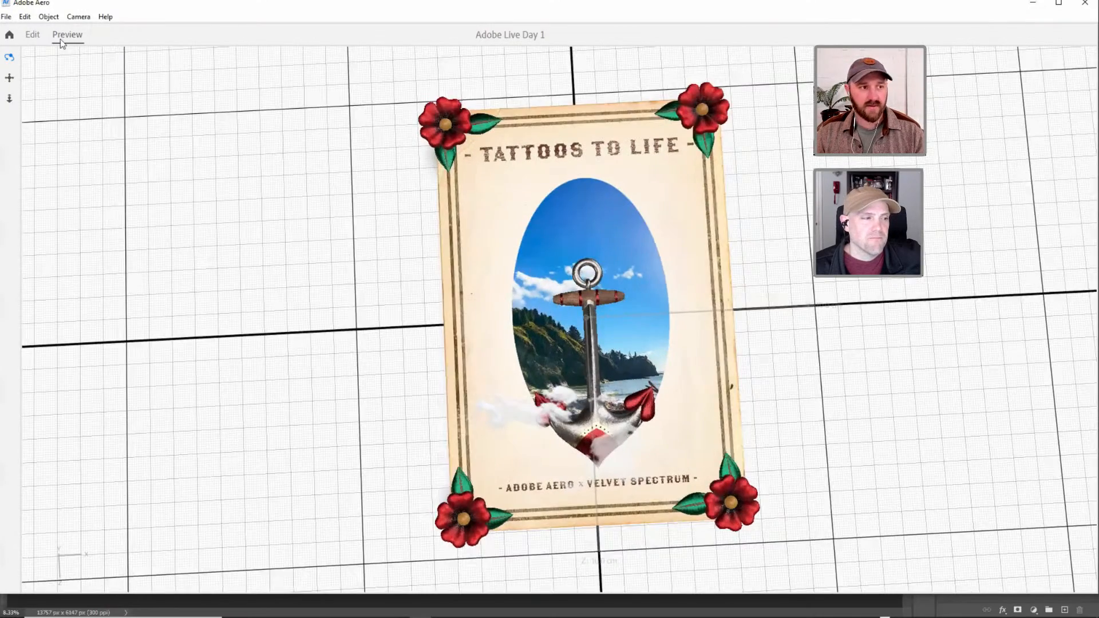
# Return to editing and add a Show action for Rope_Frame at scene start, placed before its Move action.
pyautogui.click(33, 35)
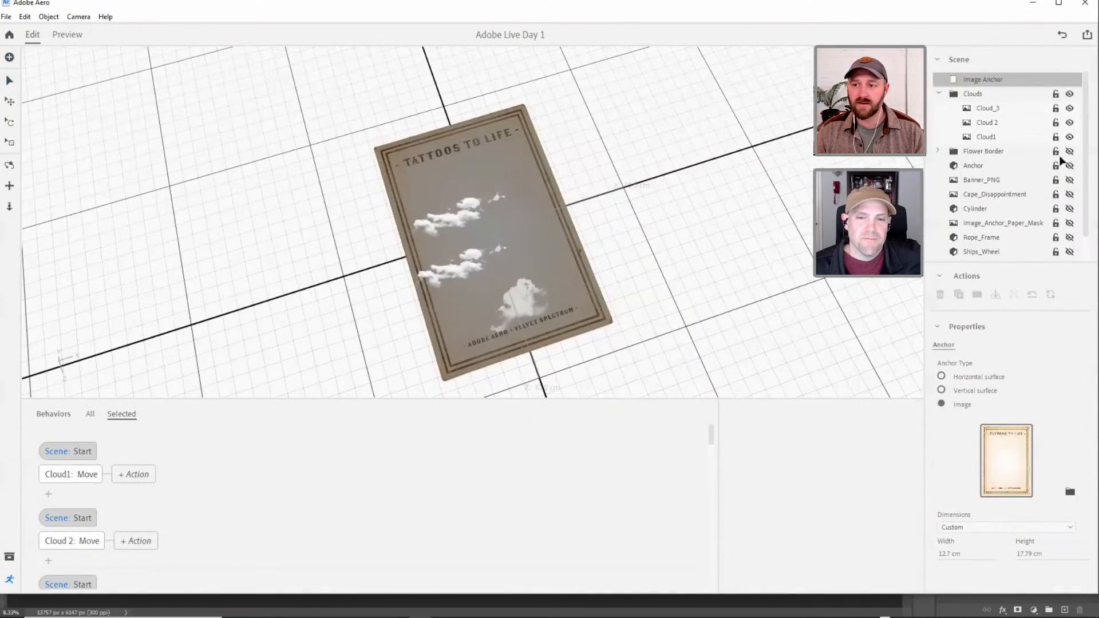
pyautogui.click(940, 95)
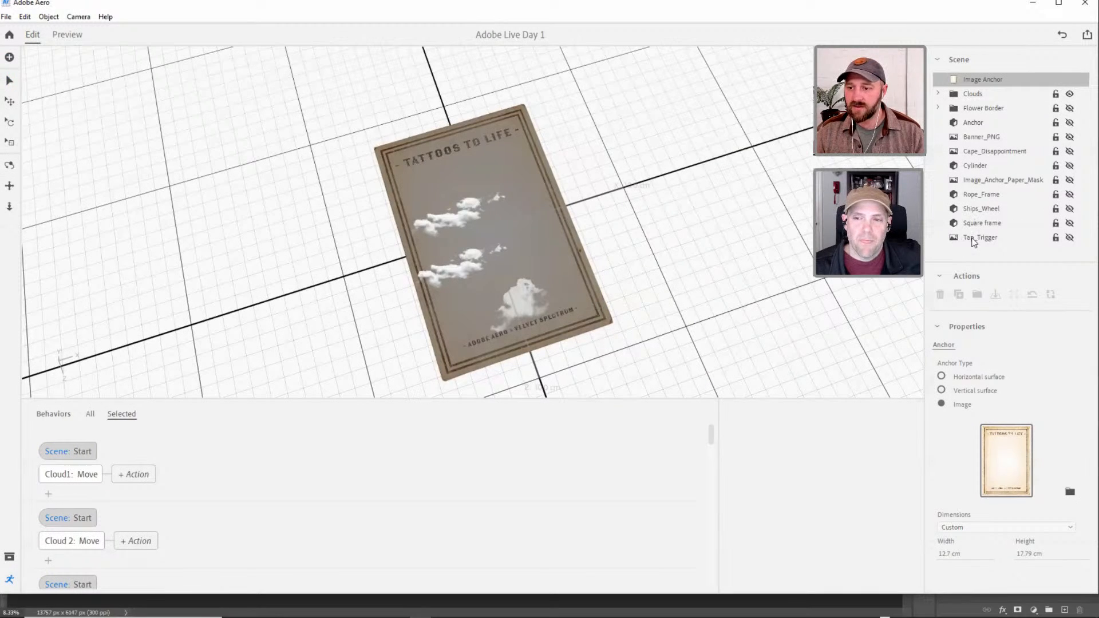
pyautogui.click(978, 194)
pyautogui.click(1069, 195)
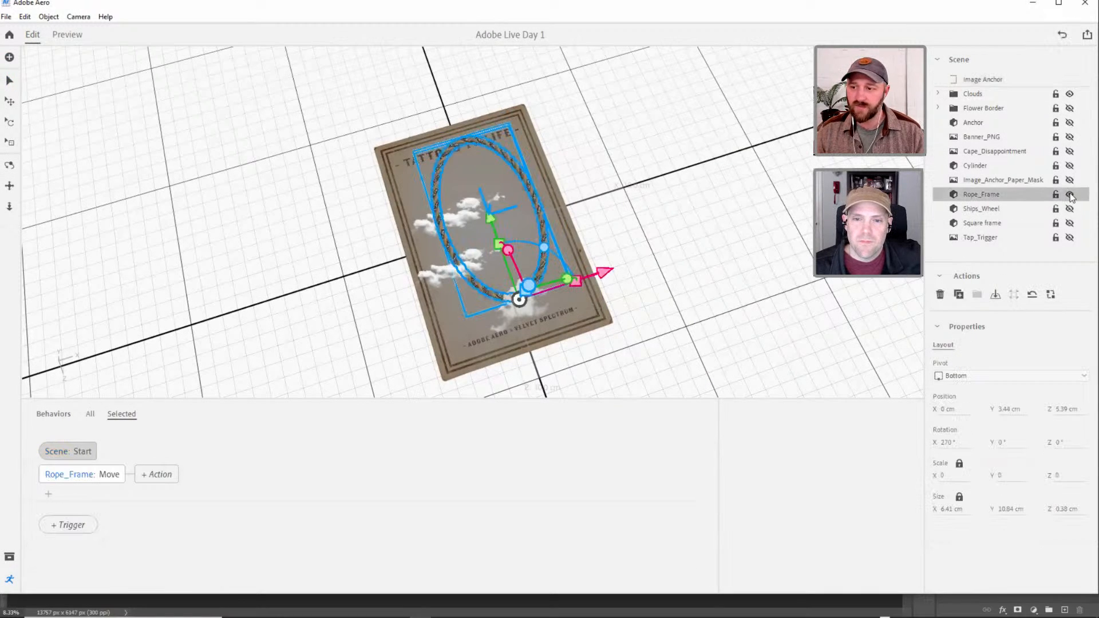
pyautogui.click(1070, 195)
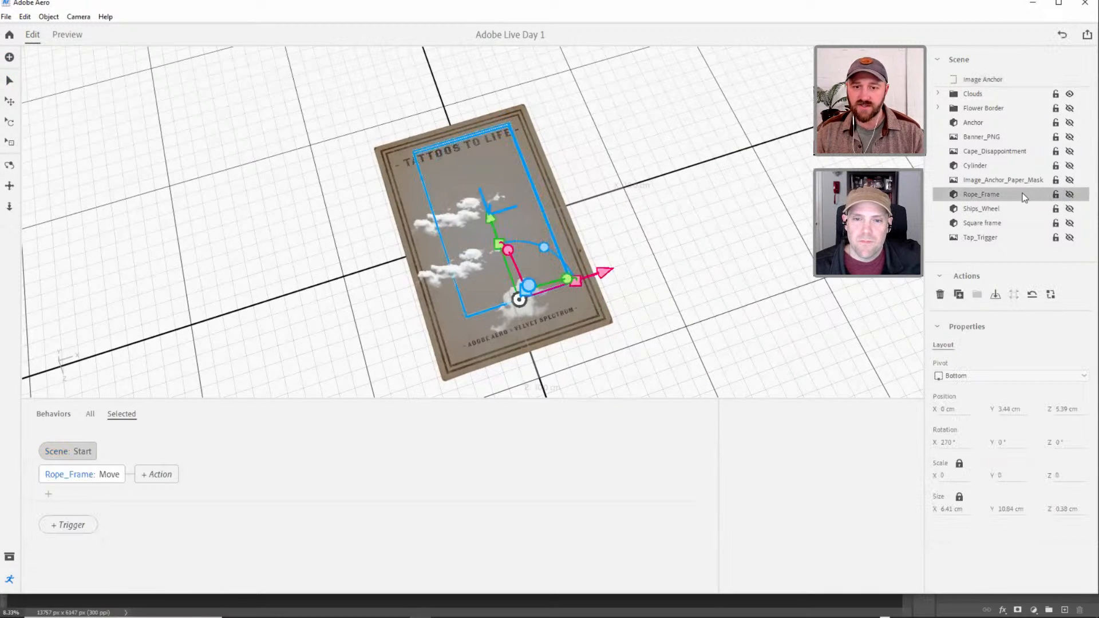
pyautogui.click(49, 496)
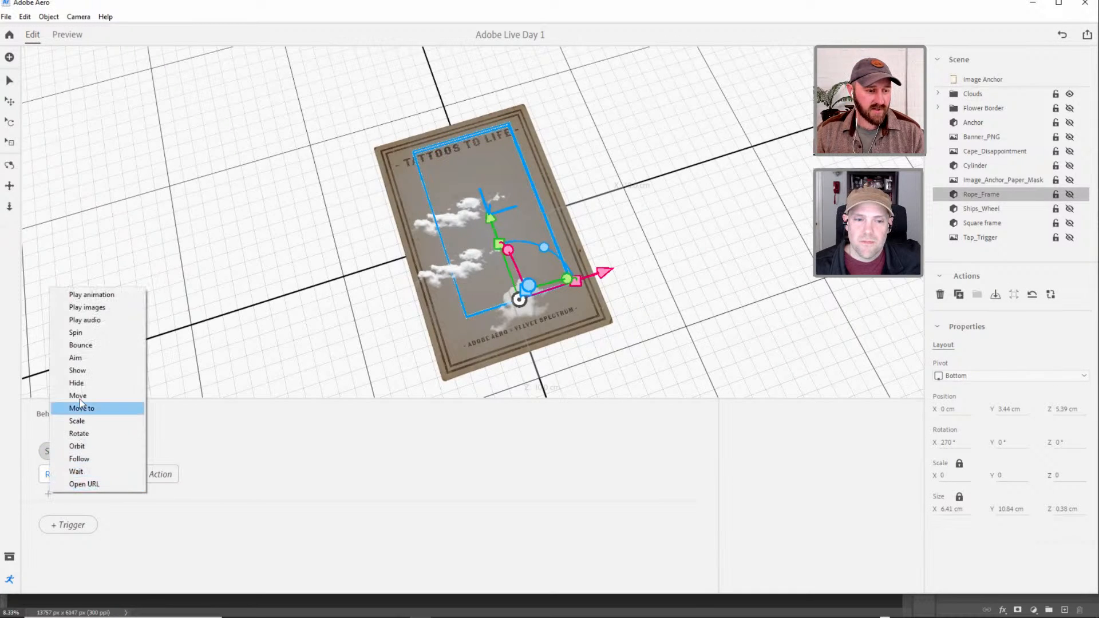
pyautogui.click(78, 372)
pyautogui.moveTo(86, 502); pyautogui.dragTo(92, 487)
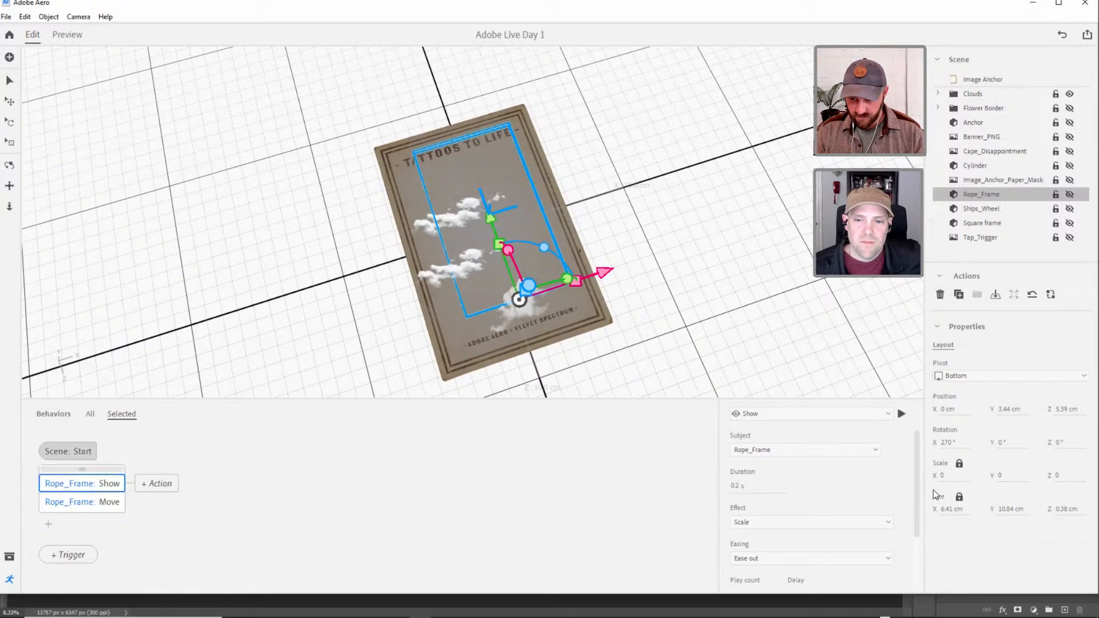
# Set the Rope_Frame Show action's delay to 0.5 s and its duration to 1 s.
pyautogui.scroll(-2, 859, 525)
pyautogui.click(807, 541)
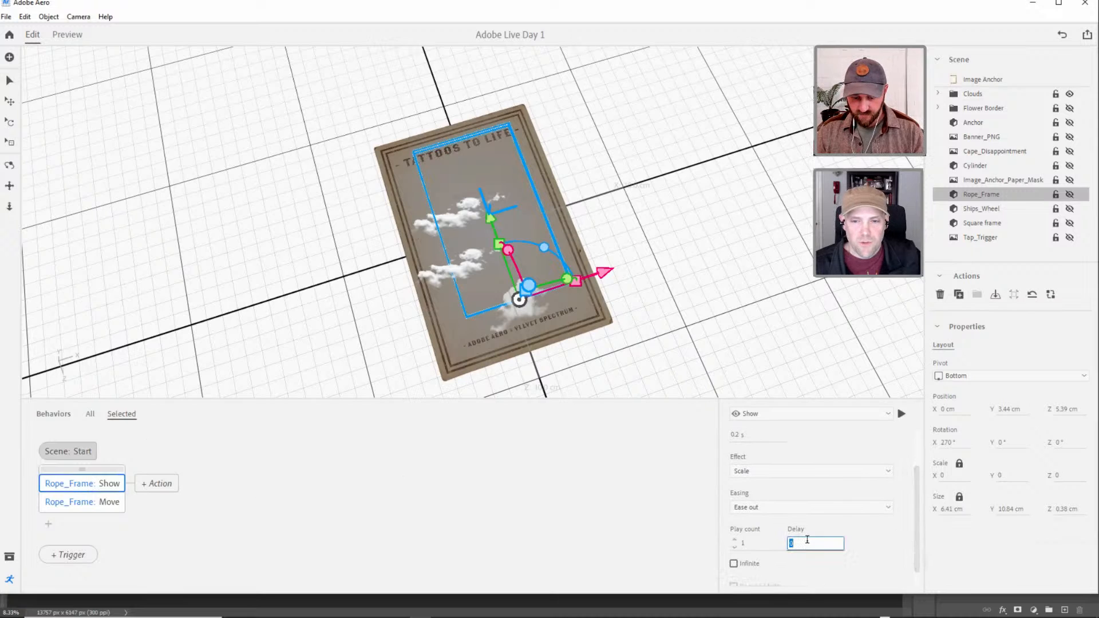
pyautogui.write('.5')
pyautogui.press('Return')
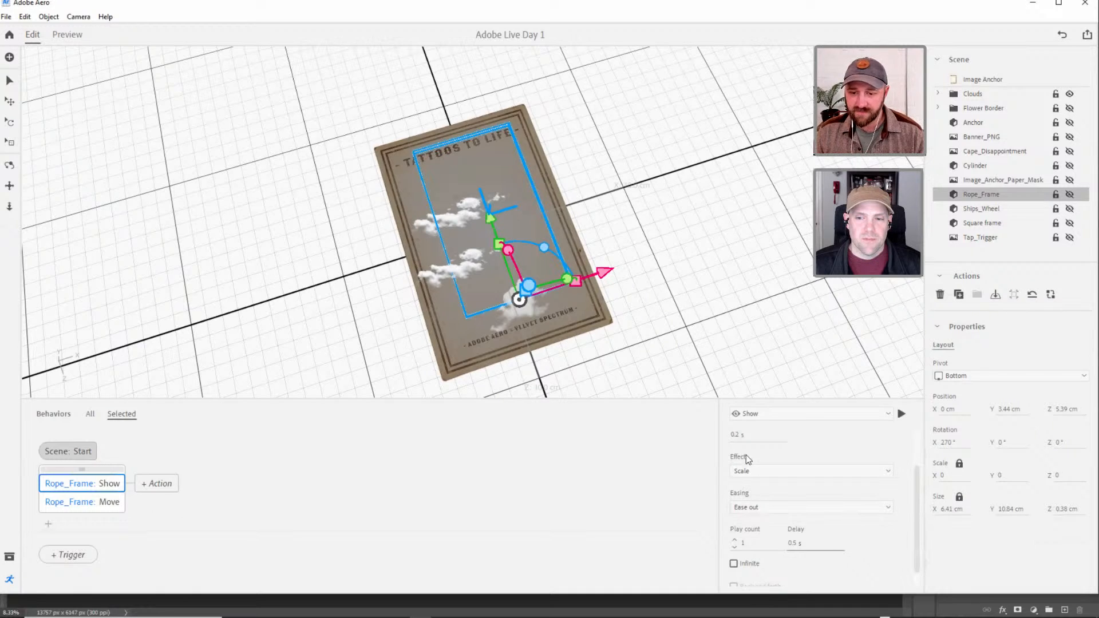
pyautogui.click(740, 436)
pyautogui.write('1')
pyautogui.press('Return')
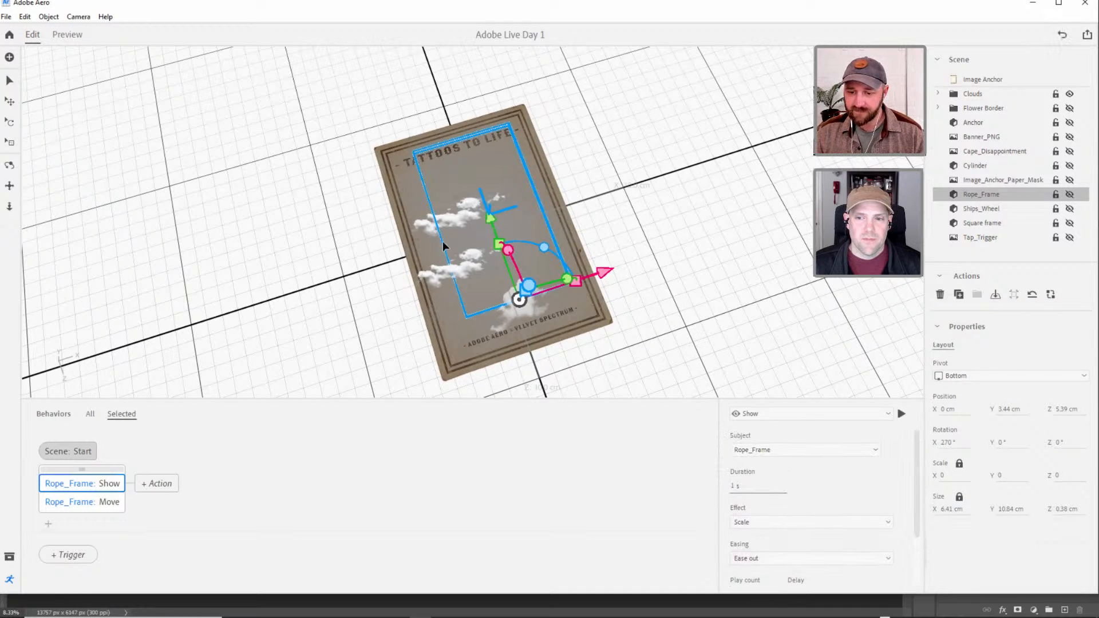
# Preview the scene twice to check how the rope frame appears around the oval opening, and return to editing.
pyautogui.click(67, 34)
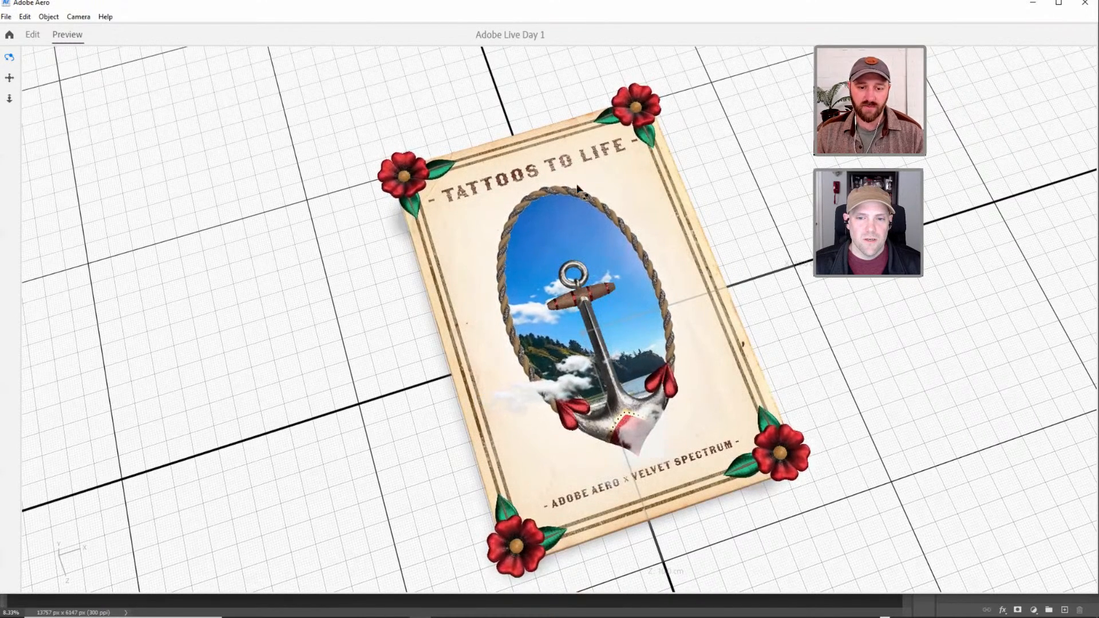
pyautogui.click(33, 35)
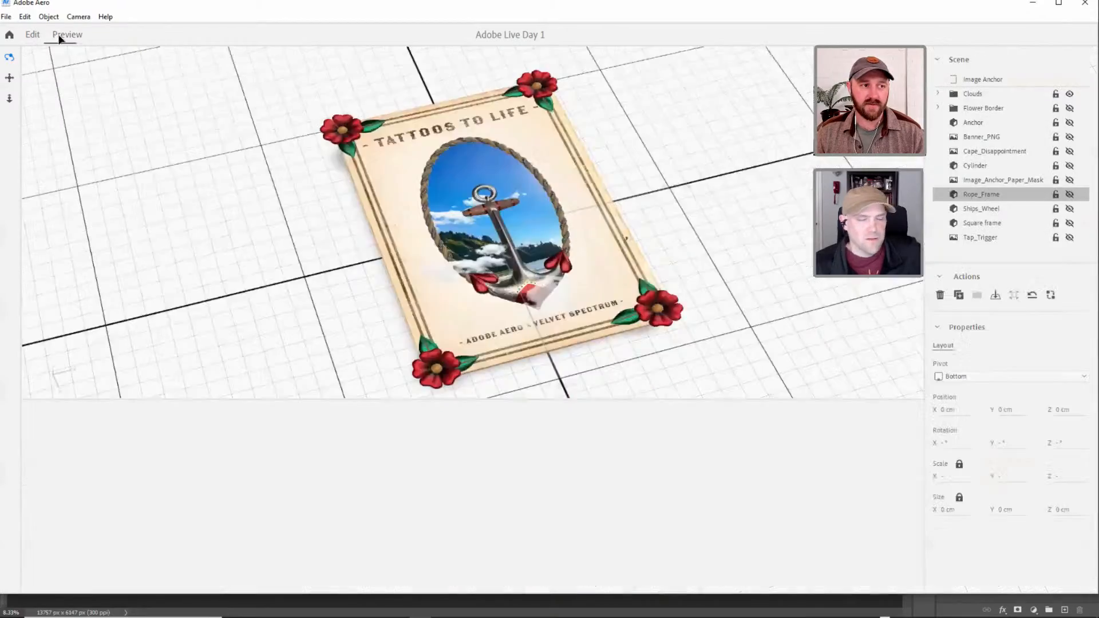
pyautogui.click(66, 35)
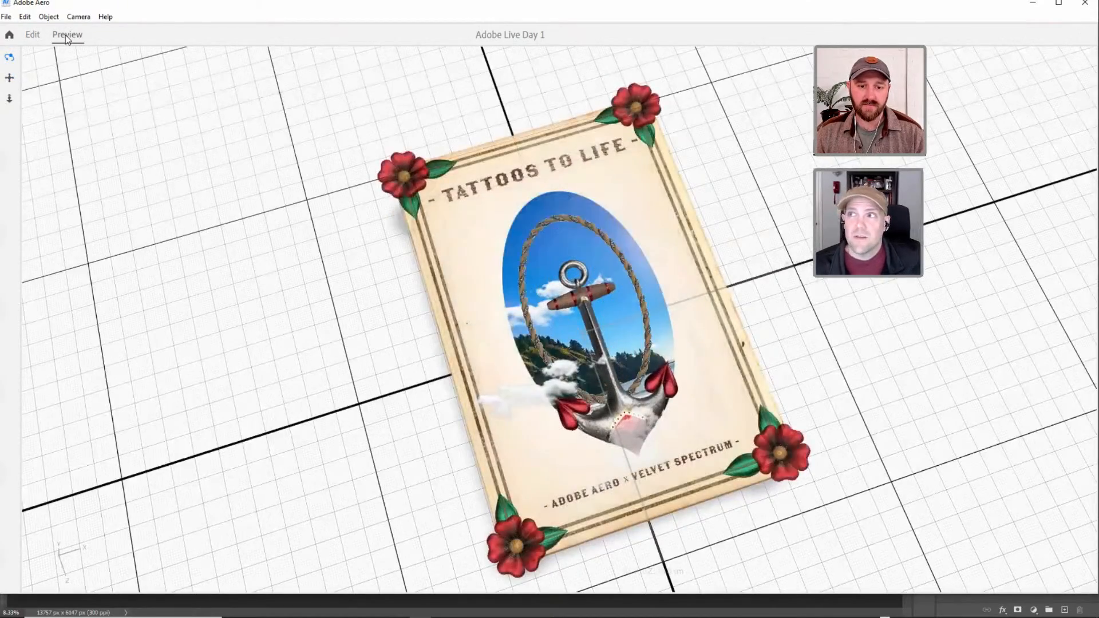
pyautogui.click(33, 35)
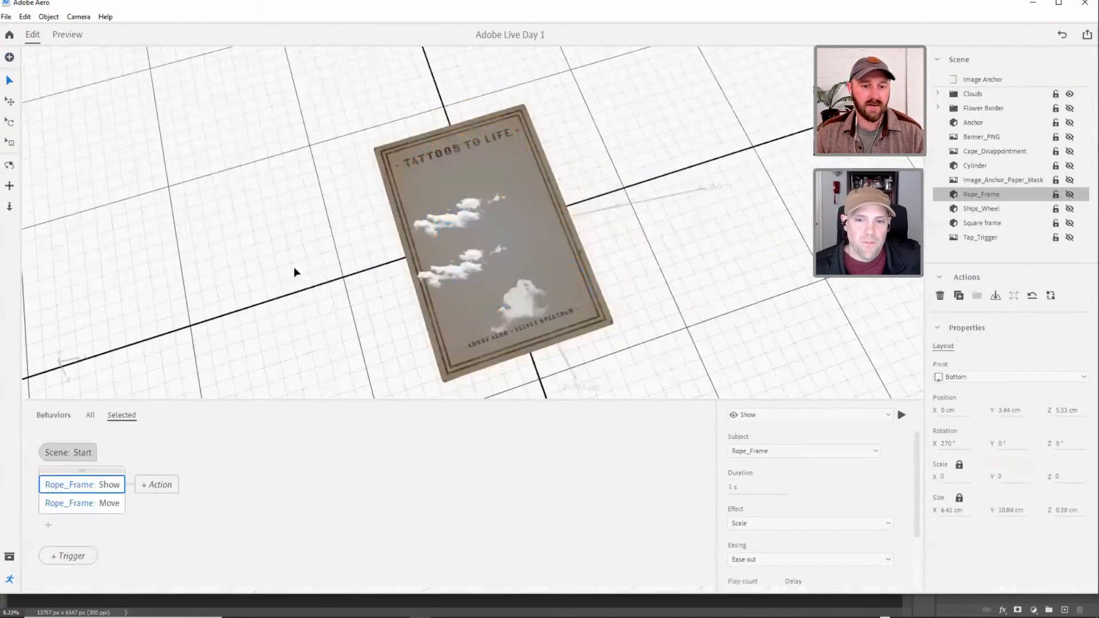
# Add a Show action for Banner_PNG at scene start, placed before its Play images action.
pyautogui.moveTo(640, 267); pyautogui.dragTo(661, 242, button='right')
pyautogui.click(1001, 179)
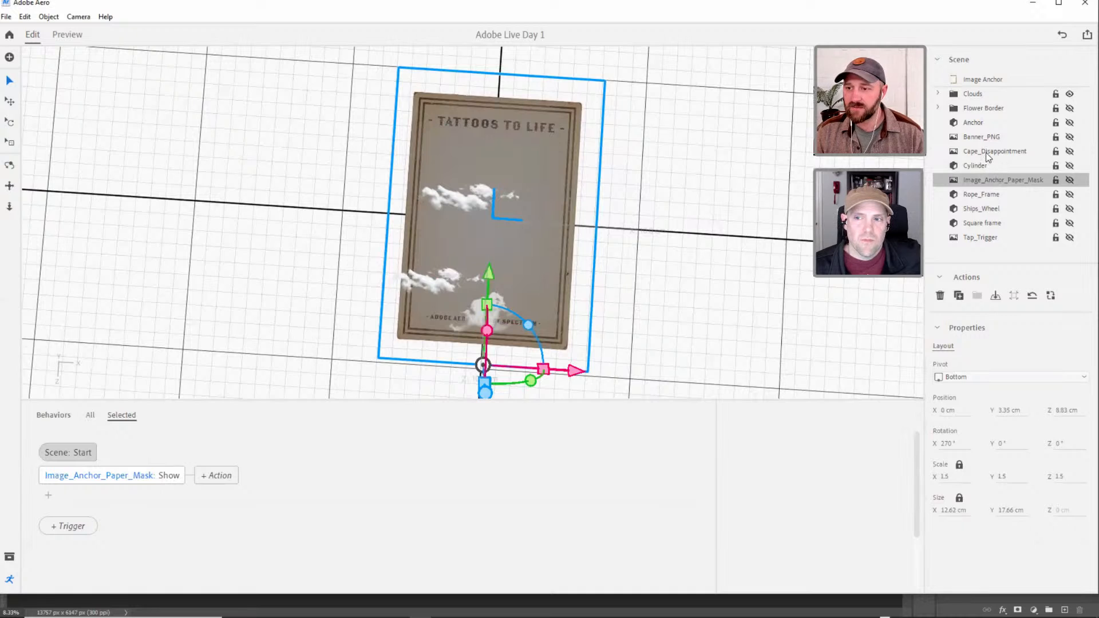
pyautogui.click(988, 152)
pyautogui.click(1066, 138)
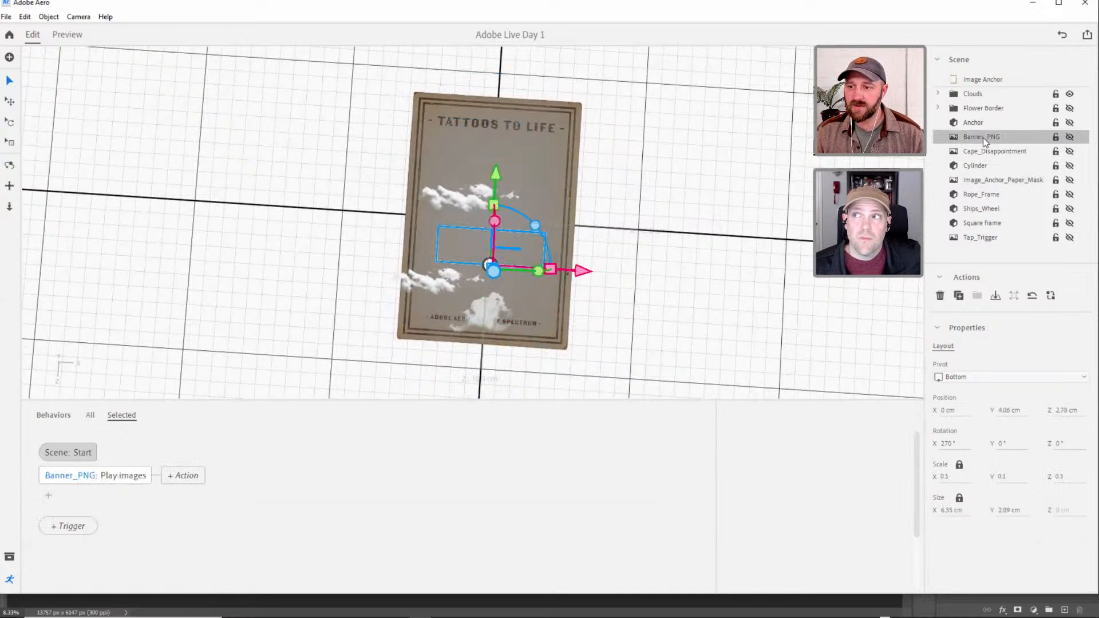
pyautogui.click(51, 495)
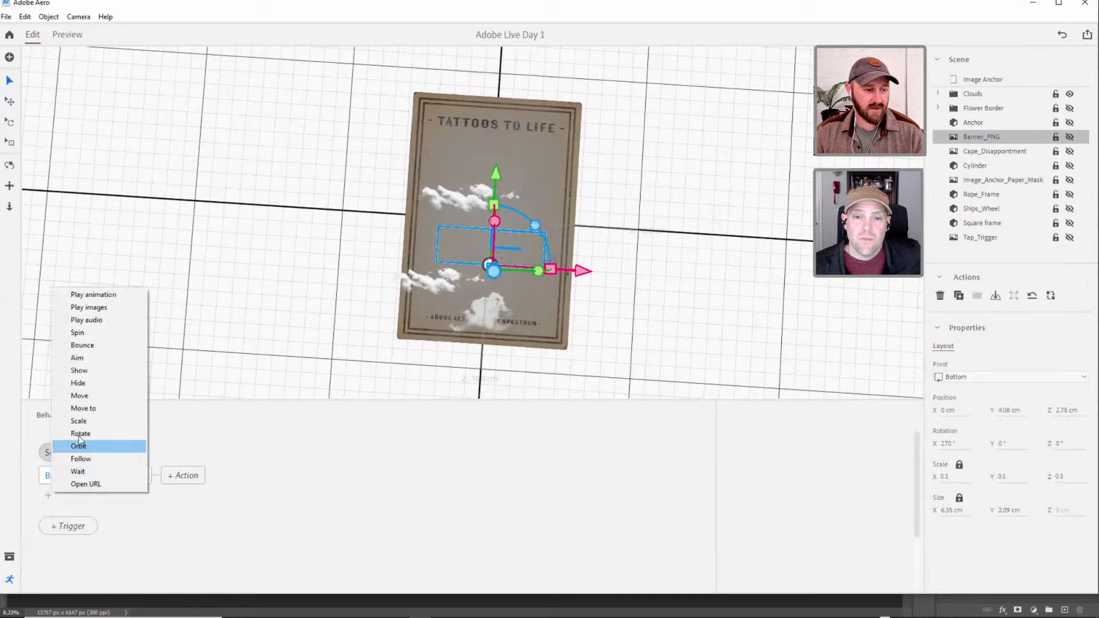
pyautogui.click(83, 371)
pyautogui.moveTo(100, 503); pyautogui.dragTo(103, 484)
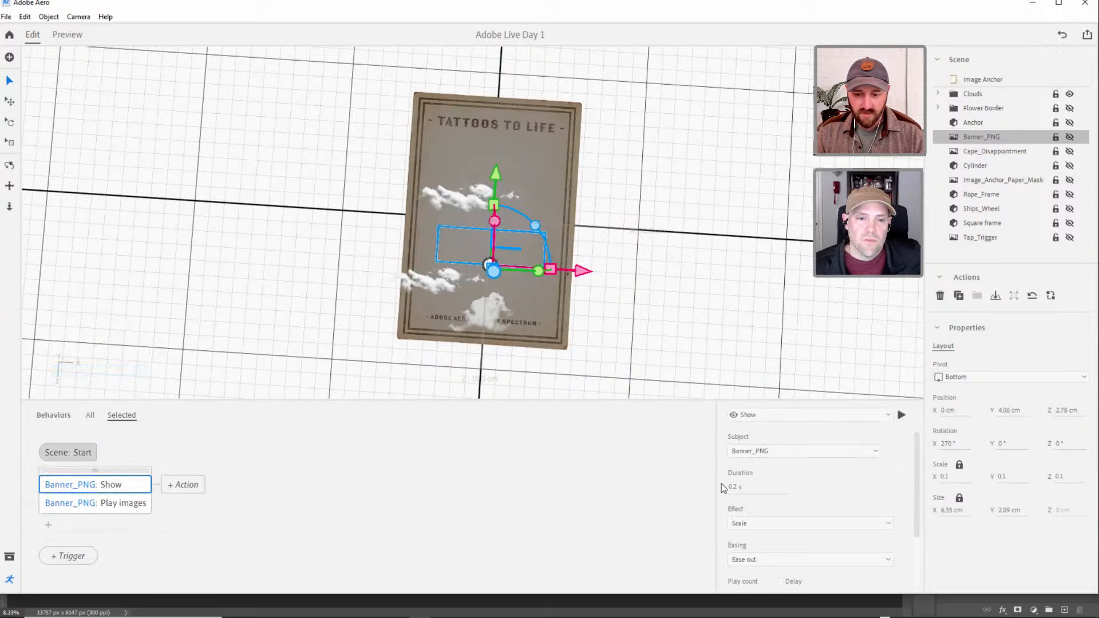
# Set the Banner_PNG Show action's duration to 1 s and its effect to Fade.
pyautogui.press('Return')
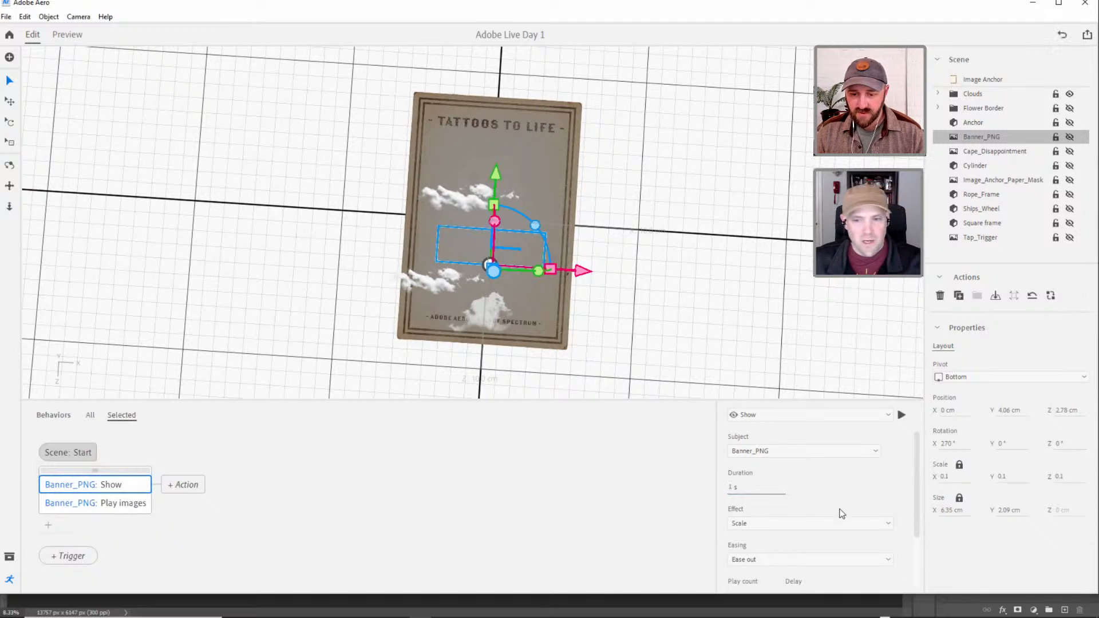
pyautogui.click(786, 522)
pyautogui.click(763, 537)
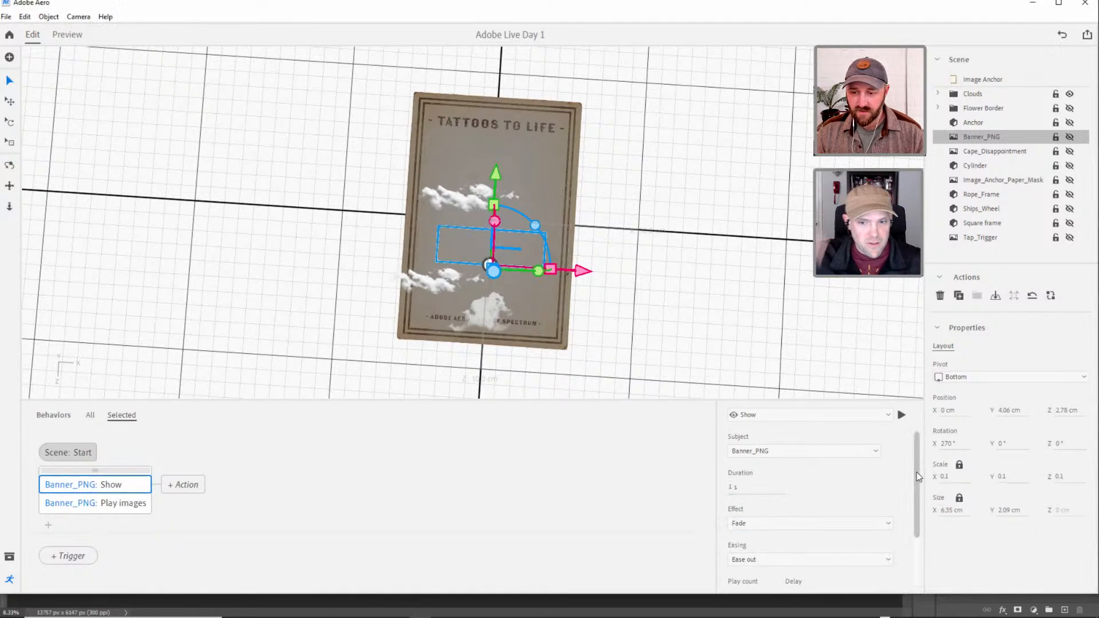
pyautogui.moveTo(917, 473)
pyautogui.mouseDown()
pyautogui.moveTo(921, 529)
pyautogui.moveTo(918, 466)
pyautogui.mouseUp()
# Preview the scene and examine the banner across the anchor from different angles.
pyautogui.click(66, 35)
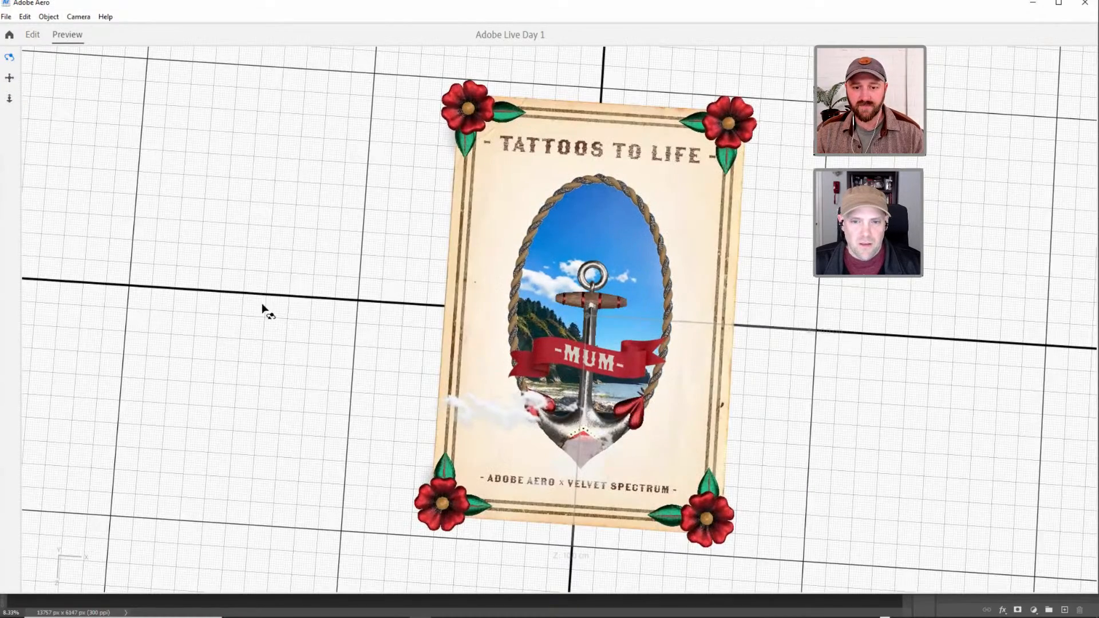
pyautogui.moveTo(267, 295); pyautogui.dragTo(244, 307)
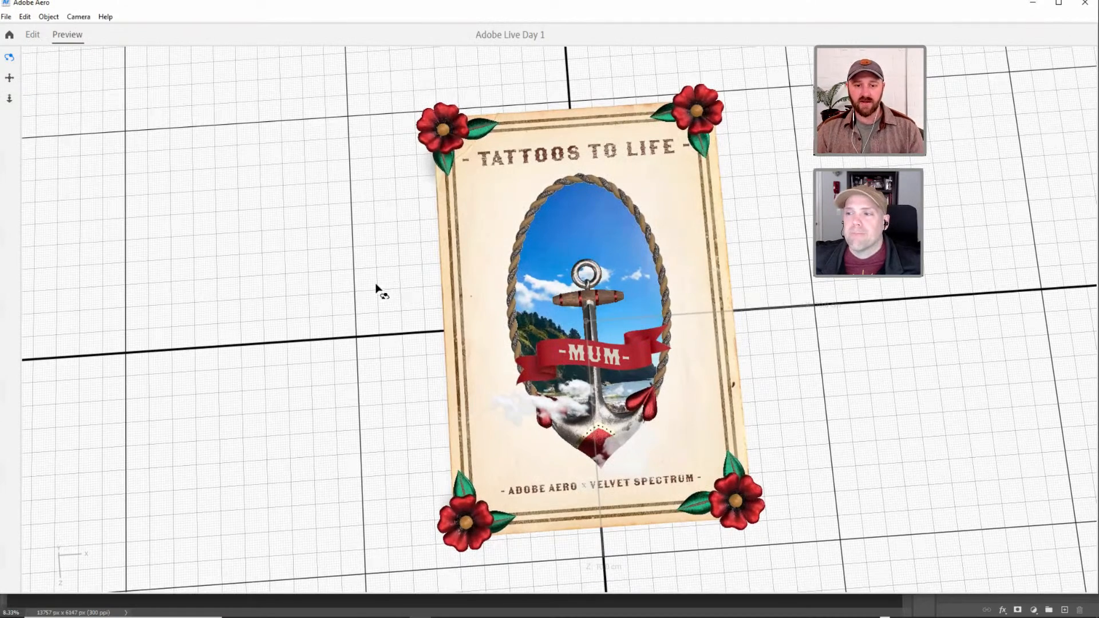
pyautogui.moveTo(375, 284); pyautogui.dragTo(375, 291)
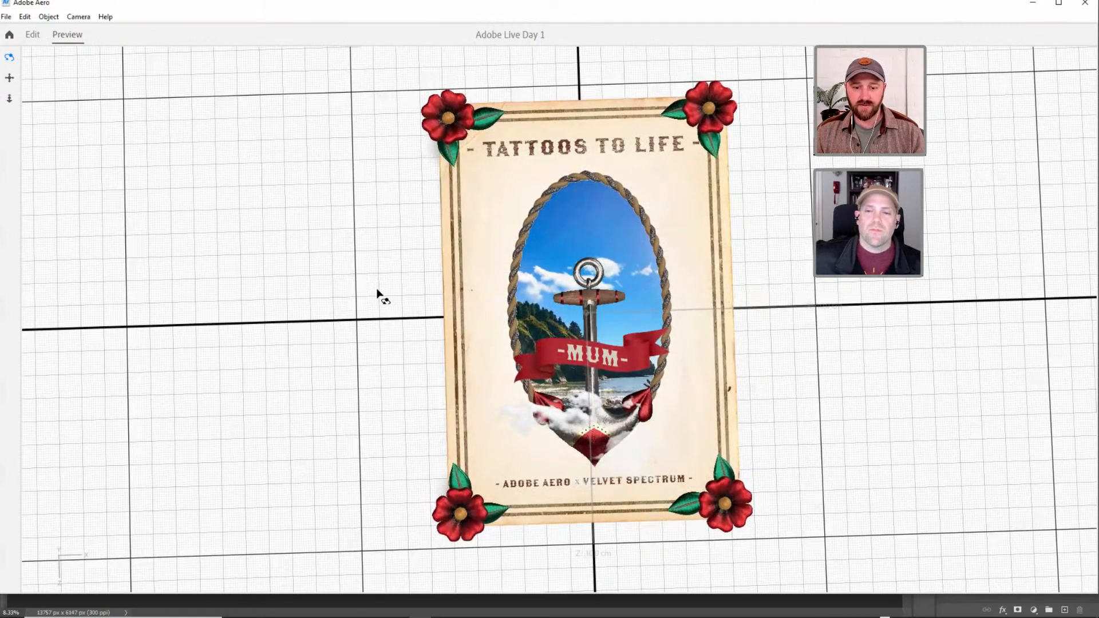